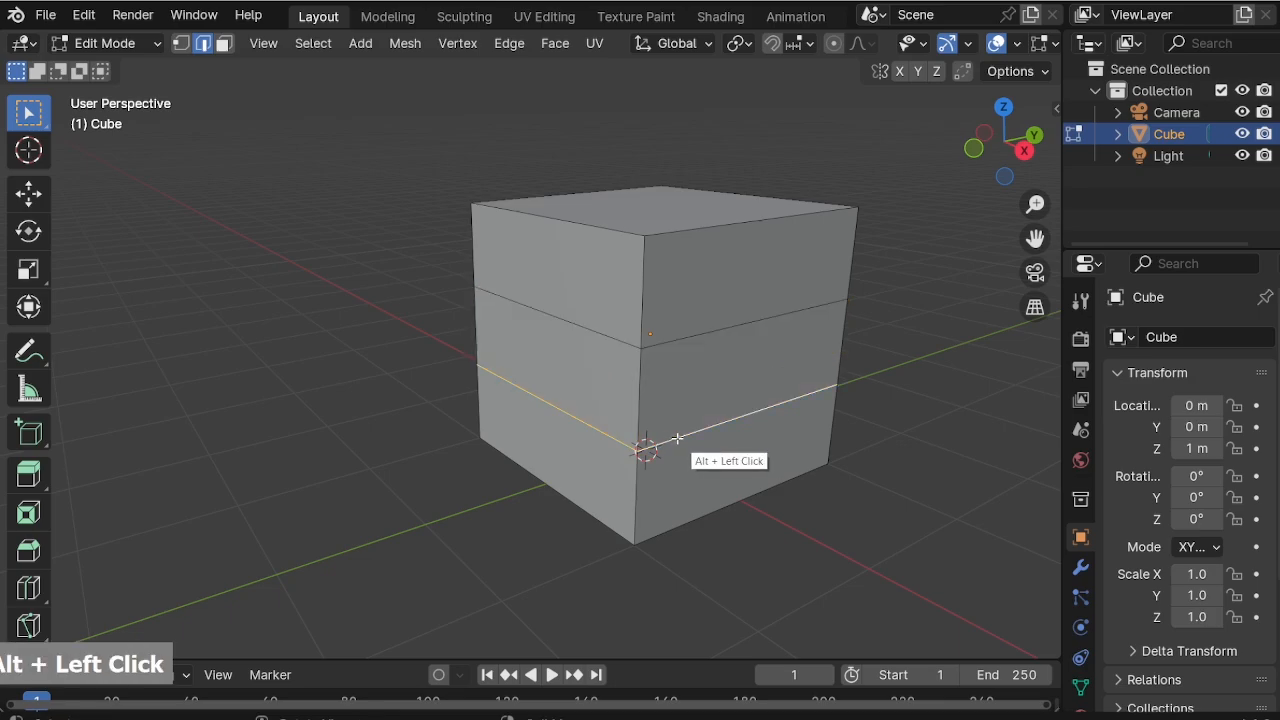
Move the cube's lower edge loop down and its upper edge loop up along the Z axis.
key(g)
key(z)
click(676, 455)
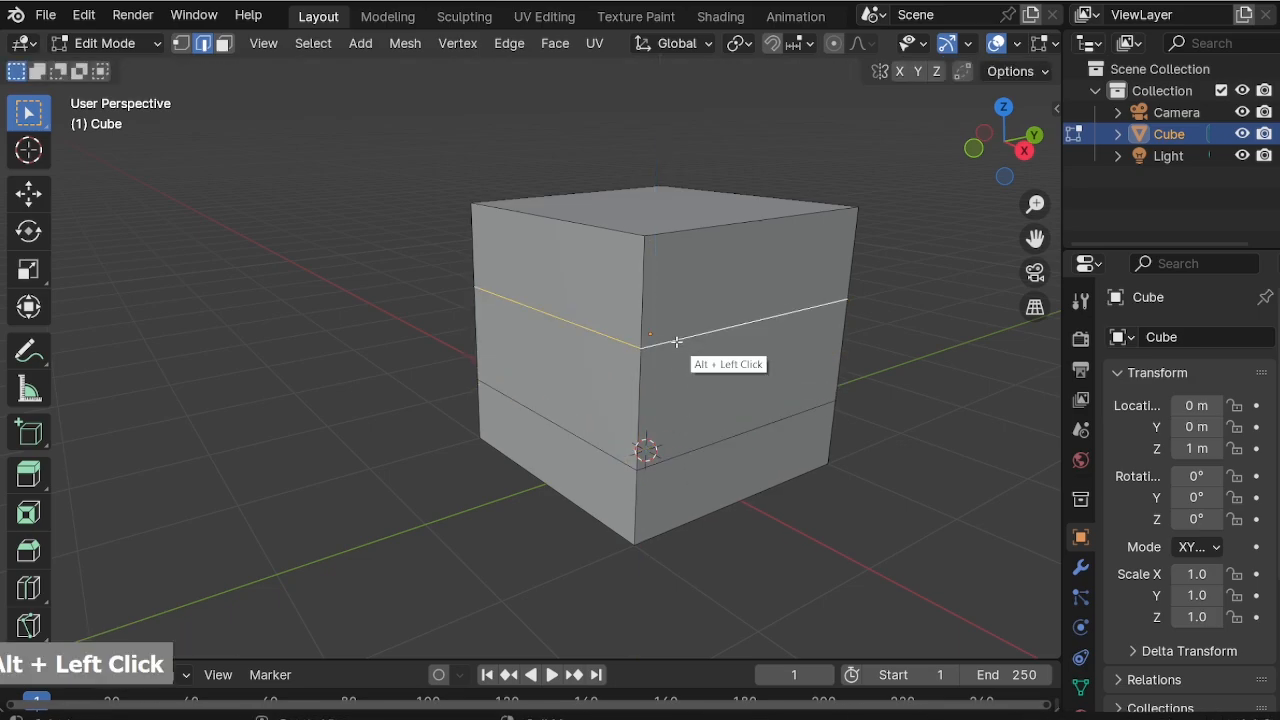
key(g)
key(z)
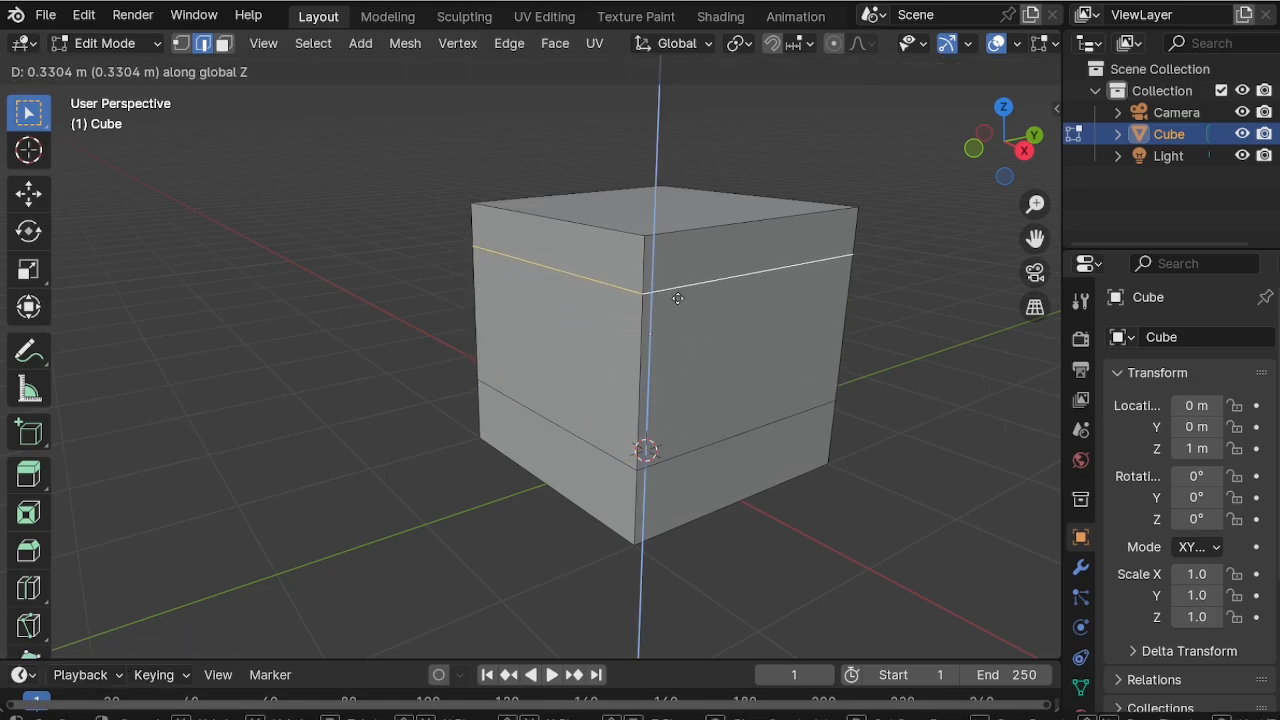
click(677, 291)
Duplicate the cube's lowest band of faces in place, separate it into its own object and open that object for editing.
scroll(643, 562, up, 2)
shift+middle_drag(643, 566, 582, 459)
key(3)
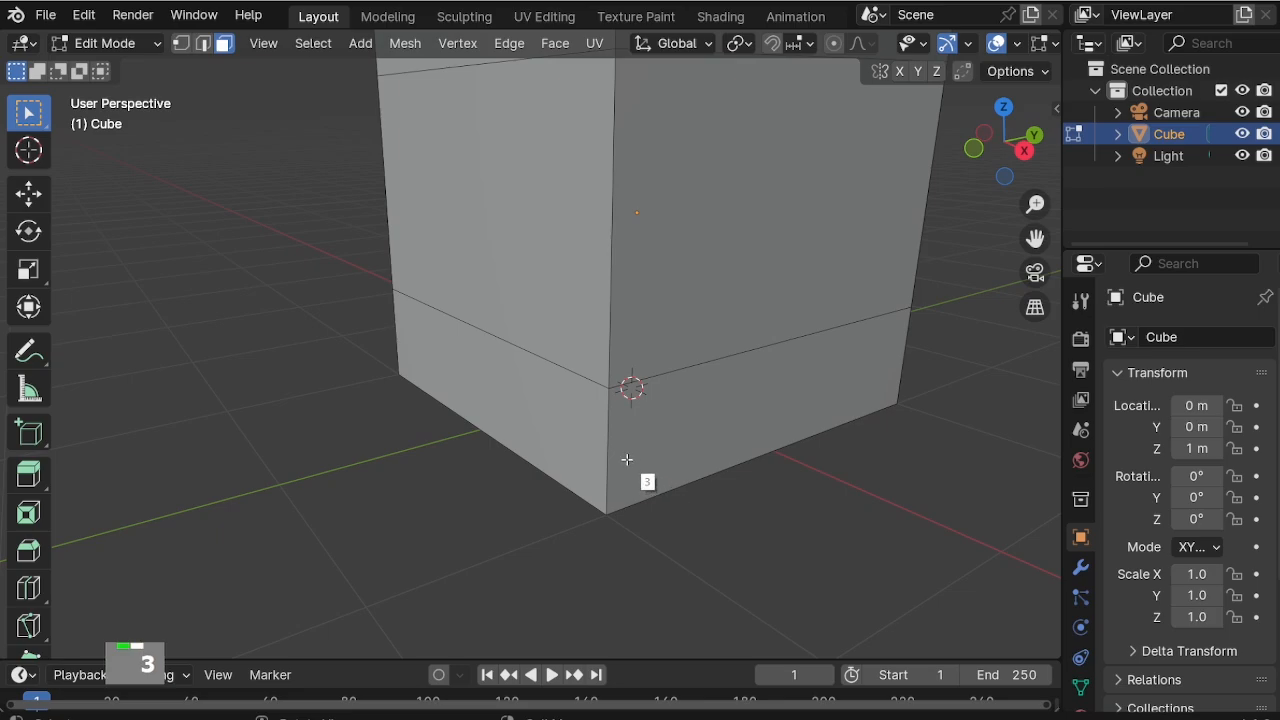
alt+click(626, 459)
key(shift+d)
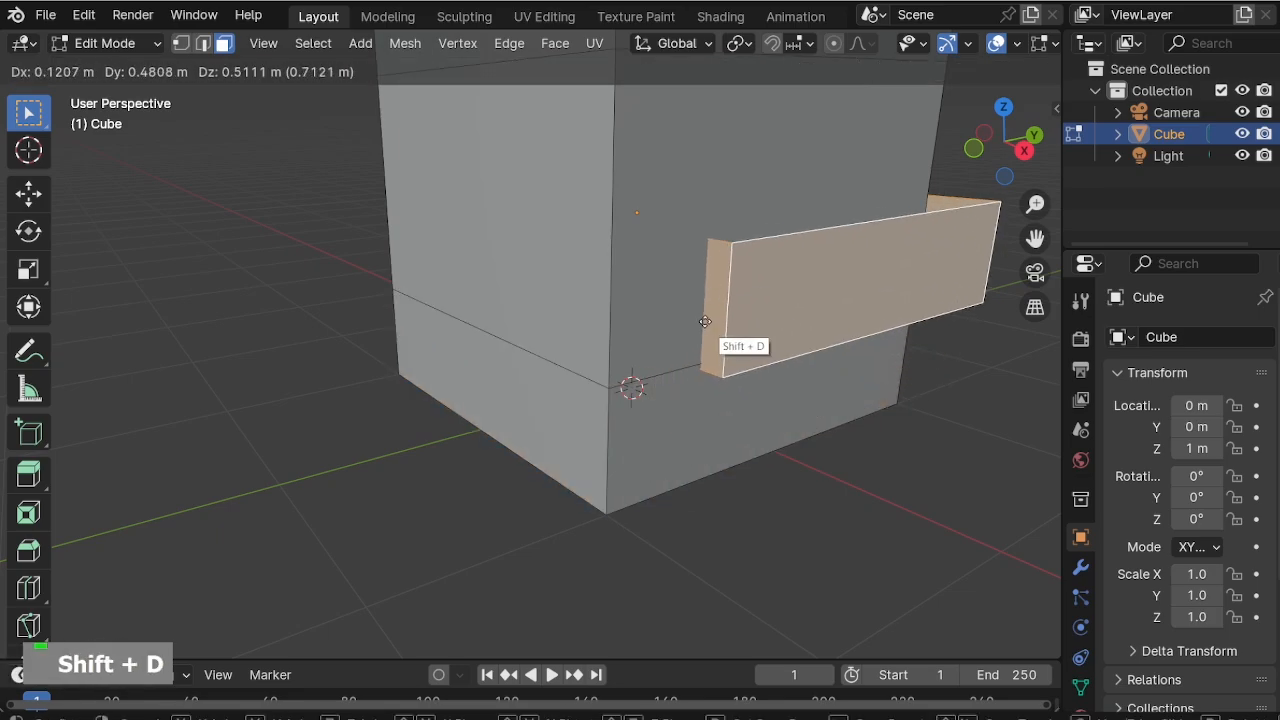
key(Escape)
key(p)
click(680, 314)
key(Tab)
click(1180, 155)
key(Tab)
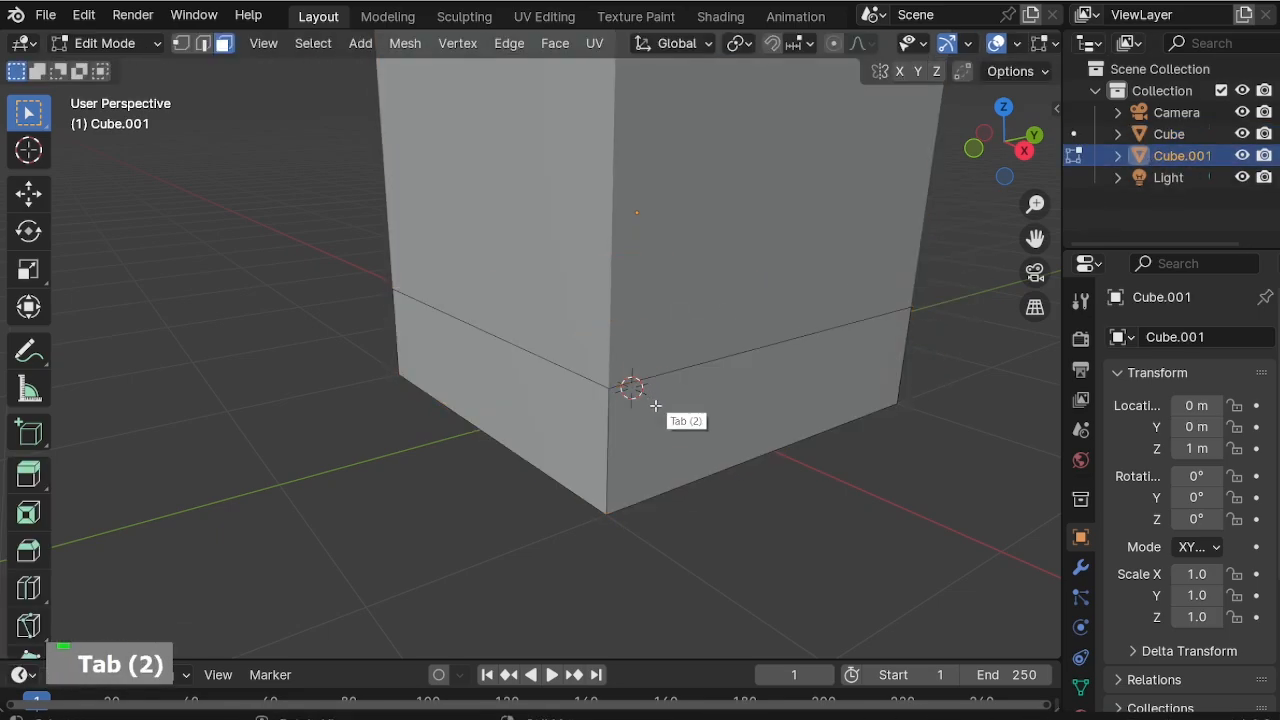
key(a)
key(s)
key(z)
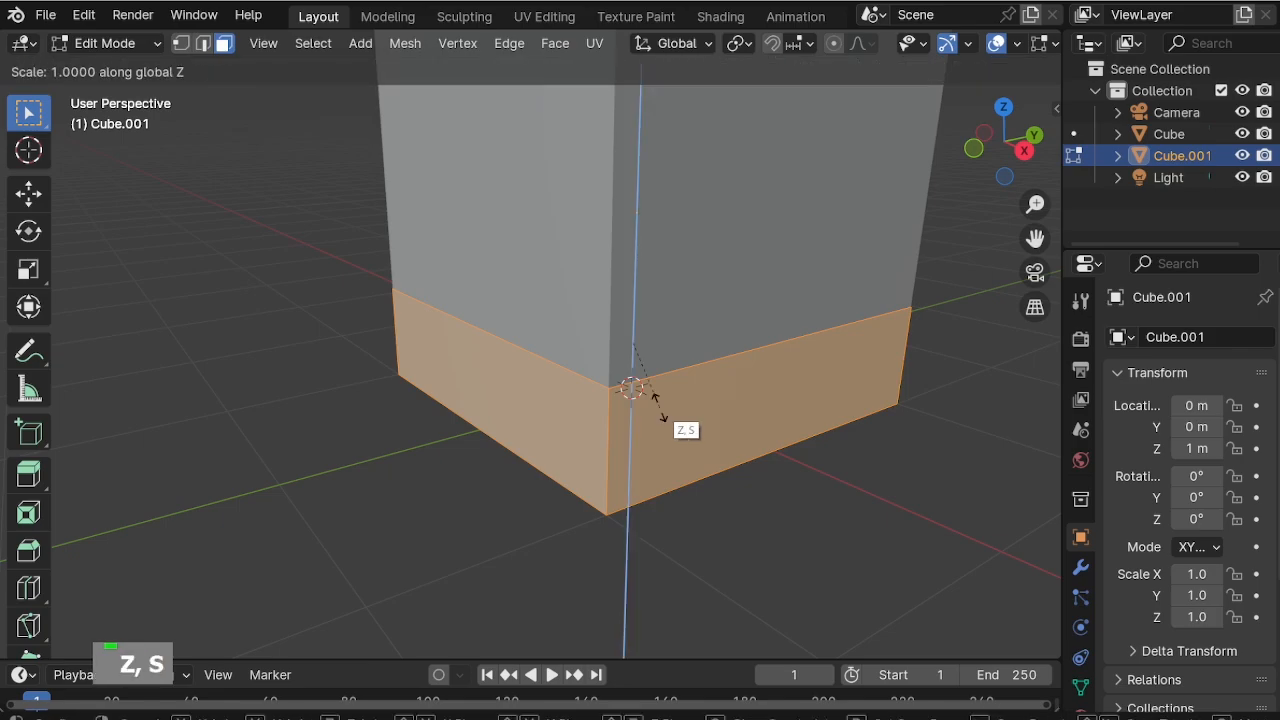
key(Escape)
Lower the separated band's top edges along Z to leave only a narrow strip around the cube's foot.
key(alt+z)
middle_drag(674, 417, 644, 382)
key(2)
drag(307, 187, 1000, 348)
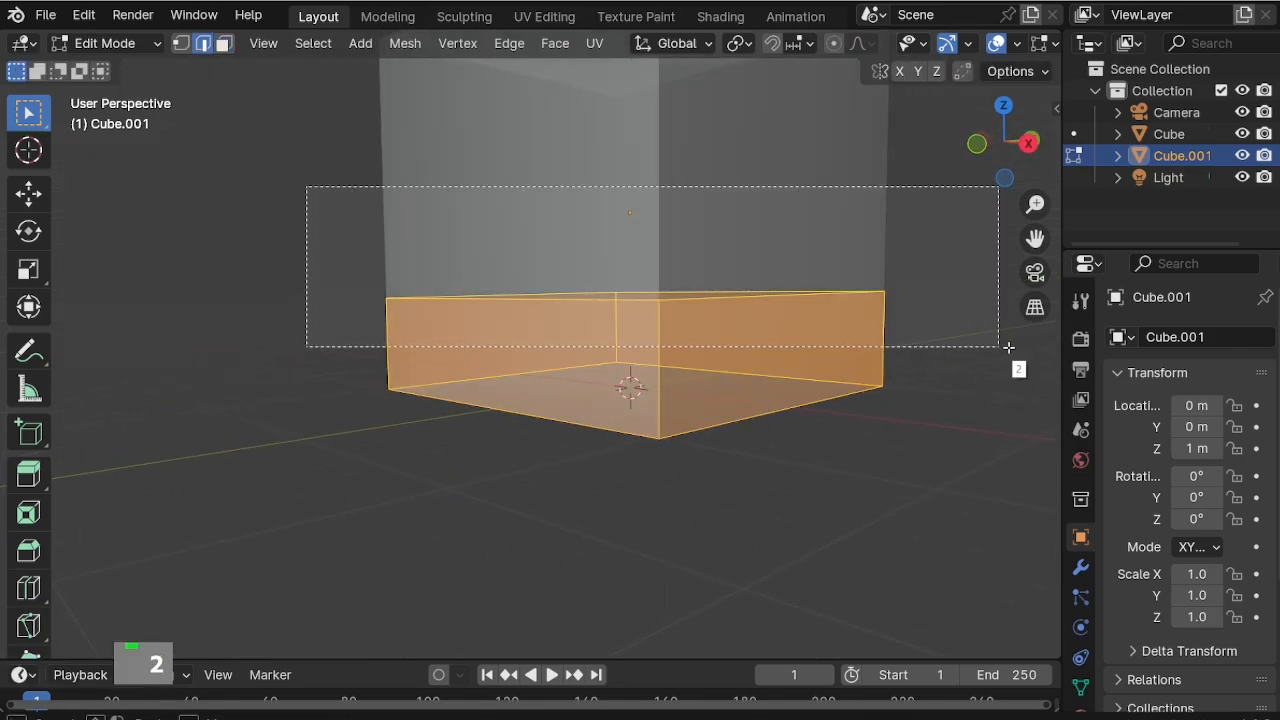
key(alt+z)
middle_drag(688, 363, 670, 394)
scroll(662, 412, up, 1)
key(g)
key(z)
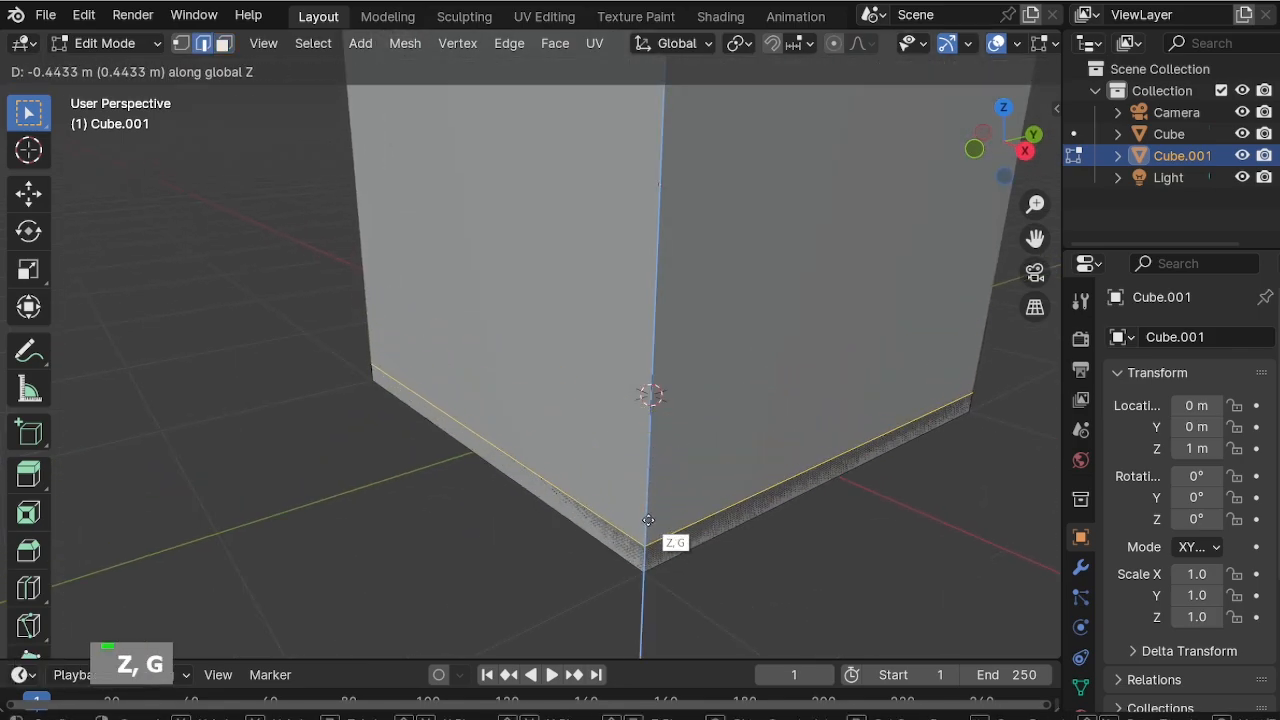
click(648, 520)
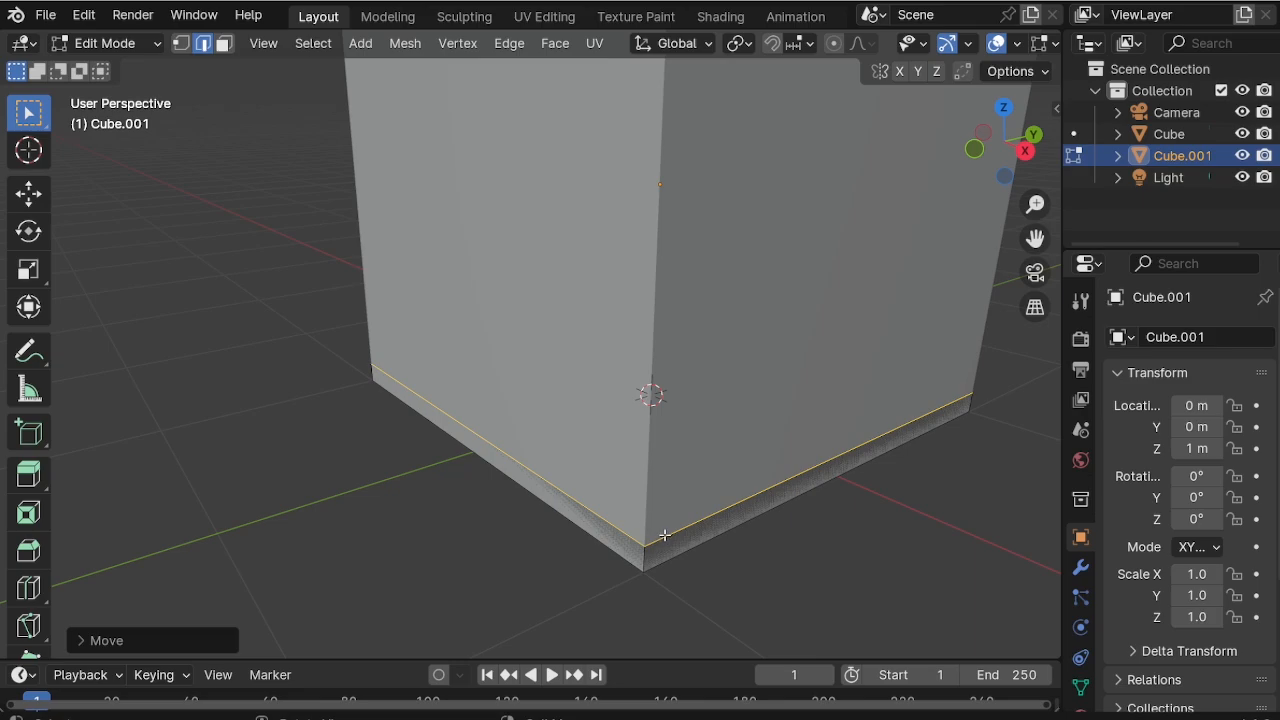
key(g)
key(z)
click(663, 521)
Extrude all faces of the strip outward along their normals by about 0.18 m to form a base ledge.
shift+middle_drag(664, 526, 617, 463)
scroll(615, 464, up, 1)
key(a)
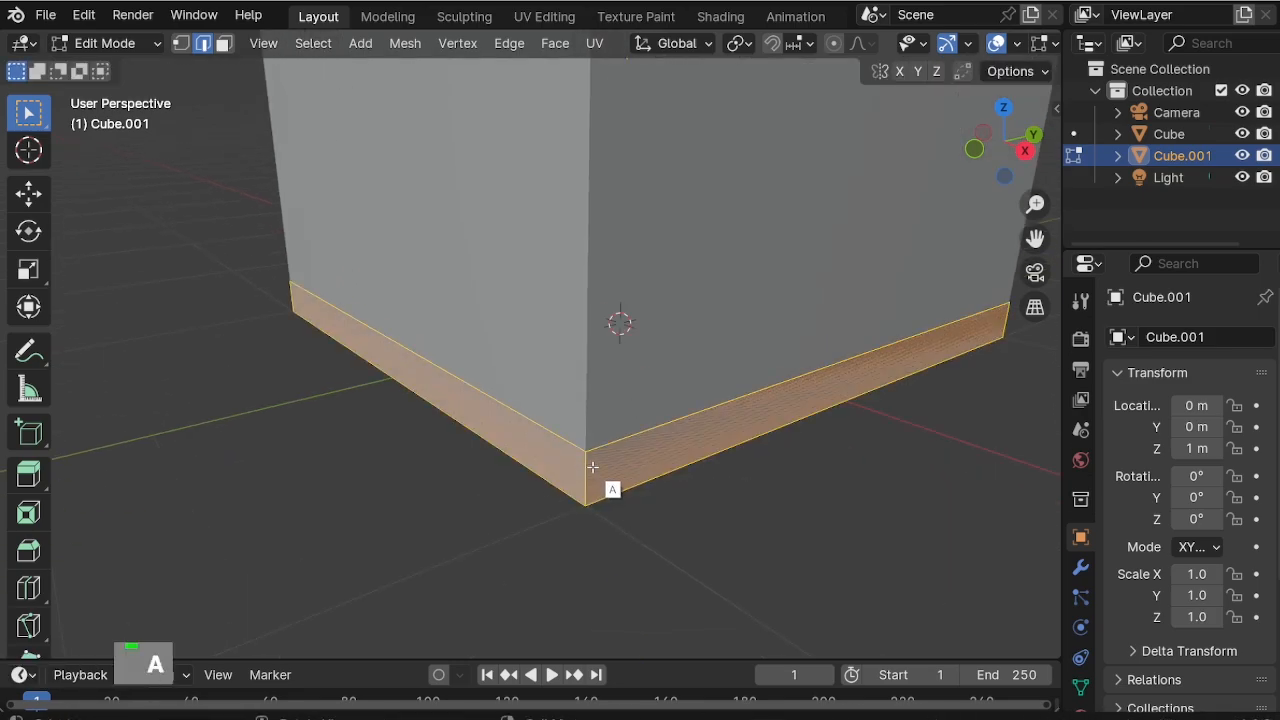
key(alt+e)
click(598, 486)
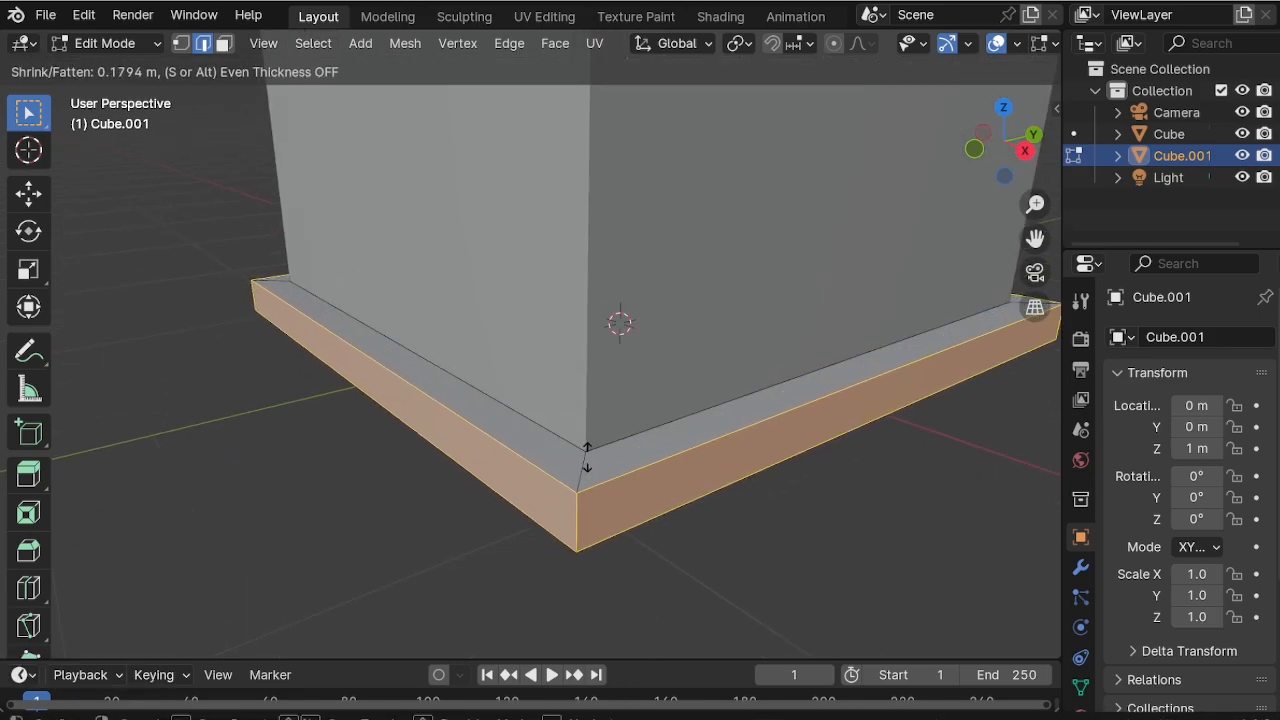
click(587, 460)
scroll(620, 420, down, 2)
shift+middle_drag(652, 372, 695, 422)
key(Tab)
shift+middle_drag(616, 452, 617, 481)
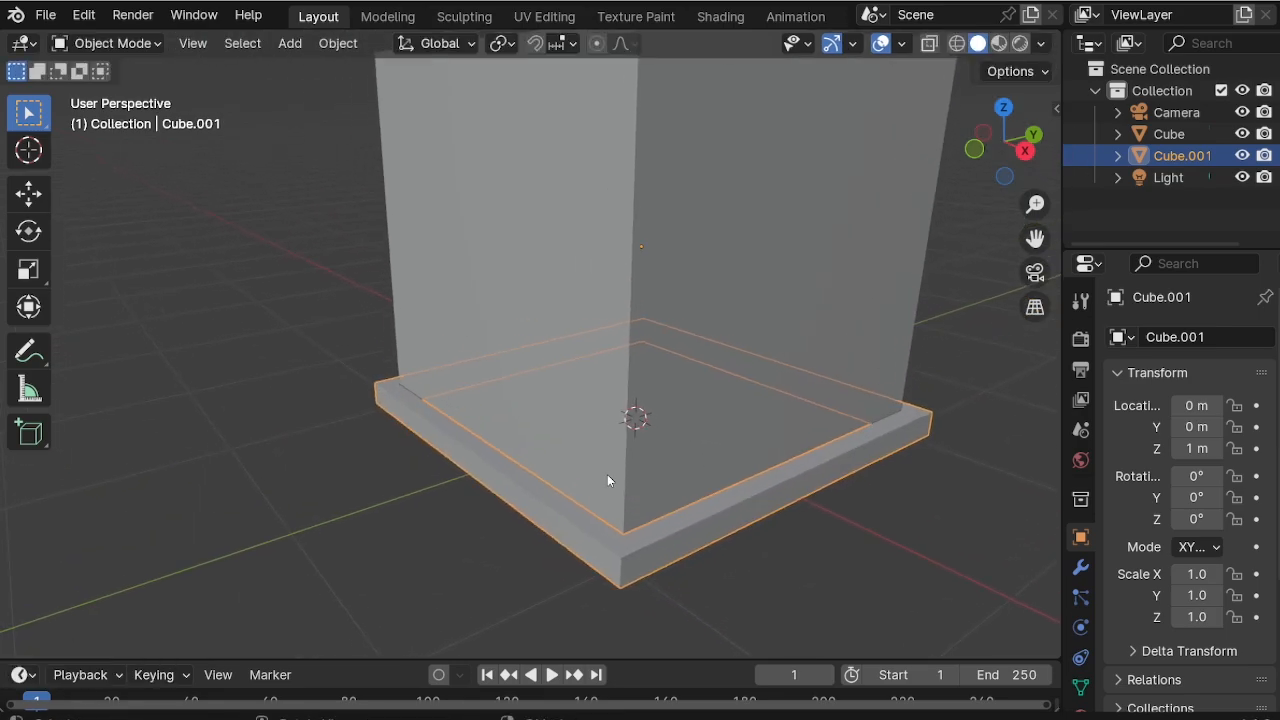
Duplicate the main cube's lowest front face in place, separate it into its own object and open that object for editing.
click(610, 480)
key(Tab)
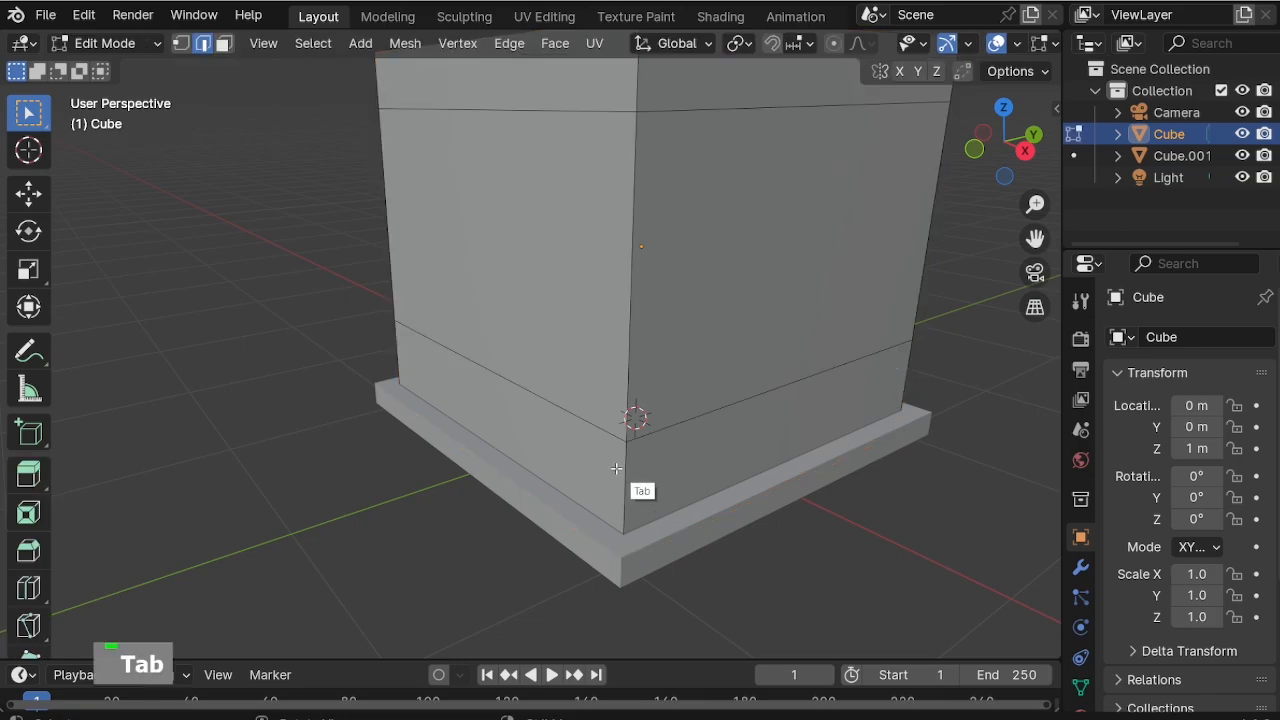
key(3)
click(595, 467)
key(shift+d)
right_click(634, 420)
key(p)
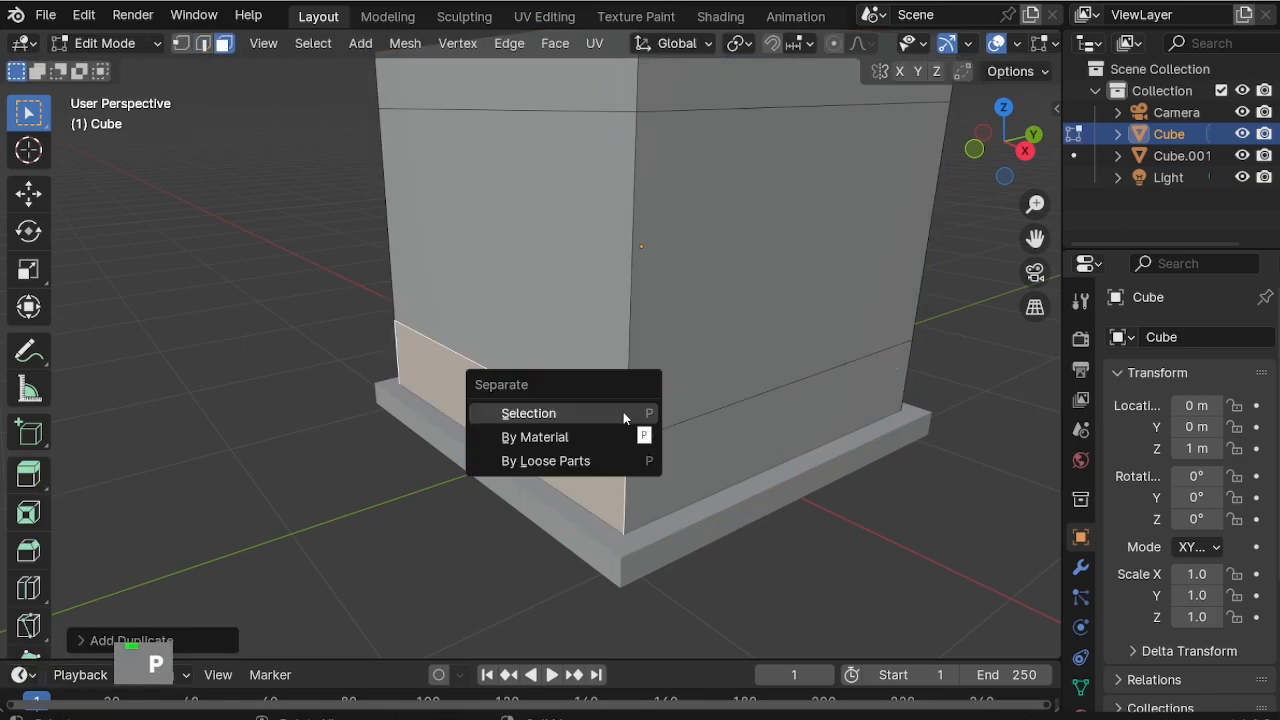
click(616, 416)
key(Tab)
click(581, 444)
key(Tab)
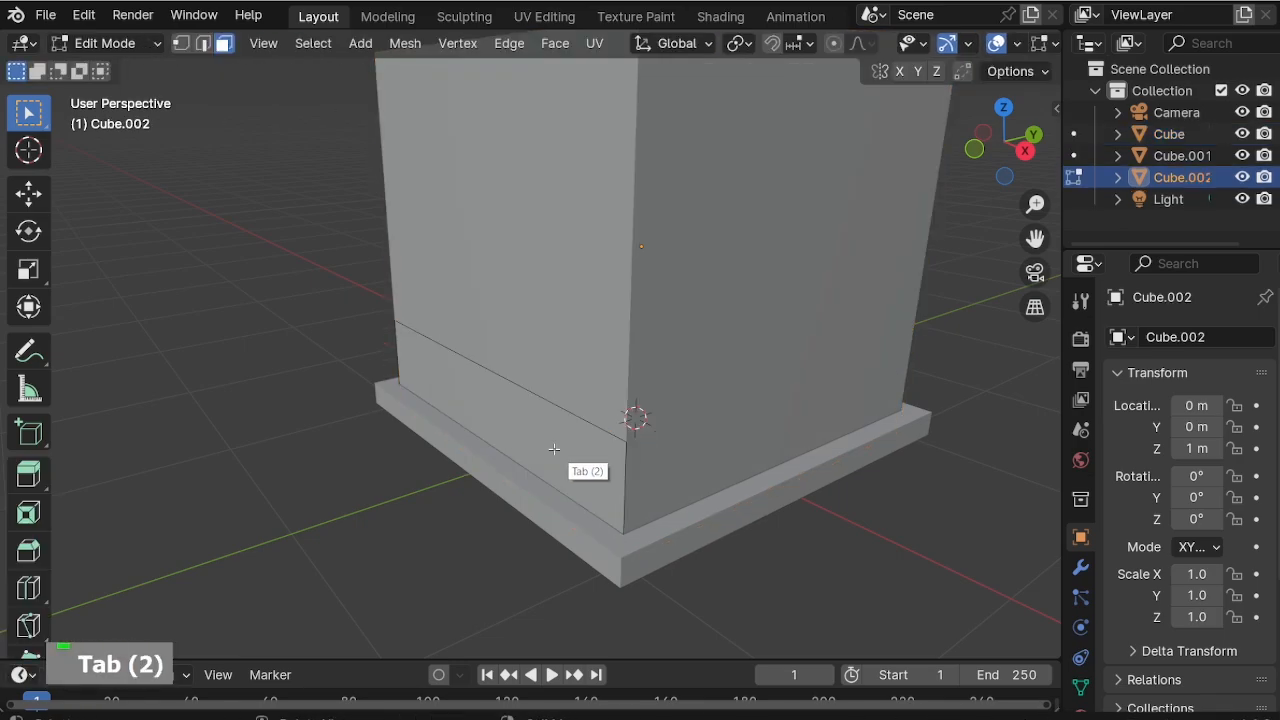
Divide the separated front face with ten evenly spaced vertical loop cuts in front view.
key(KP_1)
ctrl+middle_drag(642, 310, 664, 309)
key(ctrl+r)
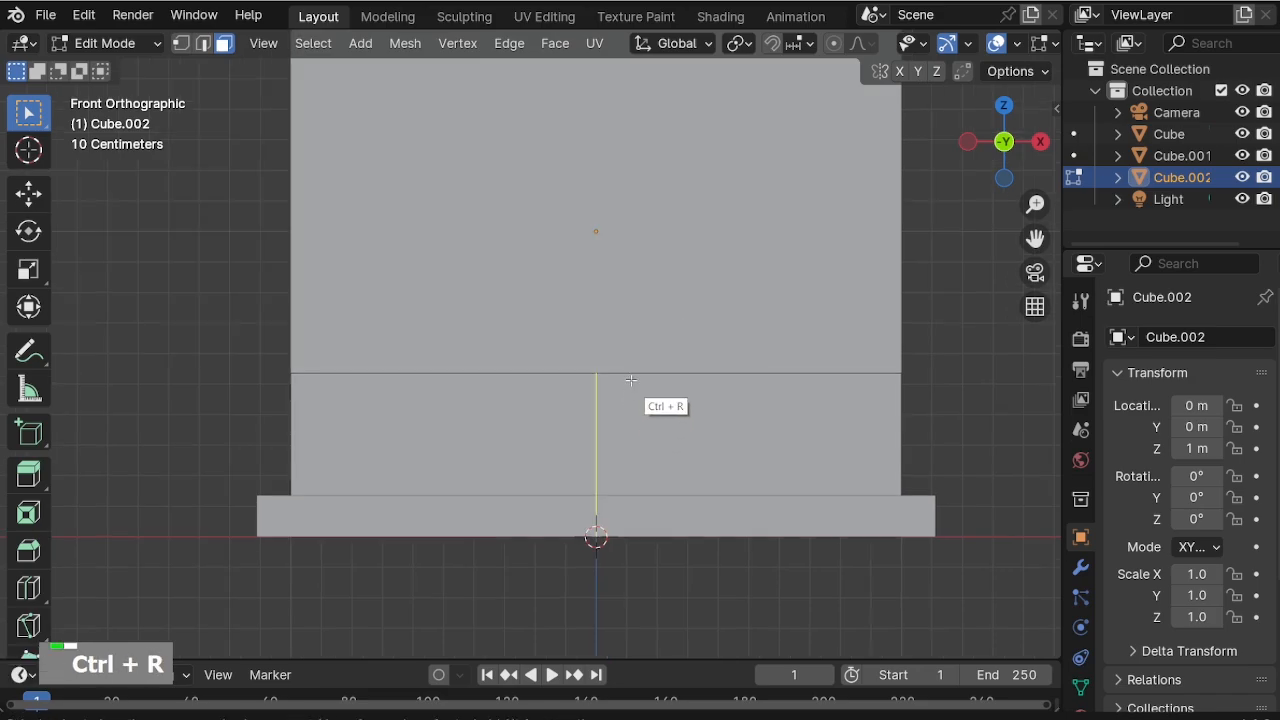
scroll(632, 369, down, 3)
right_click(633, 370)
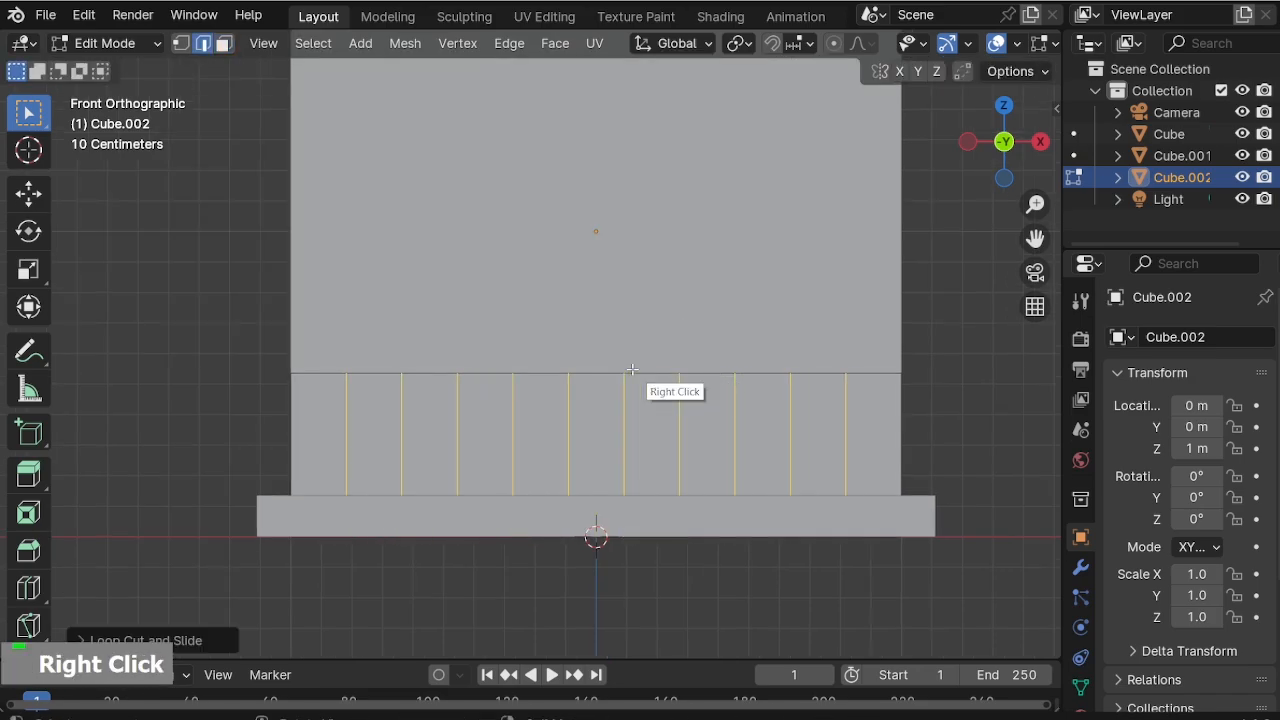
Delete all the divided faces except the one at the left end, using X-ray selection.
key(alt+z)
key(3)
drag(206, 274, 302, 412)
drag(330, 307, 1018, 597)
key(x)
click(665, 513)
middle_drag(665, 513, 549, 466)
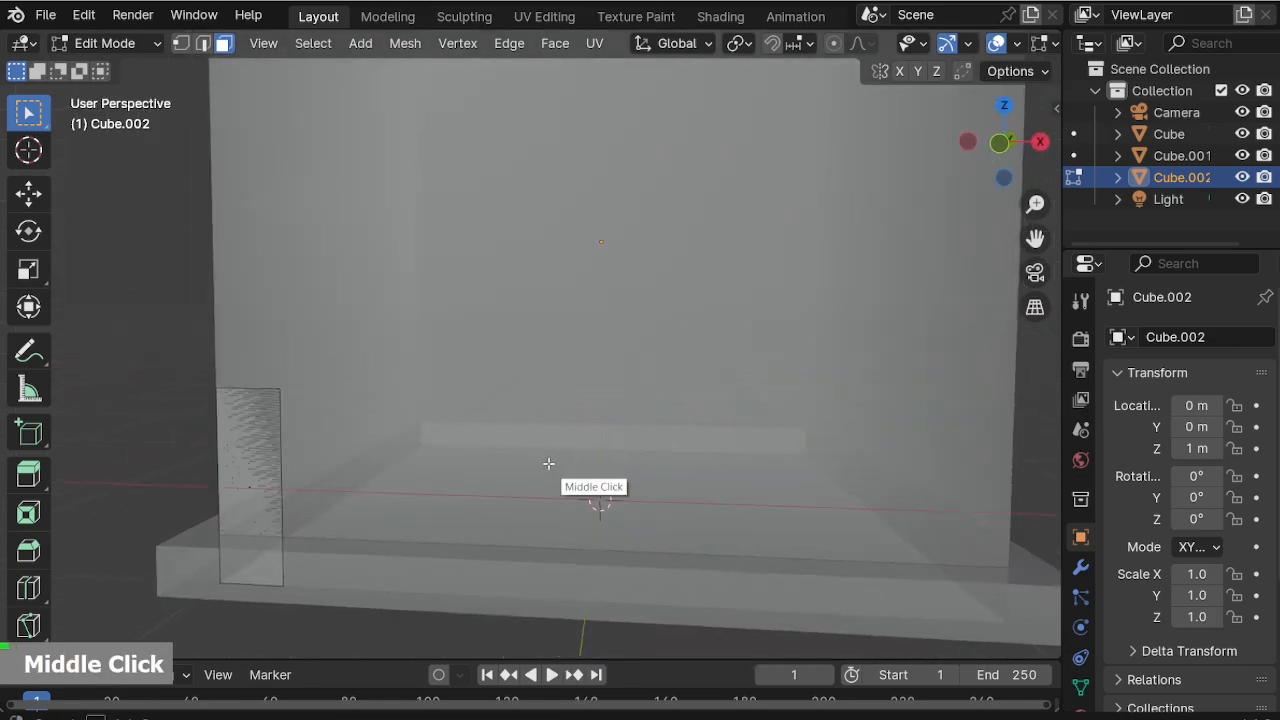
Raise the remaining face's bottom edge about 0.137 m along Z to meet the top of the base ledge.
key(KP_1)
scroll(258, 515, up, 2)
scroll(258, 515, up, 2)
shift+middle_drag(291, 567, 584, 360)
key(2)
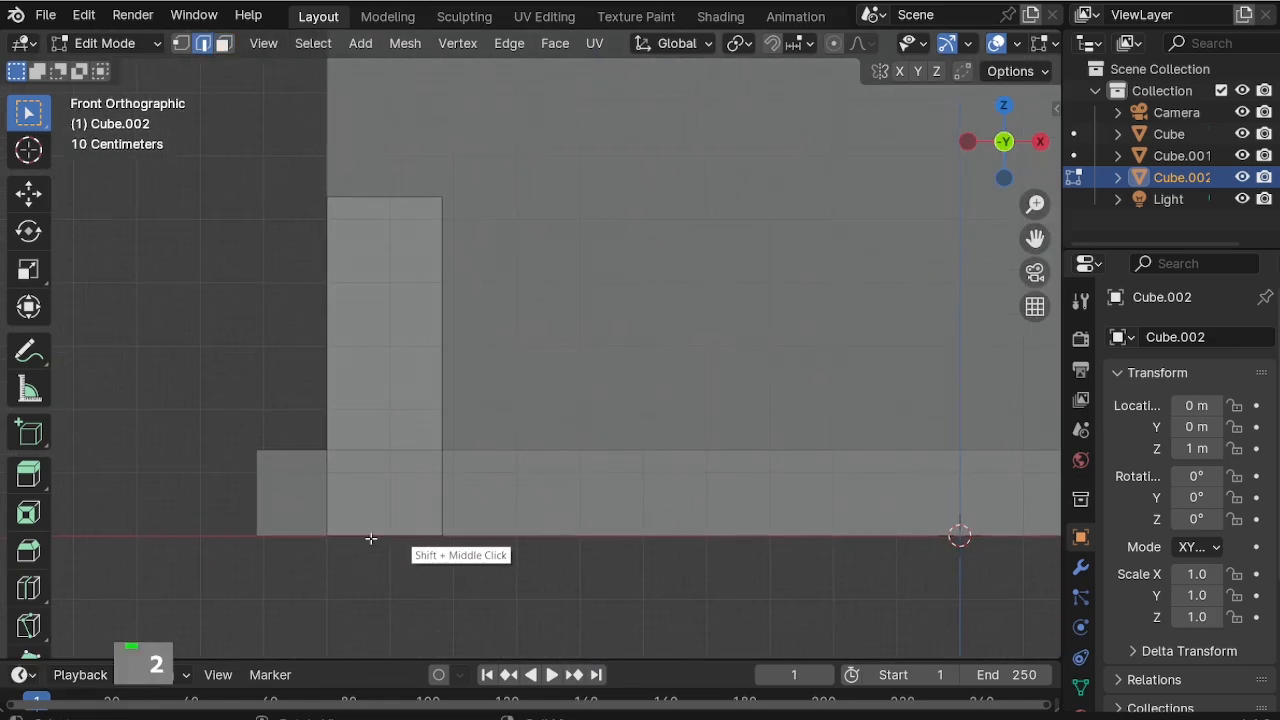
key(g)
key(z)
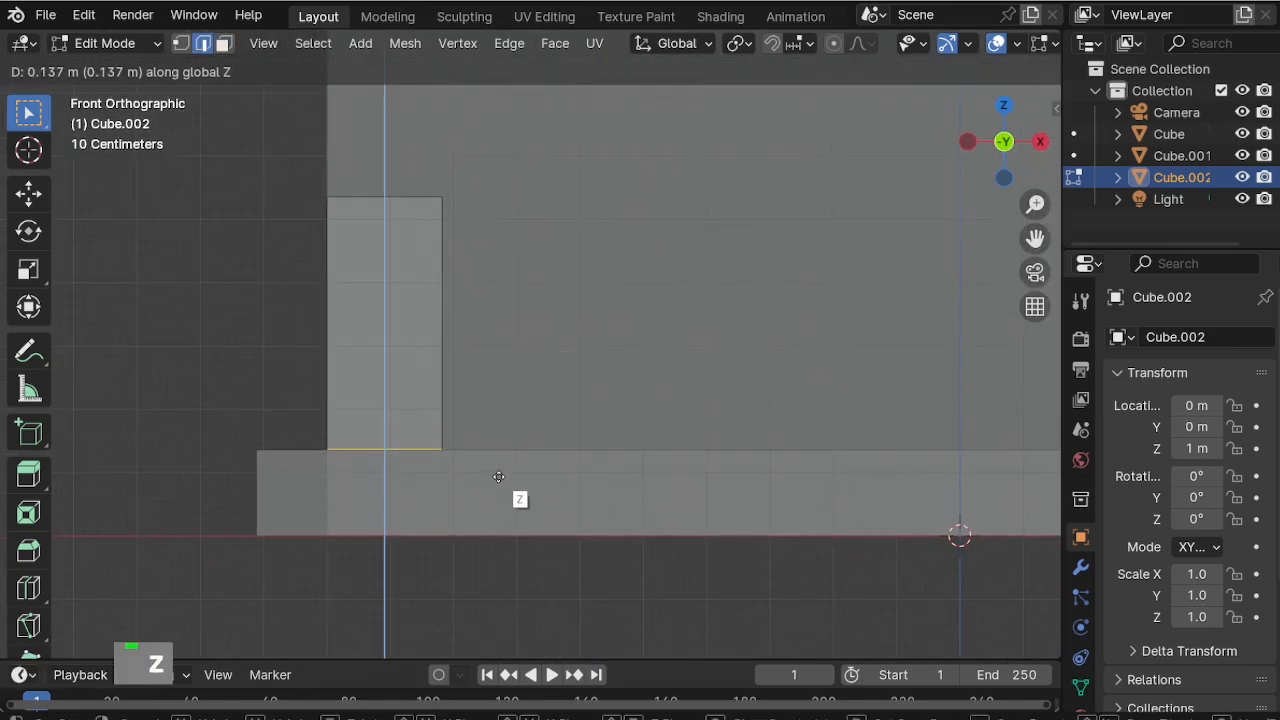
click(498, 477)
key(Tab)
key(Tab)
Extrude the face outward by 0.05 m to form a plank, and turn off X-ray display.
middle_drag(523, 443, 471, 531)
scroll(734, 423, down, 2)
middle_drag(734, 423, 417, 457)
key(3)
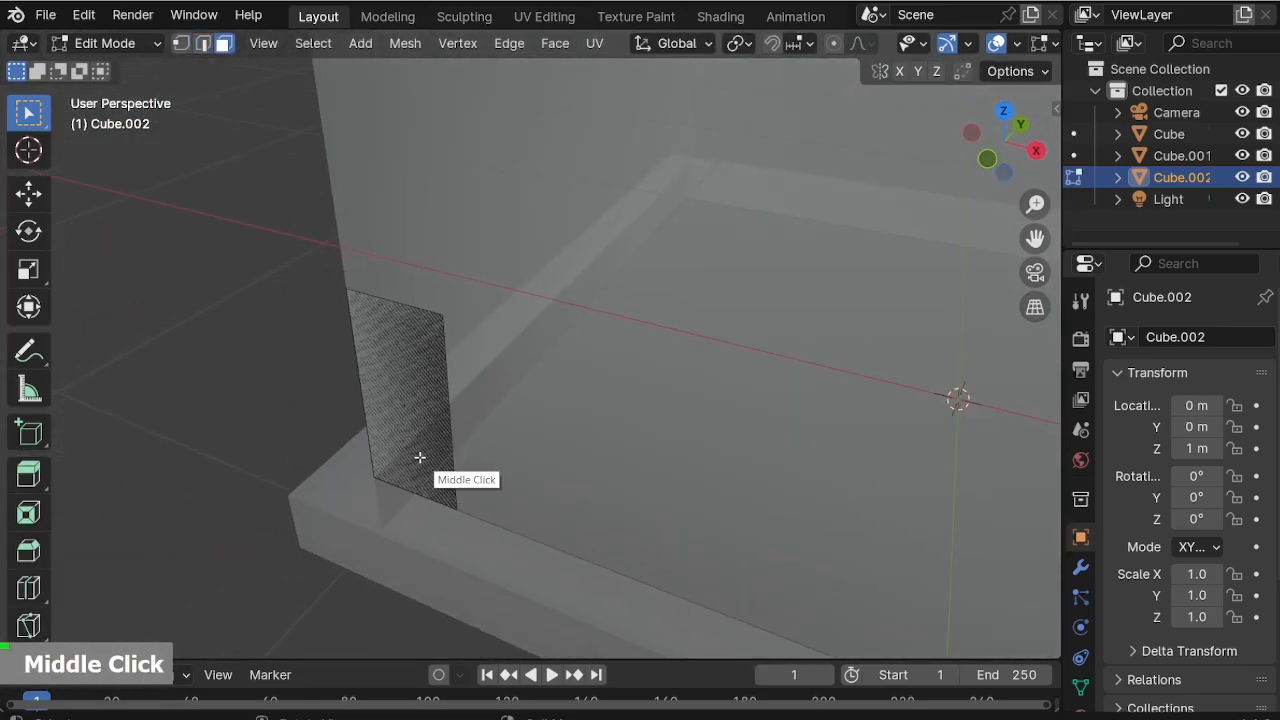
key(a)
key(e)
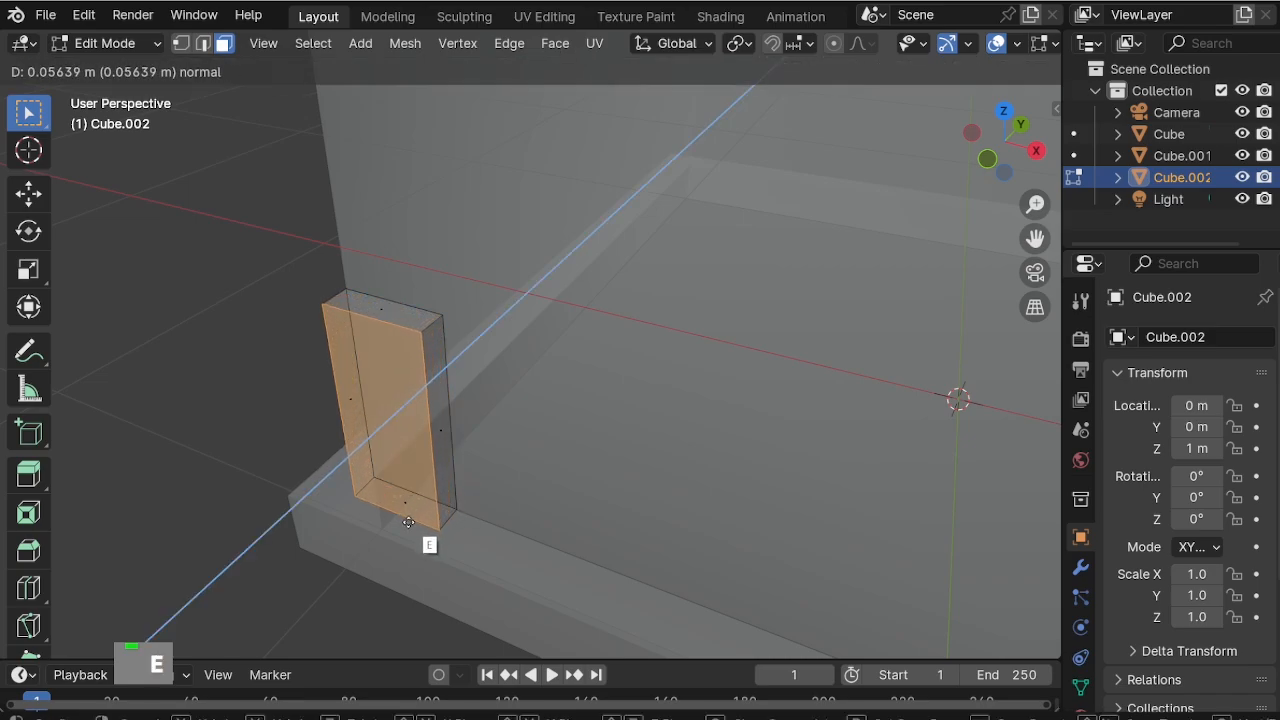
text(0.05)
key(Return)
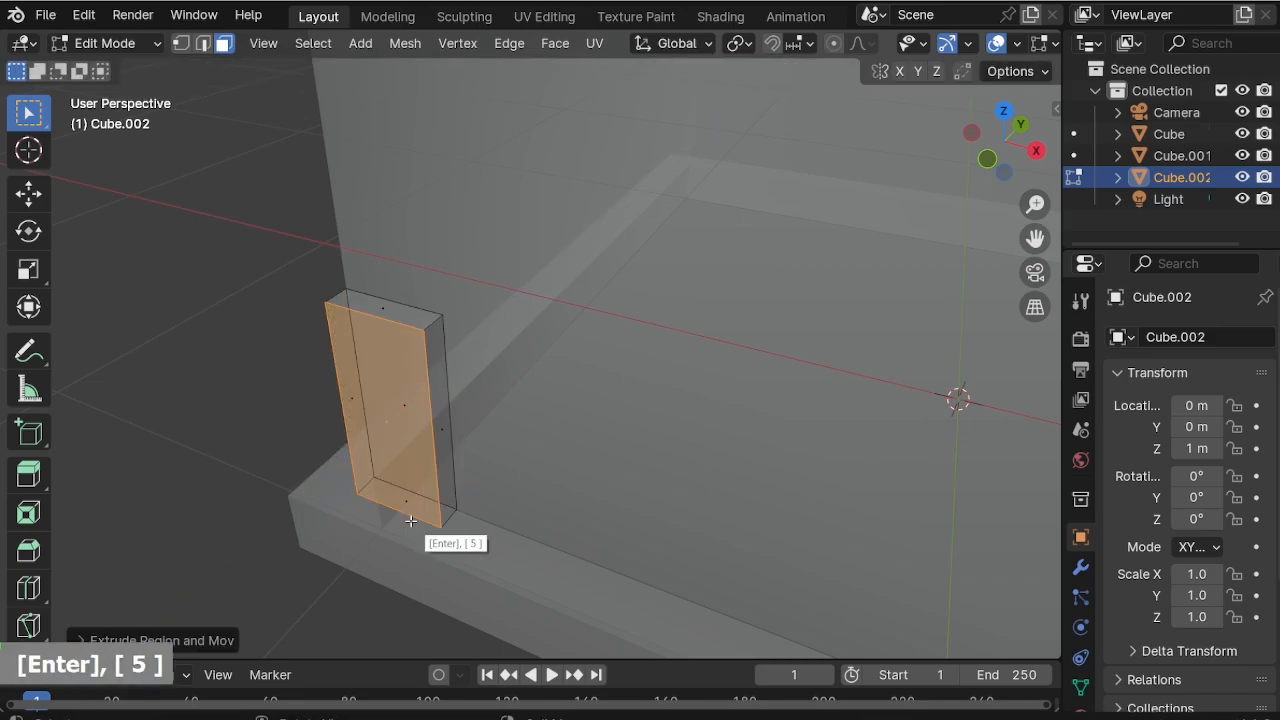
key(Tab)
middle_drag(411, 520, 432, 499)
key(alt+z)
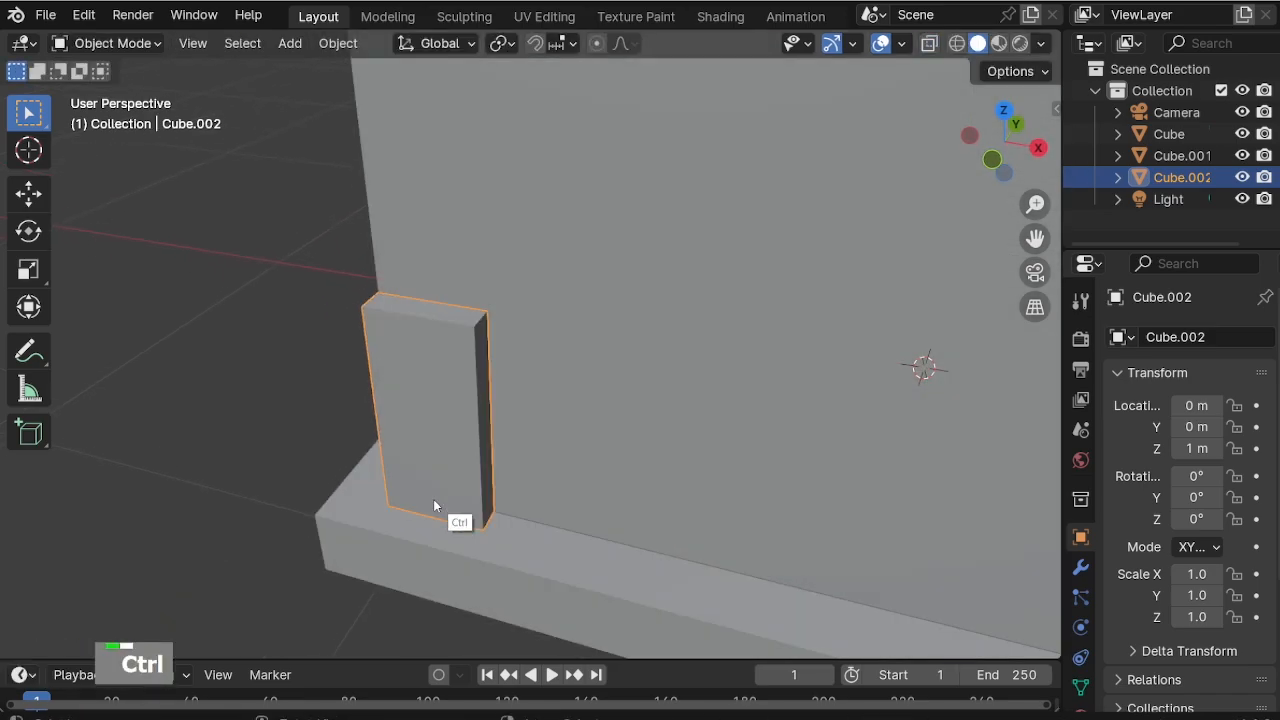
Give the plank a level 2 Subdivision modifier and add two vertical loop cuts spread along X towards its side edges.
key(ctrl+2)
key(Tab)
key(ctrl+r)
scroll(426, 316, up, 1)
click(426, 318)
right_click(426, 318)
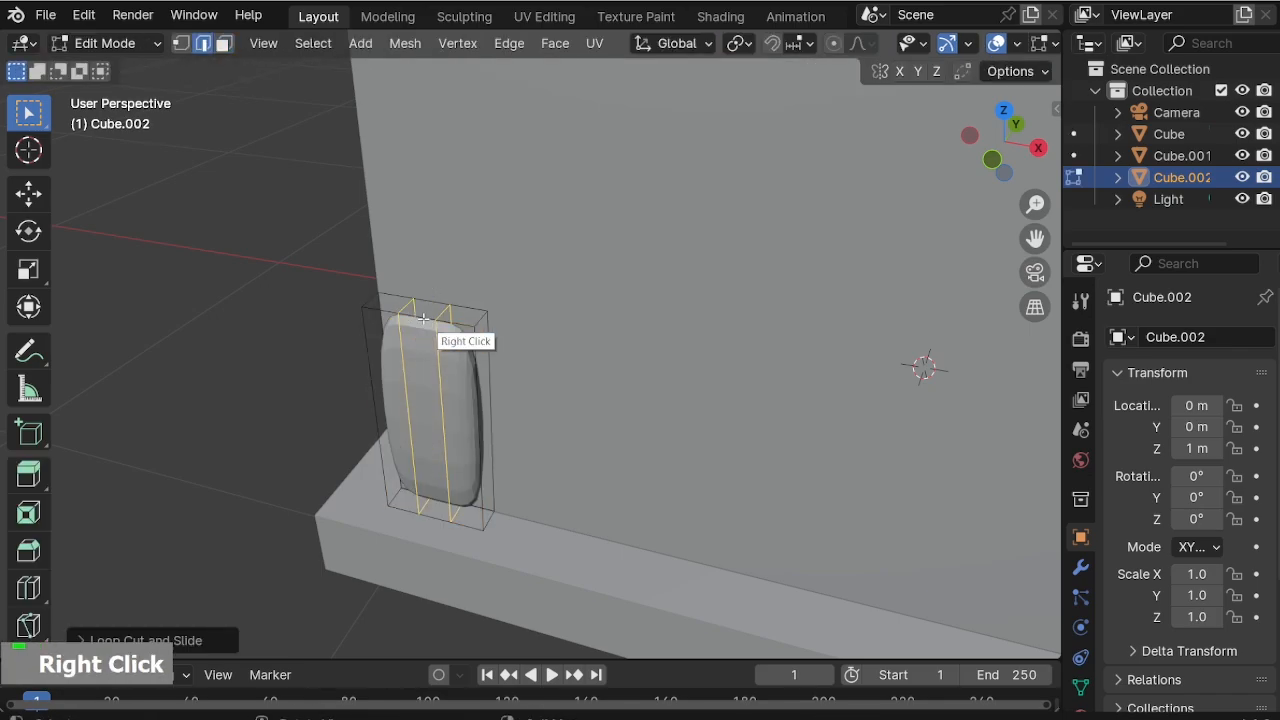
key(s)
key(x)
click(452, 333)
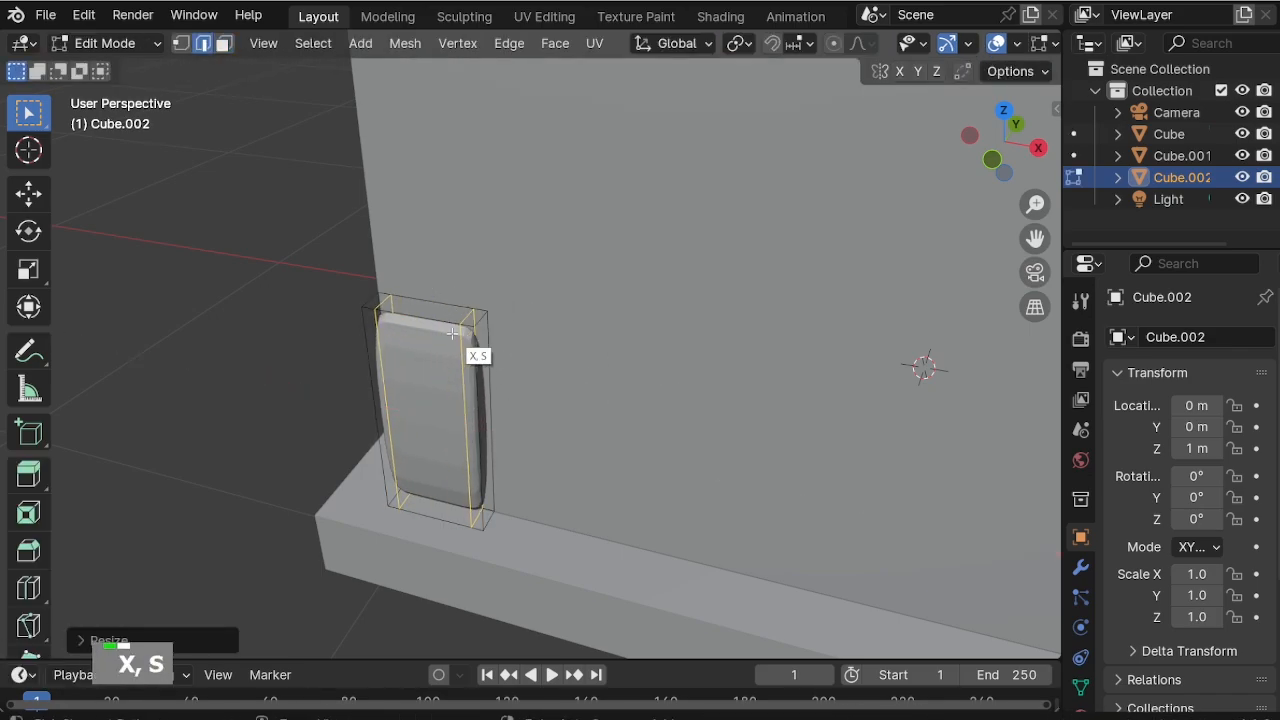
Add two horizontal loop cuts to the plank and scale them apart along Z towards its top and bottom ends.
click(472, 382)
right_click(518, 396)
key(s)
key(x)
key(z)
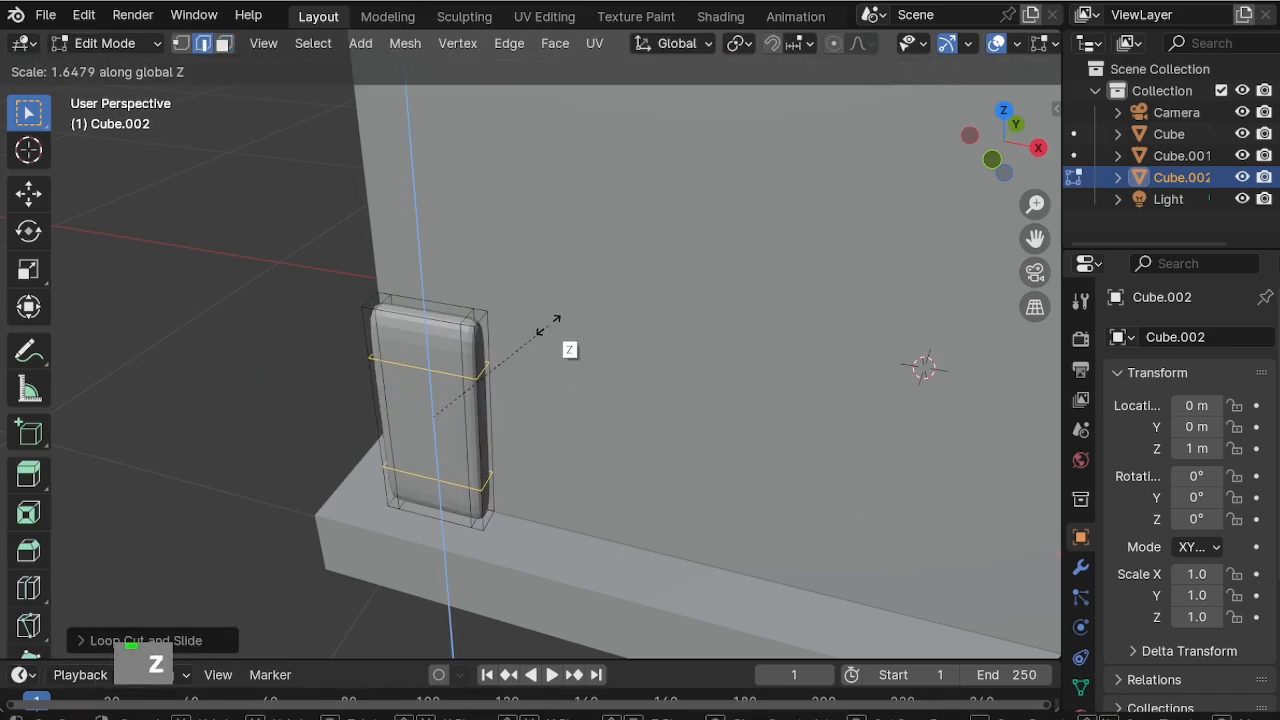
click(598, 224)
Add two loop cuts through the plank's thickness, scale them apart along Y, and return to Object Mode.
scroll(443, 343, up, 2)
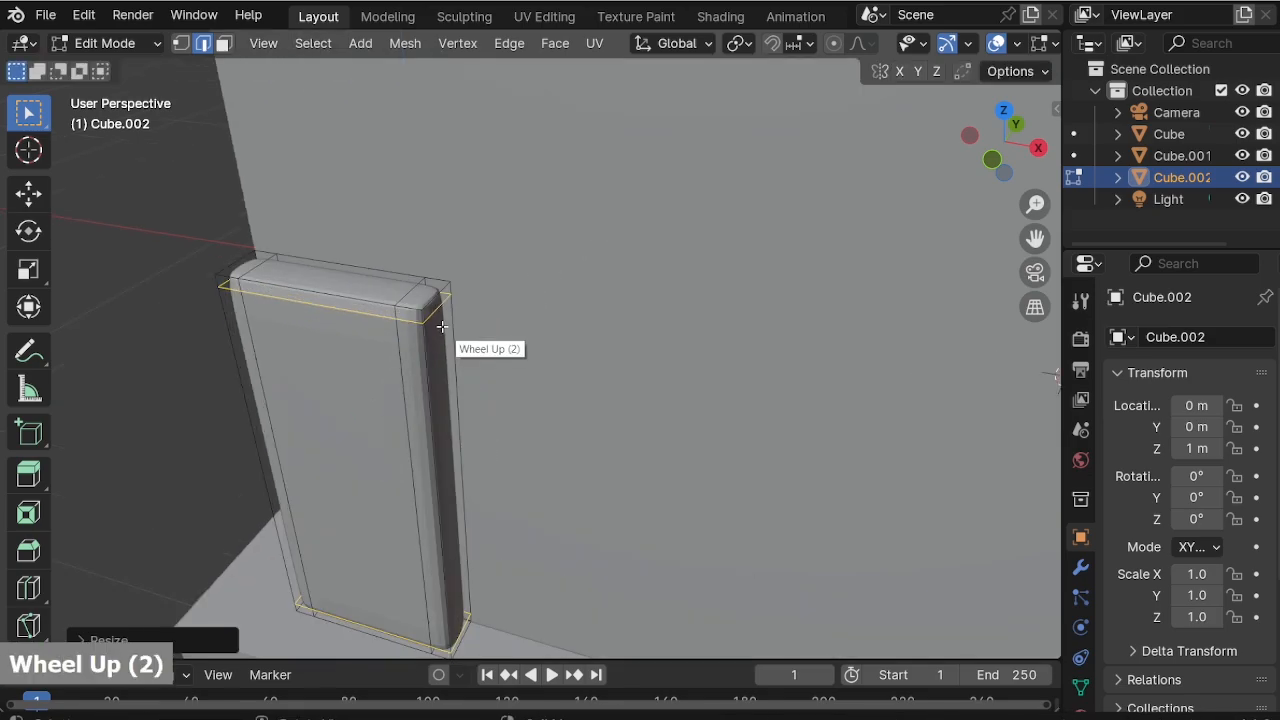
middle_drag(443, 343, 407, 369)
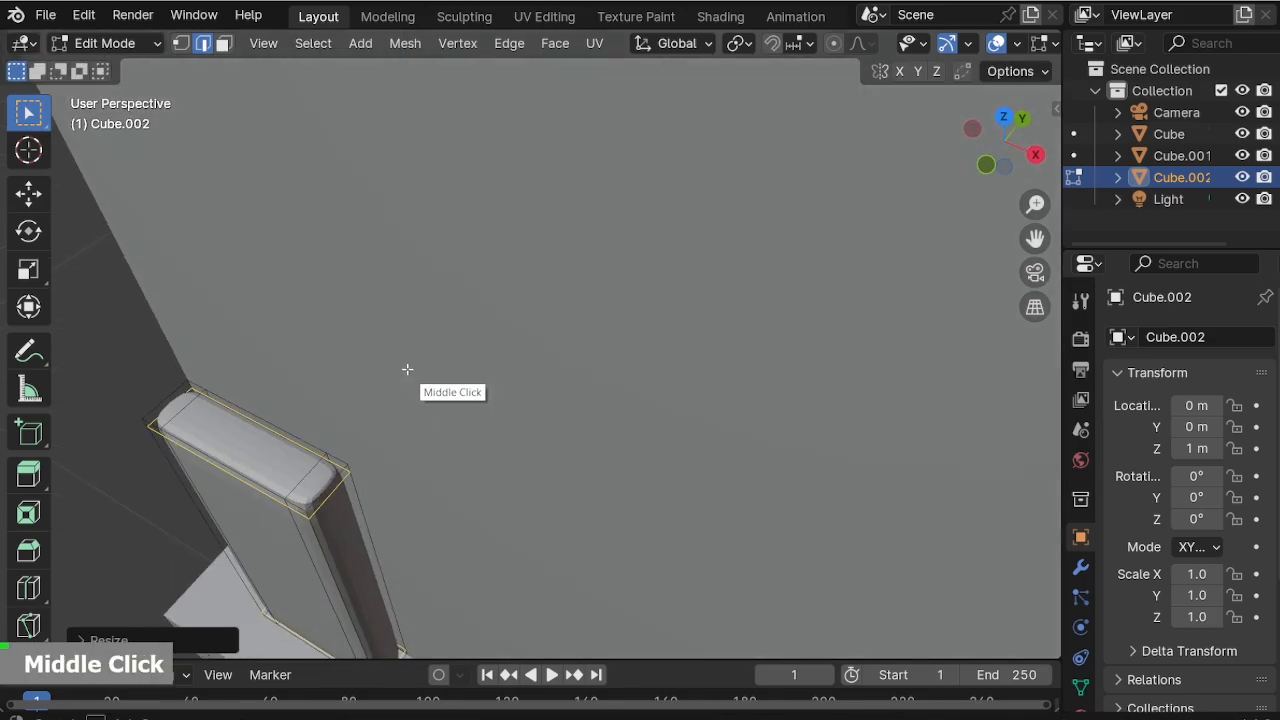
key(ctrl+r)
scroll(336, 493, up, 1)
click(336, 493)
right_click(336, 493)
key(s)
key(y)
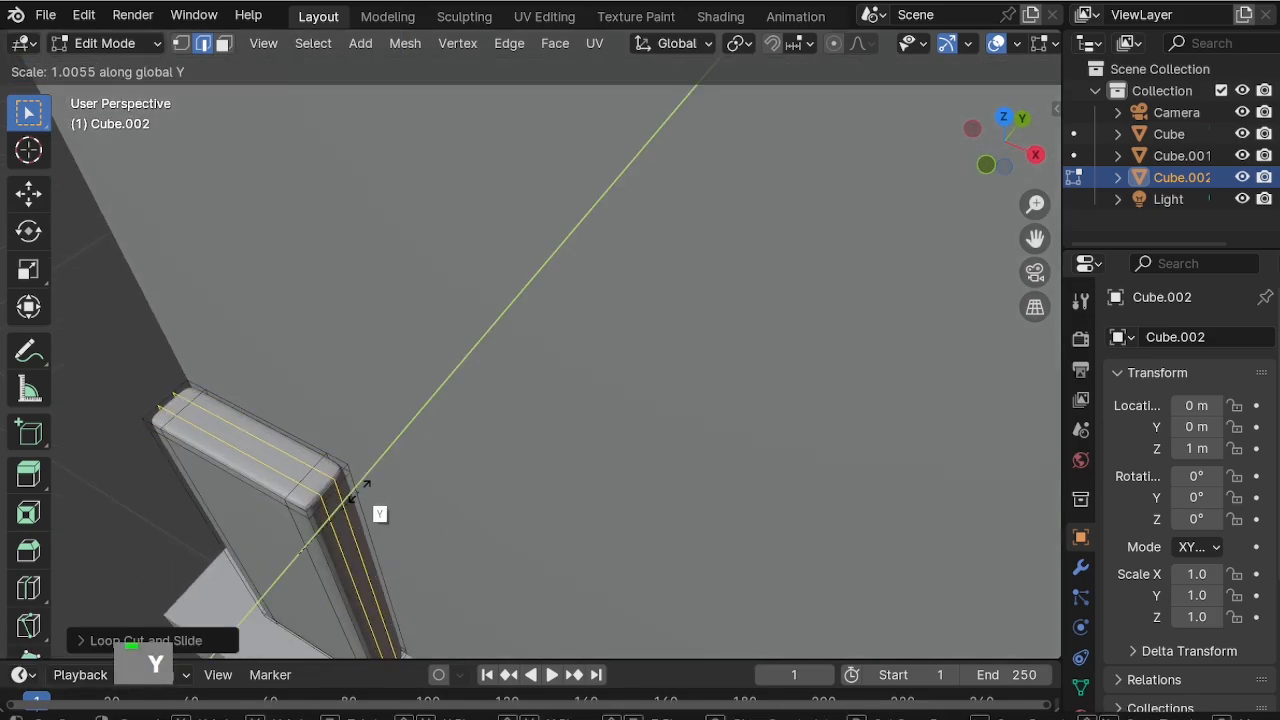
click(416, 473)
scroll(404, 450, down, 2)
shift+middle_drag(404, 448, 460, 350)
middle_drag(414, 494, 246, 557)
scroll(410, 486, down, 2)
key(Tab)
Widen the properties area showing the plank's modifiers and add an Array modifier.
key(KP_1)
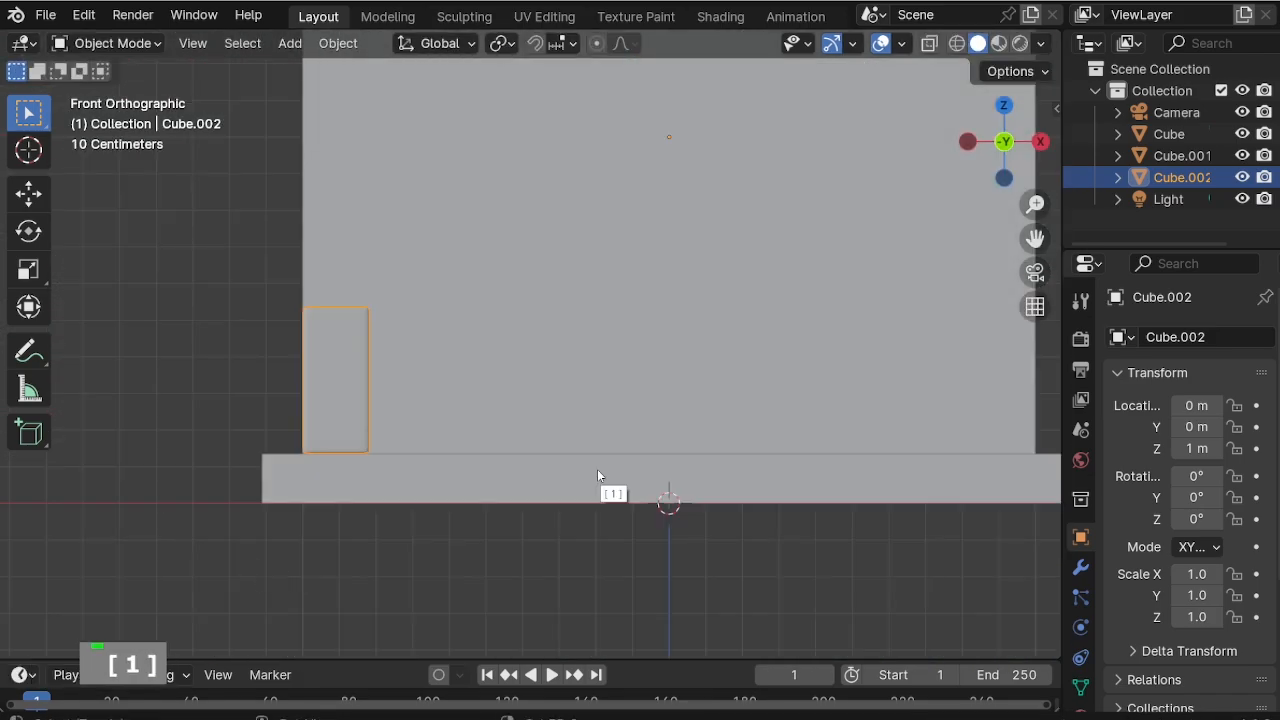
shift+middle_drag(597, 469, 520, 500)
click(1080, 567)
click(1157, 337)
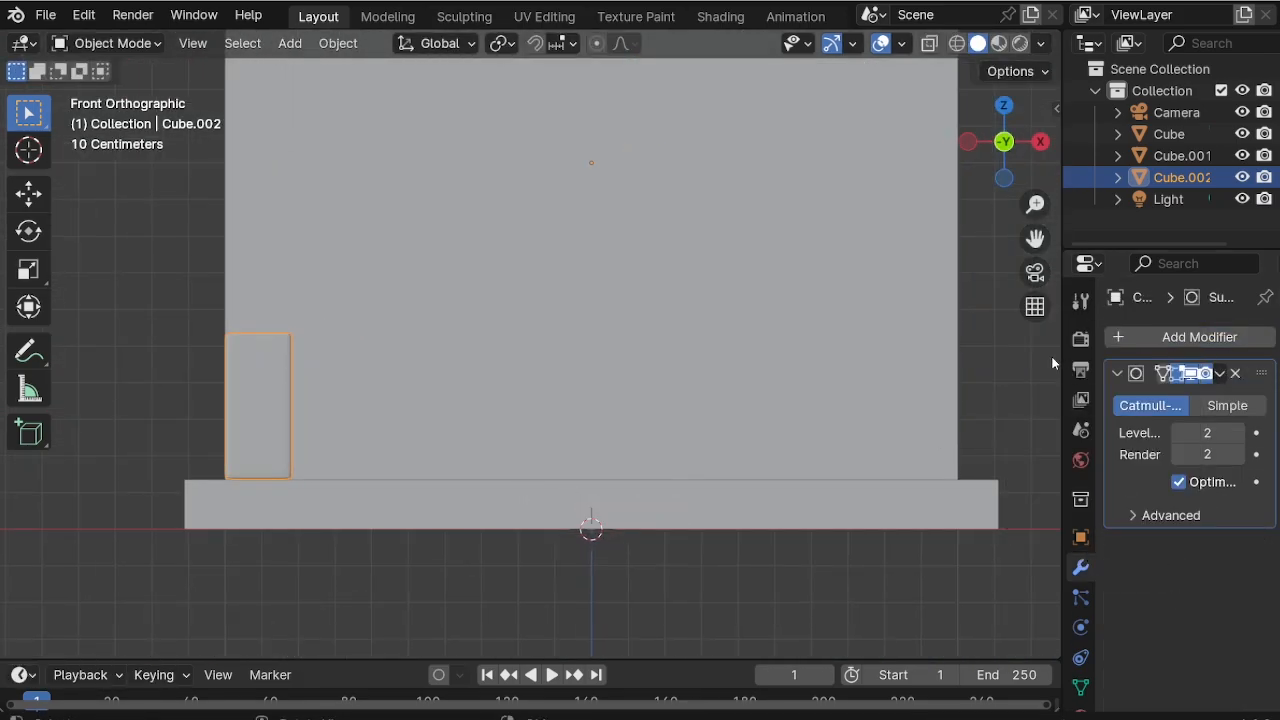
drag(1062, 365, 973, 365)
click(1062, 337)
click(1062, 334)
text(ar)
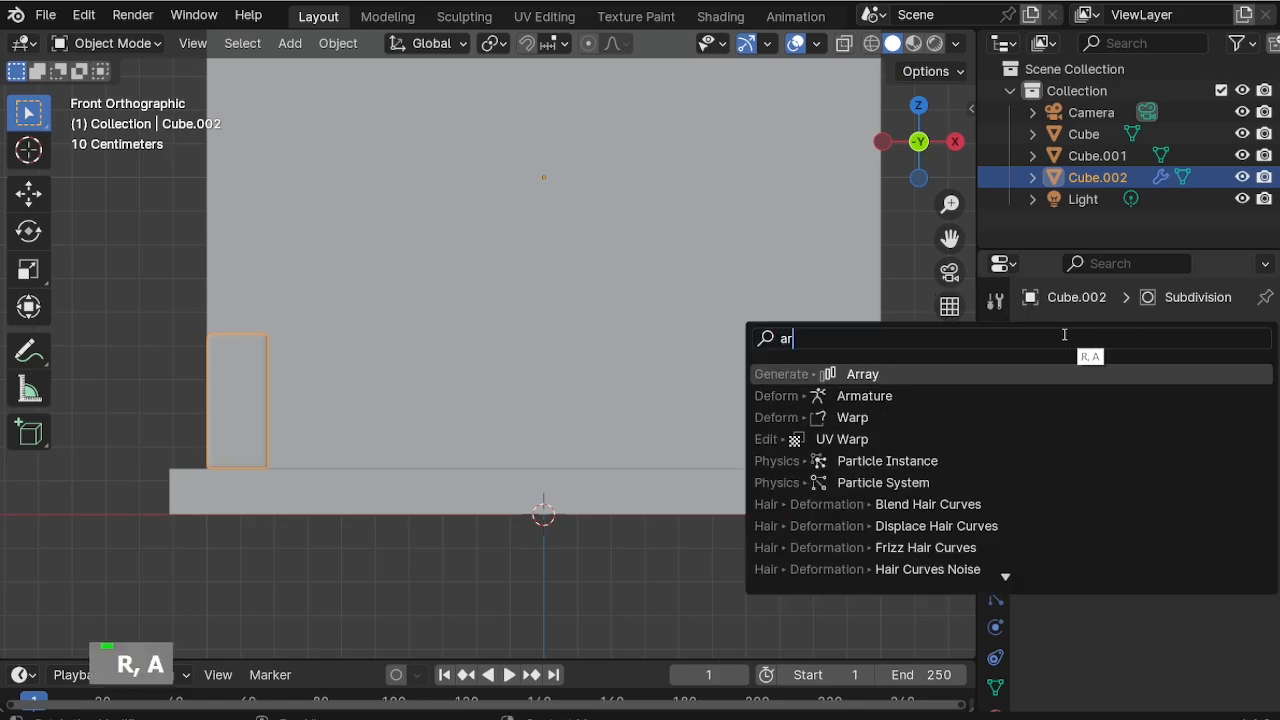
key(Return)
Set the Array count to 11 so the planks span the front of the cube.
scroll(1083, 543, down, 2)
double_click(1236, 535)
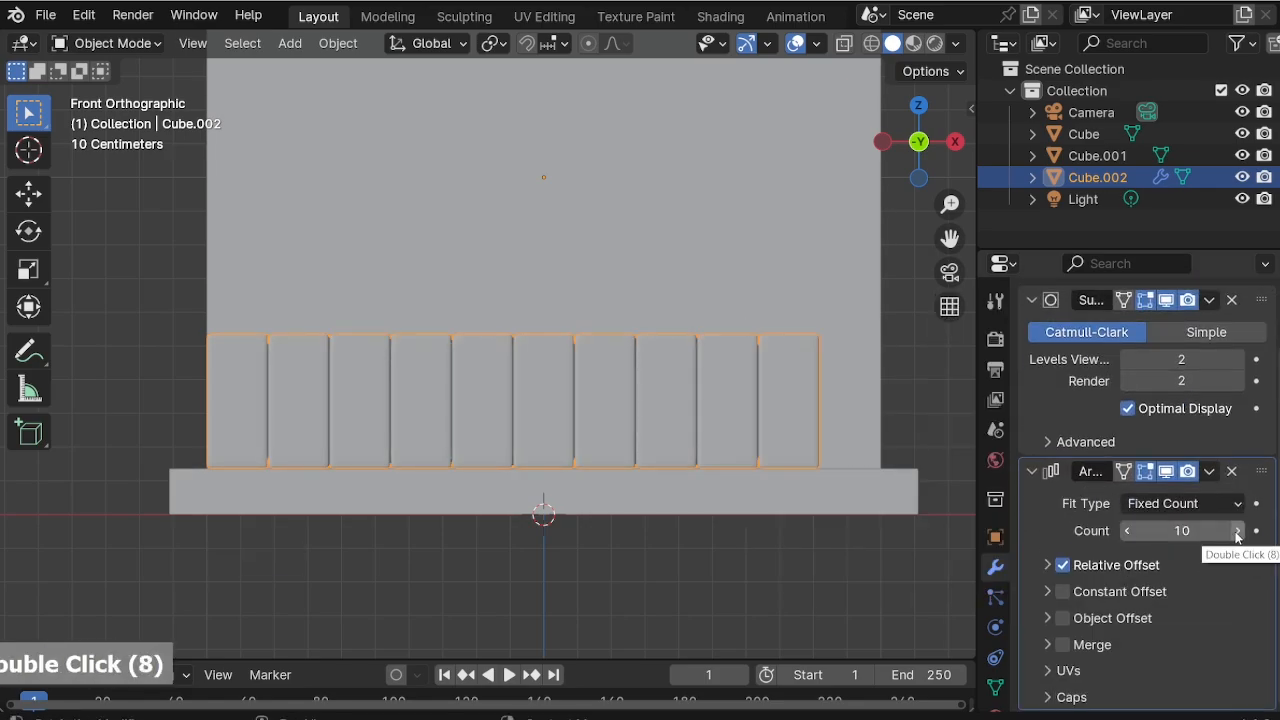
middle_drag(650, 402, 438, 289)
scroll(507, 466, down, 2)
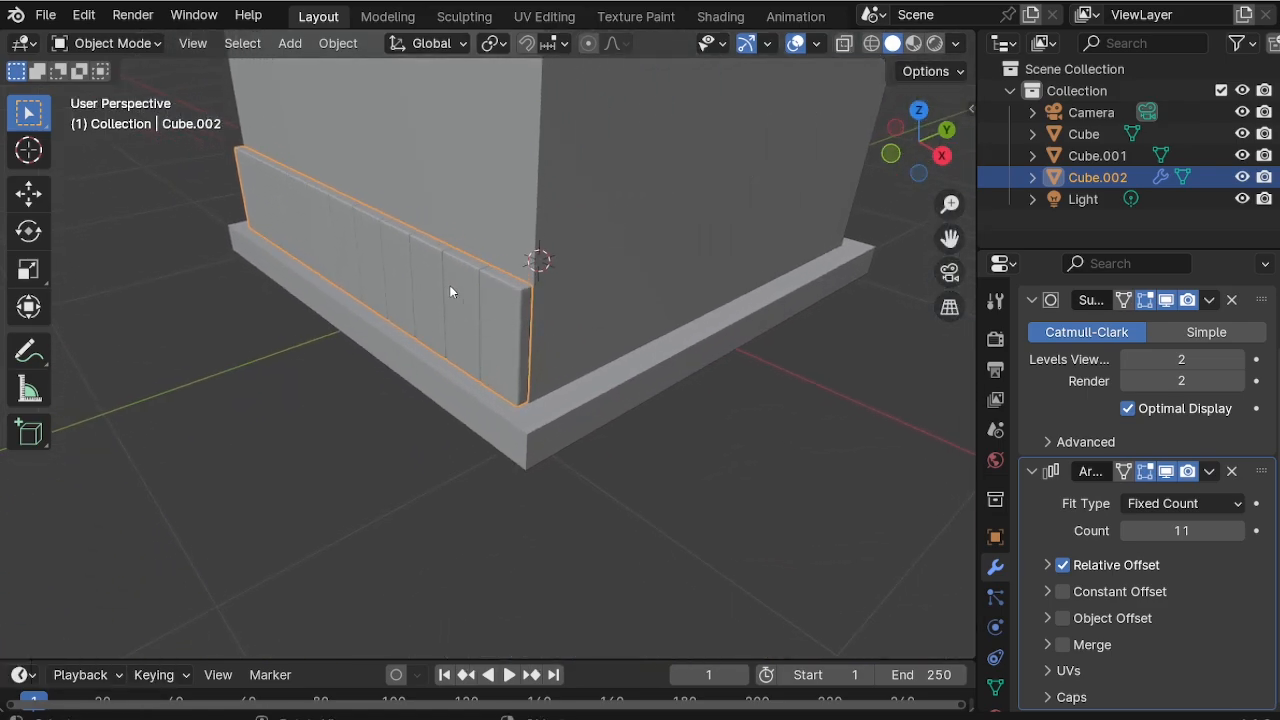
Duplicate the front plank row and move the copy along X so it continues from the original row's end.
key(shift+d)
right_click(528, 292)
key(KP_7)
key(g)
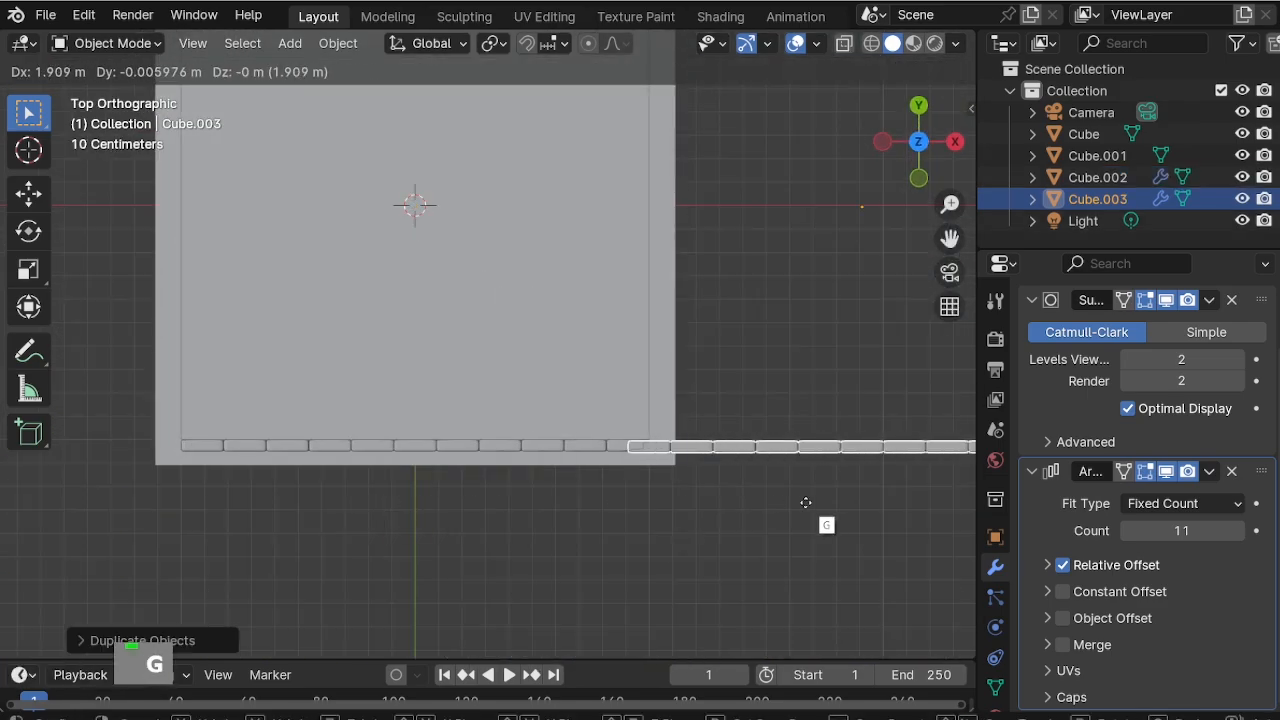
key(x)
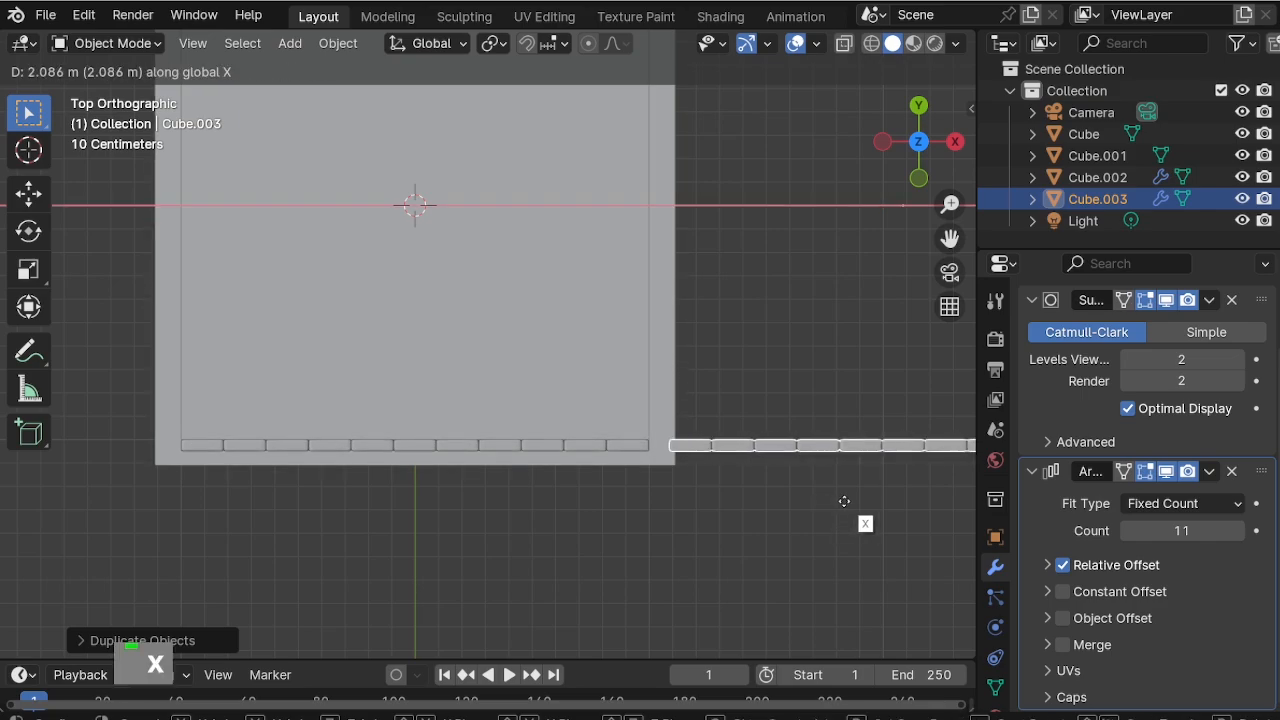
key(Return)
Set the copied plank row's origin to its geometry.
key(r)
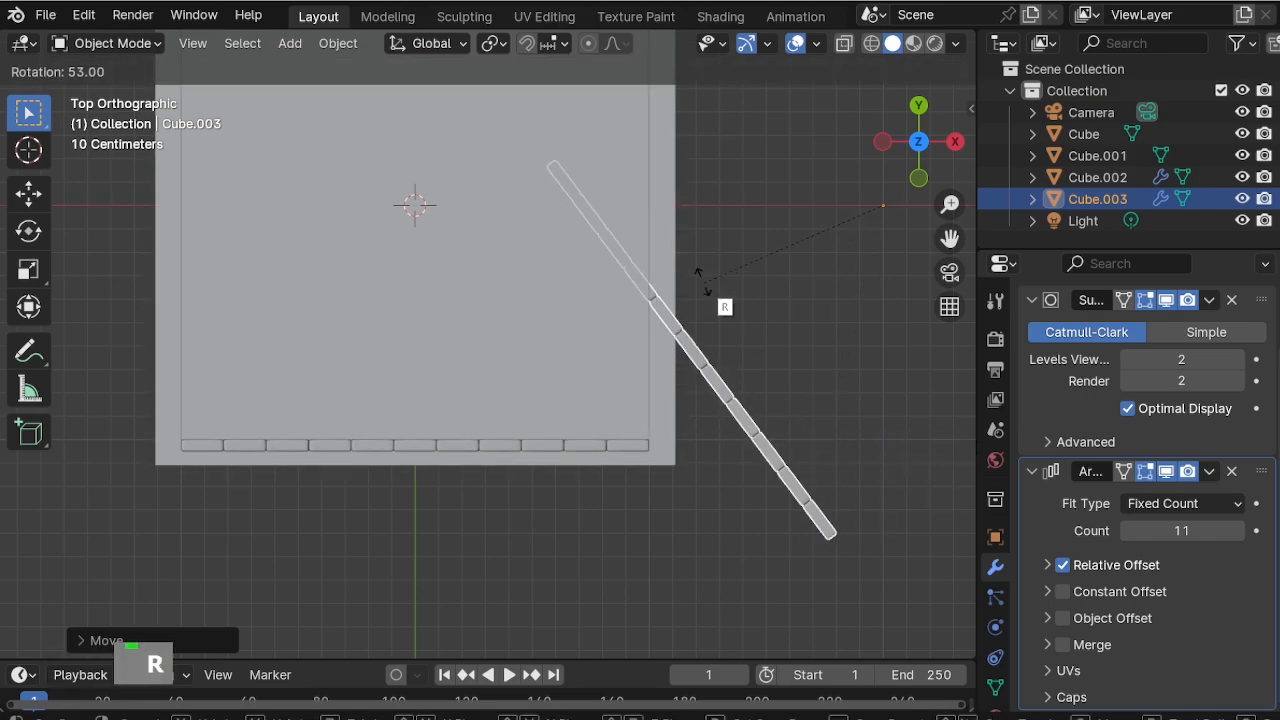
key(Escape)
click(338, 43)
mouse_move(371, 83)
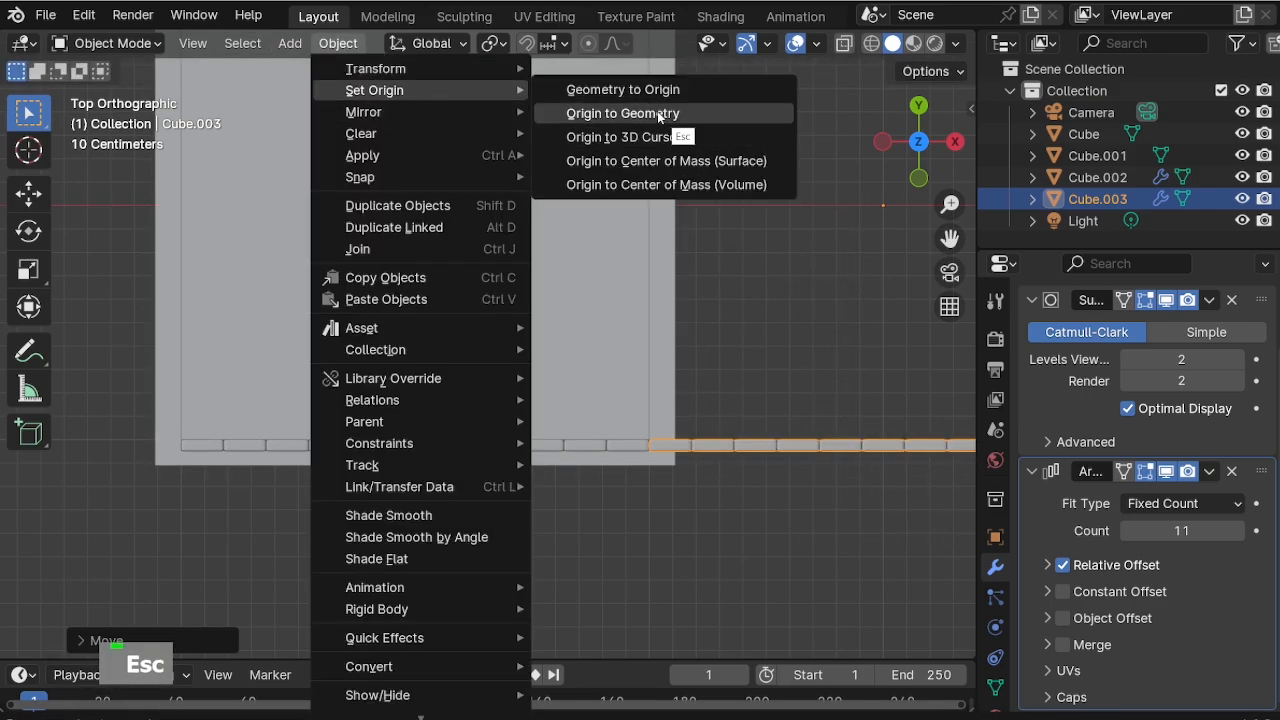
click(608, 111)
Rotate the copied plank row by -90 degrees in top view so it runs parallel to the side wall.
text(r90.63)
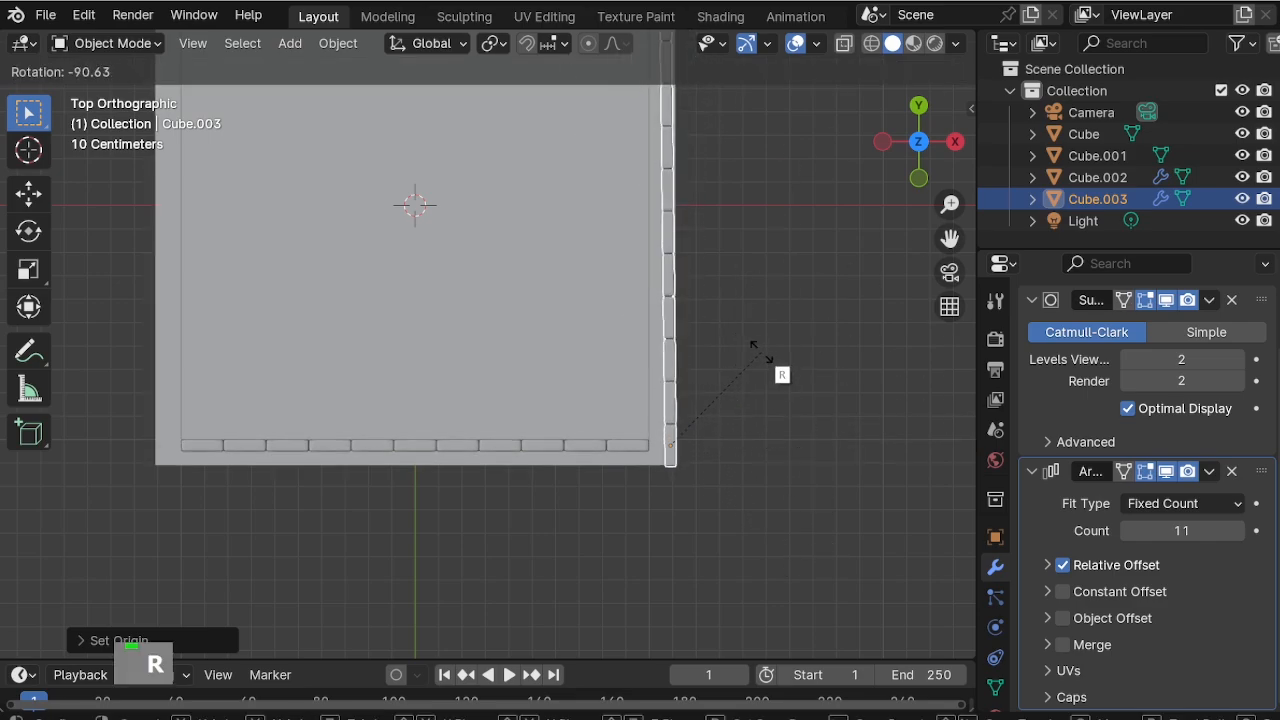
key(Return)
text(r-90)
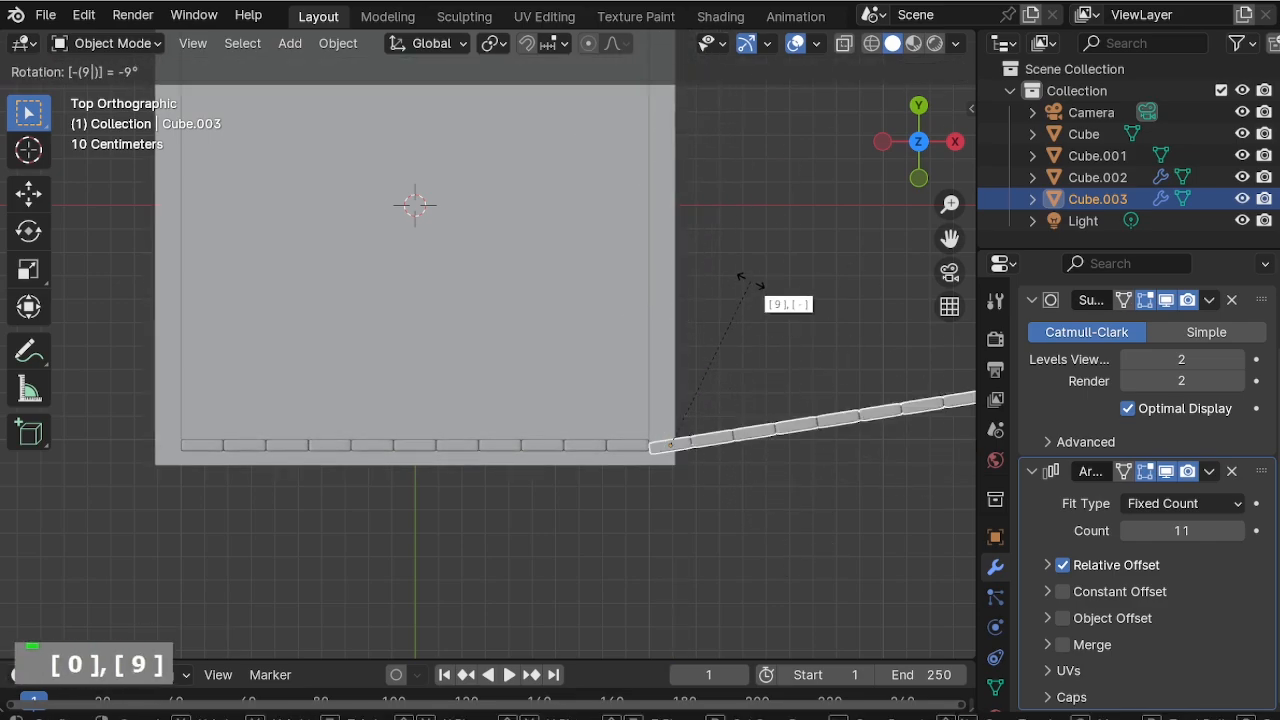
key(Return)
Move the rotated plank row against the cube's side wall so it meets the front row at the corner.
scroll(727, 504, up, 2)
scroll(727, 504, up, 1)
shift+middle_drag(608, 521, 510, 541)
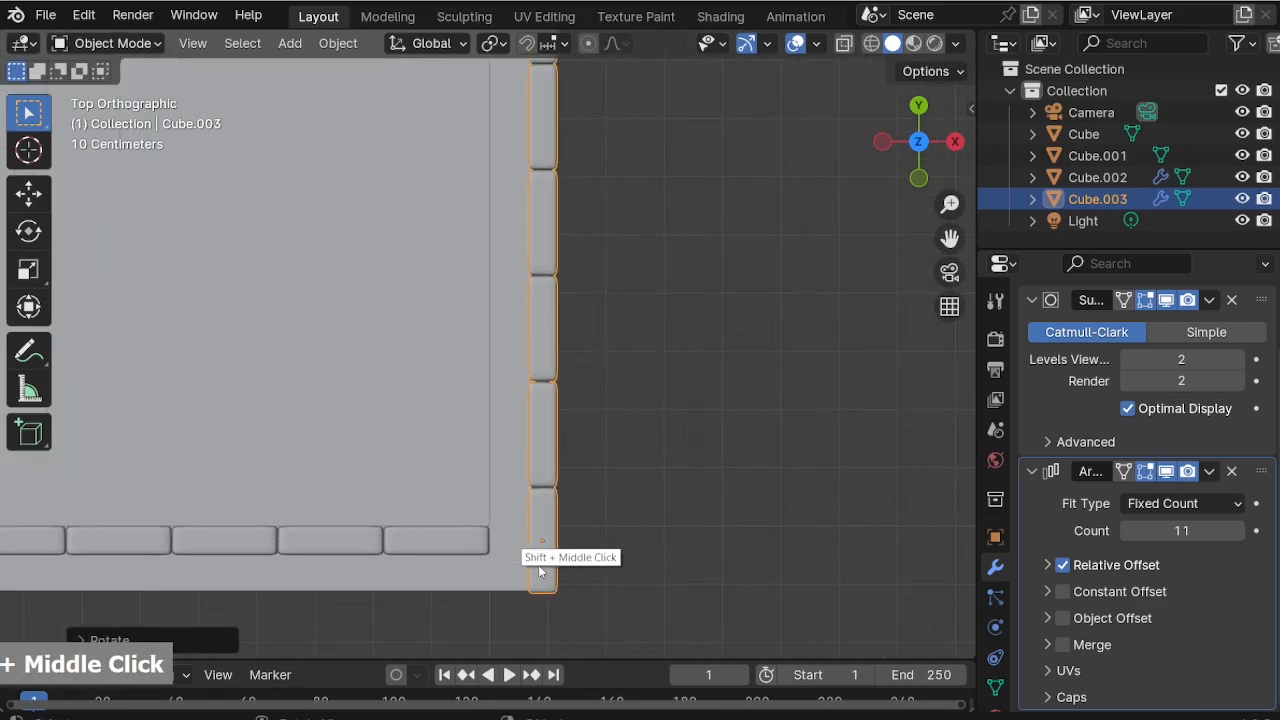
key(g)
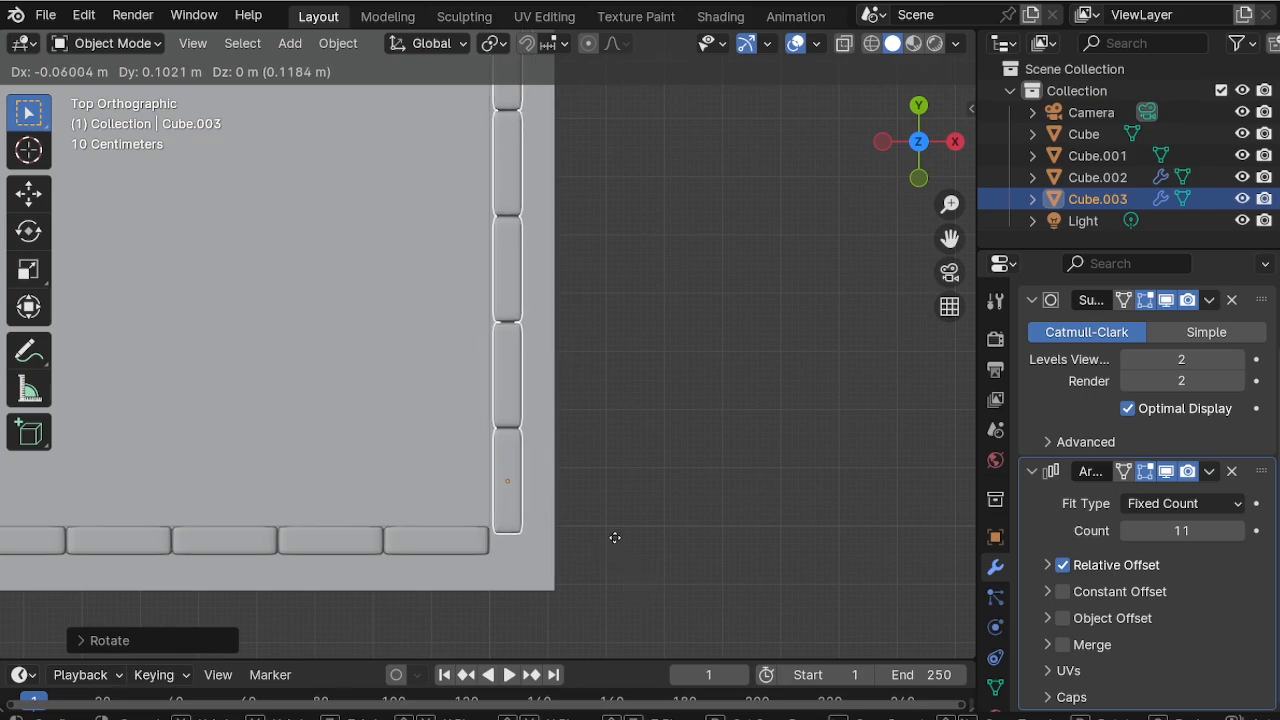
click(610, 535)
shift+middle_drag(614, 535, 432, 588)
scroll(436, 584, down, 1)
shift+middle_drag(609, 429, 549, 538)
scroll(549, 538, down, 1)
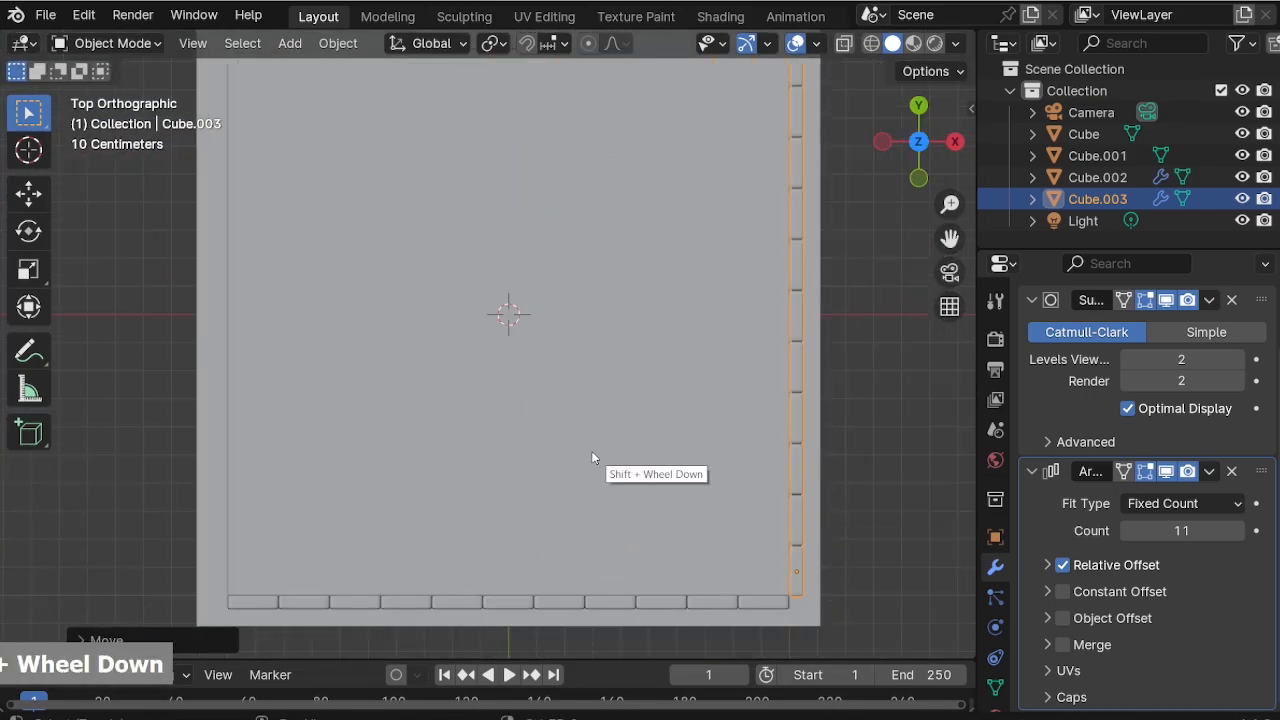
scroll(592, 455, down, 1)
shift+middle_drag(523, 418, 560, 440)
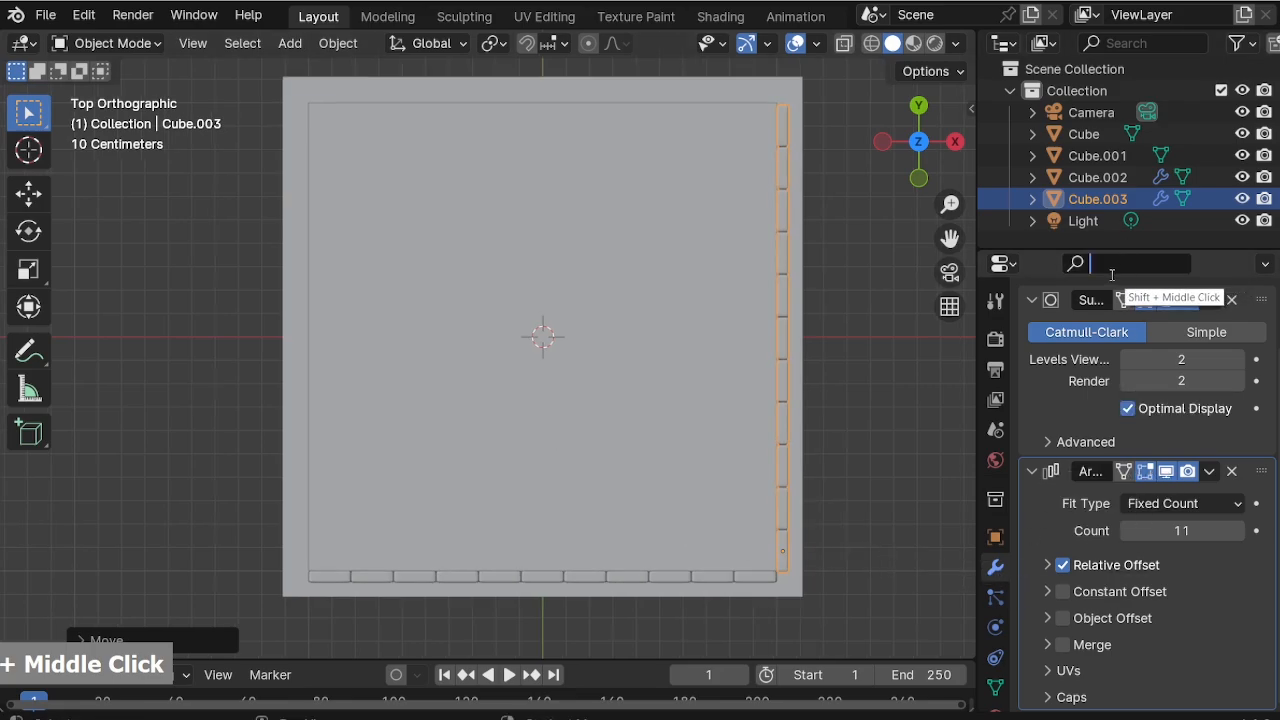
text(mir)
key(Return)
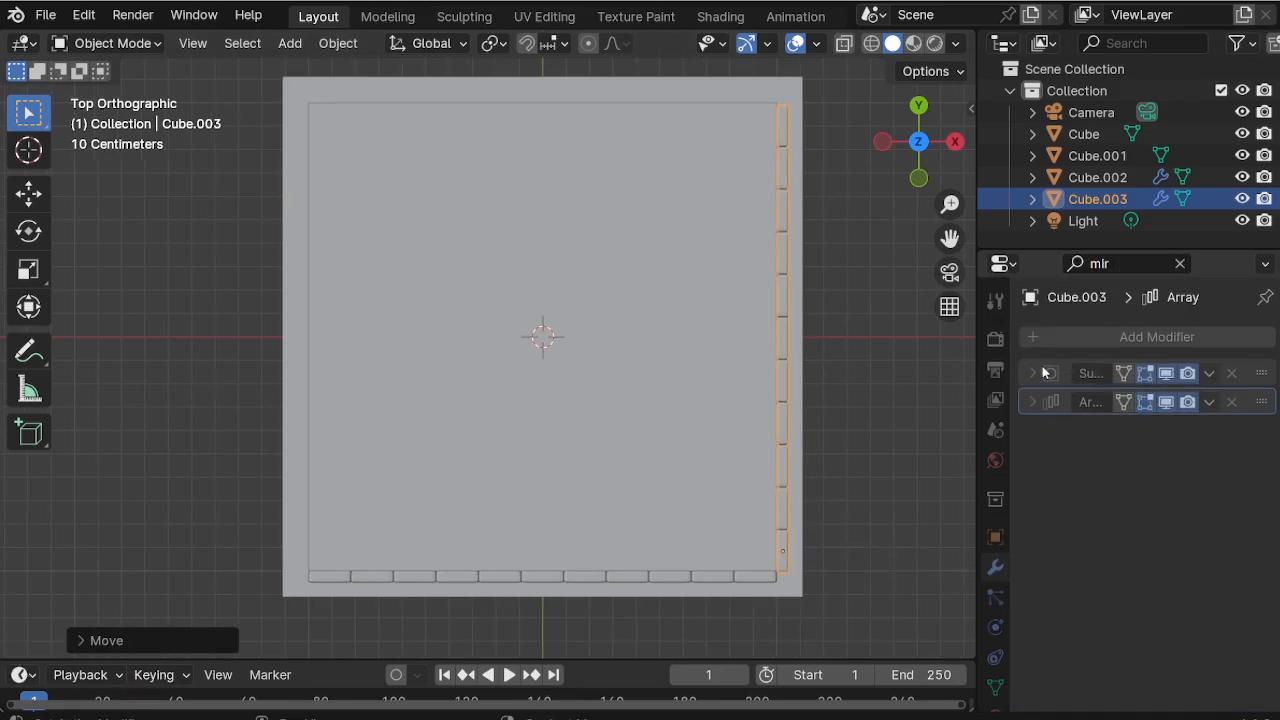
click(1181, 263)
Add a Mirror modifier on the X axis to the side plank row, with Cube as the mirror object.
click(1130, 337)
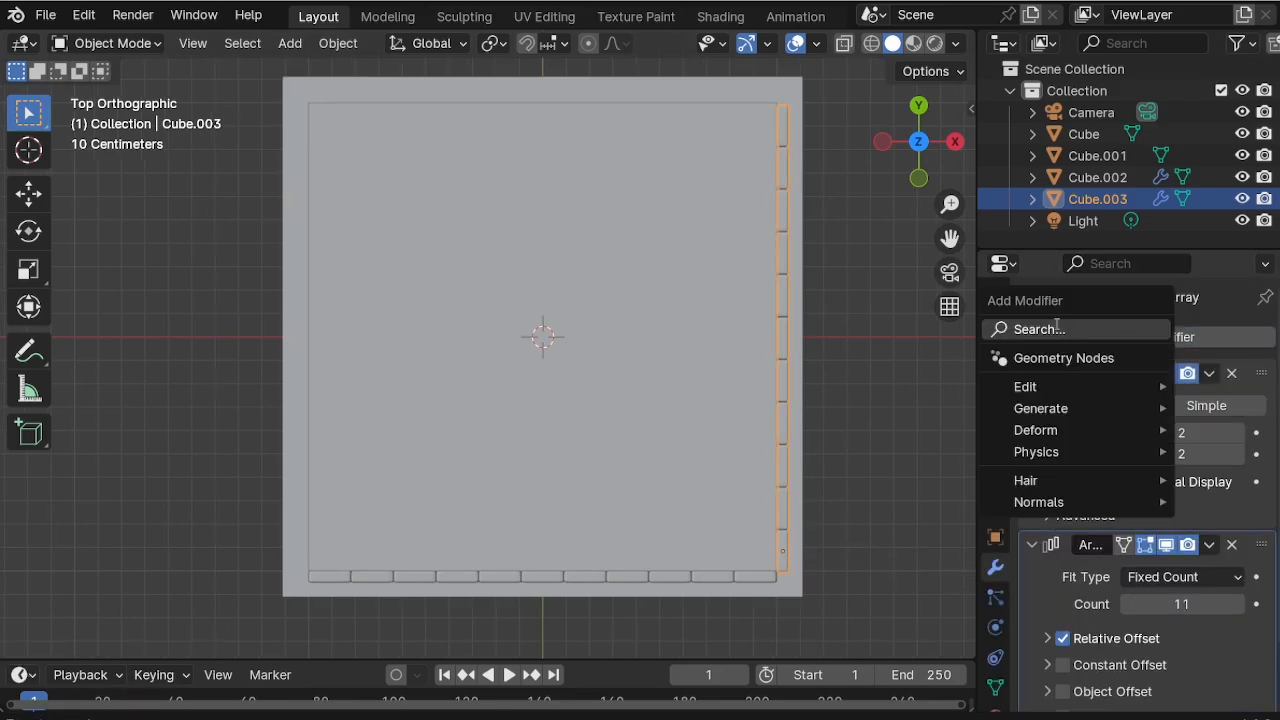
text(mir)
key(Return)
scroll(1221, 564, down, 6)
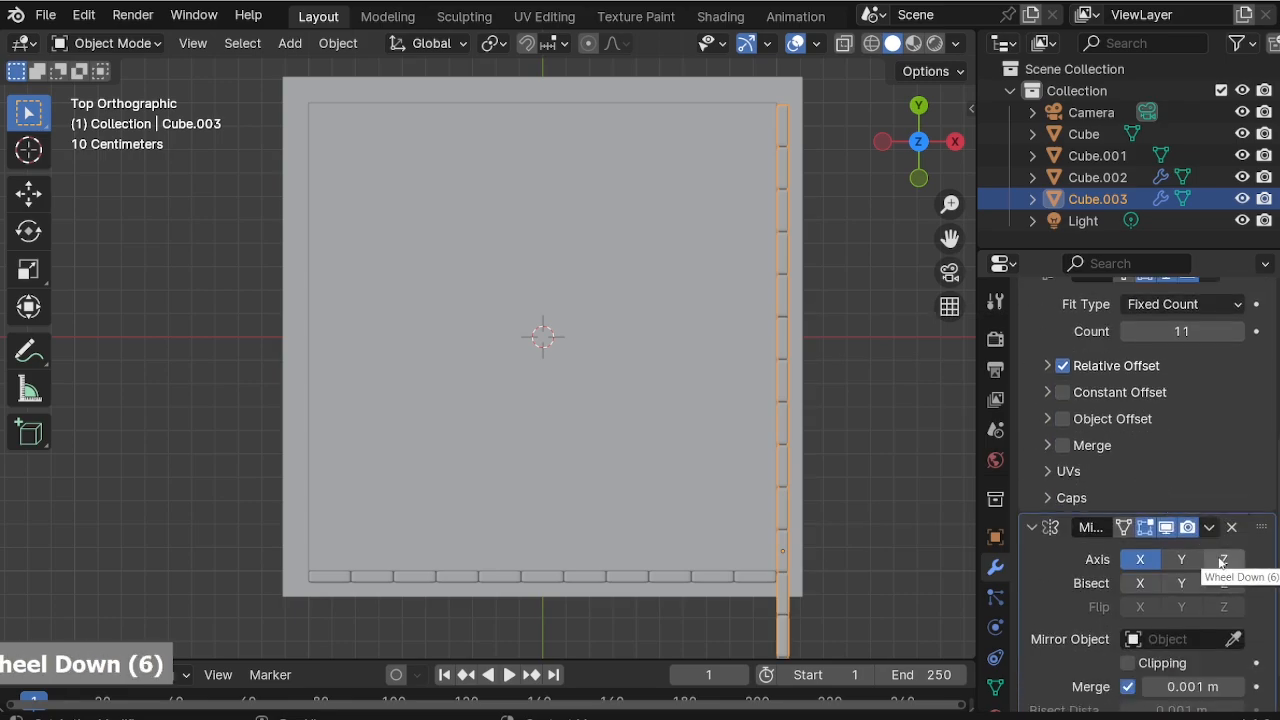
double_click(848, 483)
Duplicate the side plank row in place and remove the copy's Array and Mirror modifiers to leave a single plank.
middle_drag(638, 542, 503, 420)
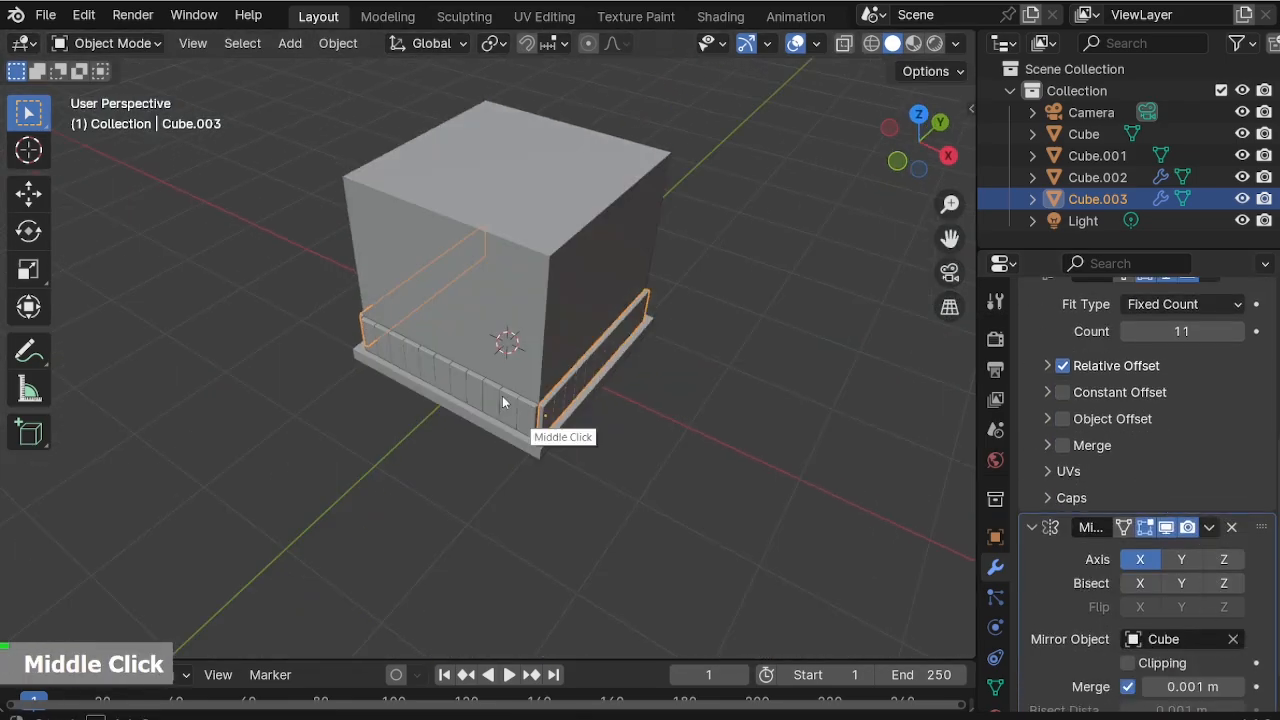
scroll(449, 171, up, 2)
shift+middle_drag(449, 171, 489, 276)
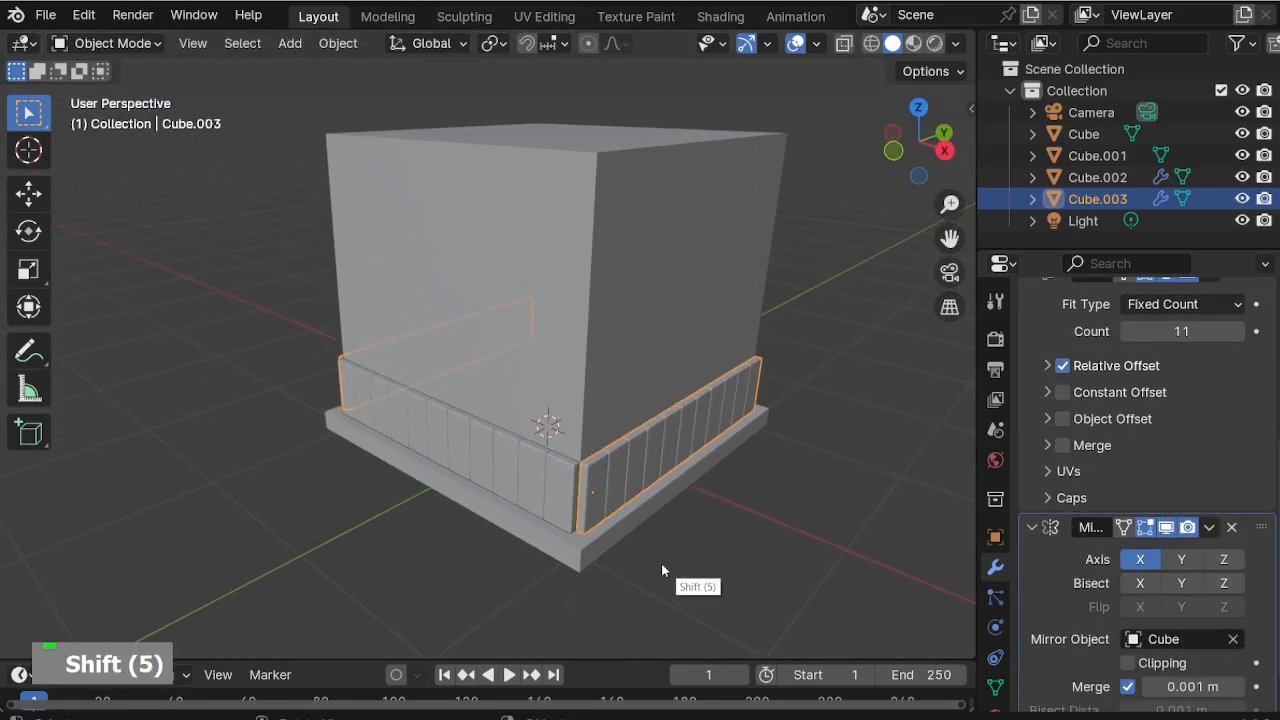
scroll(620, 596, up, 2)
shift+middle_drag(620, 596, 531, 374)
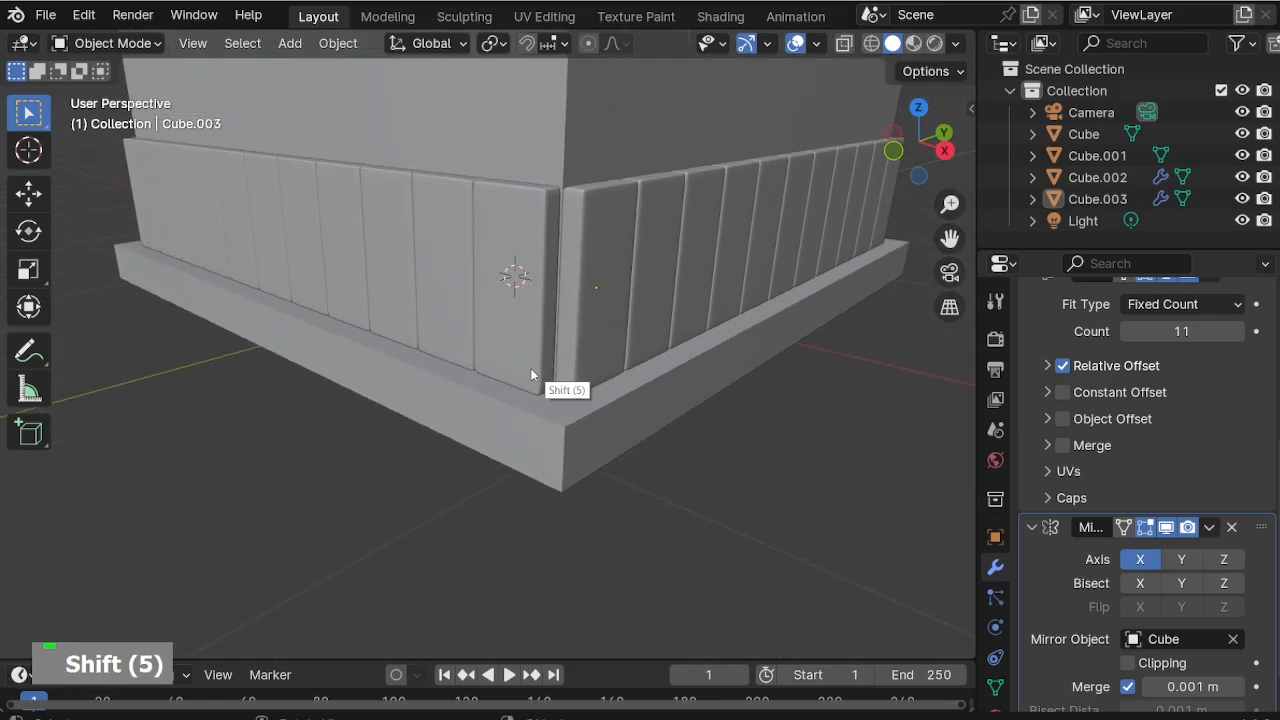
click(586, 386)
key(shift+d)
right_click(936, 393)
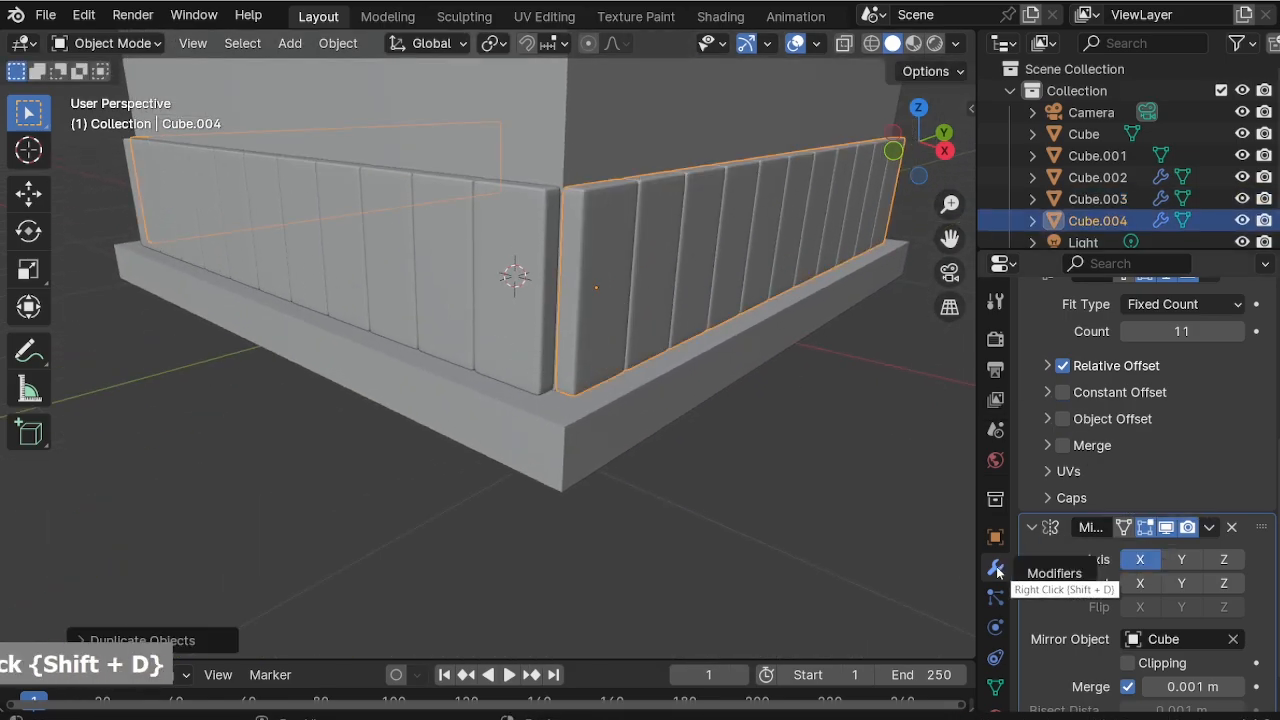
scroll(1252, 421, up, 4)
click(1233, 454)
click(1233, 484)
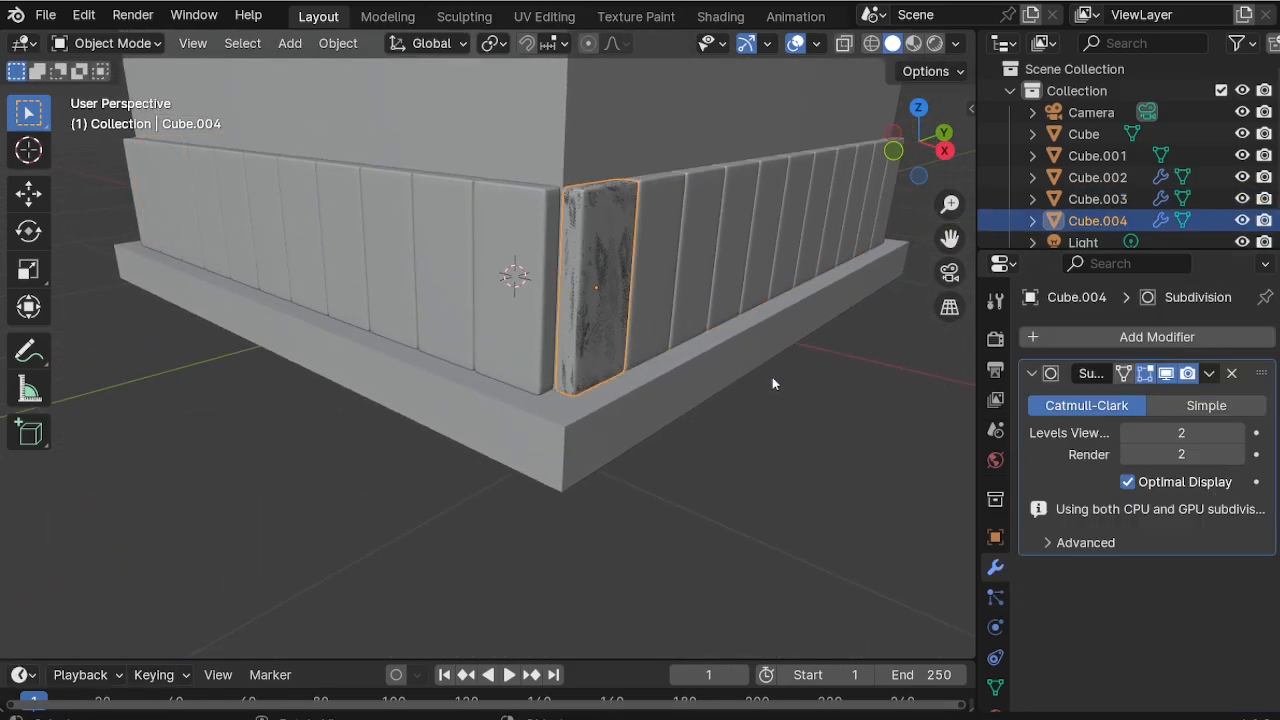
Turn on face snapping and move the single plank along Y flush with the front row's outer face.
scroll(611, 333, up, 6)
shift+middle_drag(611, 333, 655, 446)
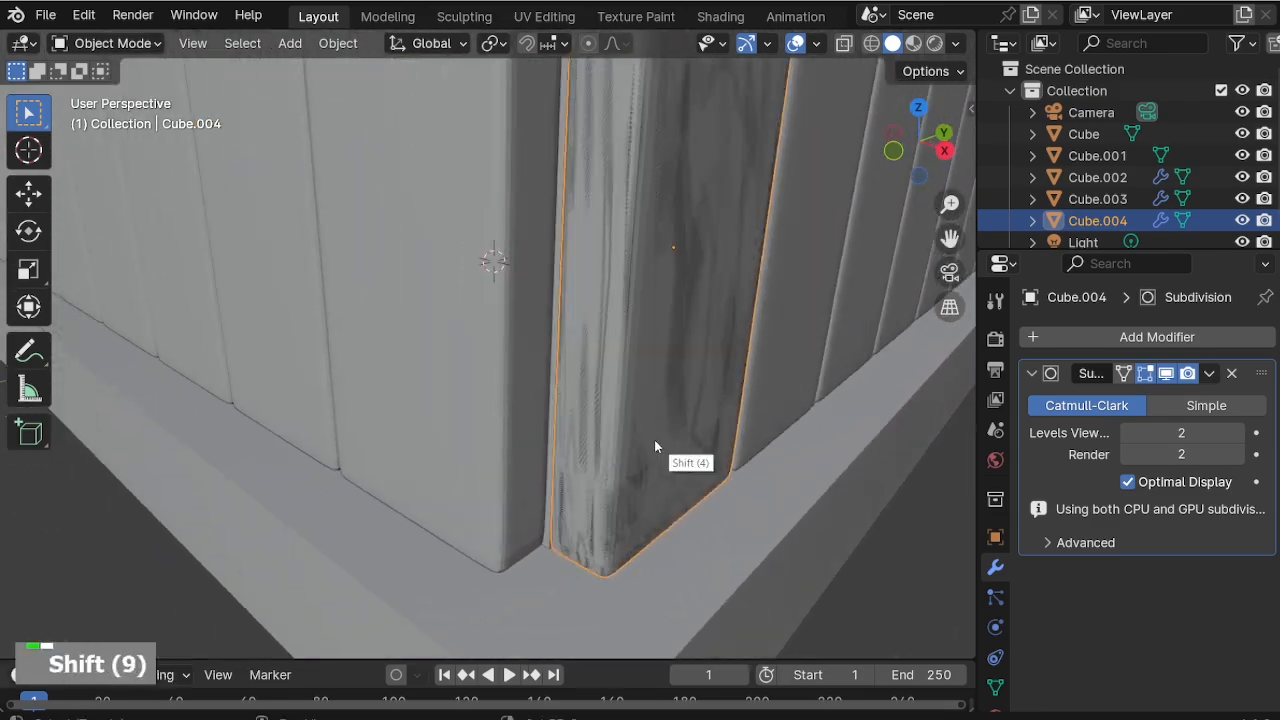
click(550, 43)
click(458, 220)
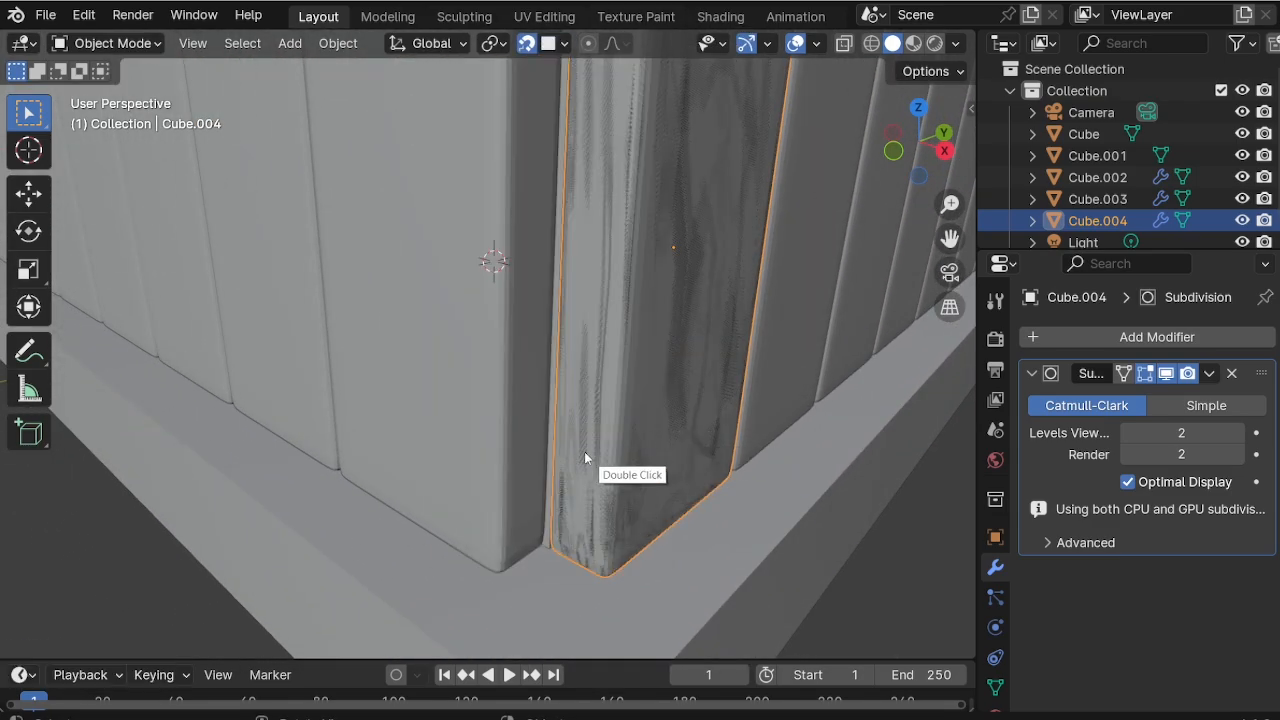
key(g)
key(y)
click(437, 371)
In Edit Mode with X-ray, select the plank's inner end and move it along Y to narrow the plank into a corner post.
shift+middle_drag(437, 371, 600, 475)
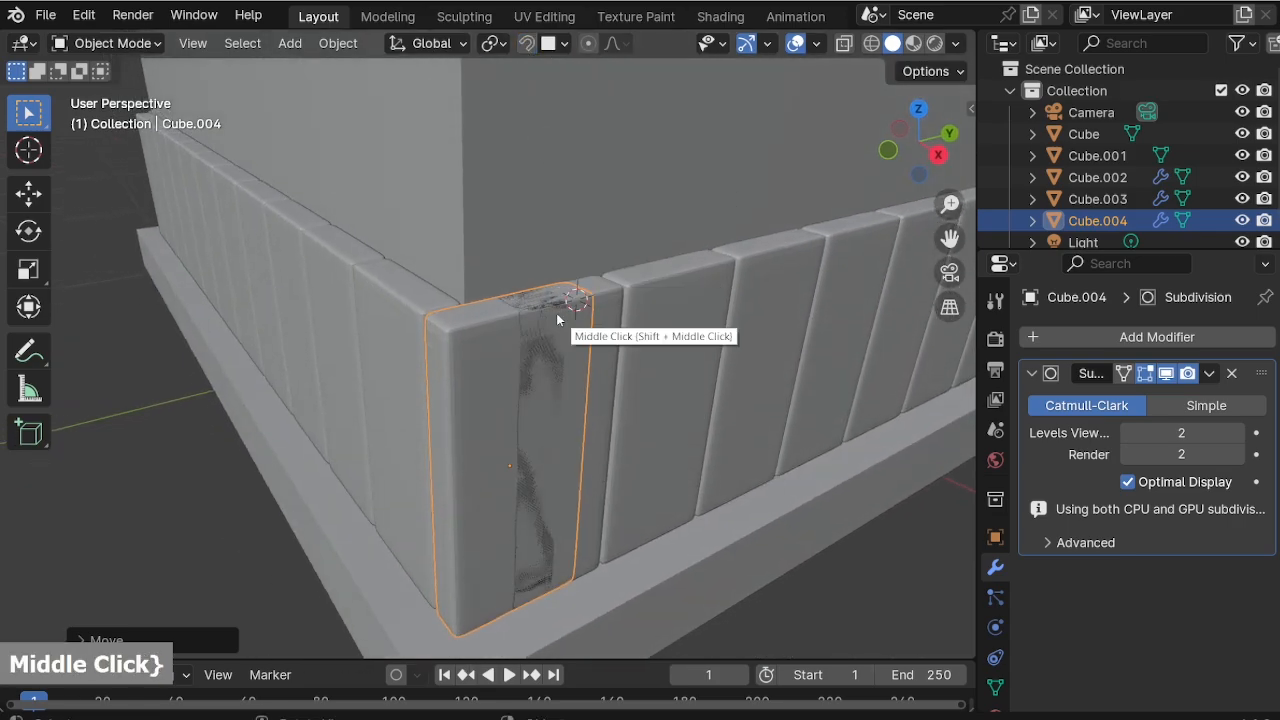
key(Tab)
key(alt+z)
key(KP_3)
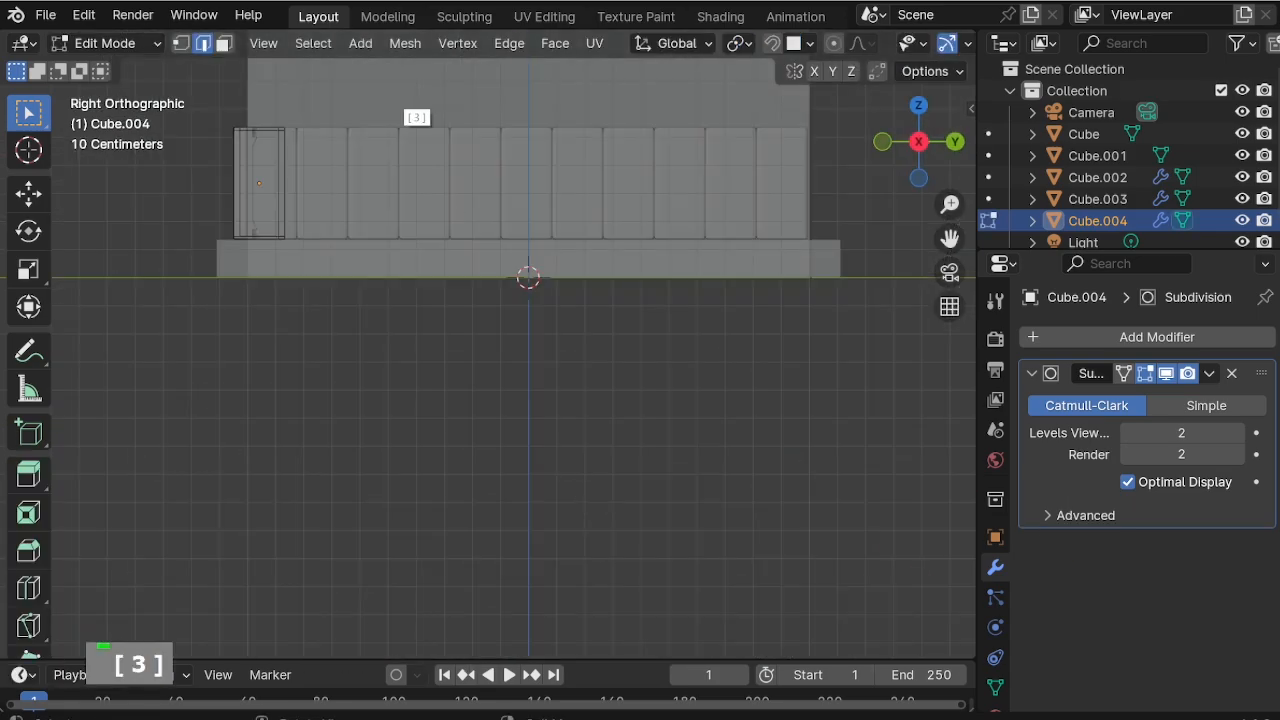
scroll(245, 122, up, 4)
shift+middle_drag(245, 122, 549, 551)
scroll(311, 197, up, 3)
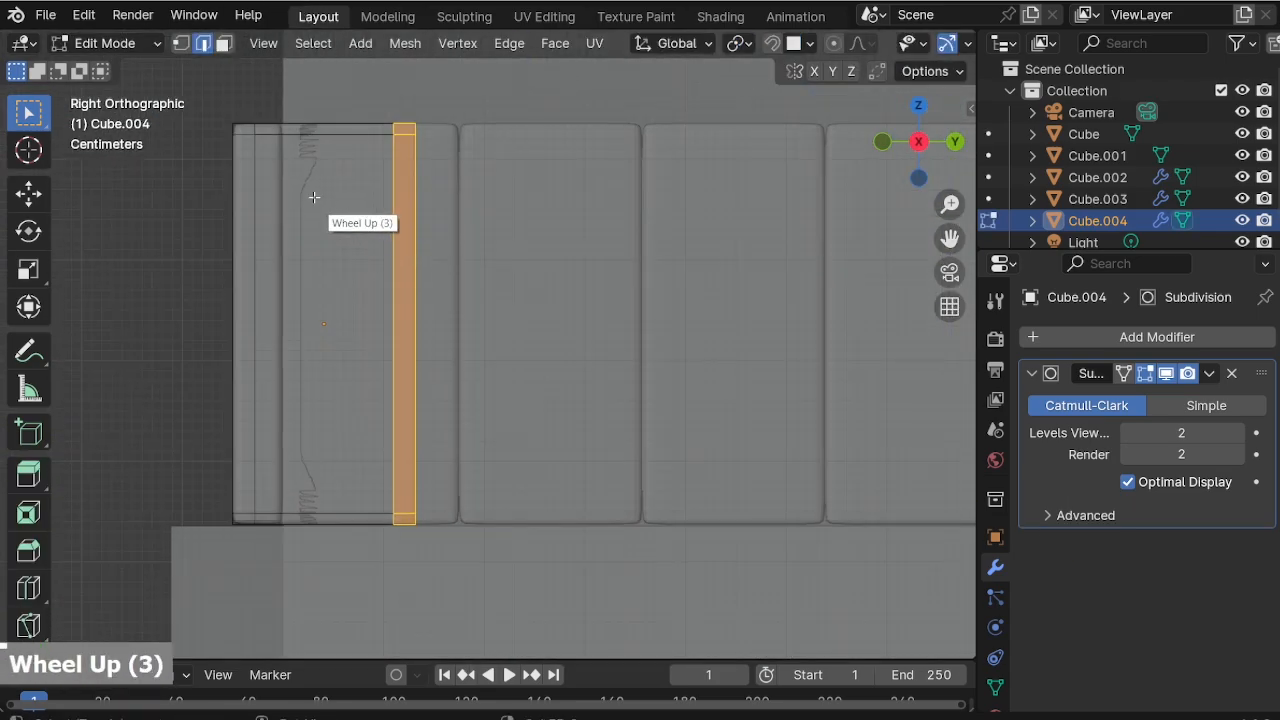
shift+middle_drag(311, 197, 441, 302)
scroll(430, 290, down, 6)
scroll(726, 549, up, 4)
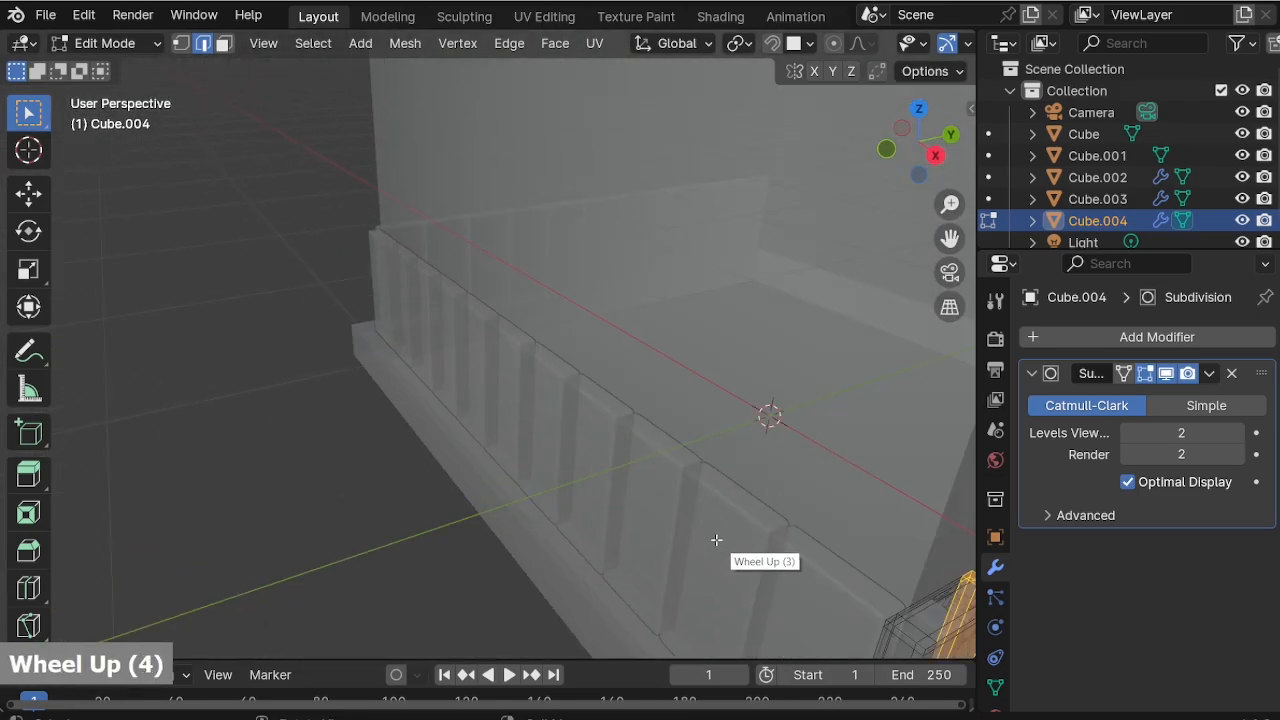
shift+middle_drag(726, 549, 604, 288)
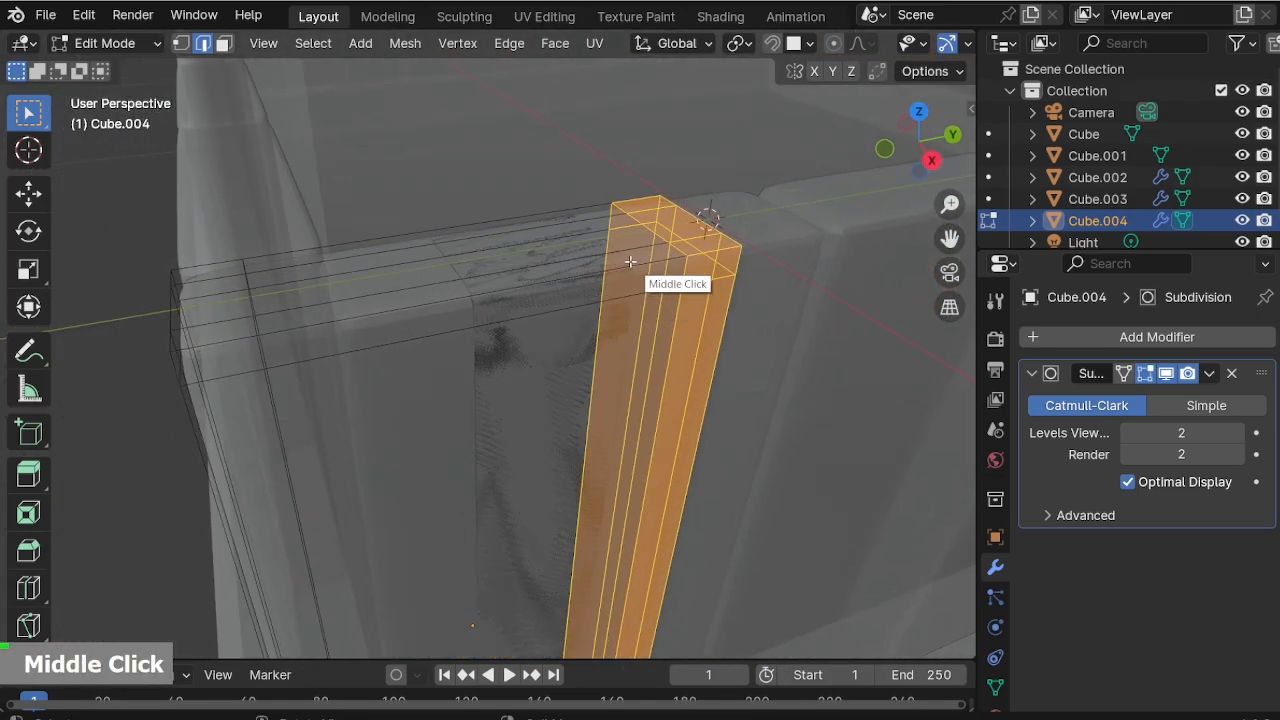
key(g)
key(y)
click(390, 322)
Turn snapping on, move the post's selected inner end along Y to meet the side row, and leave Edit Mode.
scroll(390, 322, down, 4)
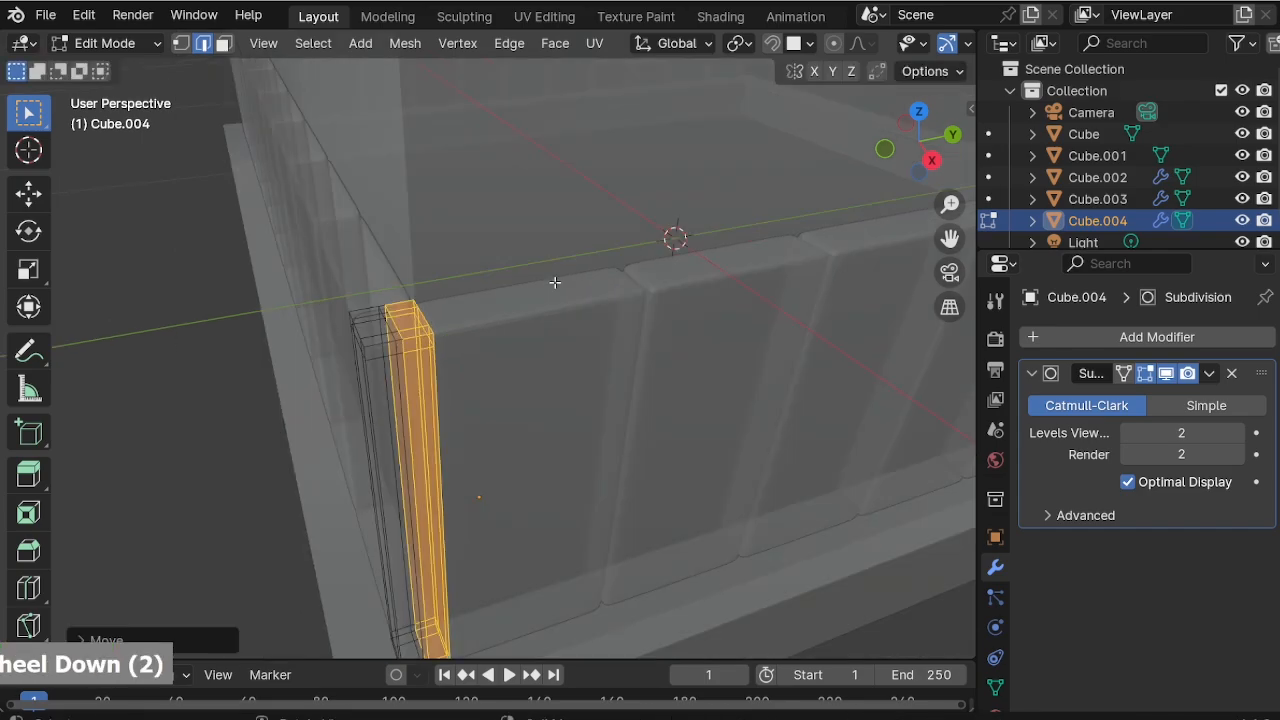
middle_drag(554, 280, 568, 451)
scroll(568, 451, up, 3)
shift+middle_drag(610, 590, 547, 419)
scroll(476, 232, up, 2)
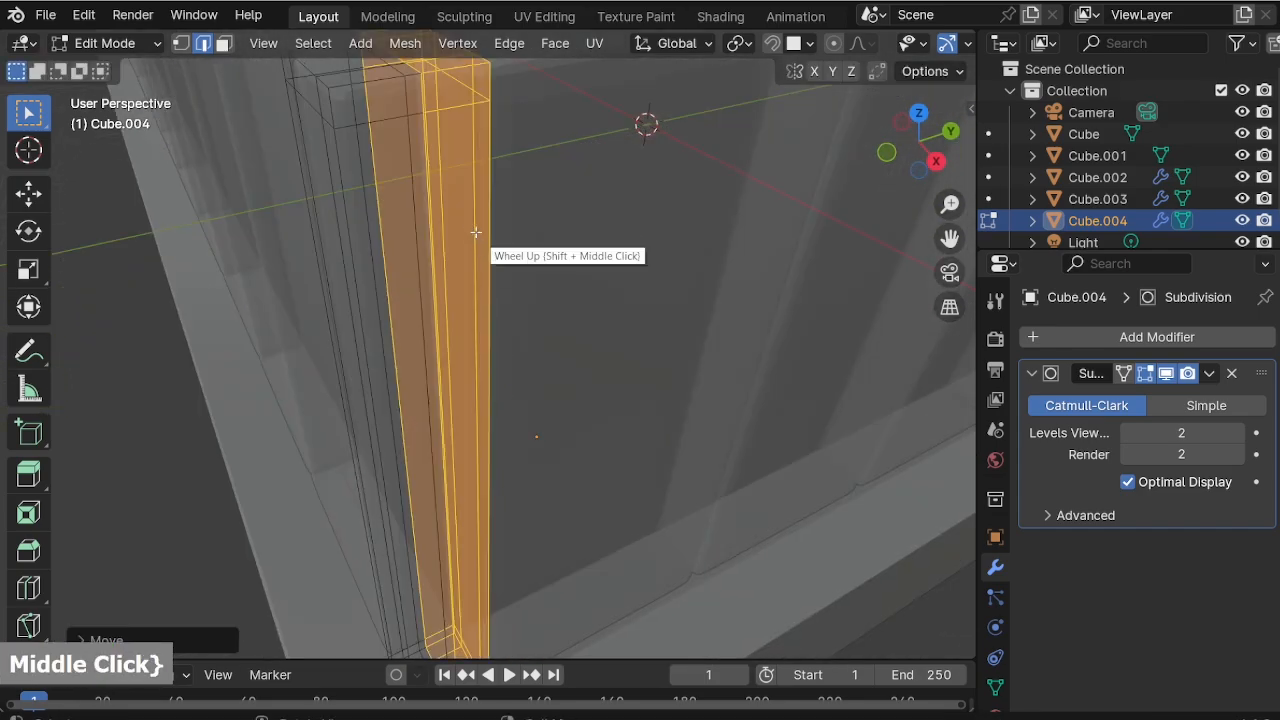
shift+middle_drag(476, 232, 486, 285)
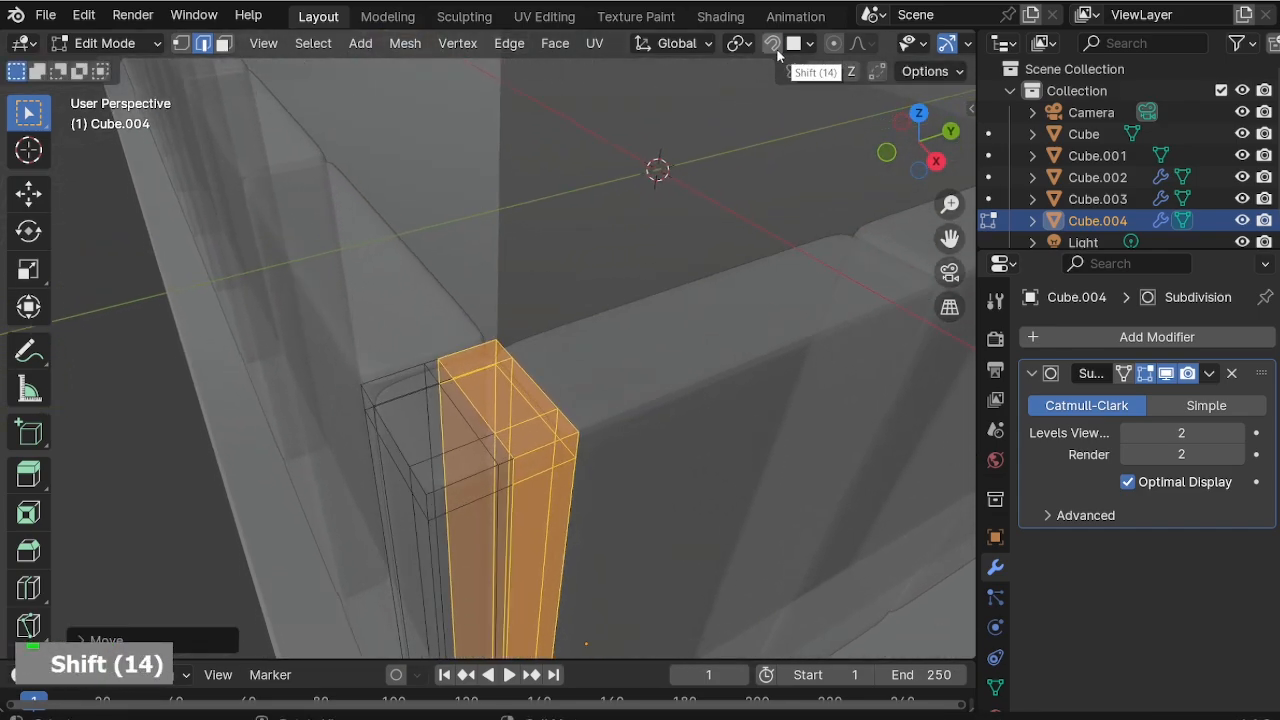
key(g)
key(y)
click(471, 256)
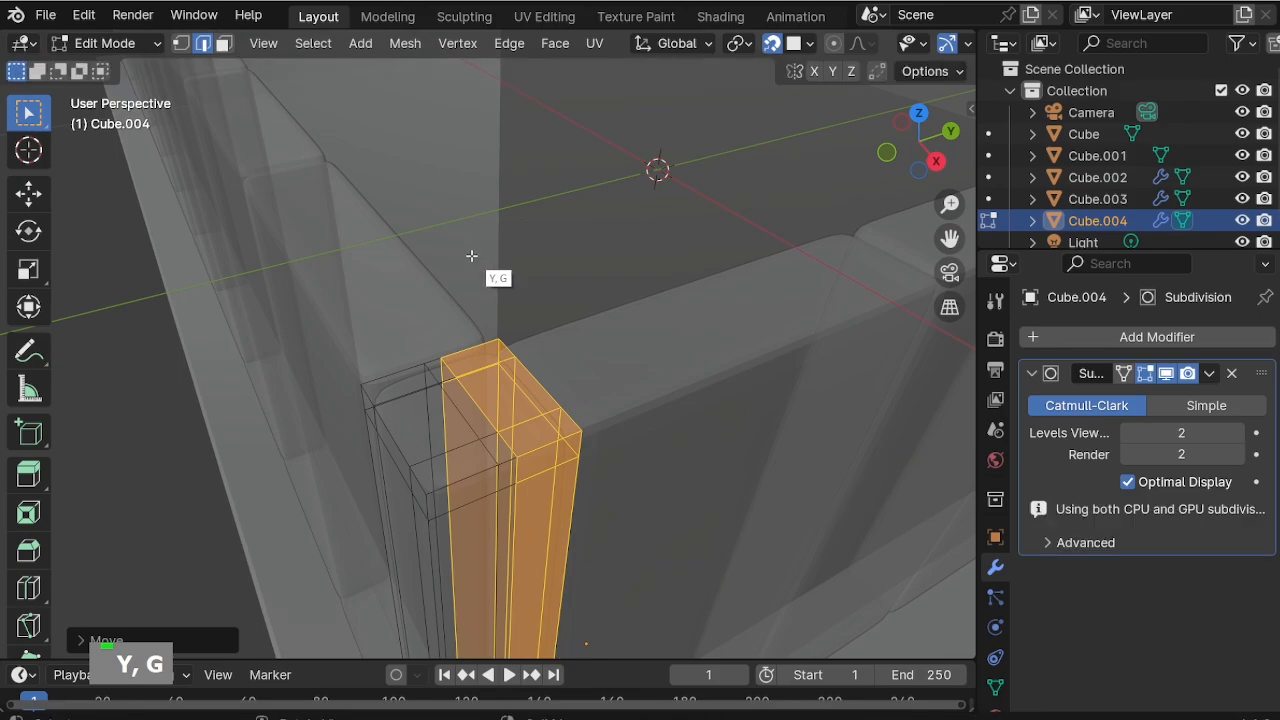
key(alt+z)
key(Tab)
Select the corner post's top in X-ray Edit Mode, raise it along Z to the cube's top, and return to Object Mode.
scroll(466, 215, down, 2)
key(Tab)
scroll(469, 385, up, 1)
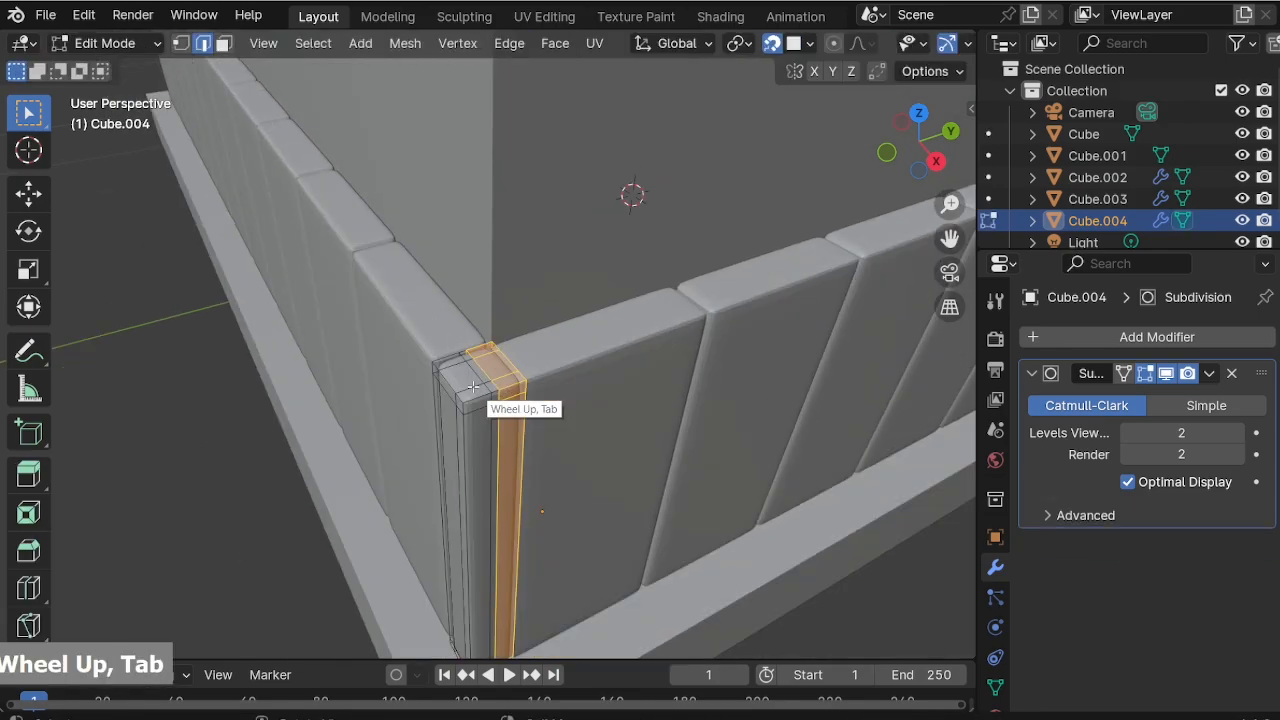
key(alt+z)
middle_drag(483, 412, 557, 466)
scroll(537, 523, up, 1)
scroll(517, 372, down, 3)
shift+scroll(543, 457, down, 1)
scroll(543, 445, down, 1)
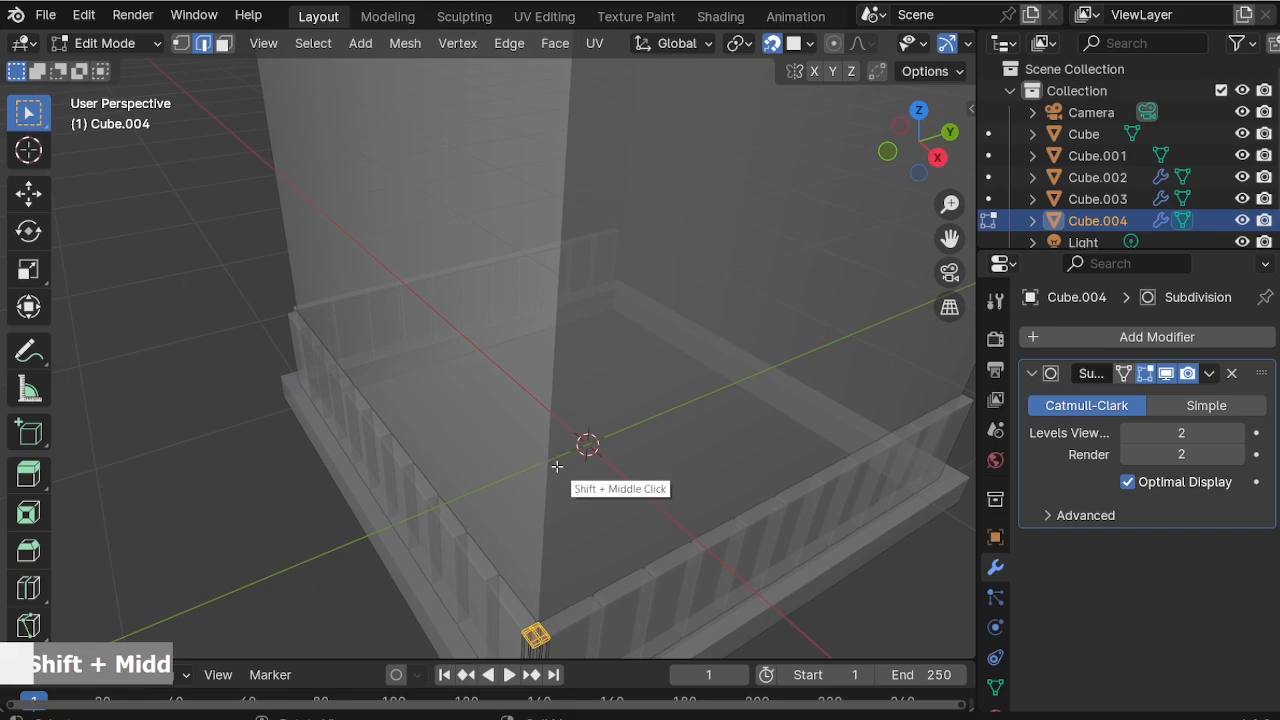
scroll(560, 455, down, 2)
key(g)
key(z)
click(614, 137)
key(alt+z)
key(Tab)
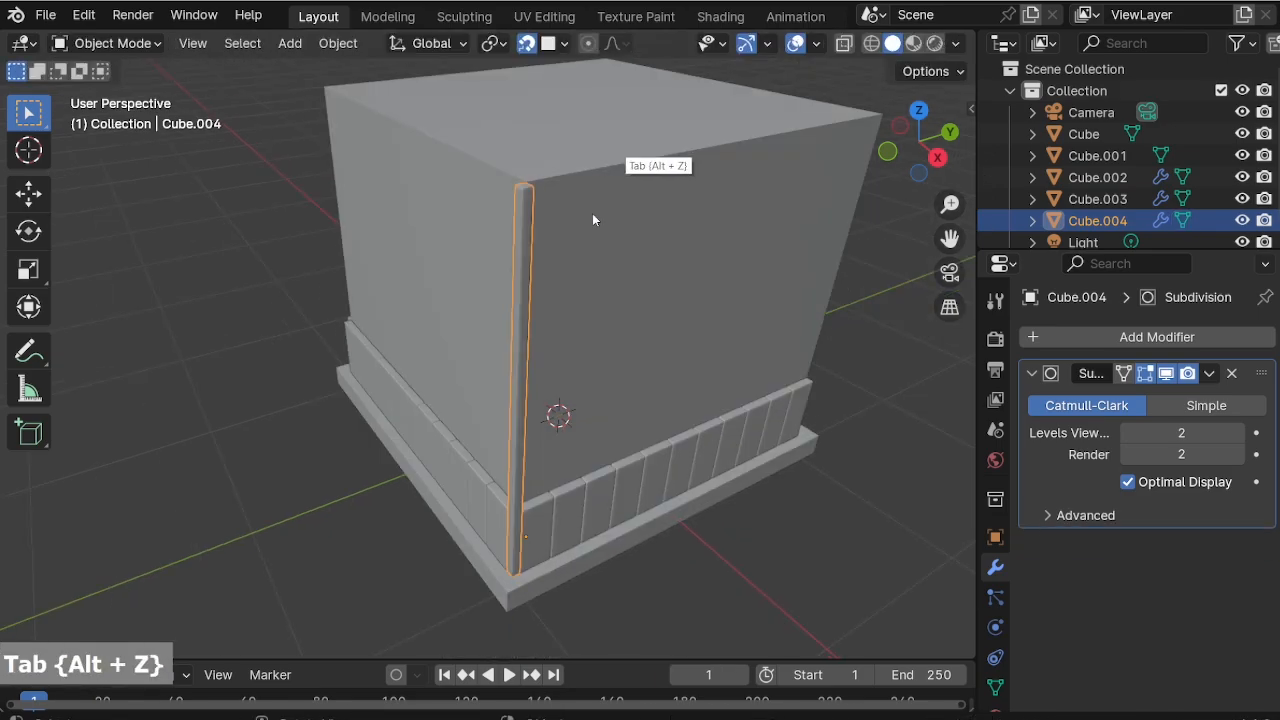
Add a Mirror modifier to the corner post using the Cube as mirror object on the X and Y axes, and save the file.
middle_drag(597, 214, 662, 411)
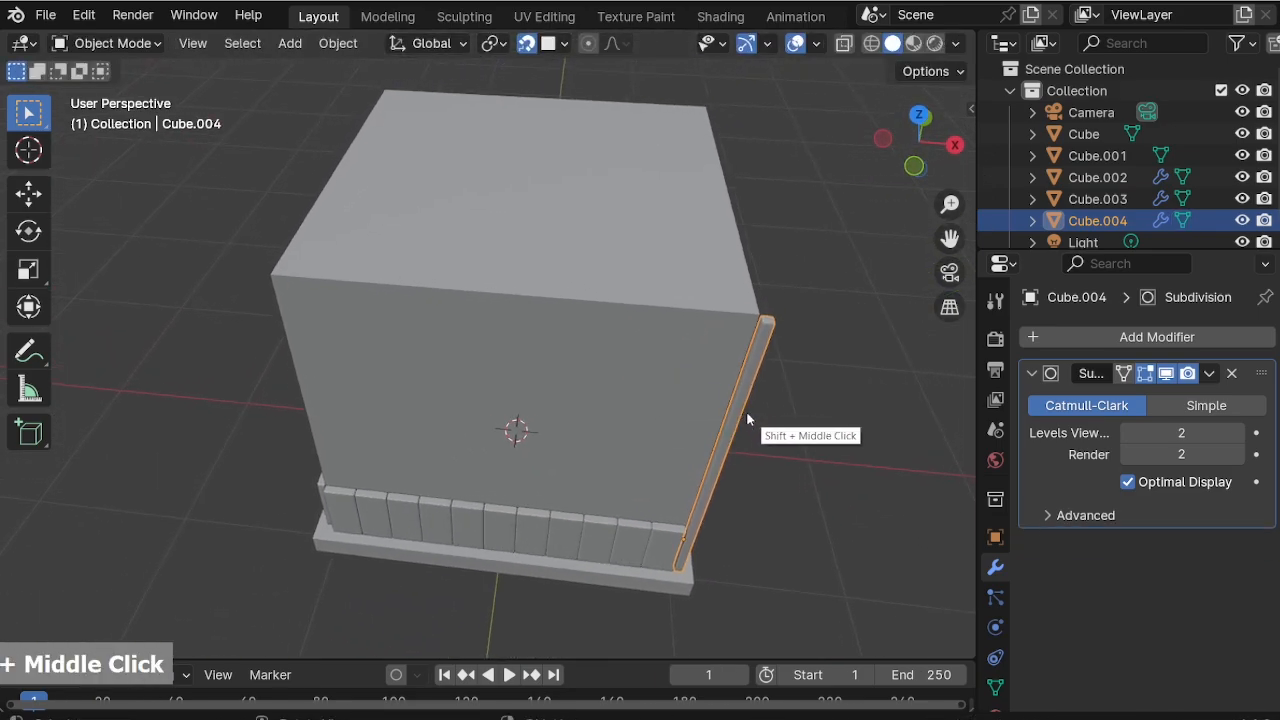
click(1130, 336)
key(Return)
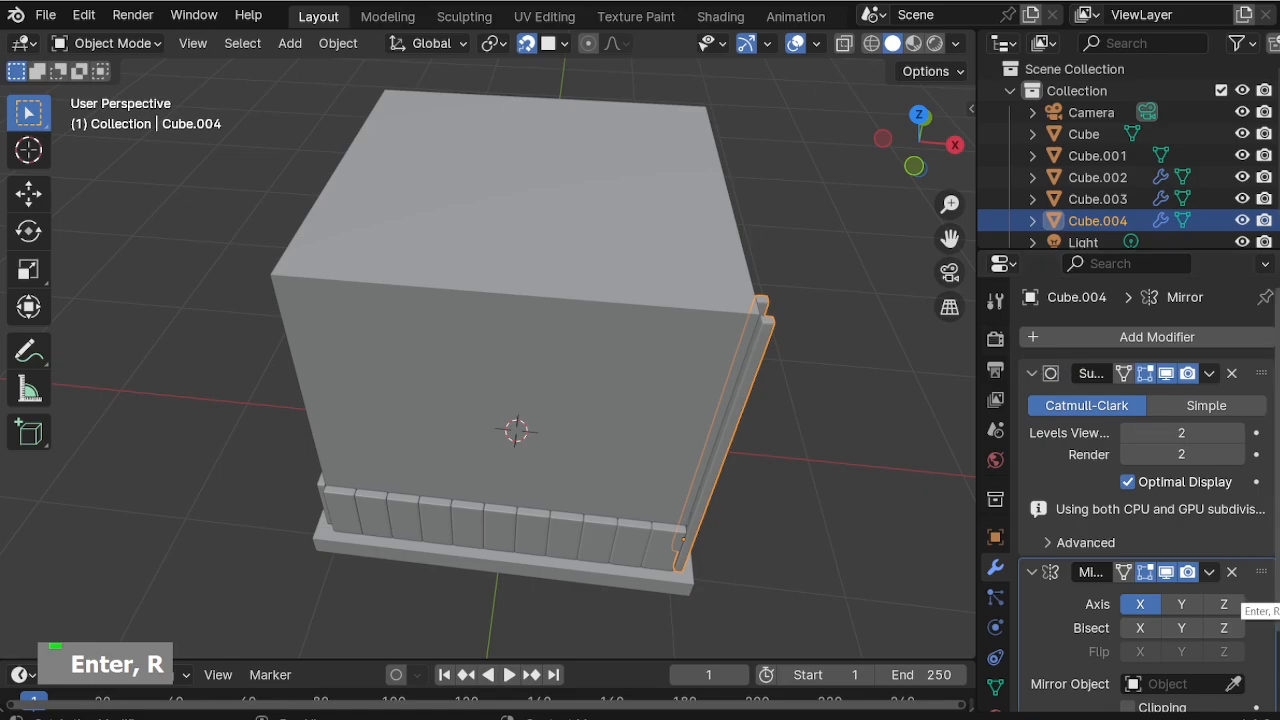
click(696, 442)
click(744, 357)
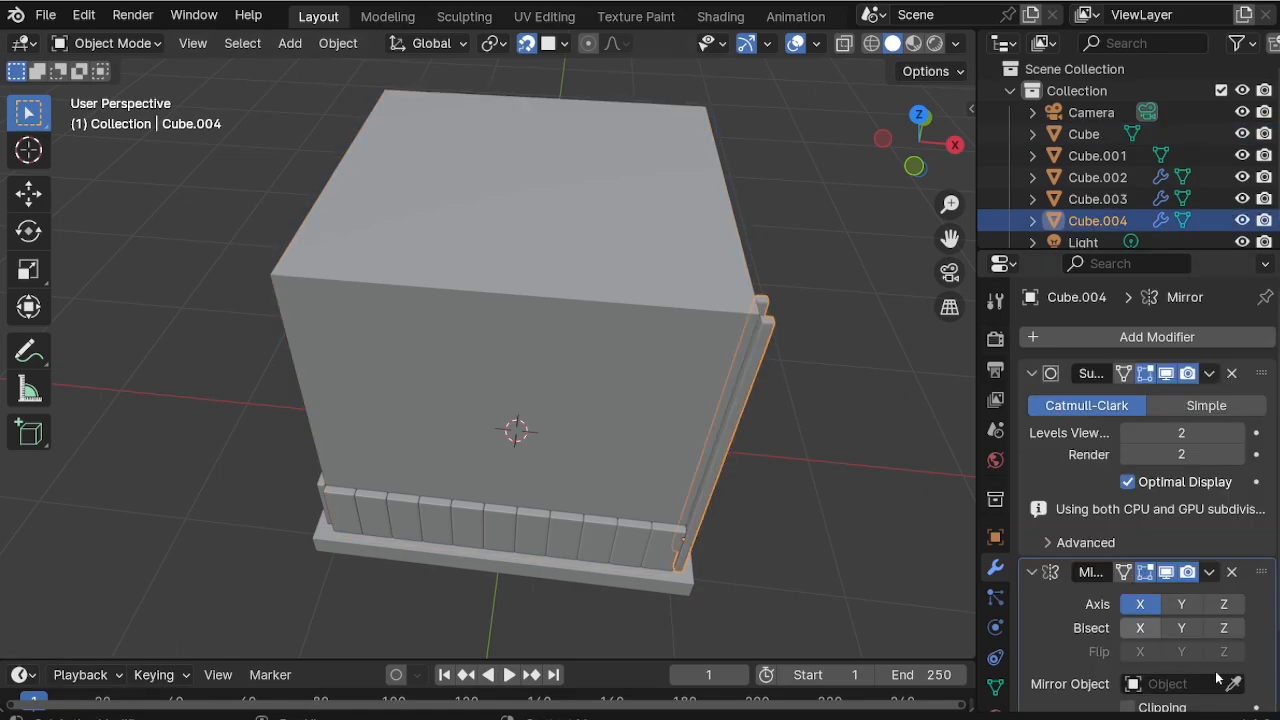
click(665, 358)
middle_drag(580, 400, 472, 346)
click(240, 507)
middle_drag(340, 517, 350, 495)
shift+middle_drag(350, 495, 356, 462)
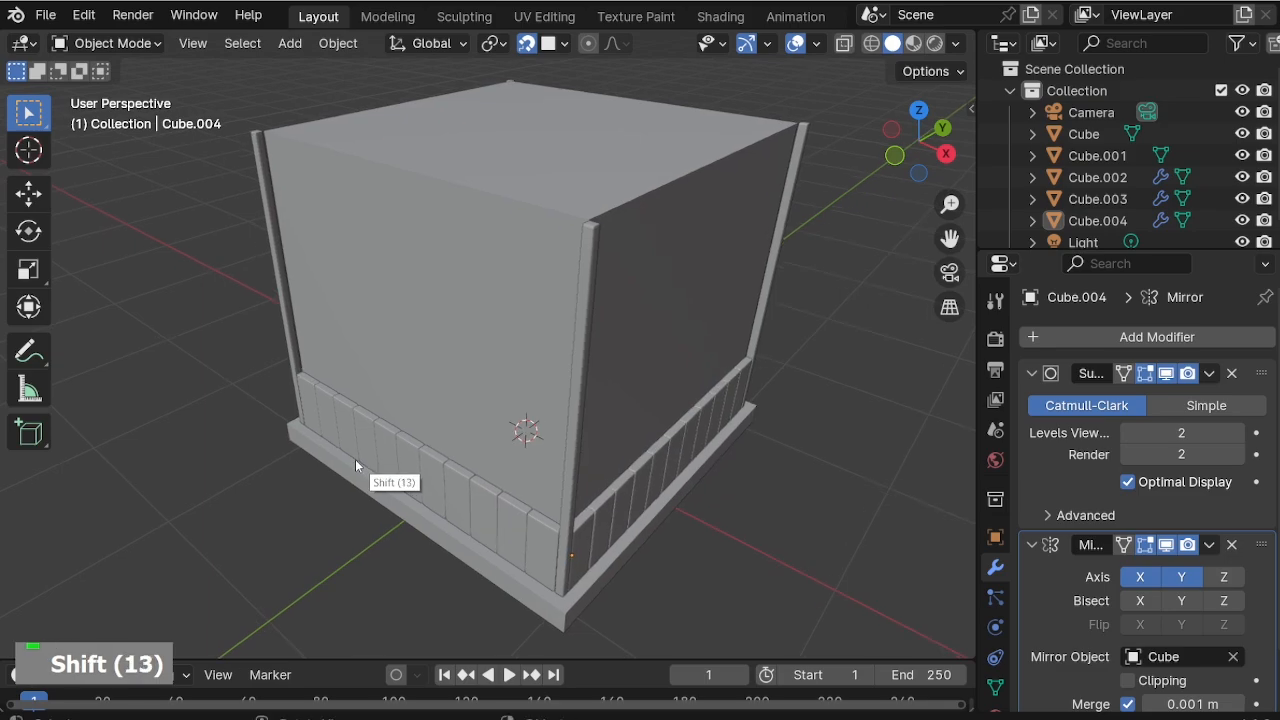
key(ctrl+s)
Delete the large front wall face of the cube in Edit Mode to make an opening, and return to Object Mode.
click(375, 314)
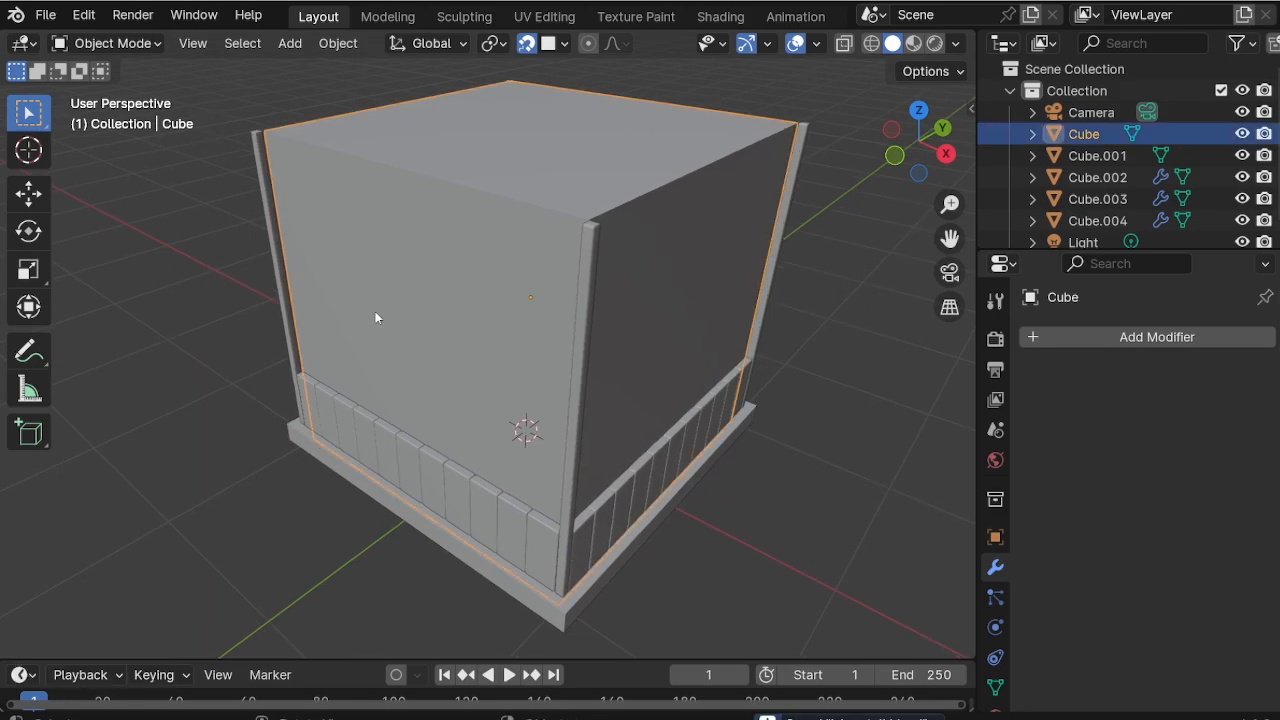
key(Tab)
key(3)
click(429, 380)
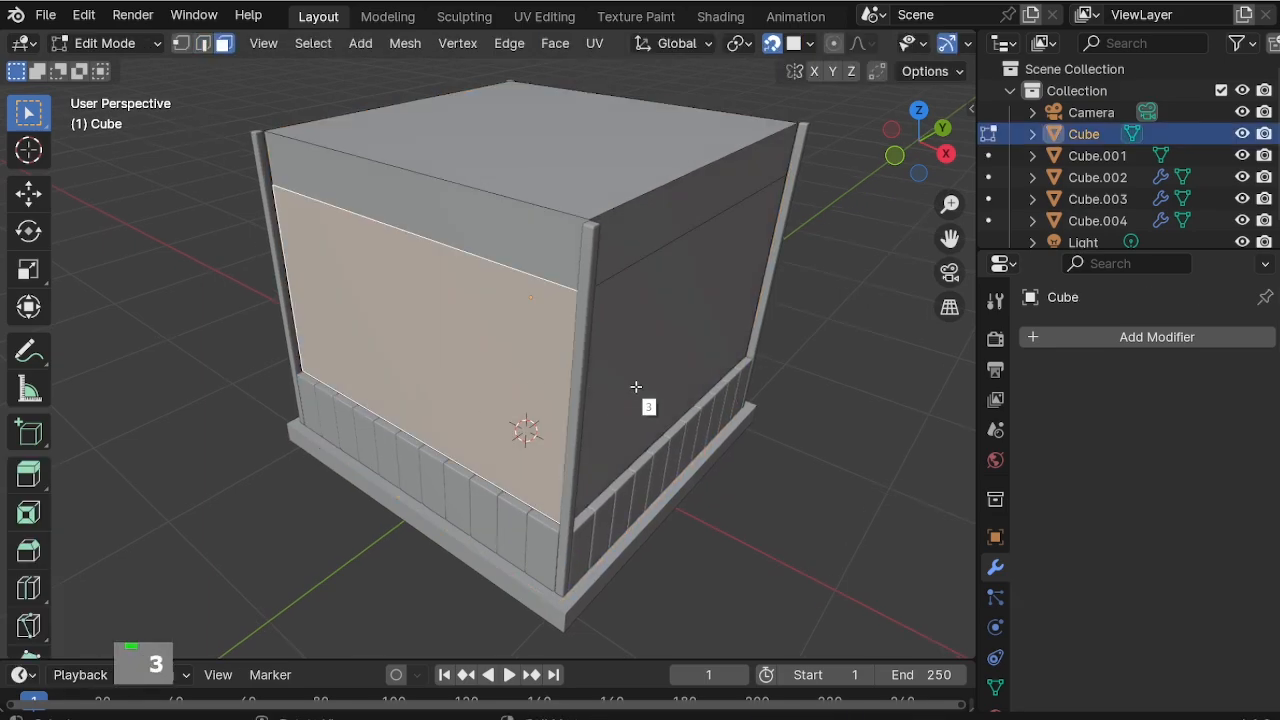
key(x)
click(487, 393)
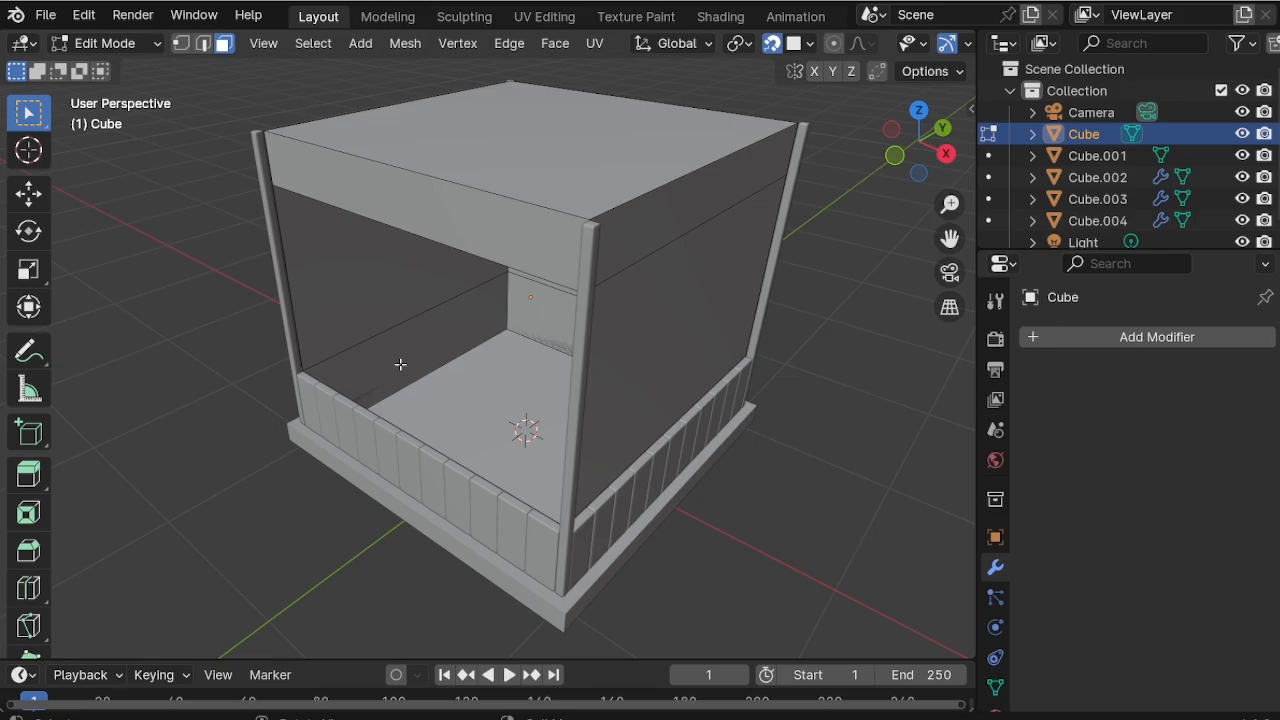
key(Tab)
key(ctrl+z)
mouse_move(550, 408)
middle_down()
mouse_move(502, 418)
mouse_move(542, 411)
middle_up()
key(Tab)
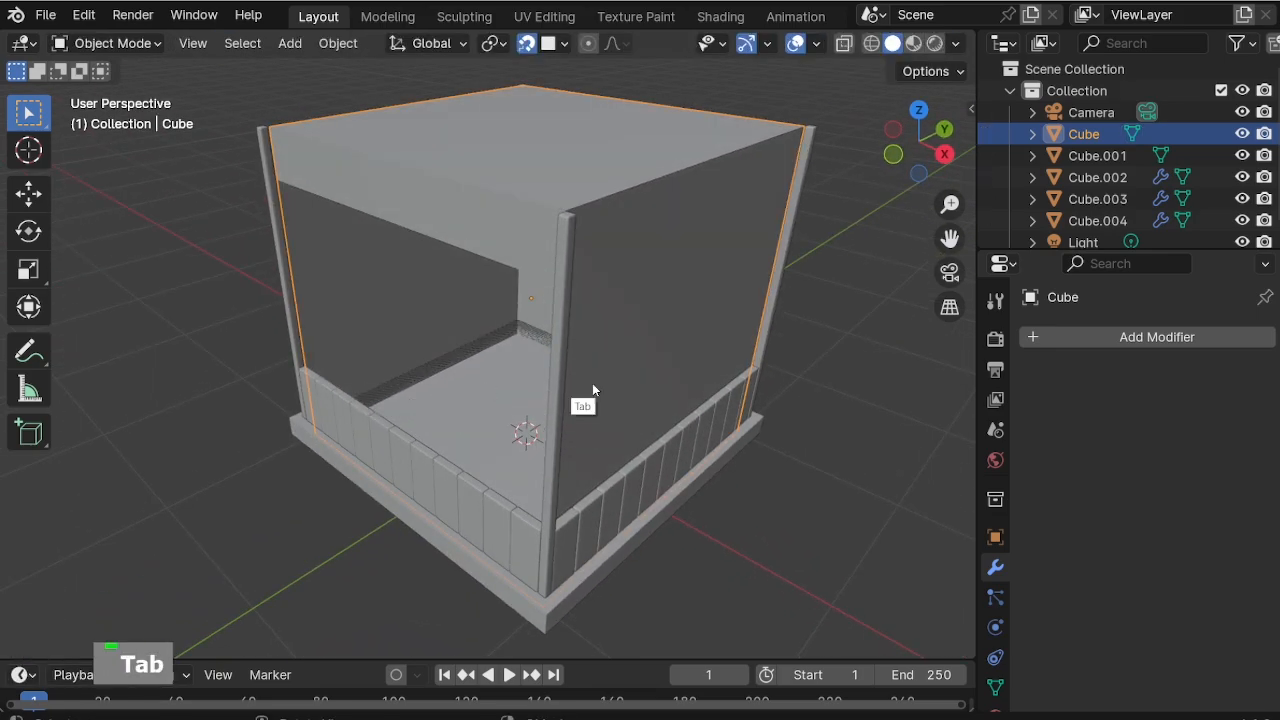
Add a Solidify modifier to the cube with Even Thickness and a thickness of 0.03 m.
click(1112, 337)
click(994, 343)
text(sol)
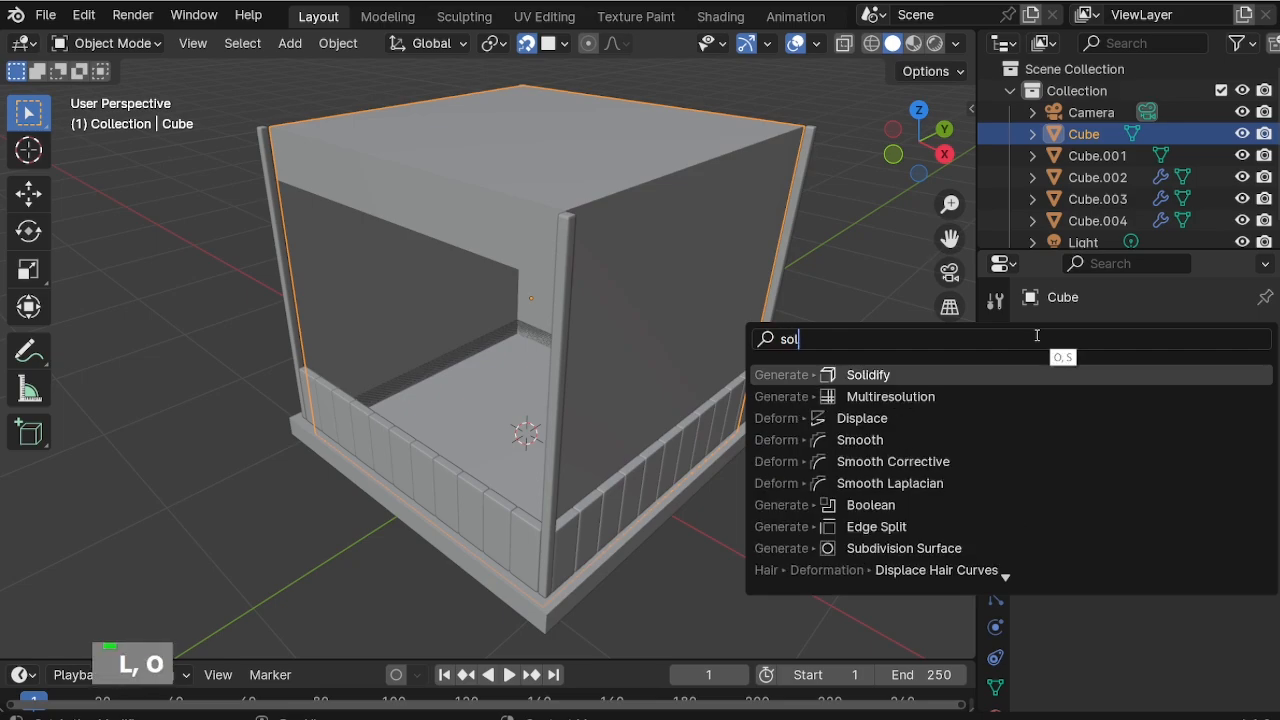
key(Return)
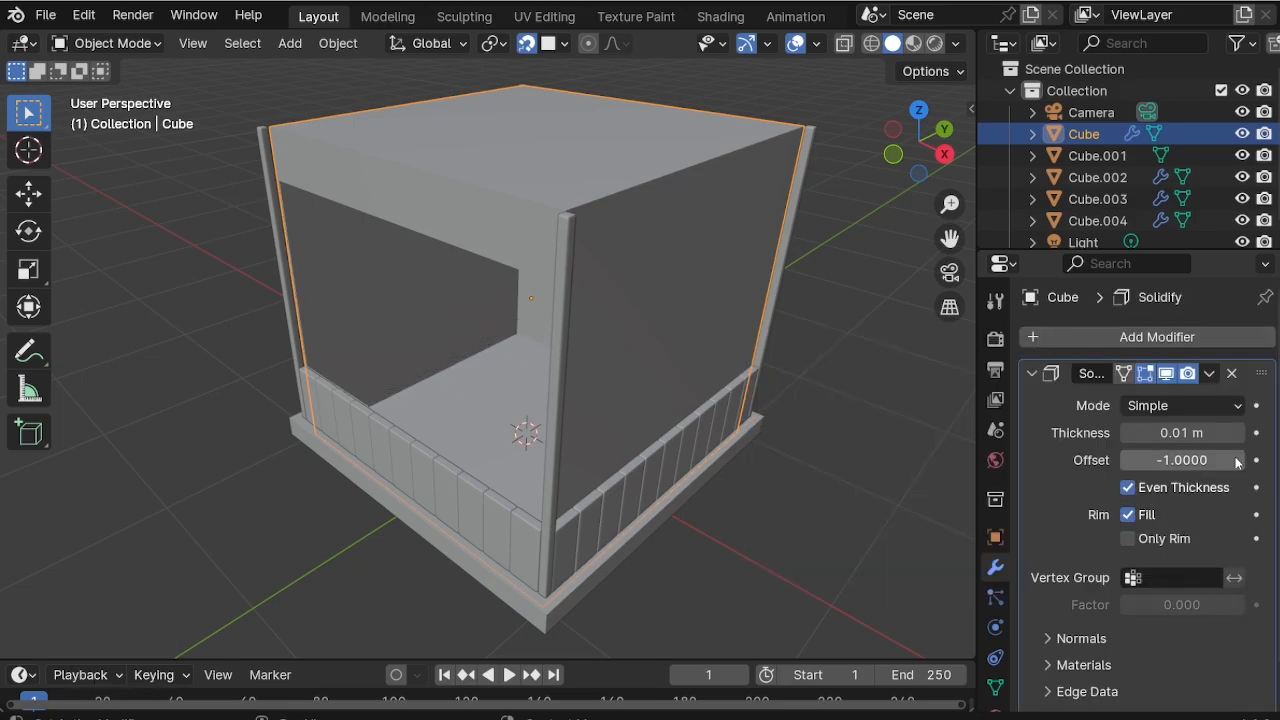
middle_drag(429, 463, 511, 441)
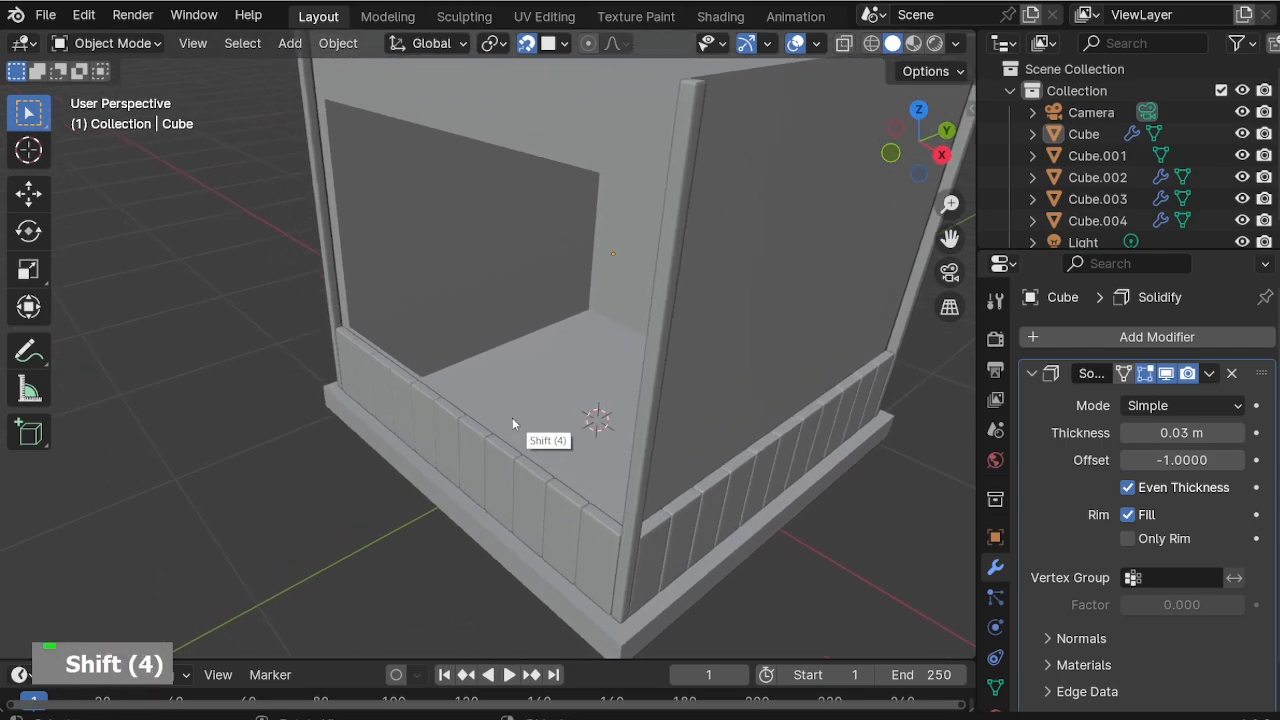
scroll(290, 362, up, 4)
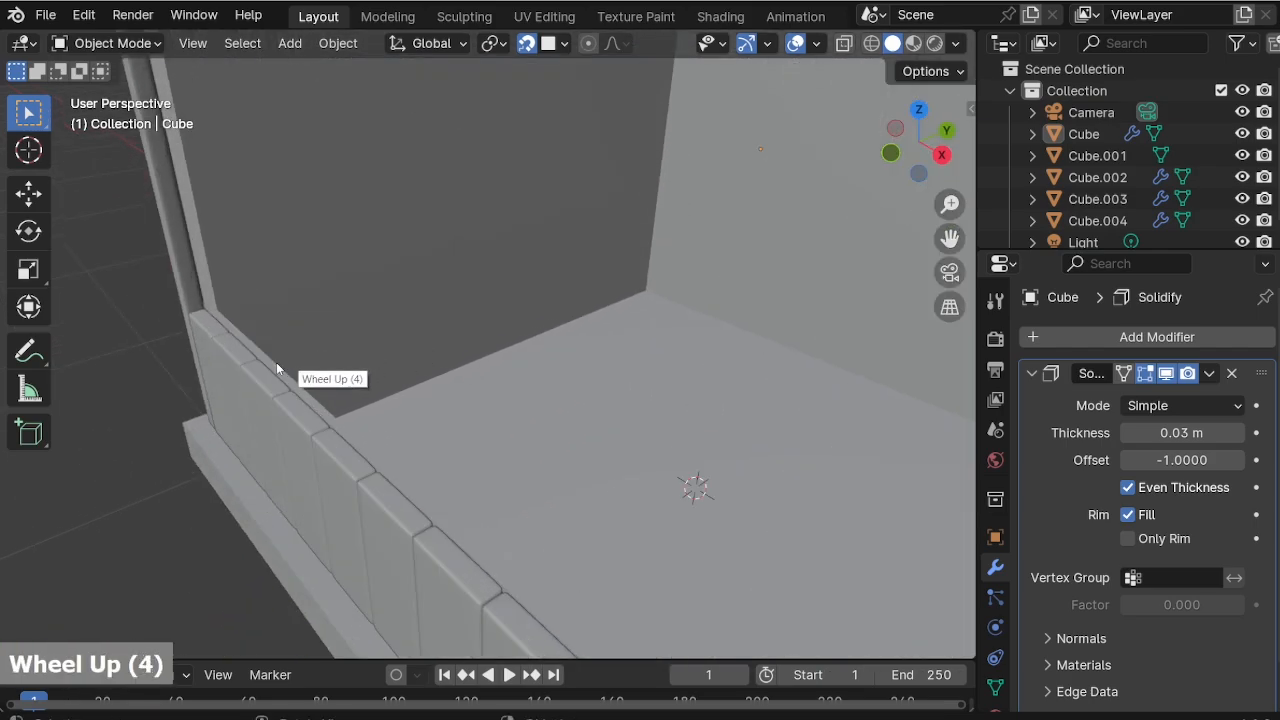
Add a plane at the 3D cursor and raise it along Z into the front opening.
scroll(370, 328, down, 1)
key(shift+a)
mouse_move(371, 326)
click(457, 317)
scroll(622, 335, down, 2)
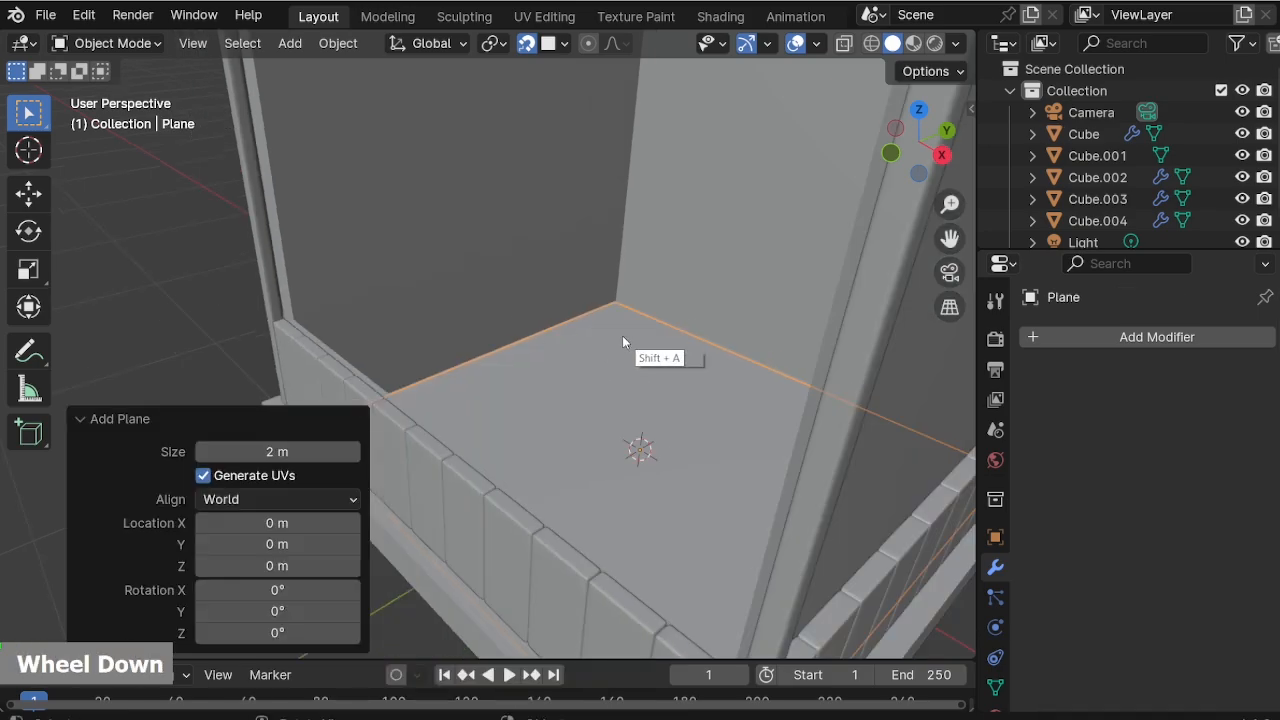
key(g)
key(z)
click(655, 183)
Move the plane about -1.18 m along Y to the front and about 0.36 m down along Z to the top of the front planks.
middle_drag(491, 405, 519, 405)
key(g)
key(y)
click(614, 443)
middle_drag(614, 443, 594, 457)
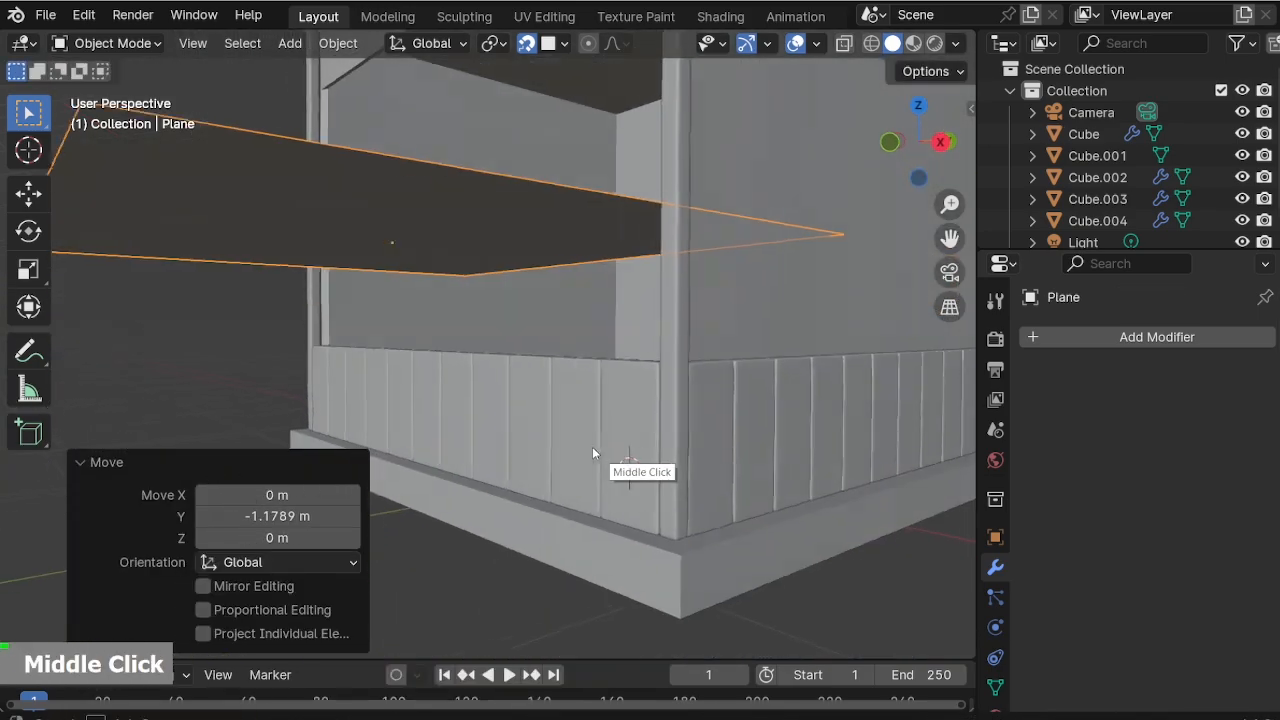
scroll(603, 348, up, 2)
middle_drag(603, 348, 559, 404)
key(g)
key(z)
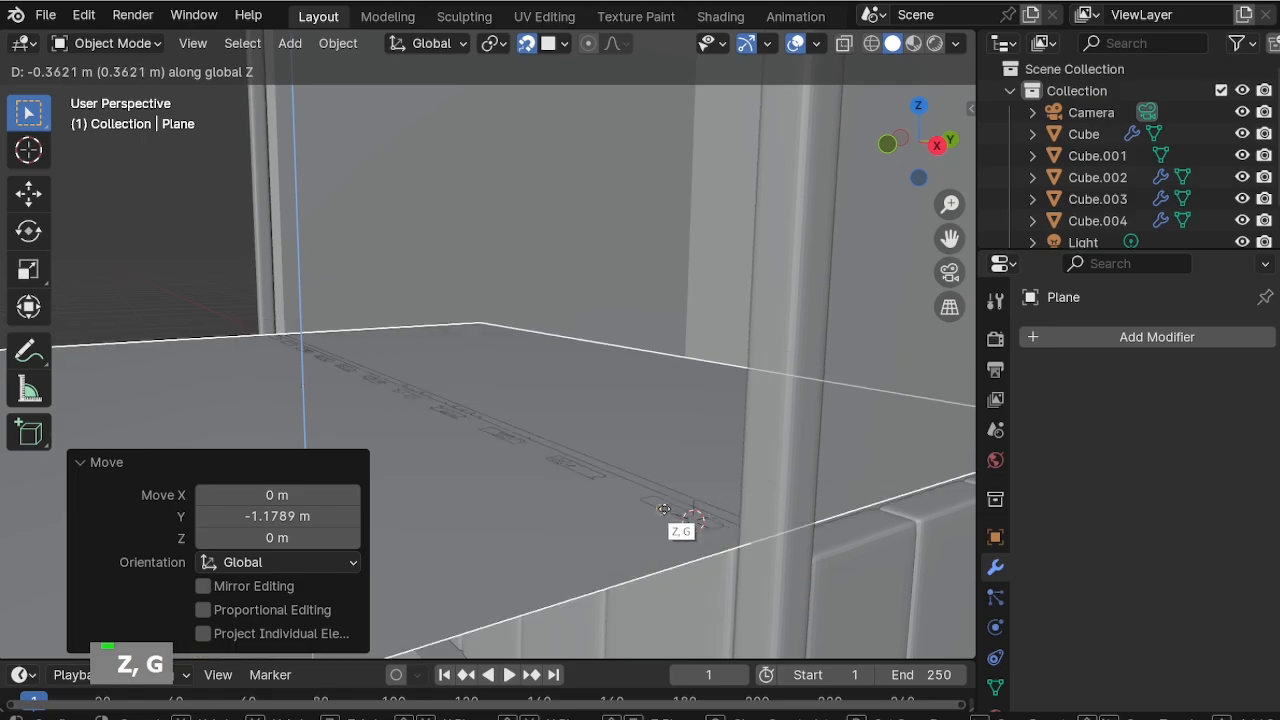
click(655, 503)
Scale the plane along Y by about 0.225 and again by about 1.151 to form a narrow counter shelf.
scroll(739, 412, down, 3)
shift+middle_drag(739, 412, 556, 500)
key(y)
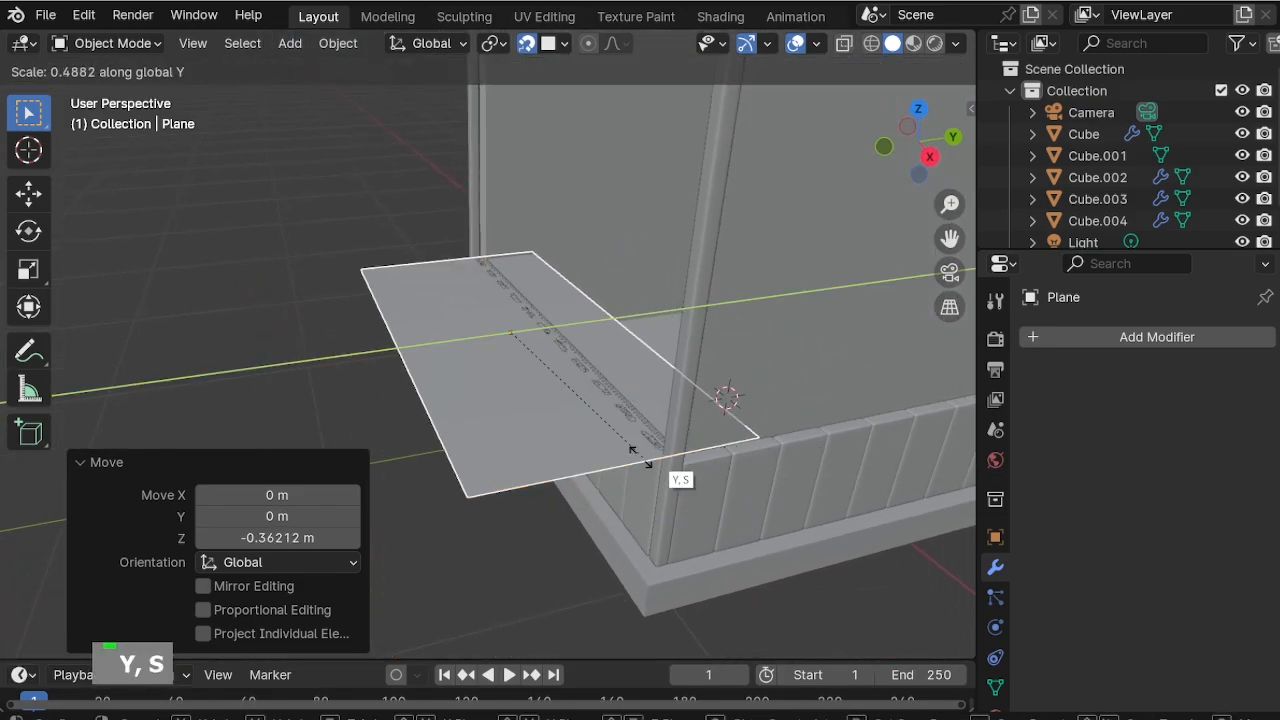
click(545, 408)
scroll(626, 447, up, 1)
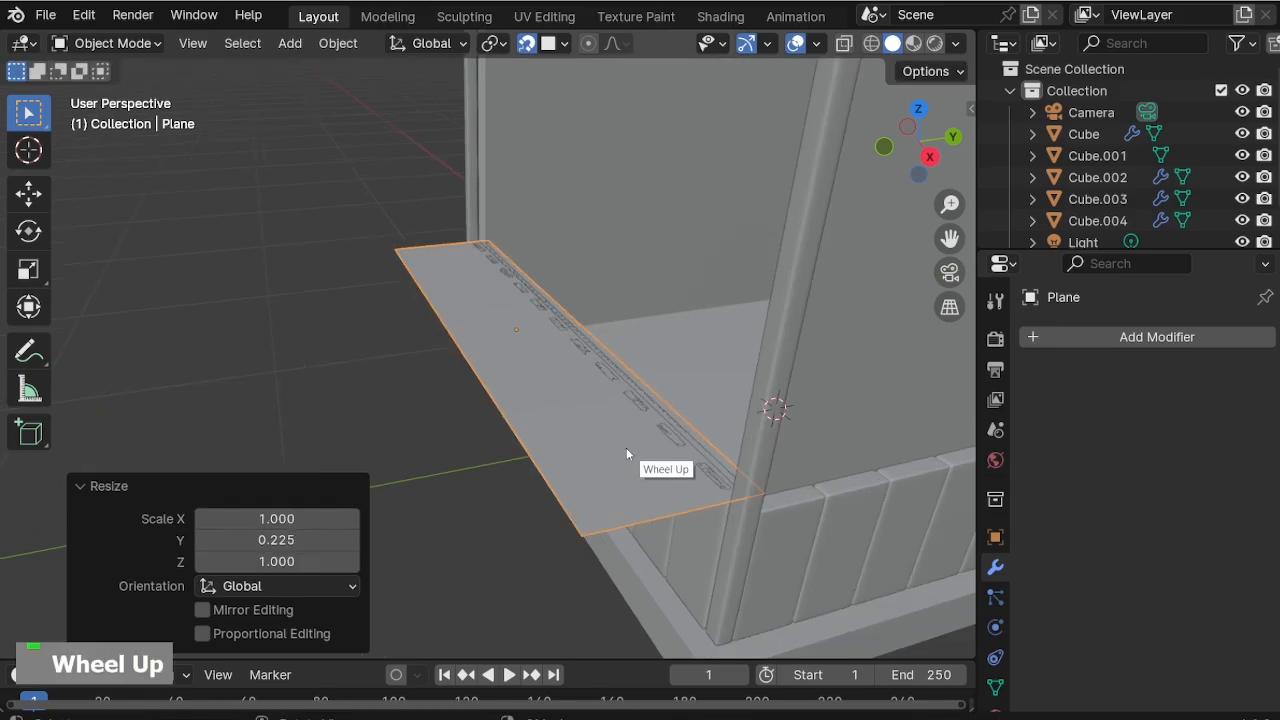
shift+middle_drag(671, 490, 561, 439)
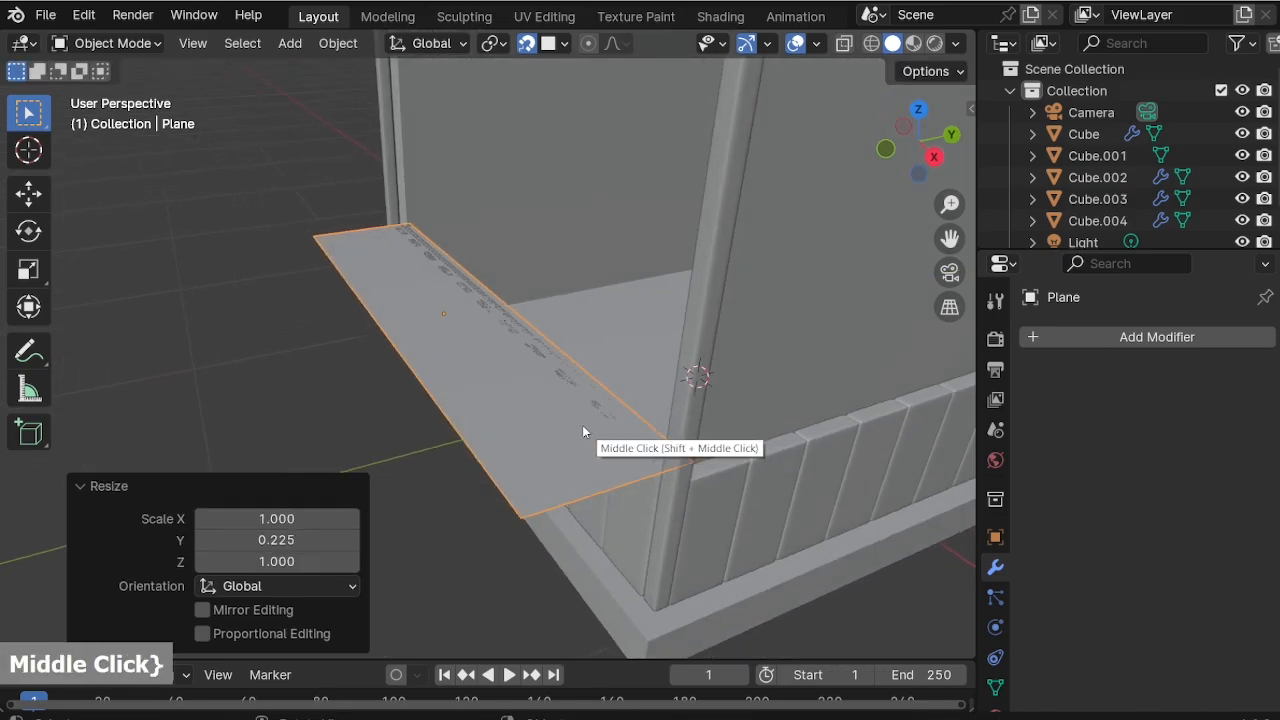
key(s)
key(y)
click(628, 450)
Turn snapping off and shift the shelf plane along Y so its inner edge covers the front plank row.
key(g)
key(y)
key(Escape)
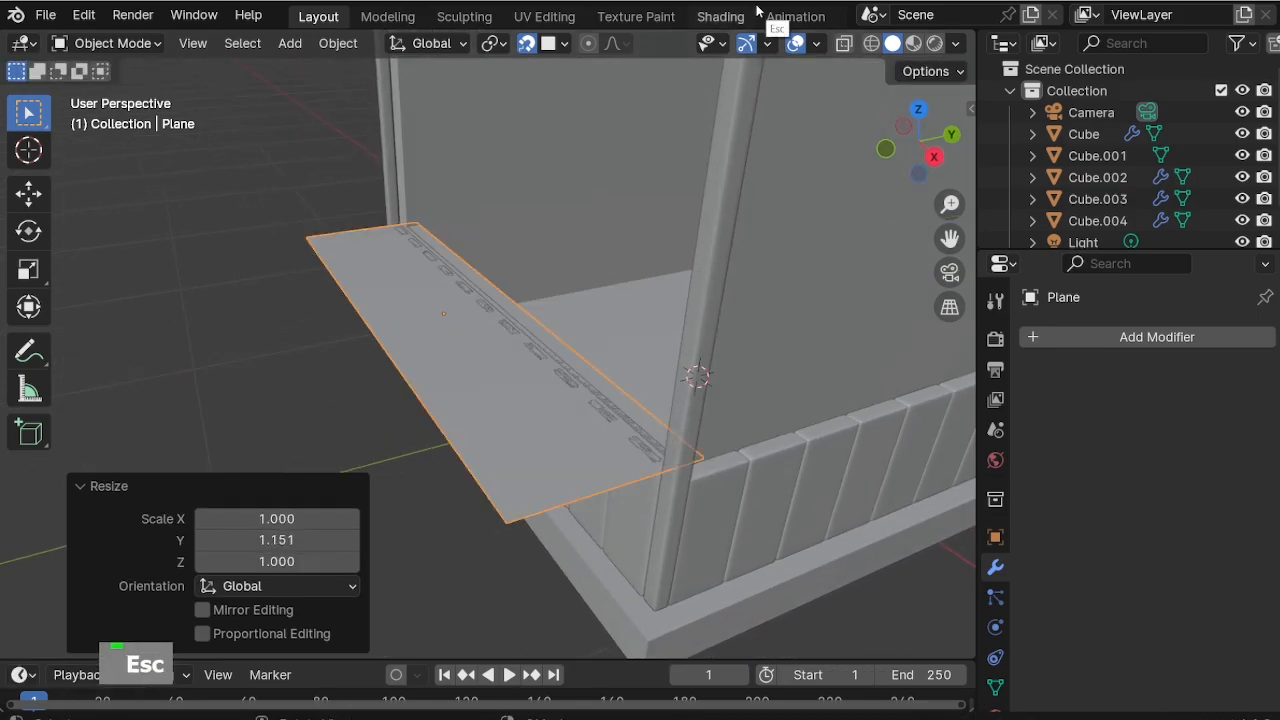
click(546, 254)
Extrude the shelf plane upward about 0.08 m in Edit Mode.
key(Tab)
key(e)
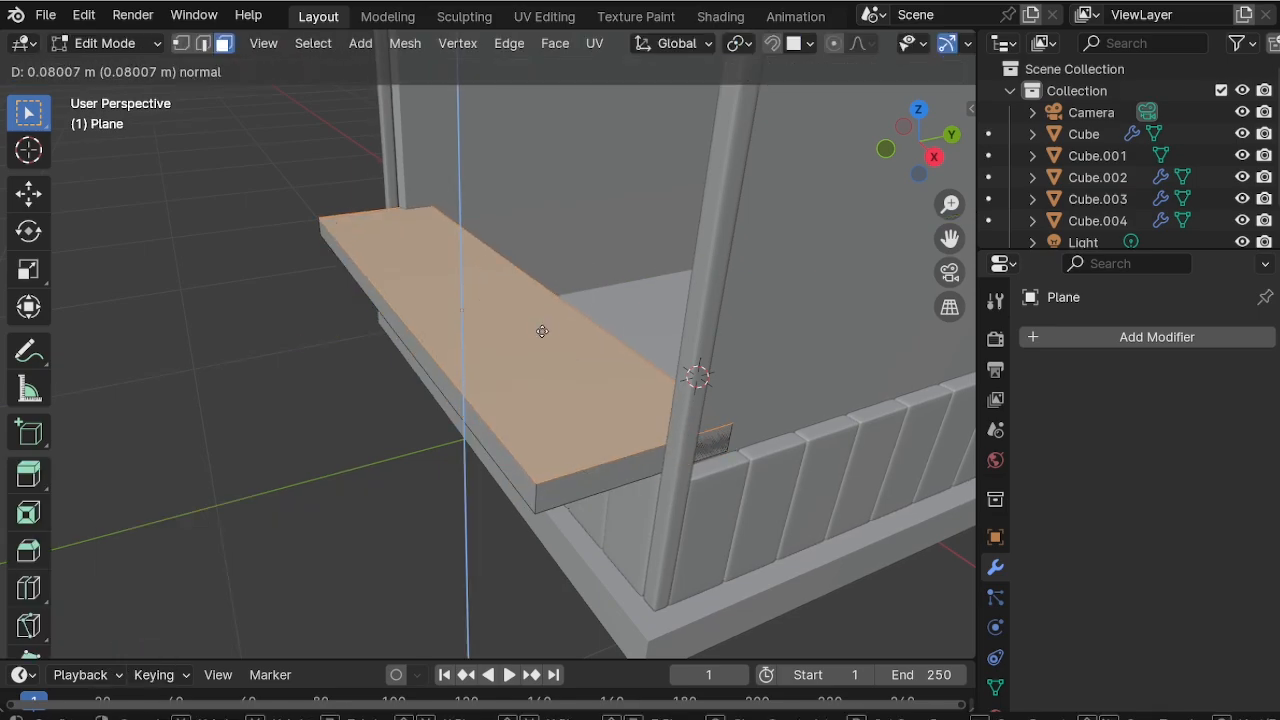
click(542, 331)
Turn snapping on, select the shelf's left end in X-ray and move it along X to meet the left corner post.
alt+middle_drag(603, 402, 294, 251)
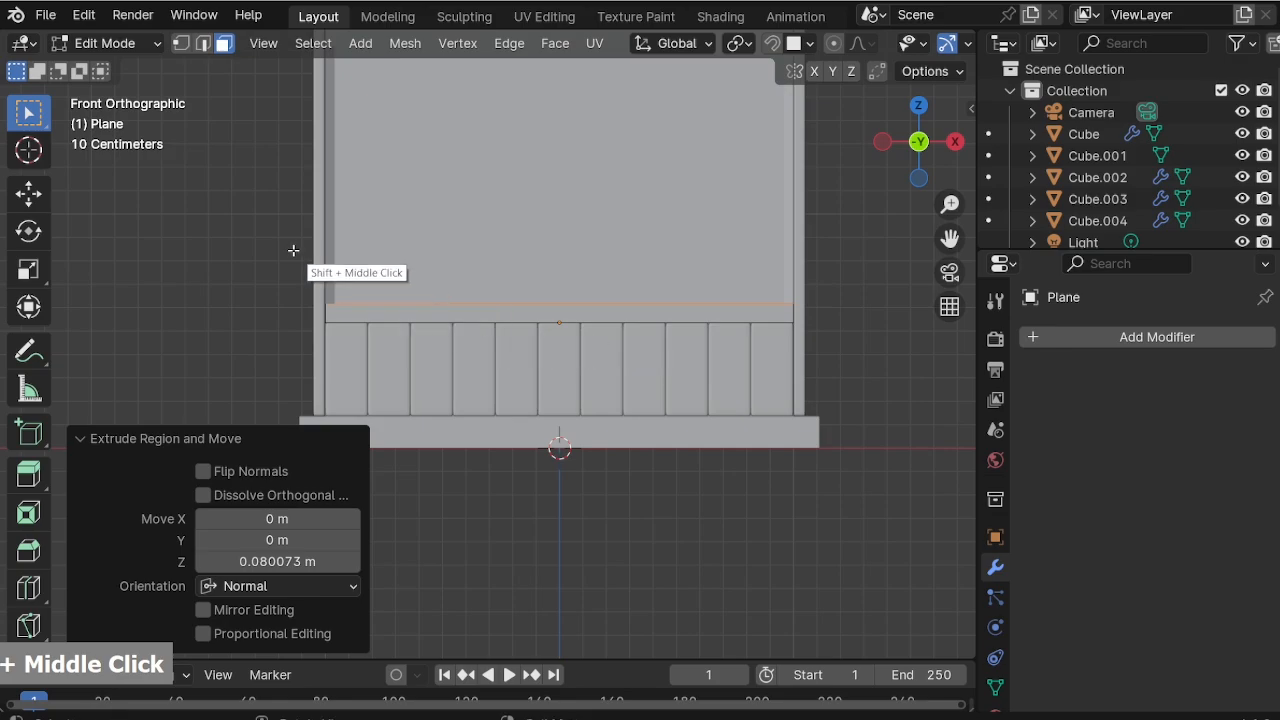
key(alt+z)
scroll(193, 216, up, 3)
scroll(486, 329, down, 2)
shift+middle_drag(486, 329, 412, 424)
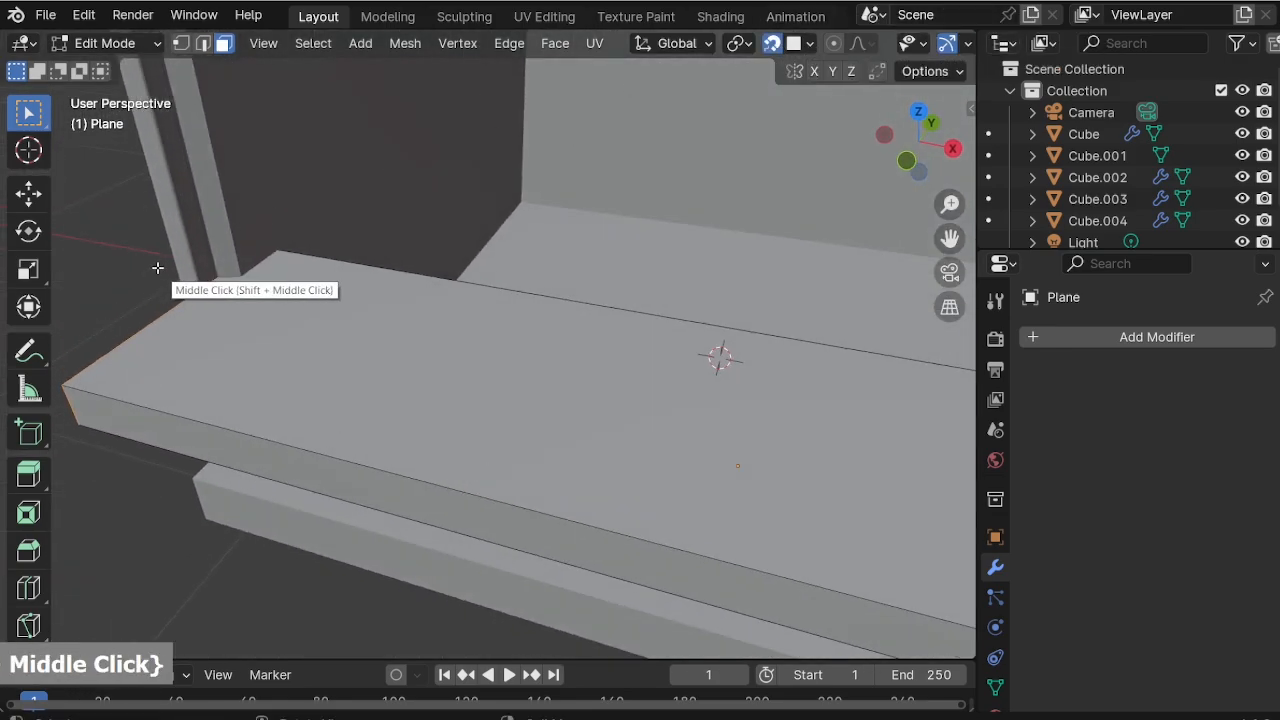
click(224, 260)
Select the shelf's right end in X-ray and snap it along X to the right corner post.
scroll(236, 257, down, 4)
scroll(937, 429, up, 2)
shift+middle_drag(664, 424, 500, 338)
key(alt+z)
drag(630, 209, 857, 546)
shift+middle_drag(857, 546, 797, 216)
key(alt+z)
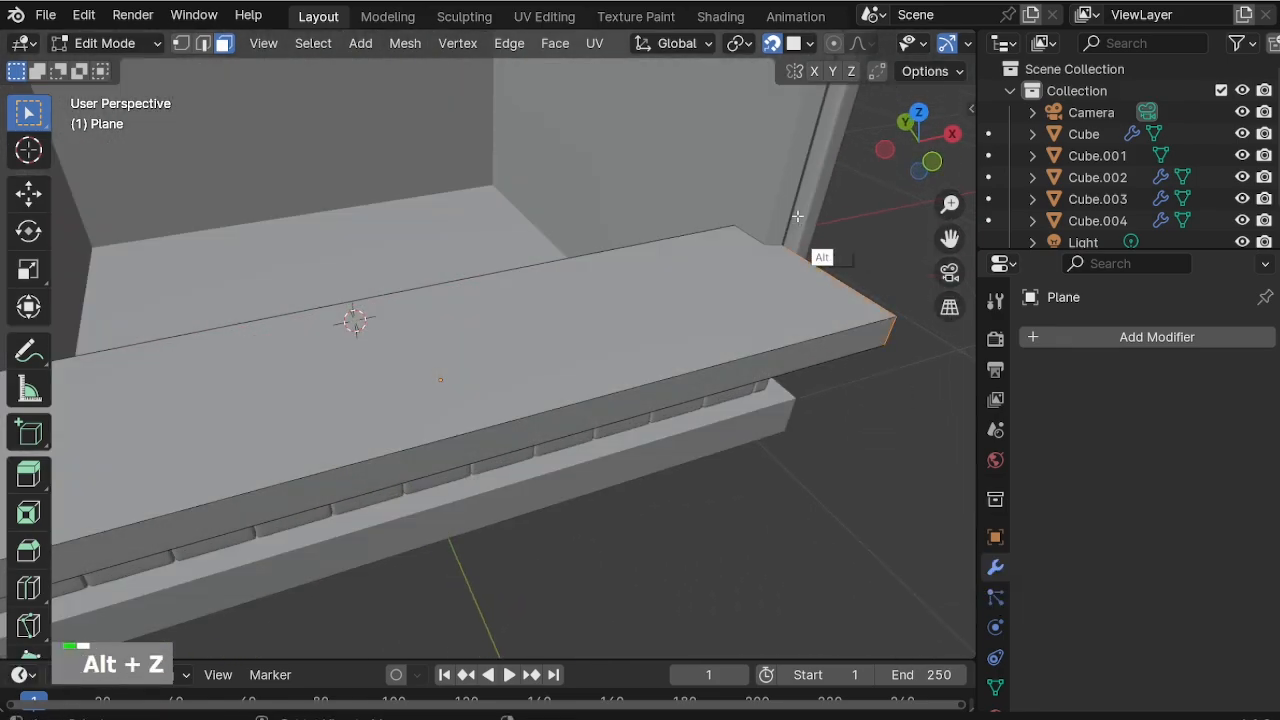
key(y)
key(x)
click(748, 177)
Select the whole shelf, turn snapping off, lower it about 0.035 m along Z and return to Object Mode.
scroll(720, 235, down, 2)
shift+middle_drag(675, 317, 732, 286)
middle_drag(624, 340, 530, 394)
key(a)
scroll(566, 434, up, 2)
key(g)
key(z)
key(Escape)
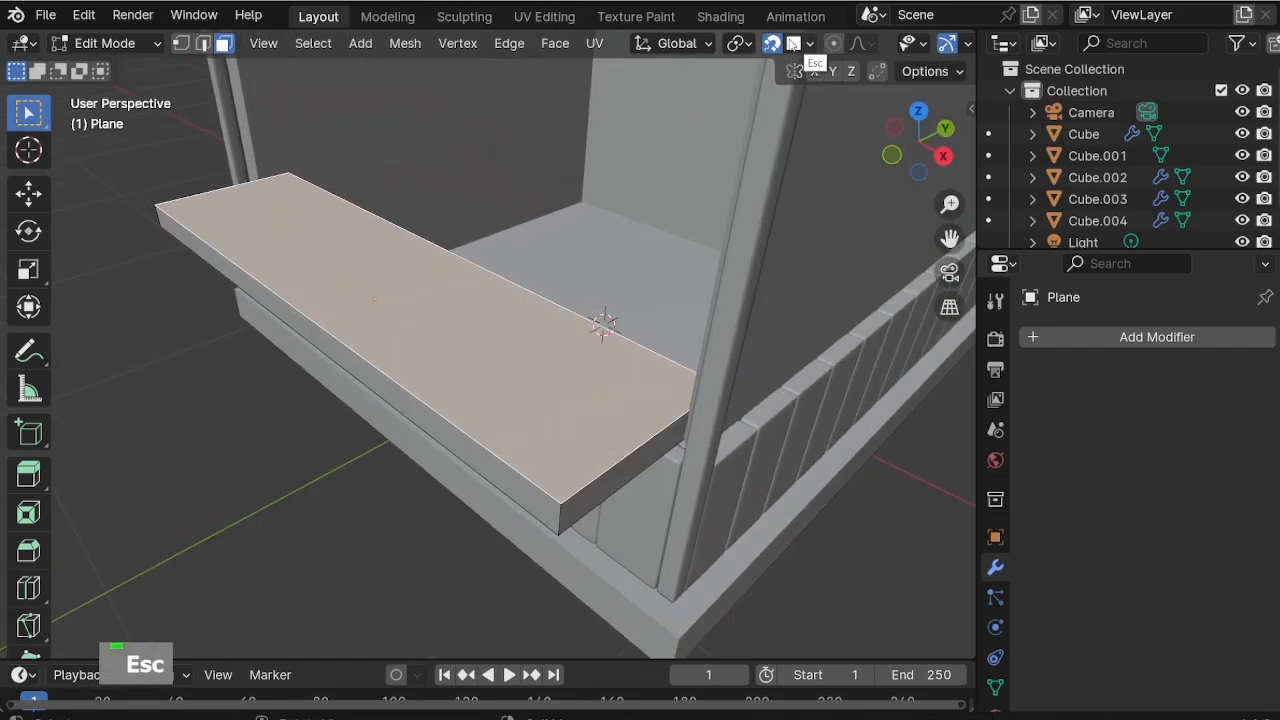
click(535, 389)
scroll(721, 425, down, 2)
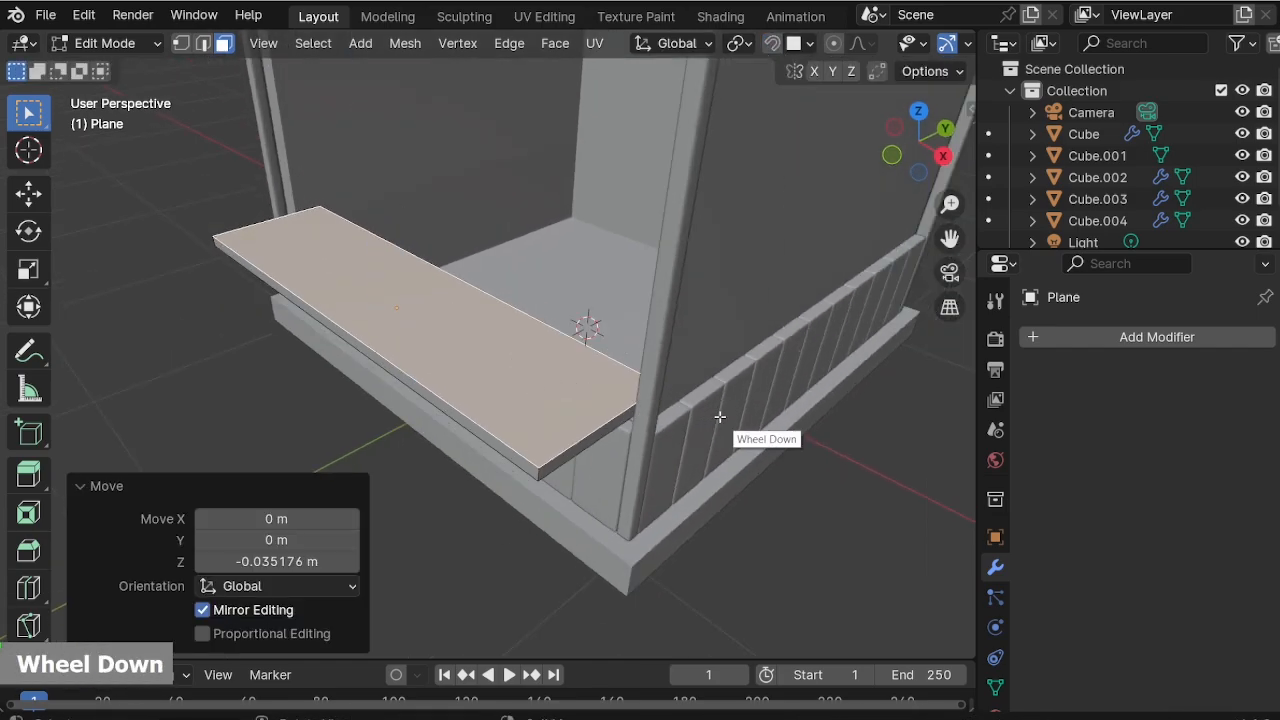
key(Tab)
Add two lengthwise loop cuts to the shelf and scale them along Y by about 2.8 toward the front and back edges.
middle_drag(721, 425, 758, 457)
scroll(484, 306, up, 2)
scroll(484, 306, up, 3)
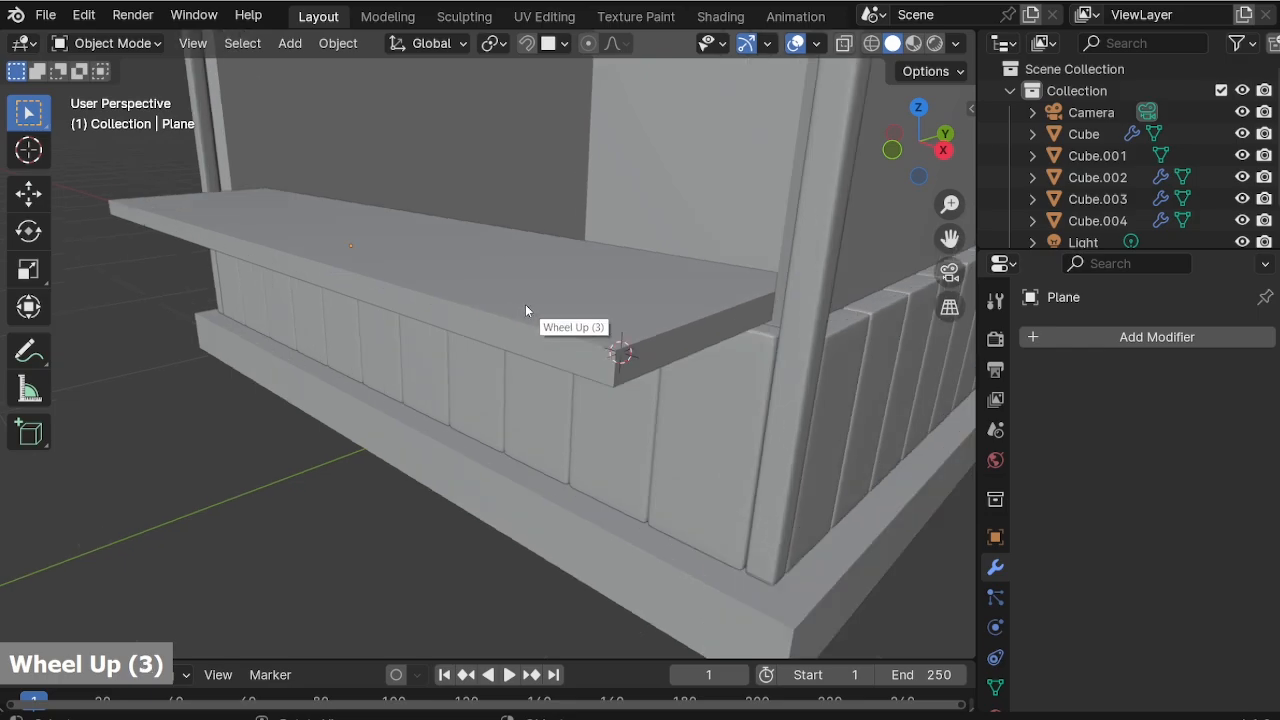
key(Tab)
key(ctrl+r)
scroll(620, 318, up, 1)
click(618, 318)
right_click(717, 323)
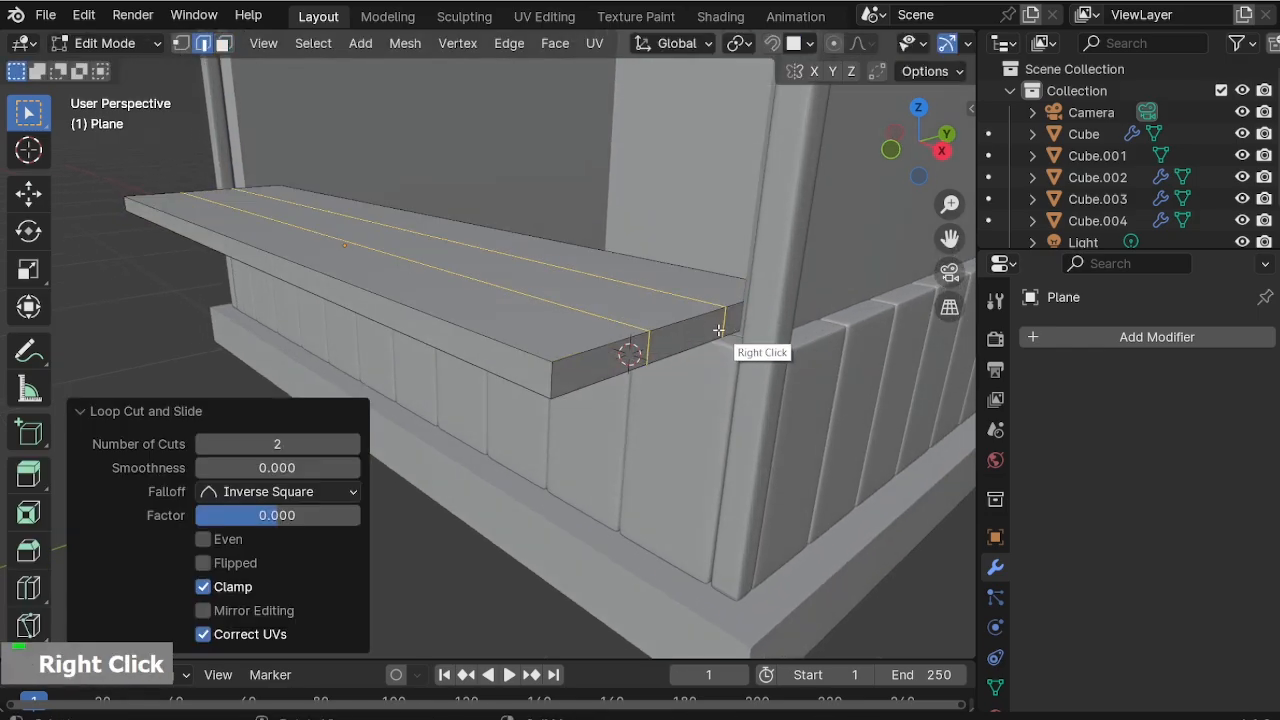
key(s)
key(y)
click(433, 293)
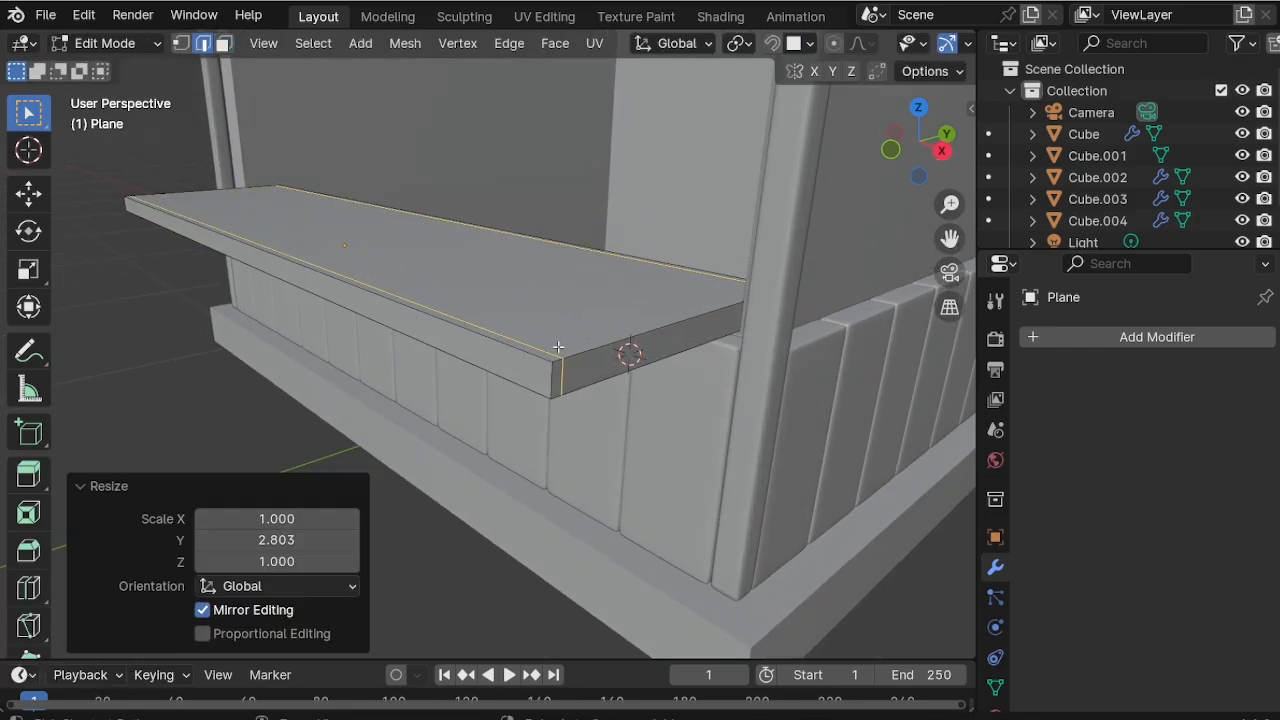
Add two crosswise loop cuts to the shelf and scale them along X close to its two ends.
right_click(490, 330)
key(s)
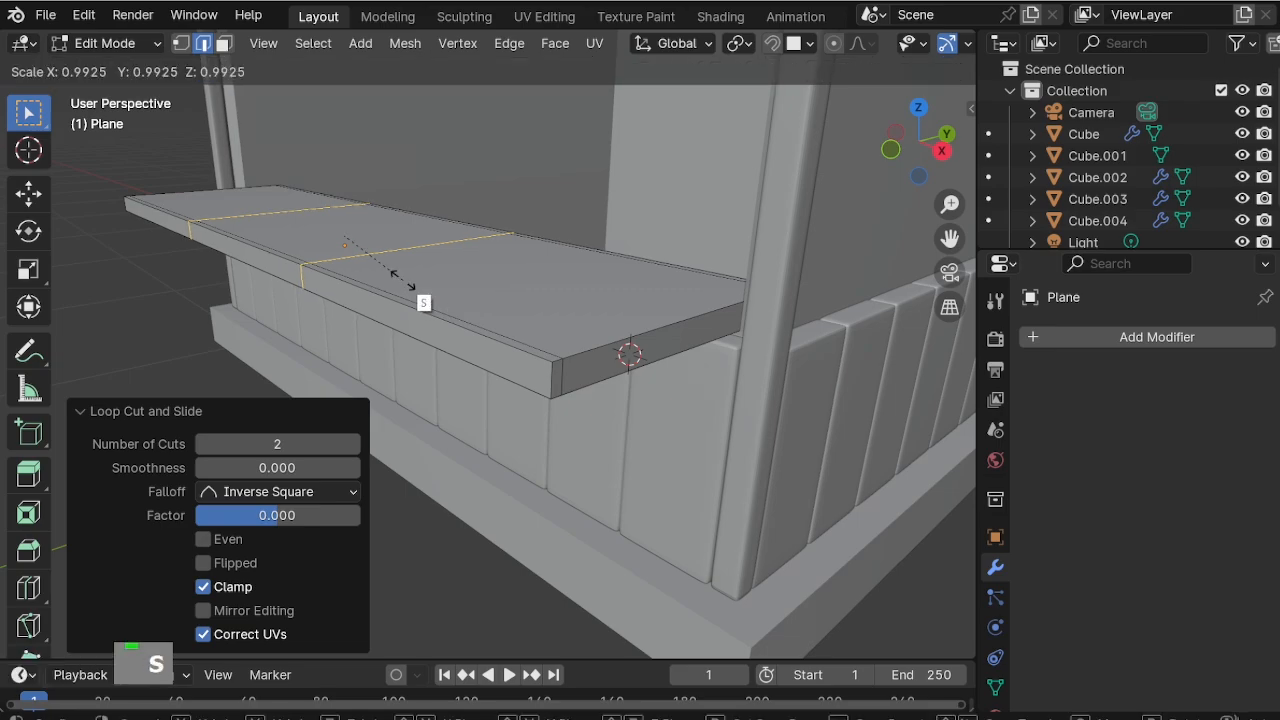
key(x)
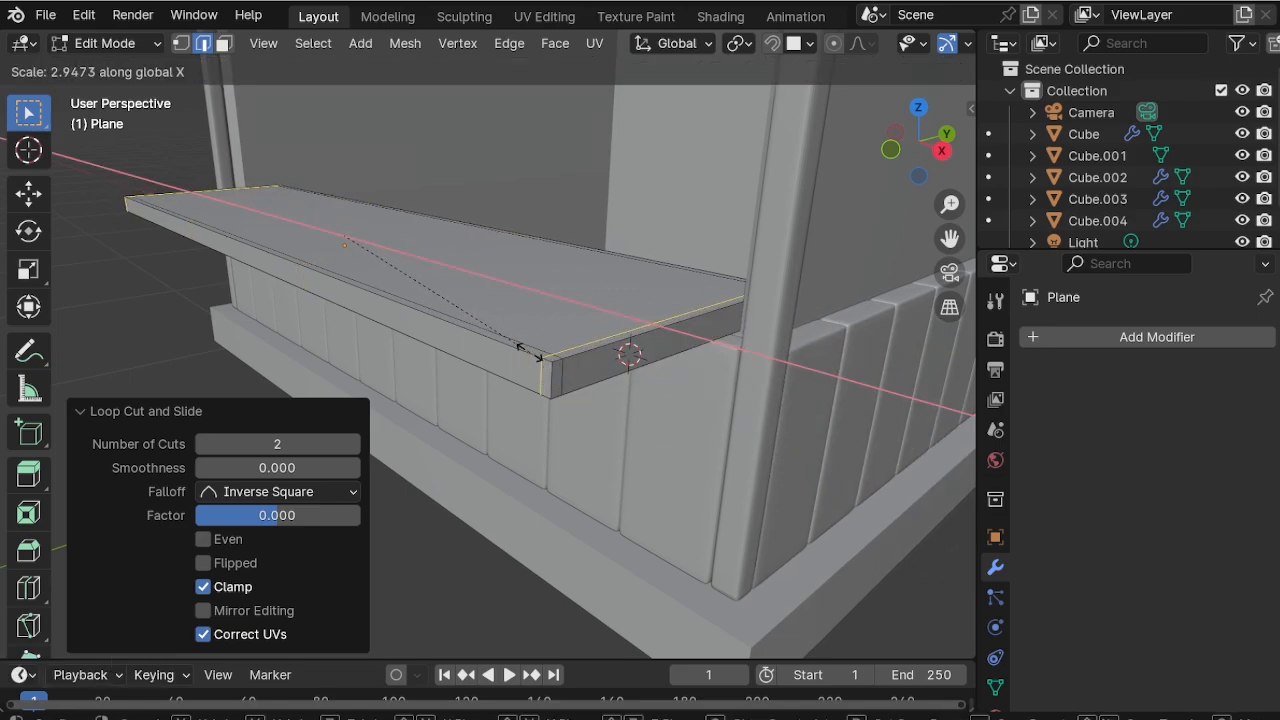
click(574, 381)
Add two horizontal loop cuts around the shelf's thickness, spread them along Z toward the upper and lower edges, and leave Edit Mode.
scroll(574, 381, up, 2)
click(634, 400)
right_click(634, 400)
key(s)
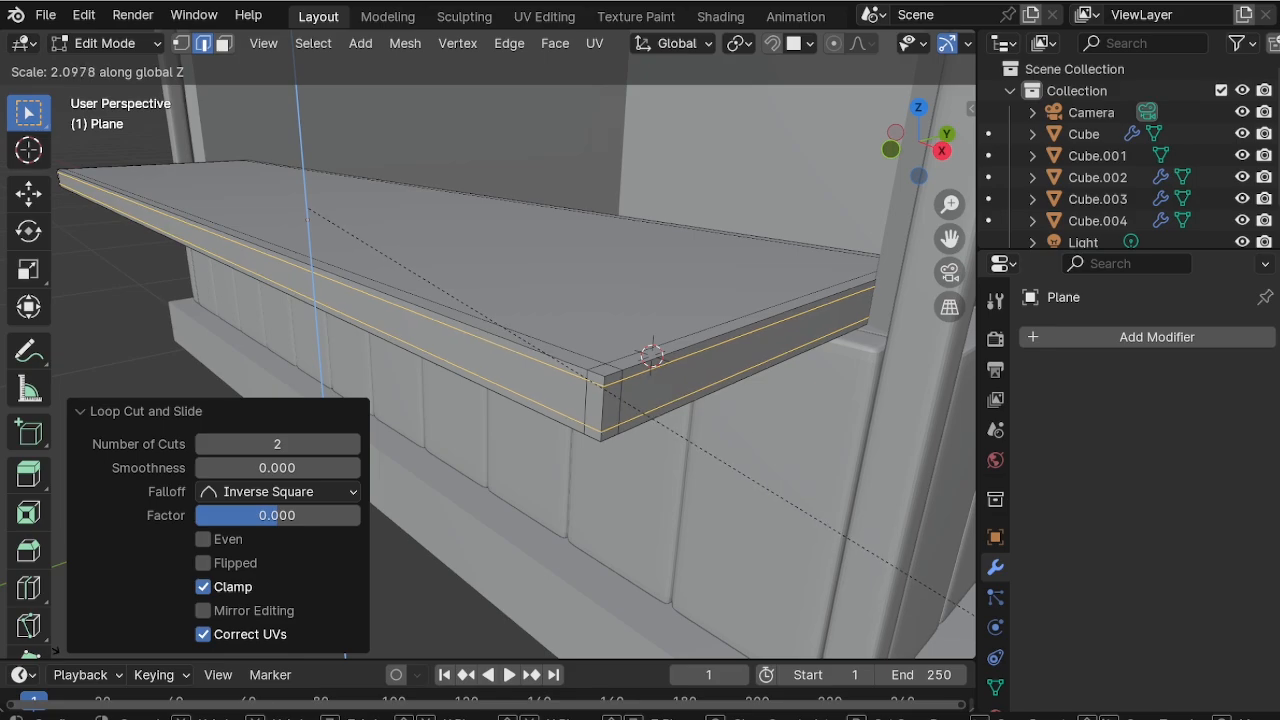
key(Return)
key(Tab)
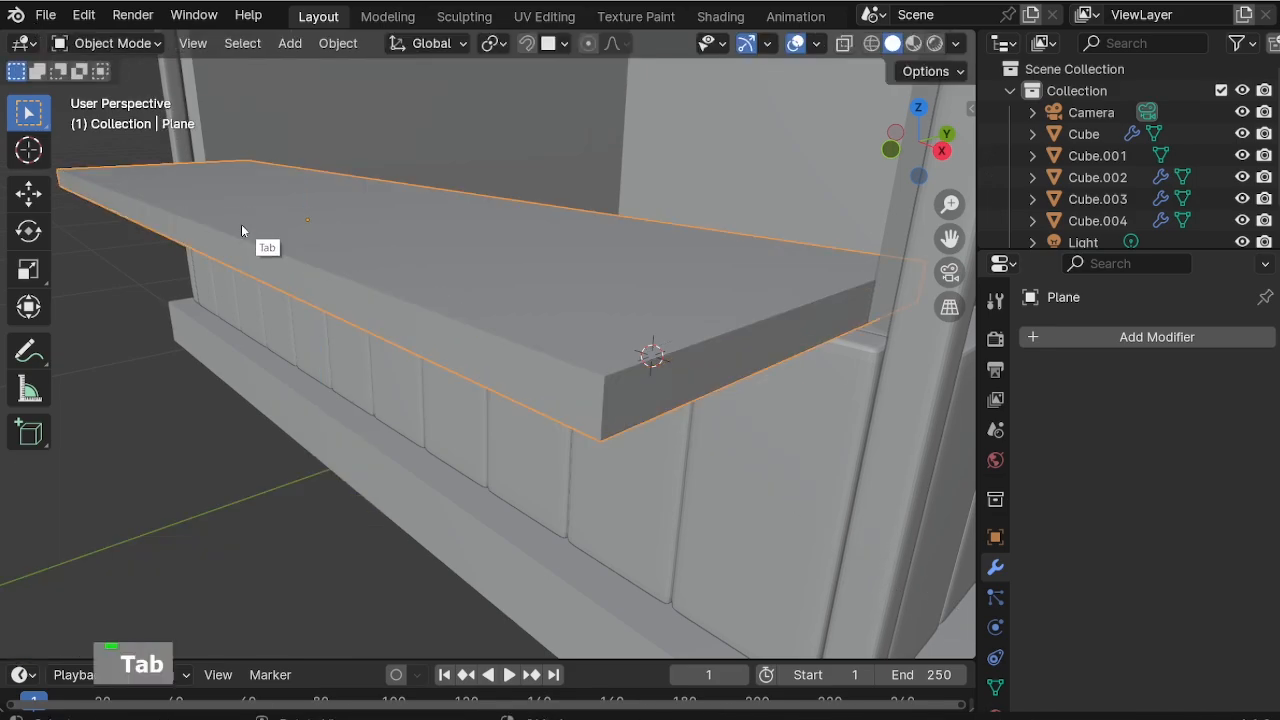
Add a level 2 Subdivision modifier to the shelf and shade it smooth.
key(ctrl+2)
right_click(594, 344)
click(465, 316)
shift+middle_drag(629, 354, 548, 430)
scroll(584, 435, down, 2)
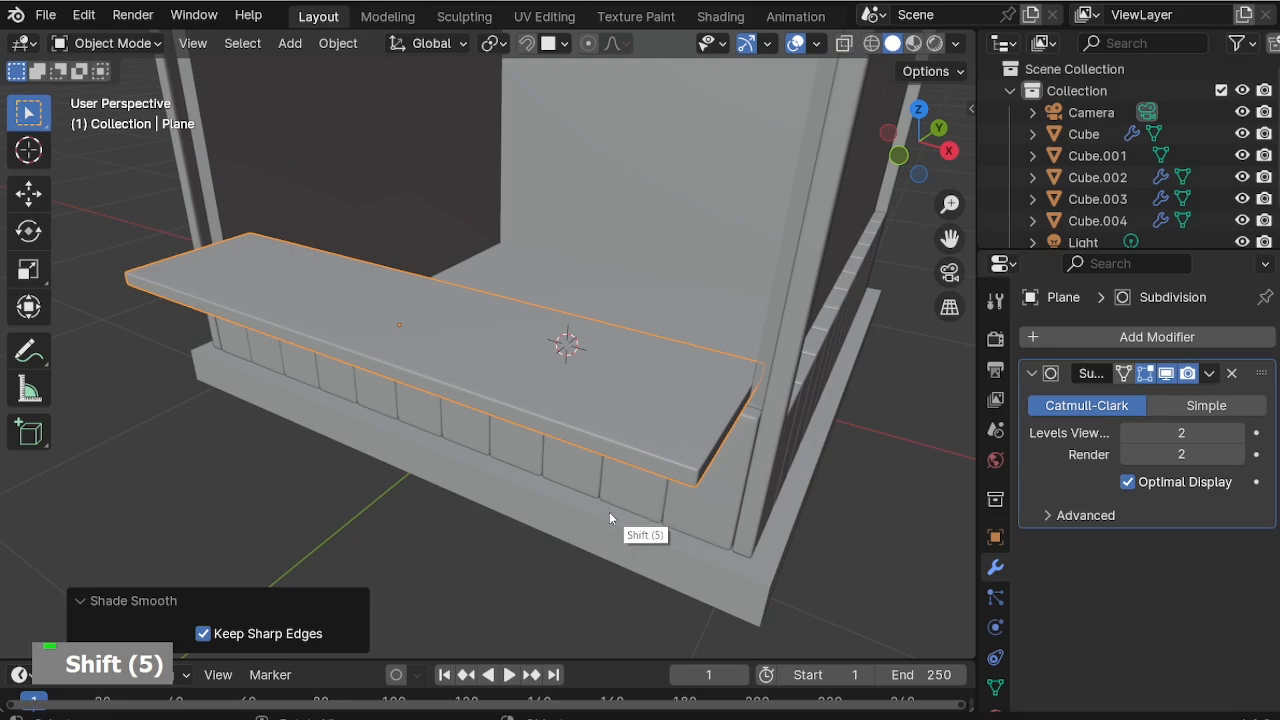
Duplicate the side wall's plank row and move the copy straight up along Z above the original row.
scroll(524, 374, down, 4)
middle_drag(524, 374, 508, 463)
click(534, 545)
scroll(563, 551, up, 1)
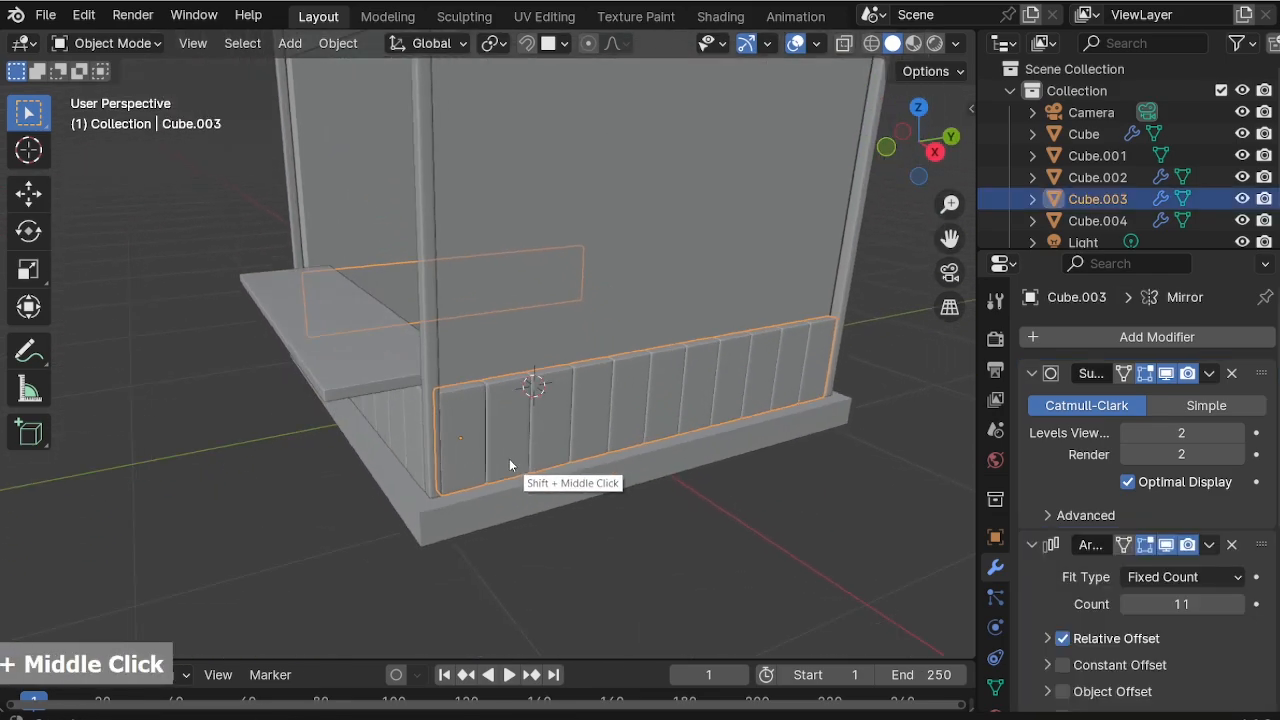
scroll(502, 425, up, 1)
key(shift+d)
right_click(515, 401)
key(g)
key(z)
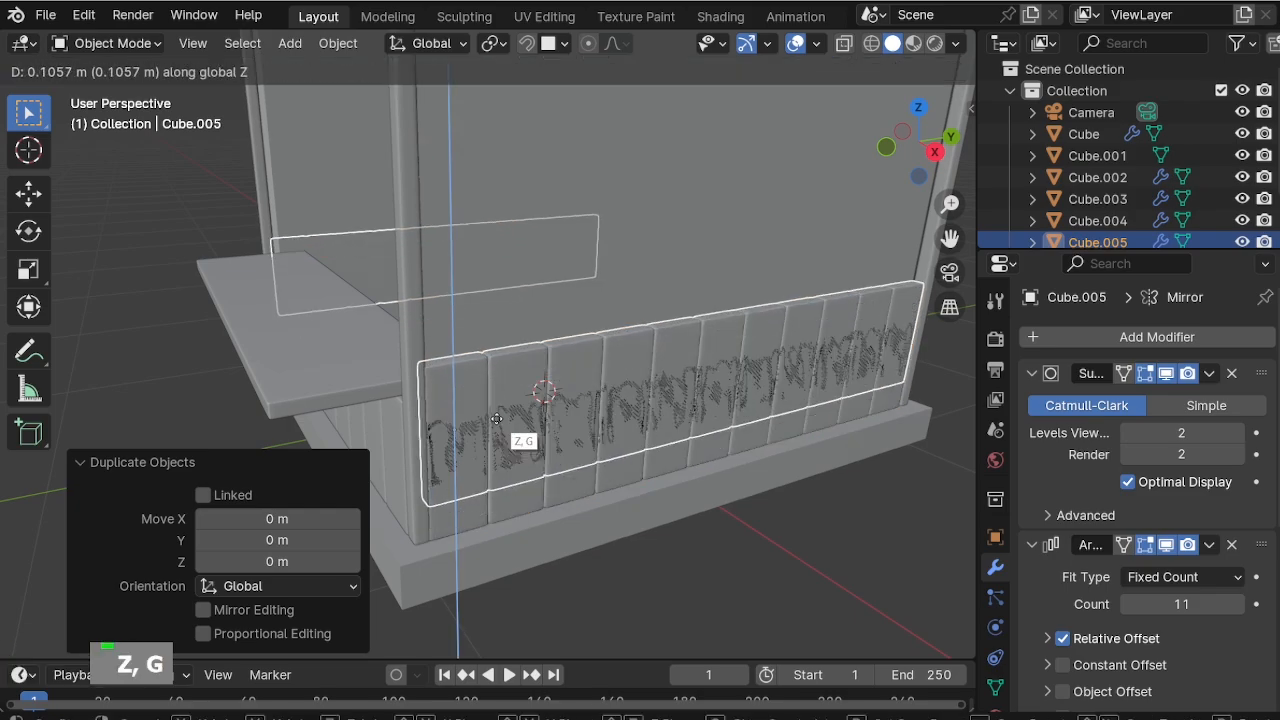
click(504, 320)
Fine-tune the copied plank row's height along Z, leaving a narrow gap above the lower planks.
scroll(401, 405, up, 2)
middle_drag(401, 405, 605, 435)
scroll(605, 435, down, 1)
key(g)
key(z)
click(606, 366)
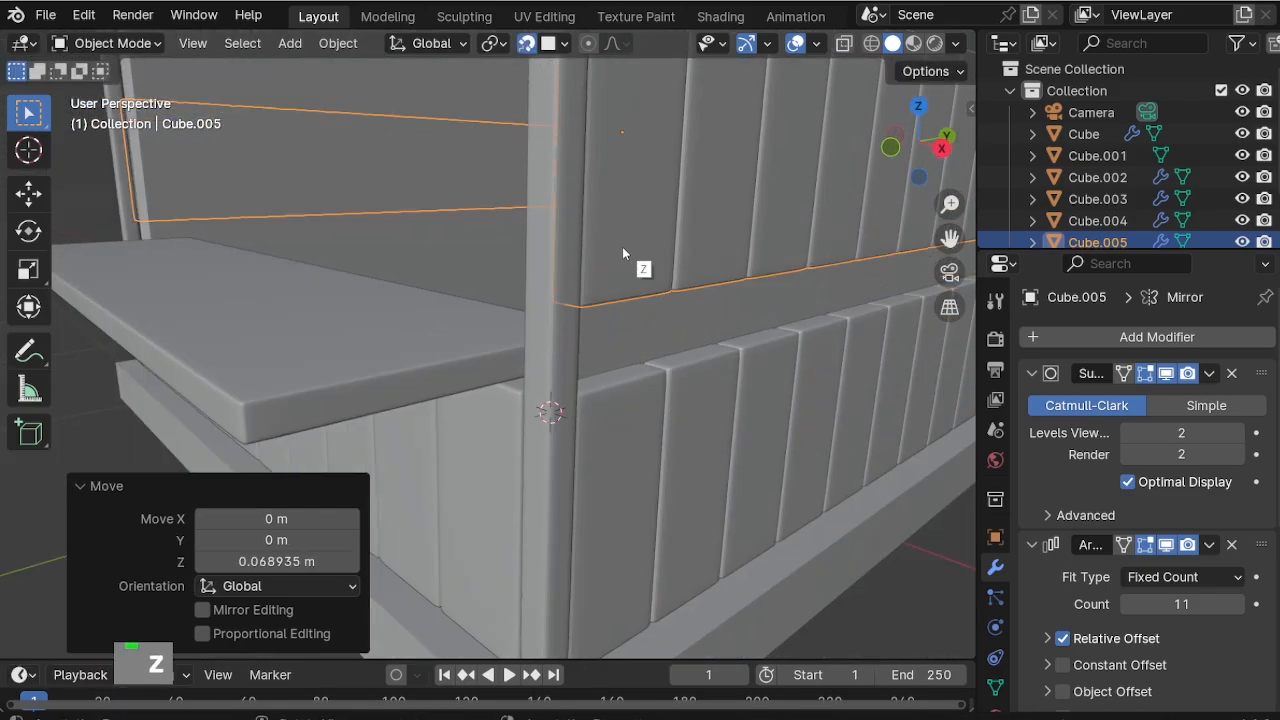
key(g)
key(z)
click(413, 336)
scroll(514, 378, down, 2)
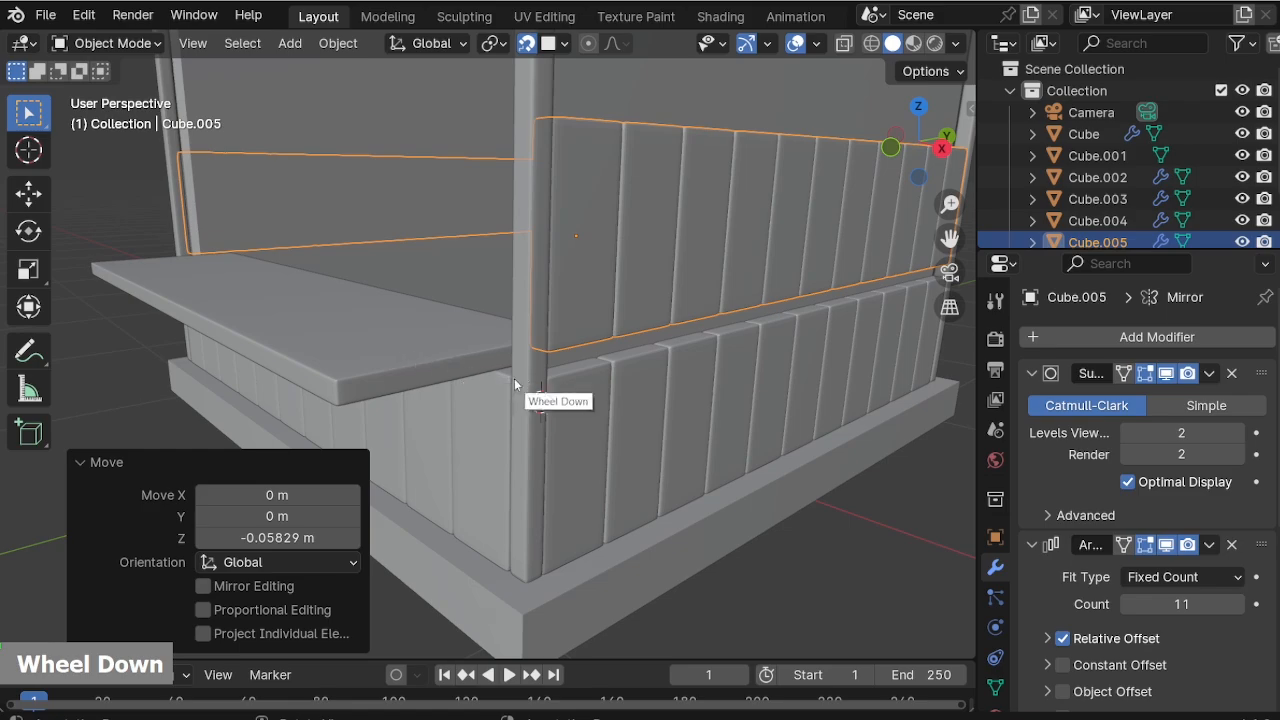
Duplicate the upper plank row in place and lower the copy about 0.045 m along Z onto the lower planks' upper edge.
key(shift+d)
right_click(1274, 440)
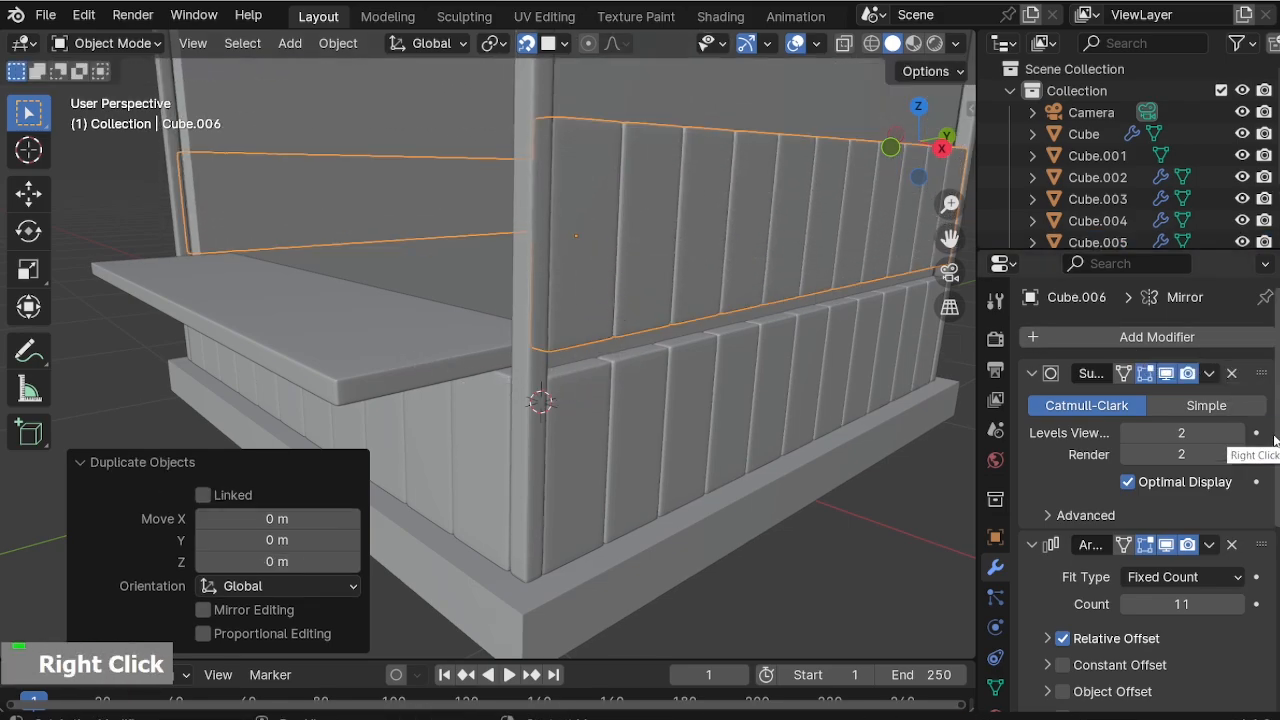
key(g)
key(z)
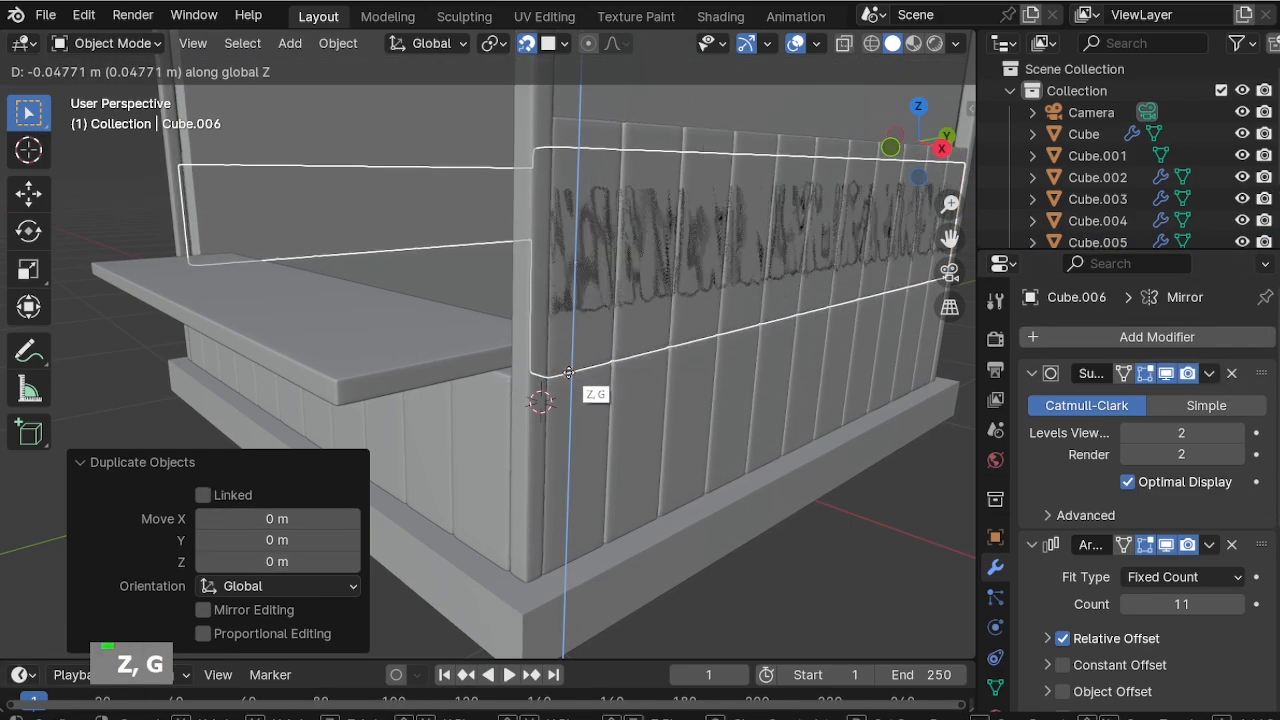
key(Escape)
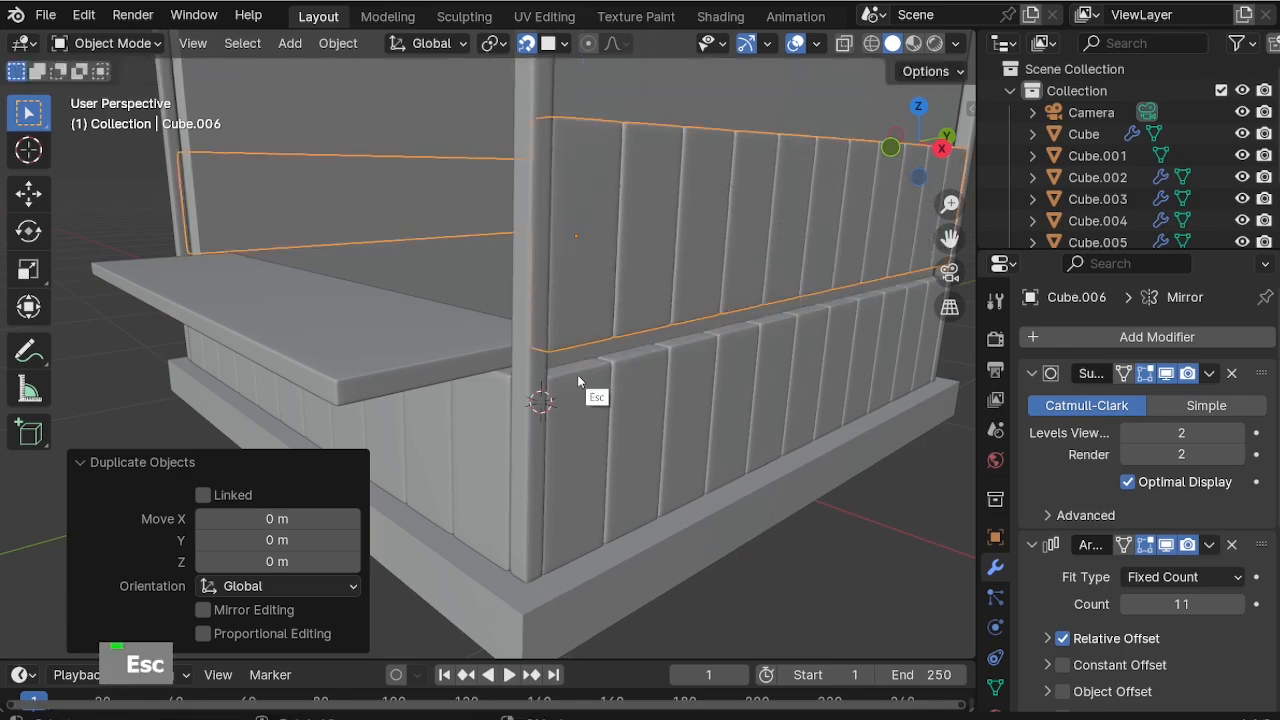
scroll(640, 390, up, 2)
key(g)
key(z)
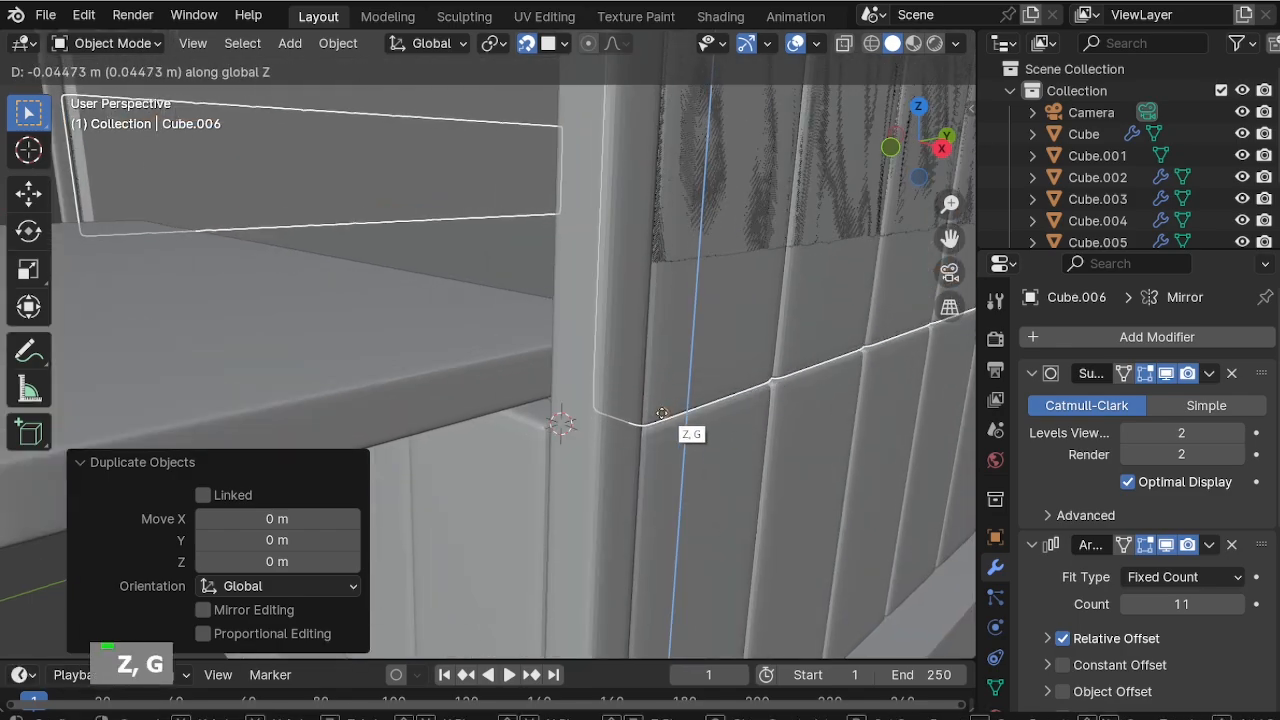
click(544, 401)
scroll(677, 368, down, 2)
shift+middle_drag(677, 368, 665, 418)
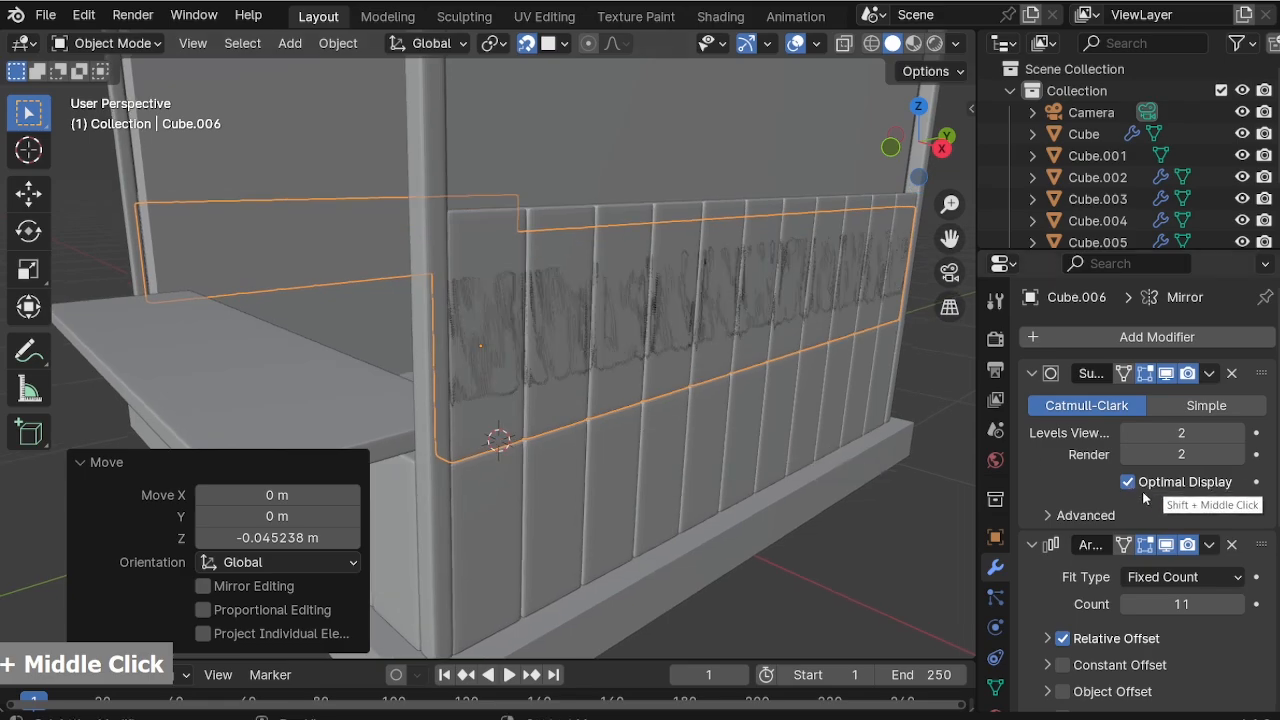
Remove the copy's Array modifier and lower the remaining plank's upper edges along Z to form a thin strip in the gap.
click(1228, 544)
key(alt+z)
drag(360, 180, 437, 266)
key(alt+z)
key(Tab)
key(alt+z)
key(alt+z)
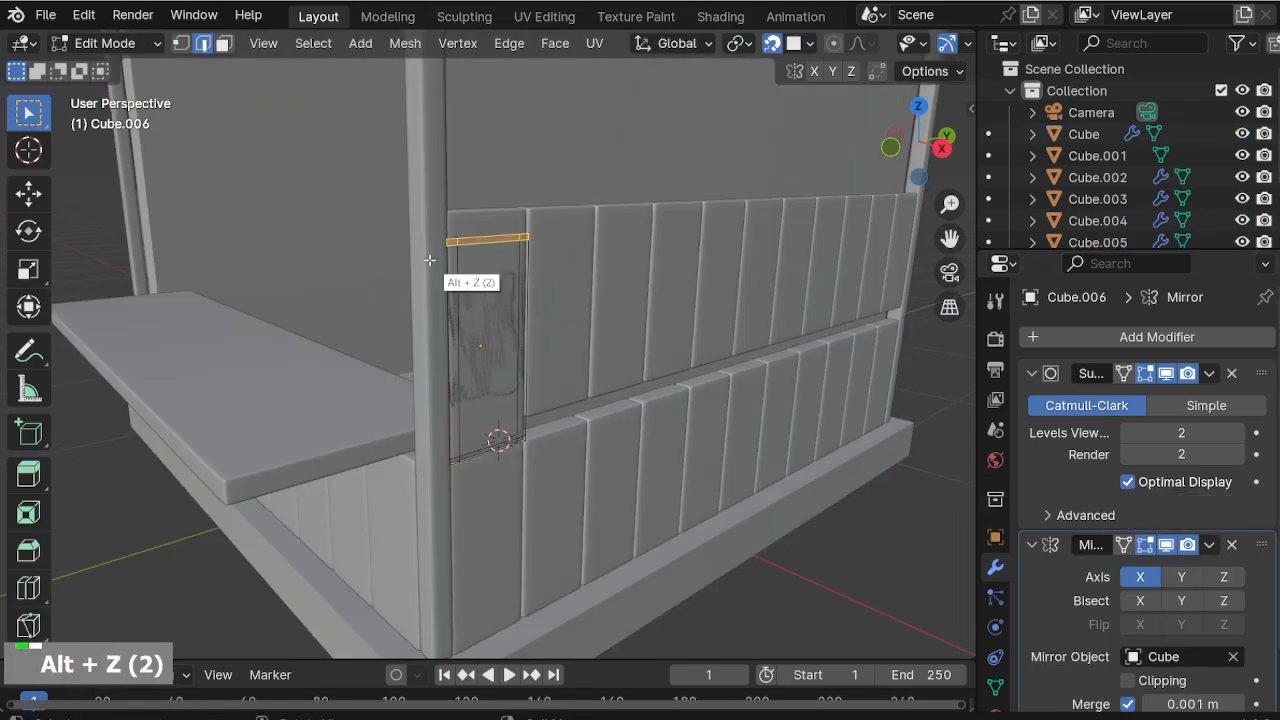
key(g)
click(500, 437)
scroll(500, 437, up, 3)
shift+middle_drag(500, 437, 385, 325)
scroll(329, 236, up, 2)
shift+middle_drag(385, 325, 357, 252)
key(g)
key(z)
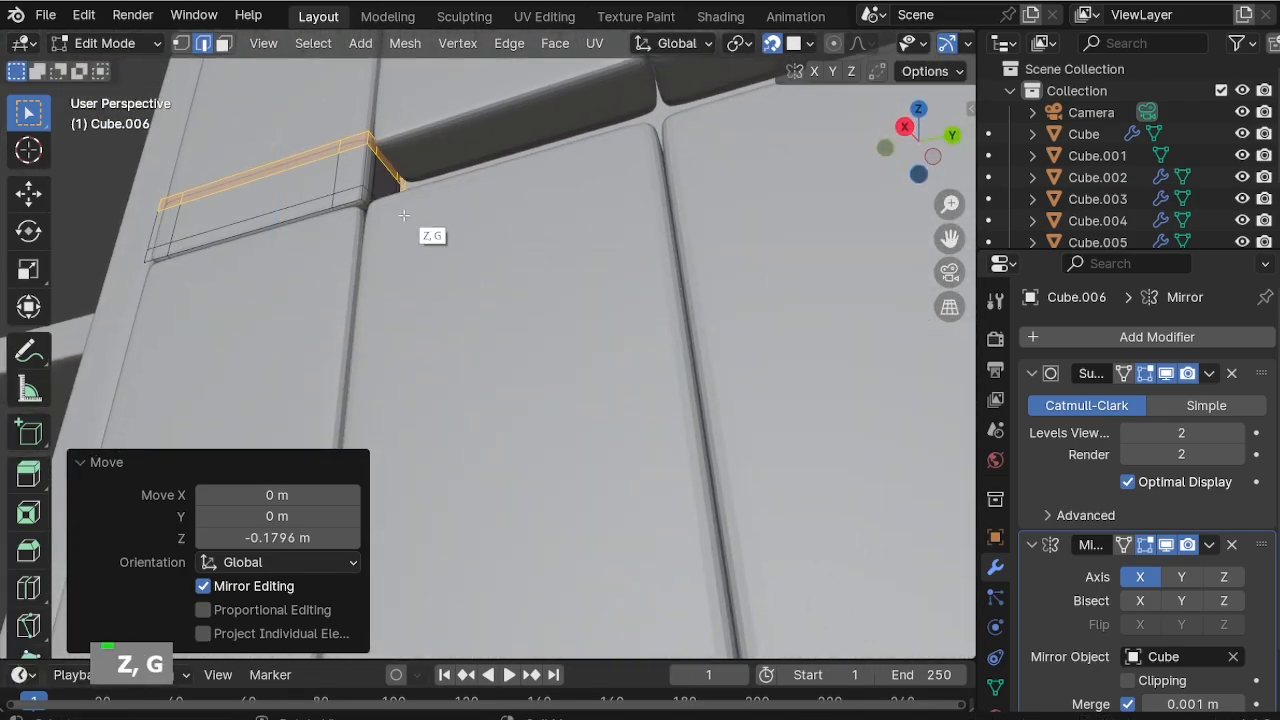
middle_drag(404, 215, 380, 240)
shift+middle_drag(380, 240, 590, 402)
Extend the strip's rear end about 1.8 m along Y to the rear corner post and leave Edit Mode.
scroll(434, 302, down, 5)
shift+middle_drag(590, 402, 514, 384)
key(alt+z)
drag(438, 324, 532, 420)
key(alt+z)
shift+middle_drag(532, 417, 700, 440)
scroll(738, 453, up, 3)
key(g)
key(y)
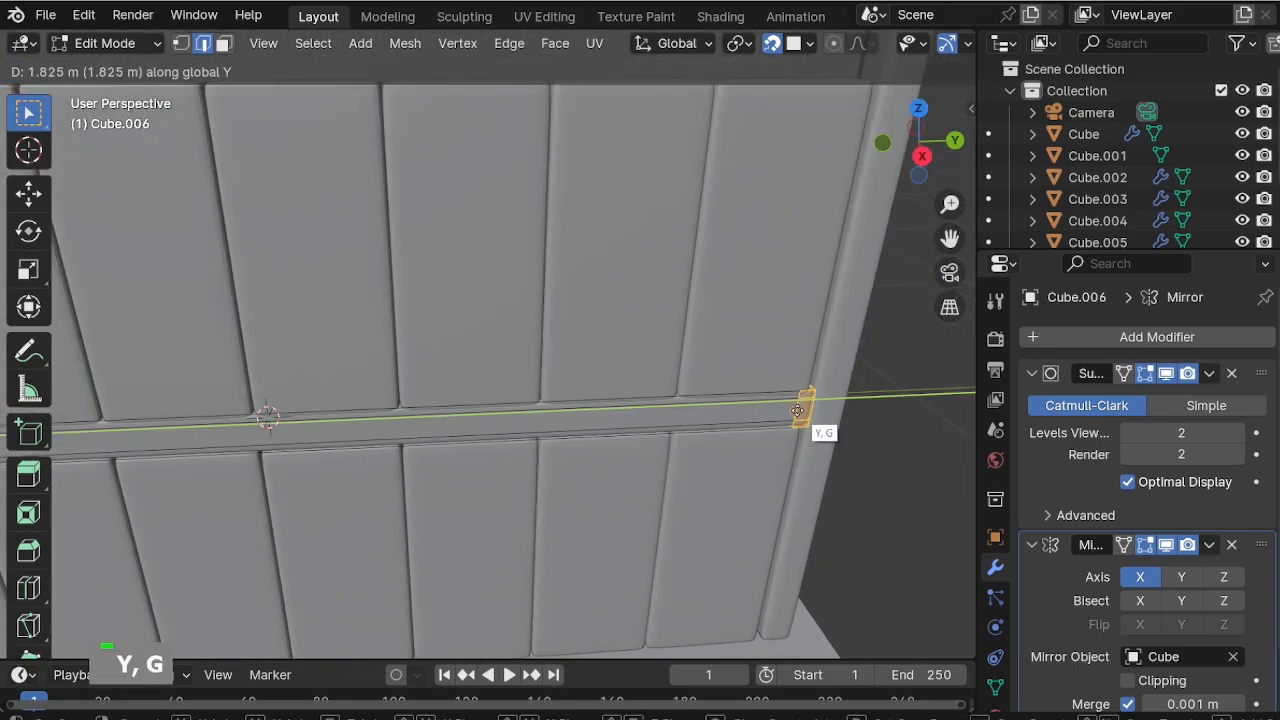
click(797, 407)
scroll(837, 417, down, 2)
shift+middle_drag(600, 404, 777, 415)
key(alt+z)
key(alt+z)
shift+middle_drag(675, 430, 718, 432)
key(Tab)
scroll(372, 439, down, 3)
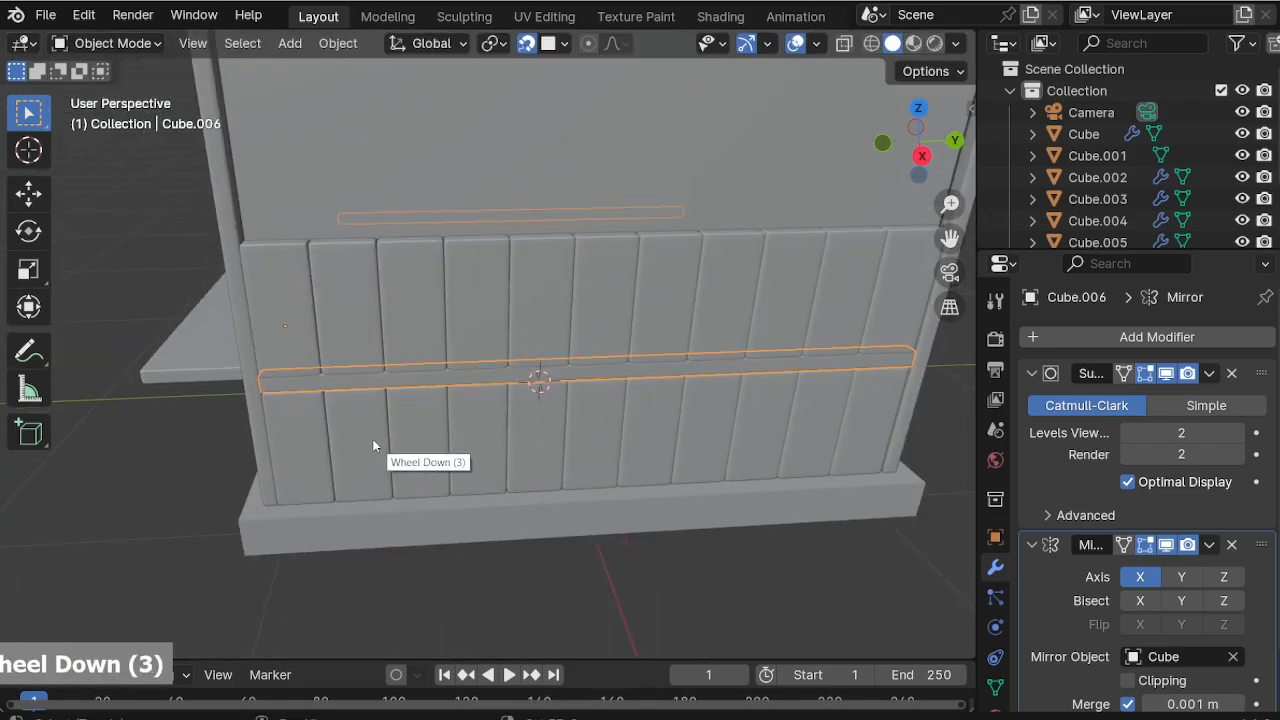
Raise the upper plank row's top edges about 1.02 m along Z to the top of the side wall.
middle_drag(372, 439, 449, 423)
click(470, 399)
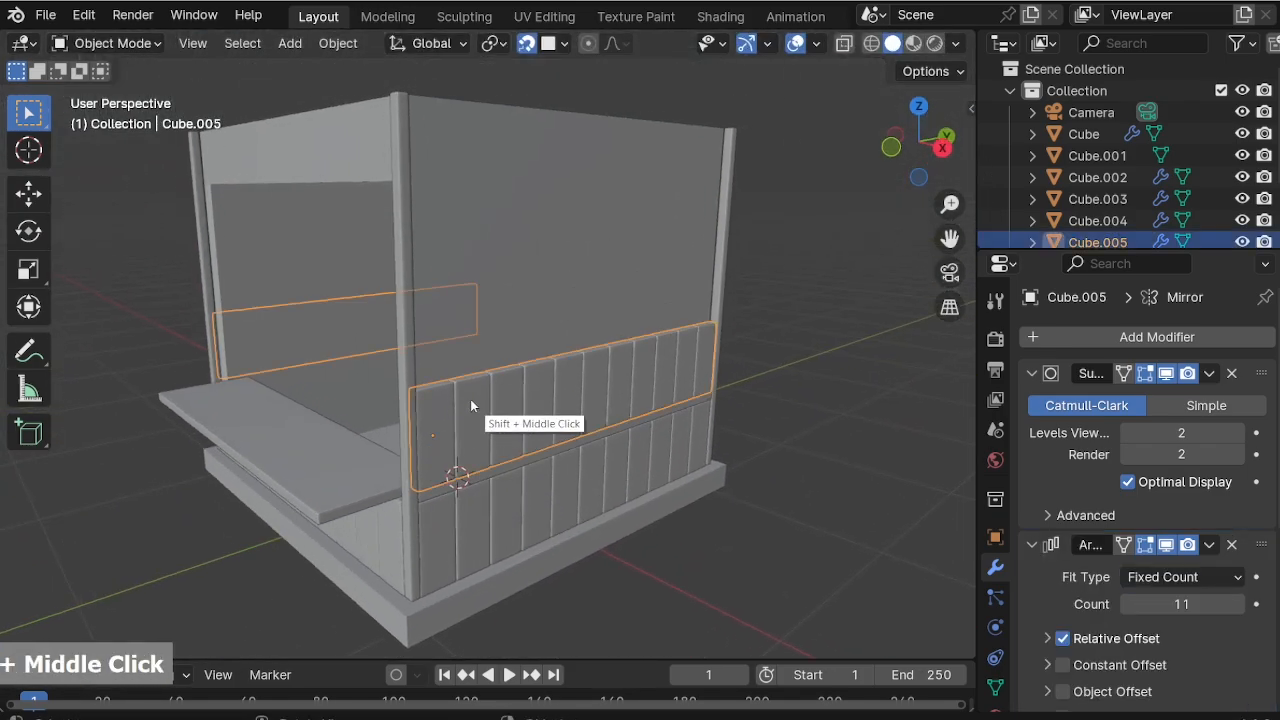
key(Tab)
mouse_move(503, 386)
shift+middle_down()
mouse_move(508, 334)
mouse_move(491, 366)
mouse_move(494, 403)
shift+middle_up()
key(g)
key(z)
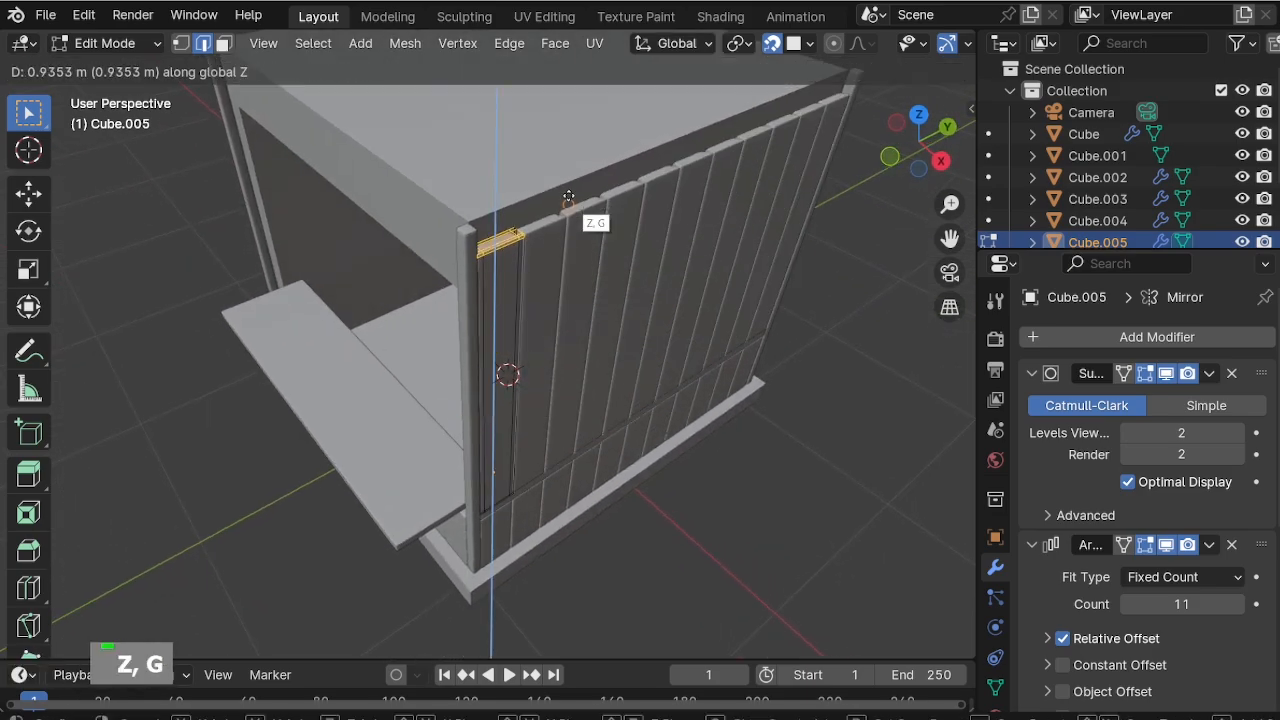
click(556, 322)
shift+middle_drag(556, 322, 534, 193)
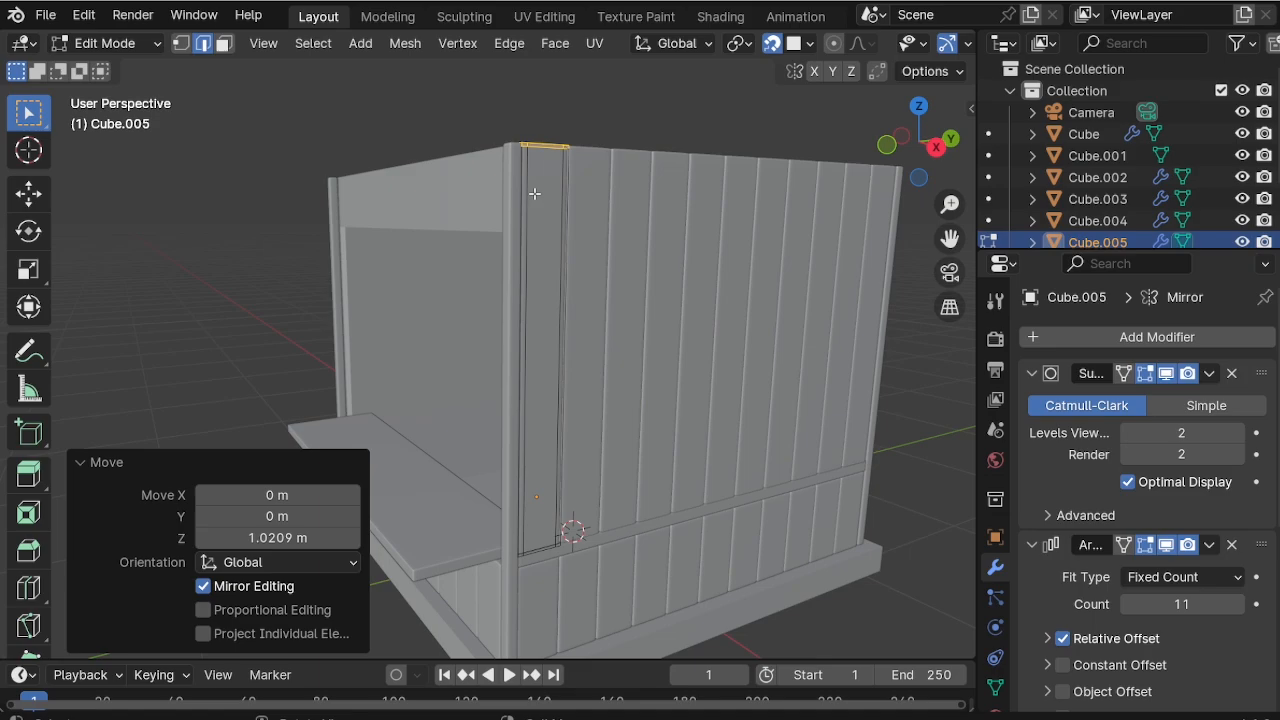
key(Tab)
Duplicate the base slab and raise the copy about 1.57 m along Z, positioning it over the walls as a roof.
middle_drag(565, 440, 621, 416)
click(655, 602)
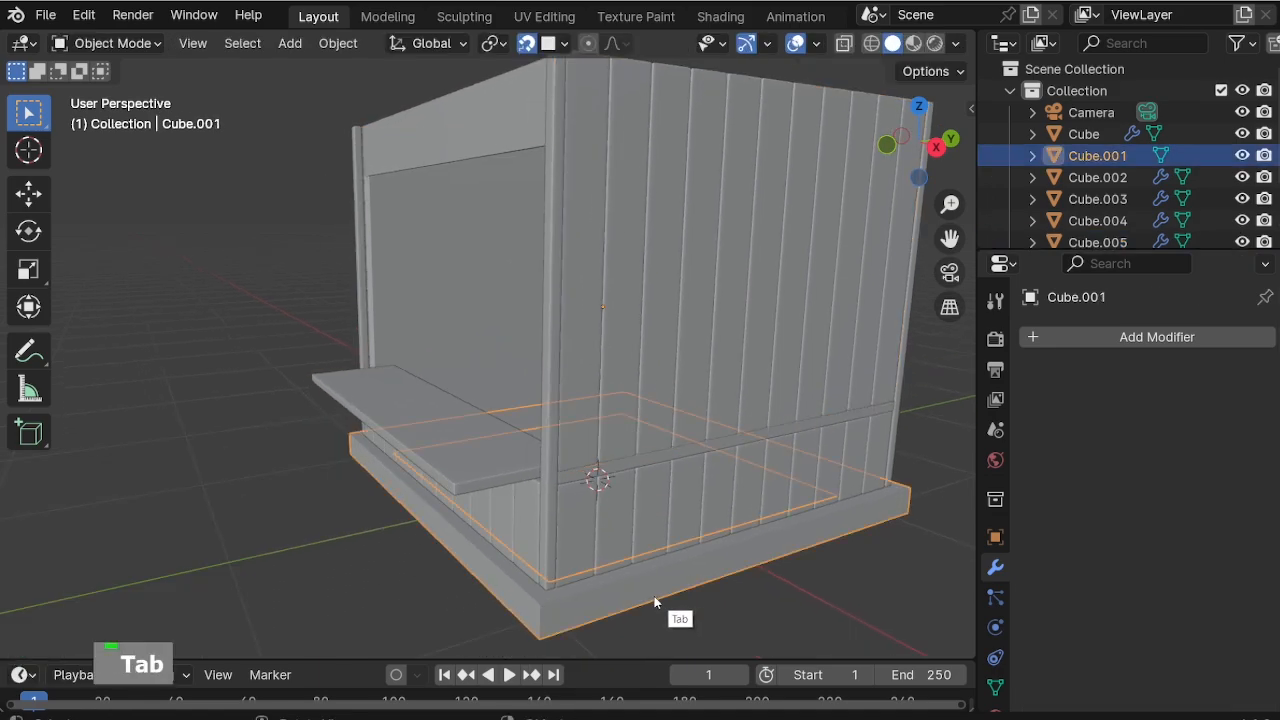
key(shift+d)
right_click(650, 566)
key(g)
key(z)
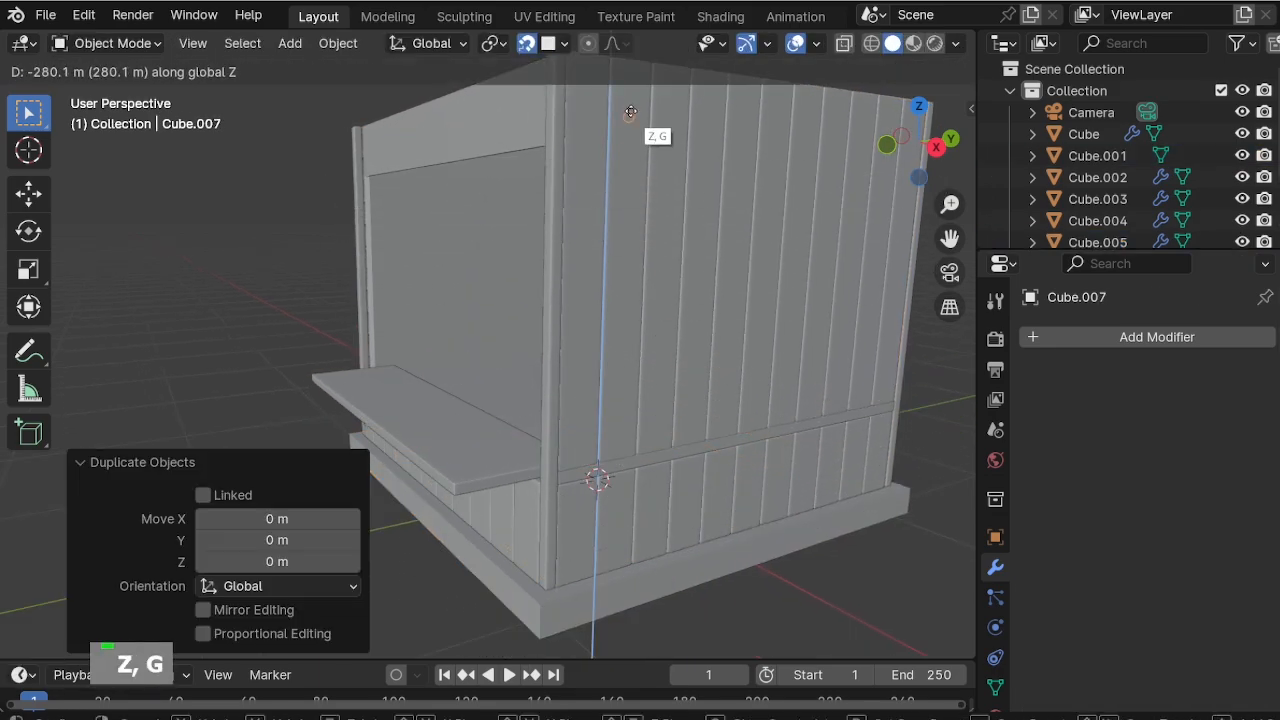
click(744, 155)
middle_drag(744, 155, 636, 413)
key(g)
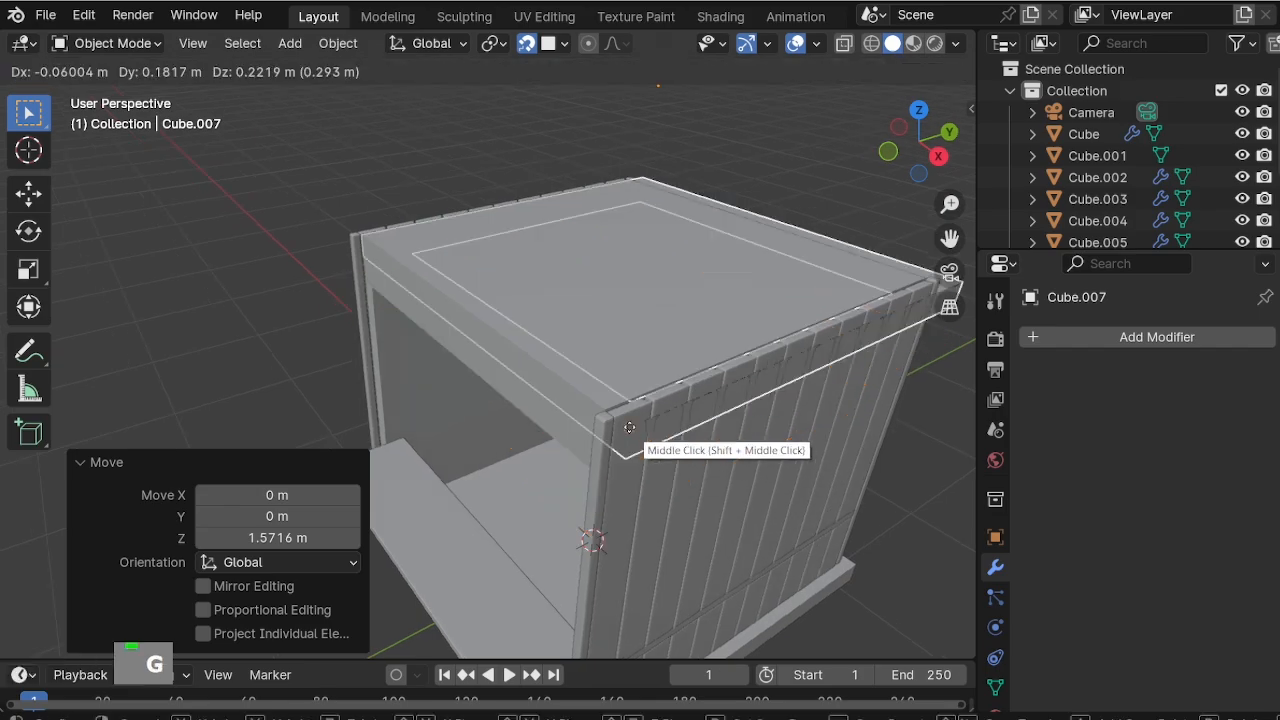
middle_drag(592, 363, 563, 229)
Lower the upper side planks' top edges along Z to the underside of the roof slab.
click(677, 320)
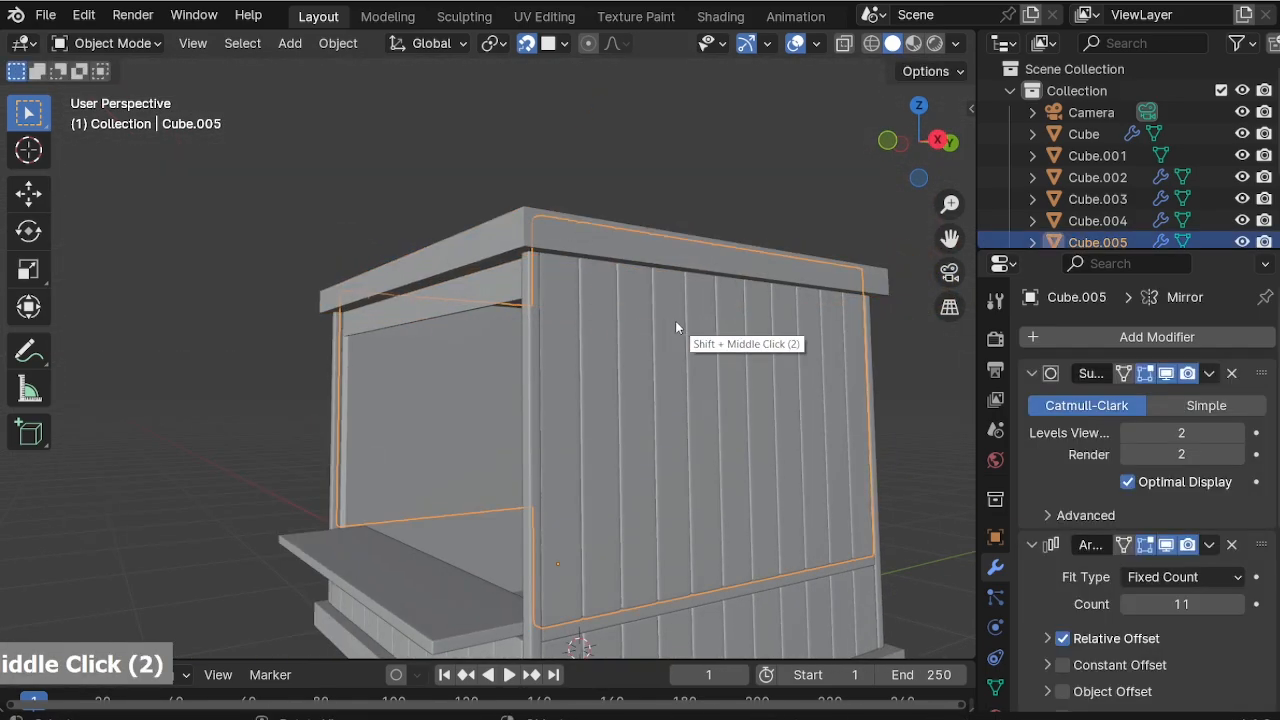
shift+middle_drag(677, 320, 532, 349)
key(Tab)
key(alt+z)
key(alt+z)
scroll(509, 277, up, 3)
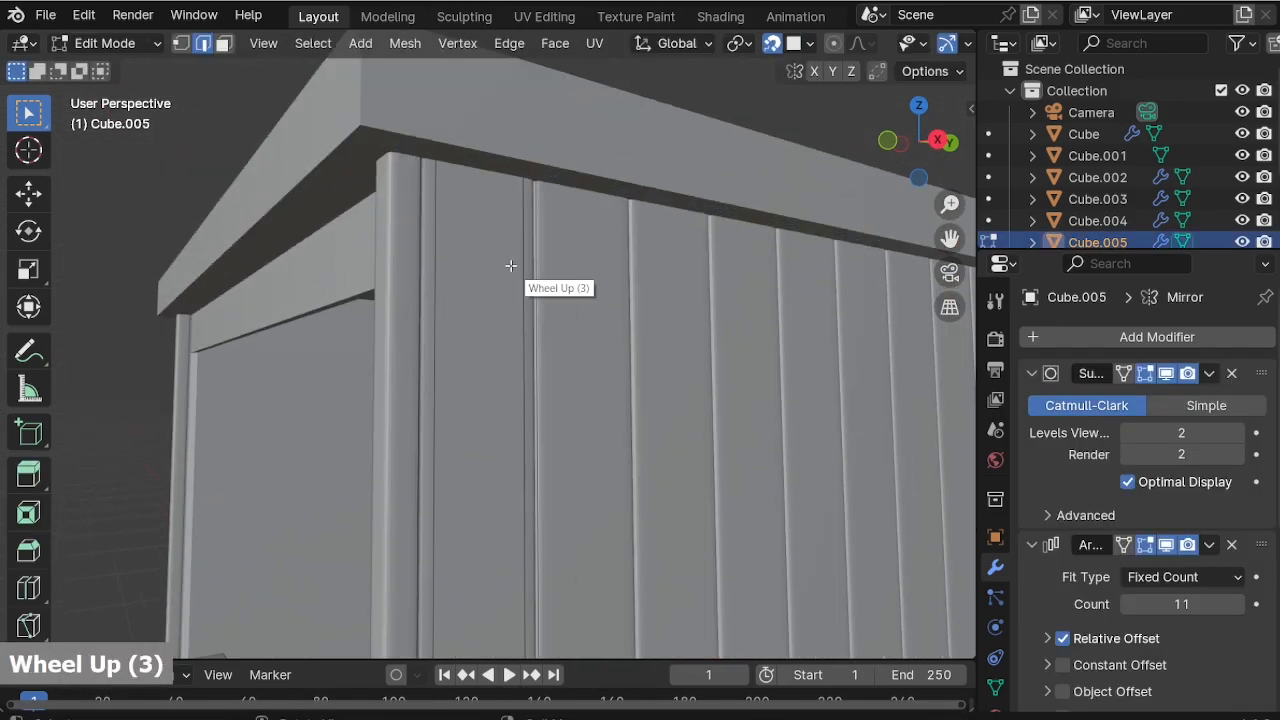
shift+middle_drag(509, 277, 540, 153)
key(g)
key(z)
click(569, 156)
key(alt+z)
scroll(567, 175, down, 2)
key(Tab)
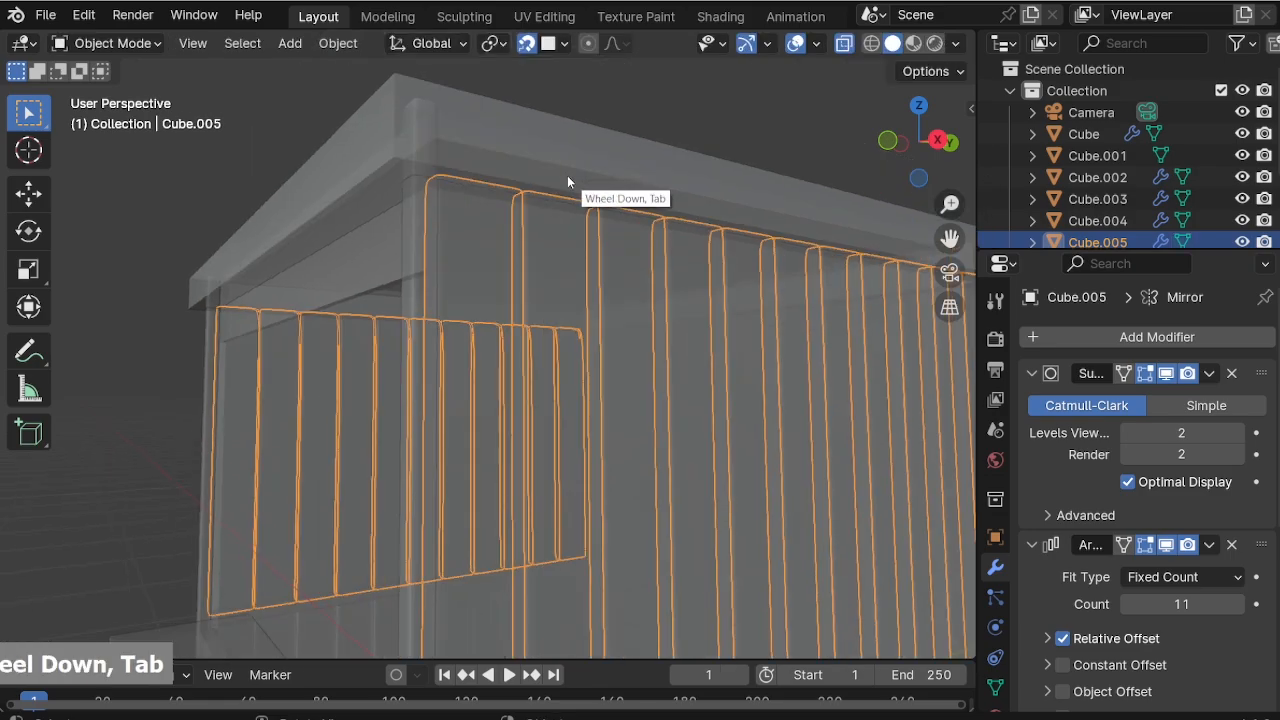
key(alt+z)
Inspect the roof, side planks and counter shelf from several angles.
scroll(631, 130, down, 3)
shift+middle_drag(608, 295, 627, 384)
middle_drag(624, 330, 640, 381)
scroll(660, 381, down, 2)
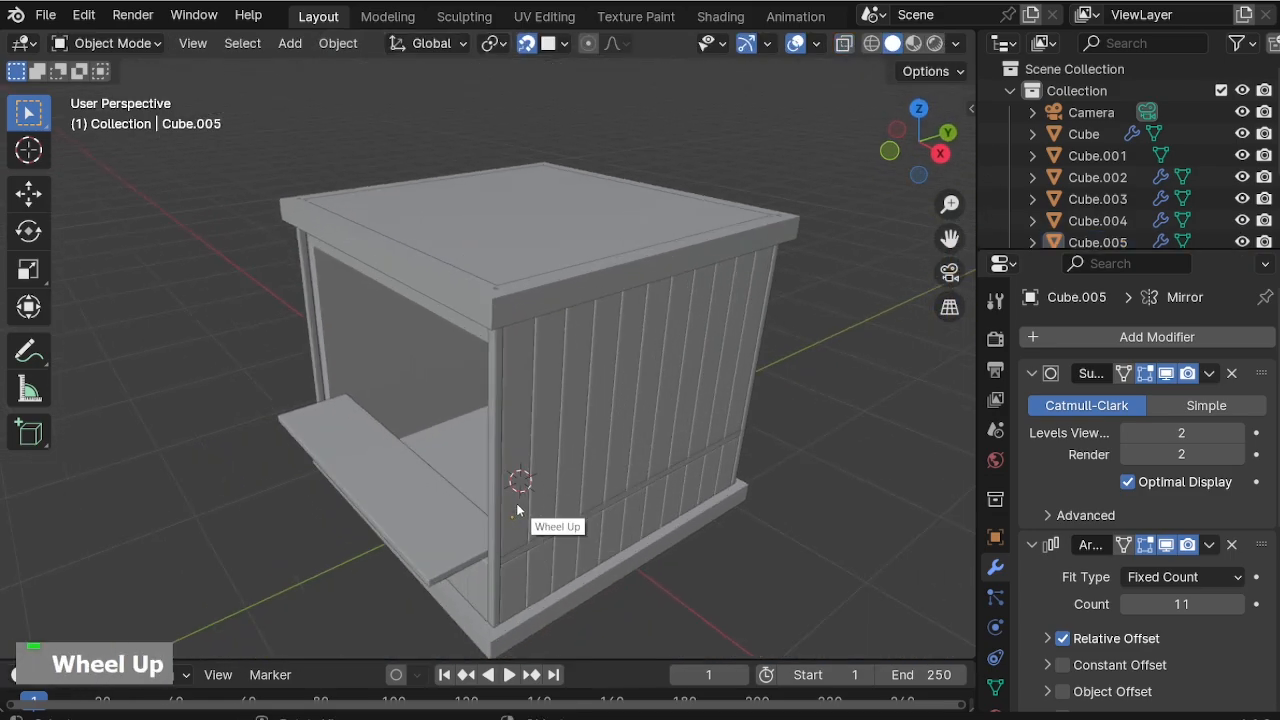
shift+middle_drag(525, 500, 565, 402)
scroll(667, 445, up, 2)
click(405, 460)
scroll(352, 499, up, 2)
scroll(354, 497, down, 1)
shift+middle_drag(362, 478, 535, 440)
Slide the upper side plank row along Y toward the rear and set its Array count to 7.
scroll(540, 476, down, 2)
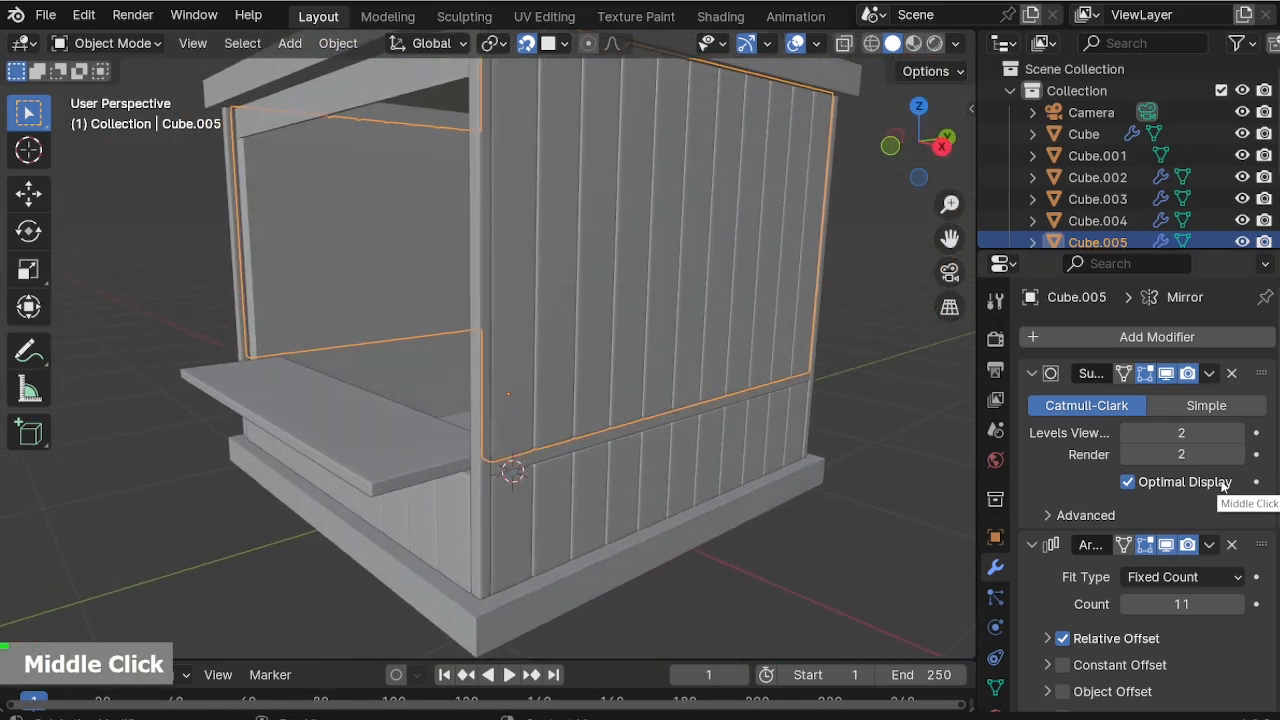
scroll(1216, 530, down, 6)
scroll(1227, 532, up, 5)
scroll(626, 446, up, 2)
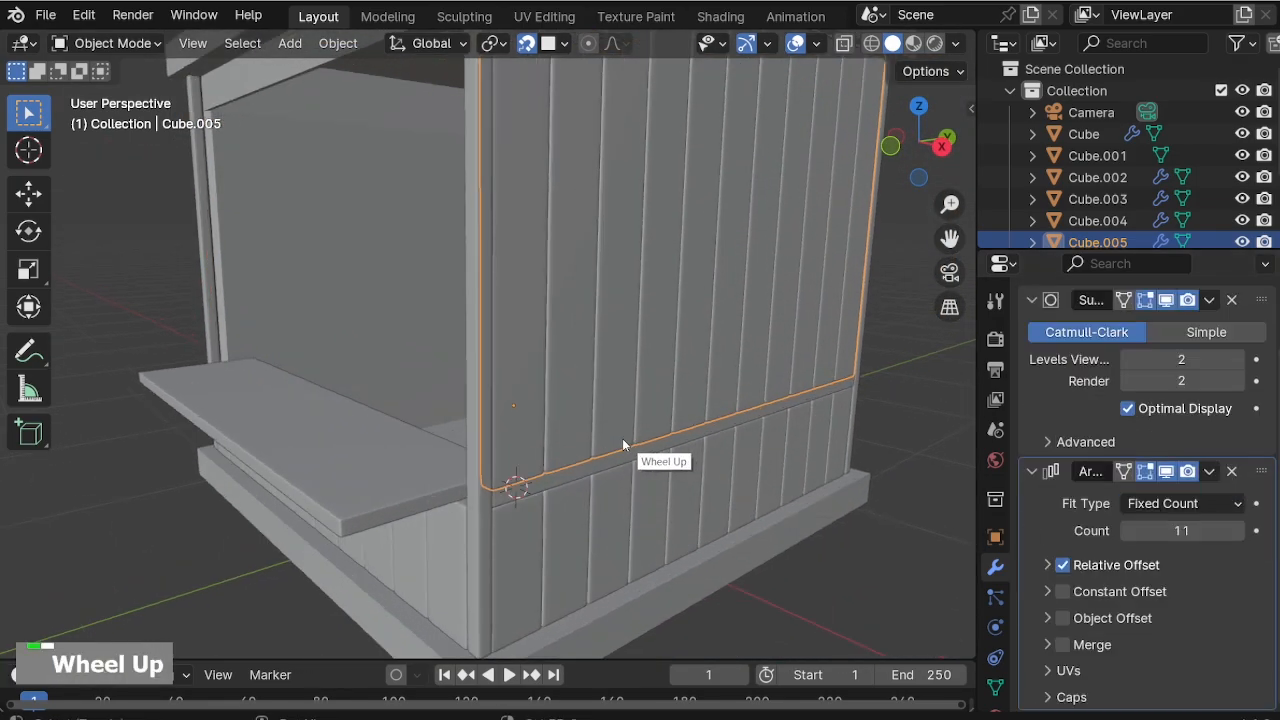
shift+middle_drag(626, 446, 502, 465)
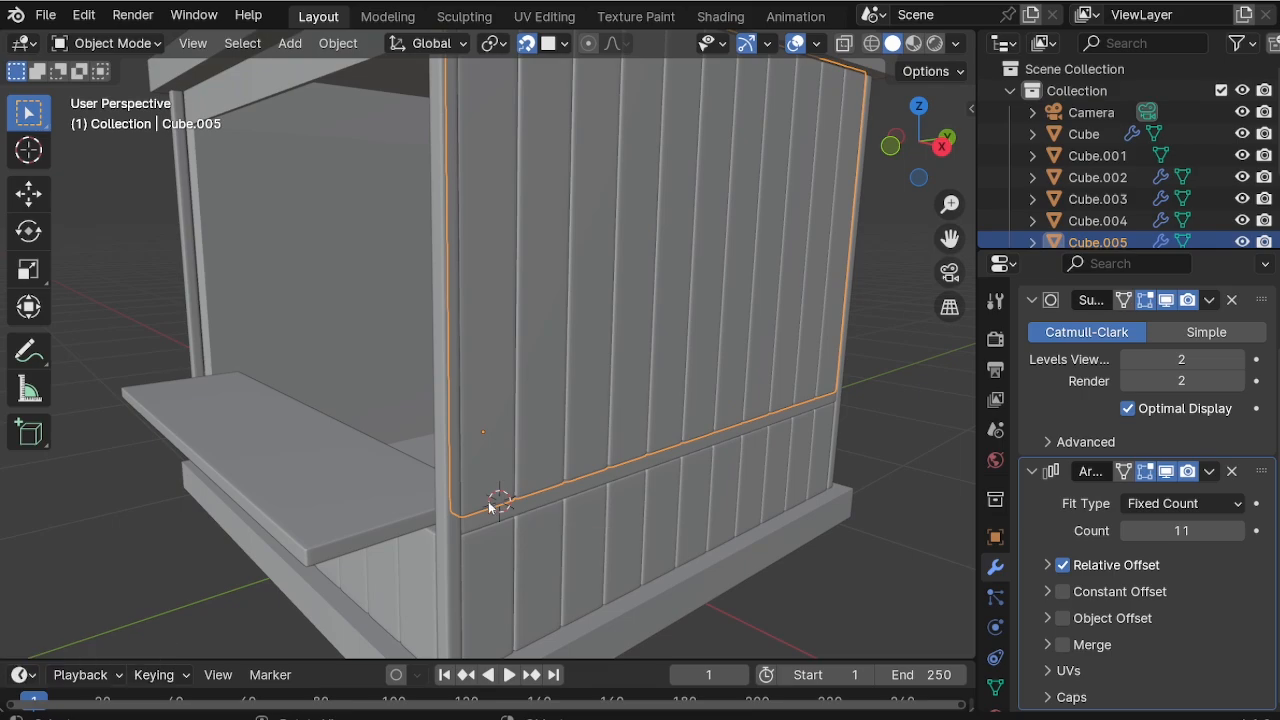
key(g)
key(y)
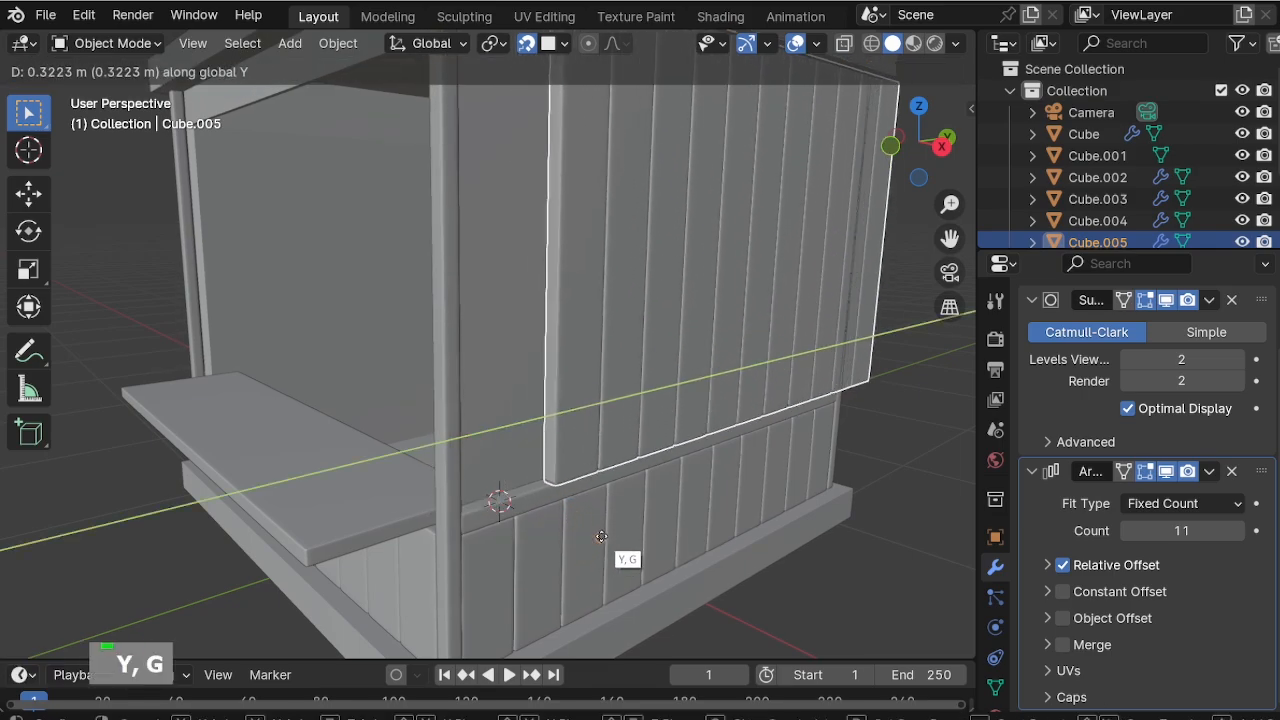
click(679, 535)
middle_drag(679, 535, 763, 398)
scroll(706, 460, down, 2)
shift+middle_drag(706, 460, 624, 479)
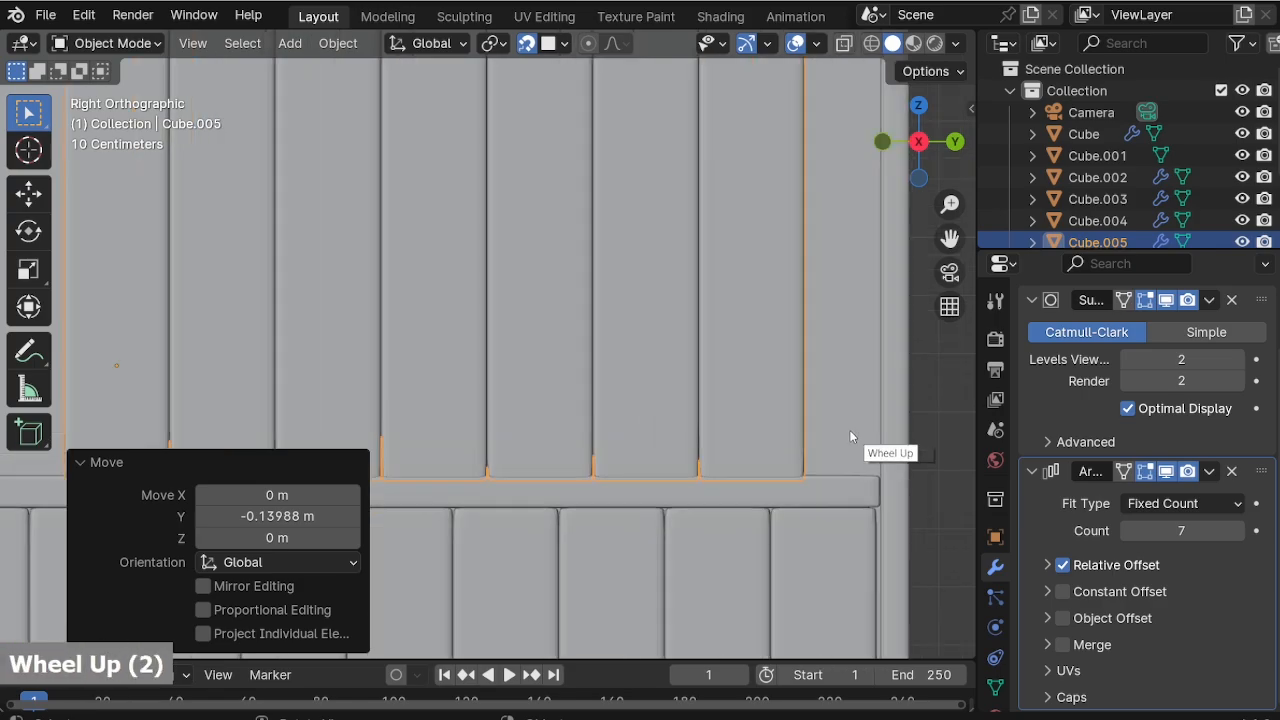
Move the seven upper planks about 0.12 m along Y to line up with the strip's rear end, and deselect them.
key(g)
key(y)
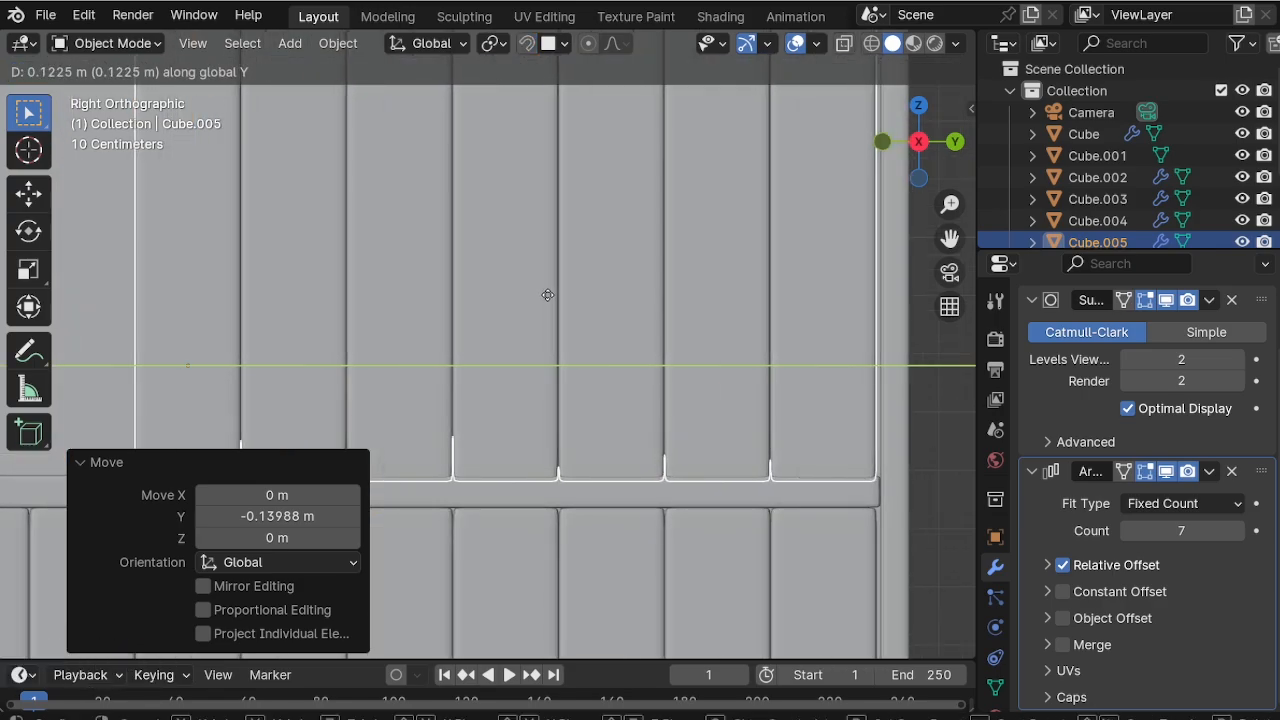
click(548, 295)
click(944, 485)
scroll(958, 472, down, 2)
shift+middle_drag(412, 421, 618, 471)
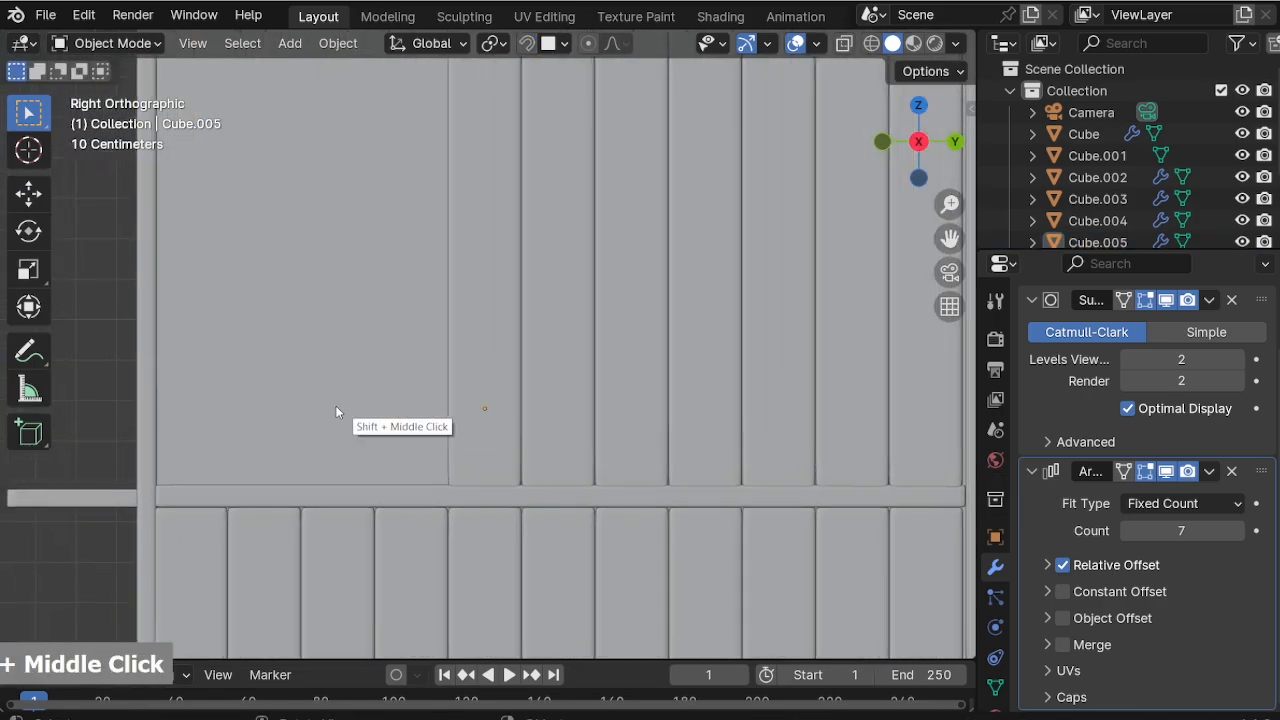
Add a vertical loop cut to the main body's side wall and move it about 0.28 m along negative Y to the upper planks' front edge.
middle_drag(336, 411, 272, 430)
scroll(547, 461, down, 2)
click(438, 485)
key(Tab)
key(slash)
right_click(558, 132)
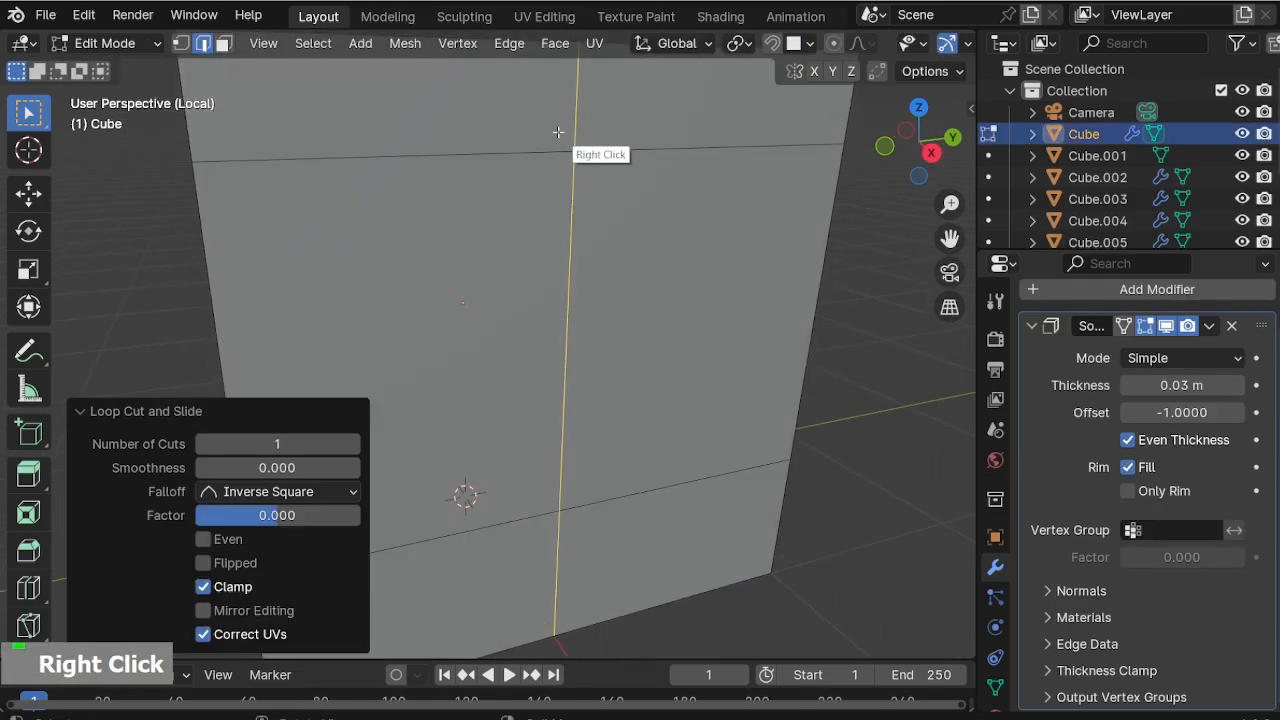
key(slash)
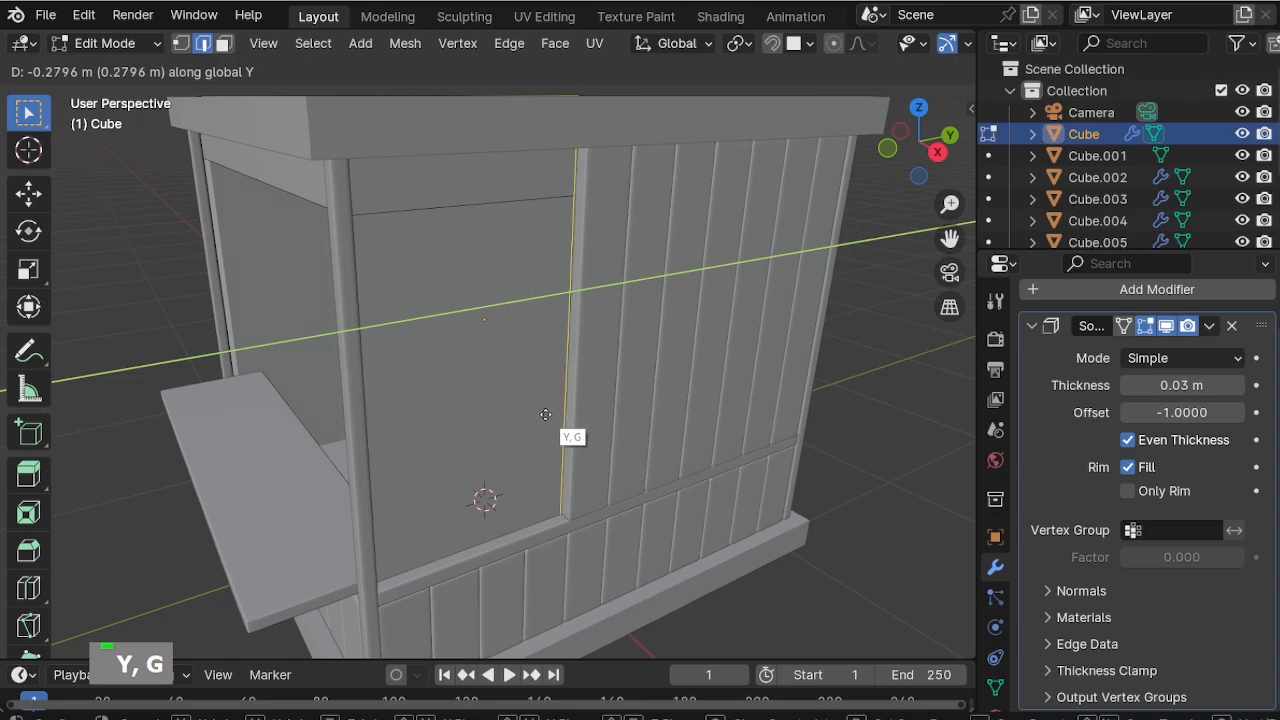
click(546, 414)
Delete the side wall face between the front post and the upper planks to open the side.
double_click(534, 449)
key(3)
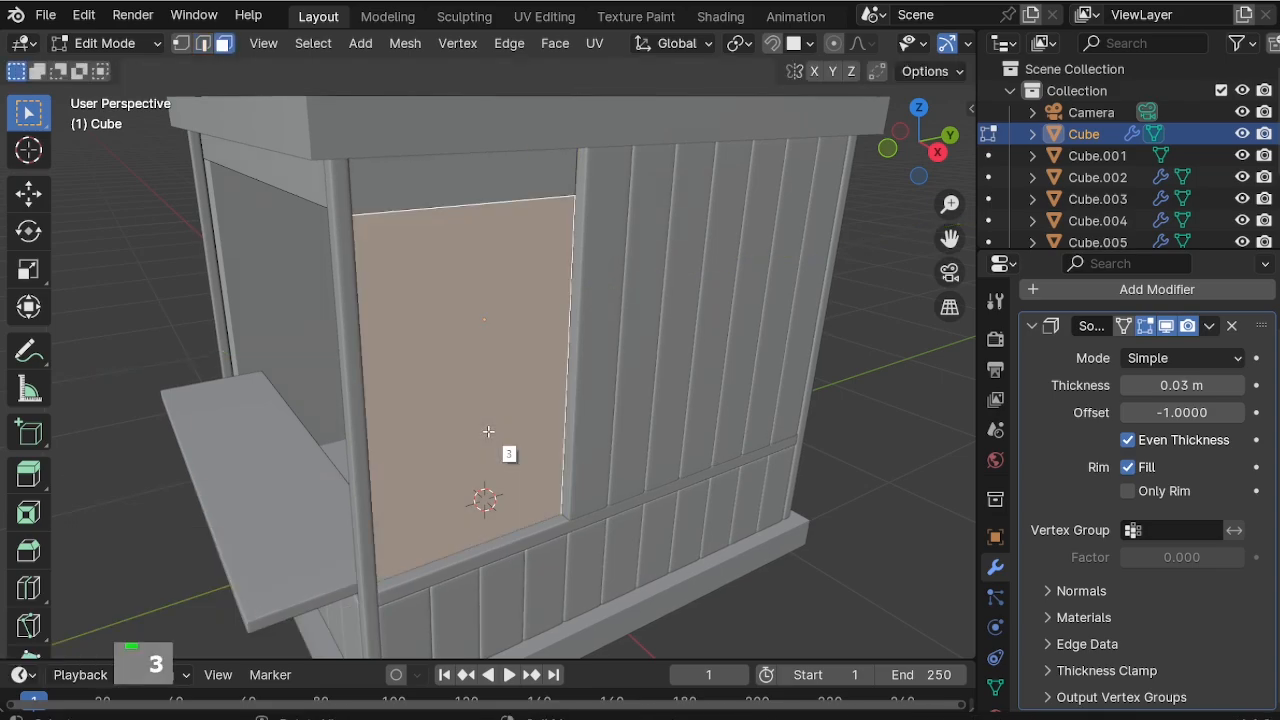
key(x)
click(461, 436)
key(slash)
key(slash)
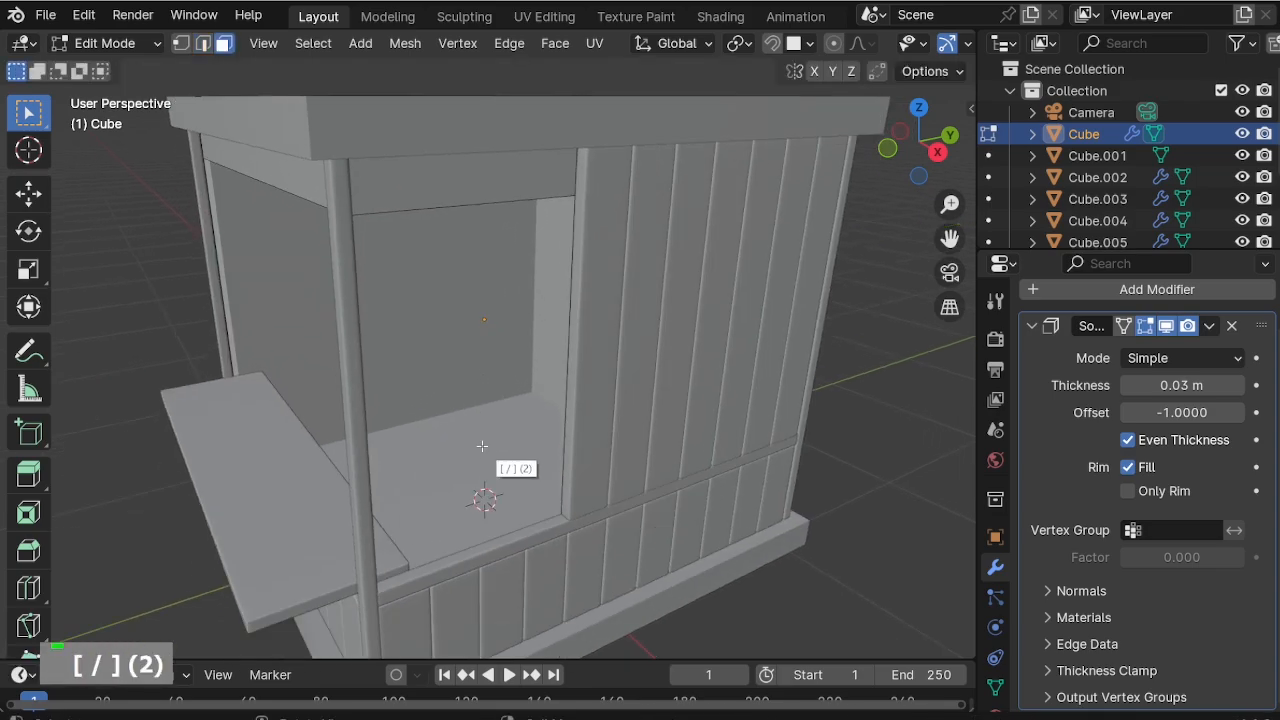
shift+middle_drag(480, 466, 469, 100)
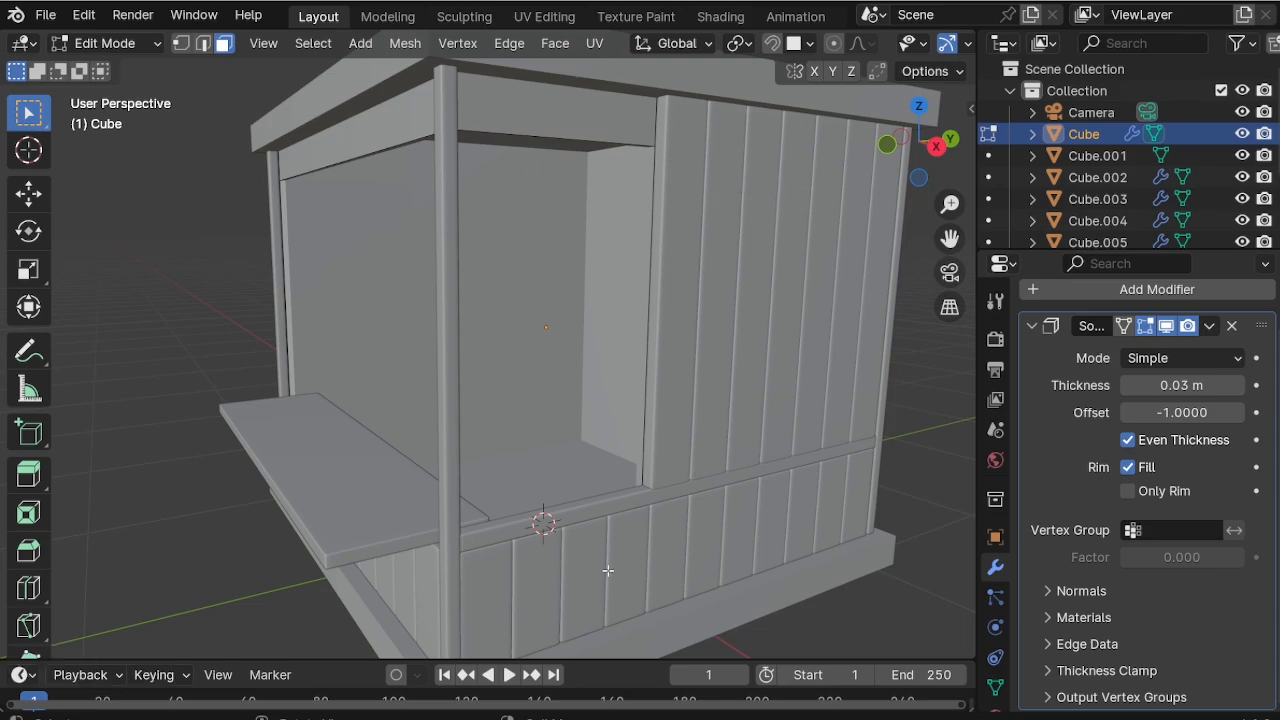
Duplicate the lower side plank row and move the copy about 1.32 m up along Z to beneath the roof.
key(Tab)
click(541, 576)
key(shift+d)
right_click(541, 576)
key(g)
key(z)
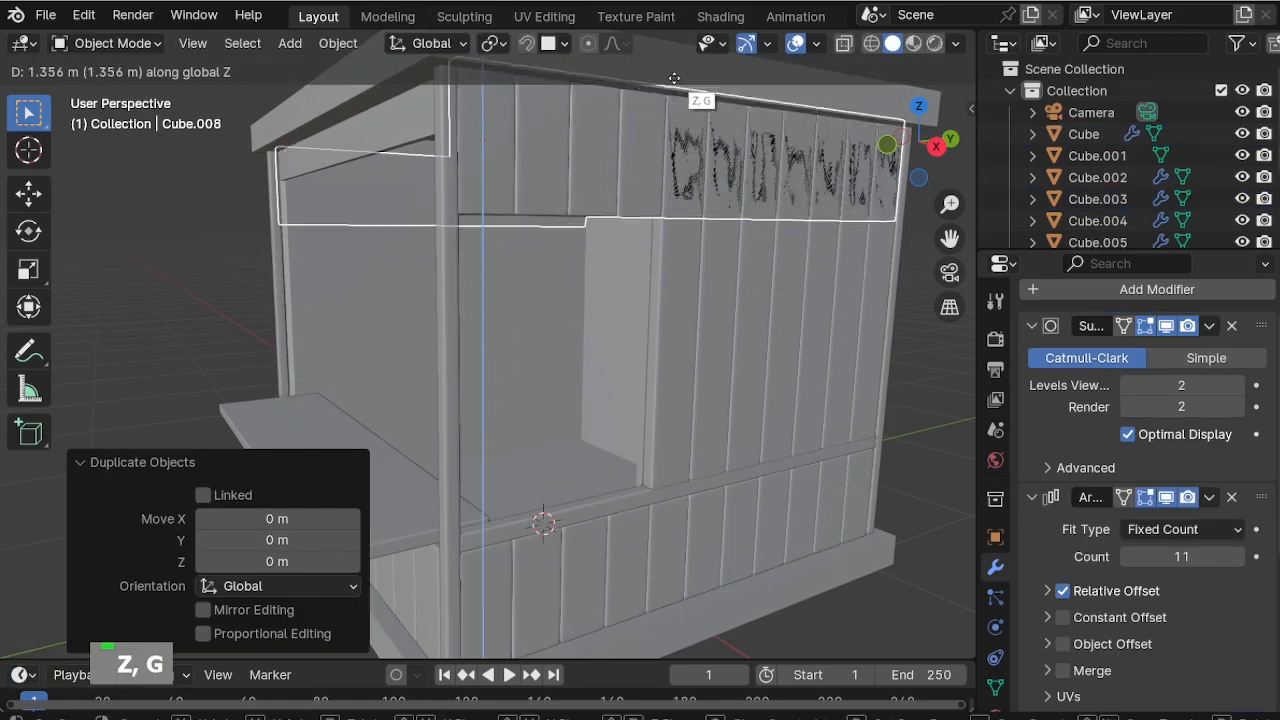
click(676, 85)
Enable snapping, raise the copied side planks about 0.008 m along Z and set their Array count to 4.
middle_drag(640, 120, 540, 150)
shift+middle_drag(540, 150, 510, 130)
scroll(518, 174, up, 5)
shift+middle_drag(510, 130, 531, 204)
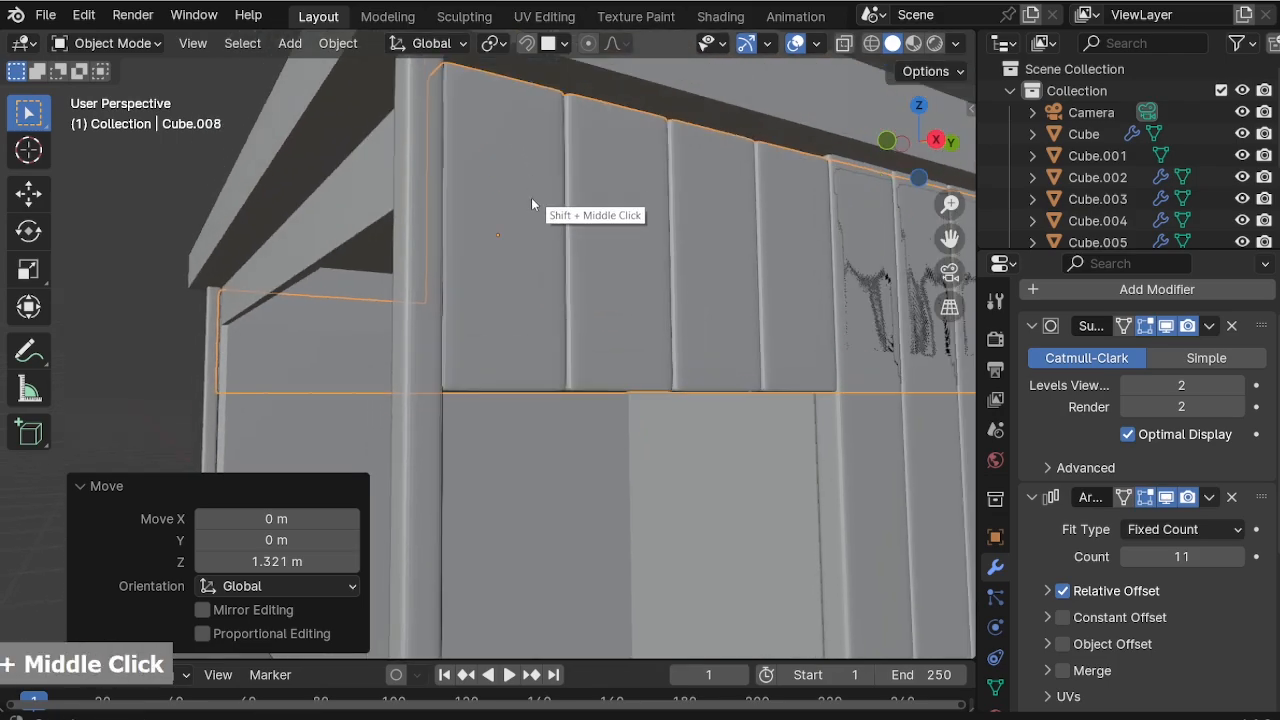
scroll(531, 197, down, 2)
click(526, 43)
key(g)
key(z)
click(443, 249)
shift+scroll(703, 296, down, 3)
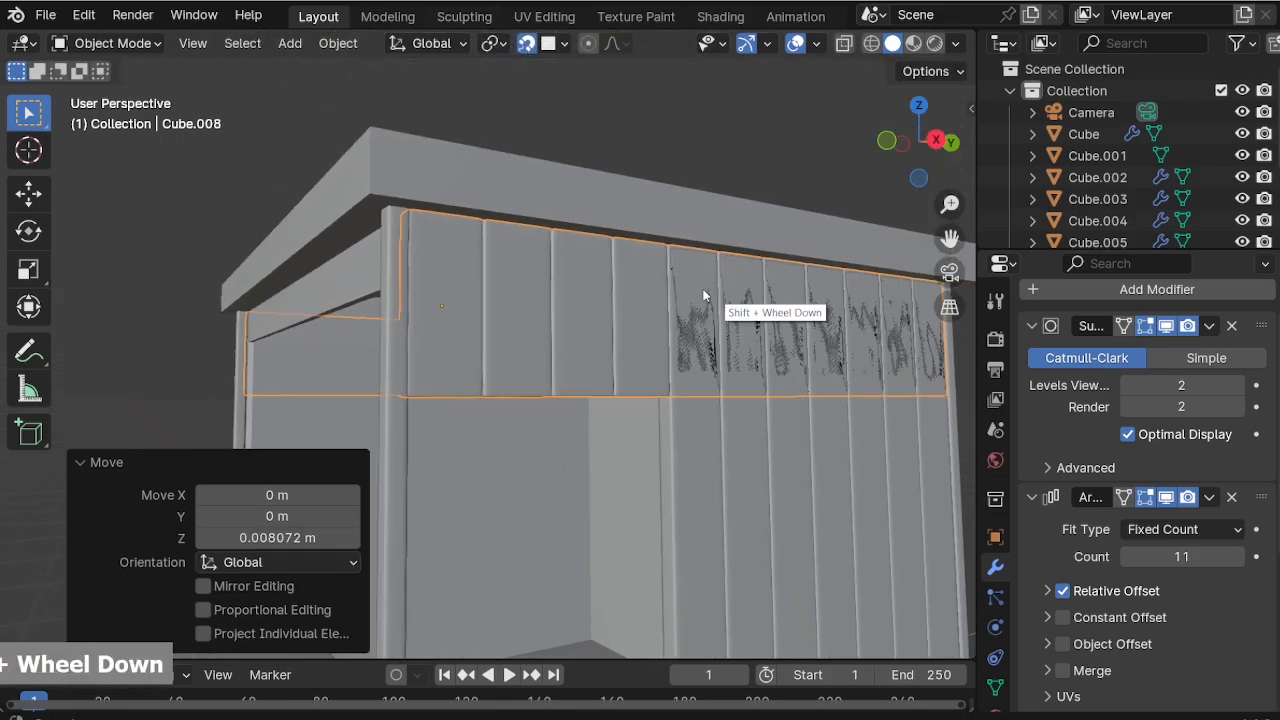
shift+scroll(703, 296, down, 2)
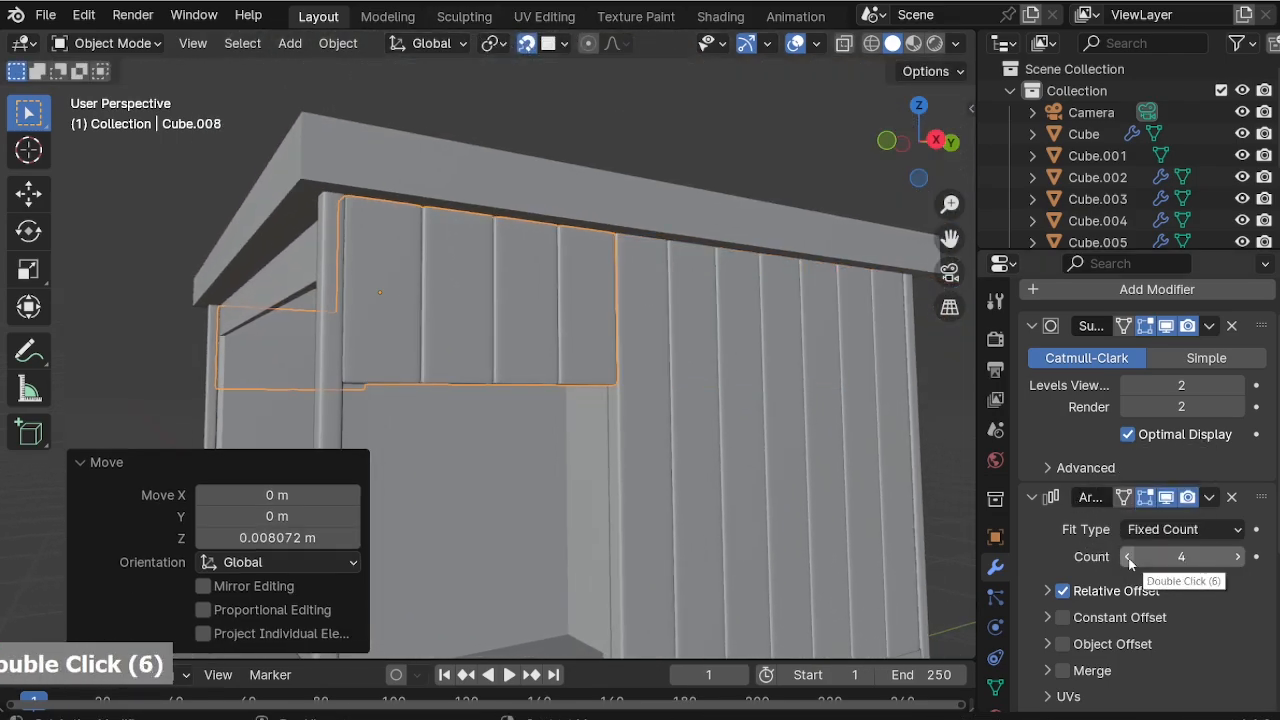
Shorten the four planks above the side opening by moving their bottom faces about 0.24 m up along Z.
shift+middle_drag(470, 330, 440, 347)
key(Tab)
key(alt+z)
key(g)
key(z)
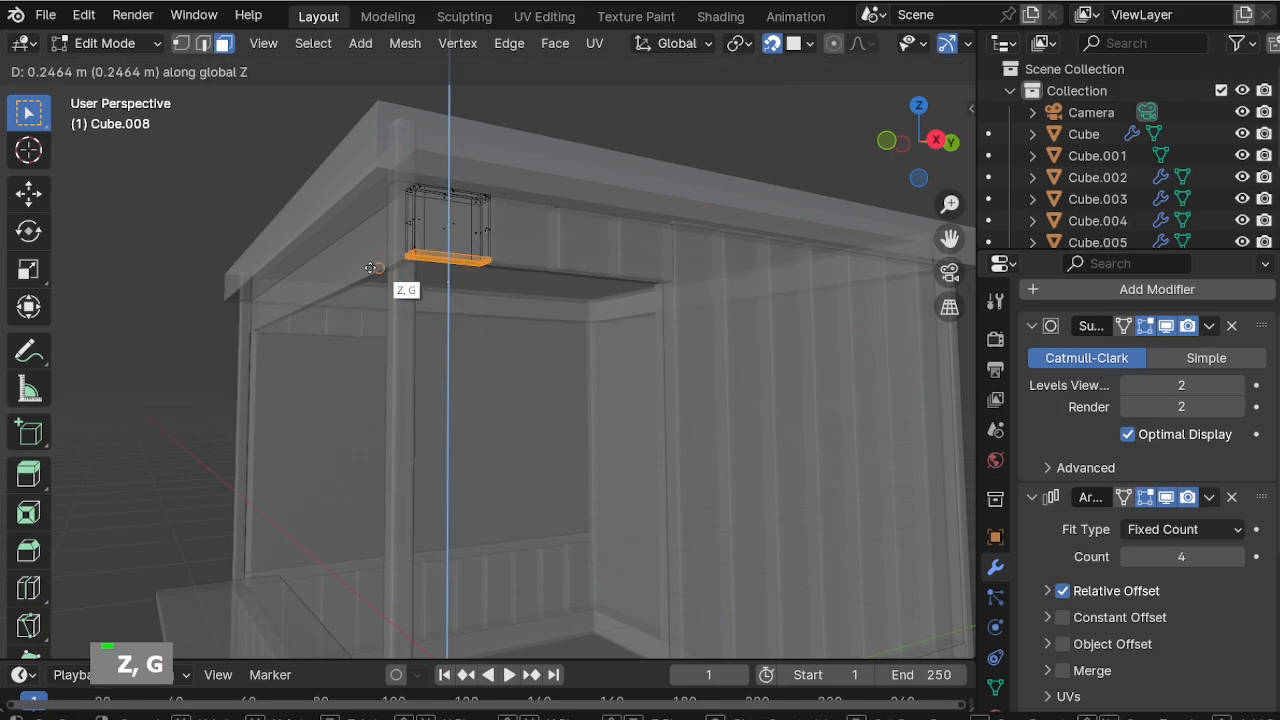
click(374, 271)
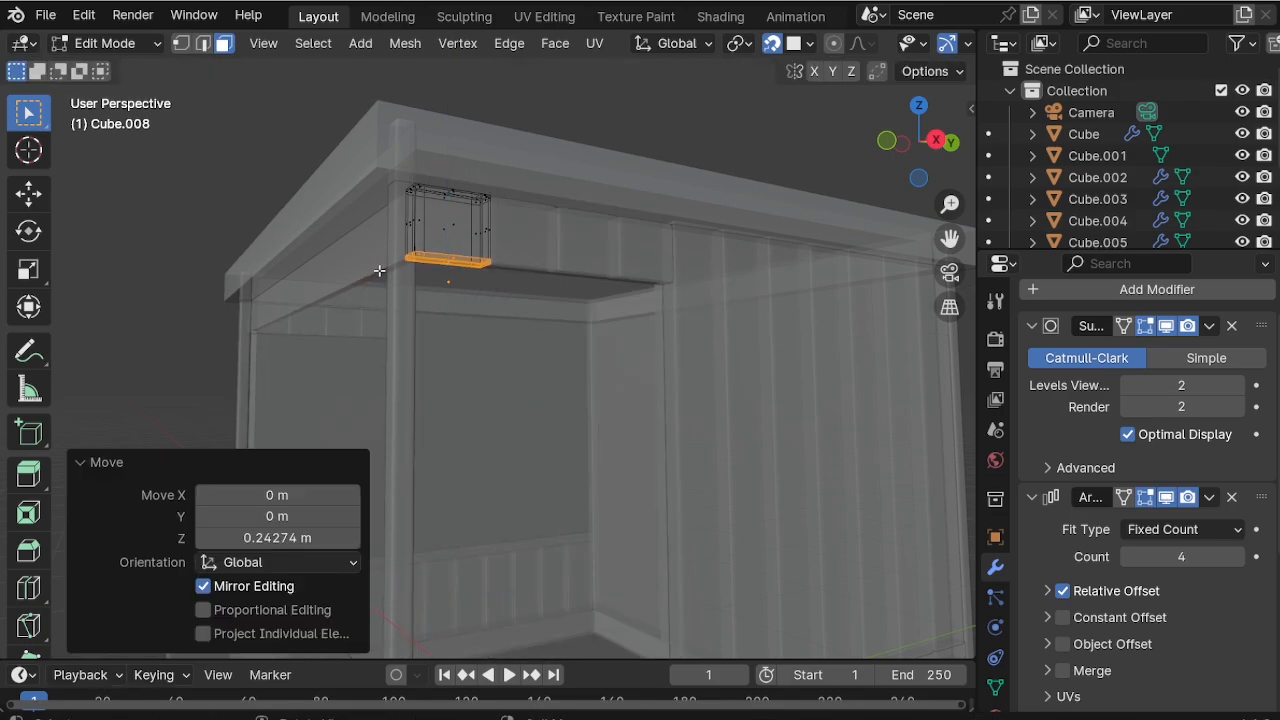
key(Tab)
key(alt+z)
Duplicate the lower front plank row and move the copy about 1.33 m up along Z to beneath the roof.
middle_drag(450, 244, 406, 545)
key(shift+d)
right_click(457, 495)
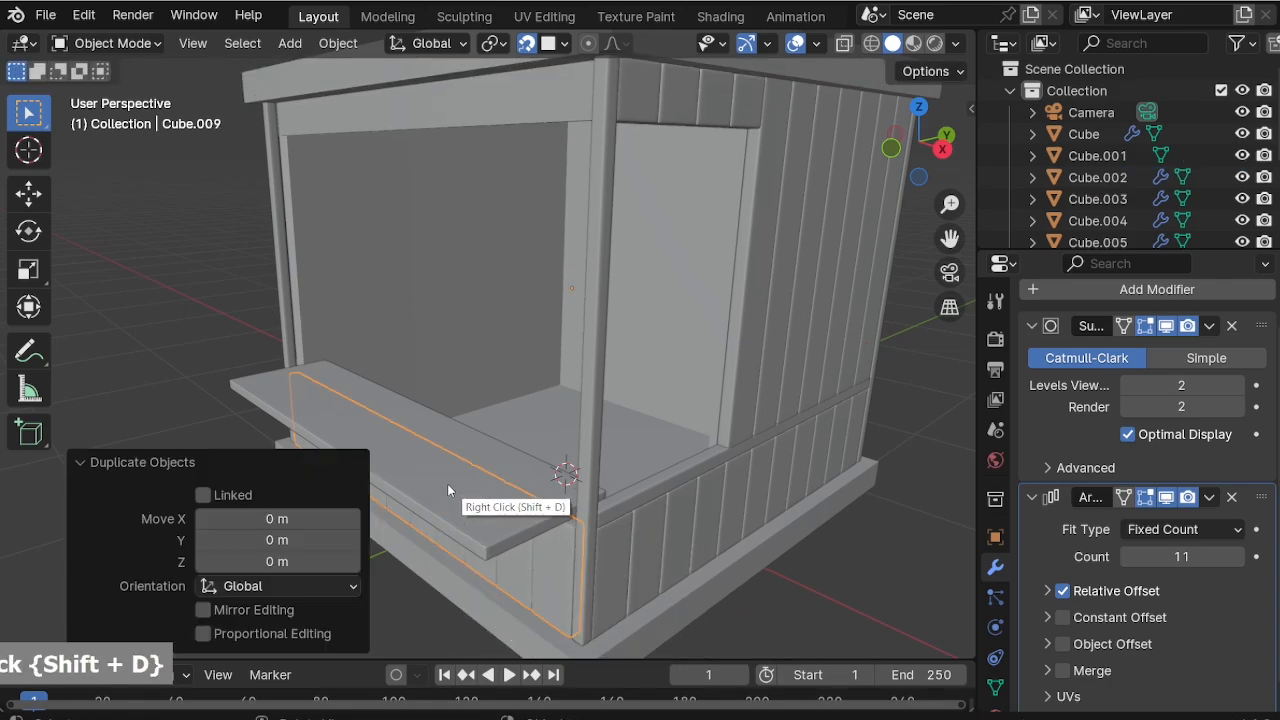
key(g)
key(z)
click(268, 120)
Shorten the upper front planks by moving their bottom faces about 0.23 m up along Z, in line with the side planks.
shift+middle_drag(515, 365, 575, 530)
middle_drag(565, 248, 528, 213)
scroll(528, 212, up, 2)
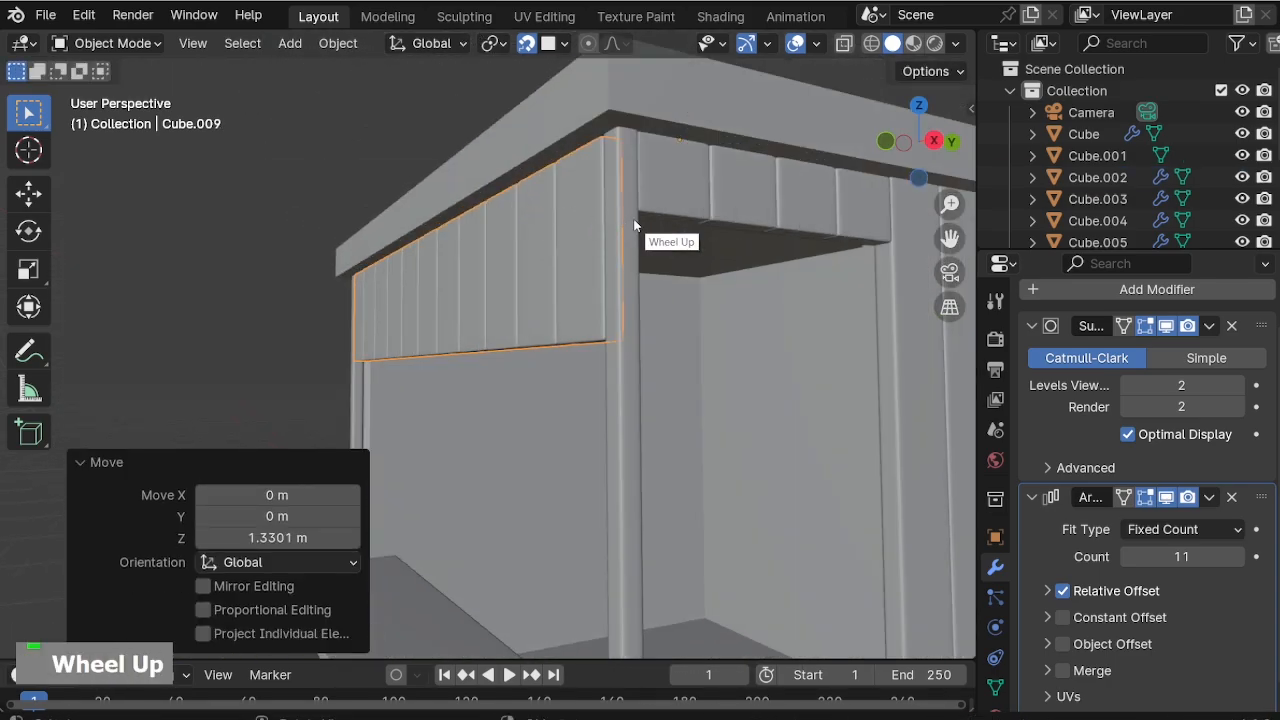
key(Tab)
key(alt+z)
scroll(363, 317, up, 2)
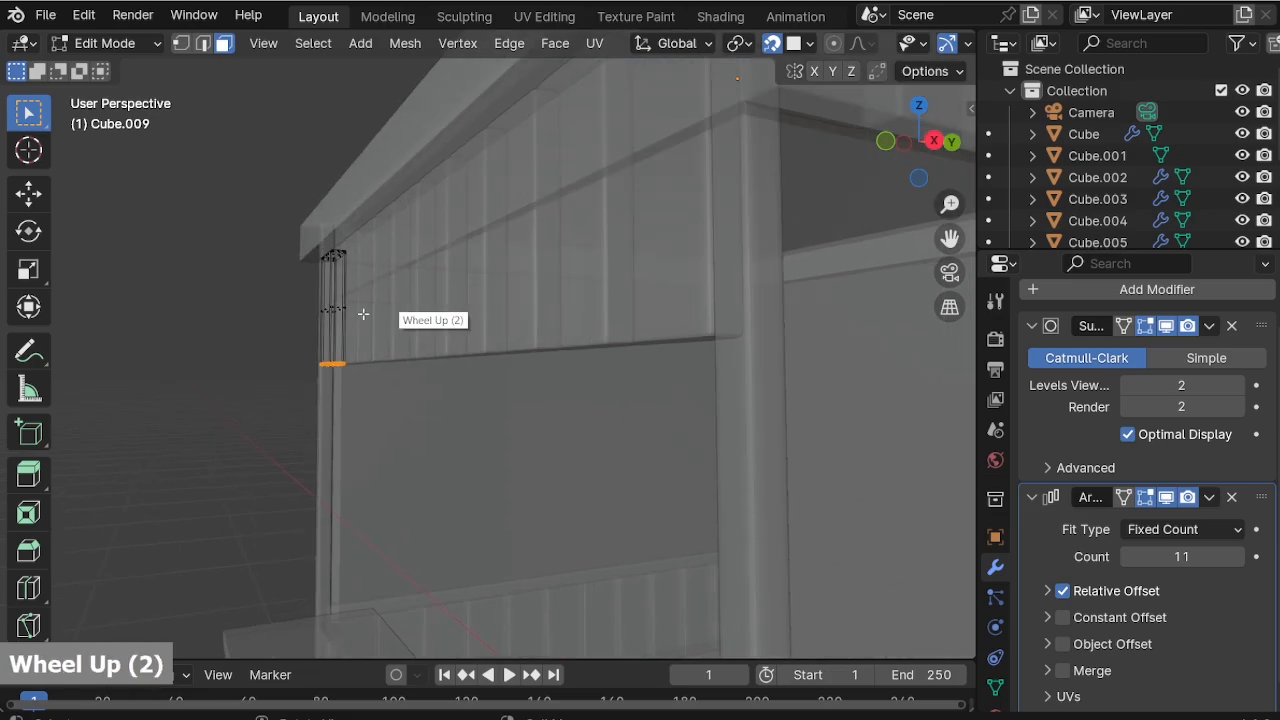
middle_drag(363, 317, 618, 214)
key(alt+z)
key(g)
key(z)
click(566, 362)
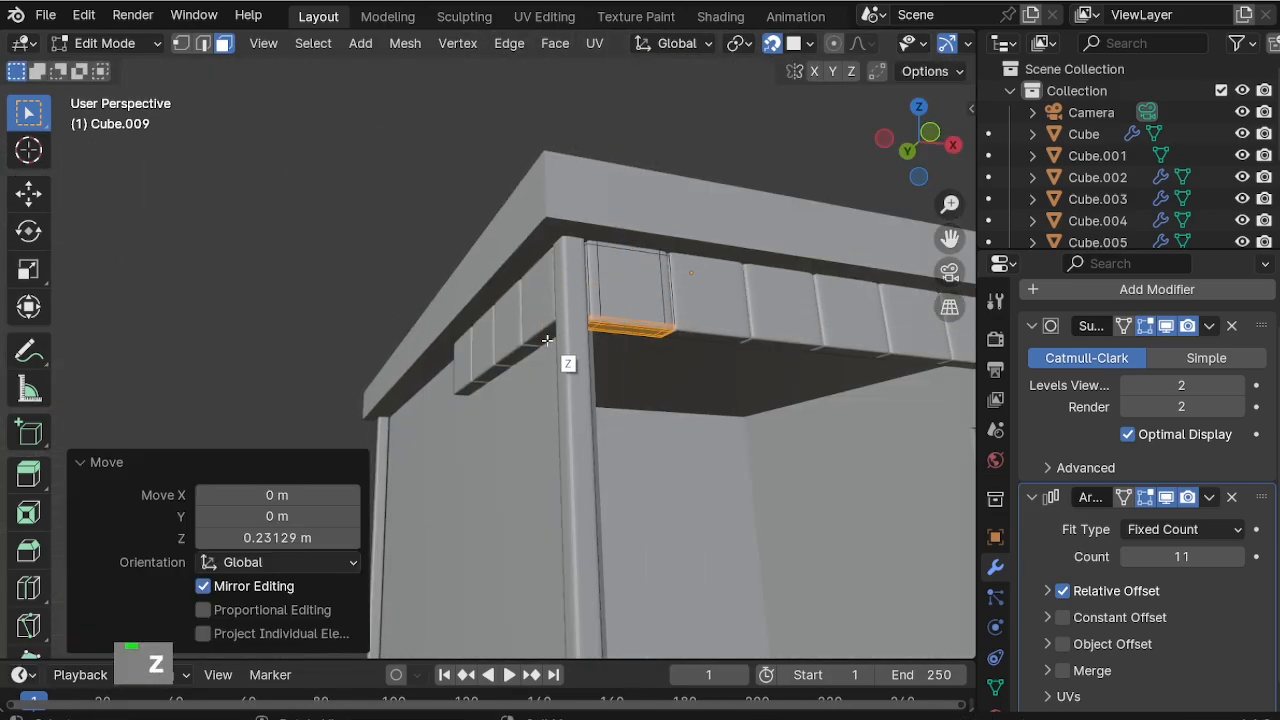
key(Tab)
key(alt+z)
Isolate the stall's main body in local view.
scroll(594, 220, down, 2)
alt+middle_click(523, 334)
alt+middle_click(357, 360)
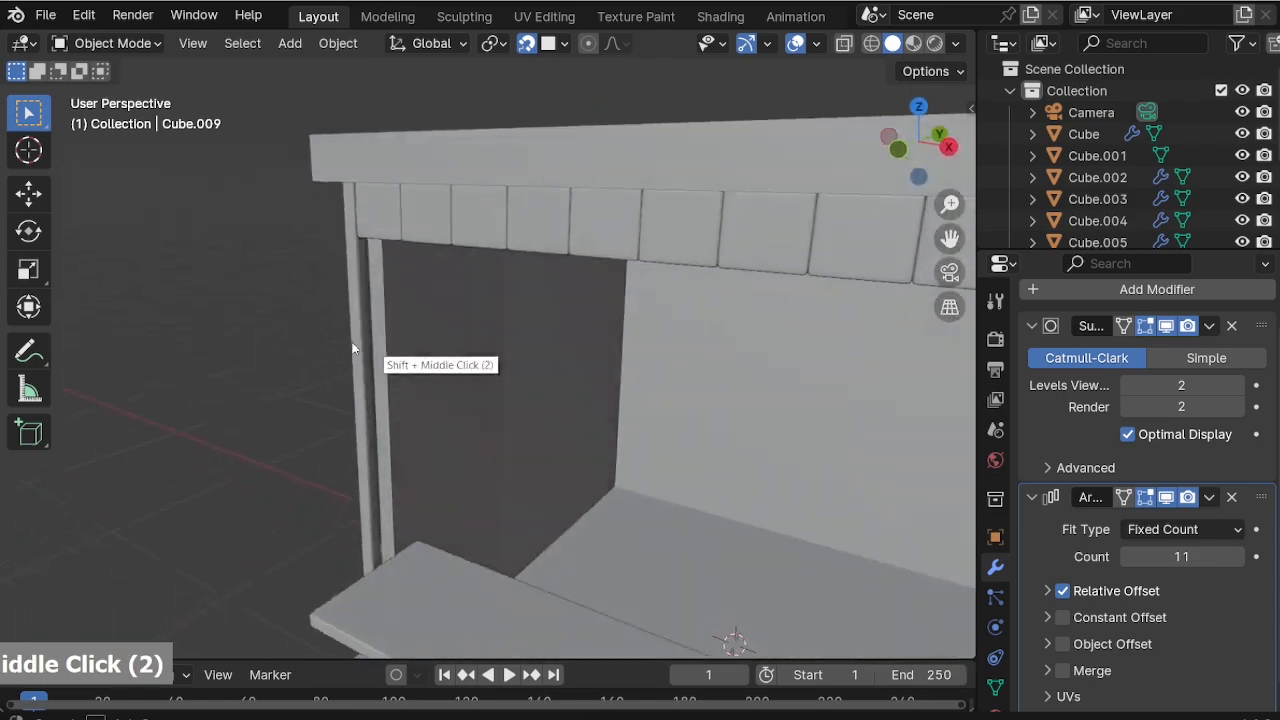
scroll(572, 497, down, 3)
scroll(572, 491, down, 2)
shift+middle_drag(568, 488, 420, 415)
scroll(523, 437, up, 1)
shift+middle_drag(693, 562, 655, 544)
click(655, 544)
key(slash)
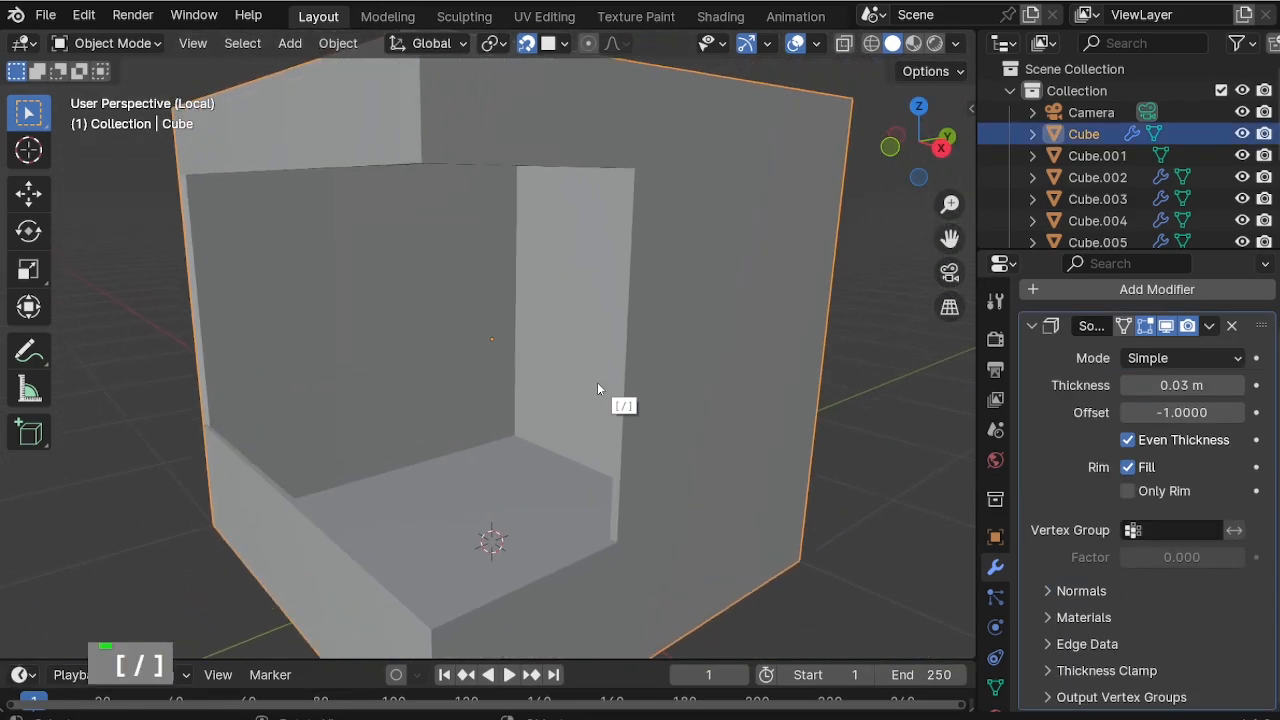
Fill the main body's side opening with a face and separate that face into its own object.
key(Tab)
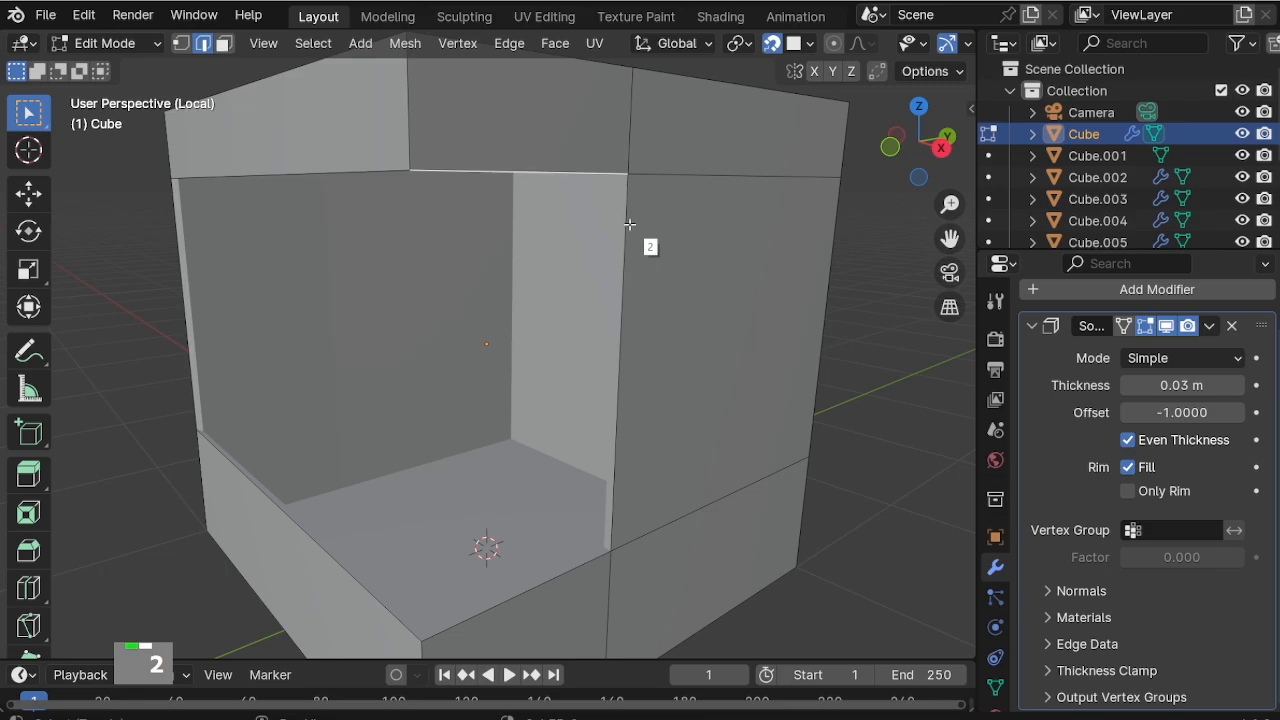
key(f)
key(p)
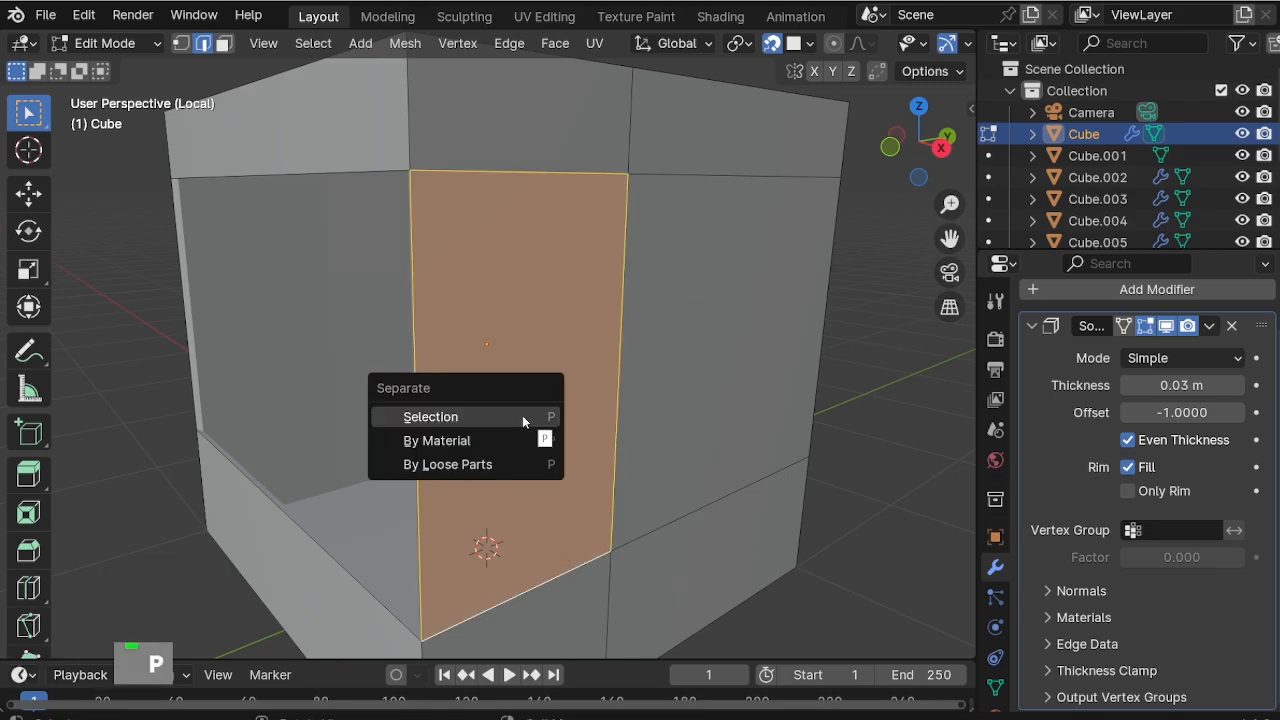
click(522, 415)
Inset the separated side face by about 0.046 m and delete the inner face to leave an open frame.
key(Tab)
click(590, 328)
key(Tab)
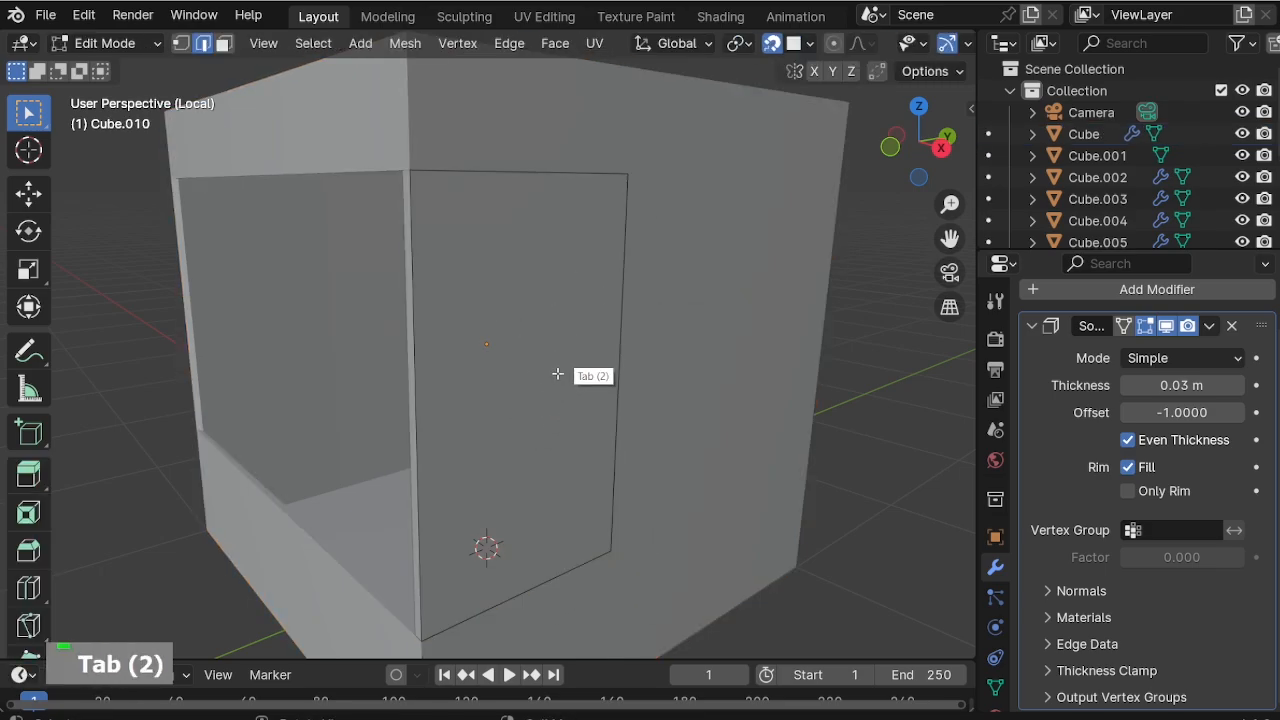
shift+middle_drag(505, 471, 521, 443)
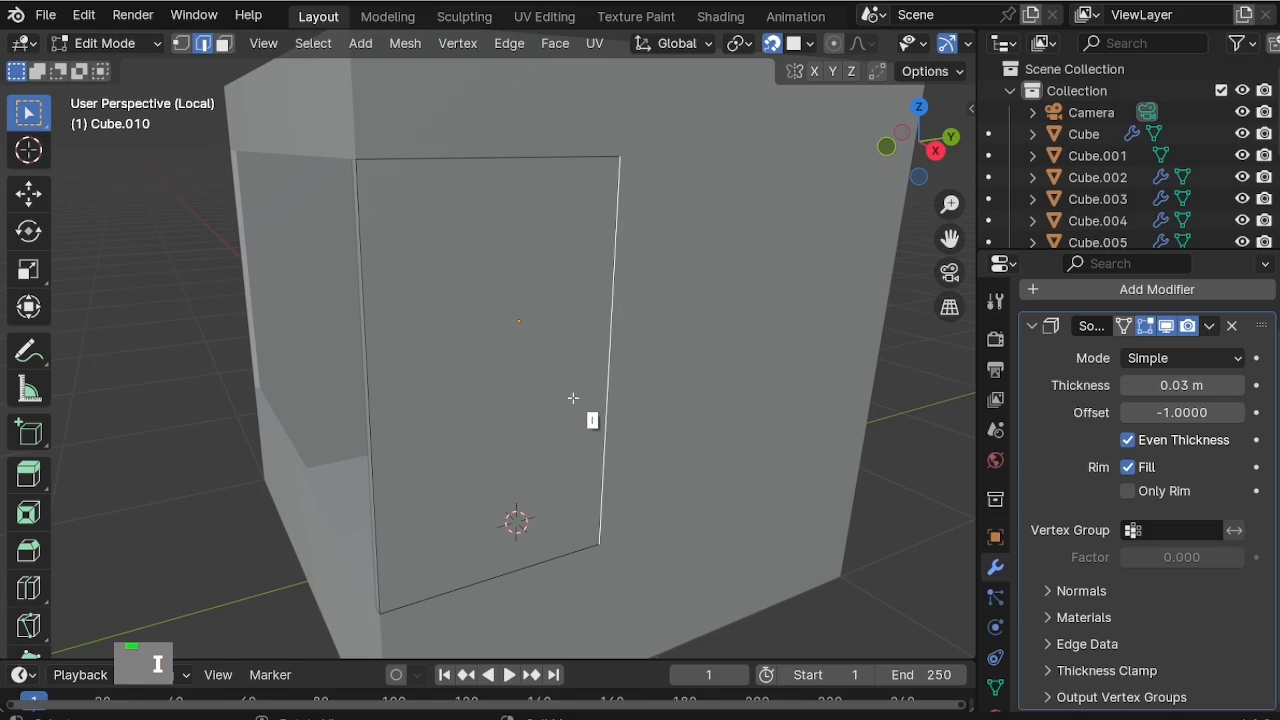
key(3)
key(i)
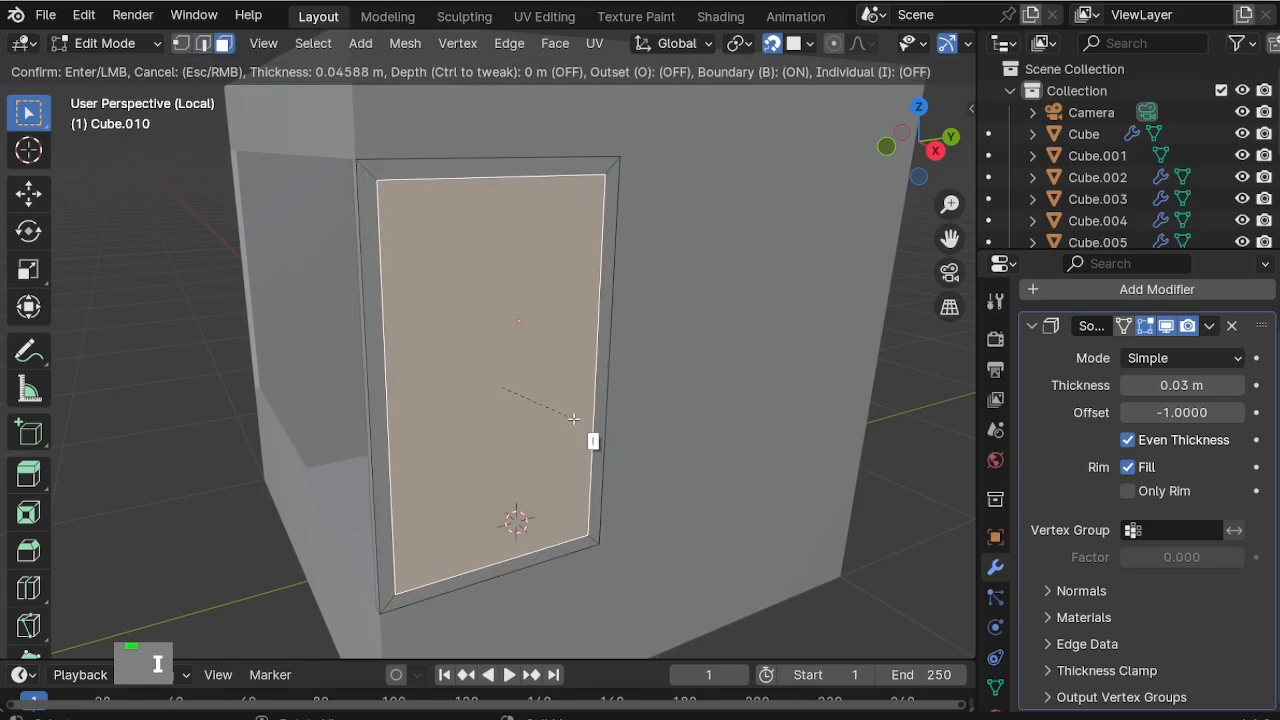
click(573, 419)
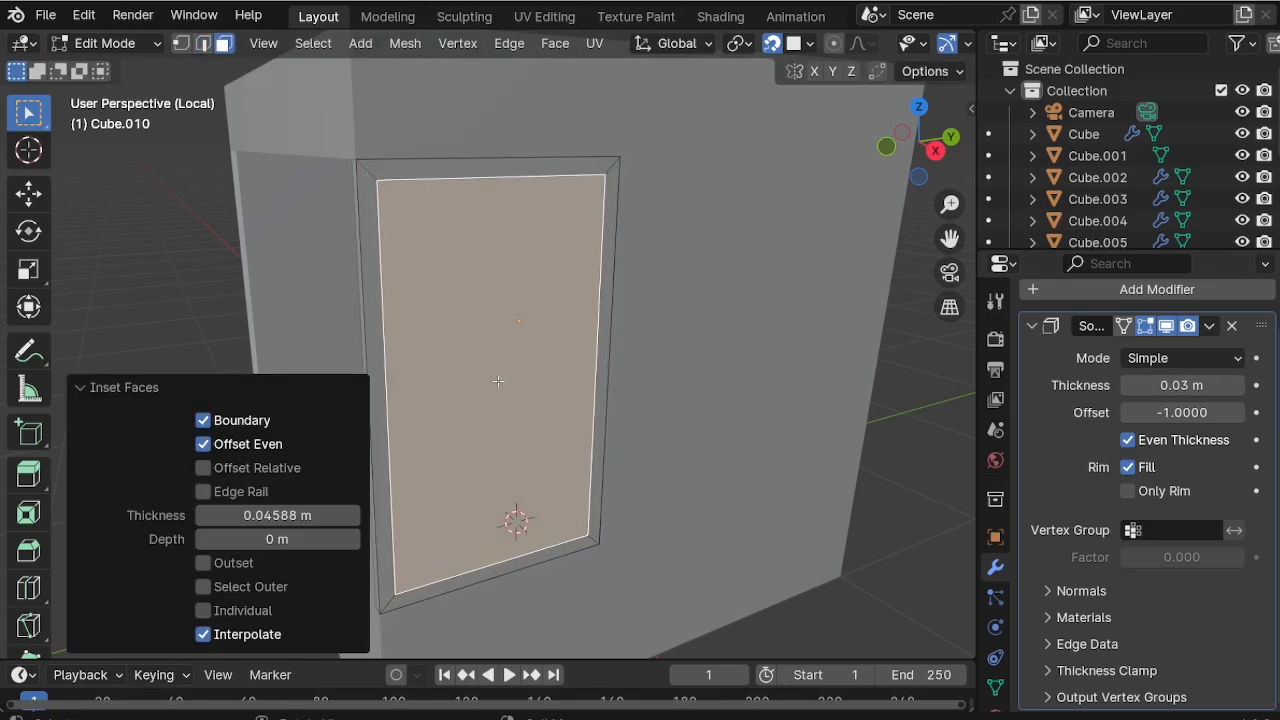
key(x)
click(526, 383)
Select the whole side opening frame and set its Solidify thickness to 0.06 m.
shift+middle_drag(526, 383, 680, 374)
scroll(700, 512, up, 2)
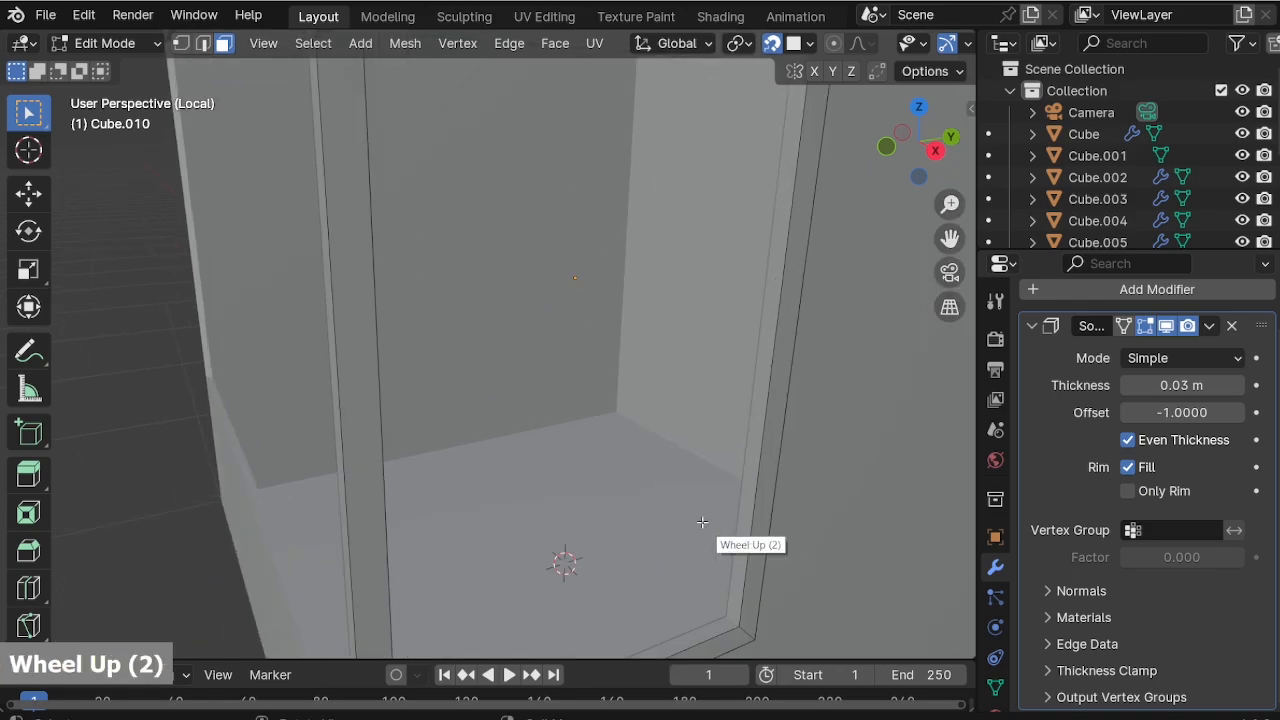
shift+middle_drag(700, 512, 728, 454)
scroll(750, 515, up, 1)
middle_drag(754, 523, 771, 554)
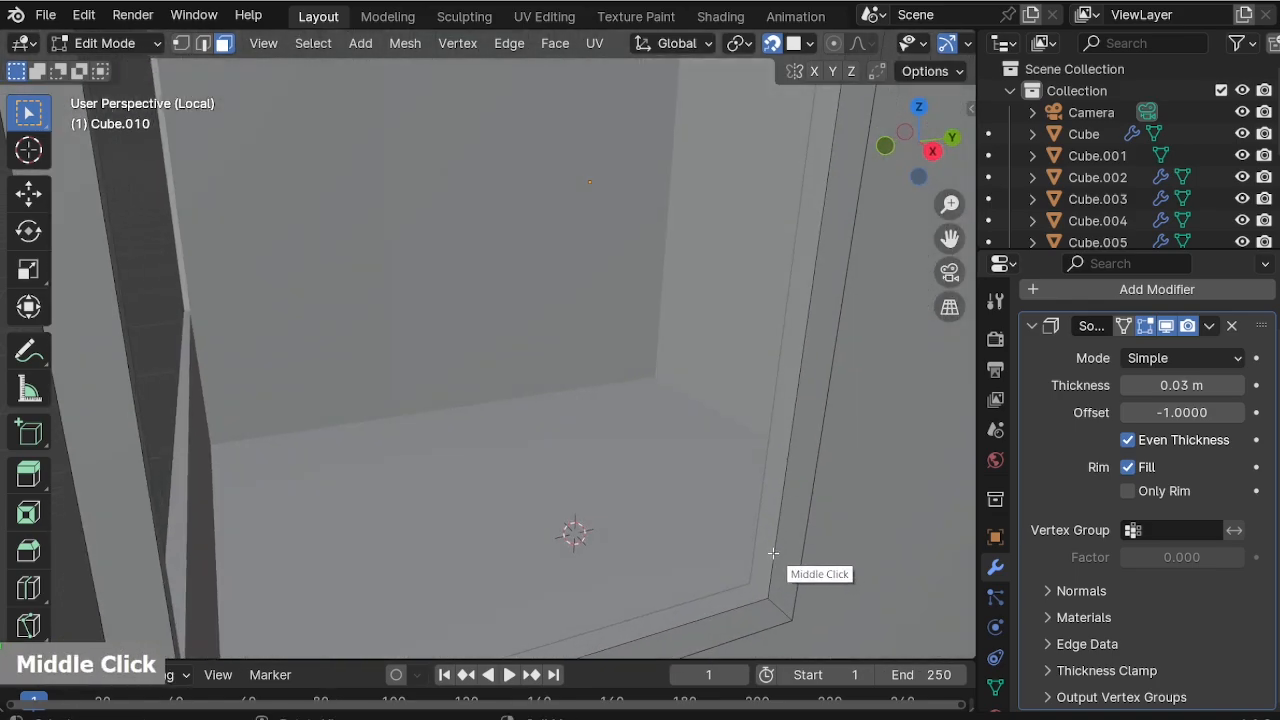
scroll(600, 525, down, 2)
mouse_move(588, 523)
shift+middle_down()
mouse_move(615, 534)
mouse_move(599, 536)
shift+middle_up()
key(a)
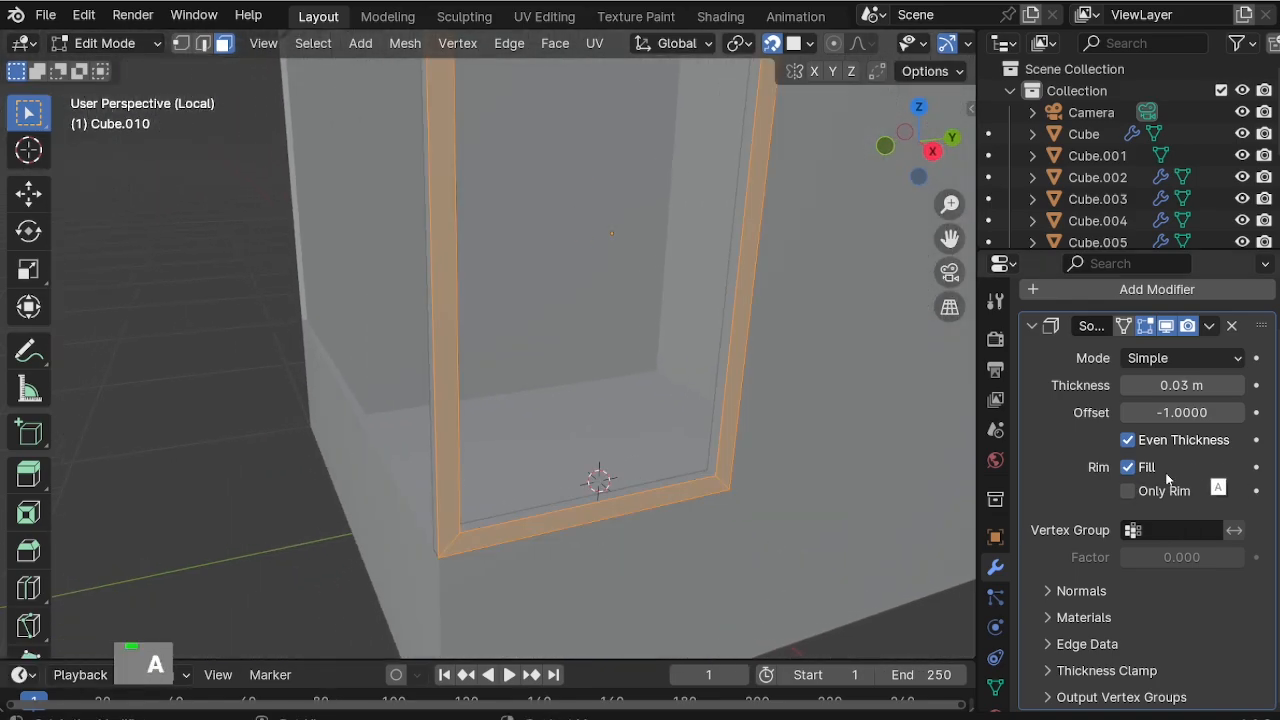
scroll(700, 556, up, 2)
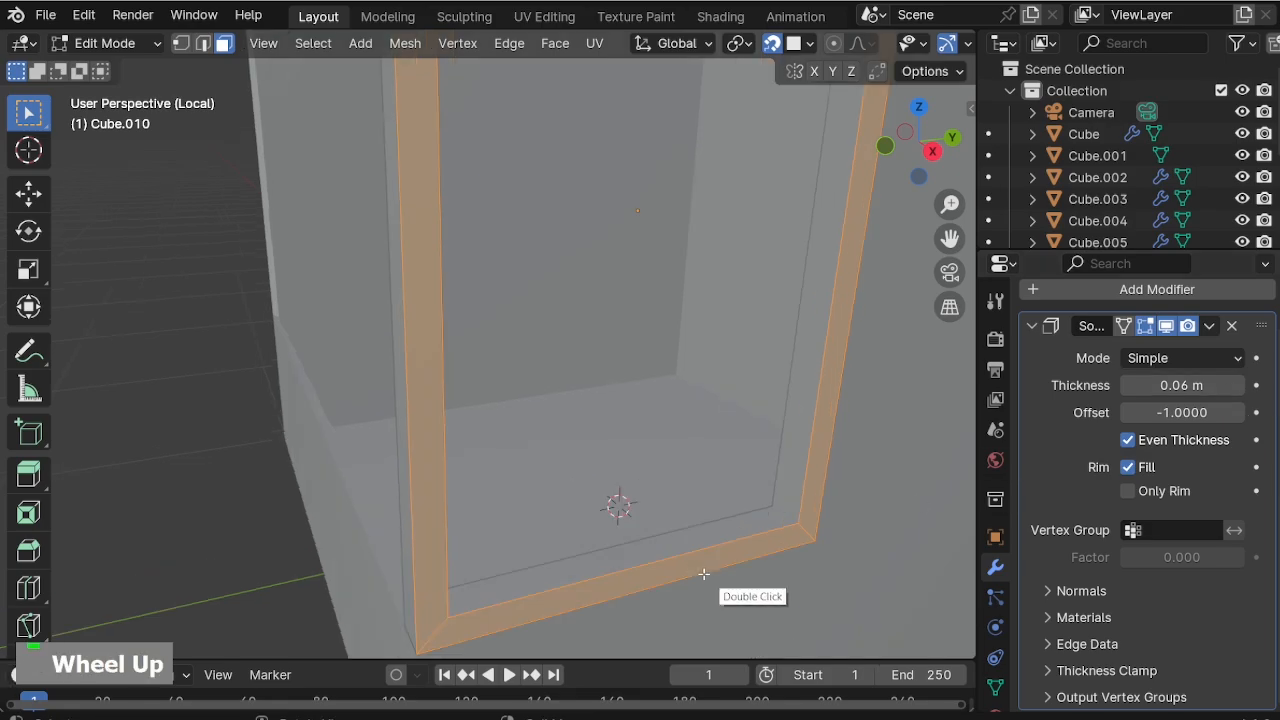
Move the frame's faces about 0.013 m outward along X.
key(KP_1)
shift+middle_drag(700, 557, 539, 437)
key(KP_3)
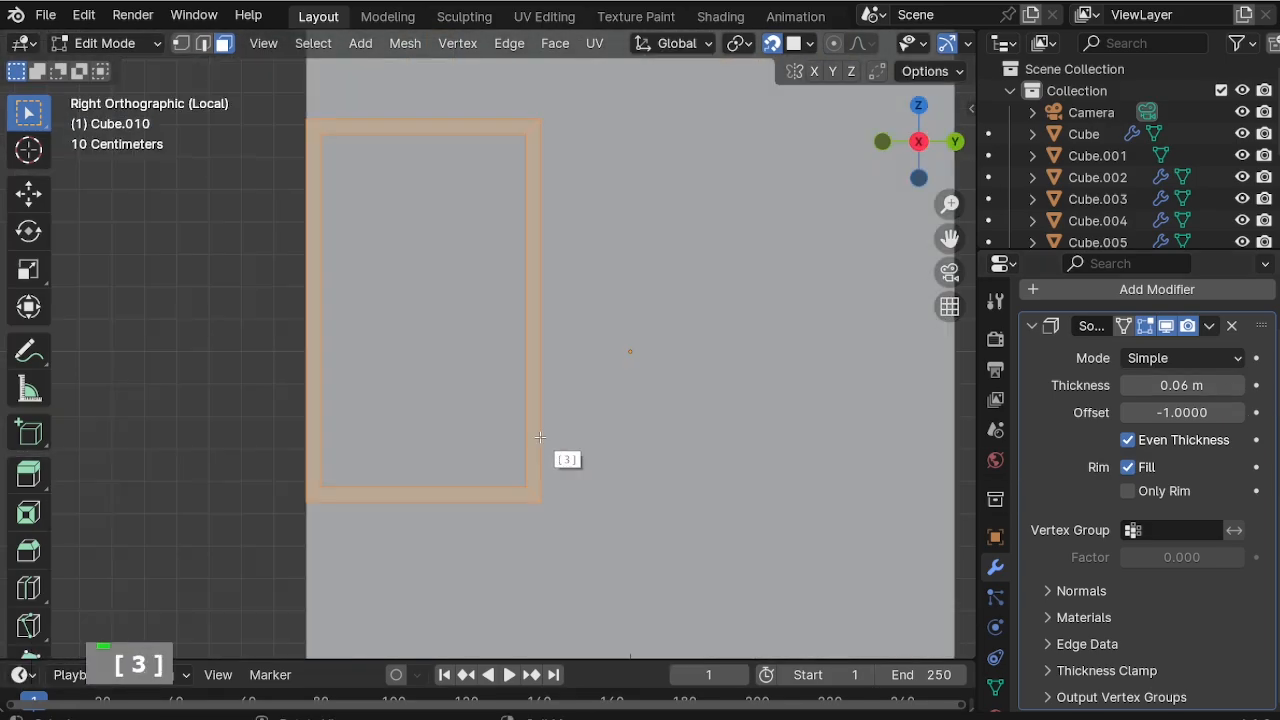
key(KP_1)
scroll(702, 524, up, 1)
shift+middle_drag(702, 524, 457, 540)
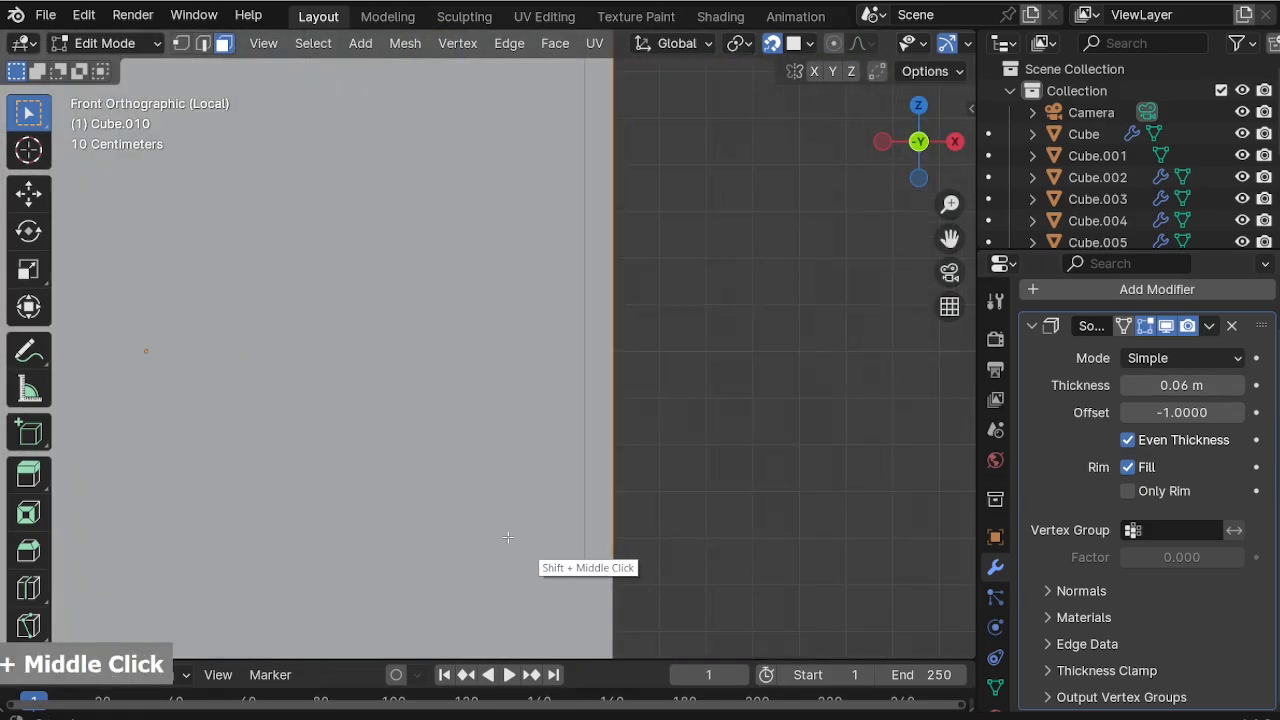
scroll(602, 567, up, 2)
middle_drag(574, 544, 563, 560)
scroll(540, 537, down, 3)
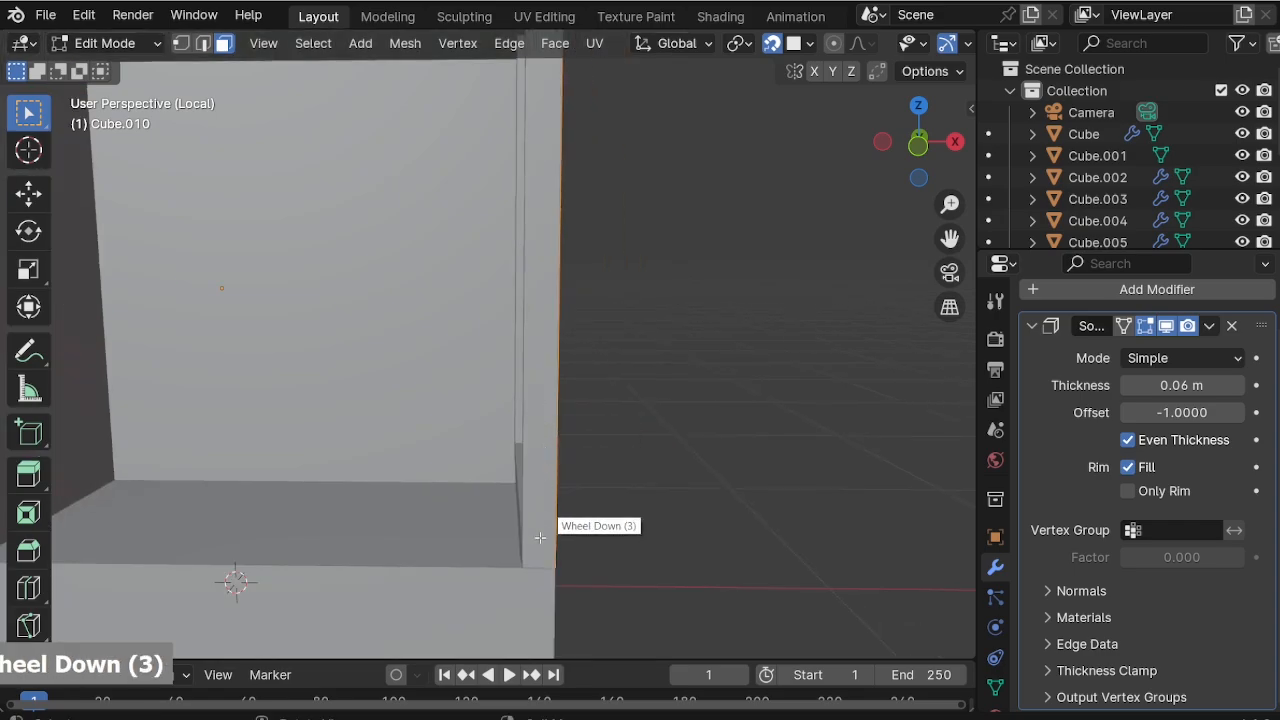
key(g)
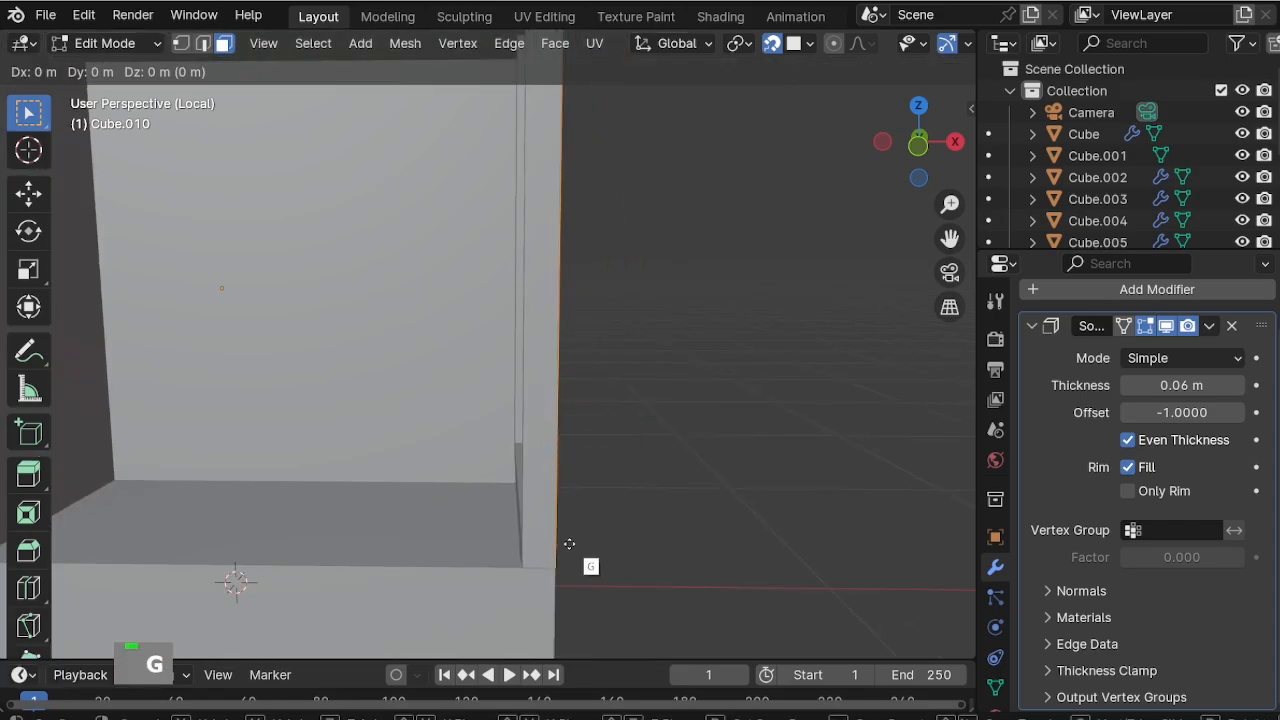
key(x)
click(571, 543)
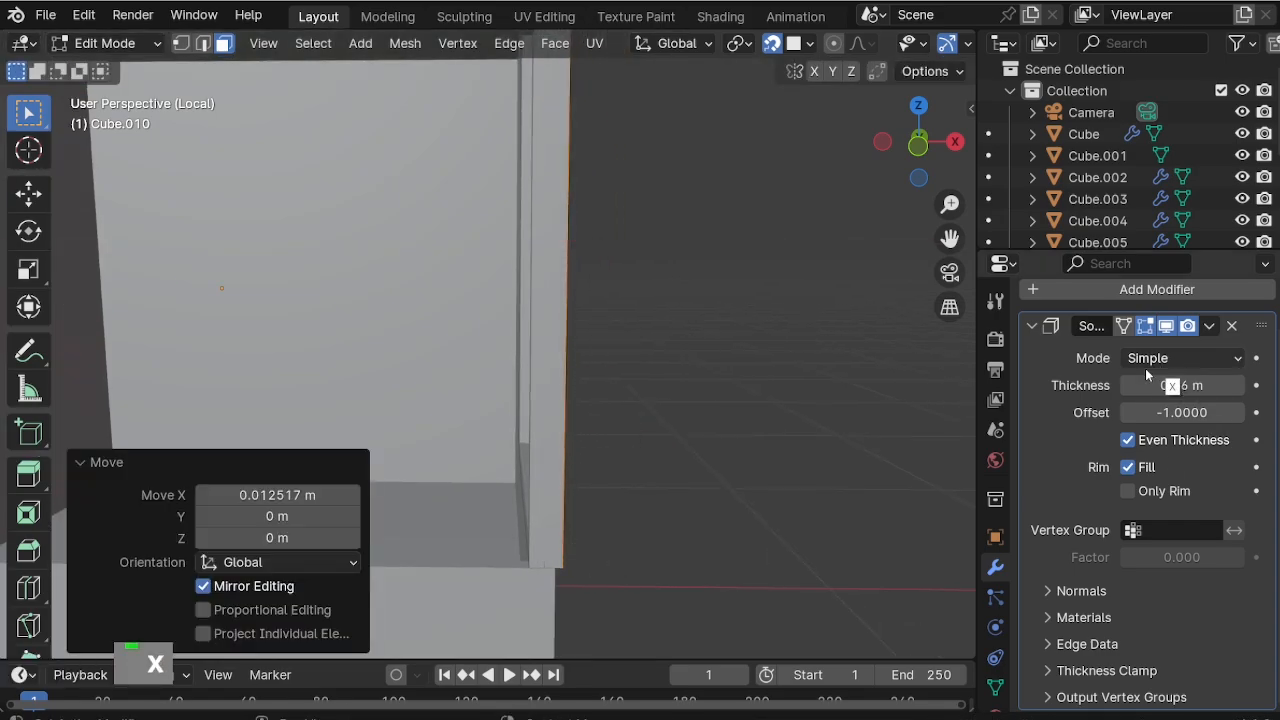
Set the frame's Solidify thickness to 0.1 m and move its faces about 0.036 m outward along X.
double_click(1241, 386)
double_click(1241, 386)
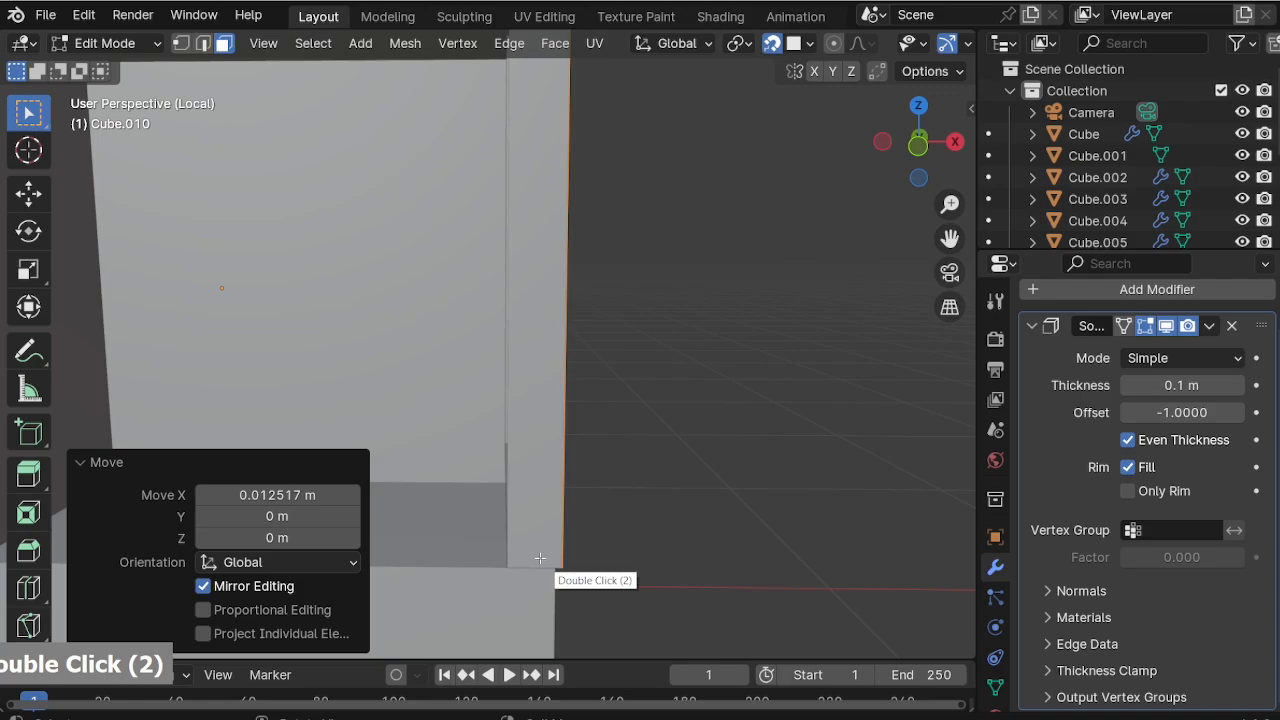
key(g)
key(x)
click(574, 585)
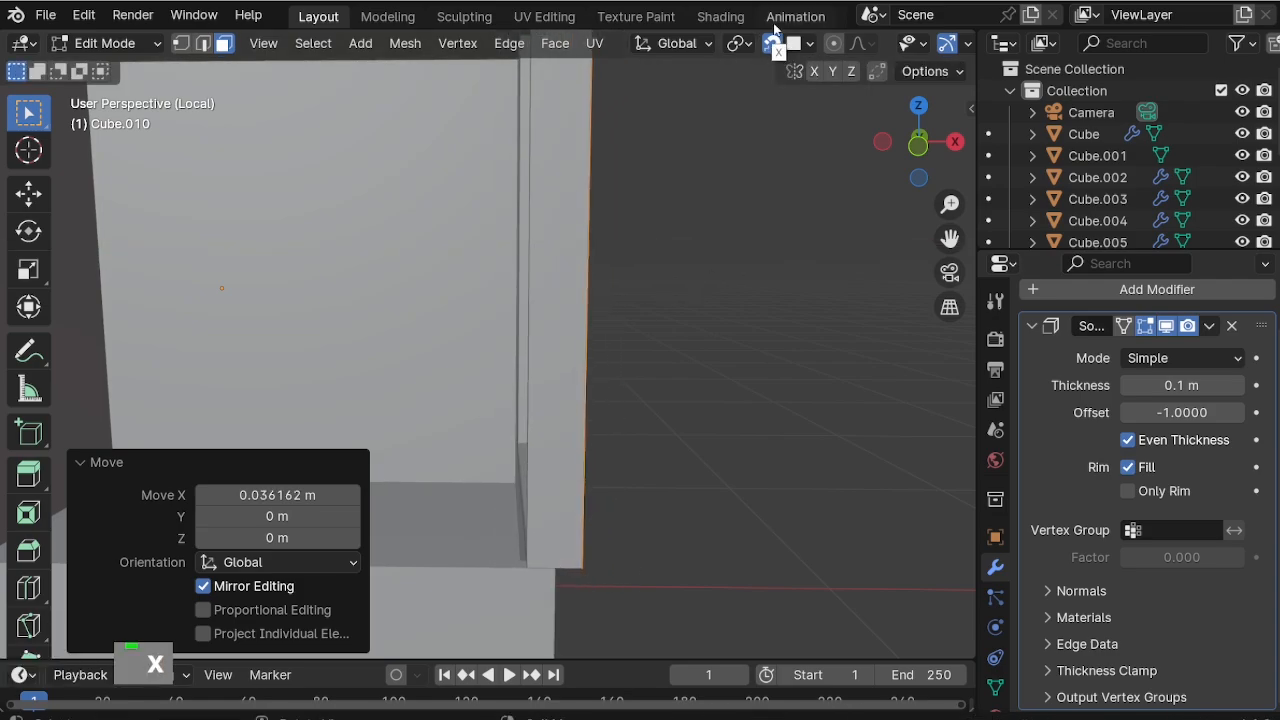
Turn off snapping and move the frame's faces about 0.012 m back along negative X.
key(alt+z)
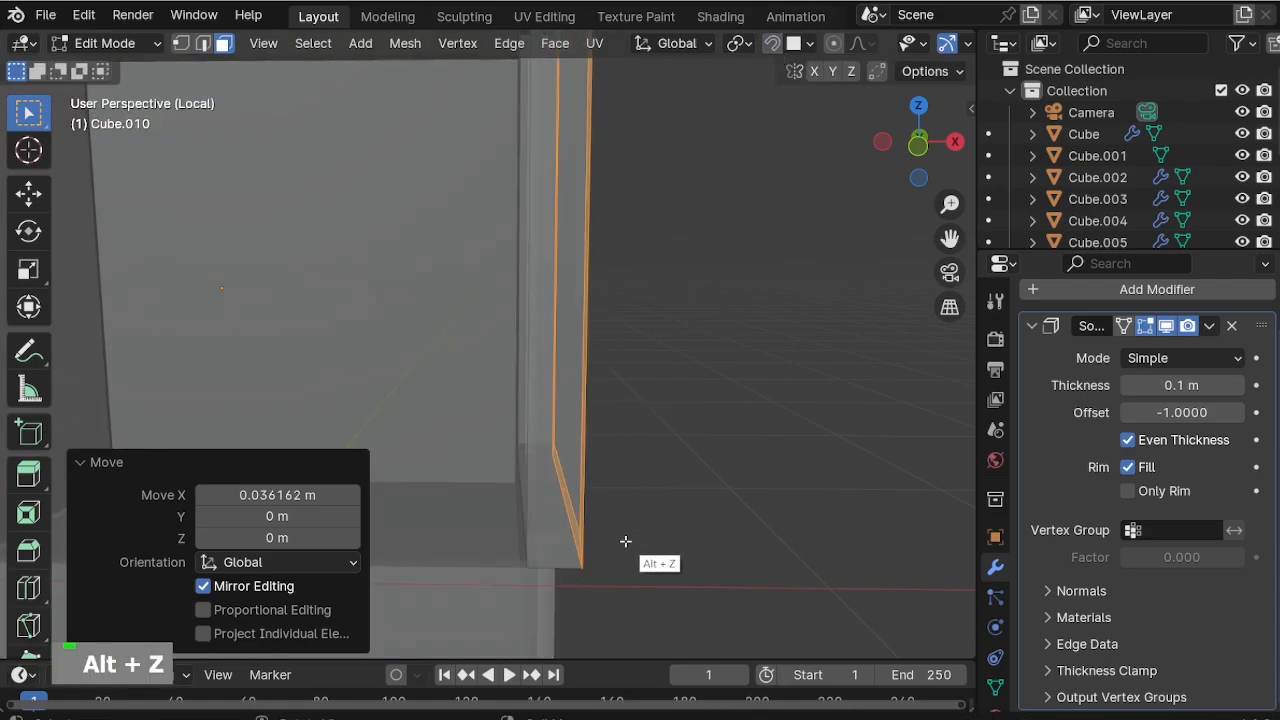
key(g)
key(x)
click(637, 500)
key(alt+z)
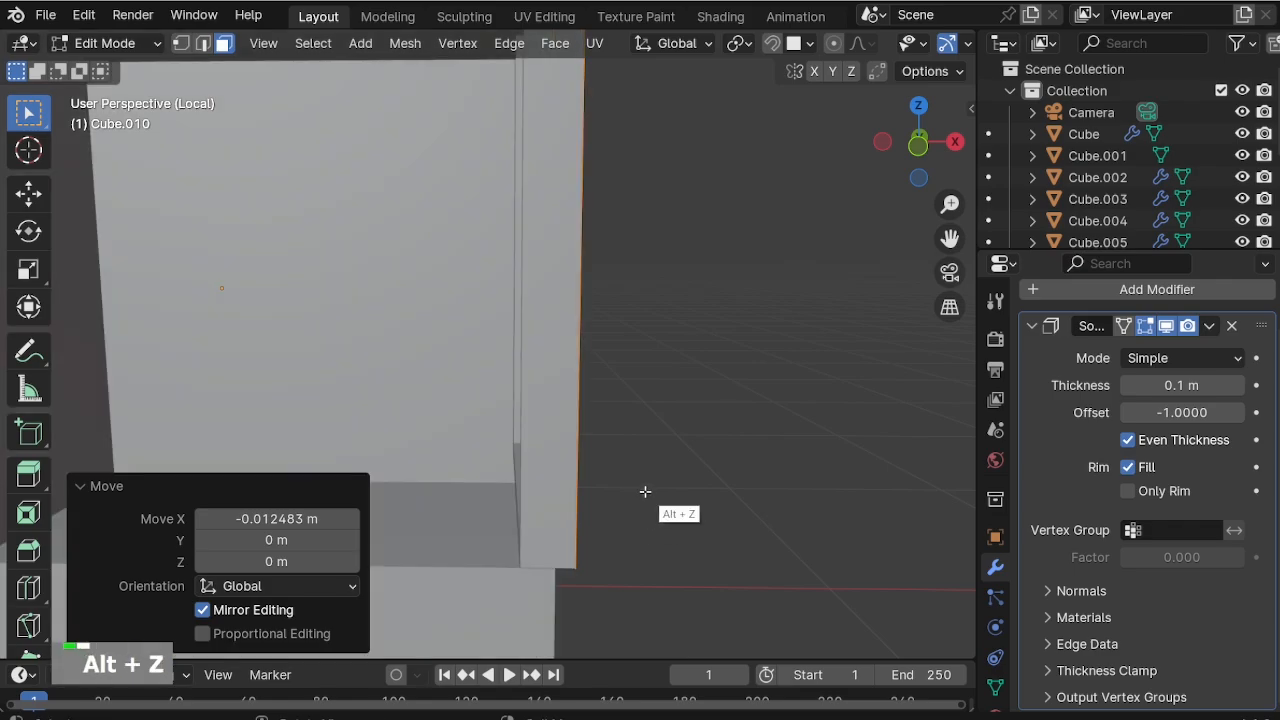
Leave local view to restore the full stall and examine how the frame sits in the side opening.
key(Tab)
scroll(544, 500, down, 2)
key(KP_Divide)
key(KP_3)
scroll(337, 240, up, 4)
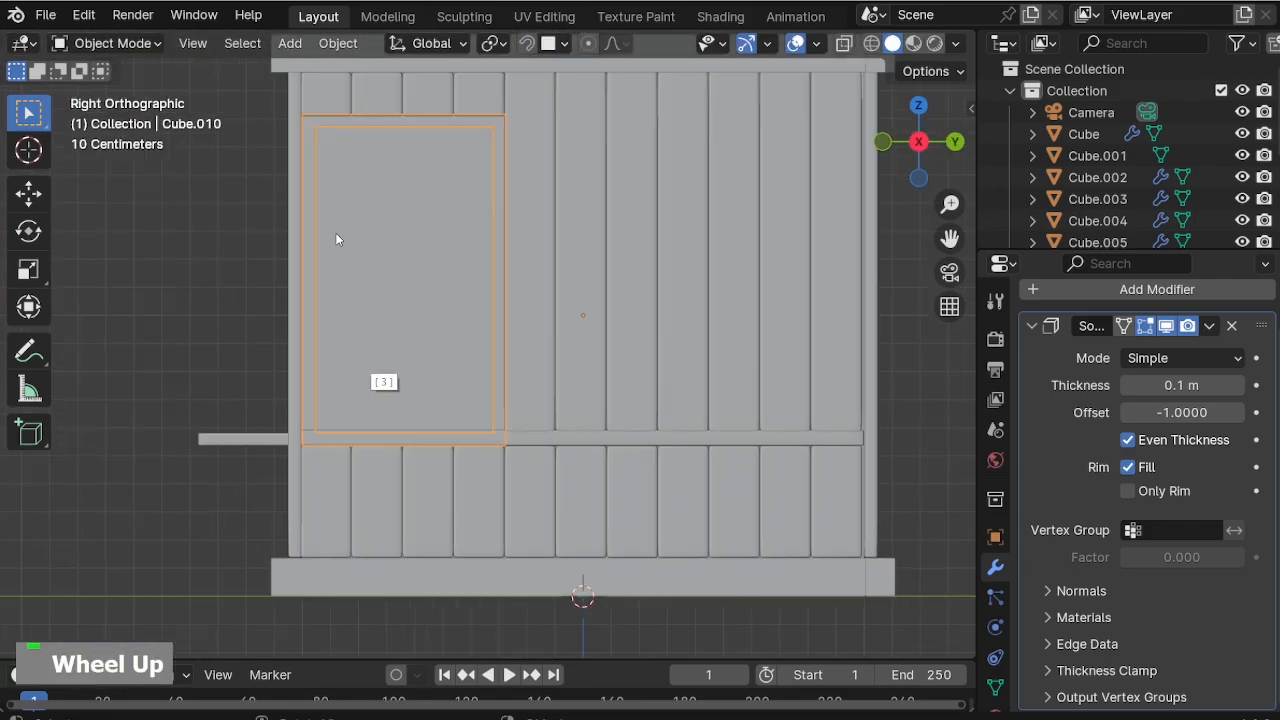
shift+middle_drag(352, 370, 470, 346)
scroll(457, 471, up, 1)
middle_drag(435, 505, 433, 508)
scroll(433, 508, down, 3)
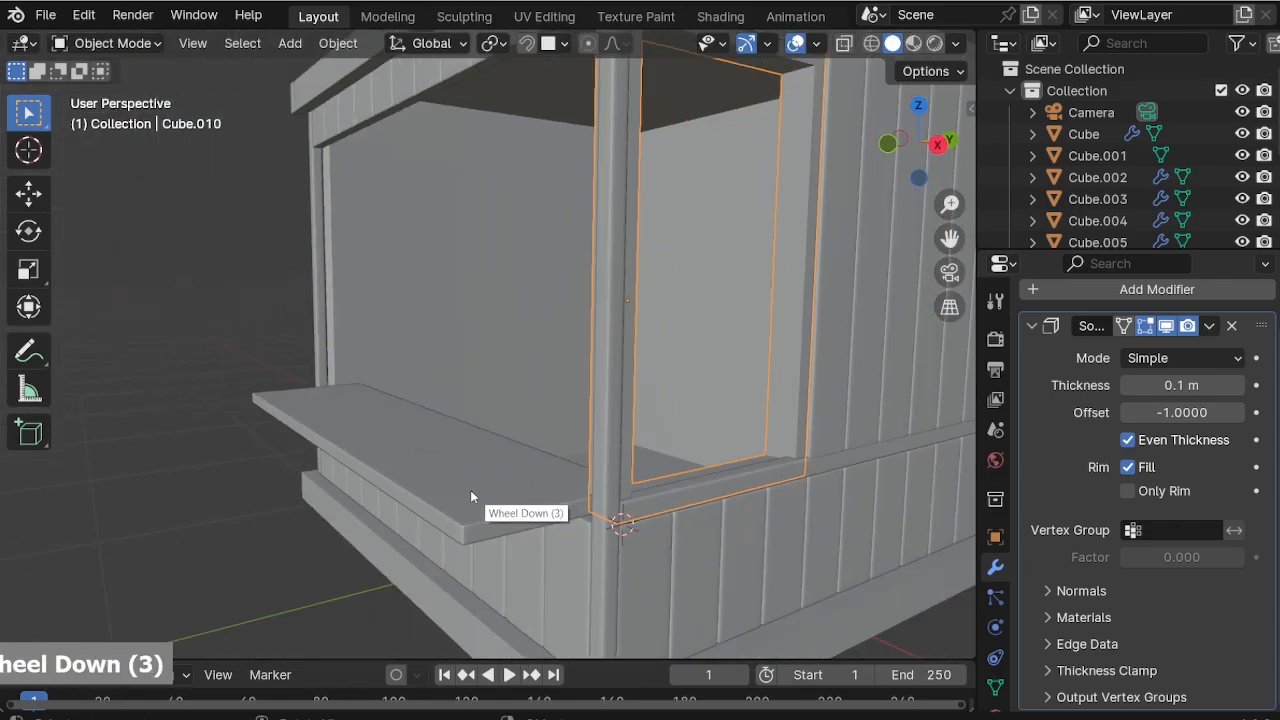
middle_drag(265, 526, 798, 529)
scroll(798, 531, up, 2)
shift+middle_drag(690, 535, 620, 470)
scroll(589, 515, up, 1)
click(499, 497)
scroll(499, 497, up, 2)
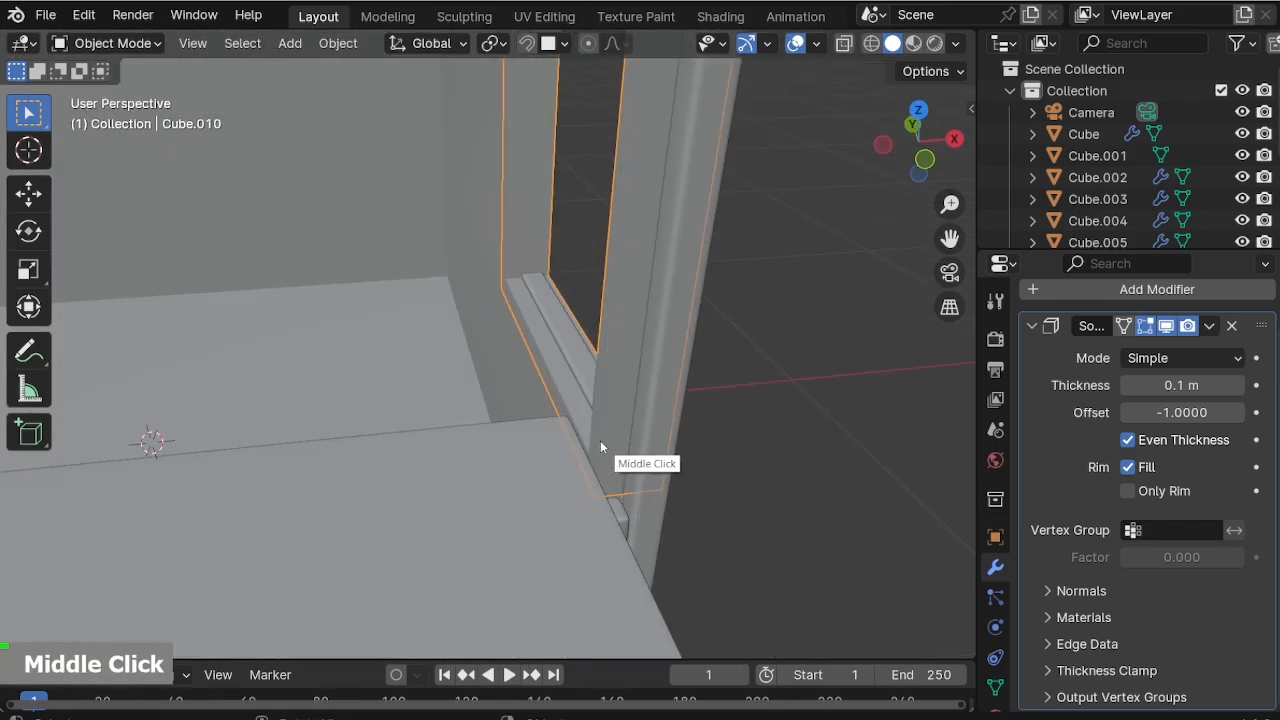
key(g)
key(x)
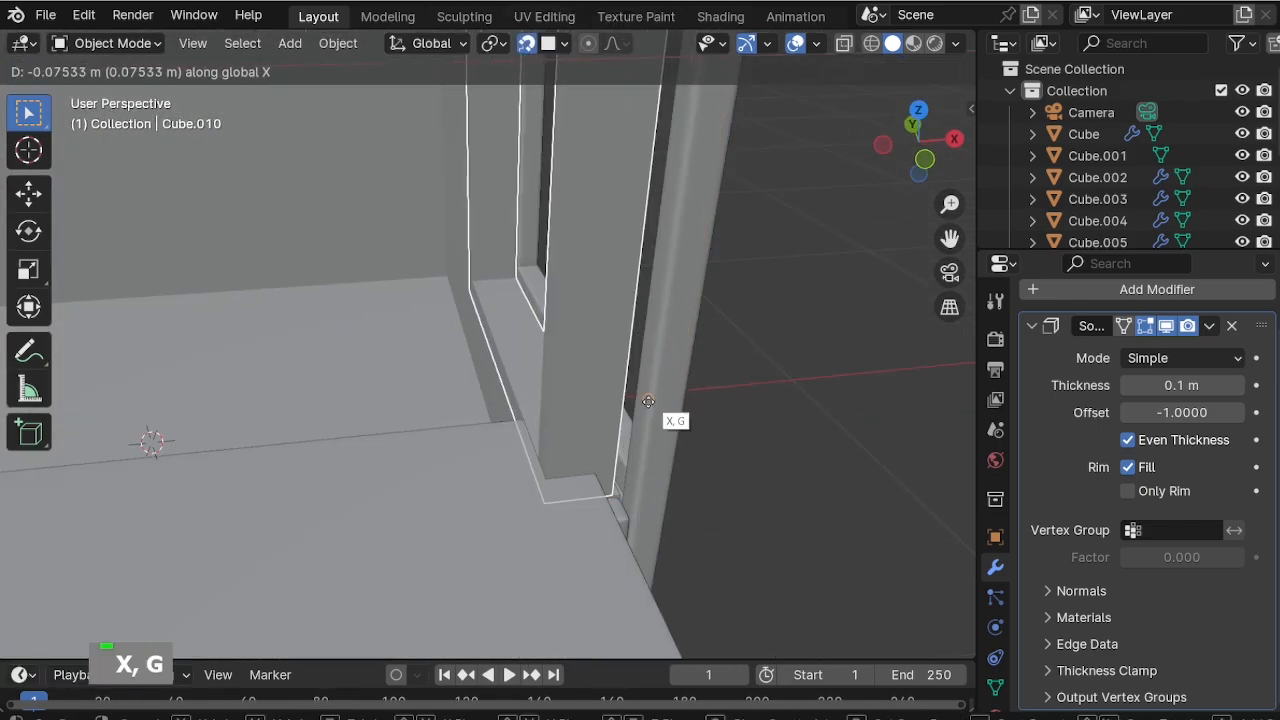
key(Escape)
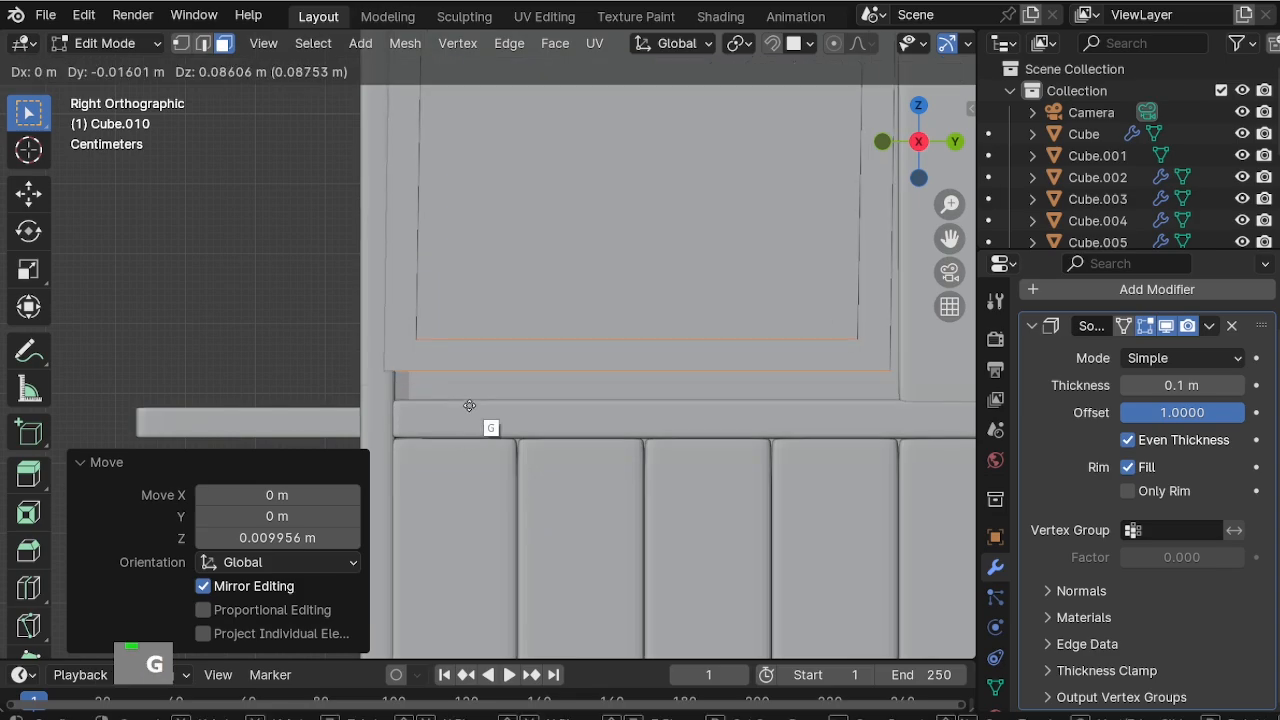
Move the side frame's bottom faces about 0.045 m upward along Z.
key(z)
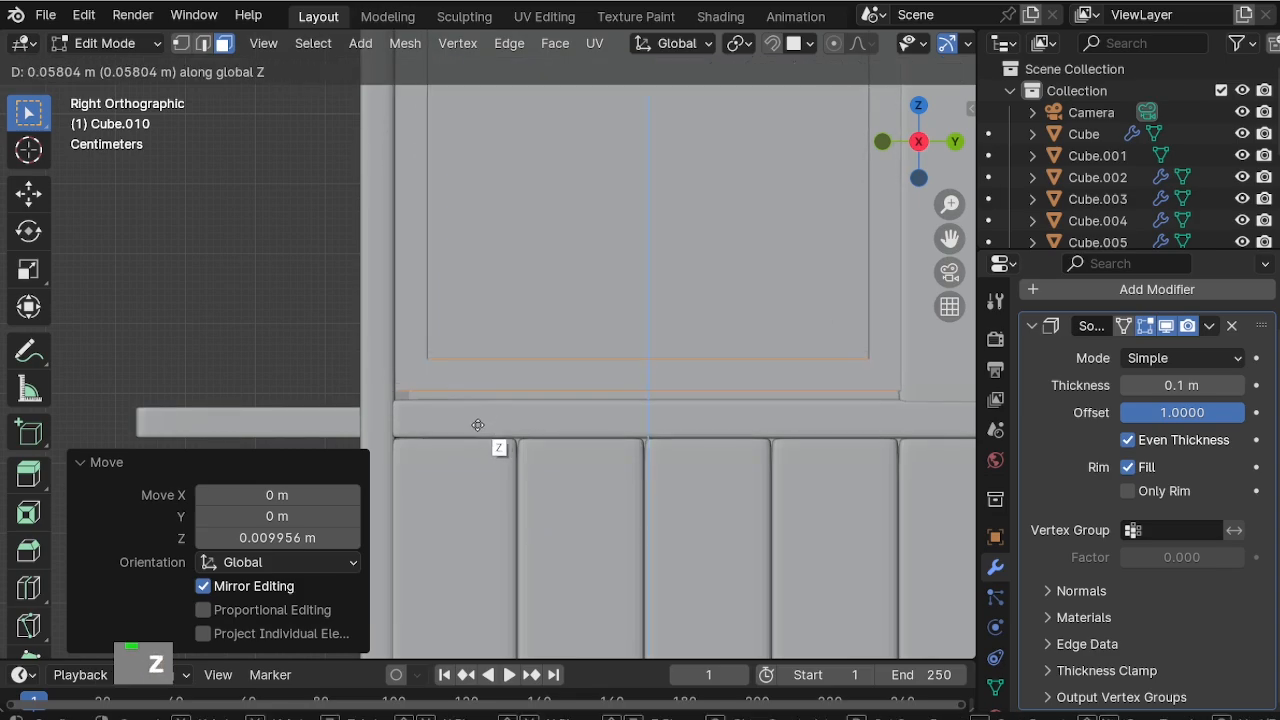
click(476, 433)
shift+middle_drag(583, 417, 771, 514)
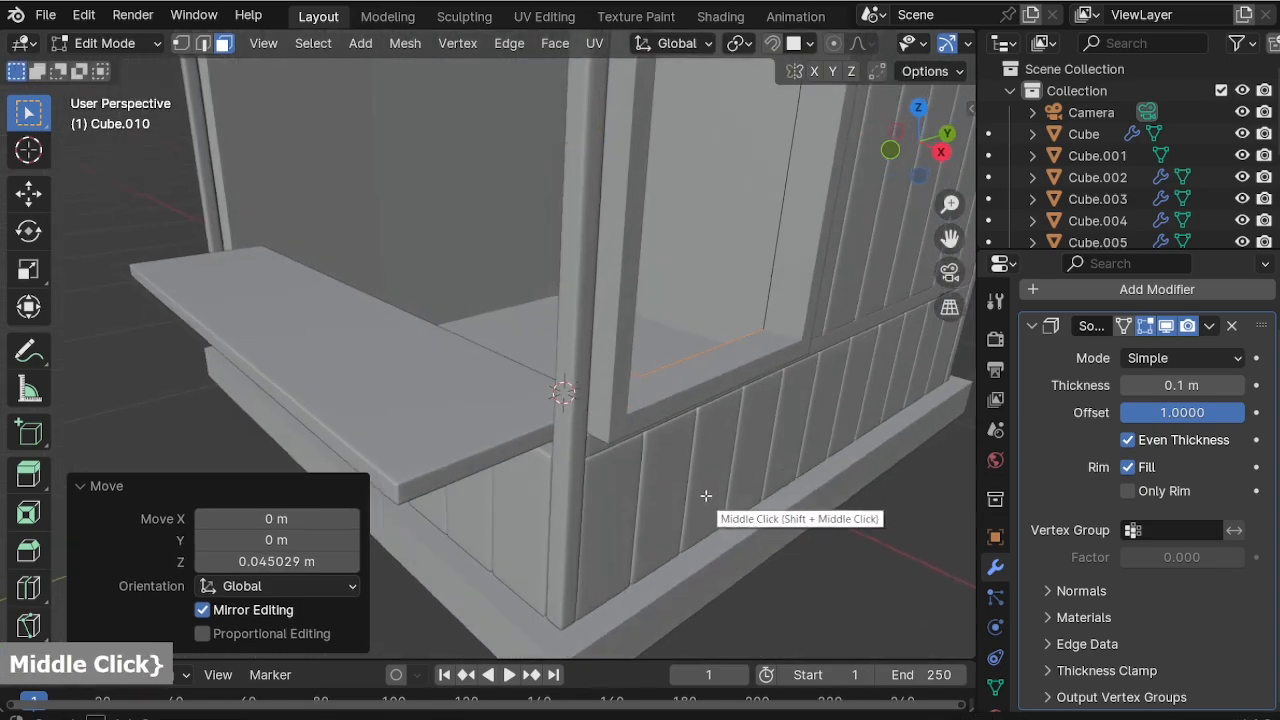
key(Tab)
Scale the counter shelf slightly wider along X in the front view.
key(KP_1)
click(543, 429)
scroll(317, 489, down, 2)
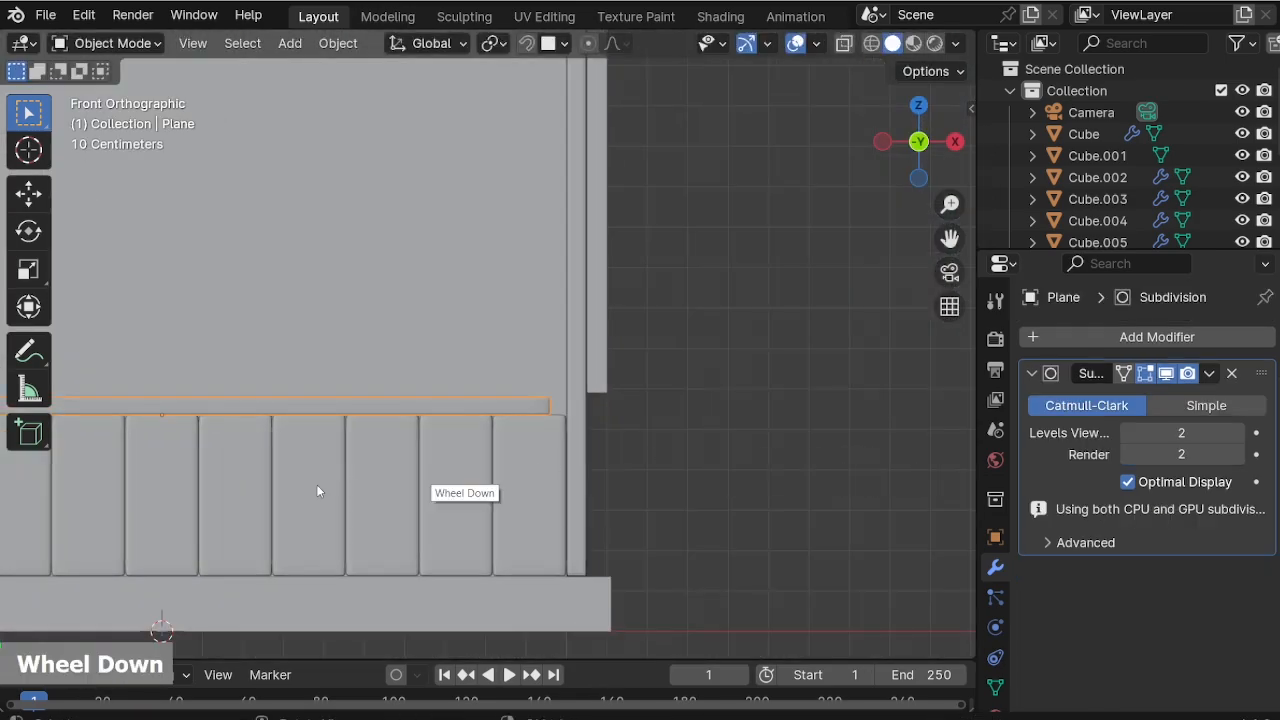
shift+scroll(660, 530, down, 2)
scroll(728, 549, up, 1)
key(s)
key(x)
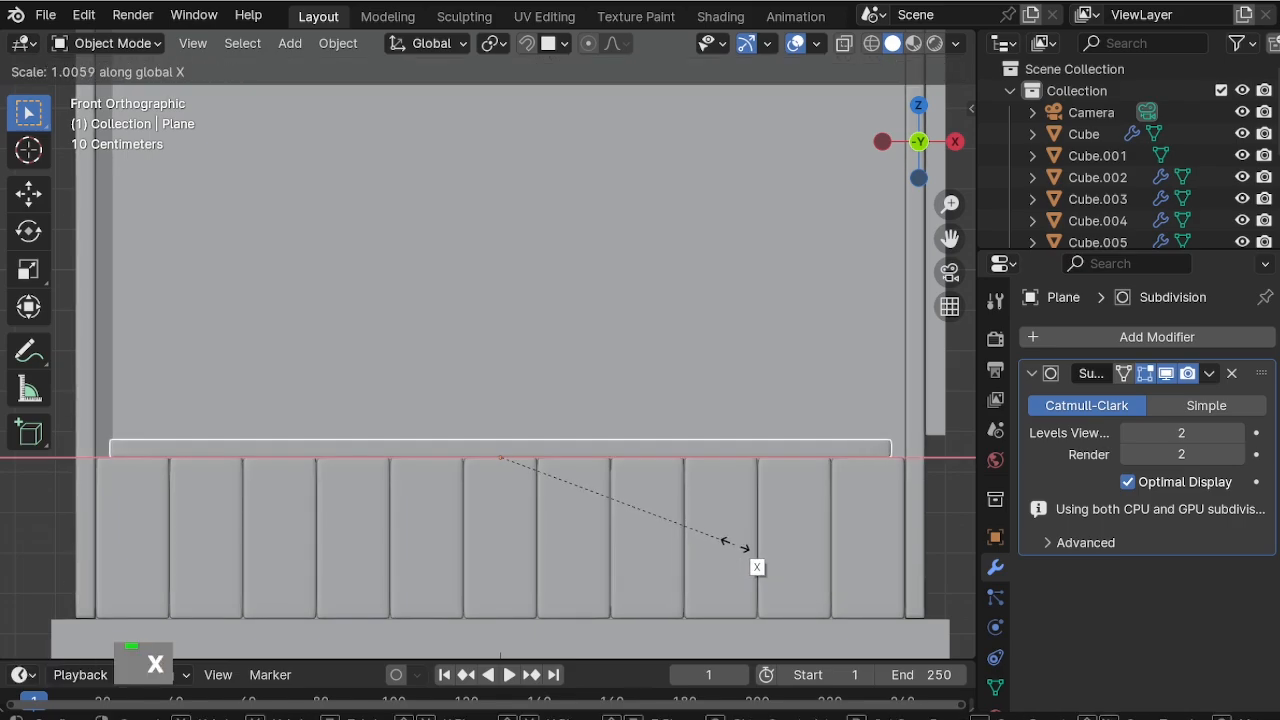
click(745, 545)
Reduce the side frame's Solidify thickness to about 0.07 m.
key(Tab)
middle_drag(757, 514, 549, 580)
scroll(302, 528, down, 2)
scroll(700, 526, up, 1)
key(Tab)
click(605, 547)
scroll(716, 596, up, 1)
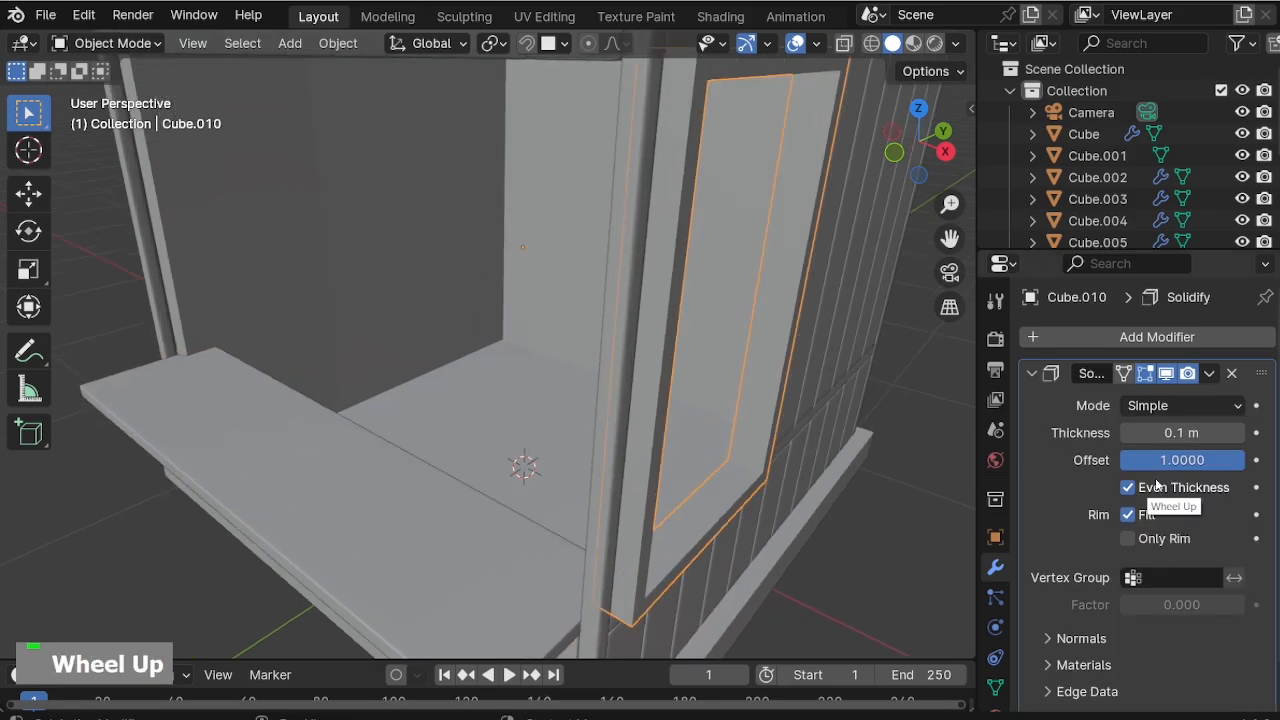
double_click(1131, 434)
click(1136, 434)
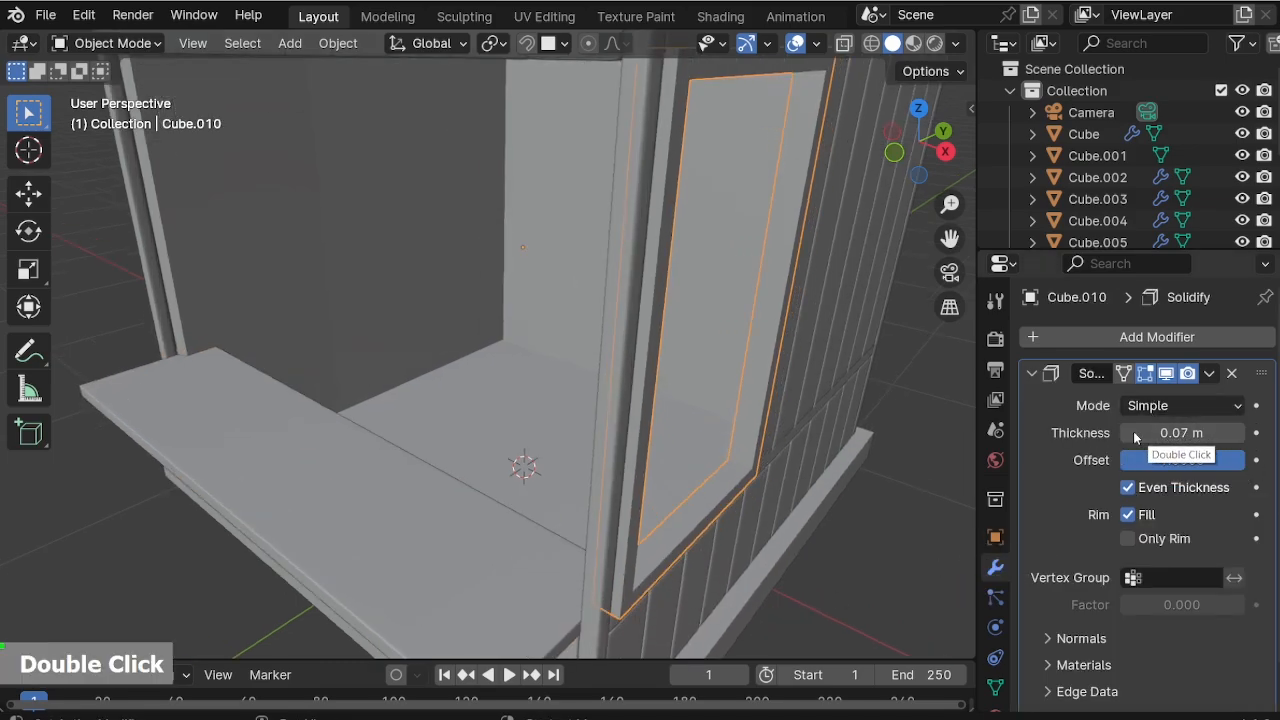
click(1135, 435)
Add a 2 m plane at the world origin and rotate it 90° about the X axis.
middle_drag(870, 556, 553, 341)
key(shift+a)
mouse_move(556, 316)
click(699, 322)
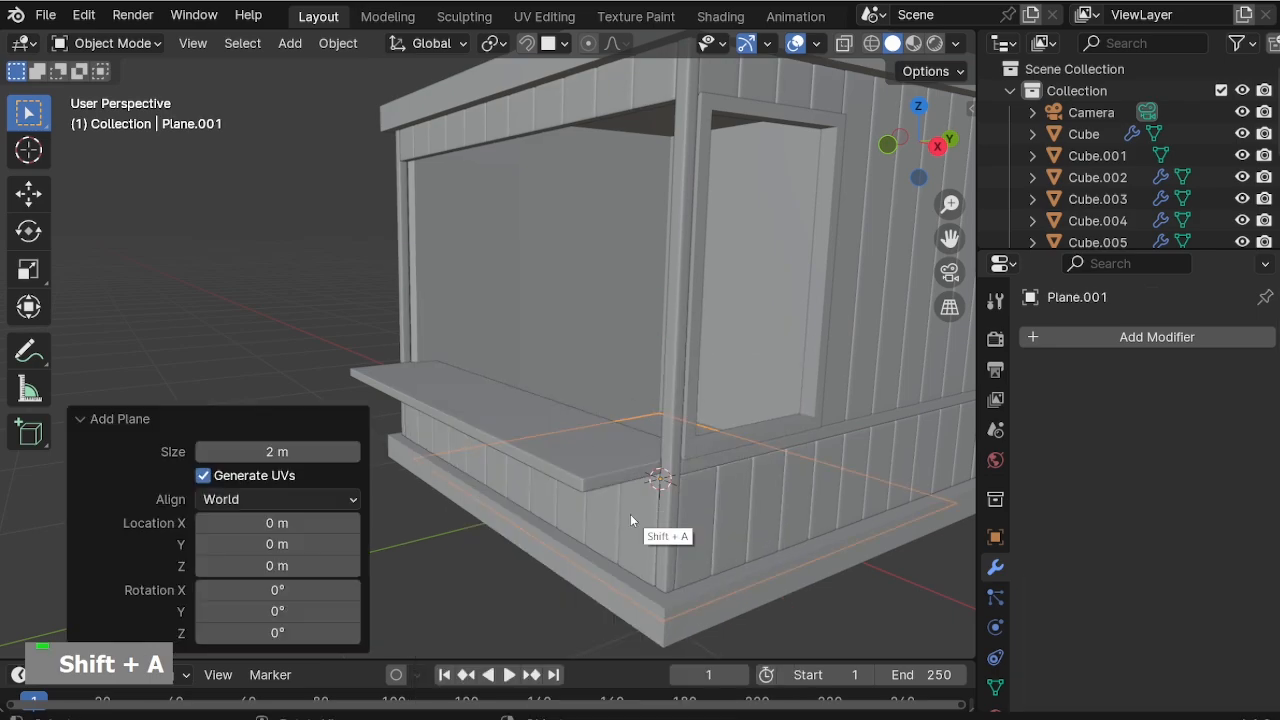
middle_drag(643, 526, 686, 557)
scroll(738, 490, down, 1)
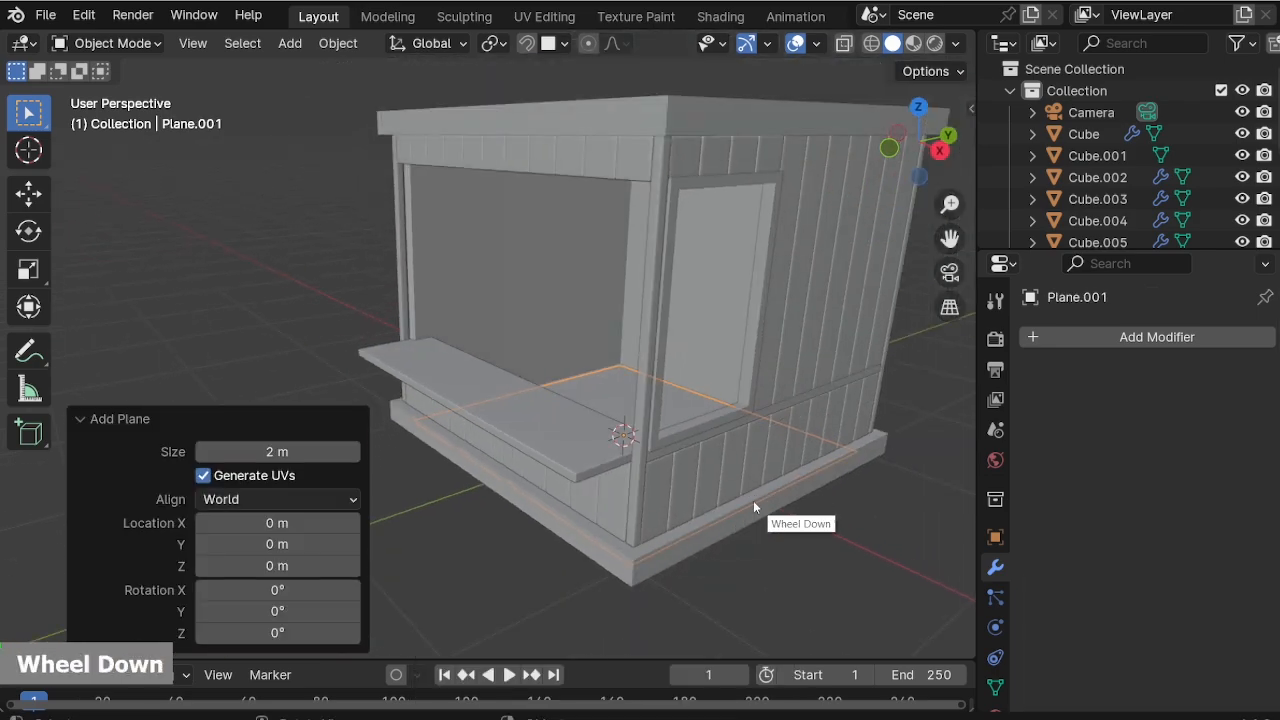
key(r)
key(x)
key(9)
key(0)
key(Return)
Move the upright plane about 1.52 m up along Z and scale it uniformly by about 0.334.
key(KP_1)
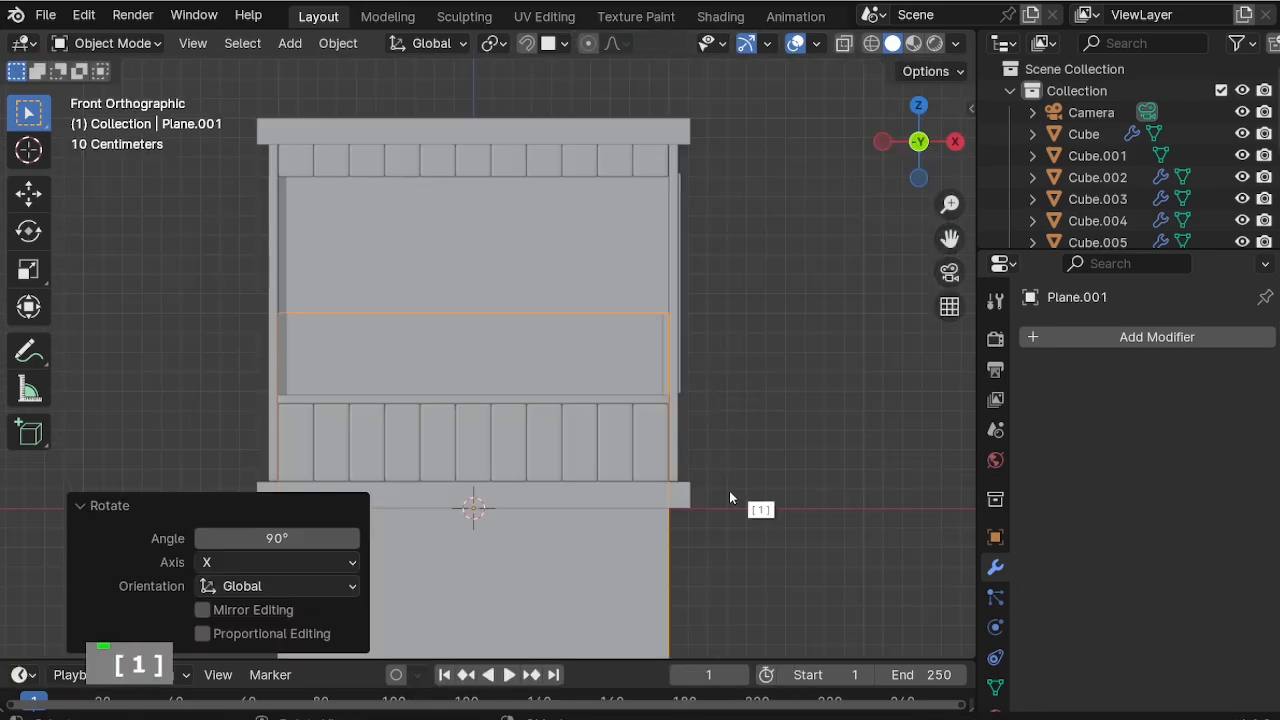
key(g)
click(729, 184)
key(s)
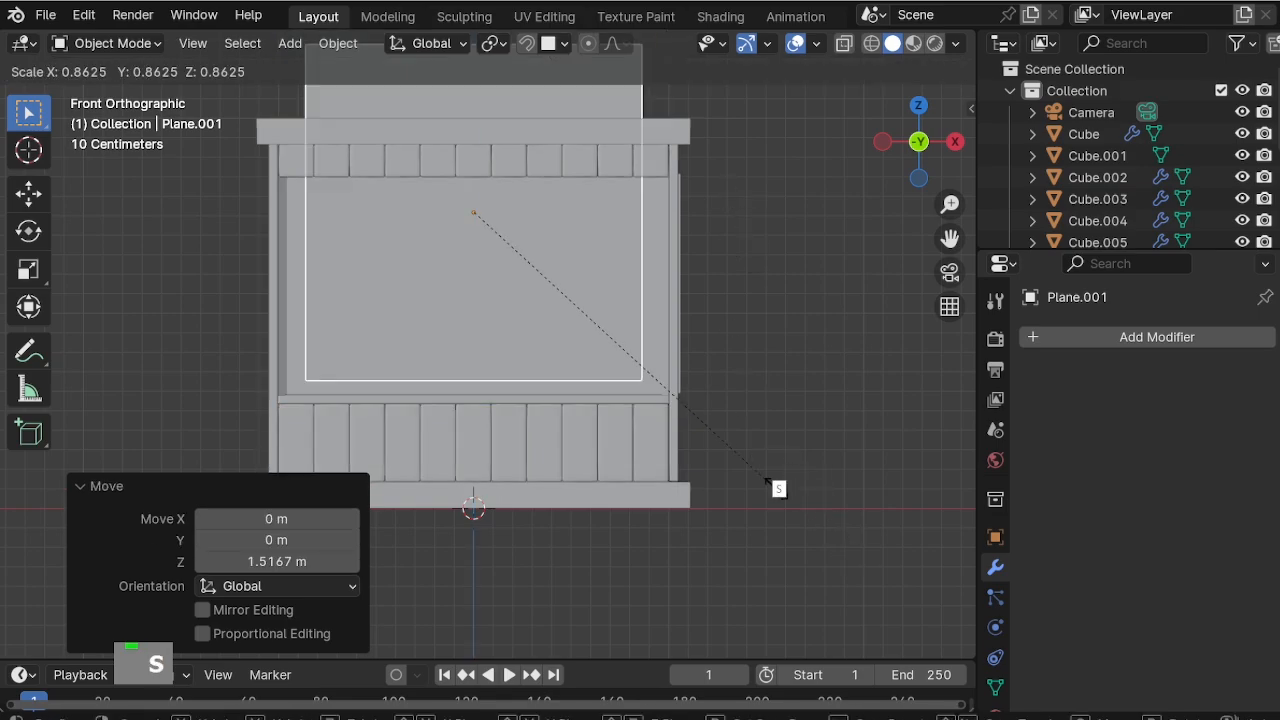
click(470, 259)
Raise the plane about 0.457 m along Z to the roof edge and scale it about 1.72 along X.
scroll(470, 259, up, 1)
shift+middle_drag(470, 259, 491, 358)
key(g)
key(z)
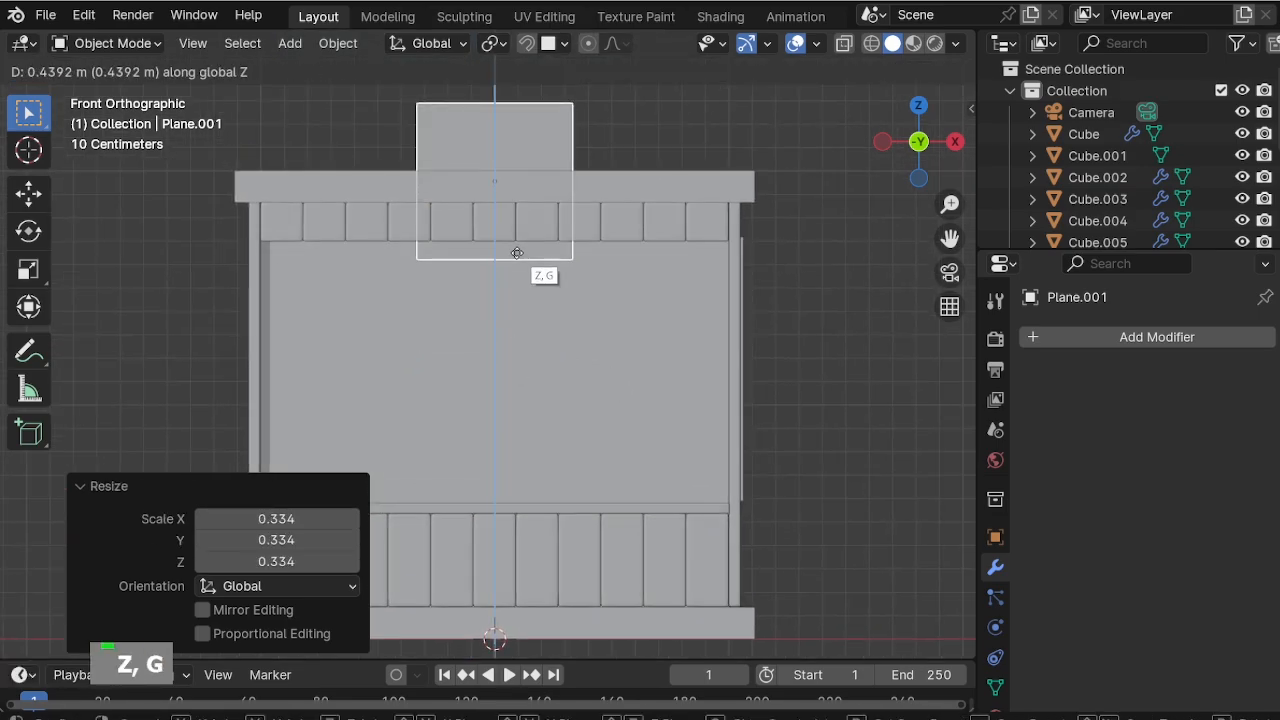
click(562, 252)
key(s)
key(x)
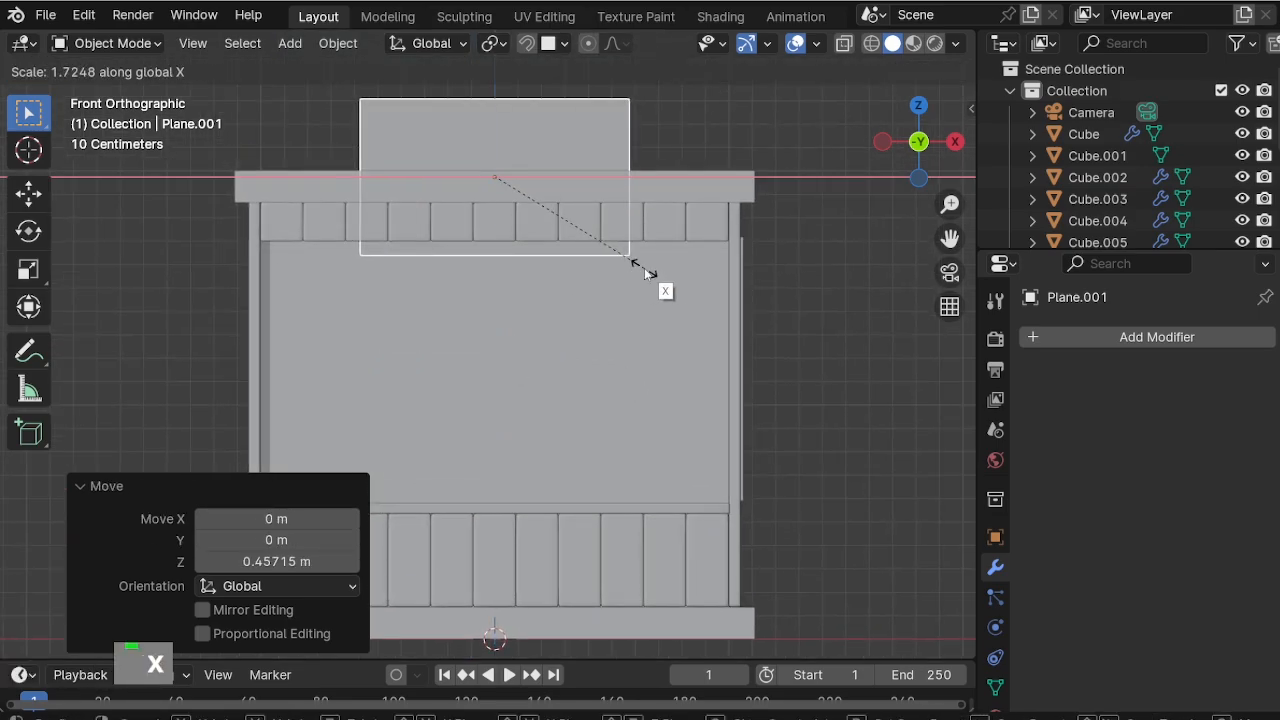
click(645, 272)
Extrude the plane about 0.13 m into a solid sign board.
middle_drag(645, 272, 471, 277)
key(Tab)
key(e)
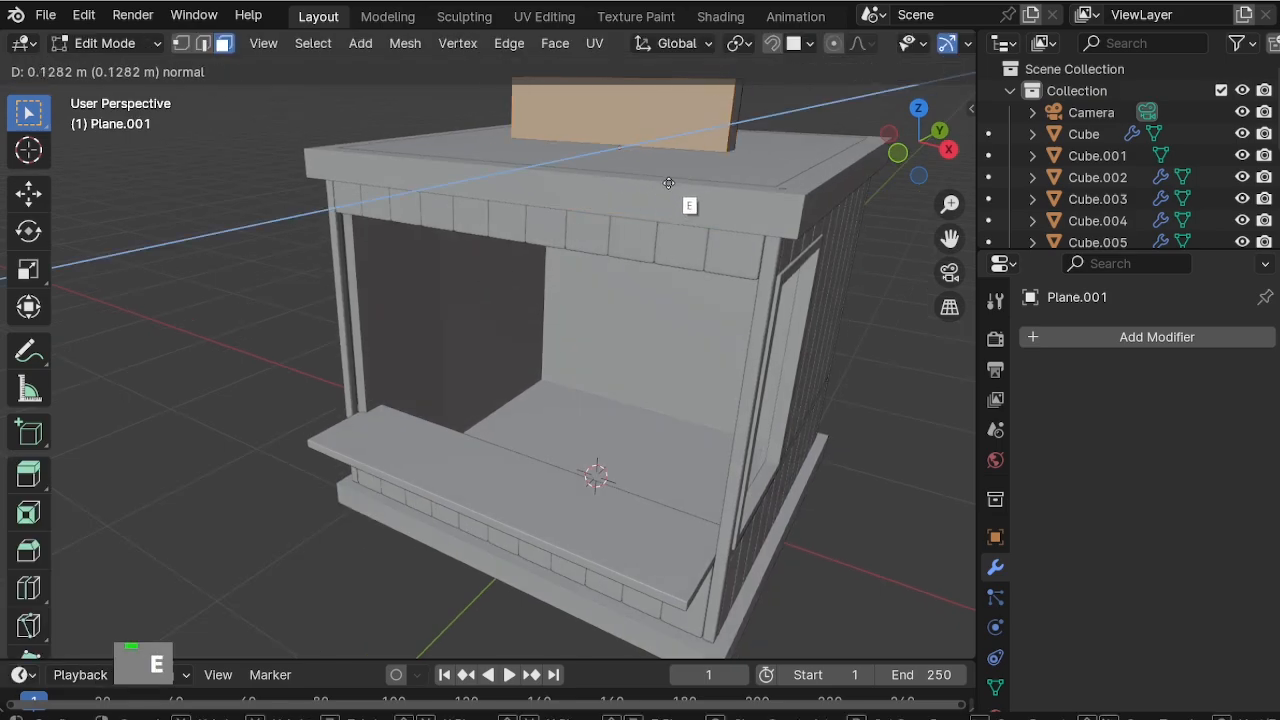
key(Tab)
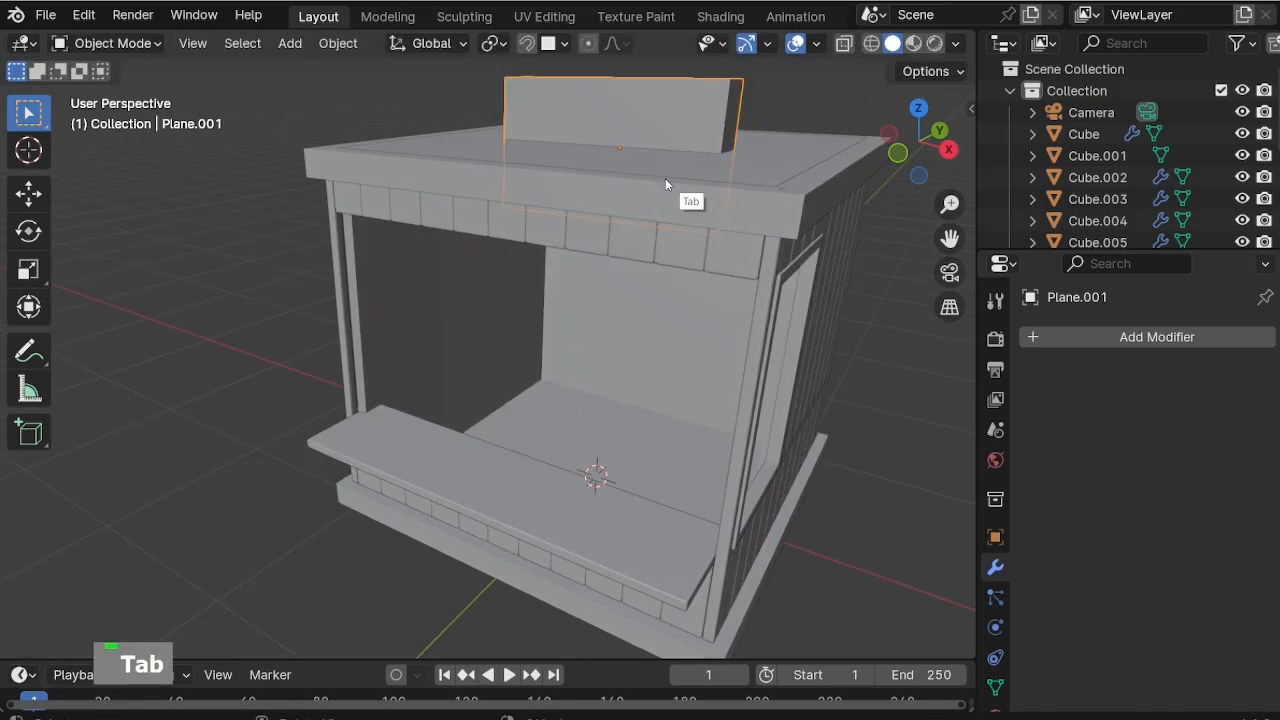
Move the sign board about 0.96 m along negative Y to the stall's front and scale it uniformly by about 0.831.
key(g)
key(y)
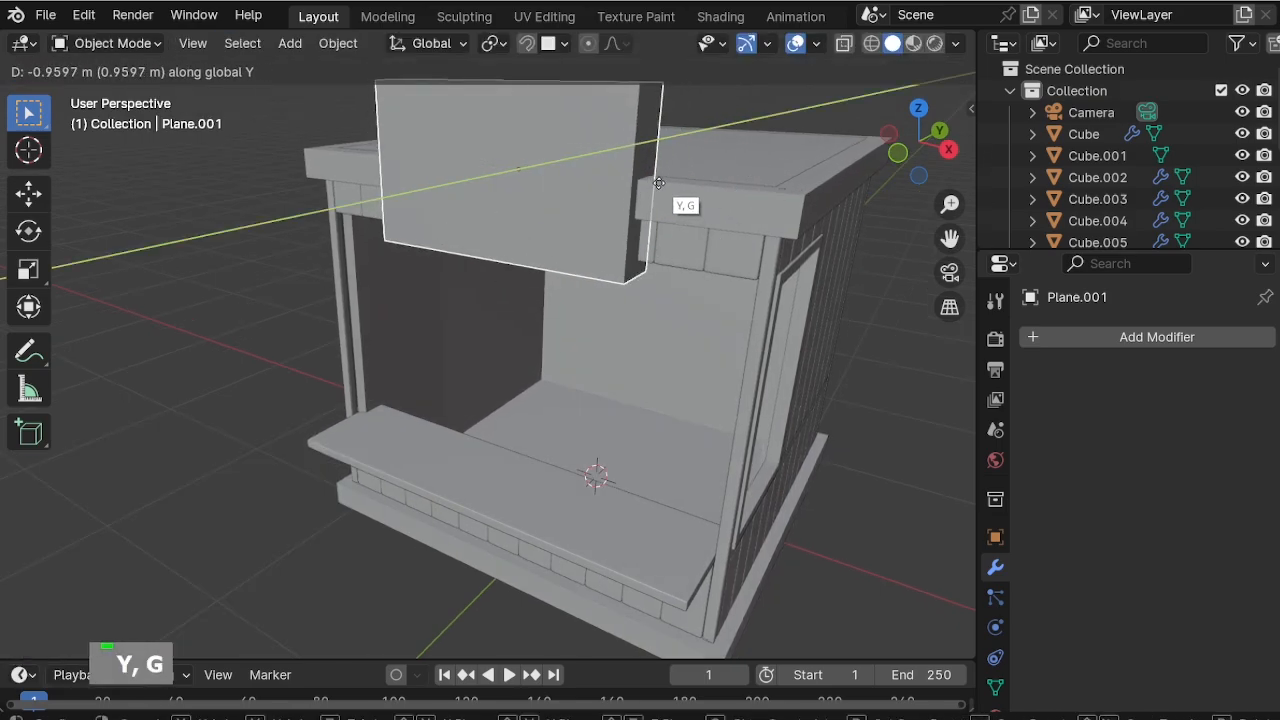
click(659, 183)
middle_drag(659, 183, 615, 221)
key(s)
click(789, 371)
Raise the sign board about 0.187 m along Z.
scroll(615, 221, up, 3)
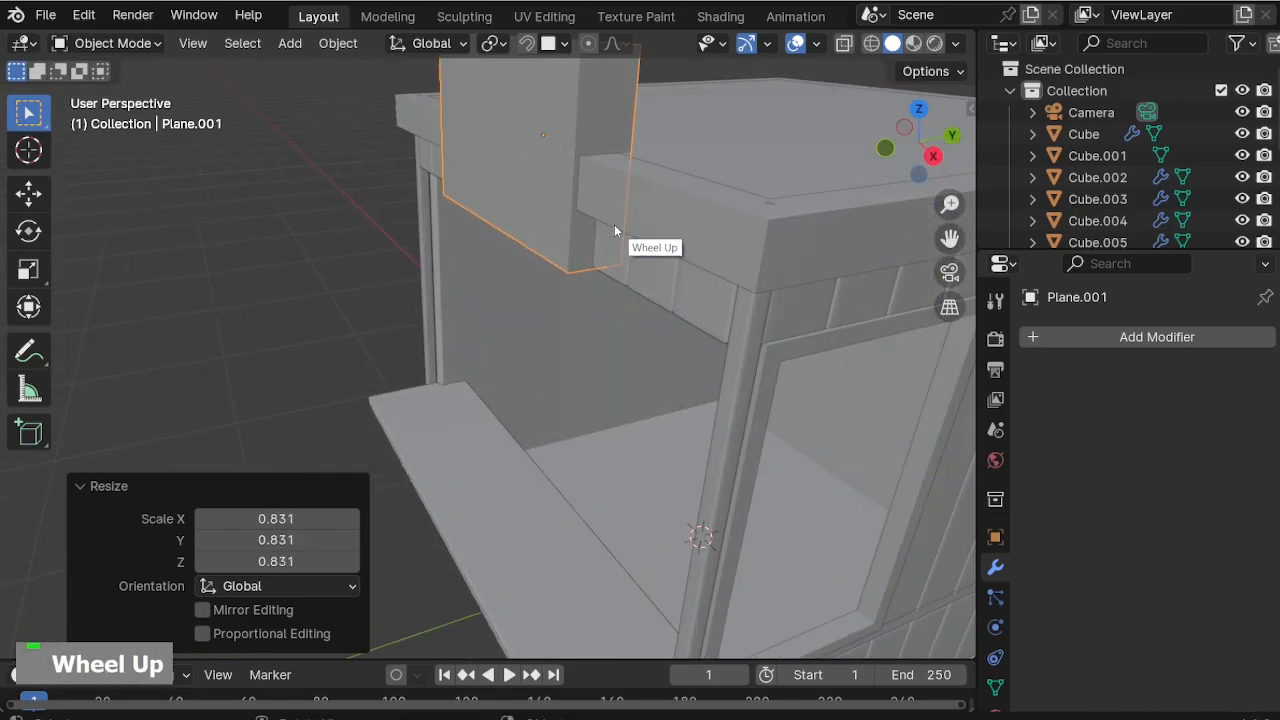
key(g)
key(z)
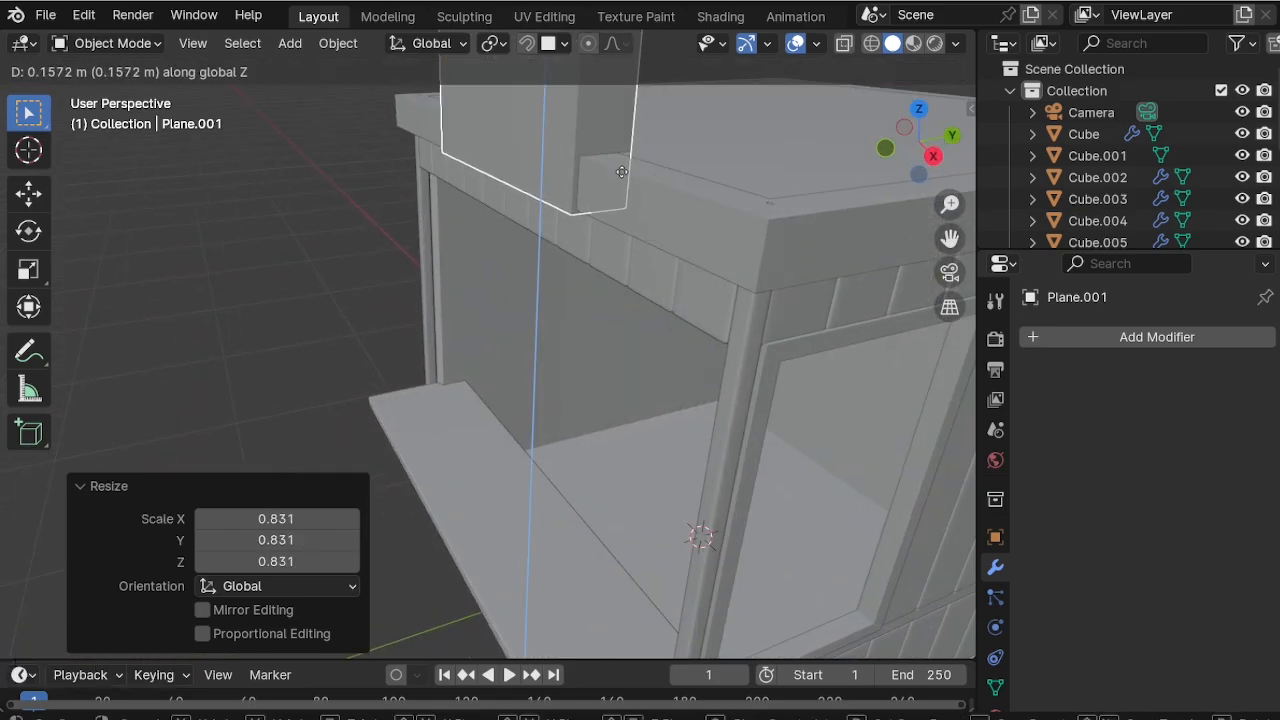
click(623, 161)
Lower the sign board about 0.018 m along Z and move it about 0.061 m along negative Y.
middle_drag(623, 161, 614, 114)
scroll(683, 59, up, 3)
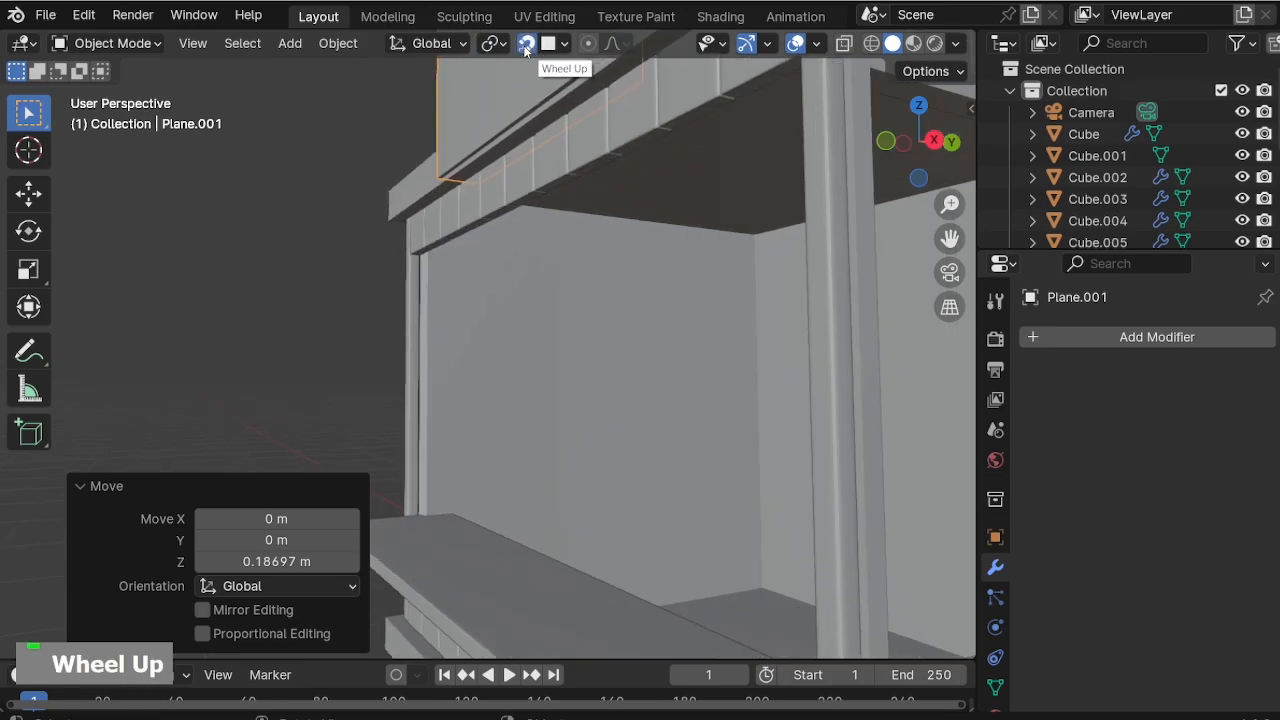
key(g)
key(z)
click(528, 131)
middle_drag(528, 131, 579, 295)
key(g)
key(y)
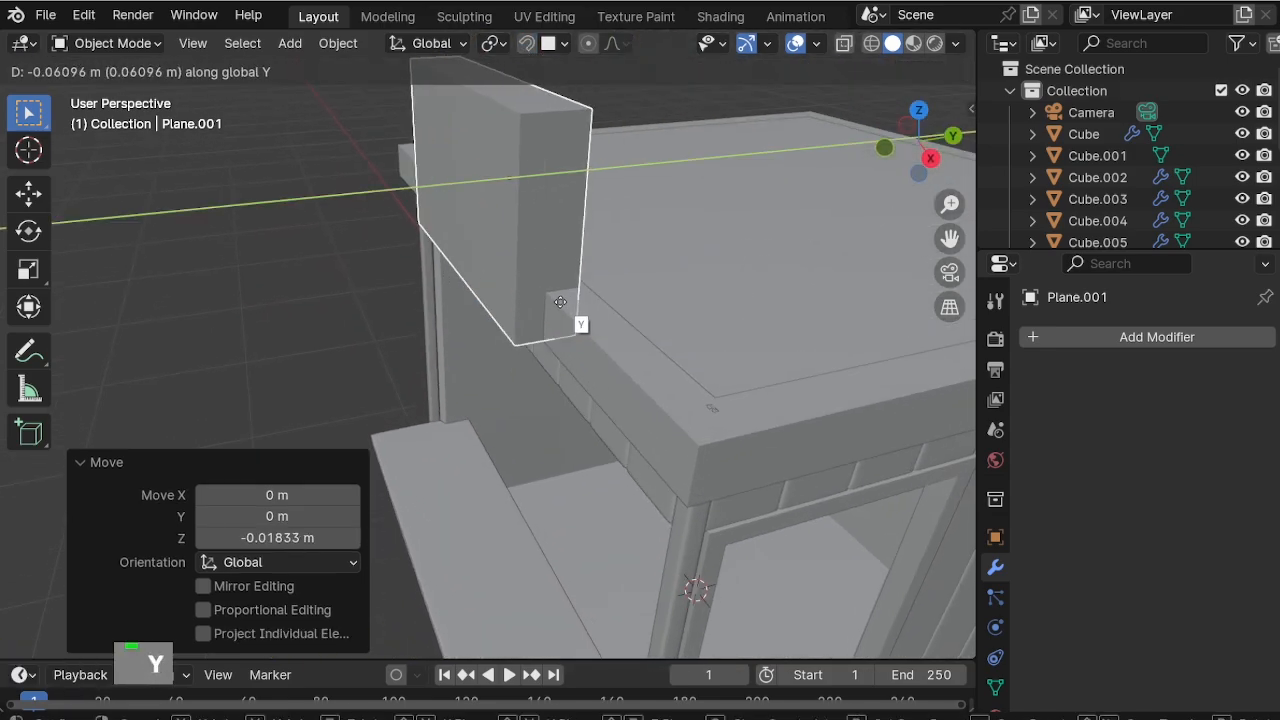
click(560, 302)
Add two loop cuts within the sign board's thickness and scale them apart along Y toward its front and back edges.
scroll(562, 329, down, 2)
shift+scroll(676, 309, up, 1)
middle_drag(562, 329, 656, 282)
key(Tab)
key(ctrl+r)
scroll(710, 195, up, 1)
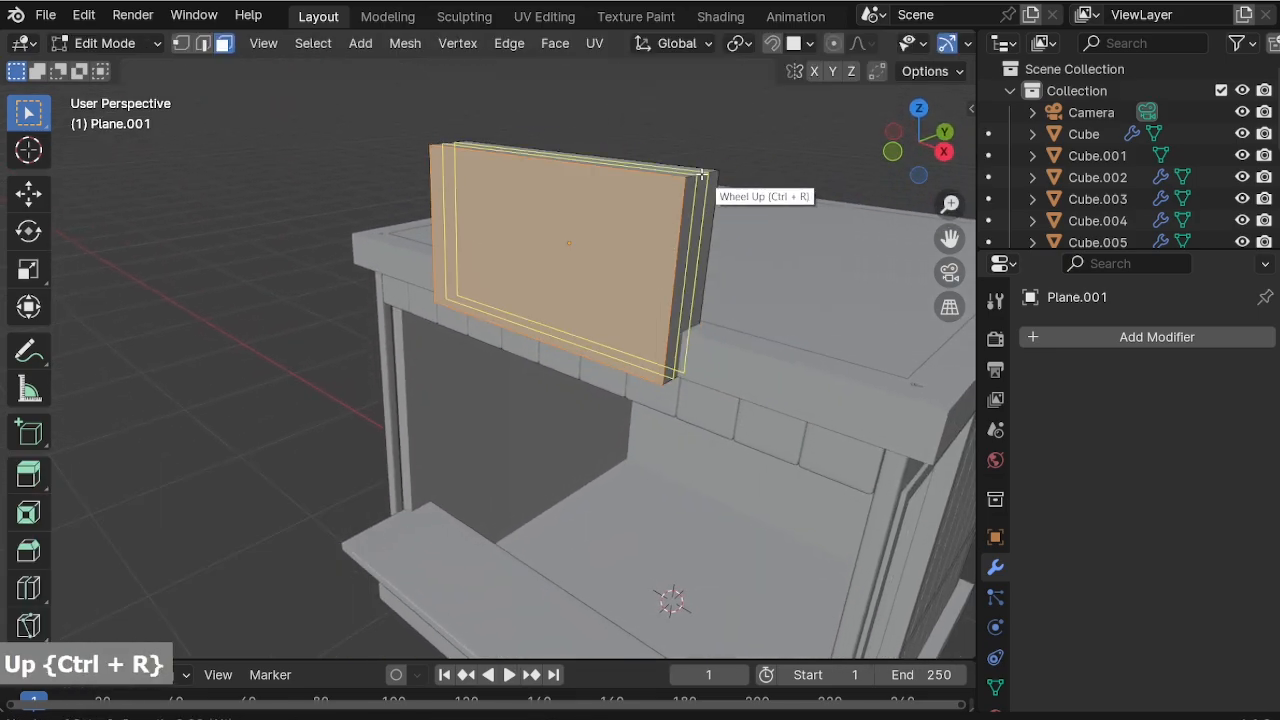
click(697, 186)
right_click(697, 186)
middle_drag(697, 186, 650, 316)
key(s)
key(y)
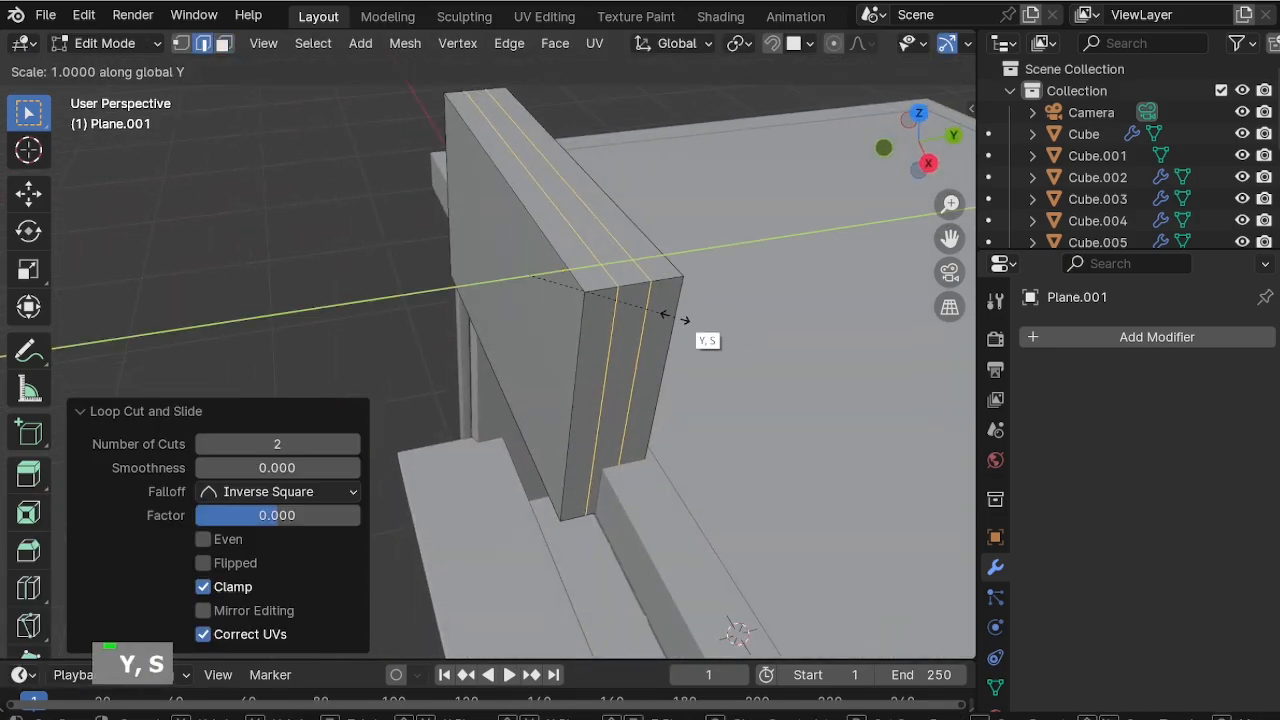
click(890, 323)
Add two vertical loop cuts across the sign board's width and scale them apart along X by about 2.588.
key(ctrl+z)
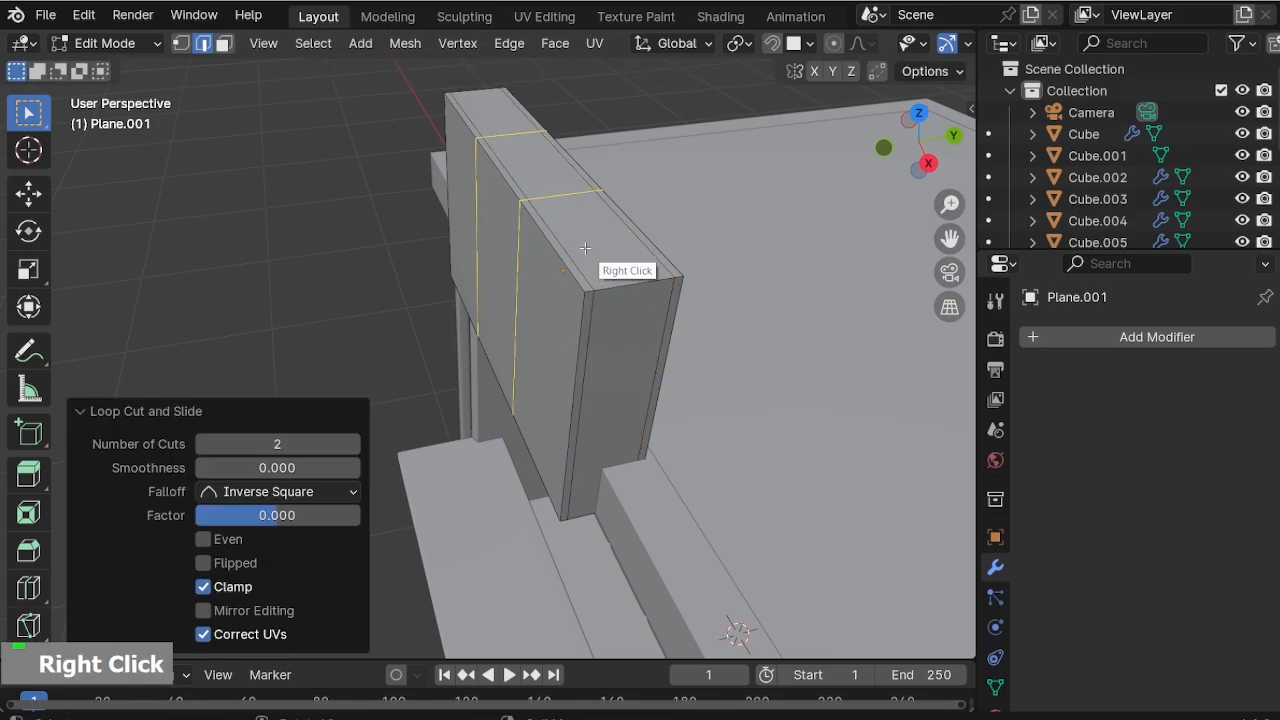
key(s)
click(657, 371)
Add two horizontal loop cuts around the sign board and scale them apart along Z by about 2.26.
key(ctrl+r)
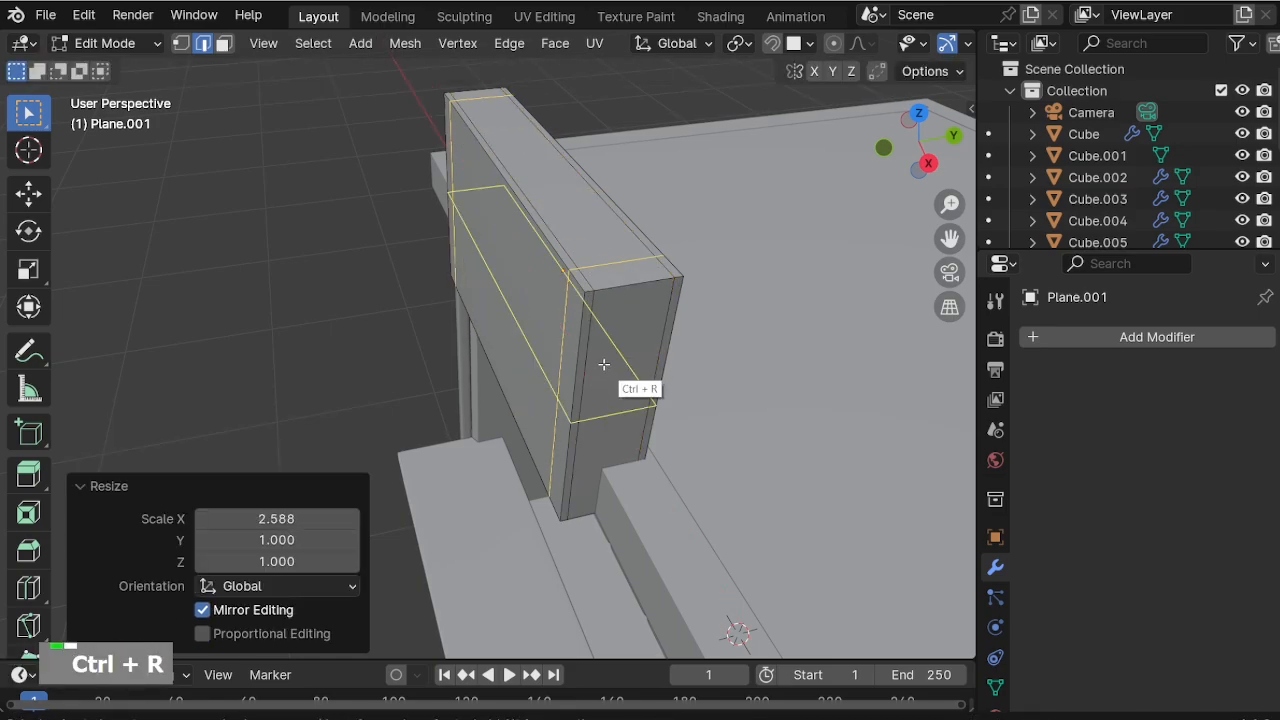
click(602, 362)
right_click(611, 363)
key(s)
key(z)
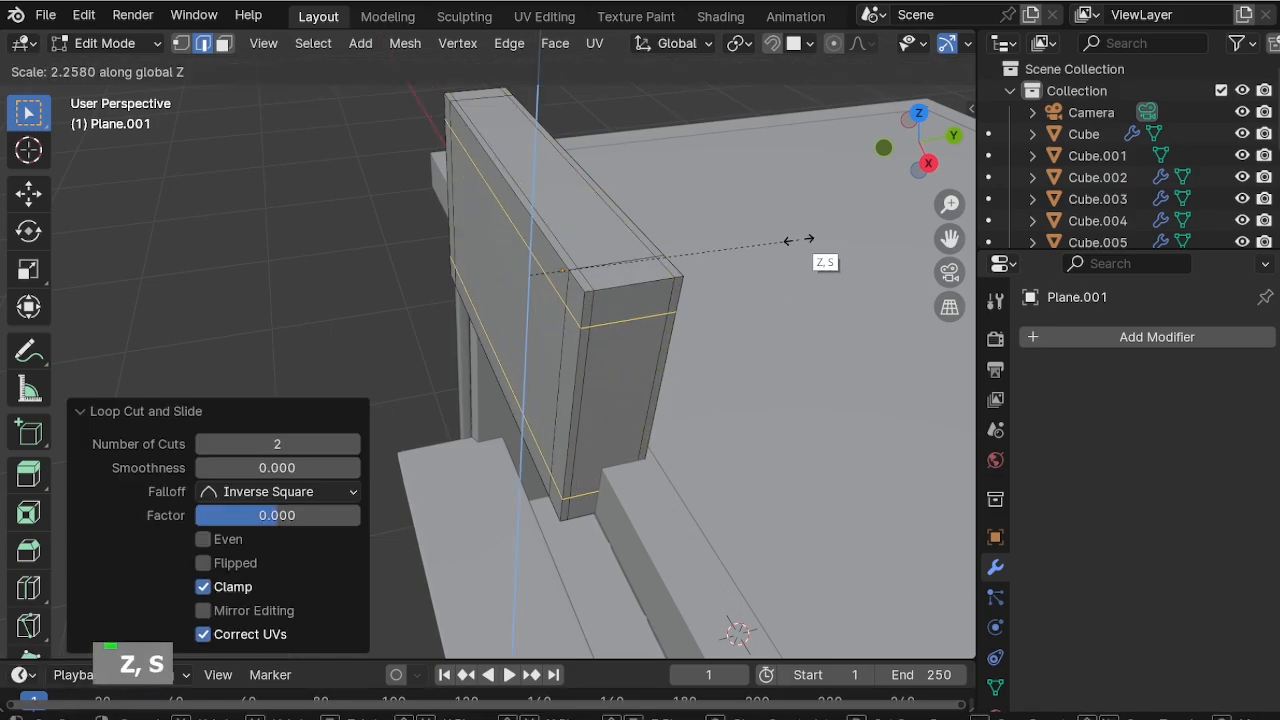
click(797, 240)
Give the sign board a level 2 Subdivision modifier and shade it smooth.
key(Tab)
key(ctrl+2)
right_click(590, 290)
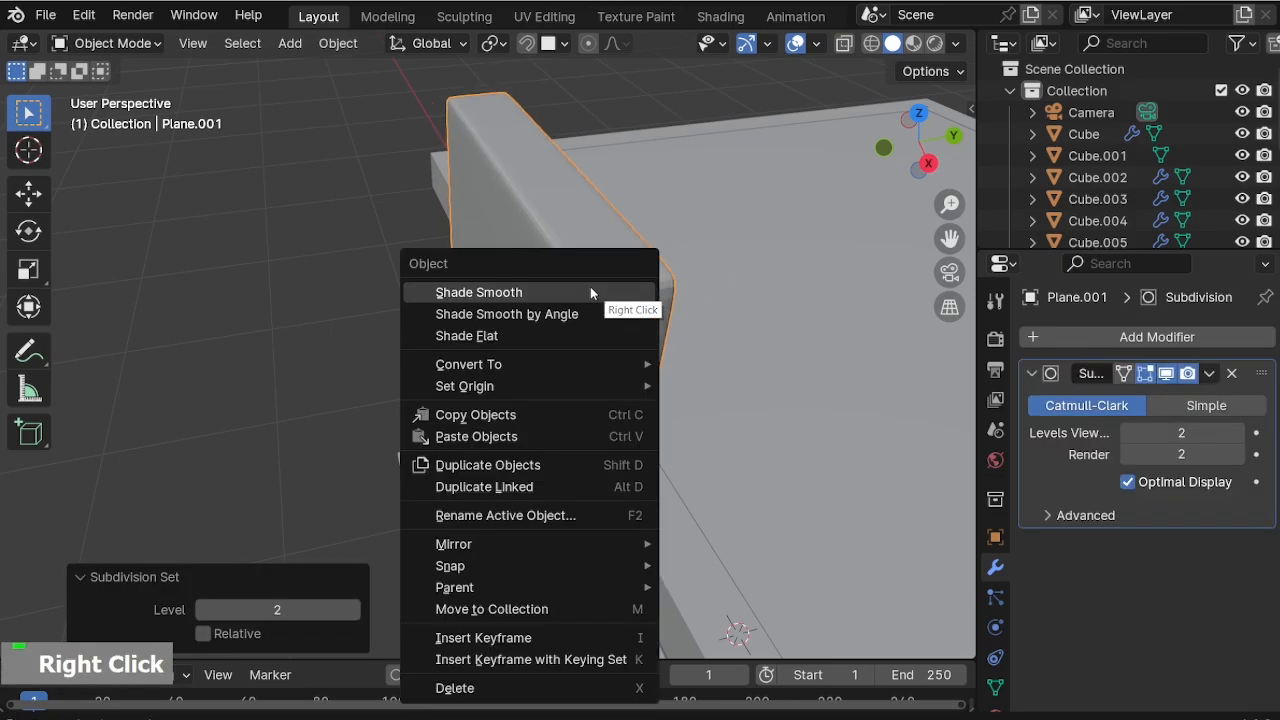
click(590, 292)
Apply the sign board's scale.
middle_drag(590, 292, 696, 222)
key(ctrl+a)
click(627, 302)
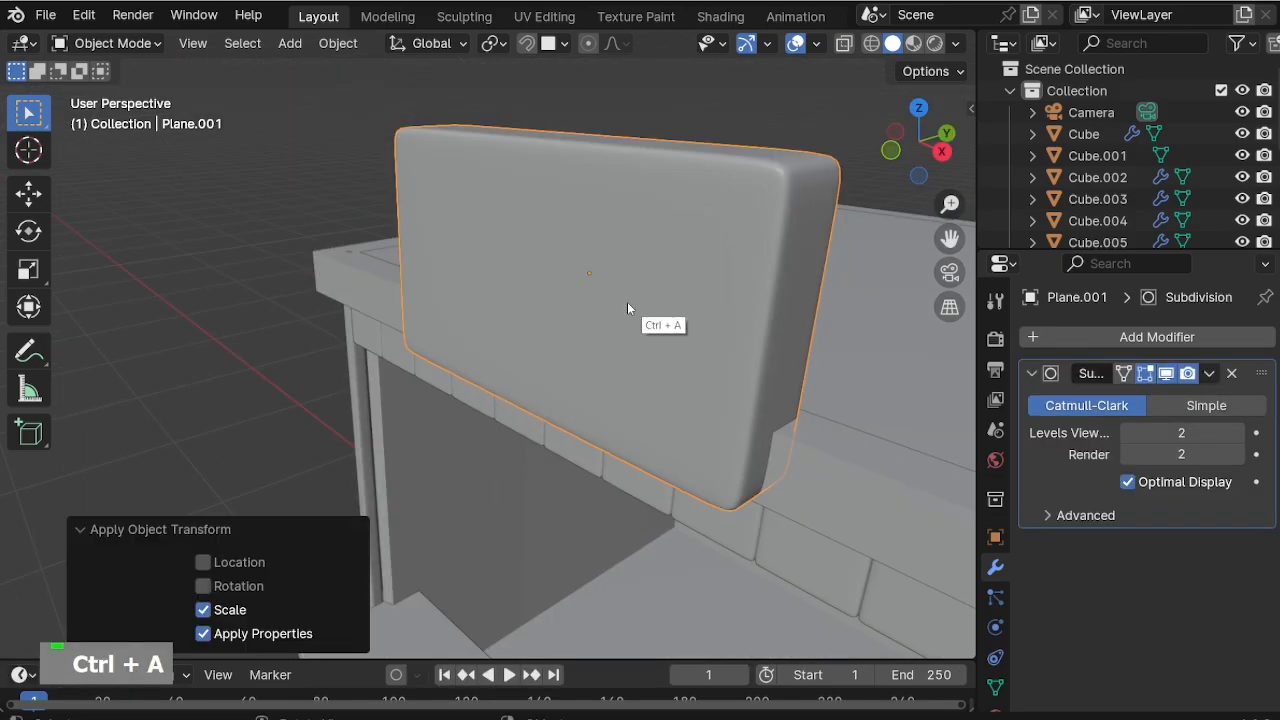
Inset the sign board's front face about 0.039 m and extrude it about 0.05 m inward to form a recessed panel.
key(Tab)
key(i)
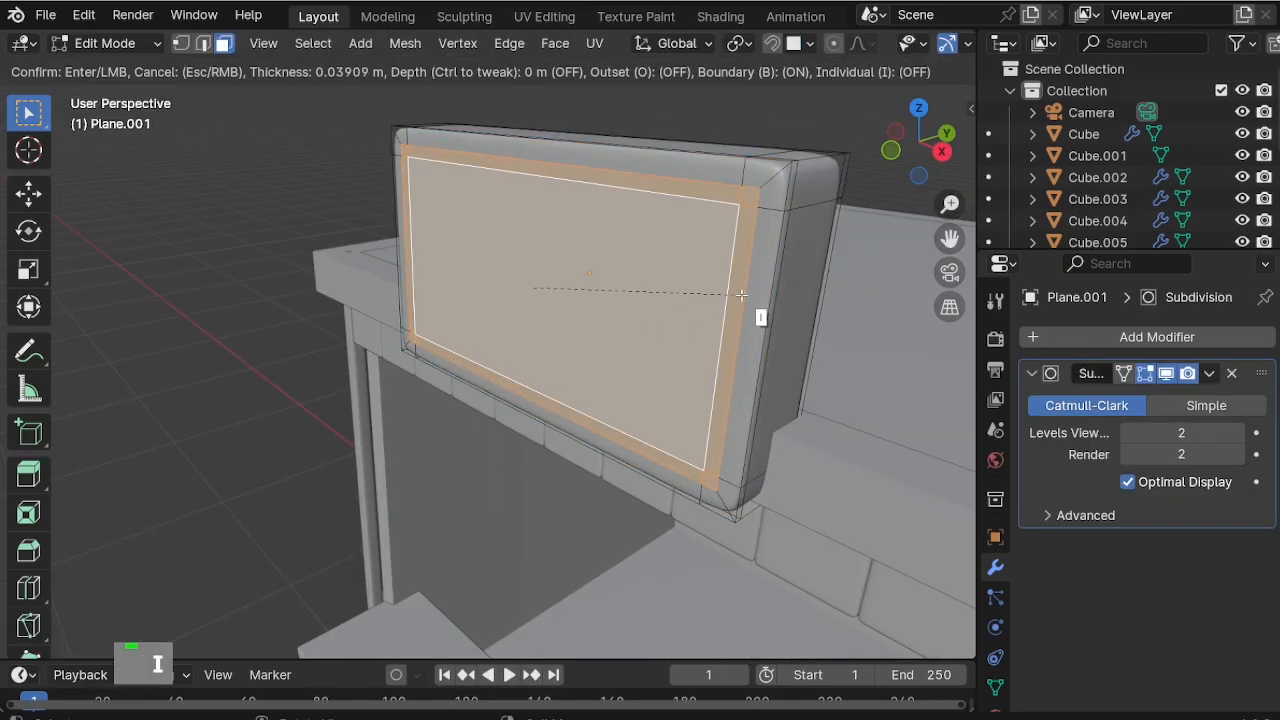
click(741, 295)
key(e)
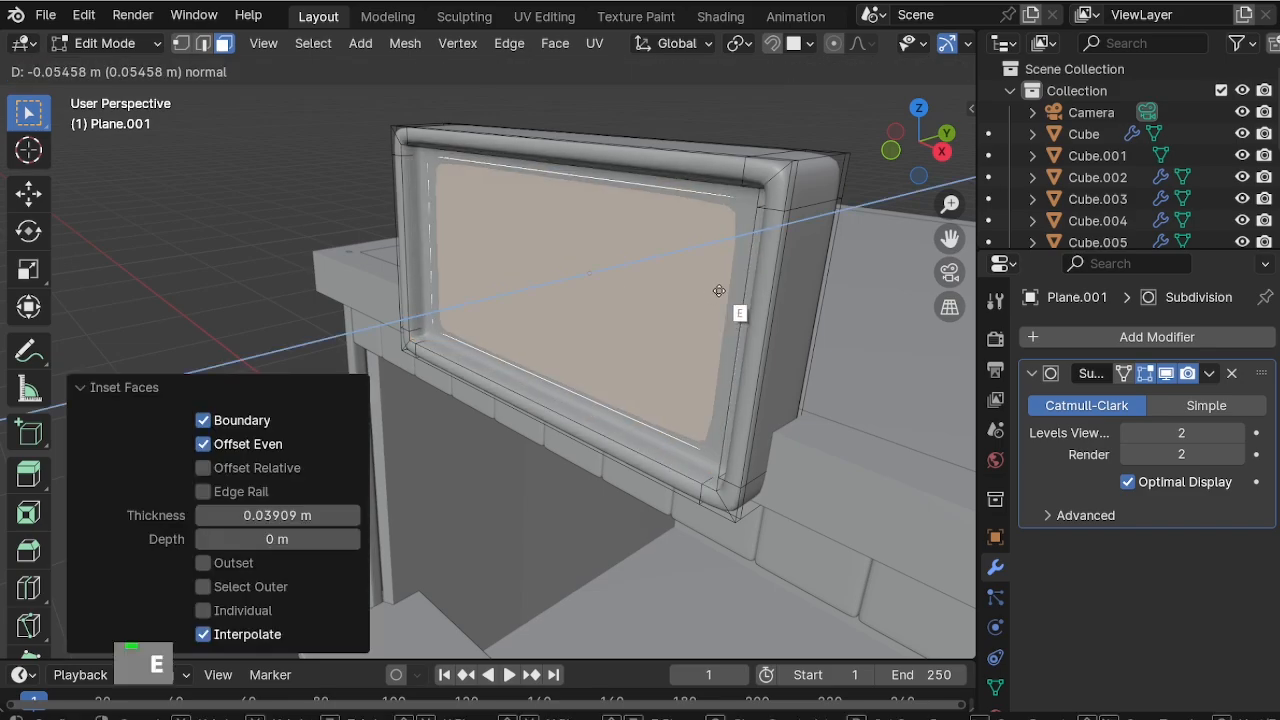
click(721, 290)
Inset the recessed panel face about 0.004 m to sharpen its border, and return to Object Mode.
key(i)
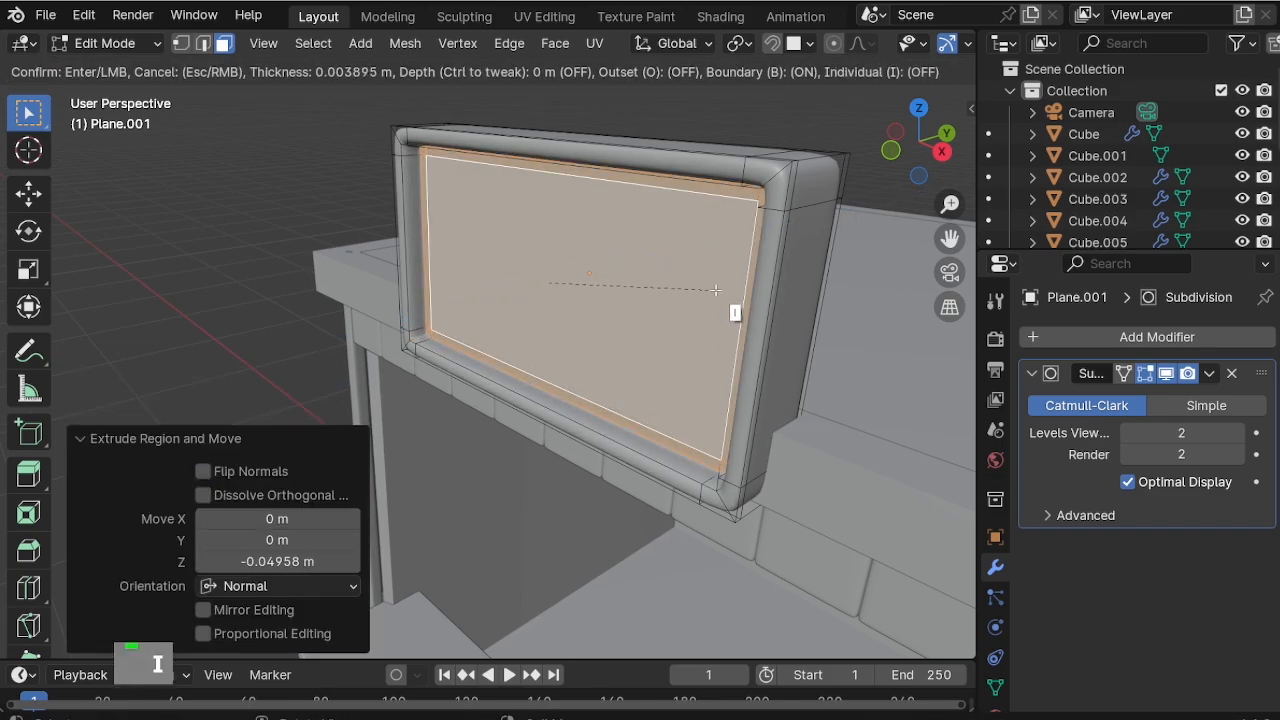
click(713, 291)
key(Tab)
middle_drag(712, 293, 663, 322)
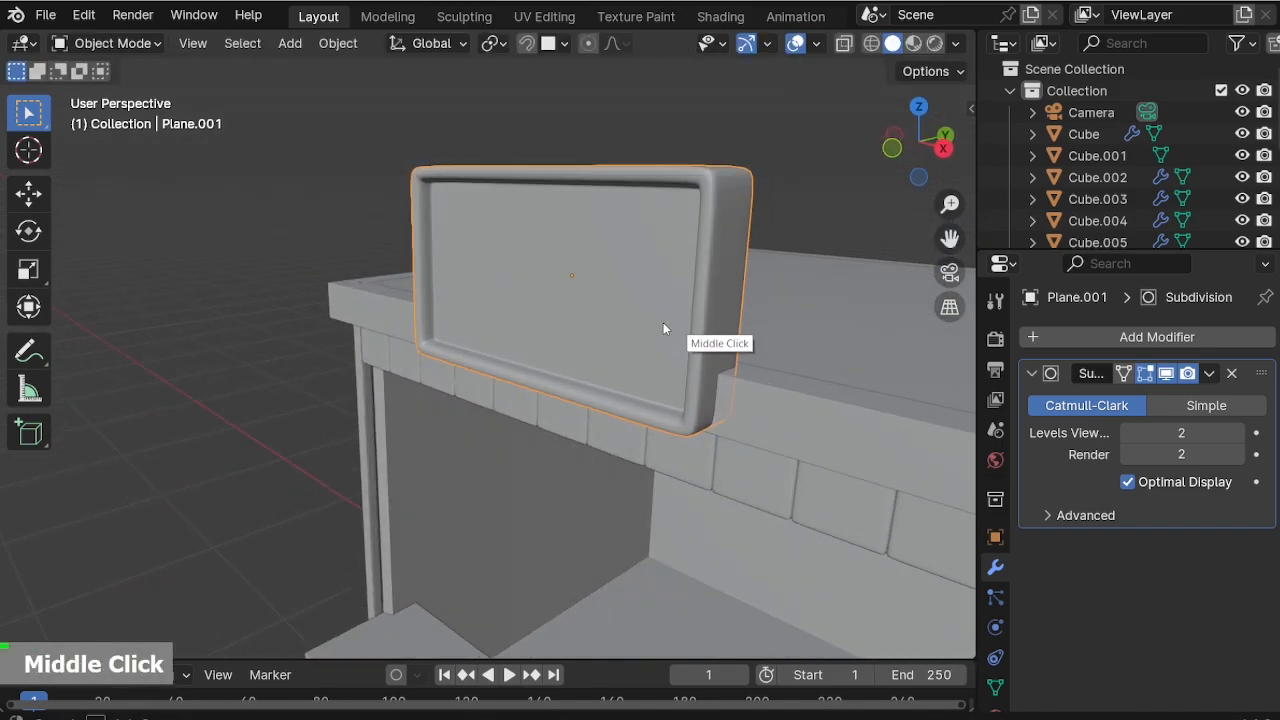
Reframe the stall in the camera view, moving the camera about 0.80 m up and 1.29 m closer along its local Z.
scroll(616, 242, down, 3)
middle_drag(616, 242, 610, 368)
key(KP_0)
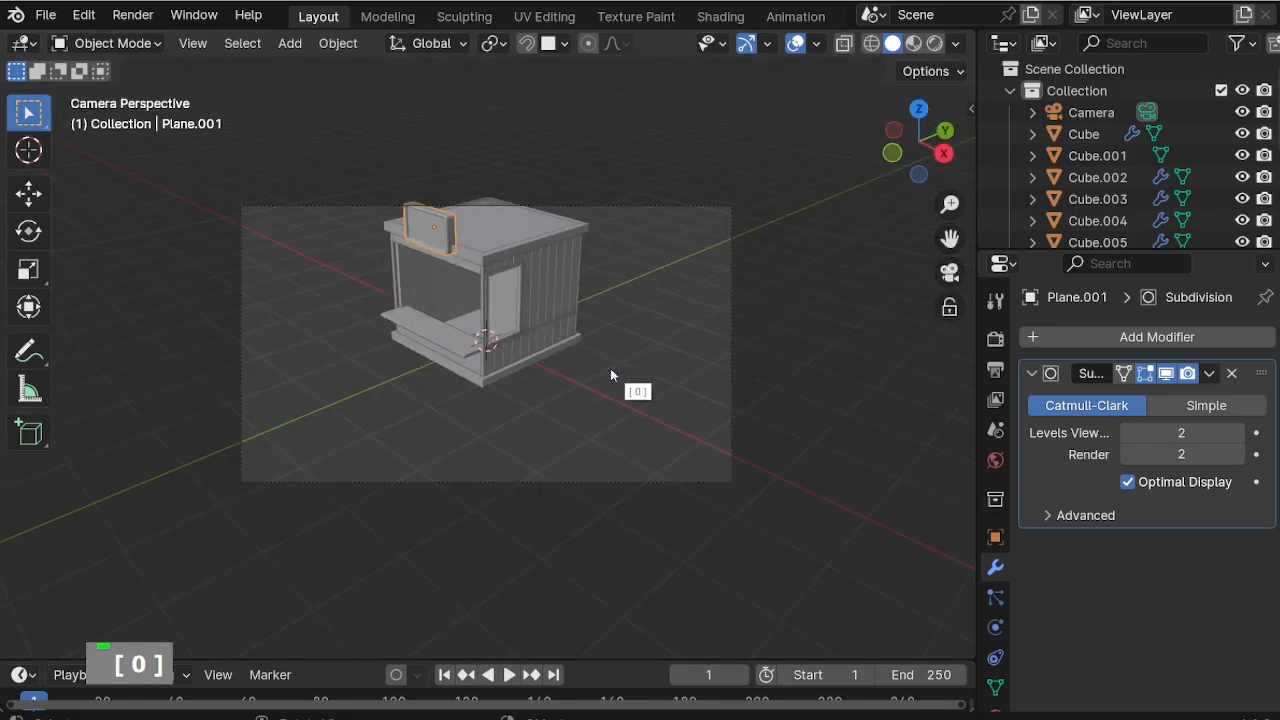
click(573, 484)
key(g)
click(564, 397)
key(g)
middle_click(533, 382)
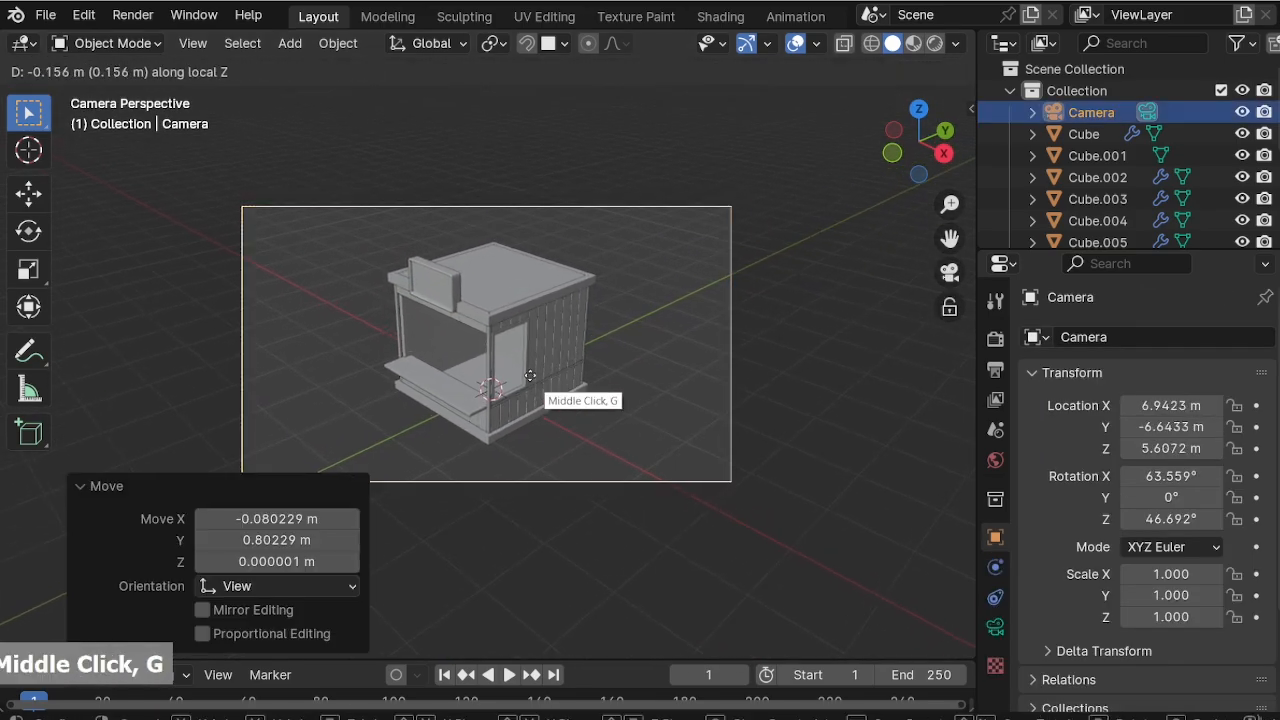
click(530, 336)
scroll(430, 386, up, 3)
shift+middle_drag(430, 386, 478, 418)
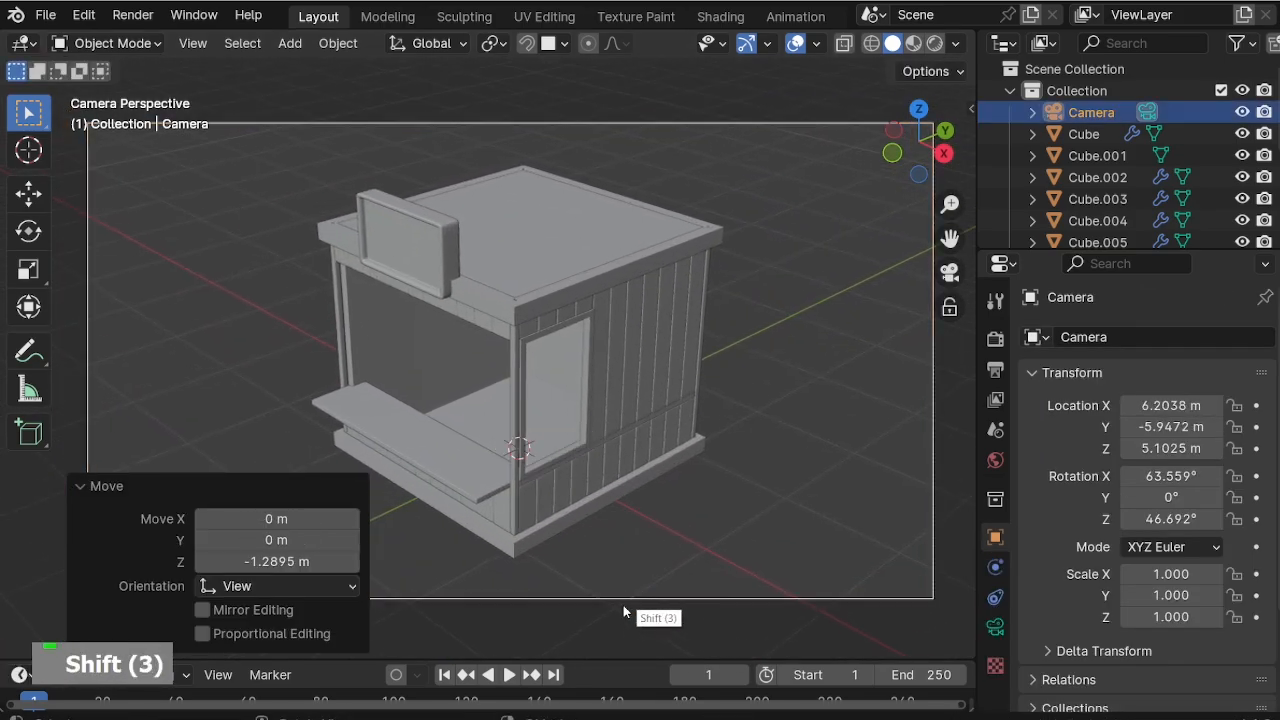
Add a 2 m plane, isolate it in local view and divide it into five strips with four centred loop cuts.
key(shift+a)
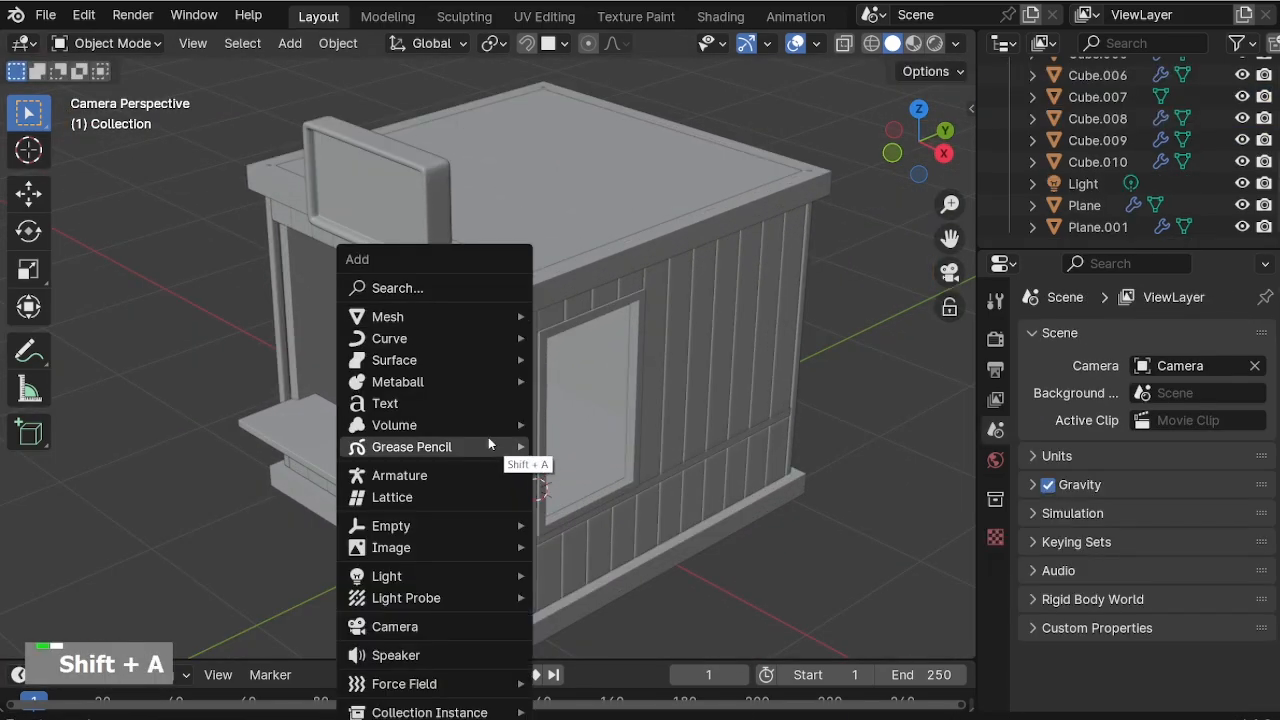
click(612, 312)
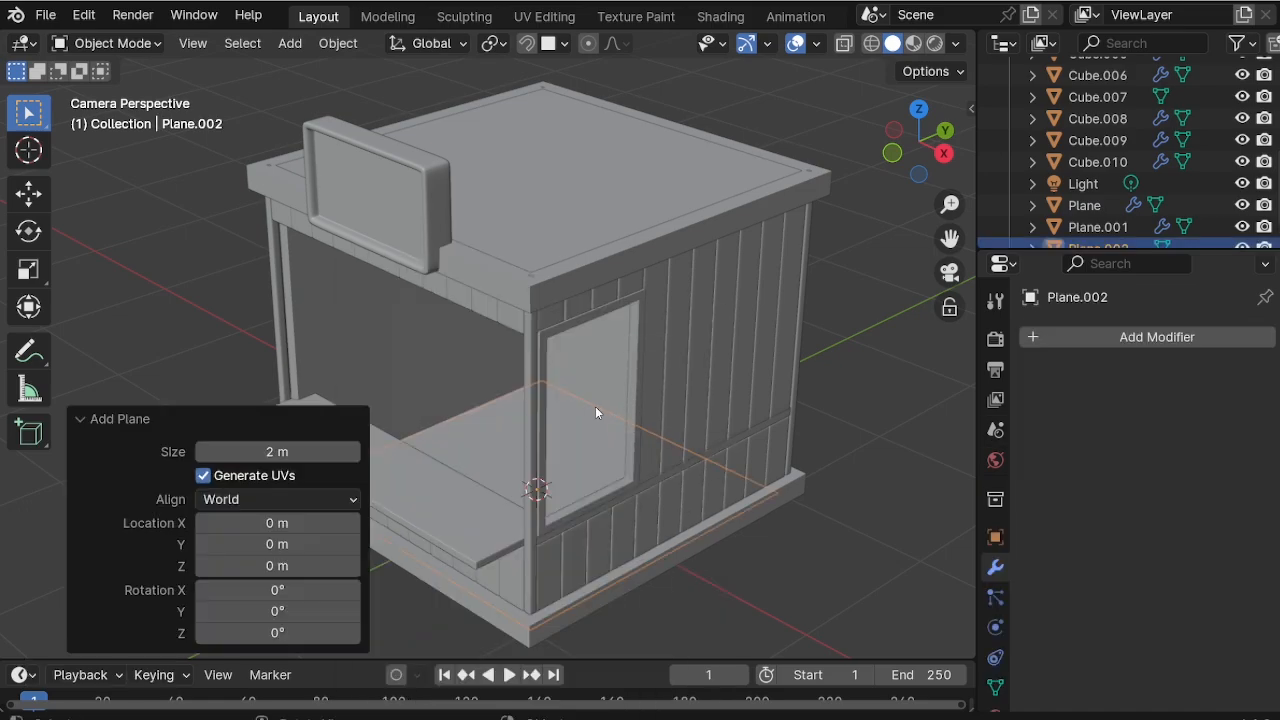
key(KP_Divide)
key(Tab)
key(ctrl+r)
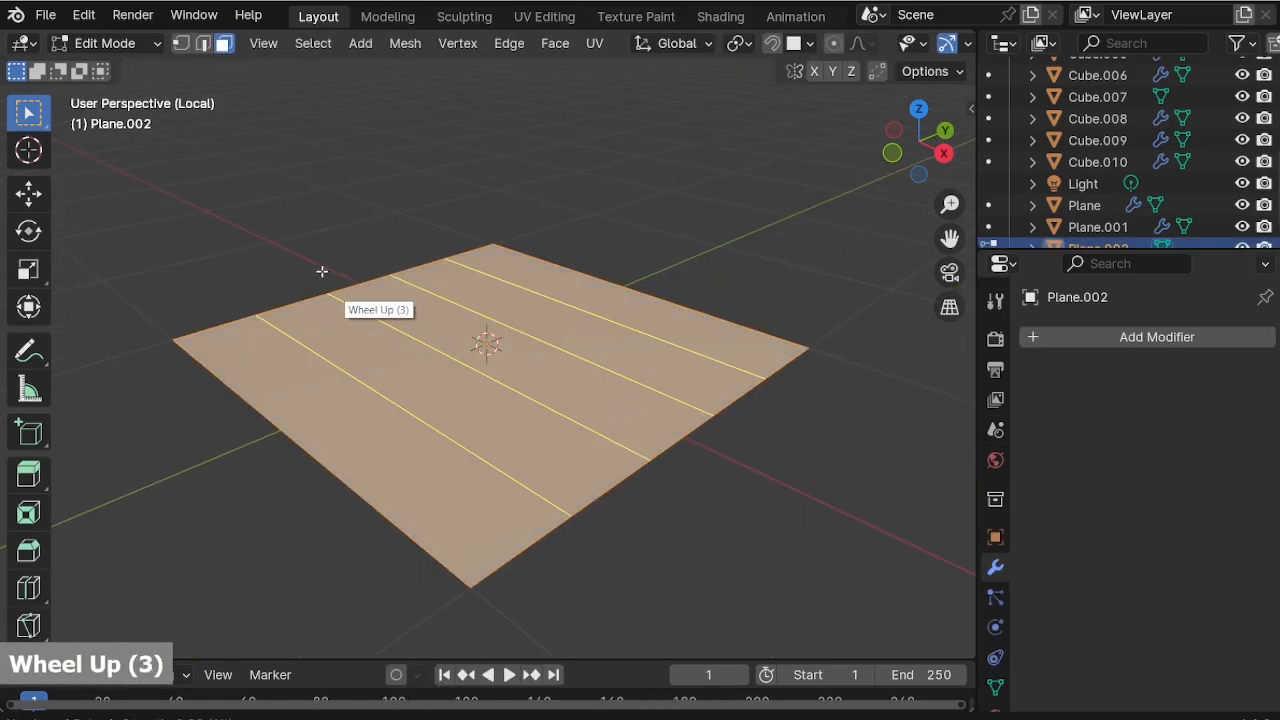
click(325, 287)
right_click(325, 287)
Delete four of the plane's strips, keeping only the strip on the negative Y side.
key(3)
click(414, 391)
shift+click(515, 366)
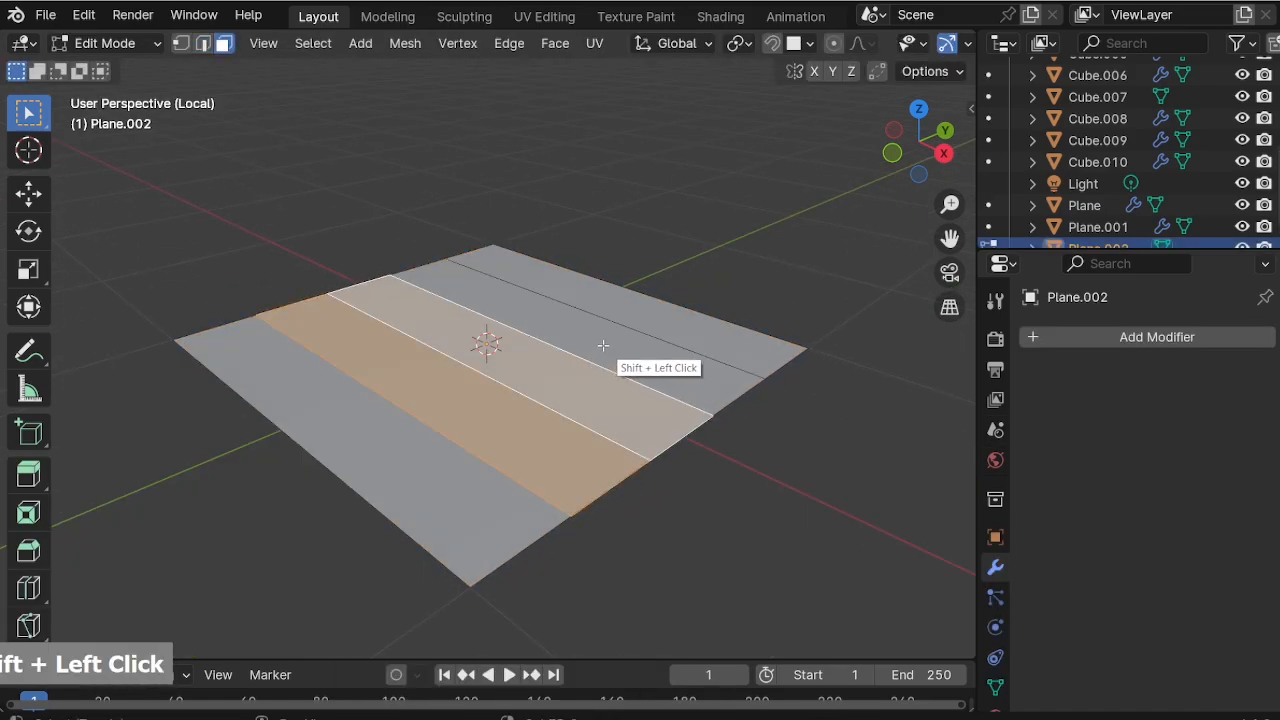
shift+click(603, 346)
shift+click(644, 326)
key(x)
click(538, 324)
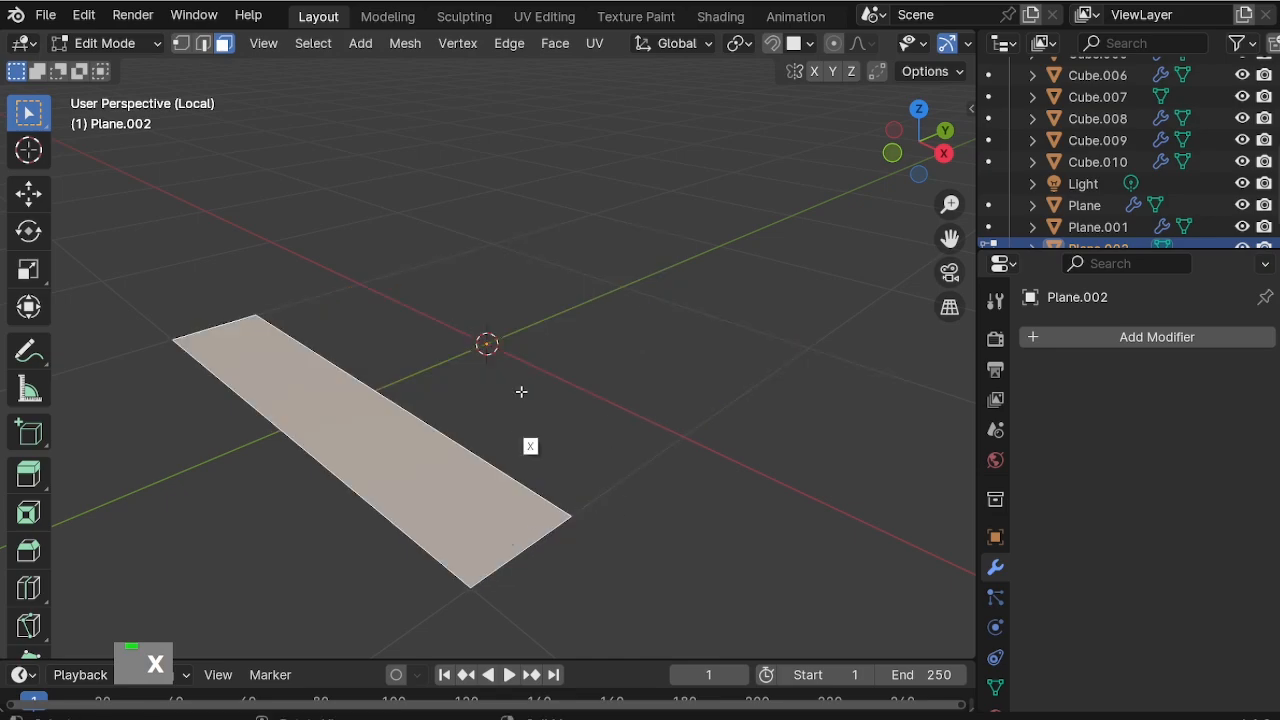
Extrude the remaining strip about 0.41 m upward and another 0.04 m to form a counter body with a top slab.
key(e)
click(434, 396)
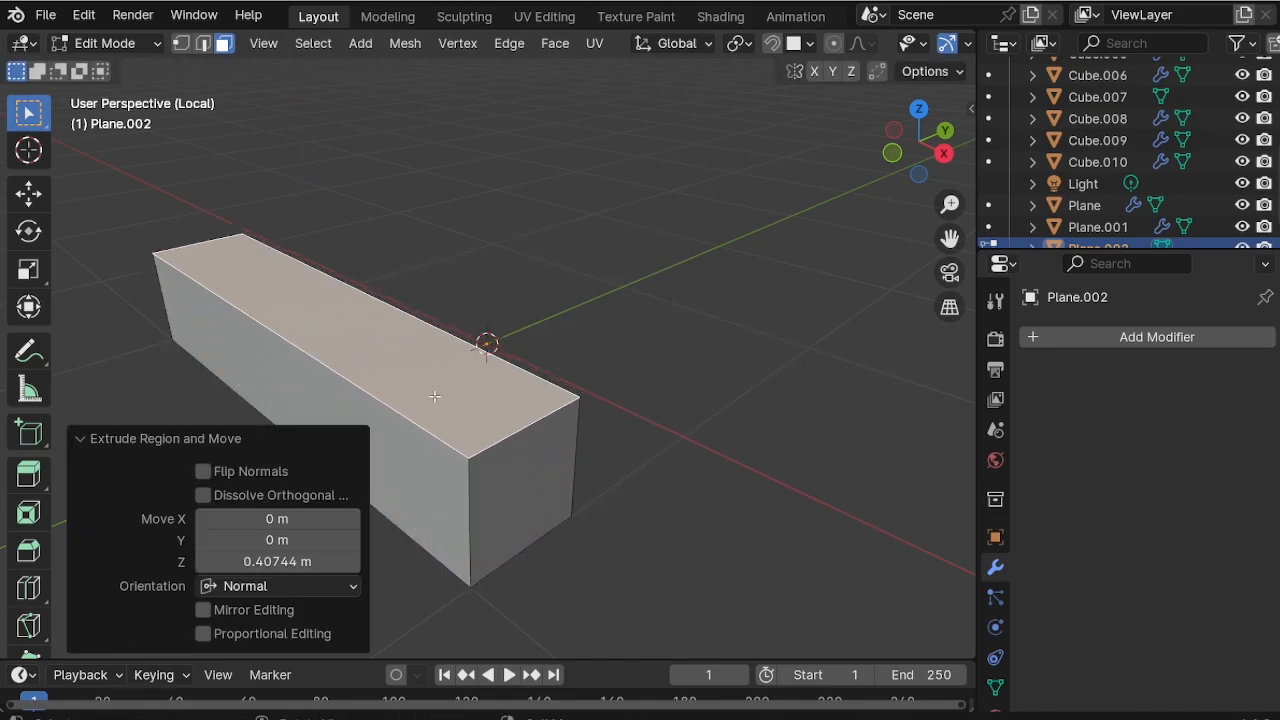
key(e)
click(486, 337)
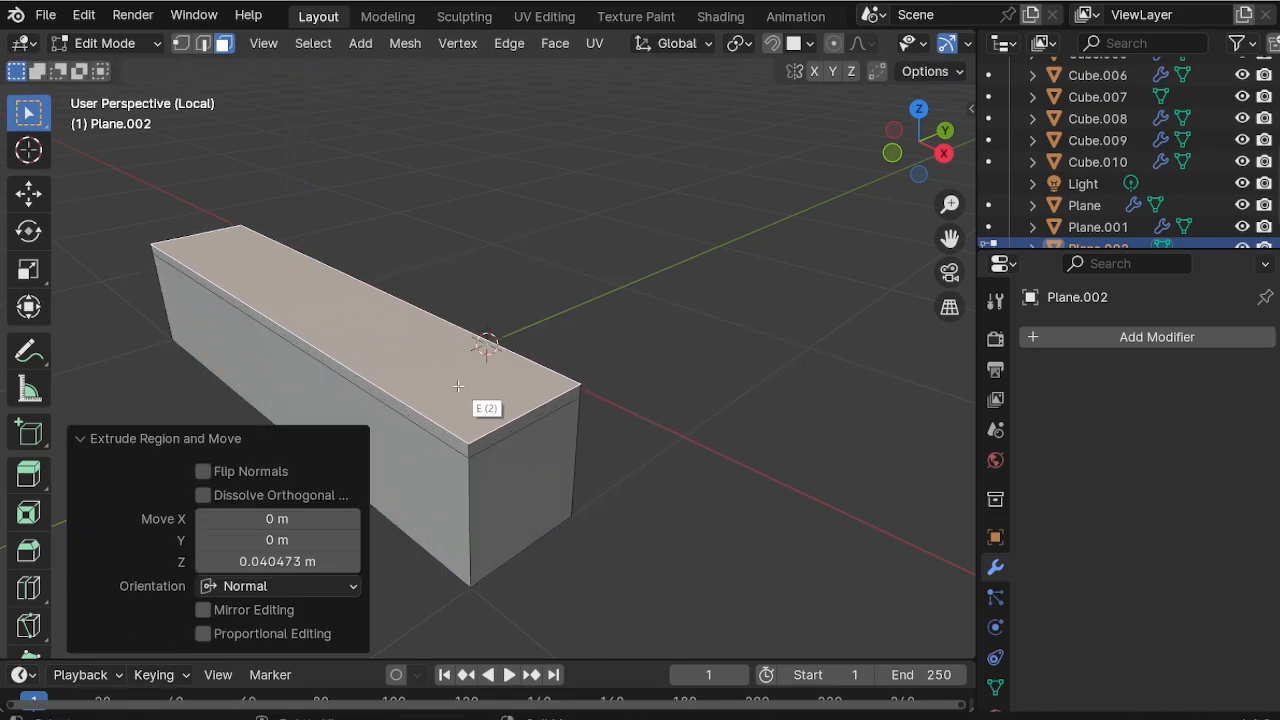
Extrude the top slab's long side face on the positive Y side about 0.041 m outward as an overhang.
middle_drag(486, 337, 389, 243)
click(366, 233)
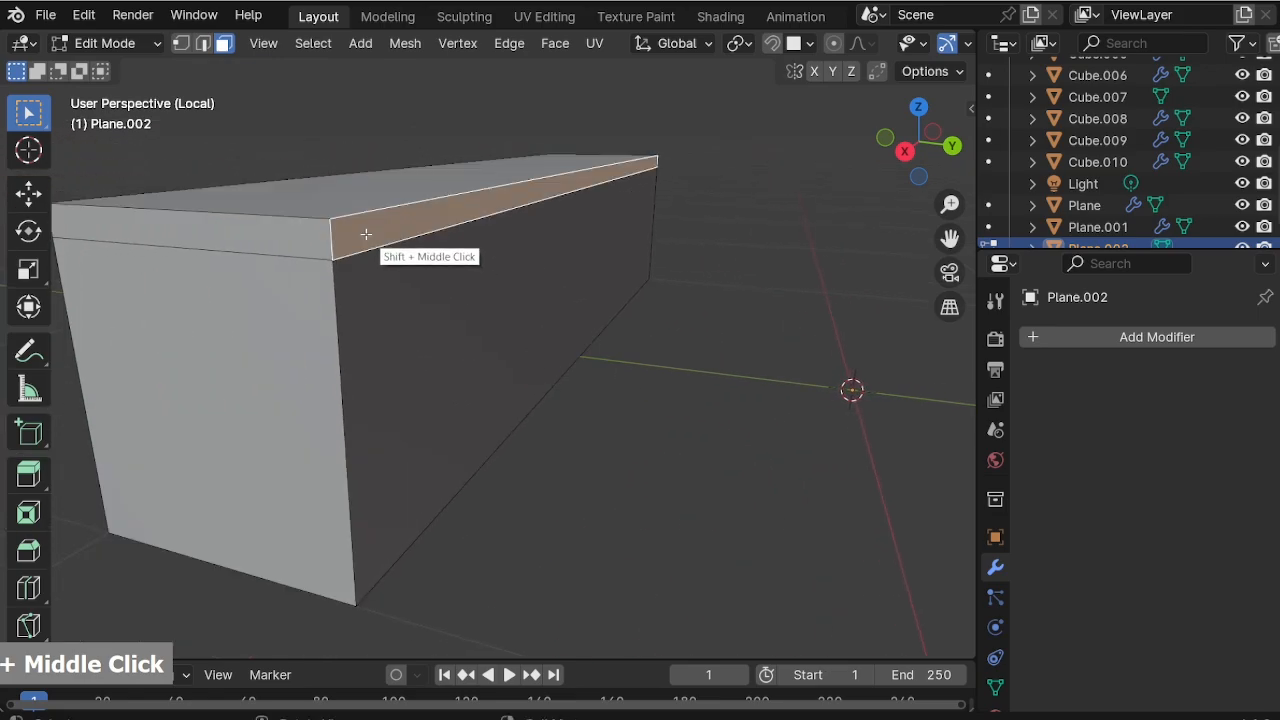
key(e)
click(384, 238)
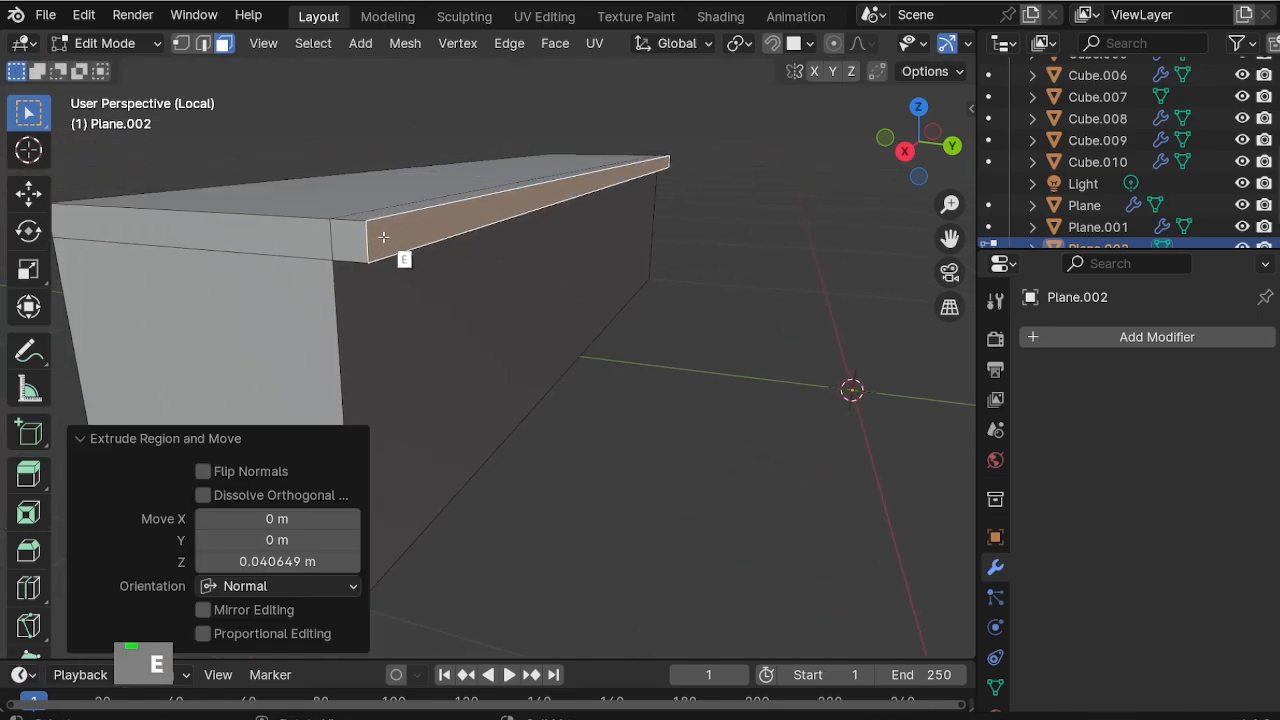
Duplicate the counter's long side face below the overhang in place and separate it into its own object.
middle_drag(384, 238, 337, 343)
click(403, 300)
key(shift+d)
right_click(424, 287)
key(p)
click(418, 289)
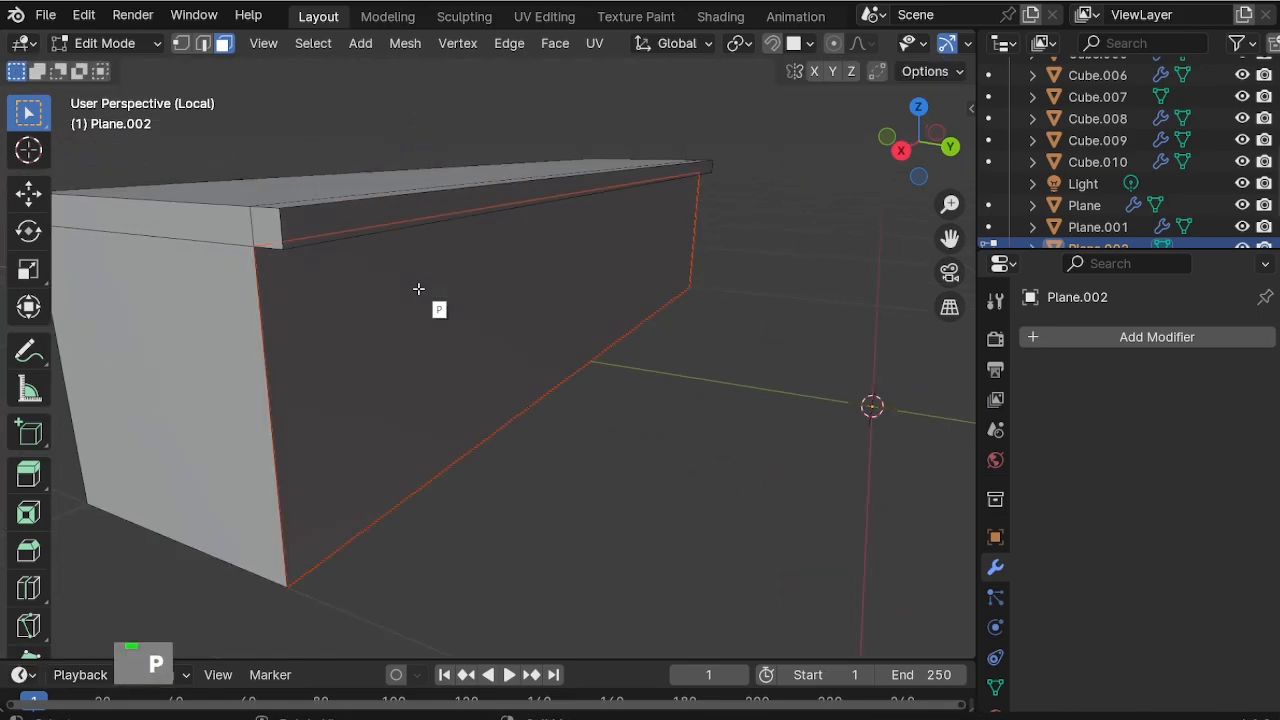
Divide the separated side face into six segments with five vertical loop cuts.
key(Tab)
click(418, 290)
key(Tab)
key(ctrl+r)
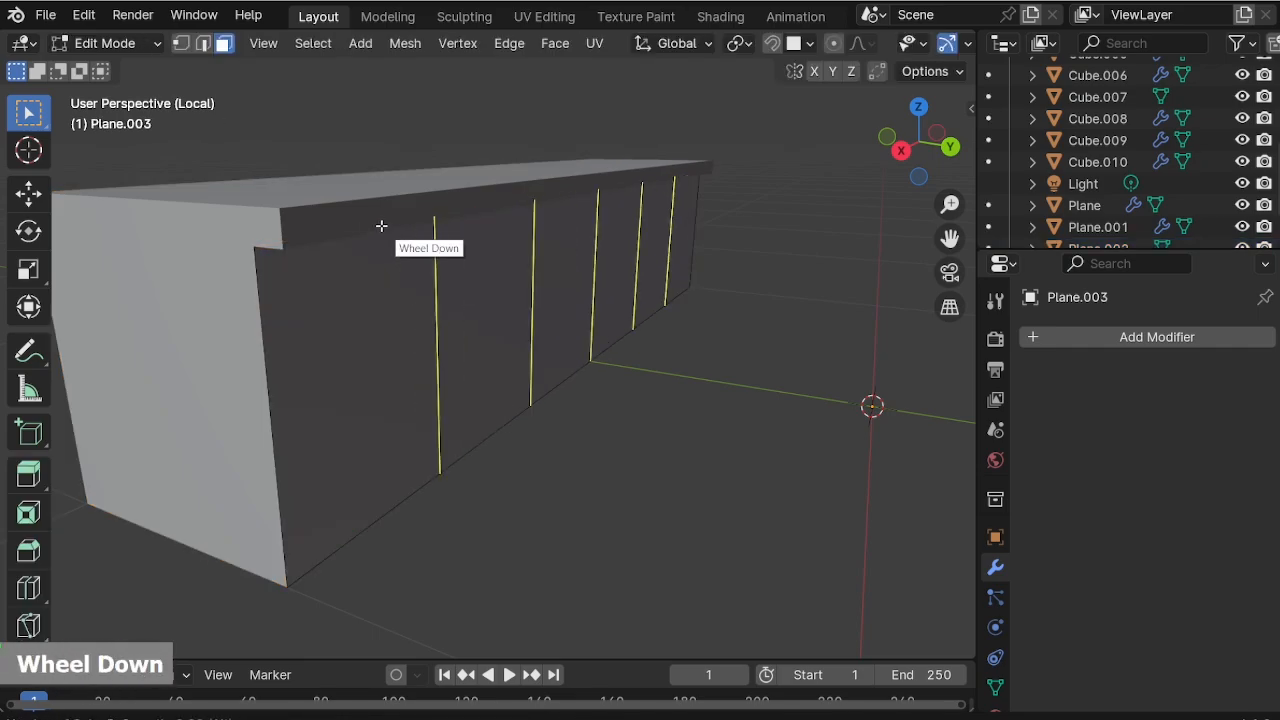
click(381, 226)
Delete five of the six segments, keeping only the one at the positive X end.
middle_drag(381, 226, 420, 320)
scroll(330, 258, down, 2)
key(3)
click(420, 320)
shift+click(560, 310)
shift+click(670, 305)
shift+click(780, 300)
shift+click(816, 293)
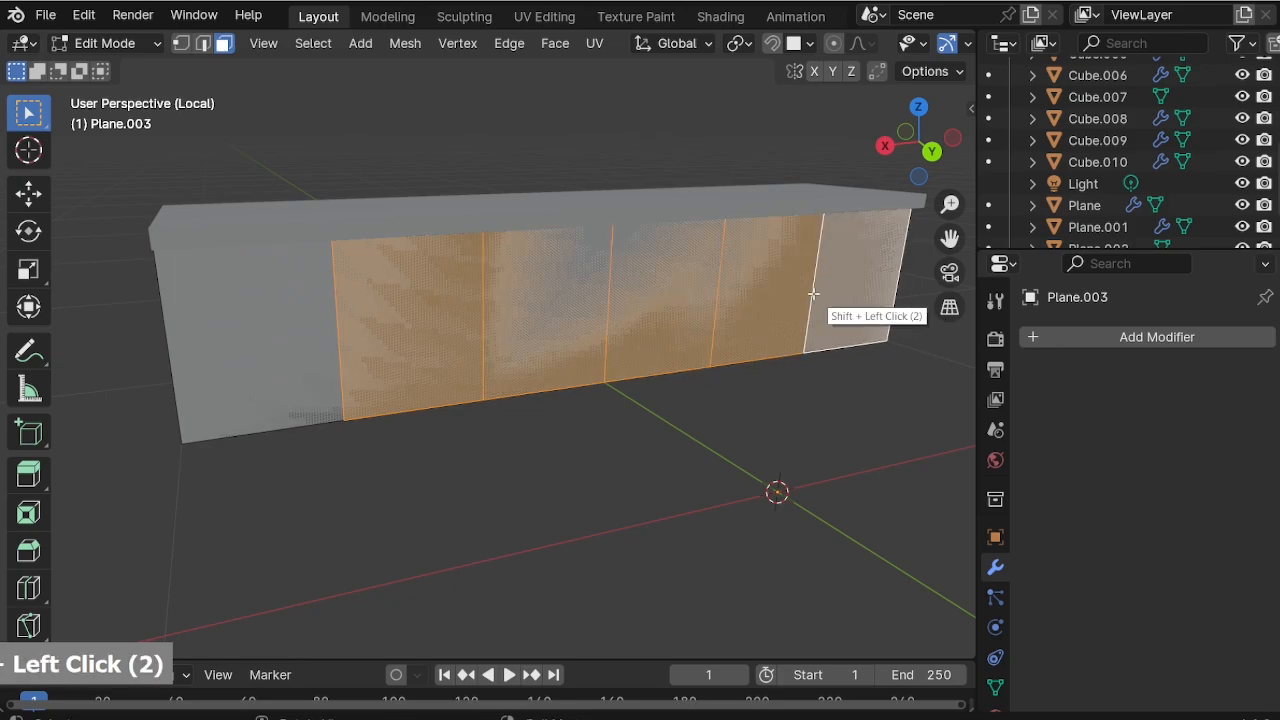
key(x)
click(792, 297)
Scale the remaining panel to about 0.891 along Z and extrude it about 0.041 m outward, snapped to the overhang's edge.
click(299, 307)
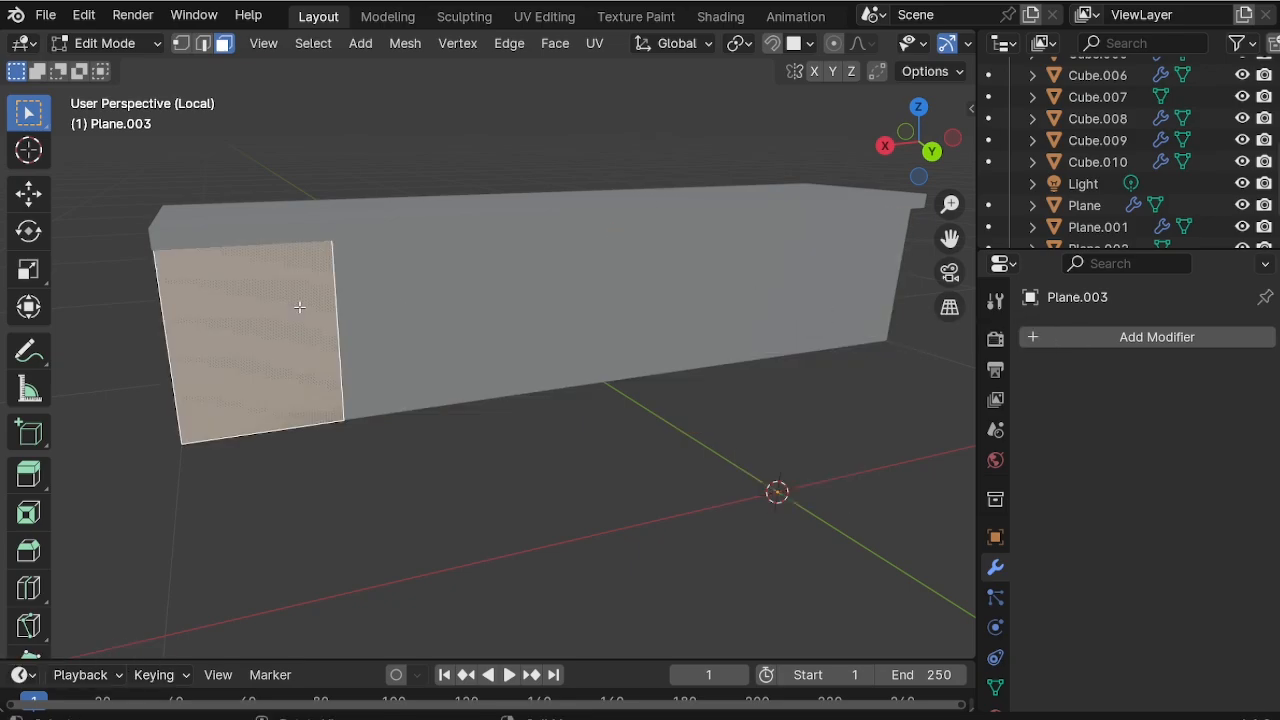
scroll(299, 307, up, 2)
shift+middle_drag(206, 286, 718, 500)
key(s)
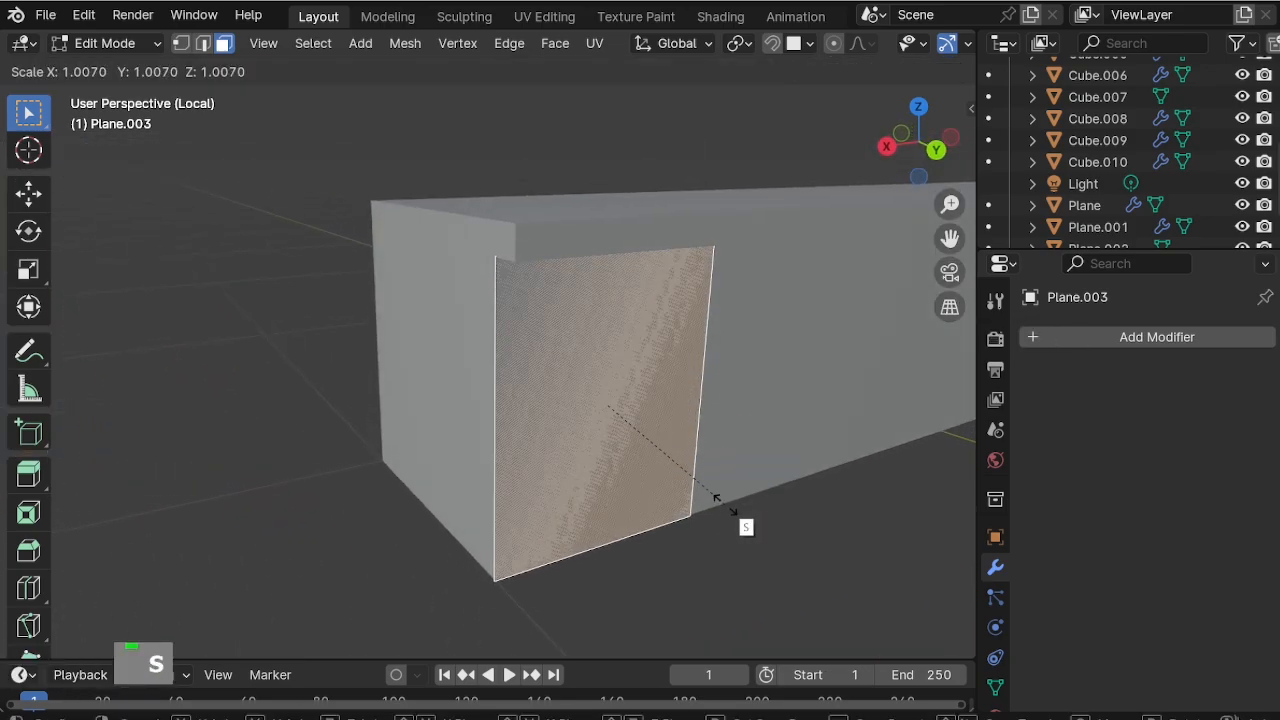
key(z)
click(587, 384)
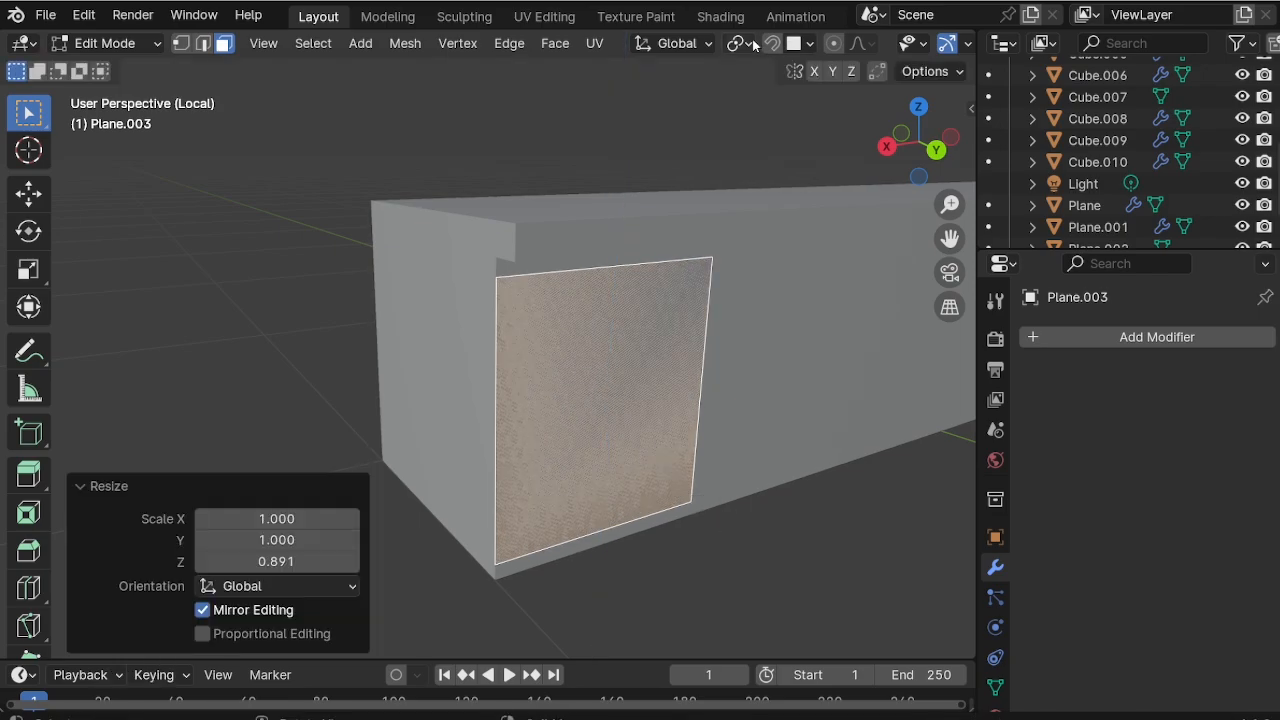
key(e)
click(555, 245)
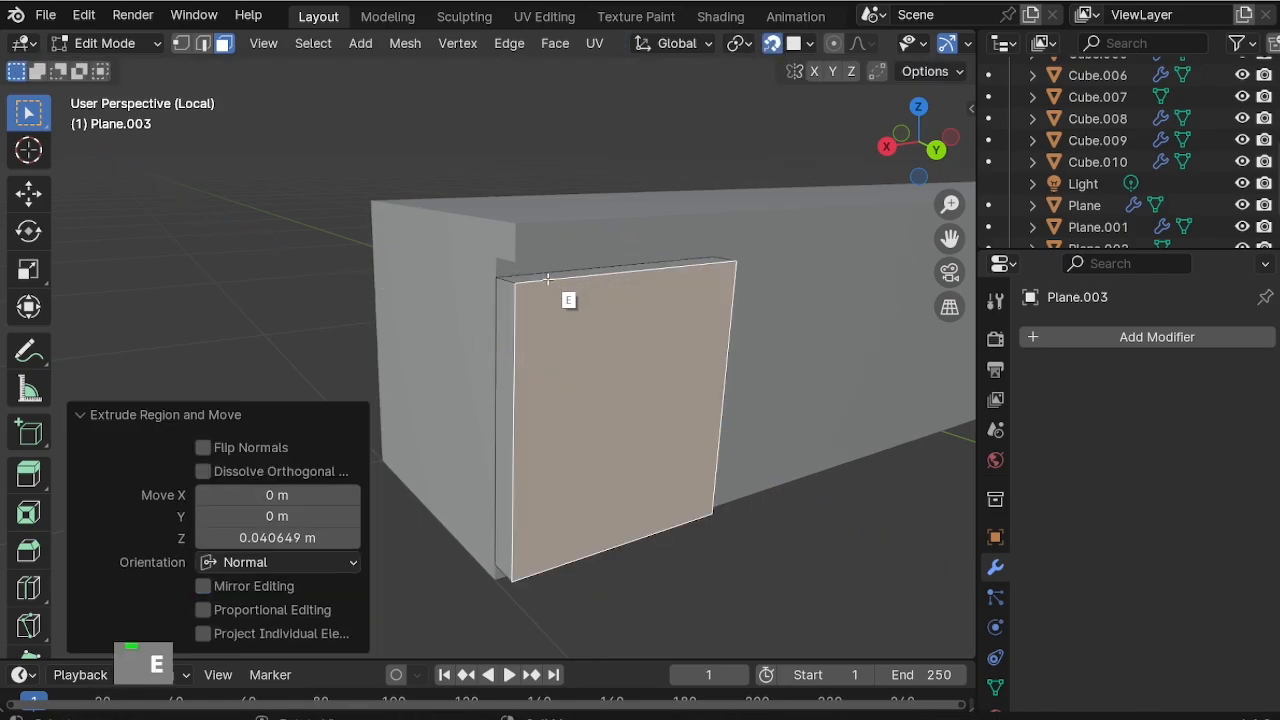
Add two vertical loop cuts to the panel and spread them about 2.81 times along X toward its side edges.
scroll(541, 280, down, 2)
click(541, 280)
right_click(541, 280)
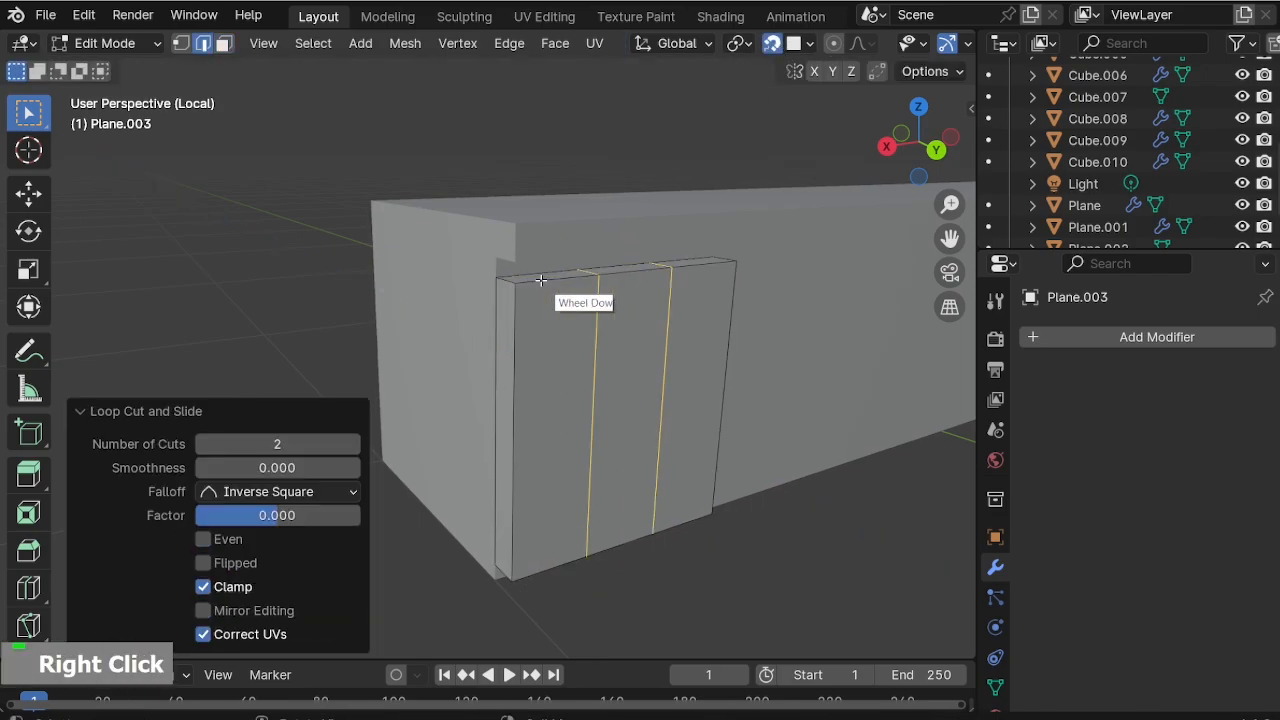
key(s)
click(803, 357)
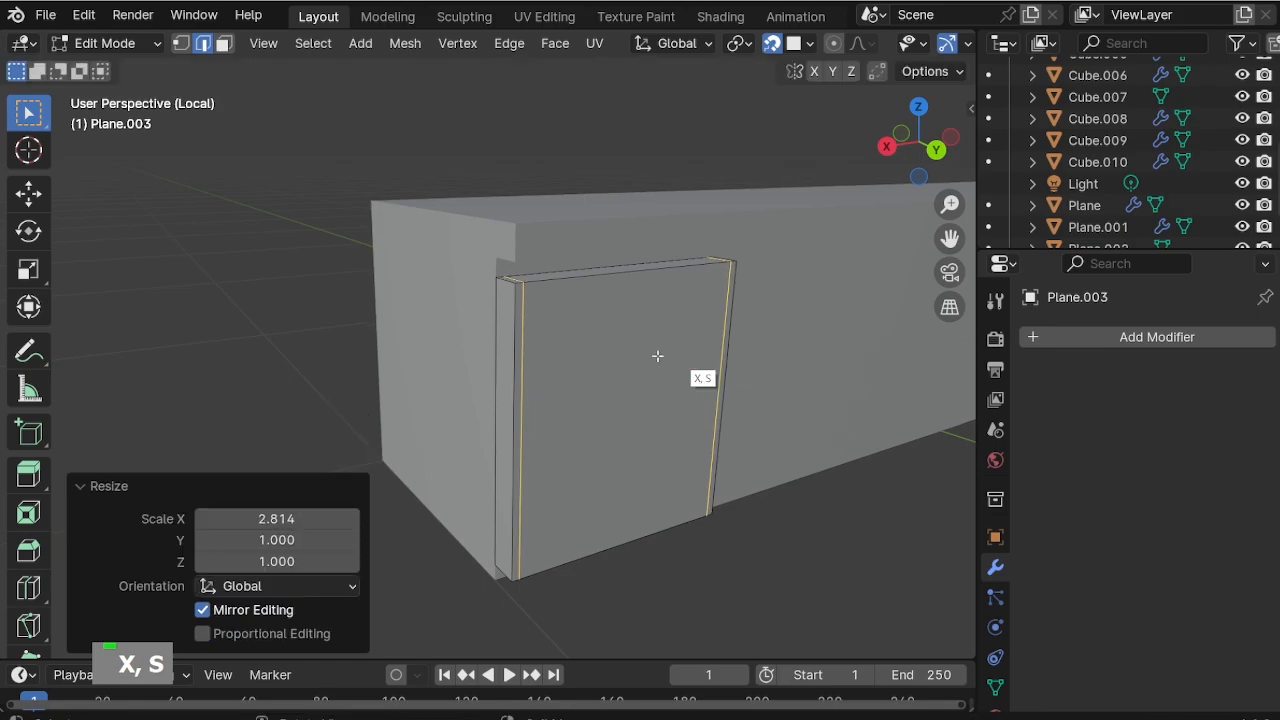
Add two horizontal loop cuts to the panel and spread them along Z toward its upper and lower edges.
scroll(520, 300, up, 1)
click(521, 298)
right_click(586, 354)
key(s)
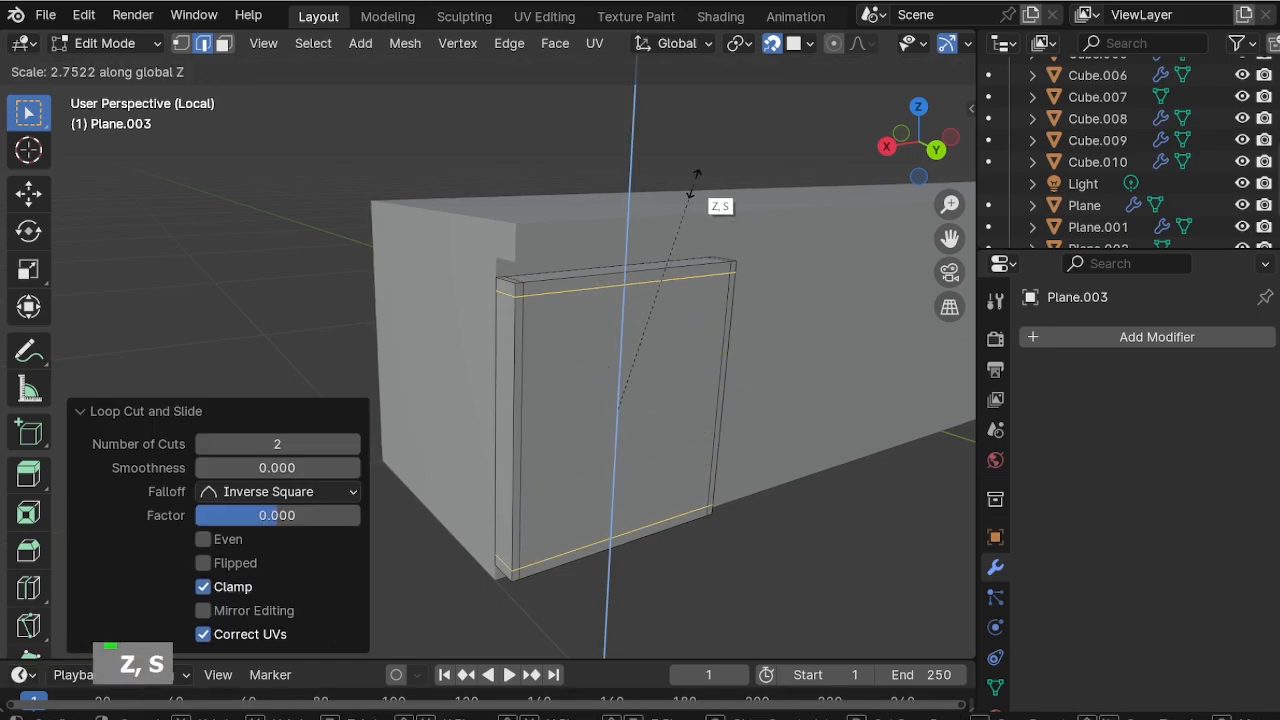
click(690, 188)
Give the panel a level 2 Subdivision modifier and shade it smooth.
key(Tab)
key(ctrl+2)
right_click(592, 287)
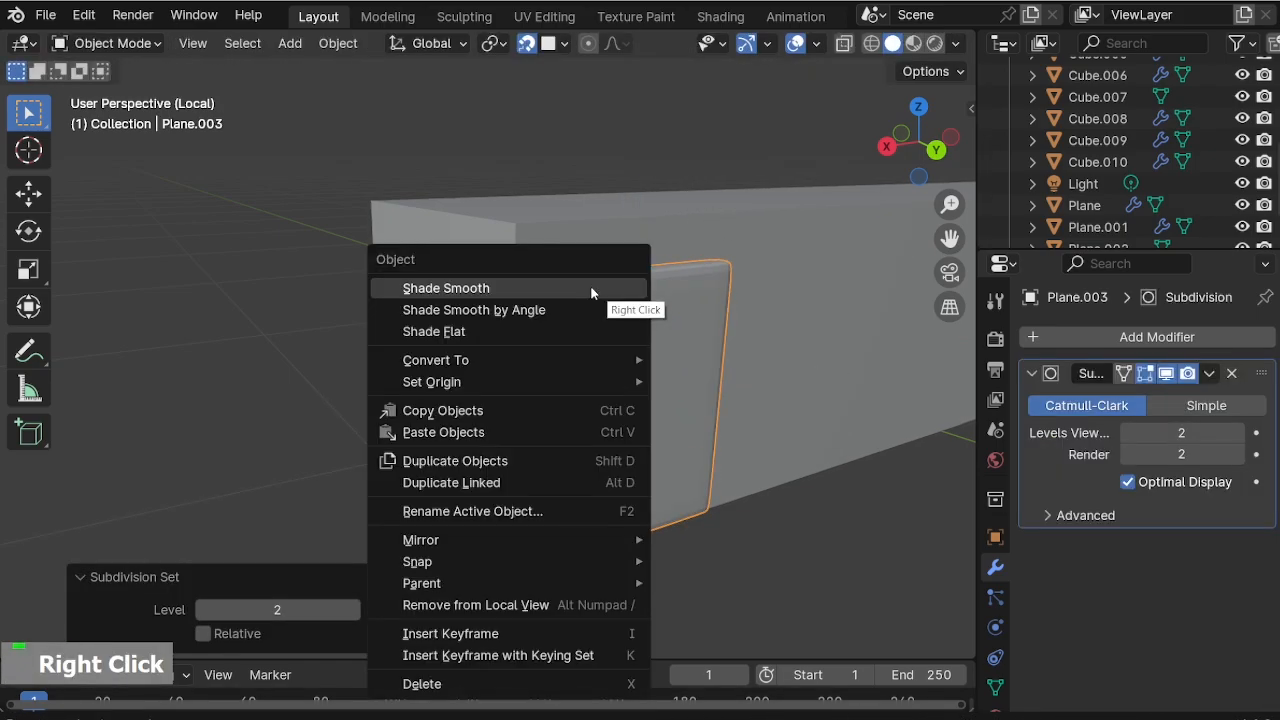
click(590, 287)
Add an Array modifier to the panel with count 5 and a relative offset of -1 along X.
shift+middle_drag(590, 352, 470, 440)
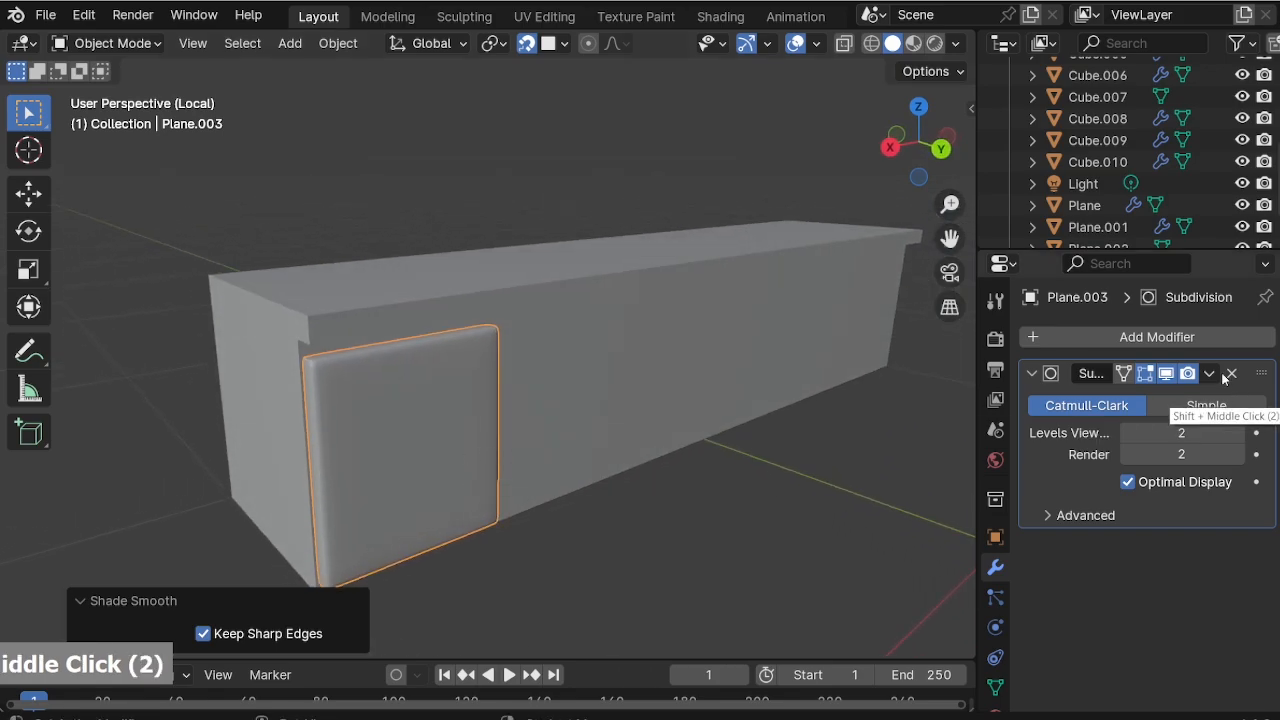
click(1172, 339)
click(1070, 338)
text(ar)
click(1044, 379)
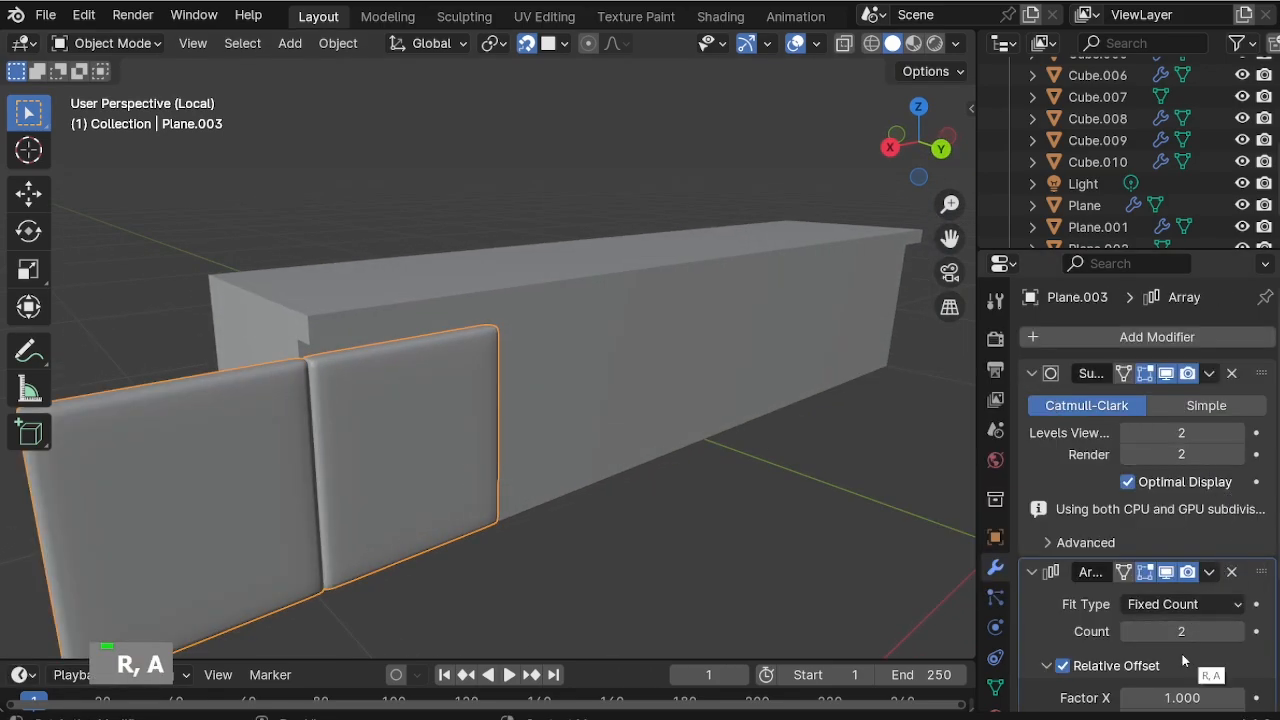
scroll(1183, 660, down, 2)
click(1168, 606)
text(-1)
key(Return)
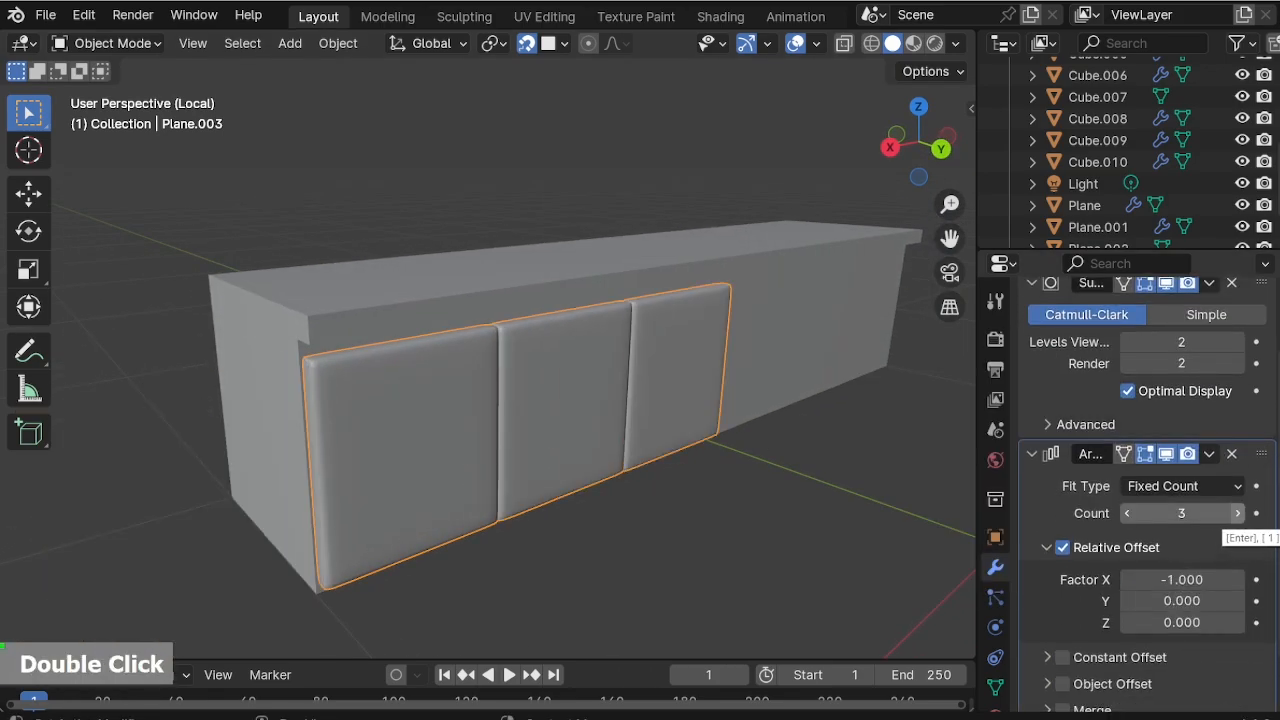
scroll(494, 404, down, 2)
shift+middle_drag(494, 404, 346, 412)
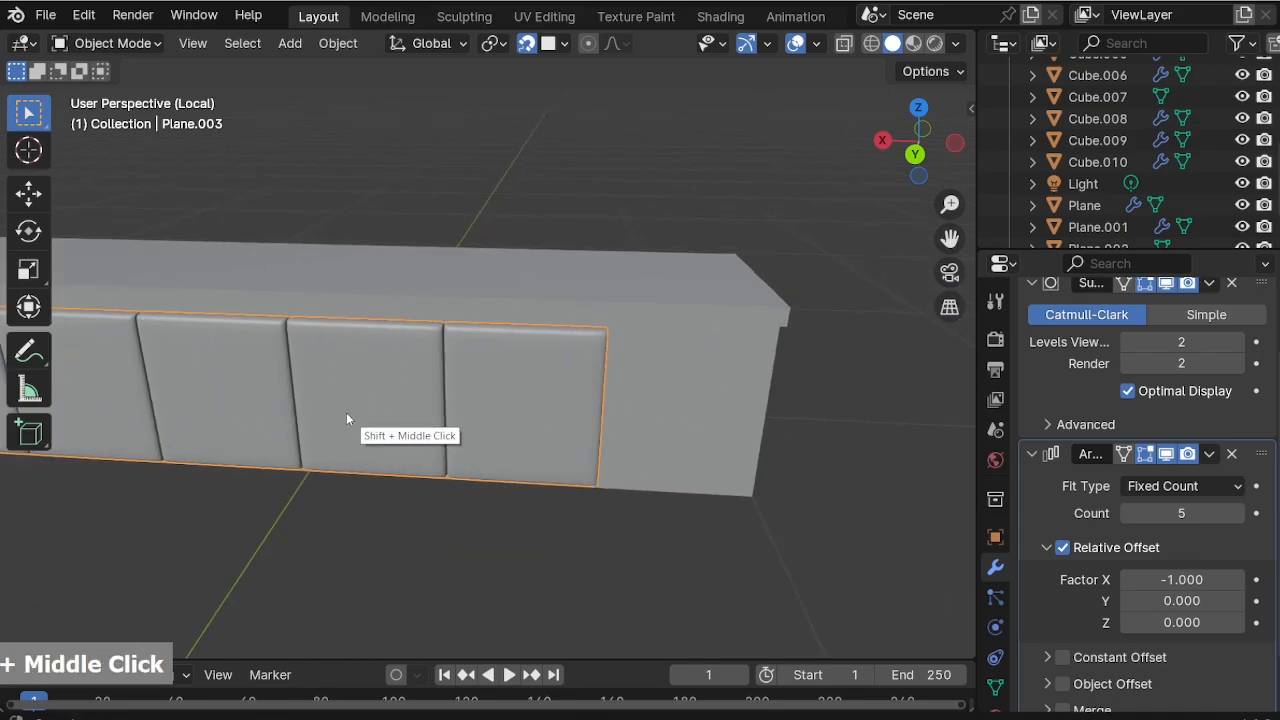
Add a crosswise loop cut to the counter body and slide it near the outer edge of the last panel.
click(672, 414)
key(Tab)
key(ctrl+r)
click(655, 283)
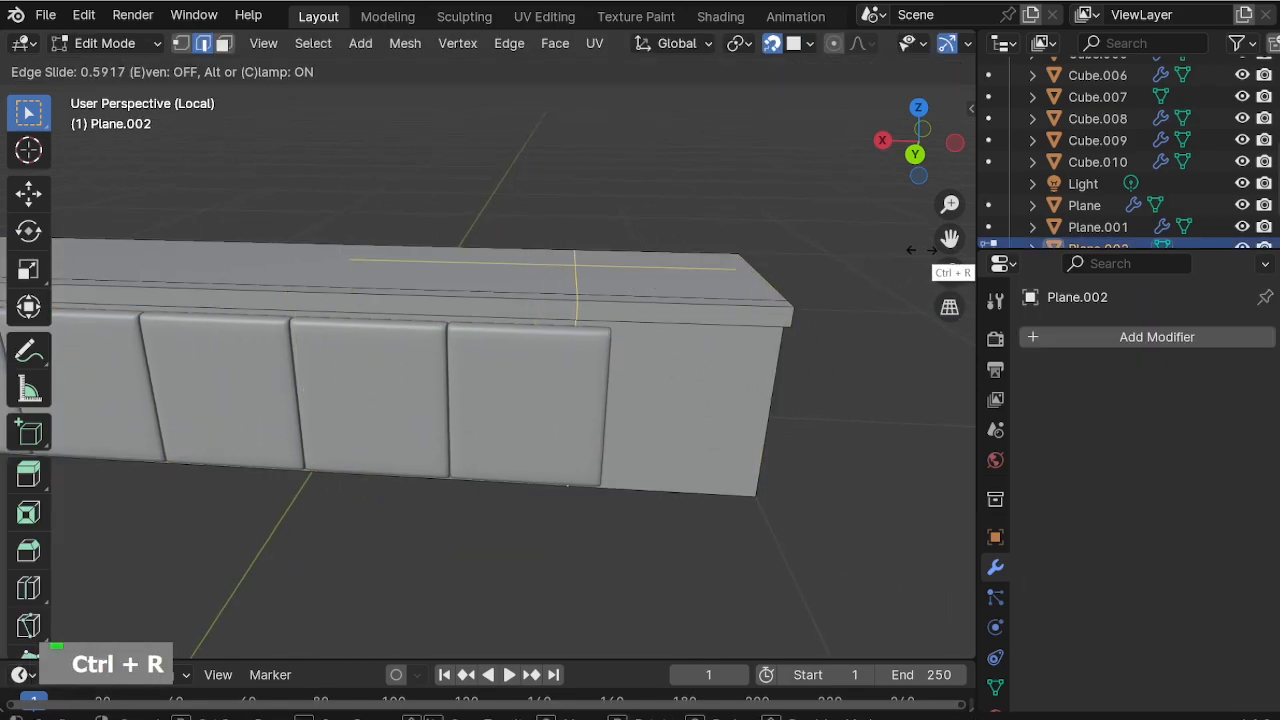
click(612, 268)
Extrude the plain side face beside the last panel about 0.041 m outward, flush with the overhang, and leave Edit Mode and local view.
middle_drag(612, 268, 677, 291)
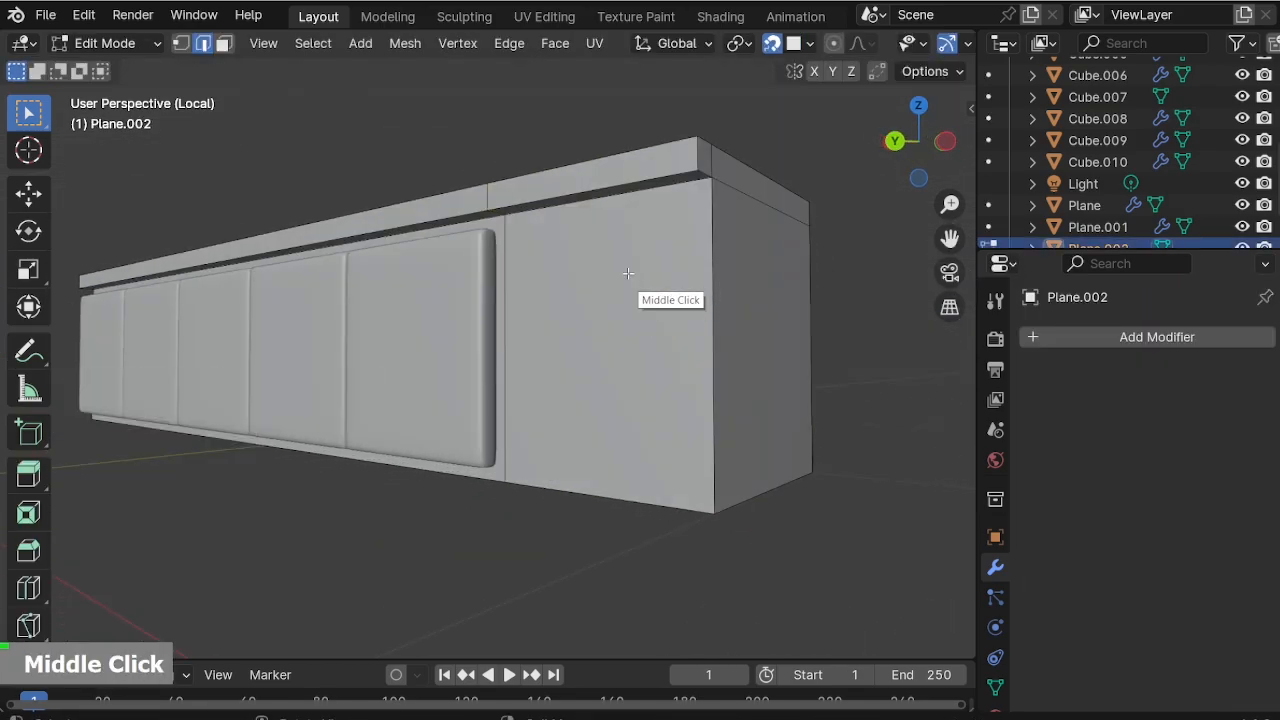
key(3)
click(573, 224)
key(e)
click(580, 194)
middle_drag(580, 194, 834, 314)
key(grave)
key(Escape)
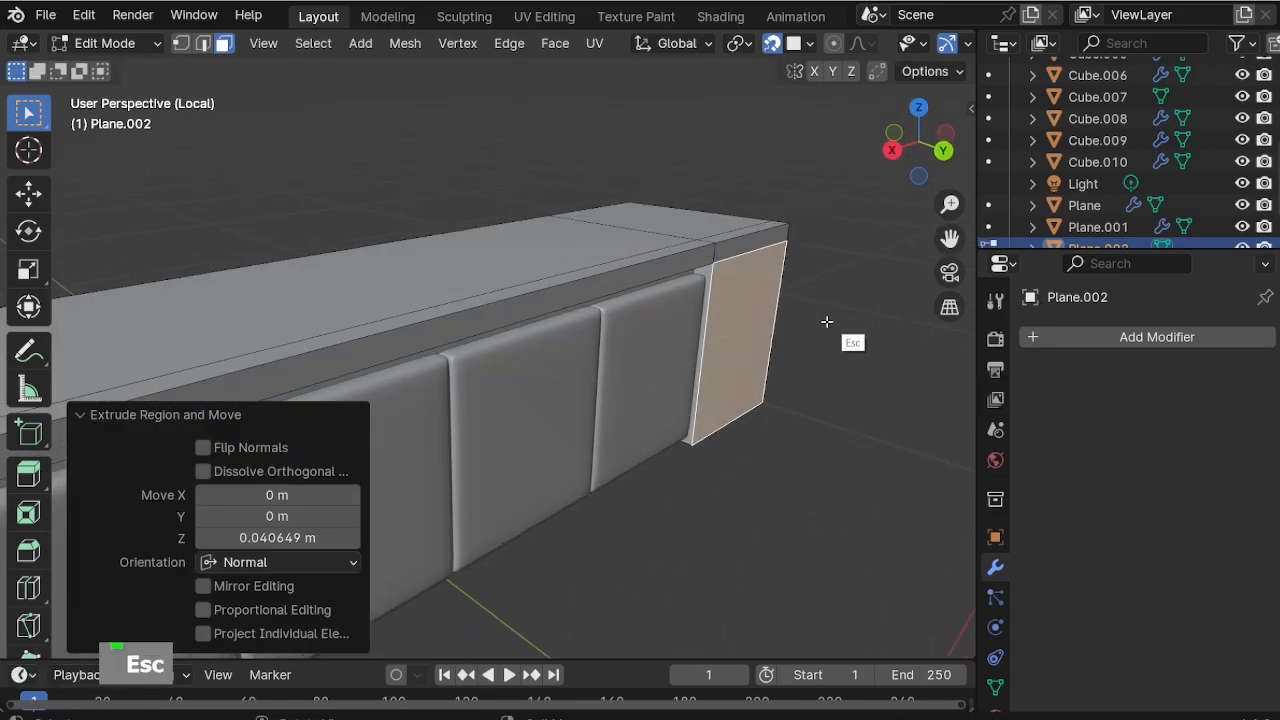
key(Tab)
key(KP_Divide)
Open the counter inside the stall for mesh editing, focusing on its end beside the wall.
scroll(289, 491, up, 12)
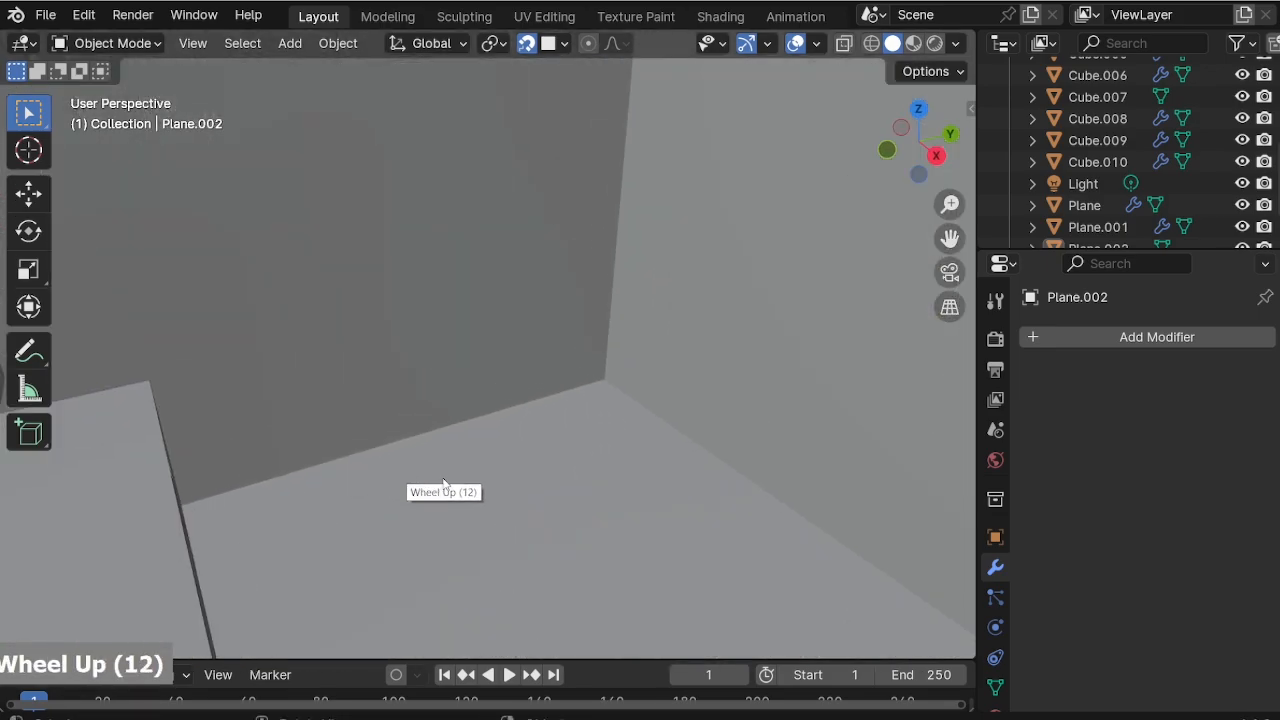
shift+middle_drag(443, 479, 606, 390)
middle_drag(606, 390, 450, 492)
middle_drag(450, 492, 351, 384)
click(243, 397)
key(Tab)
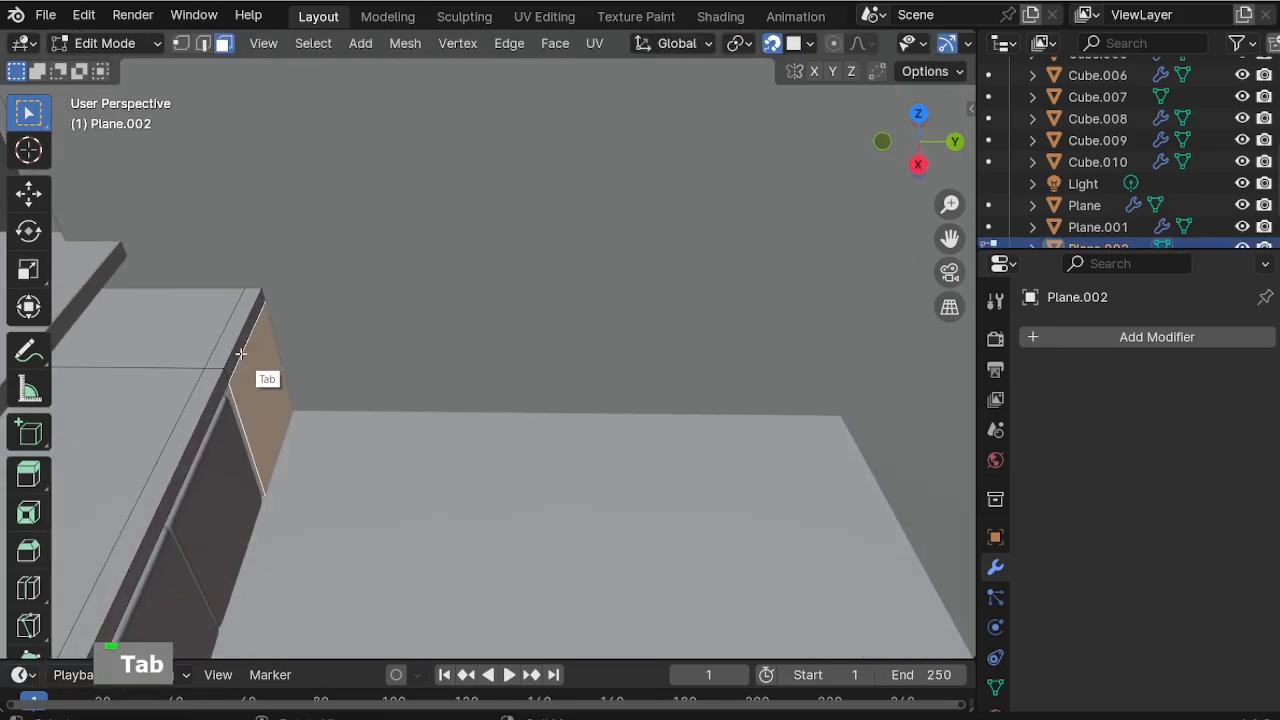
shift+click(246, 365)
scroll(240, 374, up, 2)
middle_drag(240, 374, 525, 430)
Select all geometry at the counter's wall-side end, including hidden faces, and move it 0.03 m along X.
key(alt+z)
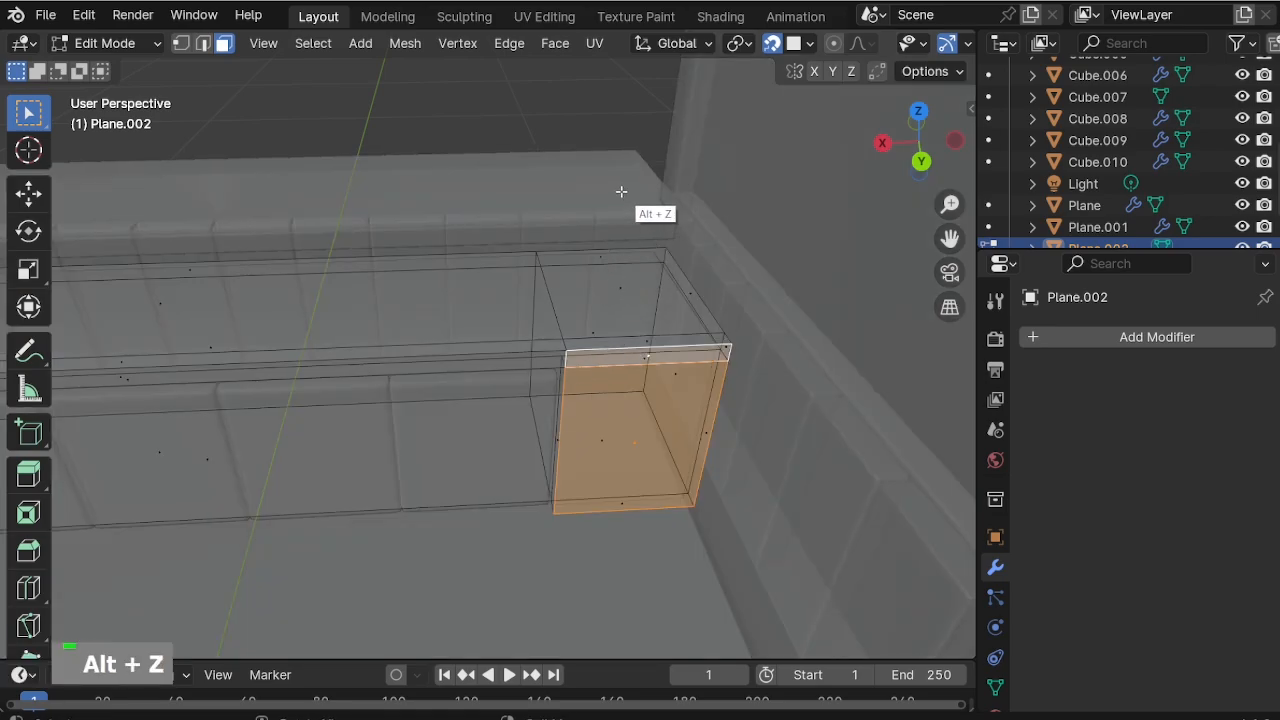
drag(617, 192, 820, 585)
key(alt+z)
key(alt+z)
drag(648, 197, 808, 518)
drag(609, 194, 831, 398)
middle_drag(705, 368, 560, 405)
shift+middle_drag(560, 405, 320, 341)
drag(671, 134, 846, 462)
key(alt+z)
middle_drag(737, 463, 666, 471)
key(g)
key(x)
click(529, 386)
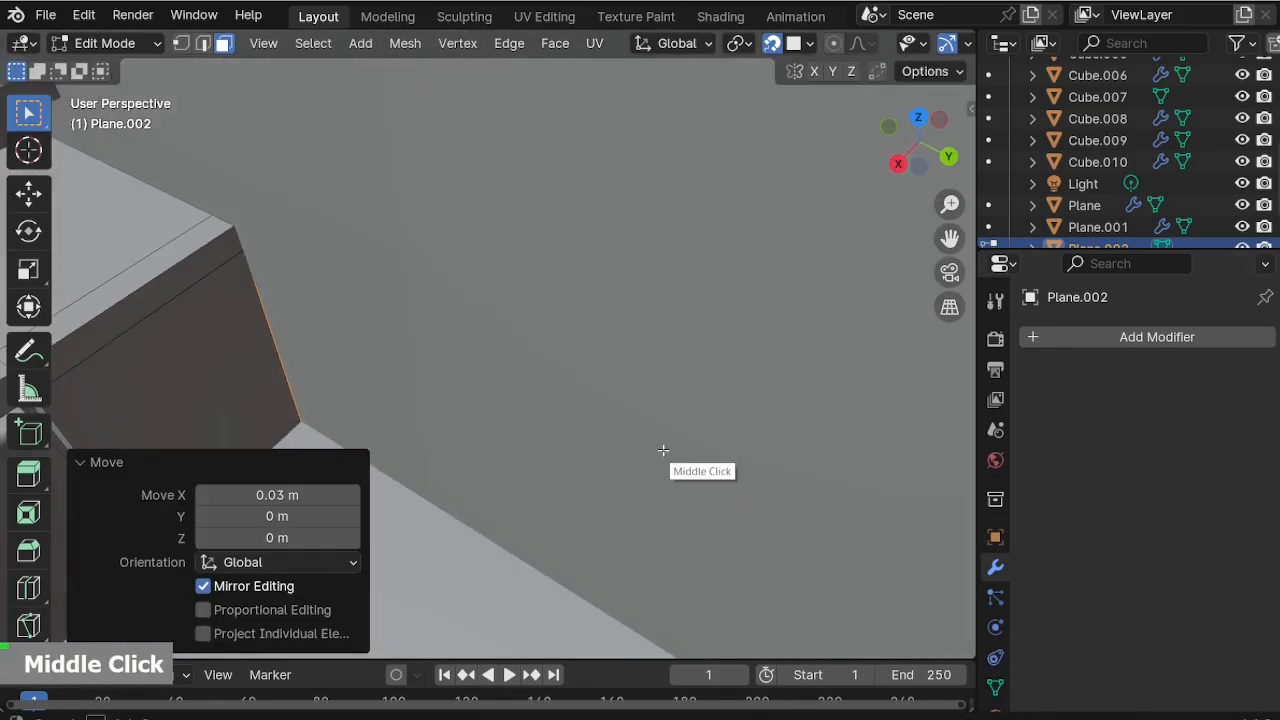
Duplicate the two faces on the counter's wall-side end in place, separate the copy into its own object and leave Edit Mode.
scroll(563, 446, down, 8)
shift+scroll(593, 385, up, 3)
scroll(400, 309, up, 3)
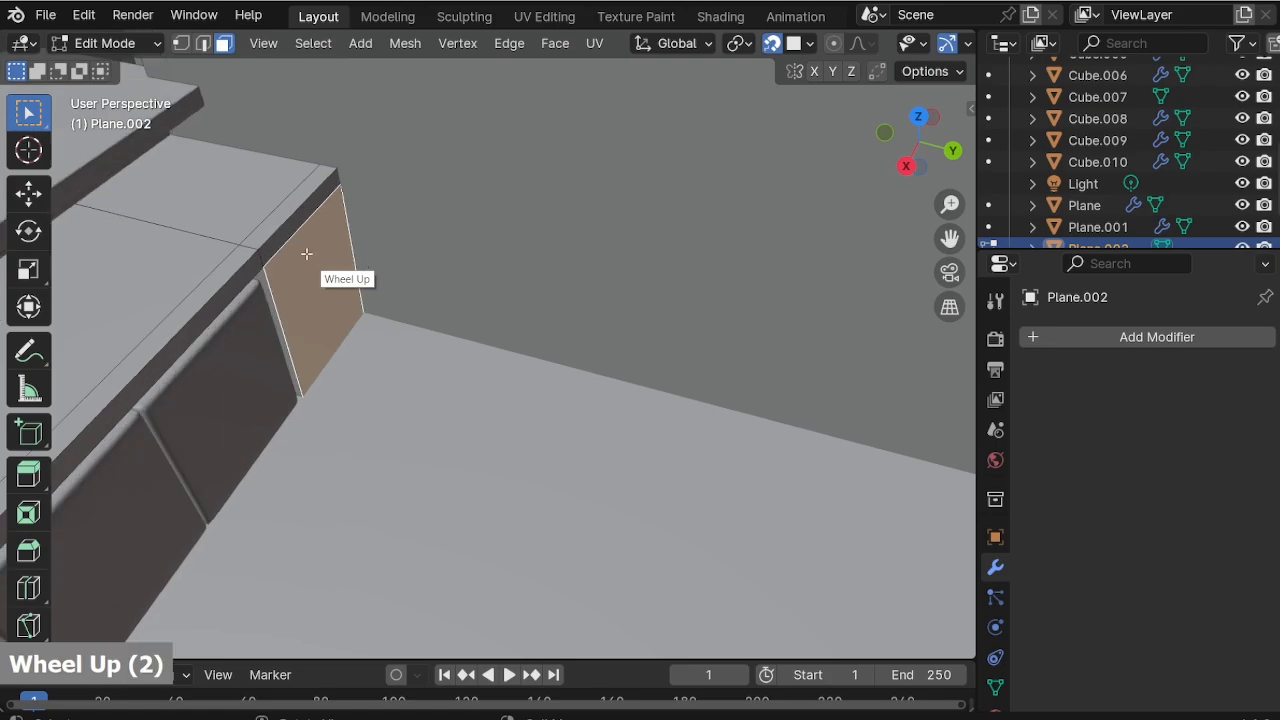
shift+click(237, 239)
key(shift+d)
right_click(356, 200)
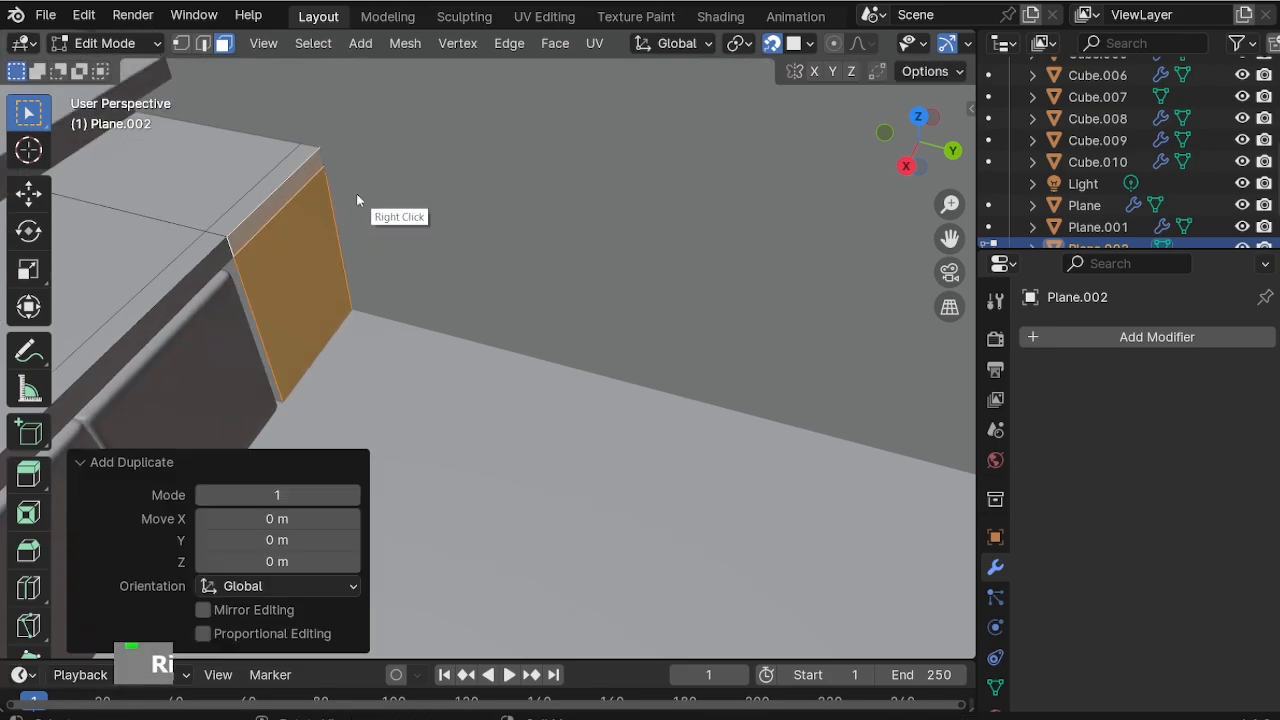
key(p)
click(372, 206)
key(Tab)
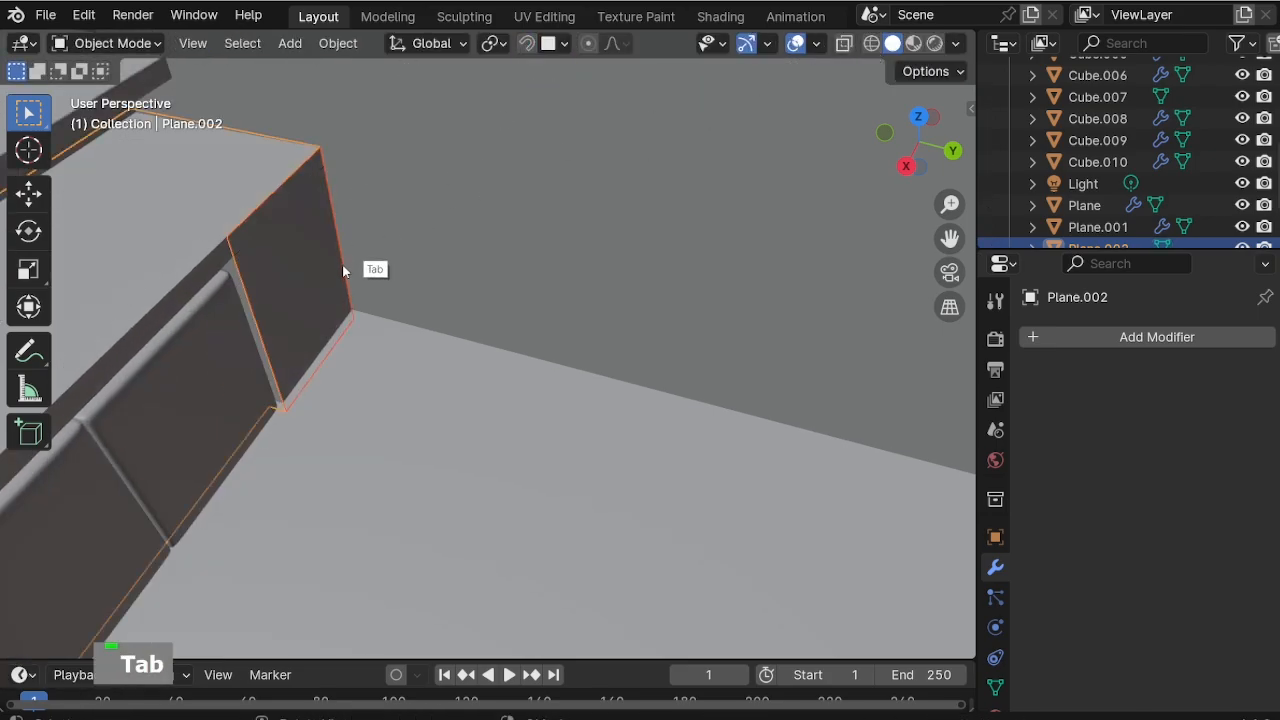
Extrude both faces of the separated end piece 0.5 m outward into a block beside the counter and leave Edit Mode.
middle_drag(342, 265, 258, 276)
key(Tab)
key(Tab)
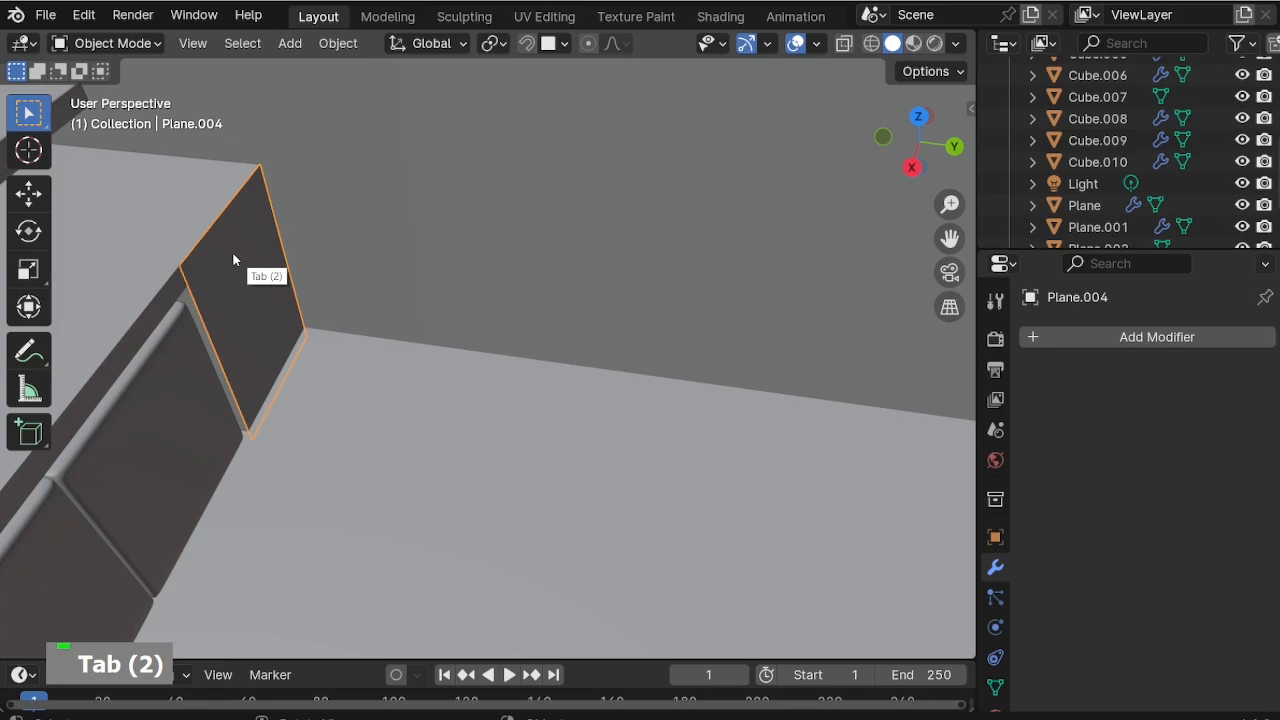
key(Tab)
shift+click(225, 238)
key(e)
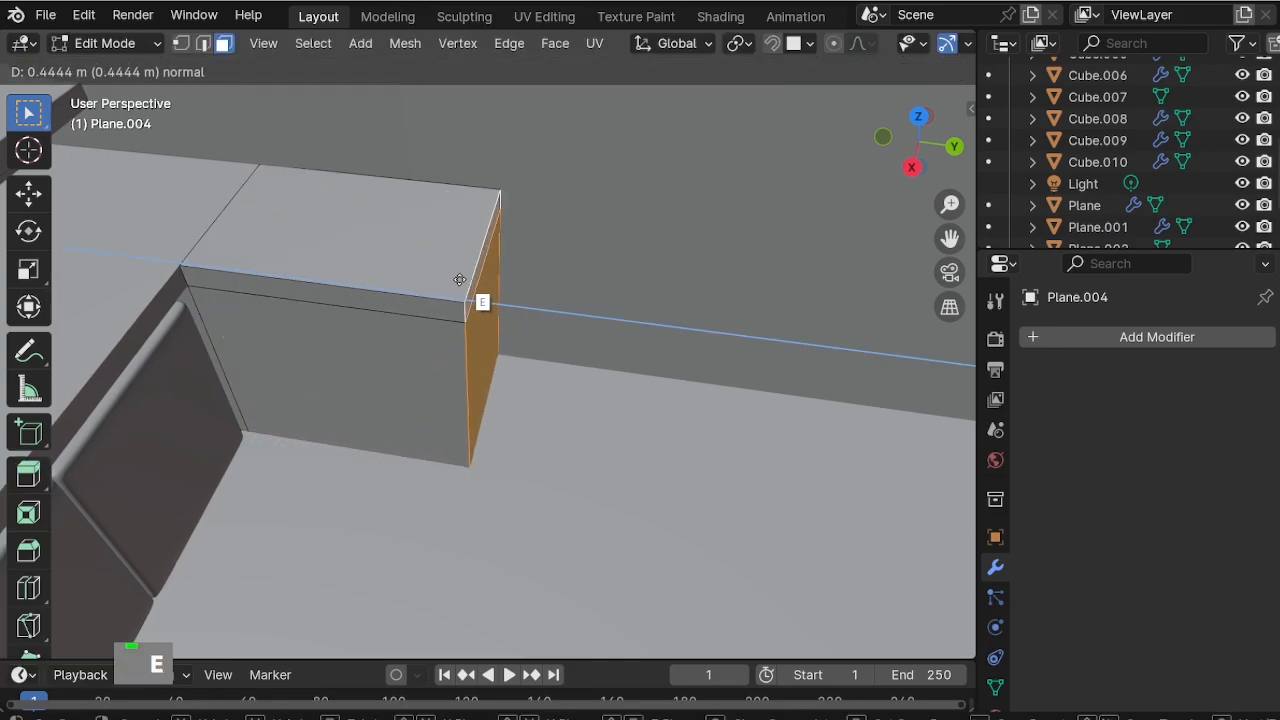
text(.5)
key(Return)
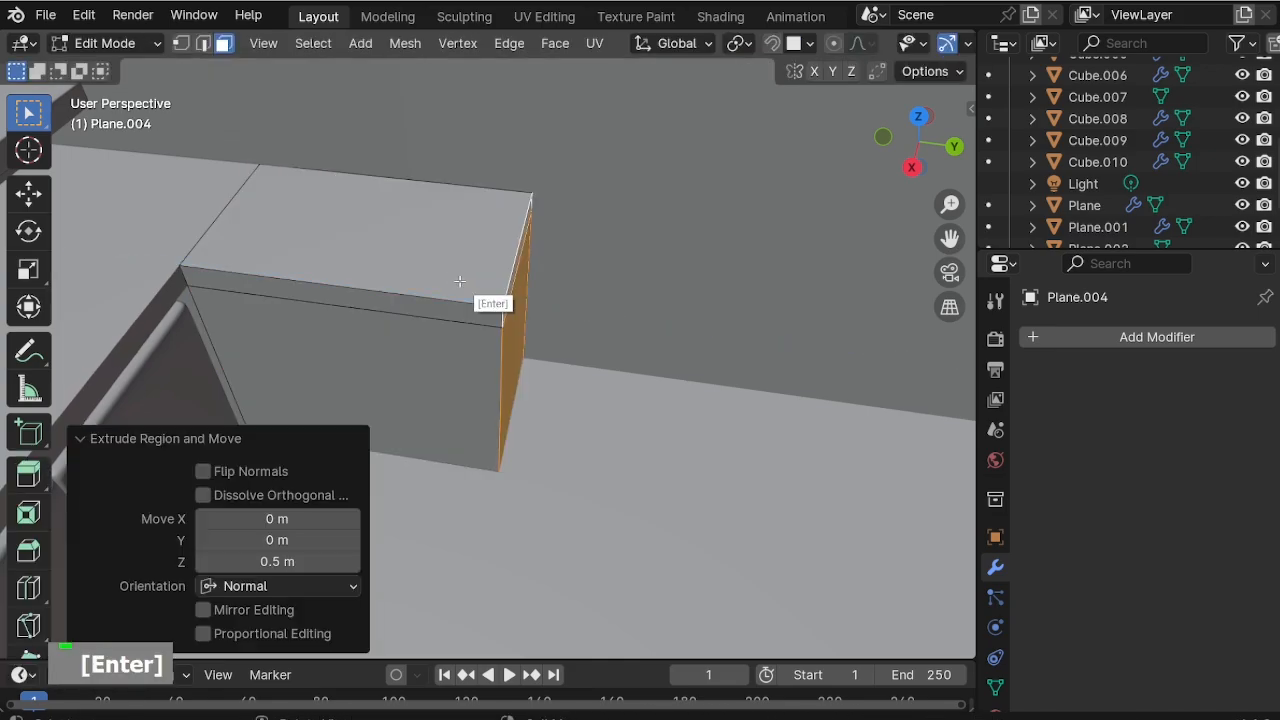
middle_drag(474, 289, 643, 409)
scroll(614, 360, down, 2)
key(Tab)
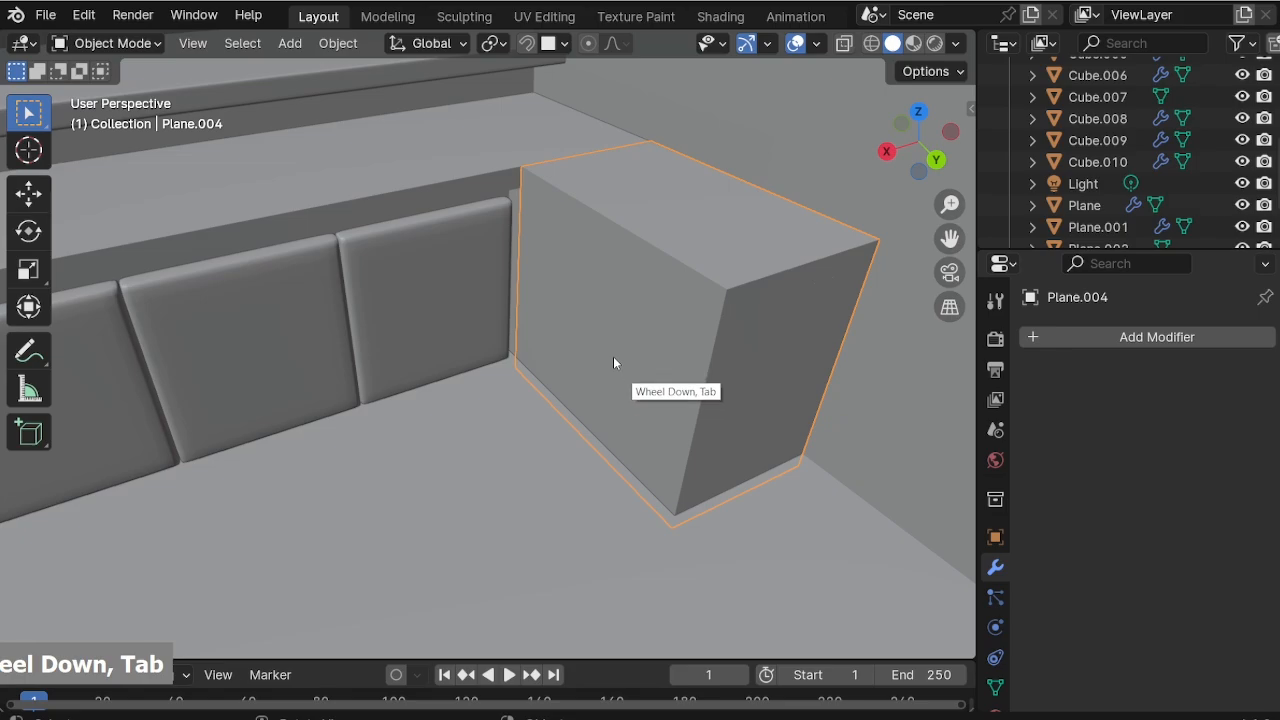
Move the new block, the counter and its panels together up along Z with snapping, so they rest on the floor surface.
shift+click(564, 390)
click(530, 44)
key(g)
key(z)
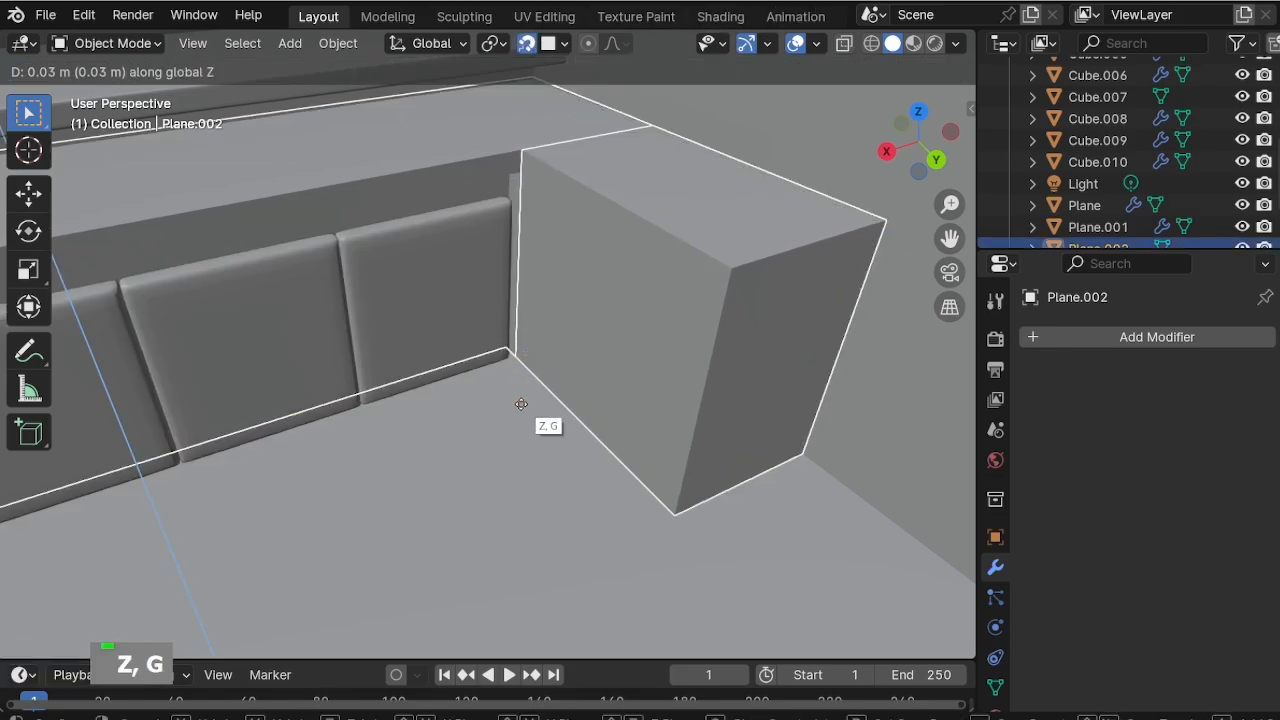
key(Escape)
shift+click(501, 340)
key(g)
key(z)
click(595, 461)
click(595, 455)
scroll(594, 330, down, 3)
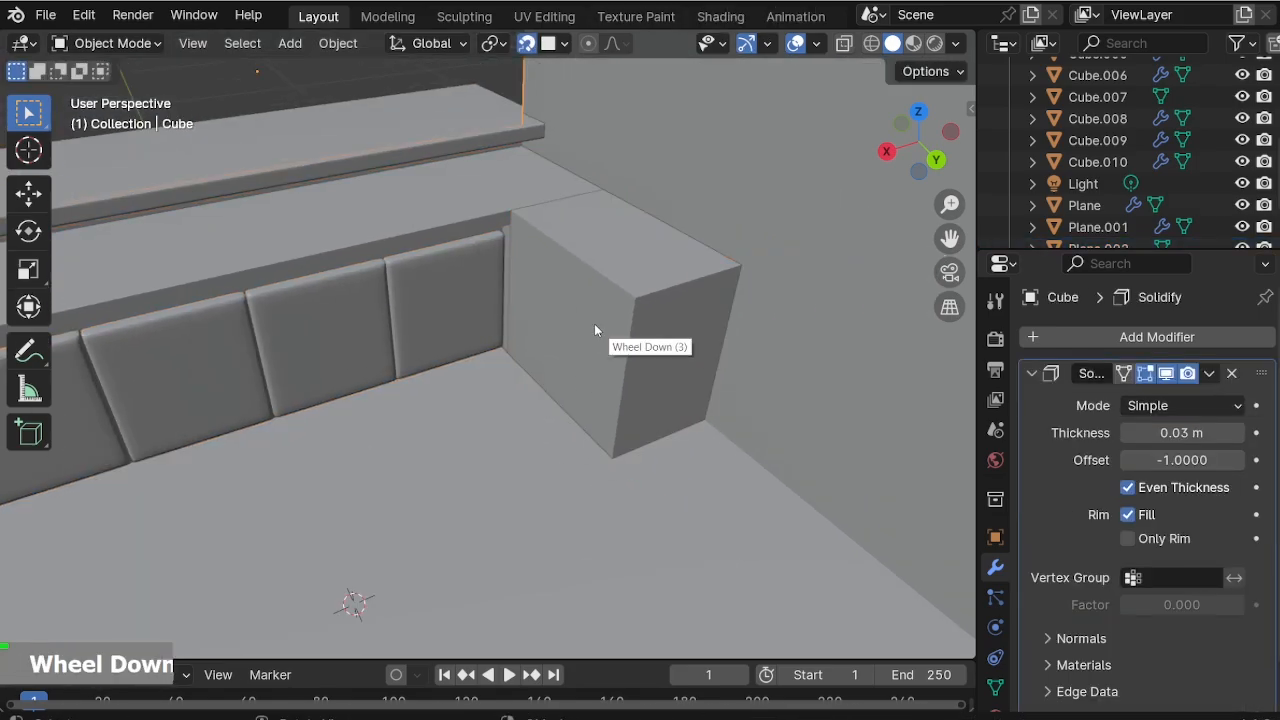
Delete the lower faces of the new block, including hidden ones, keeping only the thin slab at its top.
middle_drag(500, 285, 560, 269)
click(620, 400)
key(Tab)
middle_drag(622, 406, 612, 362)
shift+middle_drag(566, 497, 531, 390)
key(alt+z)
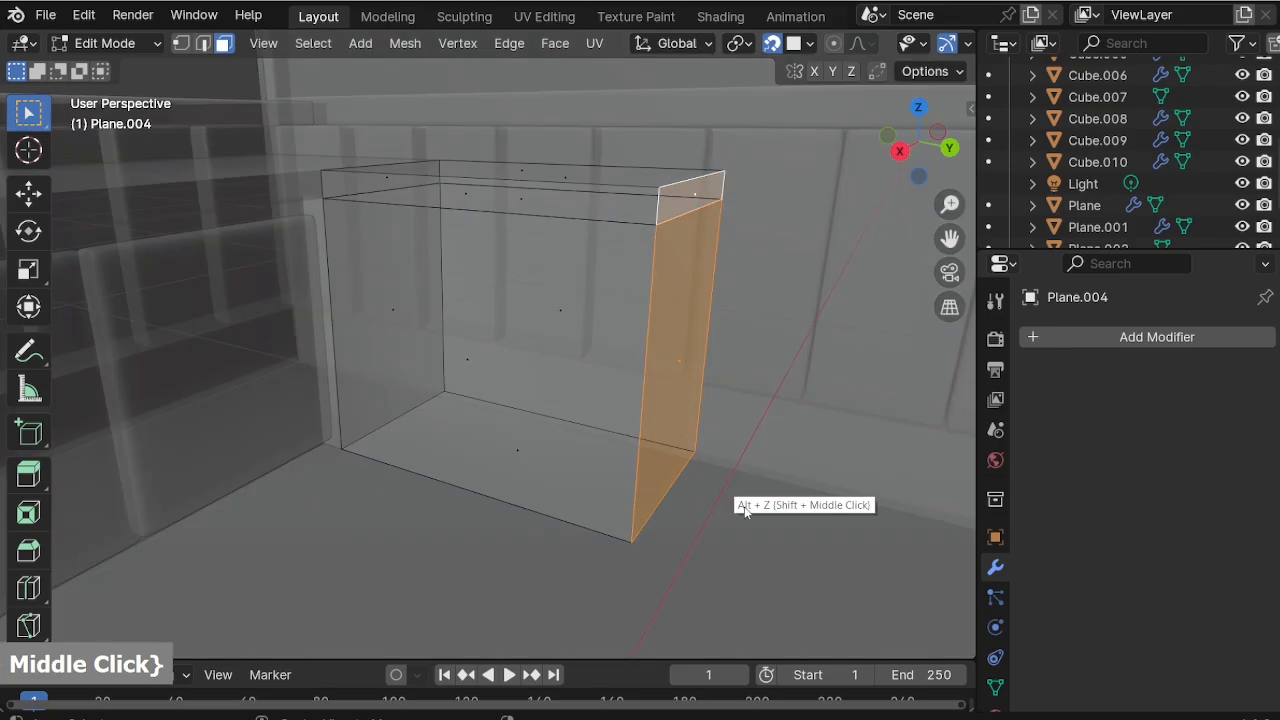
drag(780, 561, 241, 304)
key(x)
click(365, 376)
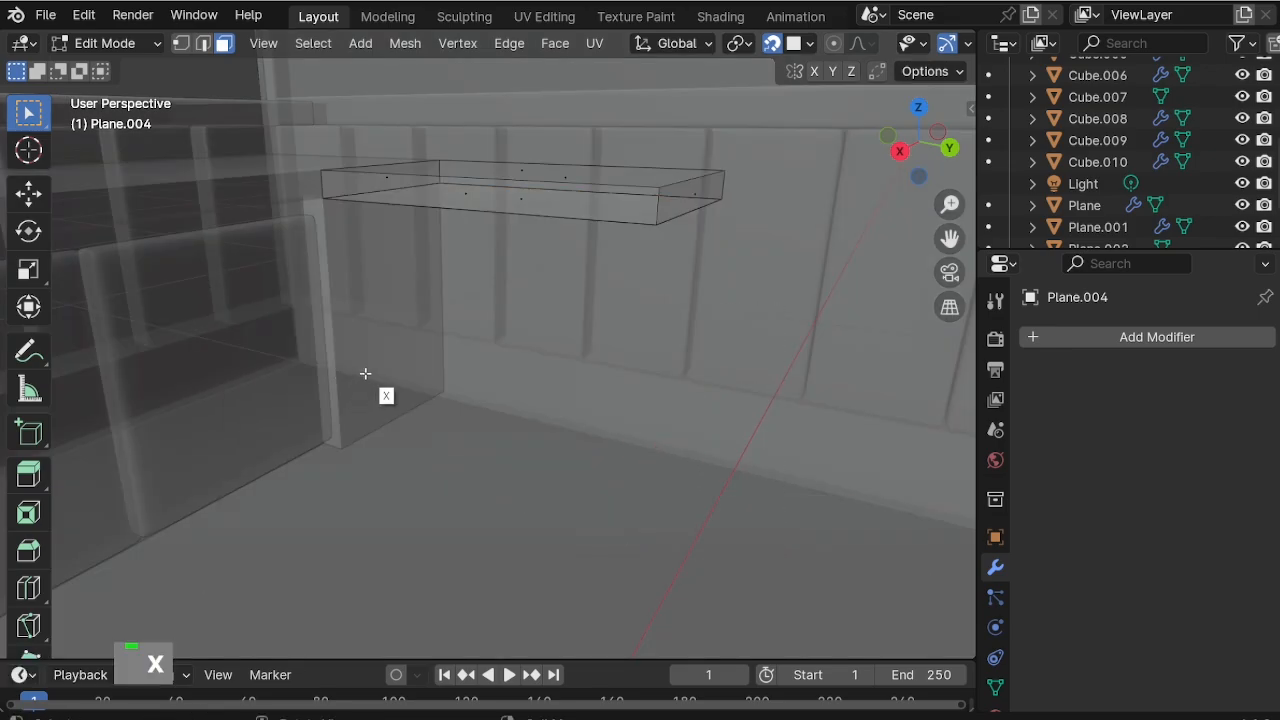
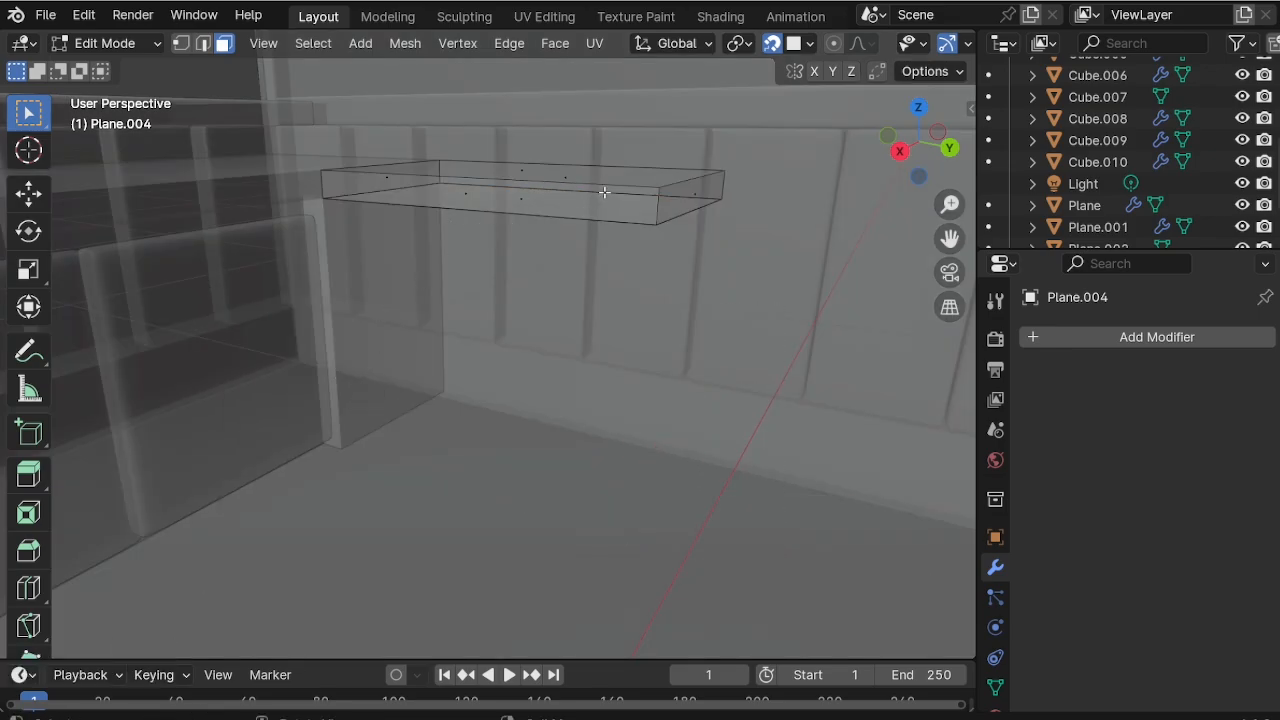
Duplicate the thin slab, lower the copy along Z onto the floor and open the copy for mesh editing.
key(Tab)
key(shift+d)
right_click(560, 275)
key(g)
key(z)
middle_click(531, 480)
key(Tab)
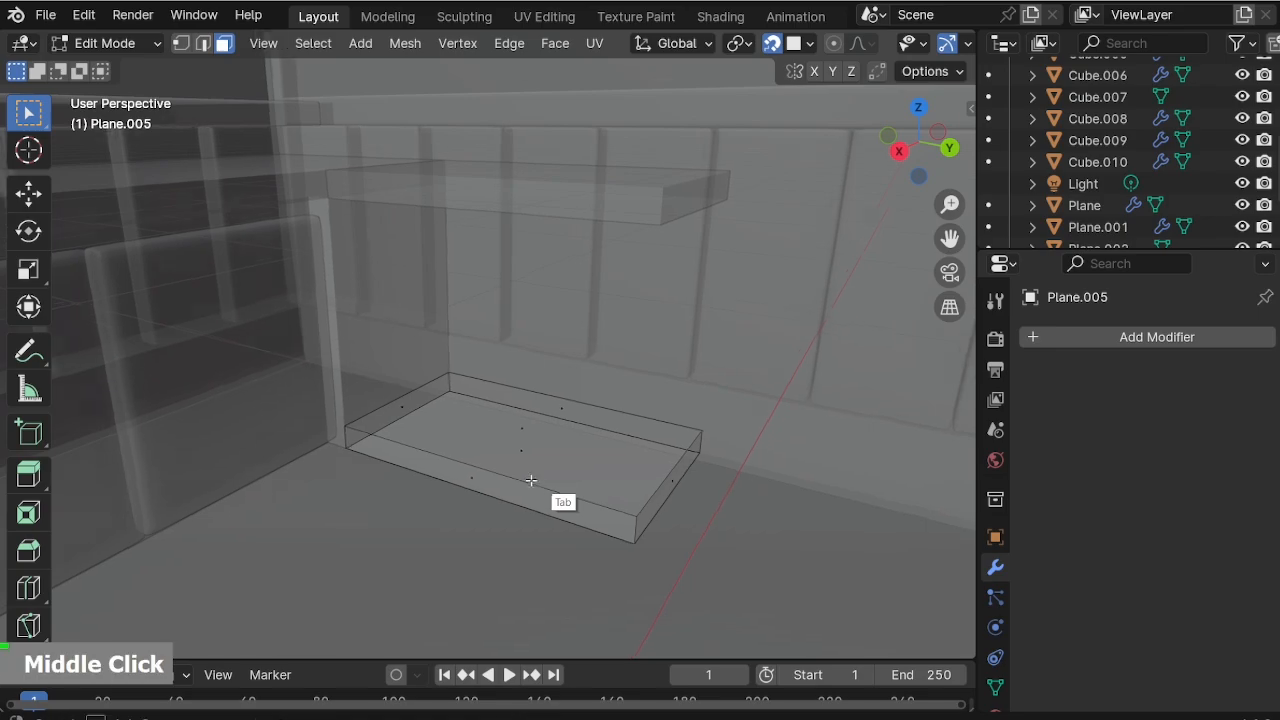
Divide the floor-level slab into small cells with 12 loop cuts along its length and a second set across its width.
scroll(580, 323, up, 12)
shift+middle_drag(430, 470, 459, 523)
scroll(590, 248, up, 10)
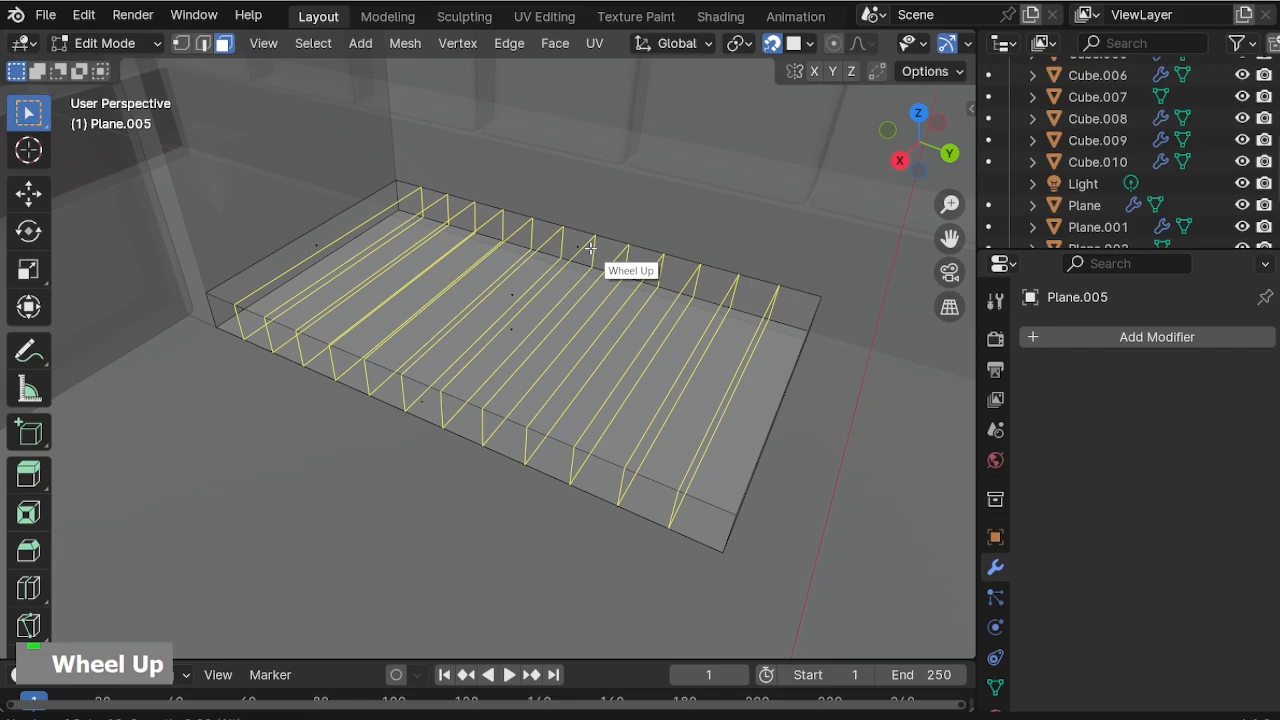
click(590, 248)
right_click(703, 343)
key(ctrl+r)
scroll(708, 333, up, 6)
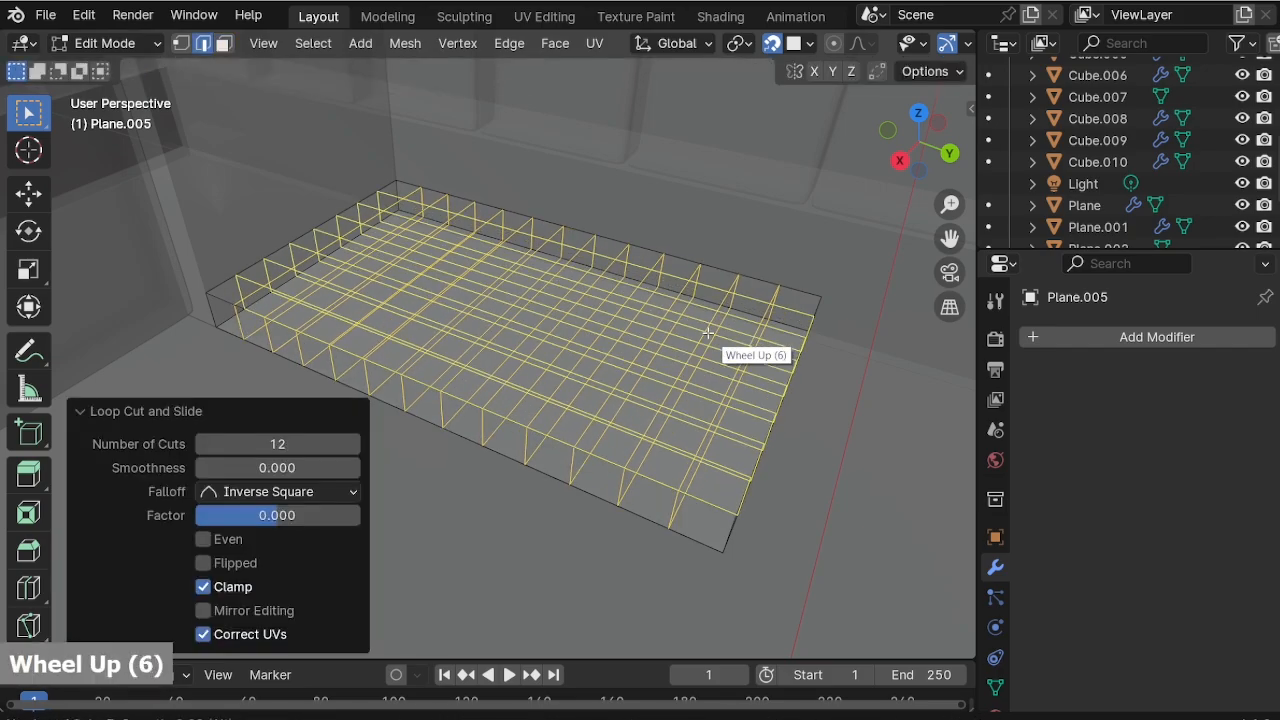
click(708, 333)
right_click(706, 333)
Separate the top face at the gridded slab's free outer corner into its own object and delete the rest of the slab.
key(alt+z)
middle_drag(709, 477, 709, 512)
shift+middle_drag(686, 292, 684, 495)
middle_drag(600, 299, 614, 464)
shift+middle_drag(755, 468, 771, 484)
key(3)
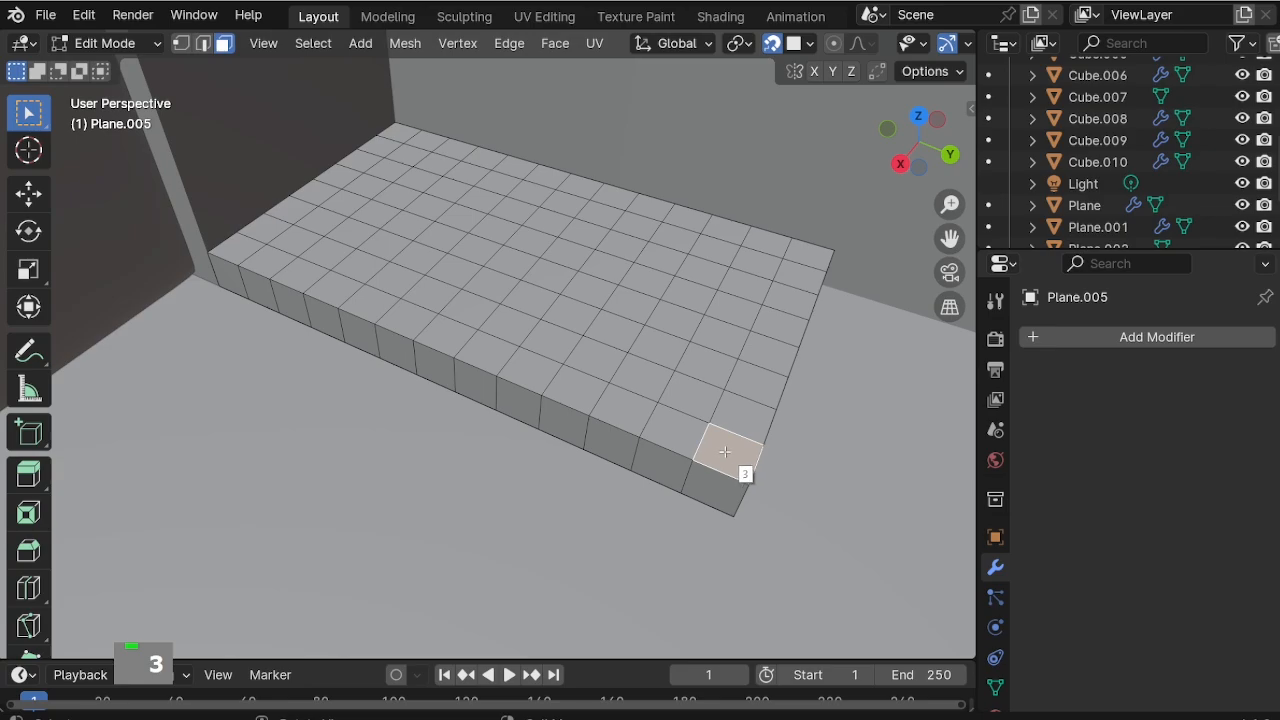
key(p)
click(725, 452)
key(Tab)
key(Delete)
click(731, 459)
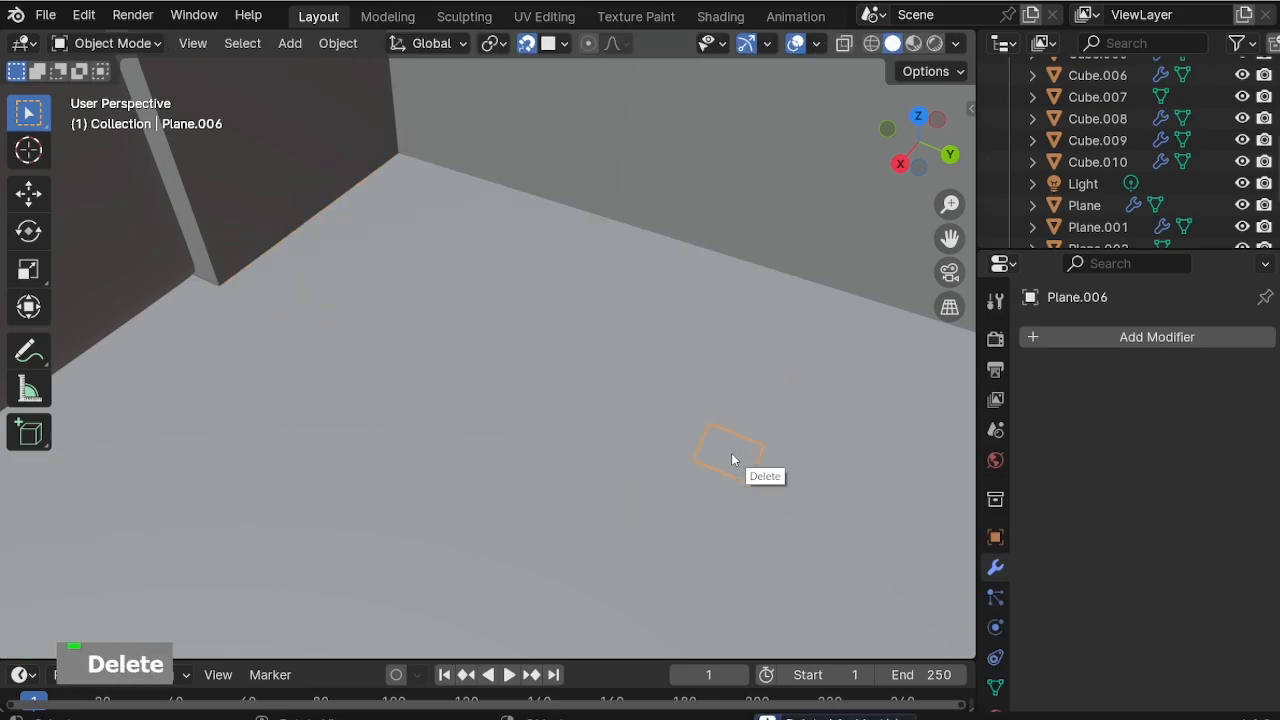
Extrude the separated corner face down to the floor to form a short leg stub.
scroll(617, 489, down, 6)
scroll(628, 425, up, 13)
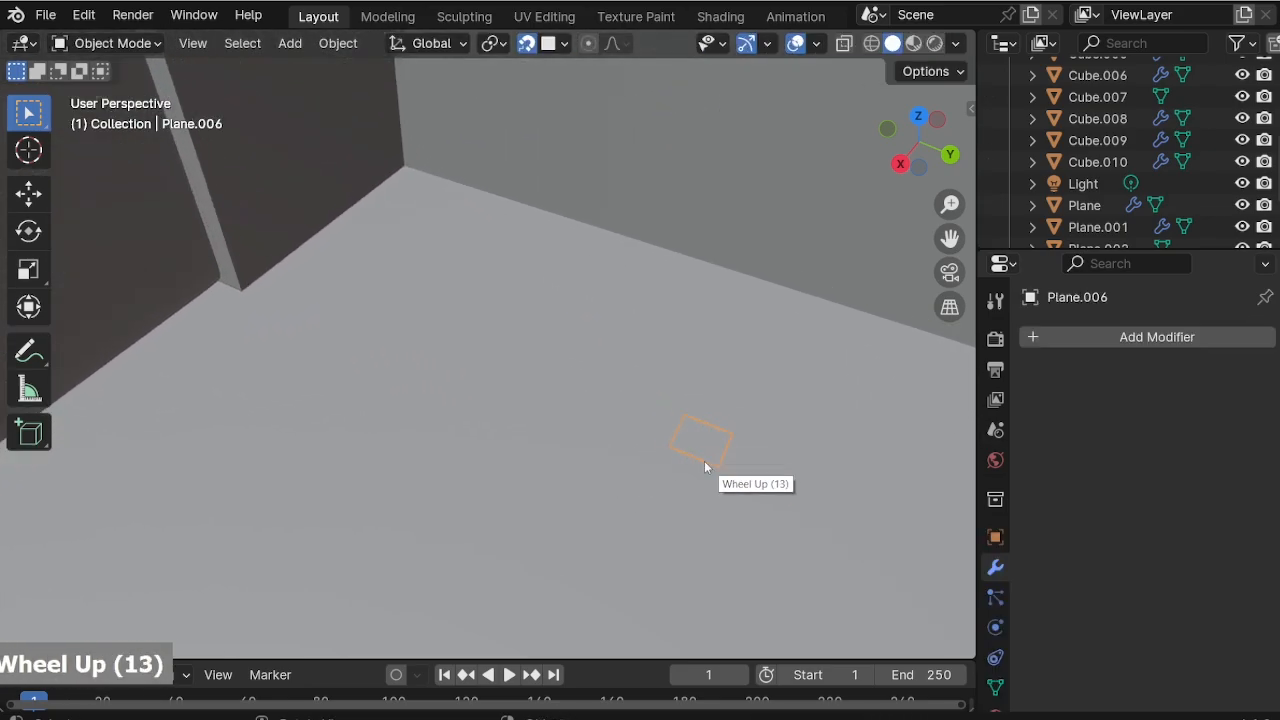
key(Tab)
key(e)
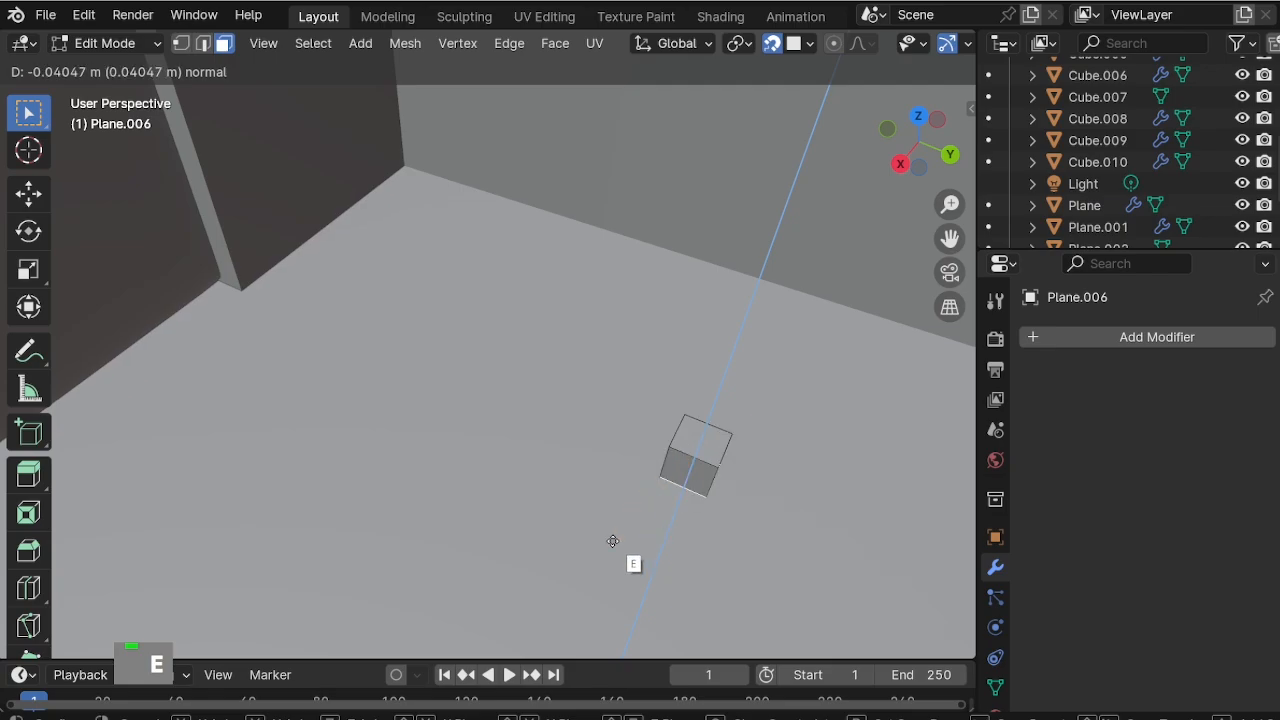
click(634, 563)
Extrude the stub's top about 0.367 m up to the underside of the raised slab, forming a full table leg.
scroll(643, 577, down, 5)
middle_drag(643, 577, 611, 449)
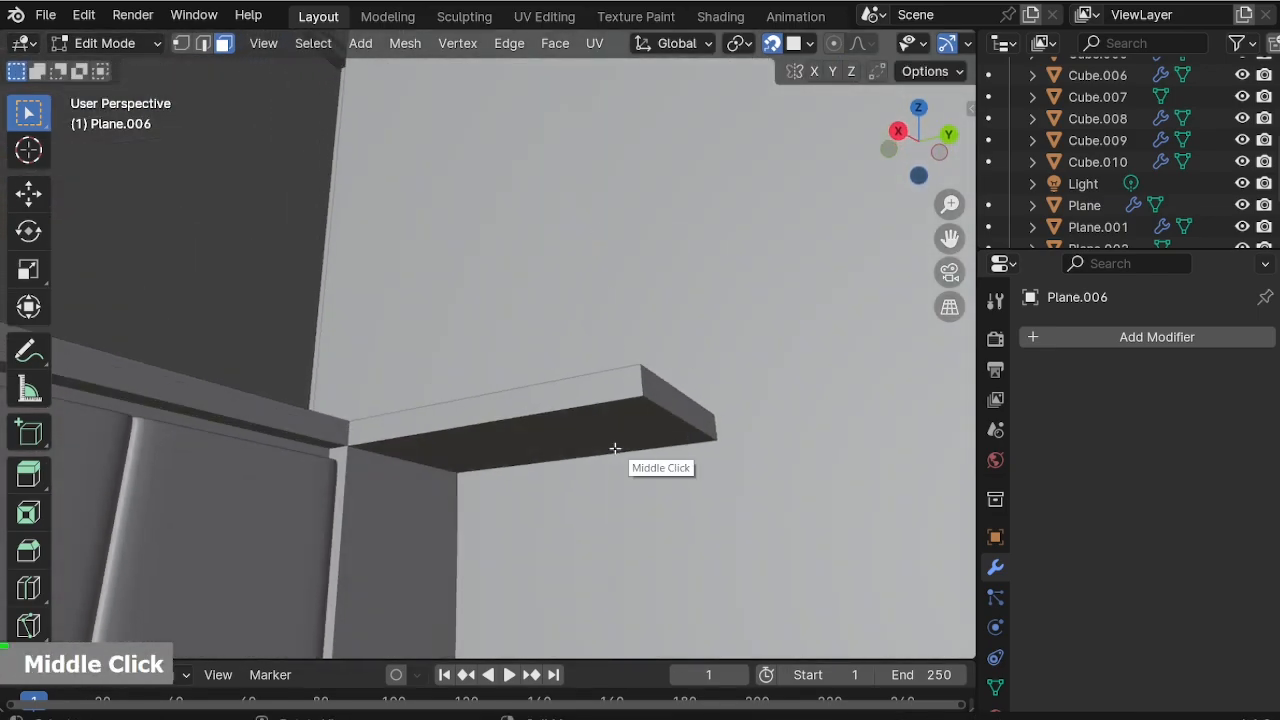
scroll(737, 491, up, 4)
key(e)
click(737, 491)
middle_drag(737, 491, 776, 593)
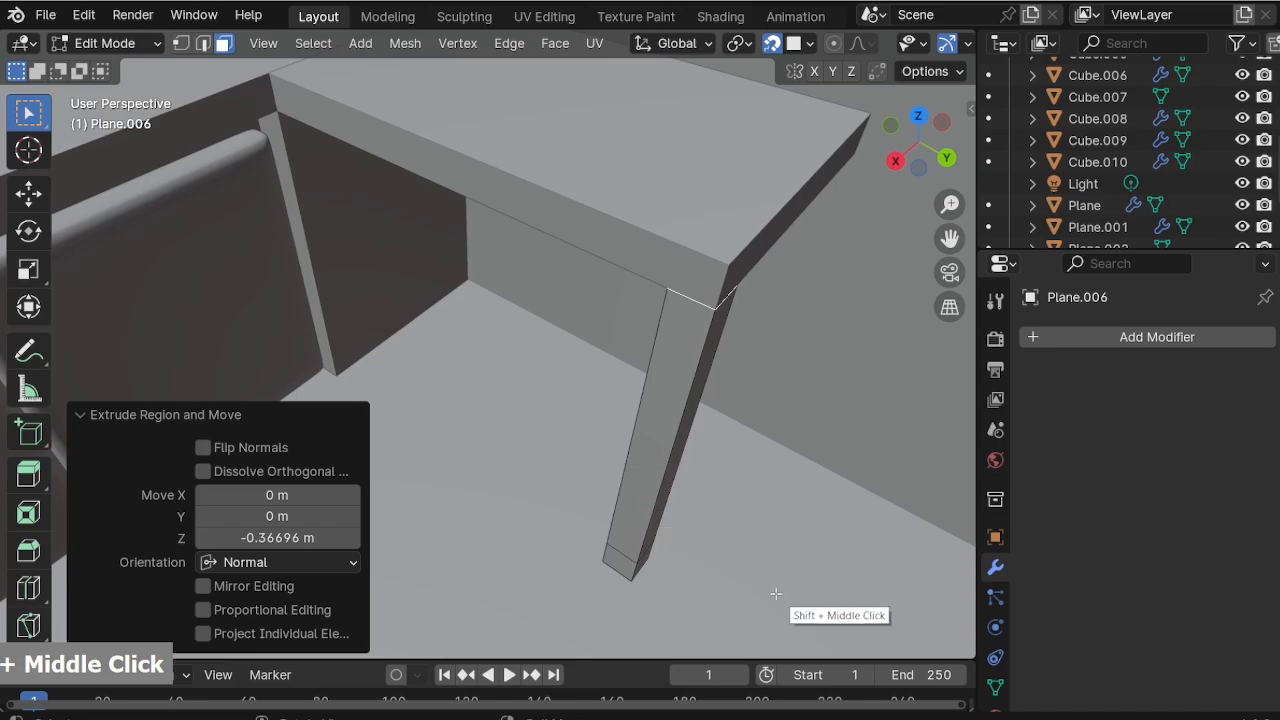
Scale the whole table leg slightly narrower in X and Y while keeping its height, and leave Edit Mode.
key(a)
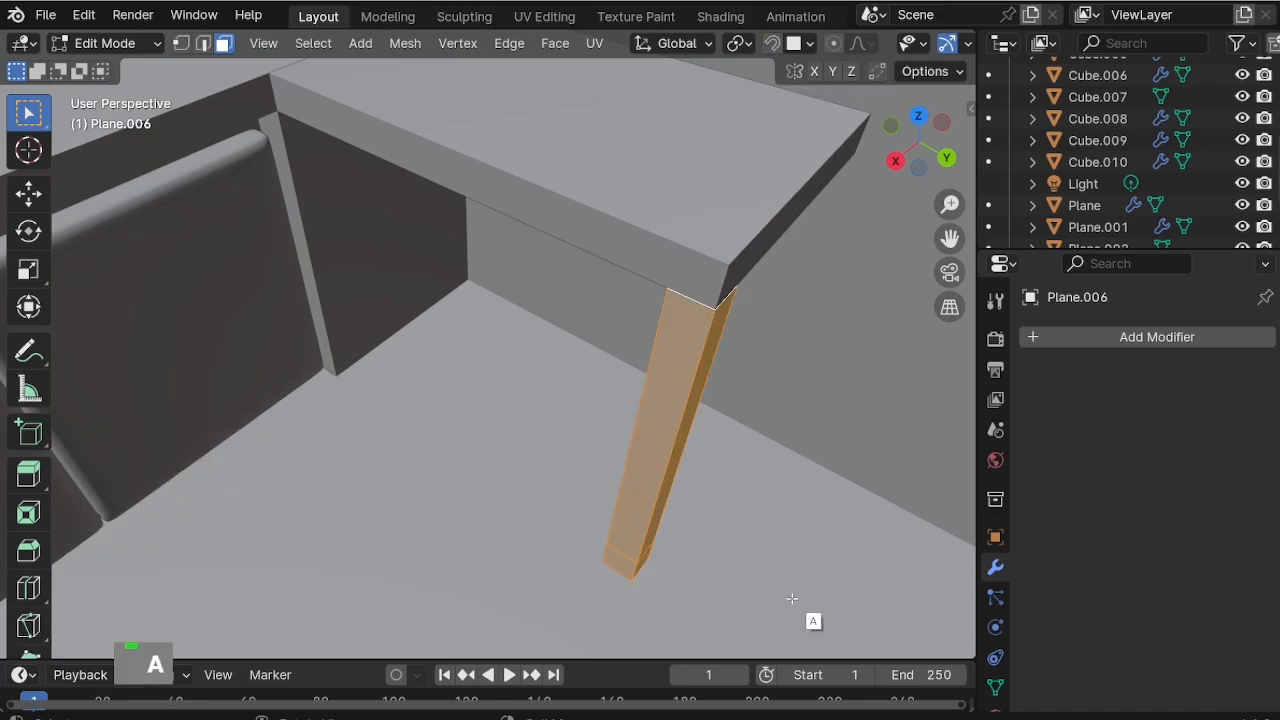
key(s)
key(shift+z)
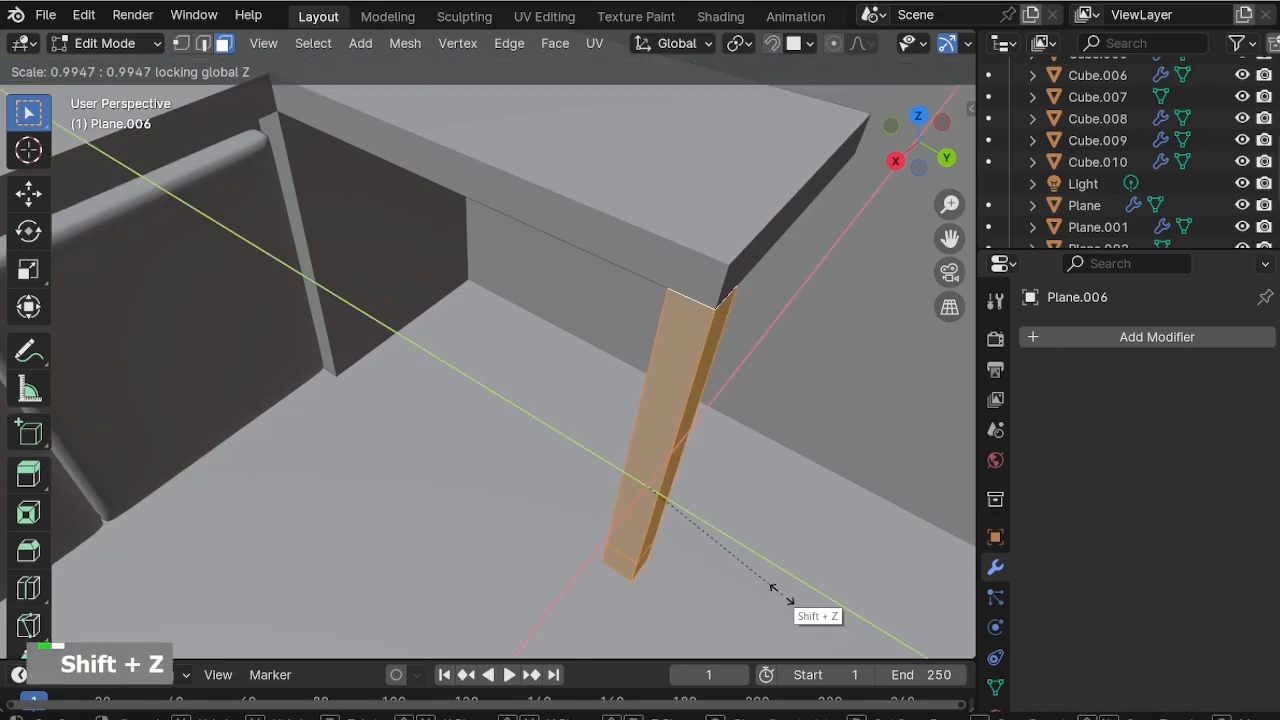
click(677, 508)
key(Tab)
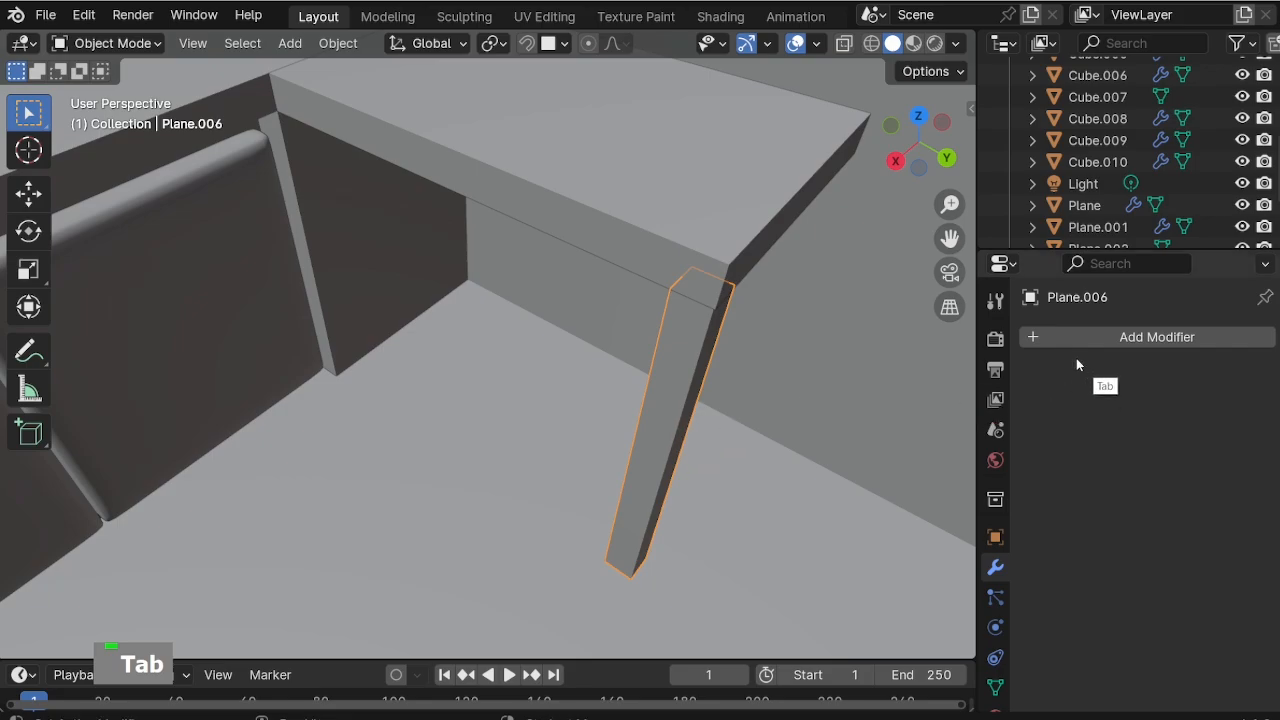
Add a Mirror modifier to the table leg with the tabletop Plane.004 as its mirror object.
click(1000, 337)
click(990, 337)
text(mir)
key(Return)
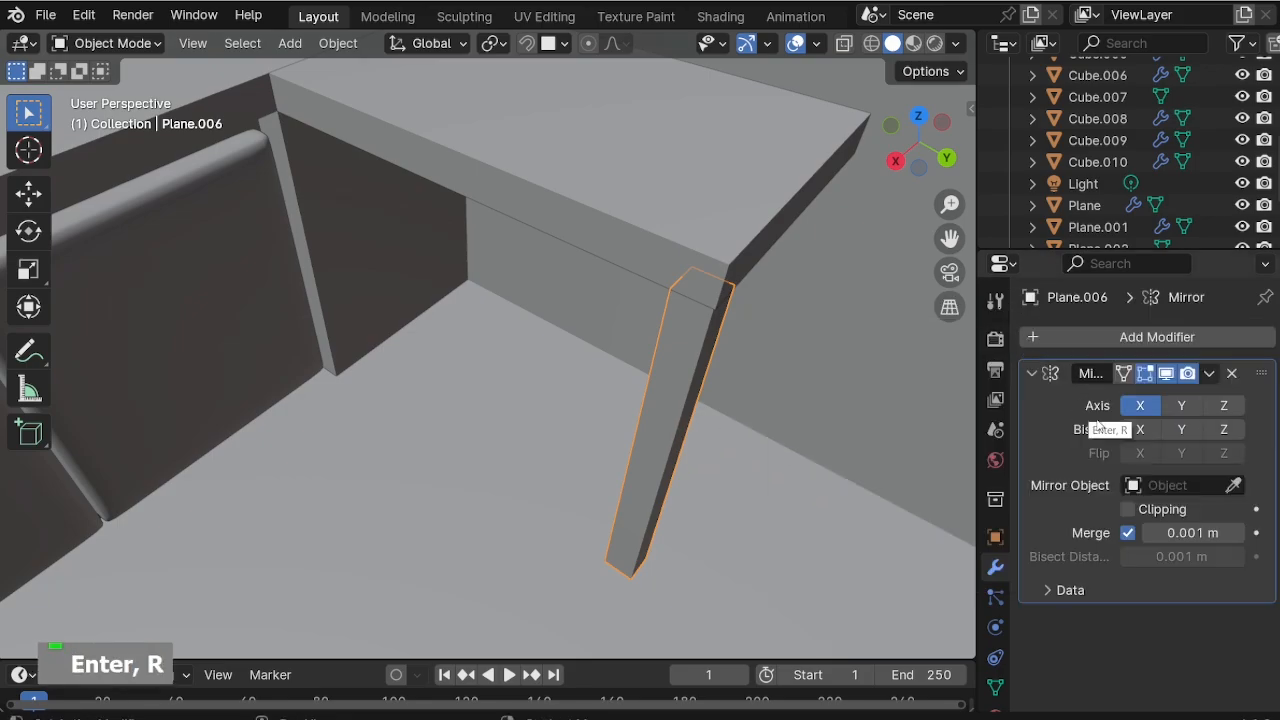
scroll(767, 505, down, 2)
scroll(571, 193, up, 2)
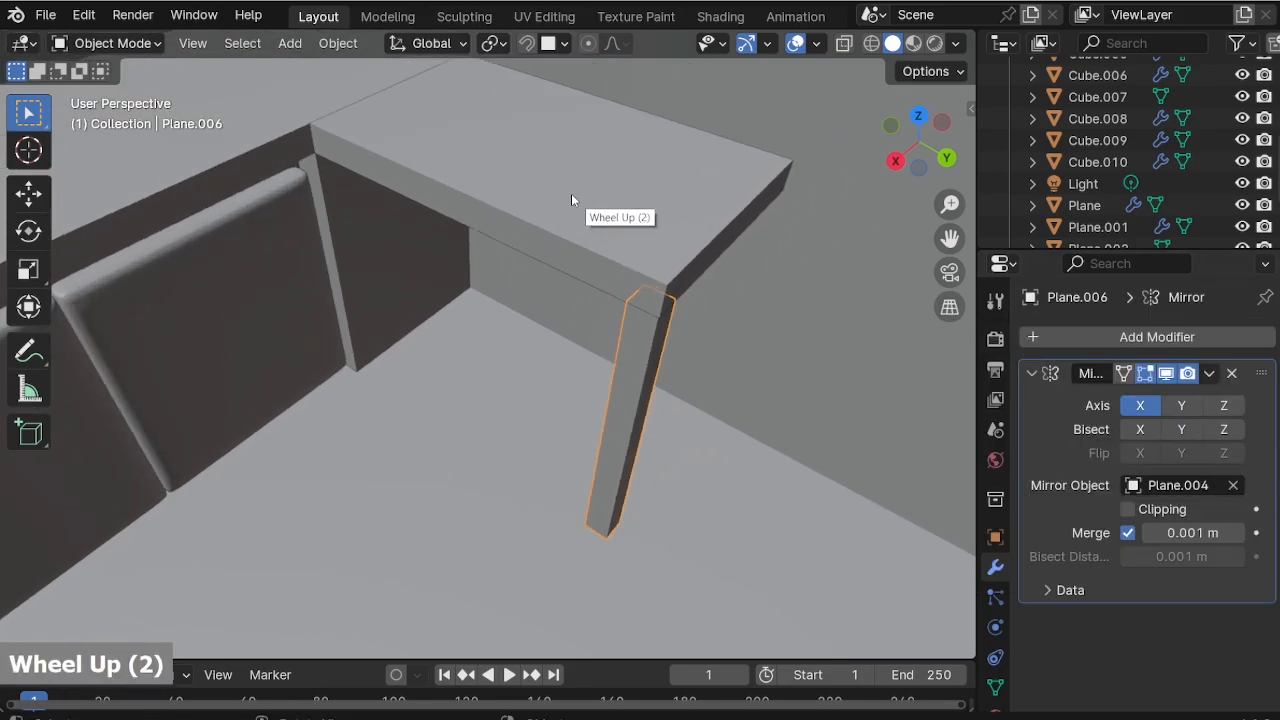
Set the tabletop's origin to its geometry and enable mirroring on both X and Y for the leg to get four legs.
middle_drag(571, 193, 605, 227)
click(605, 227)
click(337, 42)
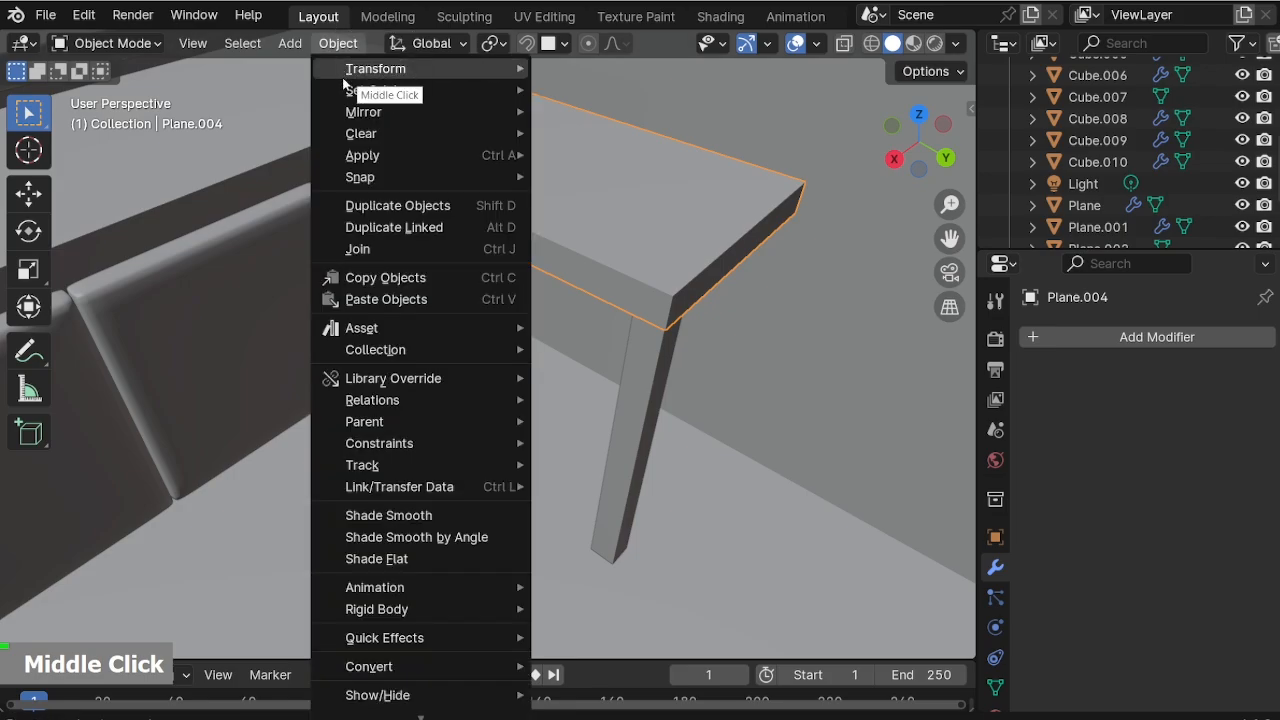
mouse_move(357, 91)
click(586, 114)
click(670, 392)
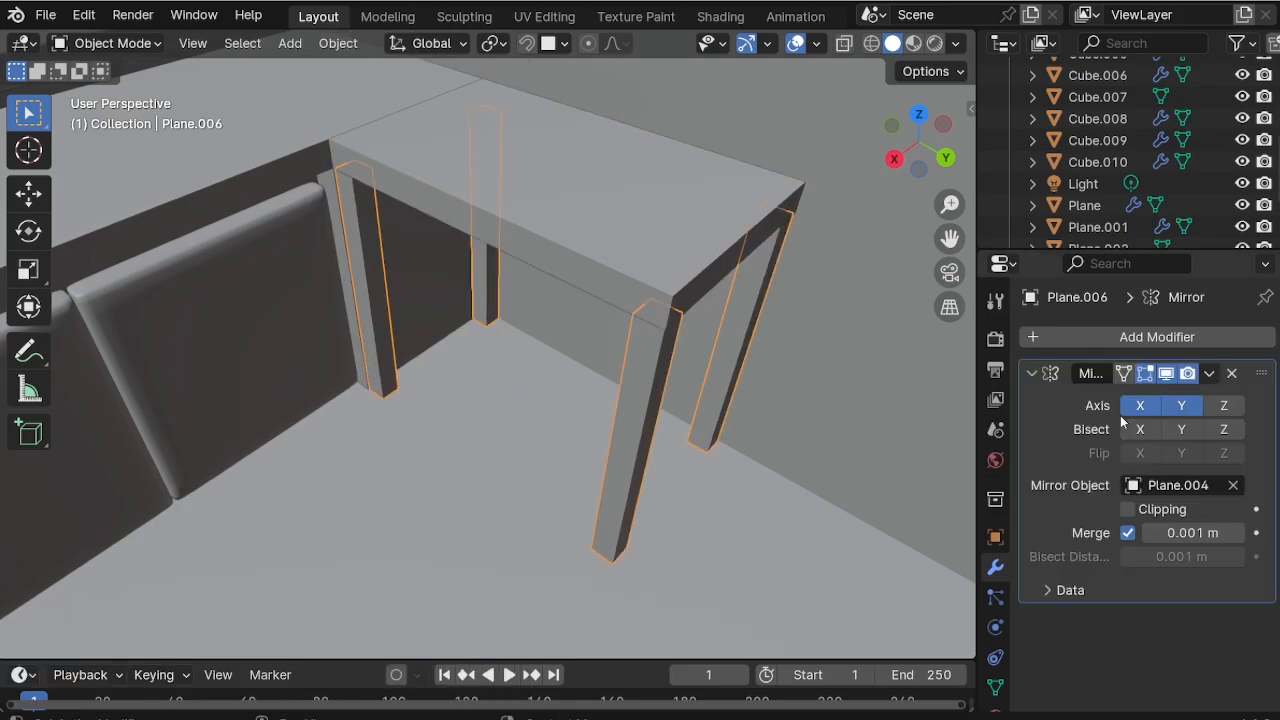
click(562, 458)
mouse_move(562, 458)
middle_down()
mouse_move(571, 428)
mouse_move(558, 462)
middle_up()
Duplicate the tabletop and lower the copy about 0.386 m along Z as a bottom shelf between the legs.
click(502, 238)
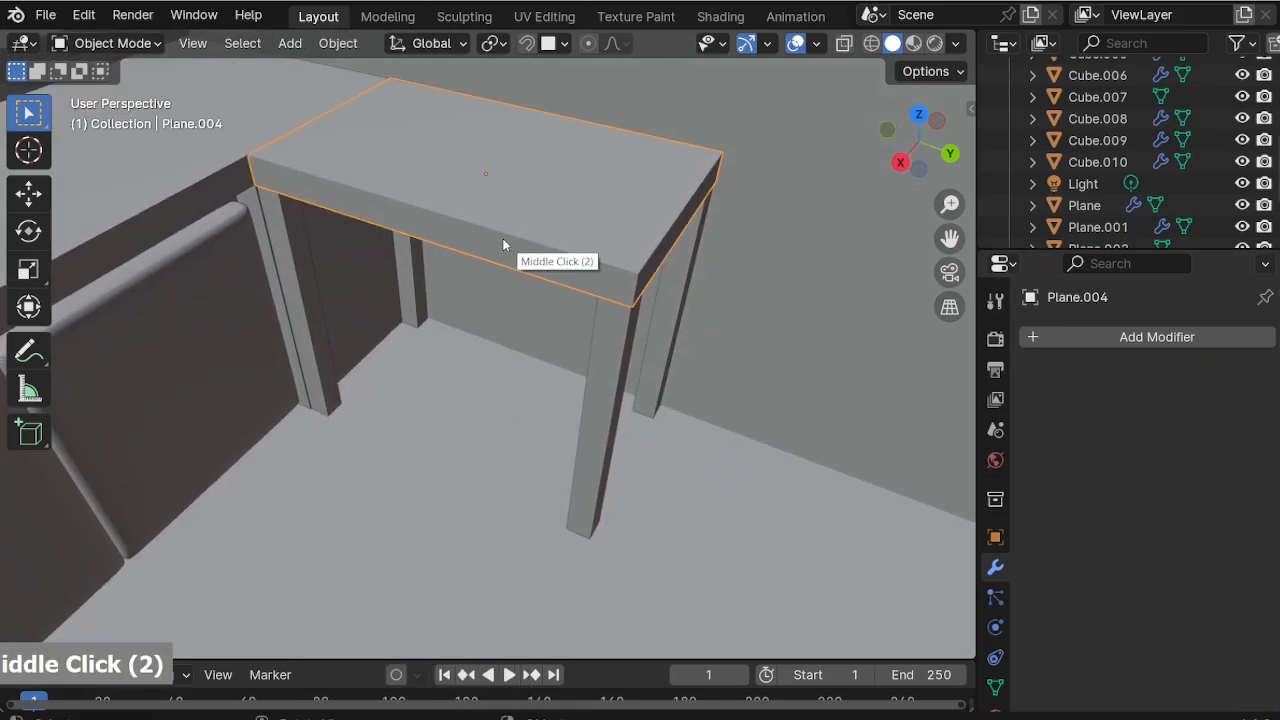
key(shift+d)
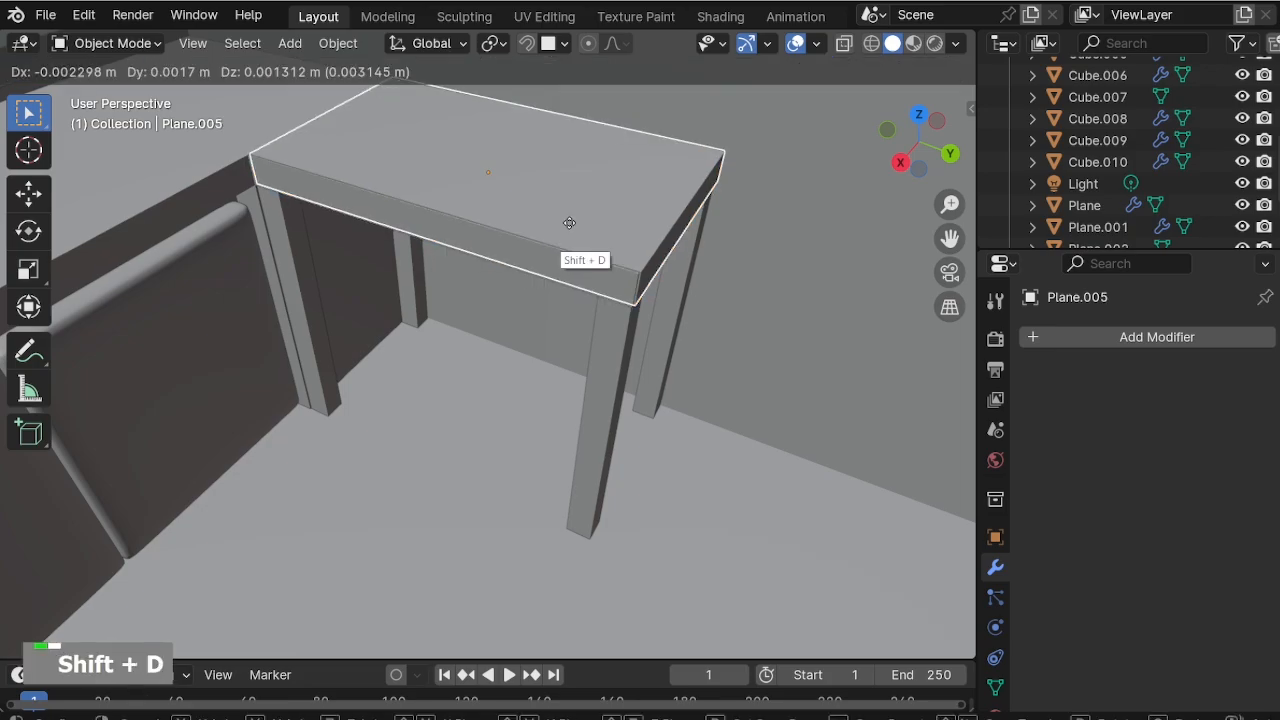
key(Escape)
key(g)
key(z)
click(608, 452)
scroll(640, 430, up, 2)
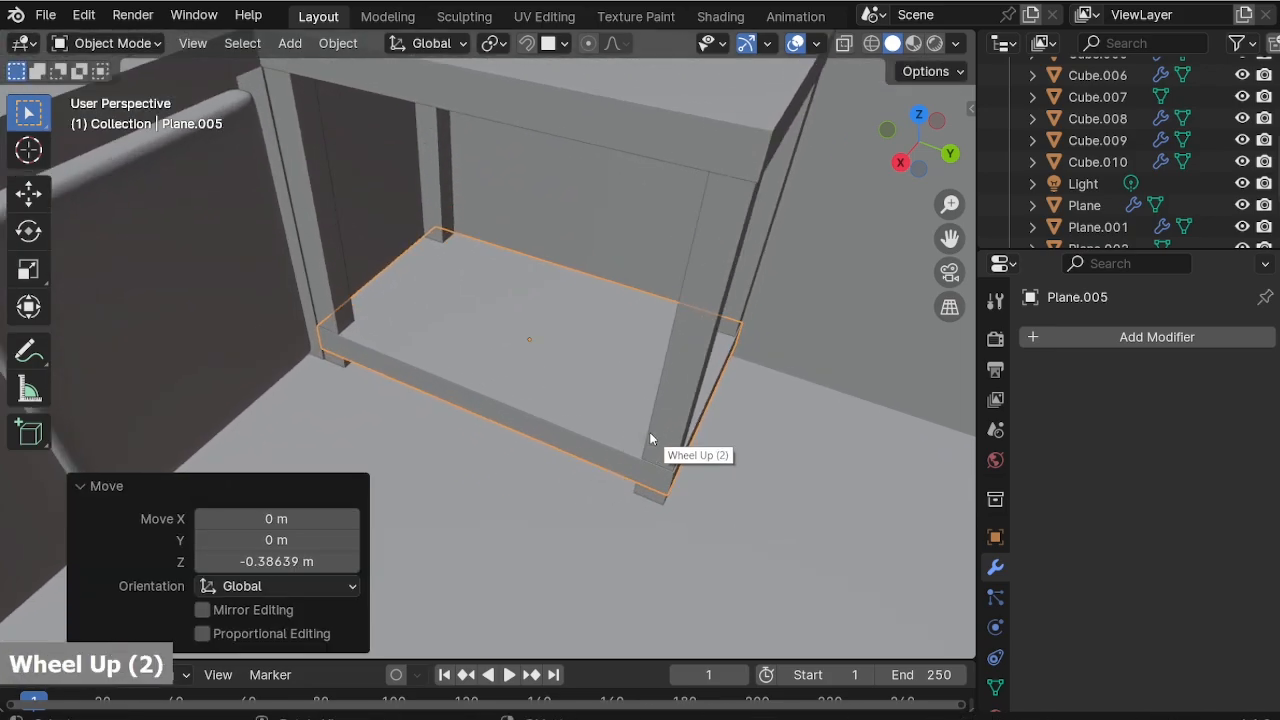
scroll(700, 525, up, 3)
key(s)
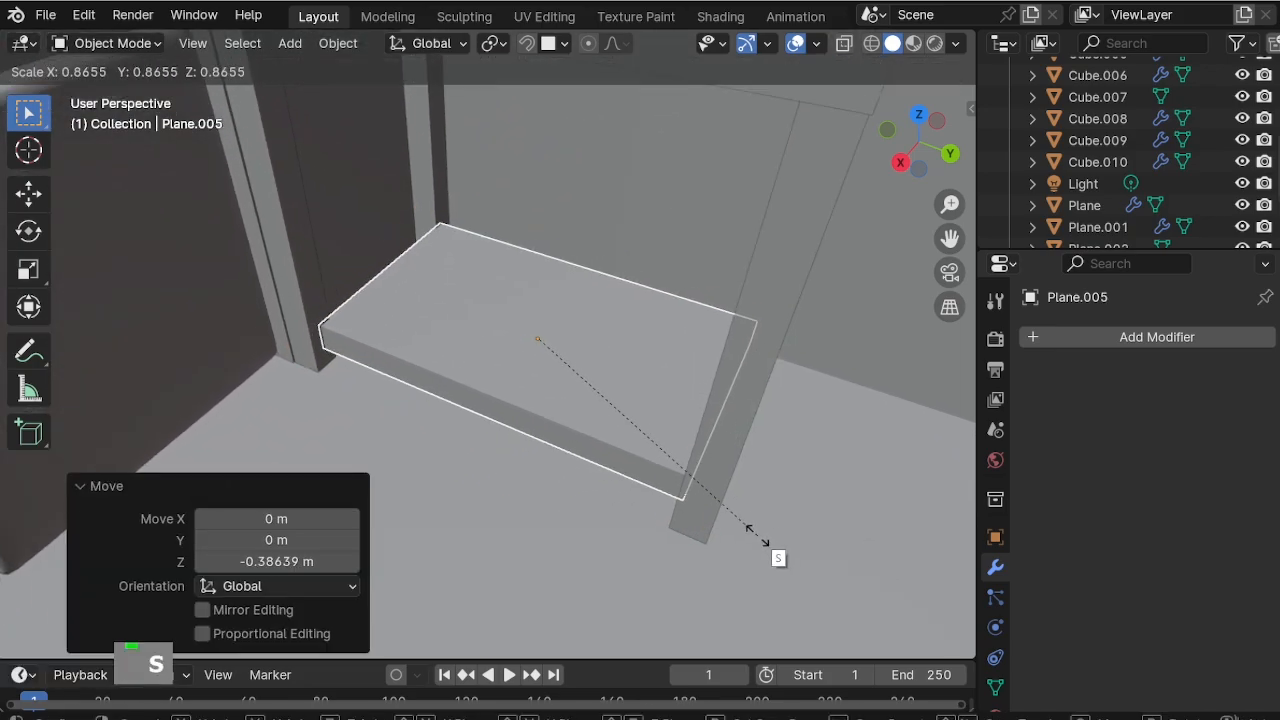
right_click(757, 537)
In Edit Mode, move the bottom shelf's front side face about -0.035 m along X, in from the front legs' outer edges.
middle_drag(750, 530, 340, 330)
shift+middle_drag(260, 300, 149, 240)
shift+middle_drag(390, 350, 302, 295)
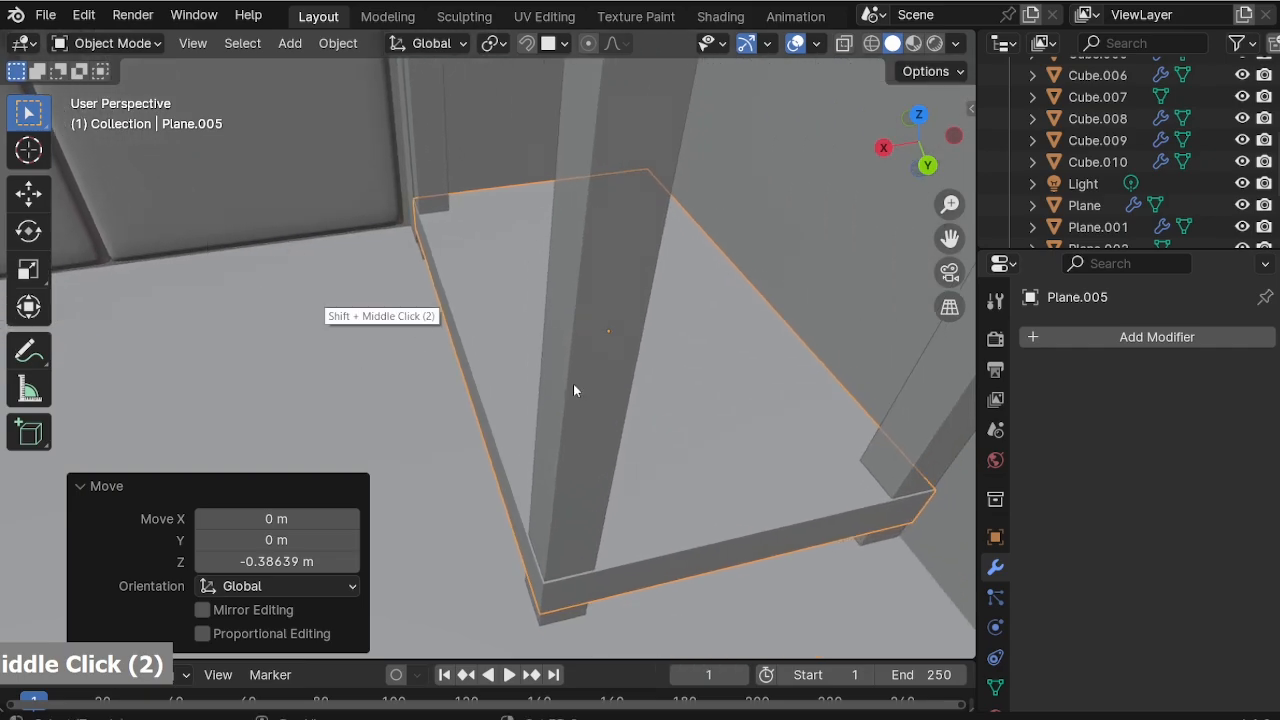
shift+middle_drag(770, 445, 636, 388)
key(alt+z)
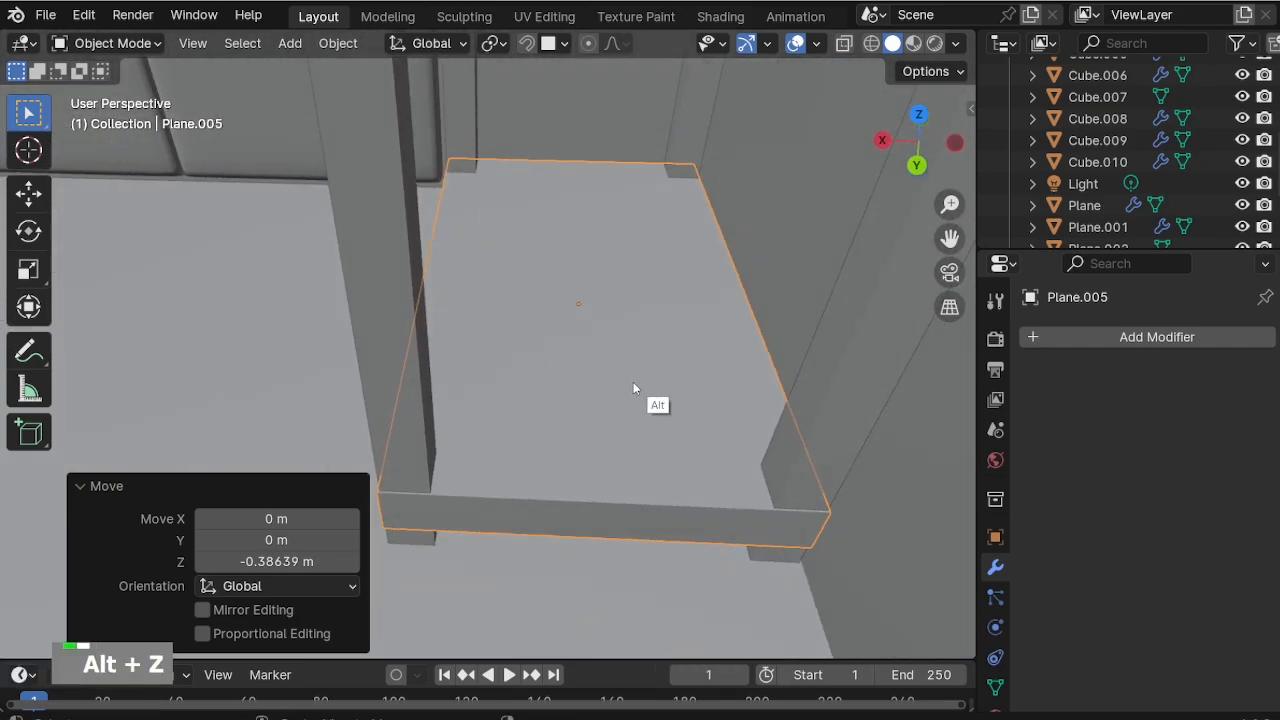
key(Tab)
drag(262, 75, 491, 466)
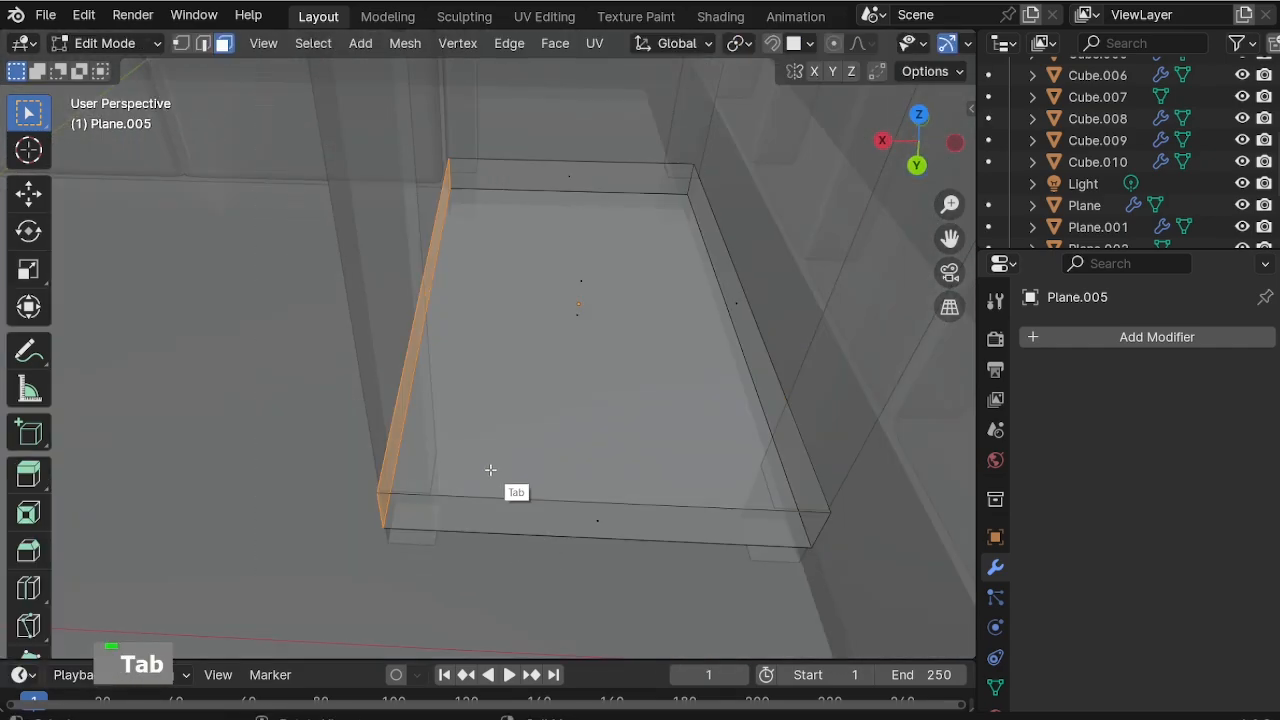
key(alt+z)
middle_drag(491, 466, 614, 472)
key(g)
key(x)
click(503, 374)
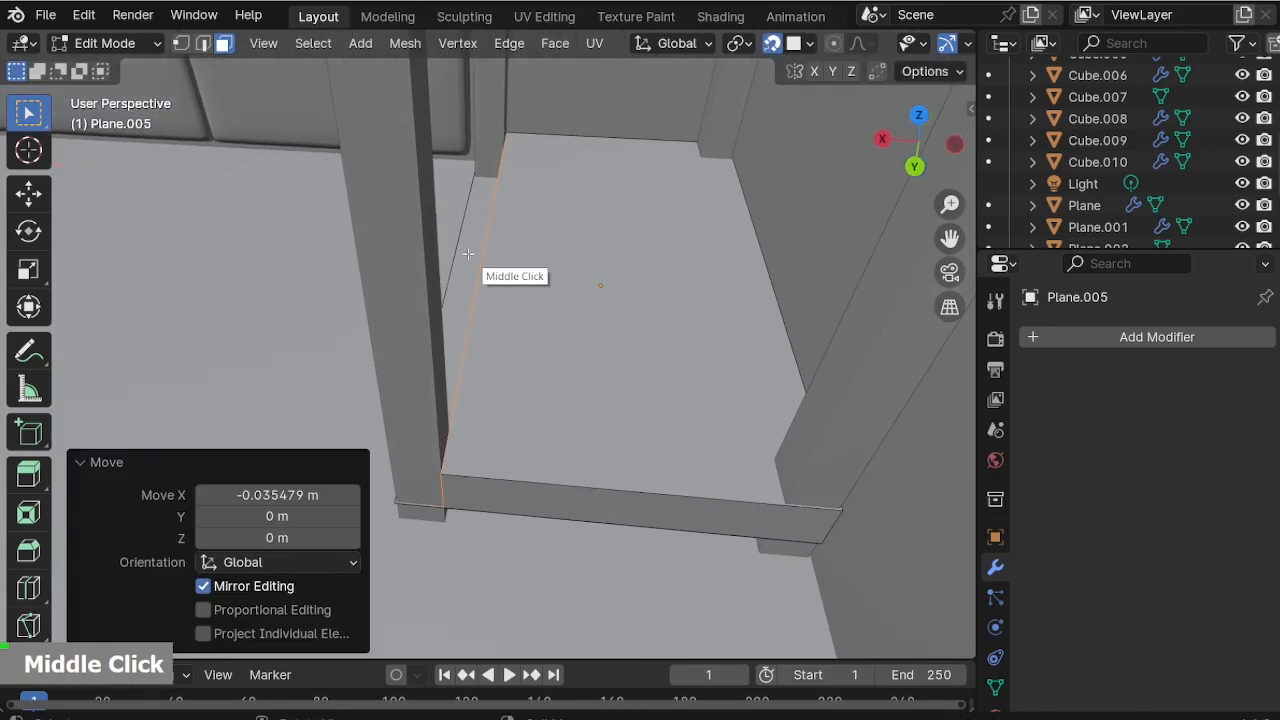
Delete the loose bottom face that sticks out past the shelf's moved front side.
key(3)
key(x)
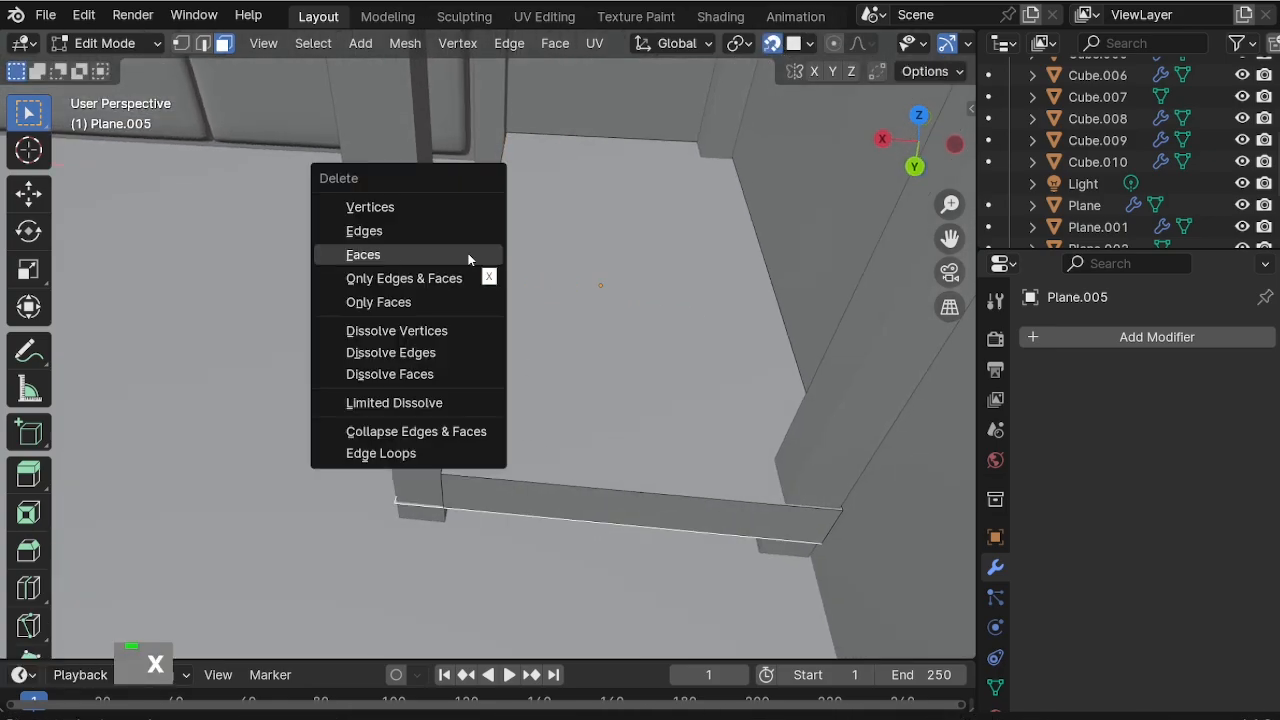
click(468, 253)
Move the shelf's opposite long side face inward along X to fit between the legs, and leave Edit Mode.
middle_drag(500, 380, 657, 140)
key(alt+z)
drag(587, 84, 851, 494)
key(alt+z)
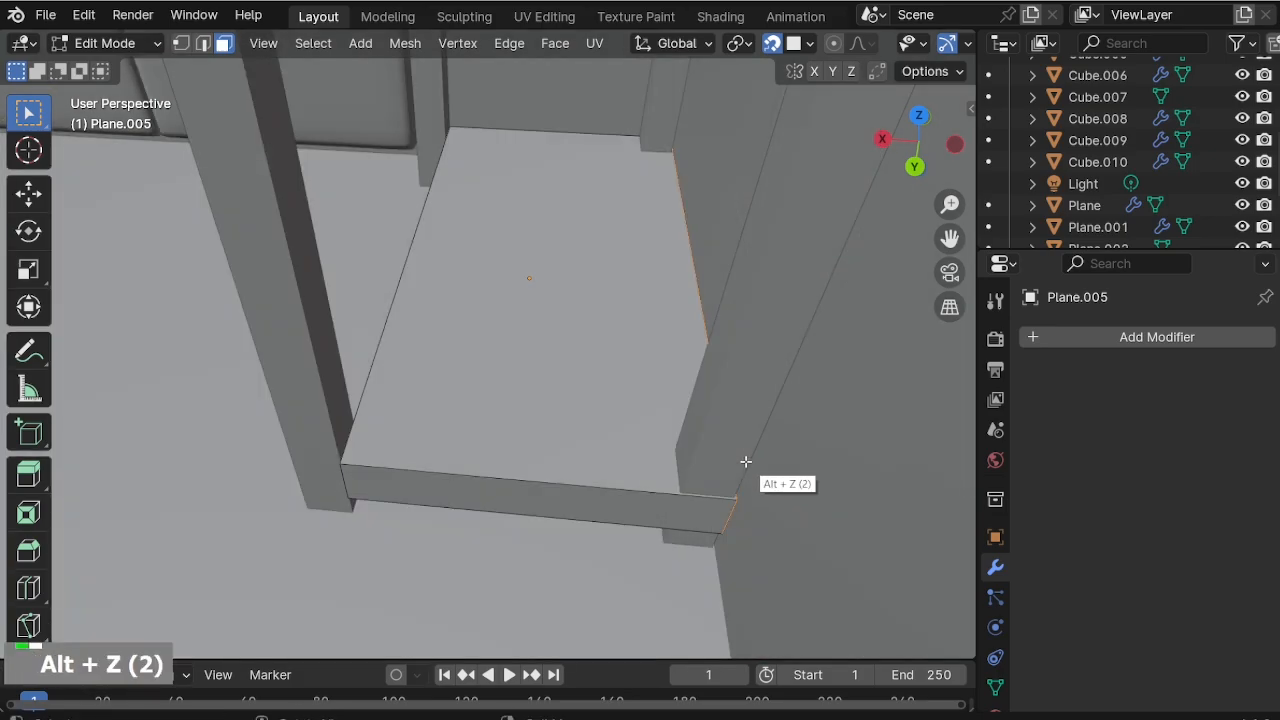
key(g)
key(x)
click(680, 458)
middle_drag(680, 458, 592, 363)
key(Tab)
Thin the bottom shelf by scaling it along Z to about 0.658.
scroll(465, 490, down, 2)
shift+middle_drag(340, 511, 722, 514)
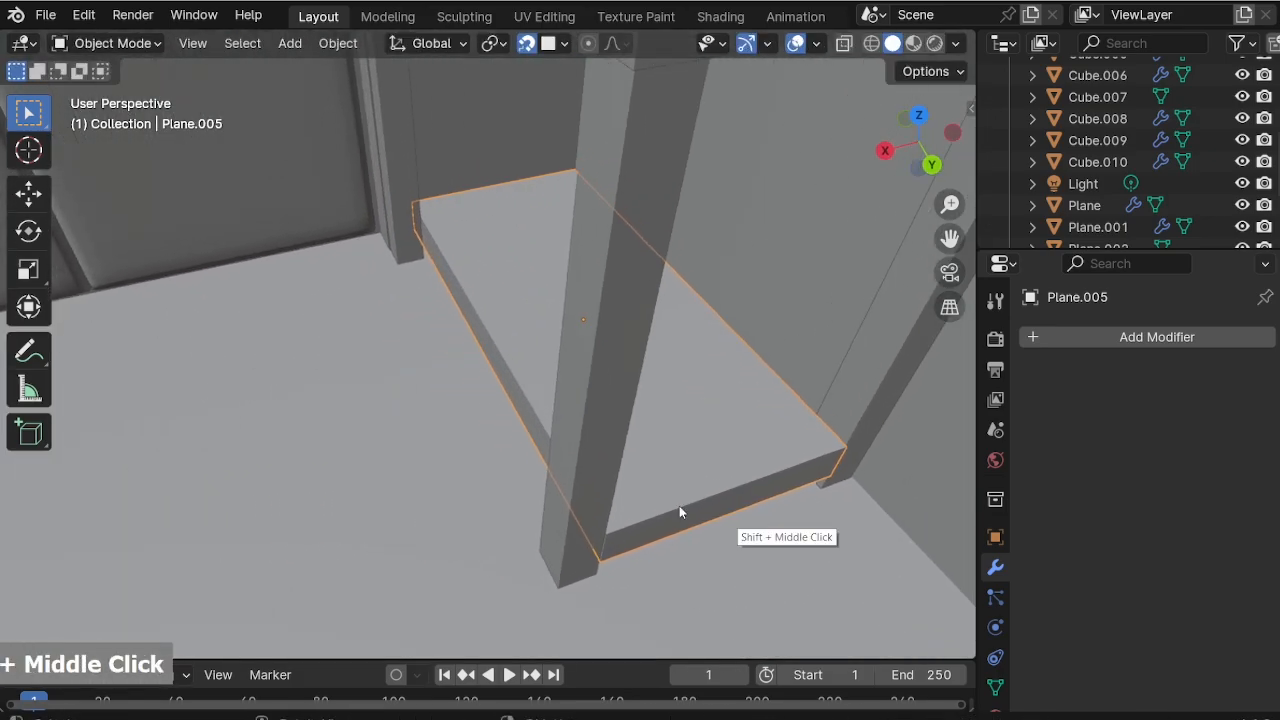
middle_drag(272, 524, 565, 365)
shift+scroll(740, 438, up, 1)
key(s)
key(z)
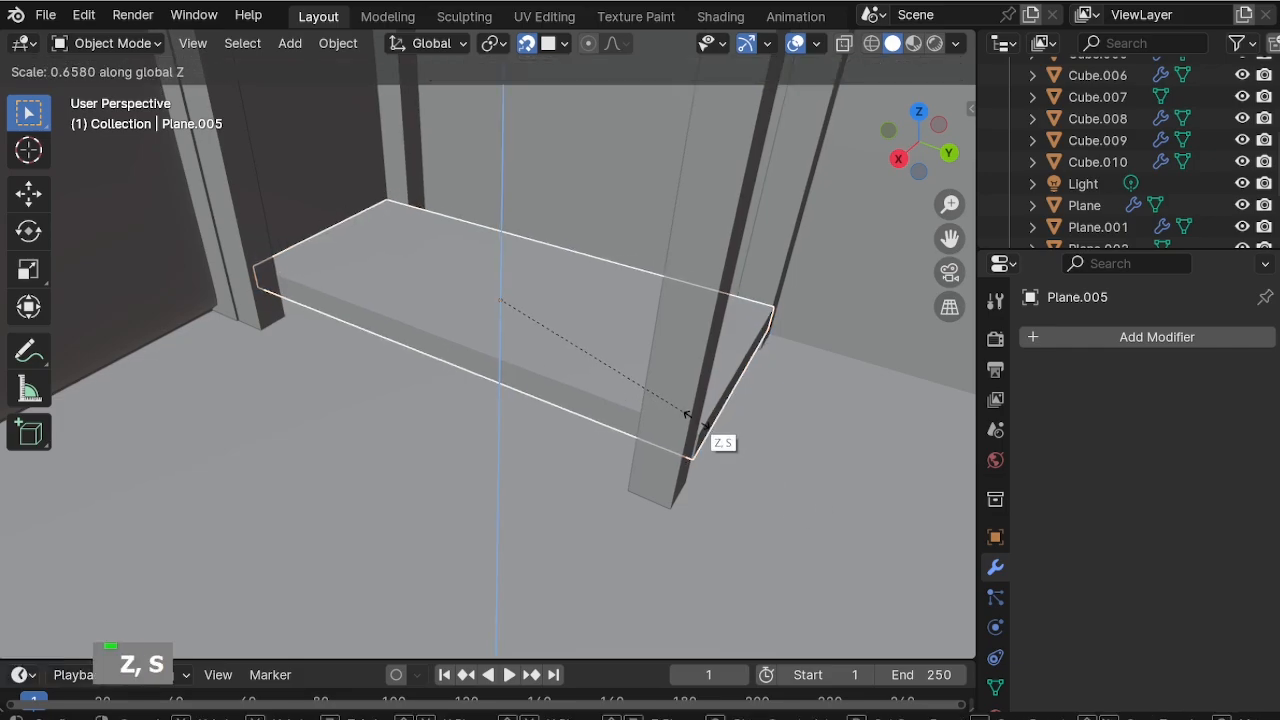
click(723, 443)
Add an Array modifier to the shelf and set its relative offset factor X to 0.
scroll(509, 360, down, 6)
shift+scroll(575, 482, up, 2)
scroll(590, 466, up, 2)
shift+middle_drag(590, 466, 580, 391)
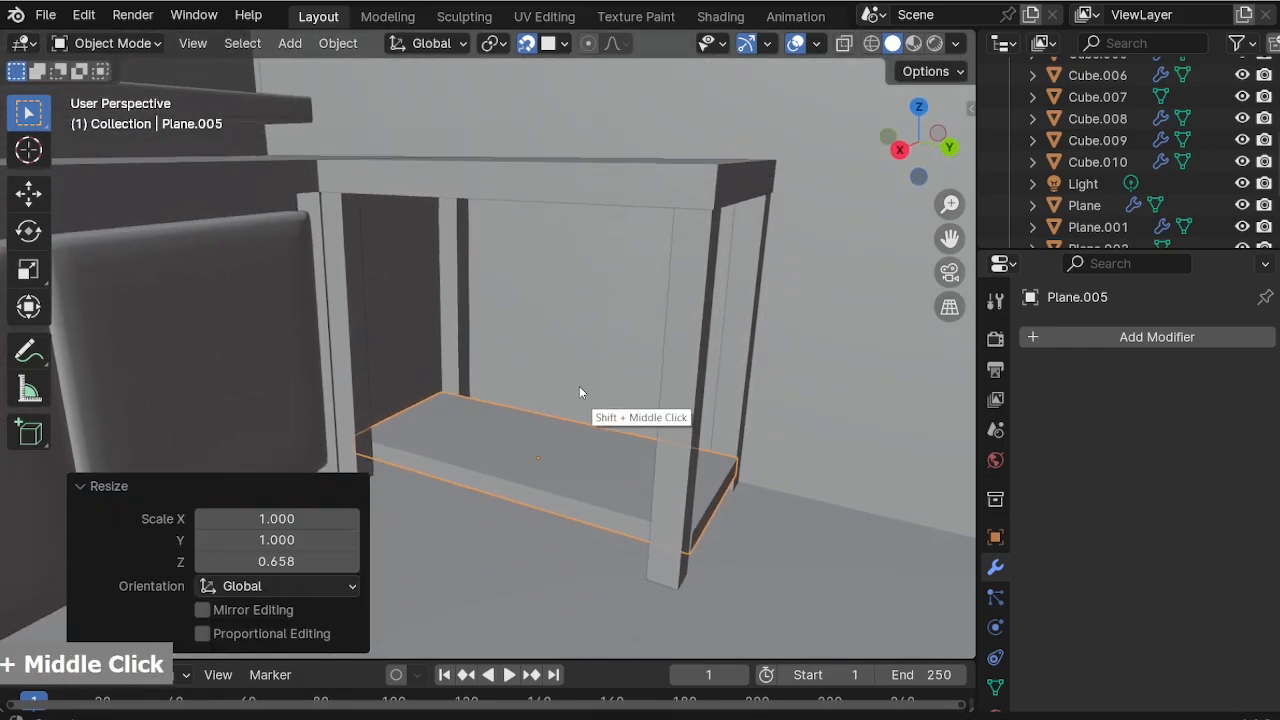
click(1060, 346)
text(ar)
key(Return)
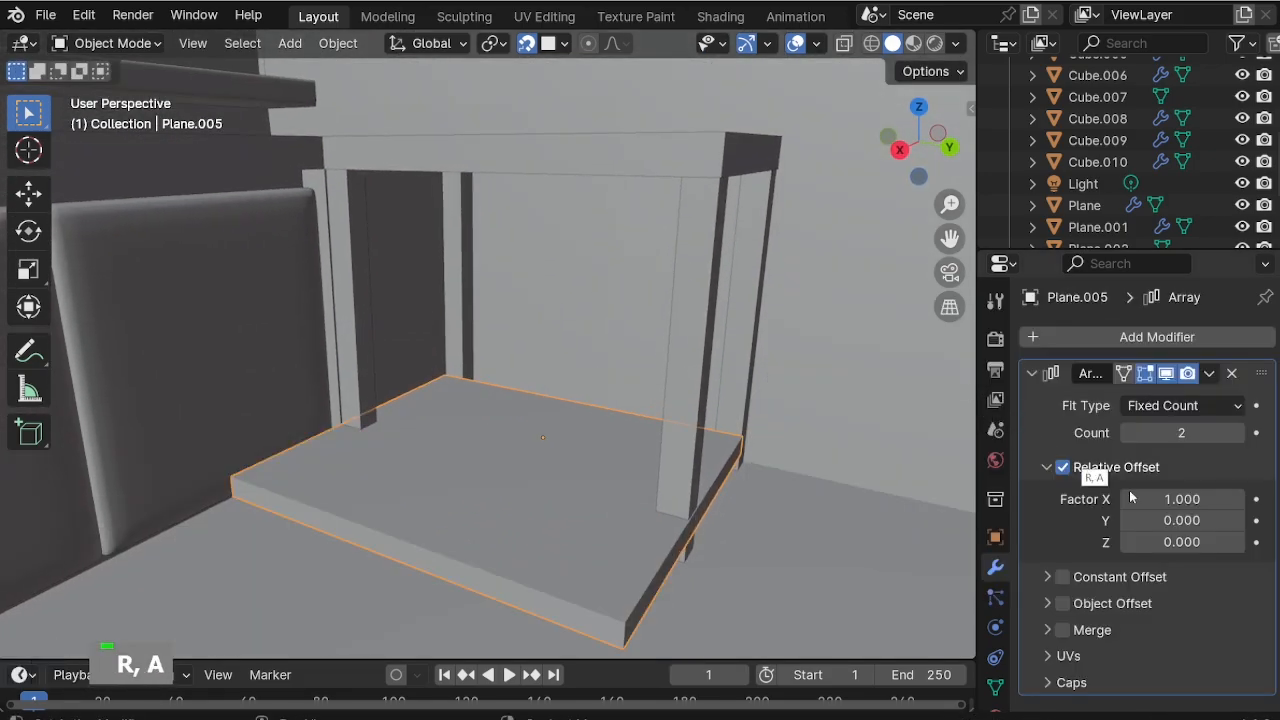
click(1182, 500)
text(0)
key(Return)
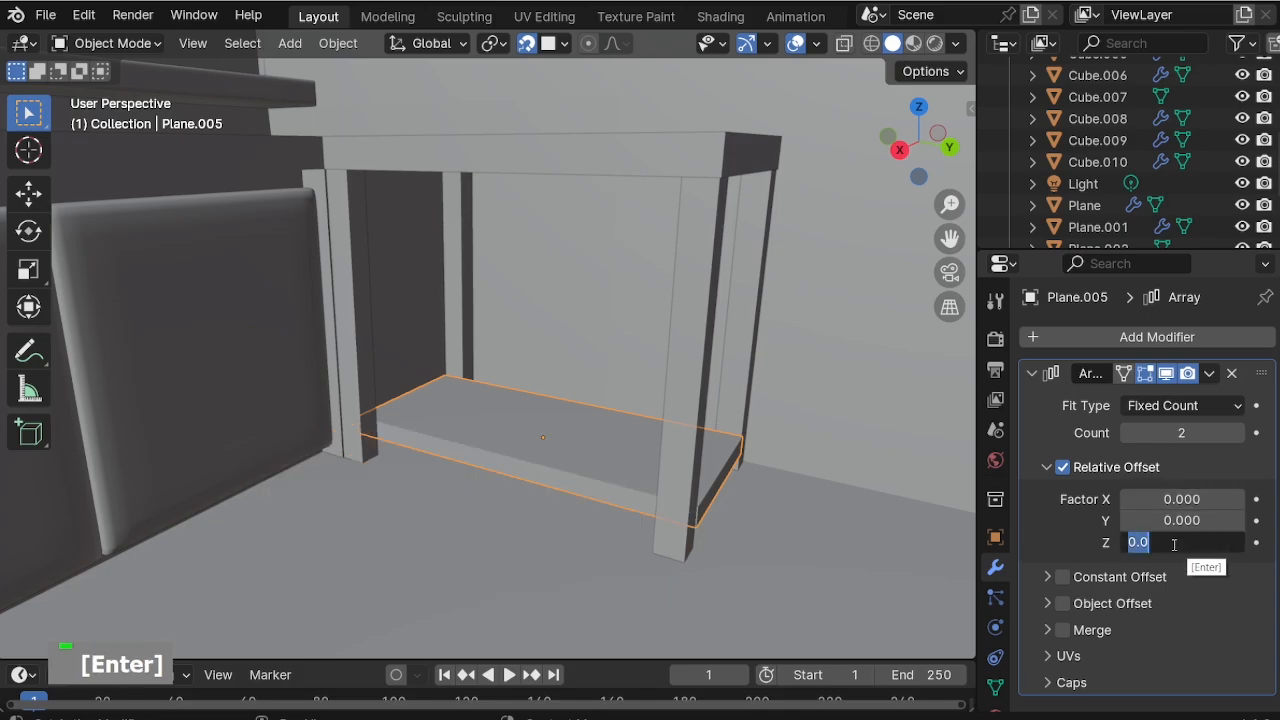
Set the shelf array's relative offset factor Z to 5 and its count to 3.
text(2)
key(Return)
text(5)
key(Return)
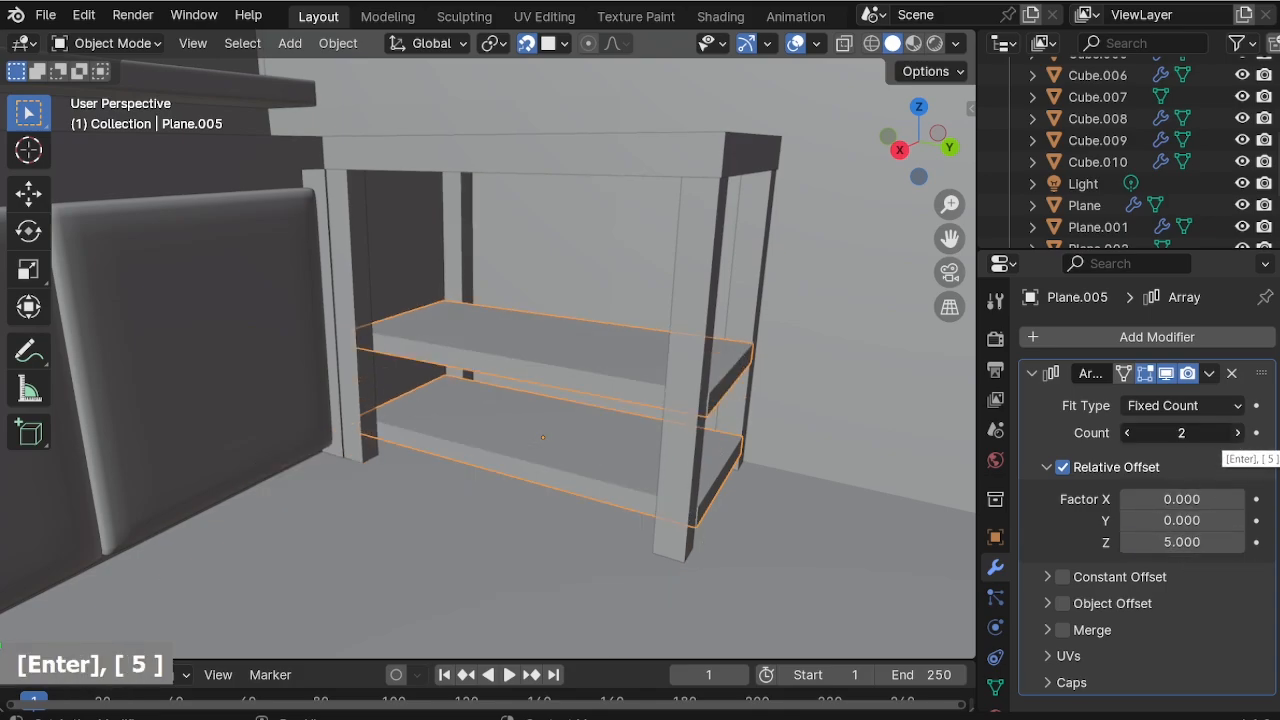
click(1238, 433)
Try other relative Z offset factors such as 4.5 for the shelf array and set it back to 5.
click(1198, 541)
text(4)
key(Return)
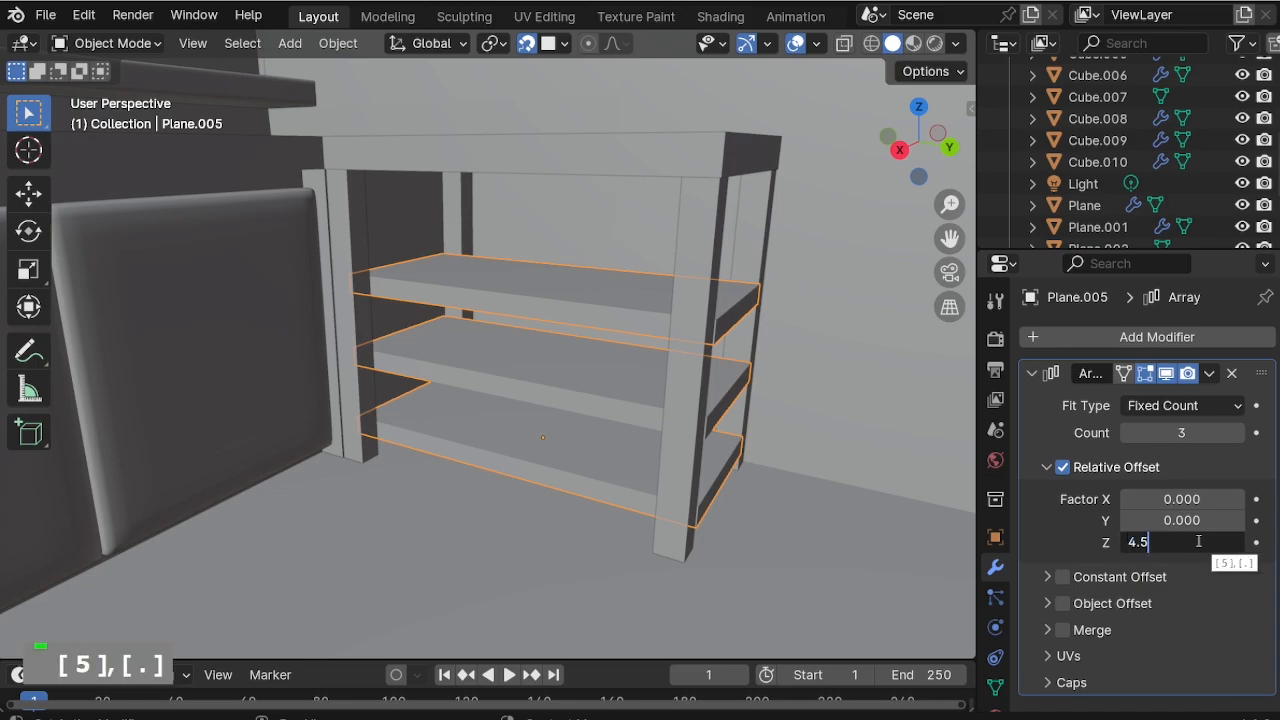
key(Return)
middle_drag(741, 505, 723, 363)
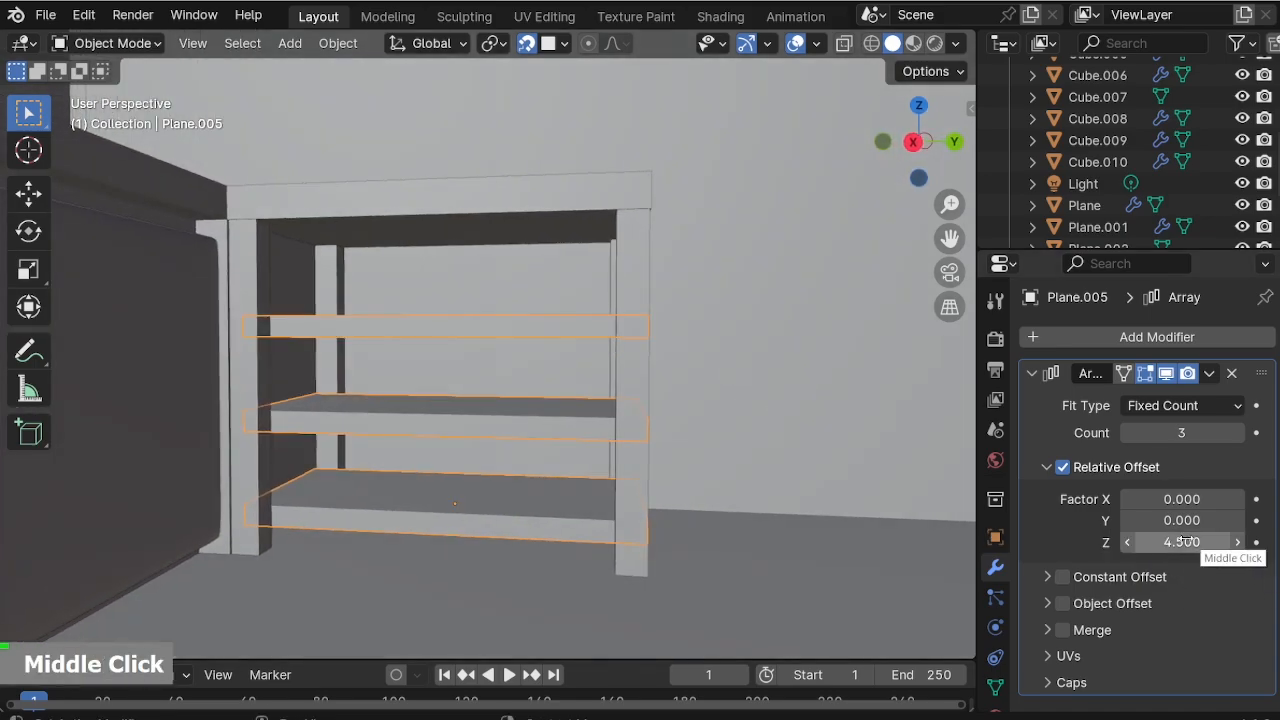
text(8)
key(Return)
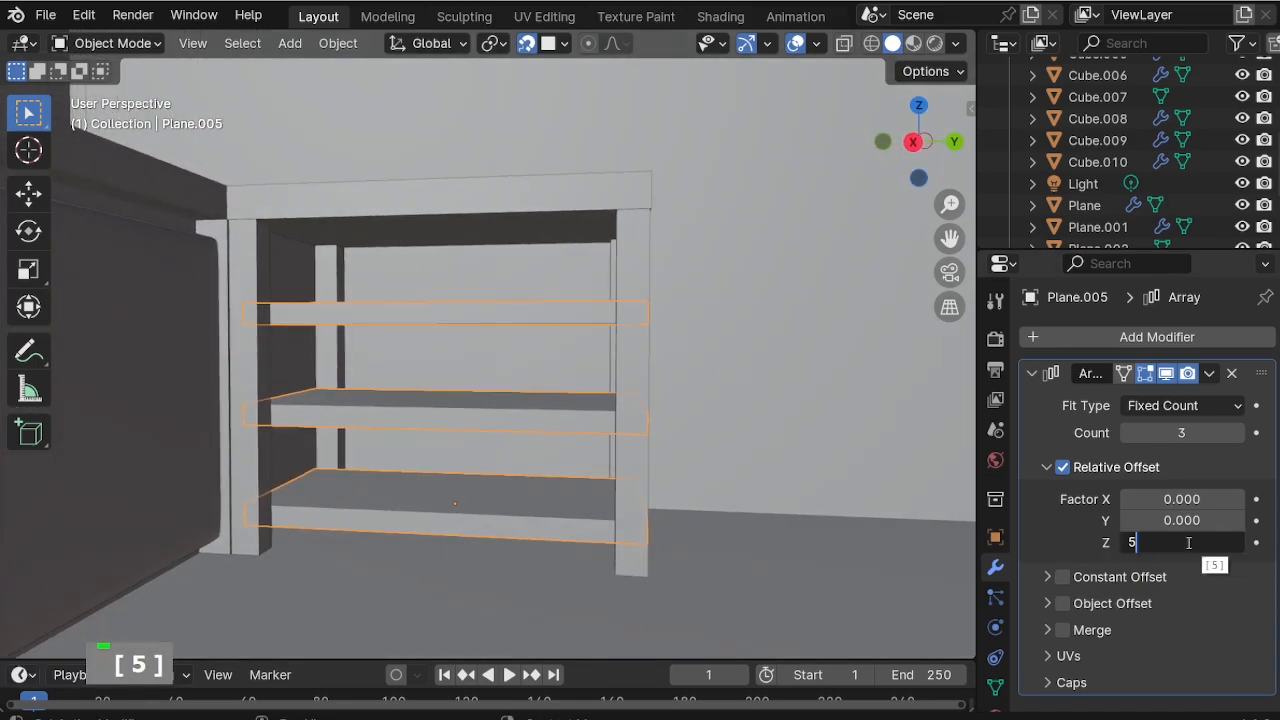
key(Return)
Duplicate the side table's top face in place within the tabletop mesh.
click(752, 430)
middle_drag(752, 430, 589, 525)
scroll(580, 480, down, 5)
middle_drag(570, 440, 578, 479)
click(401, 279)
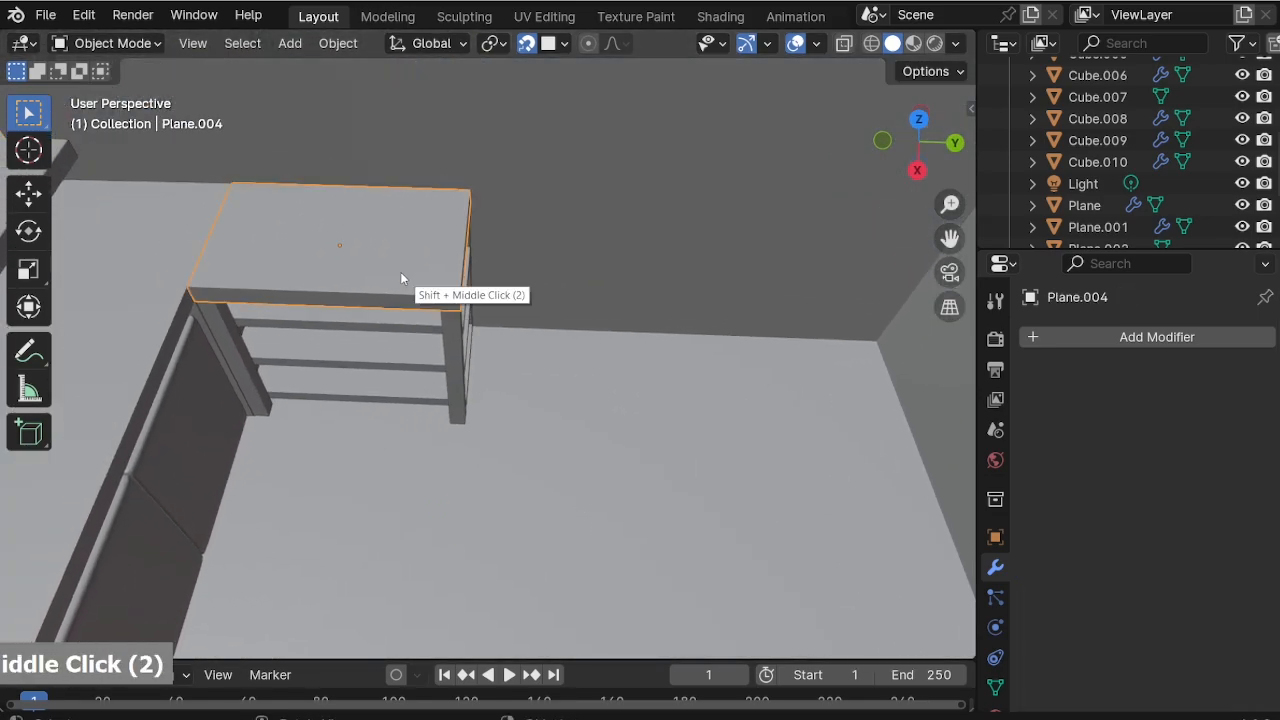
key(Tab)
key(shift+d)
right_click(503, 206)
key(Tab)
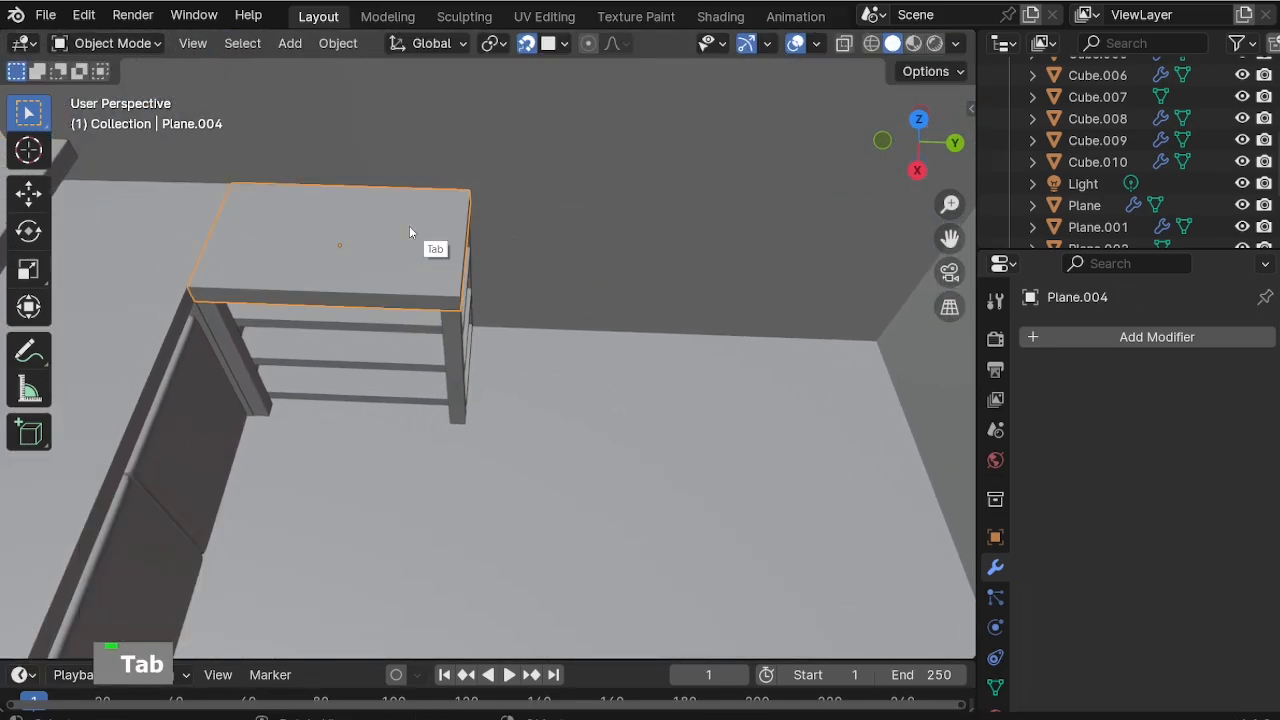
Separate the duplicated top face from the tabletop Plane.004 into its own object.
scroll(1100, 200, down, 7)
click(1097, 205)
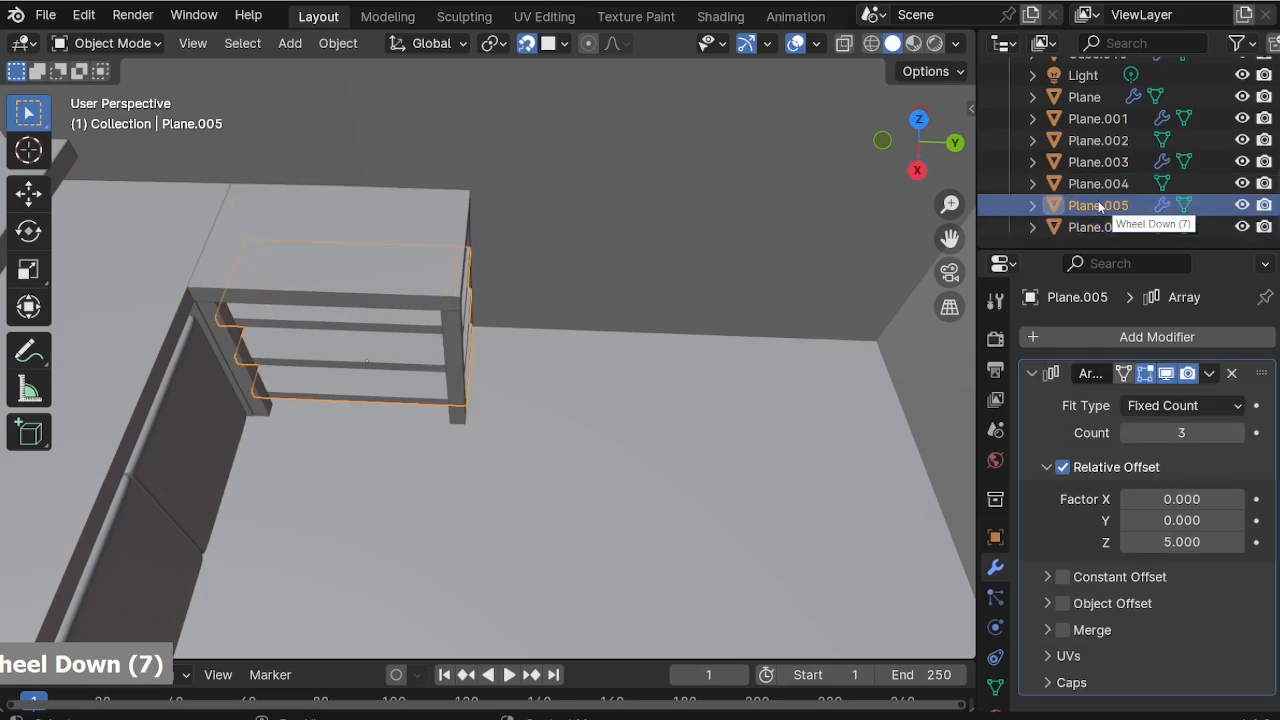
click(1097, 183)
click(1094, 140)
click(388, 252)
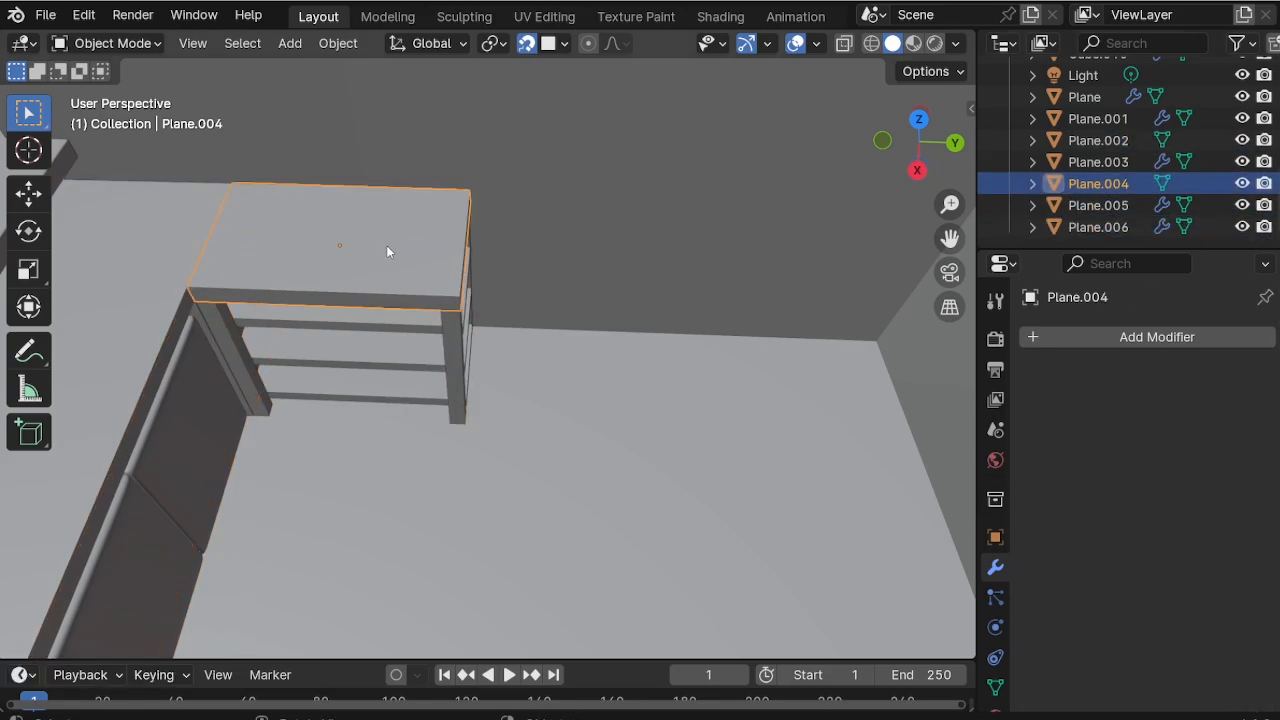
key(Tab)
key(p)
click(388, 236)
key(Tab)
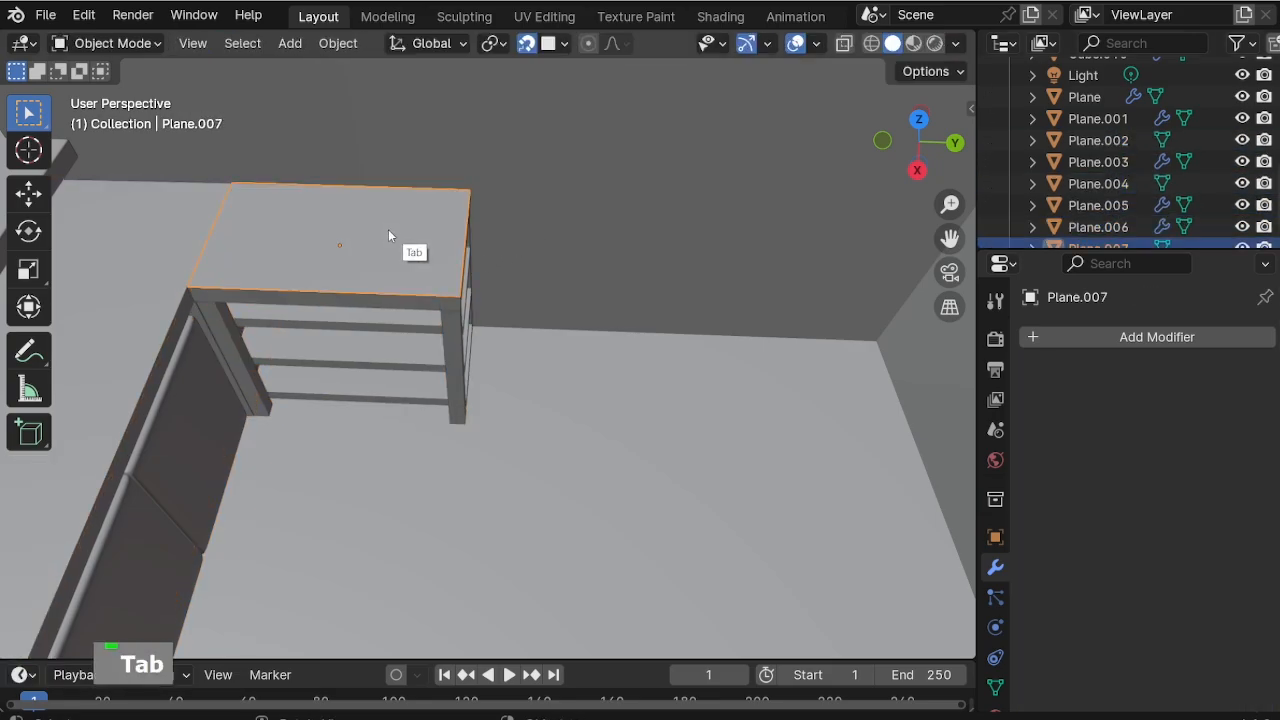
Move the separated plane onto the floor beside the side table, about 0.59 m along Y and -0.45 m along Z.
key(g)
click(706, 346)
scroll(685, 476, up, 7)
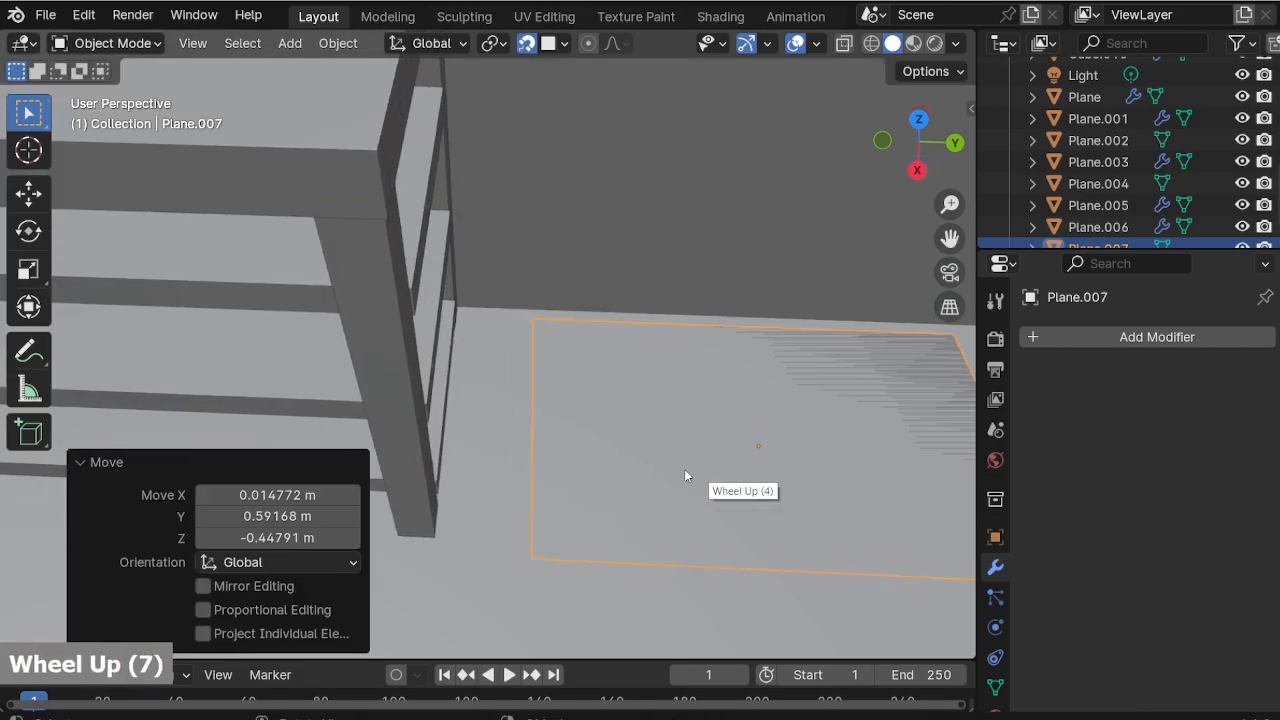
shift+middle_drag(685, 476, 473, 355)
scroll(557, 455, down, 5)
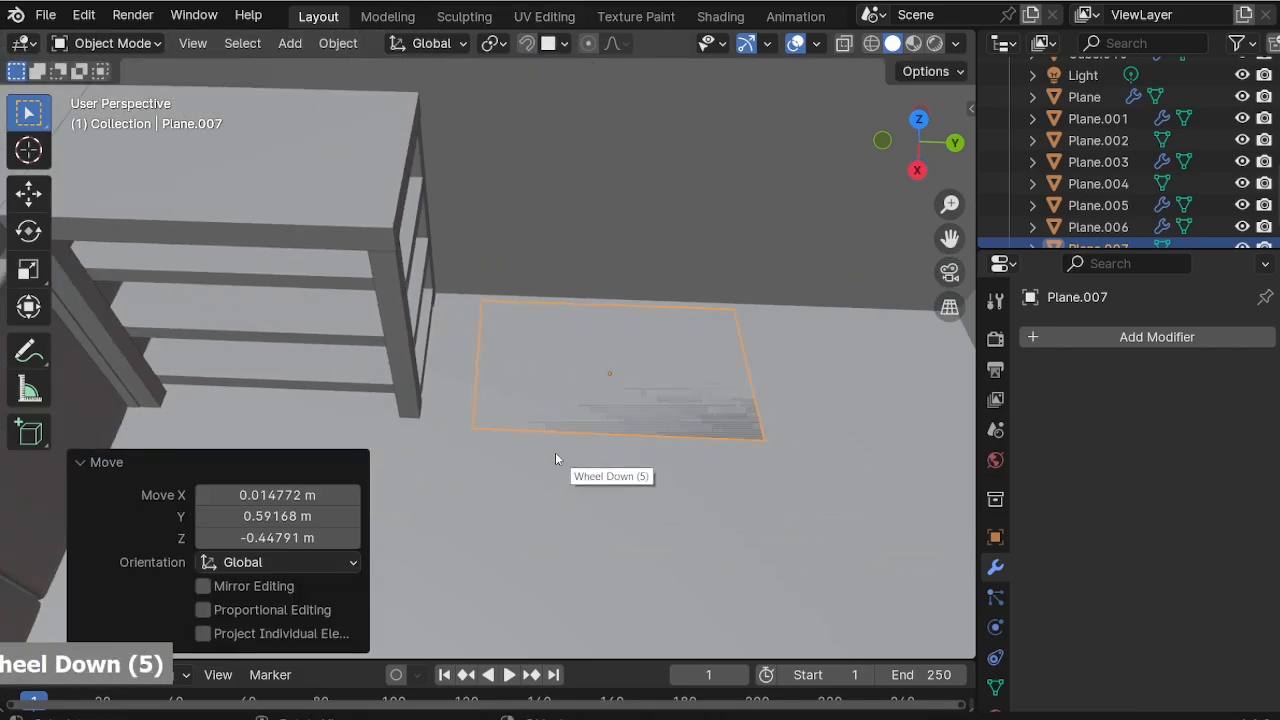
Extrude the floor plane upward about 1.04 m to form a tall cabinet block.
key(Tab)
scroll(563, 403, down, 2)
middle_drag(563, 403, 523, 409)
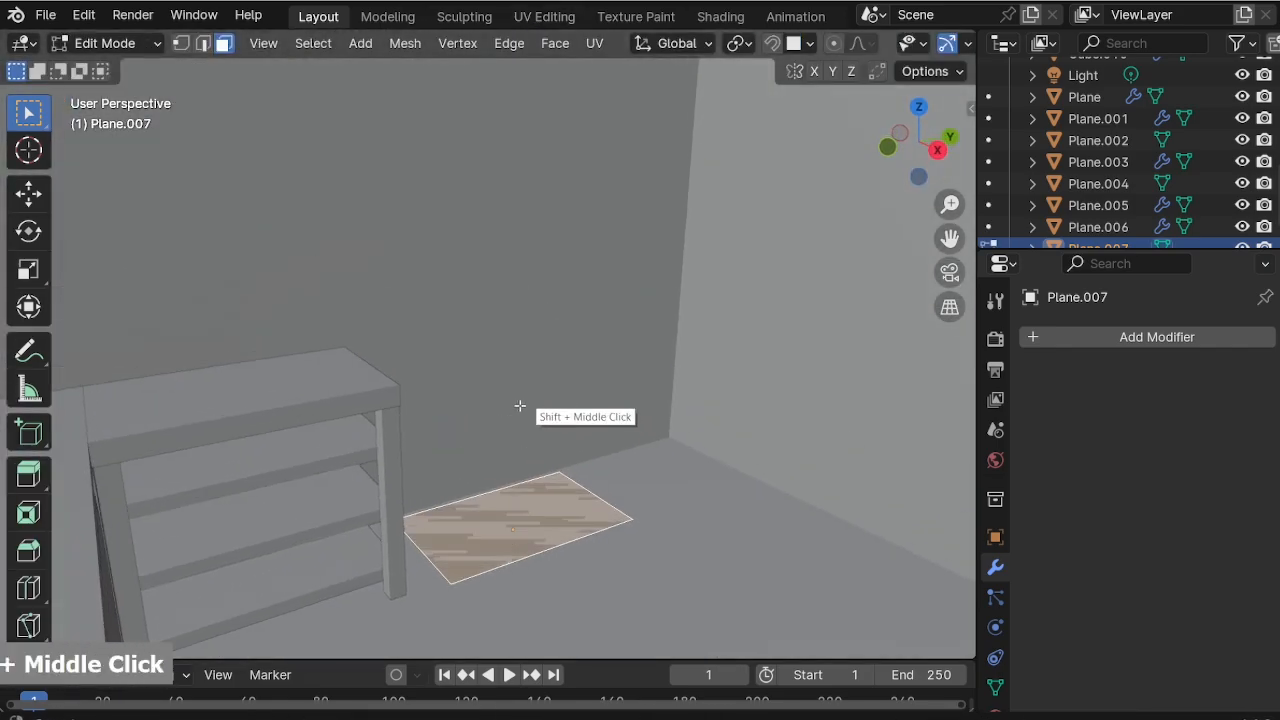
scroll(594, 523, down, 2)
key(e)
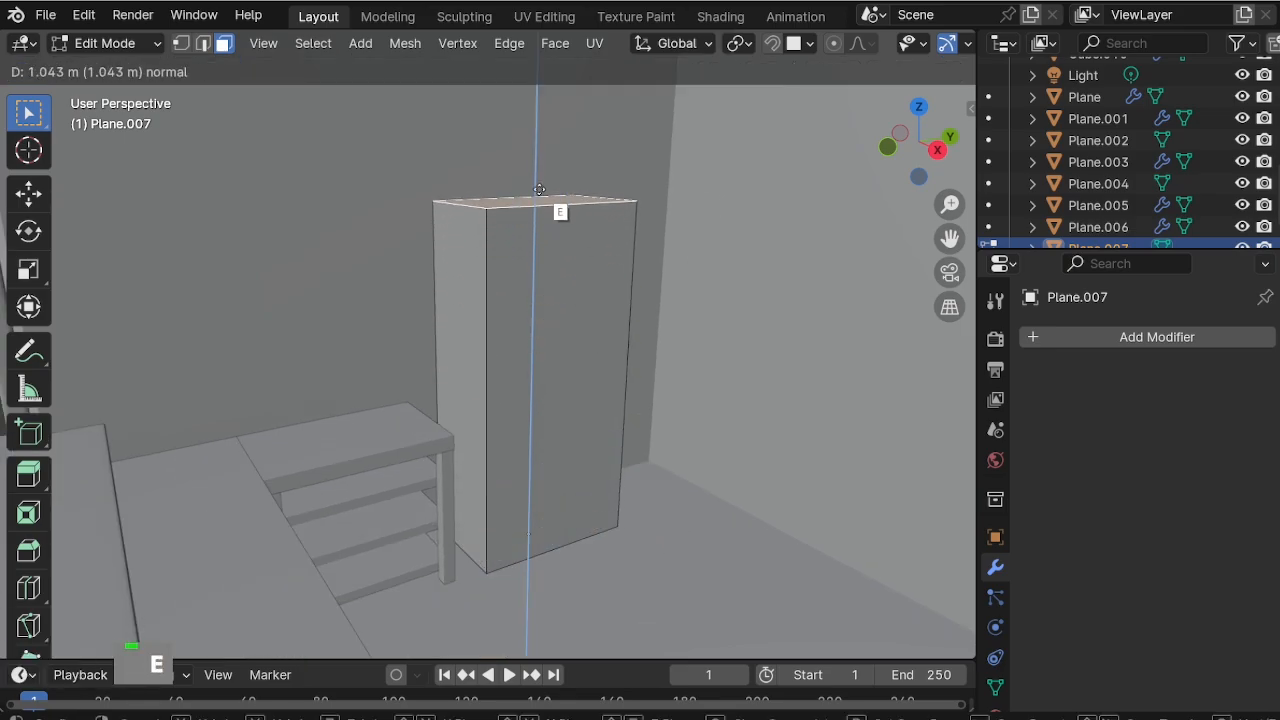
click(539, 189)
Move the cabinet block's front face outward along X to deepen the block.
middle_drag(539, 189, 549, 468)
click(549, 468)
key(e)
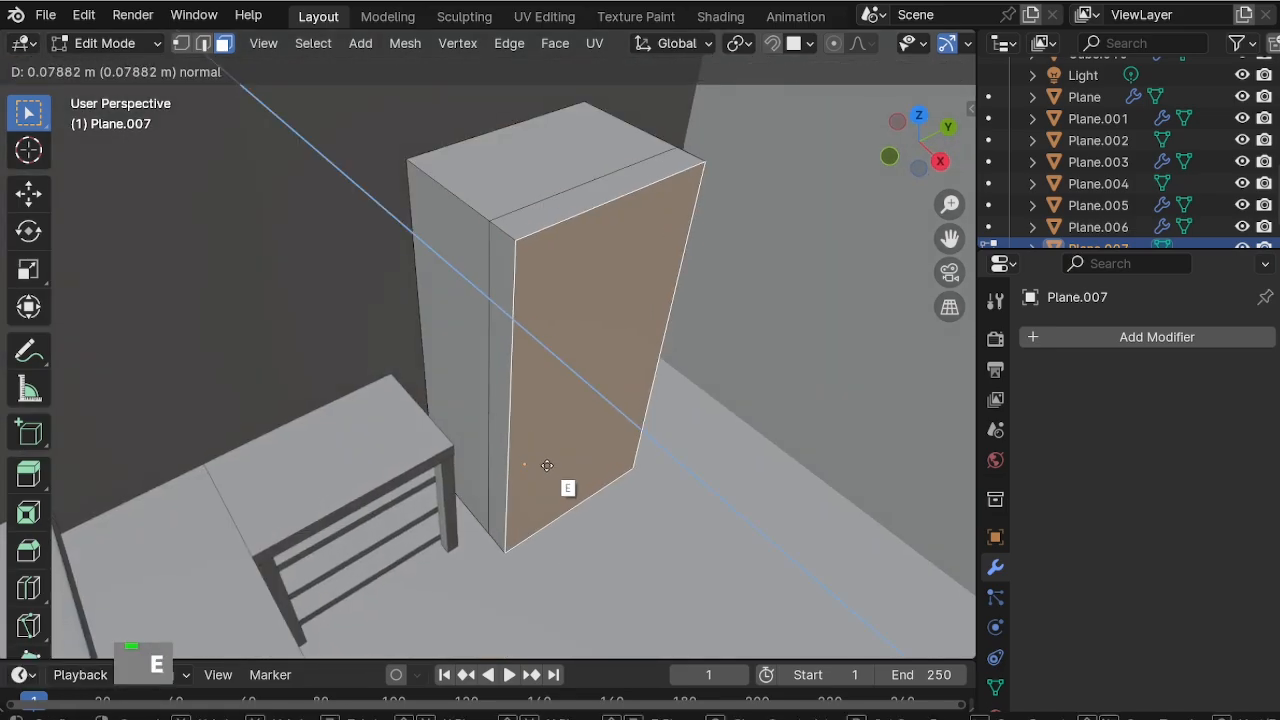
key(ctrl+z)
key(g)
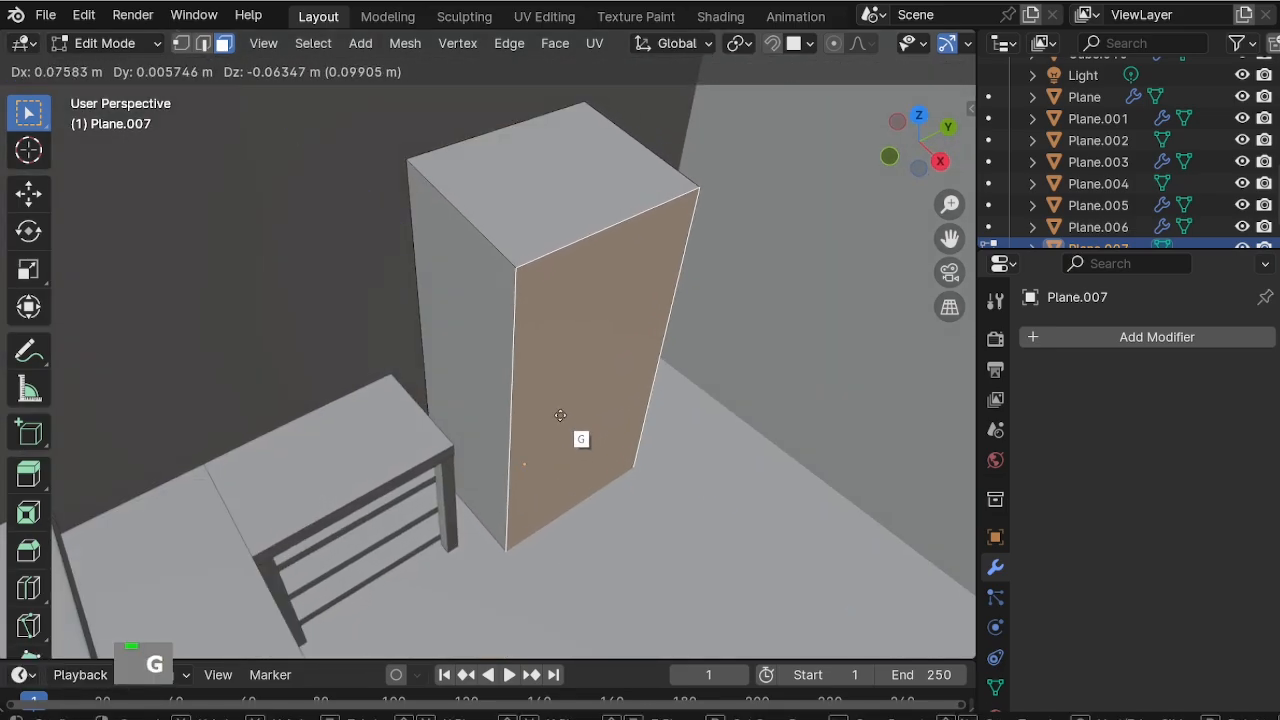
key(x)
click(600, 418)
Duplicate the cabinet's front face in place and separate the copy into its own object.
middle_drag(600, 418, 598, 334)
key(shift+d)
right_click(686, 272)
scroll(700, 314, up, 2)
scroll(598, 334, down, 2)
key(p)
click(603, 314)
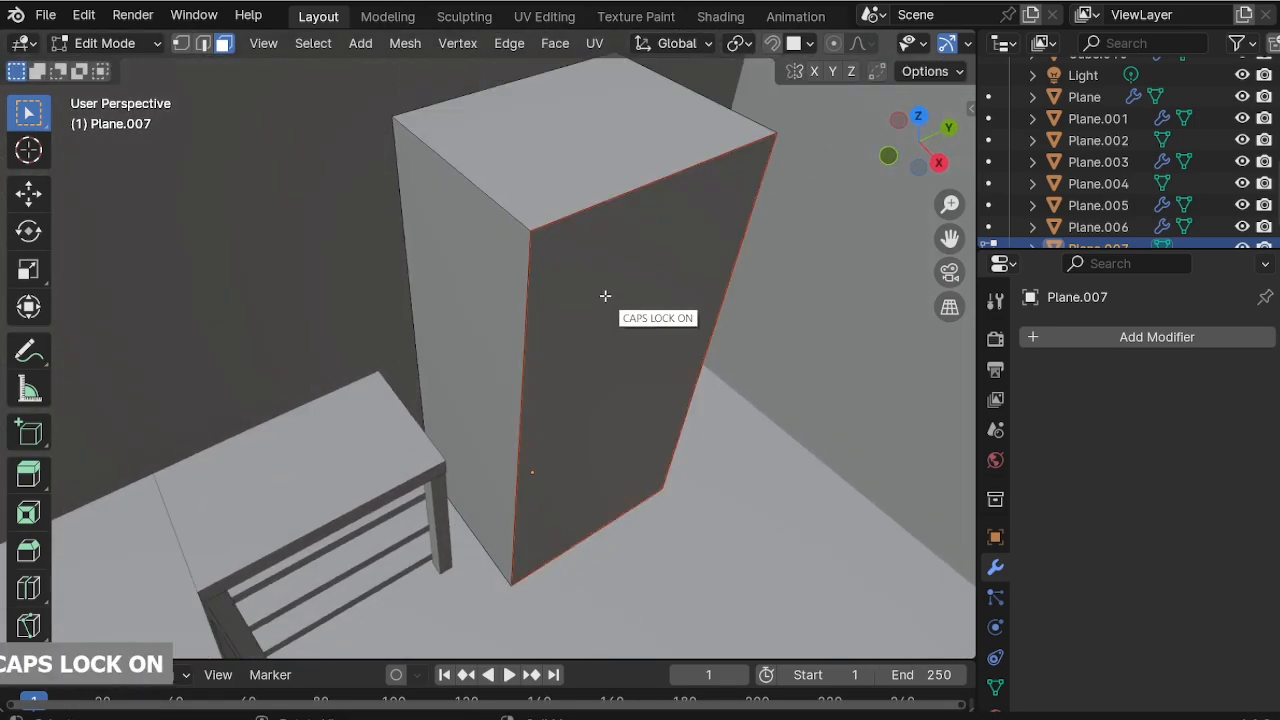
Split the separated front face with a centered vertical loop cut and delete the half farther from the side table.
key(Tab)
click(610, 292)
key(Tab)
key(ctrl+r)
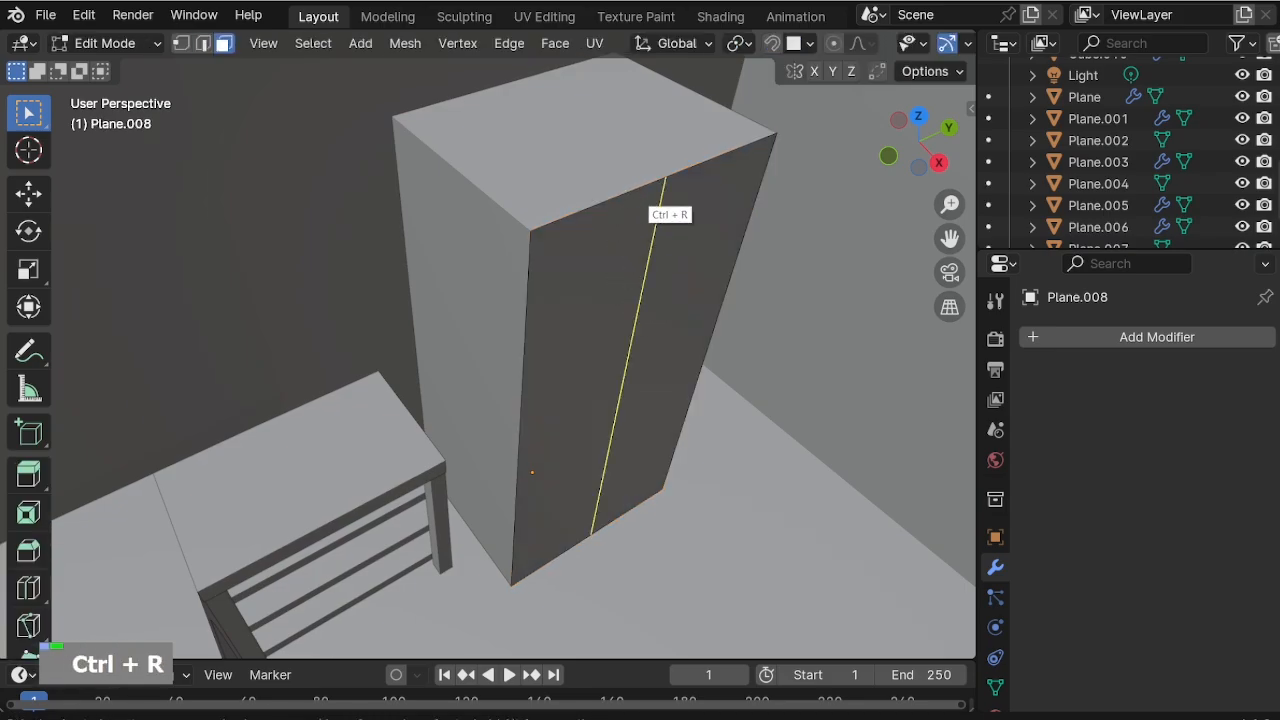
click(649, 259)
right_click(649, 259)
key(3)
key(x)
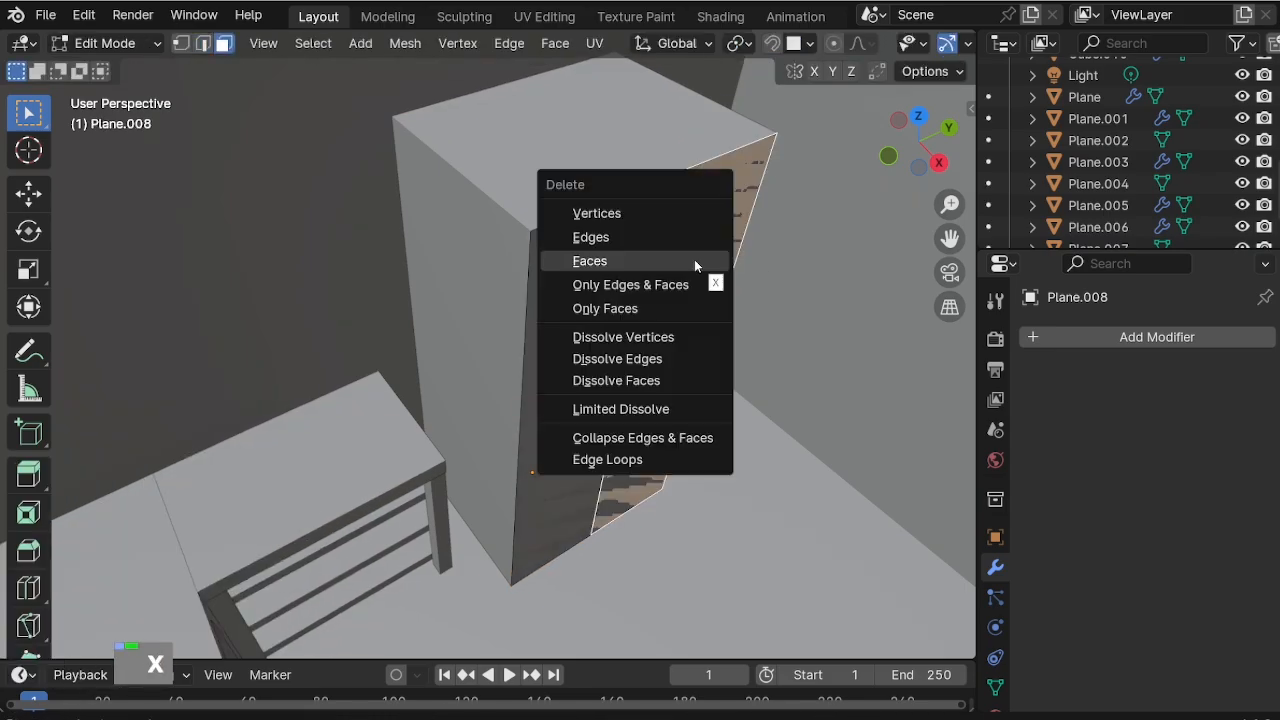
click(694, 259)
Extrude the remaining half face outward about 0.033 m as a door panel.
click(591, 246)
key(e)
click(603, 252)
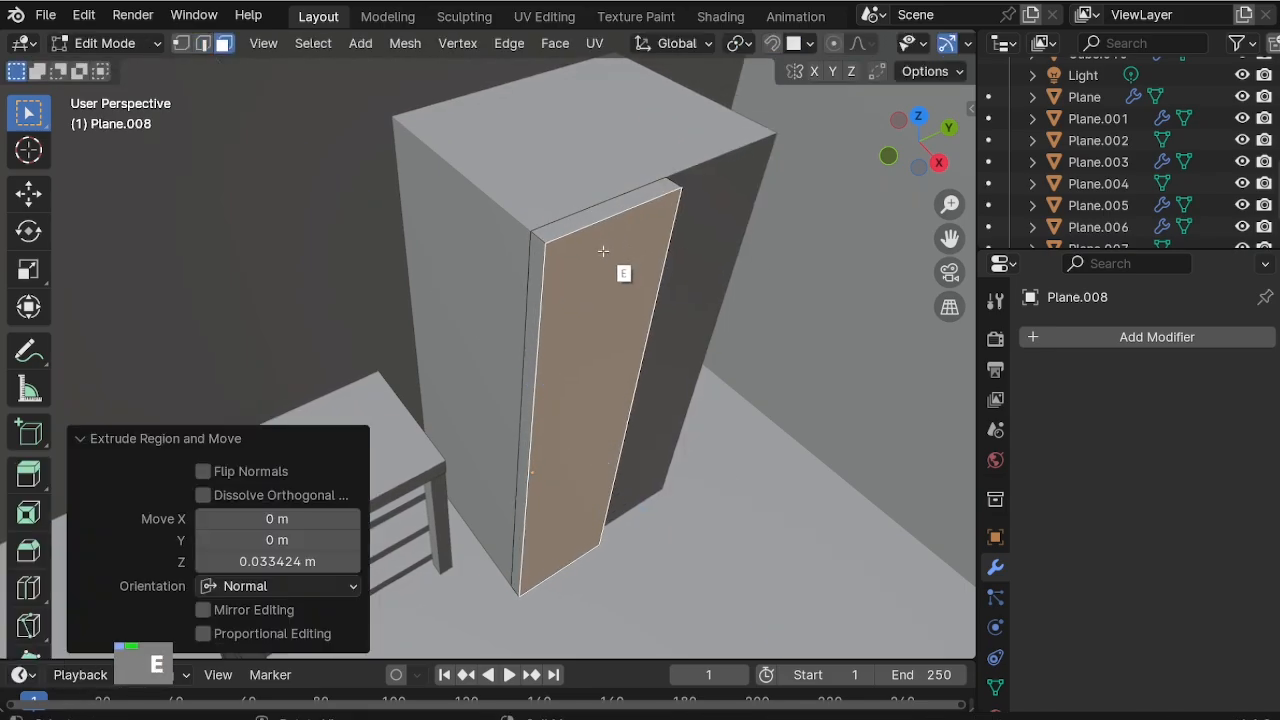
Add two vertical loop cuts to the door panel and spread them toward its side edges with a Y scale of 2.790.
scroll(584, 222, down, 3)
click(586, 223)
right_click(626, 220)
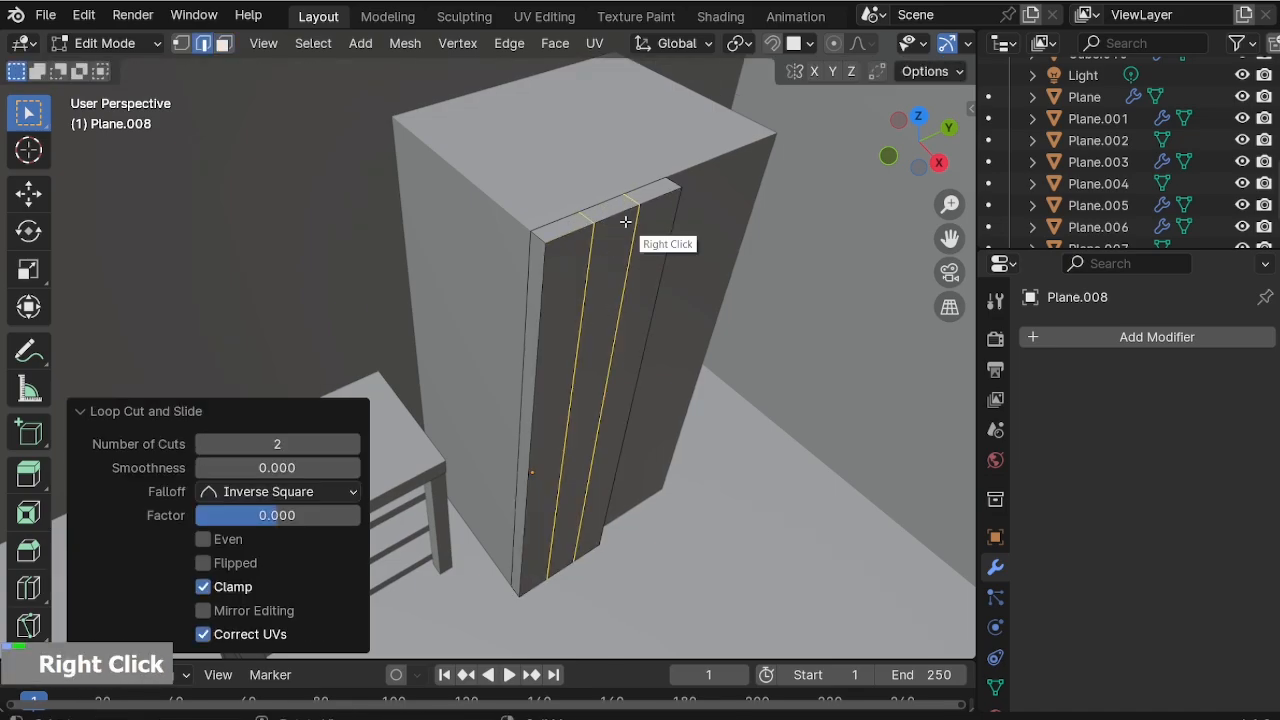
key(s)
key(y)
click(113, 142)
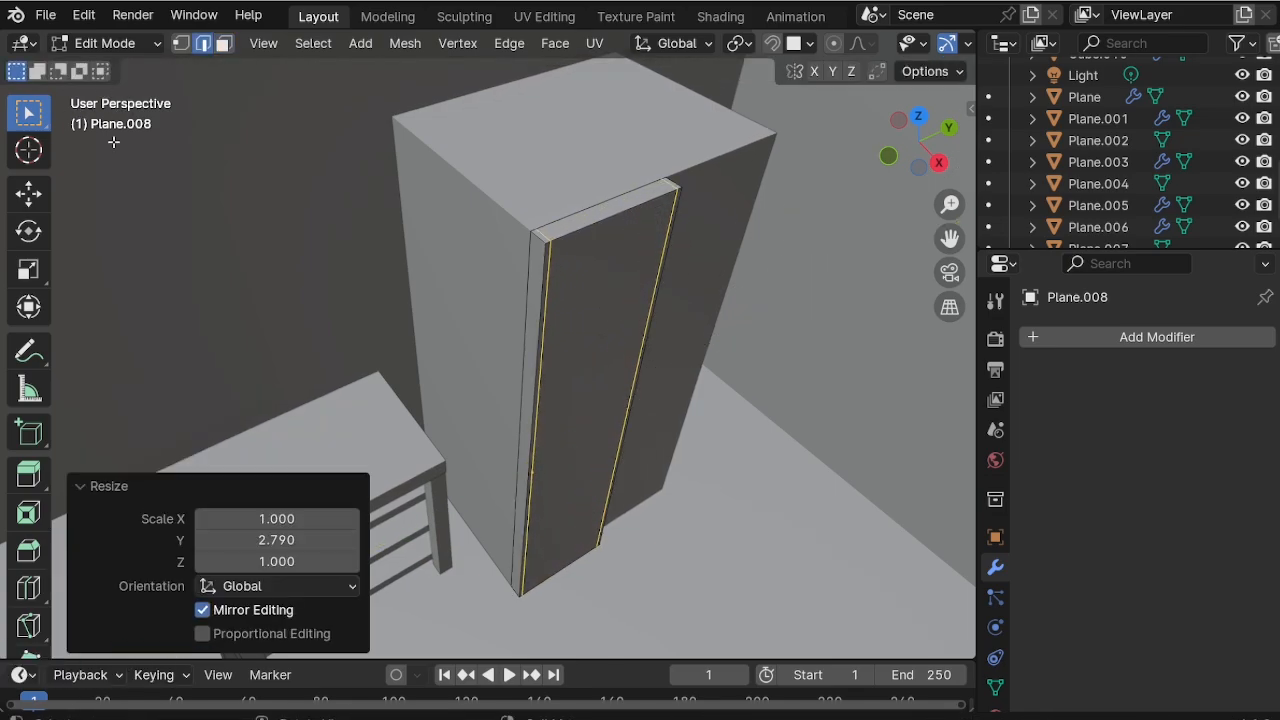
Add two horizontal loop cuts to the door panel and spread them along Z toward its upper and lower edges.
click(551, 394)
right_click(551, 394)
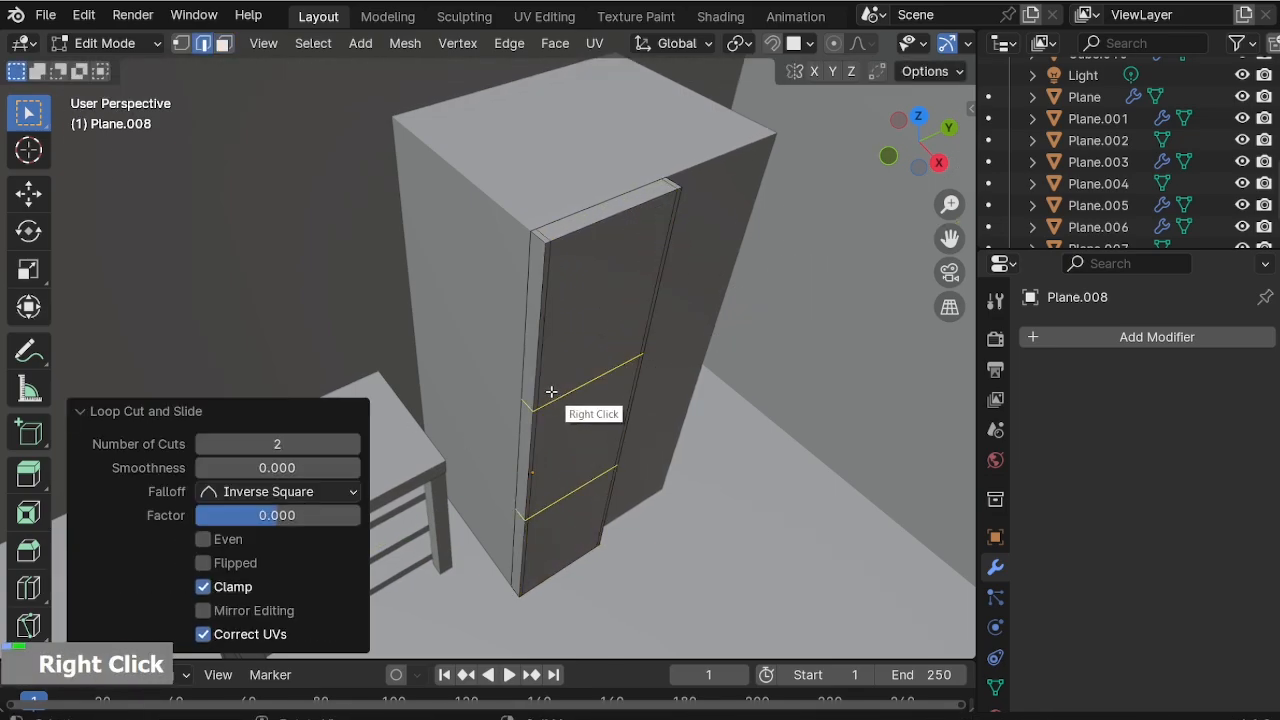
key(a)
key(z)
key(Escape)
click(554, 403)
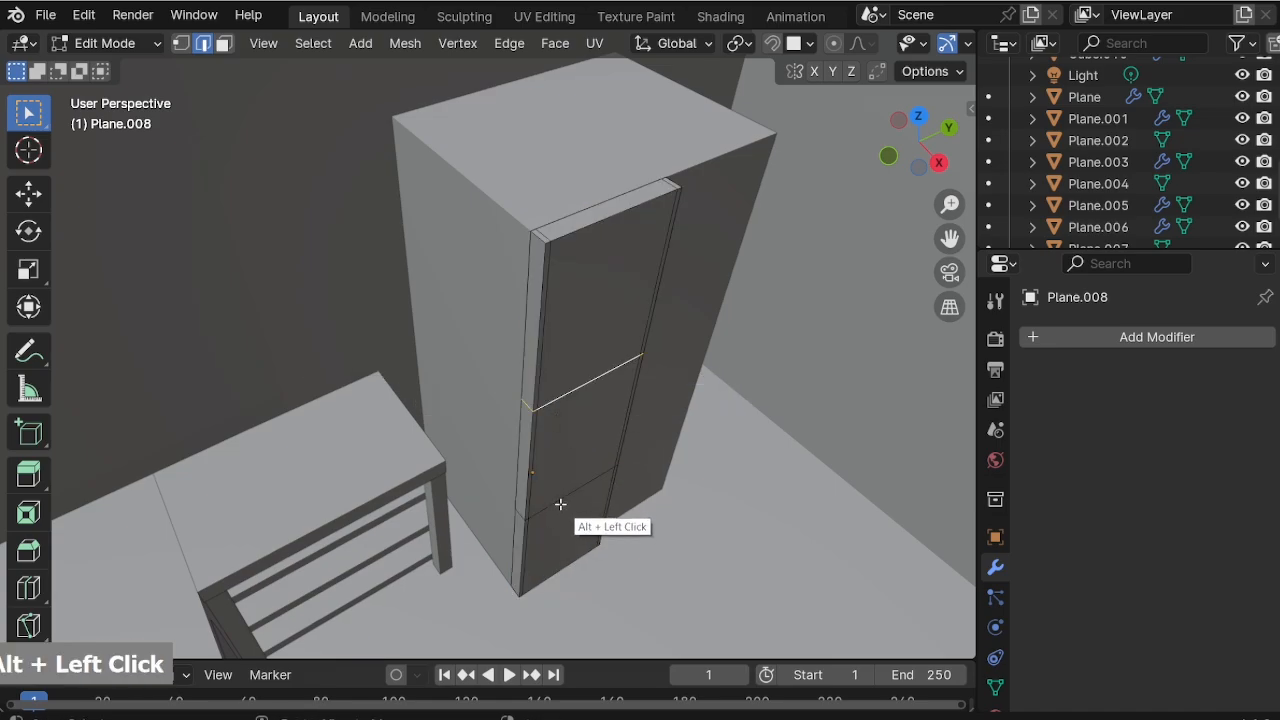
key(z)
key(Escape)
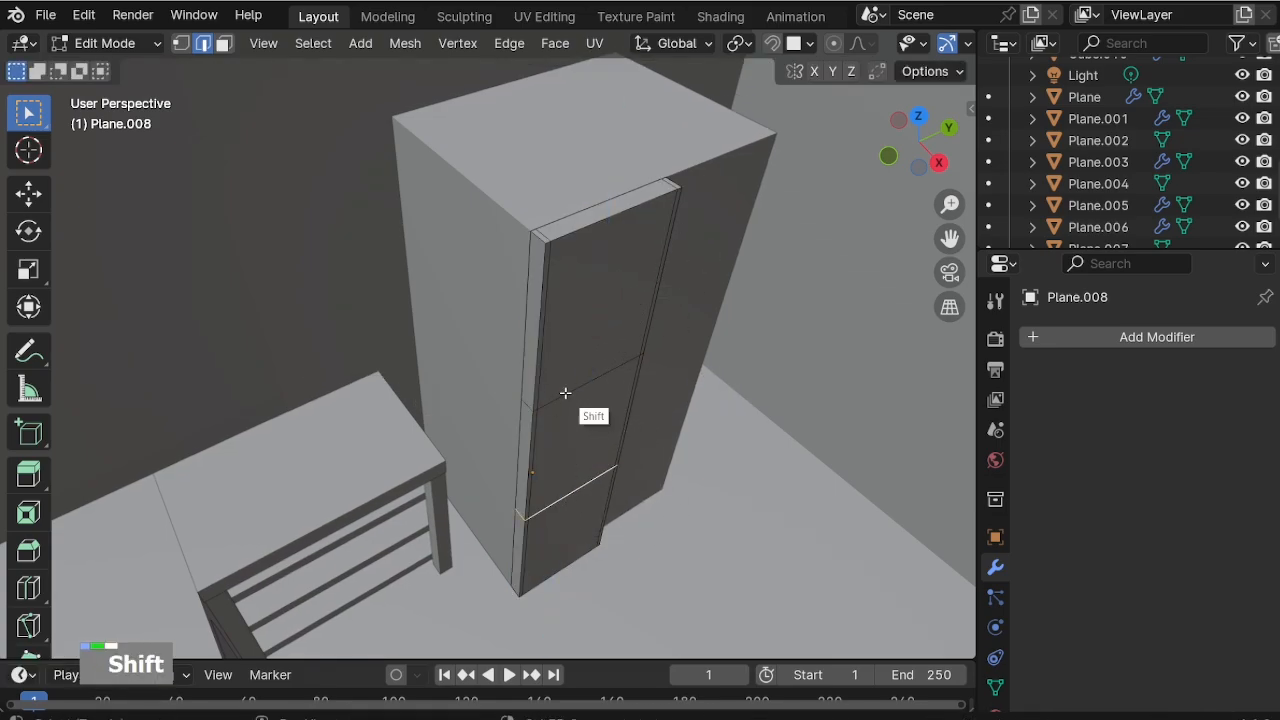
key(s)
key(z)
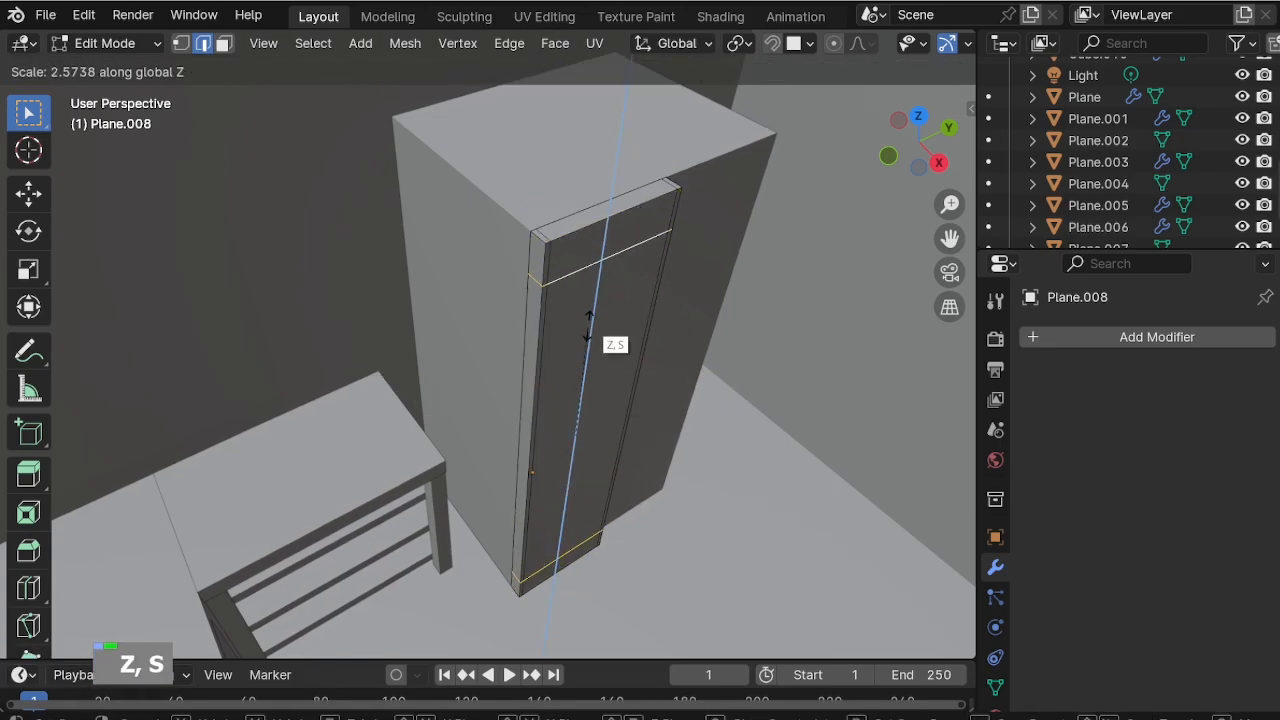
click(588, 314)
Give the door panel object a level 2 Catmull-Clark subdivision.
key(Tab)
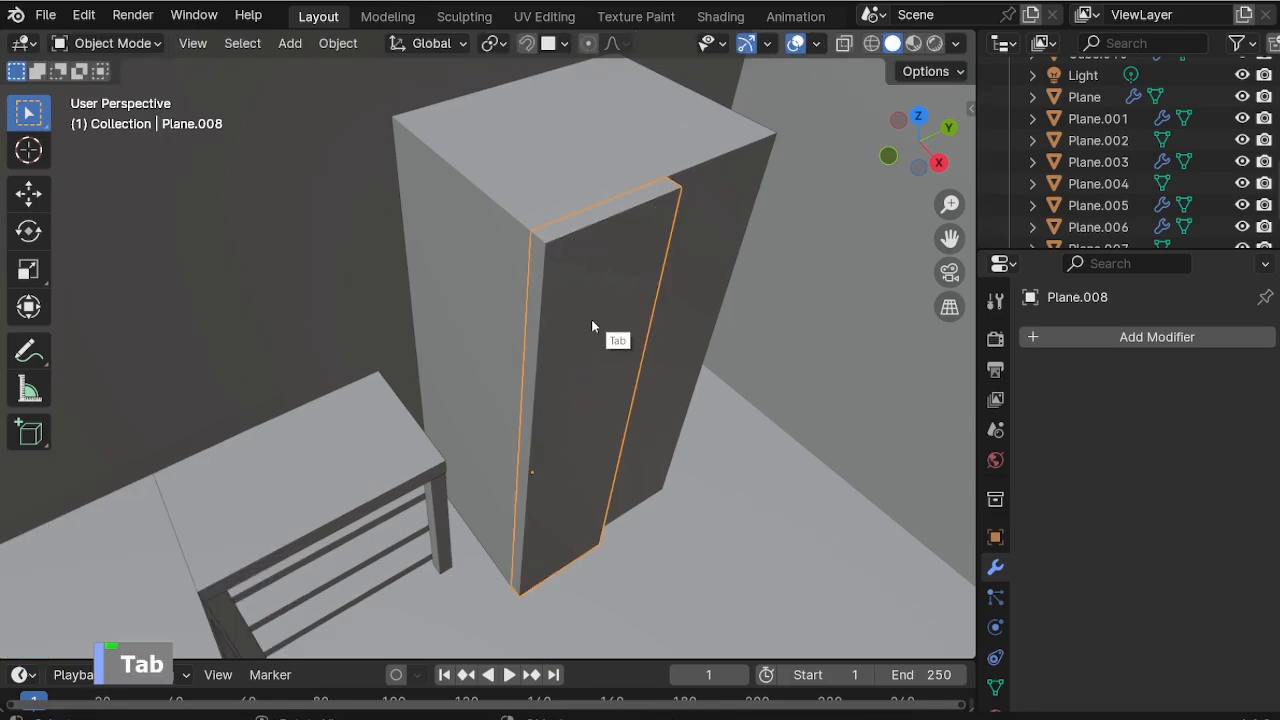
key(ctrl+2)
key(s)
key(z)
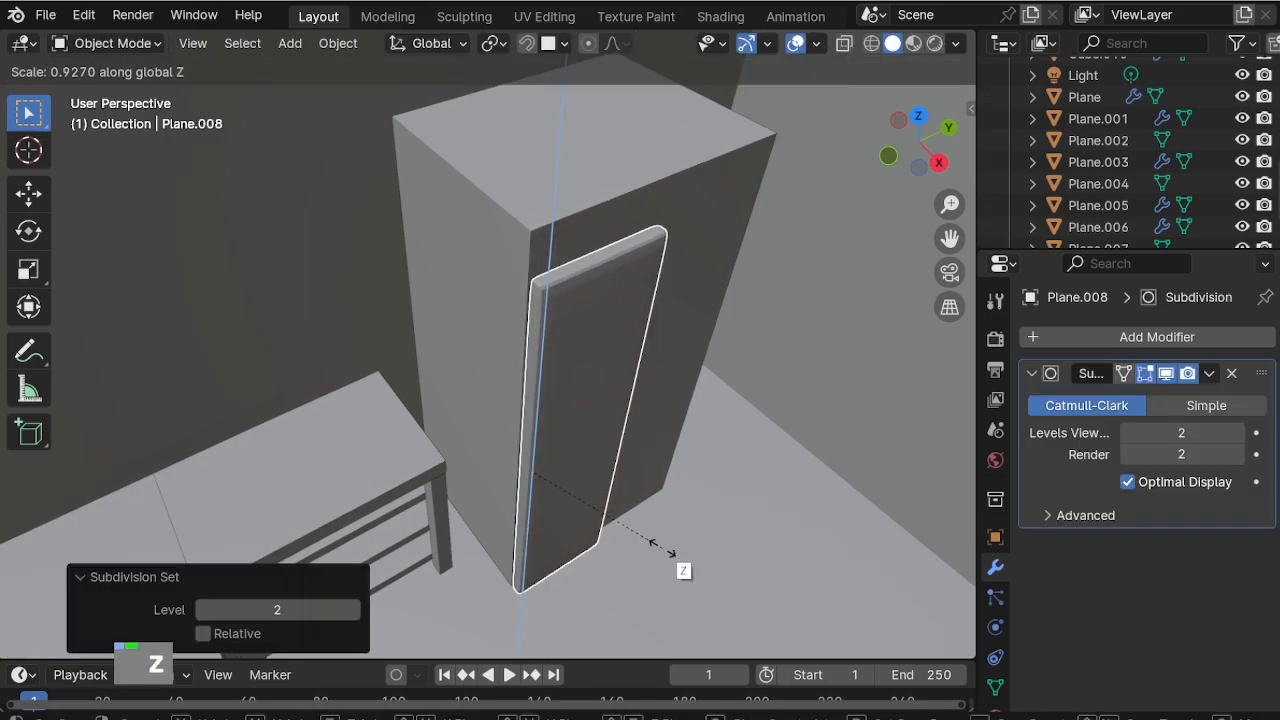
key(Escape)
middle_drag(662, 553, 496, 462)
shift+middle_drag(496, 462, 535, 452)
scroll(554, 480, down, 1)
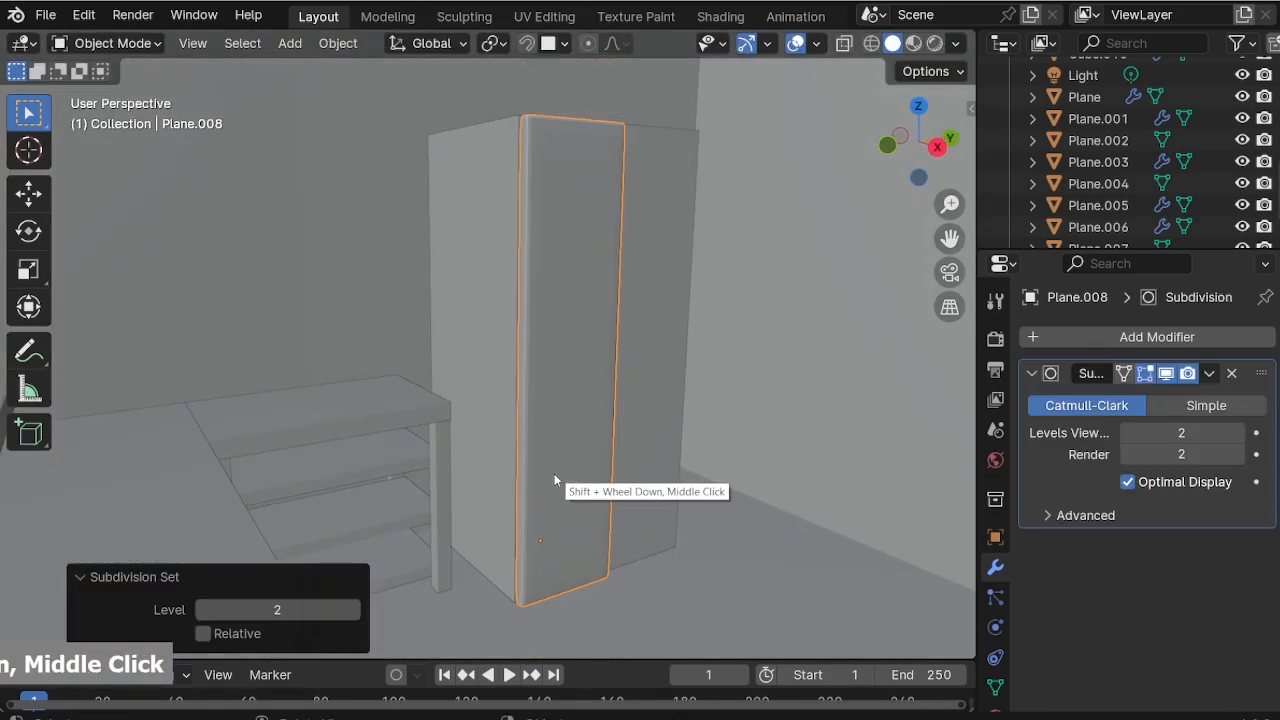
key(s)
key(z)
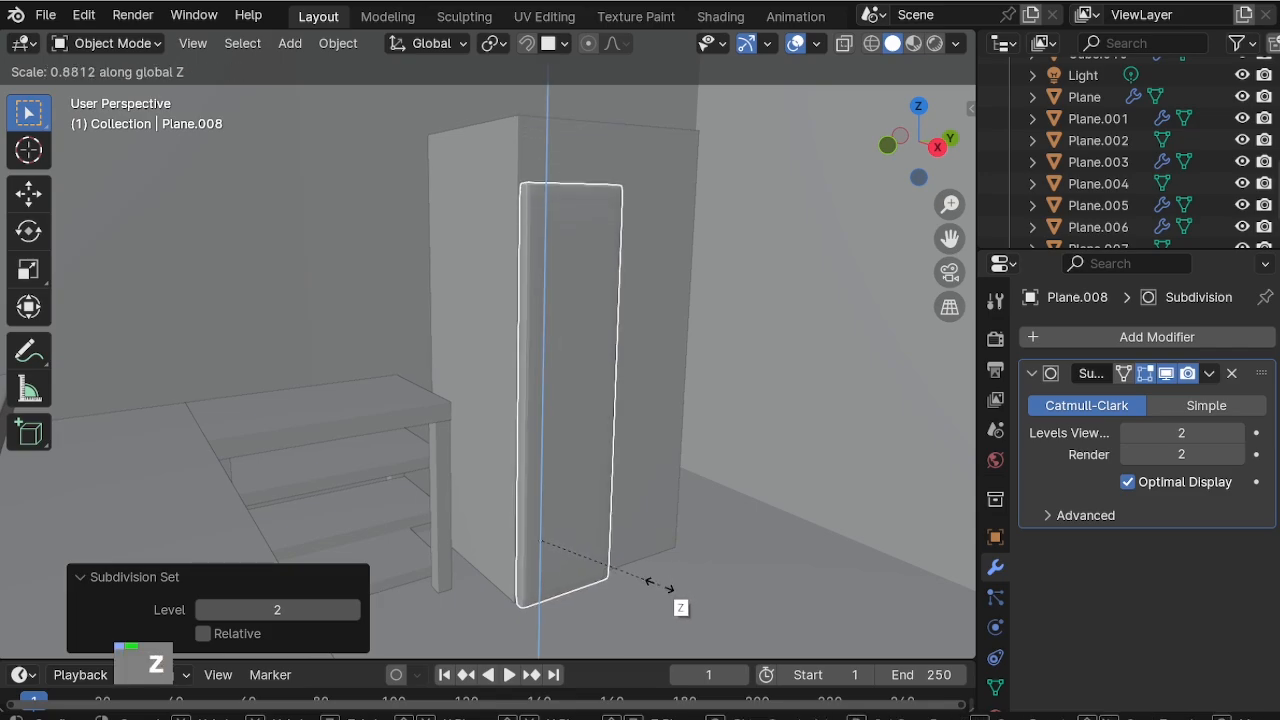
key(Escape)
Set the door's origin to its geometry and shorten the door with a Z scale of 0.950.
click(337, 43)
mouse_move(380, 89)
click(600, 109)
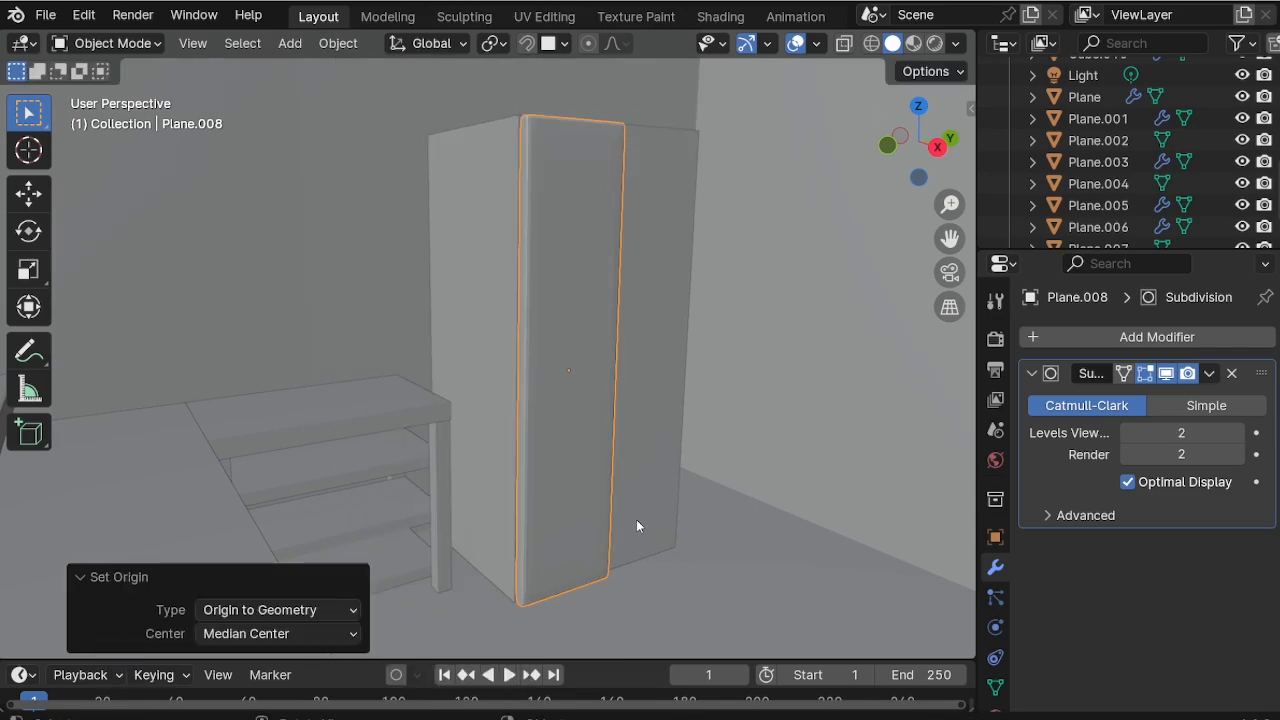
key(s)
key(z)
click(648, 533)
scroll(539, 130, up, 2)
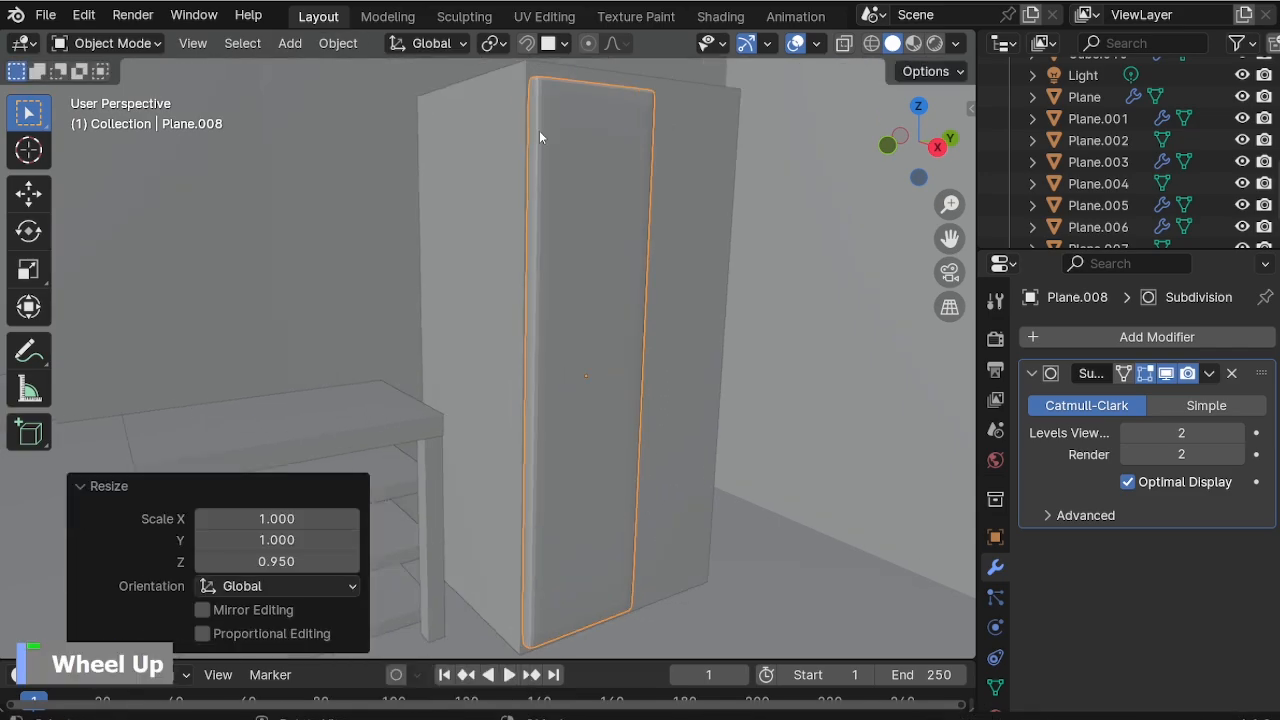
Apply smooth shading to the cabinet door.
middle_drag(539, 130, 544, 237)
right_click(563, 228)
right_click(606, 194)
right_click(605, 185)
click(609, 188)
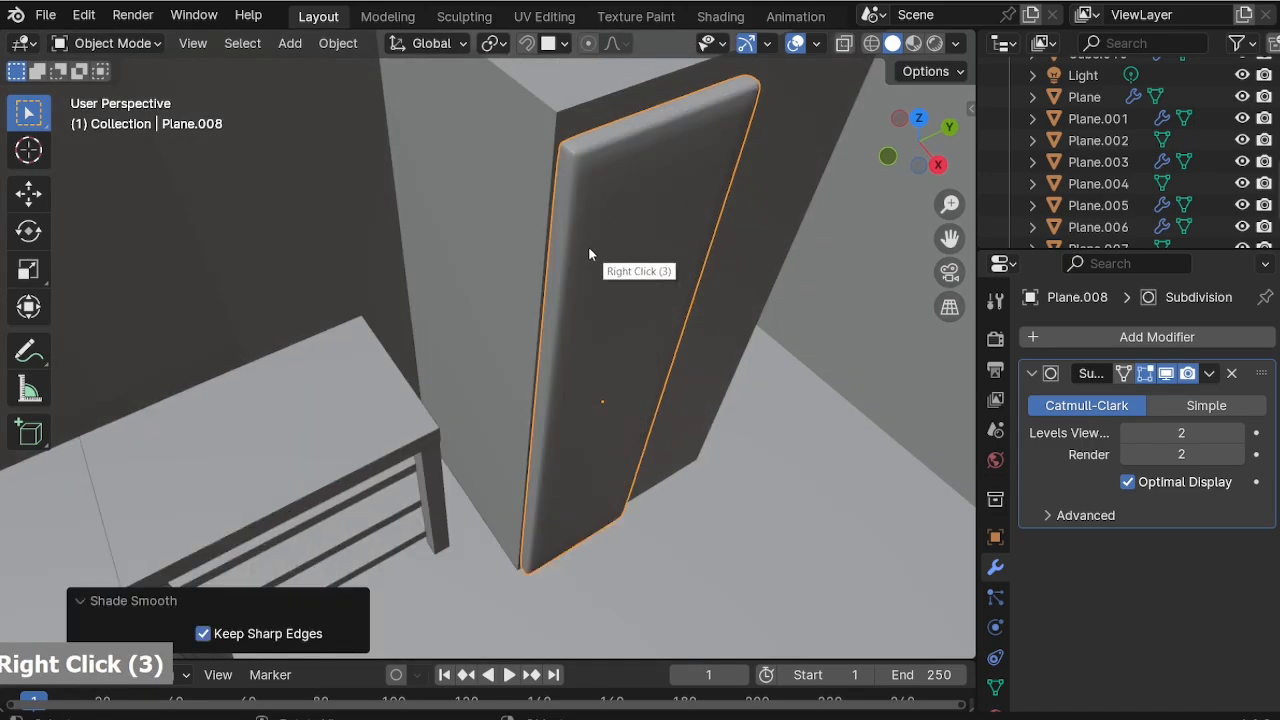
Raise the door about 0.0195 m along Z on the cabinet front.
key(g)
key(z)
click(593, 240)
Add a Mirror modifier to the door with the cabinet as mirror object, producing a matching second door beside it.
middle_drag(593, 240, 488, 277)
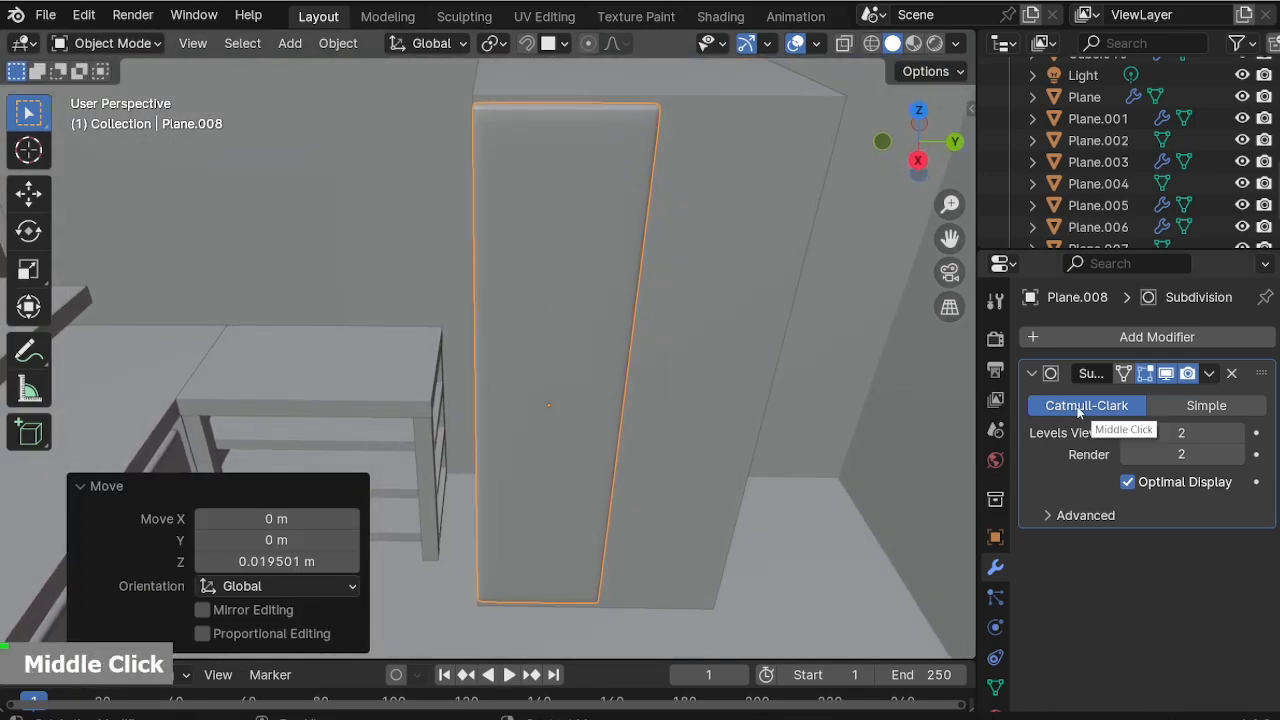
click(1098, 341)
click(999, 349)
text(r)
key(Return)
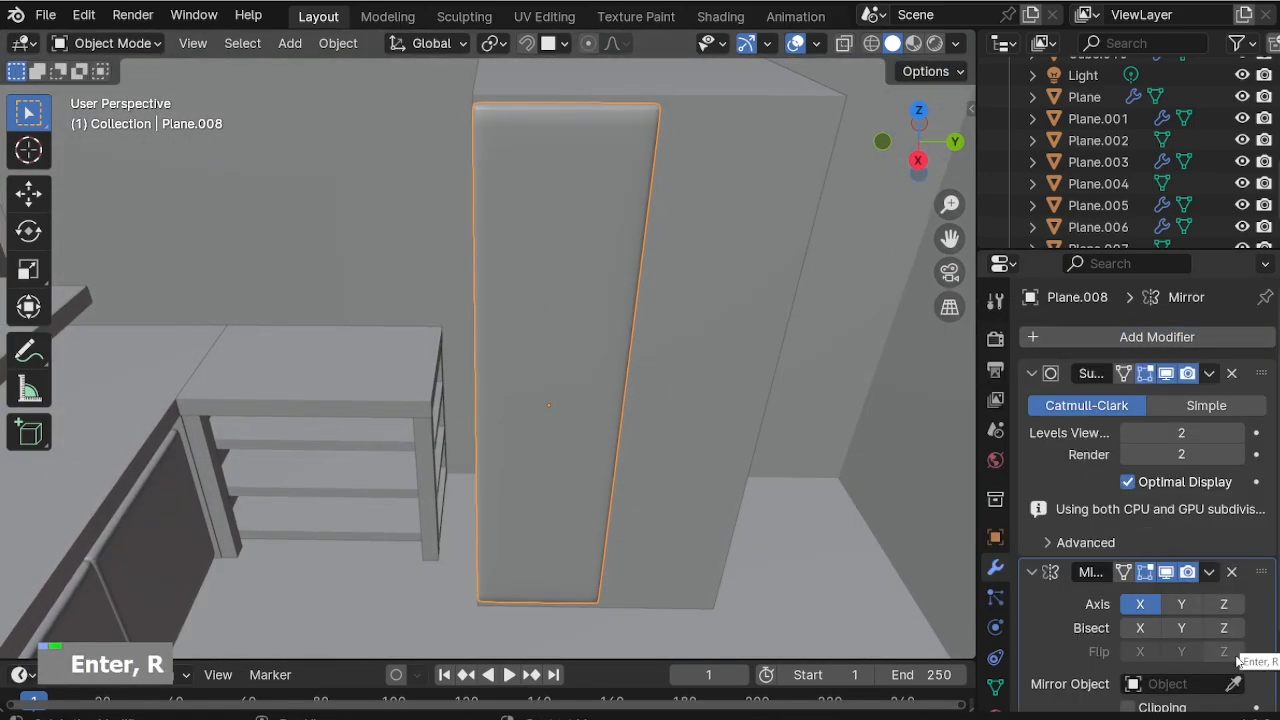
click(792, 296)
scroll(753, 280, down, 2)
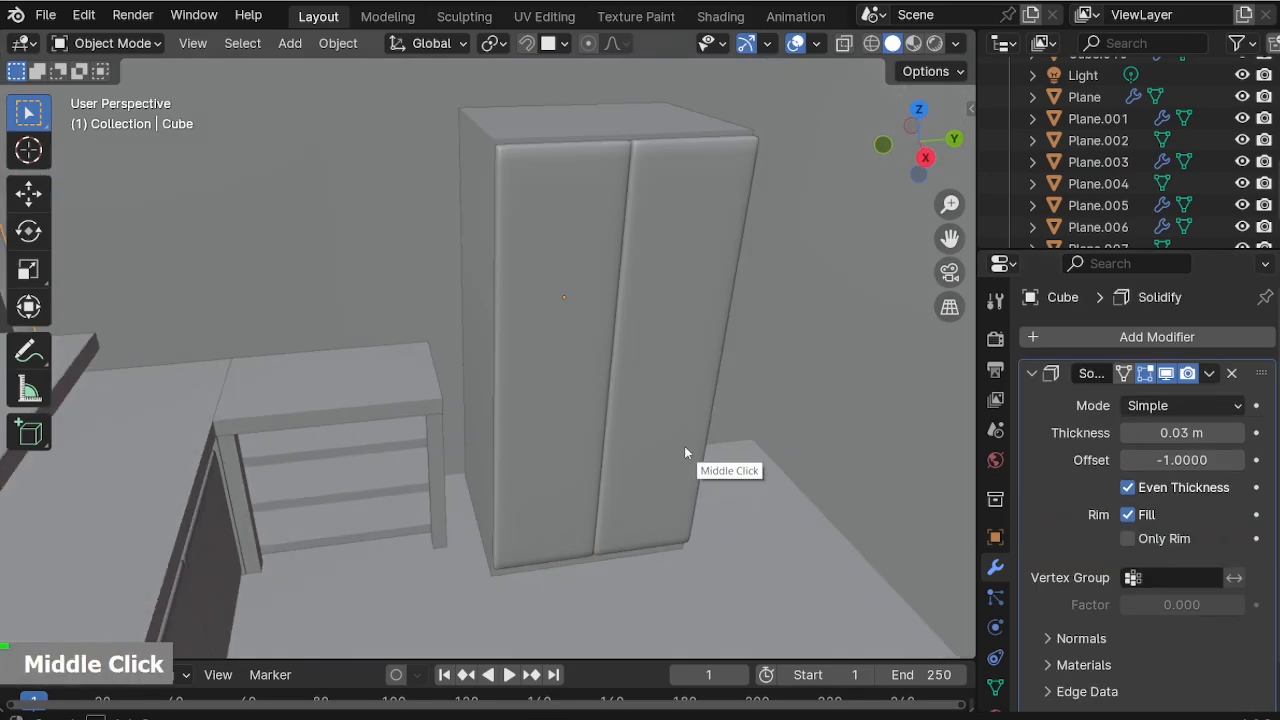
Parent the mirrored doors to the cabinet body.
middle_drag(684, 446, 735, 450)
click(468, 265)
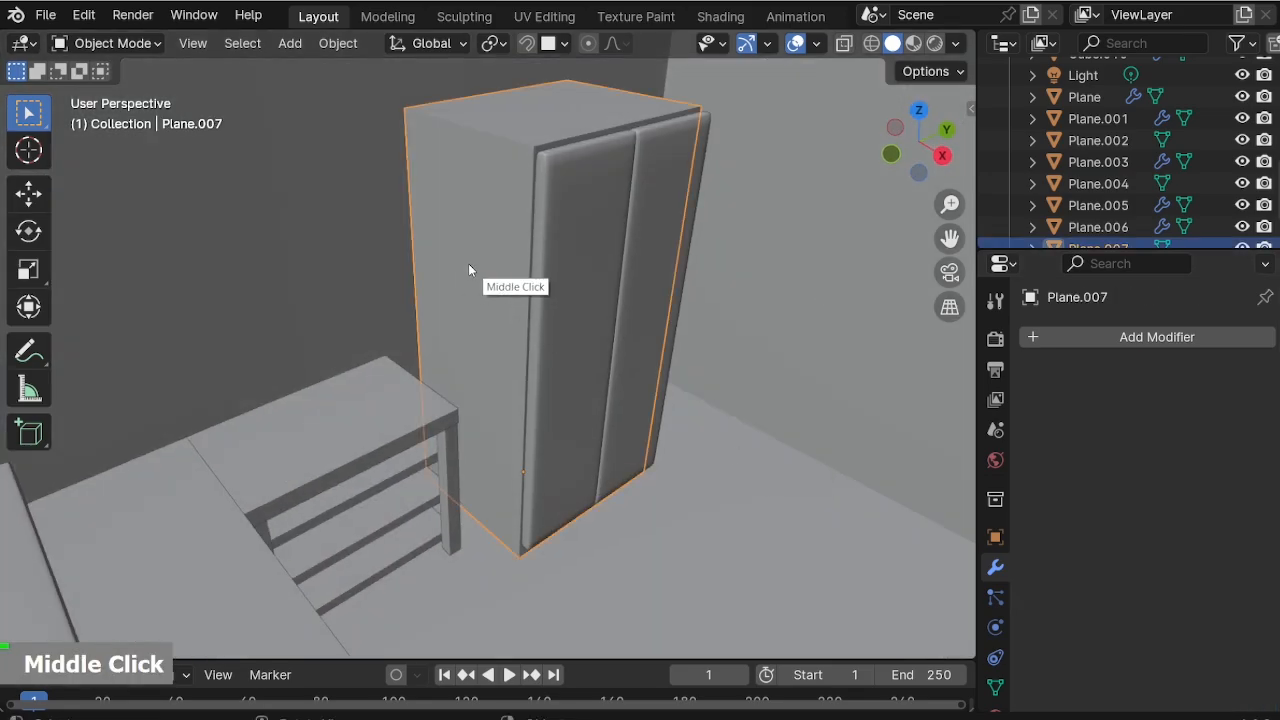
shift+click(552, 268)
shift+click(450, 240)
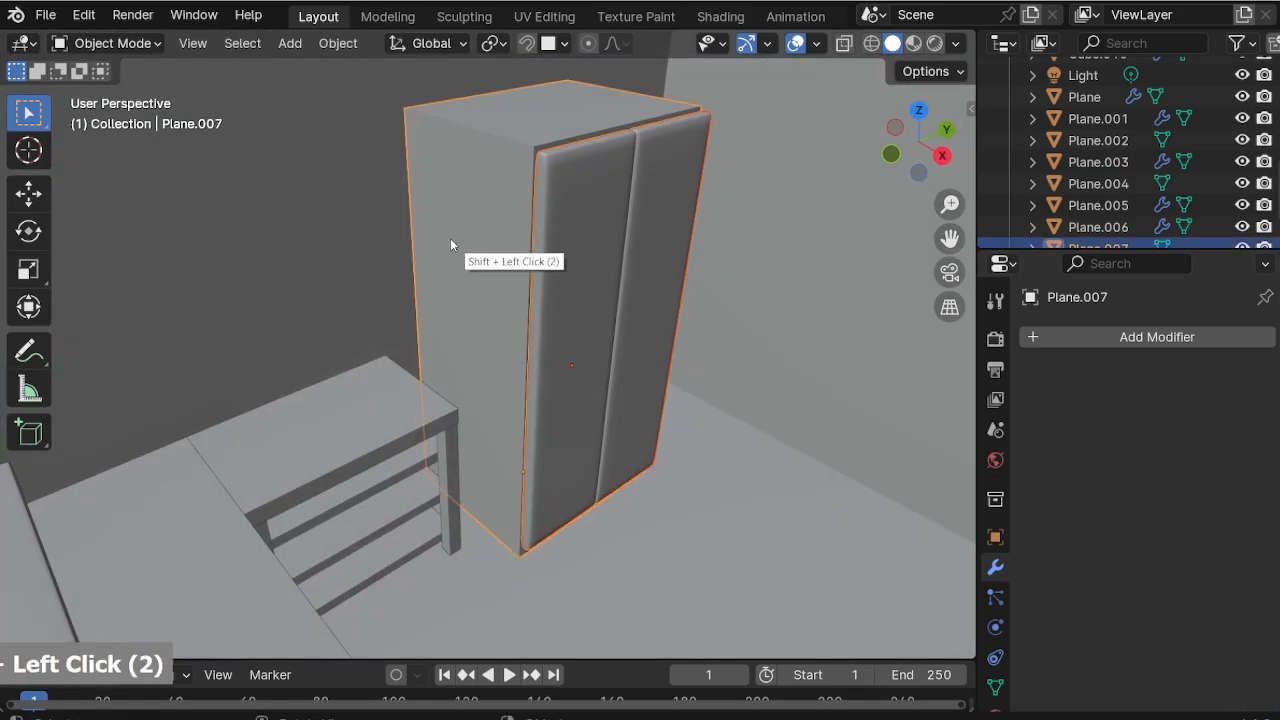
key(ctrl+p)
click(450, 238)
click(532, 352)
Move the cabinet with its doors about 0.08 m toward the side table.
middle_drag(532, 352, 458, 440)
click(458, 436)
scroll(477, 420, up, 1)
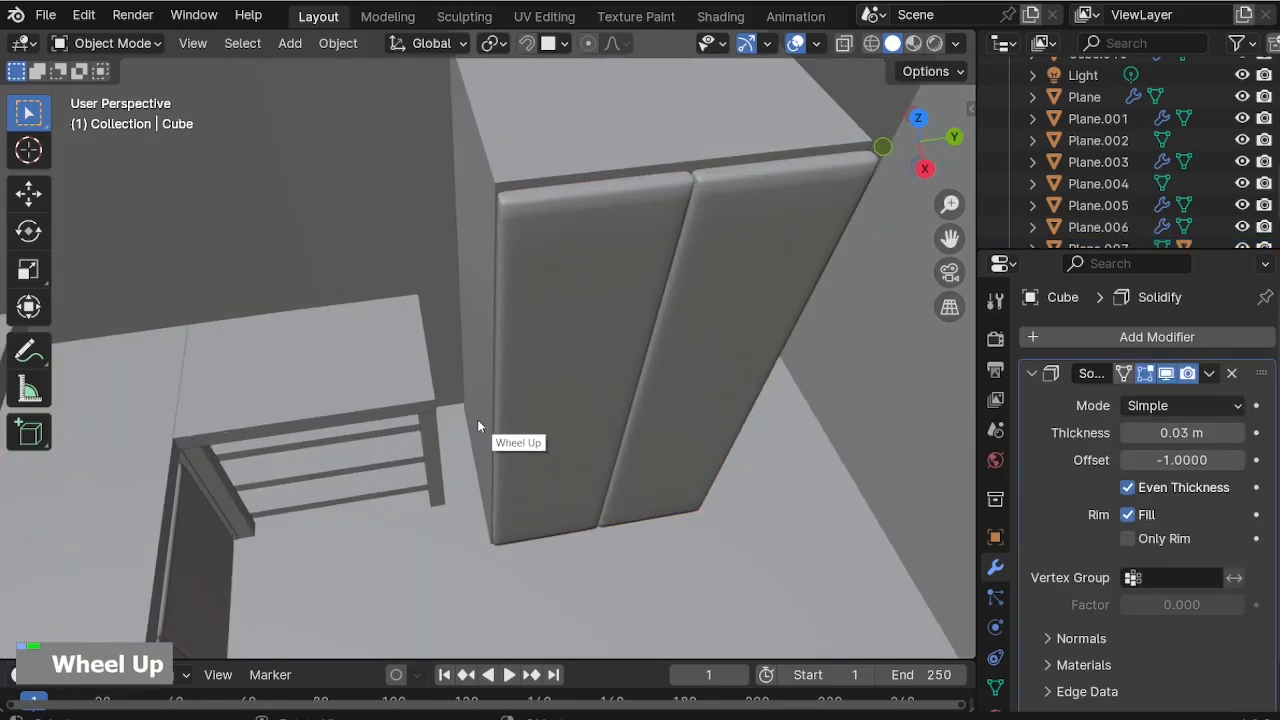
click(486, 400)
key(m)
key(g)
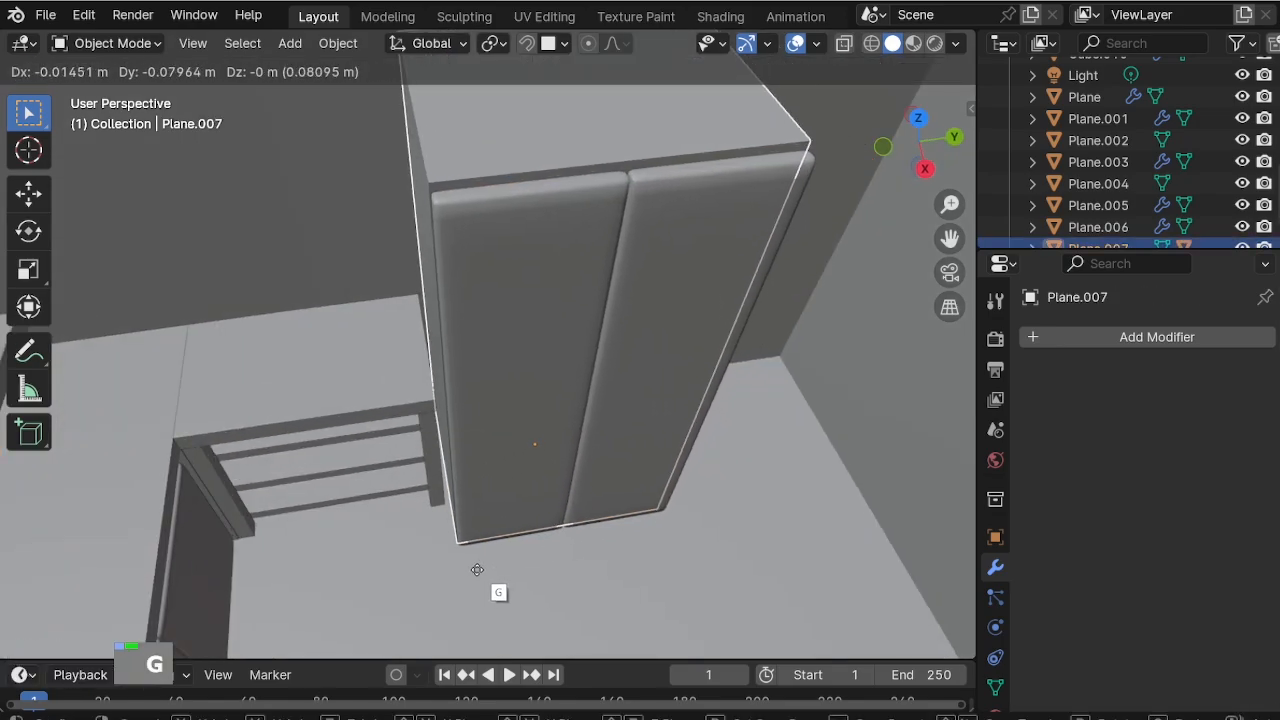
click(477, 569)
mouse_move(672, 402)
middle_down()
mouse_move(625, 422)
mouse_move(547, 421)
mouse_move(676, 400)
middle_up()
click(769, 508)
Widen the cabinet body and its doors together with a Y scale of 1.204.
key(KP_0)
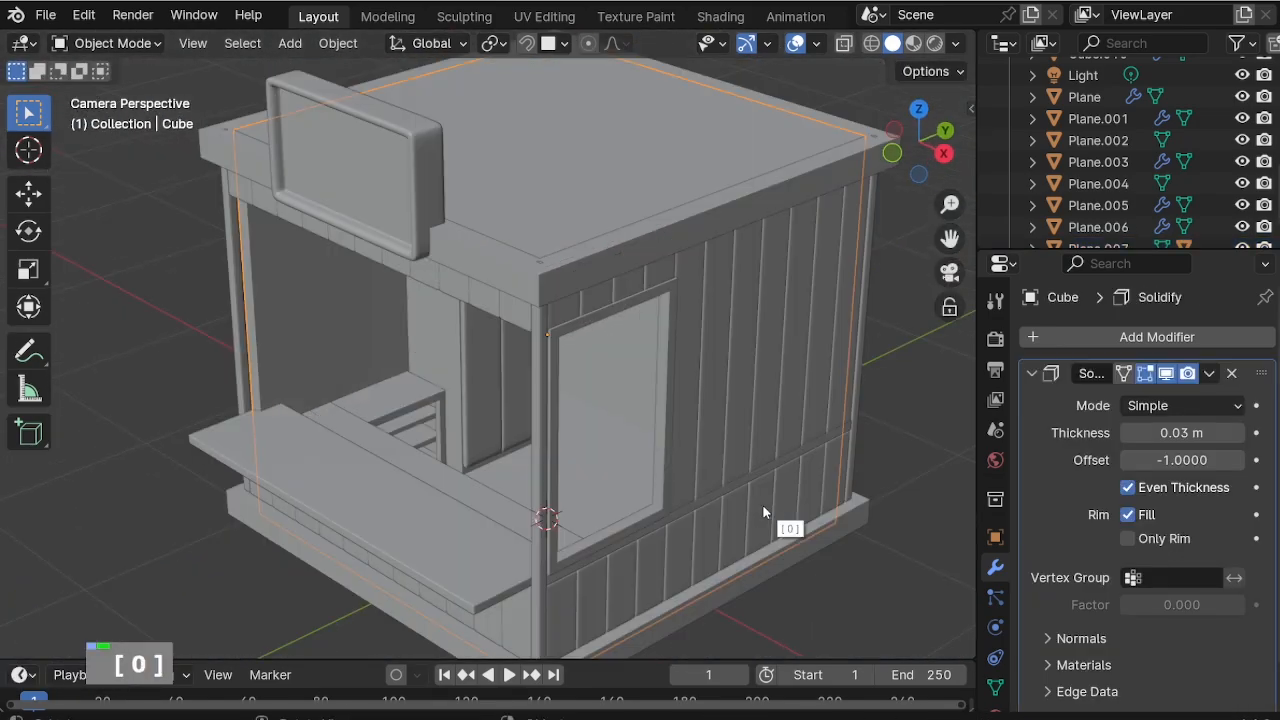
middle_drag(934, 557, 566, 489)
scroll(483, 398, up, 2)
scroll(483, 398, up, 9)
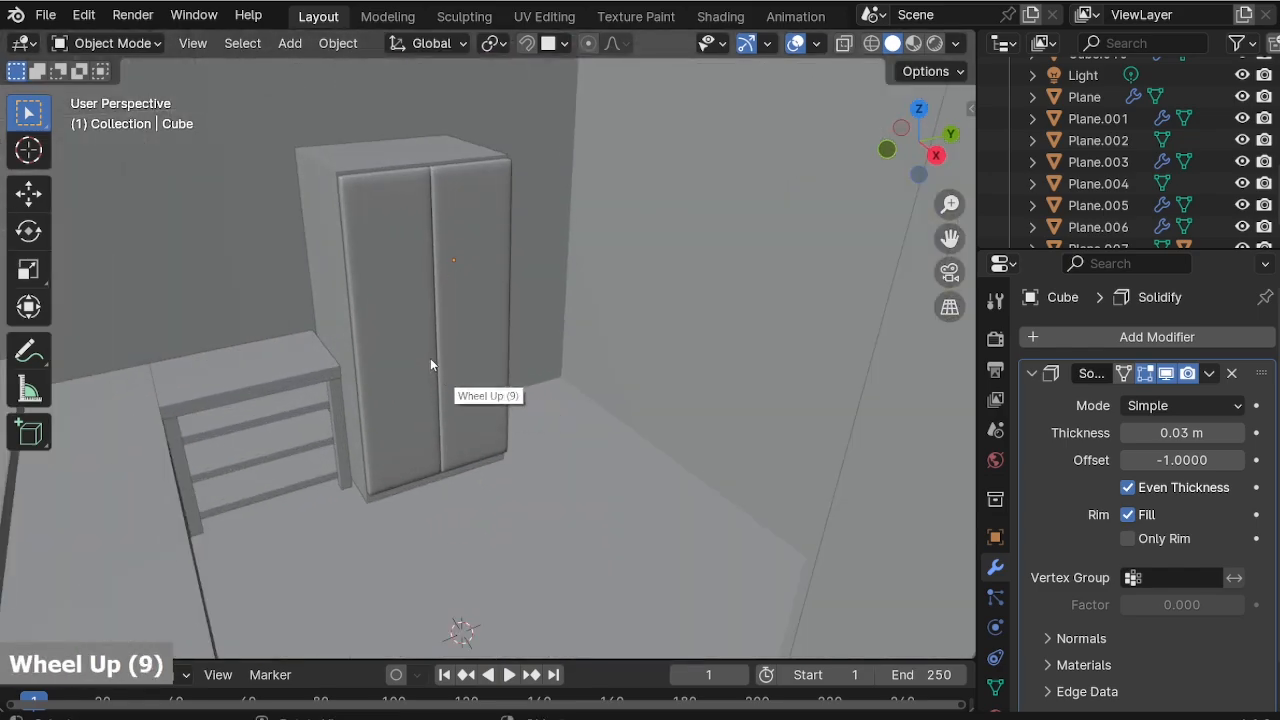
click(354, 422)
shift+middle_drag(354, 422, 409, 457)
shift+click(404, 372)
key(s)
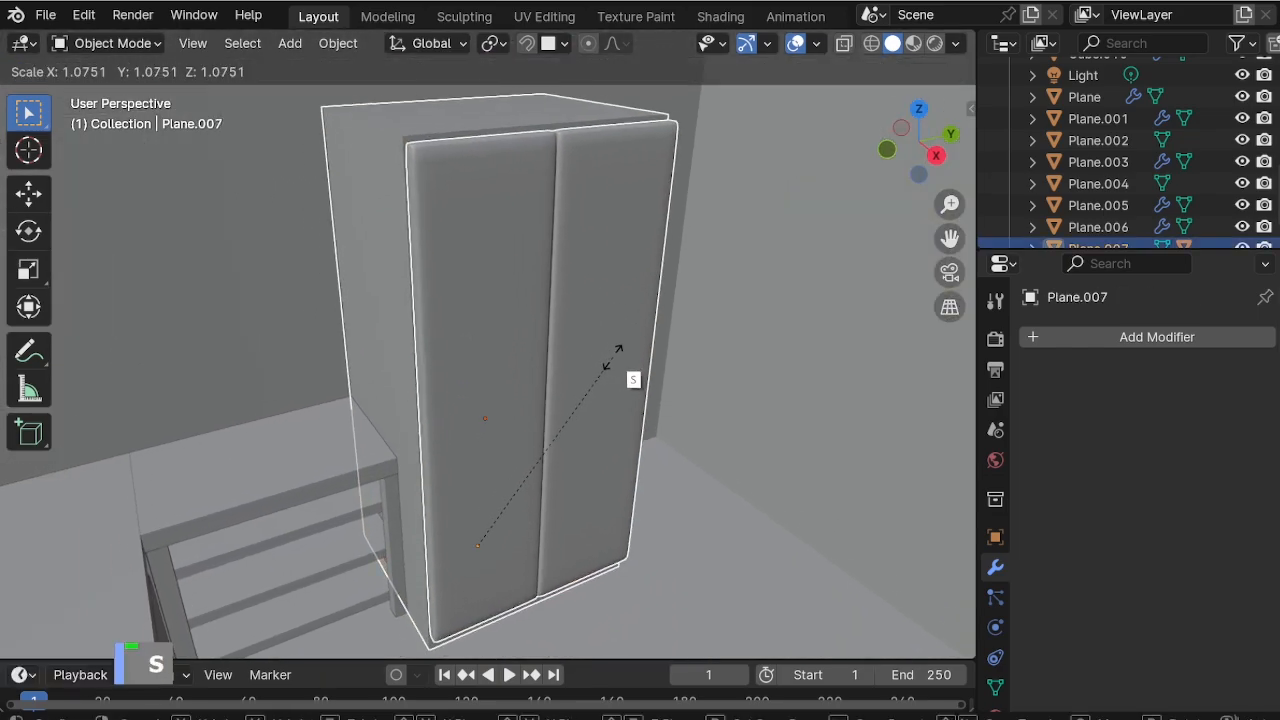
key(y)
click(660, 372)
middle_drag(660, 372, 583, 507)
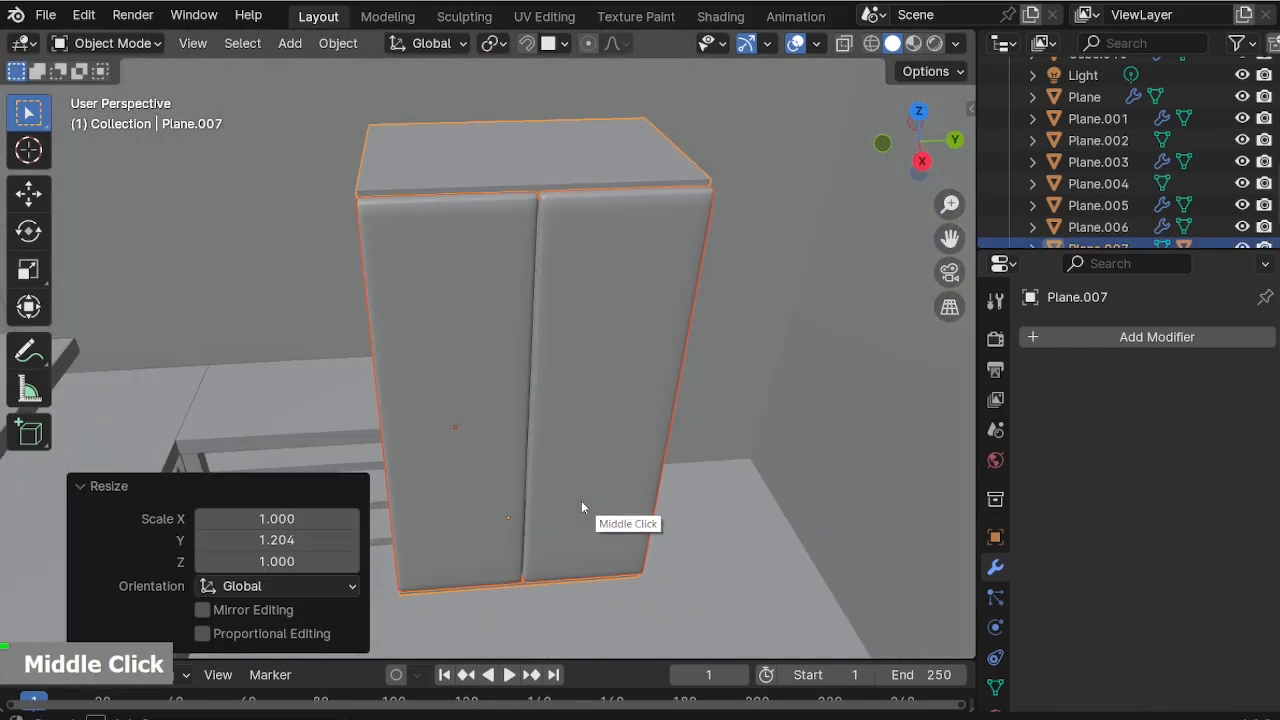
Move the two-door cabinet about 0.054 m along Y, then fine-tune it by about -0.004 m beside the shelf unit.
key(g)
key(y)
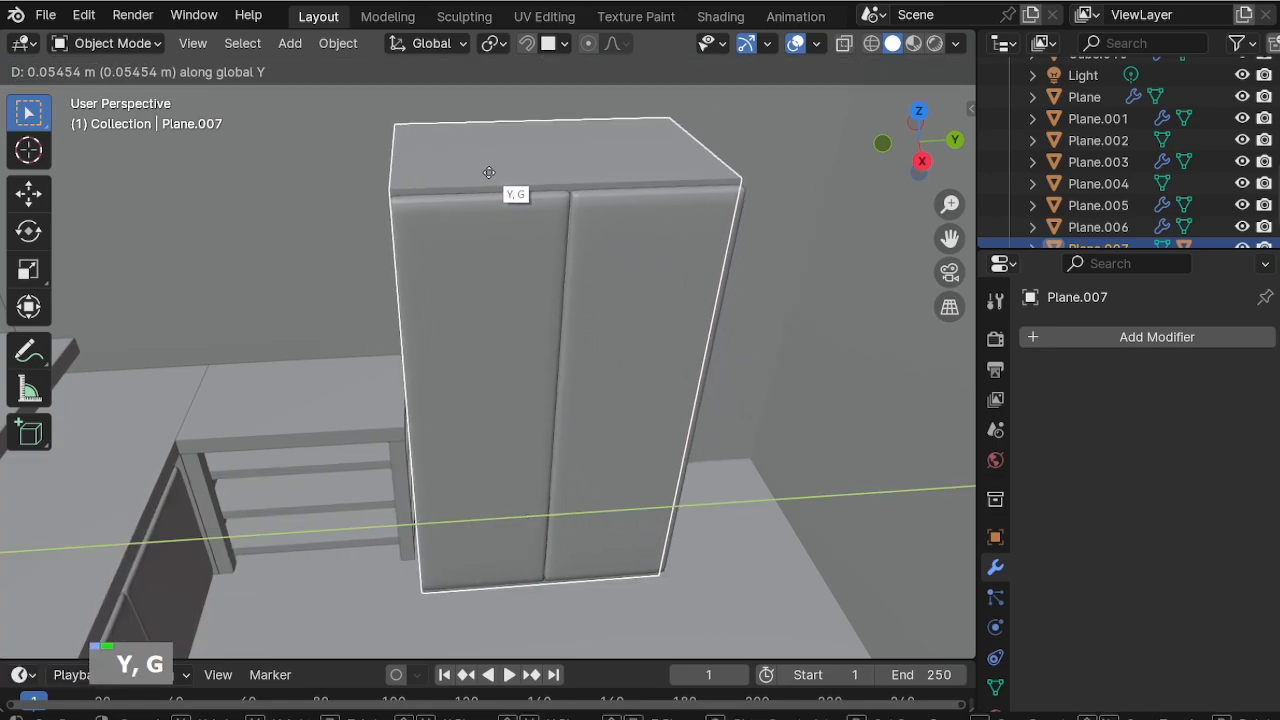
click(489, 172)
shift+middle_drag(502, 383, 477, 363)
shift+middle_drag(543, 218, 510, 384)
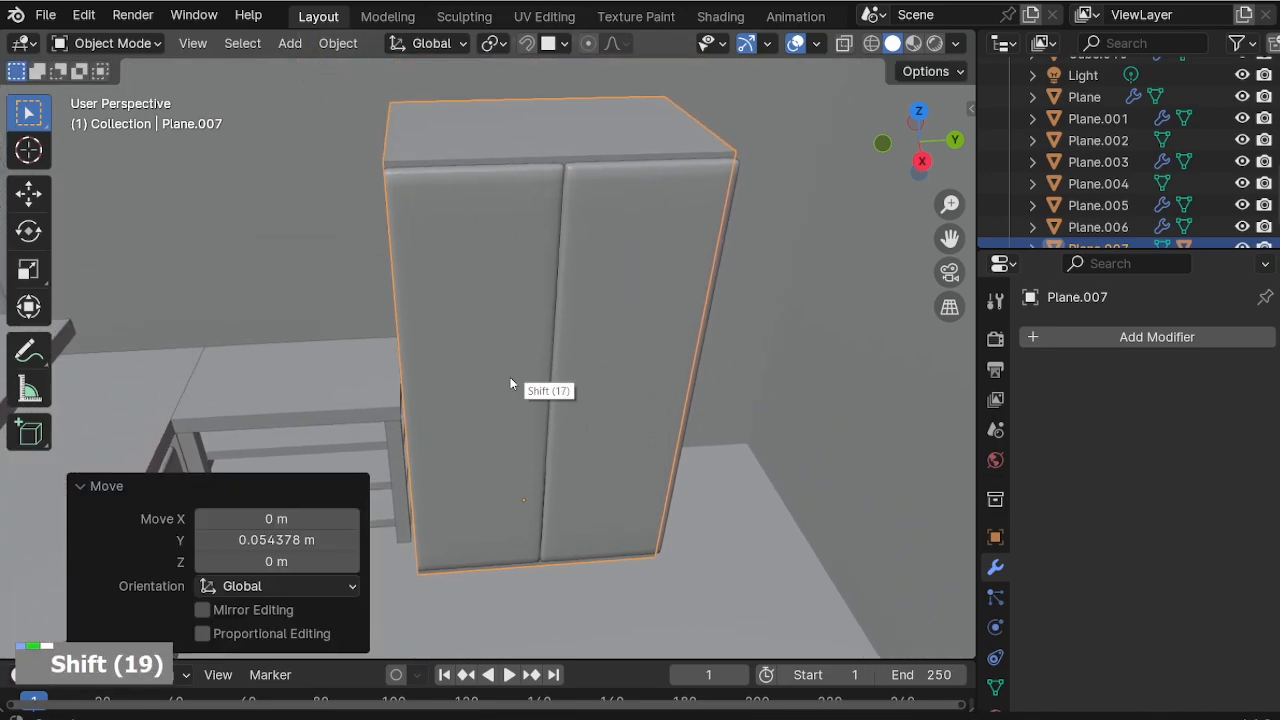
key(g)
key(y)
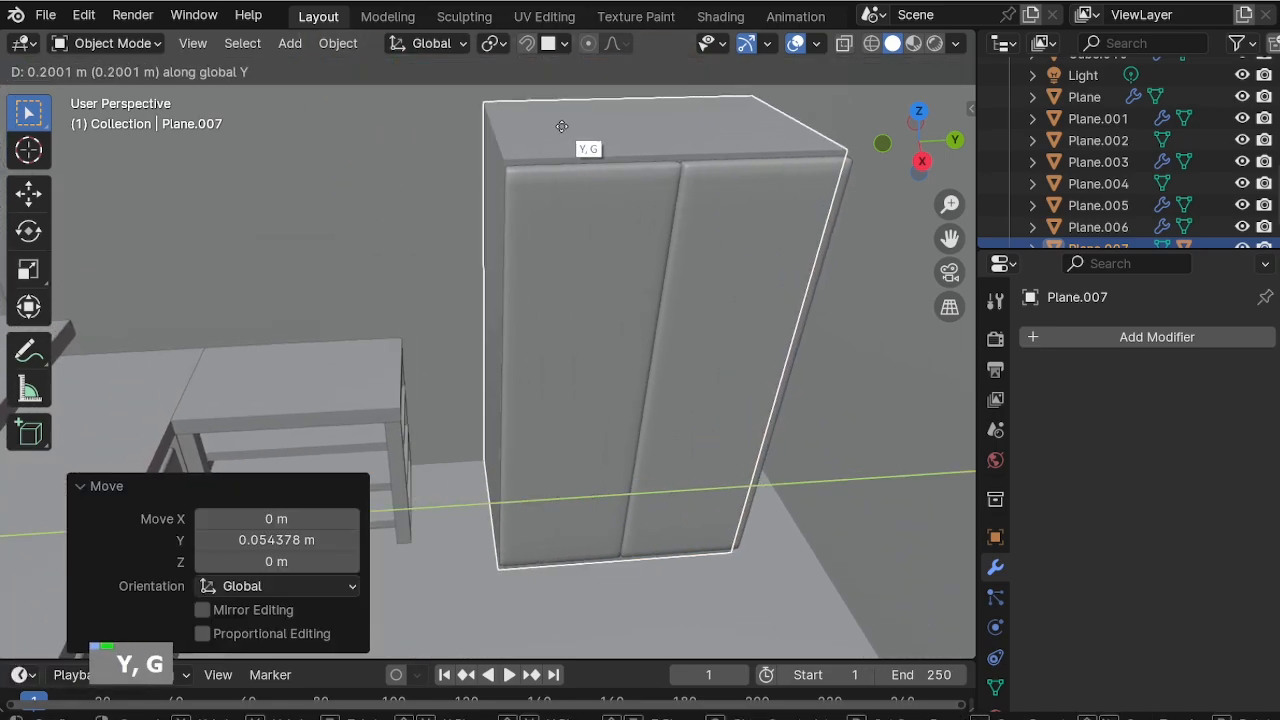
click(492, 140)
middle_drag(492, 148, 574, 388)
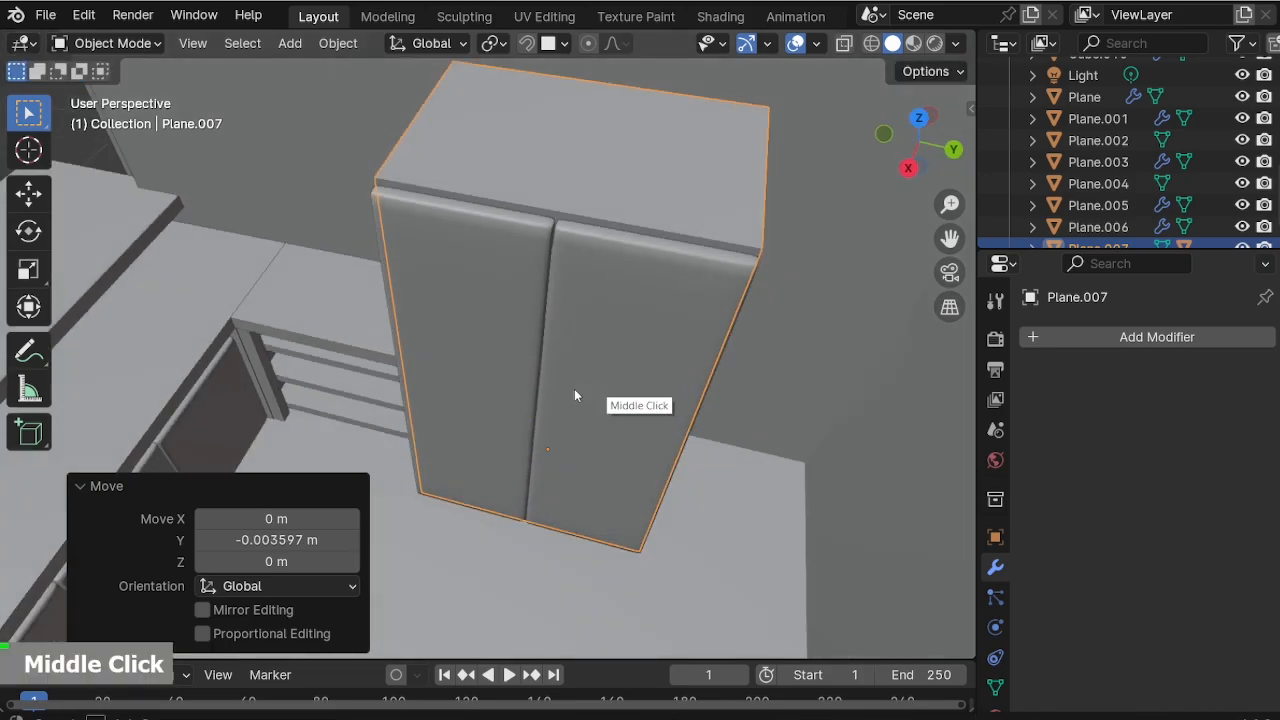
Duplicate the small shelf unit's top, shelves and mirrored legs in place.
shift+middle_drag(604, 446, 580, 254)
shift+middle_drag(366, 263, 310, 318)
click(404, 200)
click(407, 197)
shift+click(380, 242)
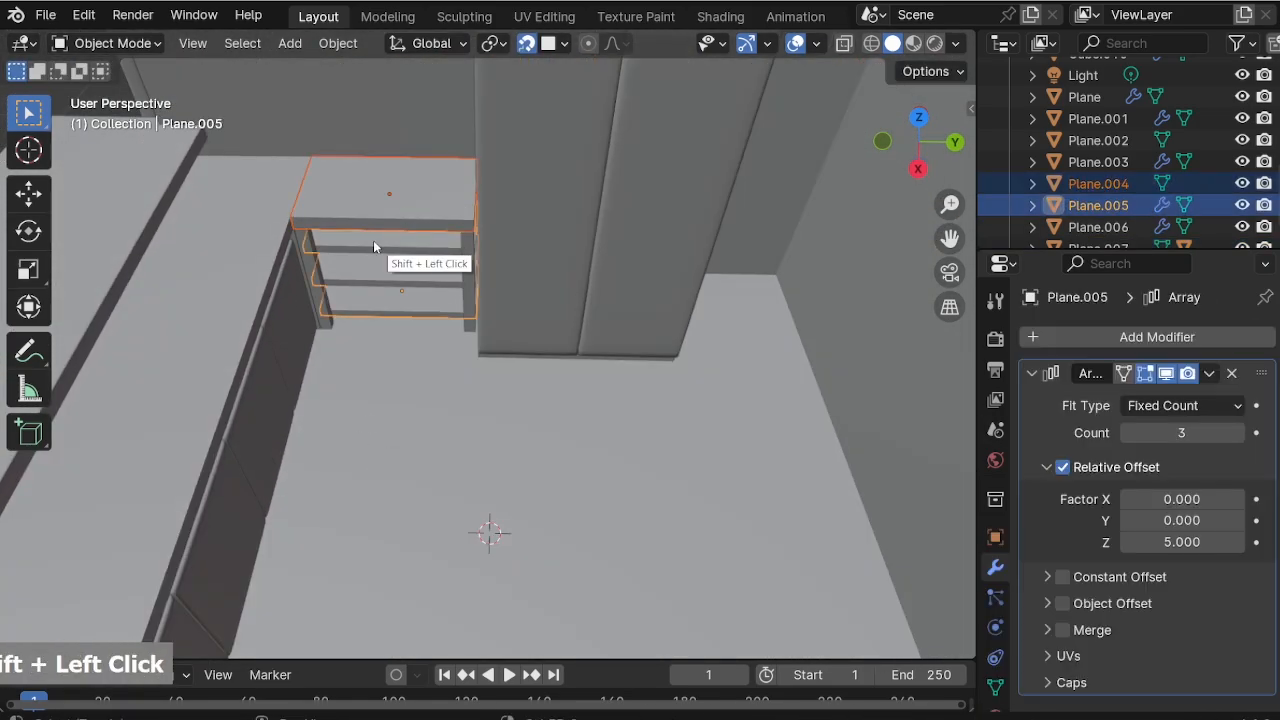
shift+click(352, 276)
shift+click(357, 316)
key(shift+d)
right_click(451, 318)
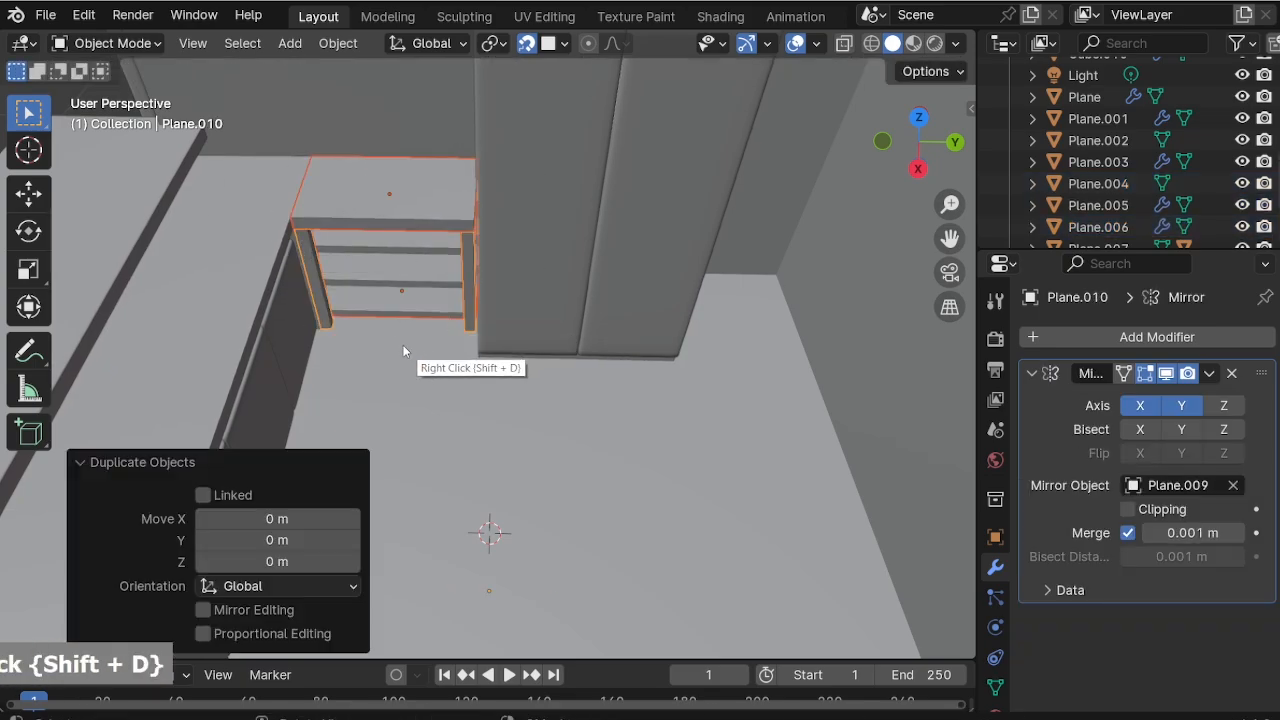
Move the duplicated shelf unit about 1.03 m along Y to the opposite side of the cabinet.
key(g)
key(y)
click(612, 362)
shift+middle_drag(612, 362, 451, 297)
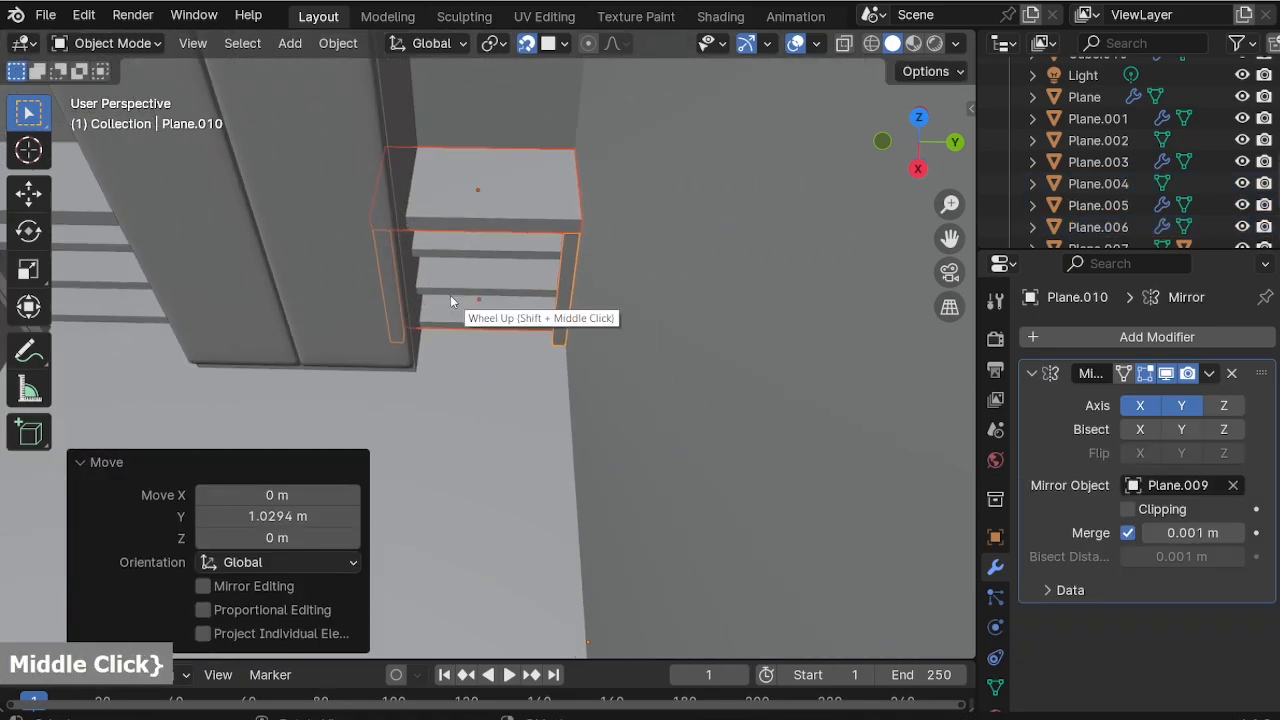
scroll(434, 177, up, 4)
shift+middle_drag(434, 177, 517, 281)
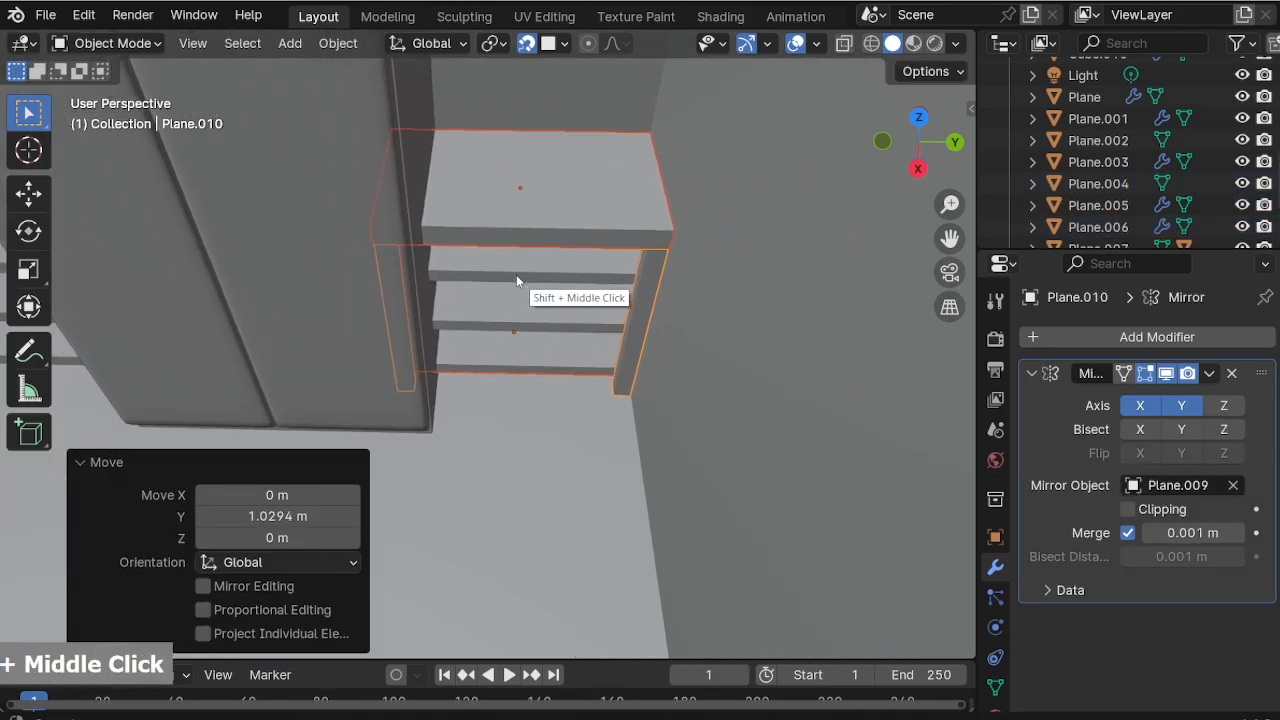
Shorten the duplicated shelf unit's top by moving its cabinet-side end along Y up to the cabinet.
click(471, 187)
key(Tab)
key(alt+z)
key(alt+z)
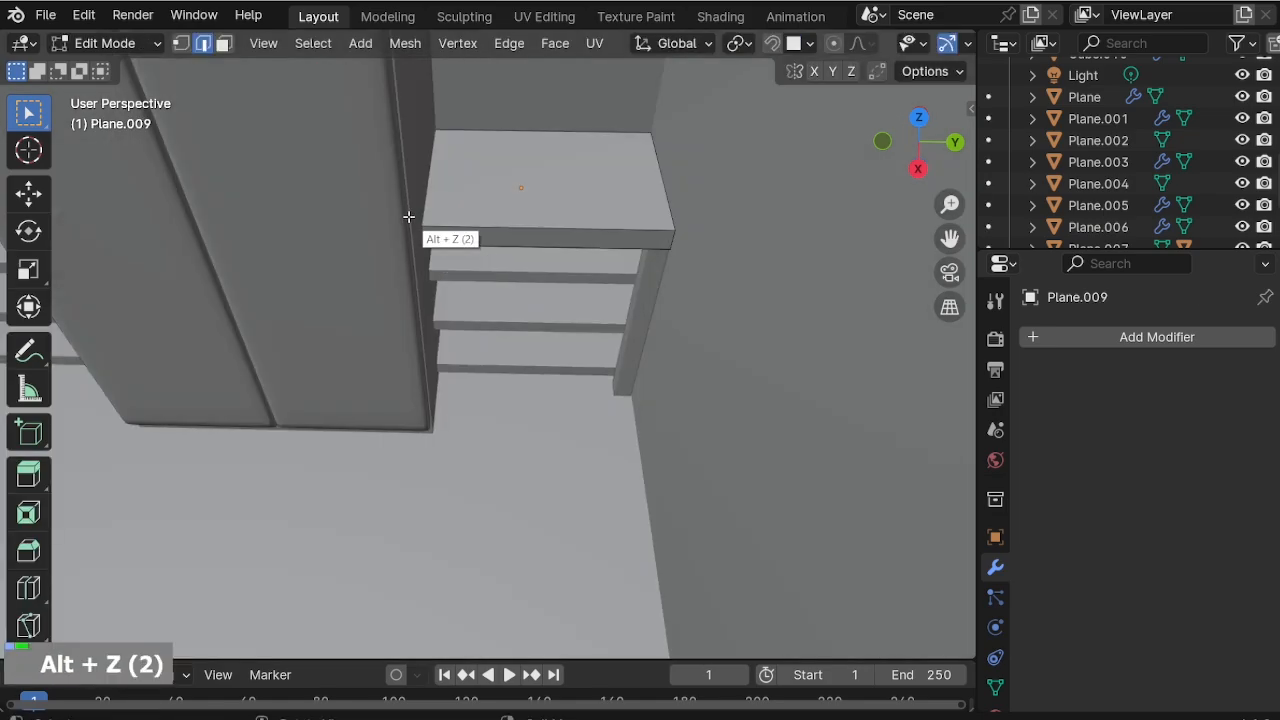
key(g)
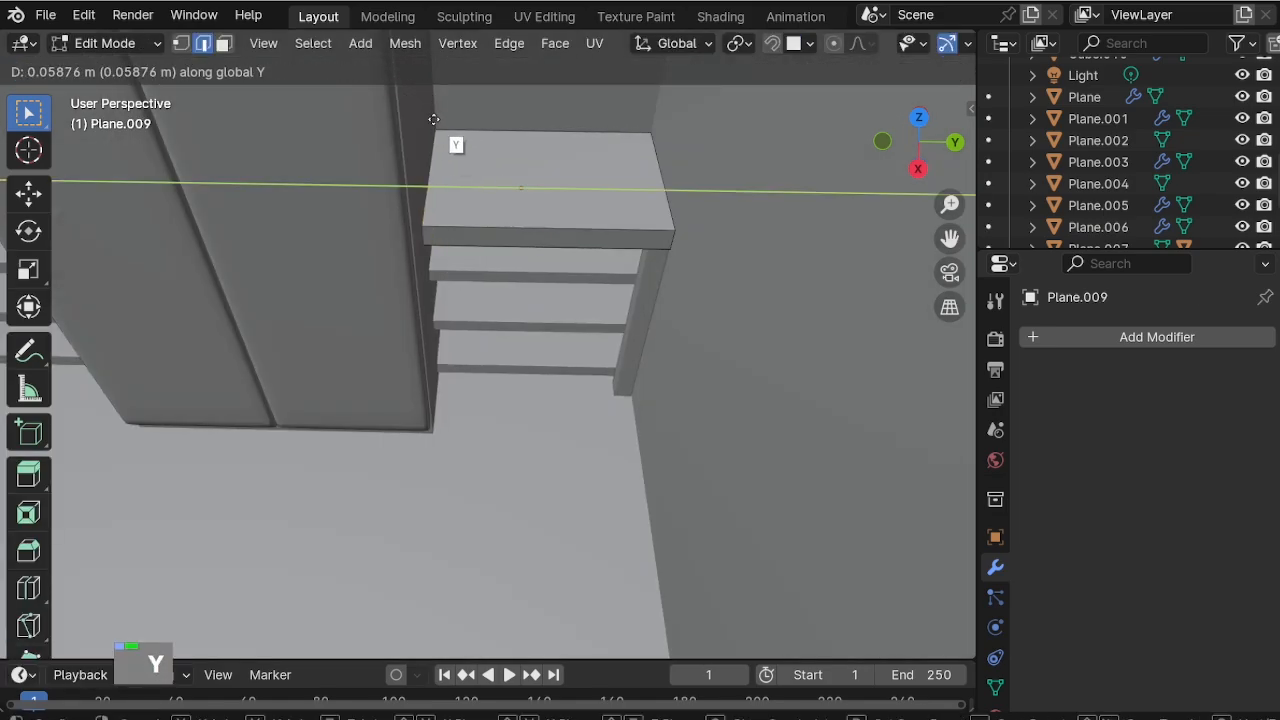
click(451, 349)
key(Tab)
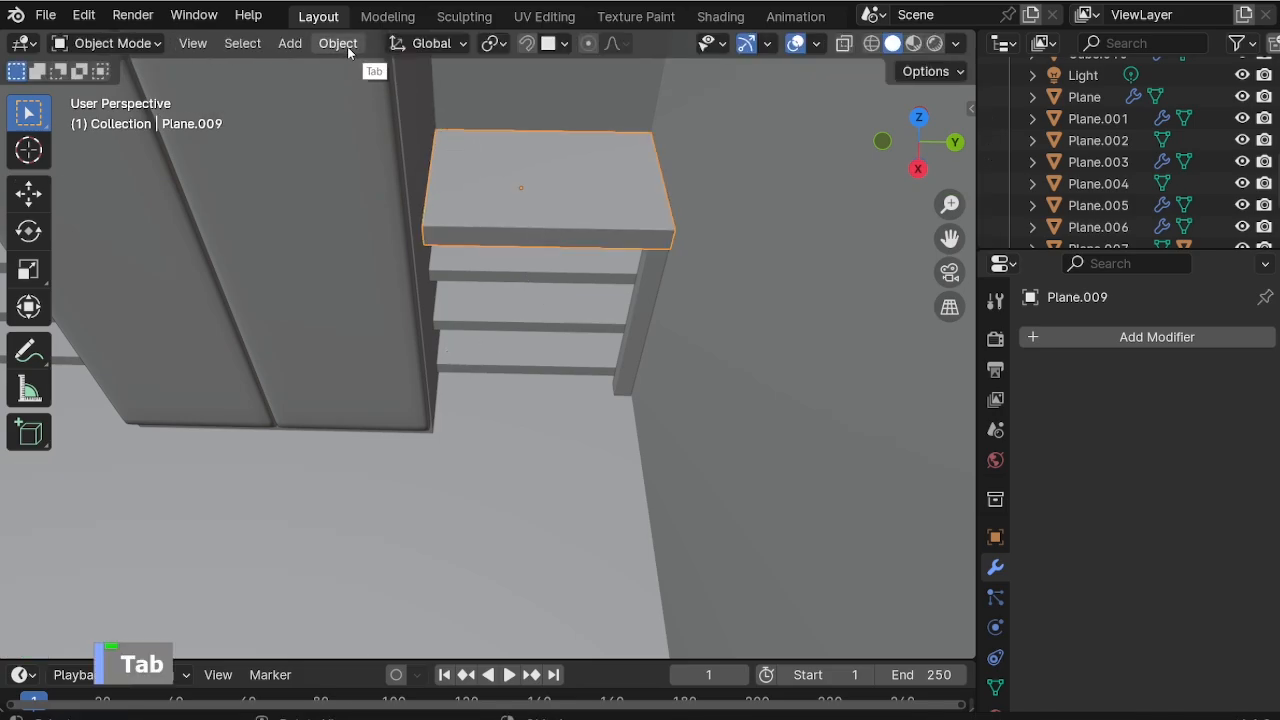
Set the shortened top's origin to its geometry so the mirrored legs follow its new centre.
click(337, 42)
mouse_move(371, 89)
click(600, 111)
Shorten the duplicated shelves about 0.11 m along Y at the cabinet-side end, then snap that end to the leg.
click(531, 304)
key(Tab)
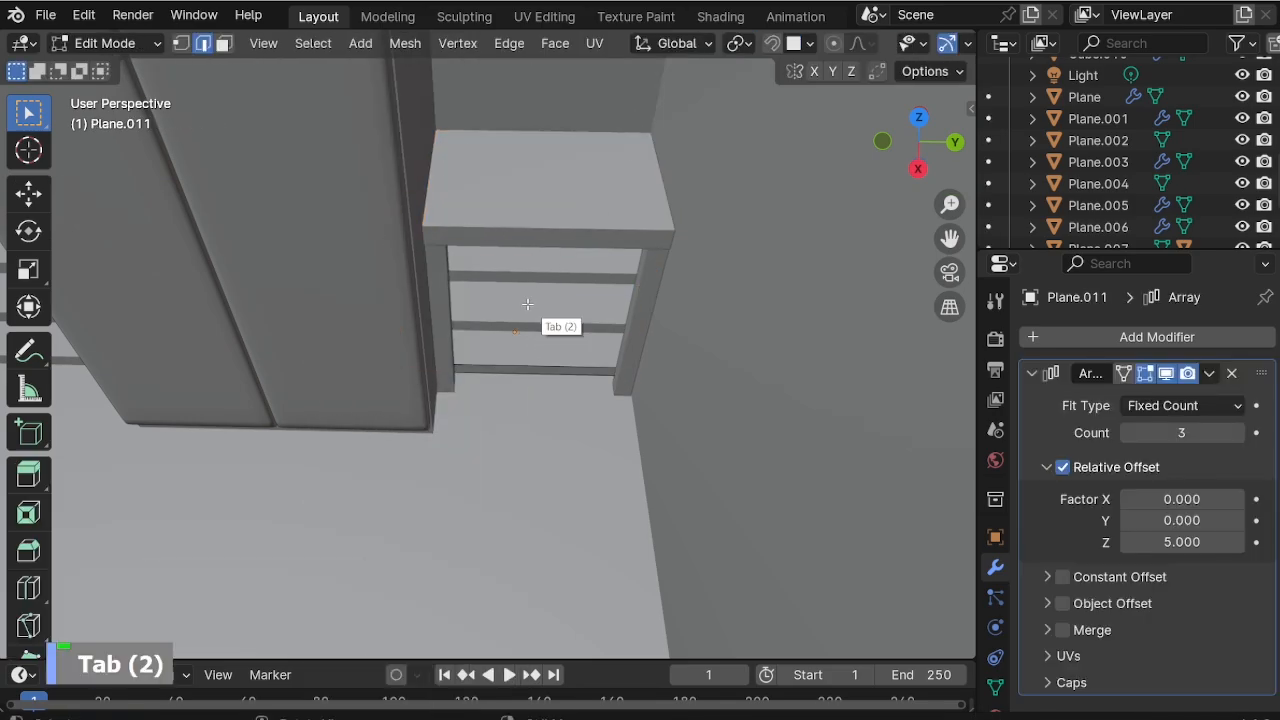
key(alt+z)
key(alt+z)
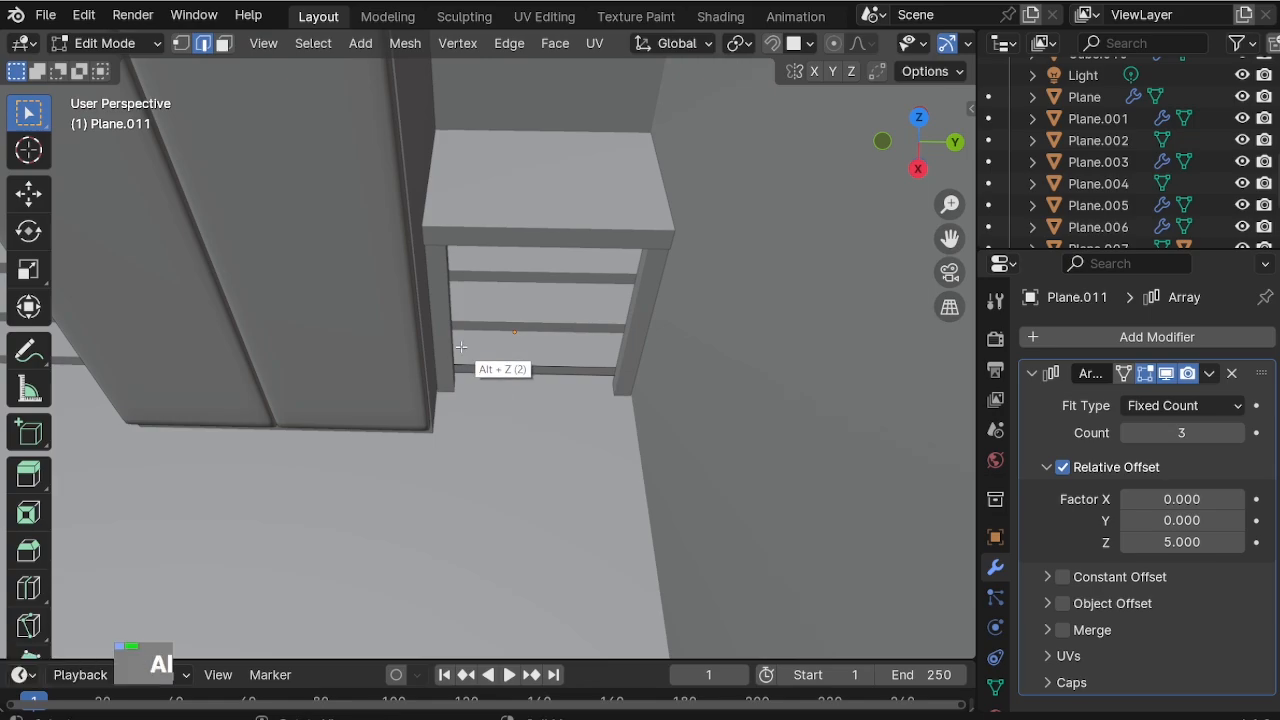
key(g)
click(511, 345)
scroll(490, 330, up, 10)
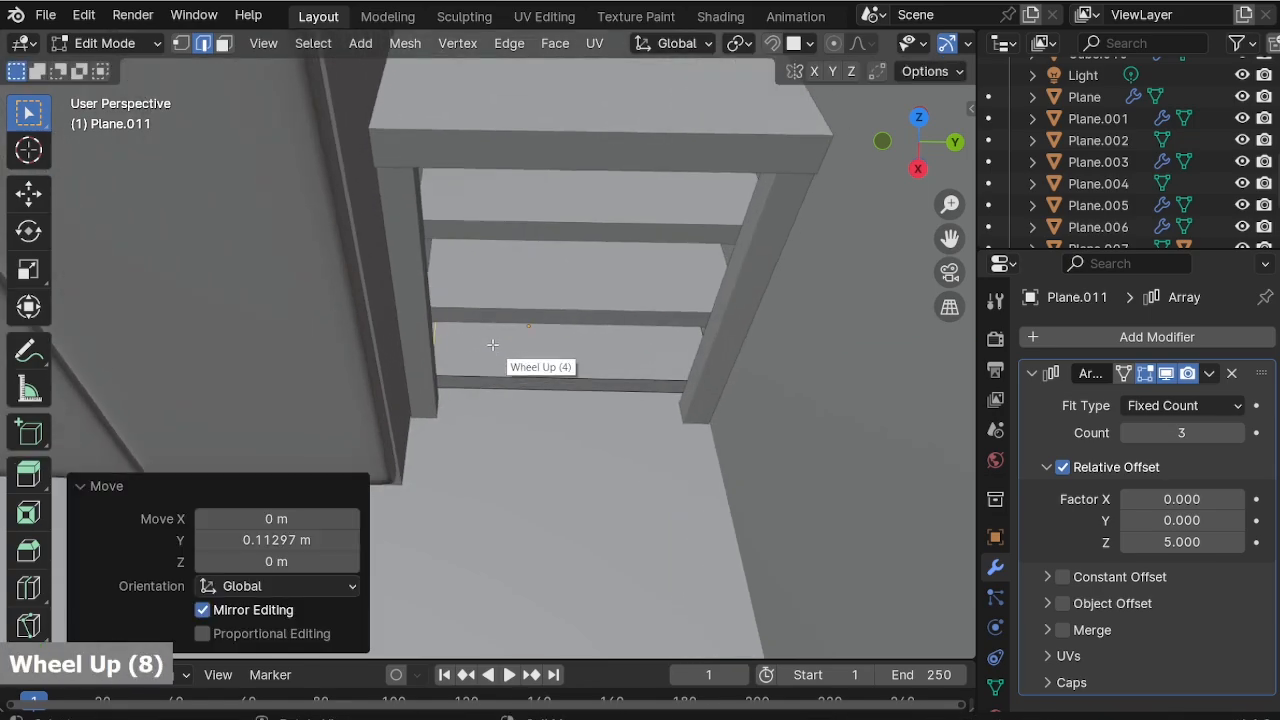
key(g)
key(y)
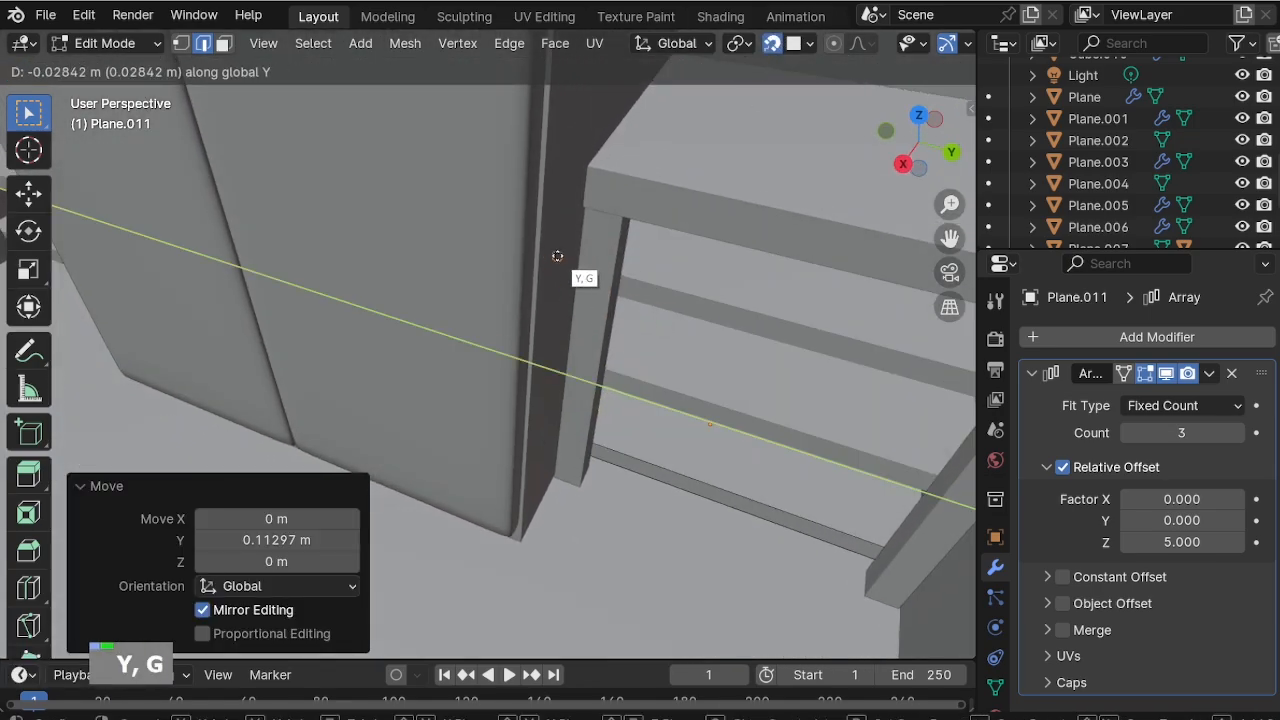
click(557, 256)
key(Tab)
Place the 3D cursor on the kiosk's outer plank wall, to the side of the window.
middle_drag(557, 256, 623, 386)
key(KP_0)
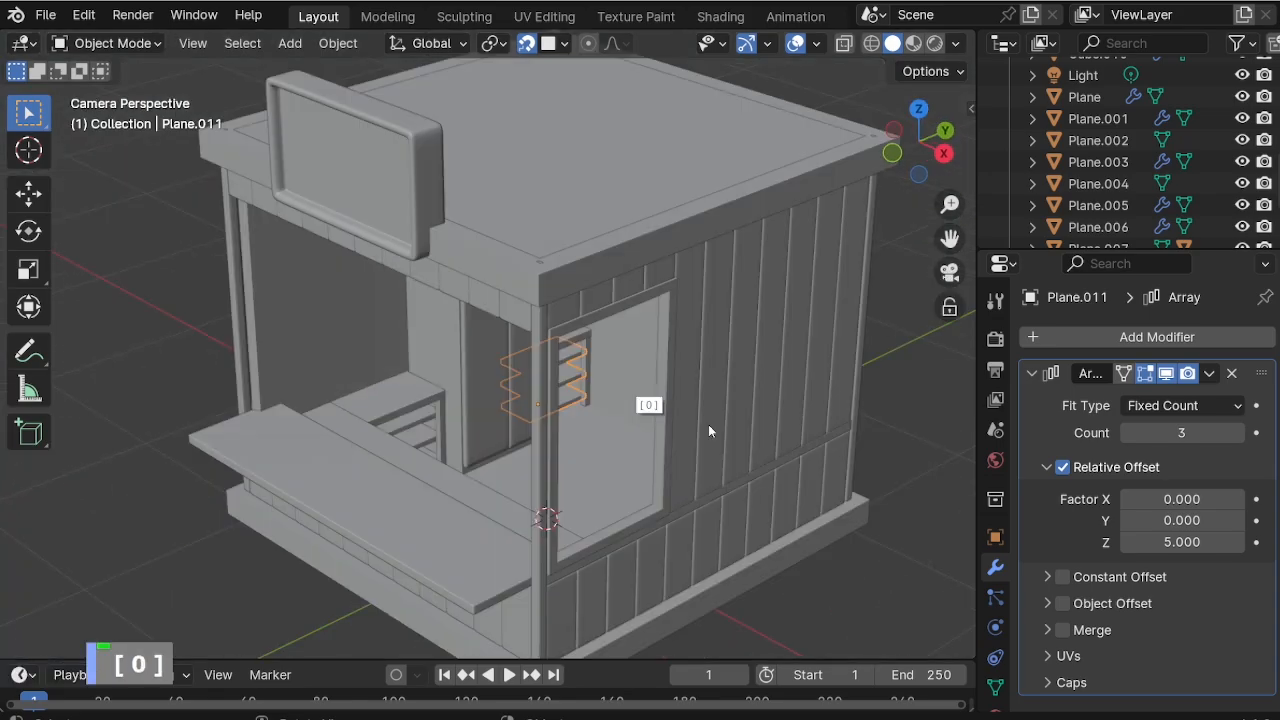
scroll(637, 386, down, 2)
middle_drag(636, 385, 571, 373)
scroll(571, 373, up, 6)
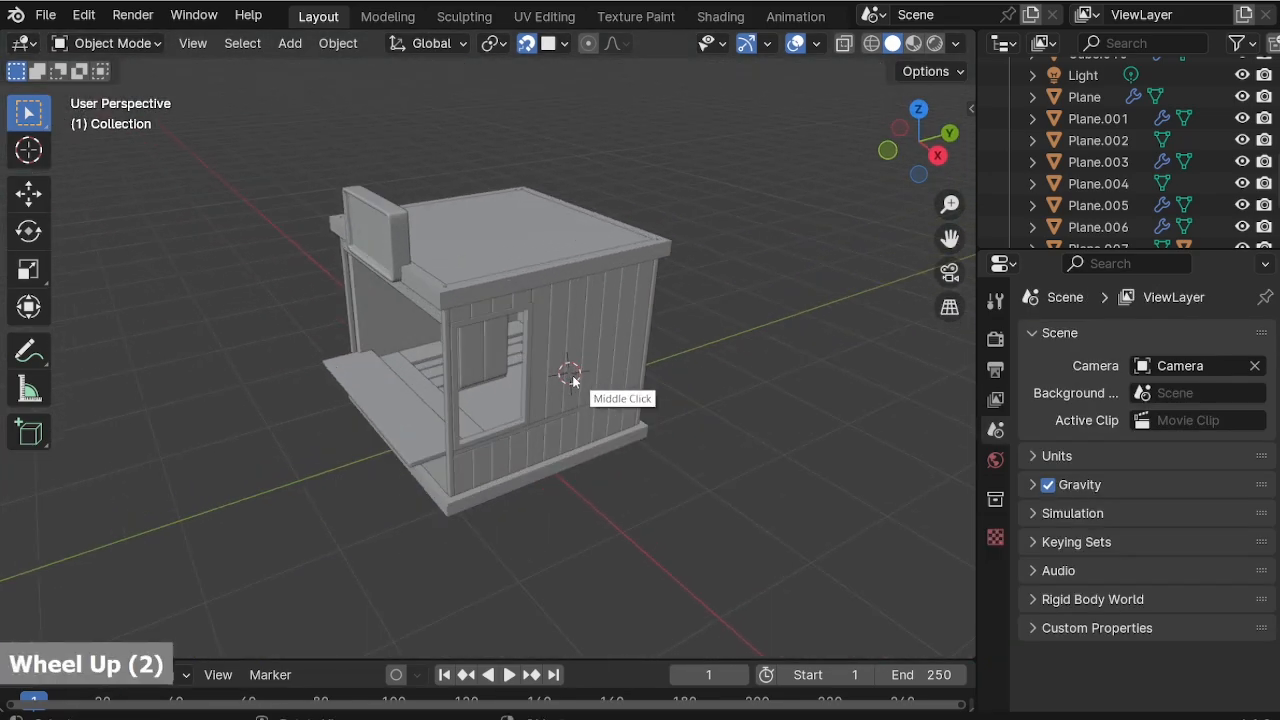
shift+right_click(697, 414)
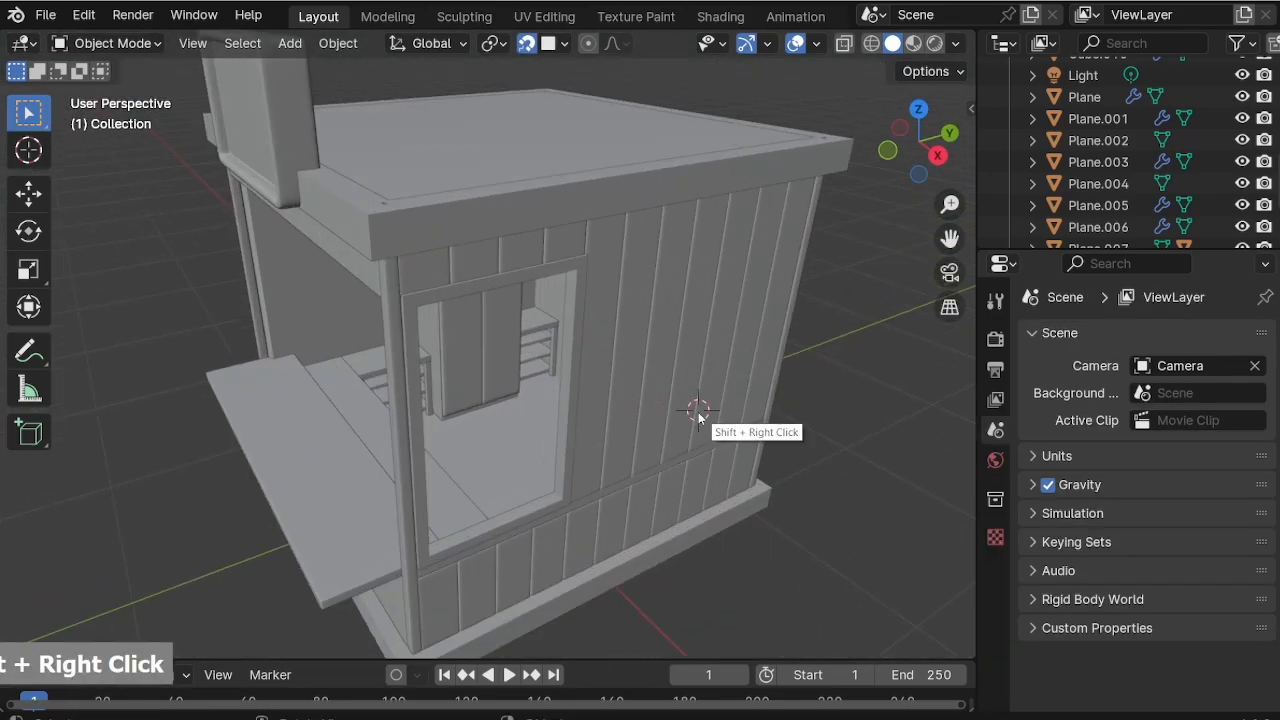
middle_drag(697, 414, 603, 391)
Add a cube at the 3D cursor and scale it down to a small block on the wall.
key(shift+a)
mouse_move(530, 310)
click(710, 334)
key(s)
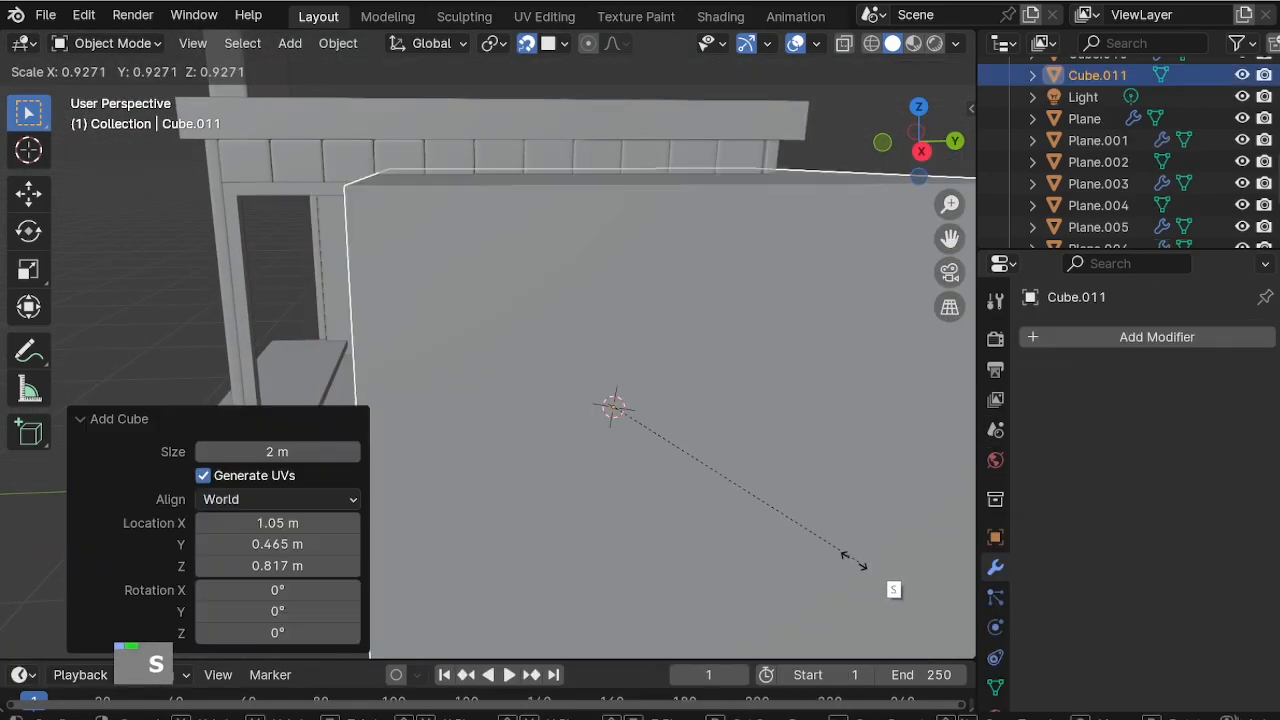
click(610, 440)
middle_drag(610, 440, 840, 480)
scroll(520, 520, up, 2)
scroll(691, 366, up, 3)
shift+middle_drag(840, 480, 791, 546)
Scale the cube along X, then scale it uniformly by 0.721.
key(s)
key(x)
click(717, 449)
scroll(512, 368, down, 3)
middle_drag(512, 368, 480, 325)
shift+middle_drag(480, 325, 568, 405)
key(s)
click(712, 450)
Move the cube along X to stand clear of the plank wall, finishing with a shift of about 0.17 m.
key(g)
key(x)
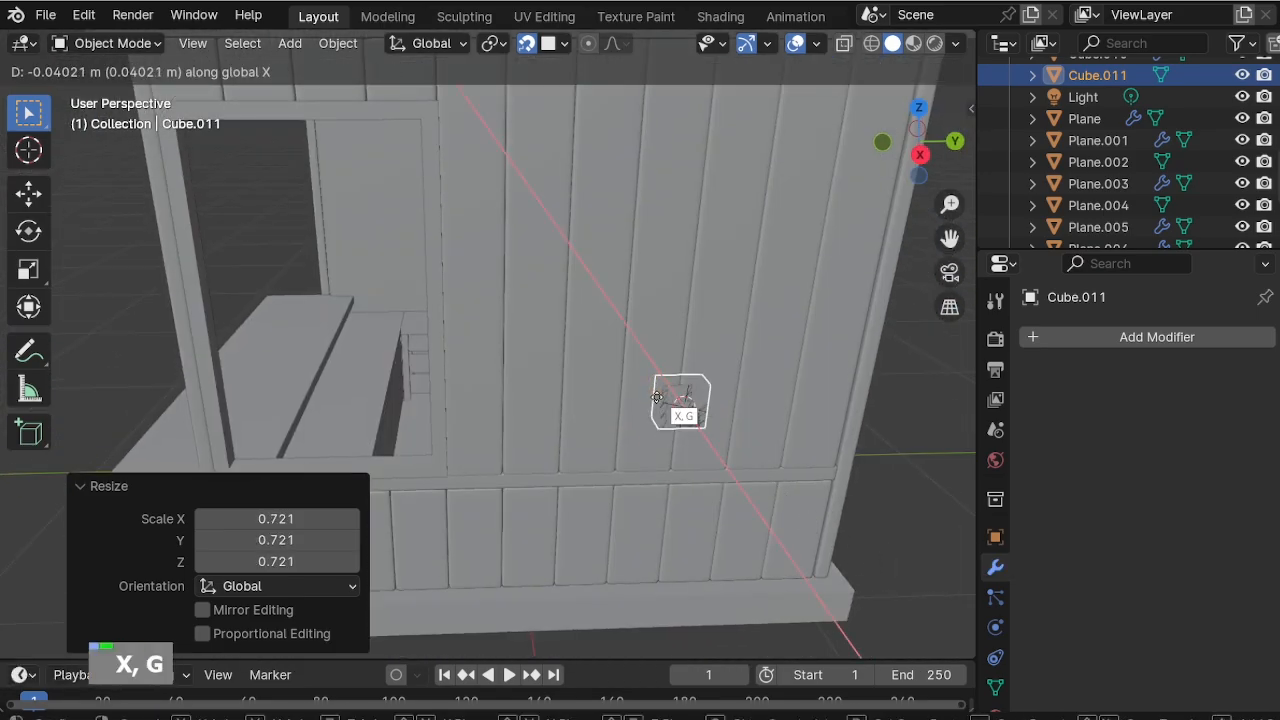
click(680, 412)
middle_drag(680, 412, 731, 451)
key(g)
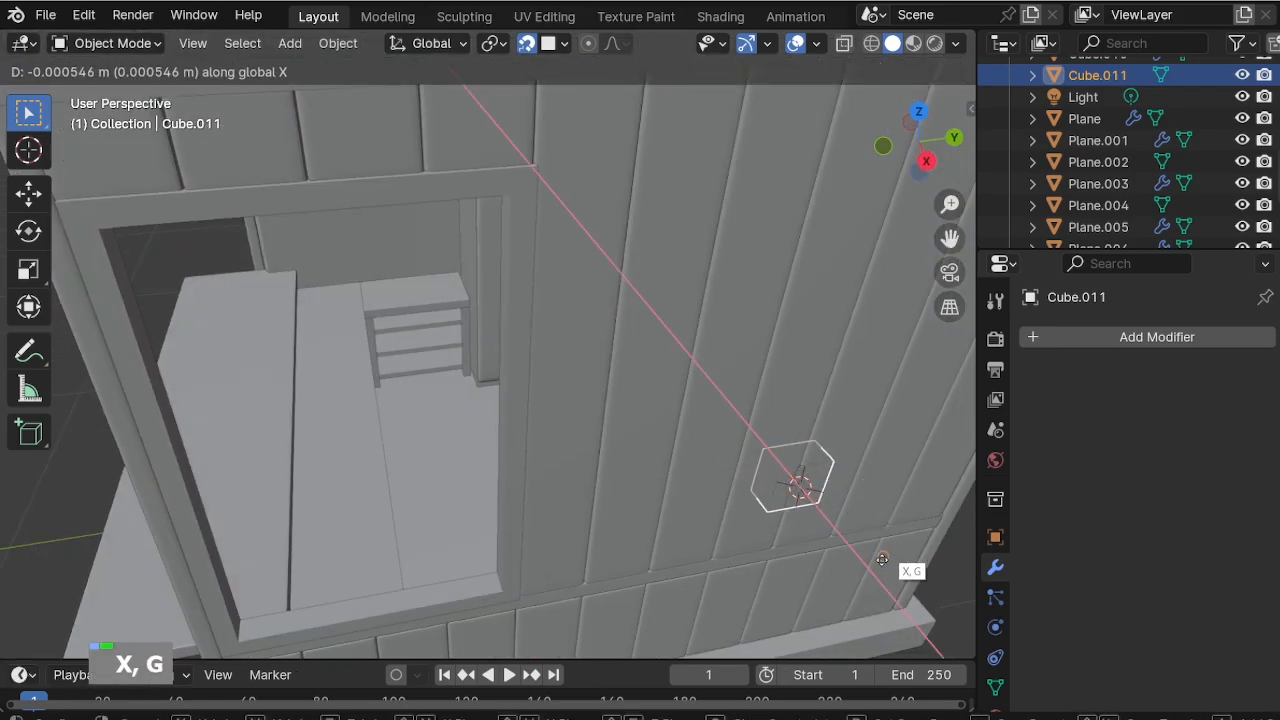
right_click(872, 98)
shift+middle_drag(794, 500, 560, 318)
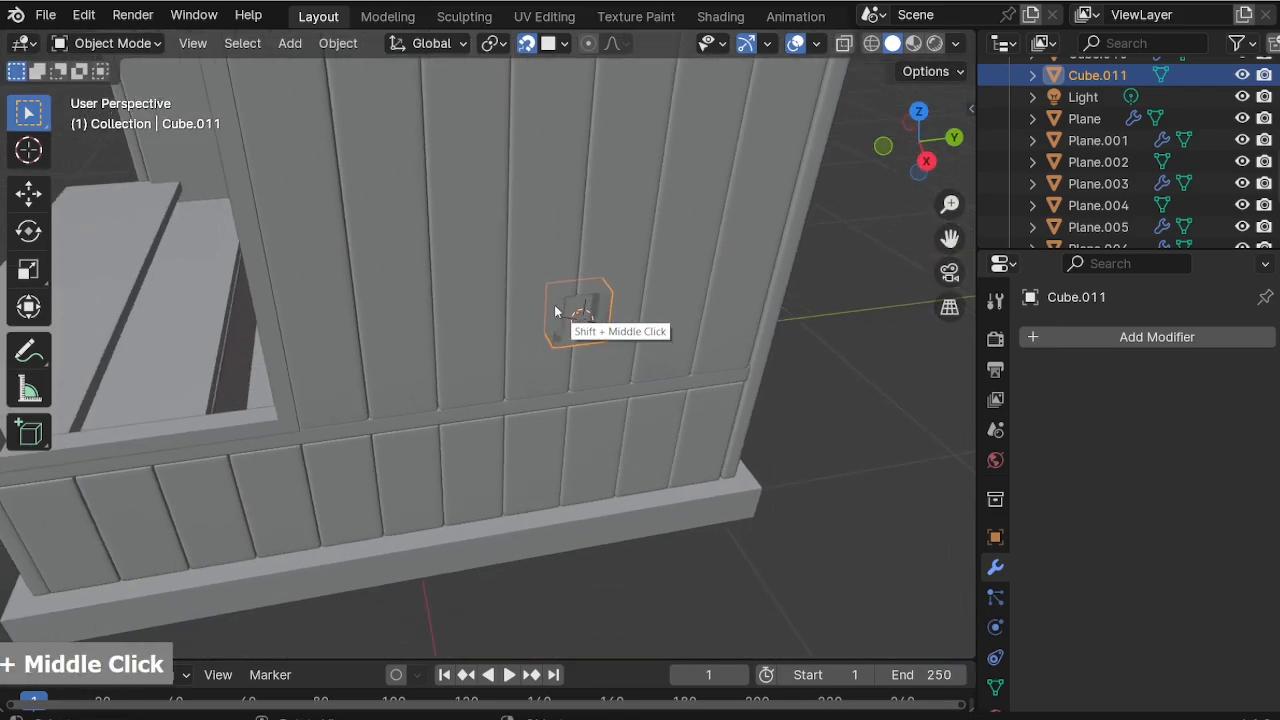
middle_drag(522, 358, 530, 381)
key(g)
key(x)
click(570, 421)
middle_drag(570, 423, 519, 340)
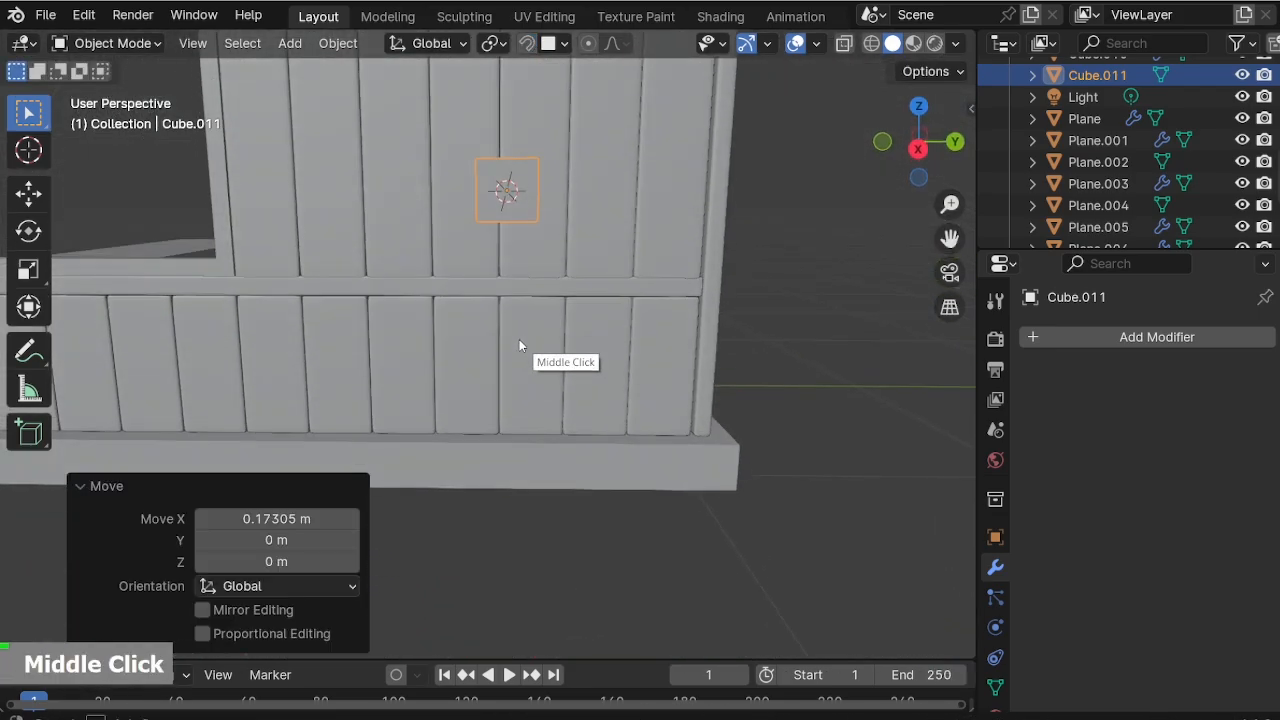
Raise the cube's upper face about 0.81 m along Z to form a tall post.
shift+middle_drag(321, 255, 748, 372)
key(Tab)
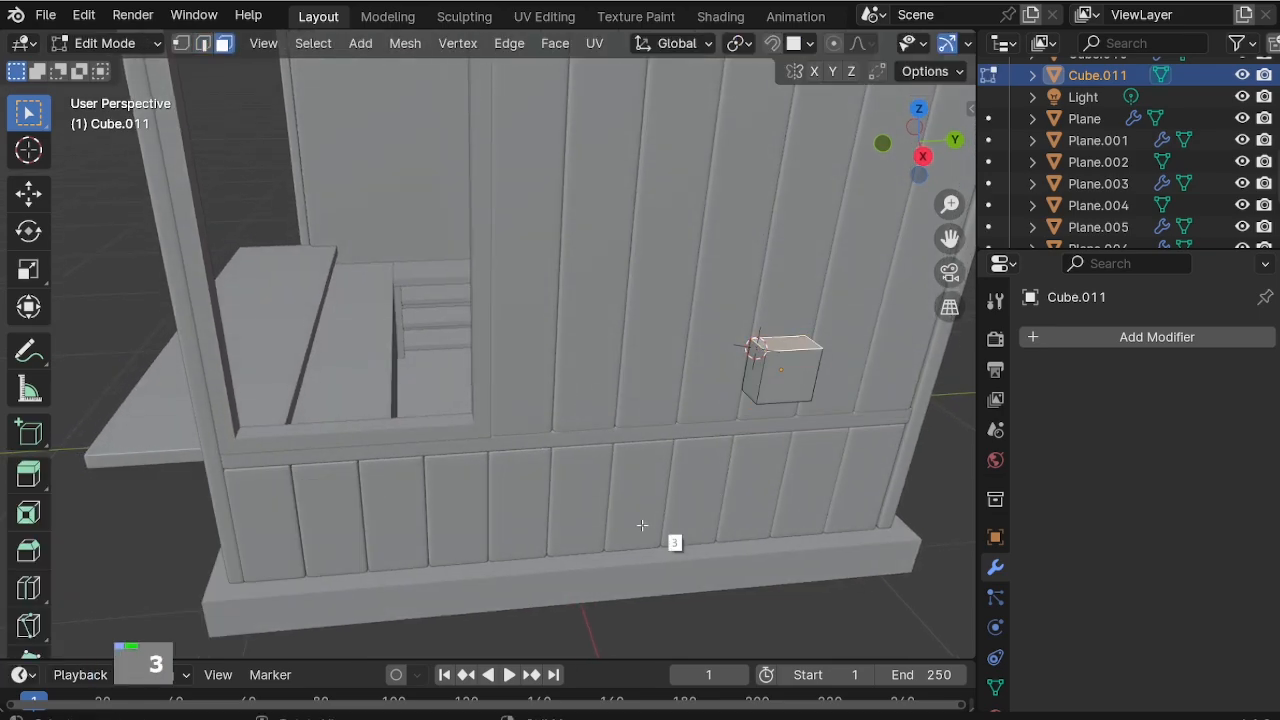
ctrl+middle_drag(642, 525, 620, 355)
key(g)
click(608, 238)
scroll(677, 240, up, 3)
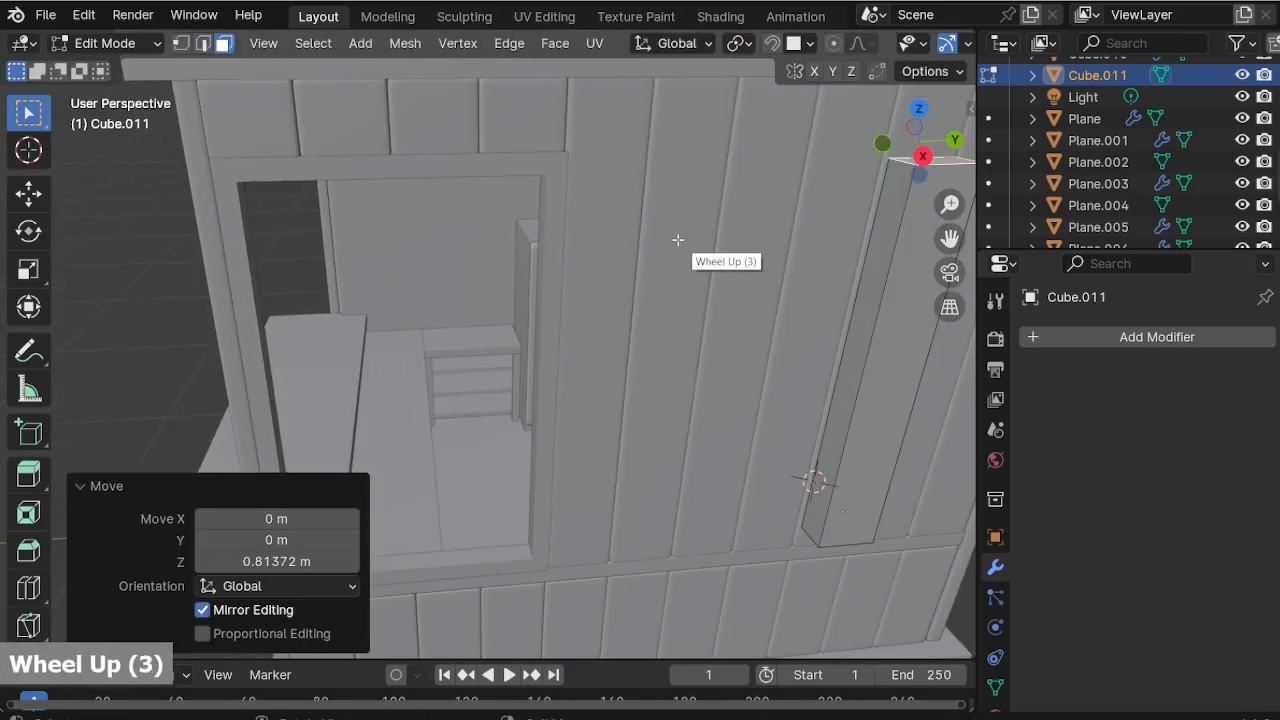
Enable snapping and align the post's upper face along Z with the top edge of the window frame.
shift+middle_drag(677, 240, 590, 306)
click(772, 44)
key(g)
key(z)
click(333, 341)
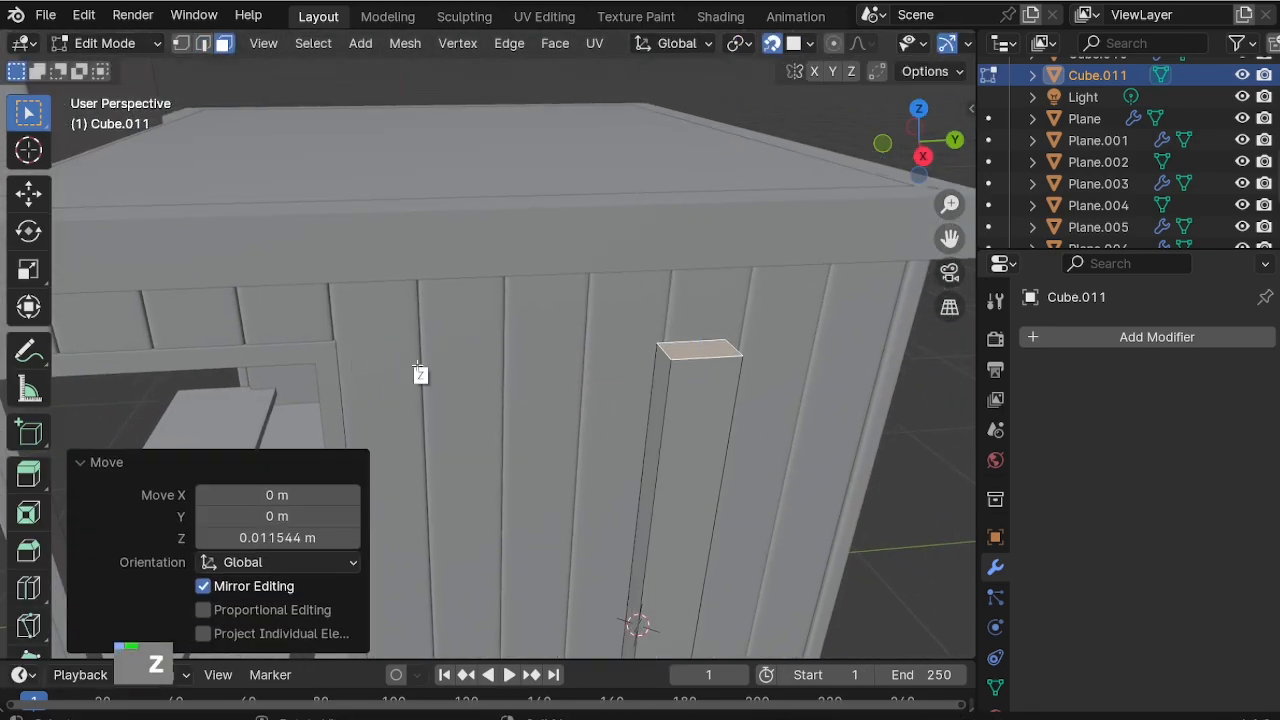
Extend the post's lower face about 0.74 m down along Z to the underside of the kiosk's base.
scroll(480, 400, up, 1)
shift+middle_drag(560, 560, 620, 236)
shift+middle_drag(620, 236, 536, 304)
click(682, 138)
middle_drag(632, 283, 666, 134)
key(g)
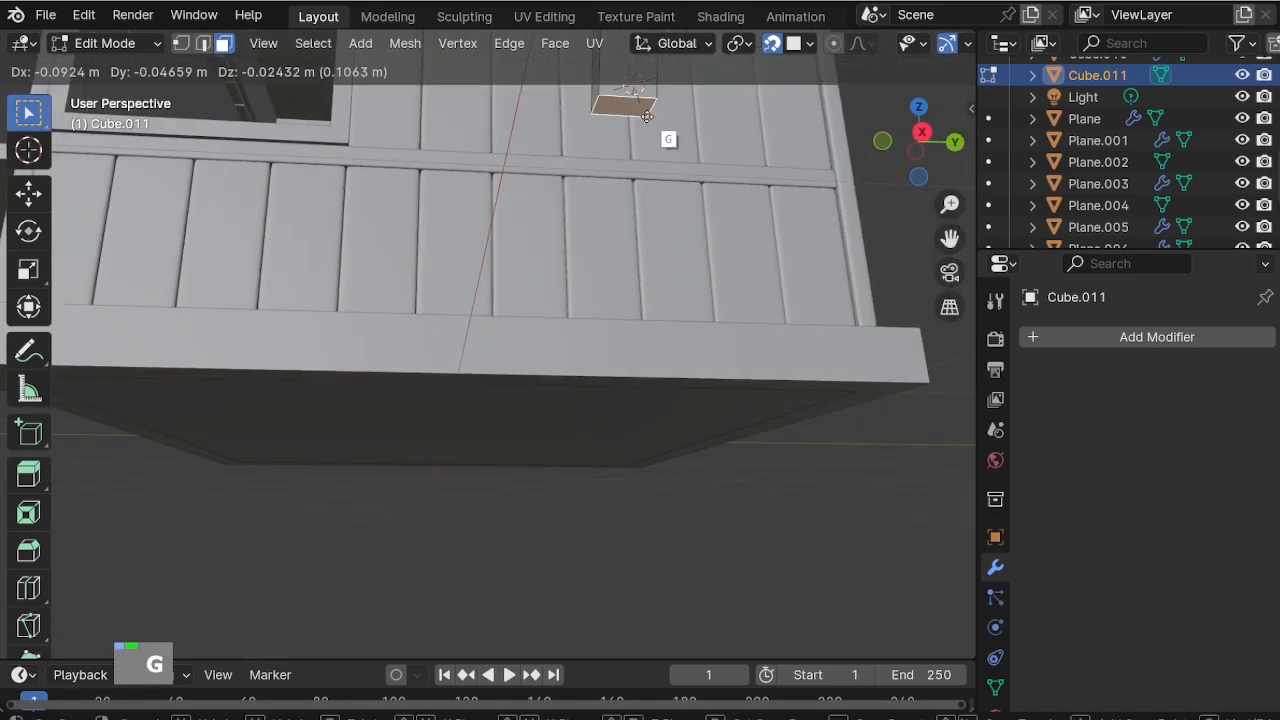
key(z)
click(749, 374)
scroll(692, 457, down, 2)
scroll(692, 457, down, 2)
shift+middle_drag(682, 392, 700, 474)
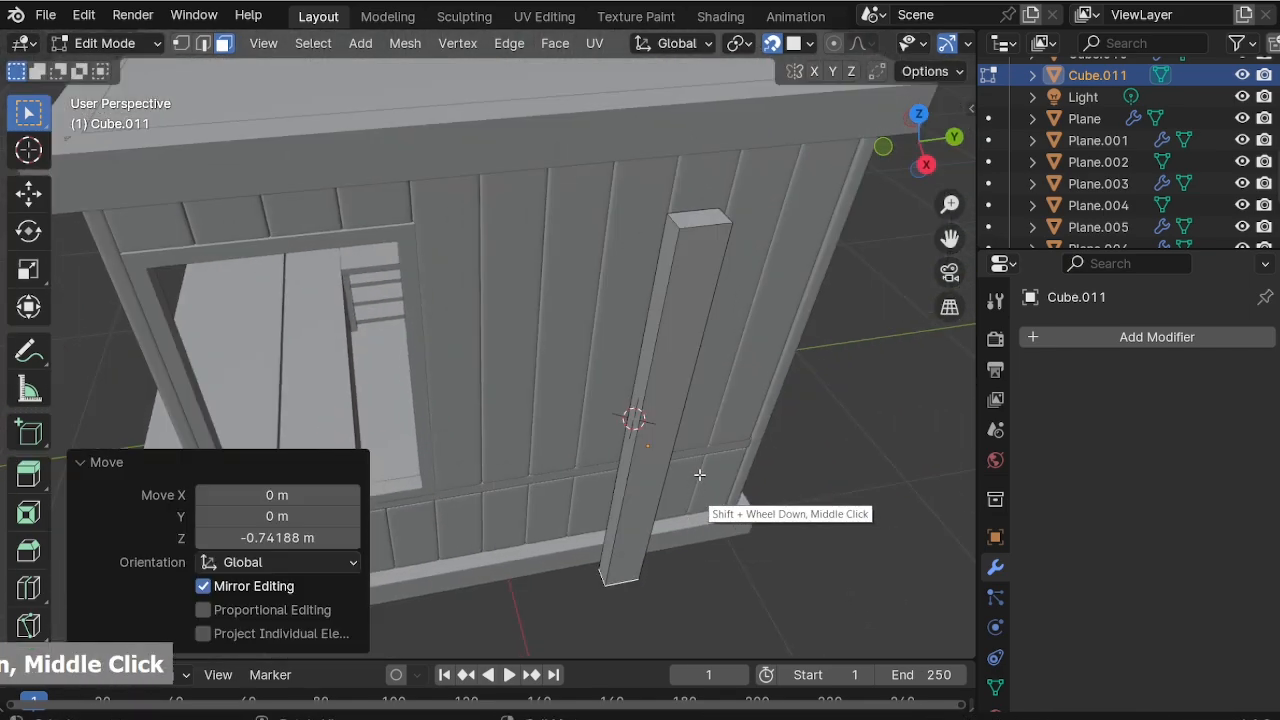
key(Tab)
In the right orthographic view, move the post about -0.12 m along Y.
key(a)
click(649, 516)
middle_drag(837, 545, 633, 484)
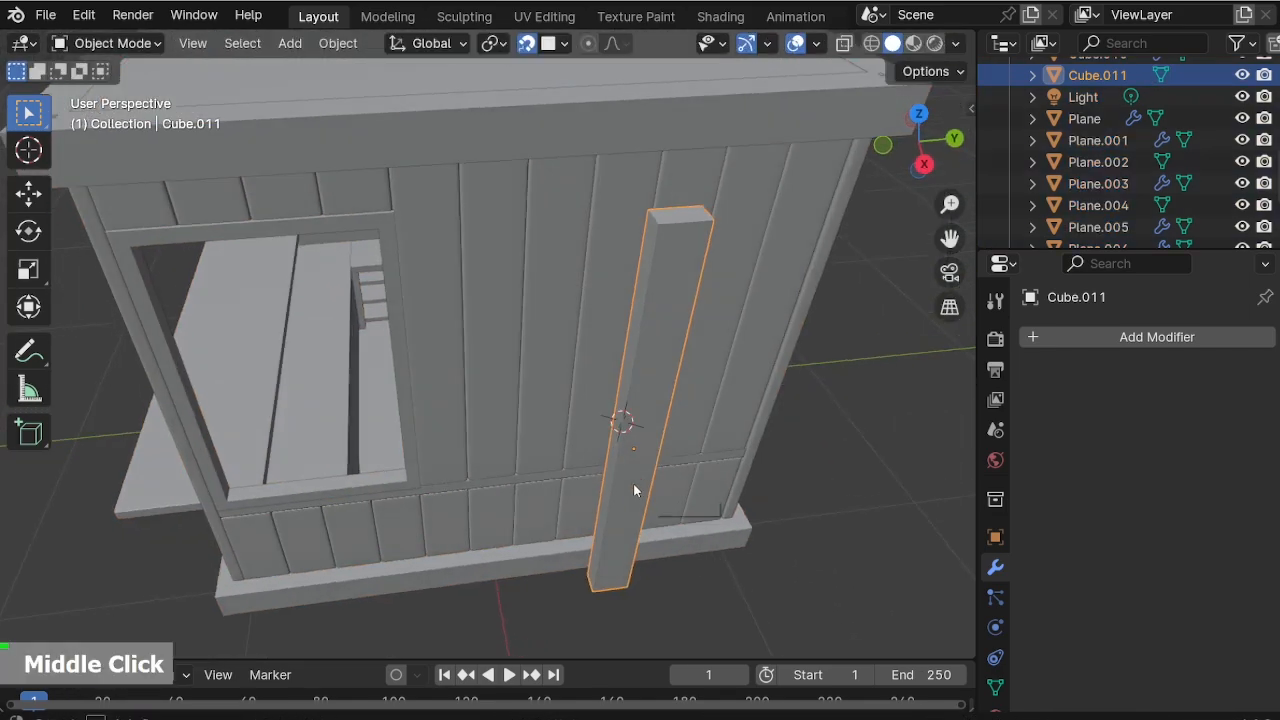
key(KP_3)
key(g)
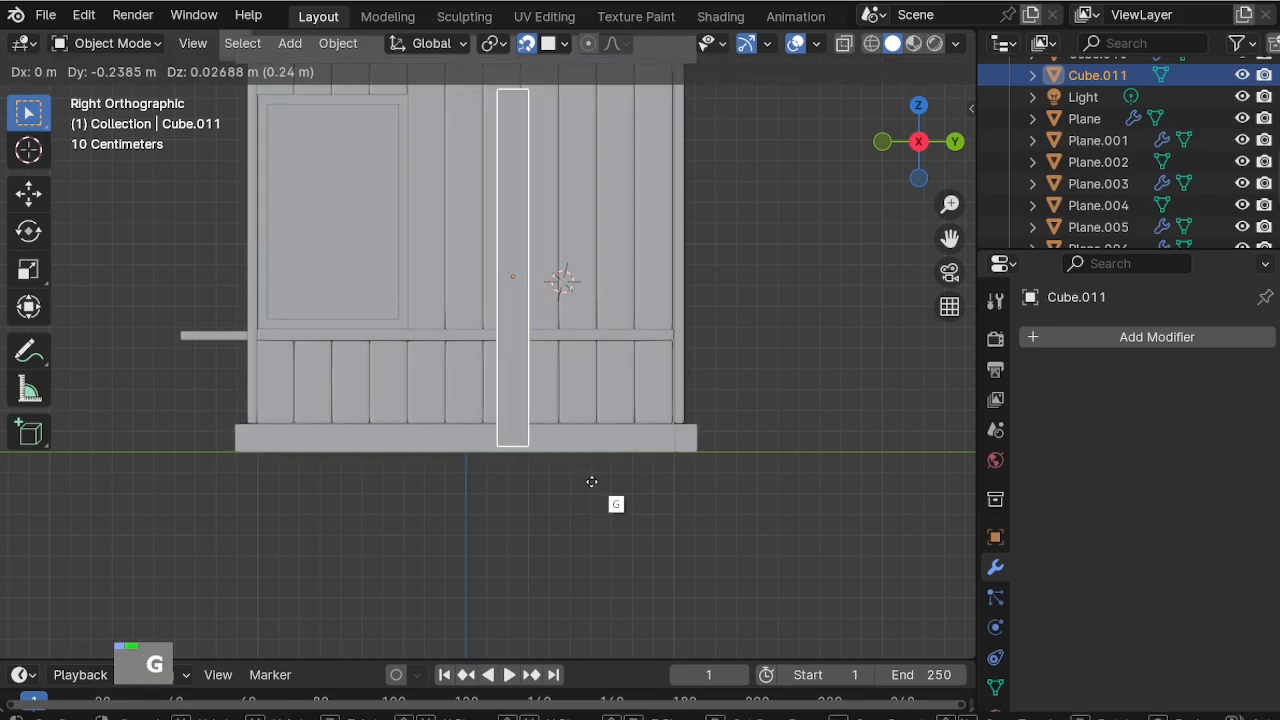
key(y)
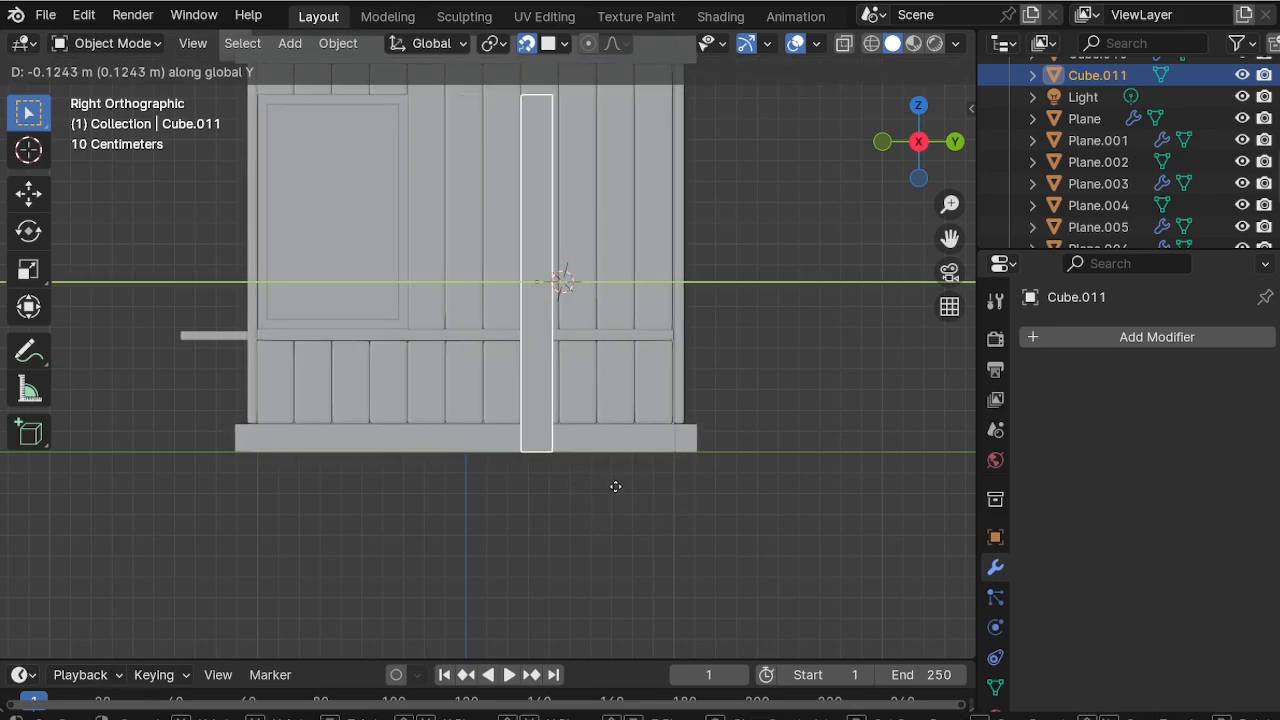
click(615, 486)
scroll(580, 350, up, 2)
shift+middle_drag(550, 278, 550, 405)
Scale the post by 0.804 along Y and reposition it along Y against a plank seam.
key(s)
key(y)
click(741, 415)
key(g)
key(y)
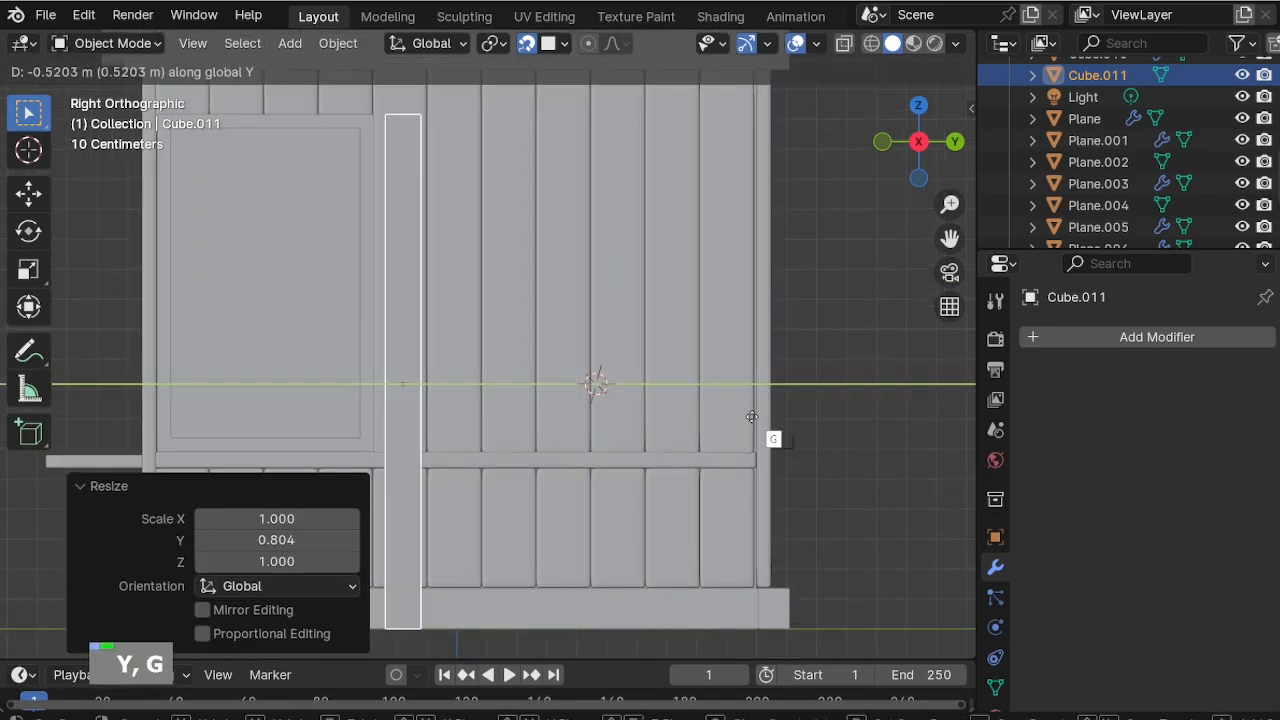
click(573, 473)
Move the post along X toward the kiosk wall, finishing with an adjustment of about -0.014 m.
middle_drag(548, 314, 548, 55)
key(g)
key(x)
click(626, 329)
key(g)
key(x)
click(648, 283)
Duplicate the post and move the copy about 0.6 m along Y to the wall's far corner.
key(KP_3)
key(KP_3)
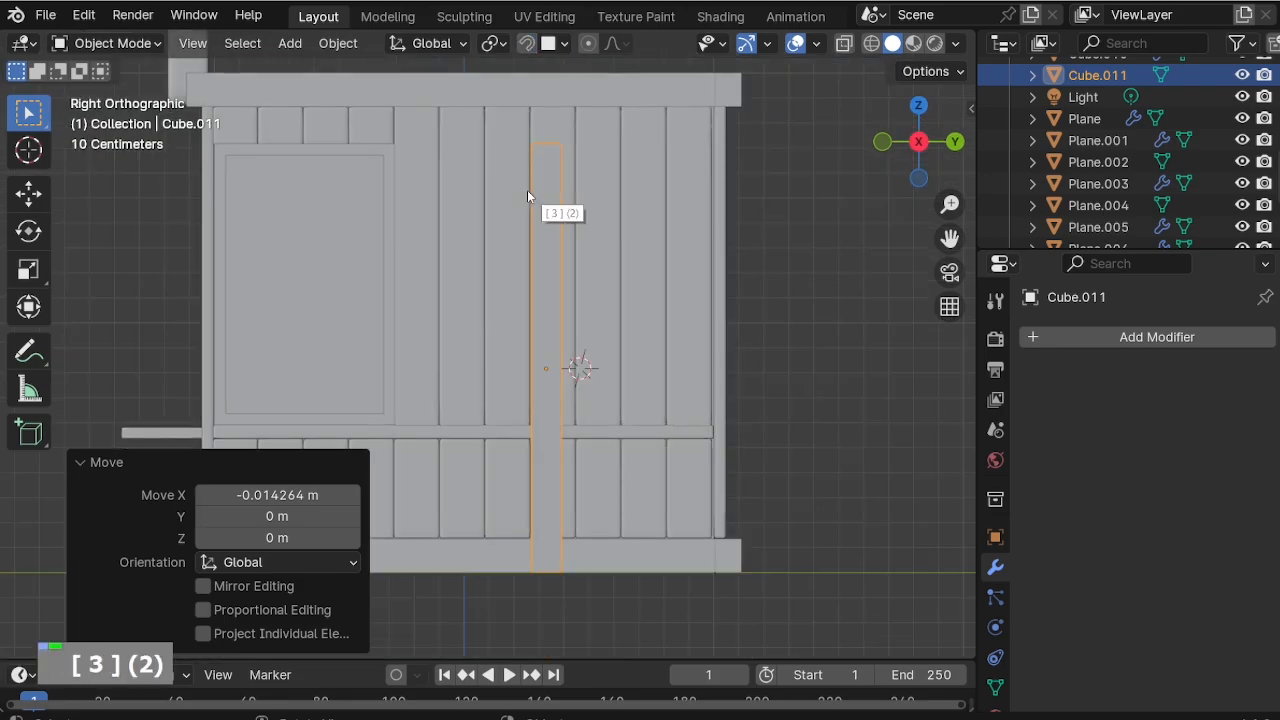
key(shift+d)
right_click(660, 190)
key(g)
key(y)
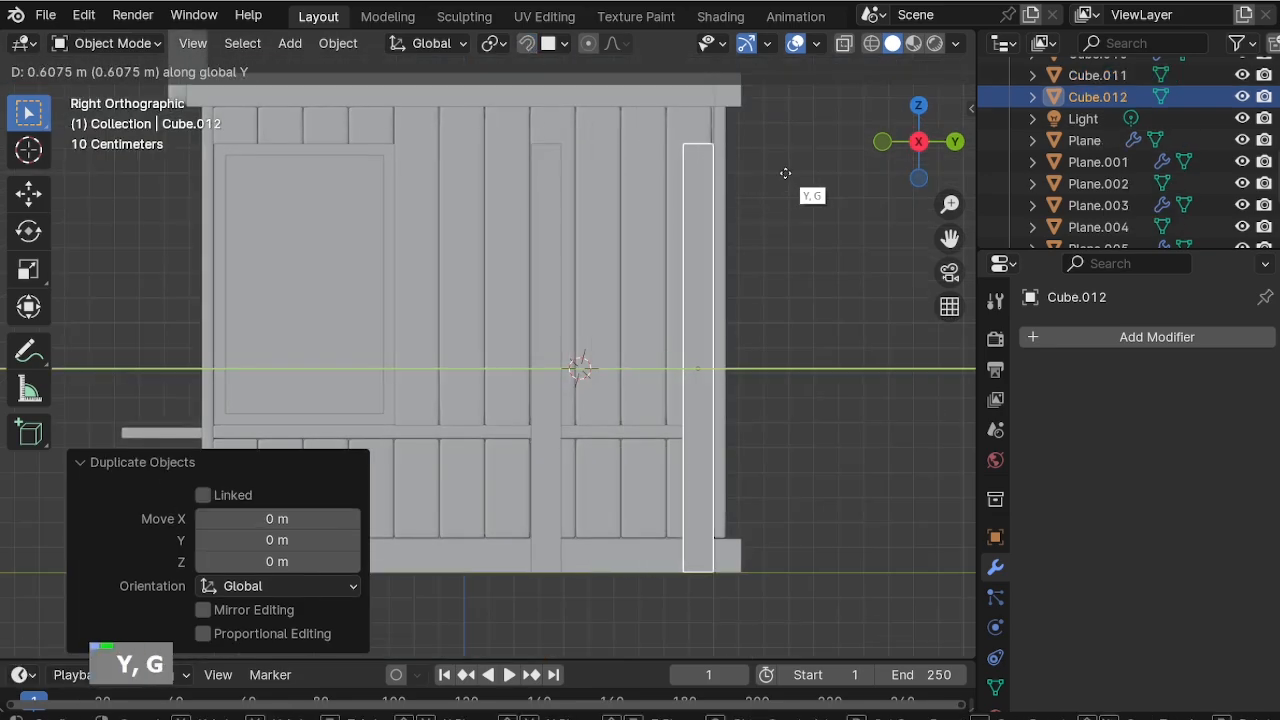
double_click(614, 132)
Duplicate the window-side post in place and rotate the copy 90° in the right orthographic view.
middle_drag(614, 132, 627, 200)
key(shift+d)
right_click(693, 158)
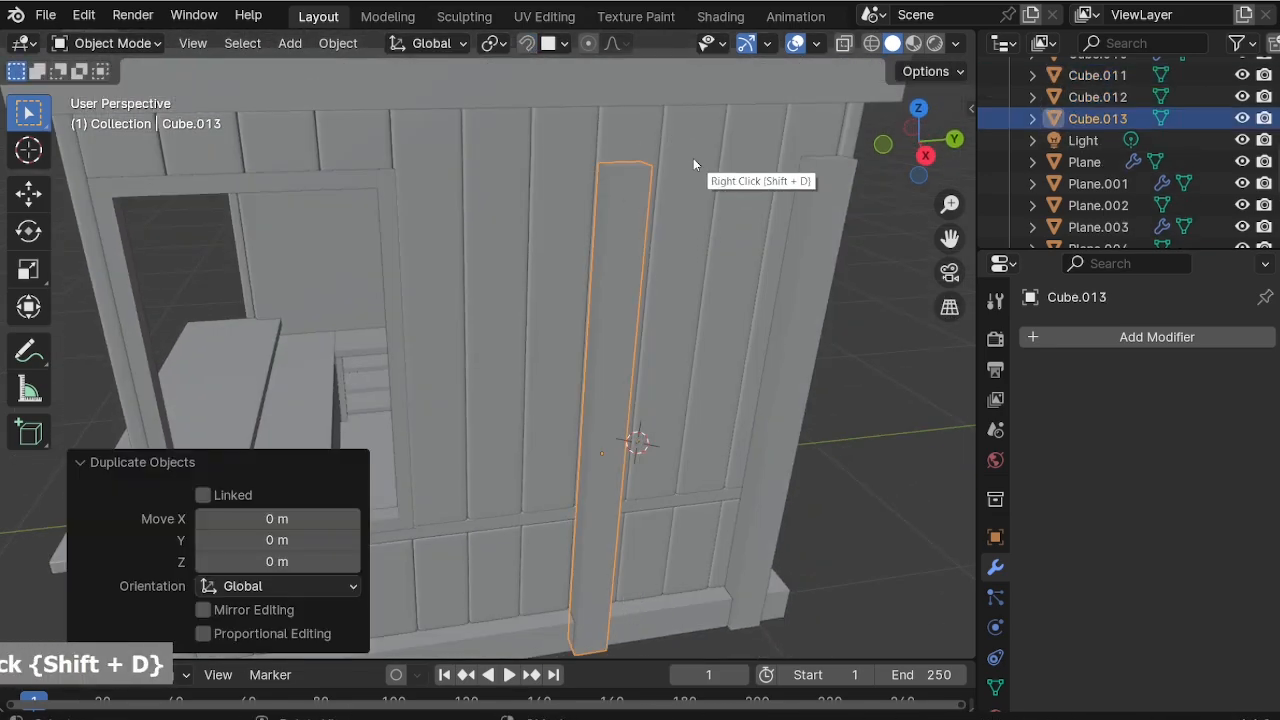
key(KP_3)
text(r90)
key(Return)
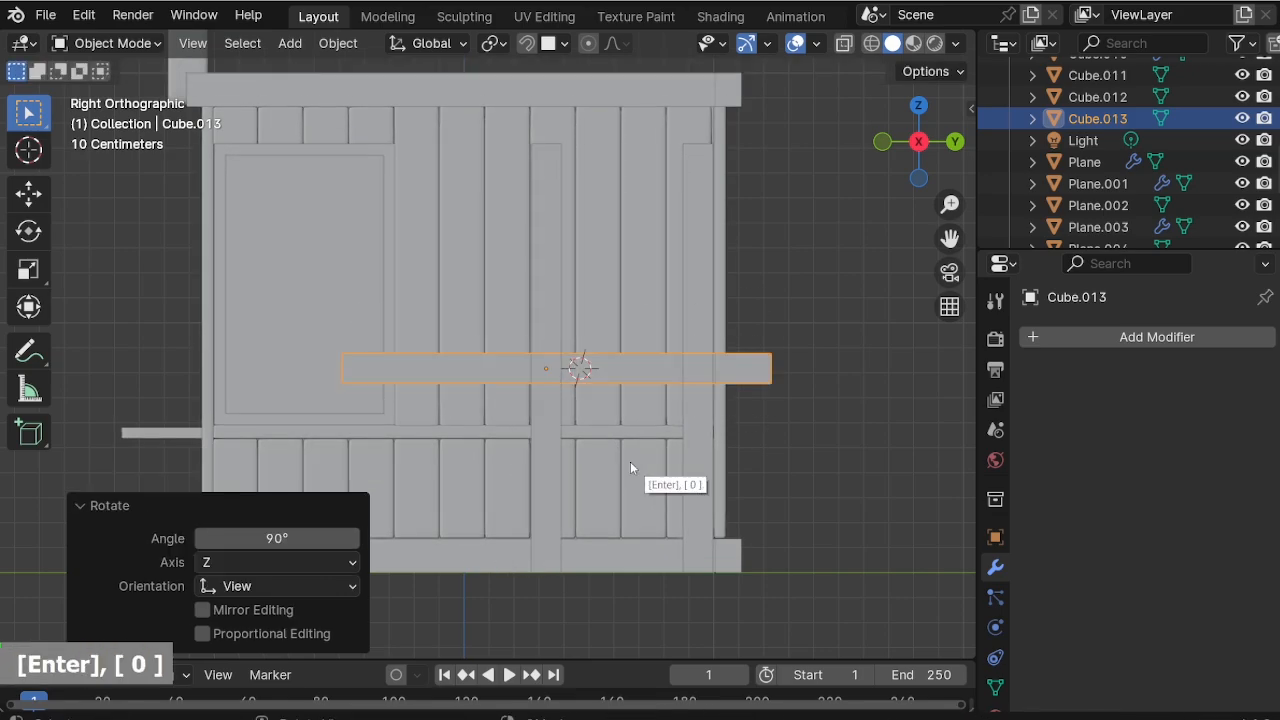
Scale the rotated copy by 0.227 along Y and move it up about 0.84 m between the tops of the two posts.
key(s)
key(y)
click(608, 415)
scroll(647, 213, up, 3)
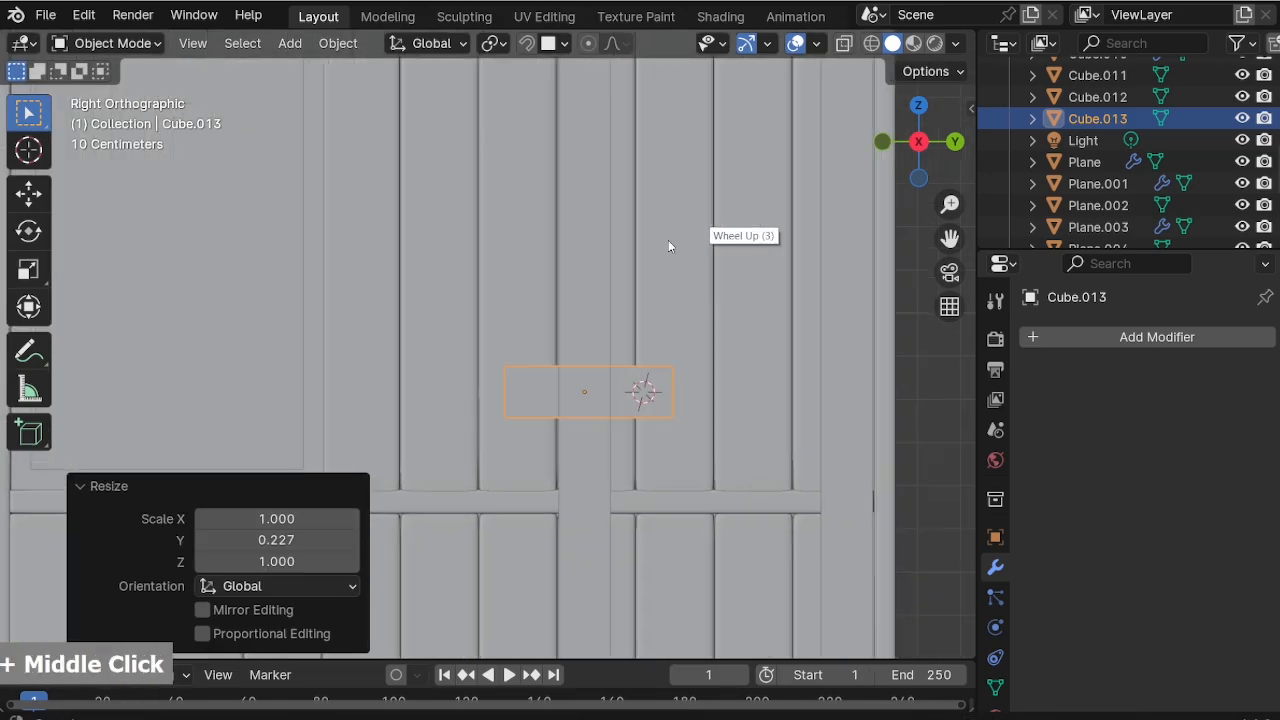
shift+middle_drag(668, 240, 545, 419)
key(g)
click(645, 98)
scroll(651, 143, up, 2)
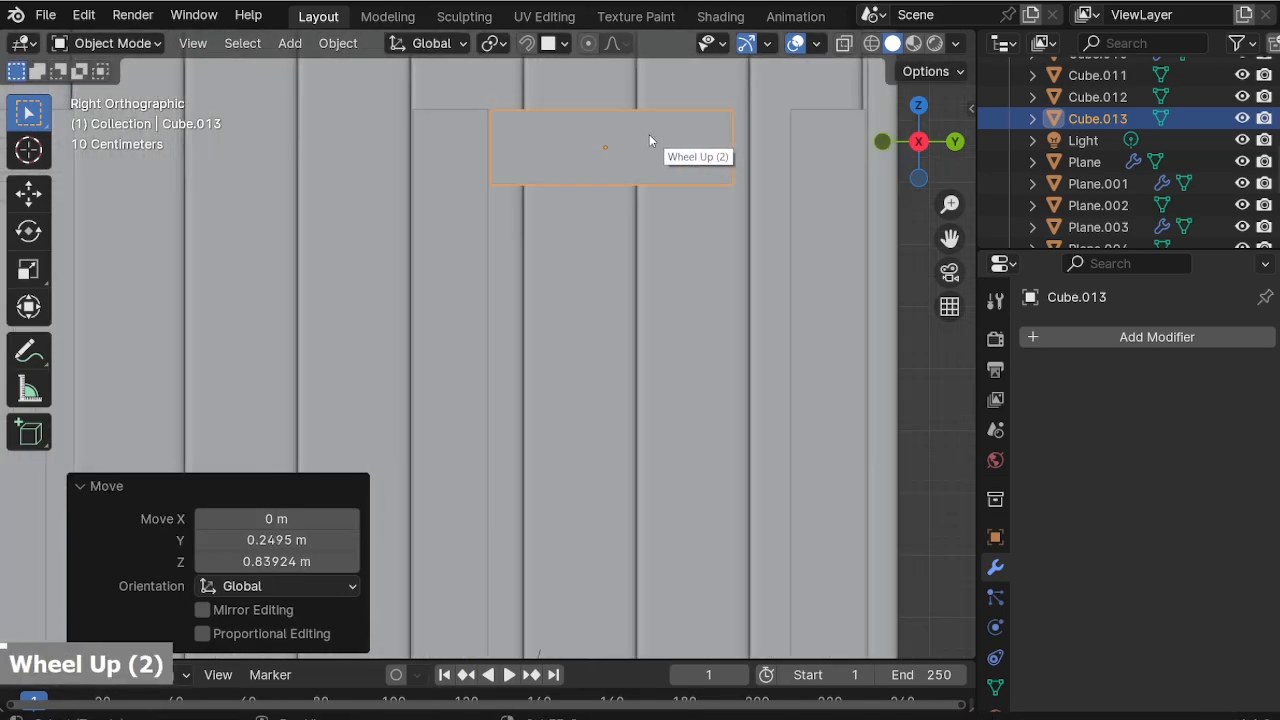
Scale the crossbar by 1.25 along Y and adjust it slightly along Y so it bridges both posts.
shift+middle_drag(651, 143, 567, 404)
key(g)
key(y)
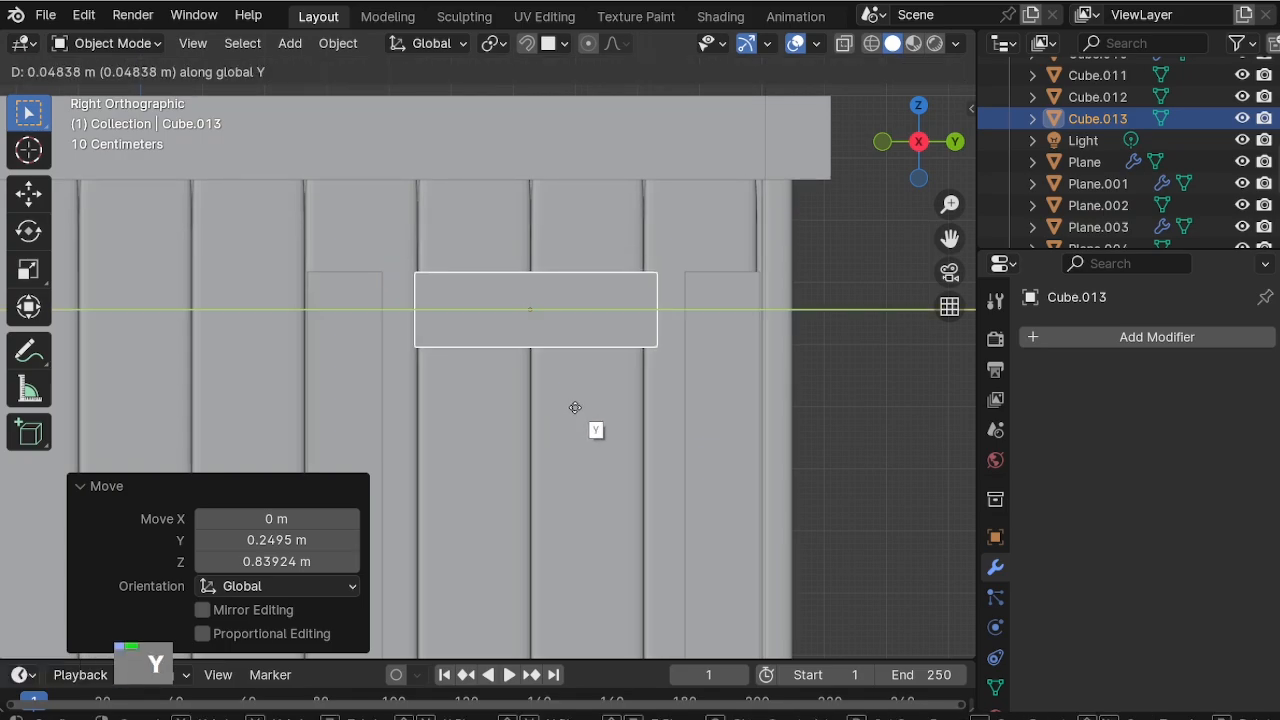
key(Escape)
key(s)
key(y)
click(595, 428)
key(g)
key(y)
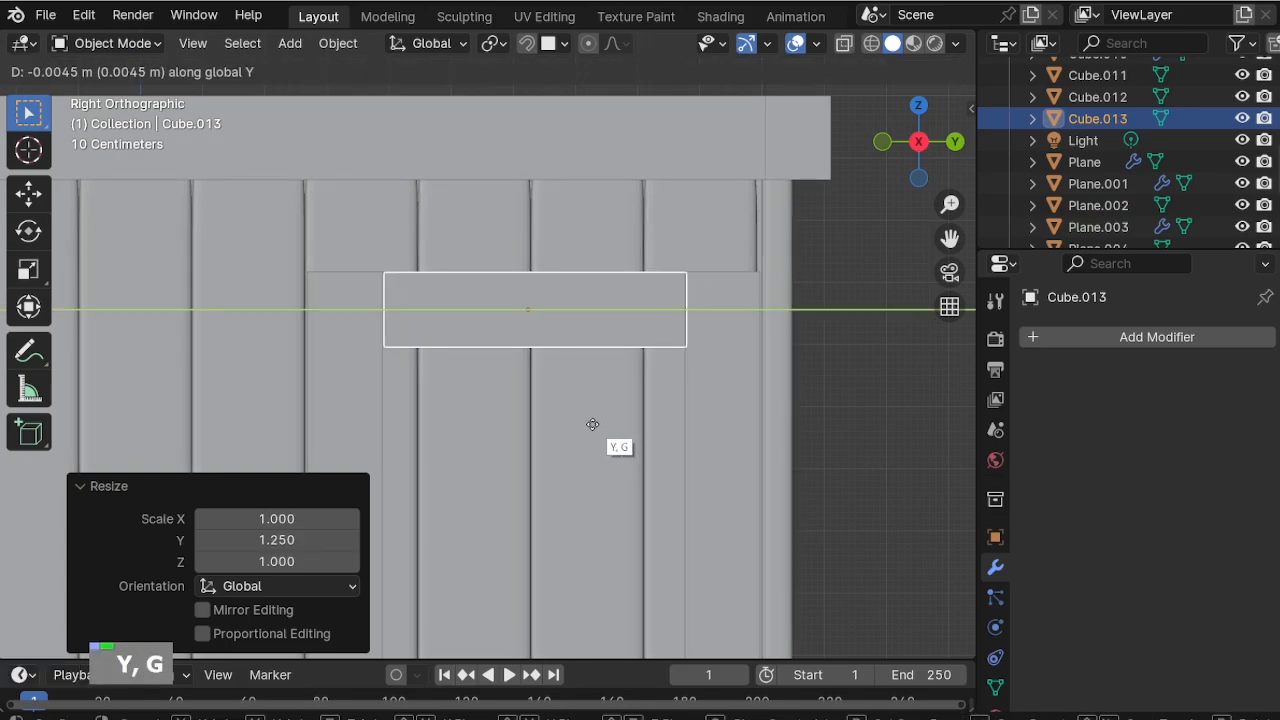
click(580, 410)
Add two loop cuts across the crossbar and spread them along Y close to its ends.
scroll(530, 322, down, 4)
middle_drag(543, 360, 592, 443)
key(Tab)
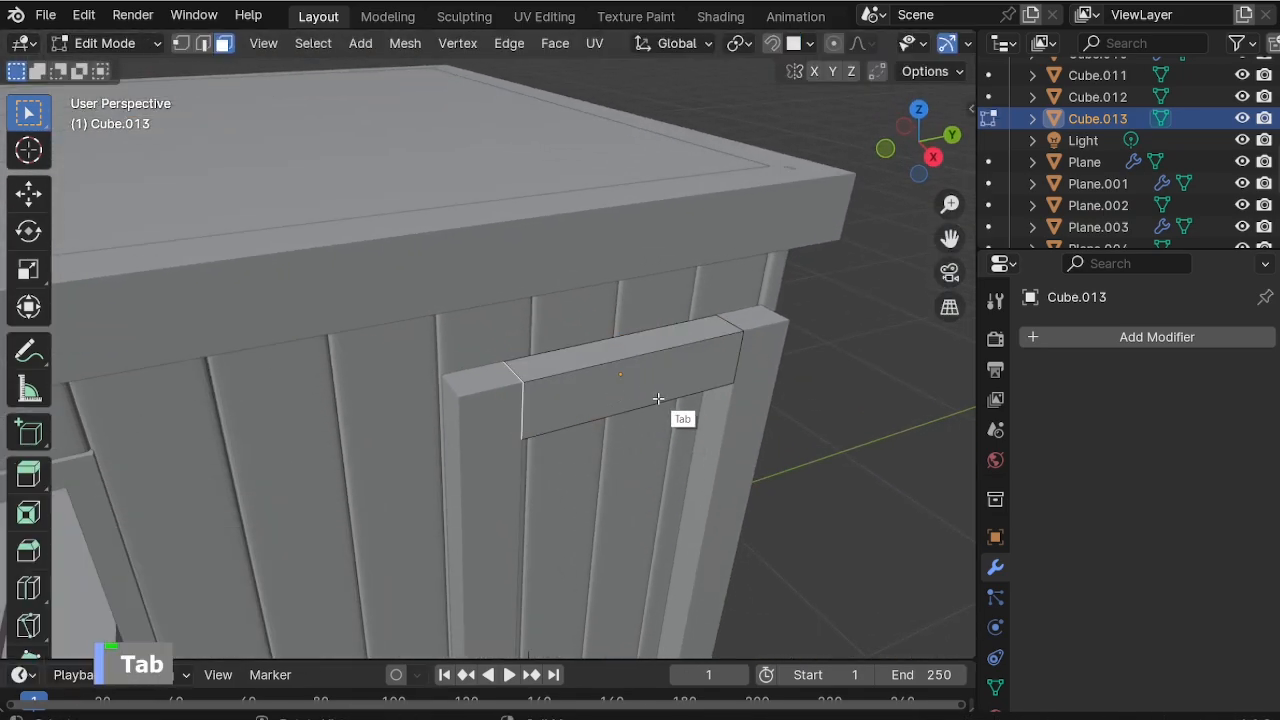
click(641, 353)
right_click(657, 366)
key(s)
key(y)
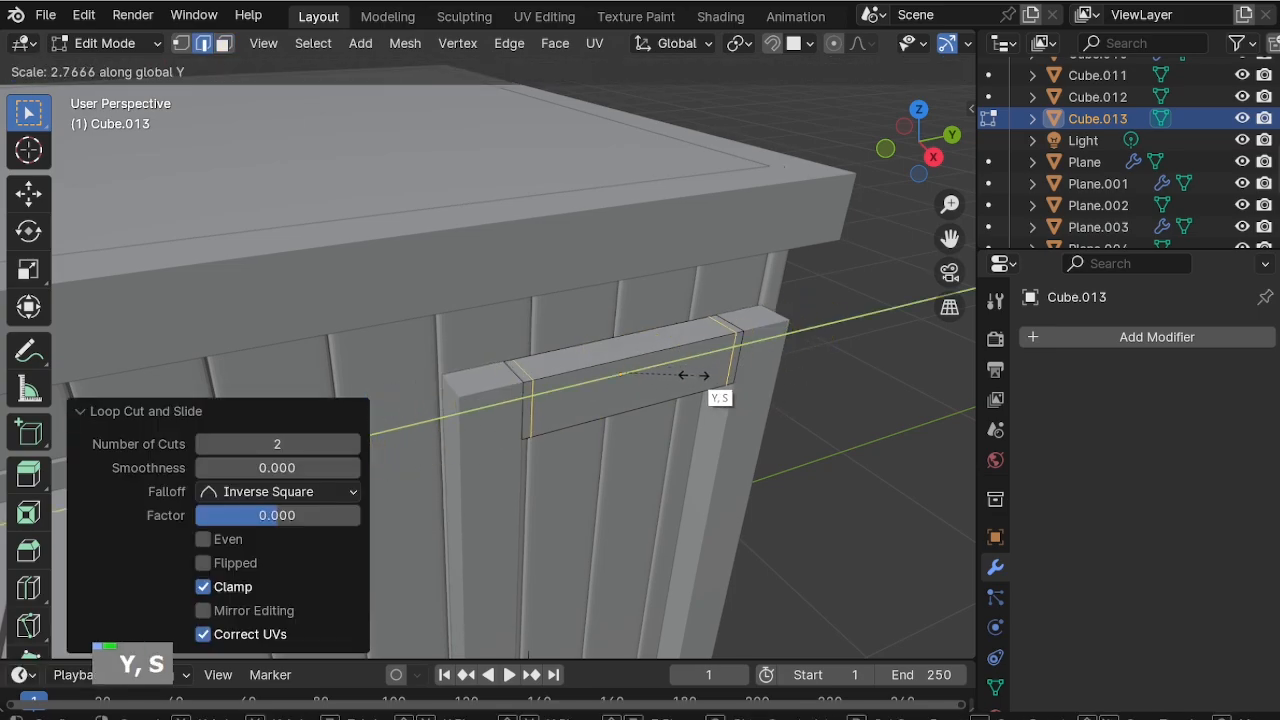
click(659, 369)
Add two lengthwise loop cuts on the crossbar's front face and scale them by 2.463 along Z toward its edges.
key(ctrl+z)
key(s)
key(z)
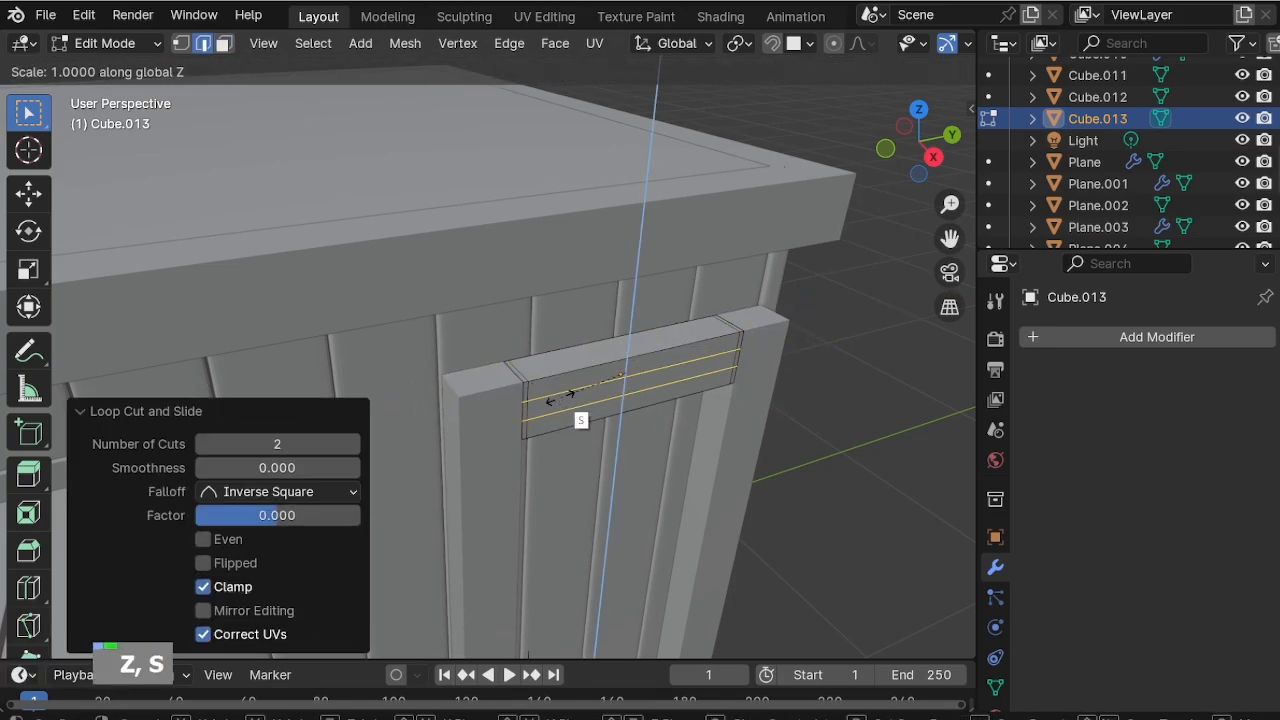
click(512, 506)
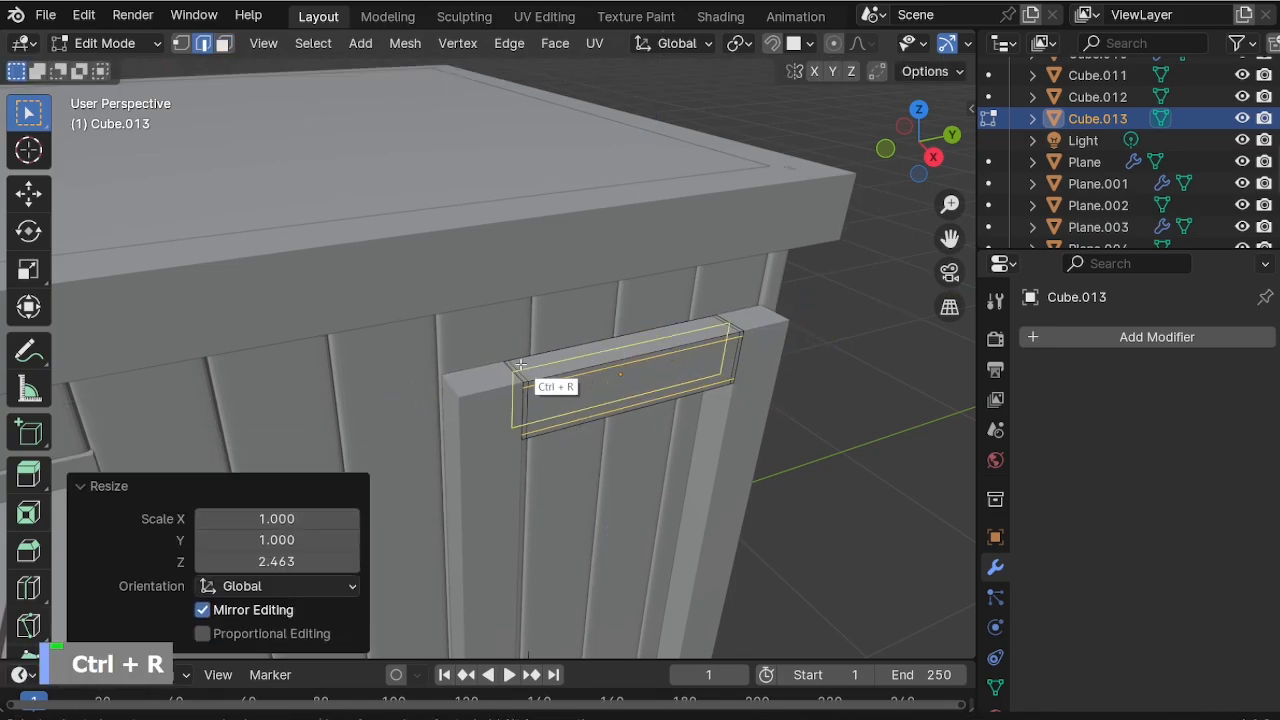
Add two loop cuts along the crossbar's top, spread them along X, and give the crossbar a level 2 subdivision.
click(520, 365)
right_click(520, 365)
key(s)
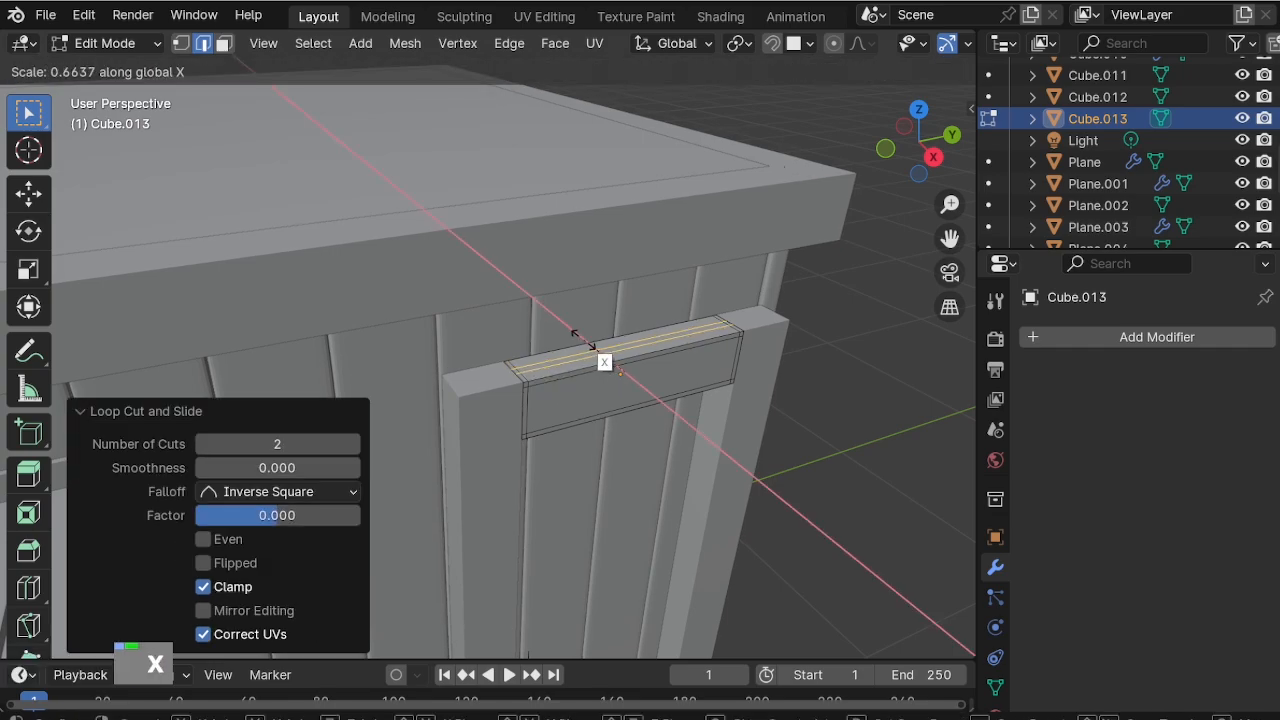
click(530, 290)
key(Tab)
key(ctrl+2)
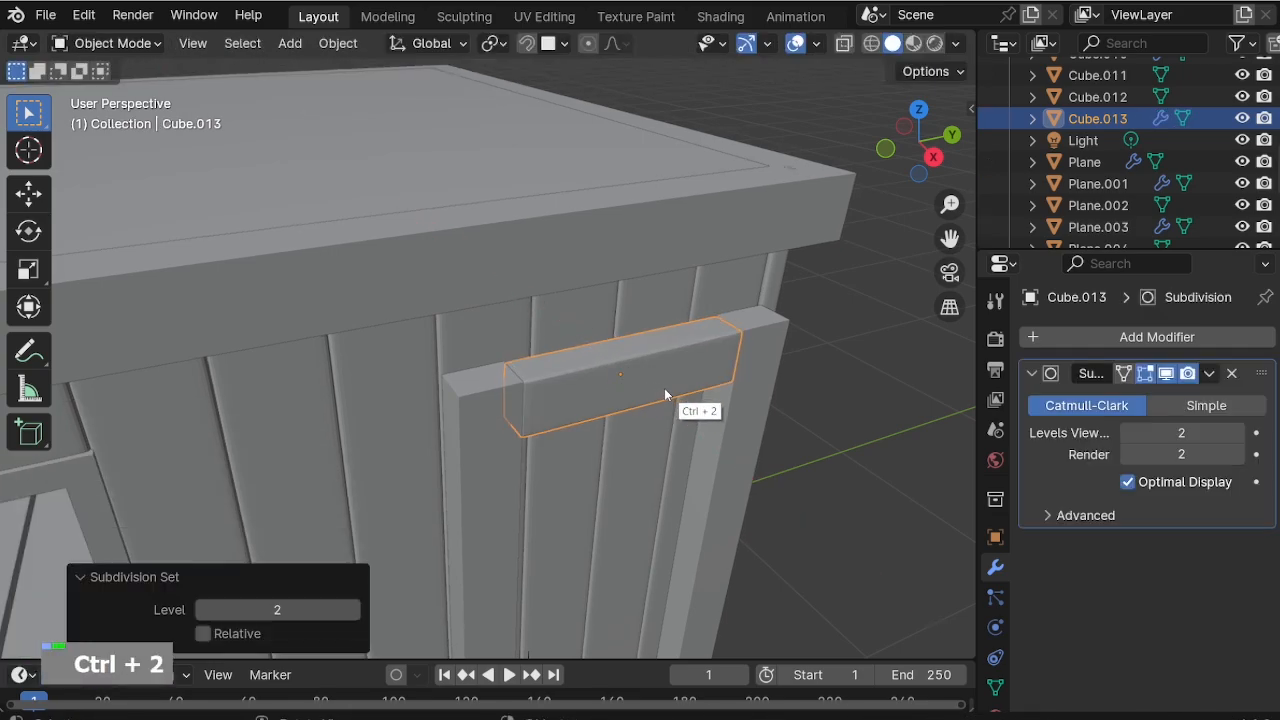
Add two vertical loop cuts to the window-side post and scale them by 2.526 along Y toward its edges.
middle_drag(666, 397, 666, 356)
click(664, 352)
scroll(518, 520, up, 3)
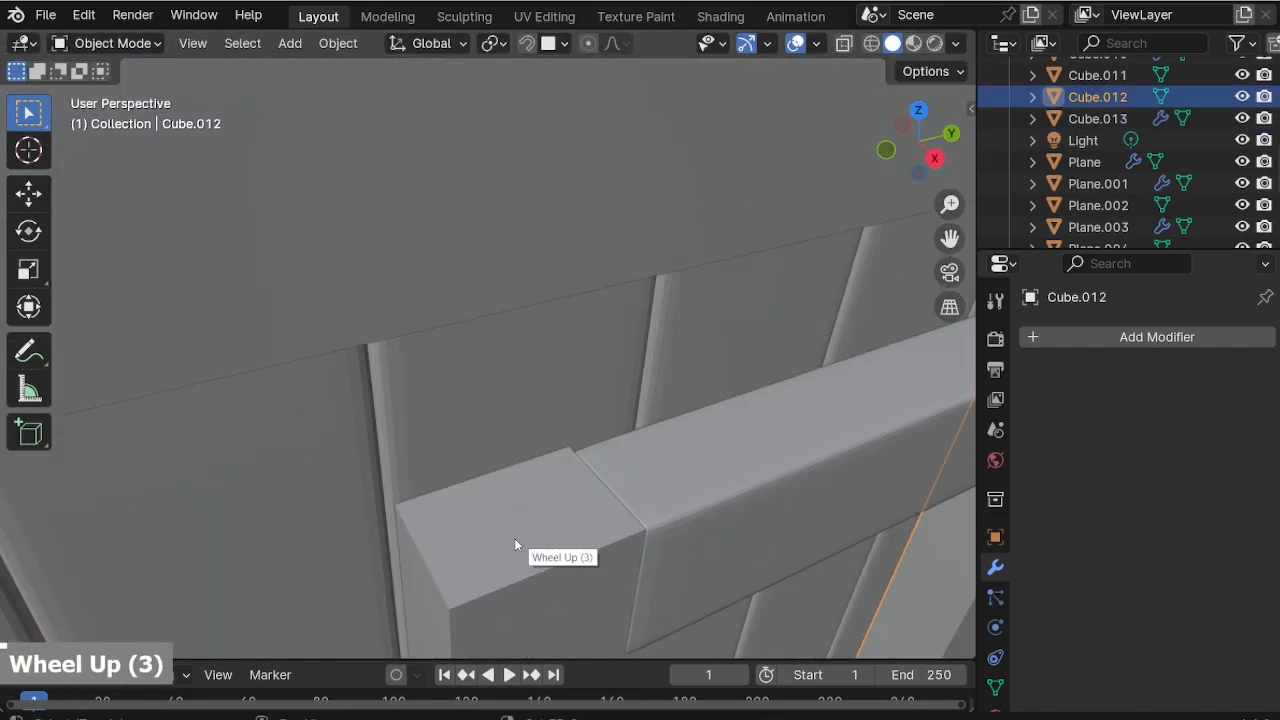
scroll(508, 545, down, 2)
shift+middle_drag(496, 550, 476, 412)
click(476, 418)
key(Tab)
scroll(472, 300, up, 3)
key(ctrl+r)
click(516, 288)
right_click(516, 288)
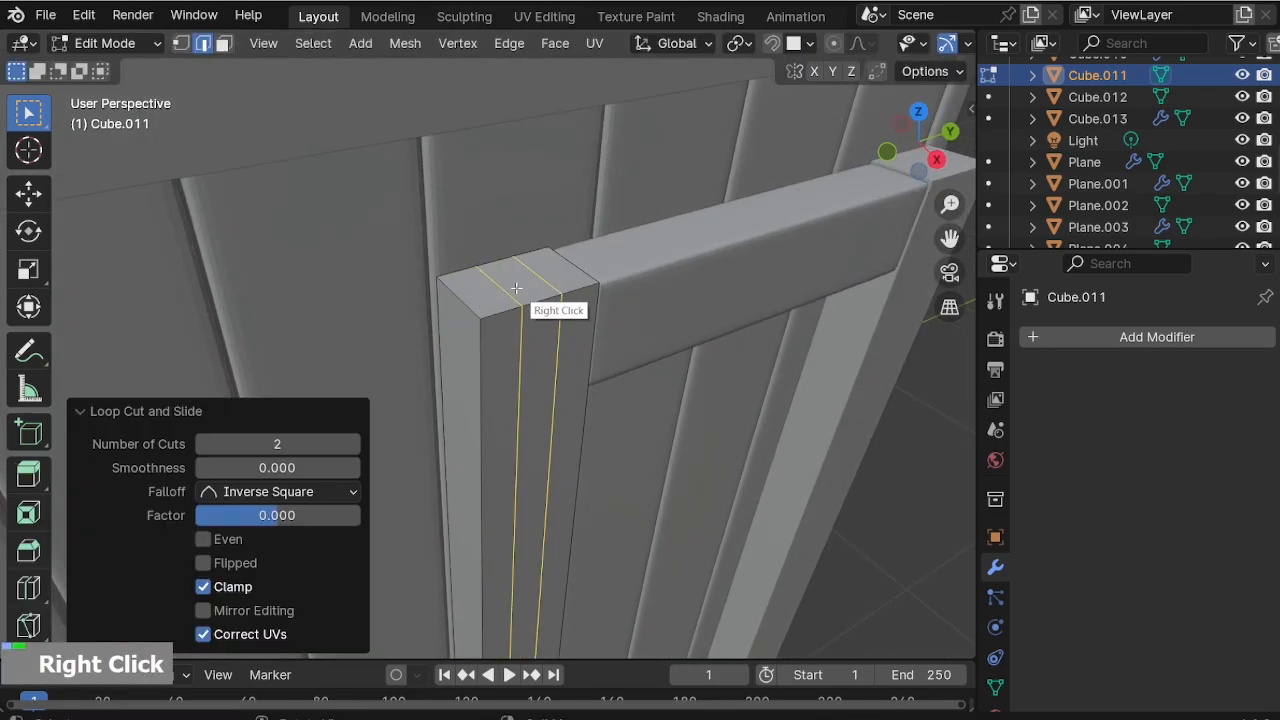
key(s)
key(y)
click(477, 409)
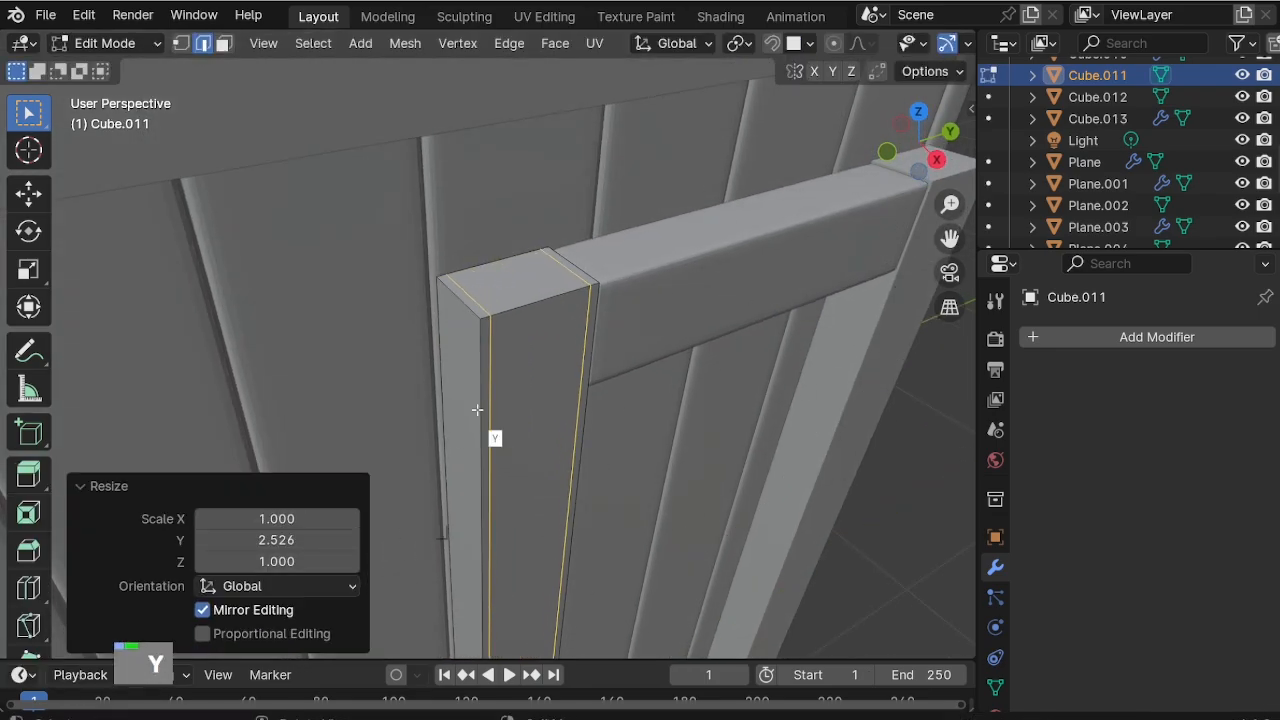
Add two horizontal loop cuts around the post and spread them along Z close to its top and bottom ends.
key(ctrl+z)
key(s)
key(z)
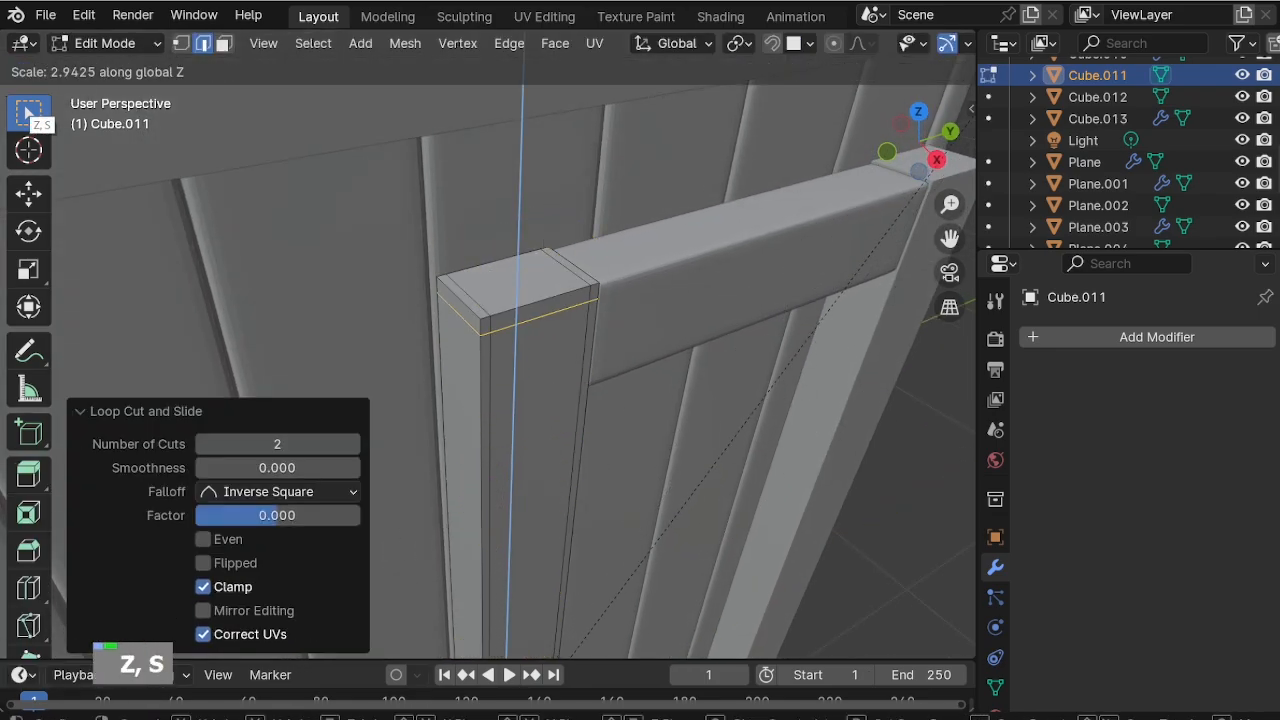
click(24, 110)
Add two vertical loop cuts through the post's depth and spread them along X toward its front and back edges.
key(ctrl+r)
scroll(490, 282, up, 1)
click(476, 284)
right_click(476, 284)
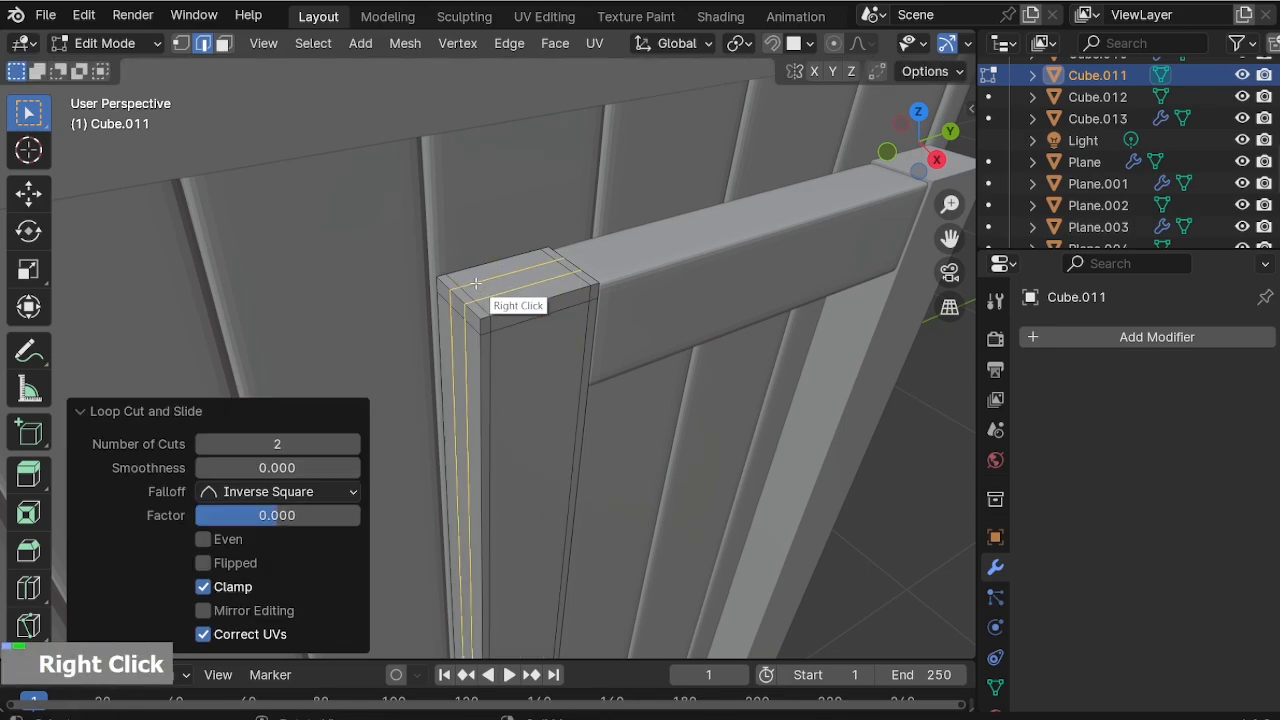
key(s)
key(x)
click(466, 453)
Return to Object Mode and give the window-side post a level 2 subdivision.
key(Tab)
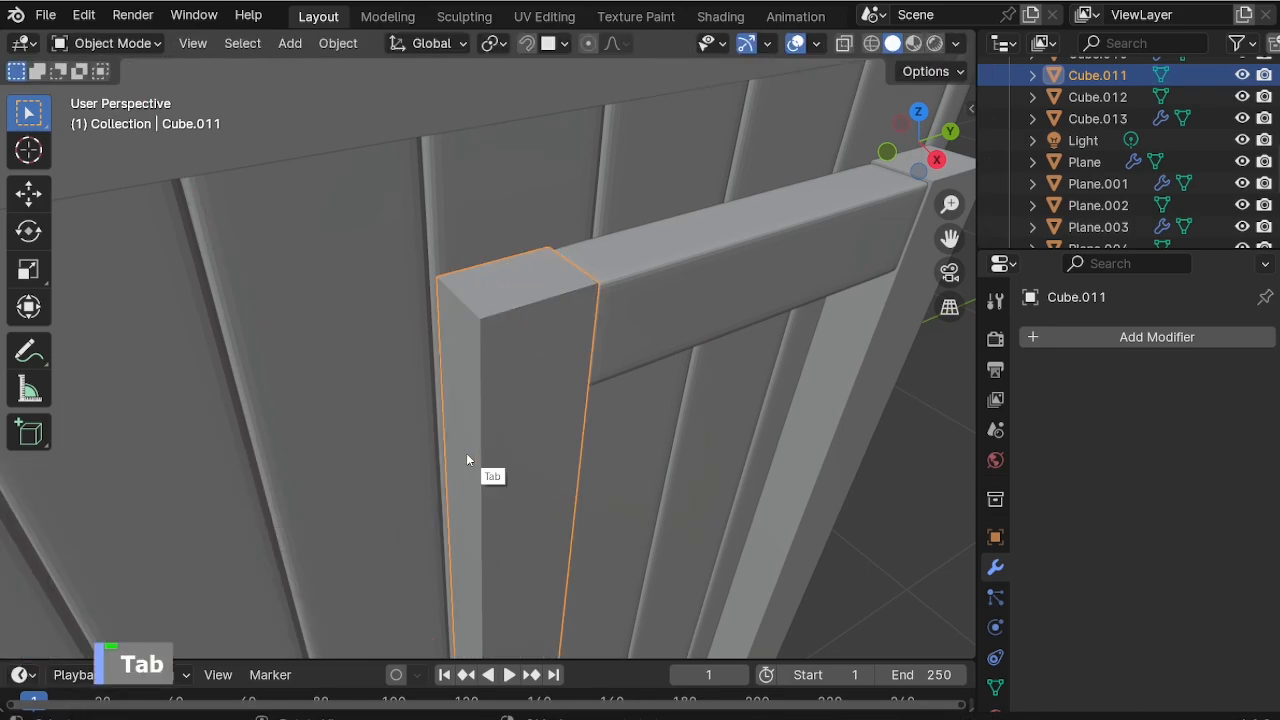
key(ctrl+2)
right_click(481, 321)
click(481, 321)
Delete the plain duplicate post at the wall's far corner.
scroll(478, 335, down, 6)
middle_drag(477, 338, 425, 318)
click(617, 365)
key(Delete)
Add a Mirror modifier to the remaining post with the crossbar, Cube.013, as the mirror object.
click(393, 382)
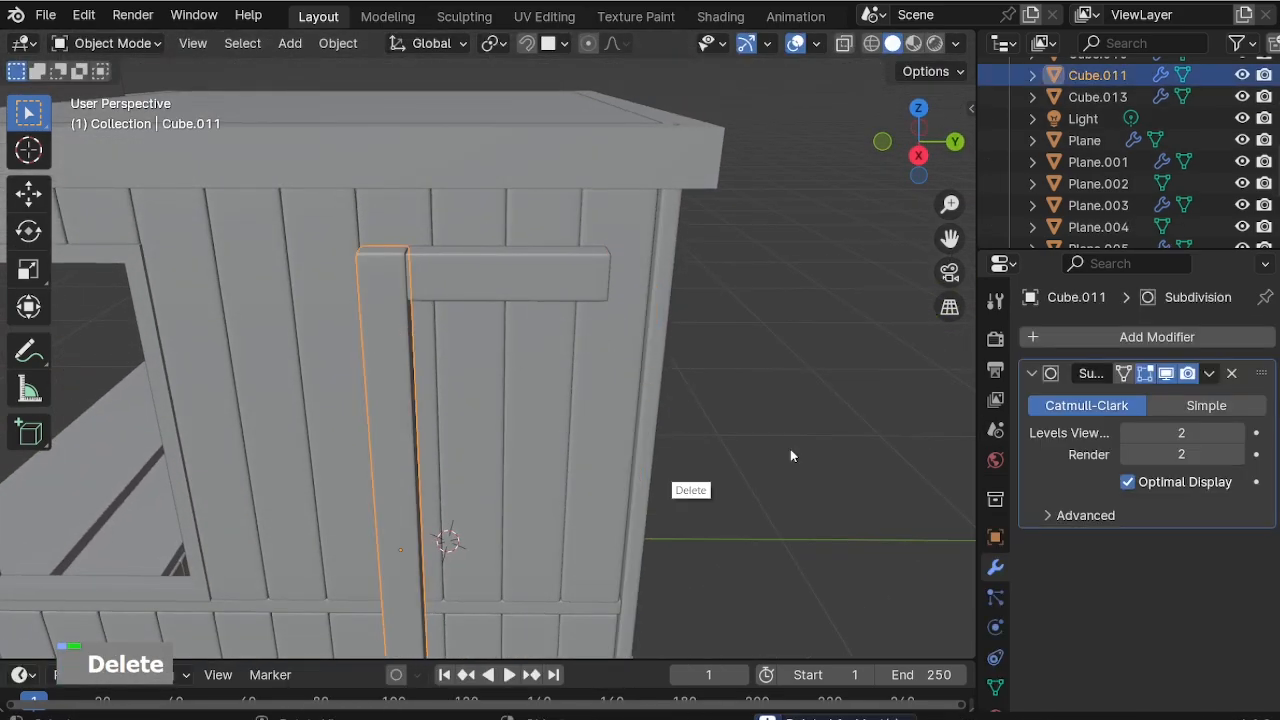
click(1069, 345)
text(mi)
key(Return)
click(1233, 683)
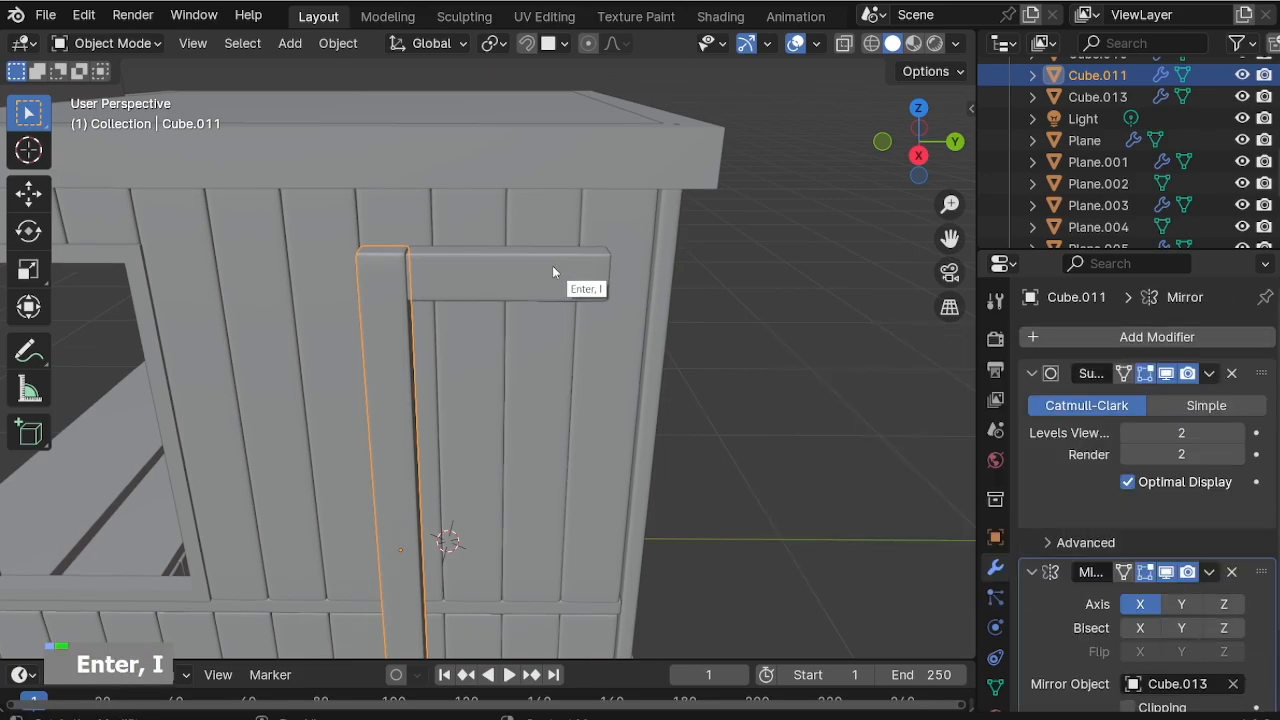
Set the Mirror modifier to the Z axis only so the post is mirrored to the crossbar's other end.
middle_drag(552, 265, 565, 309)
click(584, 339)
click(1182, 579)
click(1181, 579)
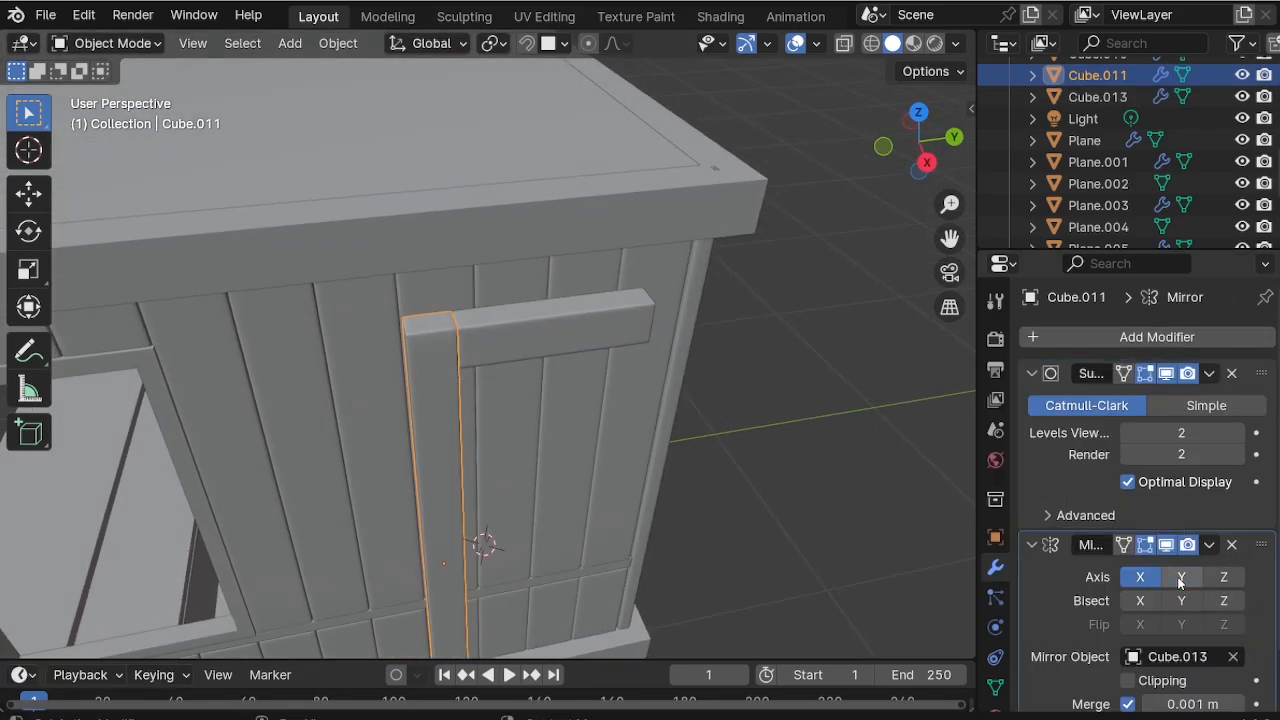
click(1223, 578)
click(1147, 579)
click(895, 556)
Add a loop cut to the base frame's outer beam and slide it by a factor of 0.285 to the window-side post.
scroll(597, 423, down, 3)
middle_drag(640, 590, 575, 649)
shift+middle_drag(512, 598, 541, 431)
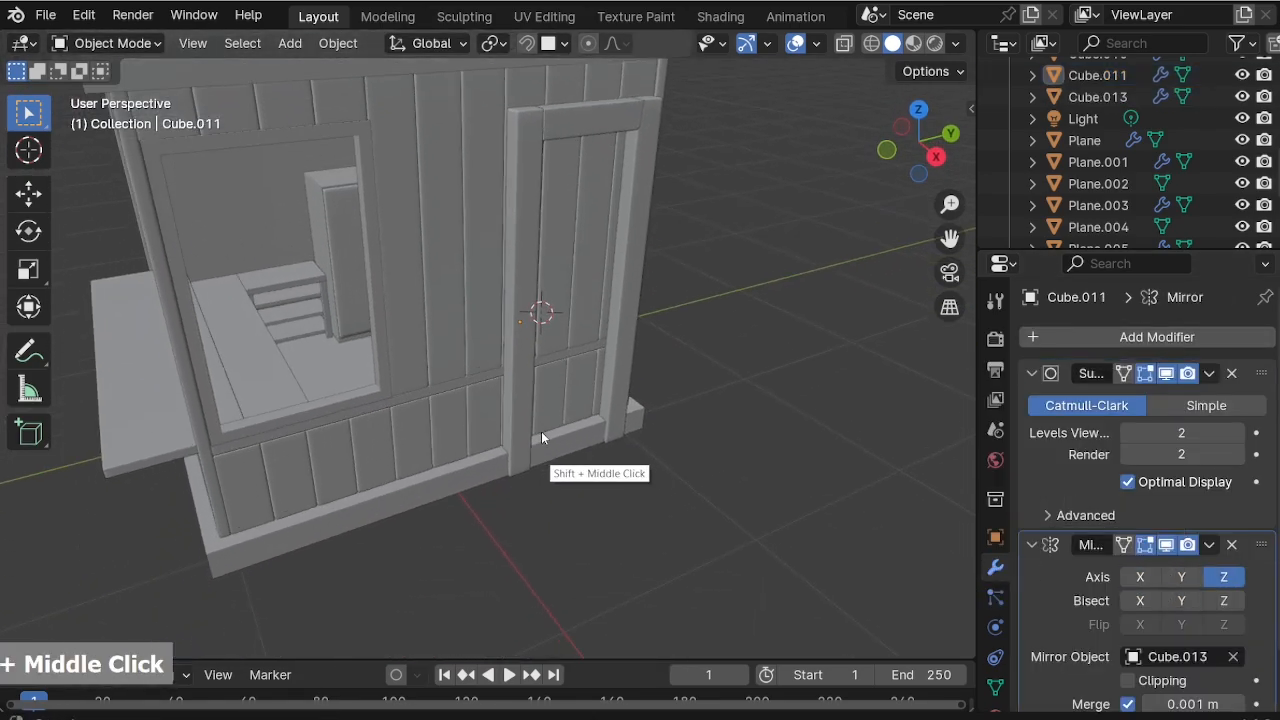
scroll(530, 470, up, 3)
shift+middle_drag(497, 542, 550, 420)
click(535, 433)
key(Tab)
key(ctrl+r)
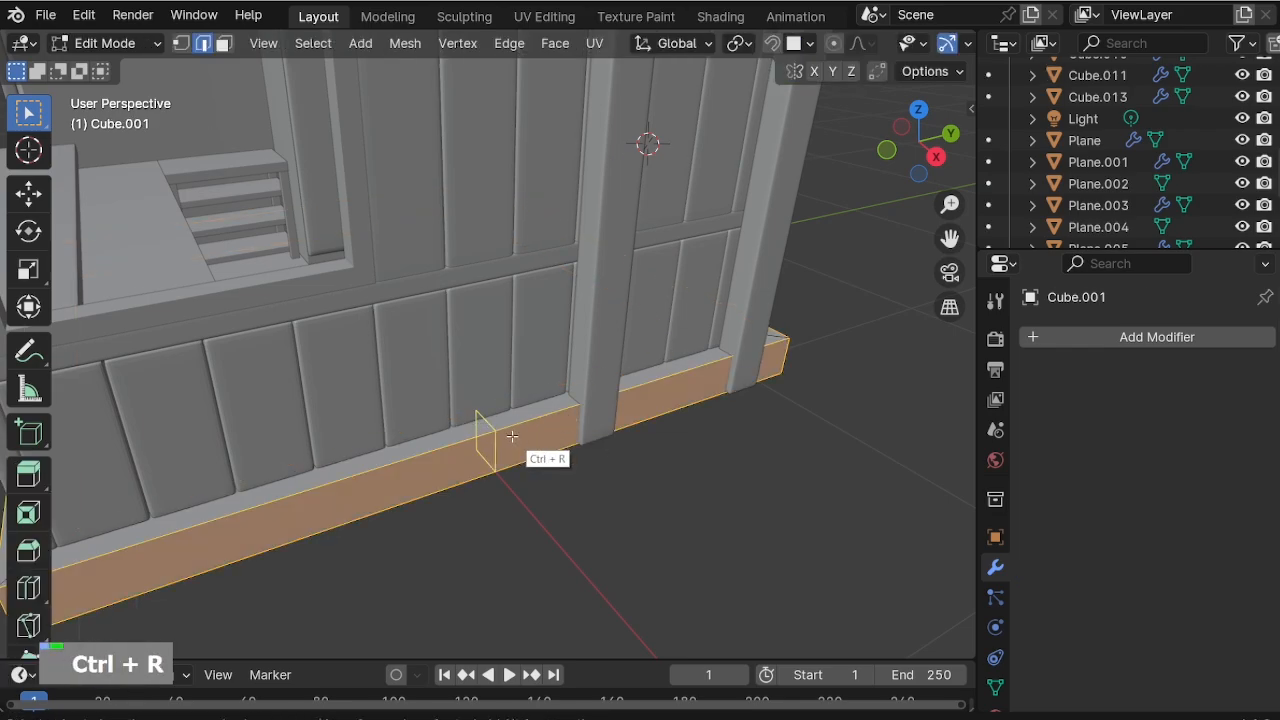
click(504, 438)
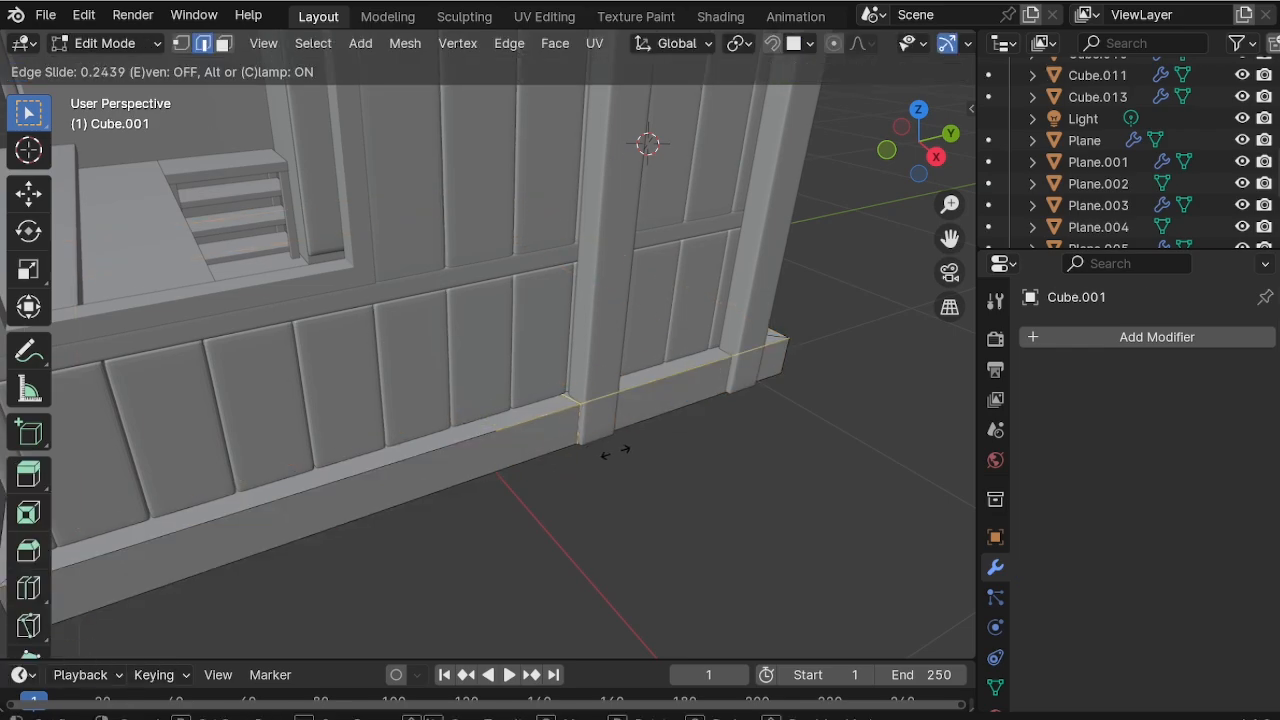
click(633, 452)
Turn on X-ray display and flatten the new base cut by scaling it to 0 along Y.
middle_drag(633, 452, 568, 437)
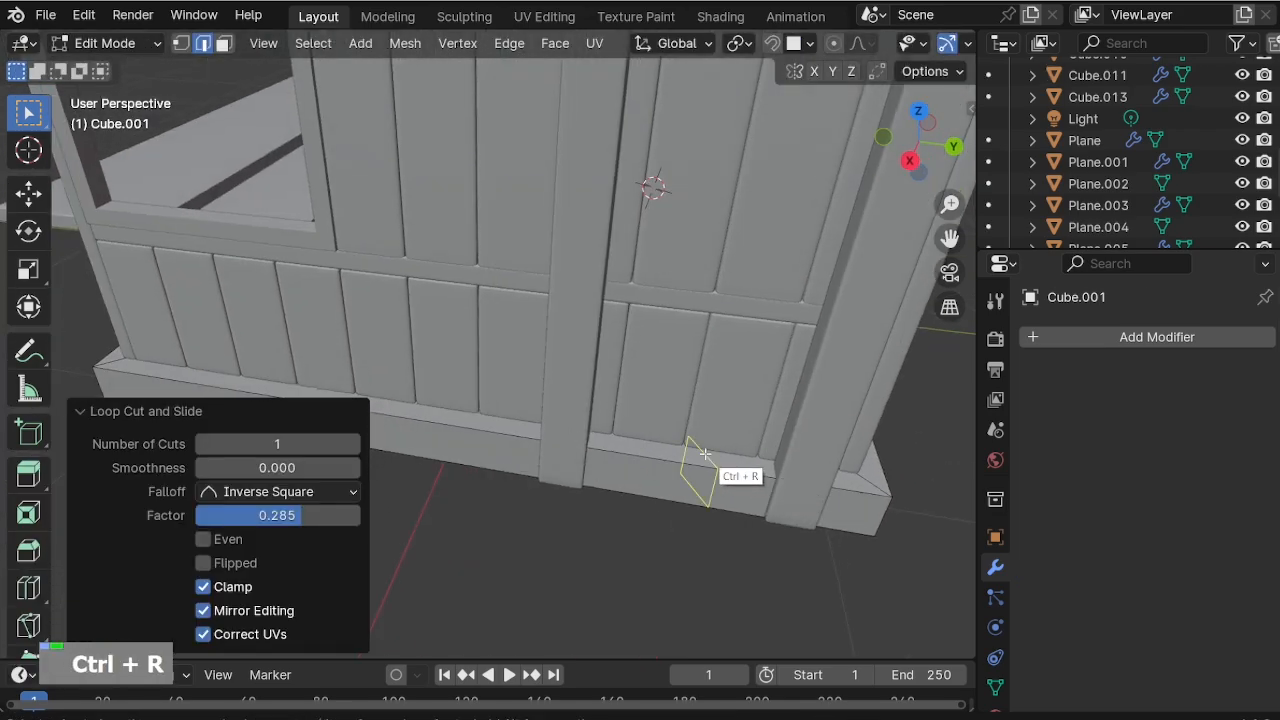
key(alt+z)
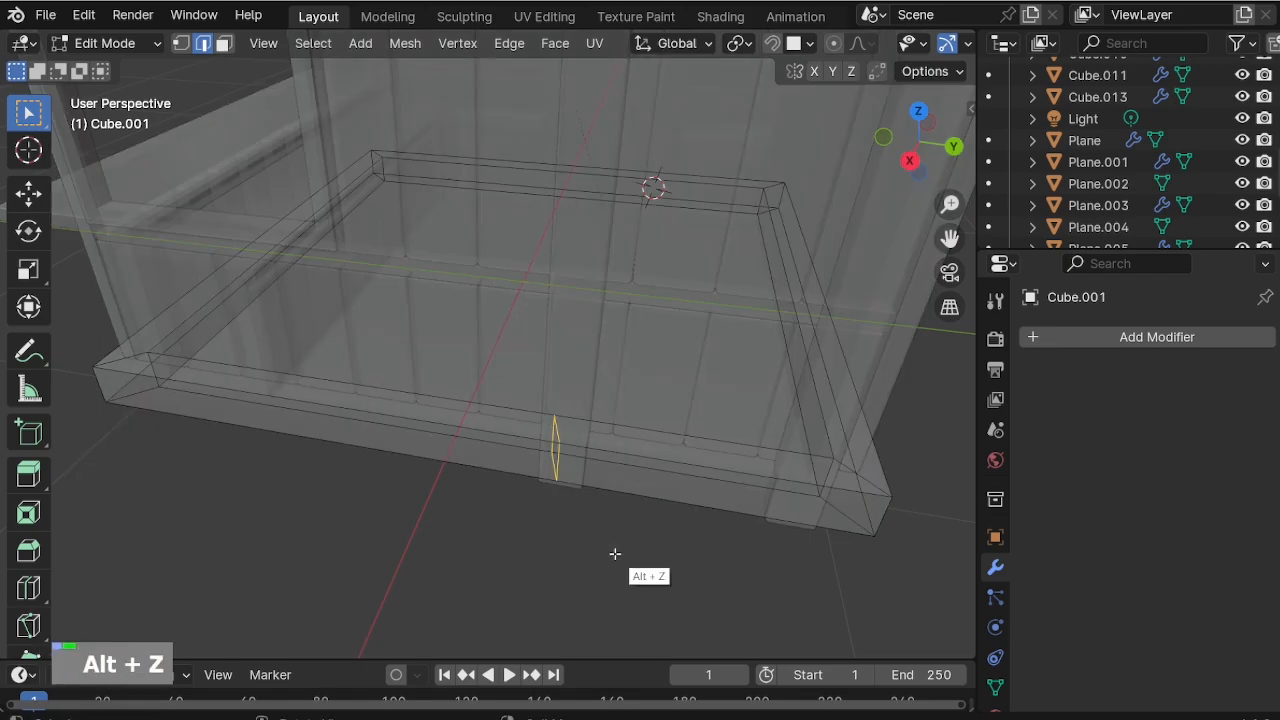
key(s)
key(y)
key(0)
key(Return)
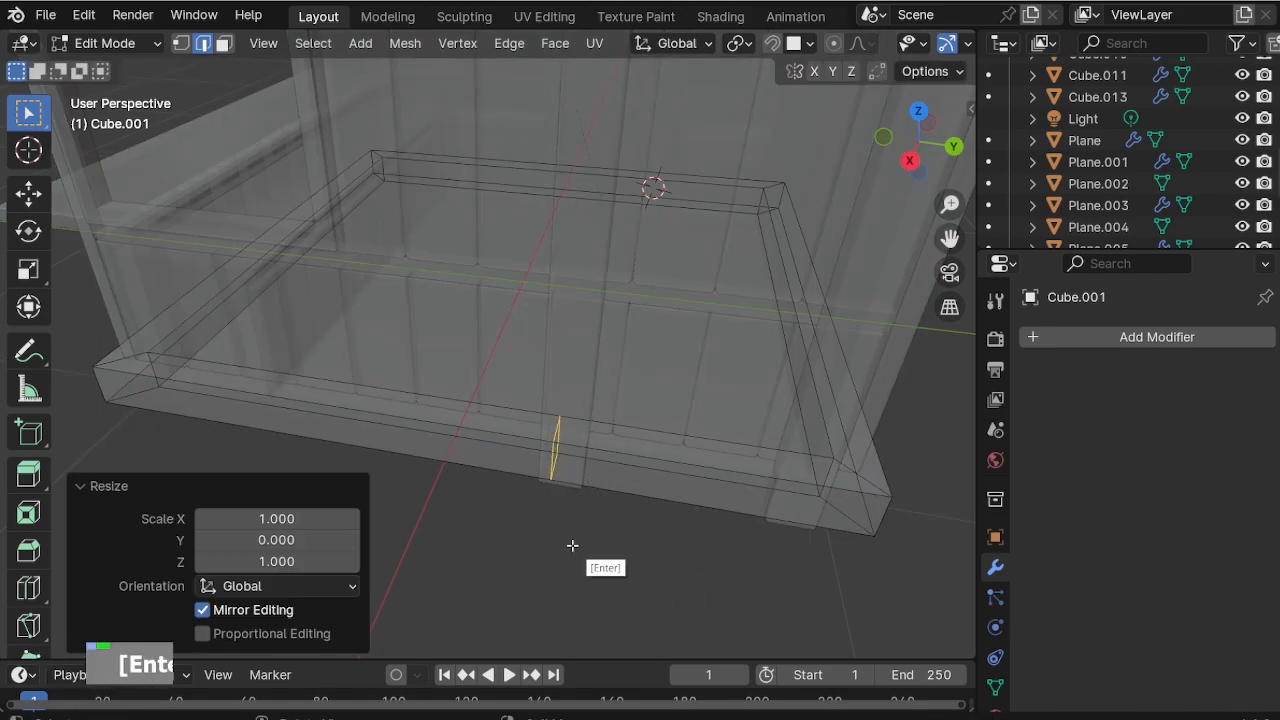
In the right orthographic view, move the flattened cut about -0.021 m along Y behind the window-side post.
key(KP_3)
key(g)
key(y)
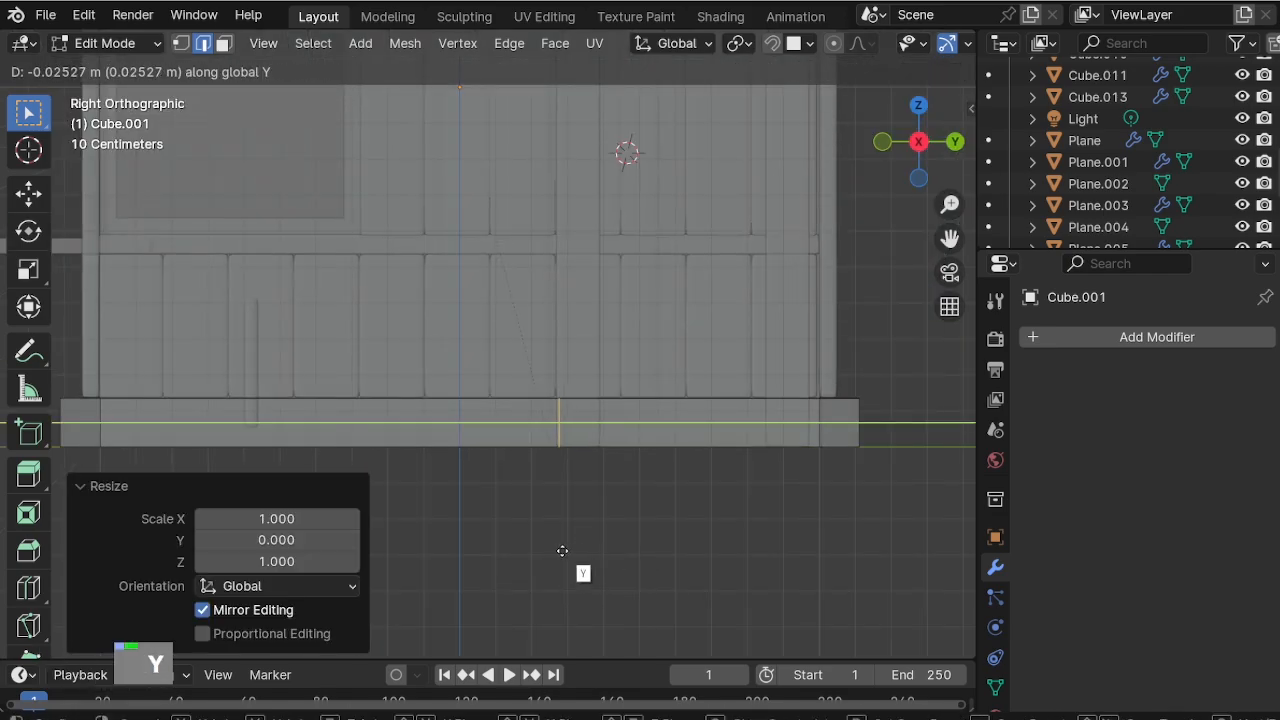
click(567, 535)
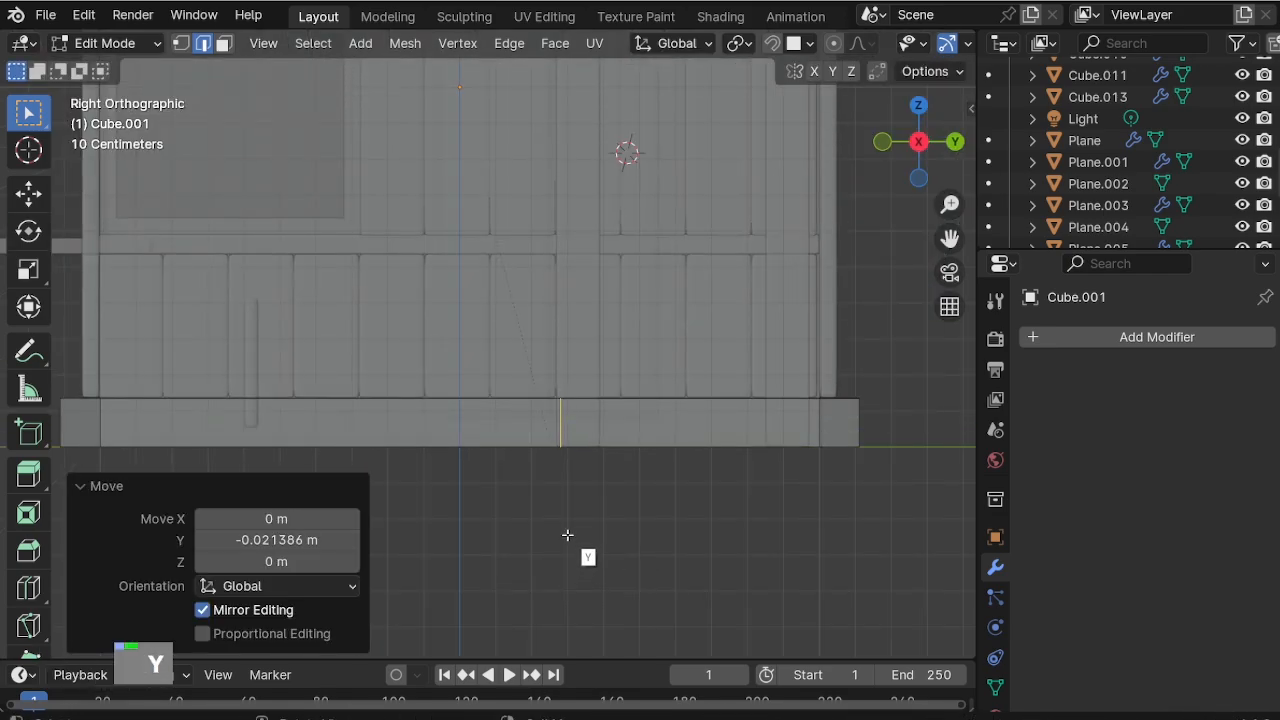
Add a centred loop cut to the base beam section between the first cut and the far corner.
click(645, 401)
click(680, 408)
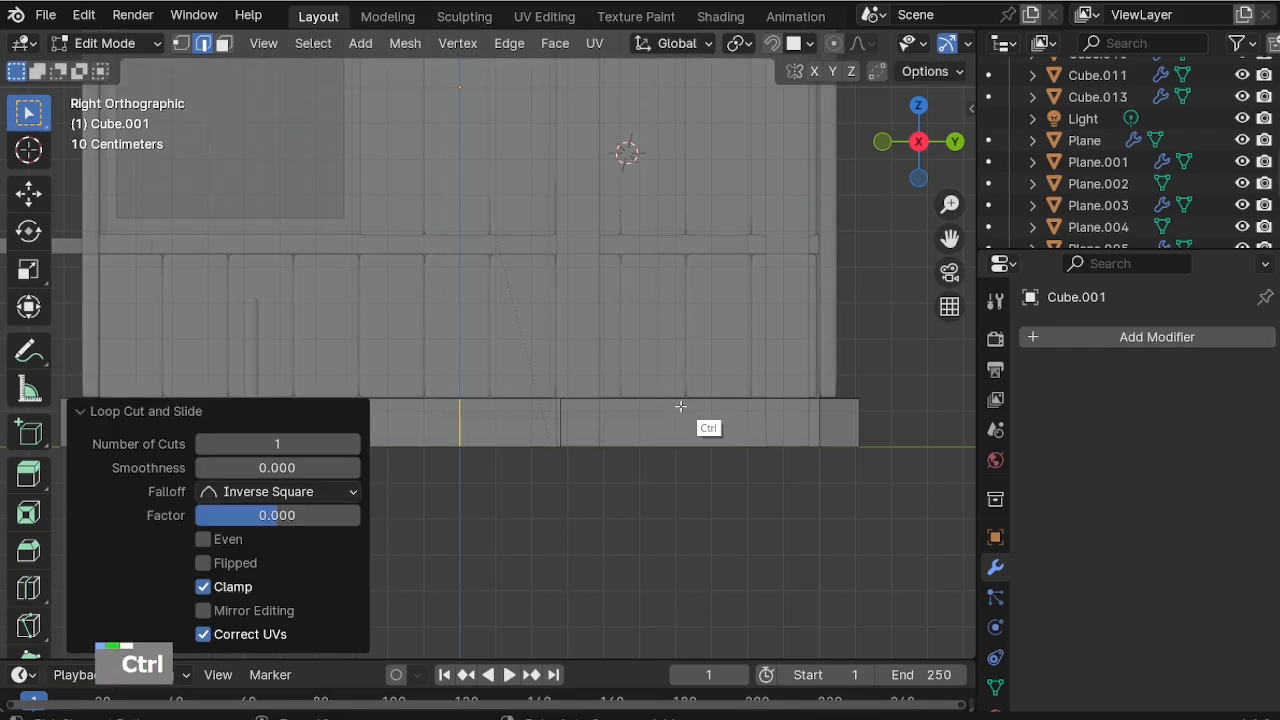
key(ctrl+r)
click(686, 433)
right_click(686, 433)
middle_drag(686, 434, 826, 534)
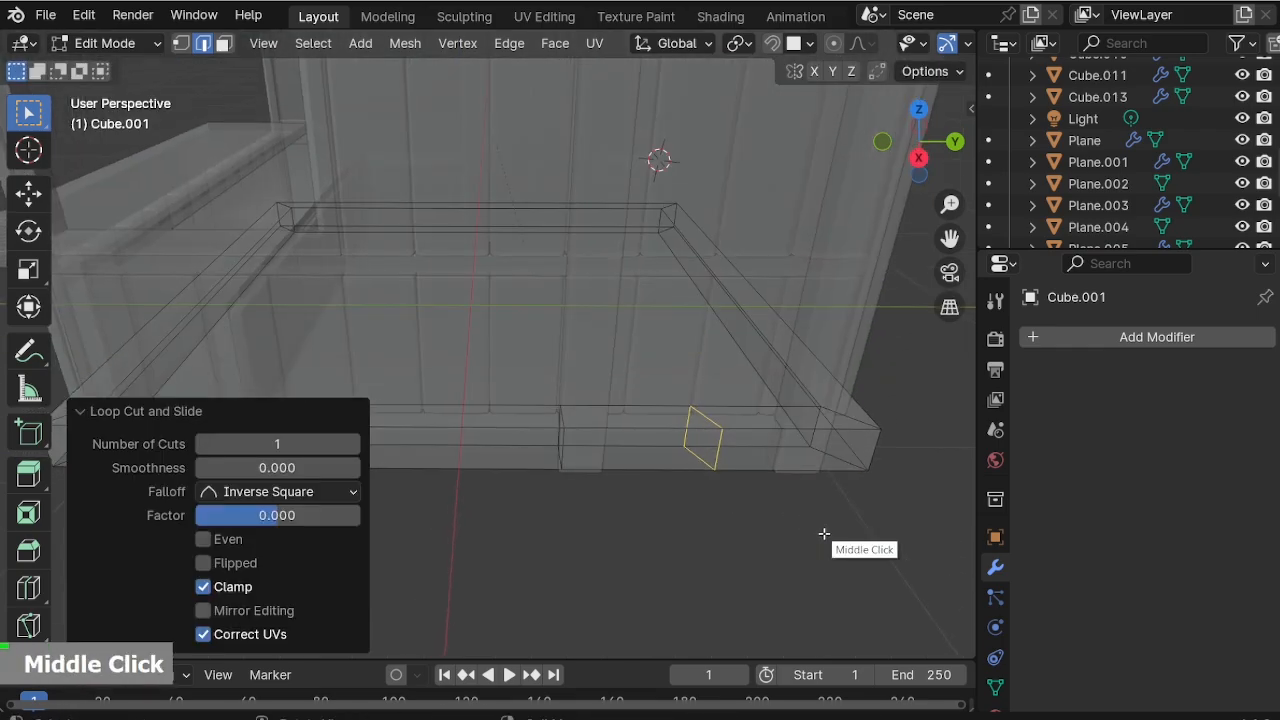
Flatten the second base cut by scaling it to 0 along Y and move it along Y behind the far post.
key(s)
key(y)
click(702, 576)
key(KP_3)
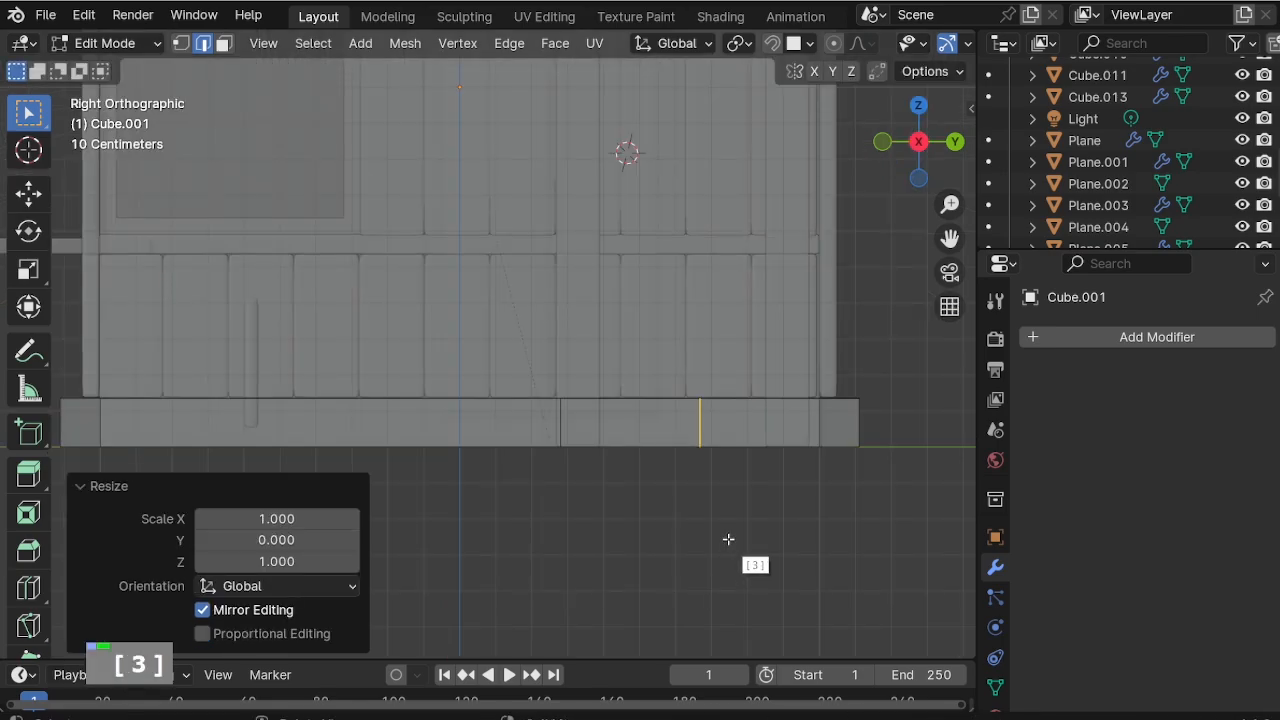
key(g)
key(y)
click(837, 535)
Select the outer face of the base section between the two door posts and turn off X-ray display.
middle_drag(837, 535, 620, 372)
key(3)
click(620, 365)
key(alt+z)
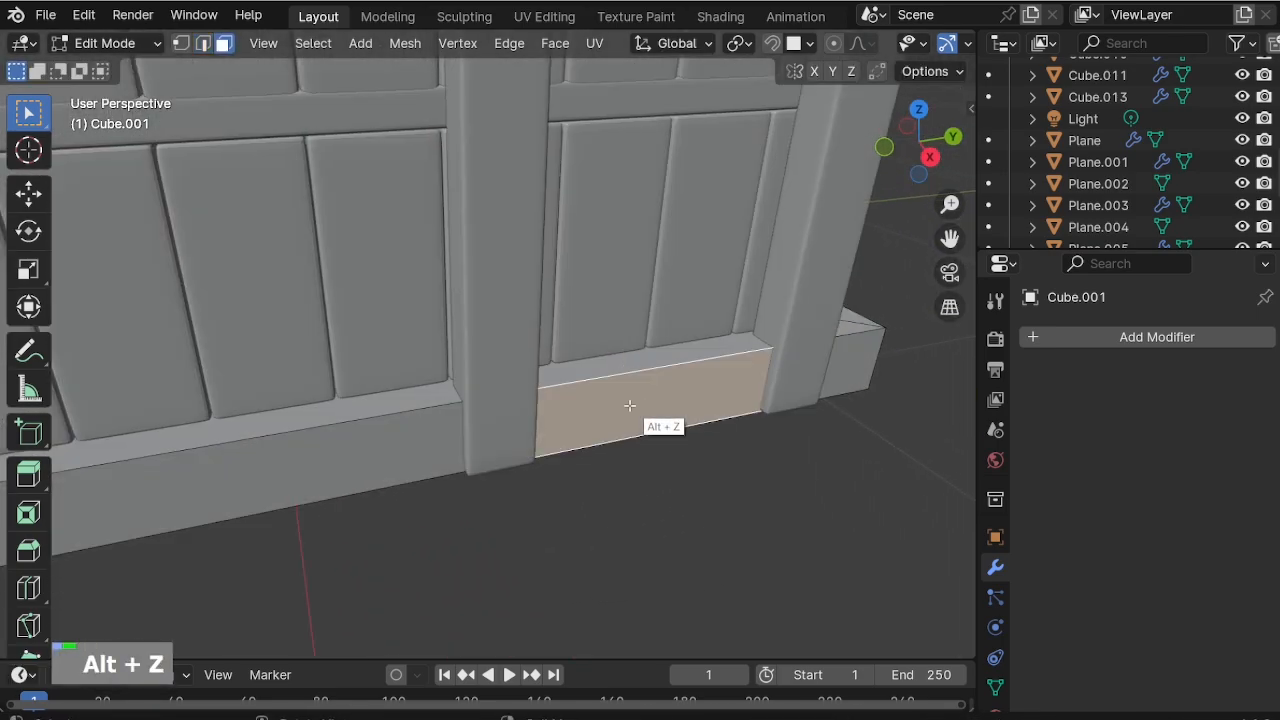
key(alt+e)
click(640, 406)
key(r)
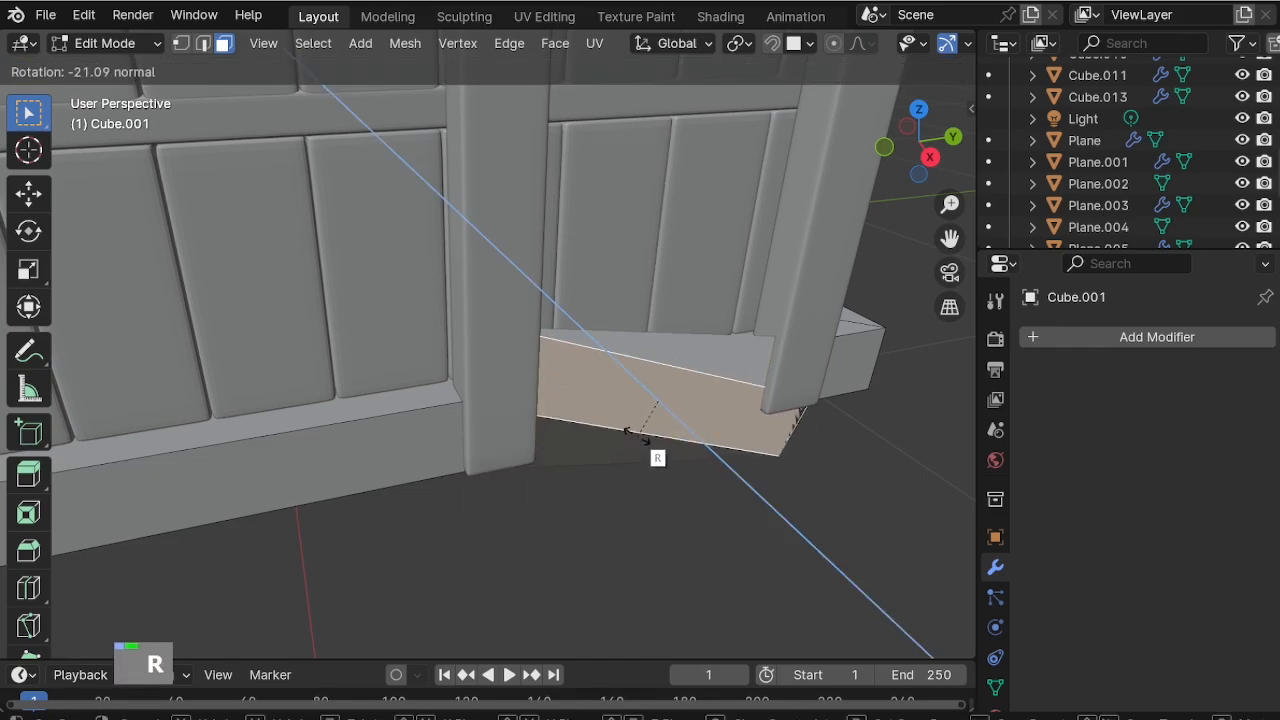
key(Escape)
key(e)
right_click(740, 563)
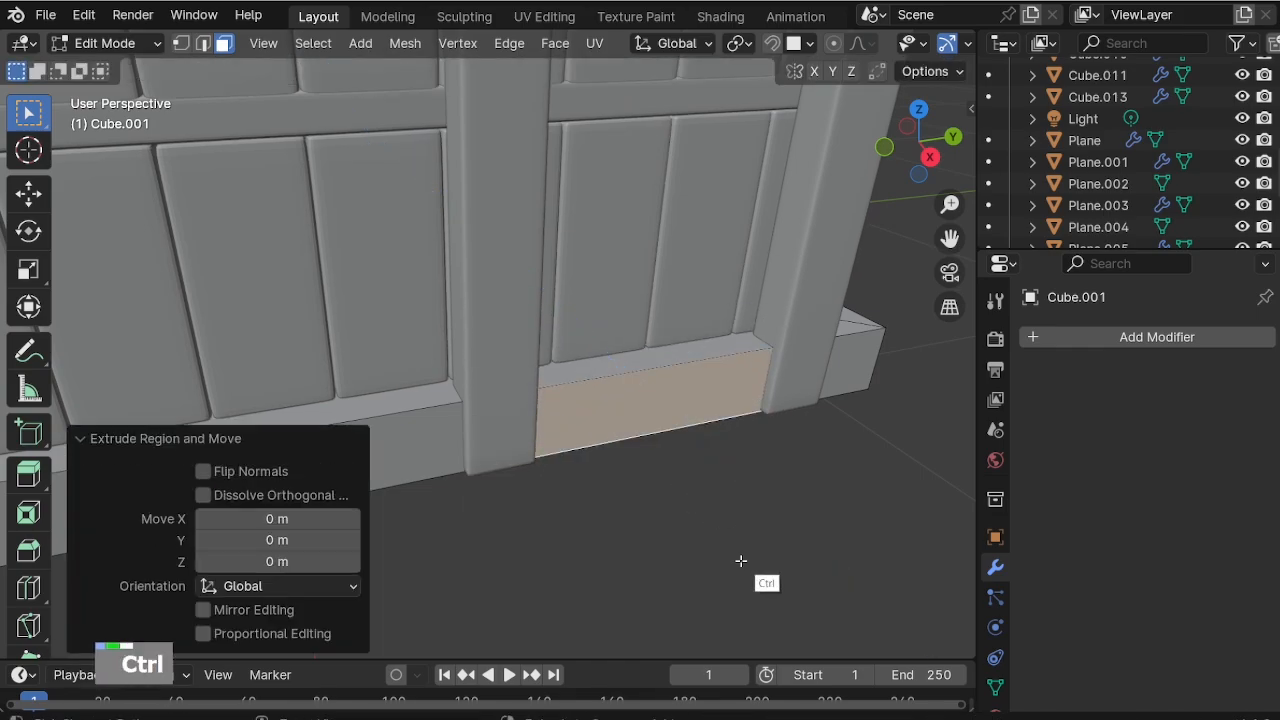
key(ctrl+z)
Extrude the selected base face about 0.09 m inward along its normal to recess the base between the door posts.
key(alt+e)
click(742, 558)
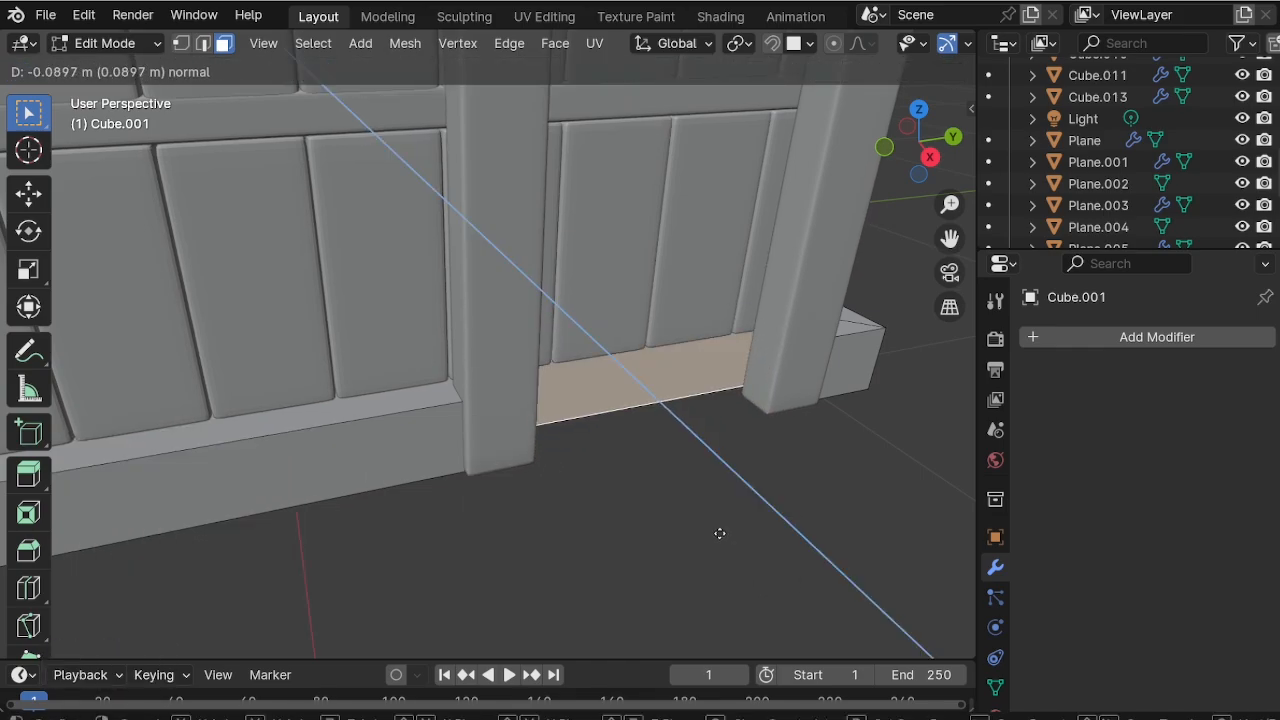
click(719, 533)
middle_drag(719, 533, 737, 480)
scroll(697, 543, down, 2)
middle_drag(697, 543, 672, 512)
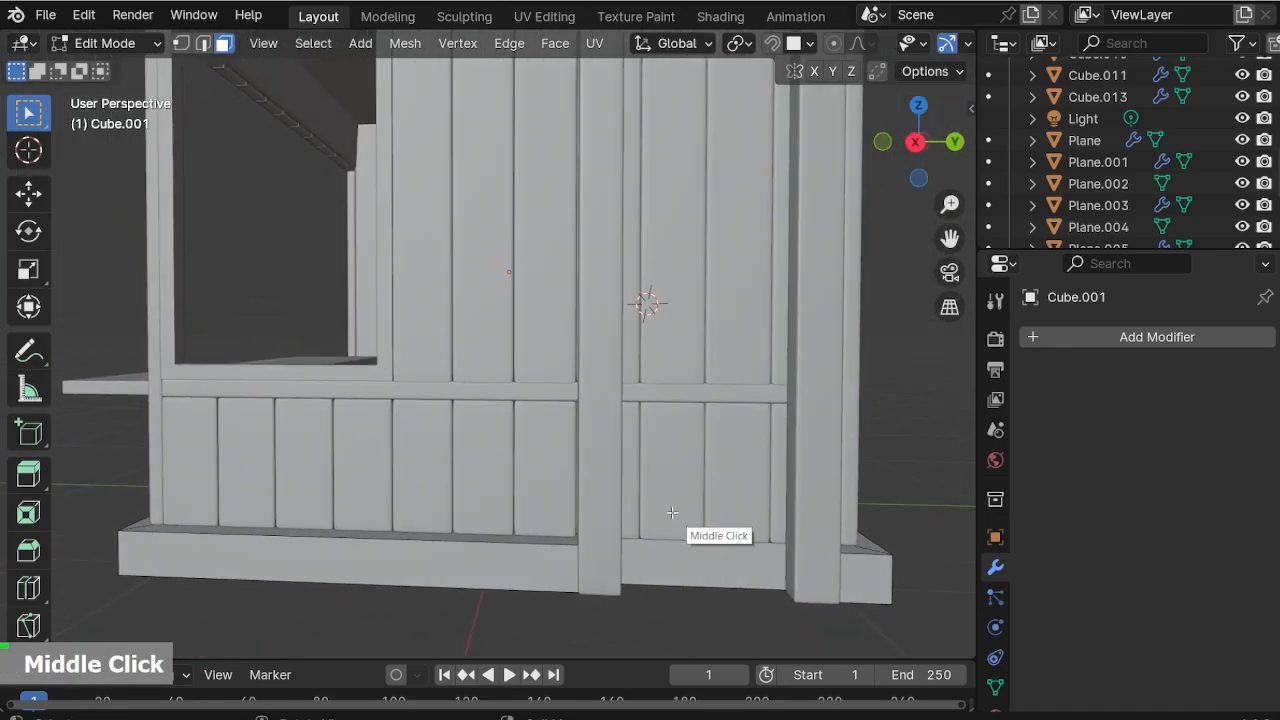
Set the lower wall planks' Array count to 7, then duplicate them about 1.40 m along Y between the door posts.
key(Tab)
click(675, 504)
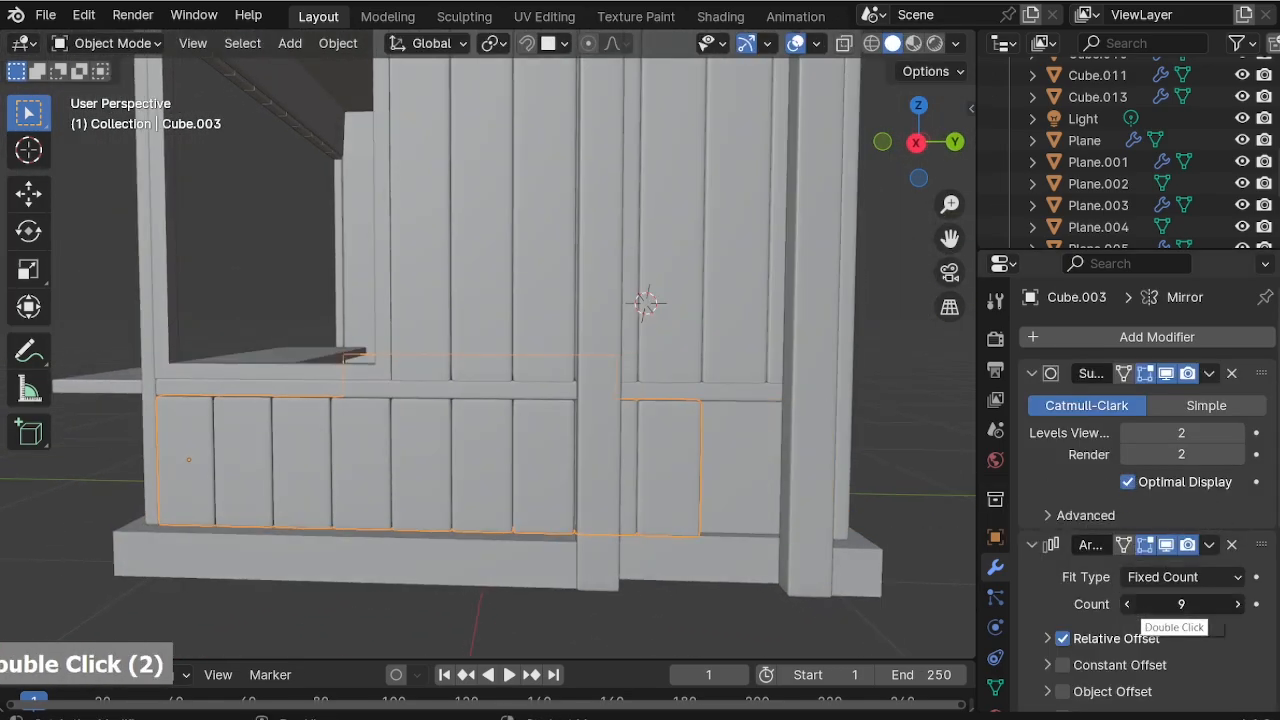
key(shift+d)
right_click(486, 466)
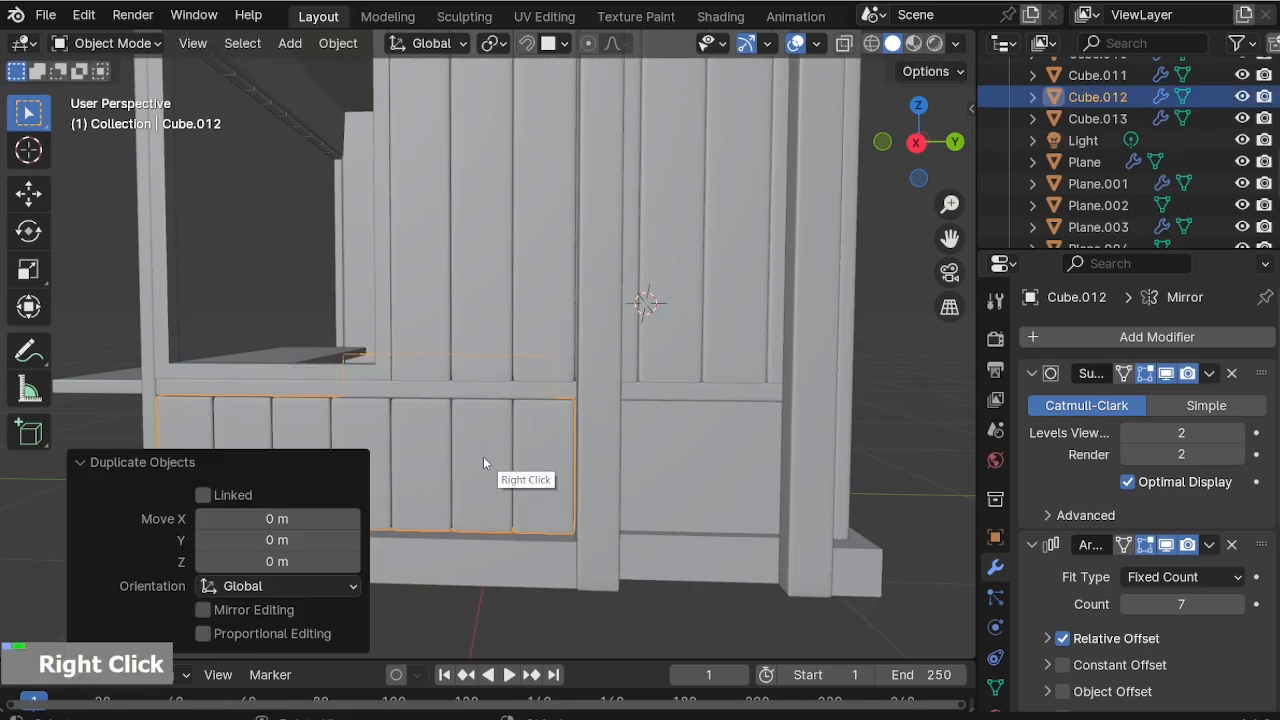
scroll(1170, 560, down, 4)
key(g)
key(y)
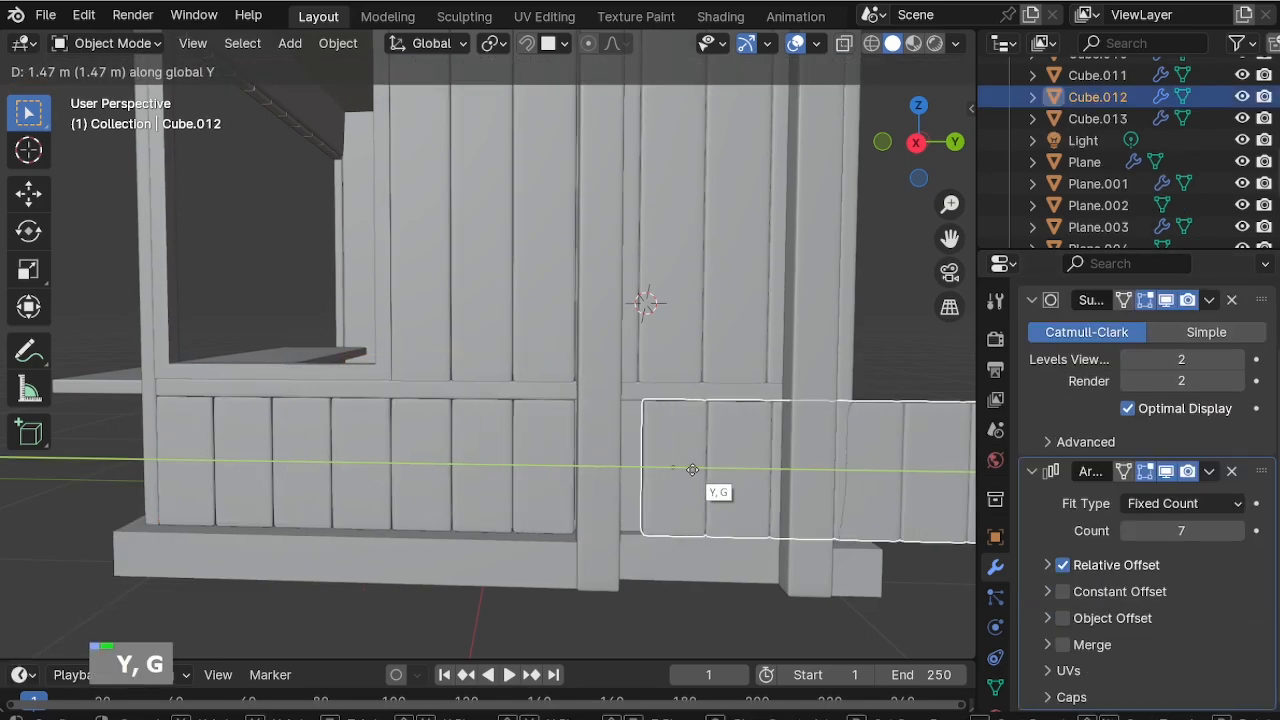
click(670, 469)
Move the copied lower planks about -0.048 m along Y and set their Array count to 3.
scroll(482, 447, up, 2)
key(g)
key(y)
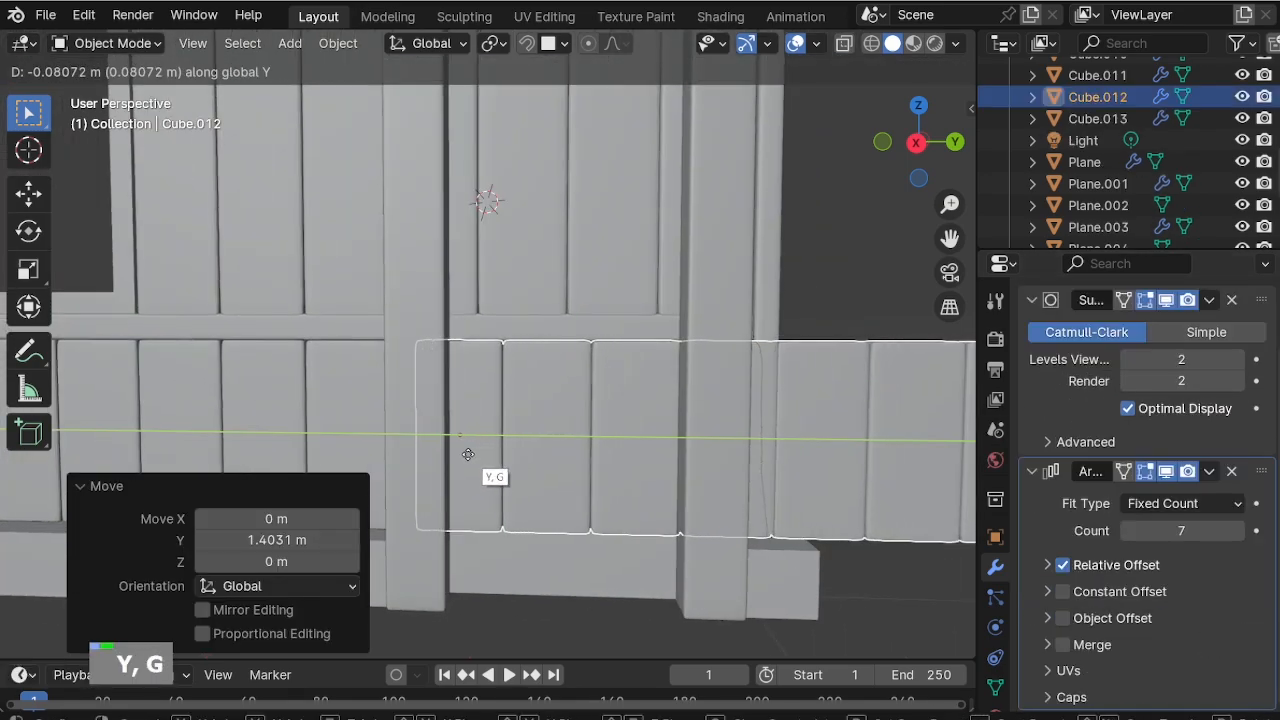
click(483, 451)
double_click(1128, 531)
double_click(1128, 531)
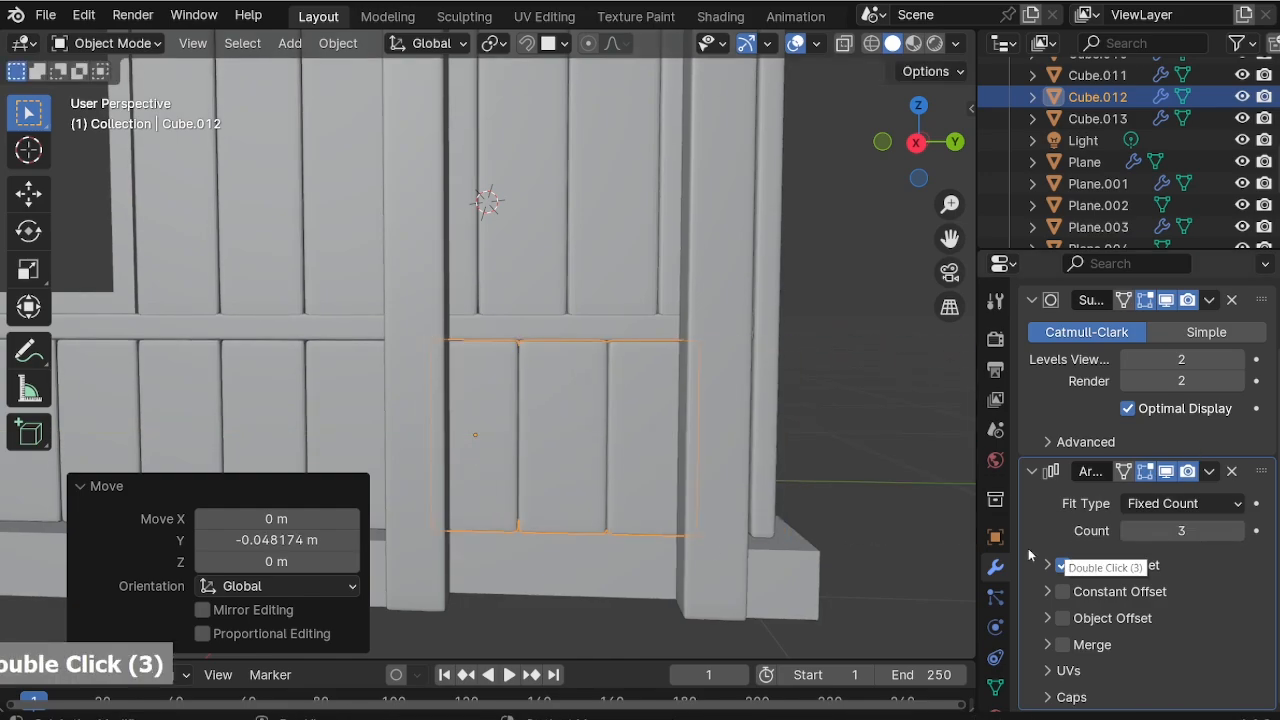
Extend the copied lower planks down along Z over the recessed base by moving their bottom face in Edit Mode.
scroll(535, 511, up, 1)
shift+middle_drag(535, 511, 548, 422)
key(Tab)
key(alt+z)
key(g)
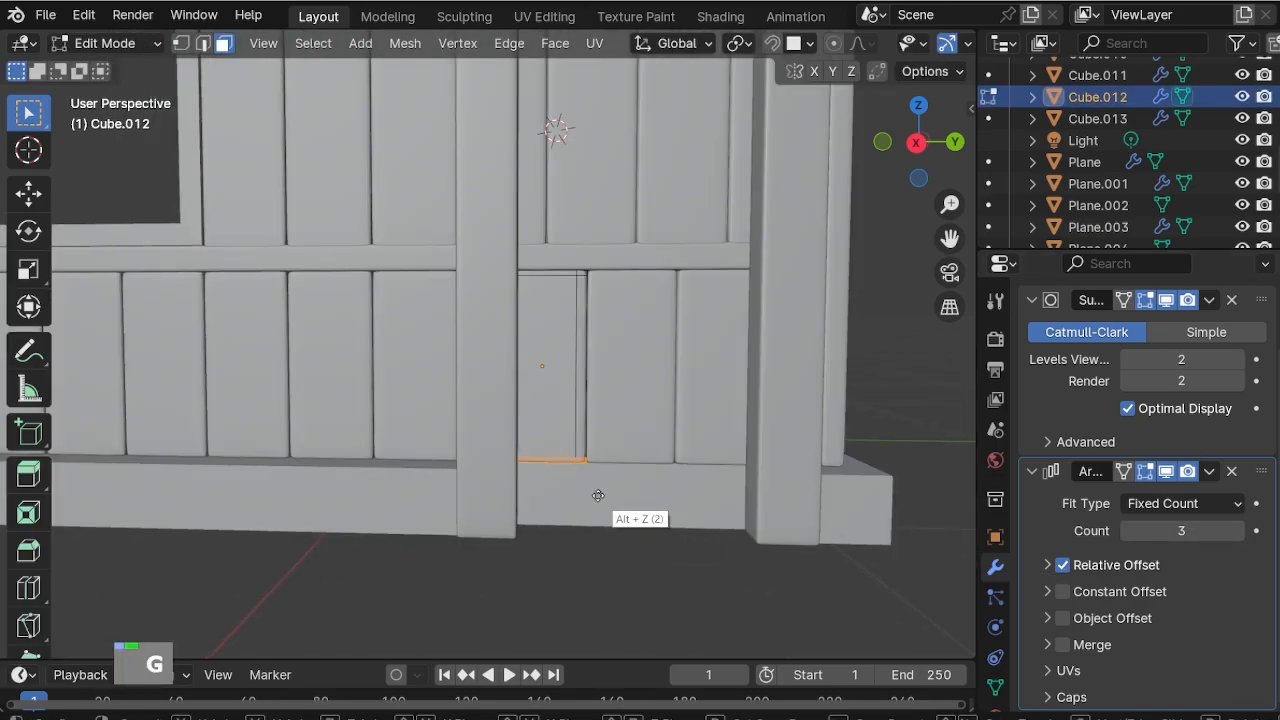
key(z)
double_click(746, 562)
shift+middle_drag(746, 562, 660, 500)
key(Tab)
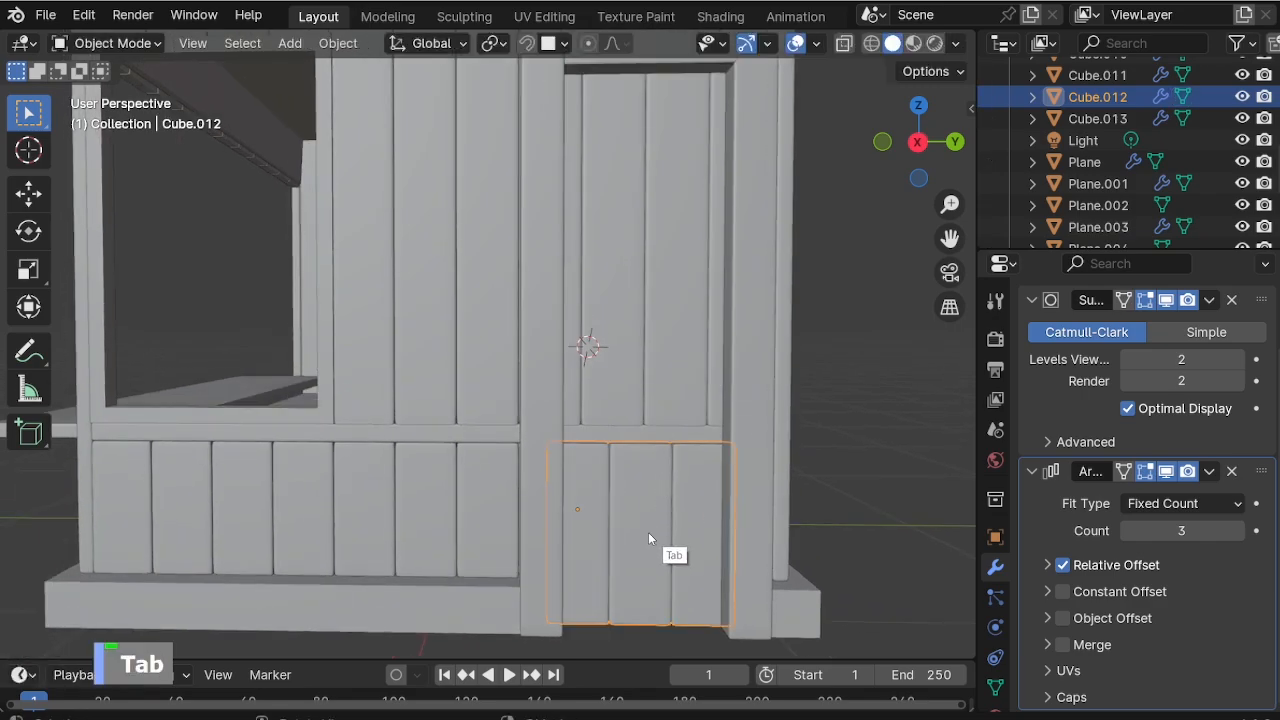
Set the Array count of the tall upper wall planks to 3 to clear them from the doorway.
click(669, 340)
double_click(1129, 533)
double_click(1129, 533)
click(936, 535)
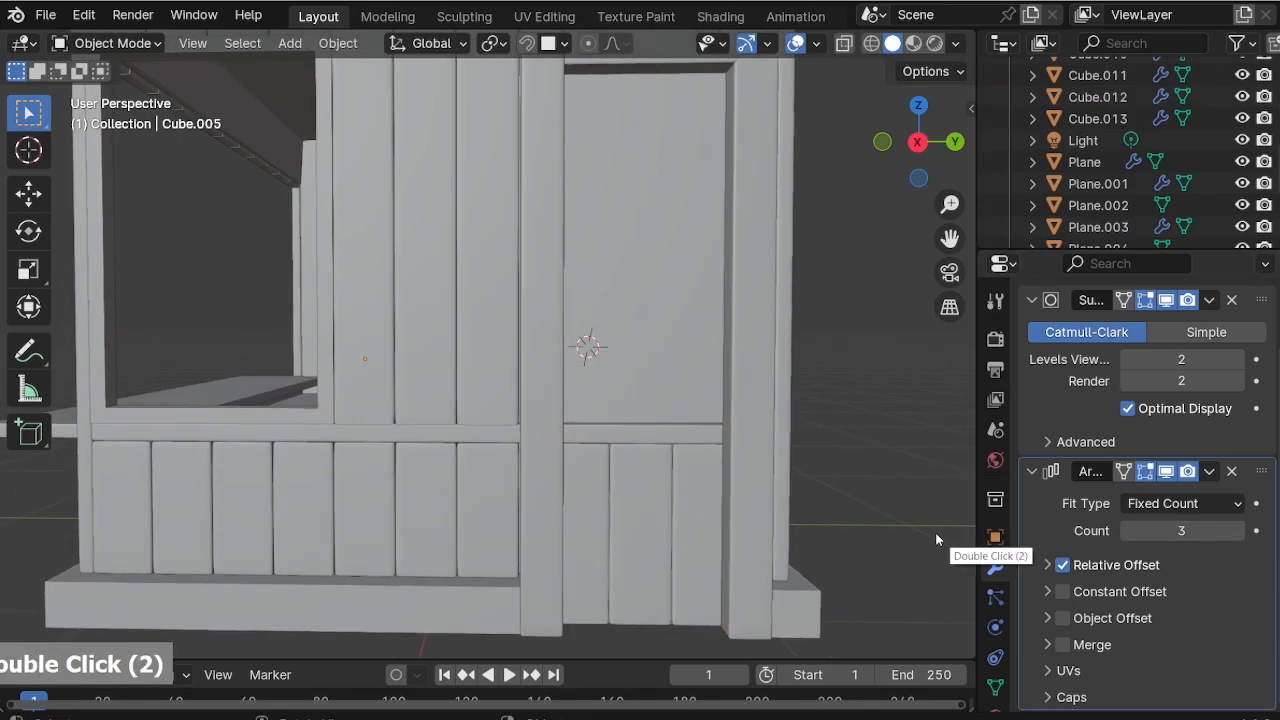
Duplicate the lower door planks and move the copy about 0.588 m up along Z above the horizontal trim.
mouse_move(590, 483)
middle_down()
mouse_move(645, 502)
mouse_move(626, 506)
mouse_move(594, 366)
mouse_move(584, 487)
middle_up()
click(625, 504)
key(shift+d)
right_click(638, 468)
key(g)
key(z)
click(642, 296)
scroll(638, 507, up, 4)
scroll(598, 381, up, 1)
scroll(598, 381, down, 4)
scroll(606, 432, up, 1)
shift+middle_drag(606, 432, 642, 372)
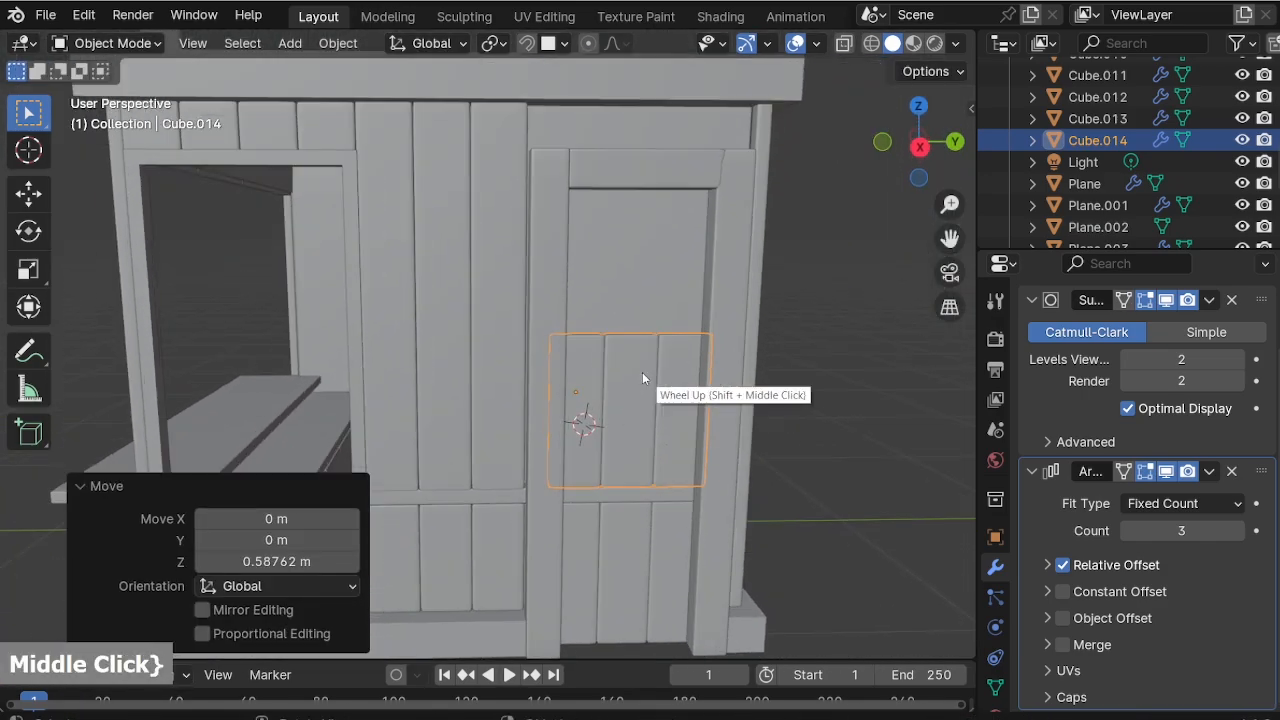
Nudge the mirrored door posts along Y at the sides of the doorway.
click(542, 343)
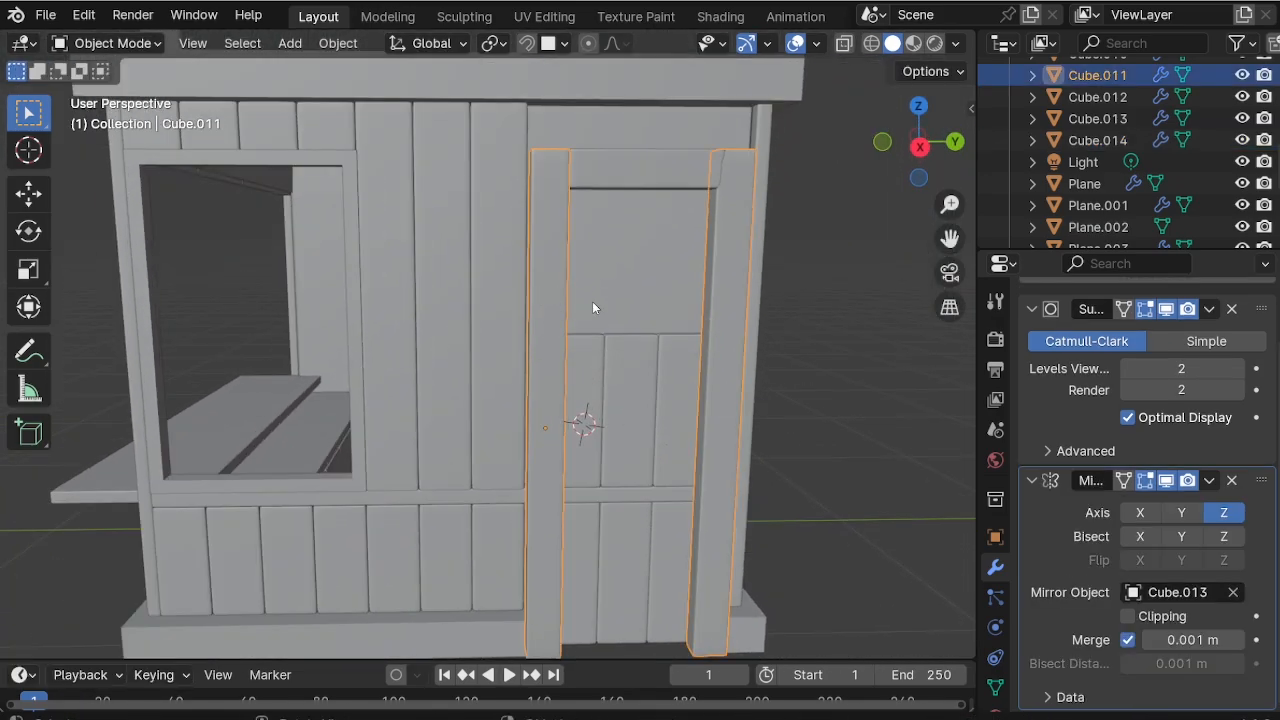
key(g)
key(y)
click(590, 303)
click(785, 365)
Extend the upper door planks to the lintel by moving their top face about 0.477 m up along Z.
shift+middle_drag(580, 467, 545, 395)
click(592, 381)
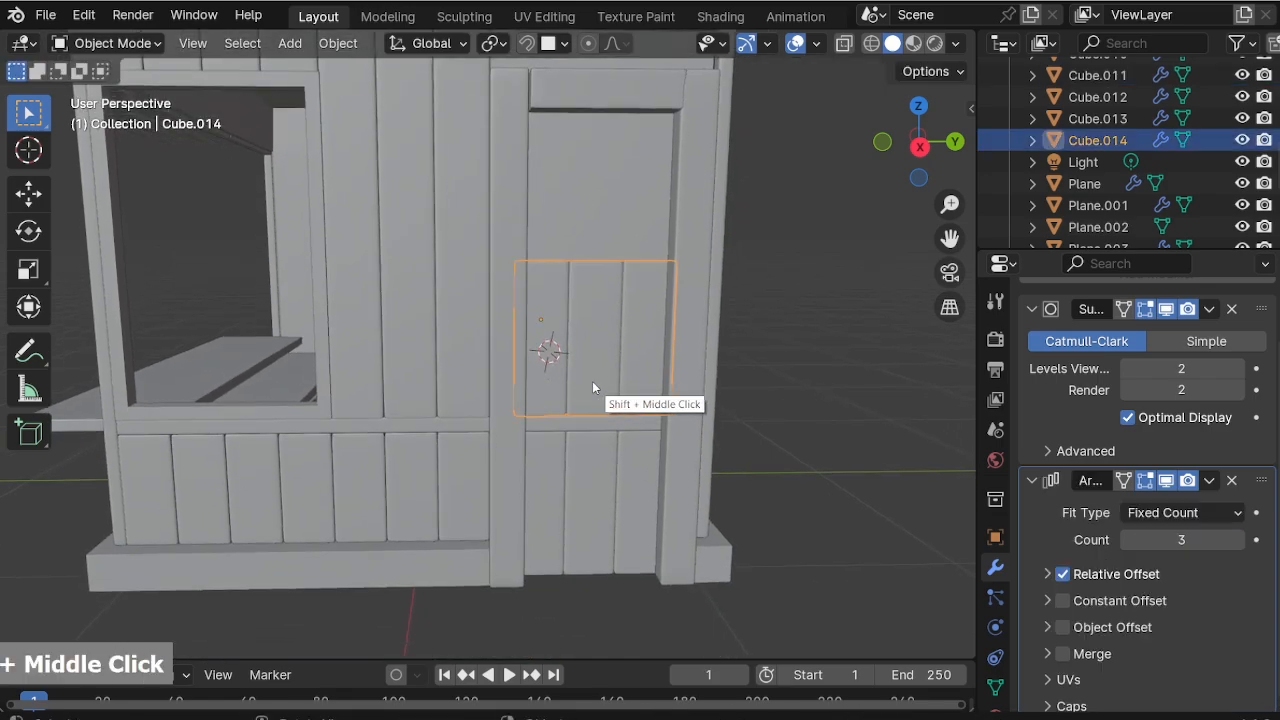
key(Tab)
key(alt+z)
key(alt+z)
key(g)
key(z)
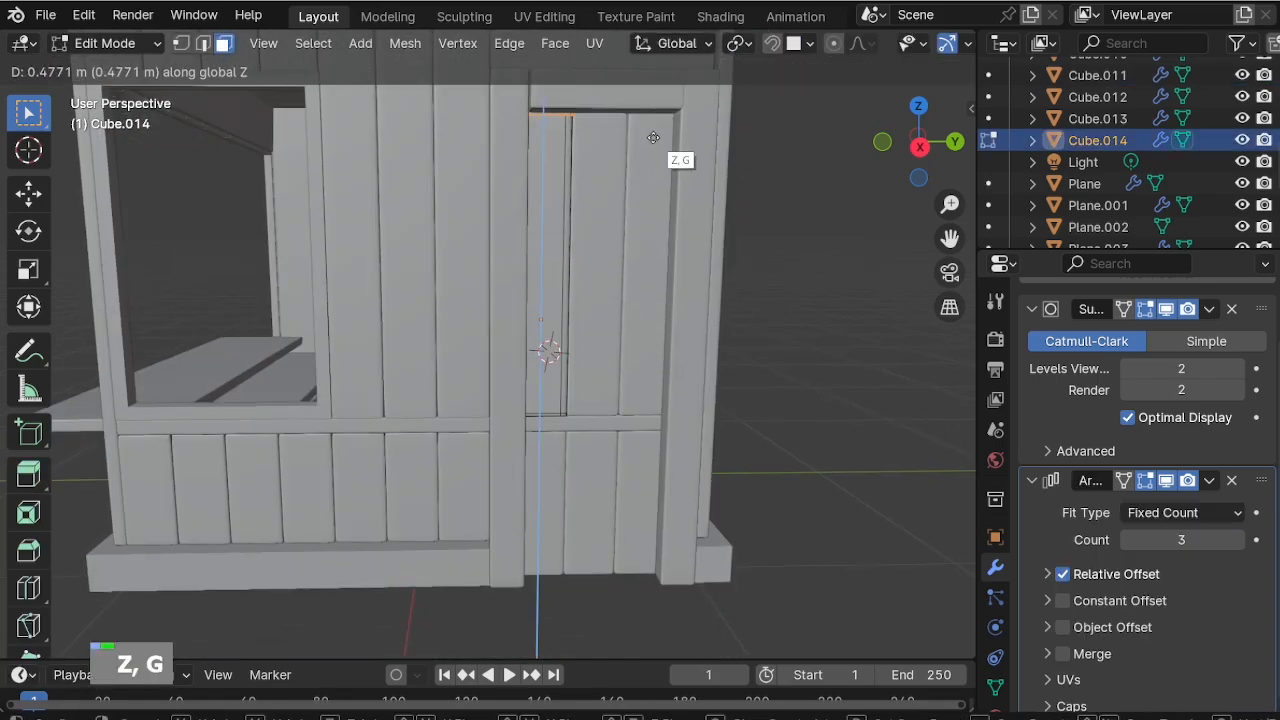
click(653, 139)
click(793, 522)
key(Tab)
shift+middle_drag(568, 306, 608, 488)
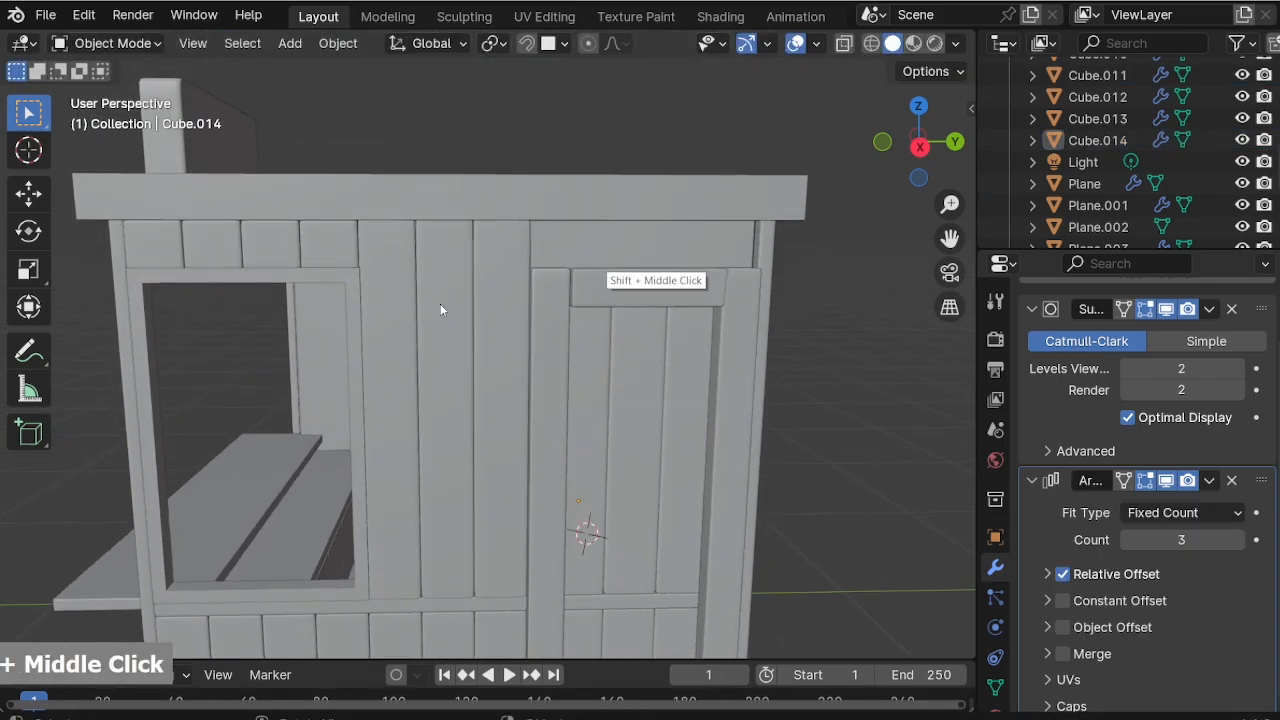
Duplicate the short planks above the window and move the copy 1.268 m along Y above the door.
click(265, 235)
scroll(263, 229, up, 1)
shift+middle_drag(265, 230, 478, 268)
key(shift+d)
right_click(518, 251)
key(g)
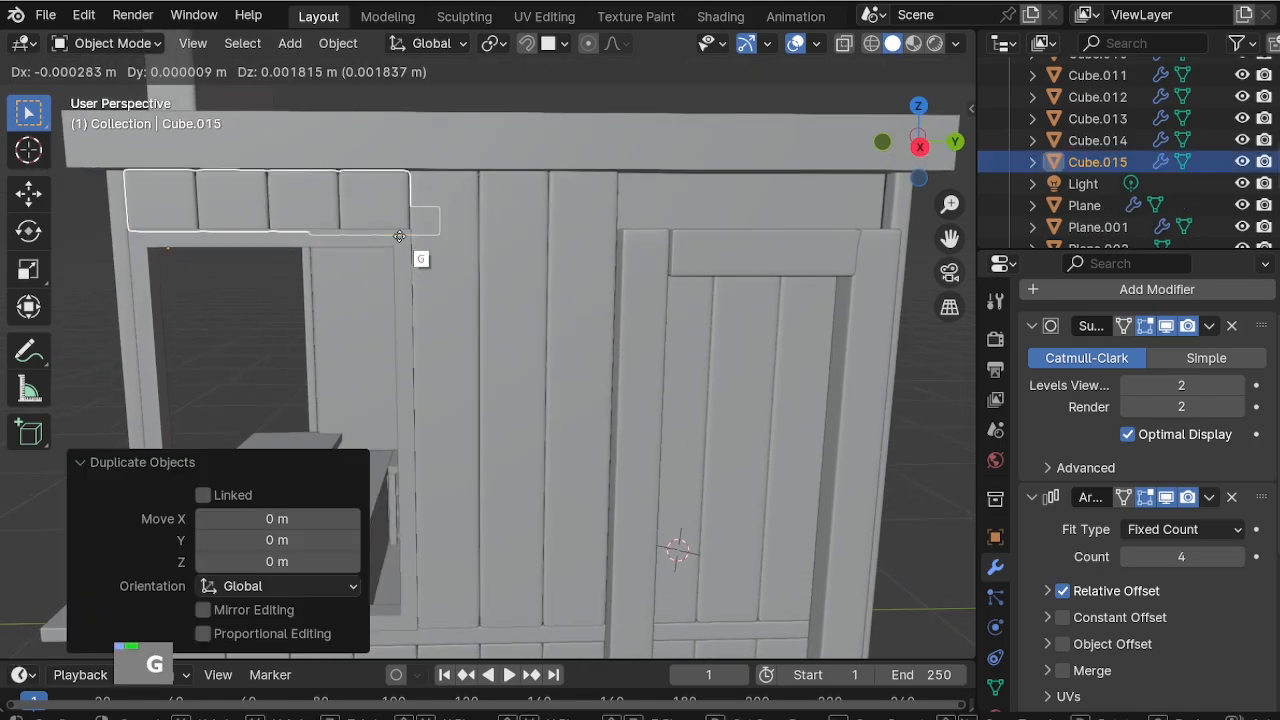
key(y)
click(879, 240)
Remove the Mirror modifier from the copied short planks and move them about 0.01 m along Y in the right orthographic view.
scroll(1180, 538, down, 9)
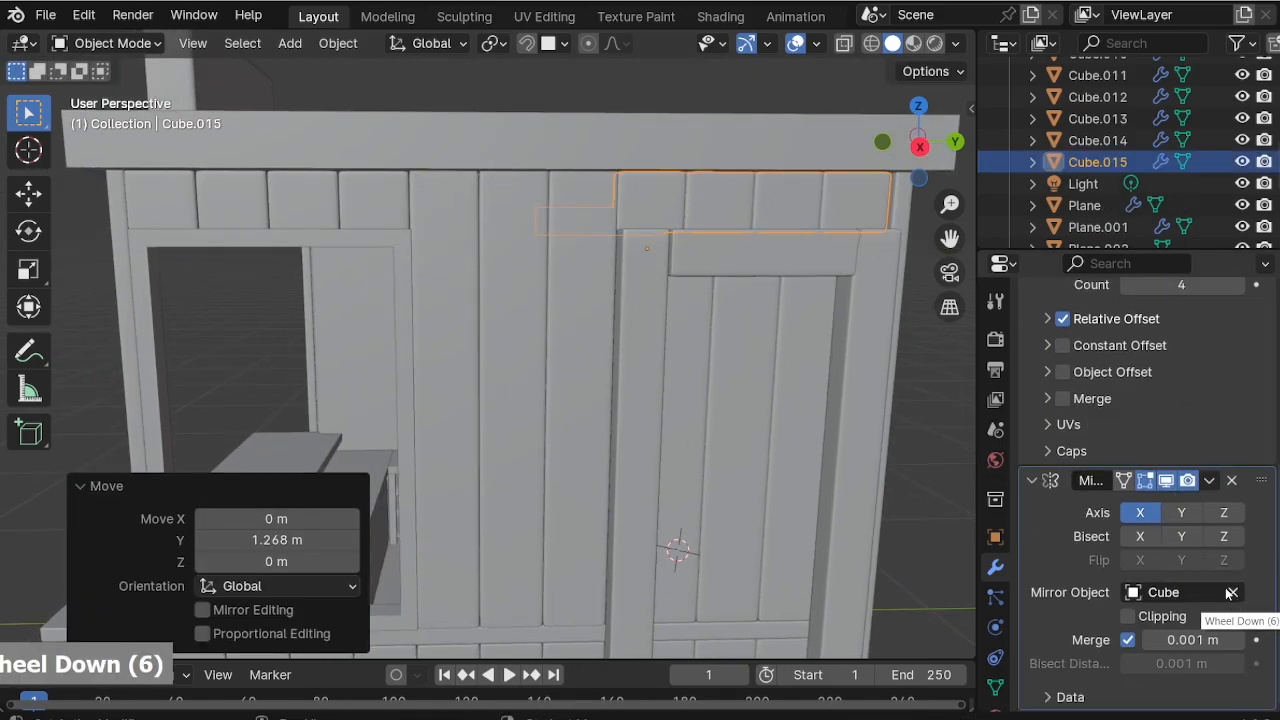
click(1231, 478)
click(936, 444)
shift+middle_drag(688, 347, 486, 232)
key(KP_3)
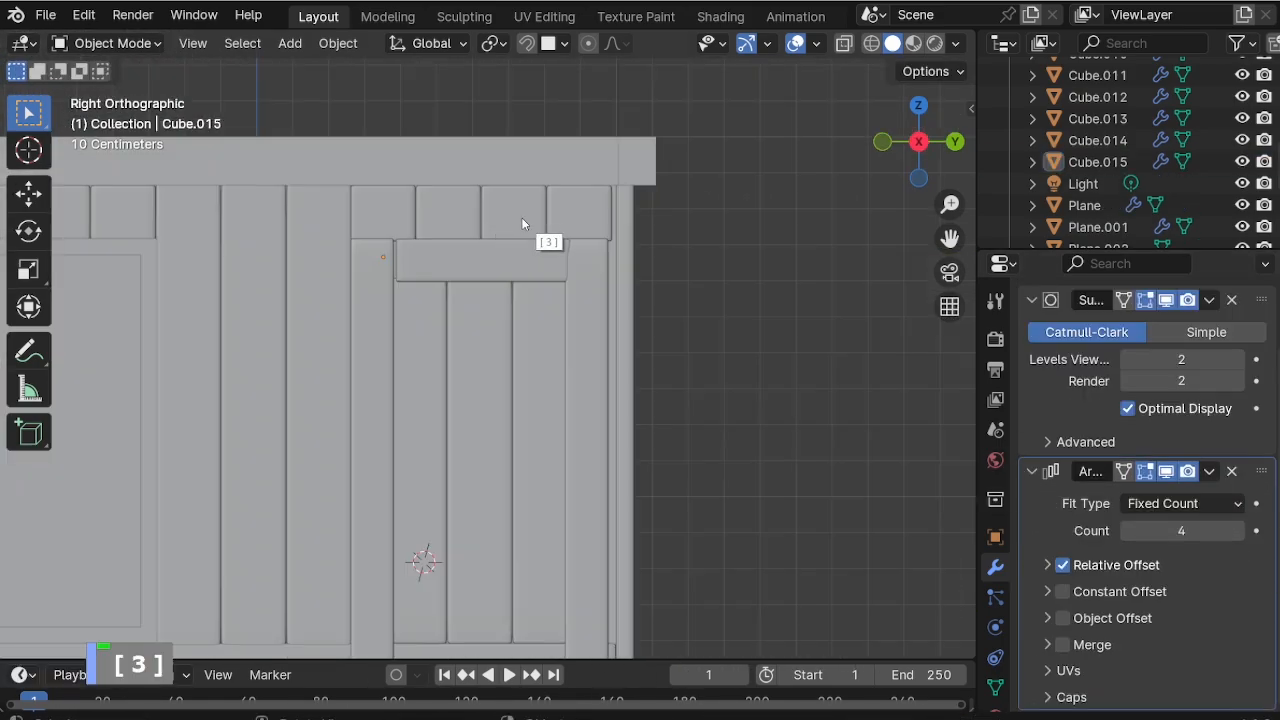
click(521, 217)
key(g)
click(460, 222)
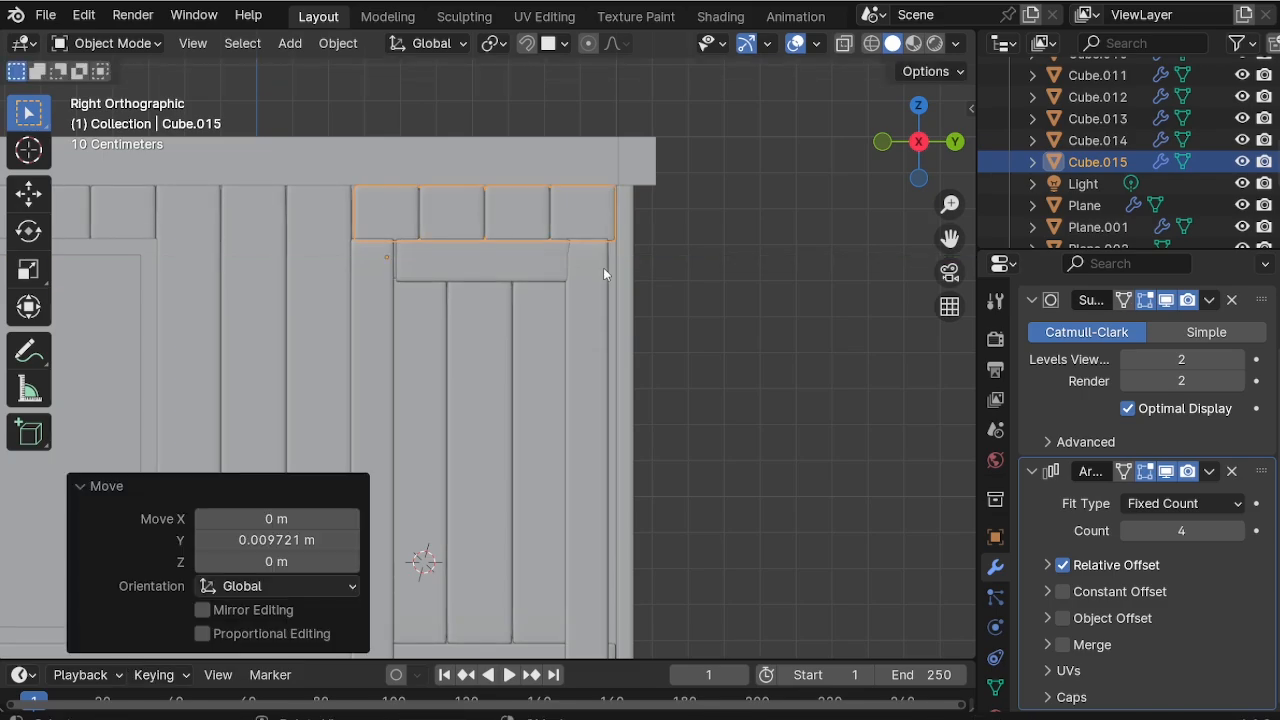
Move the door posts and lintel together along Y, then shift only the posts about -0.0175 m along Y.
click(603, 278)
click(559, 267)
shift+click(587, 274)
key(g)
key(y)
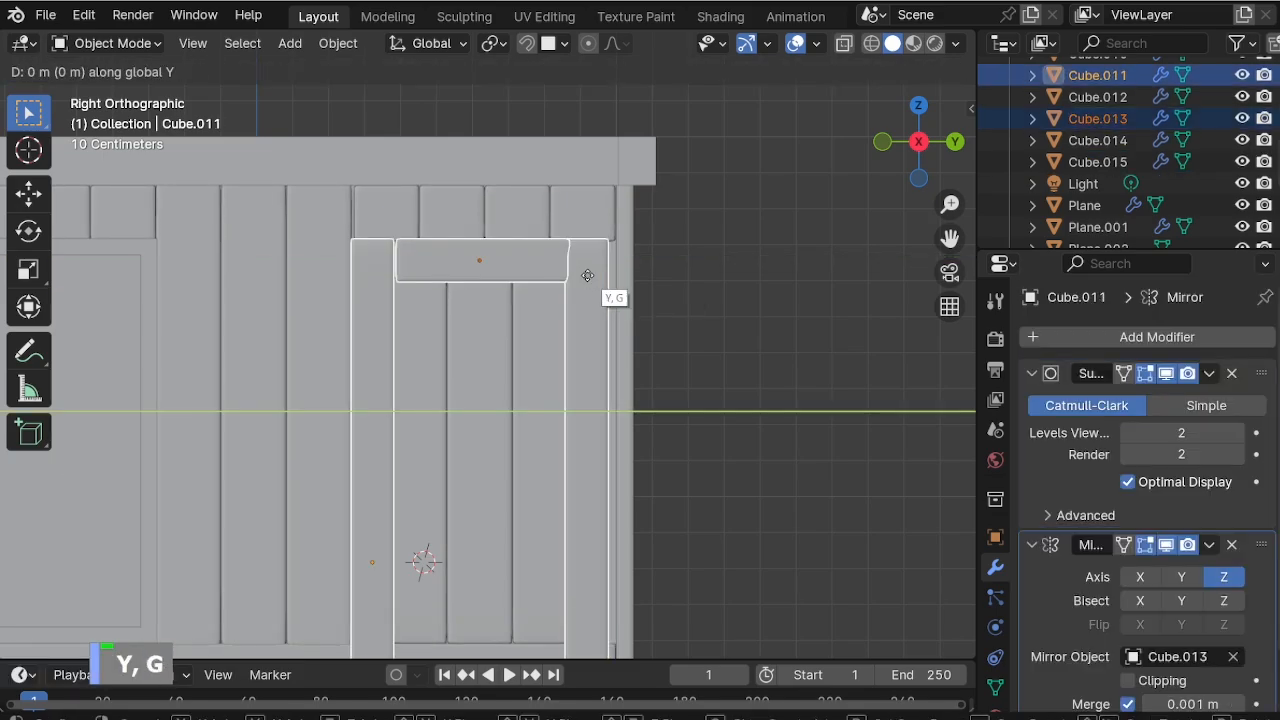
click(595, 275)
key(g)
key(y)
click(386, 287)
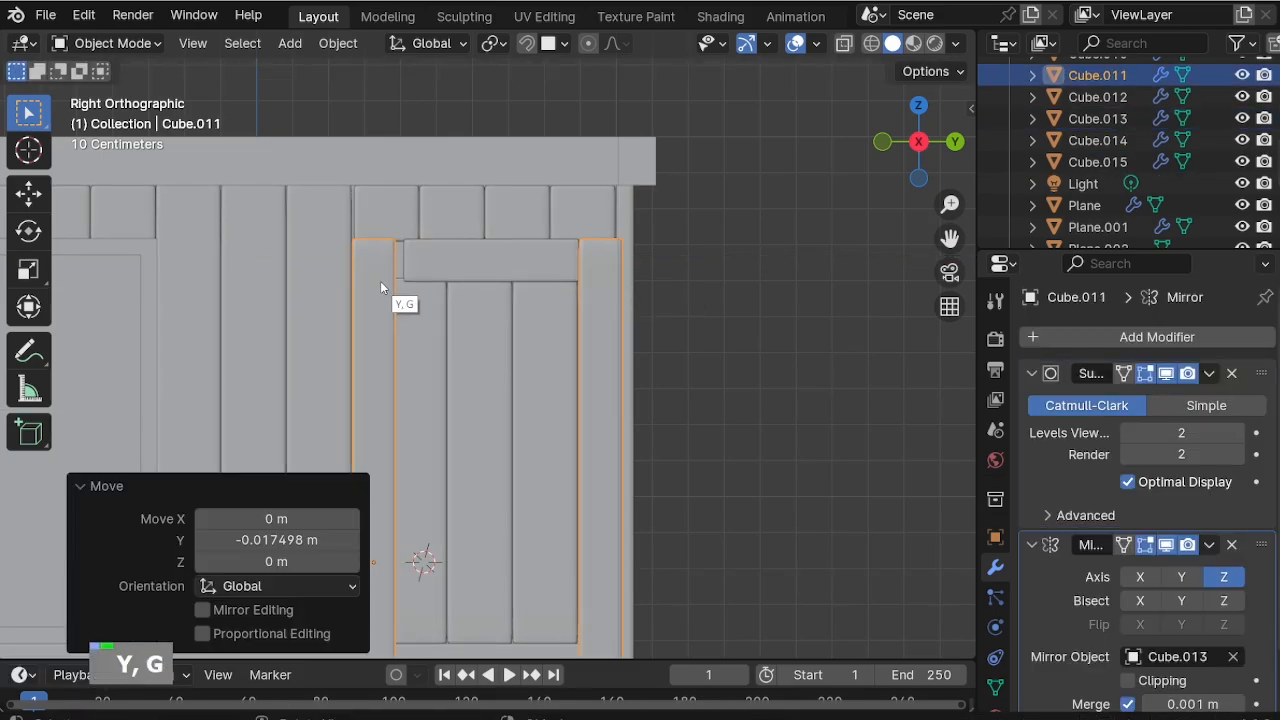
Move the lintel back in the negative Y direction and adjust the mirrored posts along Y around it.
click(471, 268)
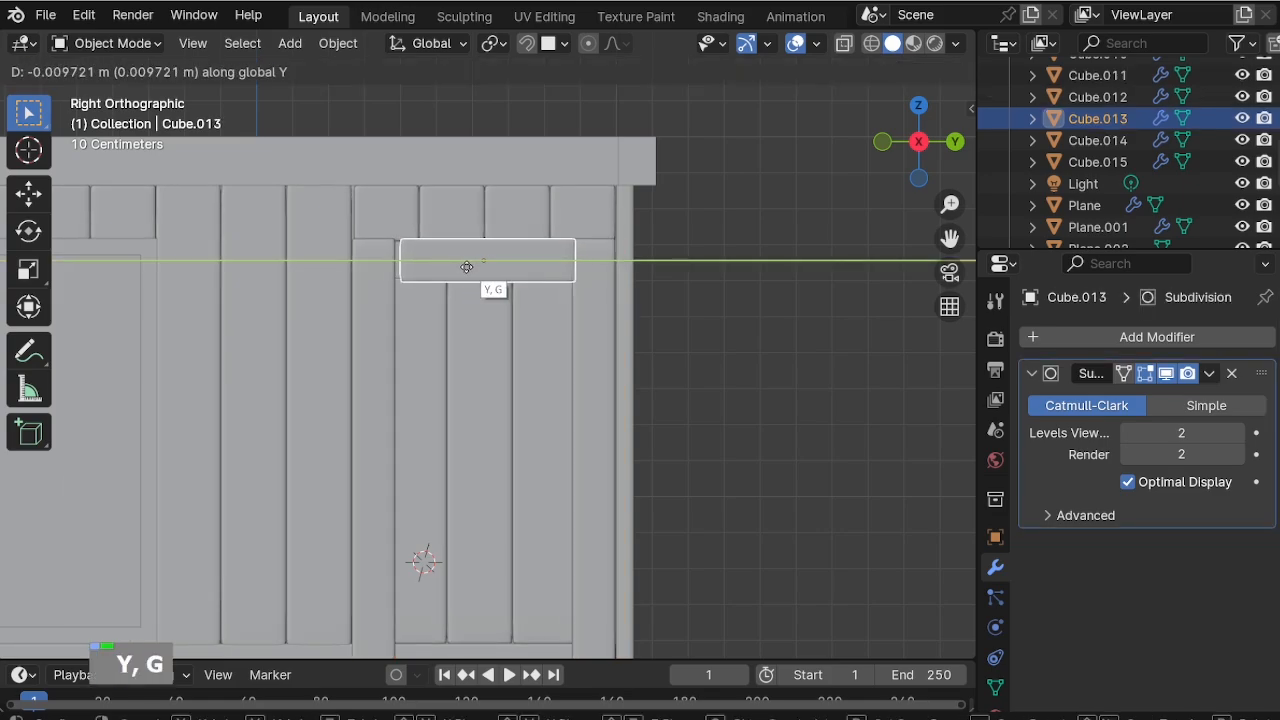
click(465, 266)
click(426, 265)
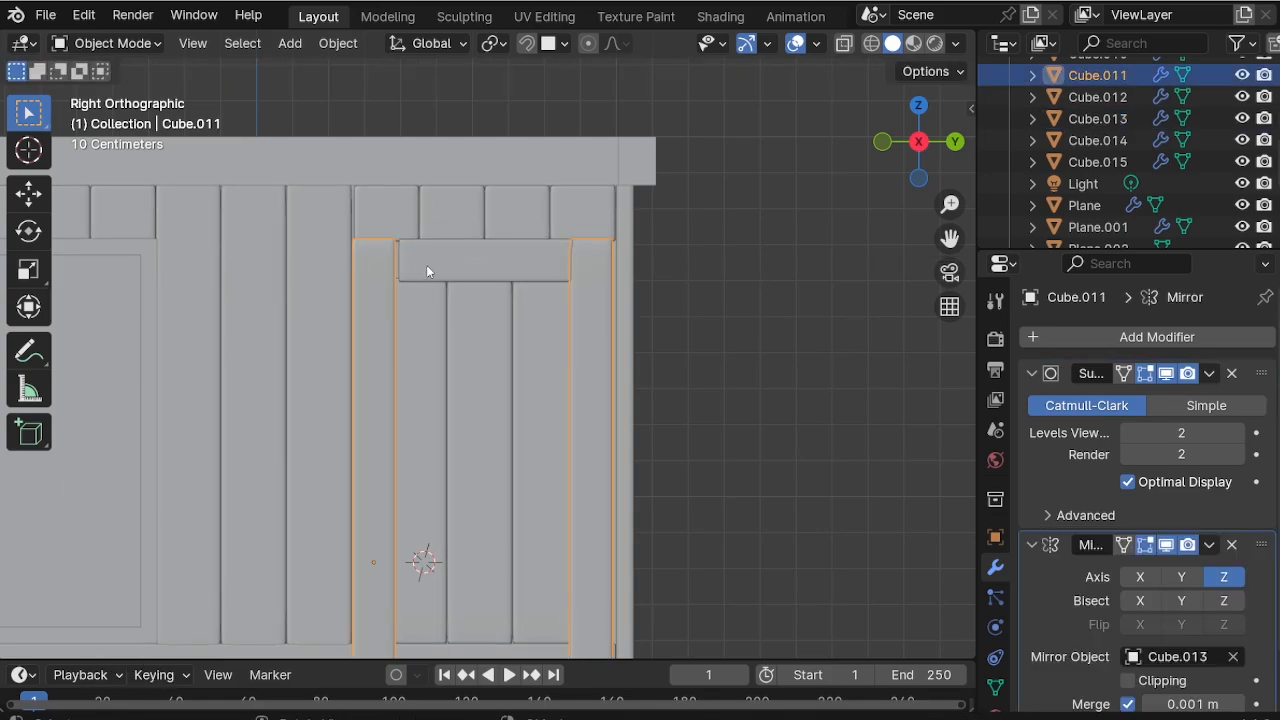
key(g)
key(y)
double_click(496, 263)
middle_drag(496, 263, 664, 331)
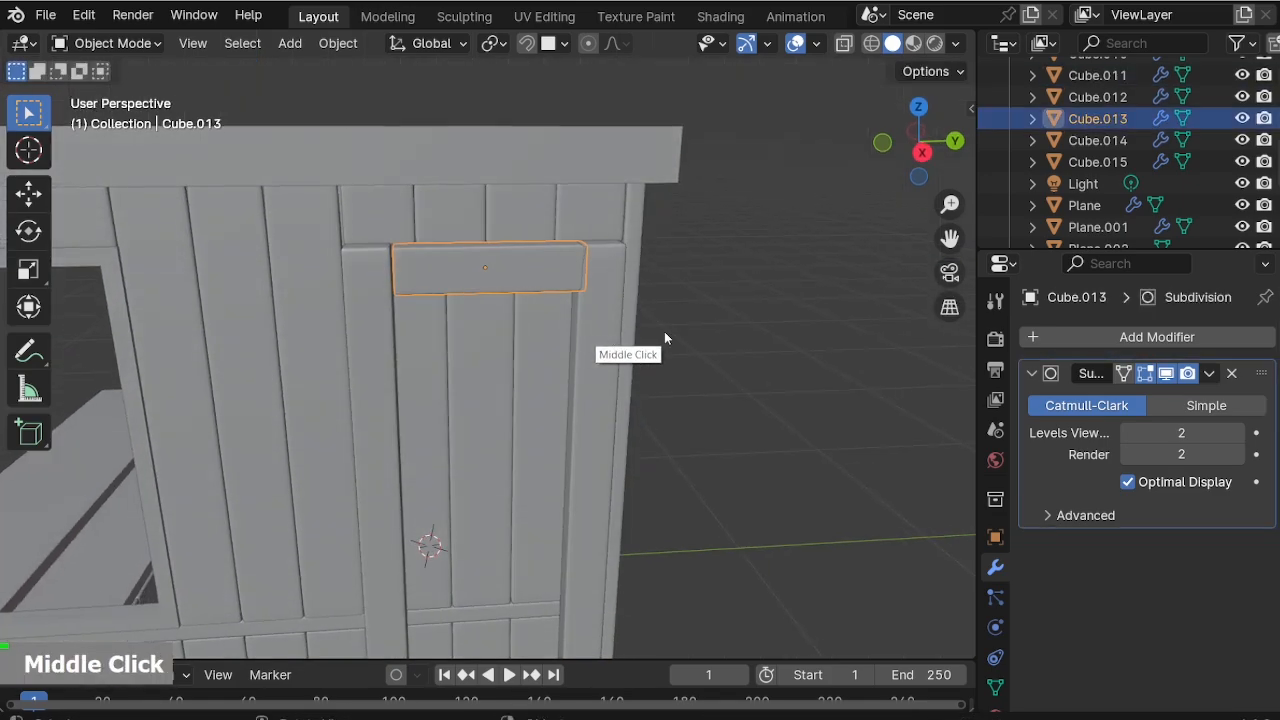
Remove the Mirror modifier from the door posts and scale the lintel slightly wider along Y.
click(1231, 544)
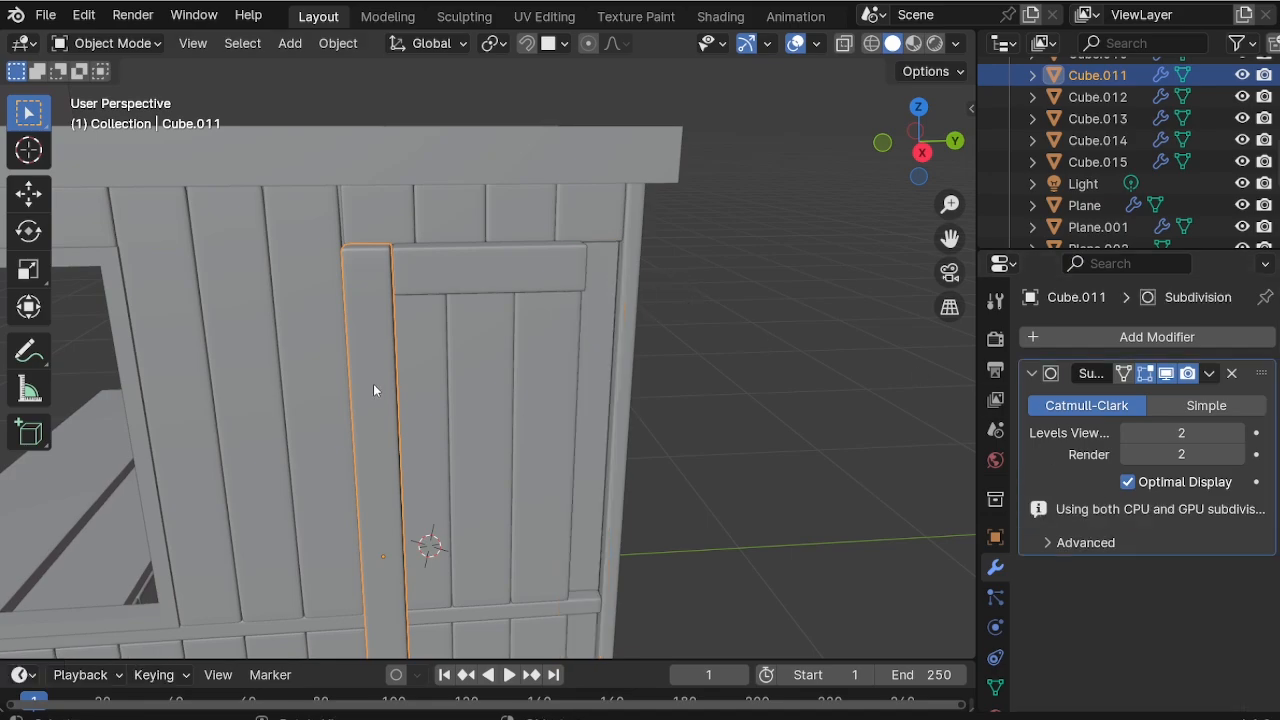
key(KP_3)
click(488, 268)
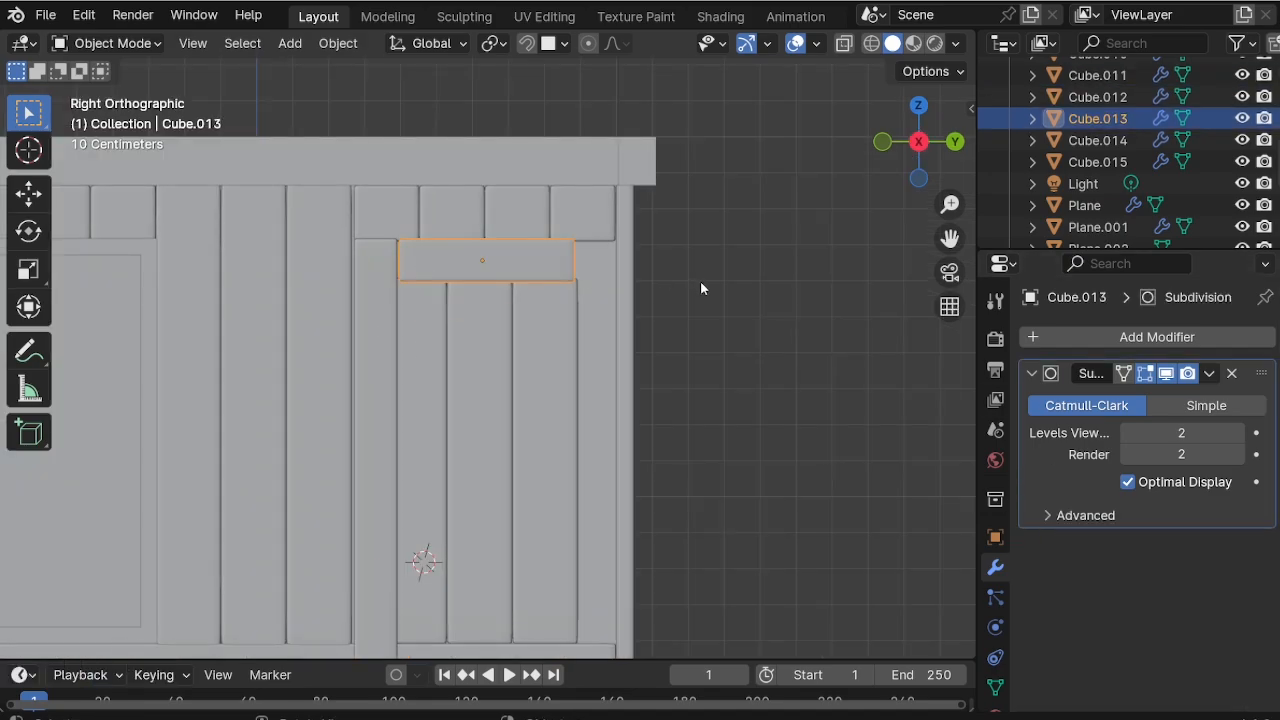
key(s)
key(y)
click(716, 292)
Duplicate the remaining door post along Y to the opposite side of the door opening.
click(368, 302)
key(shift+d)
key(y)
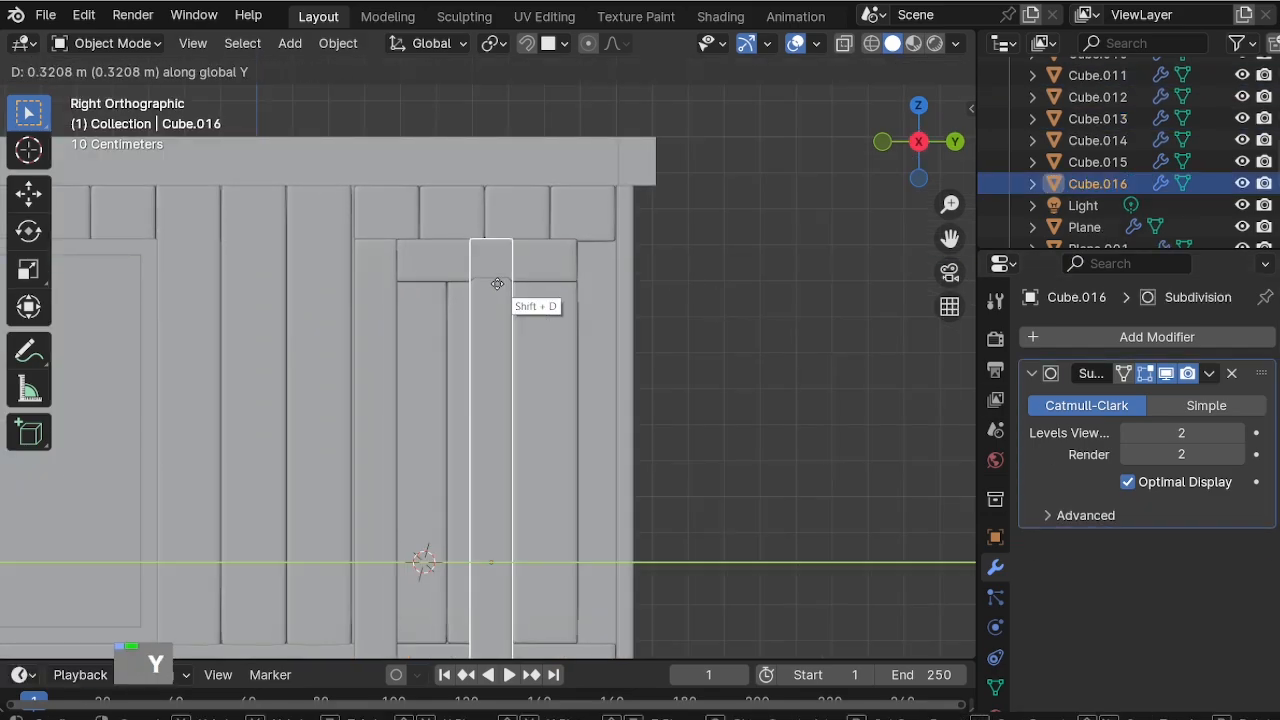
click(602, 313)
Scale the lintel along Y and shift it along Y to fit between the two door posts.
double_click(530, 262)
key(s)
key(y)
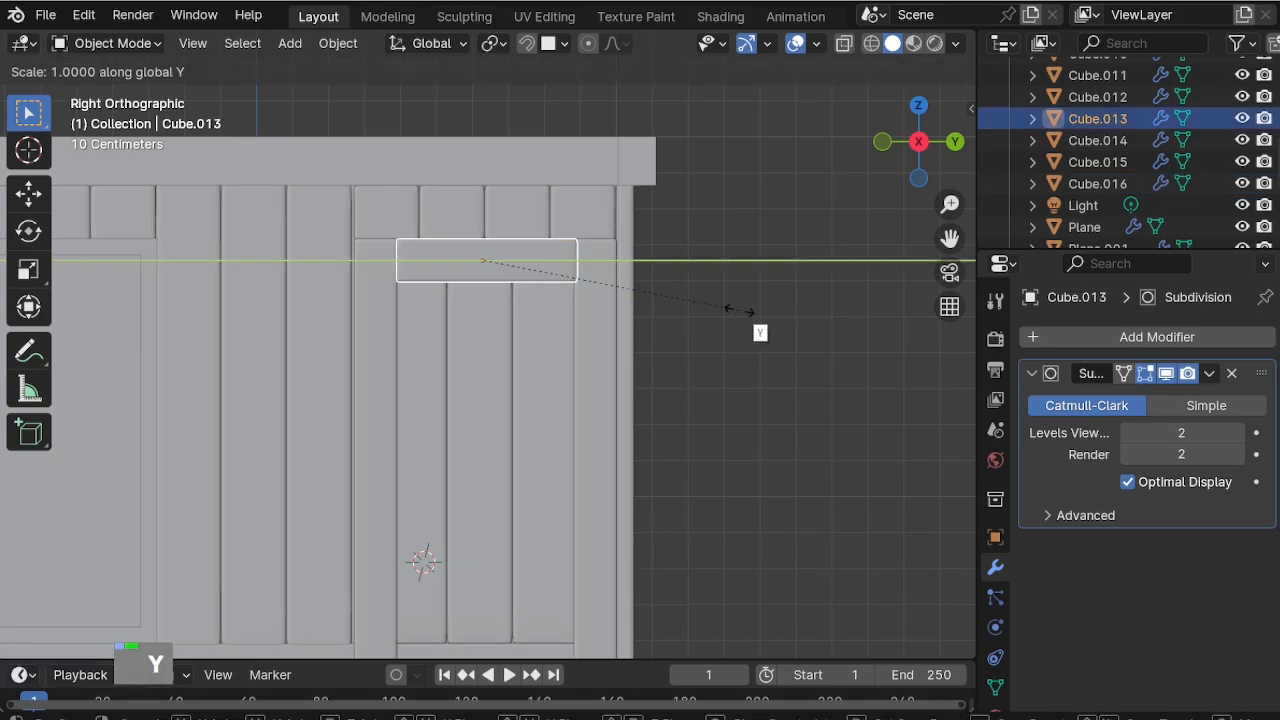
click(732, 309)
key(g)
key(y)
double_click(730, 307)
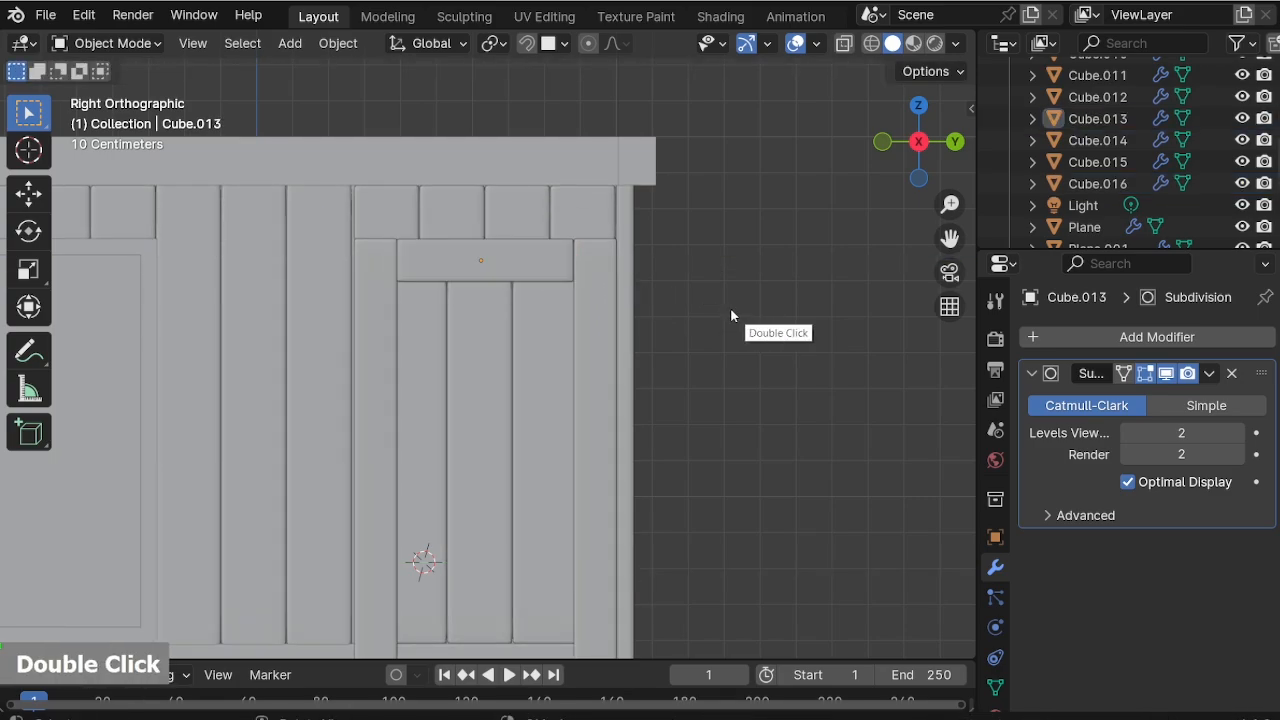
Select both door posts and the lintel and move them together along X toward the wall.
middle_drag(730, 307, 540, 552)
shift+click(540, 552)
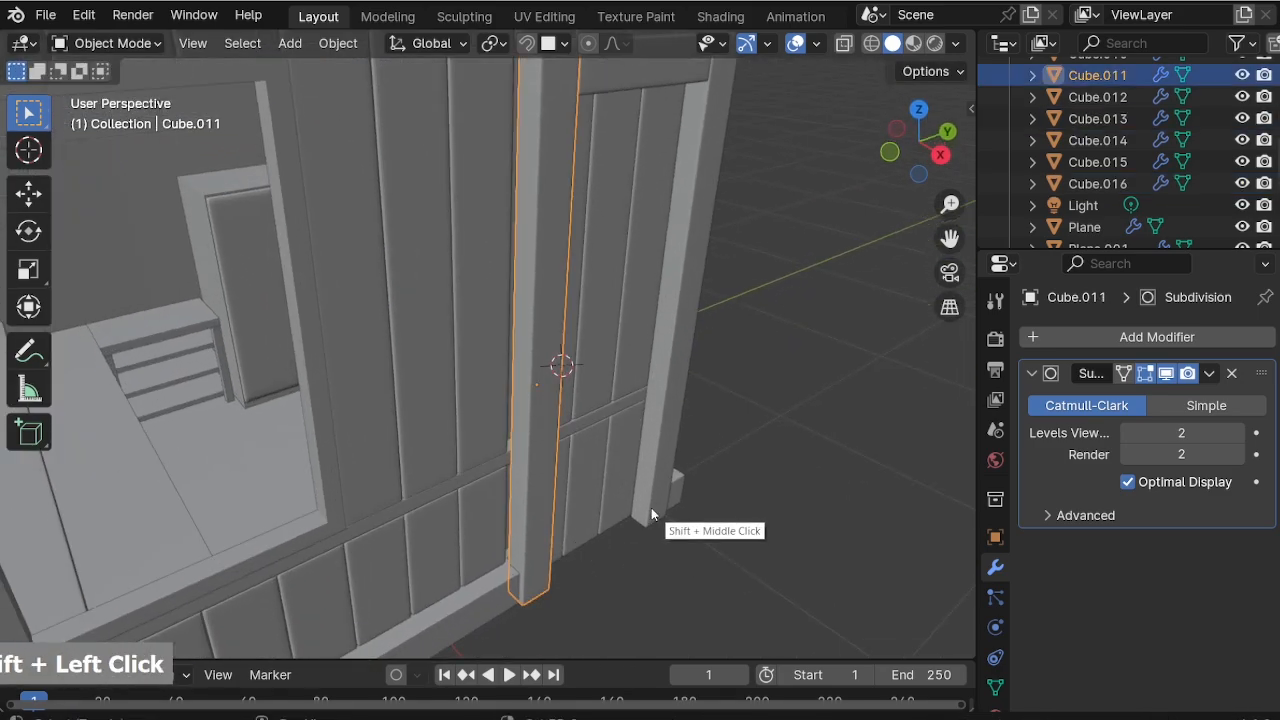
shift+click(651, 509)
scroll(648, 480, down, 1)
shift+click(606, 130)
key(g)
key(x)
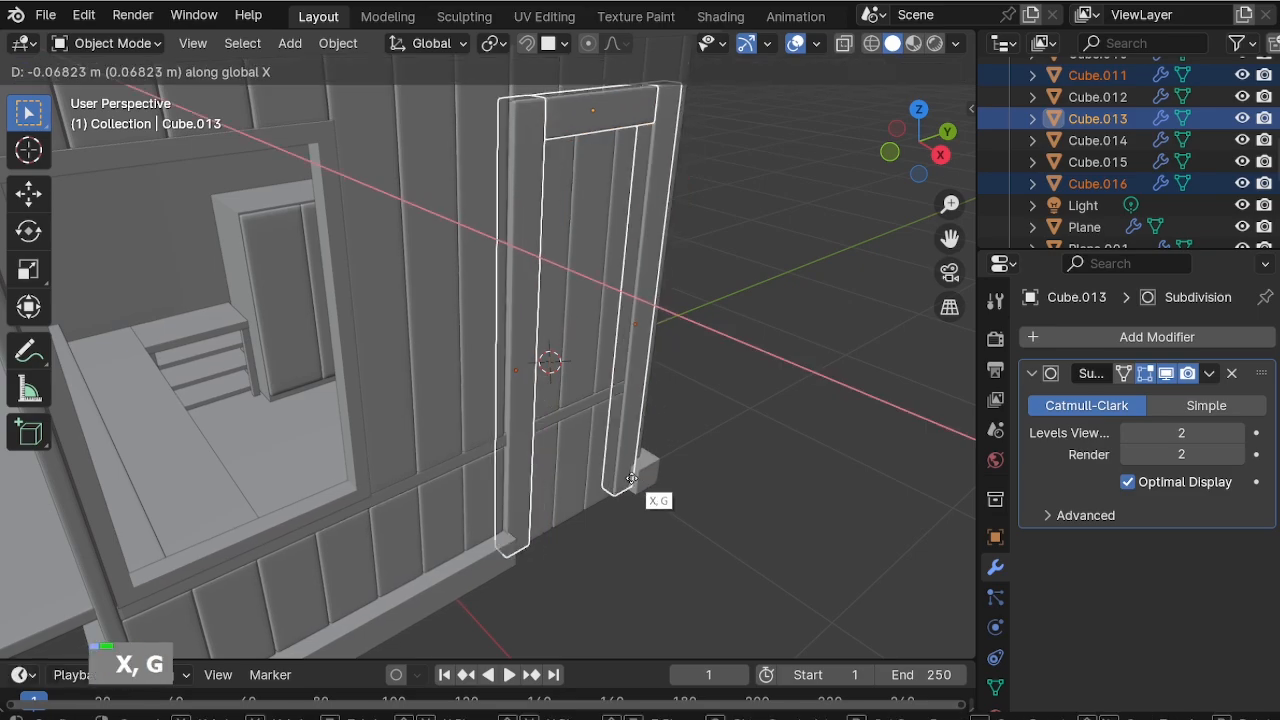
double_click(677, 518)
middle_drag(677, 521, 474, 462)
scroll(575, 514, up, 2)
middle_drag(575, 514, 488, 430)
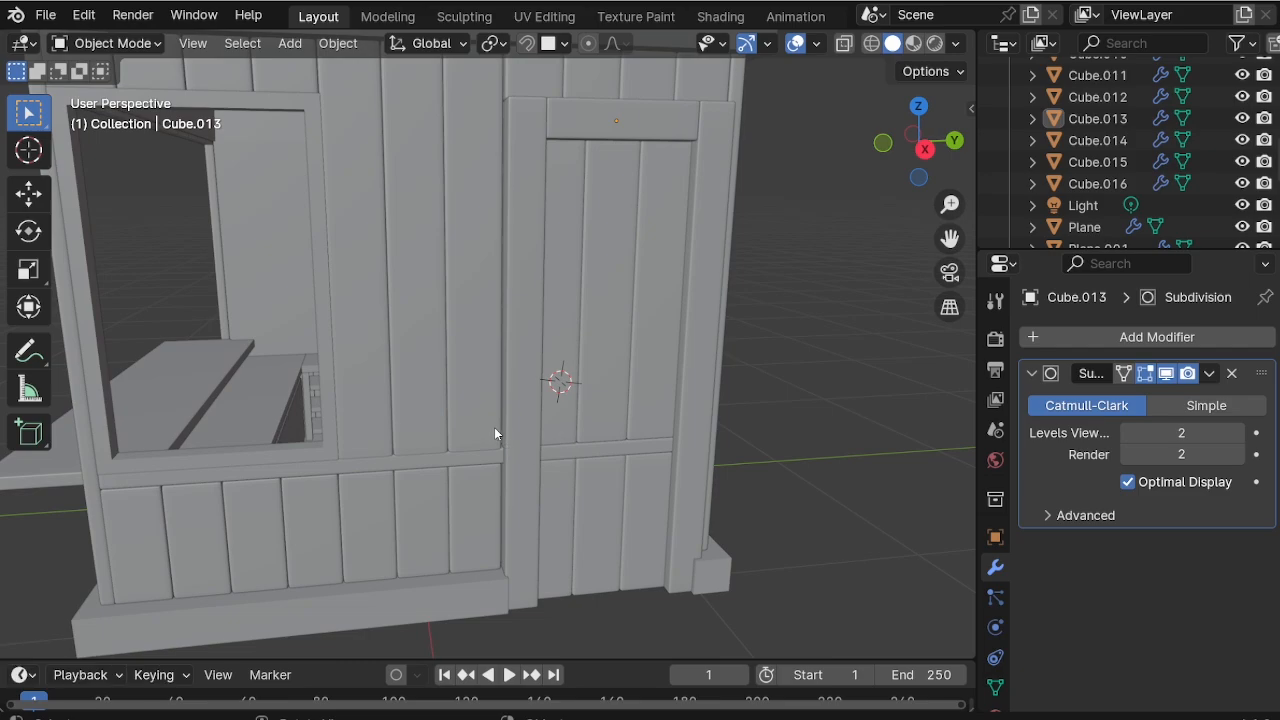
Duplicate the window frame and move the copy 1.3041 m along Y over the door.
click(326, 442)
key(shift+d)
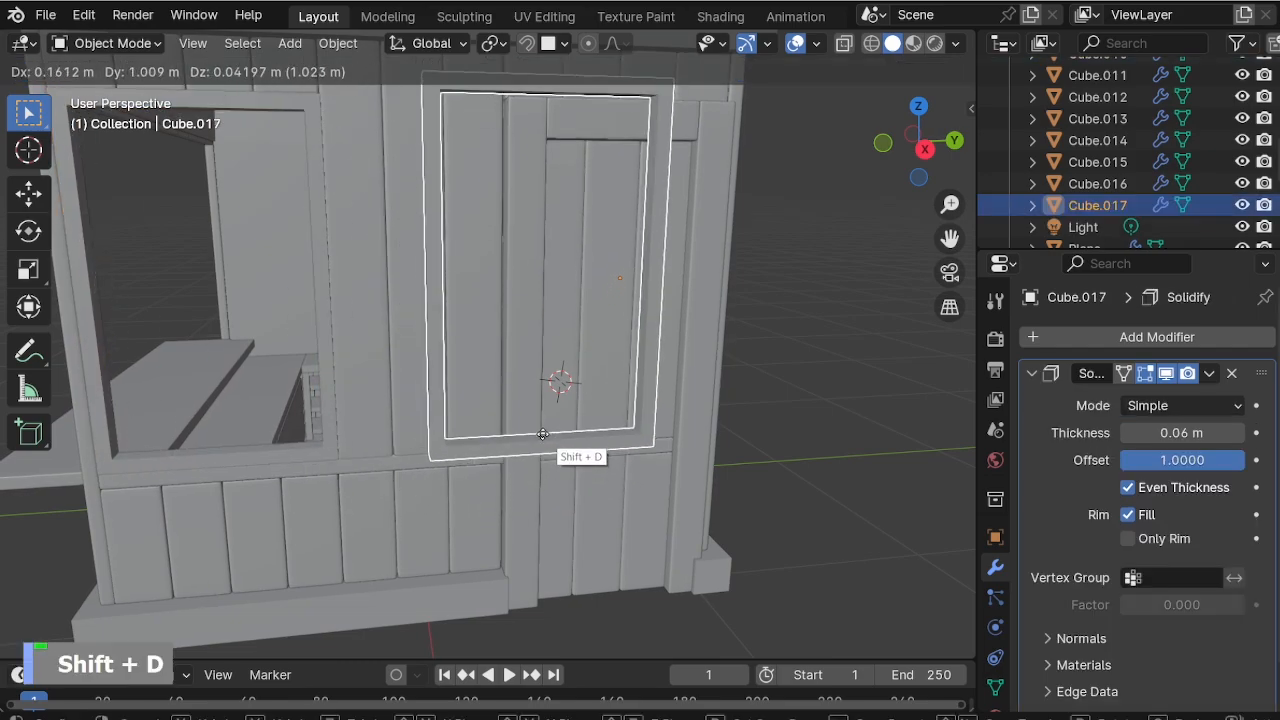
key(y)
click(588, 437)
Set the frame copy's origin to its geometry and scale it uniformly to 0.762.
key(KP_3)
key(s)
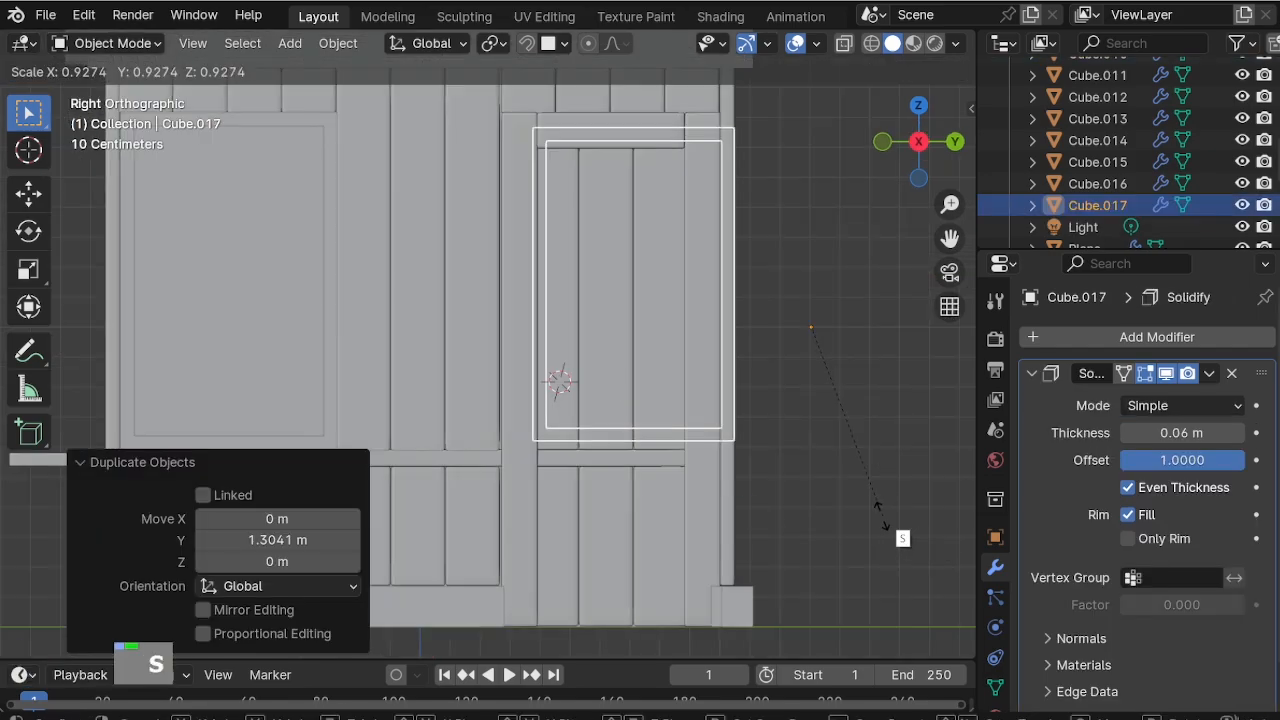
key(Escape)
click(338, 43)
mouse_move(371, 83)
click(610, 111)
key(s)
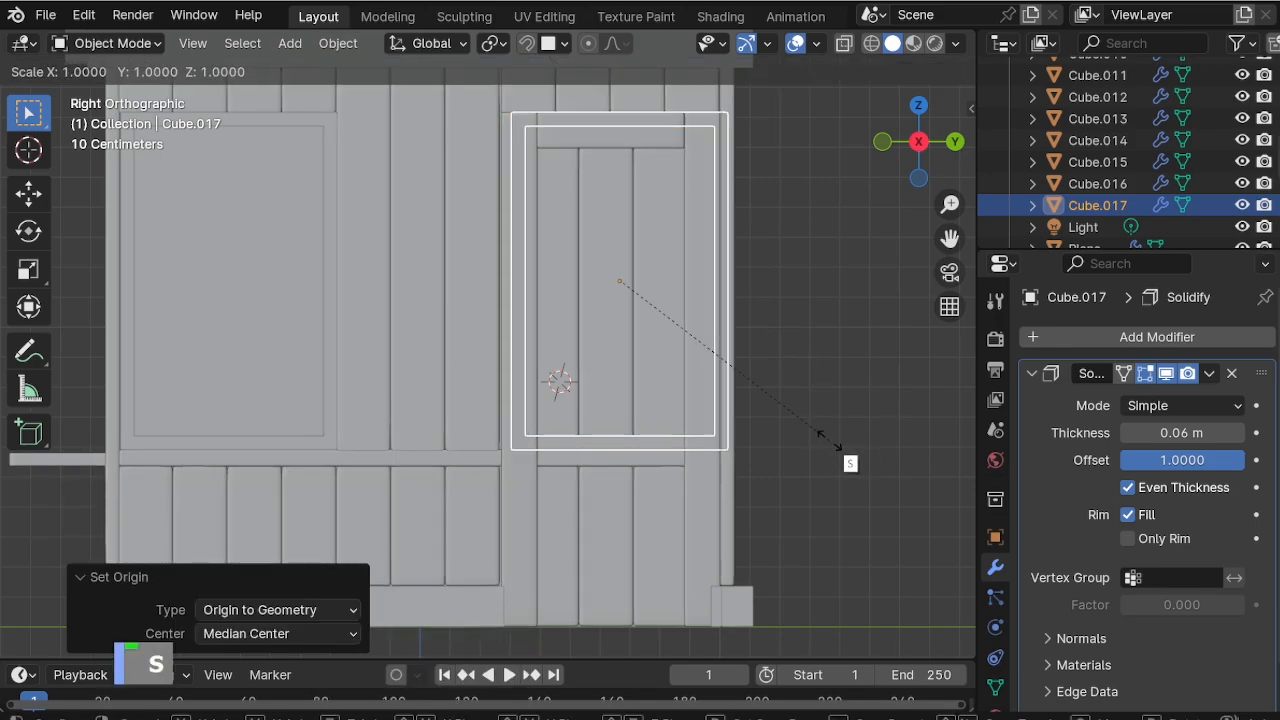
click(768, 413)
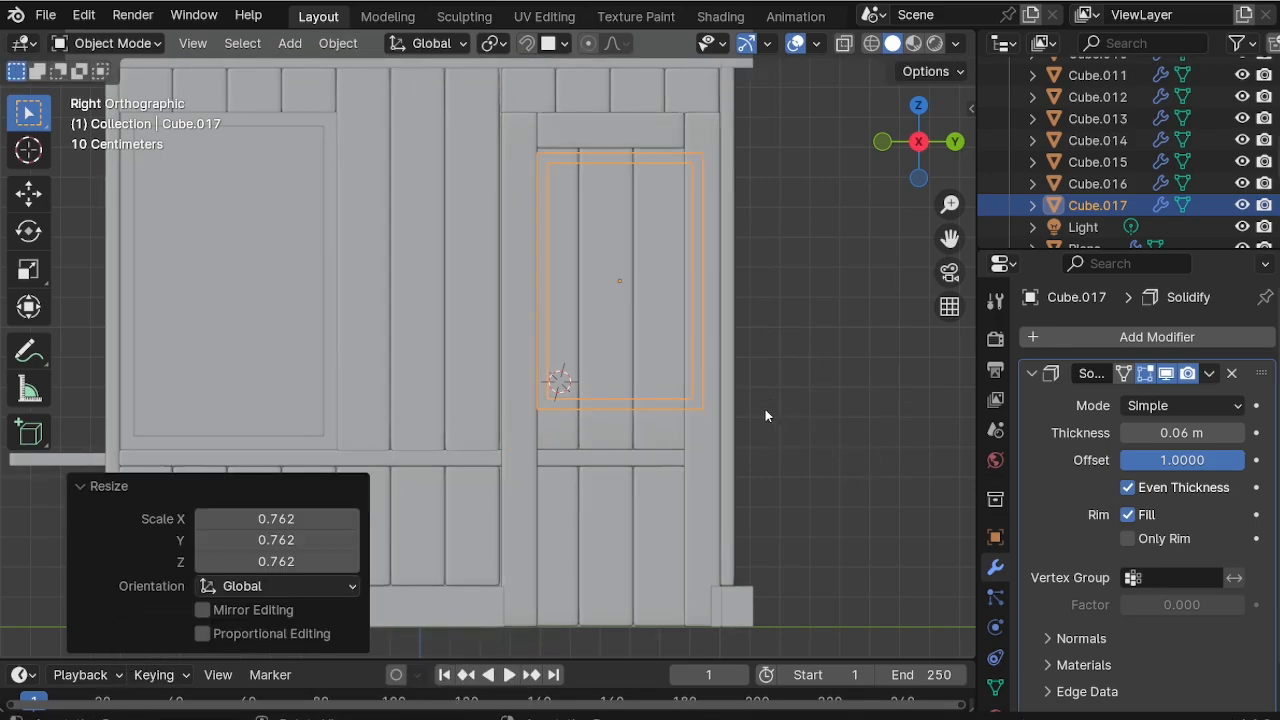
Move the bottom face of the frame copy -0.72091 m along Z down to the door's base.
key(Tab)
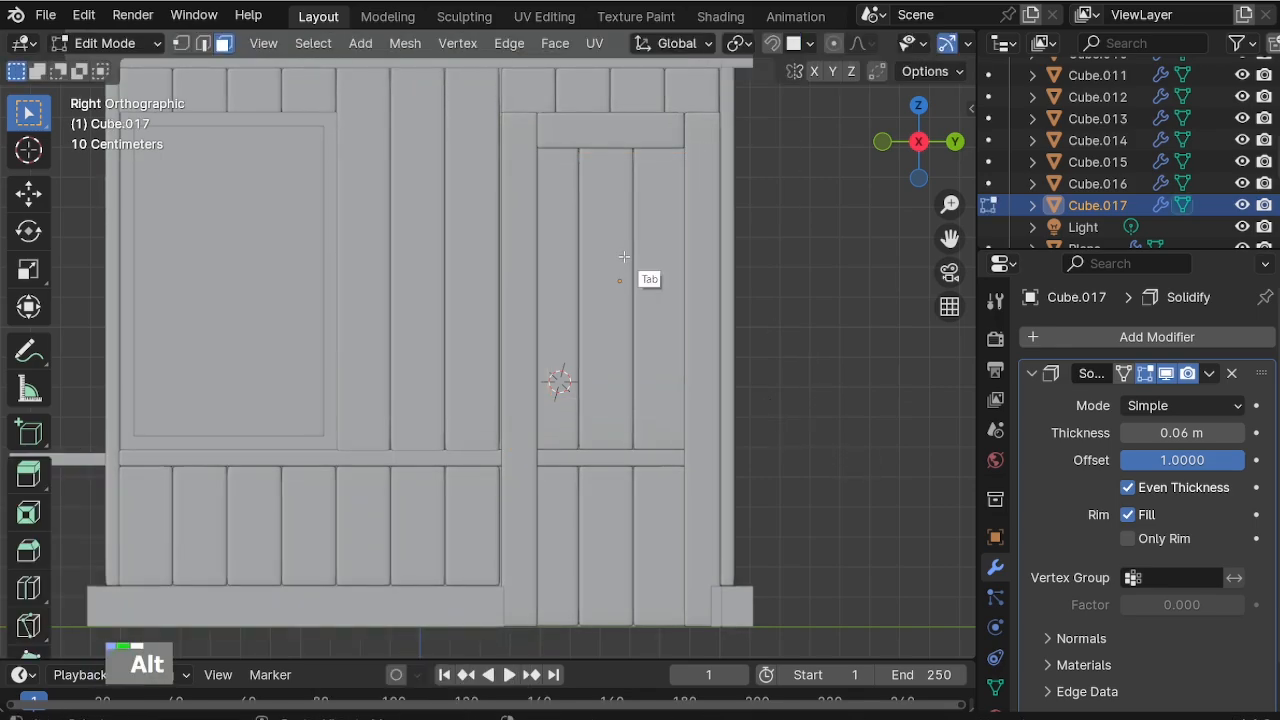
key(alt+z)
shift+middle_drag(580, 376, 572, 330)
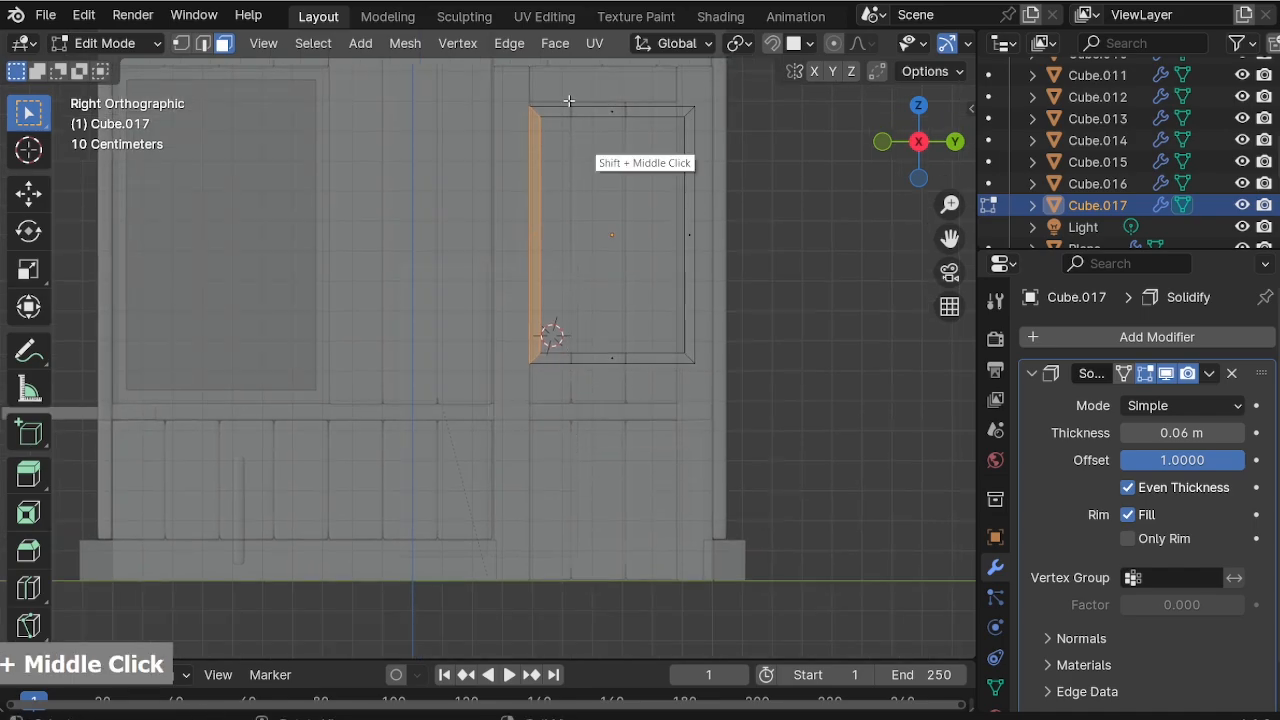
key(g)
key(z)
click(750, 617)
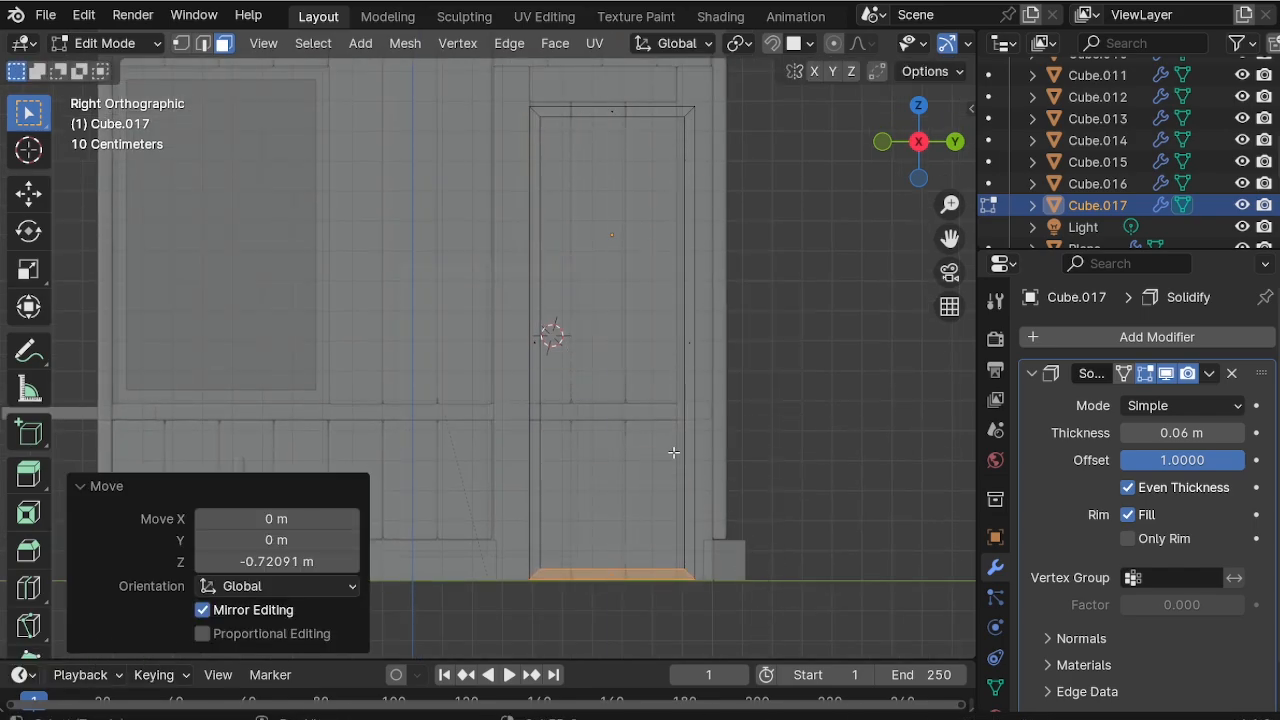
Remove the stretched frame copy from the door and turn off the see-through display.
shift+middle_drag(542, 110, 545, 132)
drag(690, 585, 693, 593)
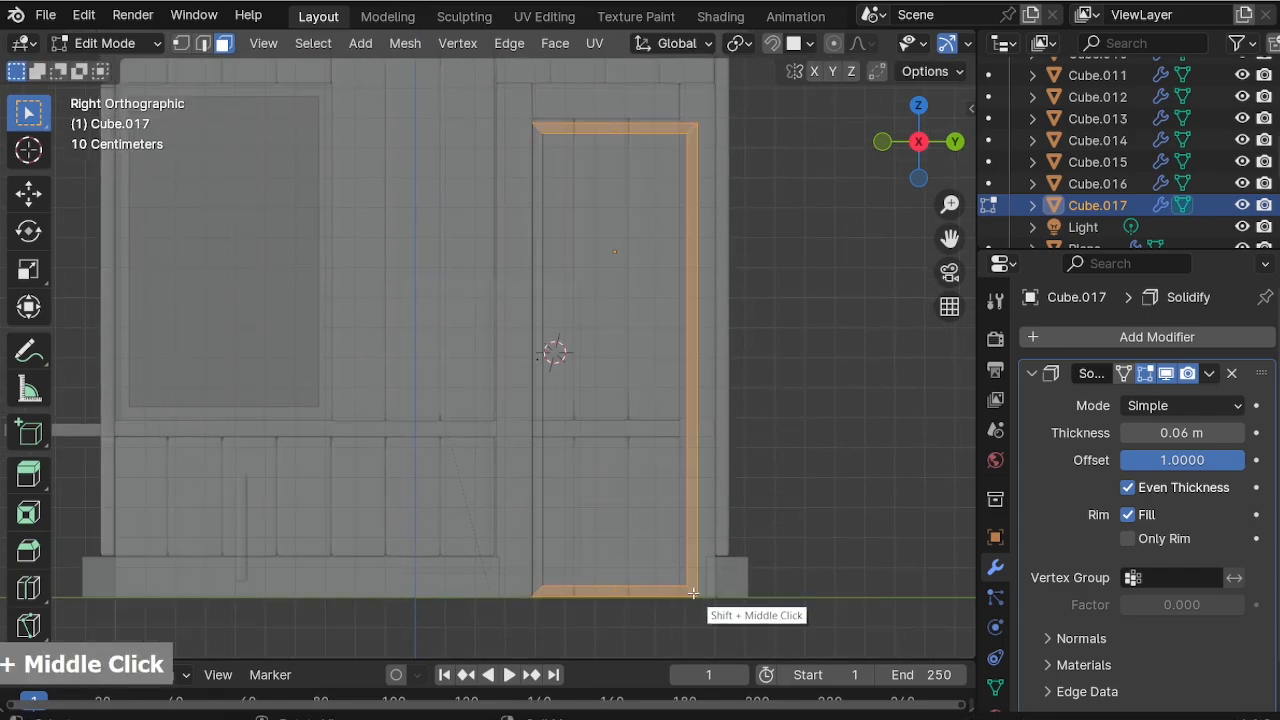
drag(592, 194, 691, 592)
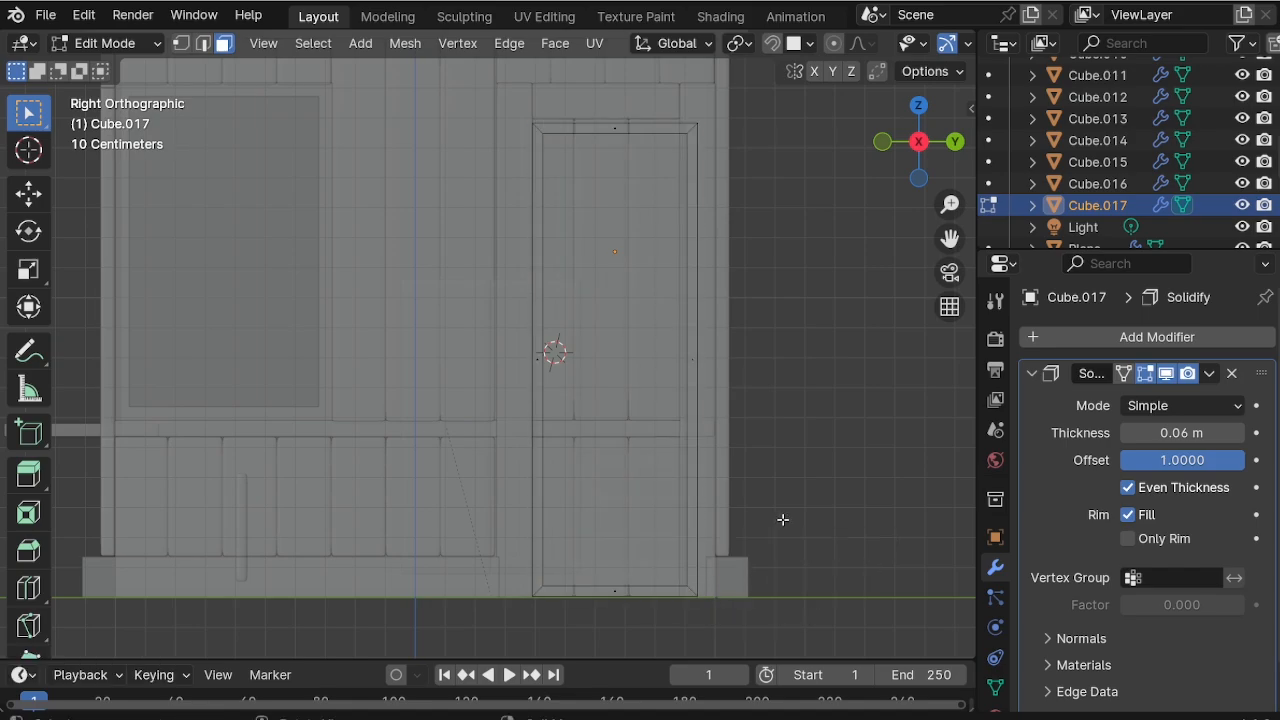
key(Tab)
middle_drag(715, 507, 599, 505)
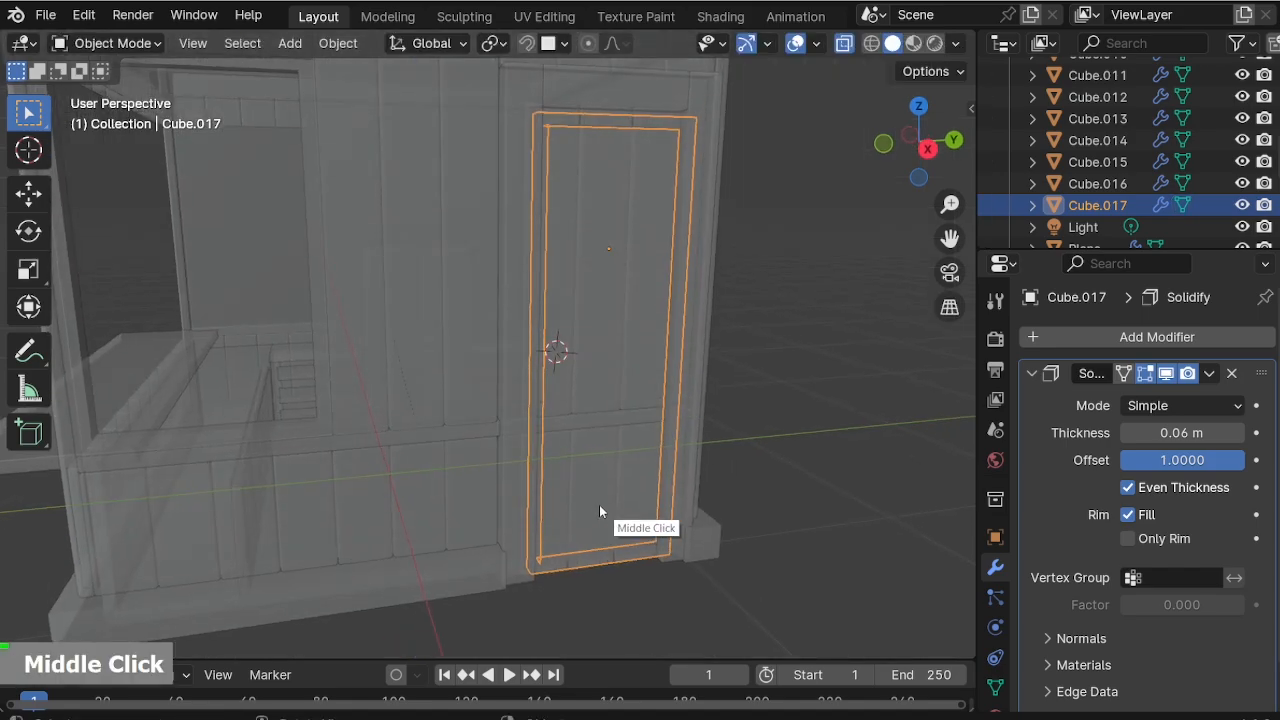
key(alt+a)
key(alt+z)
shift+middle_drag(608, 456, 672, 216)
Duplicate the door post nearer the window and move the copy 0.12365 m along Y into the door opening.
click(640, 145)
shift+click(565, 179)
shift+middle_drag(565, 179, 576, 313)
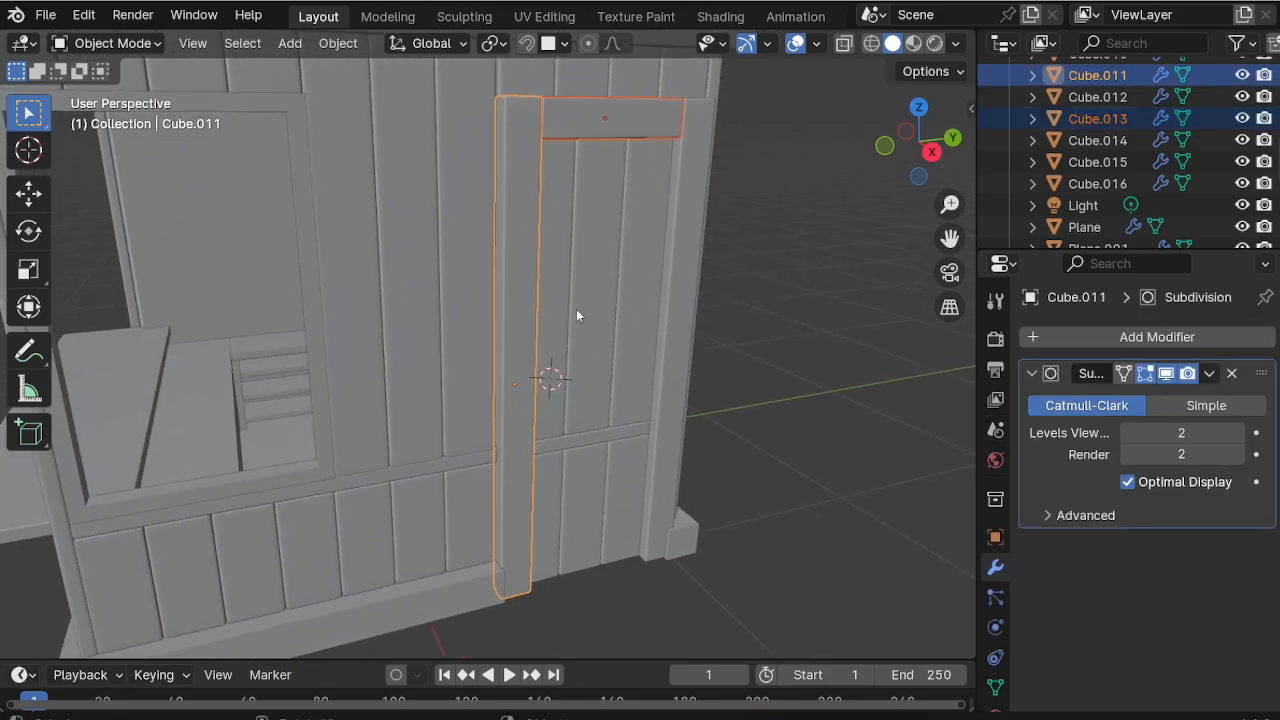
click(514, 267)
key(KP_3)
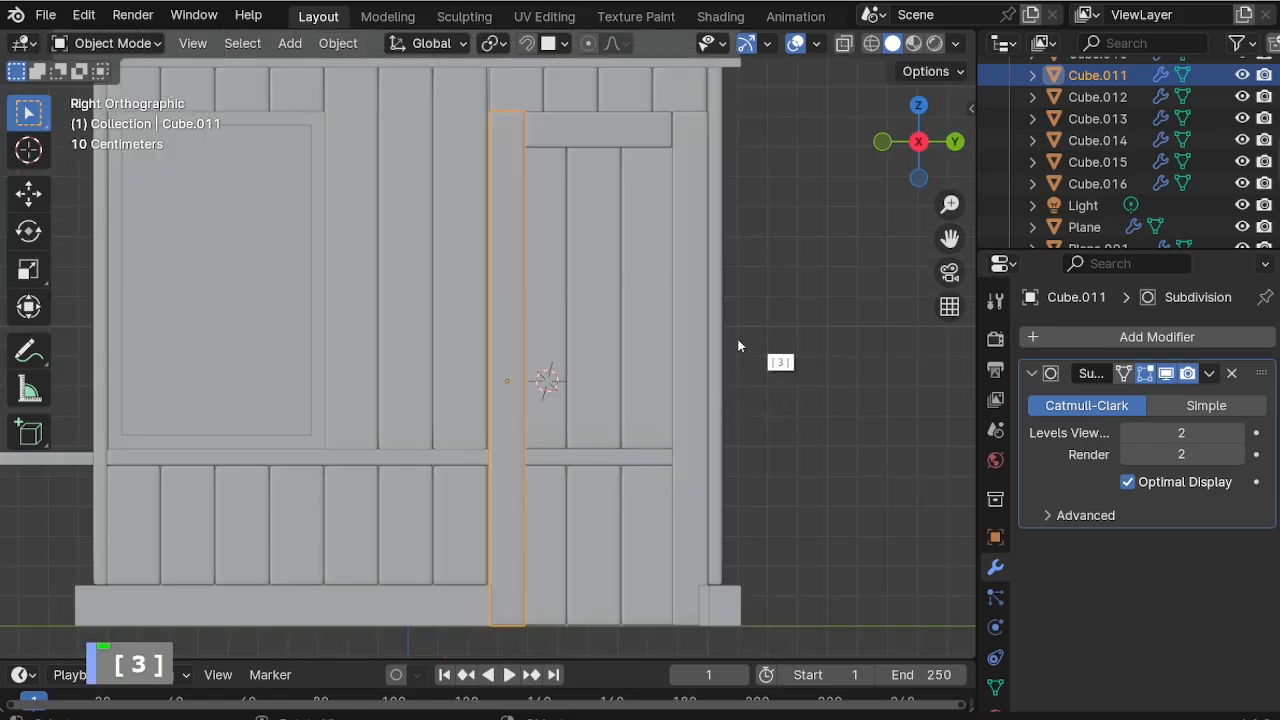
key(shift+d)
right_click(600, 345)
key(g)
key(y)
click(566, 188)
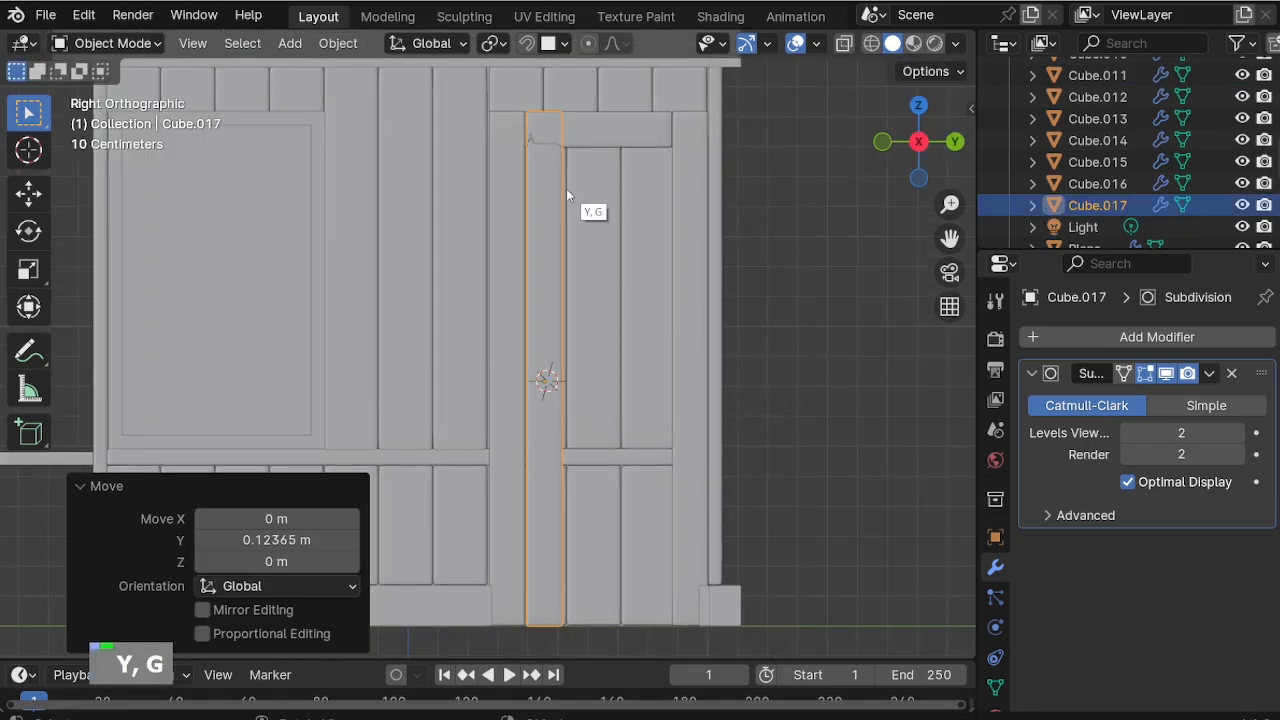
Lower the top face of the post copy about 0.12 m along Z to the lintel's underside.
key(Tab)
key(alt+z)
key(g)
key(z)
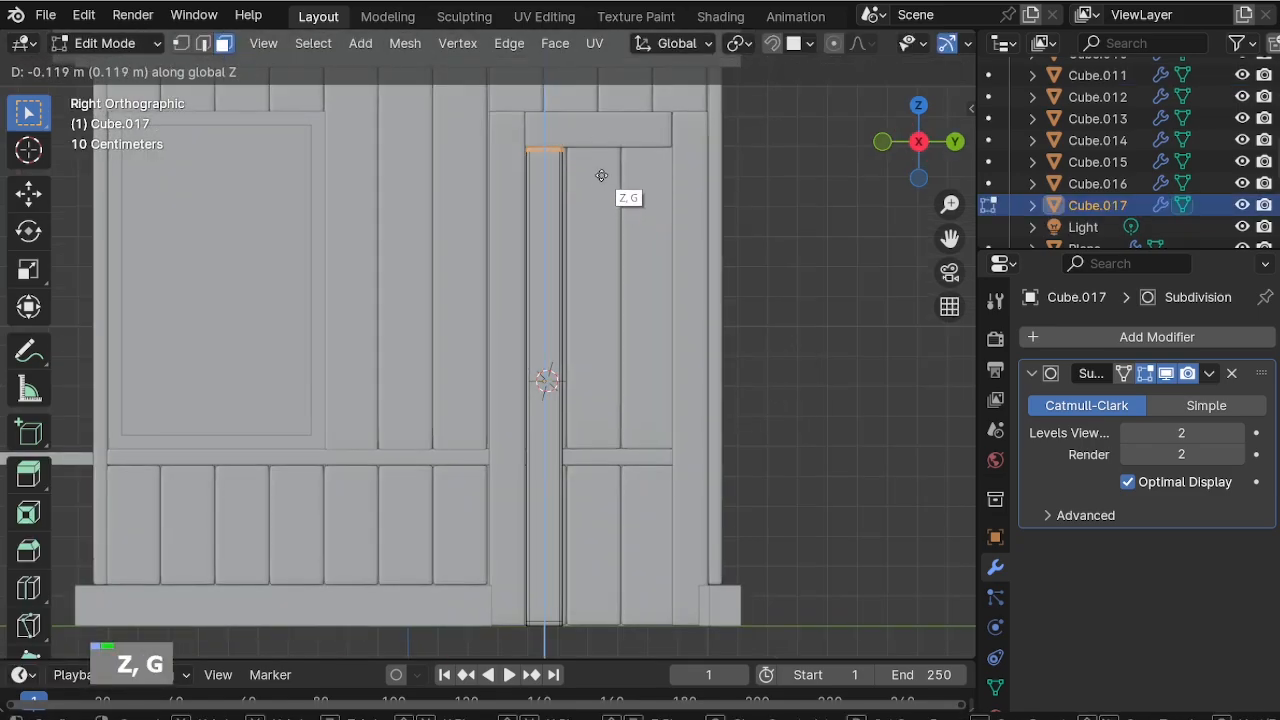
click(601, 175)
key(alt+z)
key(Tab)
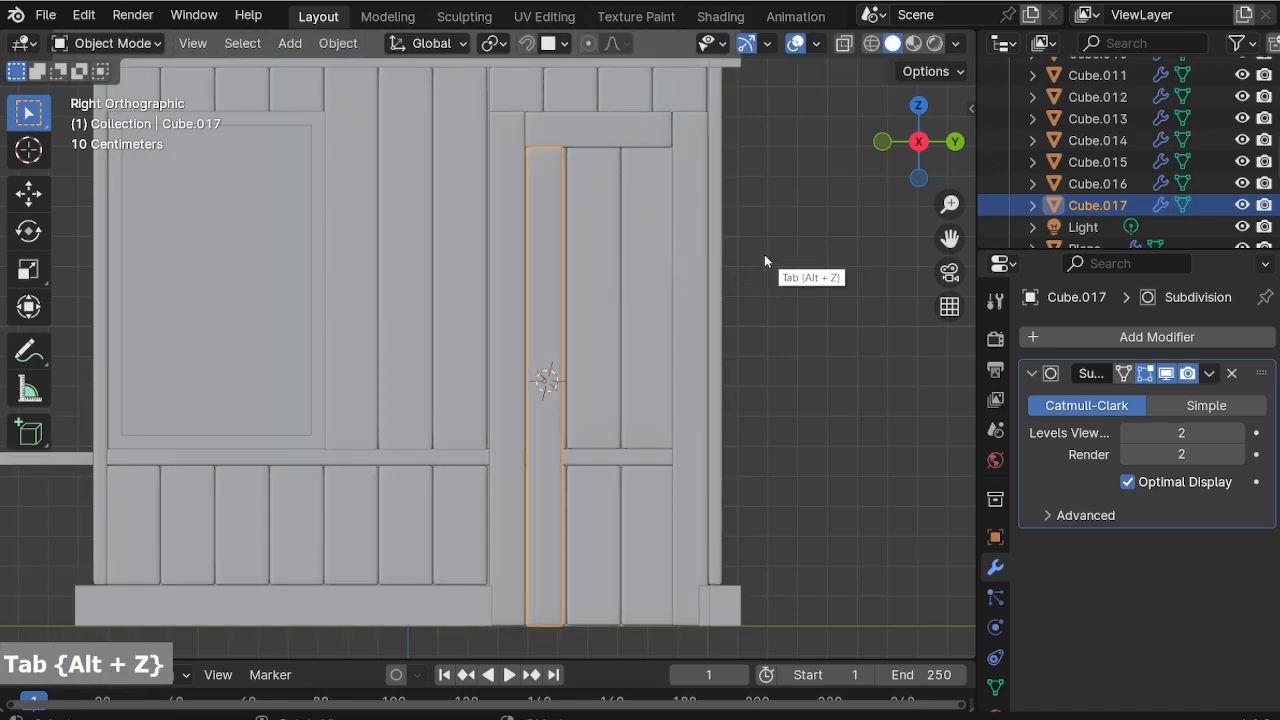
Narrow the post copy along Y and shift it -0.018664 m along Y against the post.
key(s)
key(y)
click(683, 263)
key(g)
key(y)
click(677, 266)
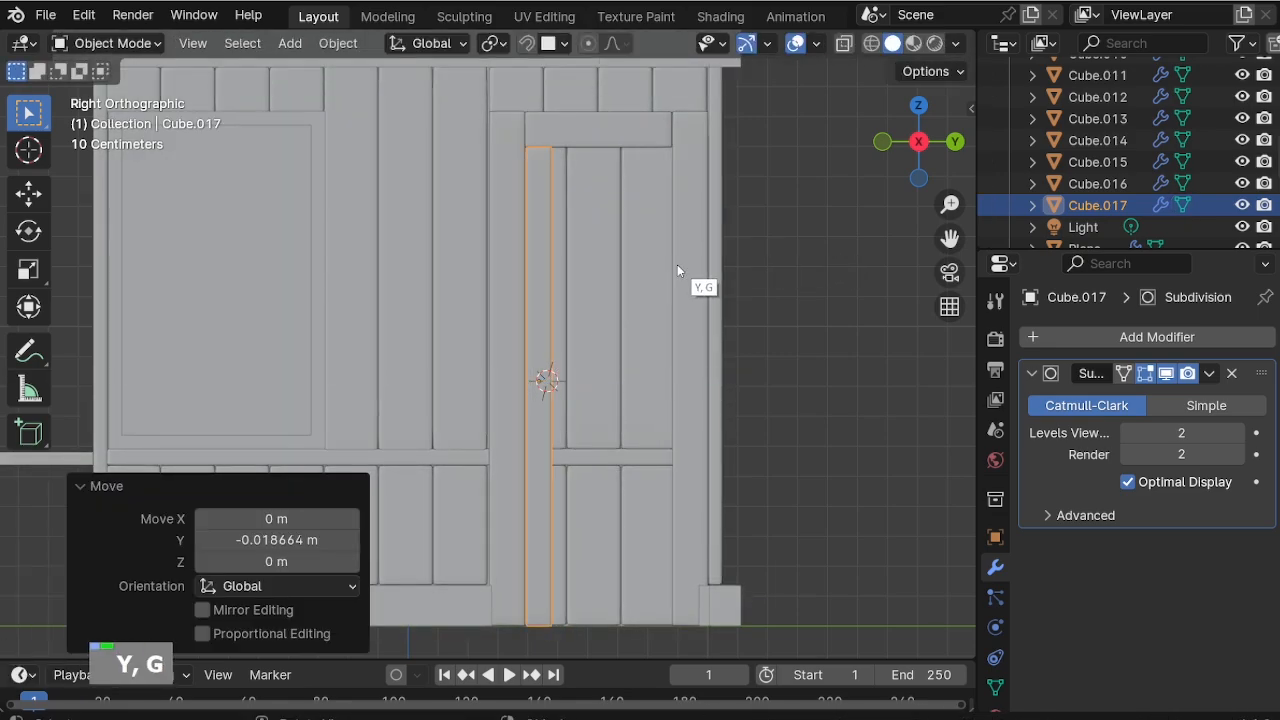
Try placing a copy of the strip 0.40128 m along Y against the opposite post, and delete that copy.
key(shift+d)
key(y)
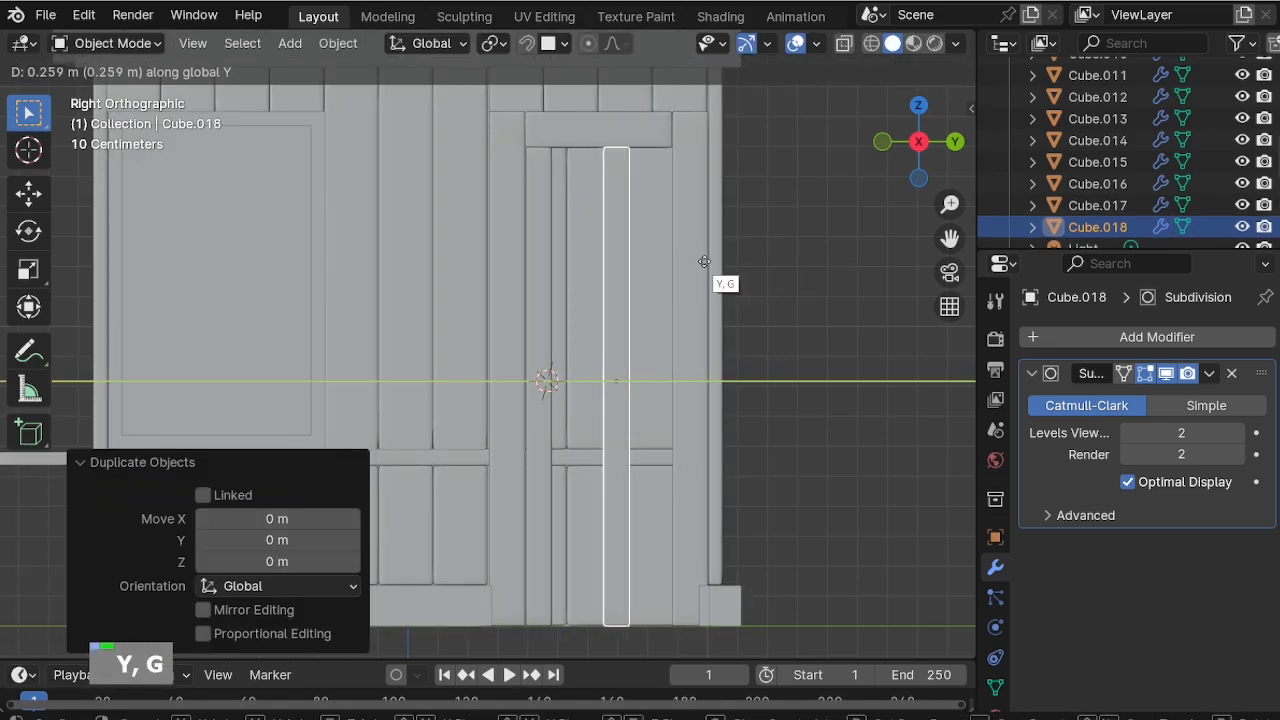
click(741, 262)
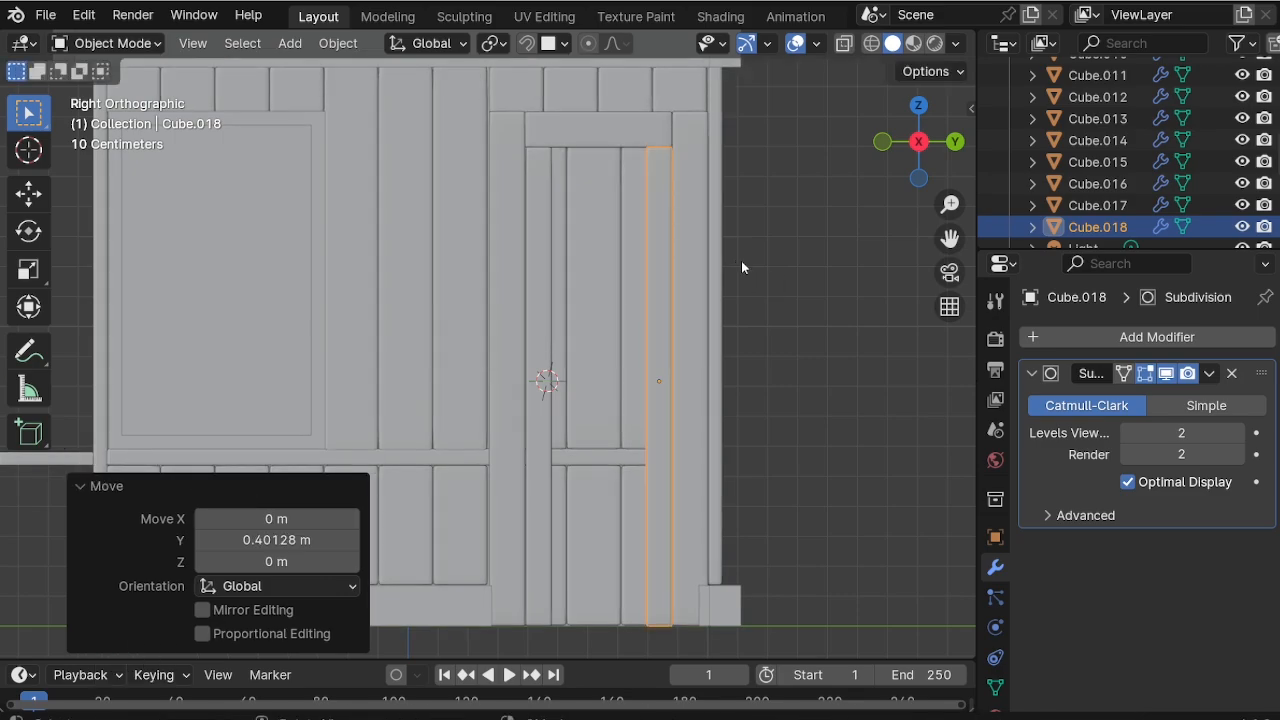
key(Delete)
Scale the remaining strip to 0.789 along Y and shift it -0.006999 m along Y against the post.
click(540, 193)
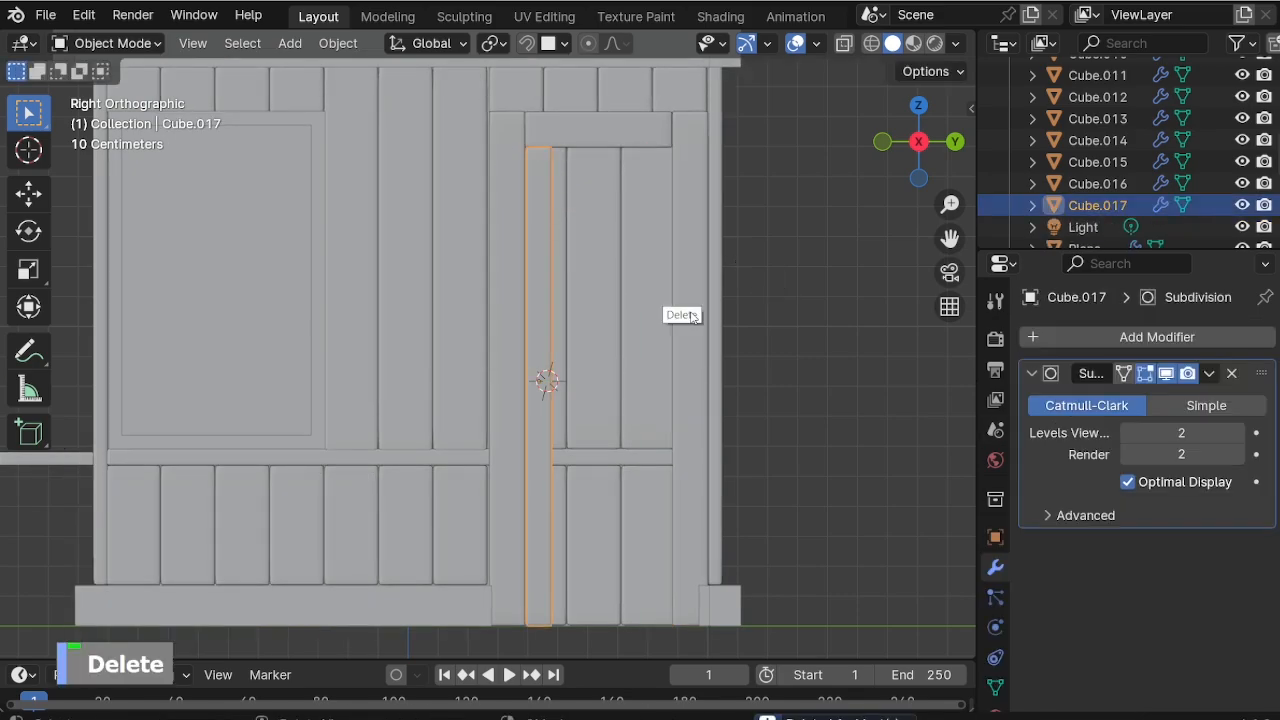
key(s)
click(742, 379)
key(s)
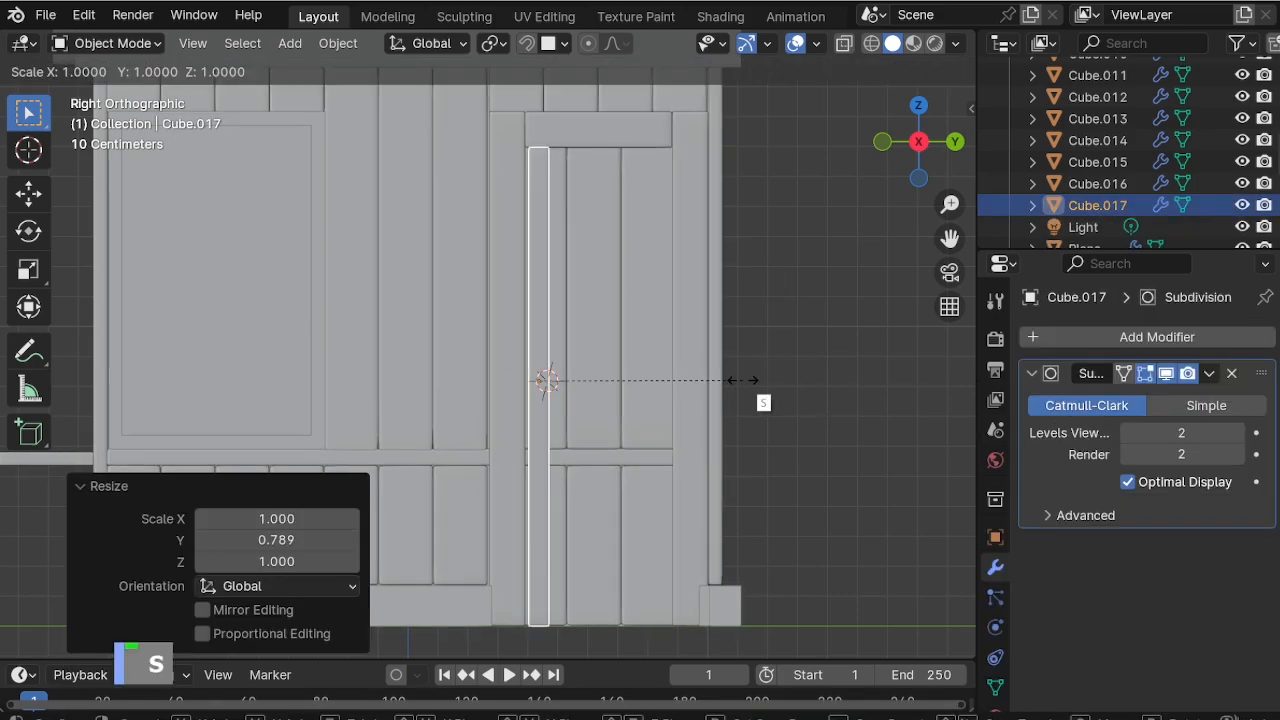
key(y)
click(744, 381)
key(g)
key(y)
click(744, 381)
Duplicate the narrowed strip along Y to the opposite side of the door opening.
key(shift+d)
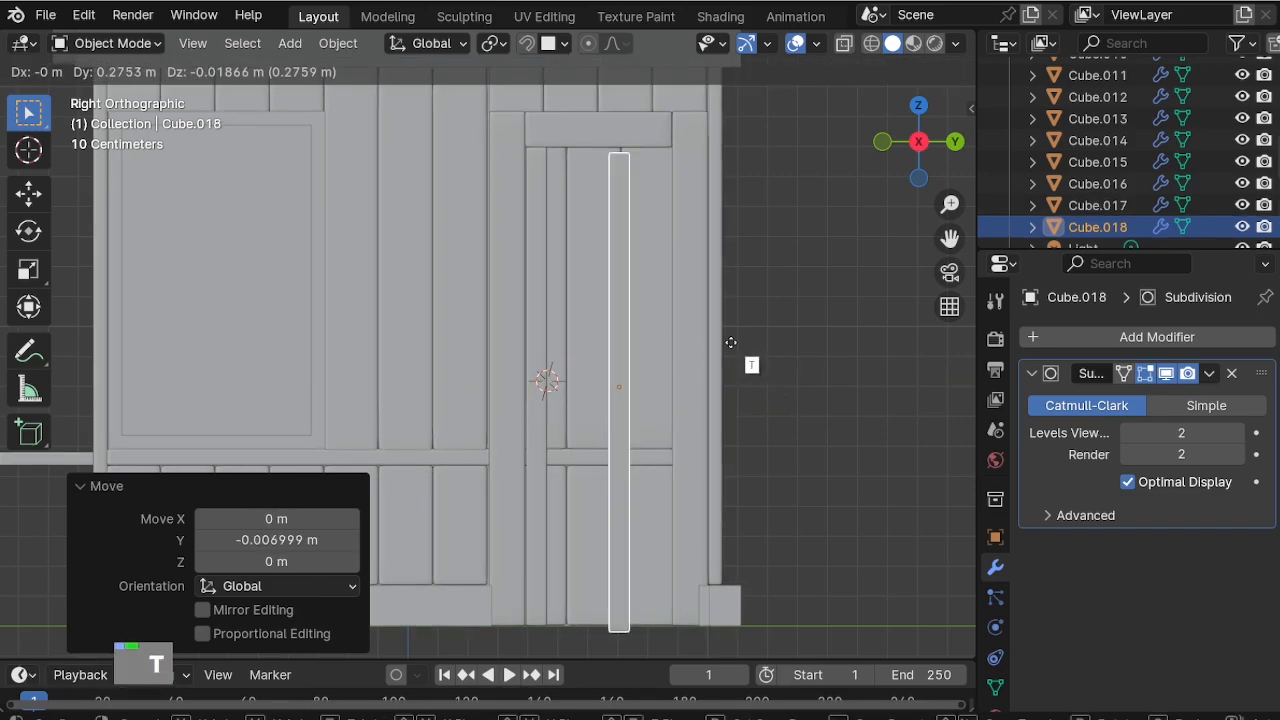
key(y)
click(629, 160)
Try to snap the narrow strip on the window side of the door to a new position.
click(561, 217)
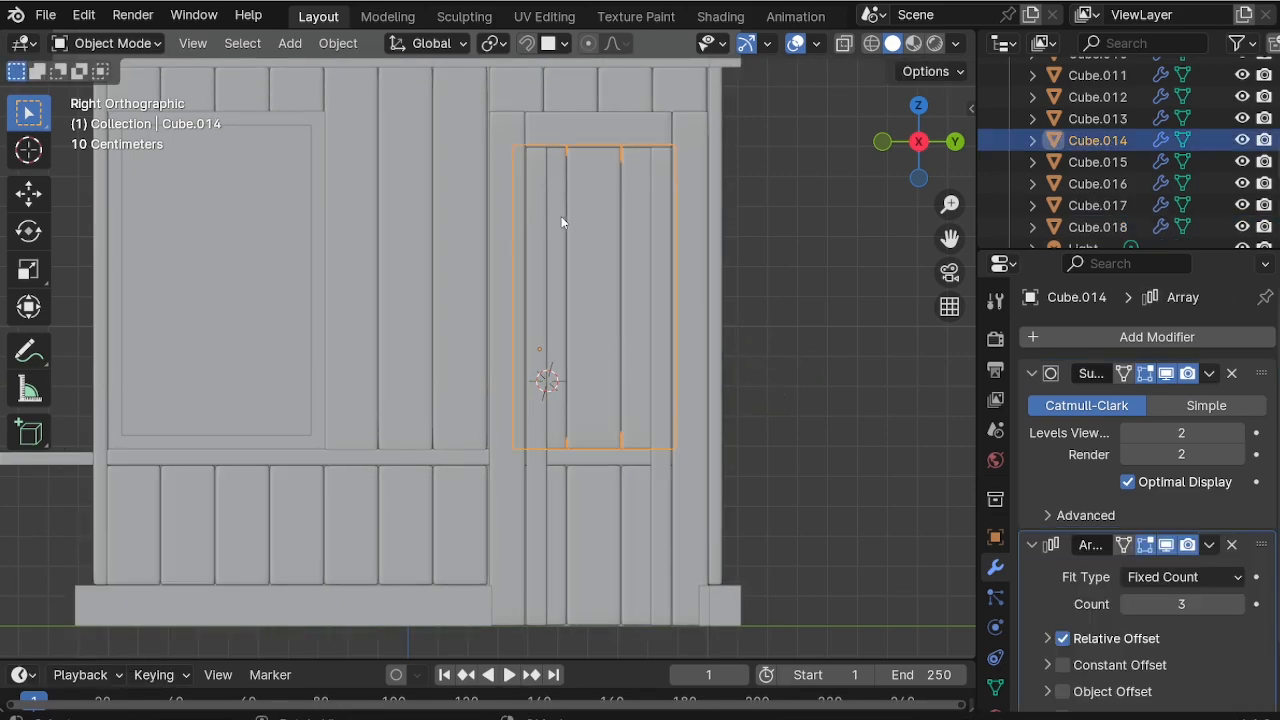
click(543, 203)
click(556, 186)
click(544, 195)
key(shift+s)
click(638, 182)
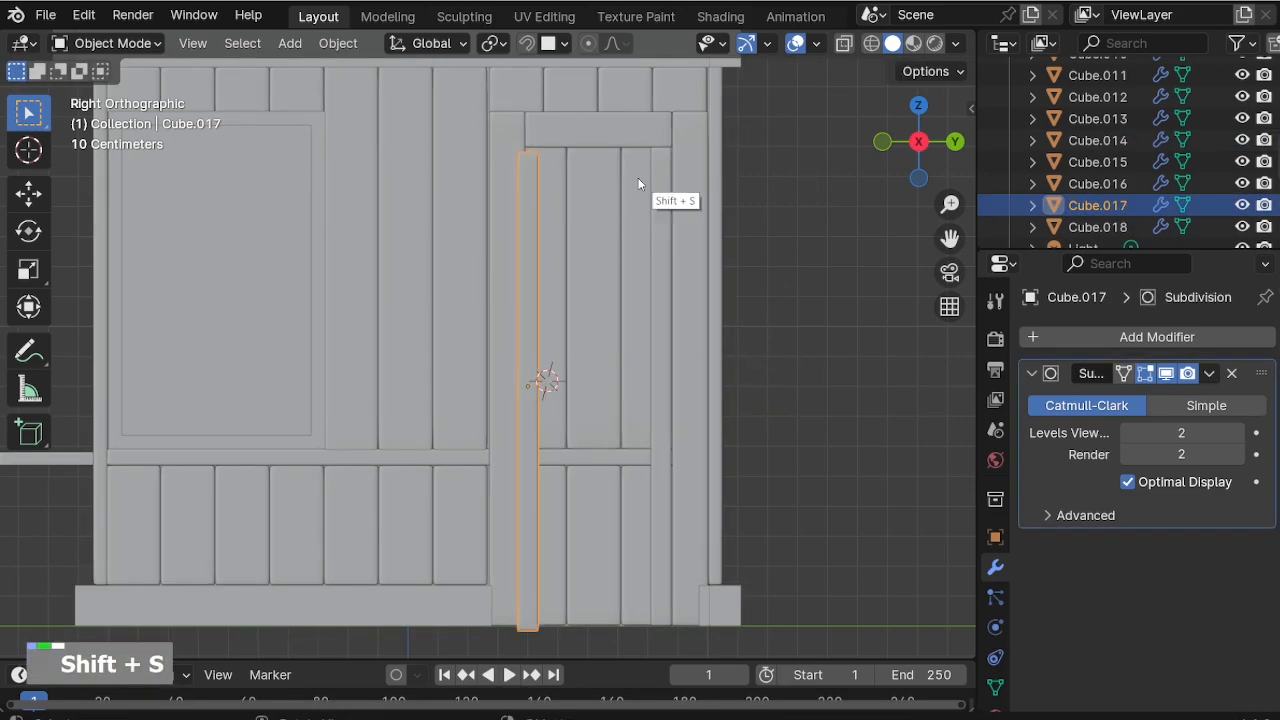
Duplicate the snapped strip in place and rotate the copy 90° to lie horizontally.
key(shift+d)
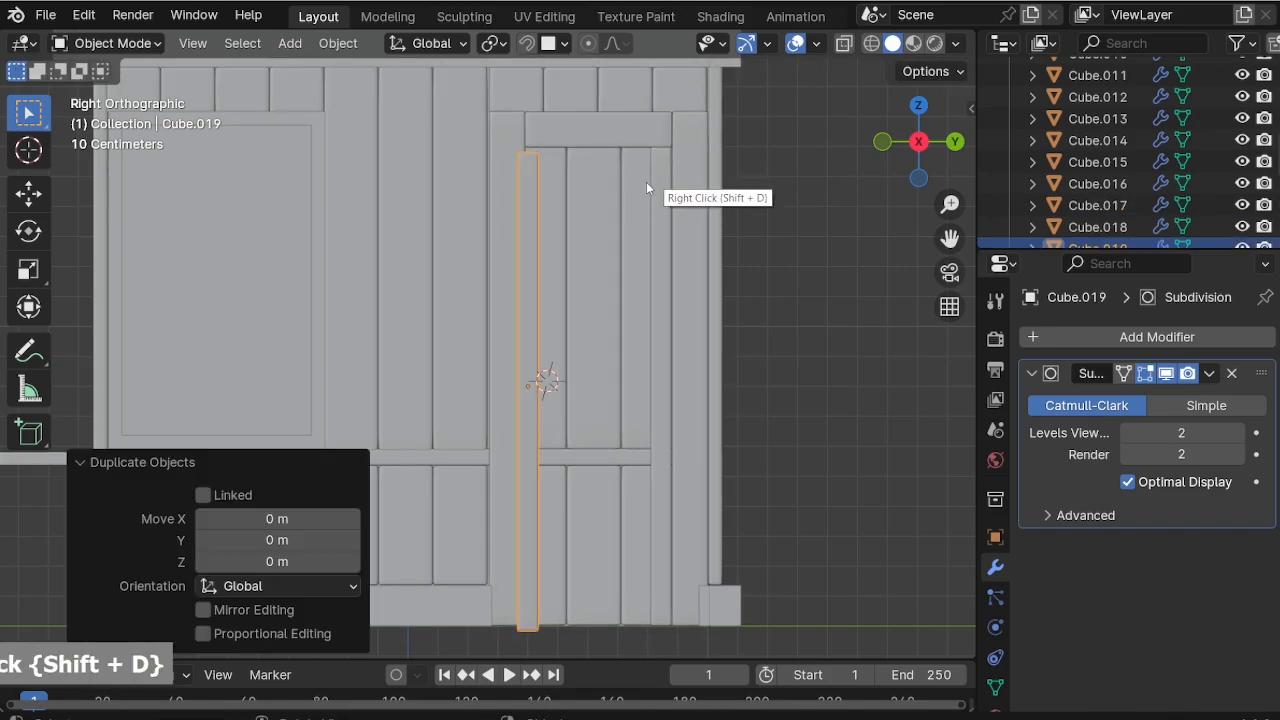
key(r)
key(9)
key(0)
key(Return)
Shorten the horizontal strip along Y and move it 0.2403 m in Y and 0.75823 m in Z to below the lintel.
key(s)
key(y)
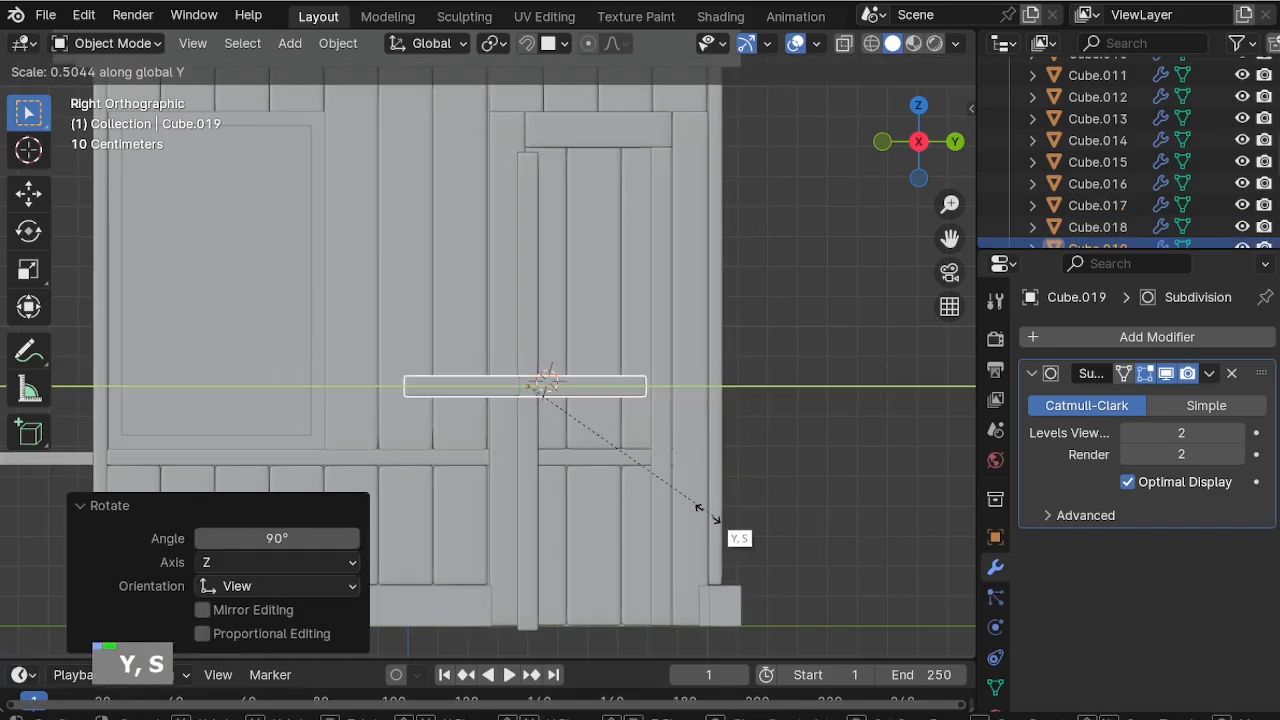
click(600, 491)
key(g)
click(649, 239)
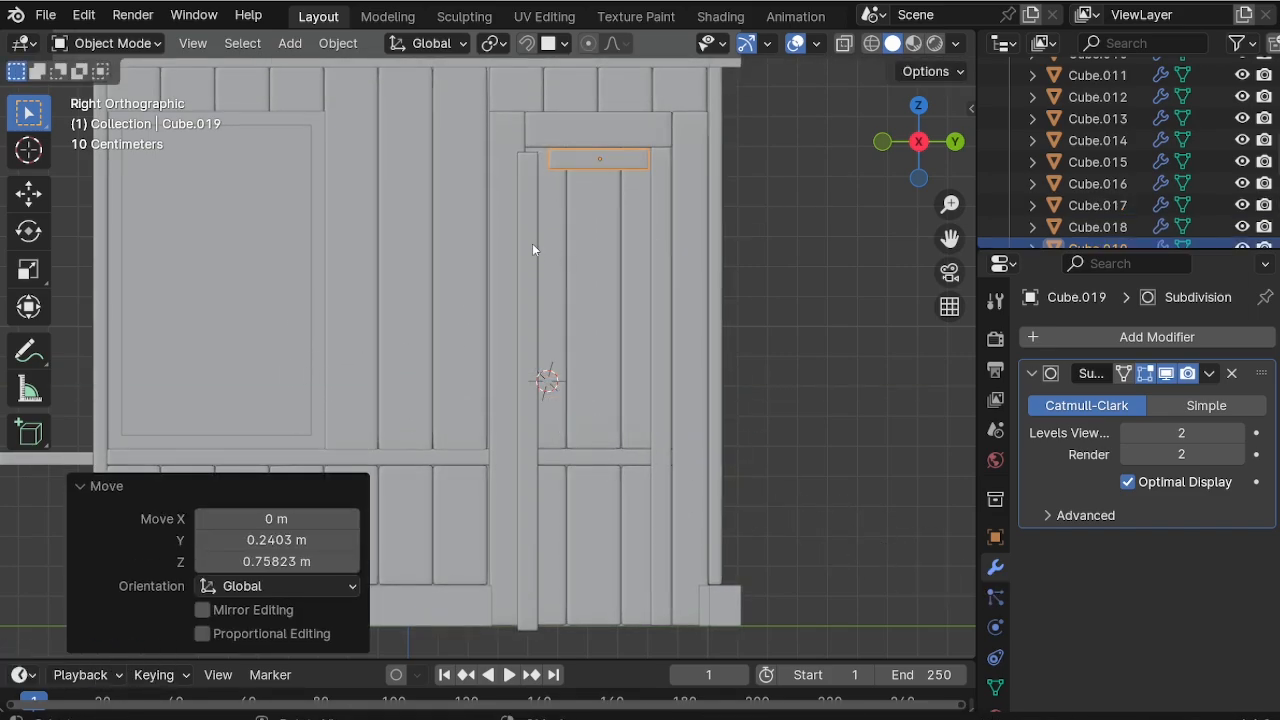
Replace the misplaced vertical strip with a copy of the opposite strip moved along Y against the window-side post.
key(Delete)
click(660, 228)
key(shift+d)
key(y)
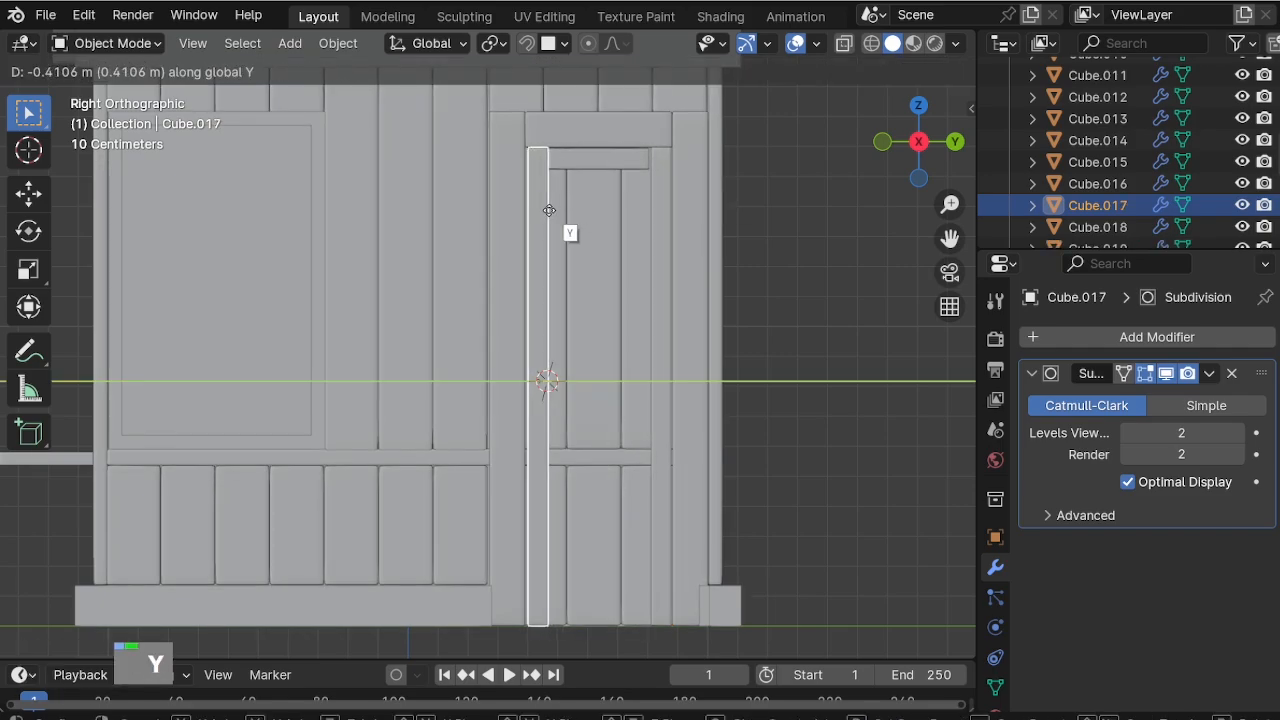
click(543, 209)
Raise the horizontal strip 0.00375 m along Z and scale it to 1.03 along Y to meet both vertical strips.
scroll(654, 155, up, 4)
shift+middle_drag(654, 155, 484, 268)
scroll(484, 268, up, 1)
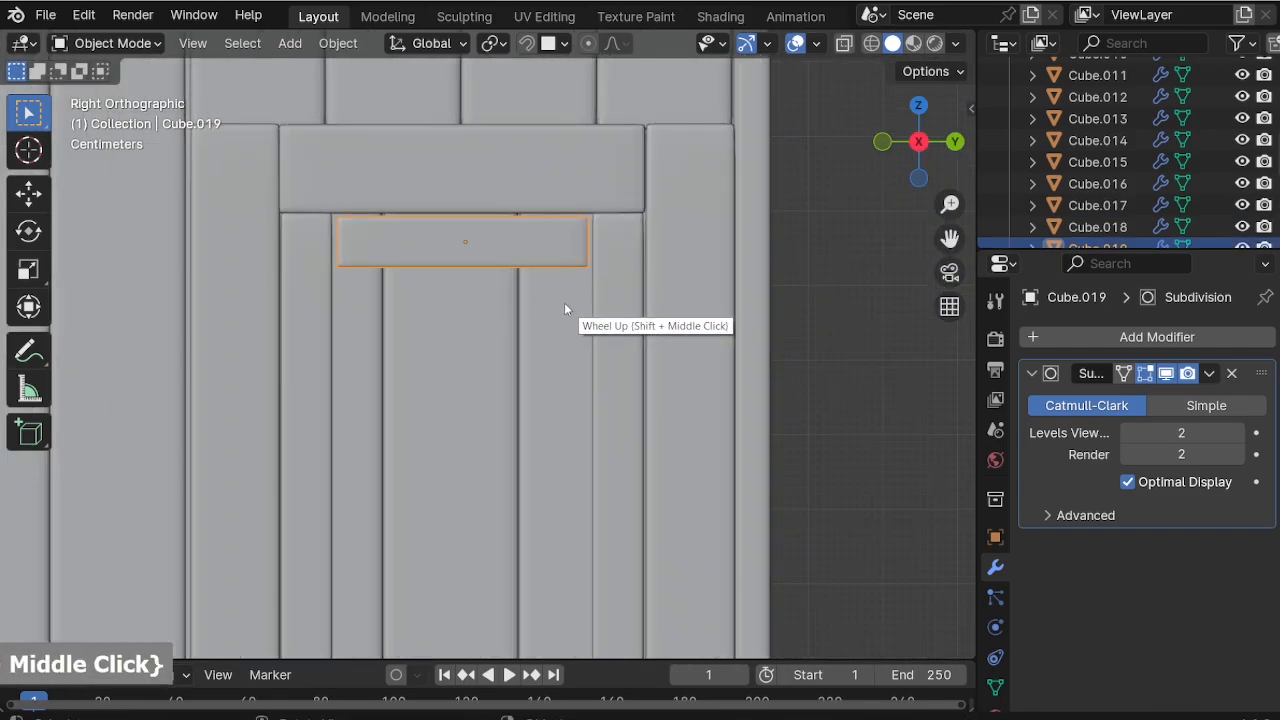
key(g)
click(564, 305)
key(s)
key(y)
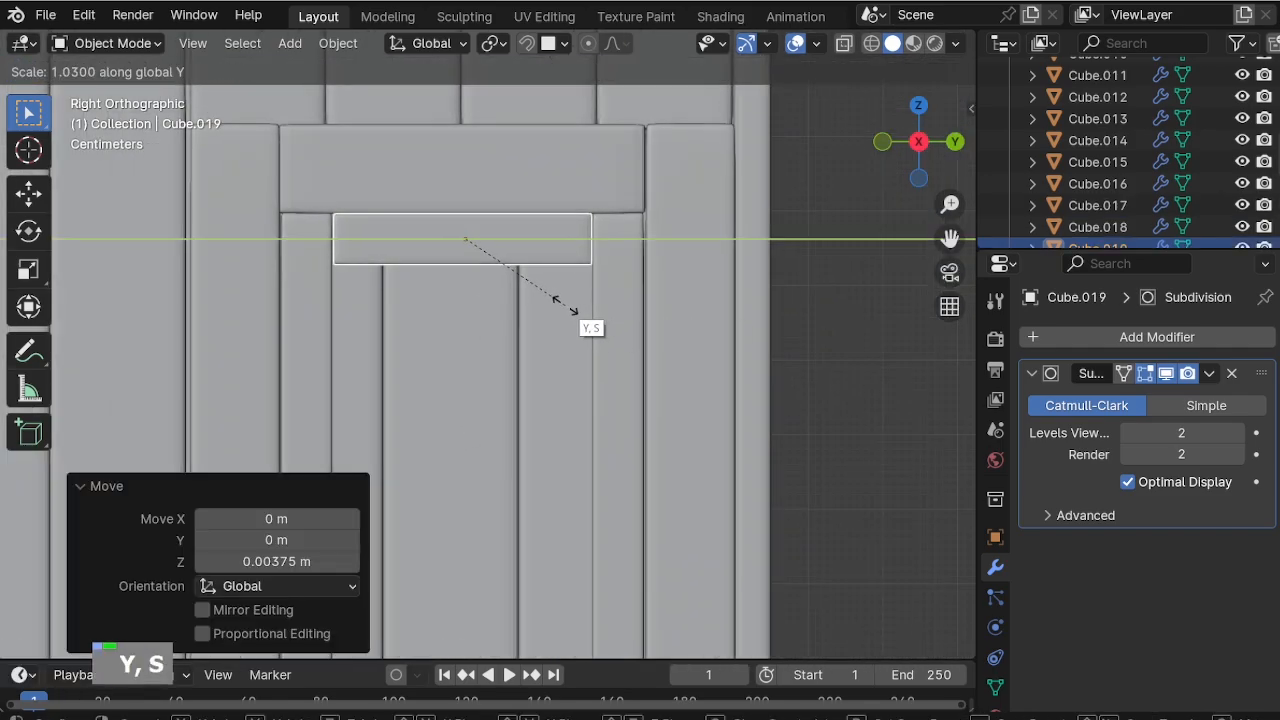
click(565, 305)
Move the horizontal strip along X to adjust its depth against the door.
middle_drag(545, 297, 573, 354)
scroll(560, 370, down, 4)
shift+middle_drag(505, 425, 568, 345)
scroll(568, 303, up, 1)
key(g)
key(x)
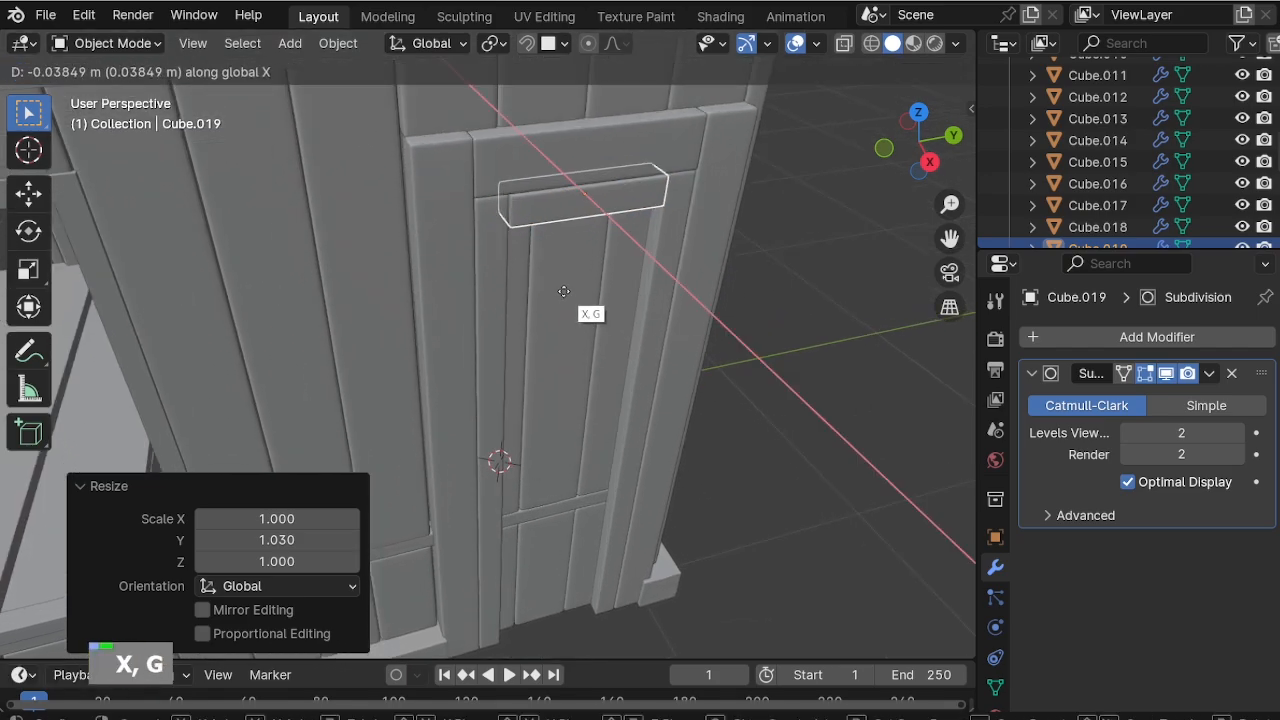
click(580, 295)
Delete the horizontal strip and both narrow vertical strips from the door opening.
key(Delete)
key(Delete)
key(Delete)
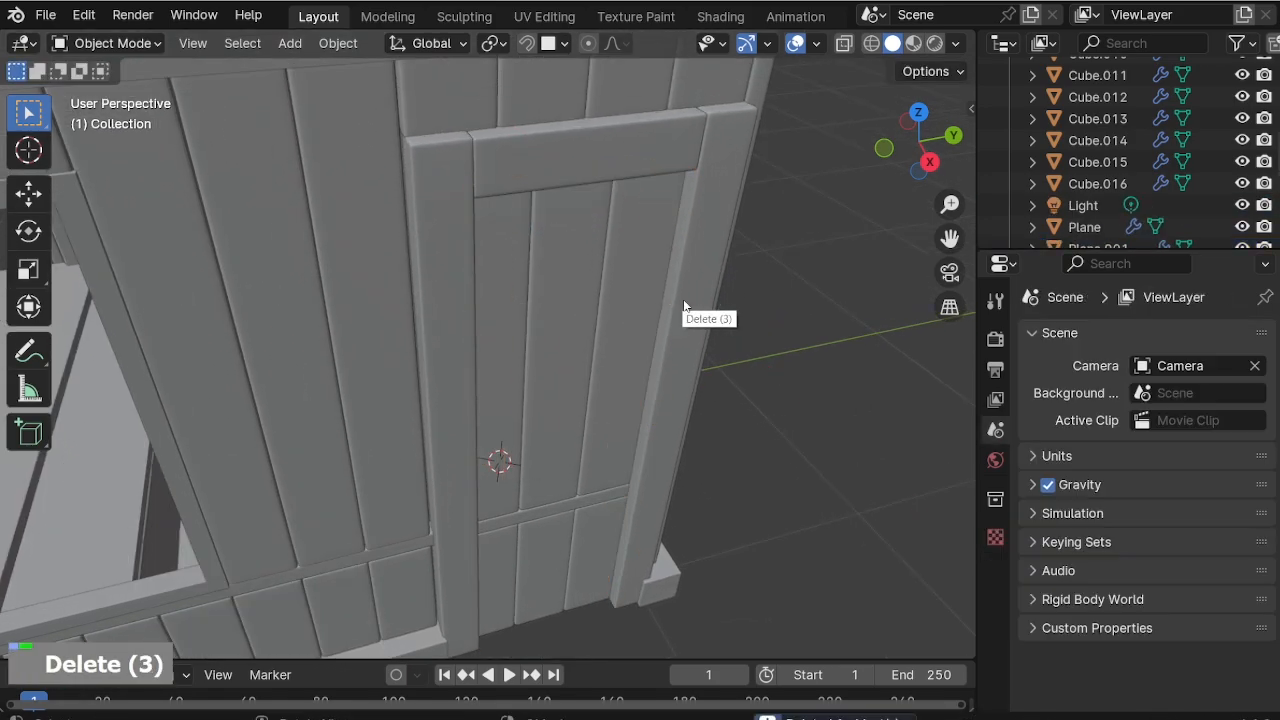
Duplicate the window-side door post, scale the copy to 0.496 along Y, and move it along Y against the post's inner edge.
middle_drag(684, 305, 391, 508)
key(KP_1)
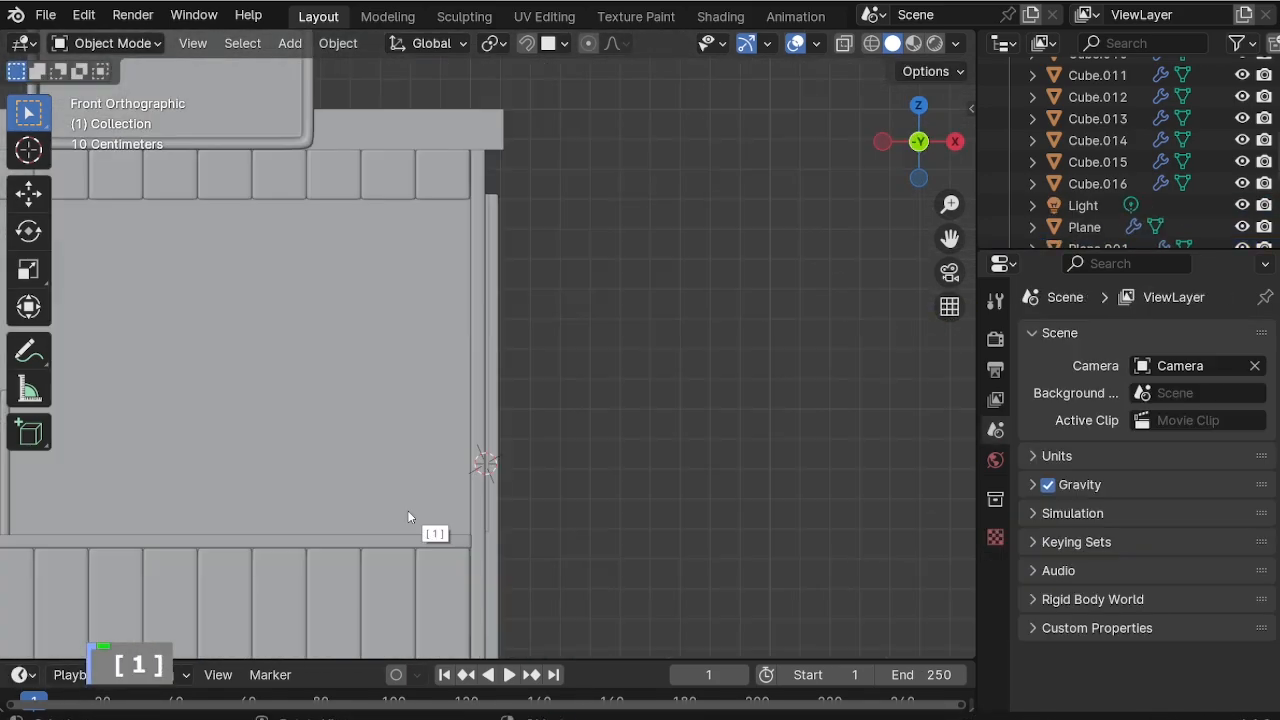
key(KP_3)
scroll(456, 332, down, 2)
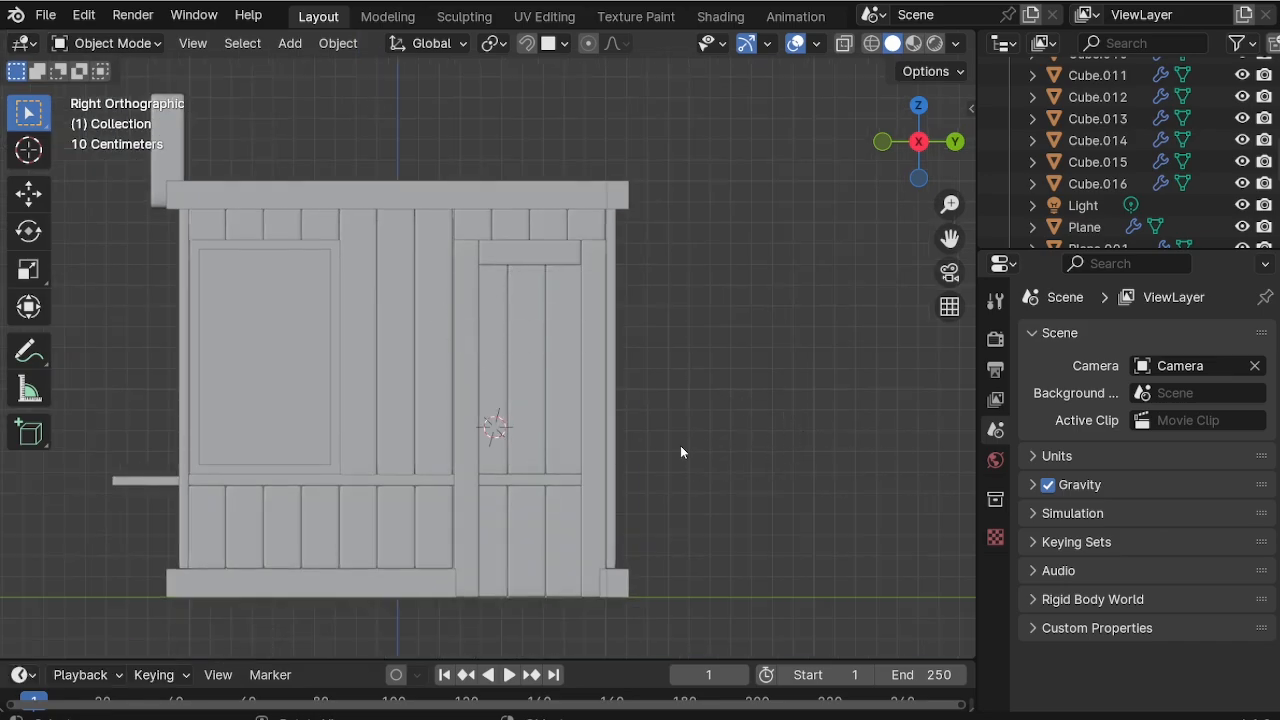
scroll(368, 508, up, 1)
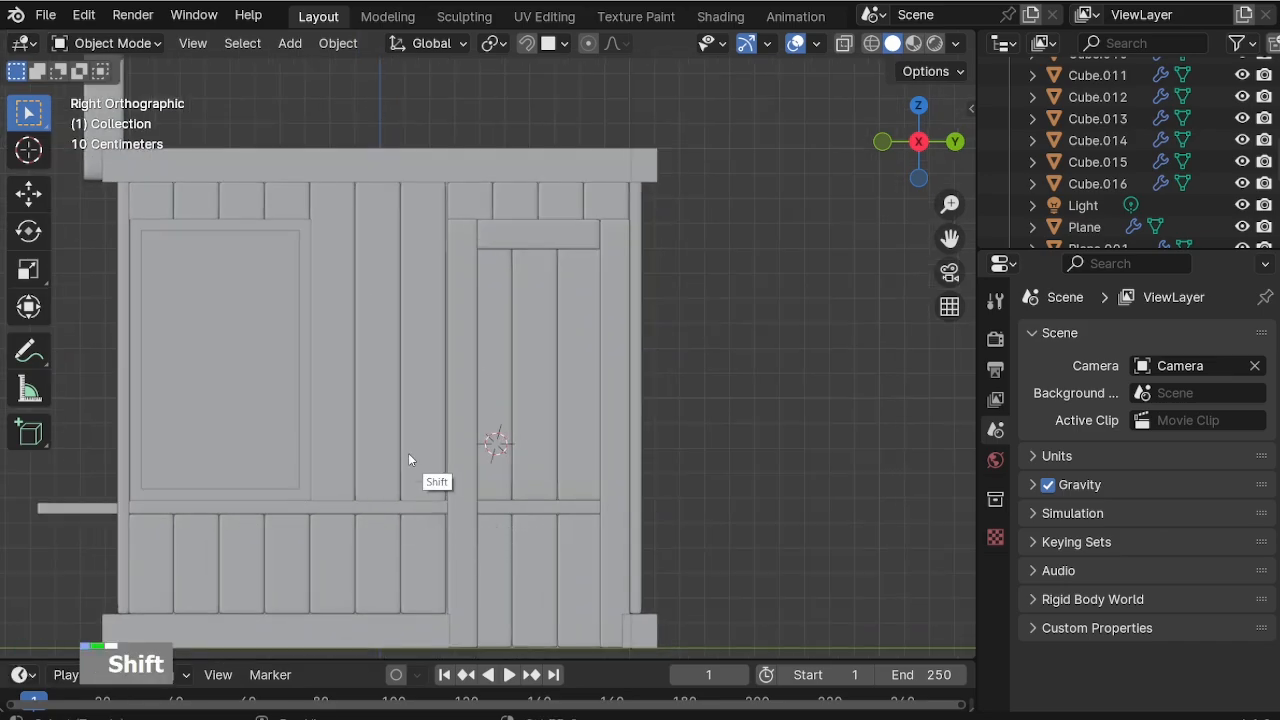
shift+middle_drag(408, 460, 413, 427)
click(462, 375)
key(shift+d)
right_click(572, 376)
key(s)
key(y)
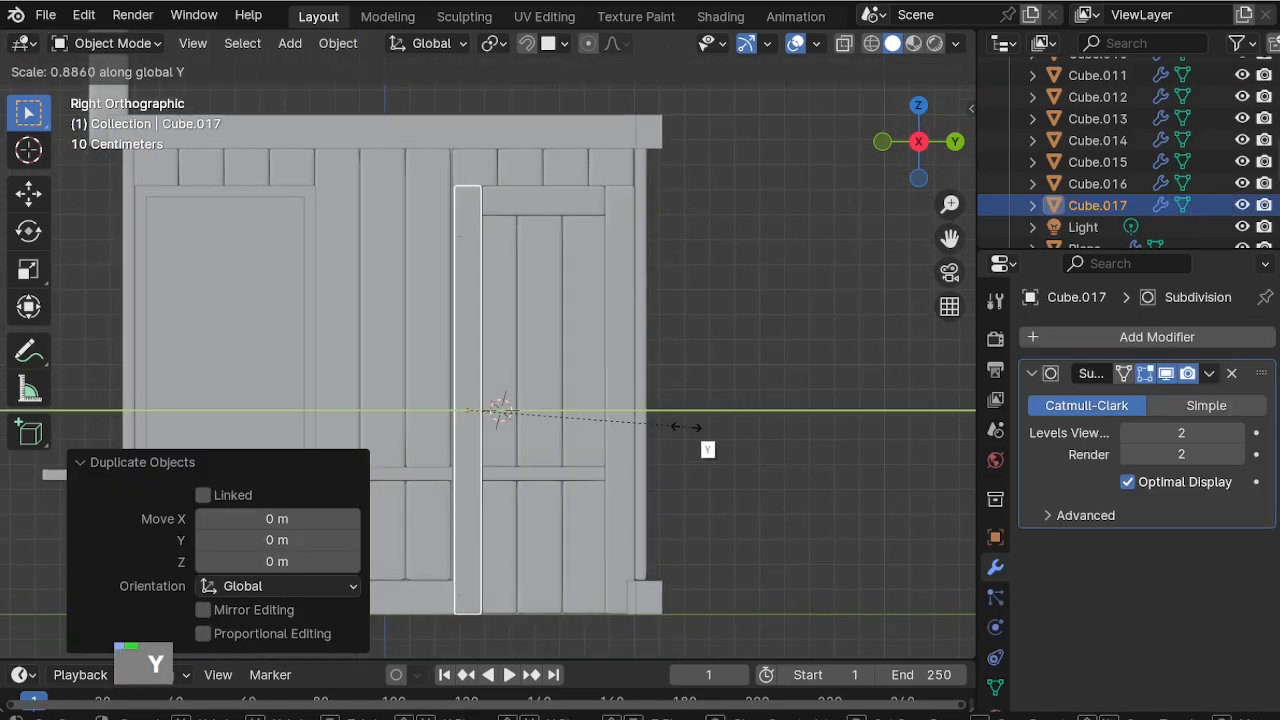
click(593, 405)
key(g)
key(y)
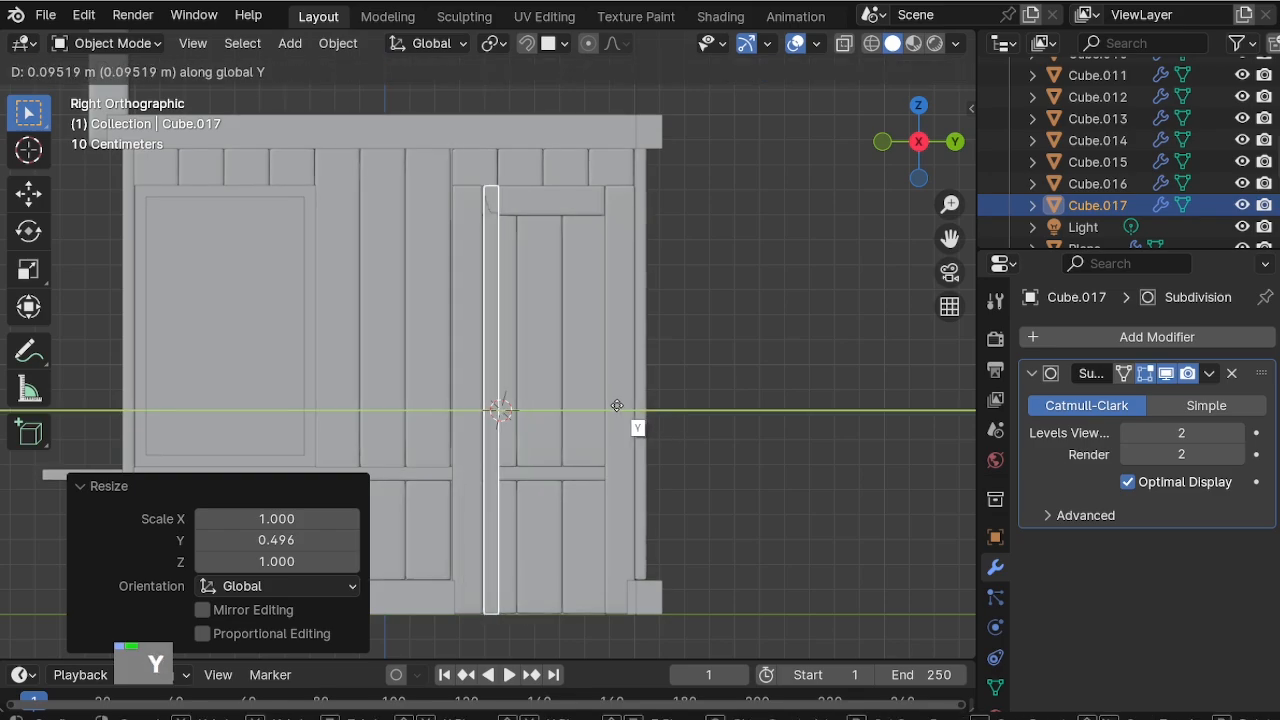
click(690, 530)
Lower the top face of the narrow vertical strip along Z to the underside of the door's top frame board.
key(Tab)
key(alt+z)
drag(437, 140, 515, 220)
key(alt+z)
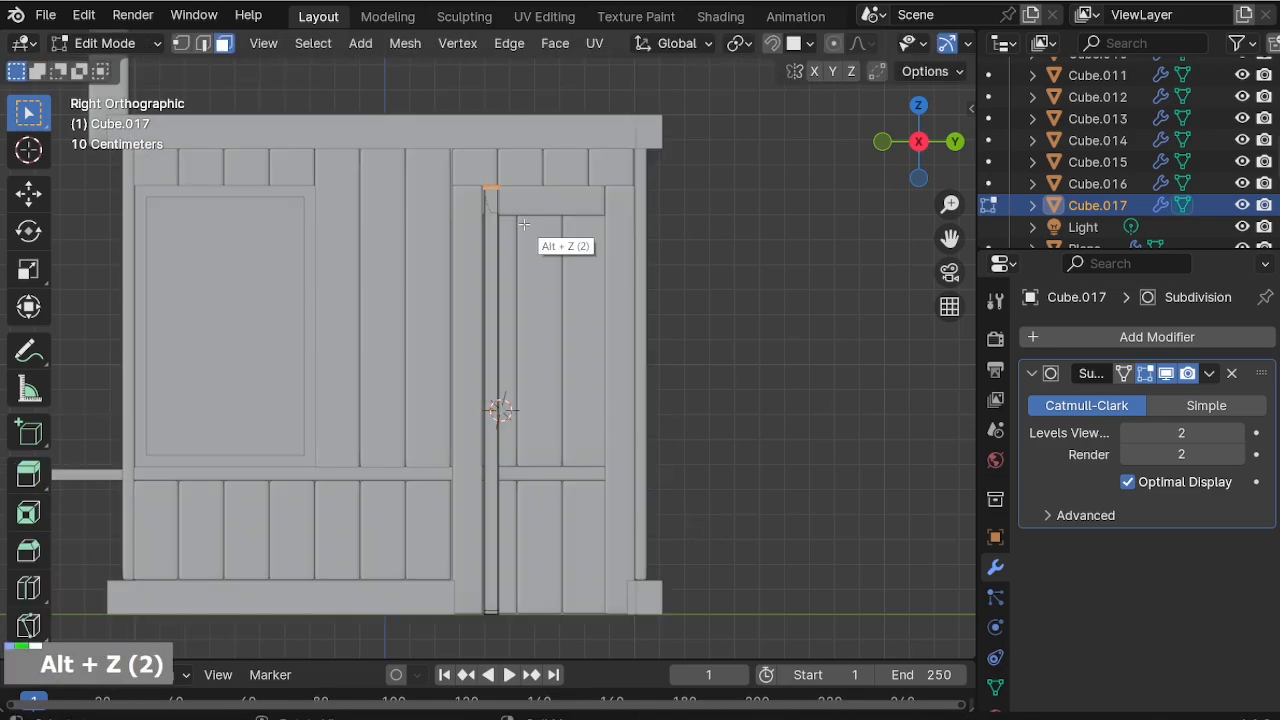
key(g)
key(z)
click(523, 258)
key(Tab)
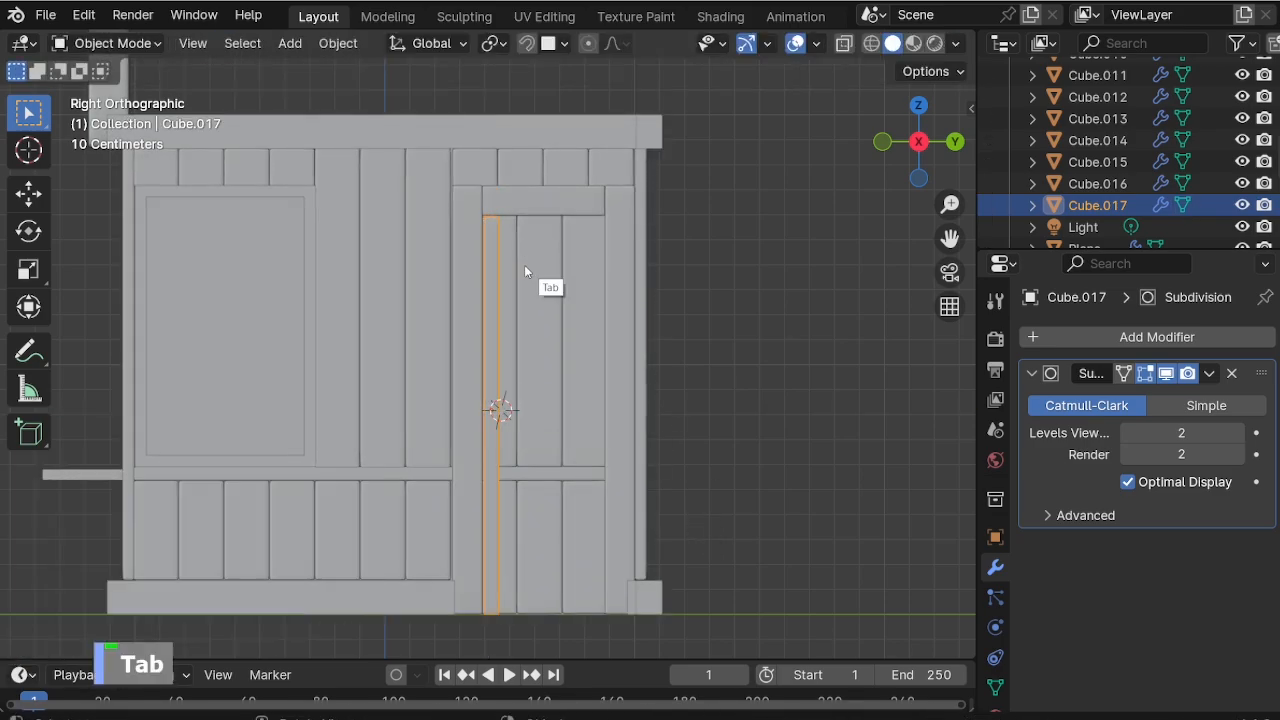
Duplicate the narrow strip 0.42274 m along Y to the opposite side of the door opening.
key(shift+d)
key(y)
click(612, 283)
Duplicate the second strip in place, rotate the copy 90°, and scale it to 0.324 along Y.
key(shift+d)
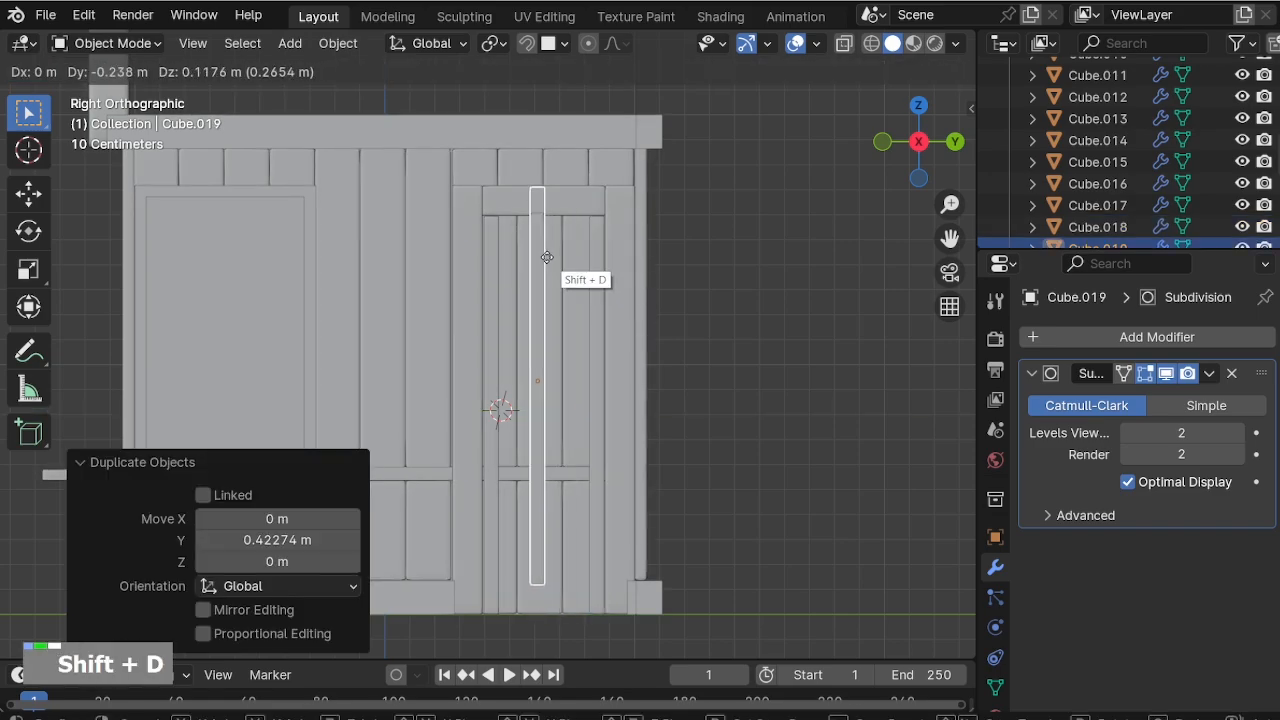
key(Escape)
text(r90)
click(676, 452)
key(s)
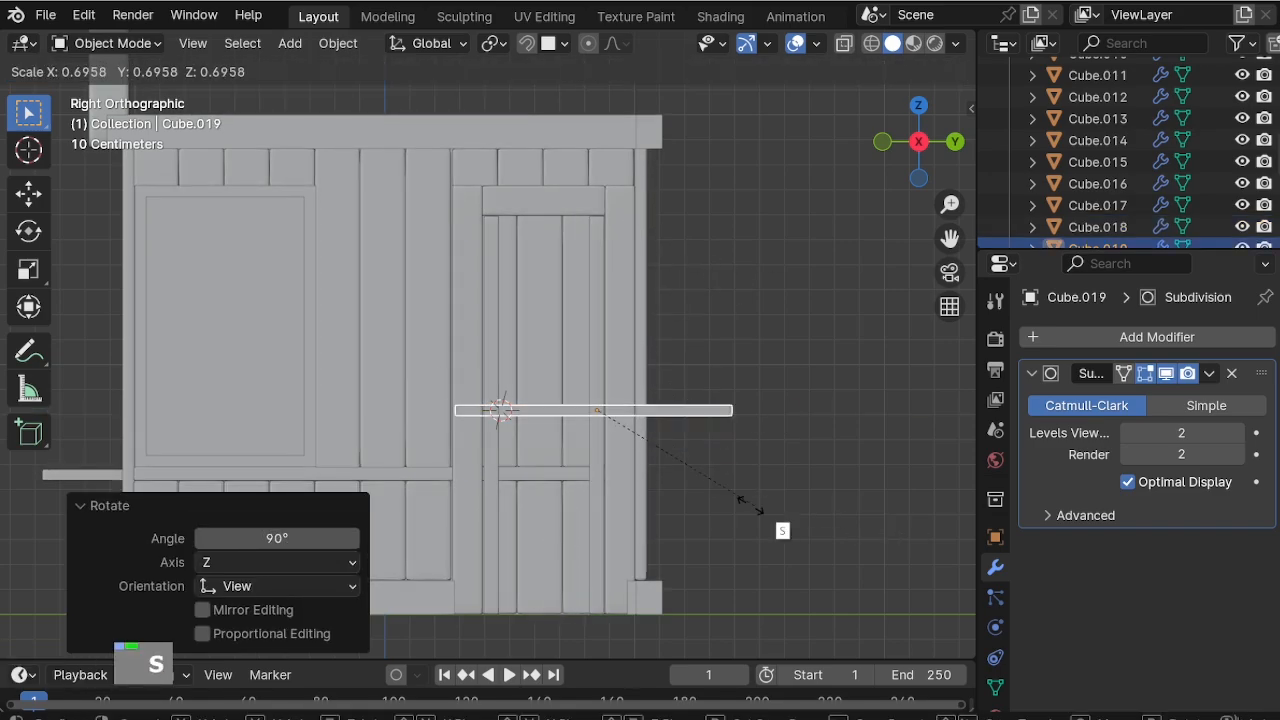
key(Escape)
key(s)
key(y)
click(815, 490)
Move the horizontal strip -0.19597 m in Y and 0.7419 m in Z, and fine-tune its place under the door's top frame board.
key(g)
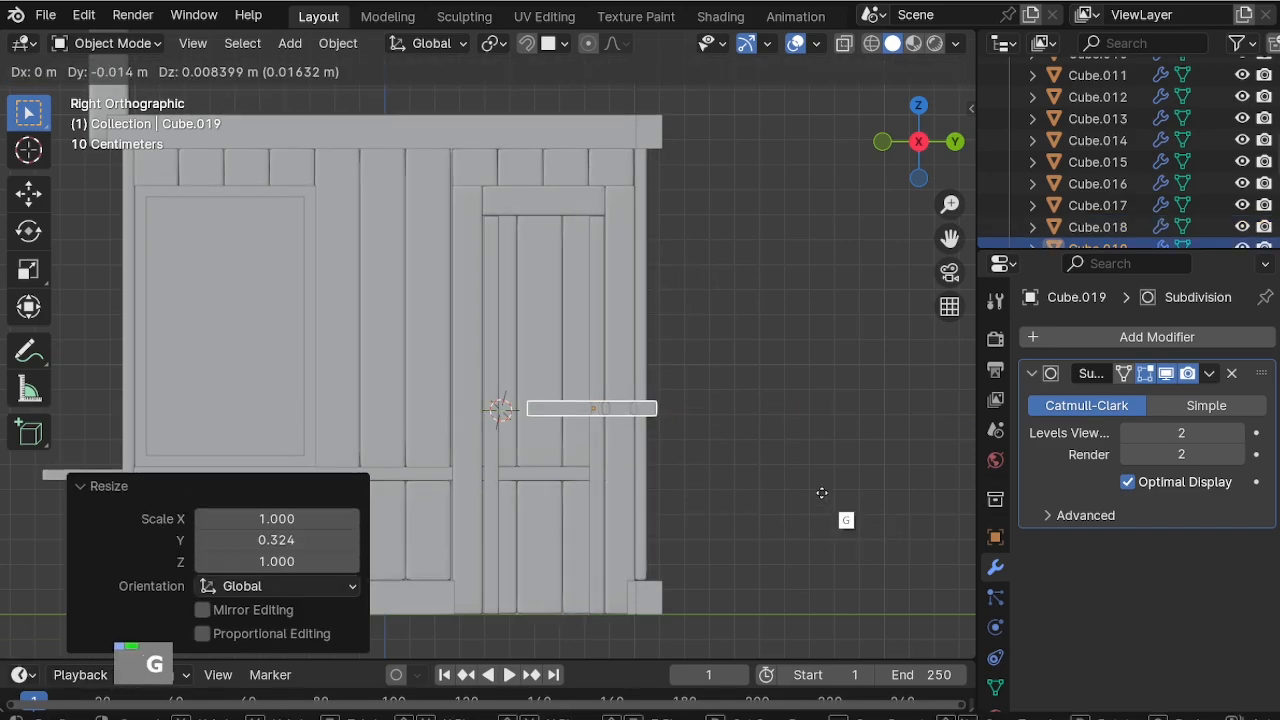
click(781, 314)
scroll(570, 192, up, 4)
shift+middle_drag(608, 207, 557, 411)
key(g)
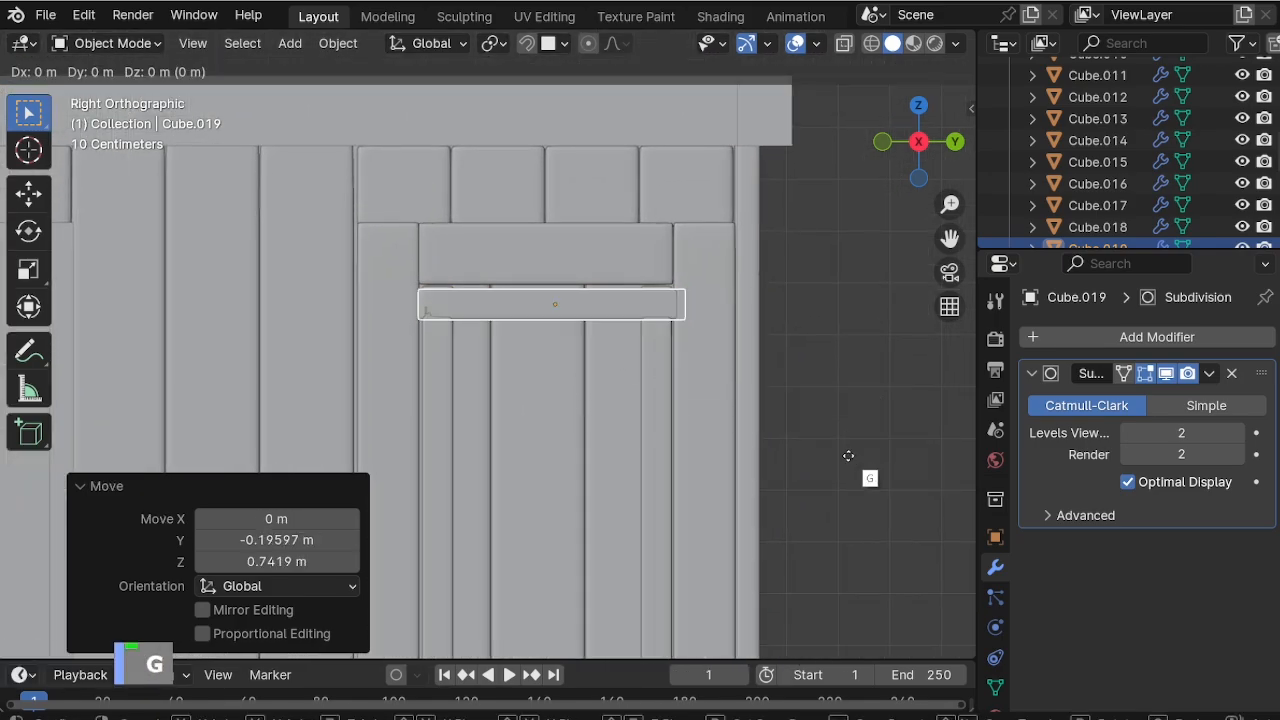
click(842, 451)
Fit the horizontal strip between the vertical strips by scaling it to 0.726 along Y, shifting it 0.00405 m, and refining its length.
key(s)
key(y)
click(769, 426)
key(g)
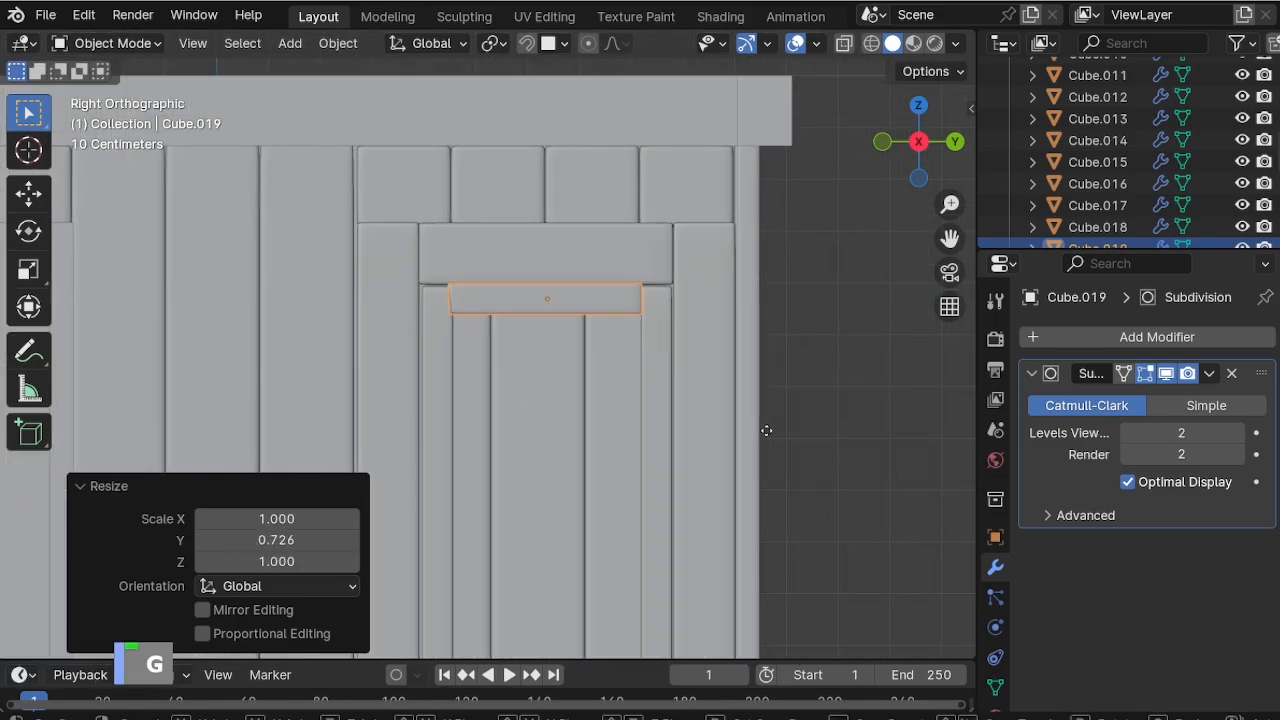
key(y)
click(771, 443)
key(s)
key(y)
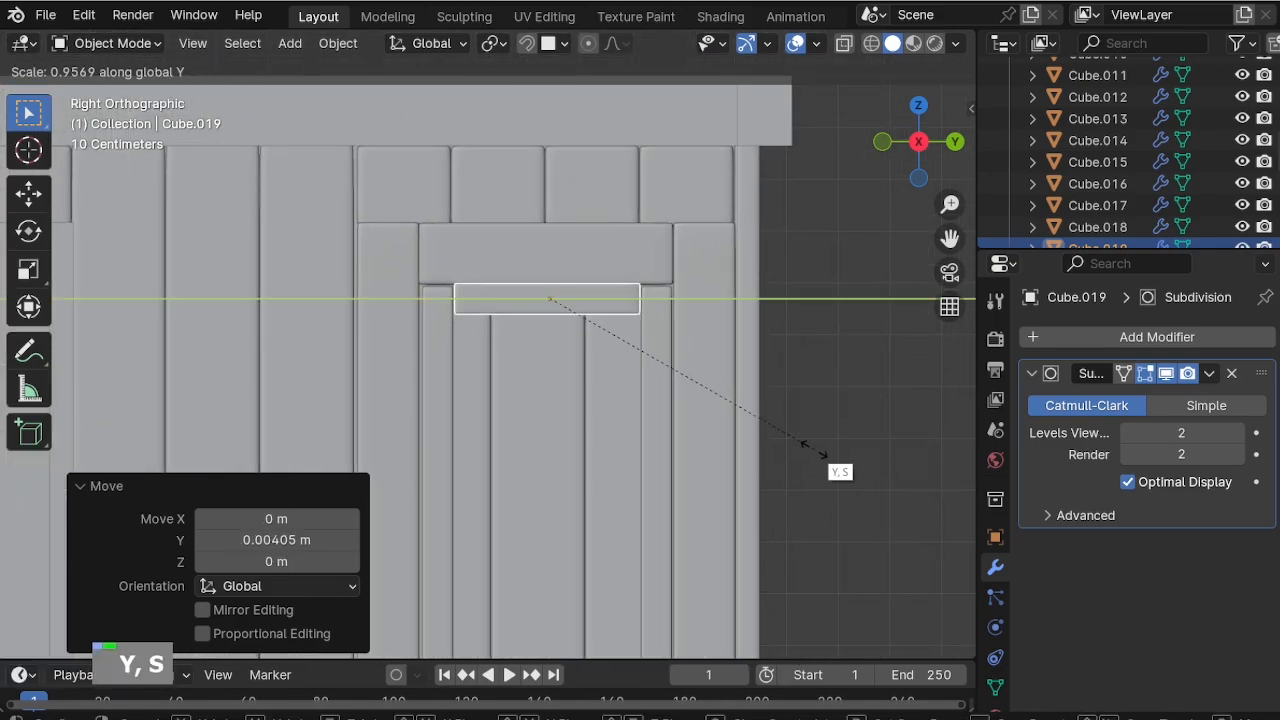
click(789, 411)
Duplicate the horizontal strip -1.5258 m along Z to the bottom of the door.
middle_drag(789, 411, 578, 262)
scroll(579, 263, up, 3)
key(KP_3)
scroll(551, 414, down, 2)
key(shift+d)
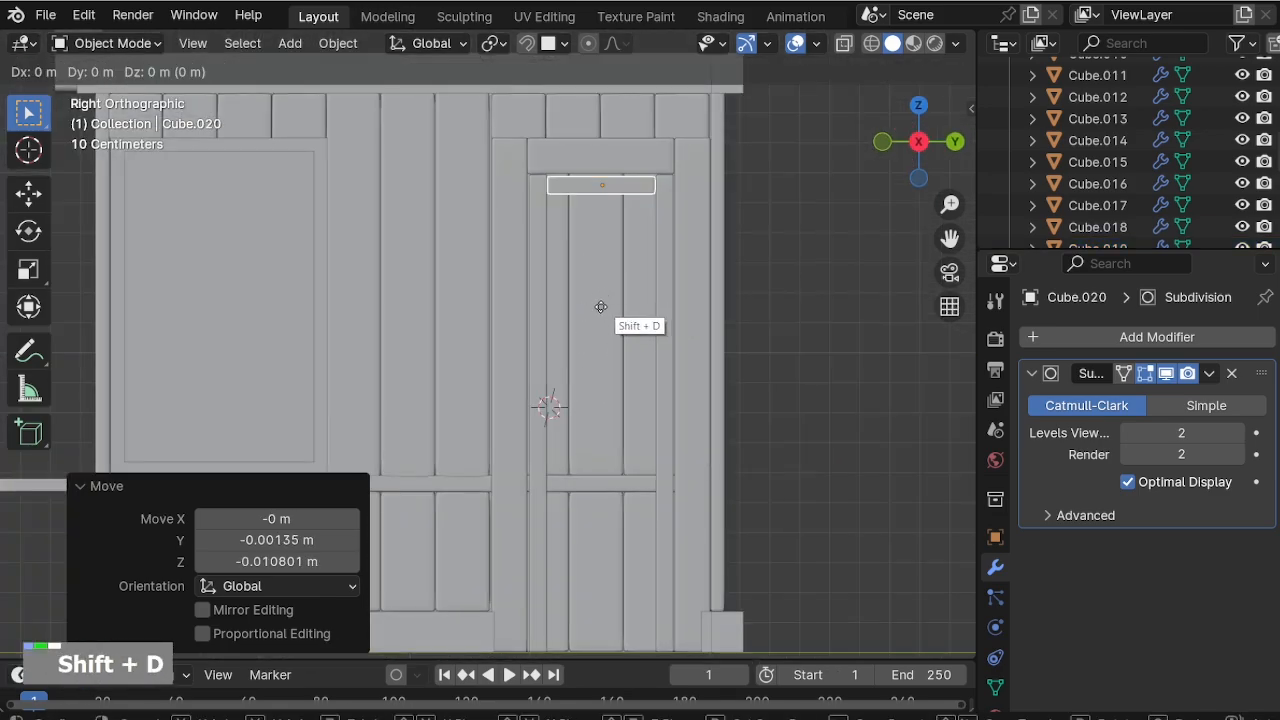
key(z)
click(826, 127)
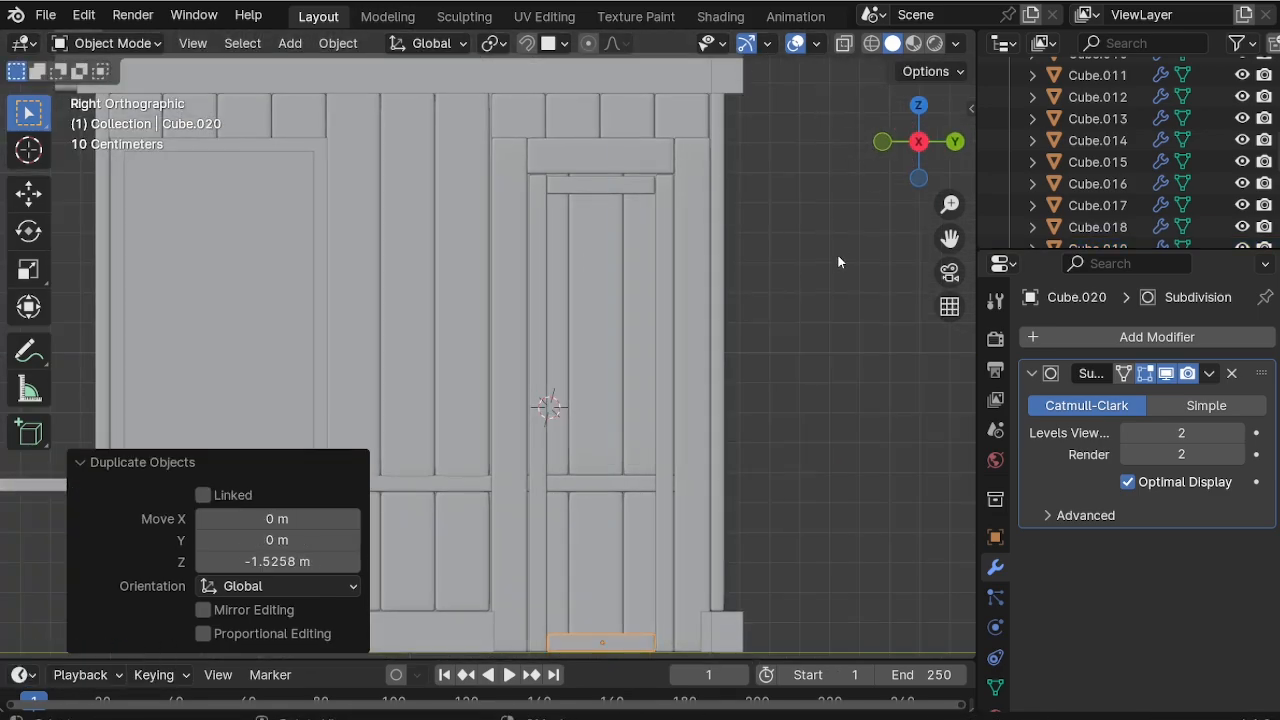
Select all four inner door trim strips and reduce their depth by scaling them along X.
middle_drag(837, 254, 651, 260)
scroll(589, 590, up, 2)
shift+click(556, 144)
shift+click(575, 185)
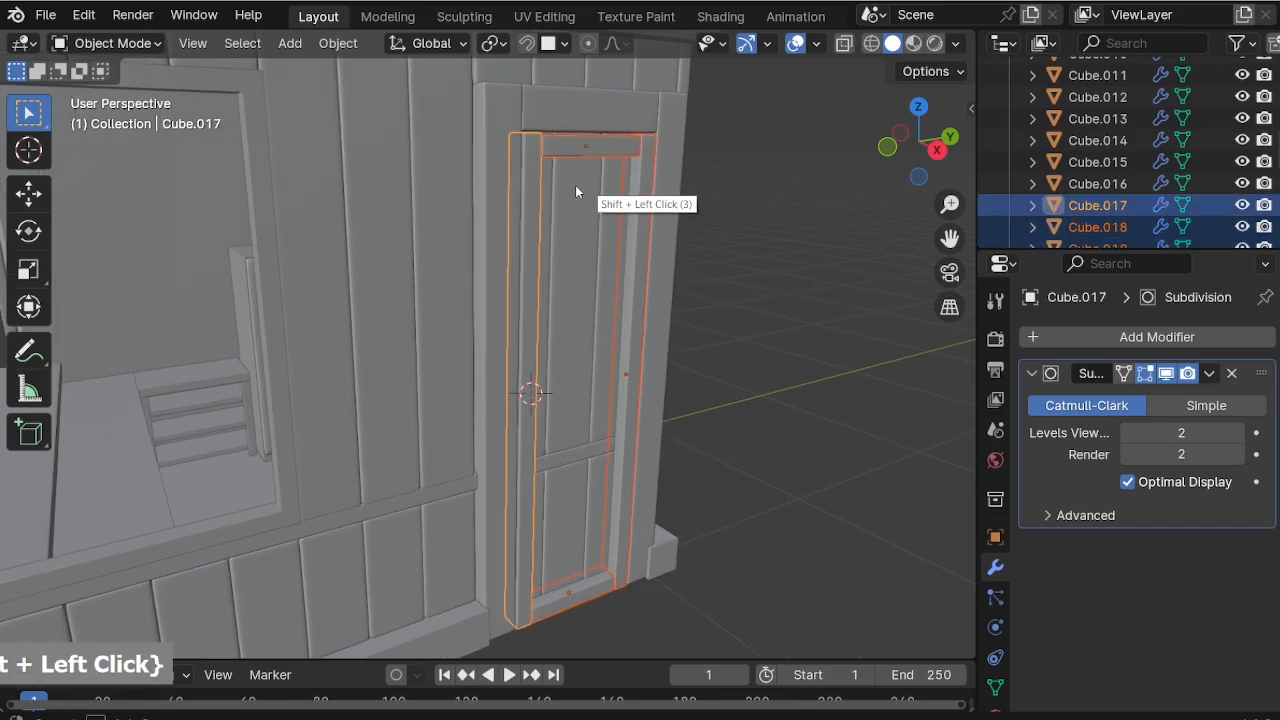
middle_drag(575, 185, 686, 313)
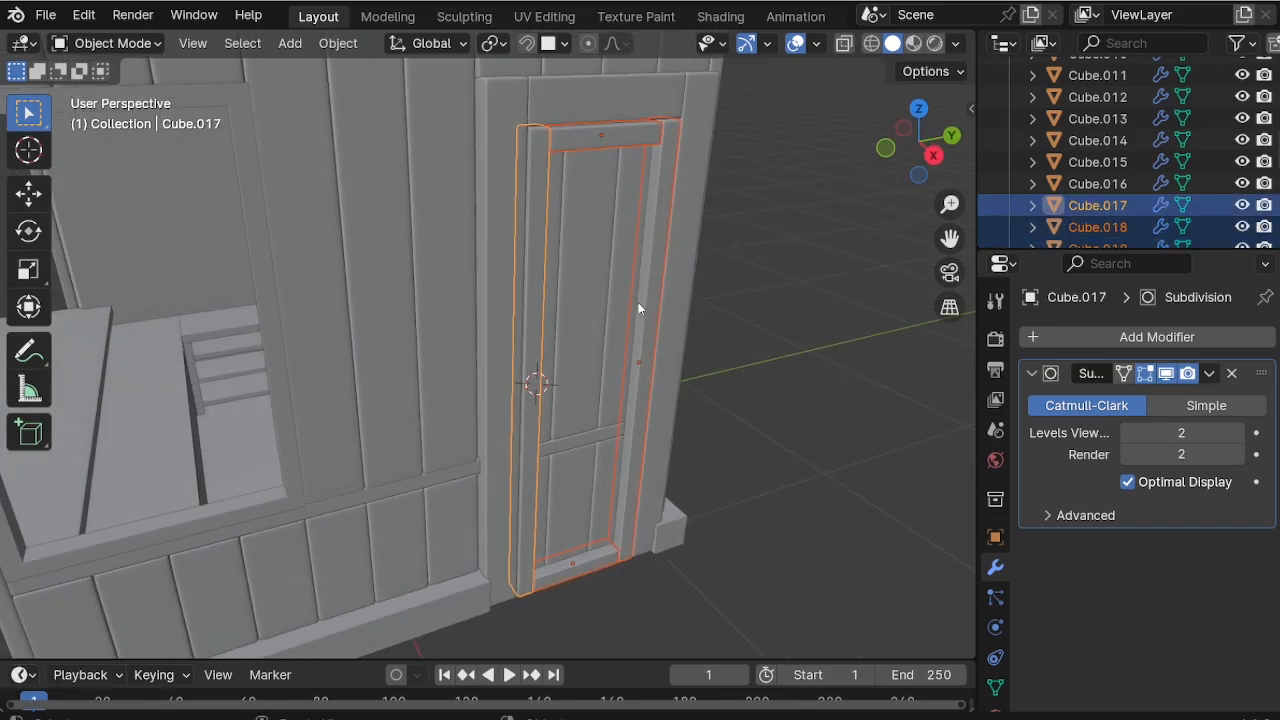
shift+click(624, 145)
shift+click(546, 142)
shift+click(571, 136)
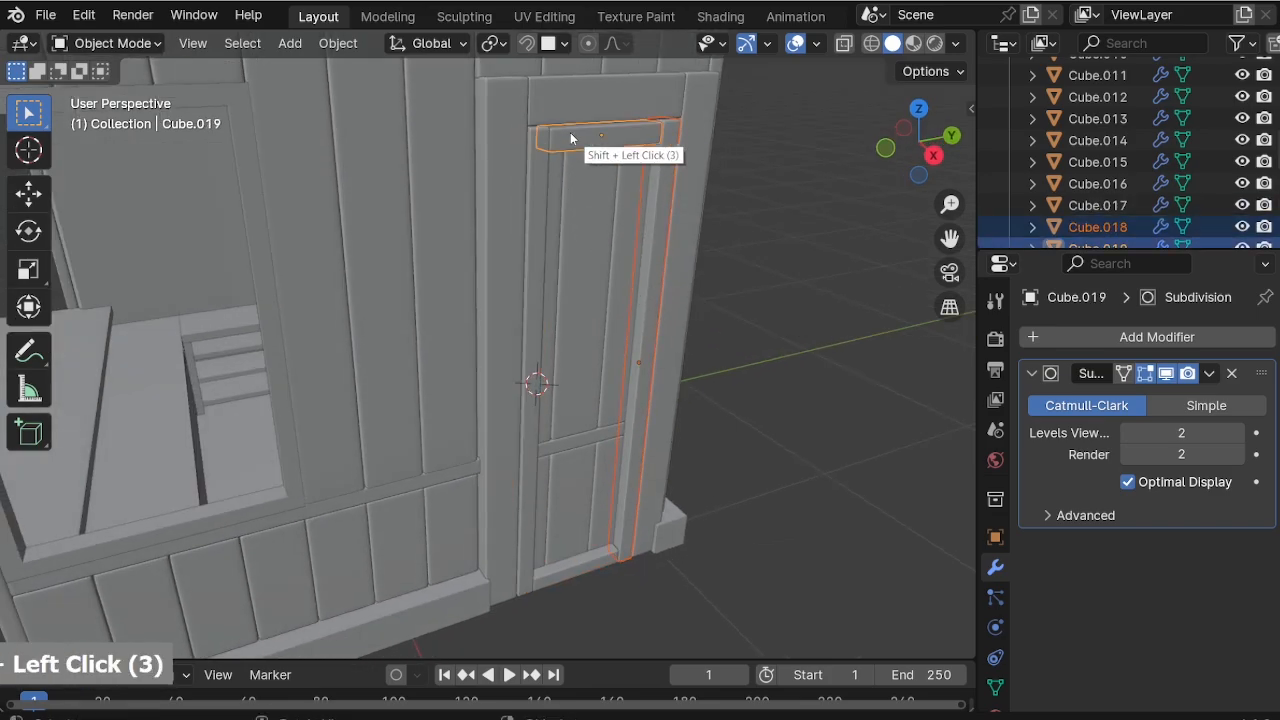
shift+click(533, 300)
shift+click(575, 563)
shift+middle_drag(575, 567, 720, 555)
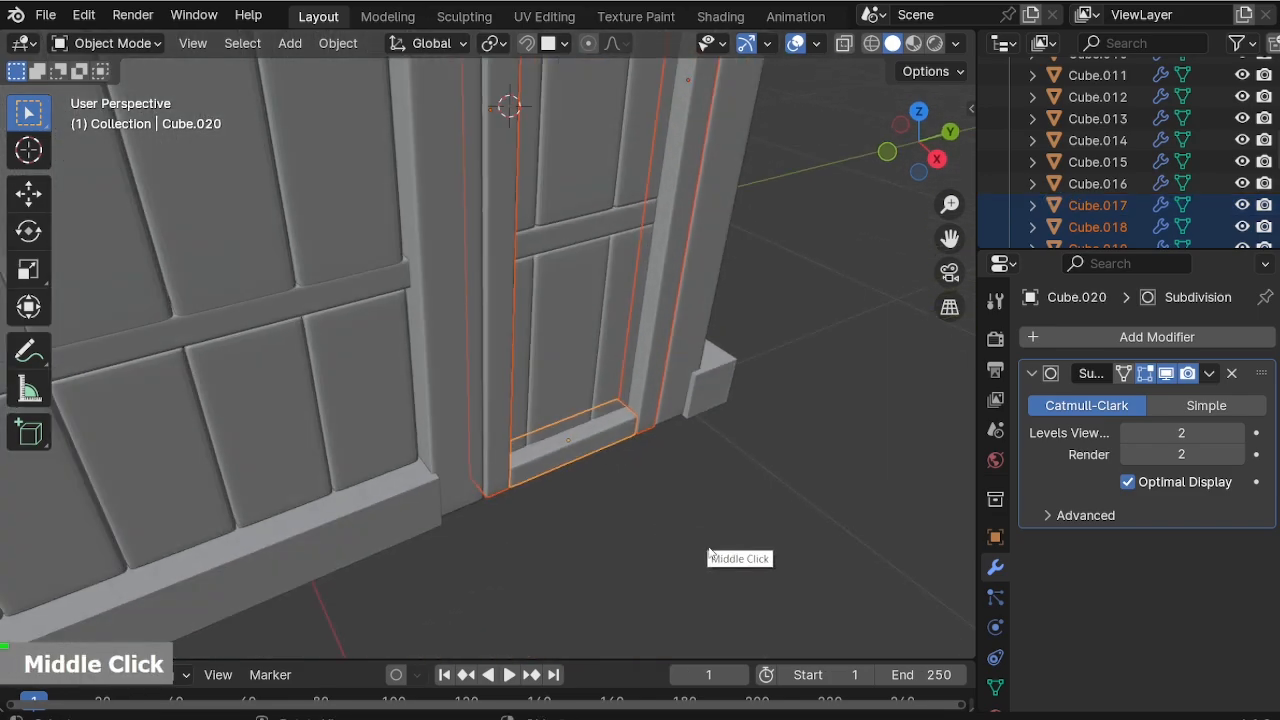
key(s)
key(x)
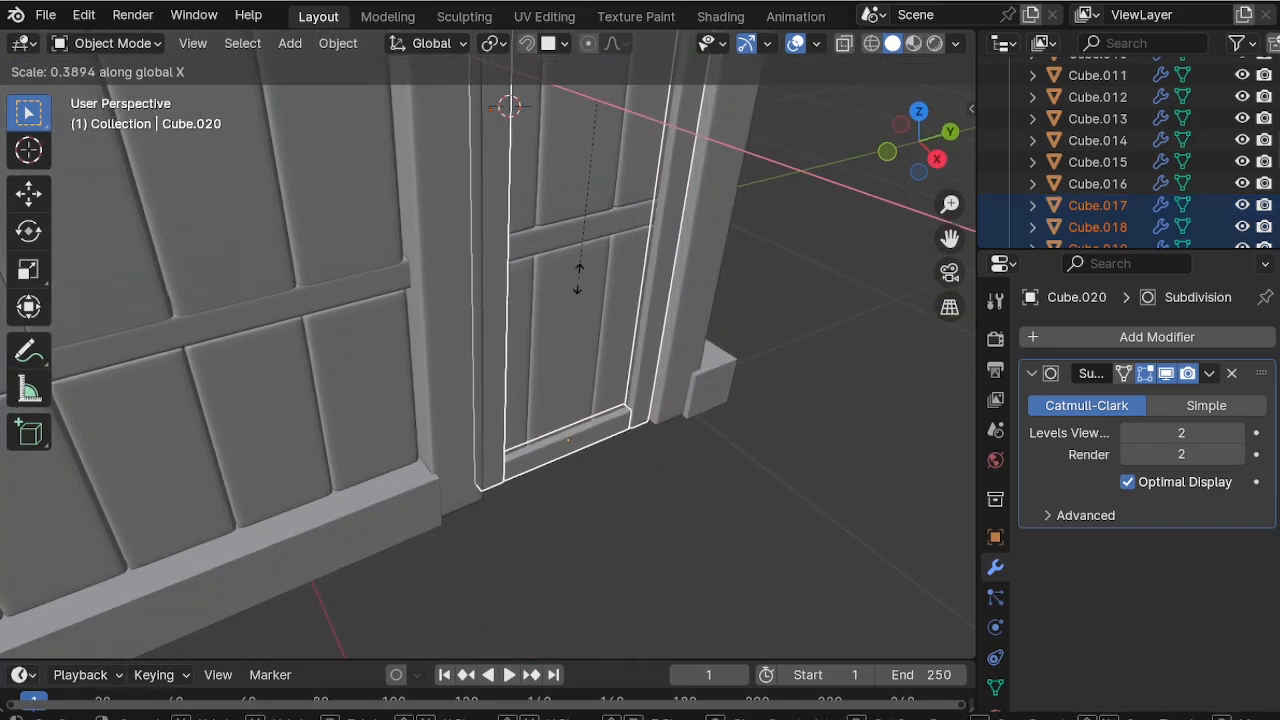
click(577, 230)
click(608, 512)
Reset the 3D cursor to the world origin and check the whole kiosk through the scene camera.
scroll(655, 540, down, 2)
middle_drag(657, 541, 336, 409)
scroll(336, 409, down, 2)
key(KP_0)
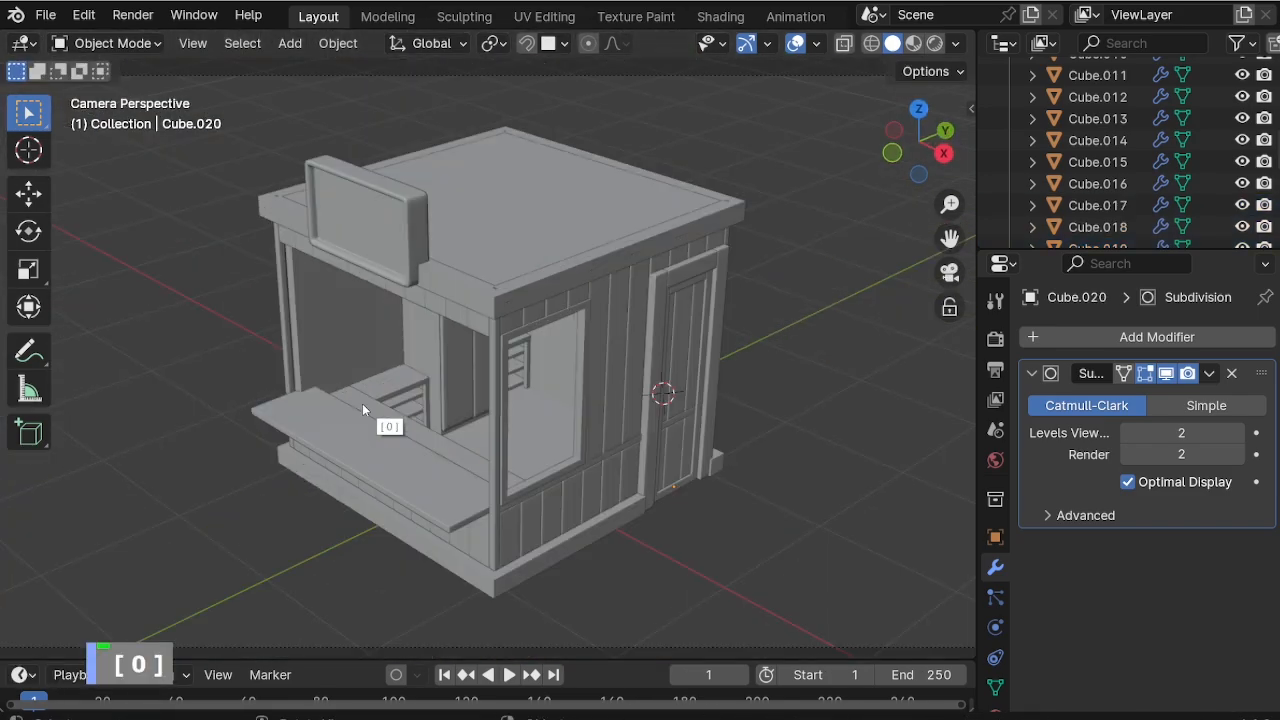
key(shift+c)
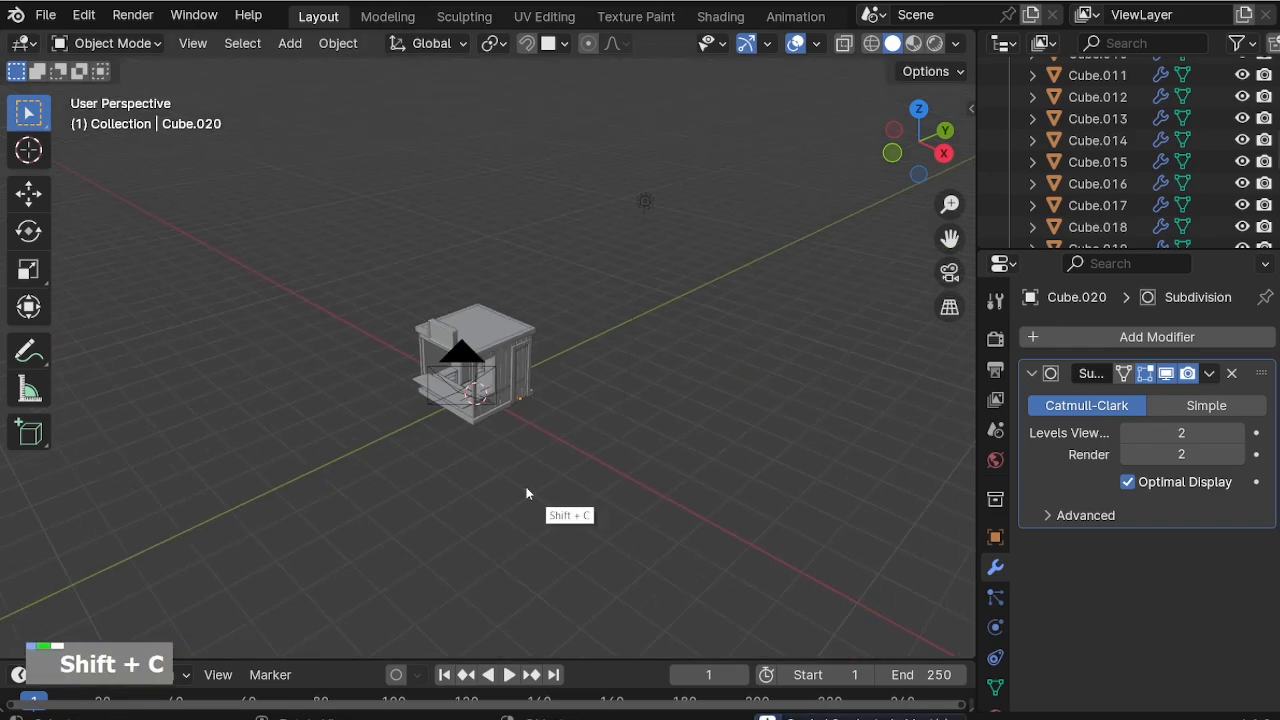
scroll(429, 423, up, 8)
key(KP_0)
Scale the roof border to 1.634 along Z and raise it along Z.
click(494, 293)
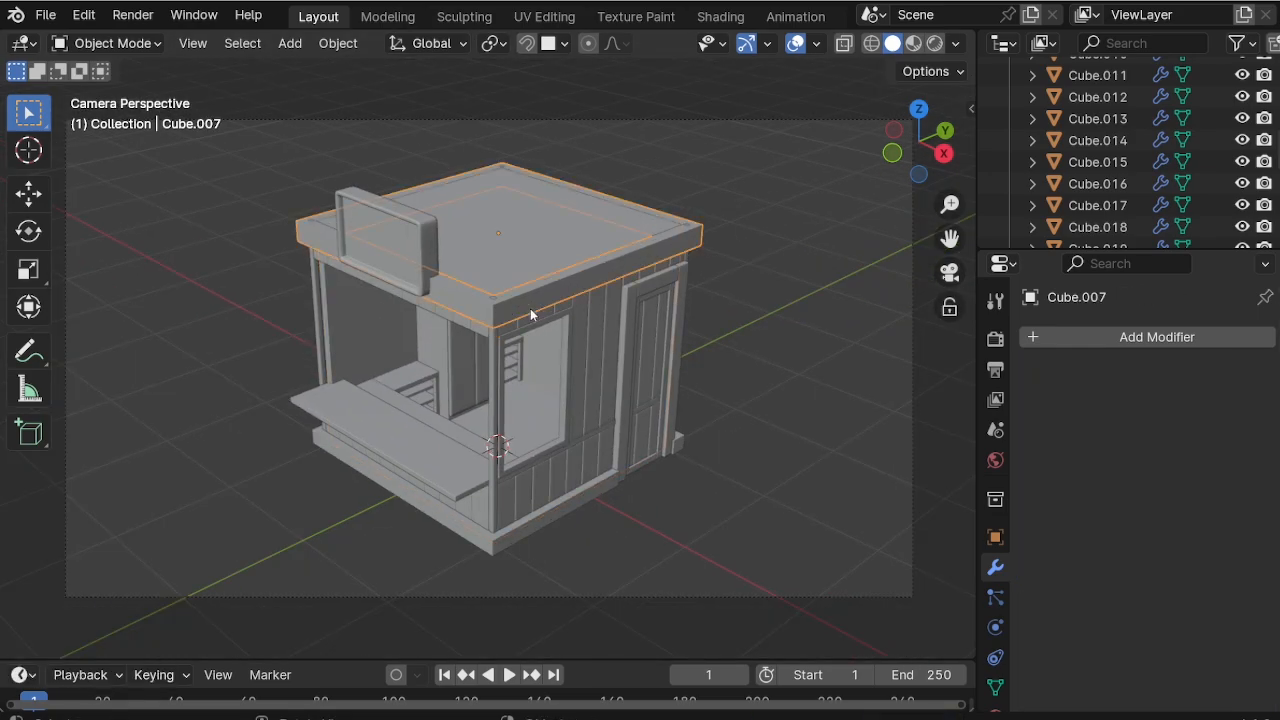
key(s)
key(z)
click(665, 505)
key(g)
key(z)
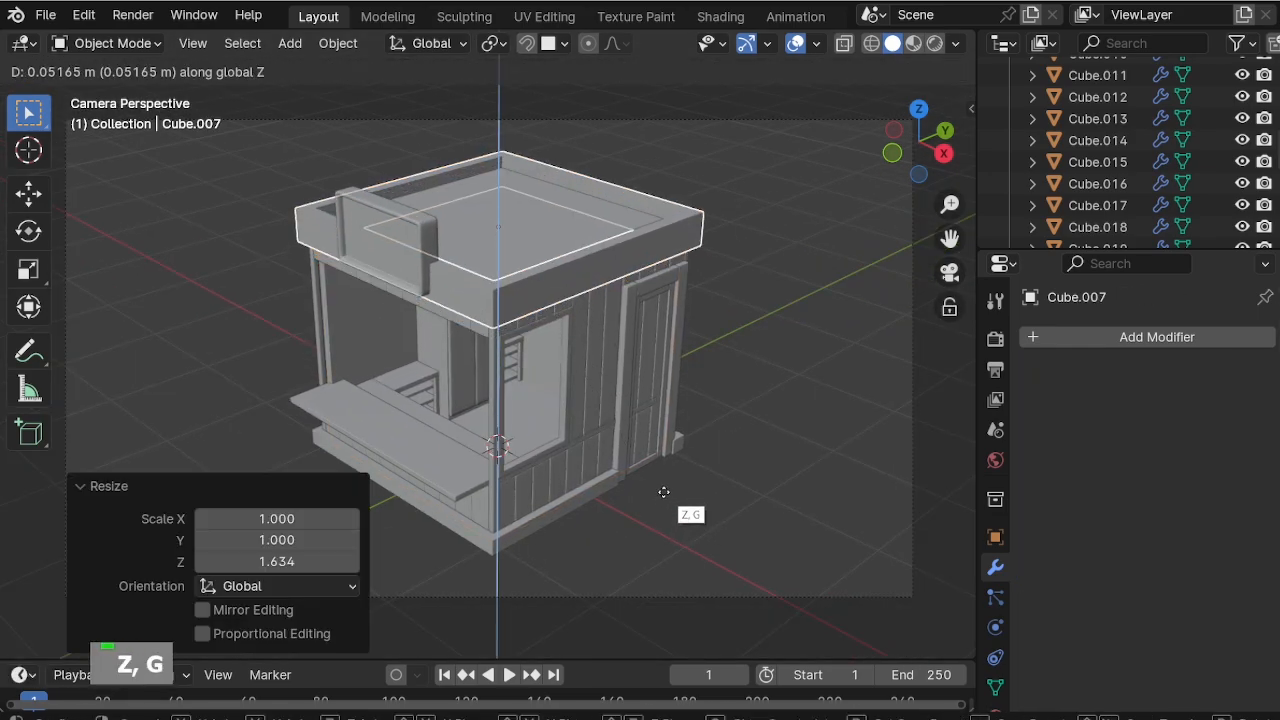
click(663, 460)
Scale the roof border further to 1.129 along Z and adjust its height on the walls.
key(s)
key(z)
click(667, 487)
key(g)
key(z)
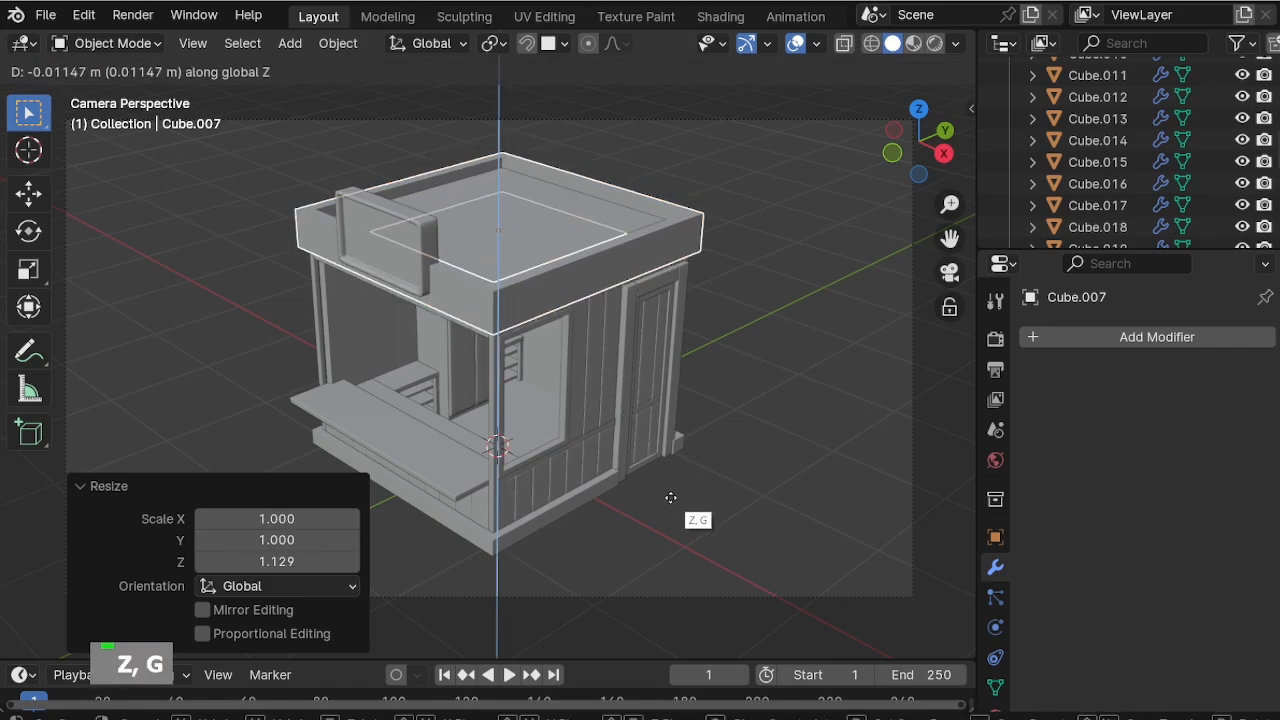
double_click(550, 258)
Duplicate the front counter board and move the copy down along Z.
middle_drag(550, 258, 484, 378)
scroll(443, 451, up, 2)
shift+middle_drag(443, 451, 549, 377)
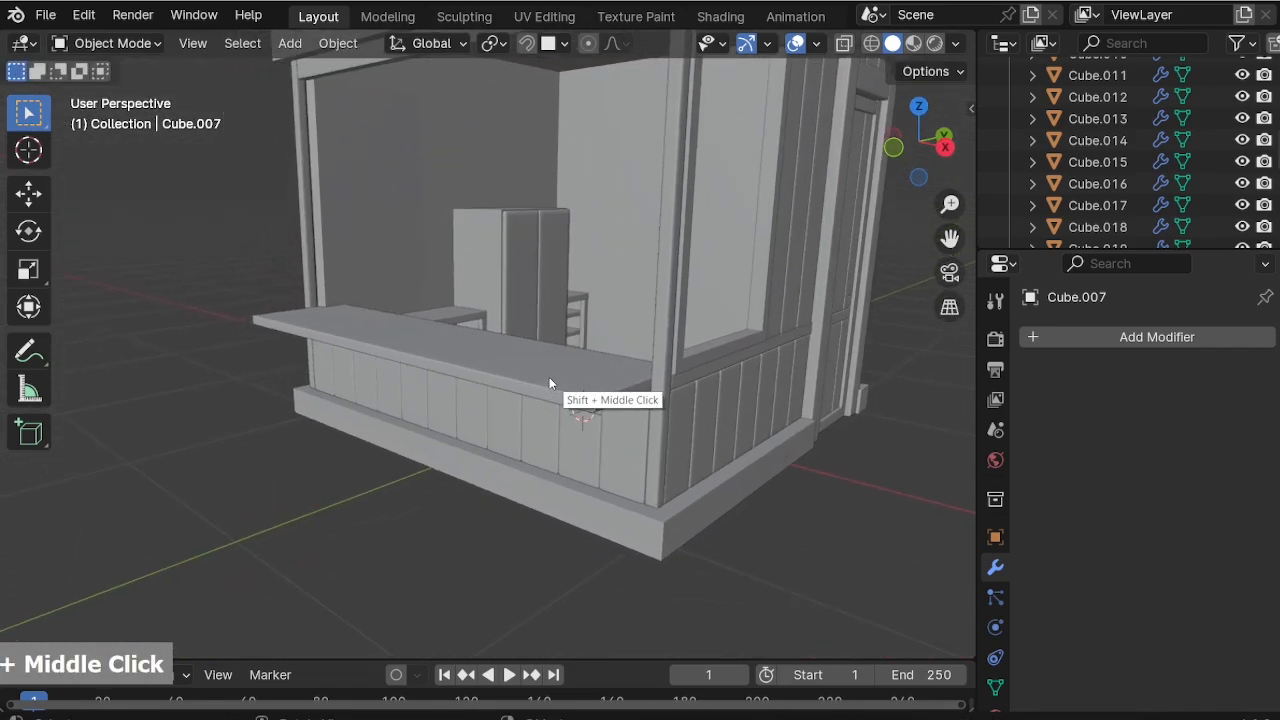
click(549, 377)
key(shift+d)
right_click(573, 311)
key(g)
key(z)
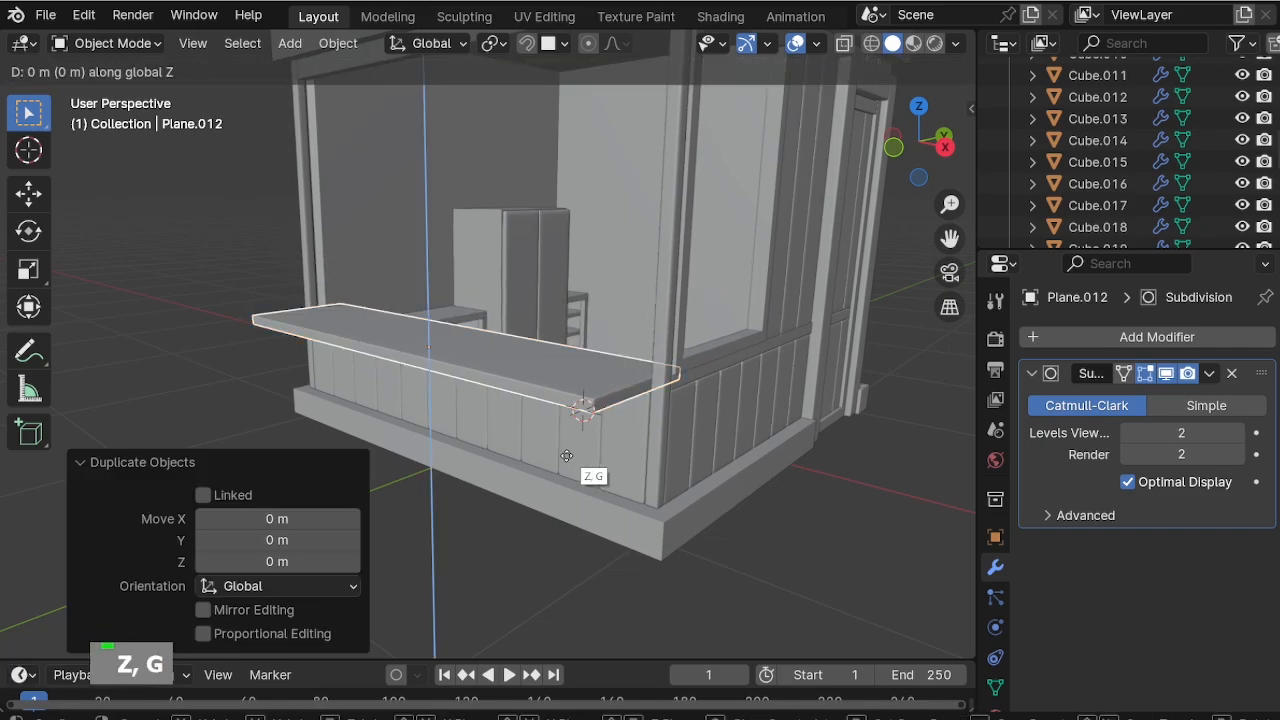
click(570, 465)
Raise the copied board 0.053248 m along Z to the counter's underside and scale it to 0.029 along X.
key(KP_1)
key(g)
key(z)
click(565, 467)
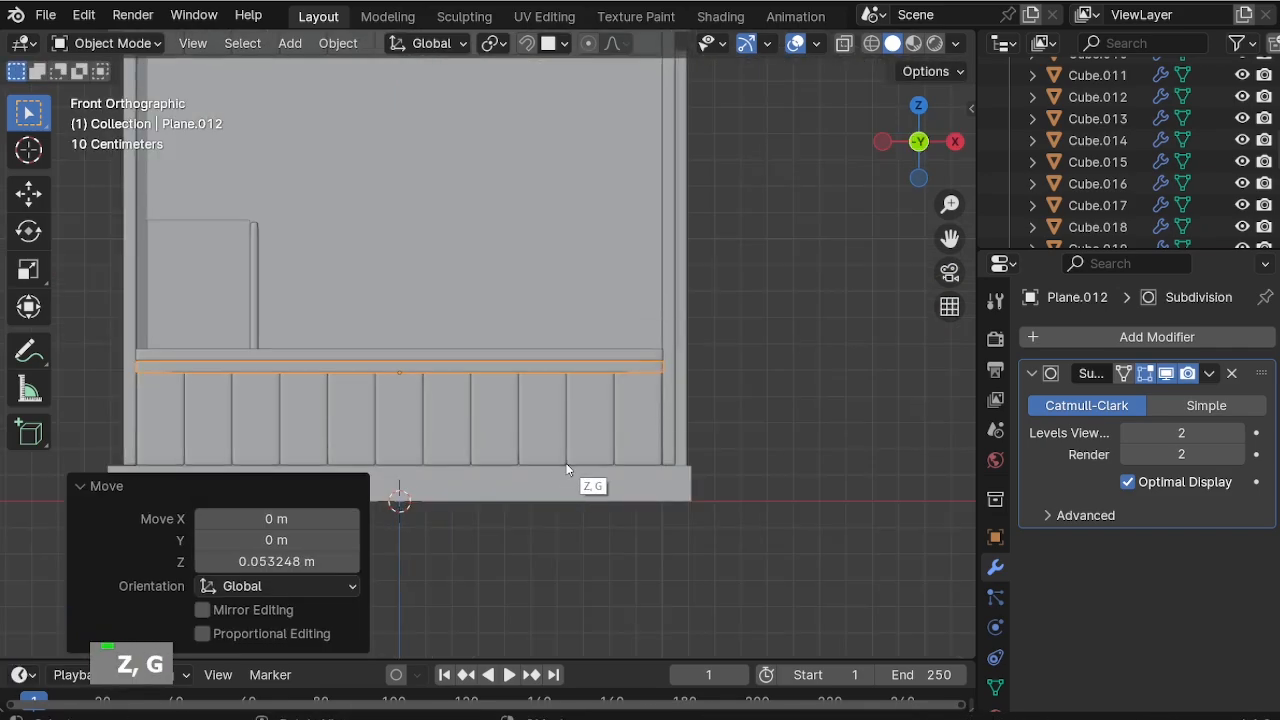
key(s)
key(x)
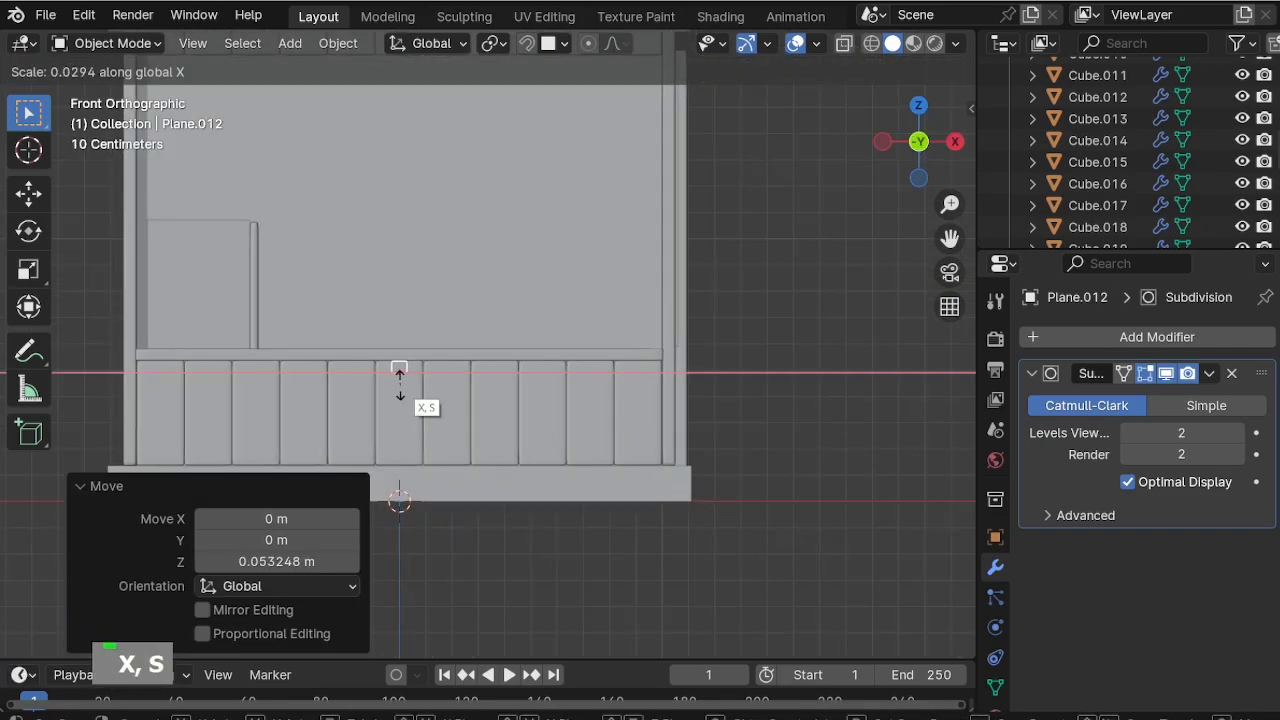
click(399, 382)
Scale the small support block to 0.569 along Y and move it beneath the overhanging part of the counter.
middle_drag(399, 382, 307, 354)
key(s)
key(y)
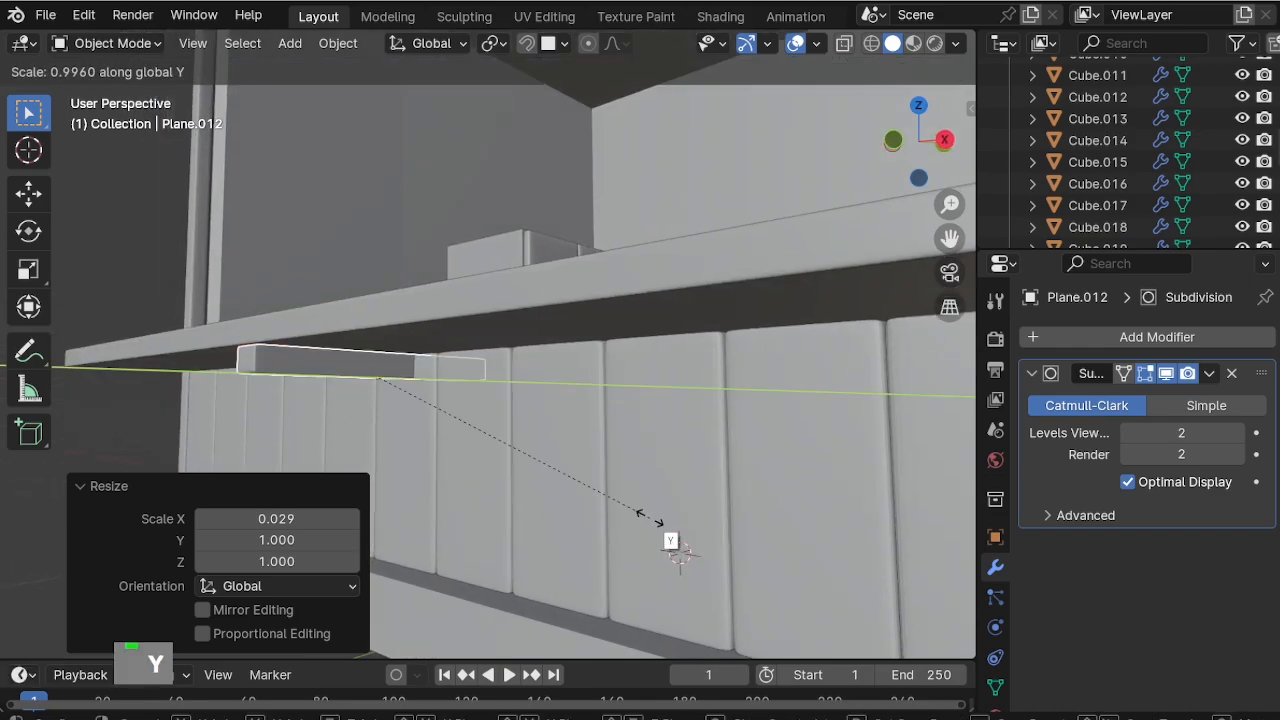
click(541, 453)
key(KP_3)
key(g)
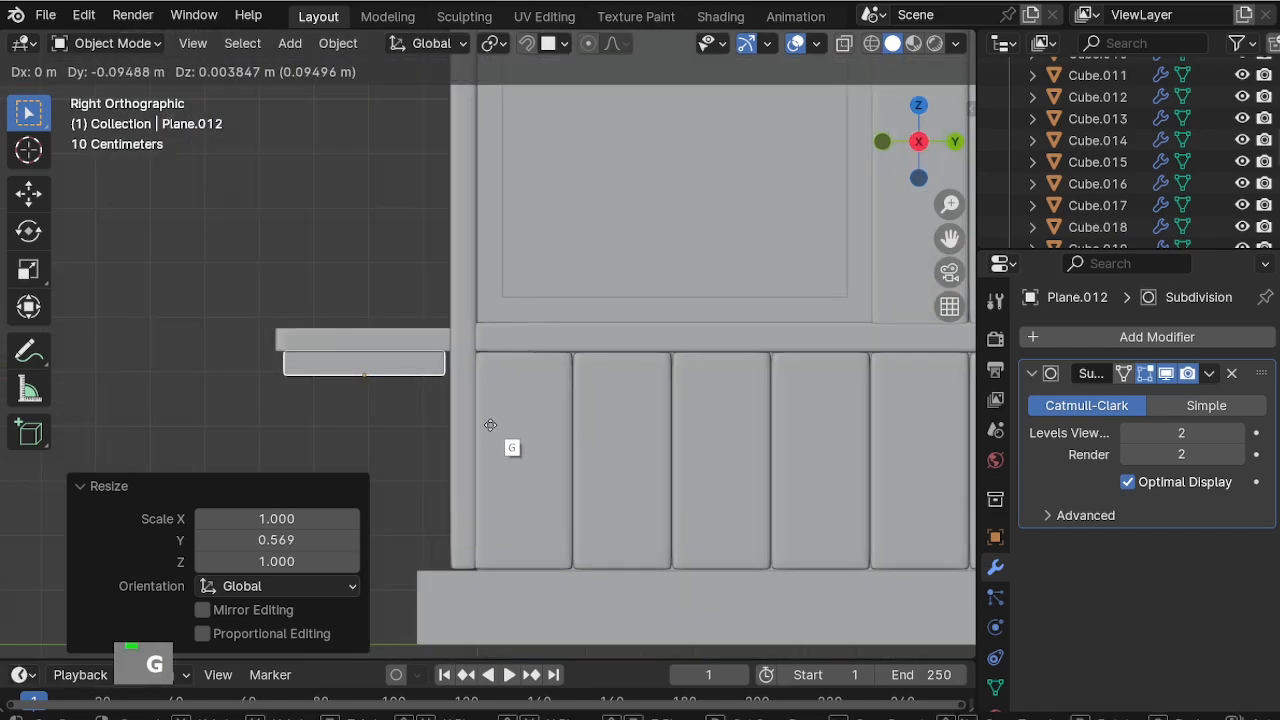
click(496, 425)
Scale the support block to 0.888 along Y and move it 0.012822 m in Y and -0.005129 m in Z against the front wall.
key(s)
key(y)
click(684, 518)
key(g)
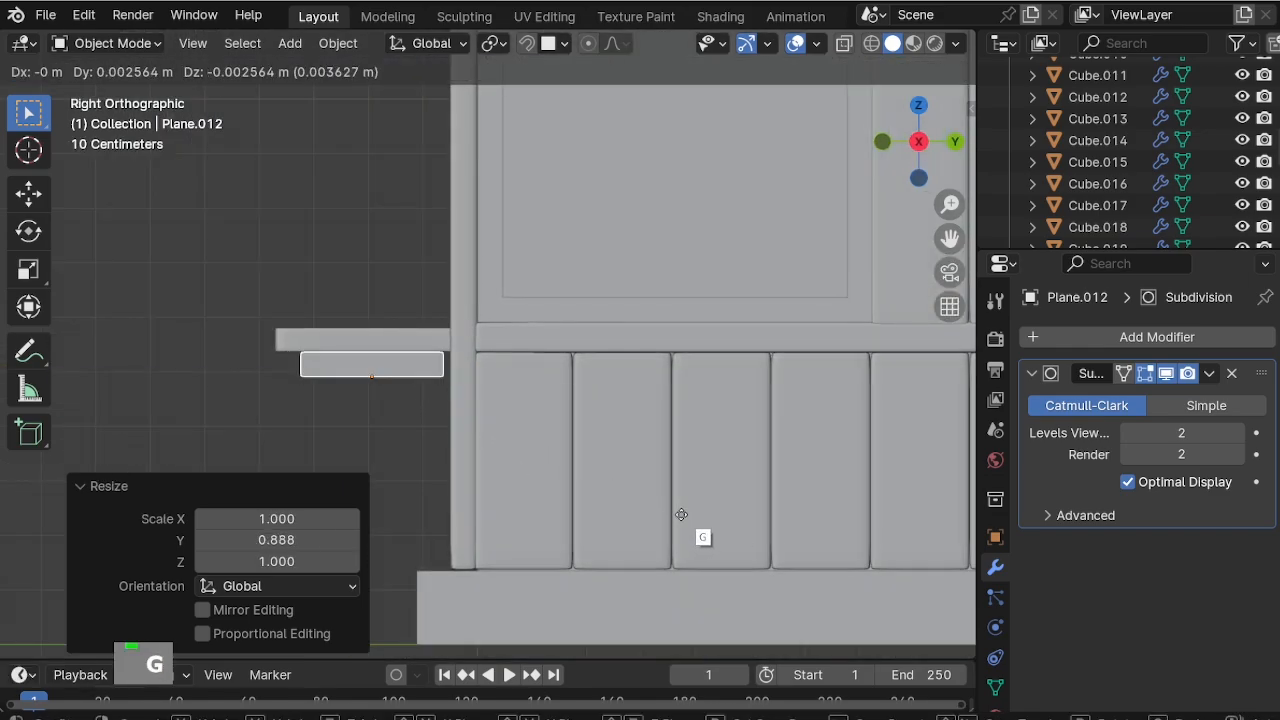
click(687, 521)
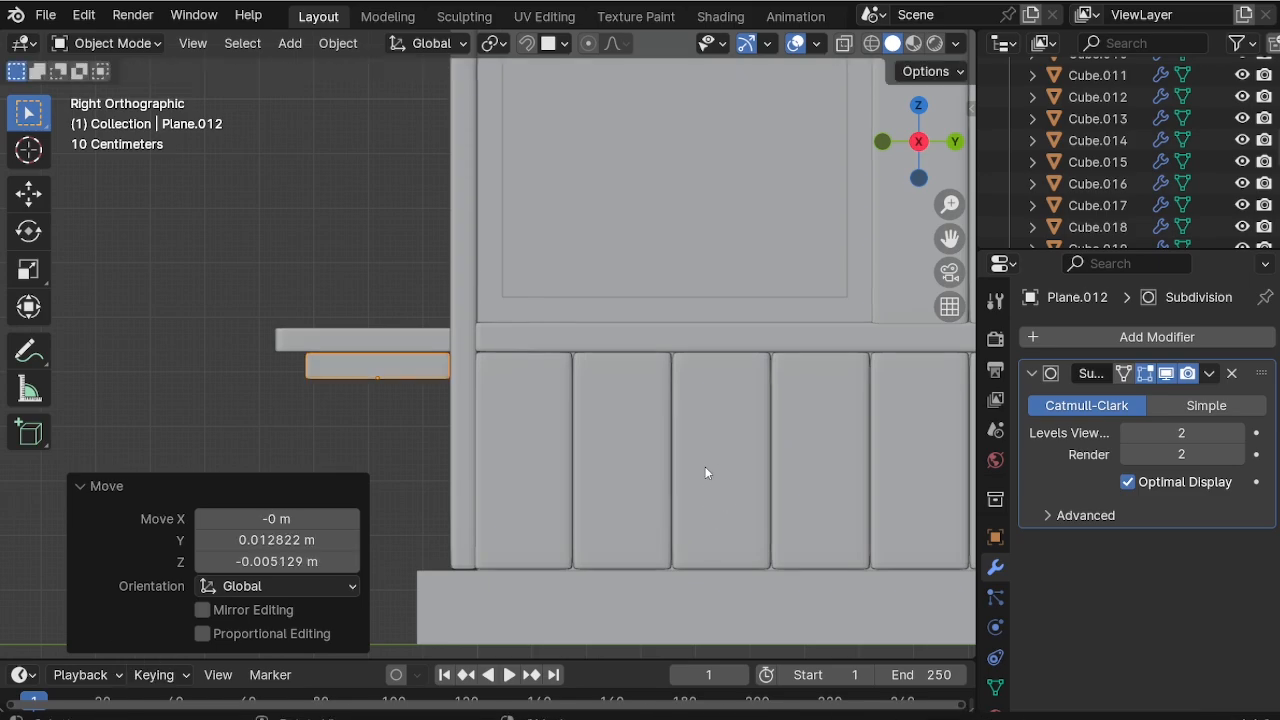
Duplicate the support block's mesh in place and rotate the copy 30.5° in the side view to make a diagonal brace.
key(Tab)
middle_drag(605, 410, 580, 418)
scroll(677, 406, down, 5)
shift+scroll(393, 356, up, 3)
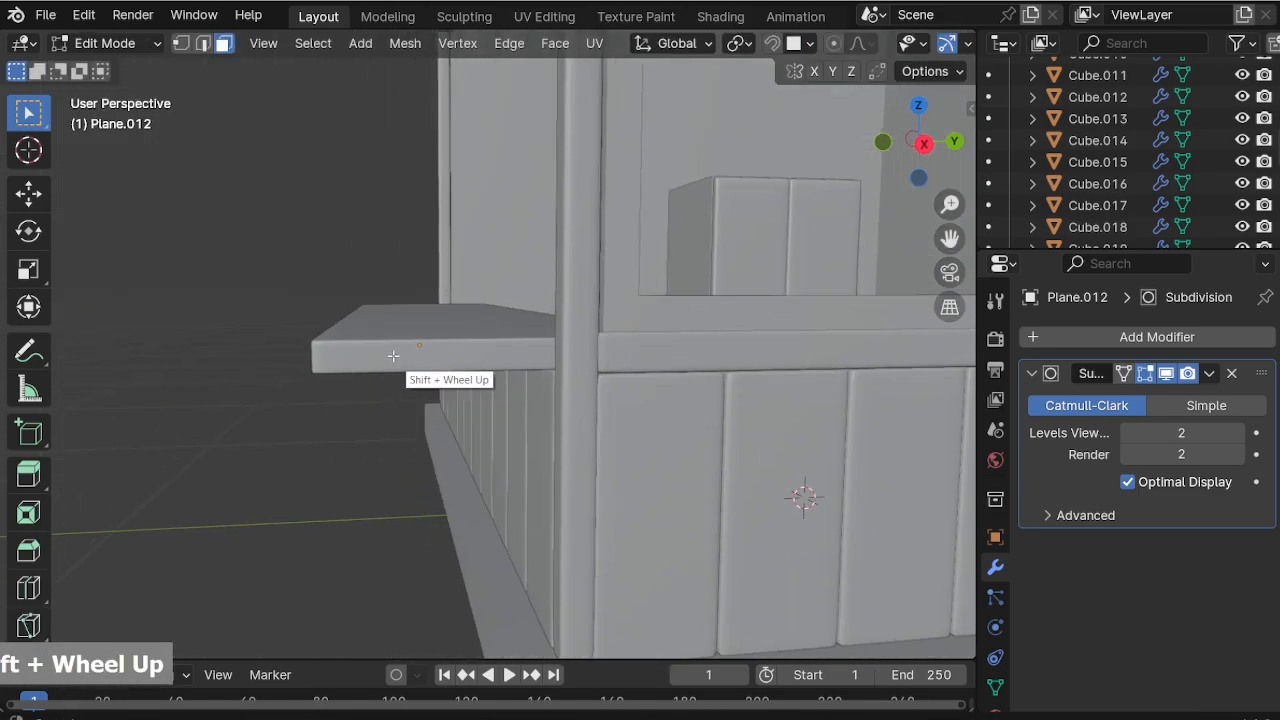
scroll(475, 310, up, 3)
middle_drag(475, 310, 460, 258)
key(a)
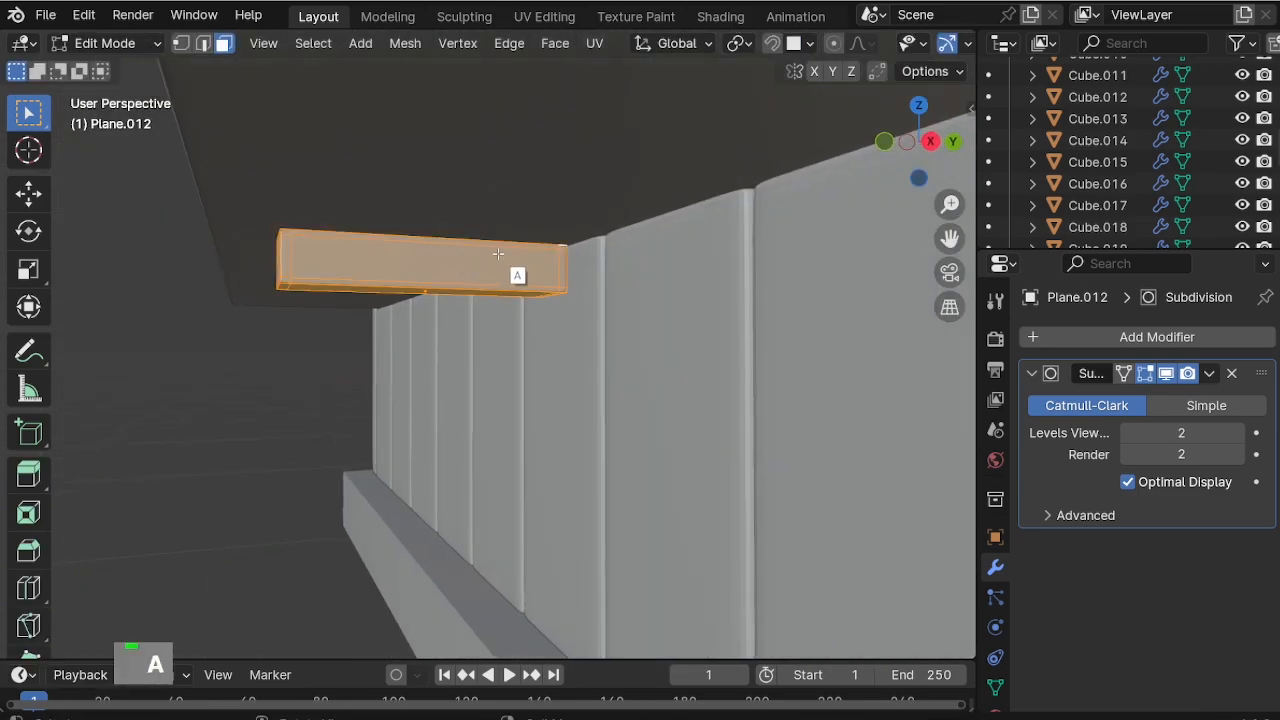
key(shift+d)
right_click(540, 258)
key(KP_3)
key(r)
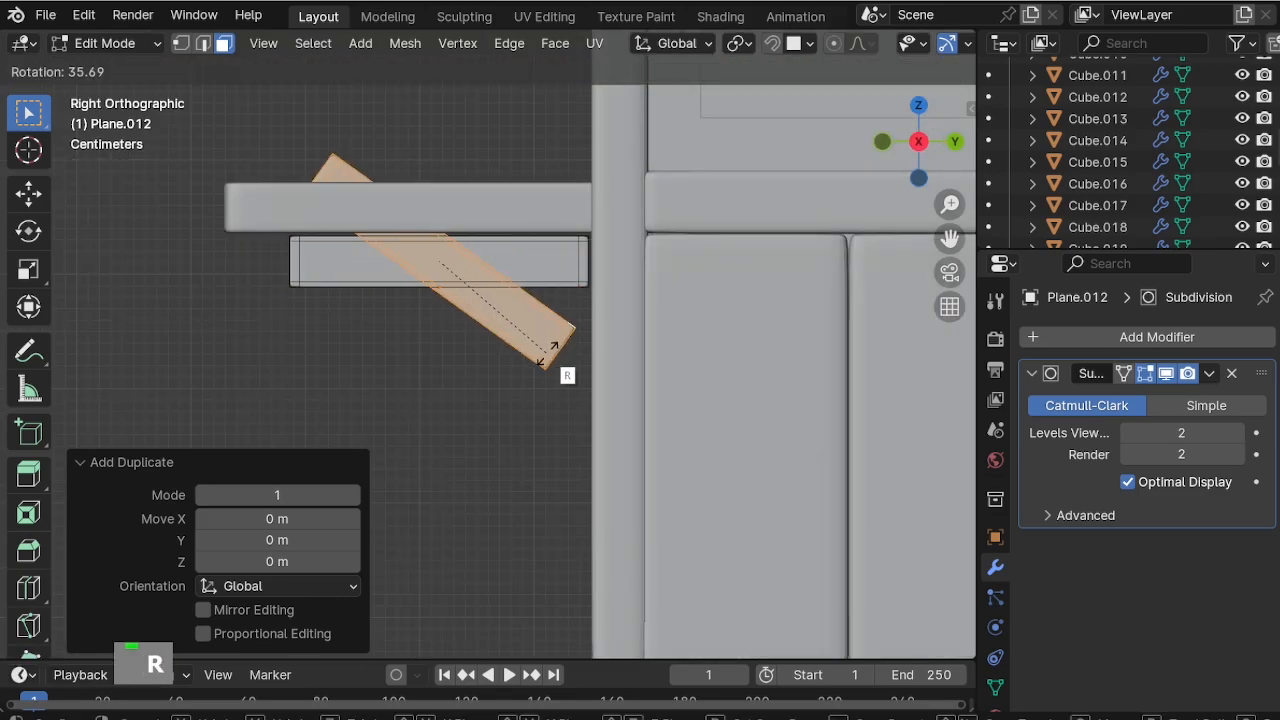
click(565, 348)
Move the diagonal brace about 0.012 m in Y and -0.068 m in Z so it runs from the block to the wall.
key(g)
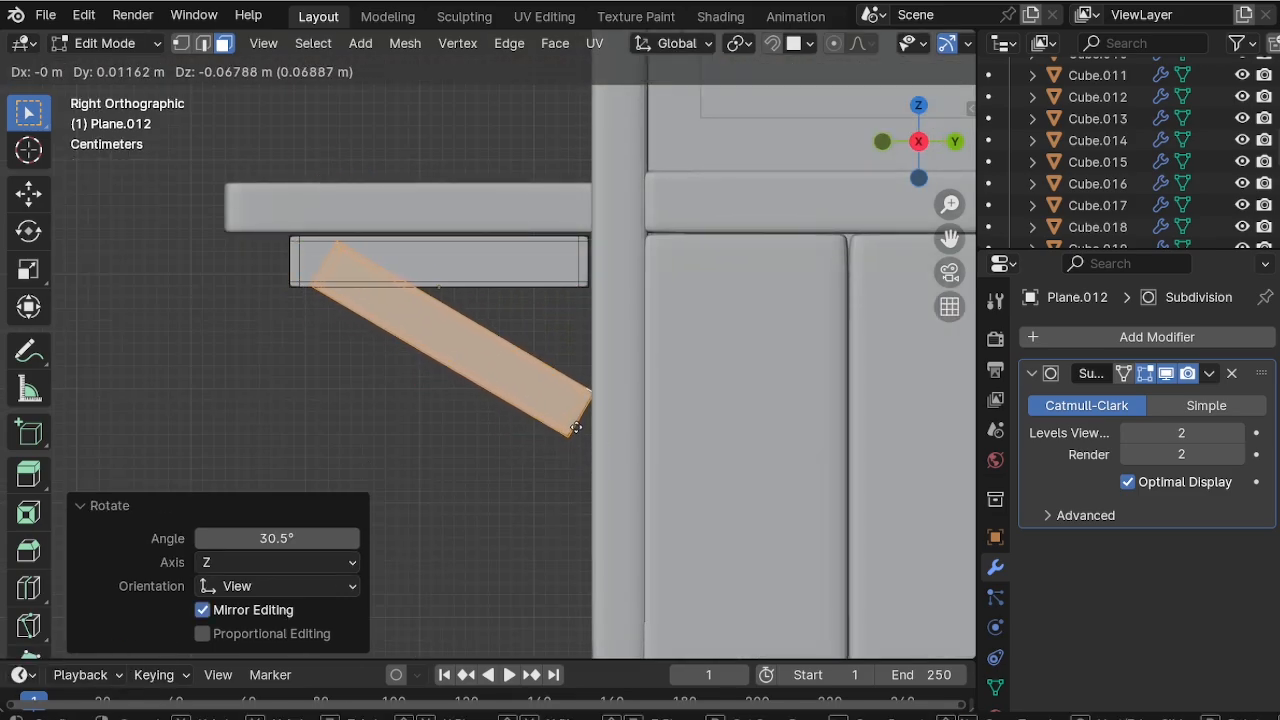
click(576, 428)
key(shift+d)
right_click(608, 364)
key(ctrl+z)
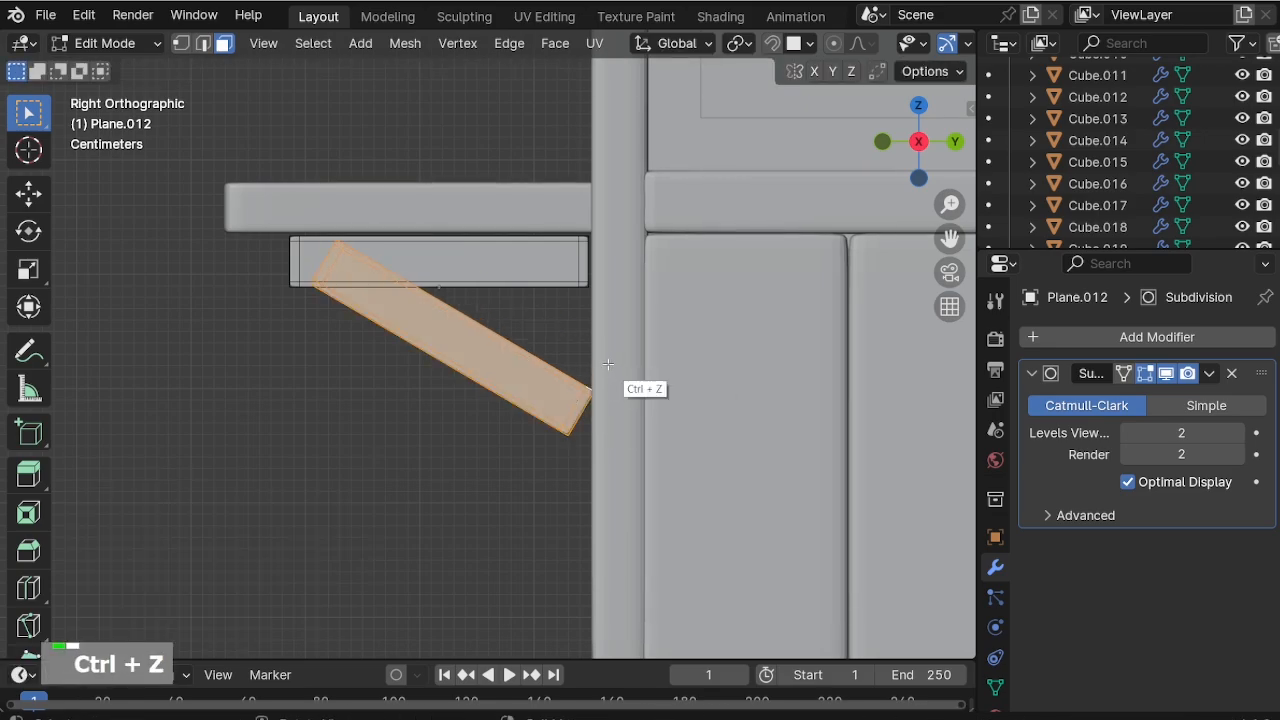
Duplicate the horizontal block, rotate the copy 90°, and place it vertically against the wall, about 0.107 m in Y and -0.113 m in Z.
key(l)
click(504, 264)
key(l)
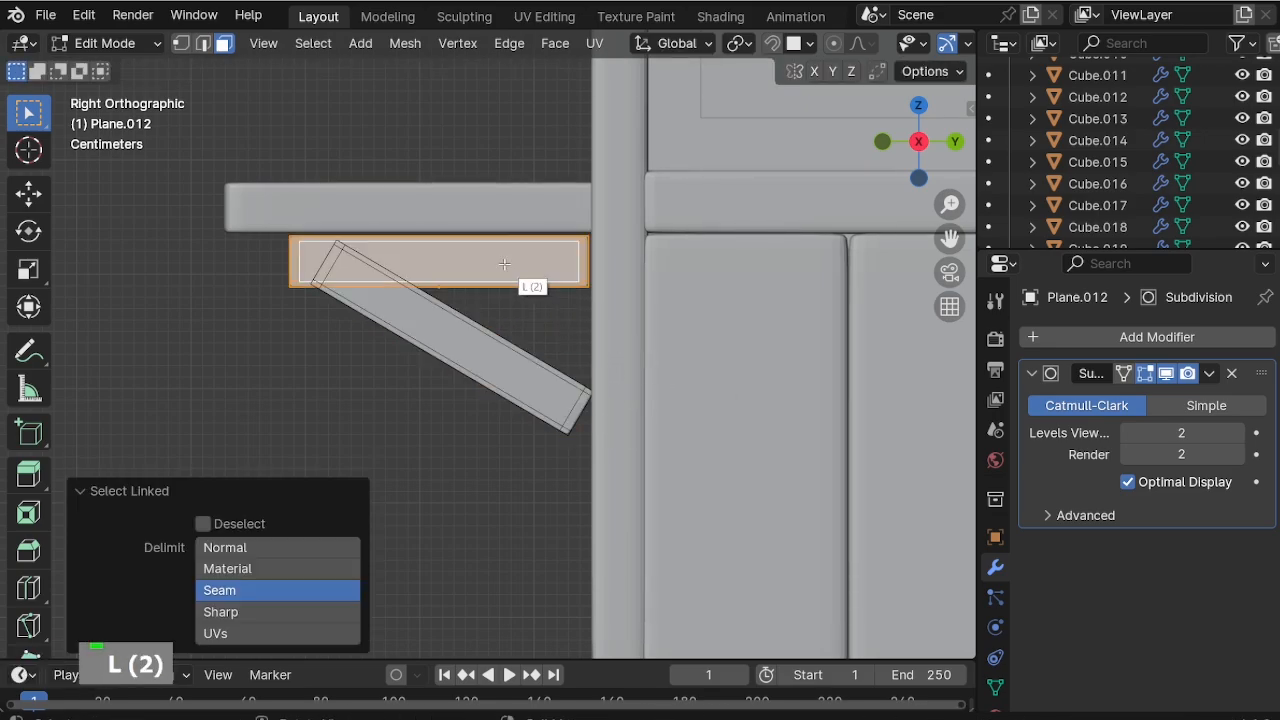
key(shift+d)
right_click(620, 215)
text(r)
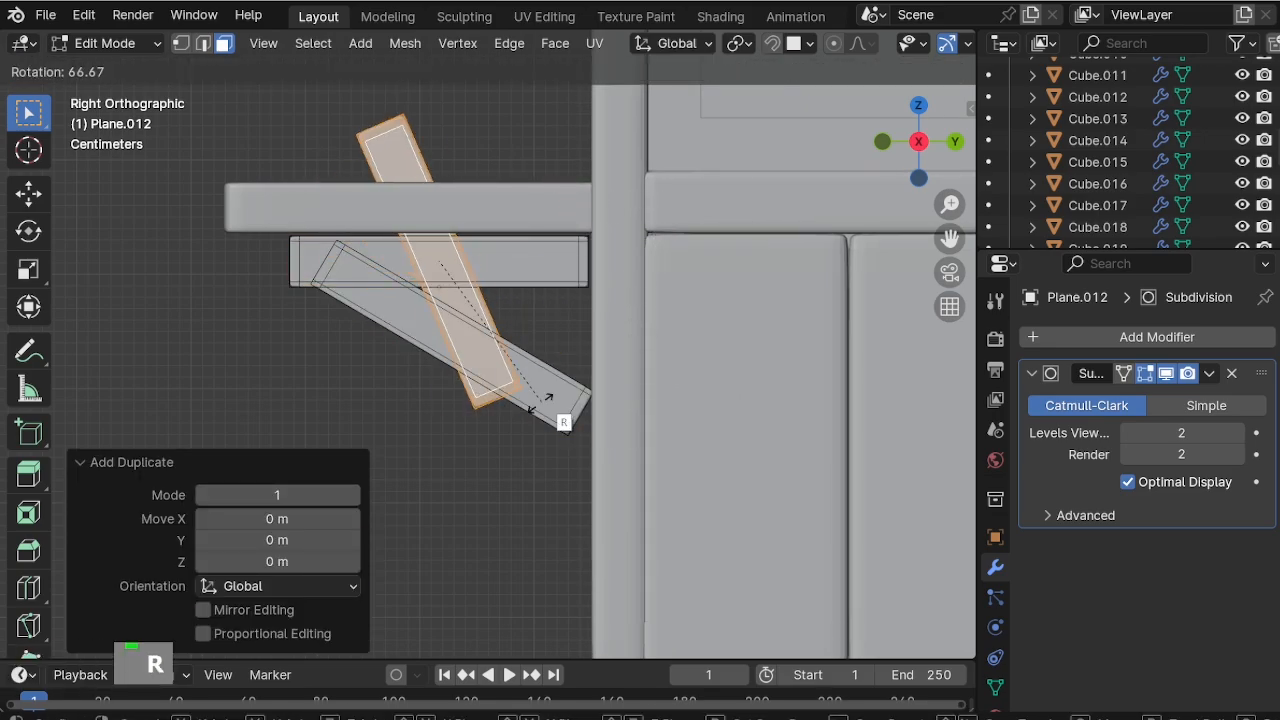
text(90)
key(Return)
key(g)
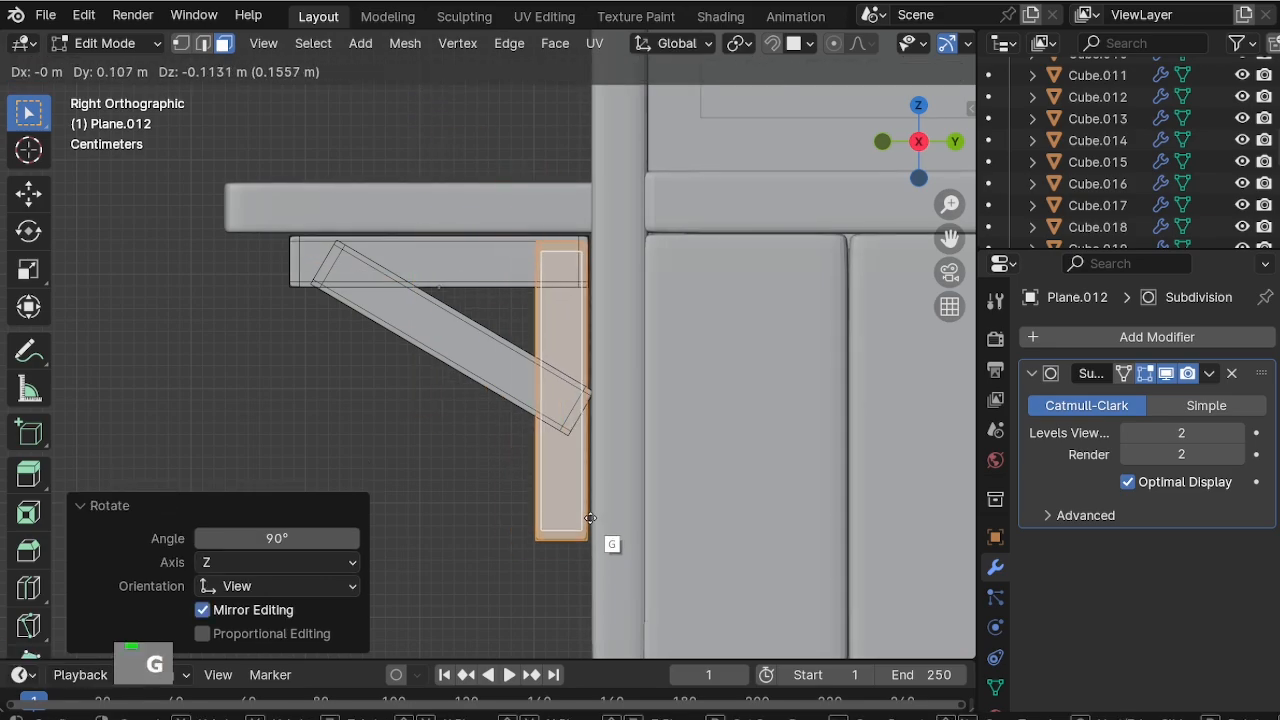
click(593, 514)
Scale the vertical bracket piece to 0.830 along Z and raise it 0.021404 m to the top of the bracket.
key(s)
key(z)
click(709, 528)
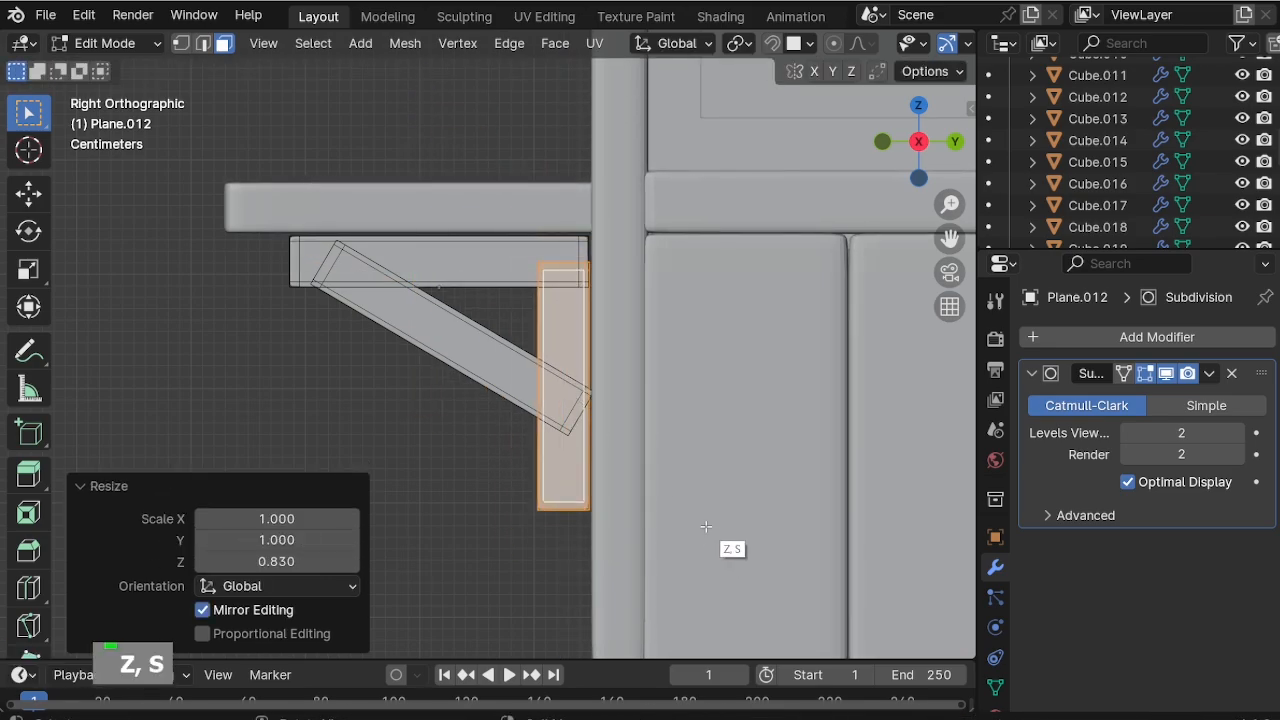
key(g)
key(z)
click(706, 502)
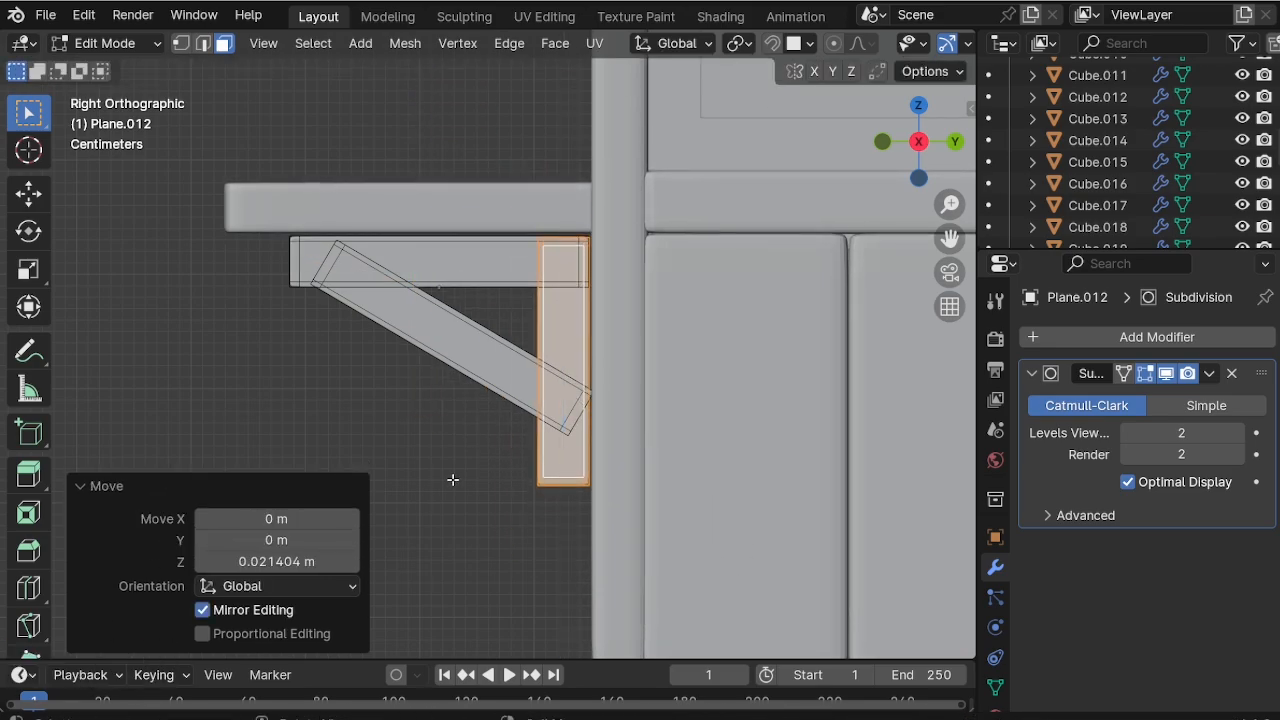
Narrow the whole counter bracket to 0.610 along X.
key(Tab)
middle_drag(449, 477, 503, 469)
scroll(266, 428, down, 3)
middle_drag(266, 428, 398, 383)
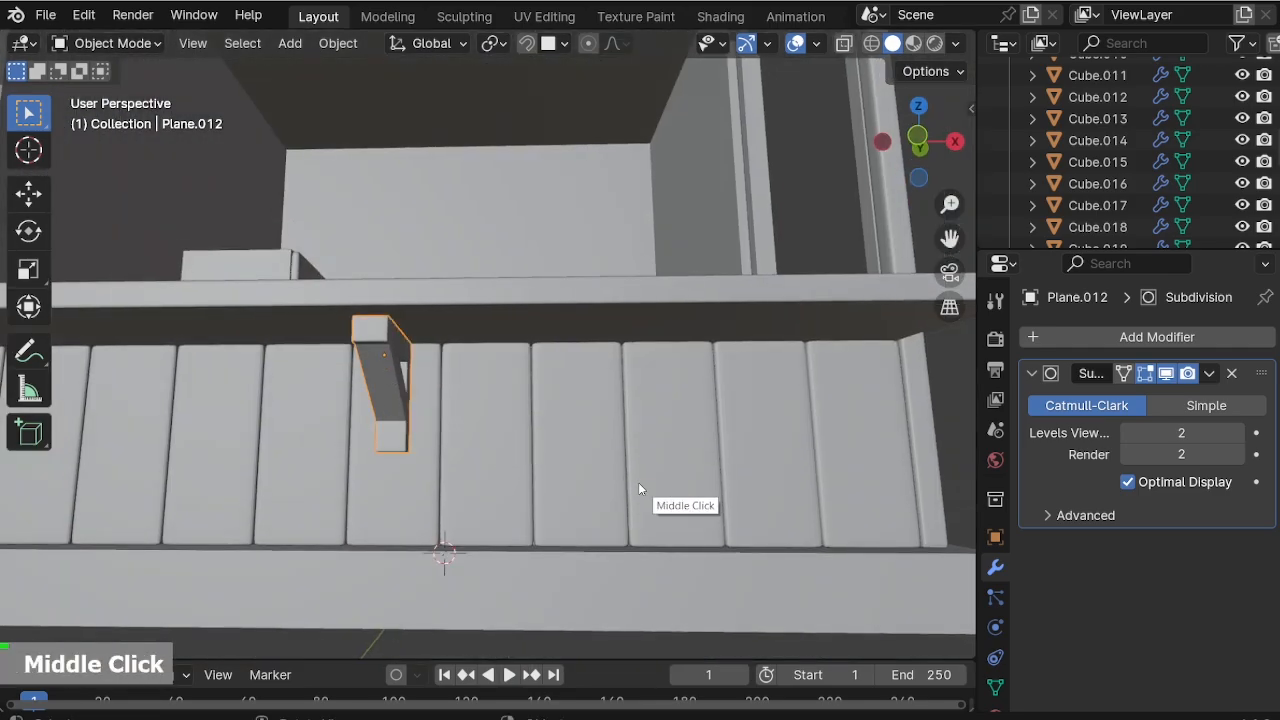
key(s)
key(x)
click(526, 451)
Move the bracket -0.98024 m along X to the left end of the front counter.
key(KP_1)
scroll(536, 454, down, 2)
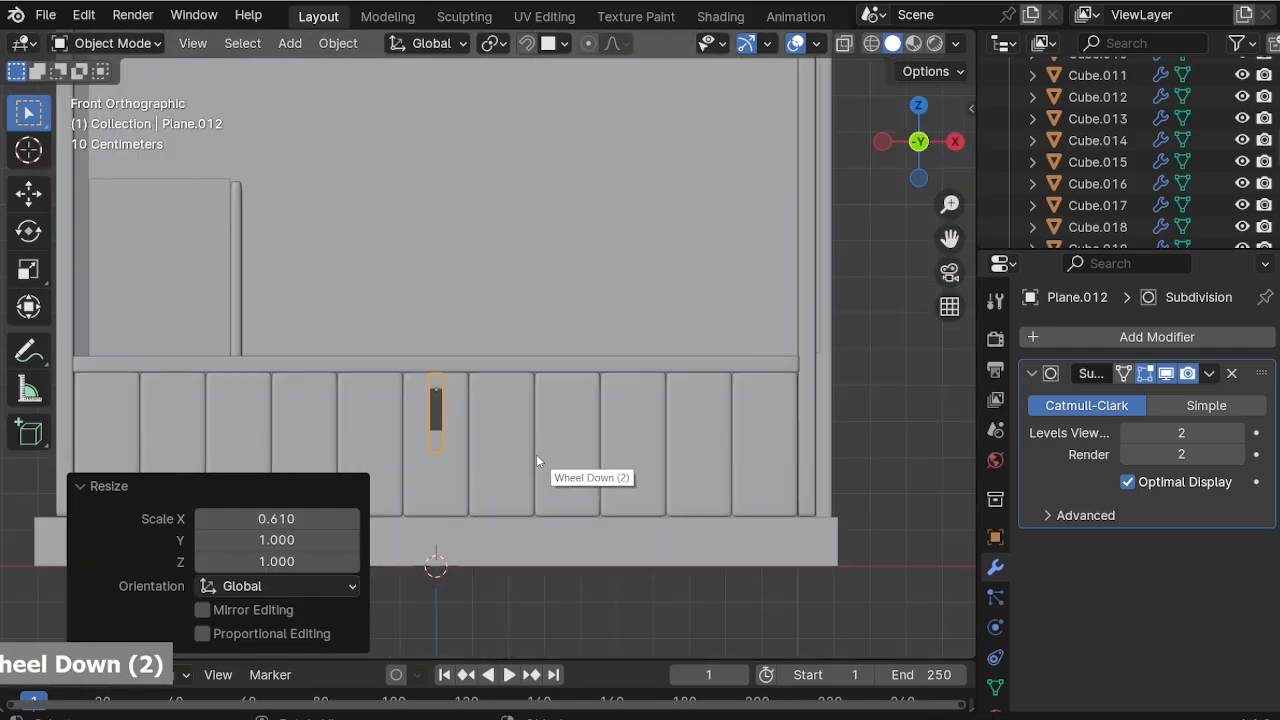
key(g)
key(x)
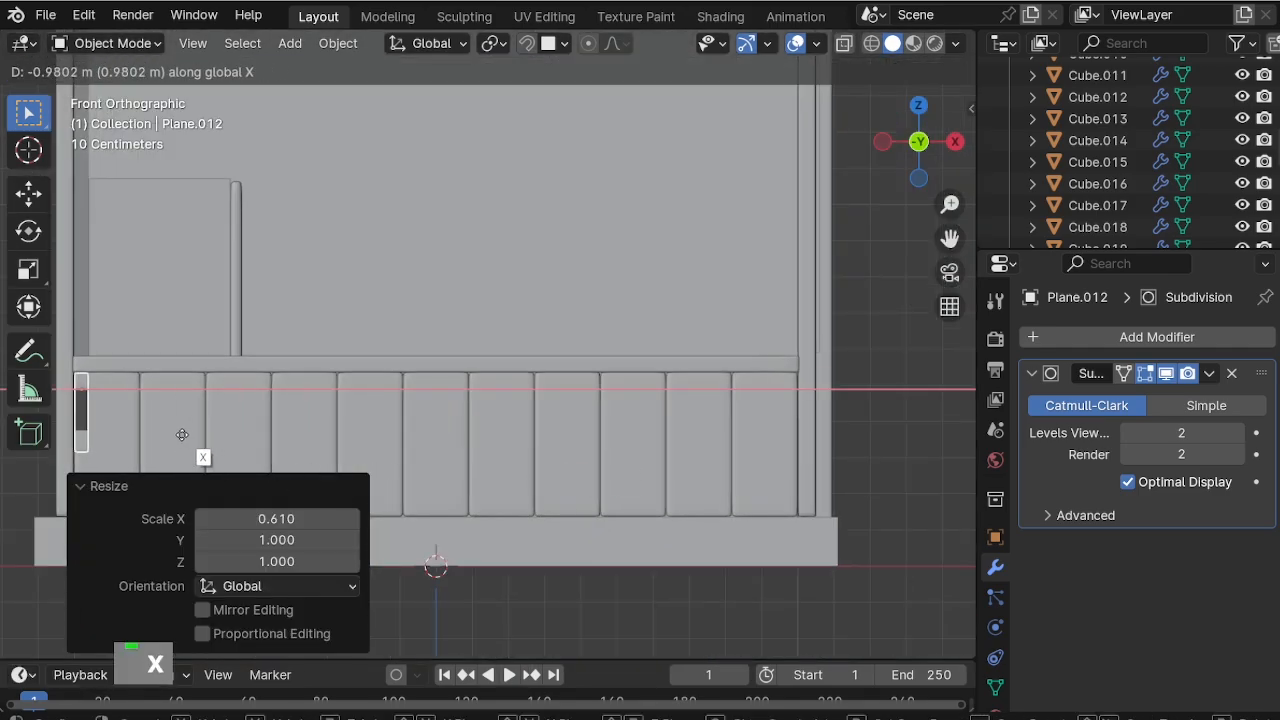
click(182, 434)
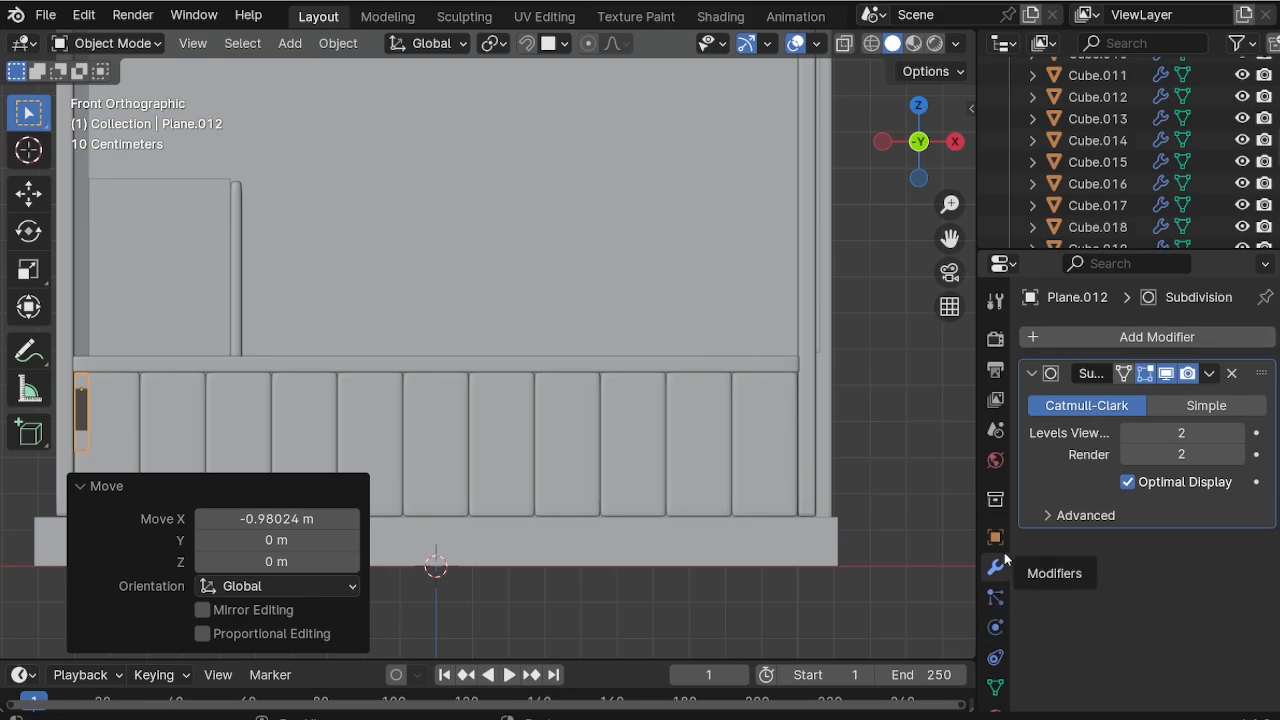
Add an Array modifier to the bracket with a count of 4 and a relative X offset of 18.200.
click(1067, 336)
text(ar)
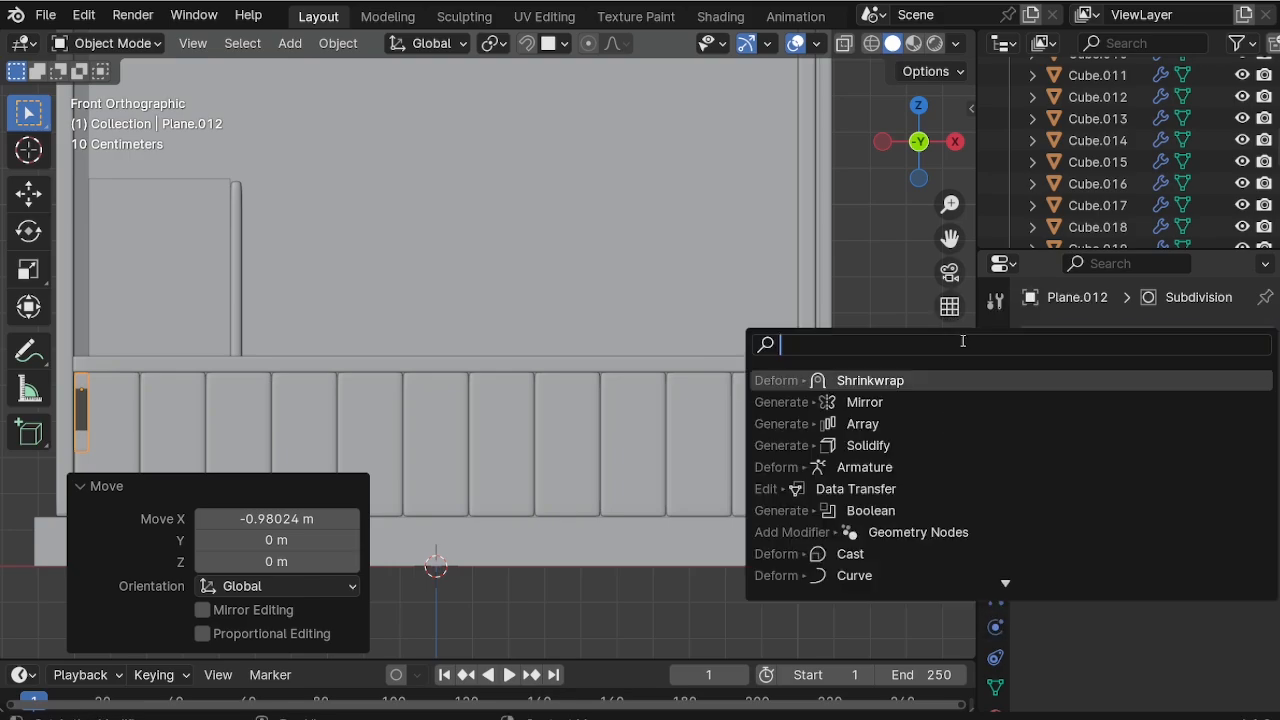
click(979, 380)
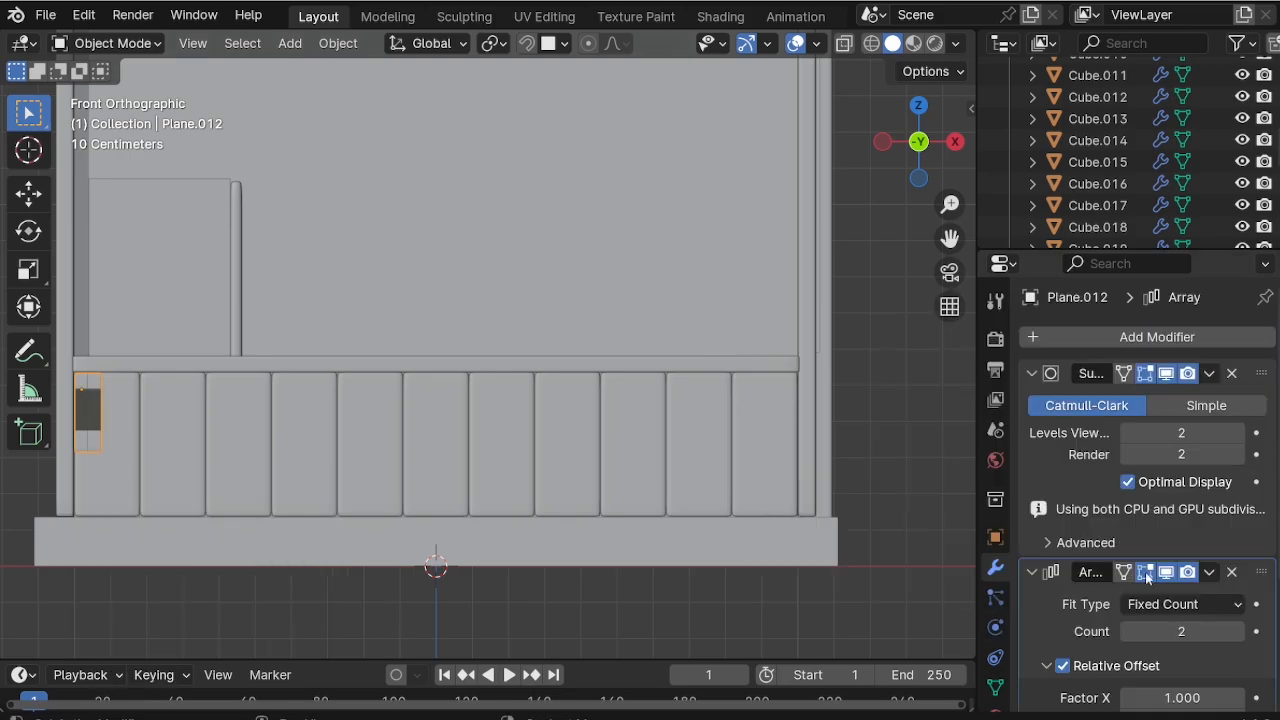
scroll(1225, 590, down, 3)
click(1240, 495)
scroll(1149, 567, down, 1)
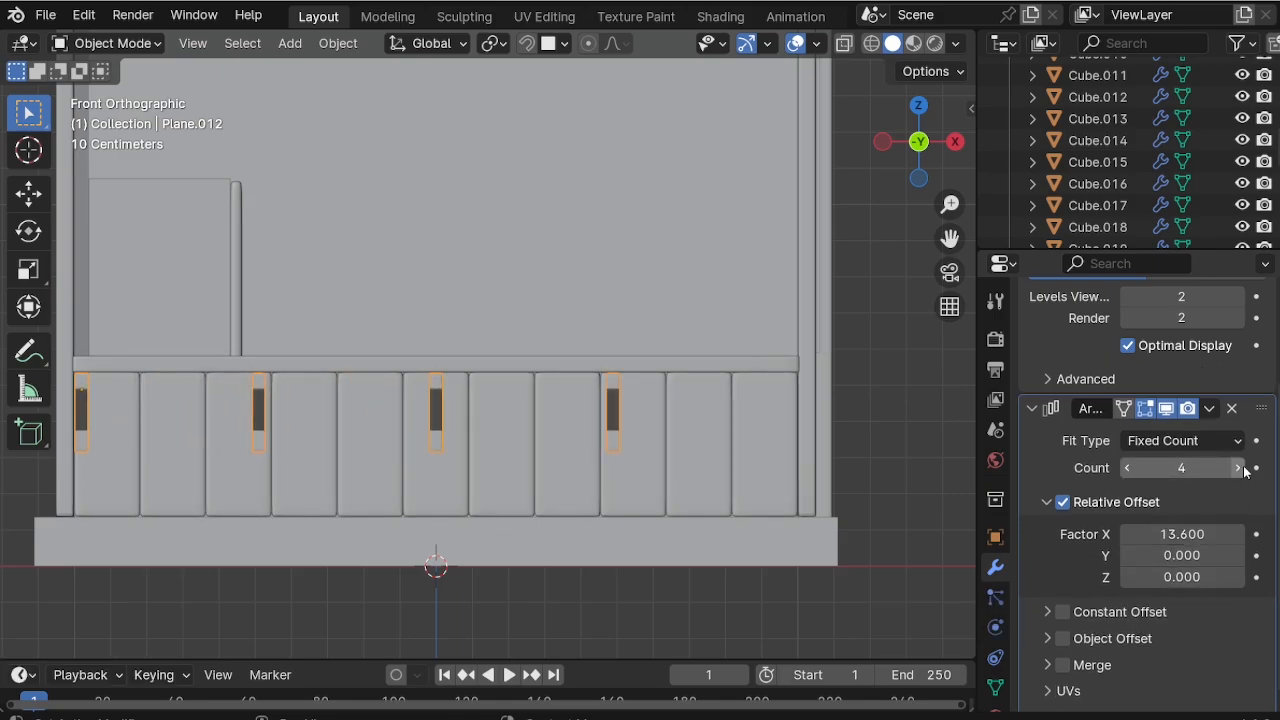
Add a cylinder with 32 vertices on the side door and scale it to 0.103 for a door knob.
middle_drag(700, 480, 544, 417)
shift+middle_drag(544, 500, 205, 428)
scroll(569, 397, up, 3)
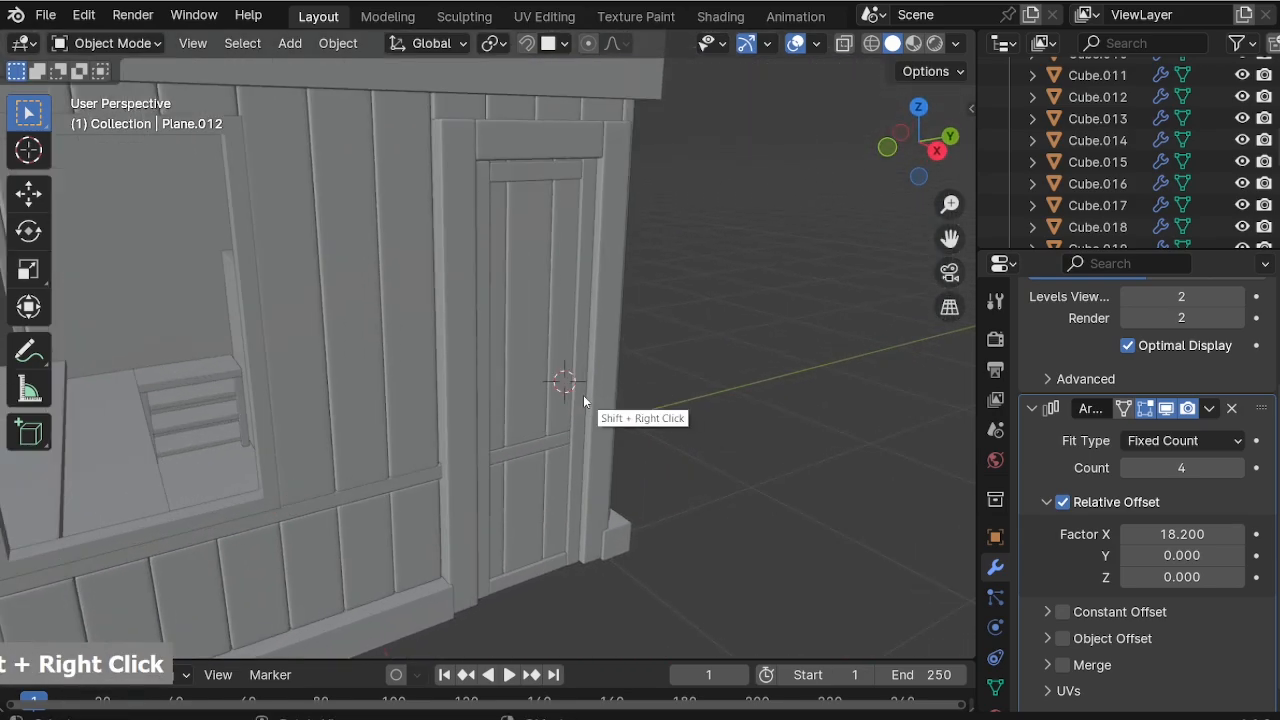
key(shift+a)
mouse_move(560, 314)
click(686, 422)
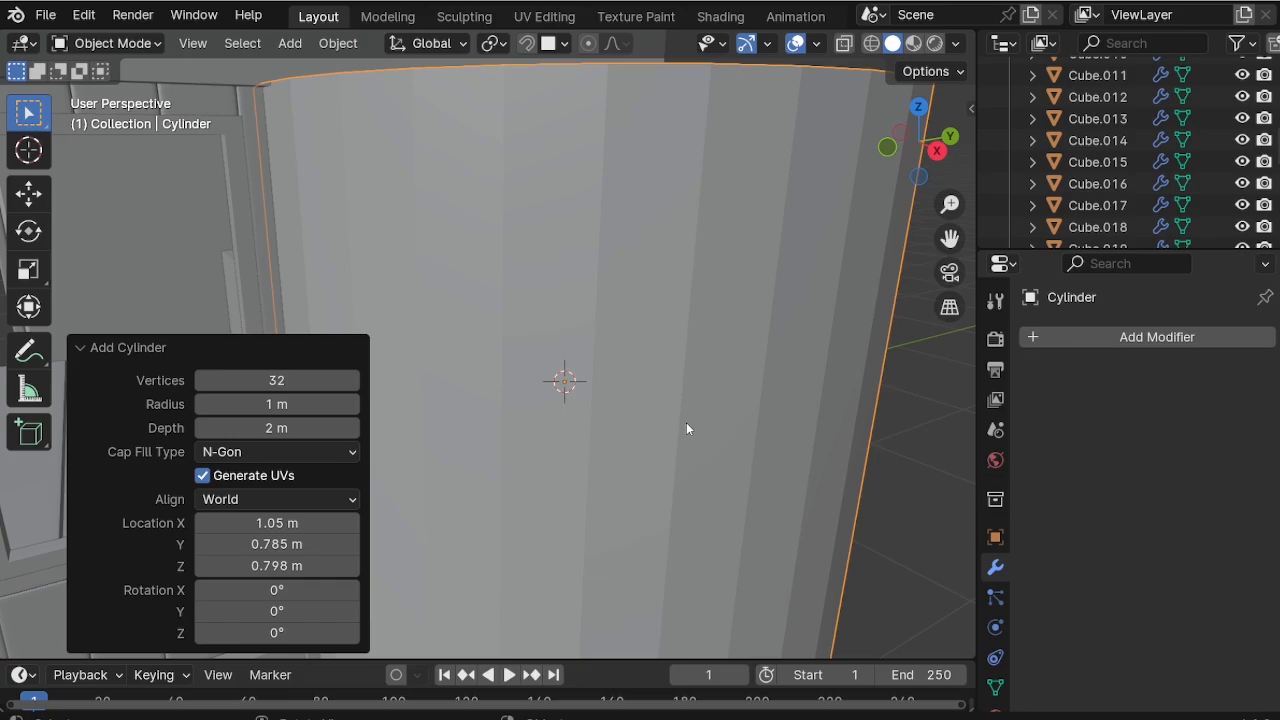
key(s)
click(597, 403)
Rotate the knob cylinder -90° about Y so it faces outward and scale it to 0.378.
middle_drag(596, 474, 617, 498)
key(r)
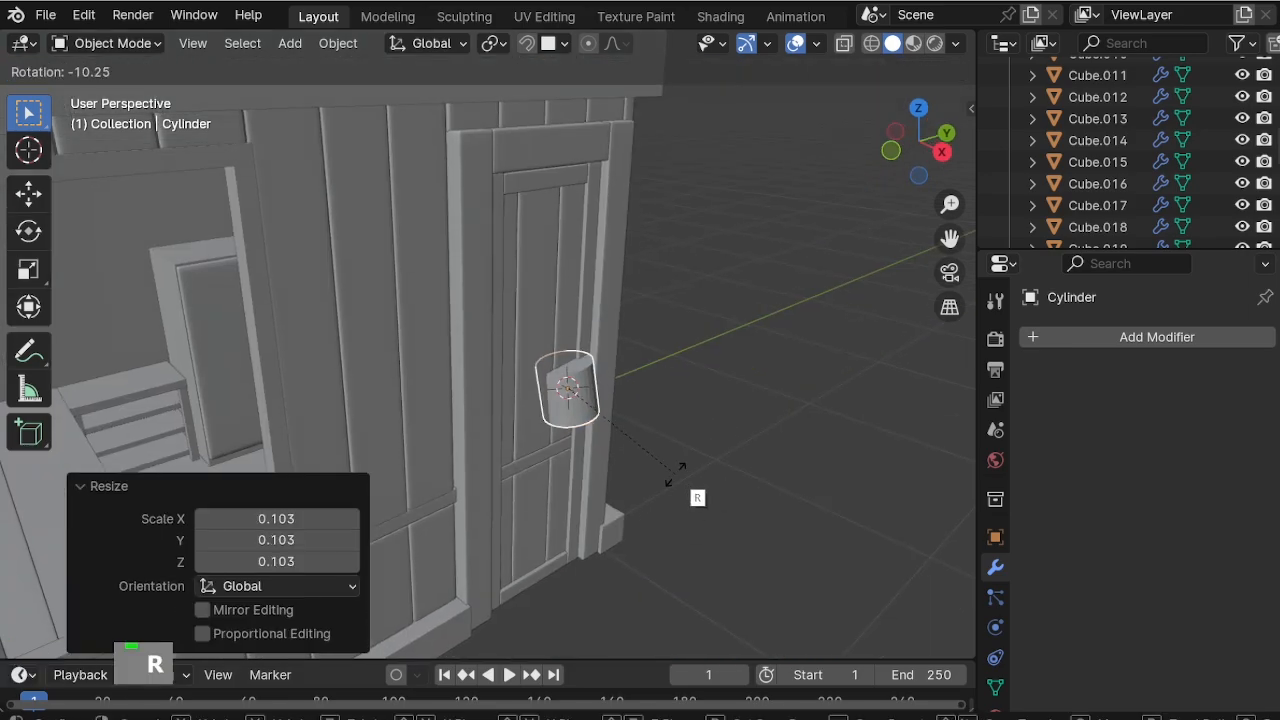
text(y)
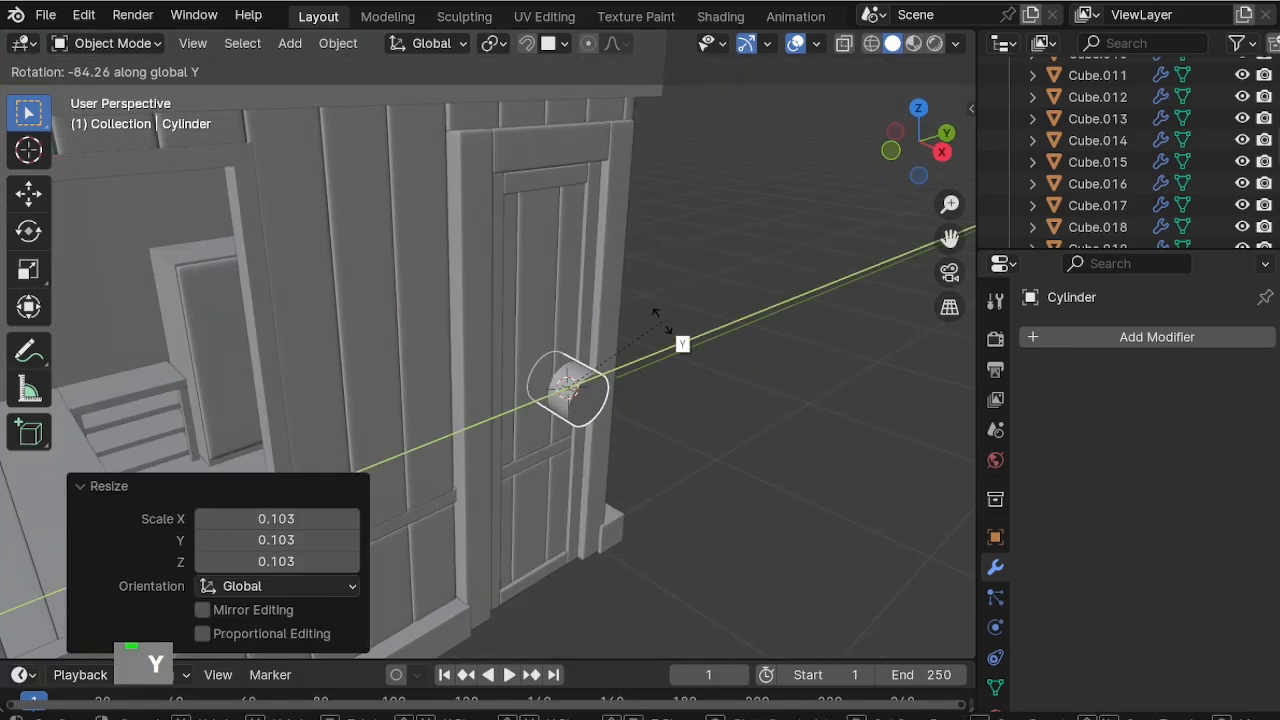
text(90)
key(Return)
middle_drag(666, 334, 689, 563)
key(s)
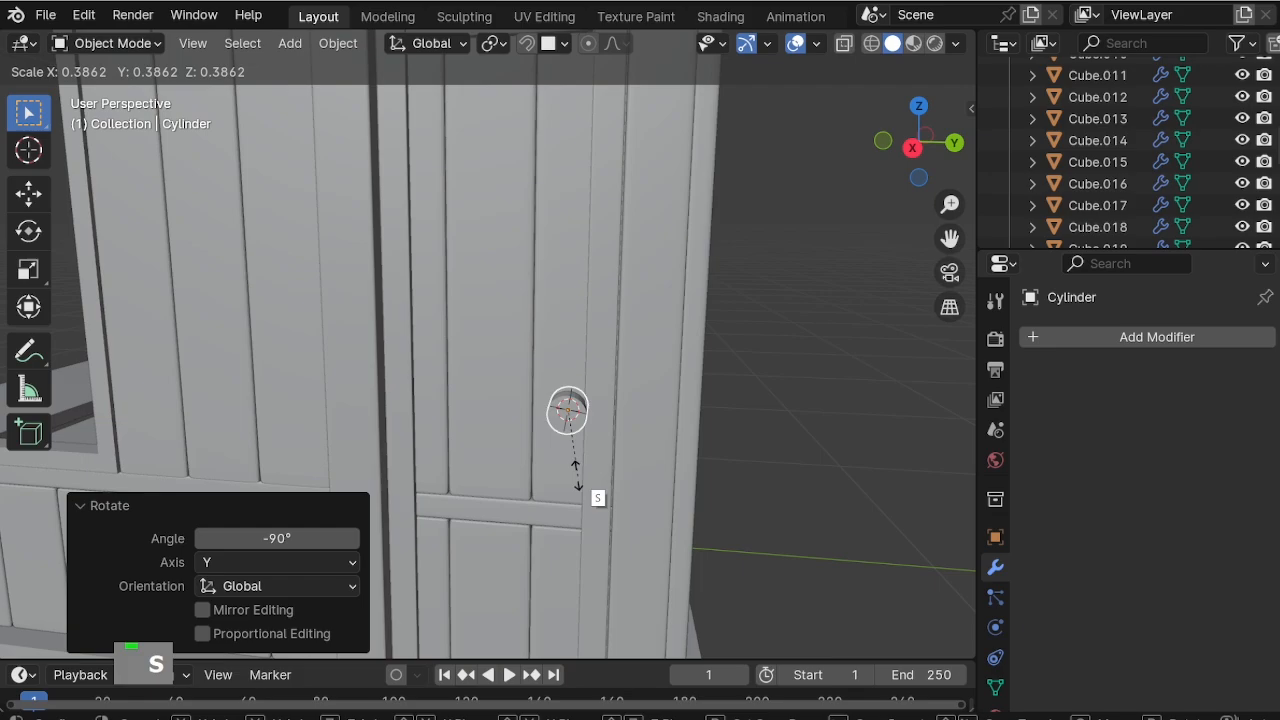
click(576, 482)
Move the knob 0.16061 m outward along X and apply smooth shading with sharp edges kept.
middle_drag(576, 482, 672, 522)
key(g)
key(x)
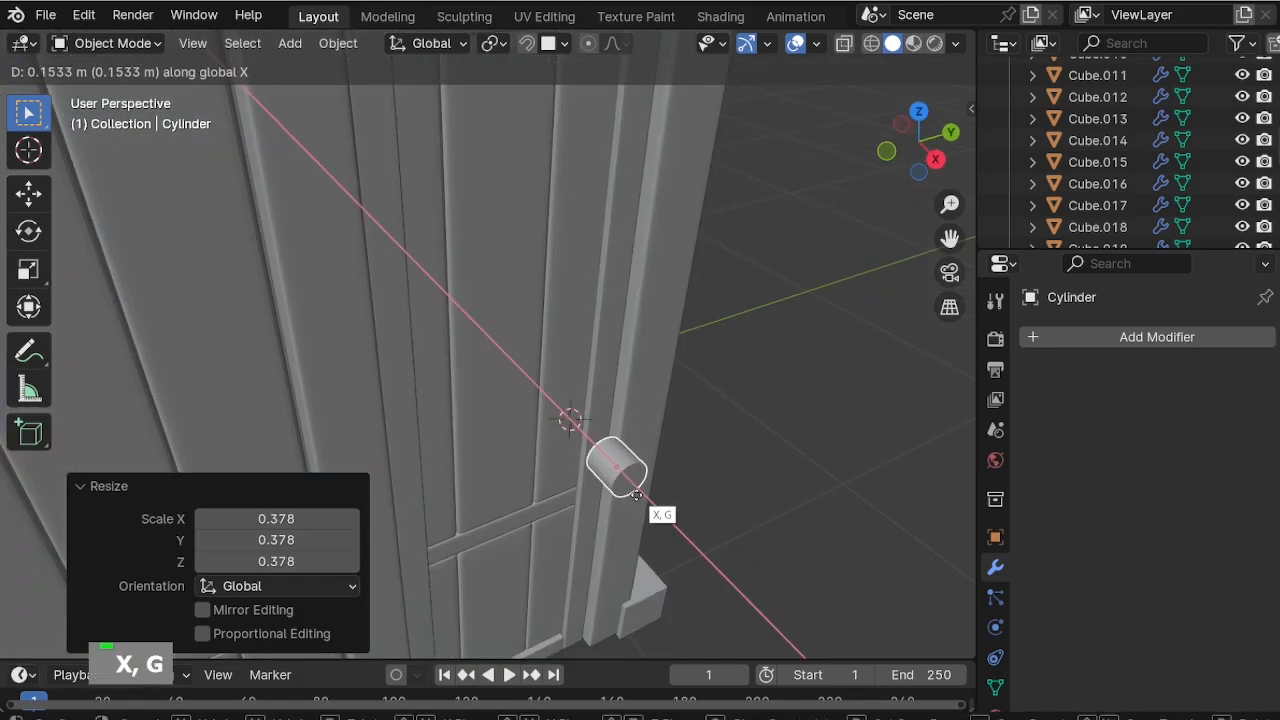
click(630, 492)
scroll(621, 489, up, 6)
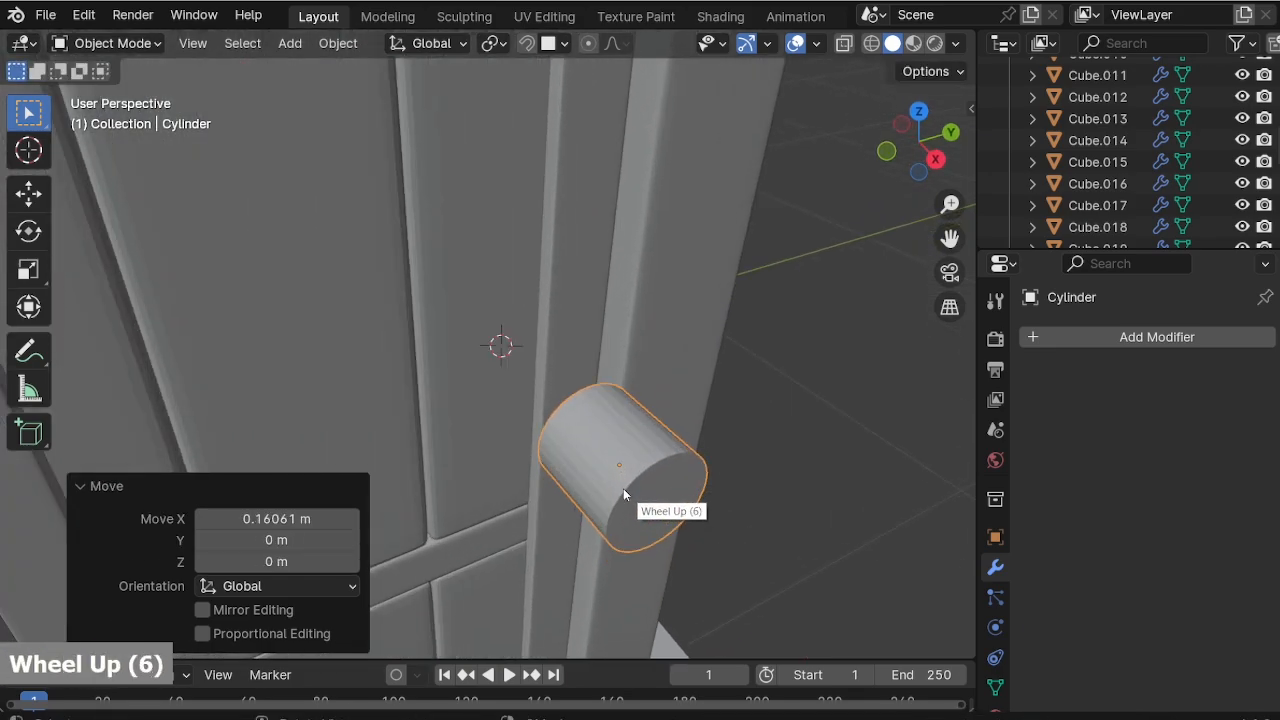
right_click(623, 488)
click(577, 310)
Scale the knob to 0.752 and move it 0.010212 m in Y and -0.16631 m in Z, just above the door's crossbar.
key(KP_3)
scroll(616, 418, down, 6)
key(g)
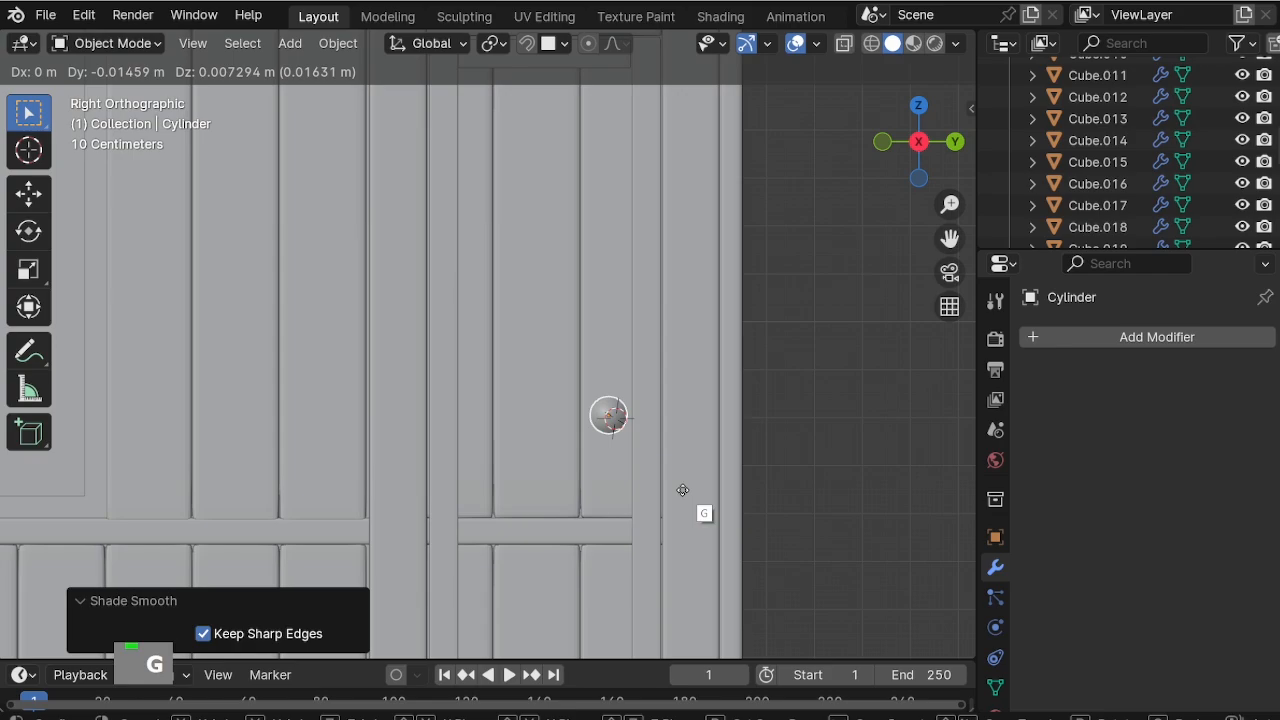
click(684, 490)
key(s)
click(681, 500)
key(g)
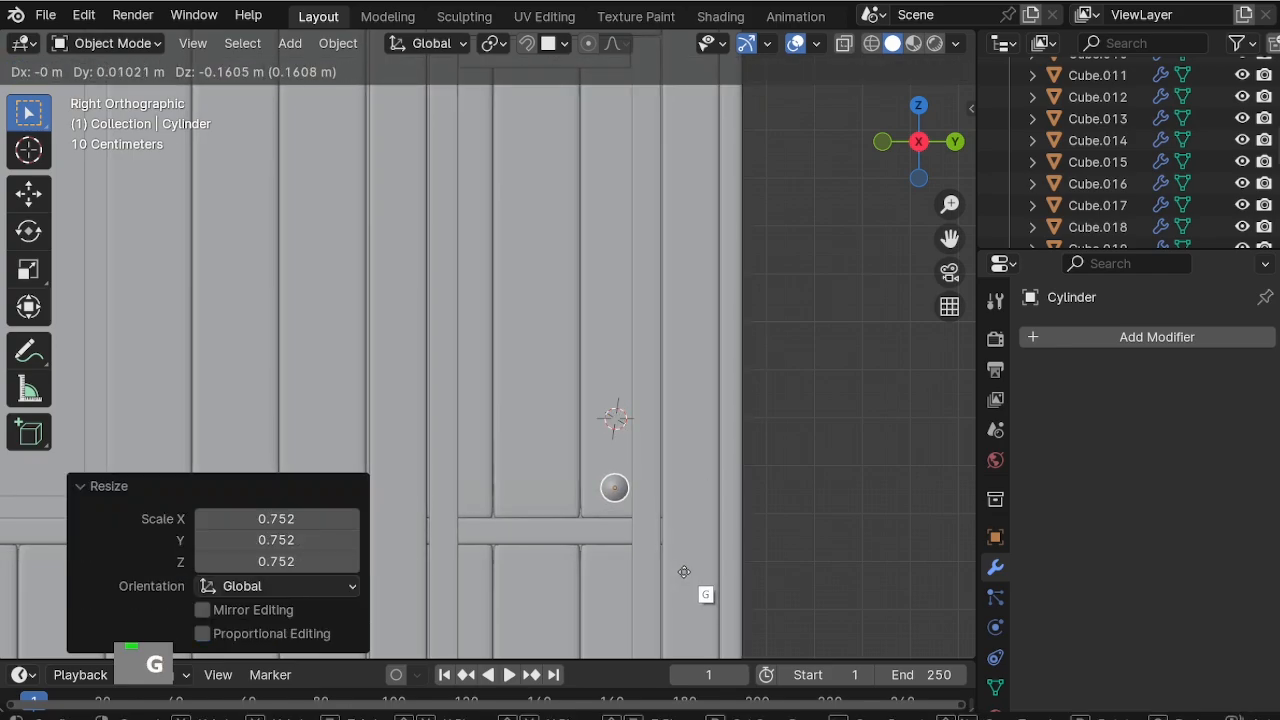
click(629, 482)
Push the knob back about 0.15 m along X toward the door and scale it to 0.897.
middle_drag(629, 475, 714, 566)
key(g)
key(x)
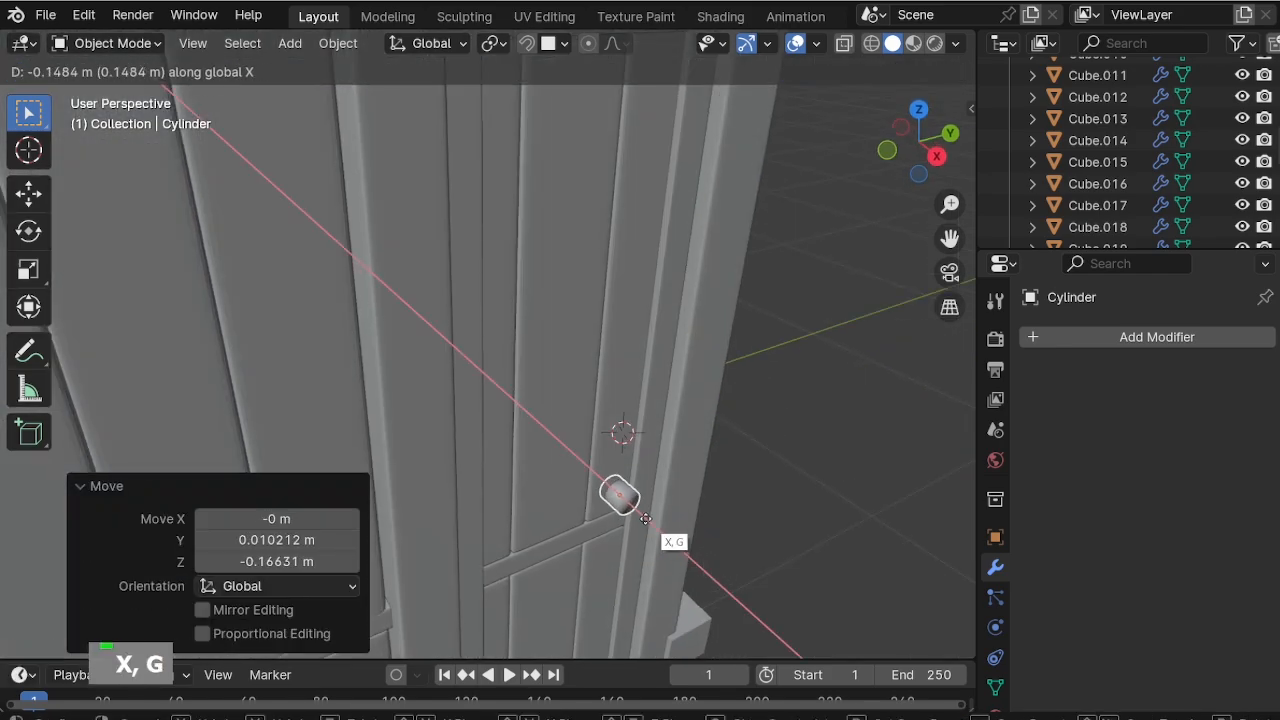
click(631, 514)
middle_drag(631, 514, 560, 496)
key(s)
click(641, 535)
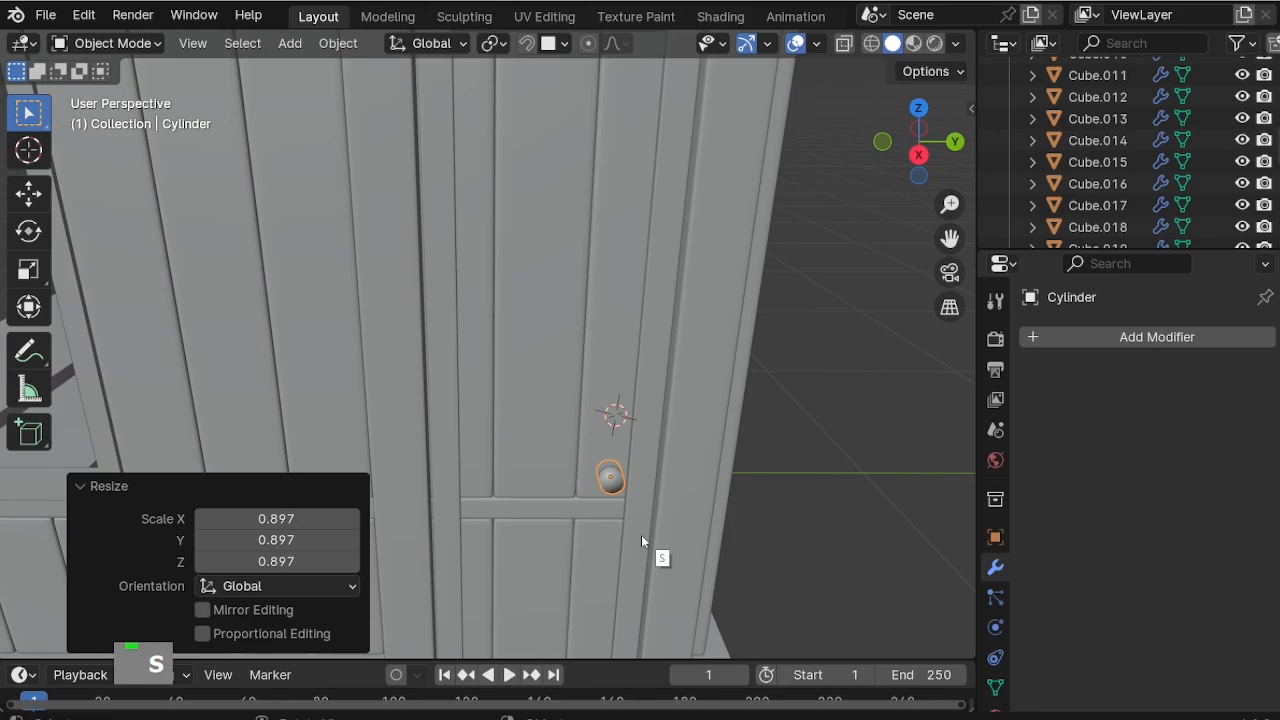
Move the knob 0.070885 m along Y onto the door's right vertical trim, then nudge it -0.004615 m along Y.
key(g)
key(y)
click(675, 539)
key(KP_3)
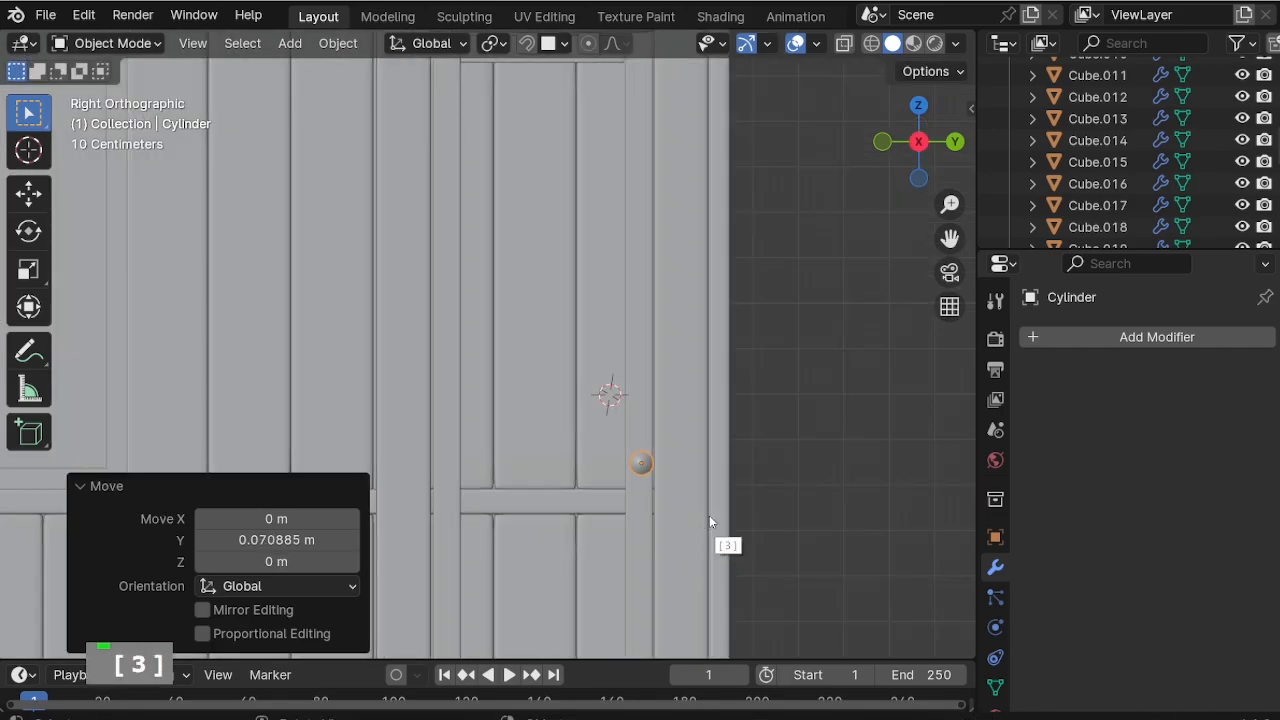
key(g)
key(y)
click(708, 511)
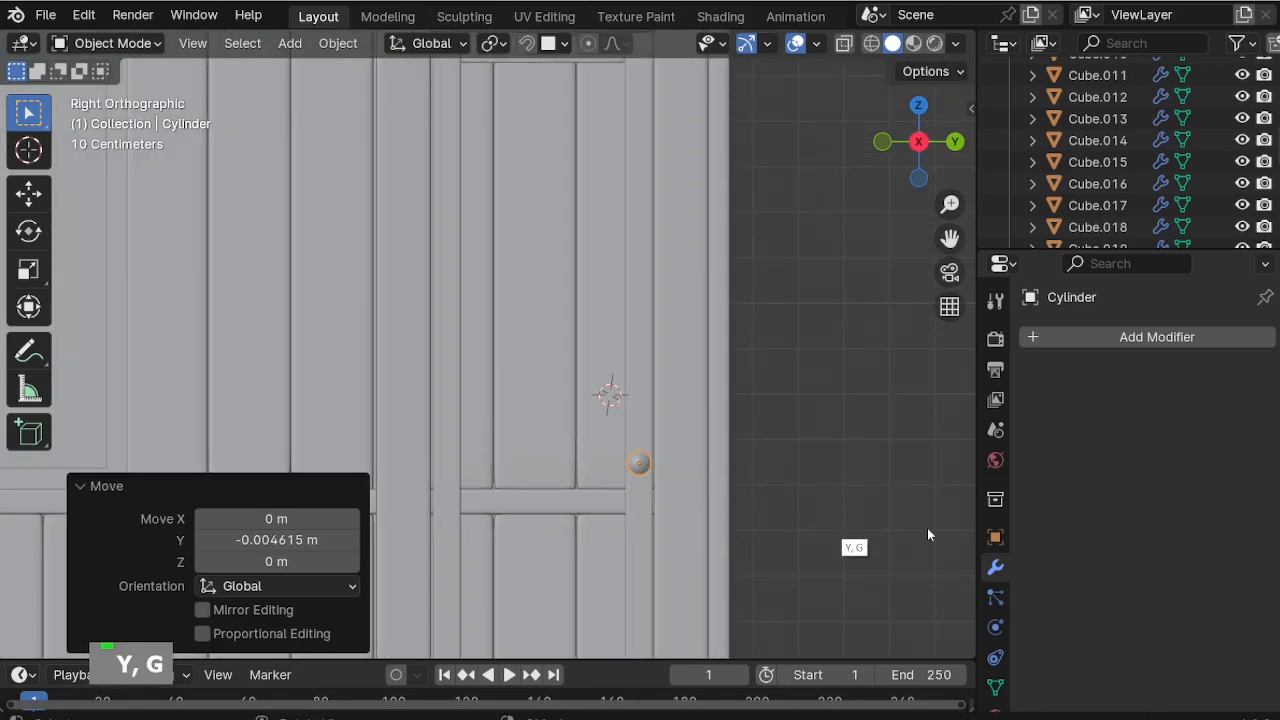
Shift the door's right vertical trim strip 0.003077 m along Y.
click(647, 412)
key(g)
key(y)
click(647, 458)
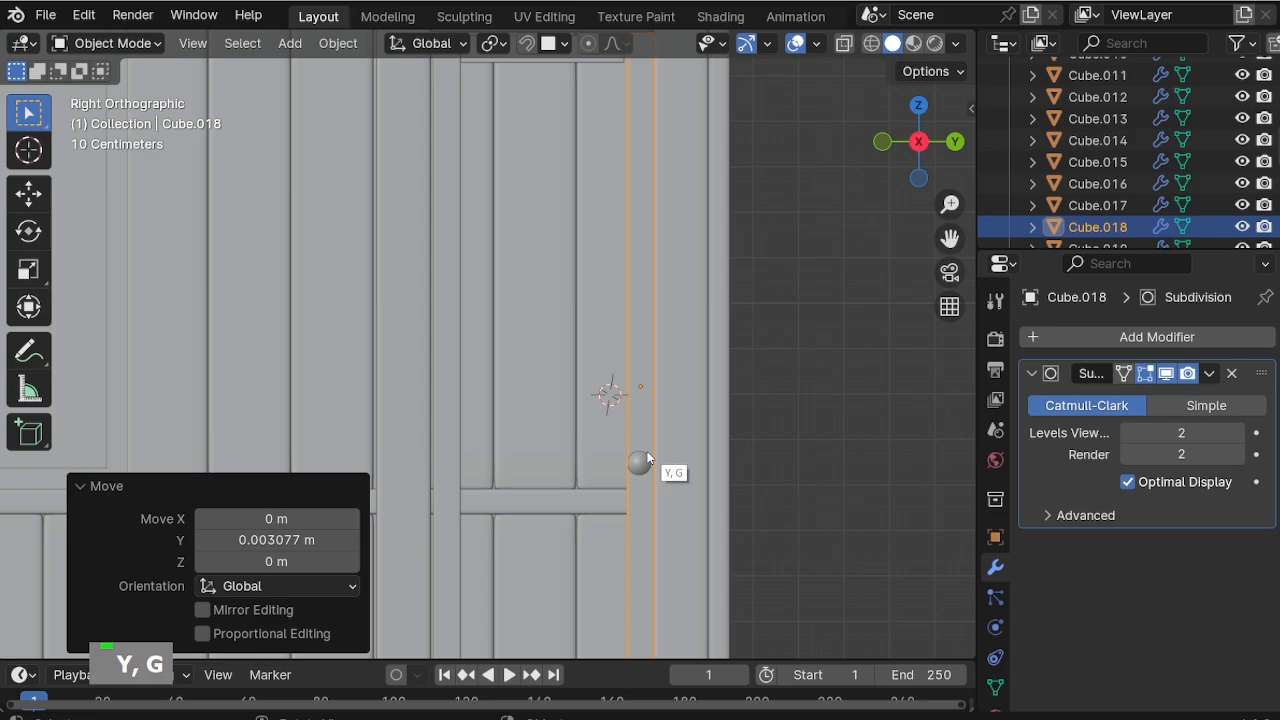
Nudge the knob along Y to centre it on the right trim strip and adjust its depth along X.
click(646, 459)
scroll(700, 454, up, 3)
key(g)
key(y)
click(614, 482)
click(770, 489)
middle_drag(770, 489, 800, 522)
click(631, 499)
key(g)
key(x)
click(643, 504)
click(795, 472)
Move the knob along Y across the door to the opposite vertical trim strip.
scroll(797, 470, down, 4)
middle_drag(797, 469, 575, 500)
scroll(716, 471, up, 6)
middle_drag(716, 471, 811, 371)
click(810, 362)
key(g)
key(y)
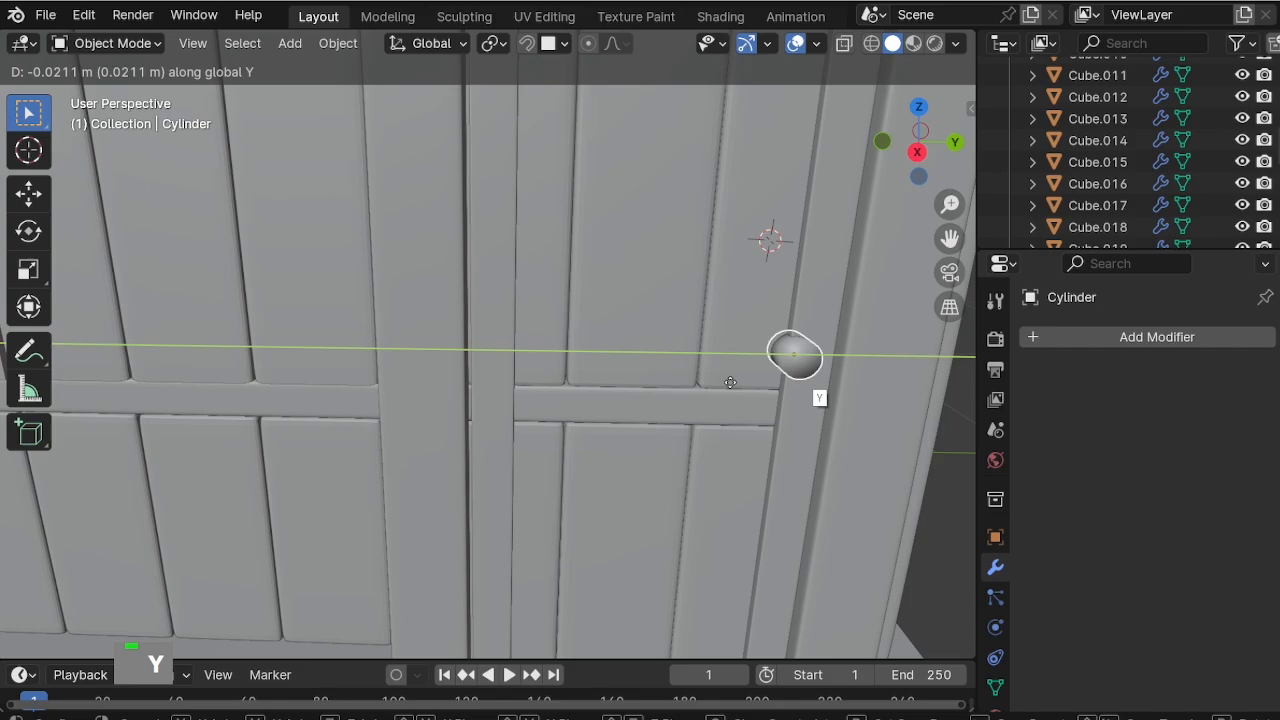
click(481, 412)
Shift the door's left vertical trim strip -0.006394 m along Y.
click(494, 292)
key(g)
key(y)
click(488, 363)
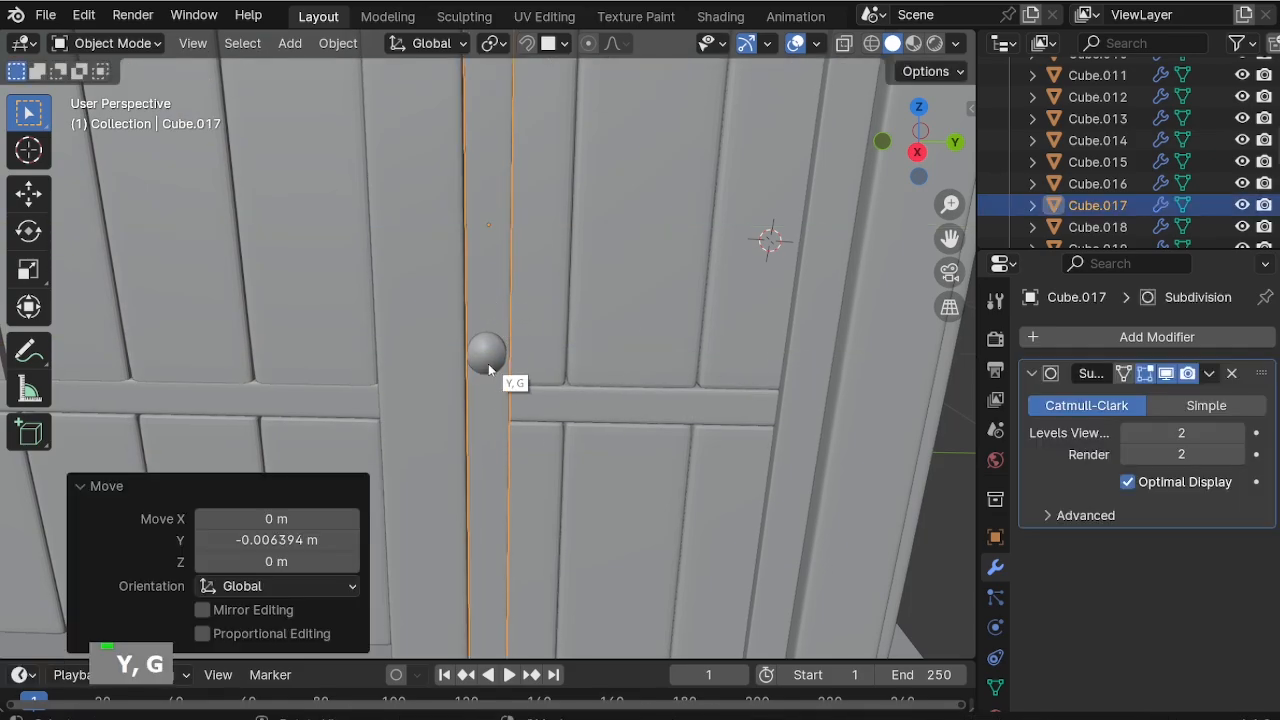
Align the knob along Y with the centre of the left trim strip in the side view.
key(KP_3)
click(487, 338)
key(g)
key(y)
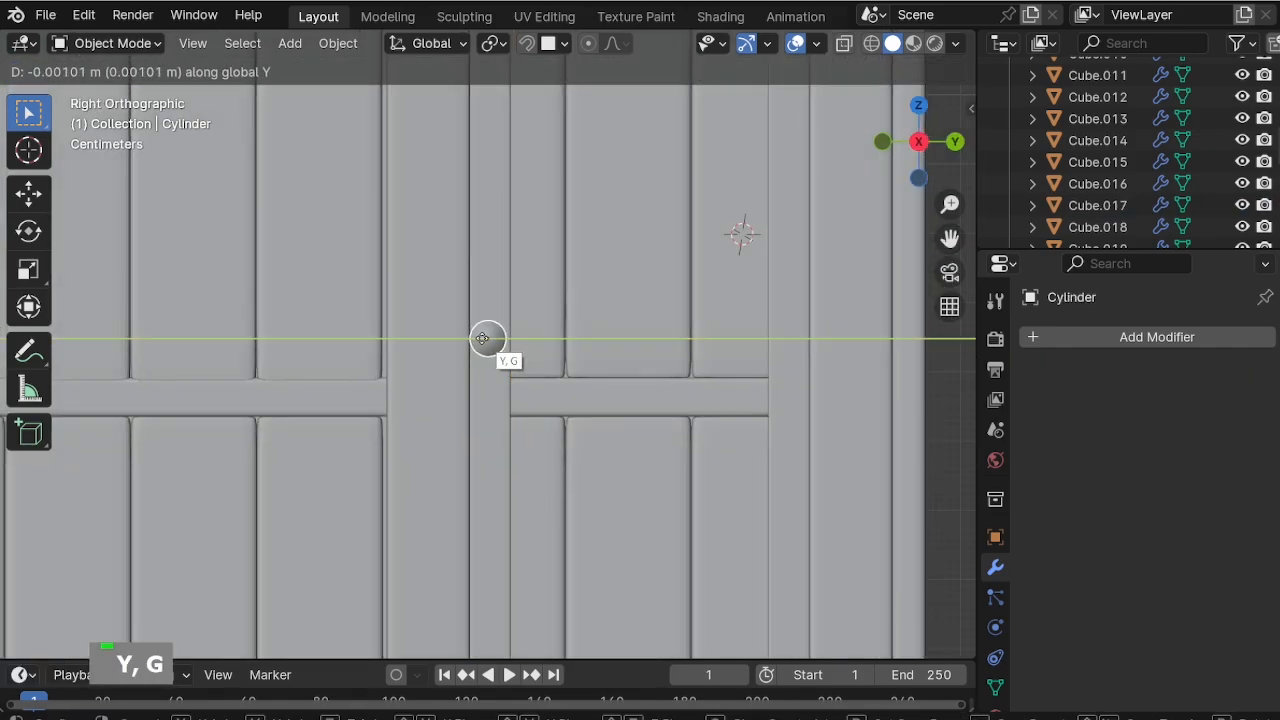
click(488, 338)
click(606, 359)
scroll(612, 364, down, 2)
middle_drag(615, 366, 473, 513)
click(758, 432)
scroll(745, 438, down, 2)
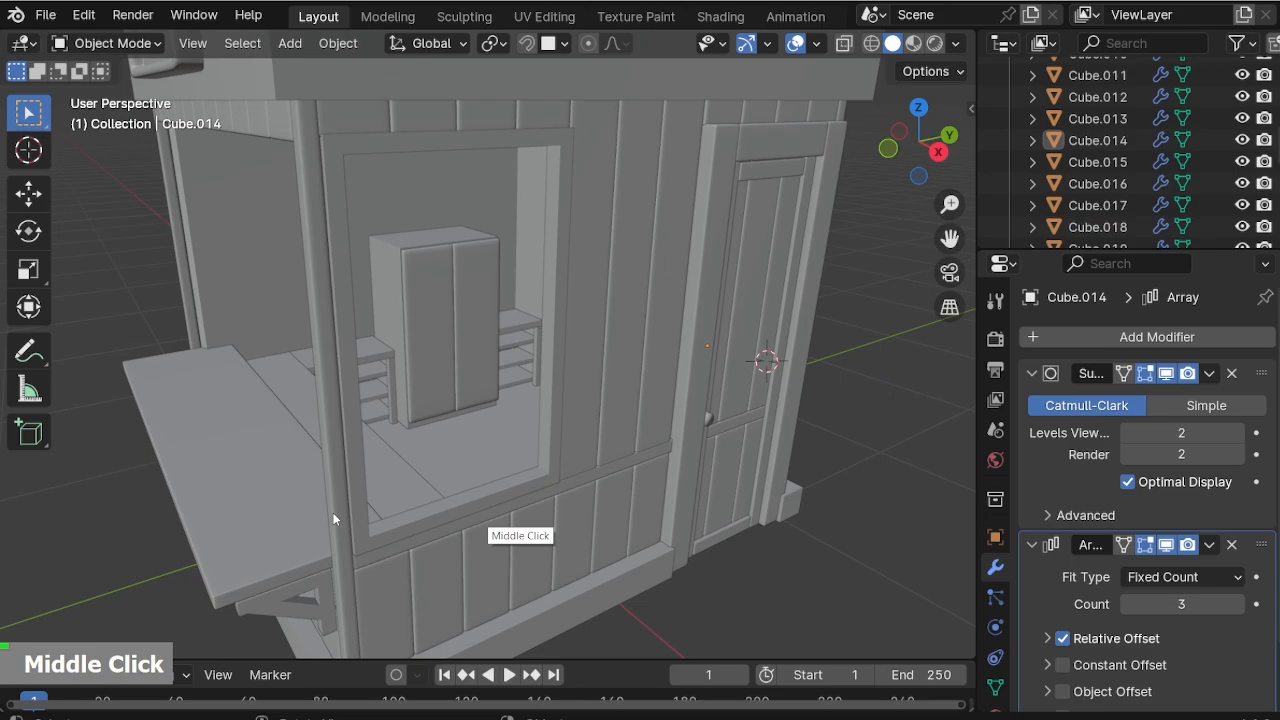
Add a cylinder mesh in the middle of the kiosk roof, scale it down and raise it 0.33907 m along Z.
scroll(680, 427, down, 2)
shift+middle_drag(411, 419, 450, 493)
shift+right_click(580, 281)
key(shift+a)
mouse_move(594, 290)
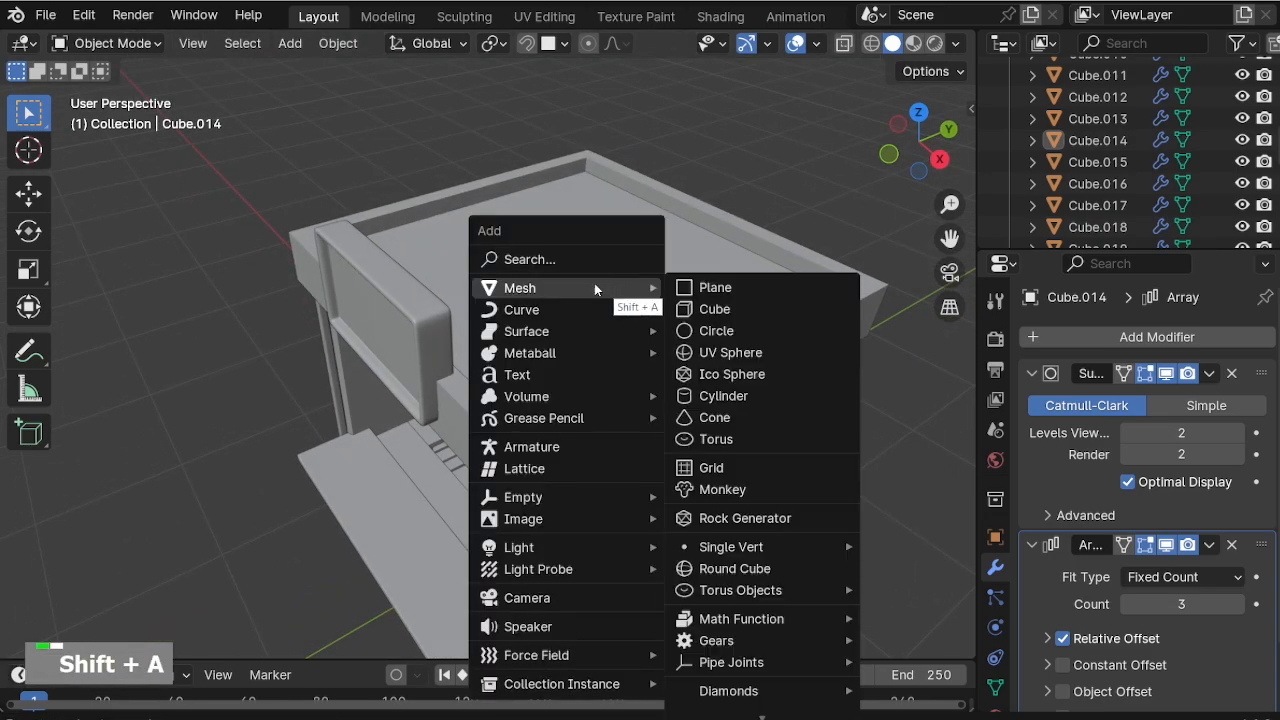
click(723, 396)
key(s)
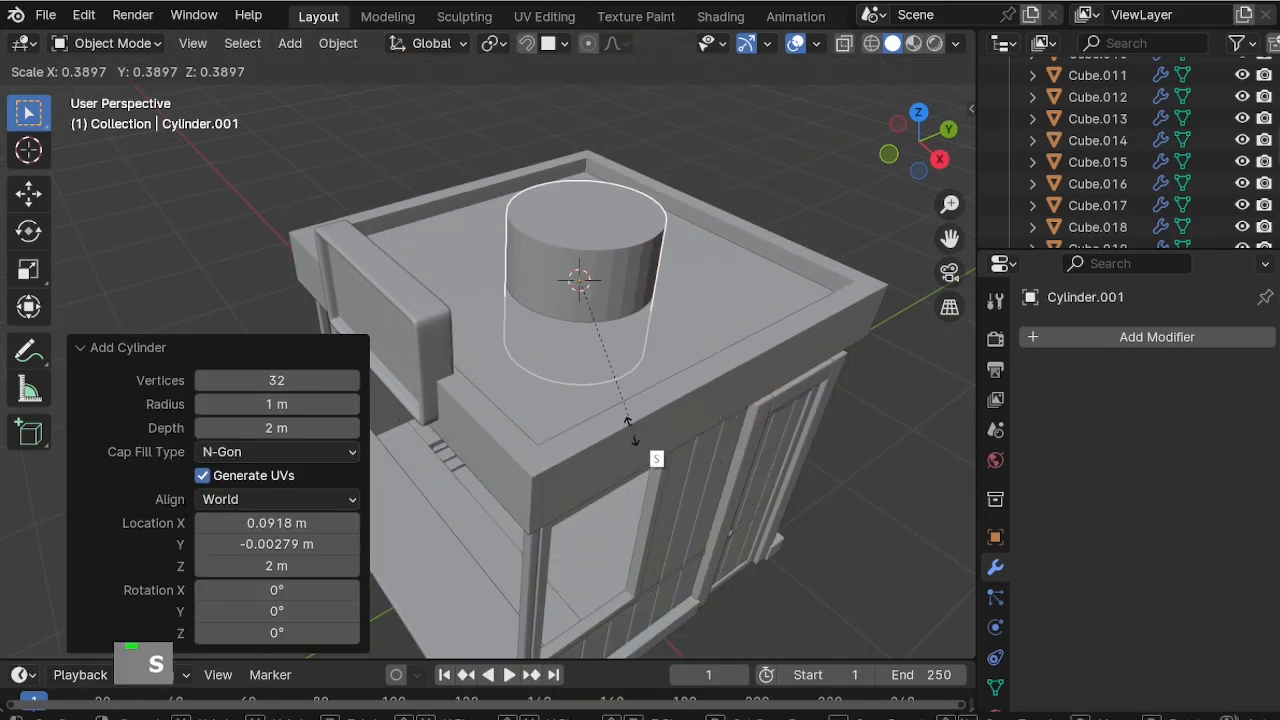
click(617, 357)
key(g)
key(z)
click(650, 306)
scroll(635, 201, up, 3)
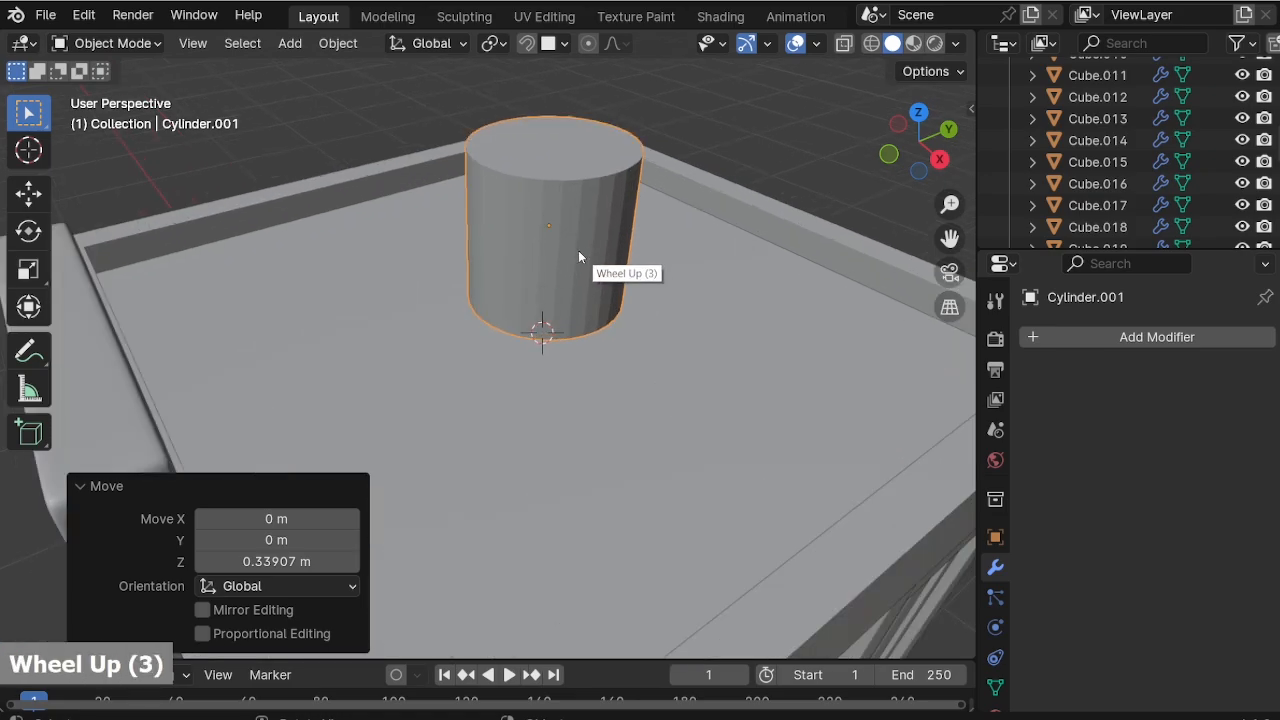
Add a level 2 subdivision to the cylinder and cut one edge loop close to its base and another around its middle.
key(ctrl+2)
key(Tab)
key(ctrl+r)
click(562, 250)
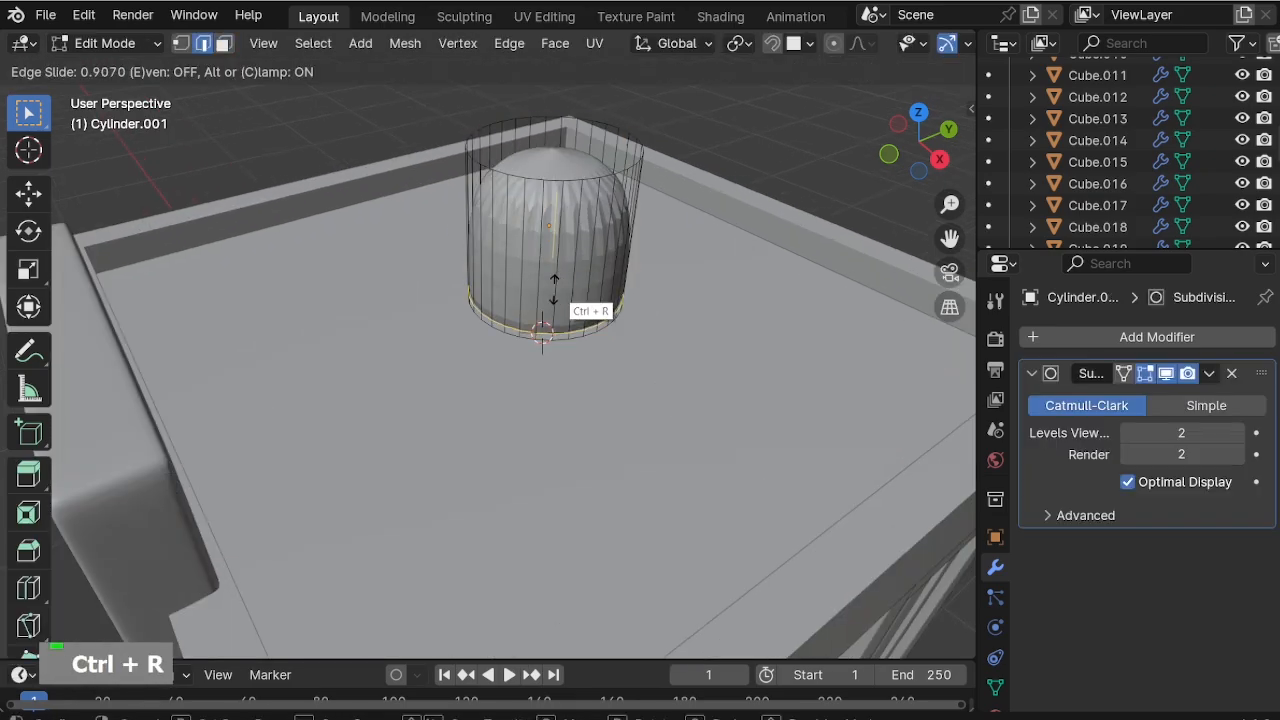
click(556, 270)
key(g)
key(g)
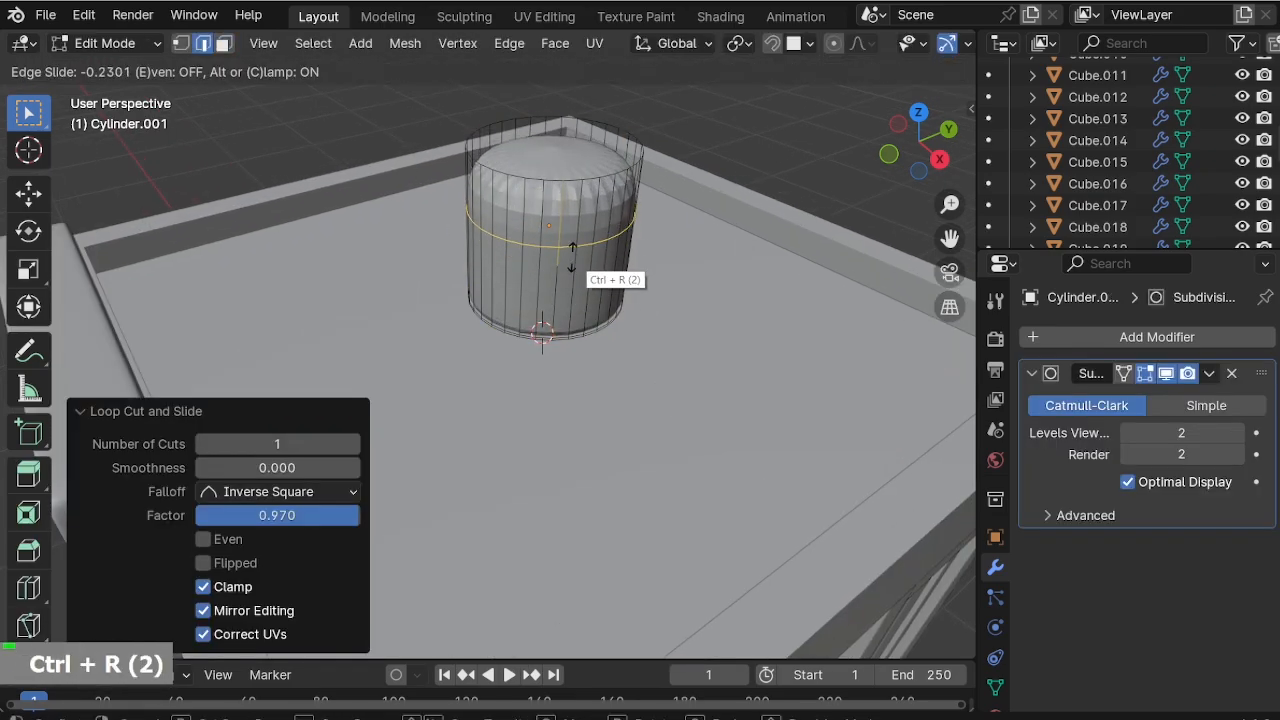
click(571, 257)
Shade the cylinder smooth and inset its top face by 0.9071 m.
key(Tab)
right_click(559, 238)
click(560, 240)
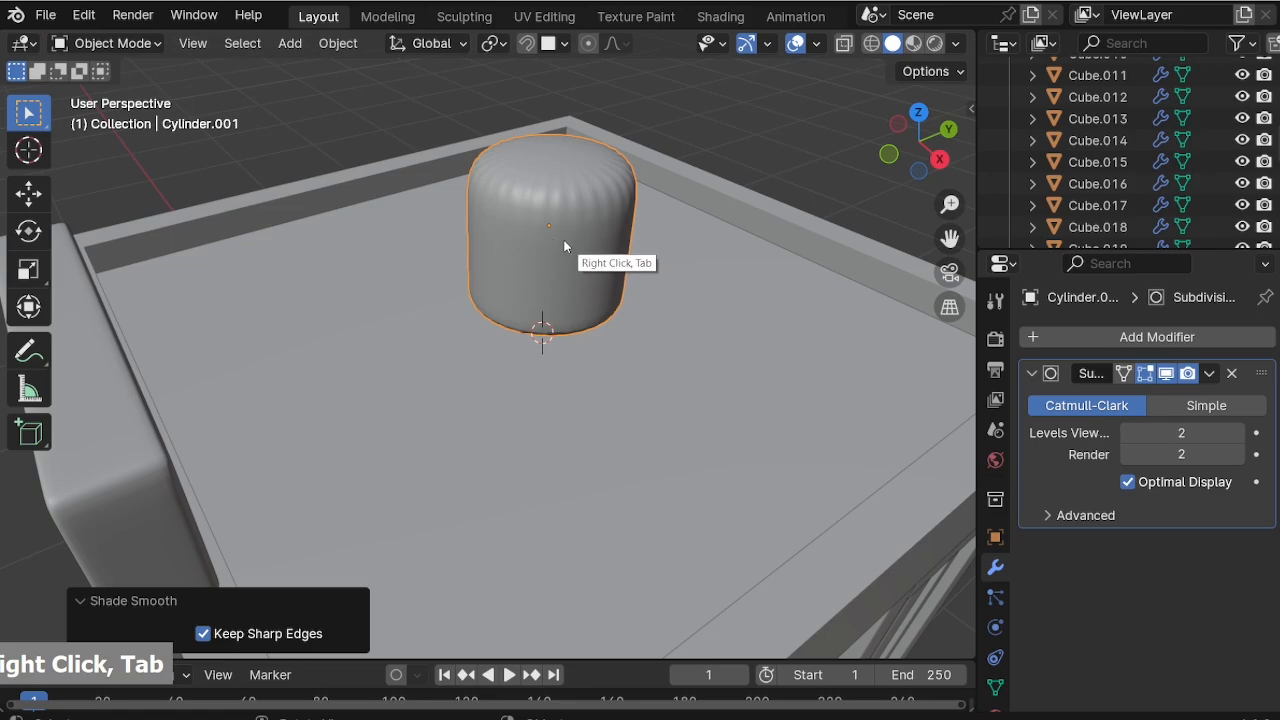
key(Tab)
key(3)
click(578, 157)
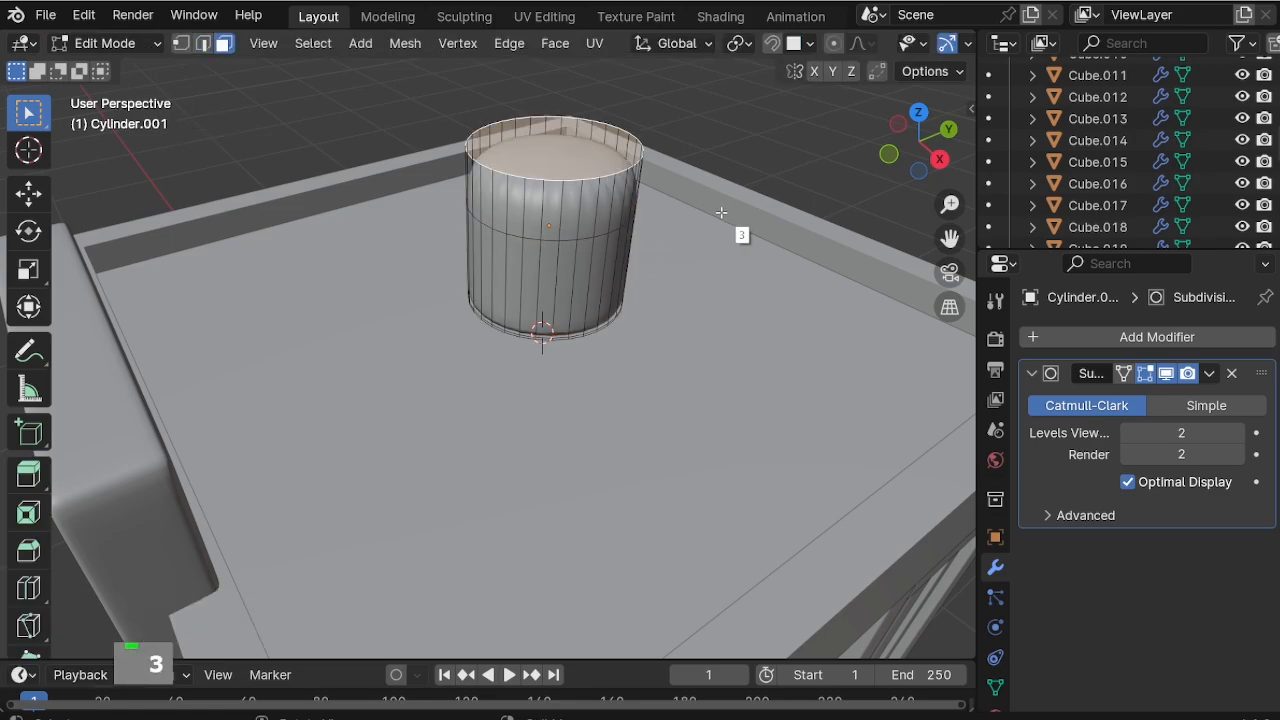
key(i)
click(645, 190)
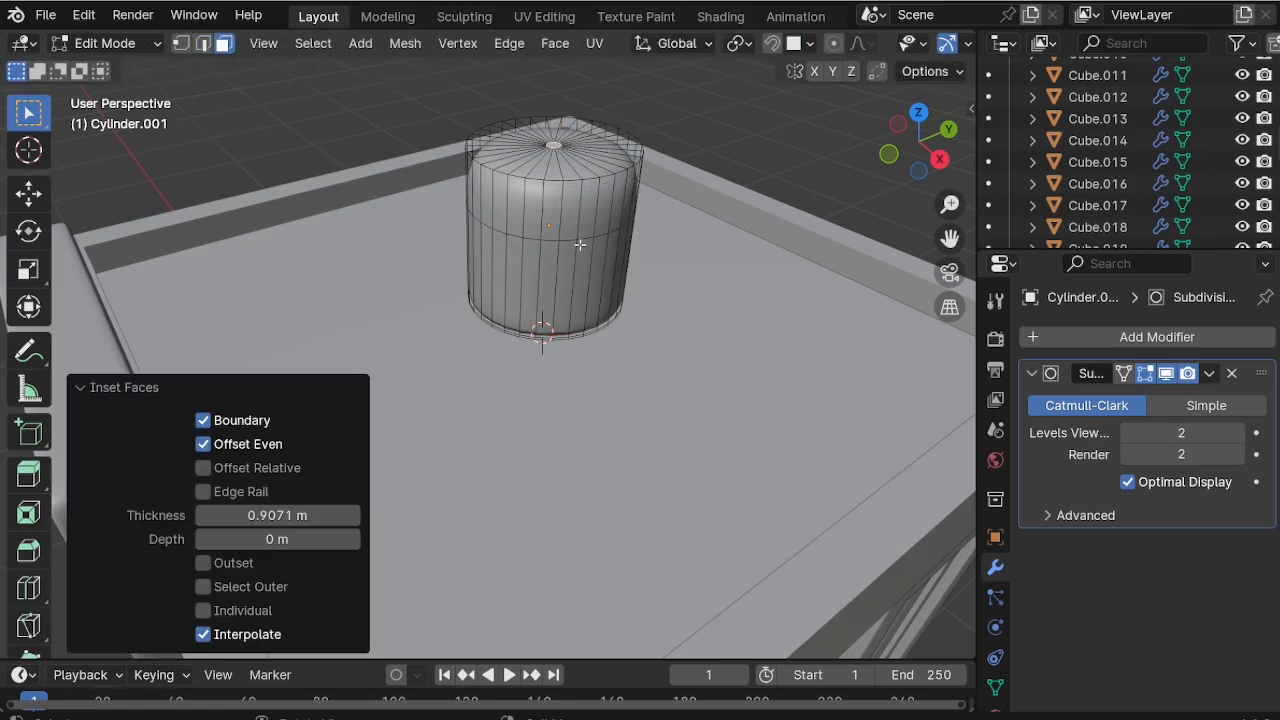
Move the cylinder's middle edge loop upward along Z and adjust the whole cylinder's height on the roof.
key(2)
alt+click(580, 262)
key(g)
key(z)
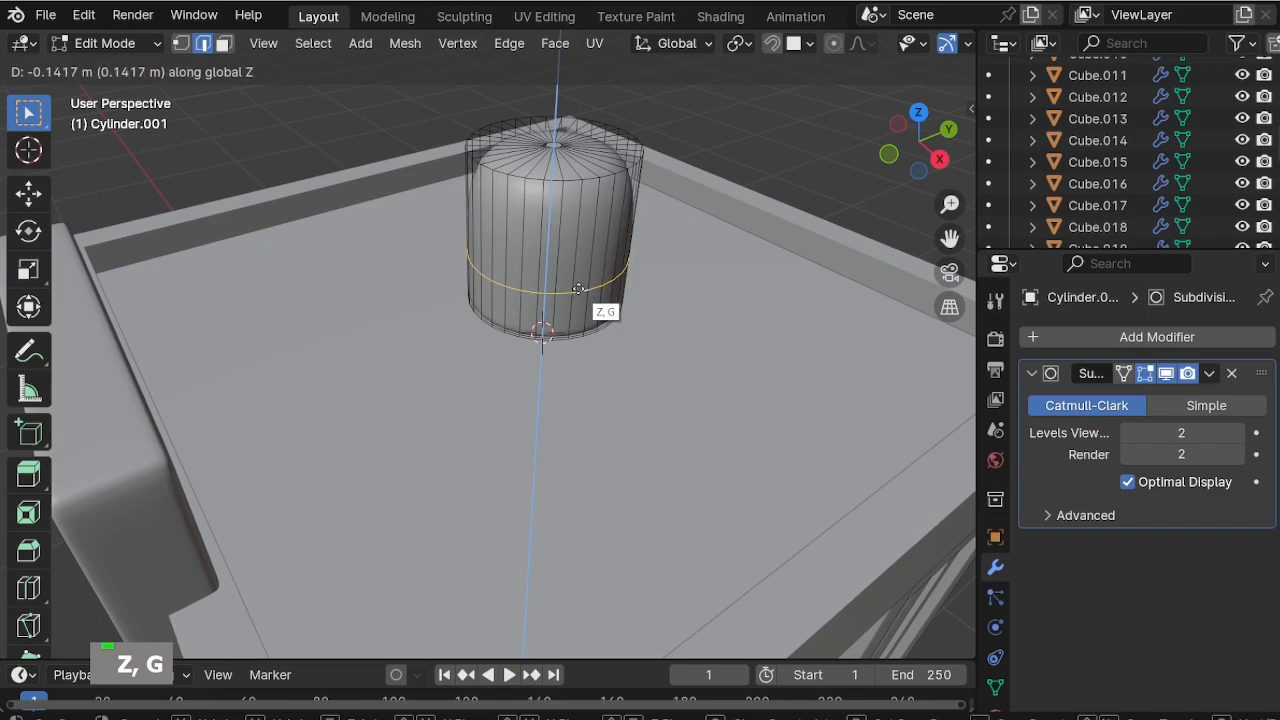
click(588, 247)
key(Tab)
middle_drag(588, 247, 577, 297)
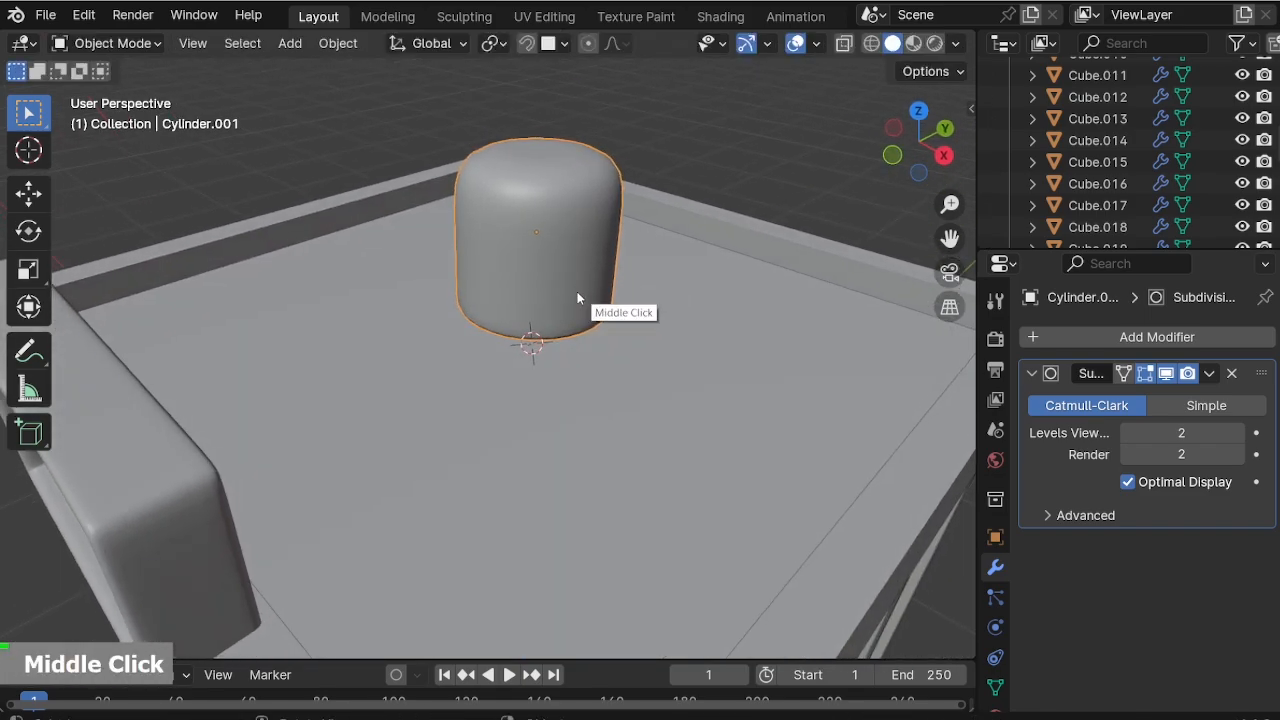
key(g)
key(z)
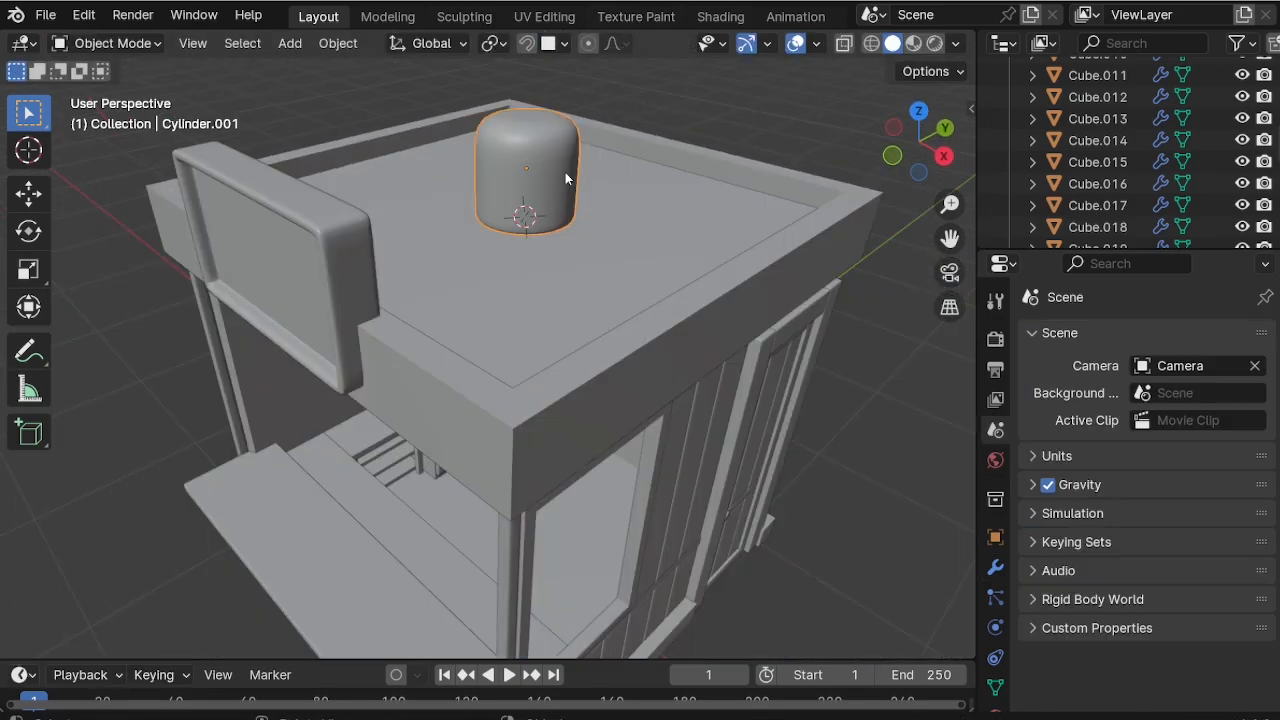
Isolate the cylinder in local view and inset its bottom face almost to the centre.
key(KP_Divide)
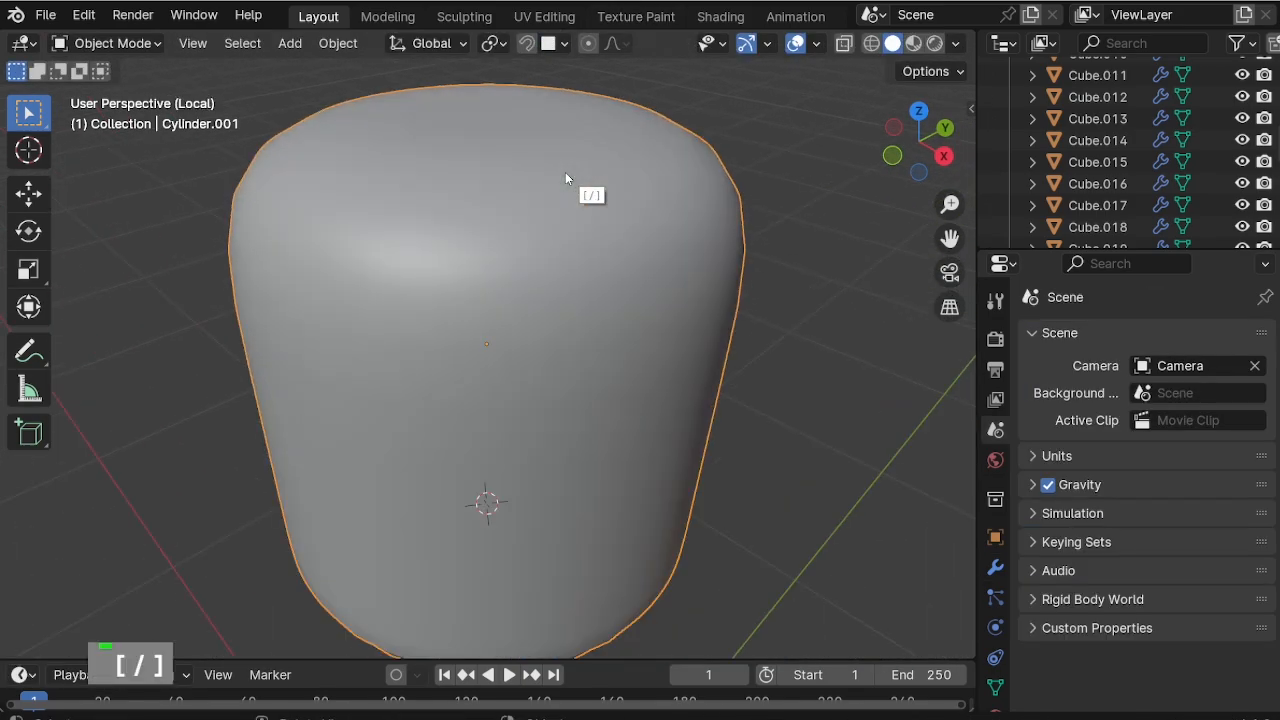
middle_drag(565, 172, 550, 349)
key(Tab)
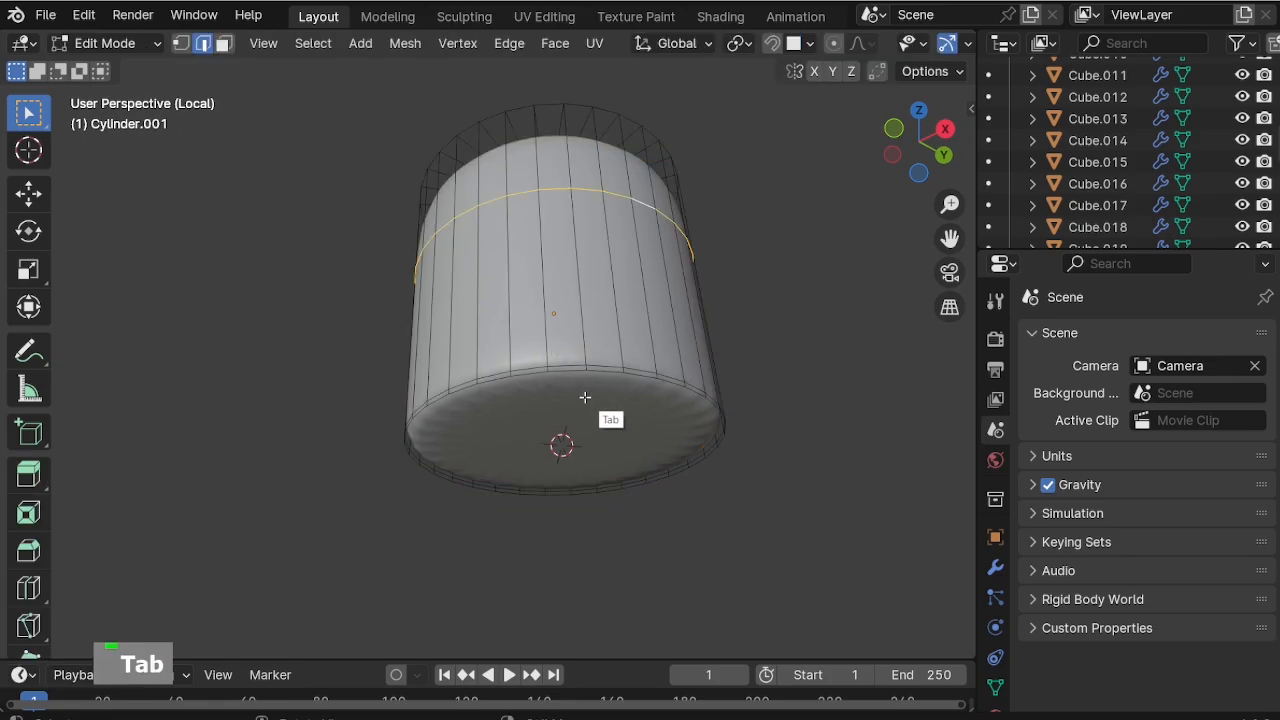
key(3)
key(i)
click(860, 480)
key(Tab)
middle_drag(837, 474, 603, 449)
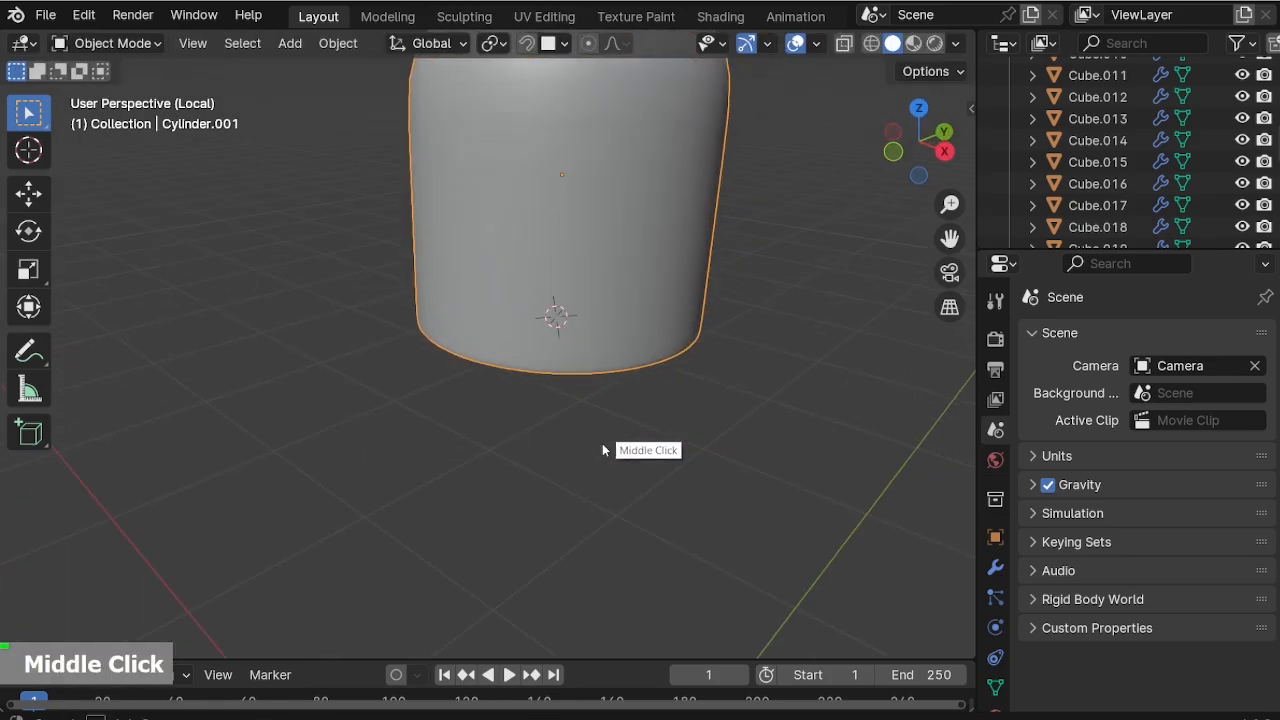
Add a circle mesh at the cylinder's base and scale it by 0.310.
scroll(640, 147, up, 2)
key(shift+a)
mouse_move(623, 257)
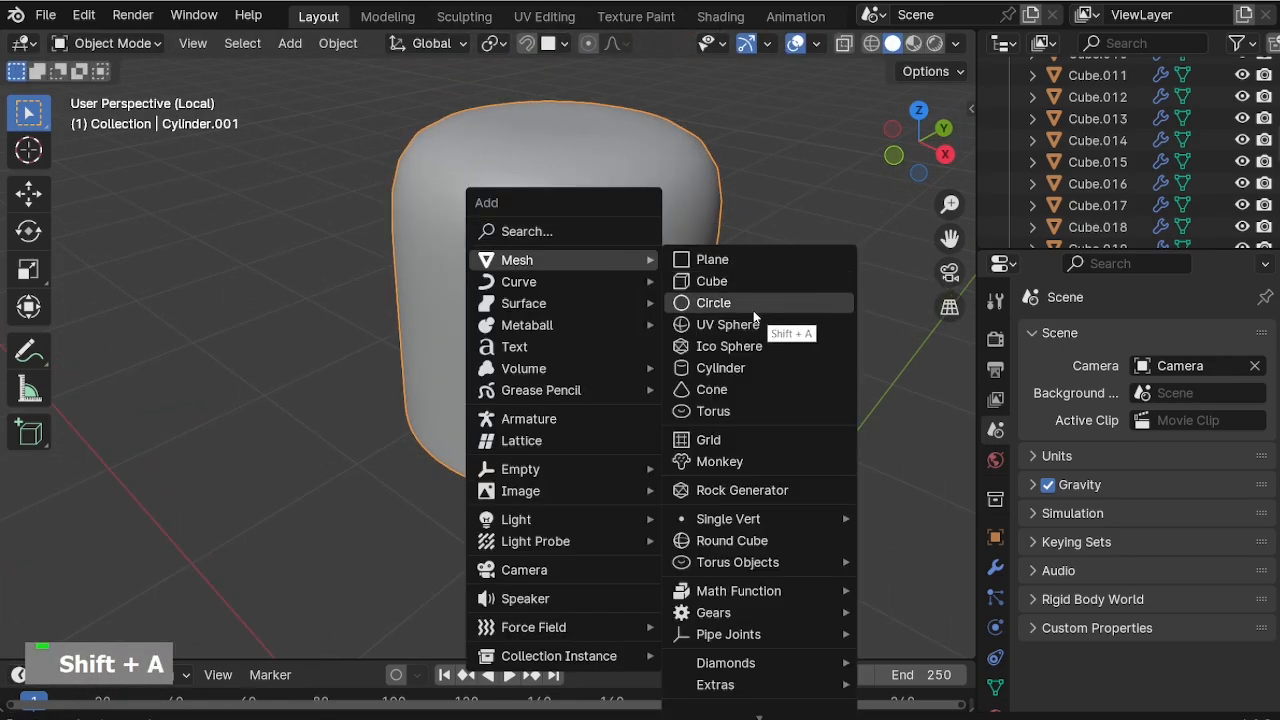
click(752, 301)
key(s)
click(600, 492)
key(KP_1)
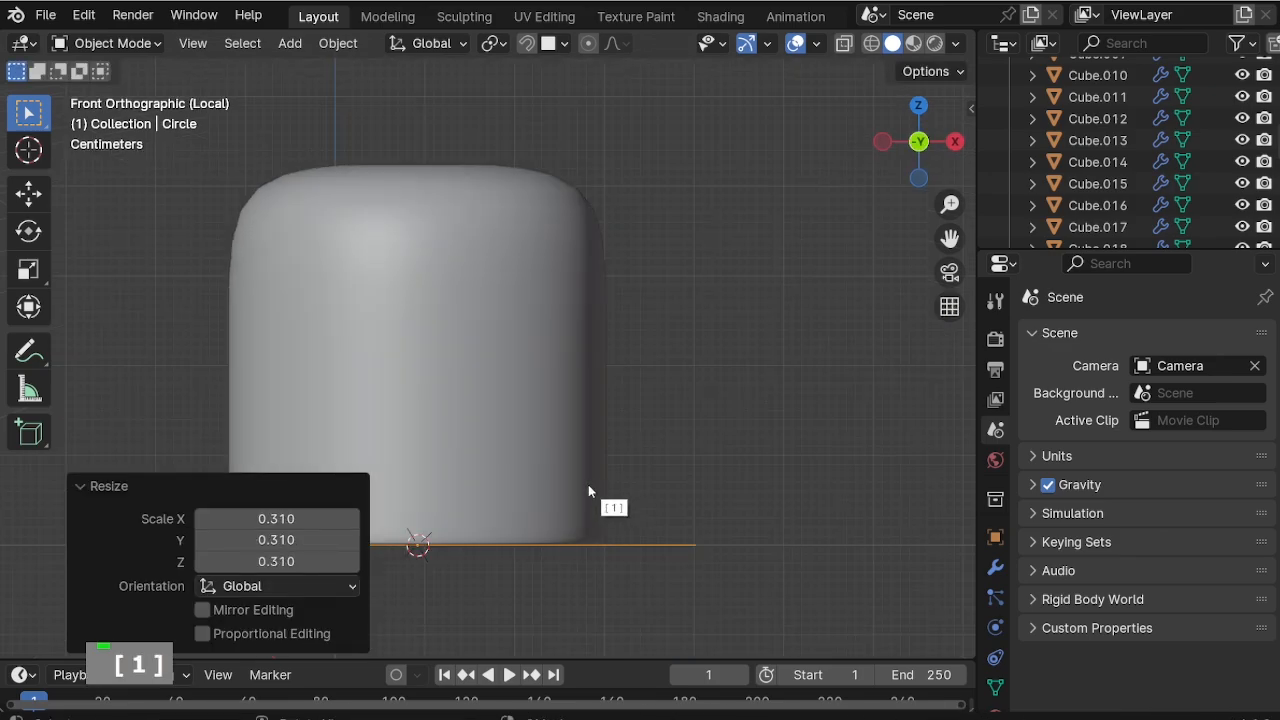
Rotate the circle -90° around the X axis so it stands upright.
middle_drag(588, 484, 641, 549)
key(r)
text(x)
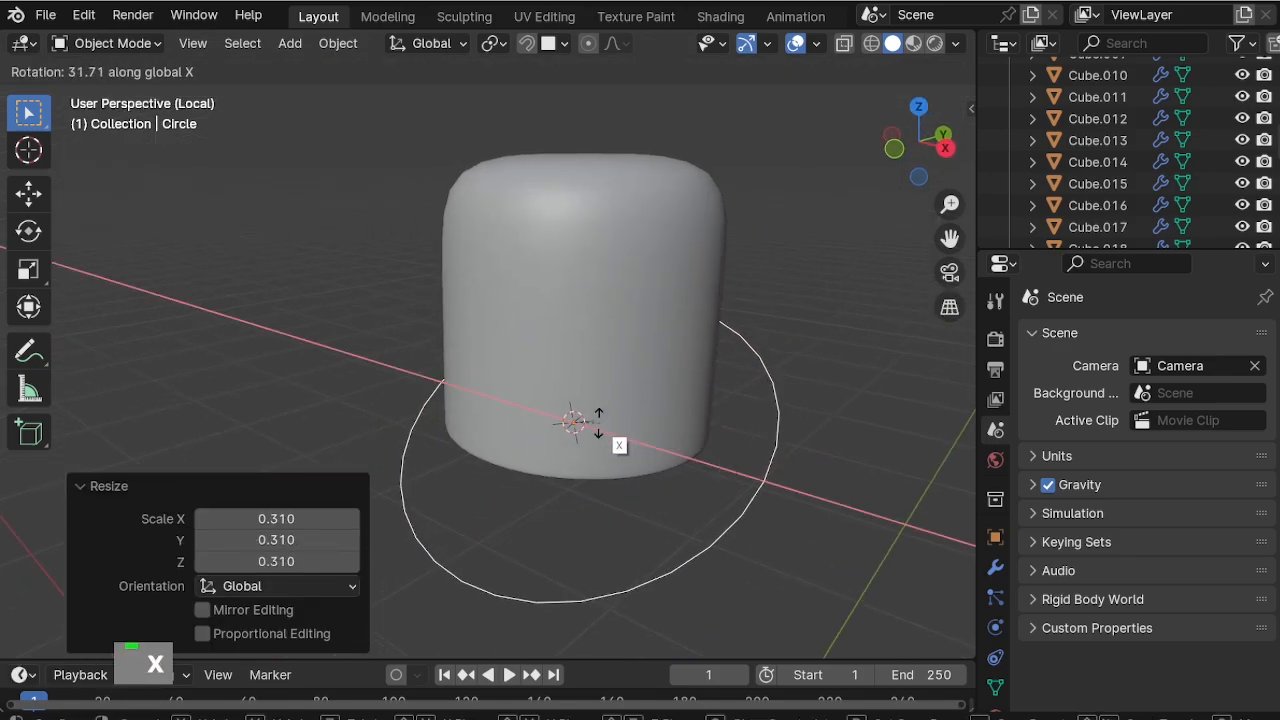
text(-90)
key(Return)
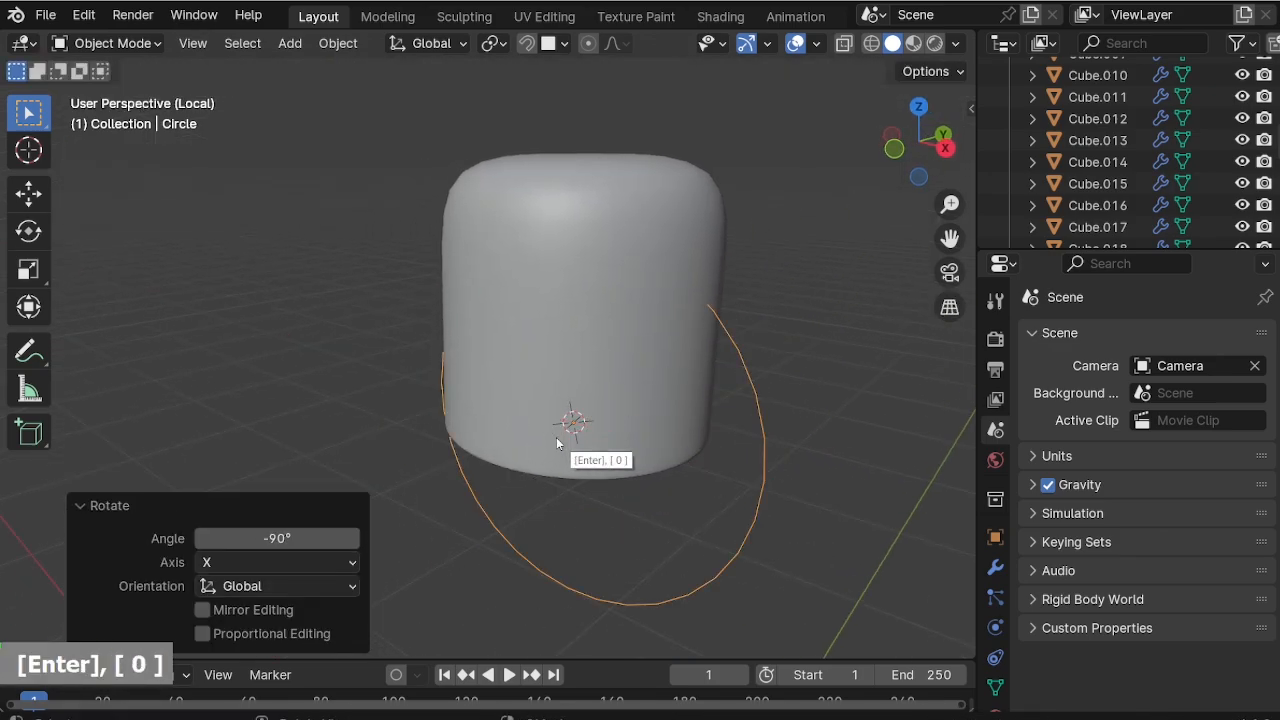
Move the circle beside the cylinder in the front view, about 0.57 m along X and 0.12 m along Z.
scroll(556, 437, down, 2)
middle_drag(556, 437, 626, 415)
key(KP_1)
key(g)
click(925, 353)
shift+middle_drag(925, 353, 636, 410)
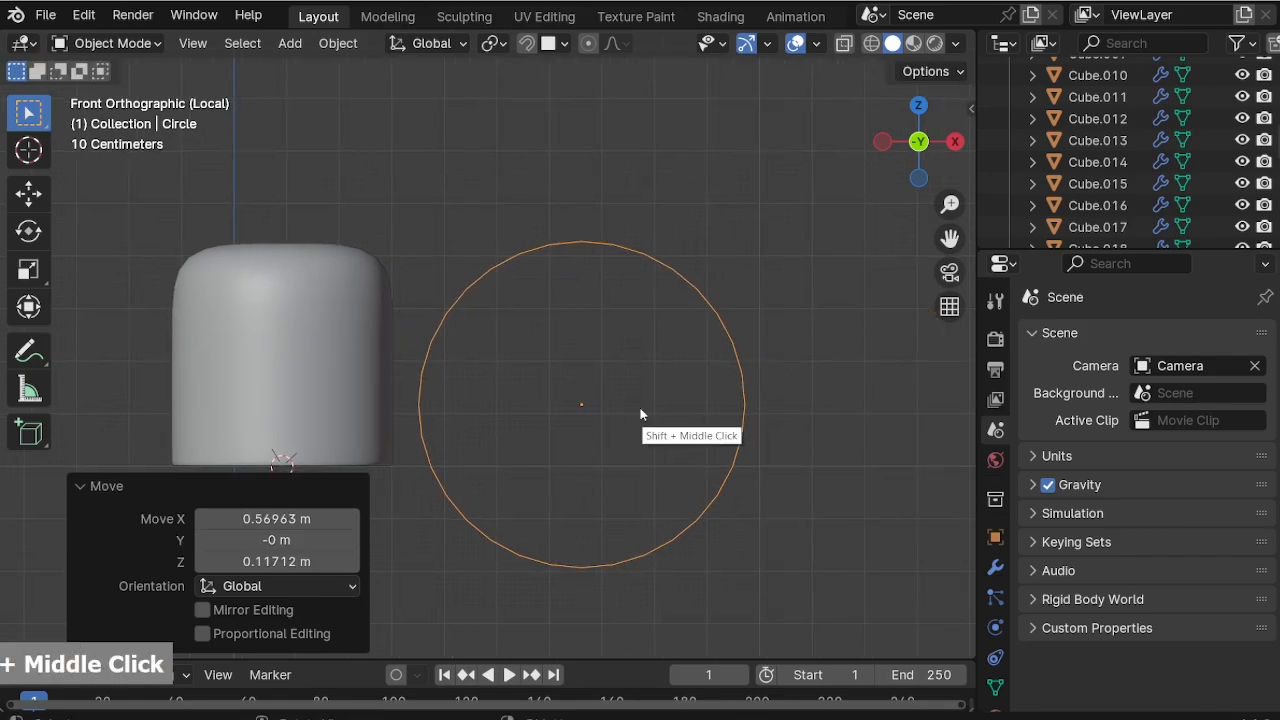
Fill the circle with a face and knife-cut it vertically and horizontally through the centre into four quarters.
scroll(650, 400, up, 1)
key(Tab)
key(f)
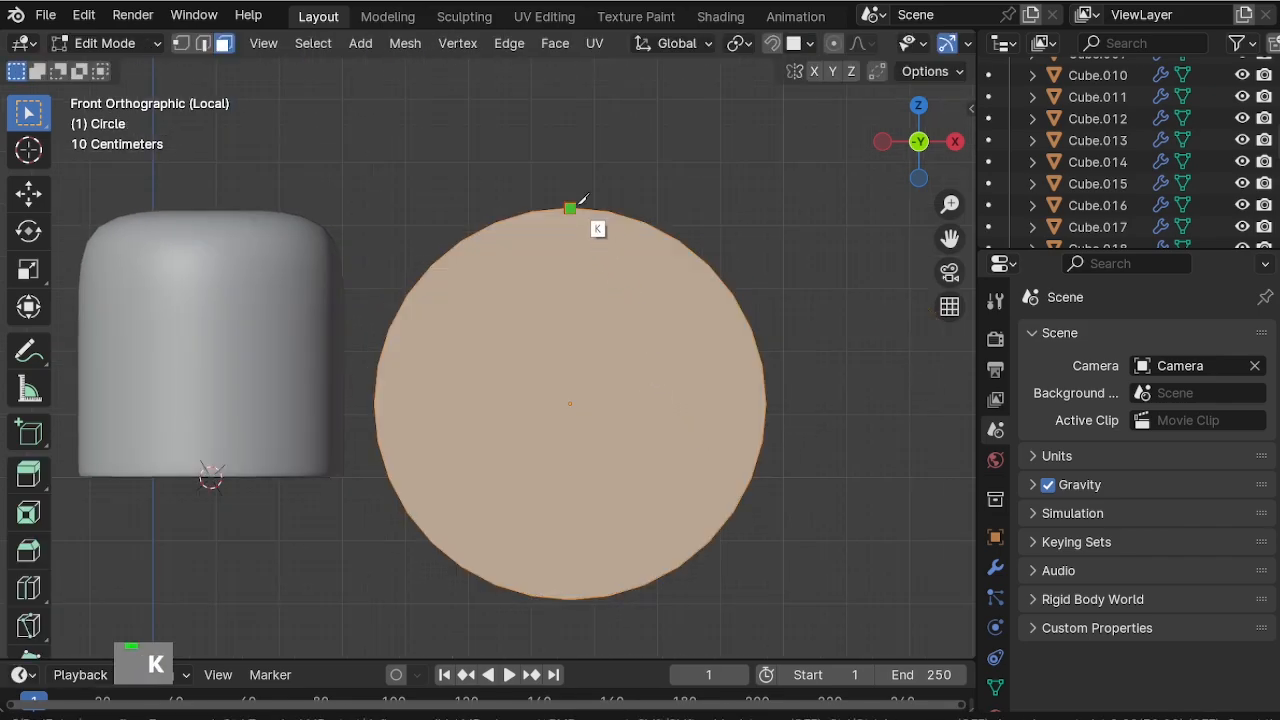
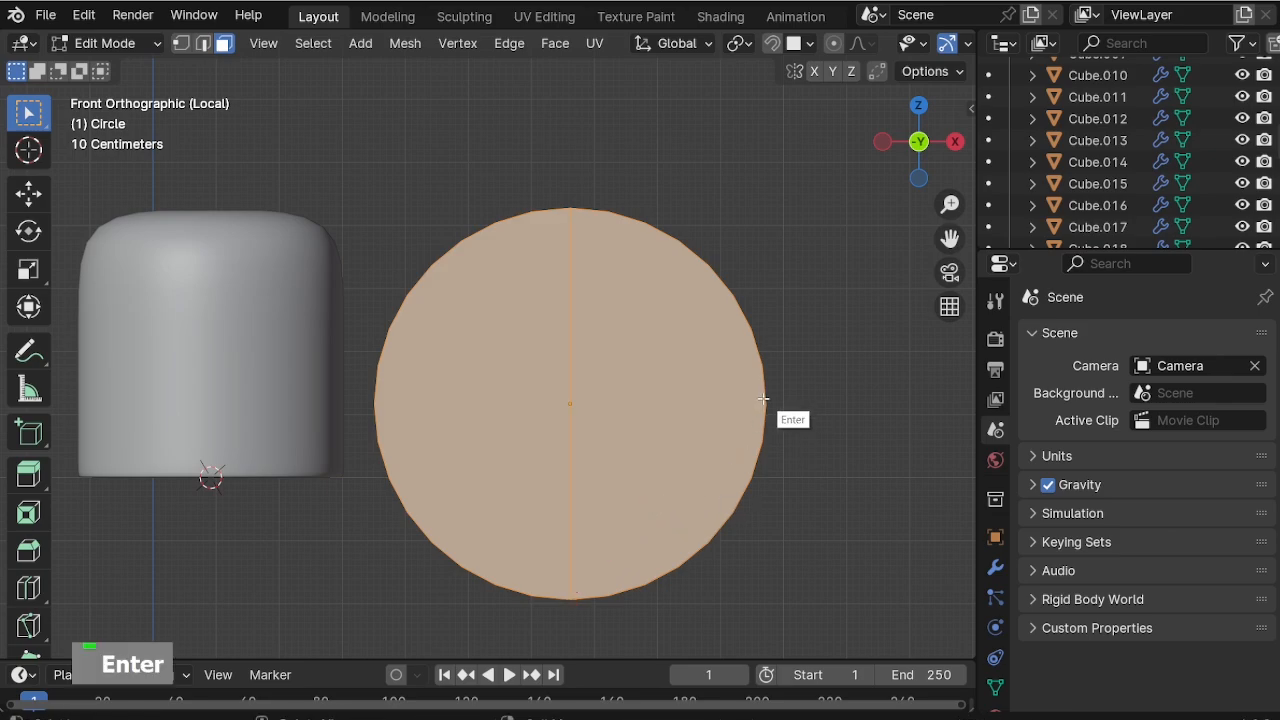
Delete the two left quarters and the lower right quarter of the circle, keeping only the upper right one.
key(3)
click(512, 346)
ctrl+click(506, 480)
shift+click(582, 506)
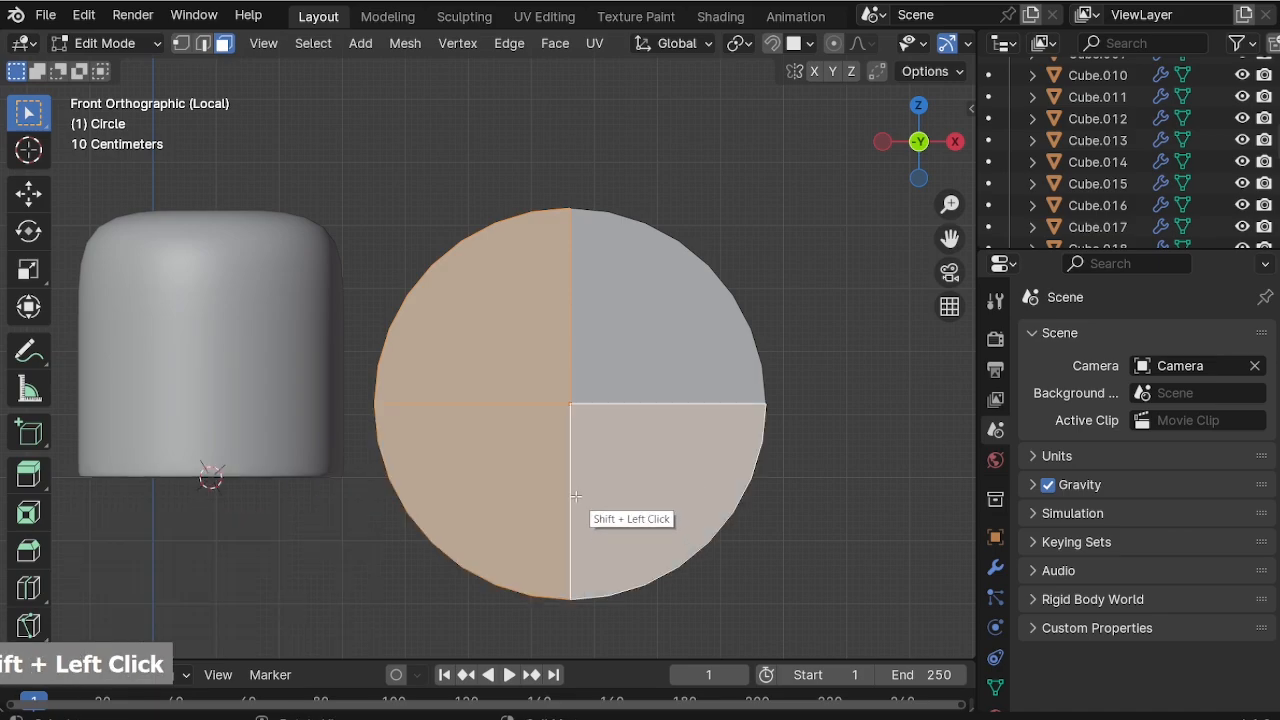
key(x)
click(520, 516)
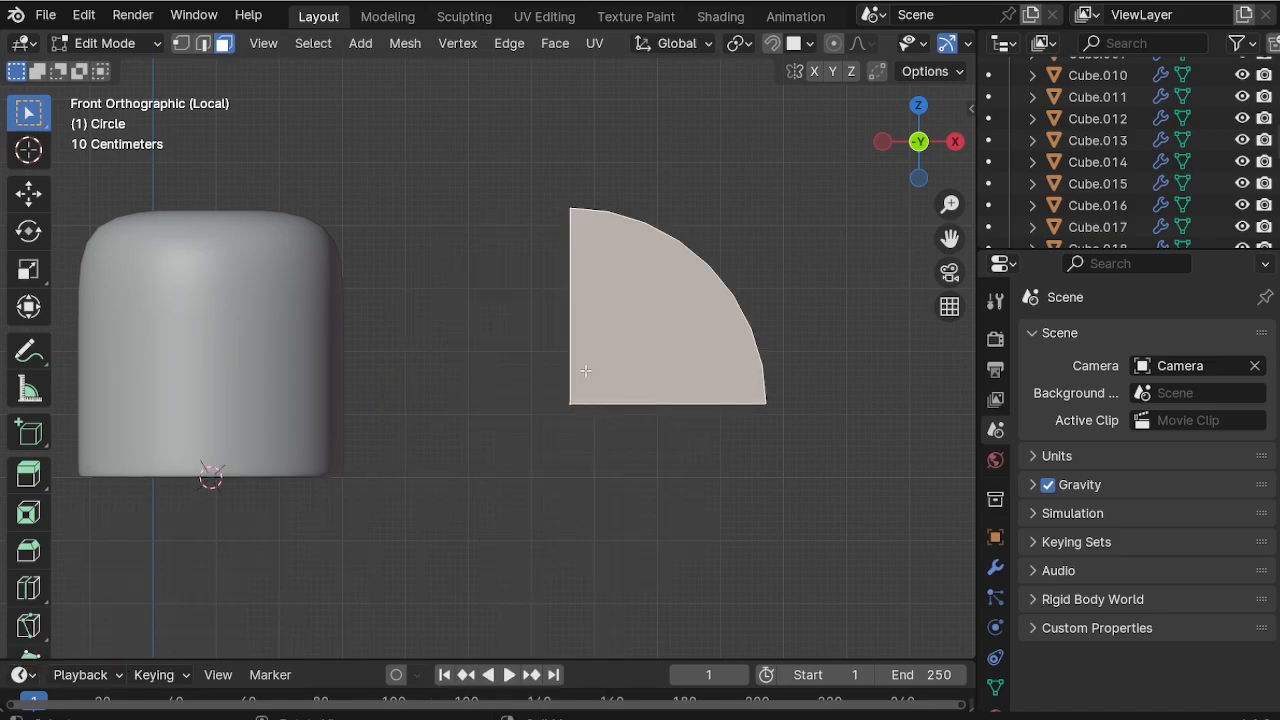
Delete the two straight edges of the remaining quarter, leaving only the curved arc.
key(2)
shift+click(600, 401)
key(x)
click(565, 346)
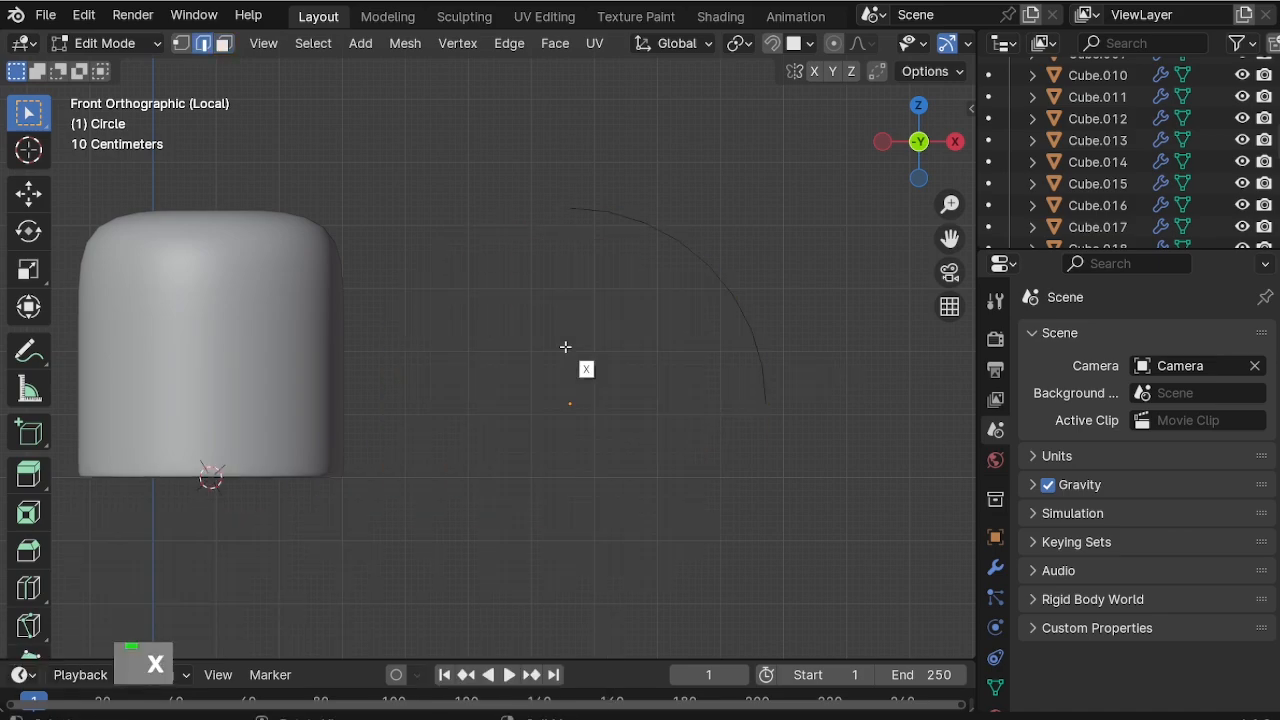
Extrude the arc's lower end vertex down along Z and its upper end vertex along negative X towards the cylinder.
click(760, 402)
key(e)
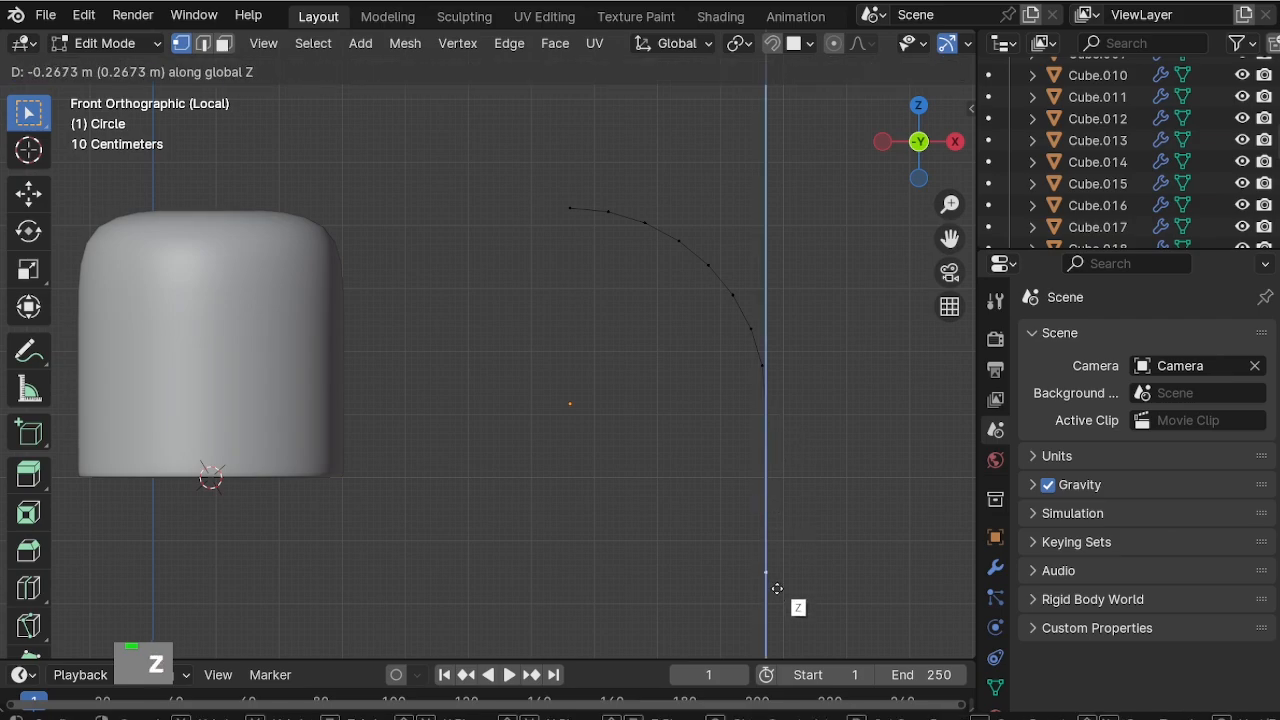
click(777, 538)
click(572, 209)
key(g)
key(x)
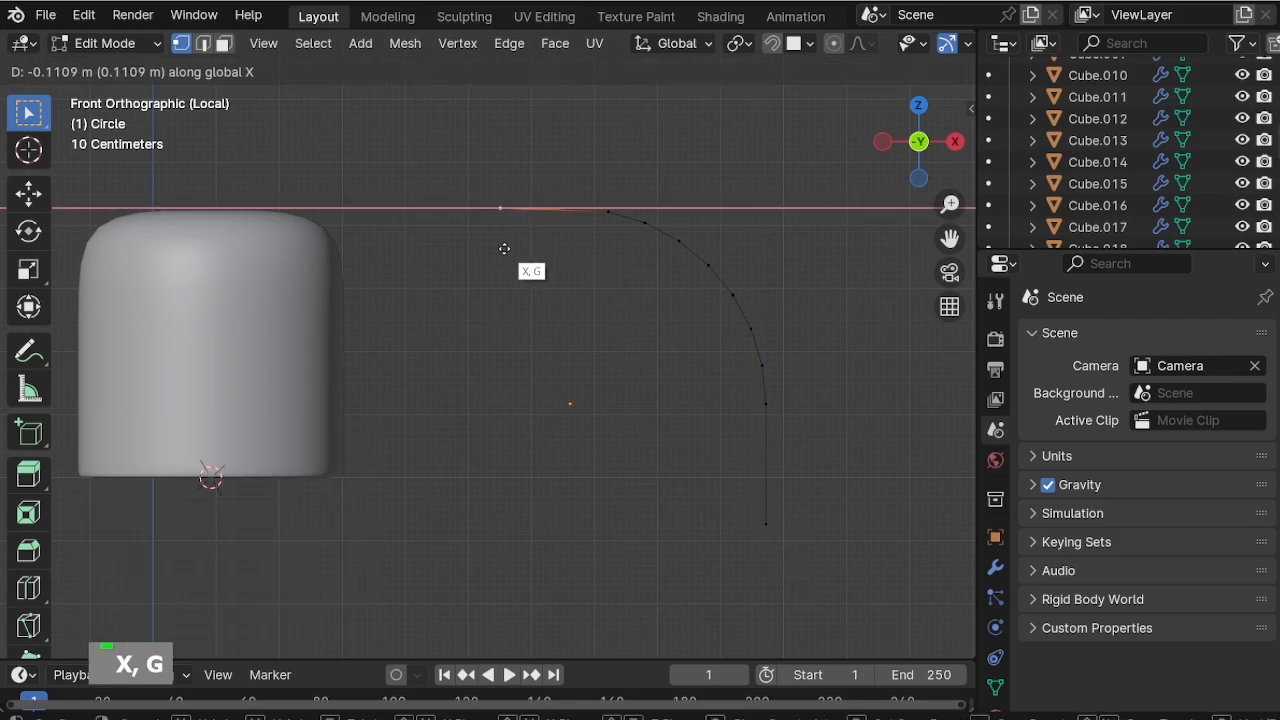
key(Escape)
key(g)
key(x)
click(420, 267)
key(Tab)
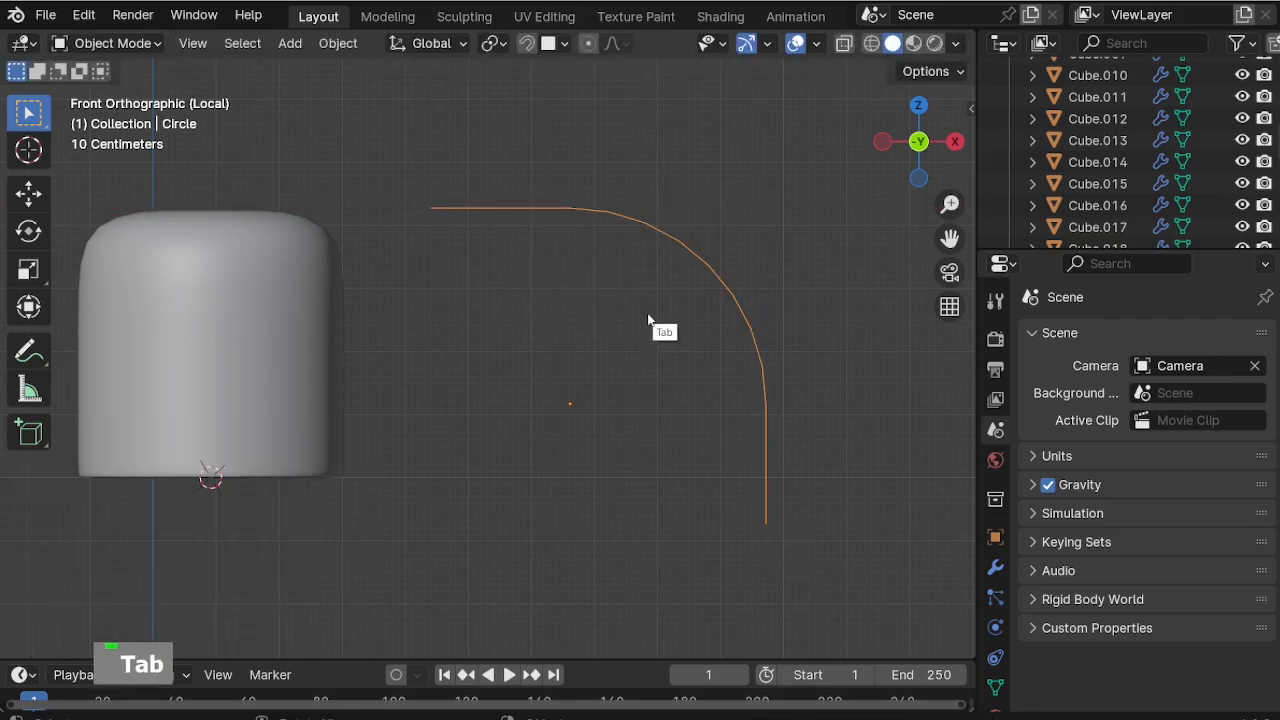
Convert the bent line from a mesh to a curve.
middle_drag(640, 310, 729, 346)
right_click(745, 300)
mouse_move(640, 371)
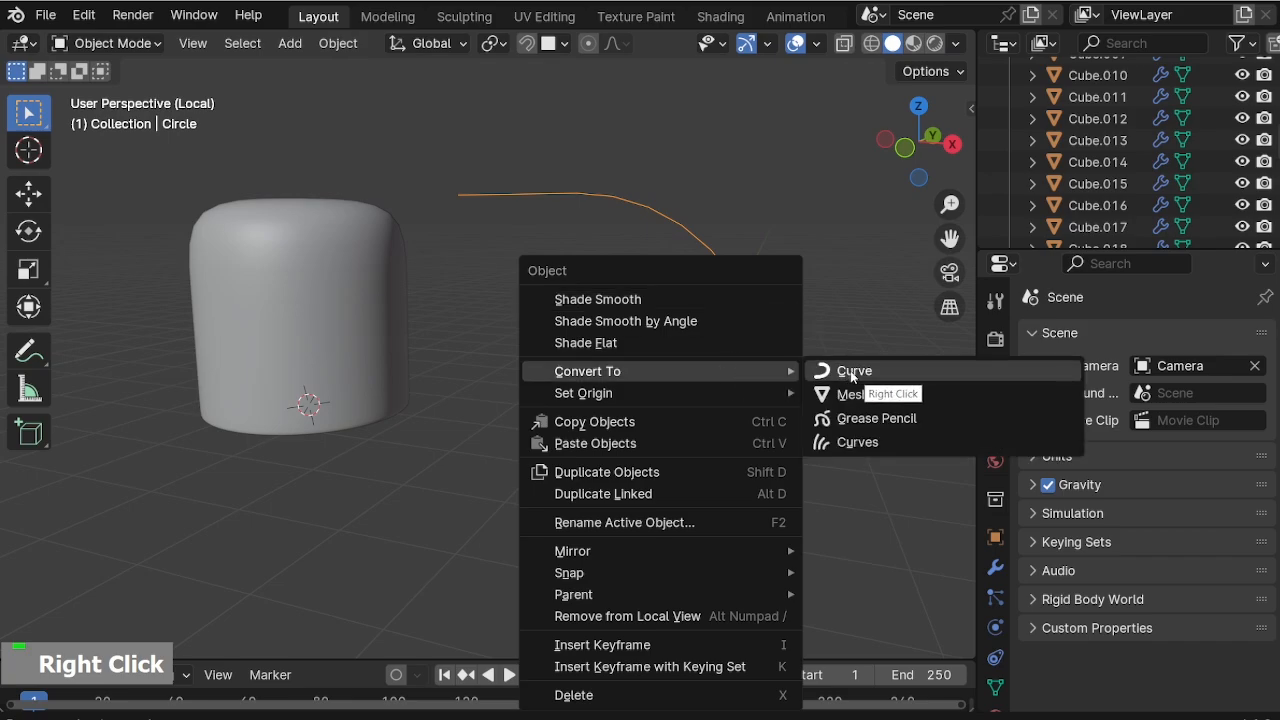
click(840, 366)
Set the curve's round bevel depth to 0.43 m to give it a pipe thickness.
click(995, 657)
scroll(1037, 463, down, 11)
click(1037, 460)
scroll(1037, 463, down, 5)
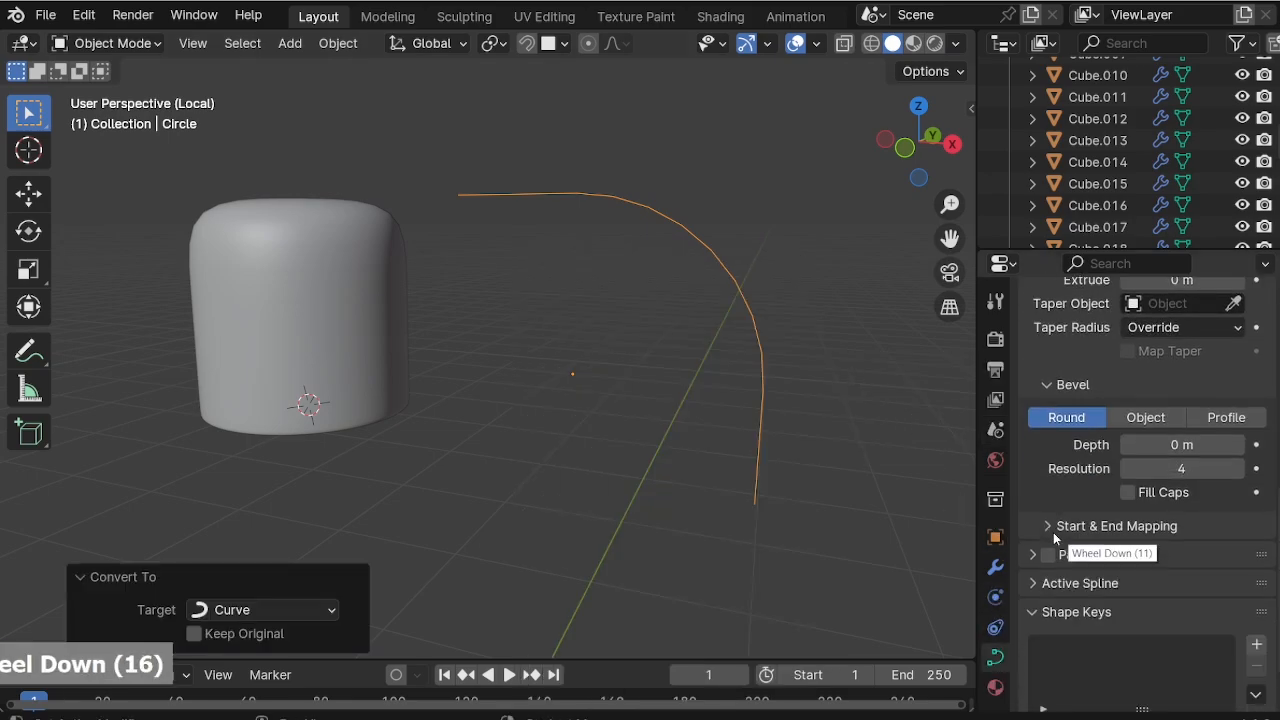
scroll(1211, 398, down, 1)
drag(1167, 399, 178, 391)
Scale the bent pipe down, then rescale it by 1.262 in the front view.
middle_drag(690, 350, 590, 335)
key(s)
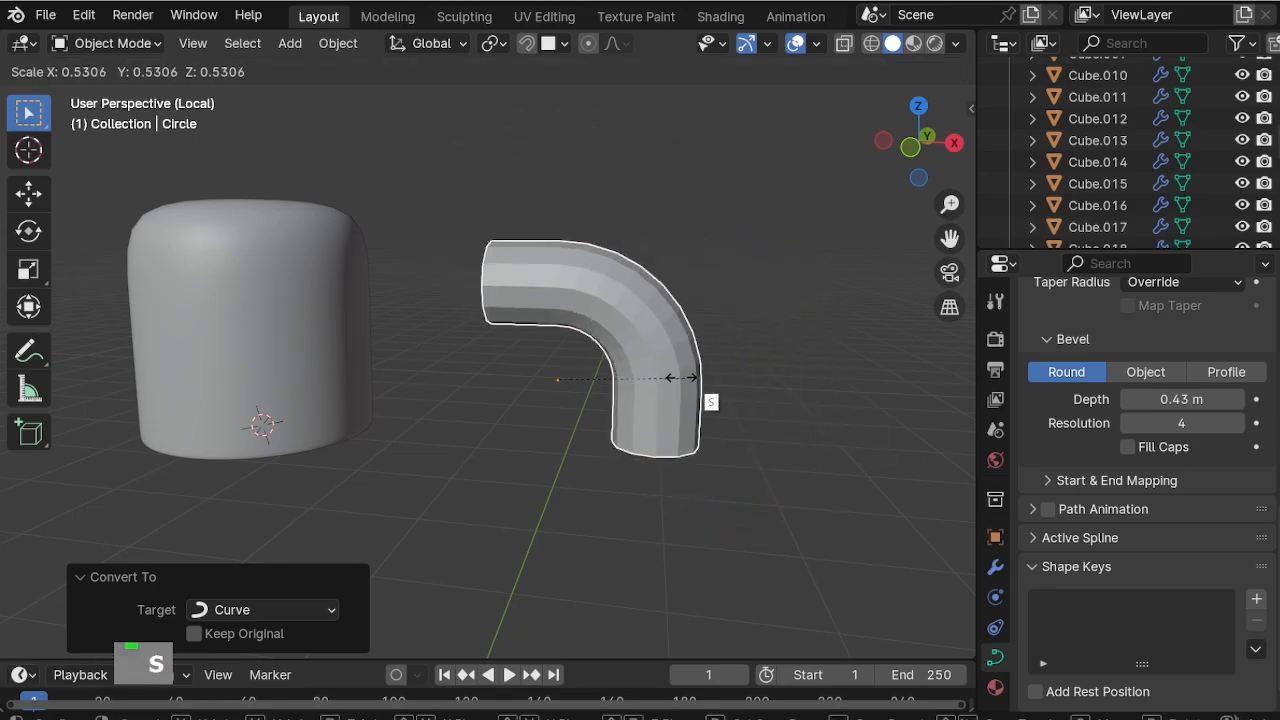
click(645, 356)
key(KP_1)
scroll(640, 380, down, 2)
key(s)
click(675, 397)
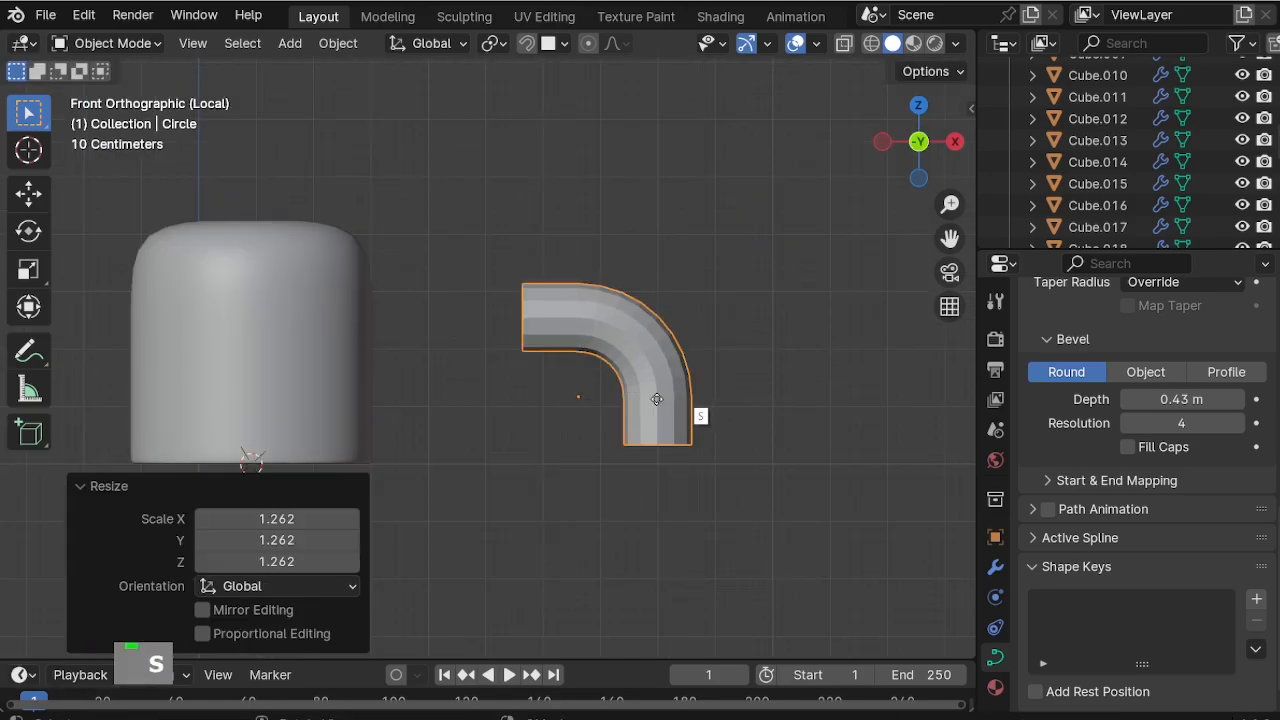
Move the pipe so its open upper end enters the cylinder's side, scaling it by 0.834 and fine-tuning its position.
key(g)
click(472, 416)
key(s)
click(546, 440)
key(g)
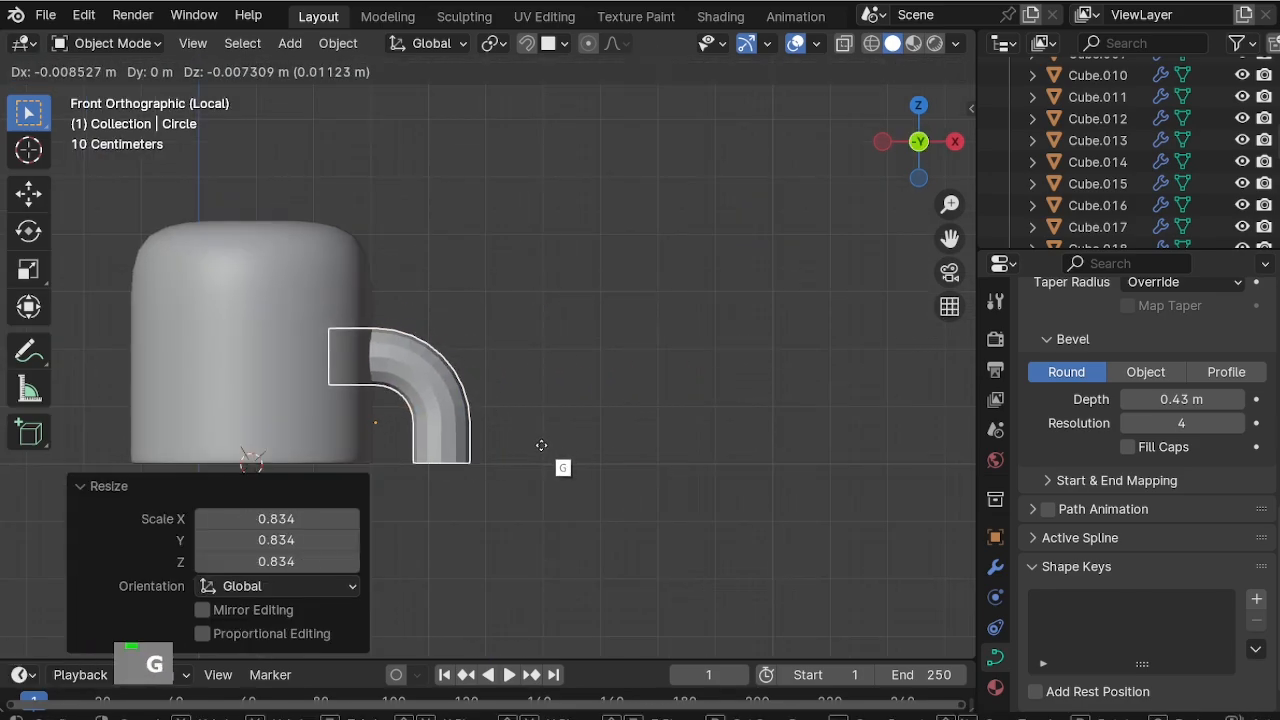
click(543, 446)
Convert the bent pipe curve back to a mesh.
middle_drag(543, 446, 230, 455)
scroll(385, 389, up, 2)
shift+middle_drag(385, 389, 495, 368)
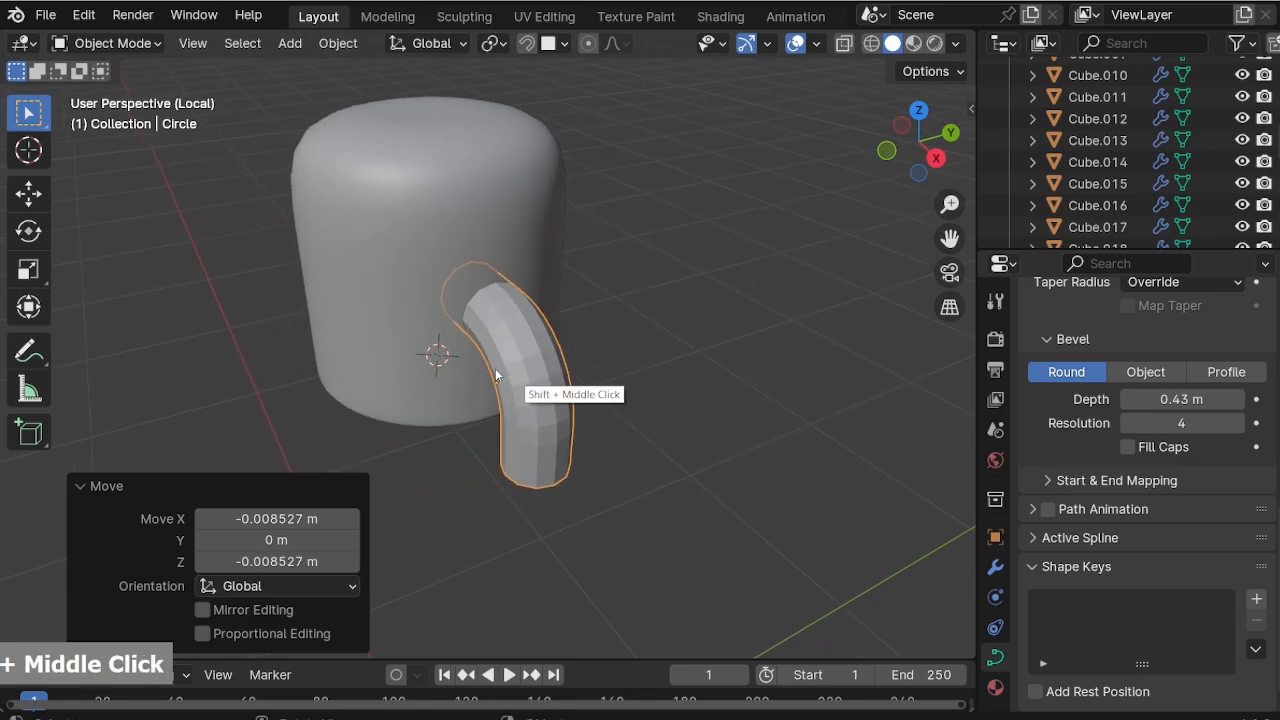
right_click(495, 368)
mouse_move(495, 368)
click(601, 389)
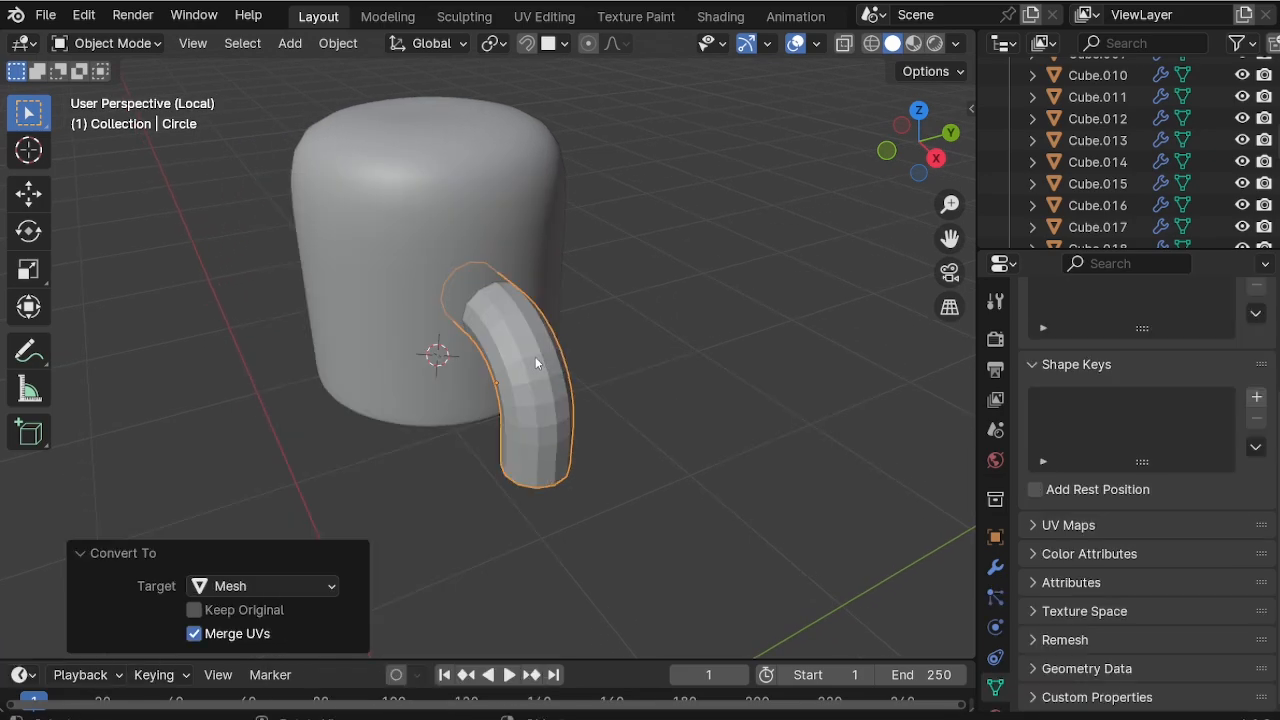
Add a level 2 subdivision to the pipe and shade it smooth.
key(ctrl+2)
scroll(537, 370, up, 3)
right_click(536, 375)
click(517, 294)
Move the bent pipe about 0.10 m toward negative Y in the top view.
middle_drag(517, 294, 506, 334)
scroll(521, 334, down, 1)
key(KP_7)
key(g)
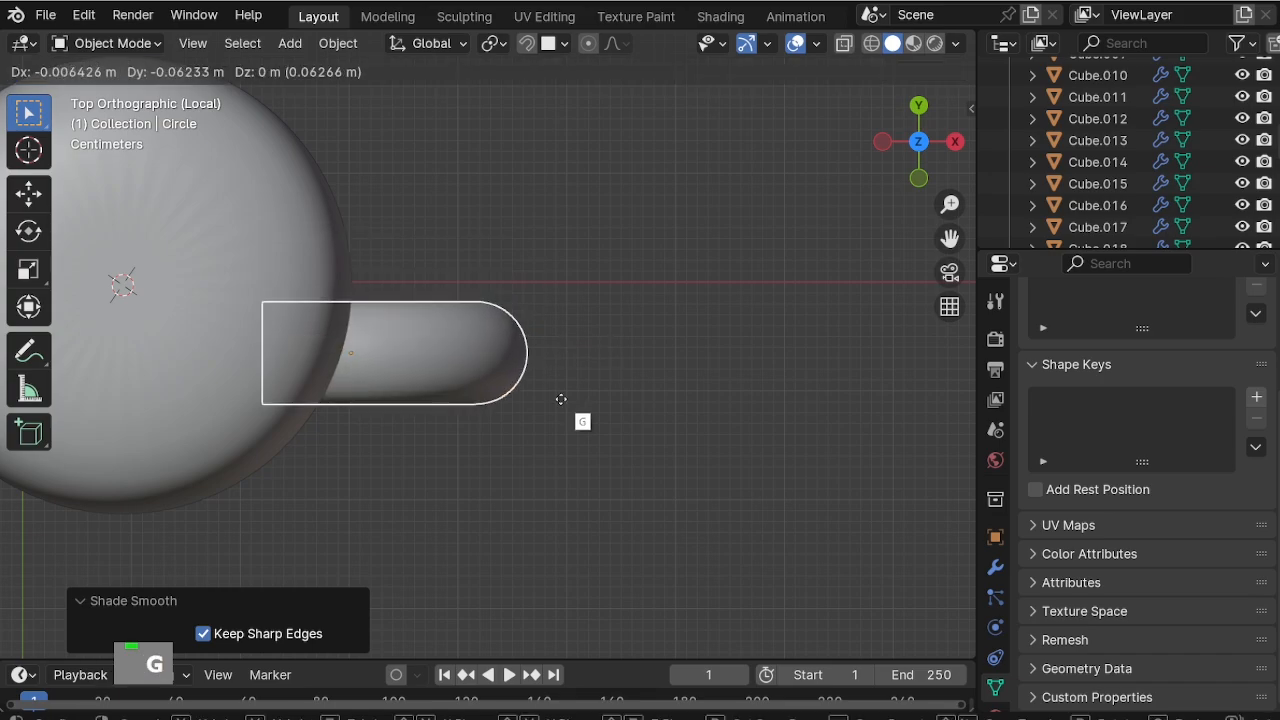
key(y)
click(553, 441)
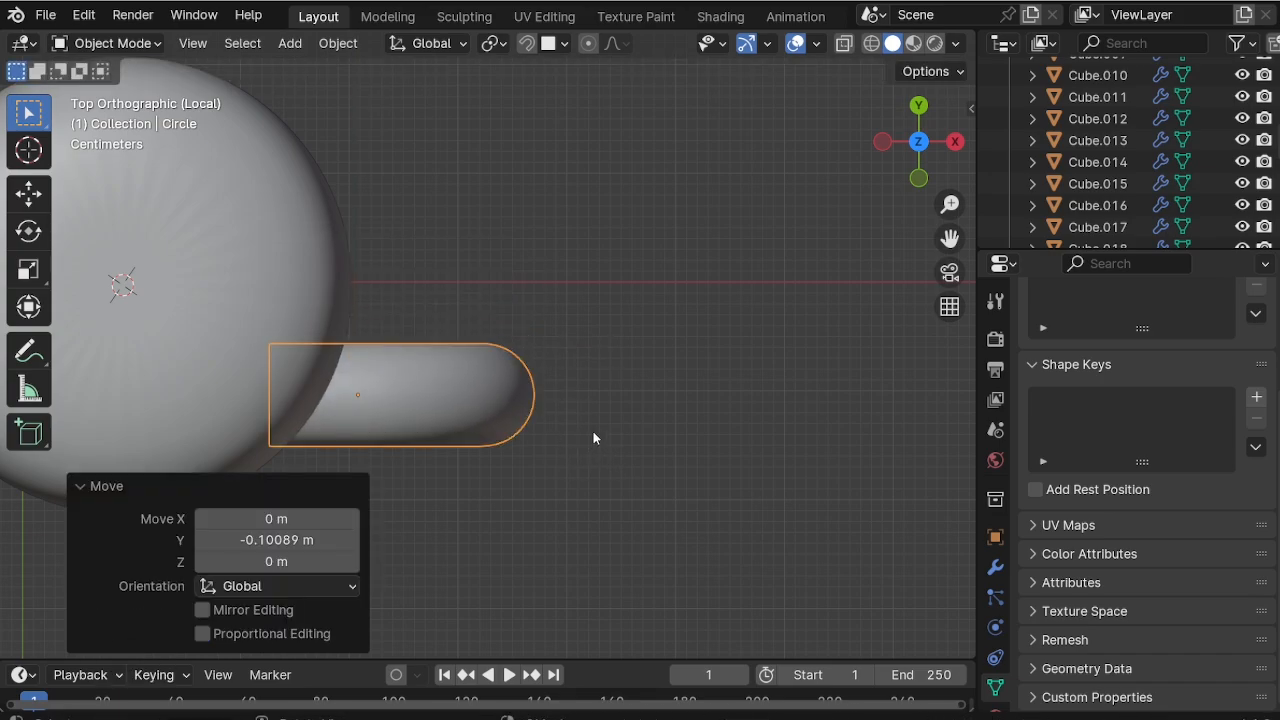
Add a Mirror modifier to the pipe, using the cylinder as mirror object and only the Y axis.
middle_drag(593, 438, 550, 436)
key(KP_7)
click(995, 567)
click(1050, 337)
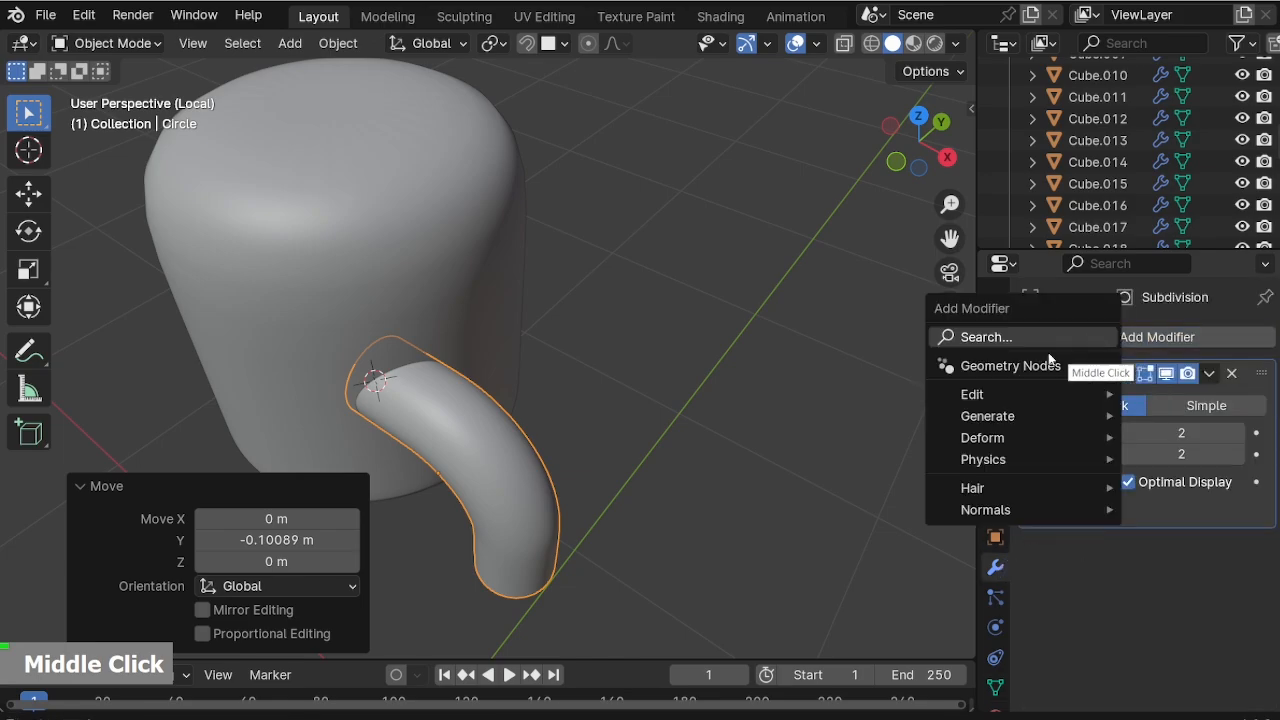
click(1022, 338)
text(mi)
key(Return)
click(1232, 683)
click(367, 240)
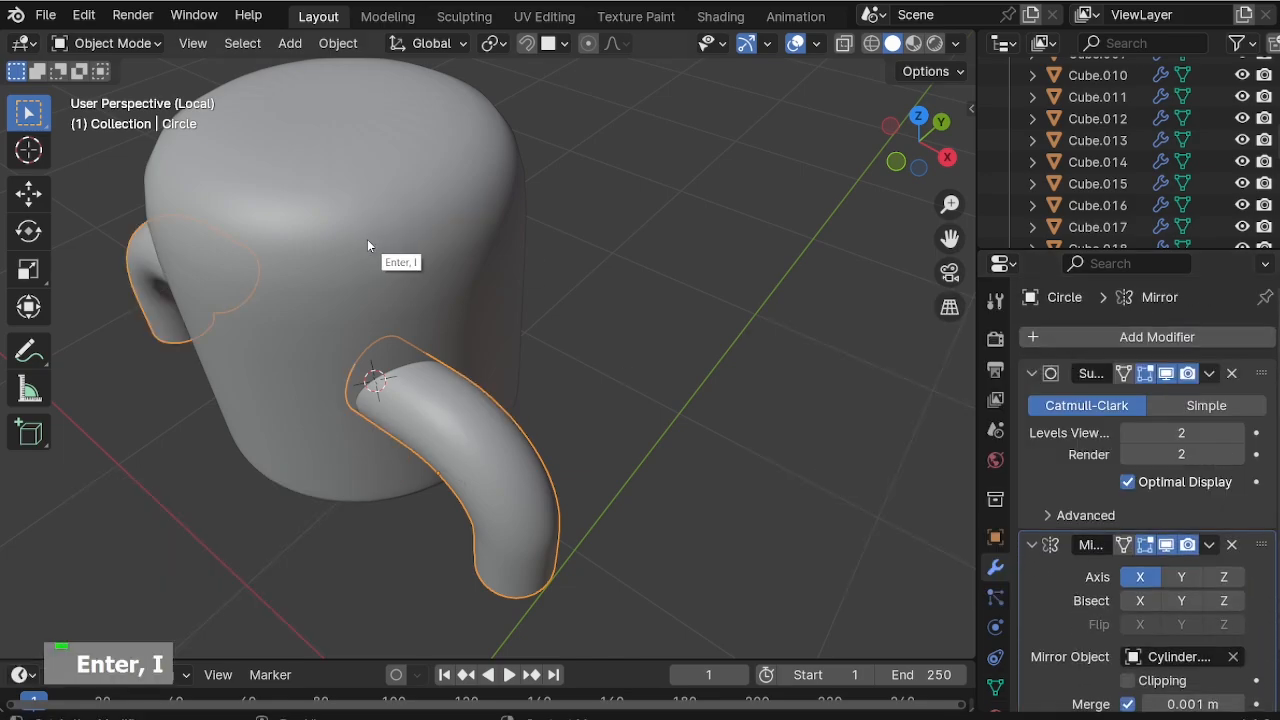
click(1182, 577)
click(1140, 577)
middle_drag(763, 502, 410, 447)
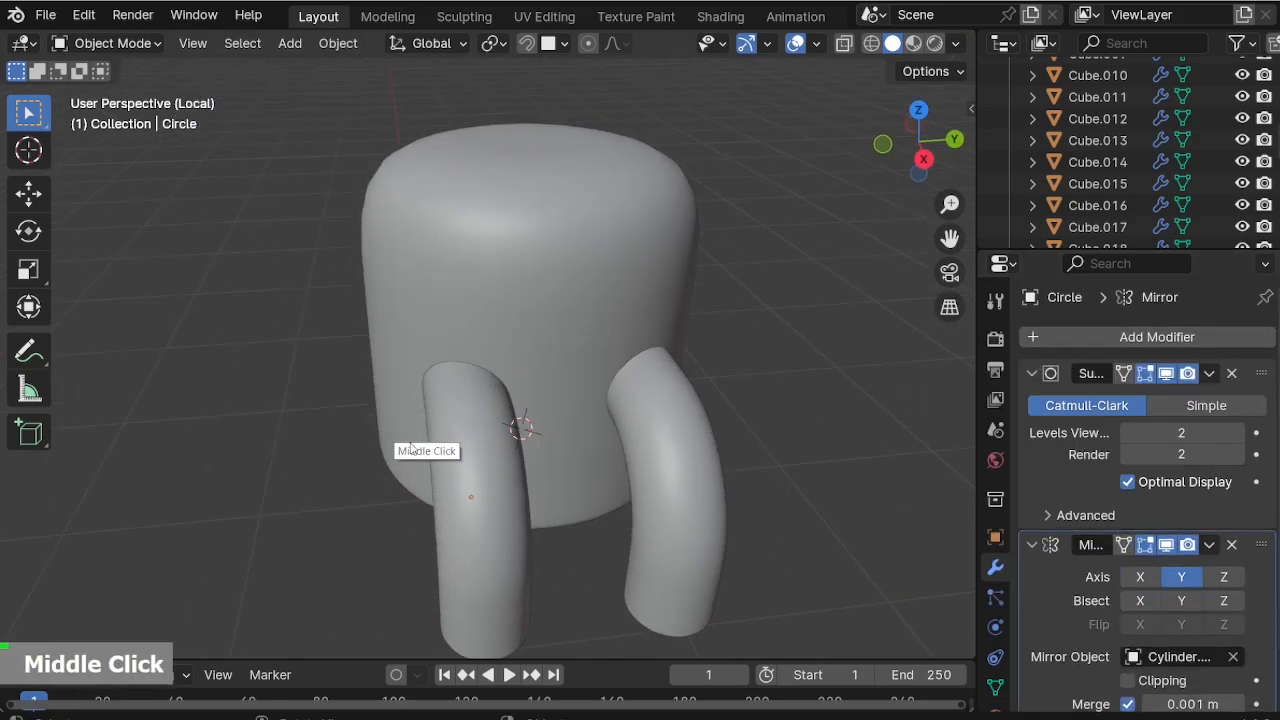
Add a loop cut near each open end of the pipe, with slide factors of about -0.655 and 0.630.
key(KP_1)
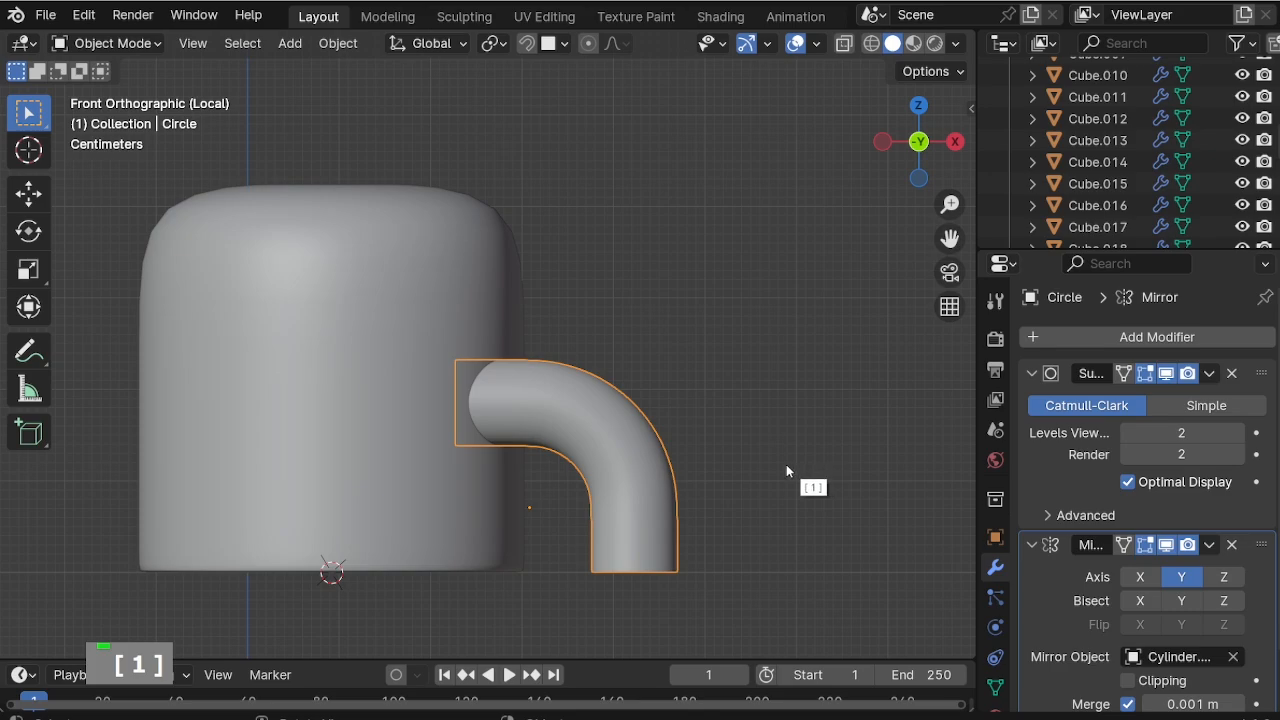
key(Tab)
key(alt+z)
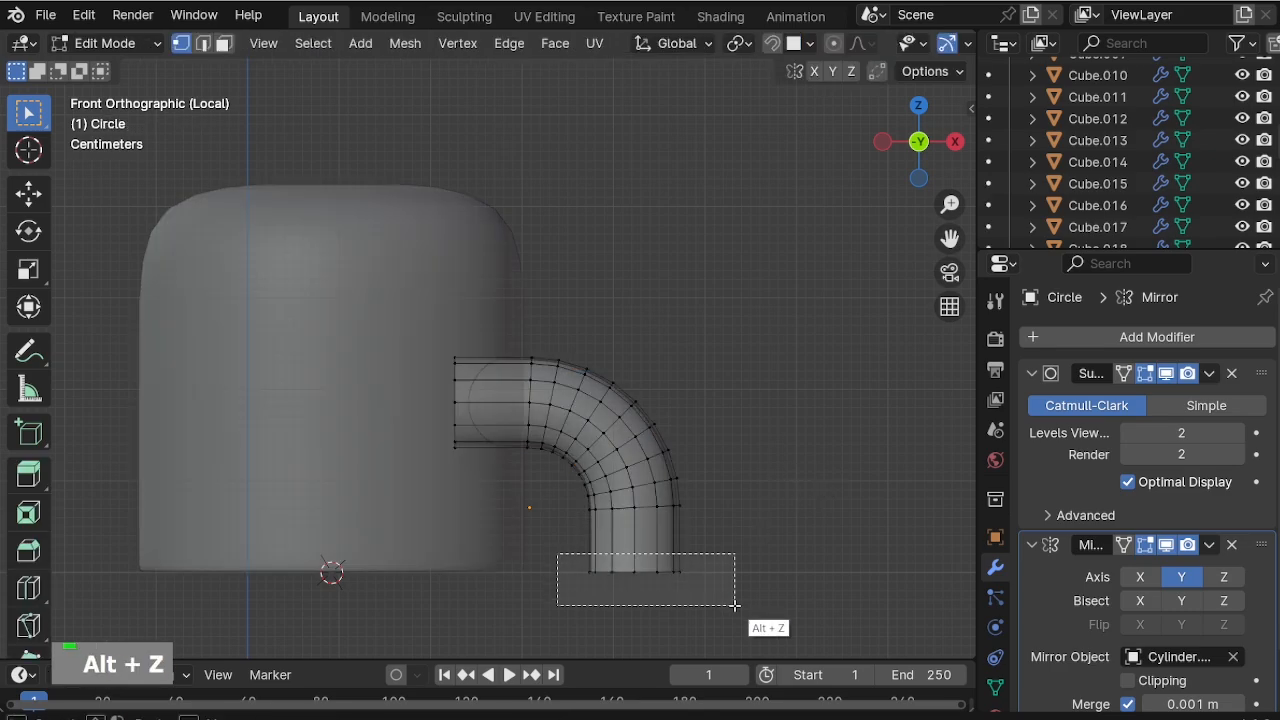
drag(735, 605, 709, 589)
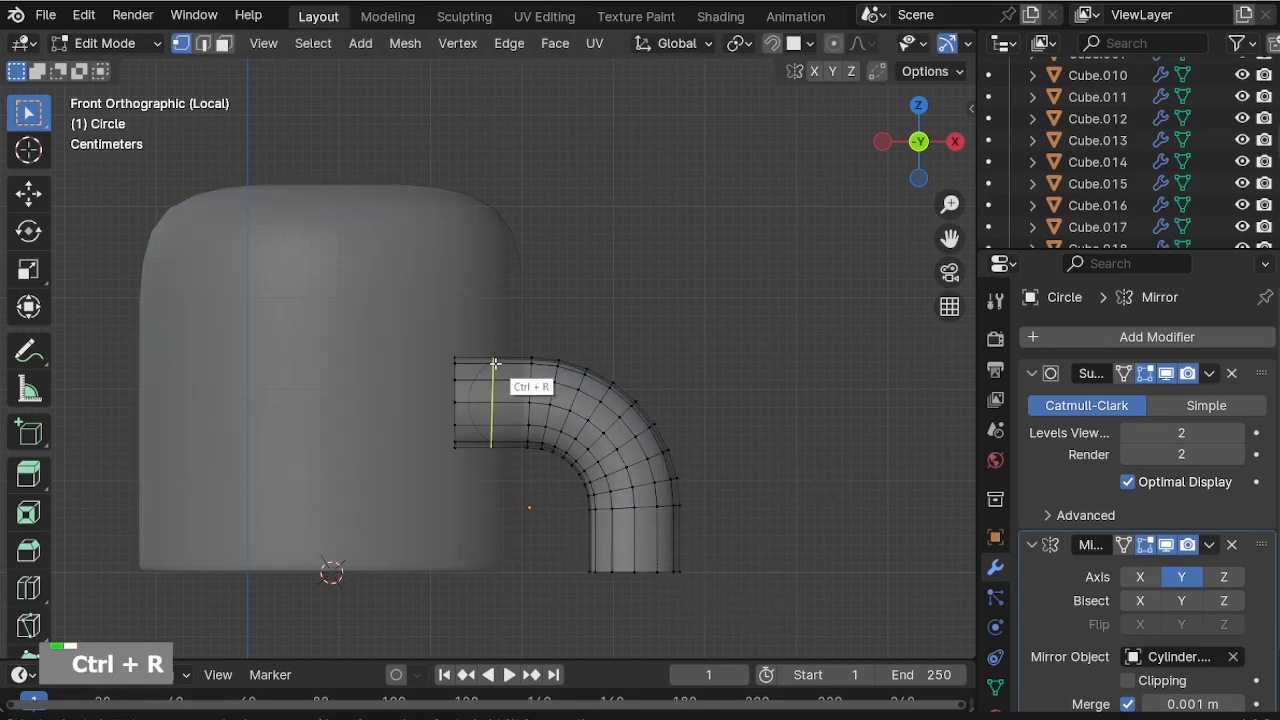
drag(494, 364, 476, 355)
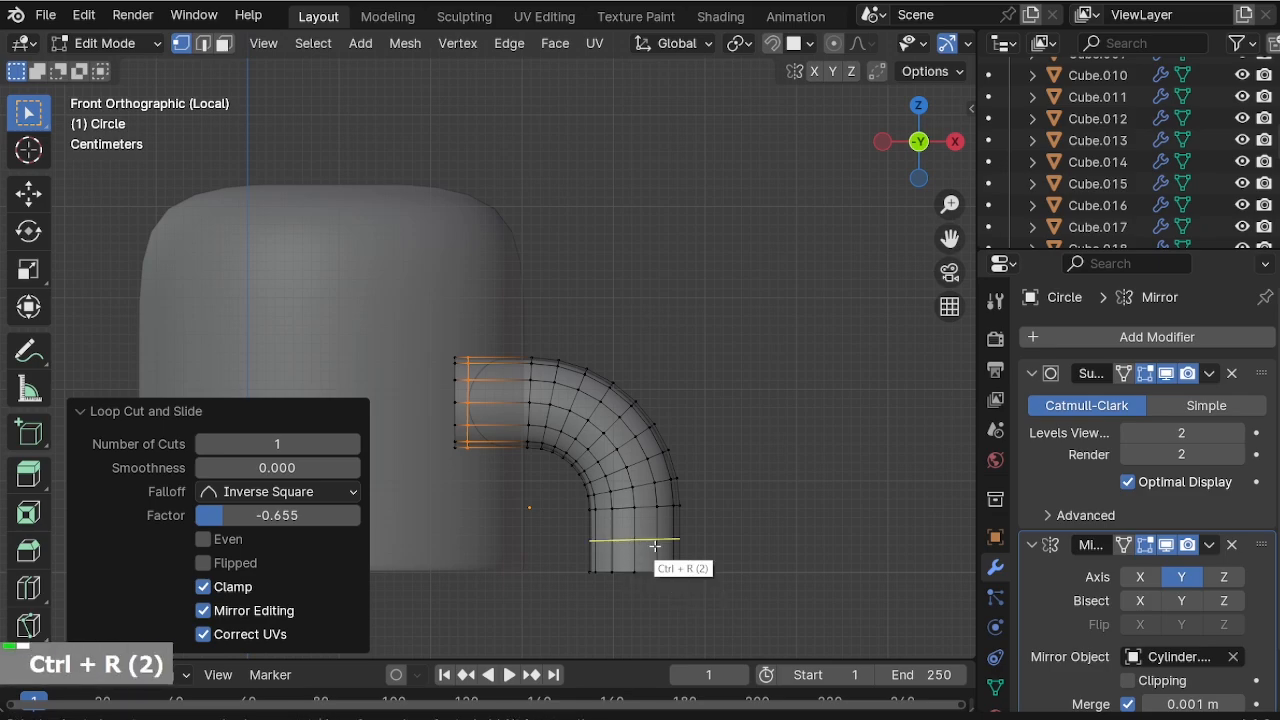
drag(655, 545, 580, 560)
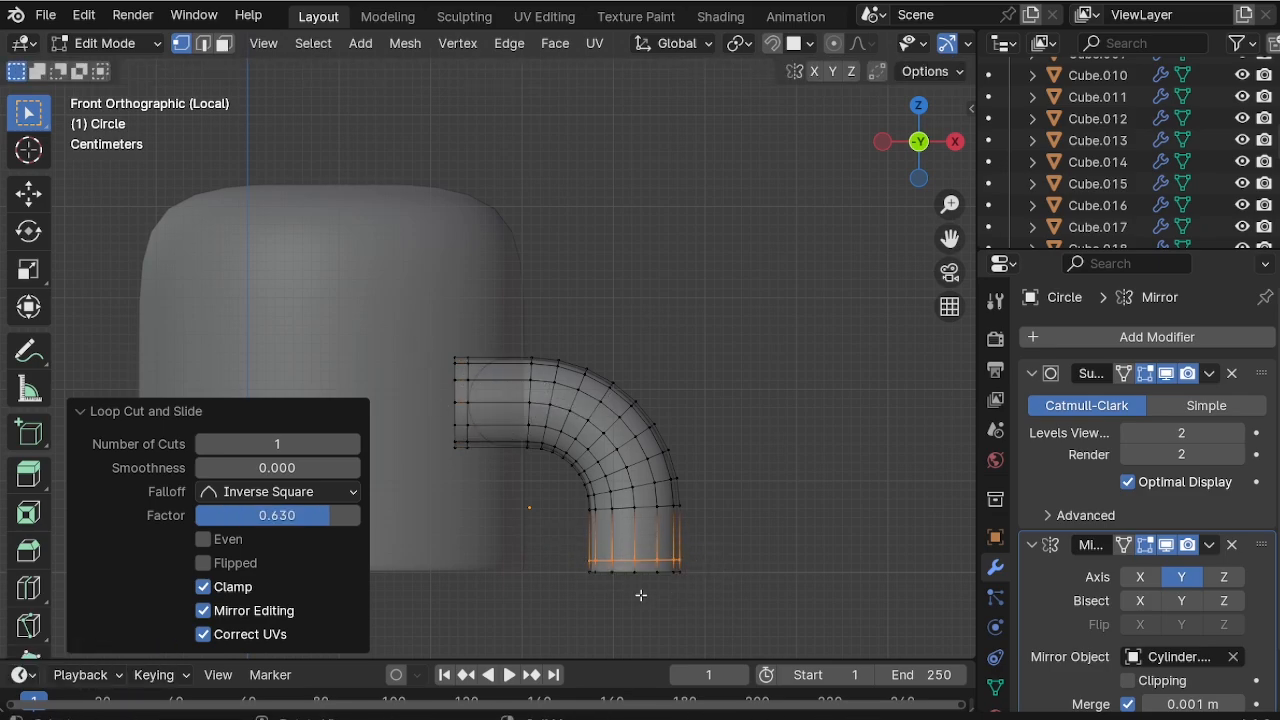
Extend the pipe's lower end downward by about 0.064 m and push its upper end deeper into the cylinder along X.
key(alt+z)
key(alt+z)
key(g)
key(z)
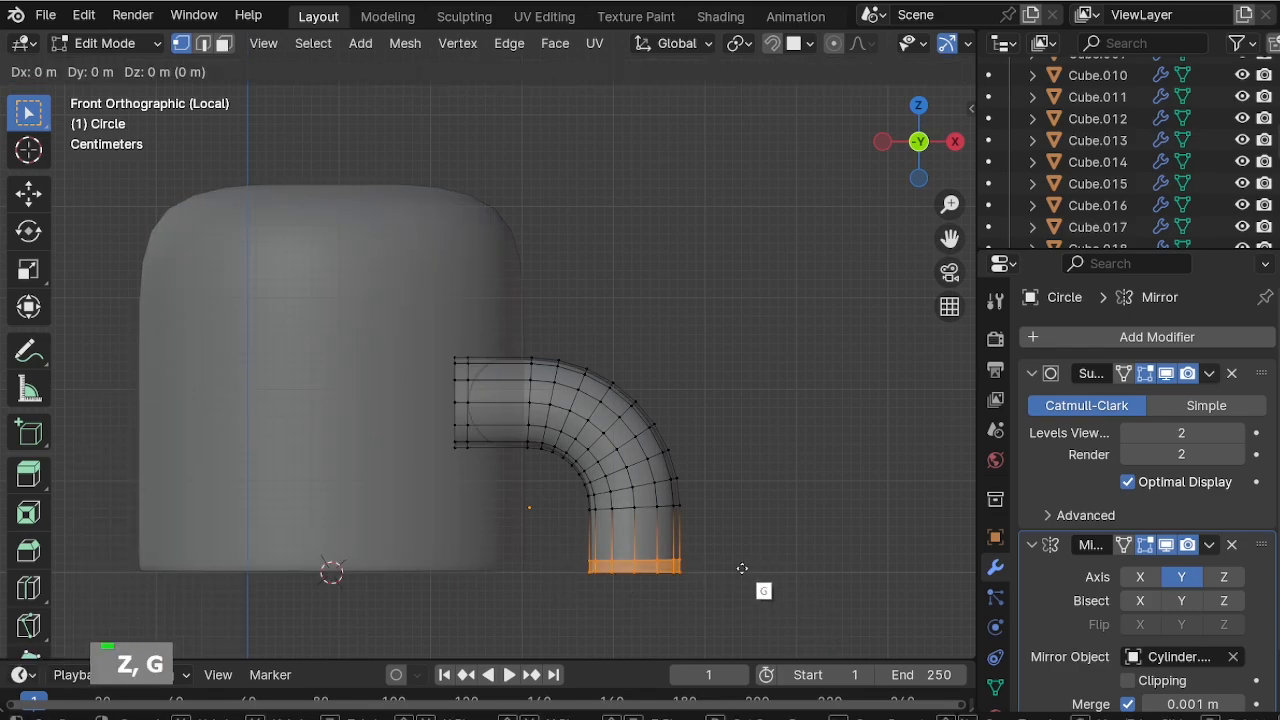
click(747, 627)
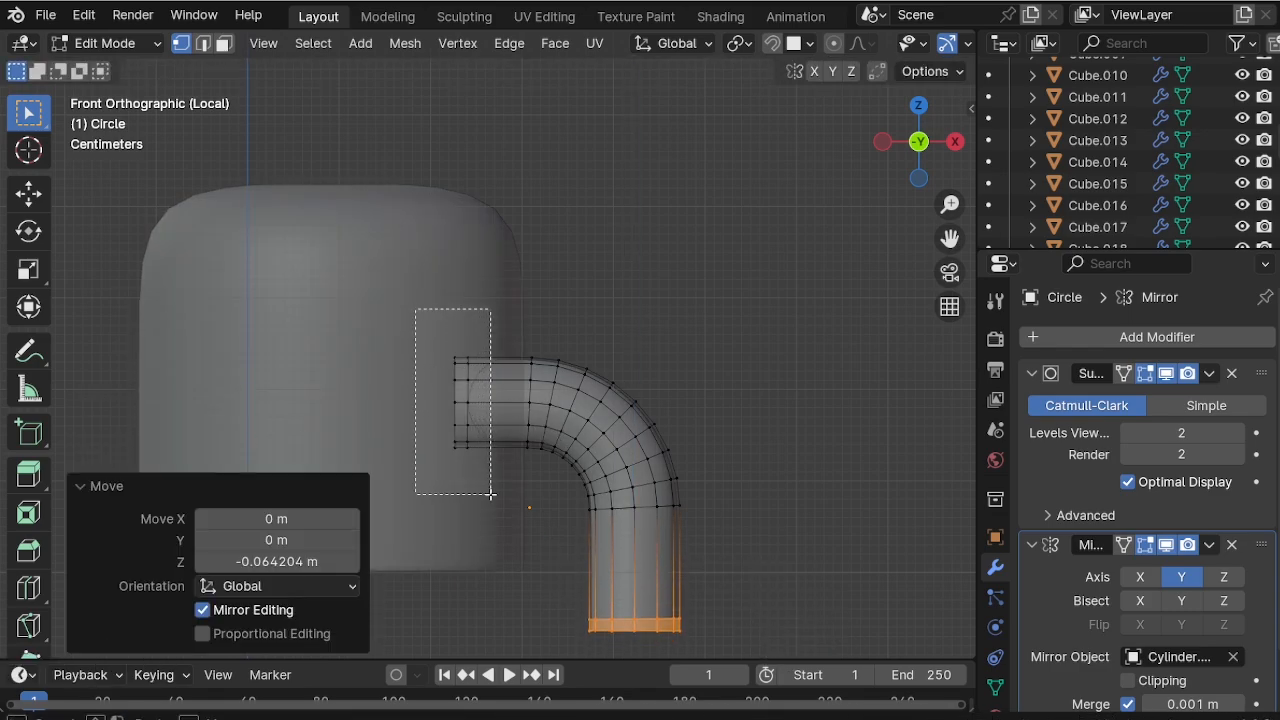
drag(490, 493, 491, 493)
key(g)
key(x)
click(452, 487)
key(Tab)
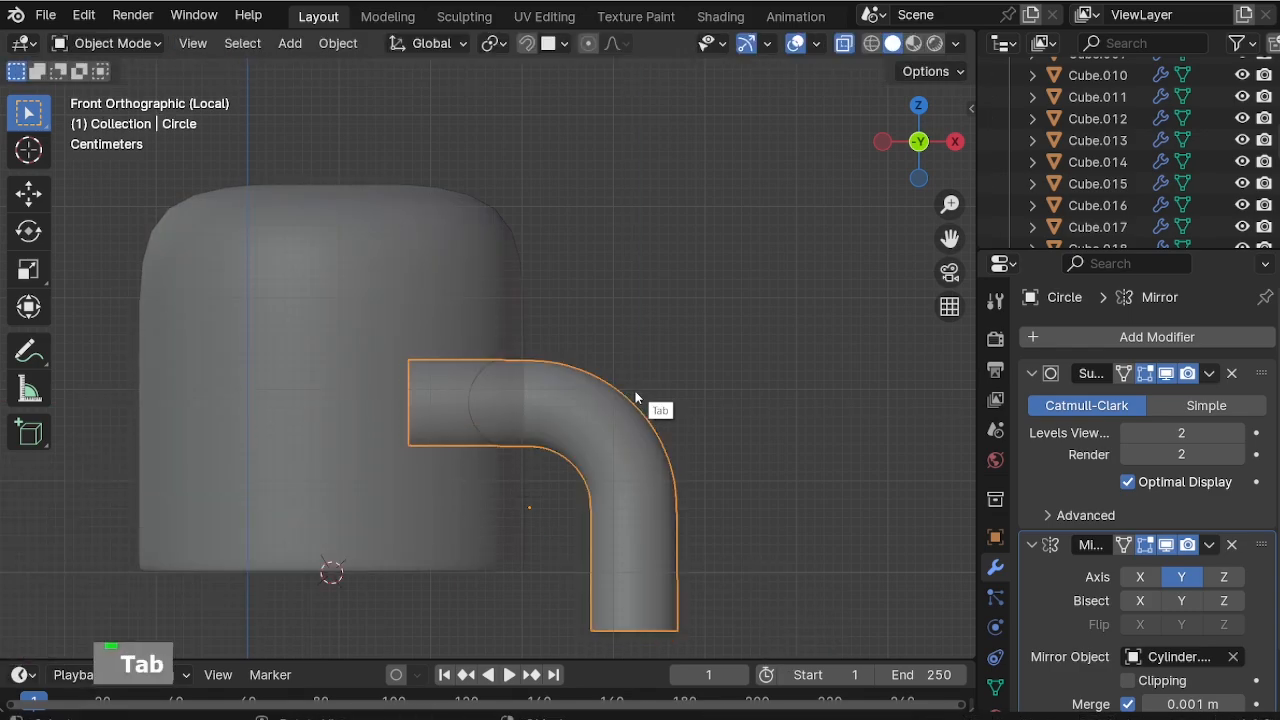
Scale the mirrored pipes to about 0.791, raise them about 0.037 m, and shift them outward along X.
key(s)
click(764, 606)
key(g)
key(z)
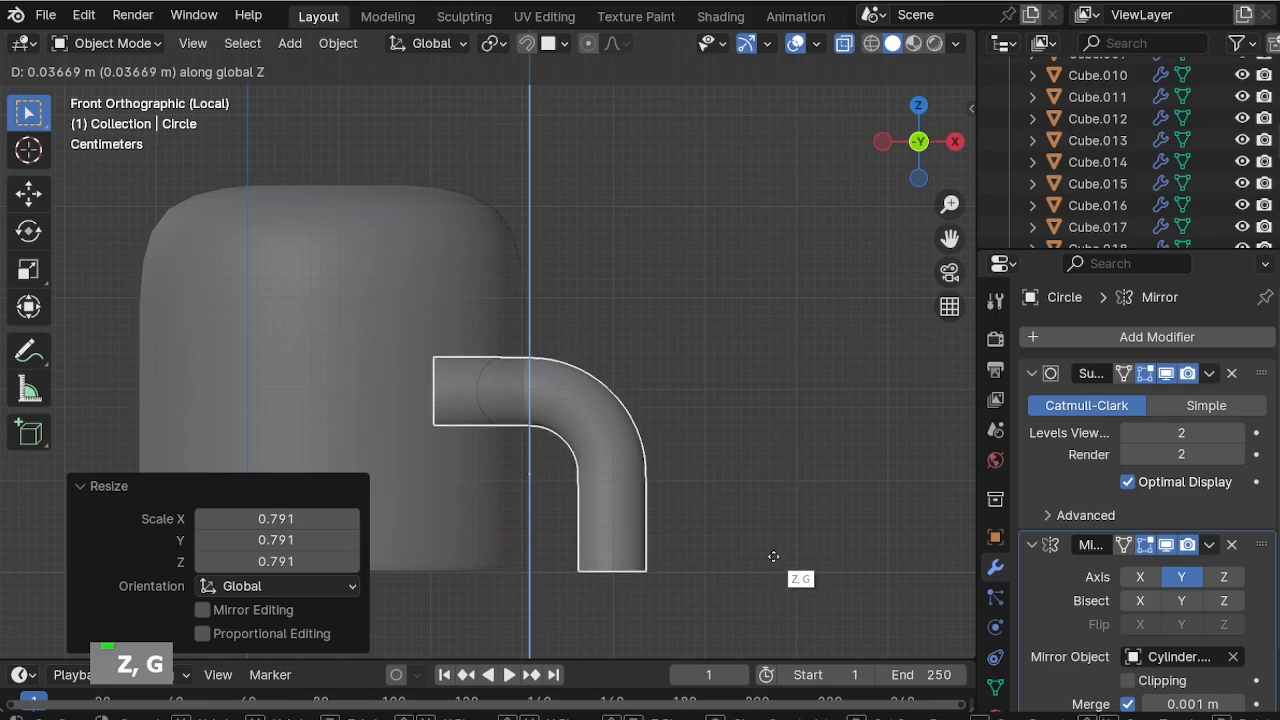
click(773, 556)
key(g)
key(x)
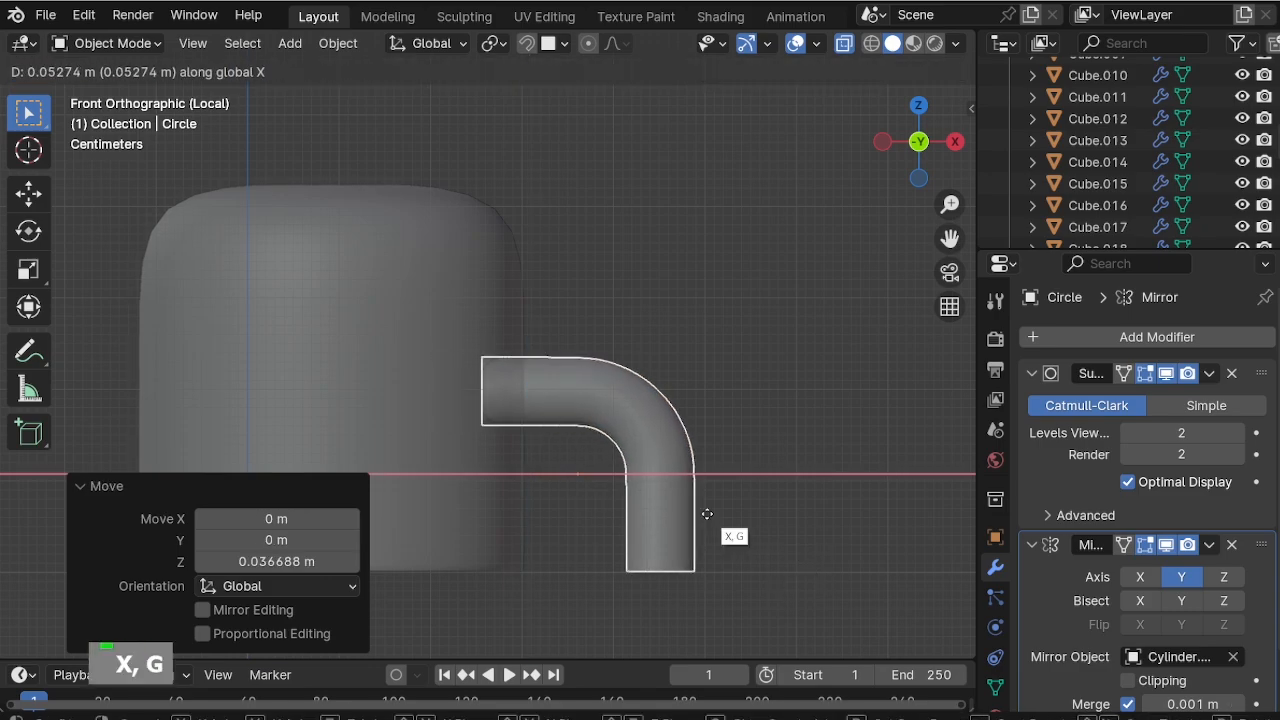
click(706, 514)
Move the mirrored pipes closer together along the Y axis in the top view.
middle_drag(706, 514, 492, 373)
key(KP_7)
key(g)
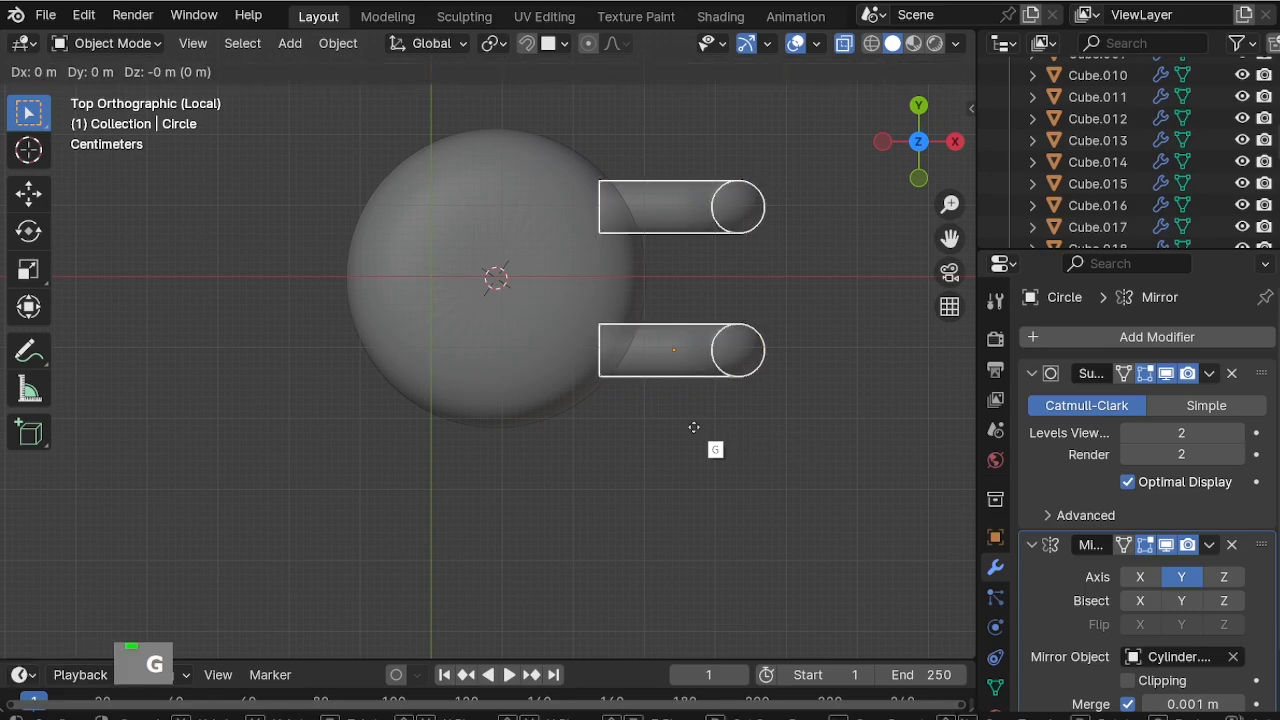
key(y)
click(710, 343)
Duplicate the pipe object in place and remove the Mirror modifier from the copy.
key(shift+d)
right_click(646, 429)
scroll(1063, 487, down, 5)
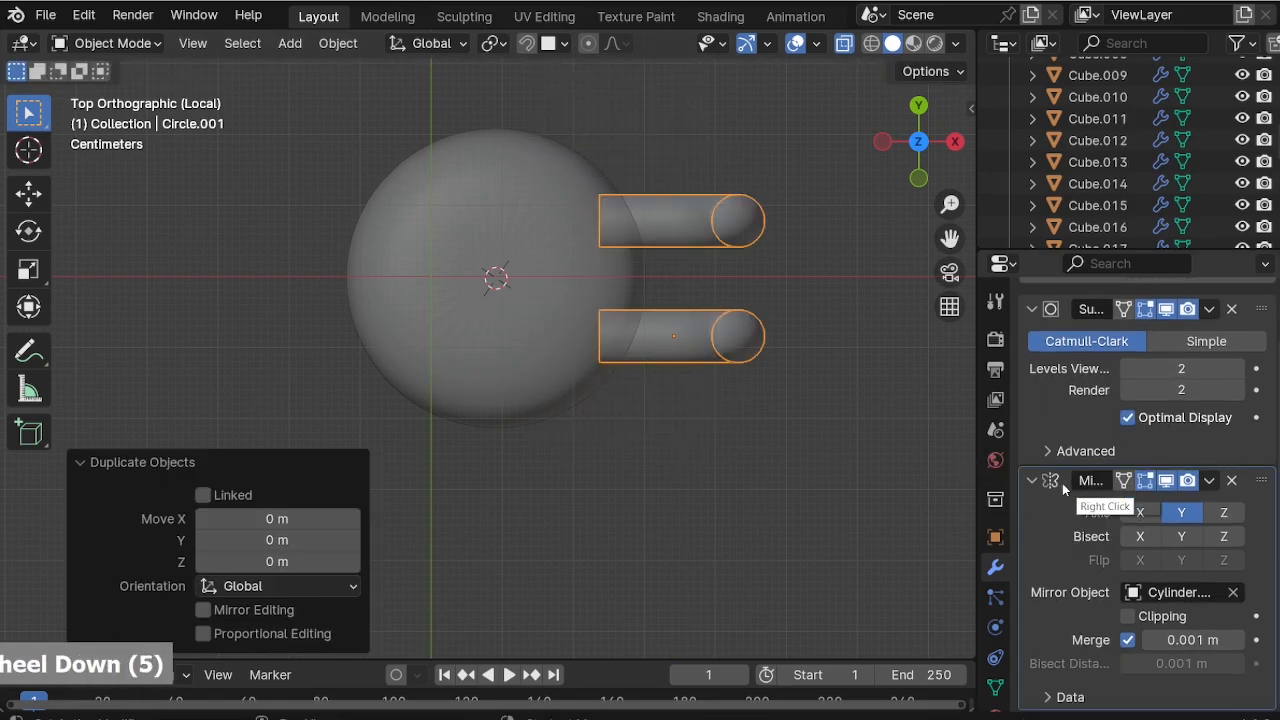
click(1231, 481)
Rotate the copied pipe by 90° and place it centred on the cylinder's negative Y side.
text(r90)
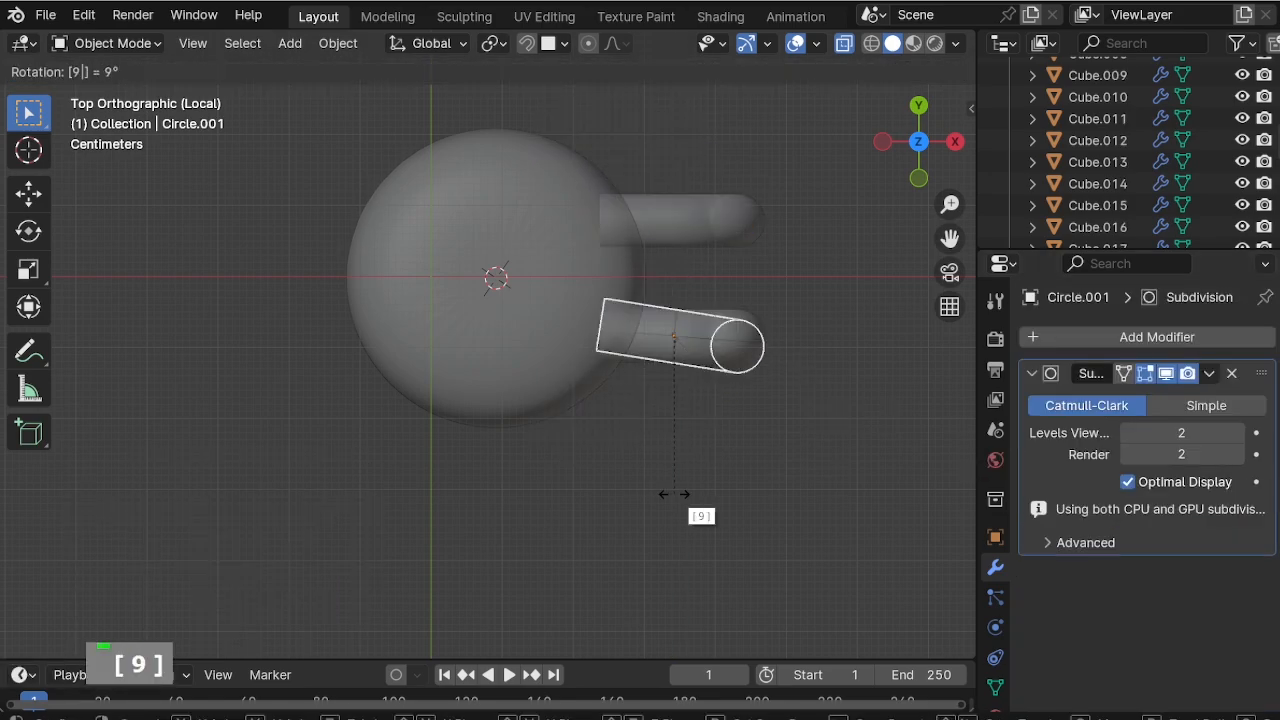
key(Return)
key(g)
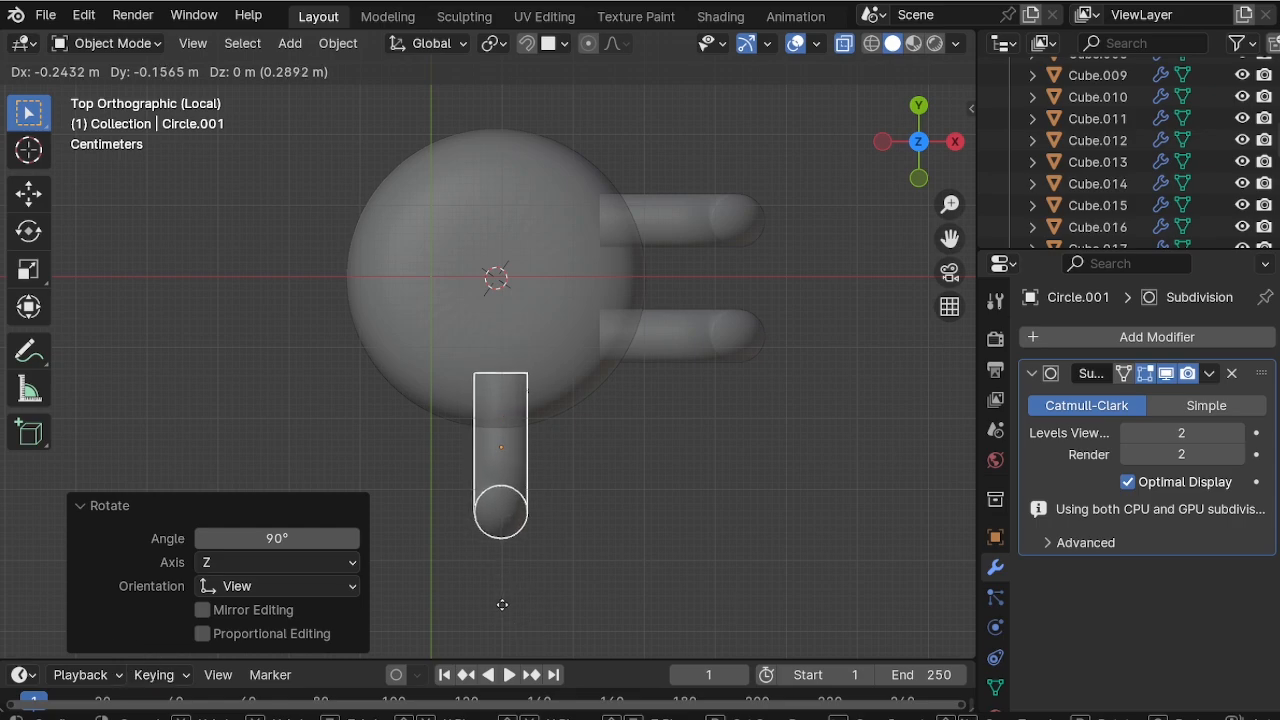
click(513, 595)
middle_drag(513, 595, 532, 349)
Exit local view and parent all the pipes to the cylinder with the Object option.
key(slash)
scroll(525, 270, up, 2)
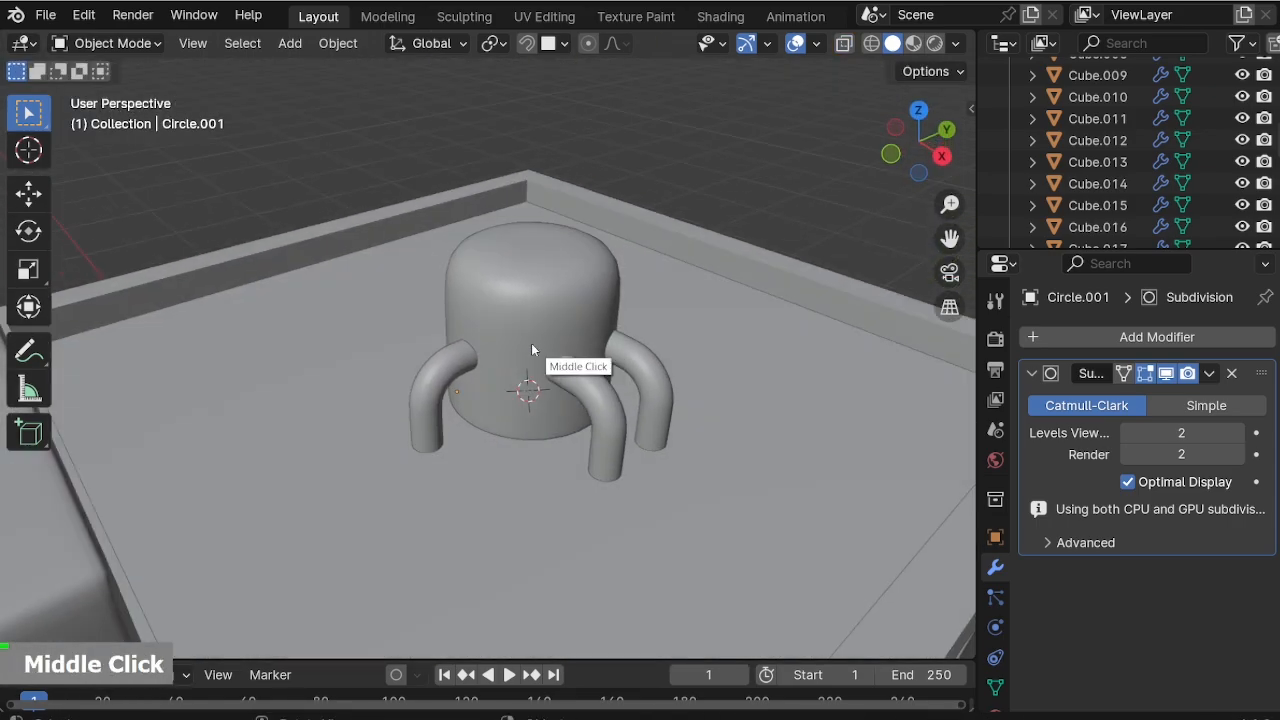
click(530, 350)
shift+click(462, 368)
click(668, 377)
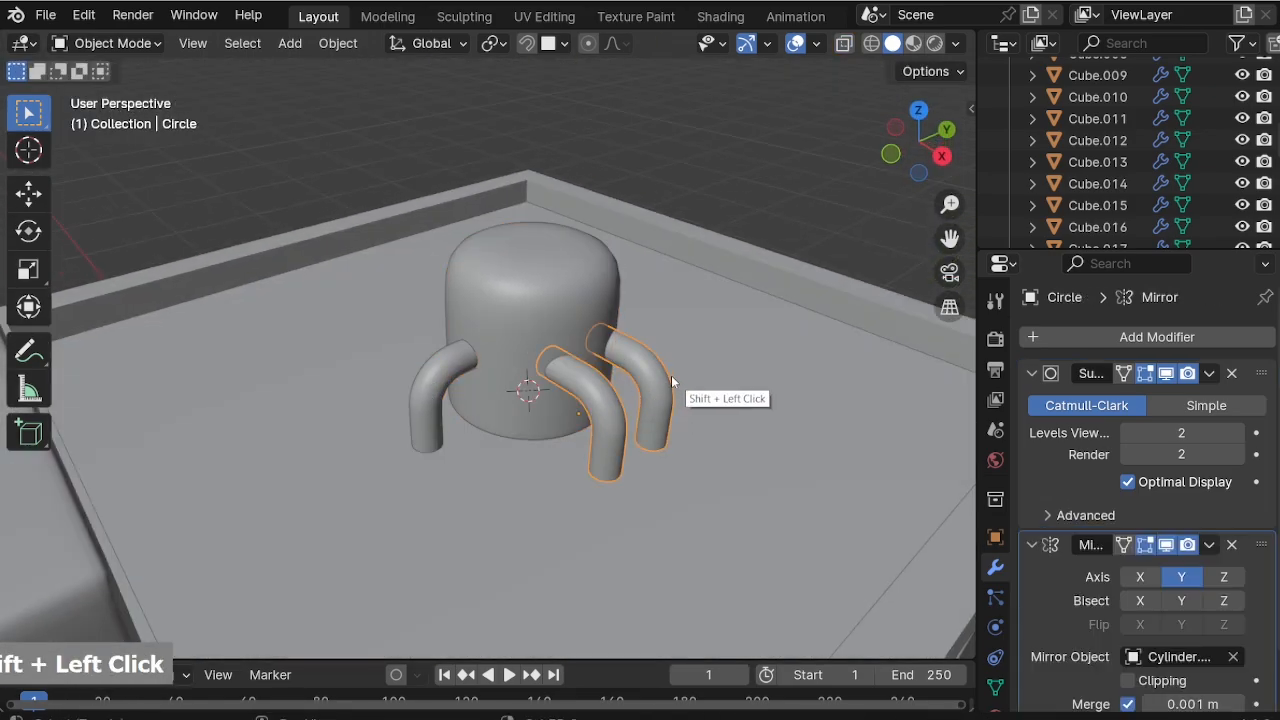
shift+click(448, 367)
shift+click(496, 328)
key(ctrl+p)
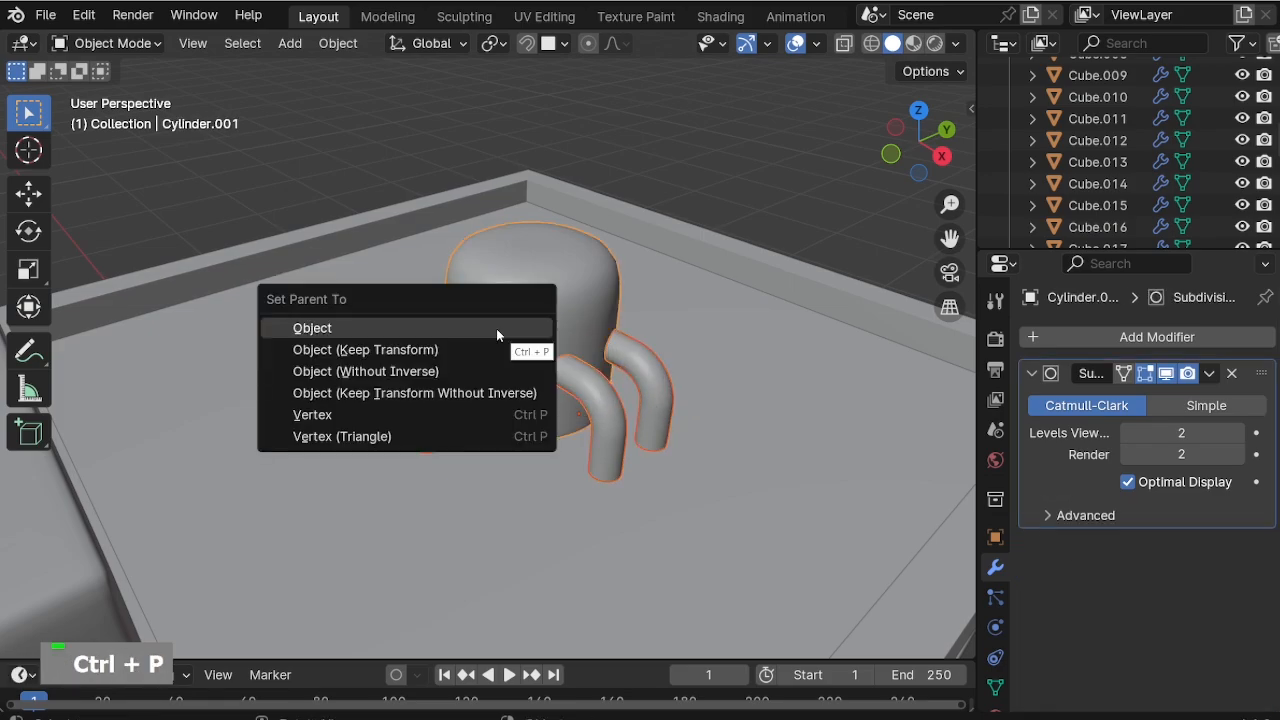
click(496, 328)
Move the cylinder assembly about -0.81 m in X and 0.66 m in Y, scale it up slightly, and adjust its position near the roof corner.
key(KP_7)
scroll(591, 402, down, 5)
key(g)
click(451, 297)
key(s)
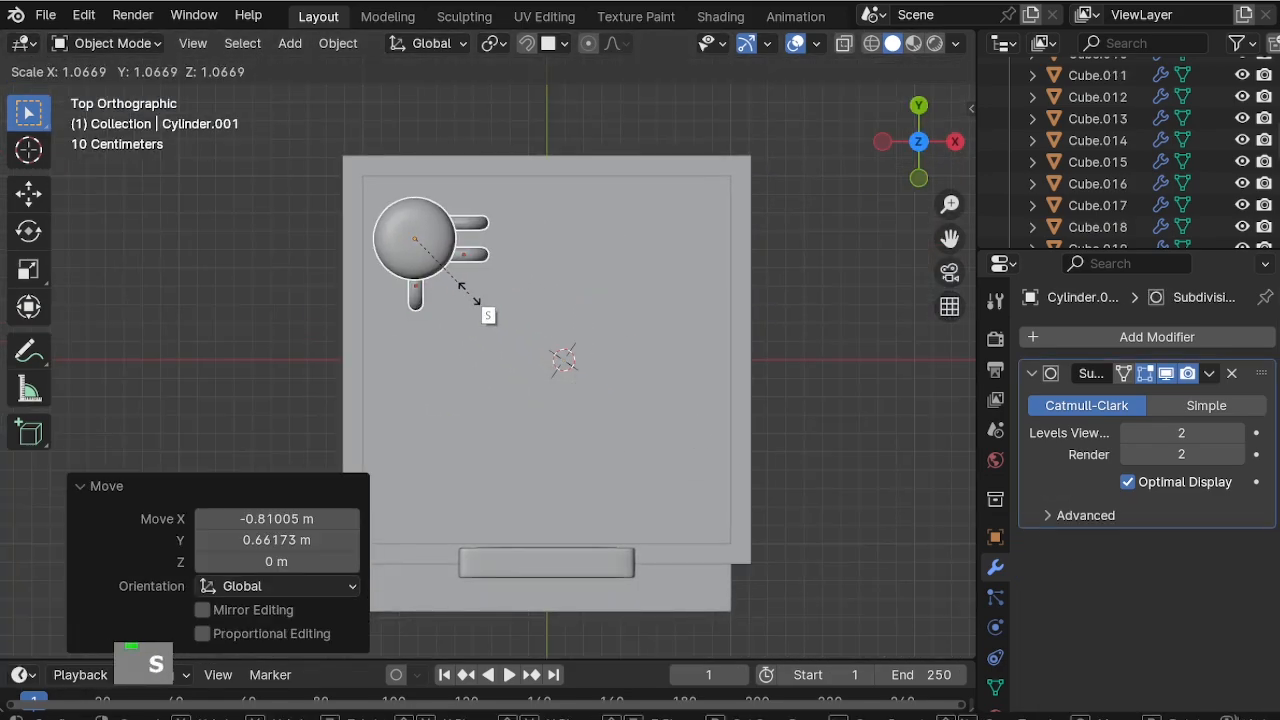
click(482, 305)
key(g)
click(496, 311)
Raise the cylinder assembly about 0.048 m, enable snapping, and raise it about 0.079 m more, refining its height on the roof.
middle_drag(496, 311, 628, 323)
key(g)
key(z)
click(629, 311)
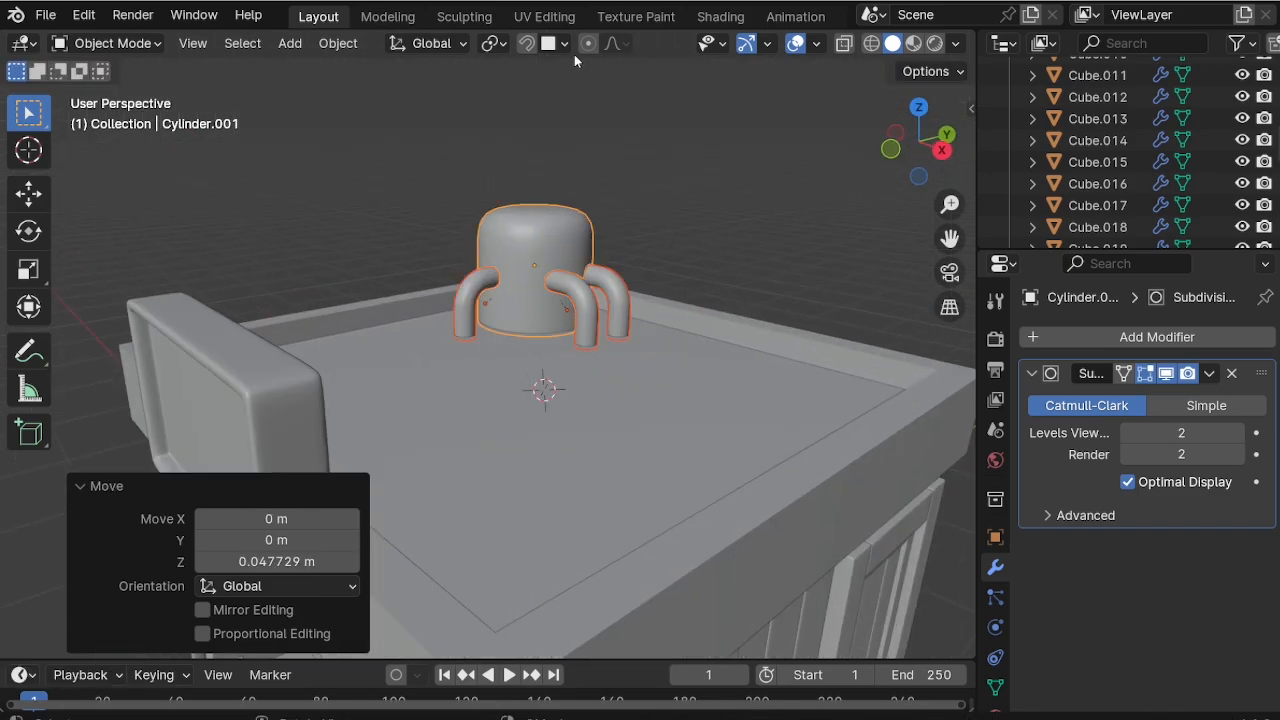
click(526, 43)
key(g)
key(z)
click(725, 225)
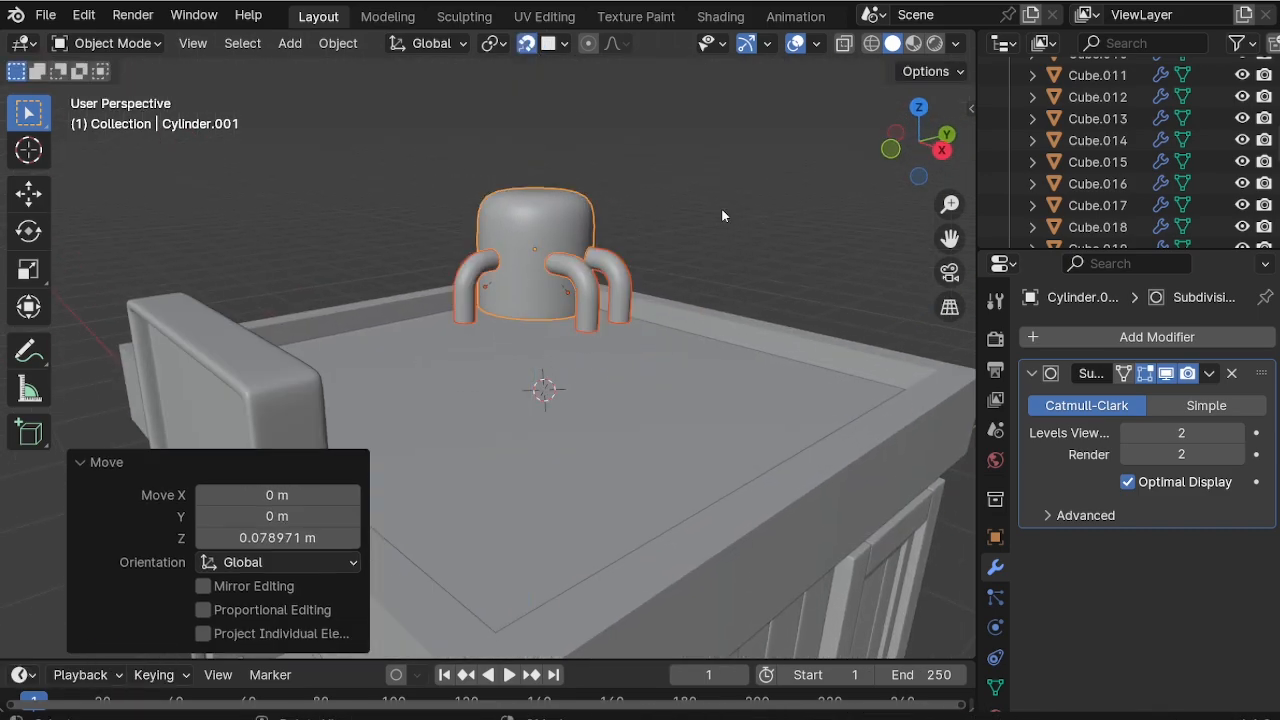
key(g)
key(z)
click(726, 222)
Switch to the camera view and select the camera.
scroll(647, 337, down, 1)
key(KP_0)
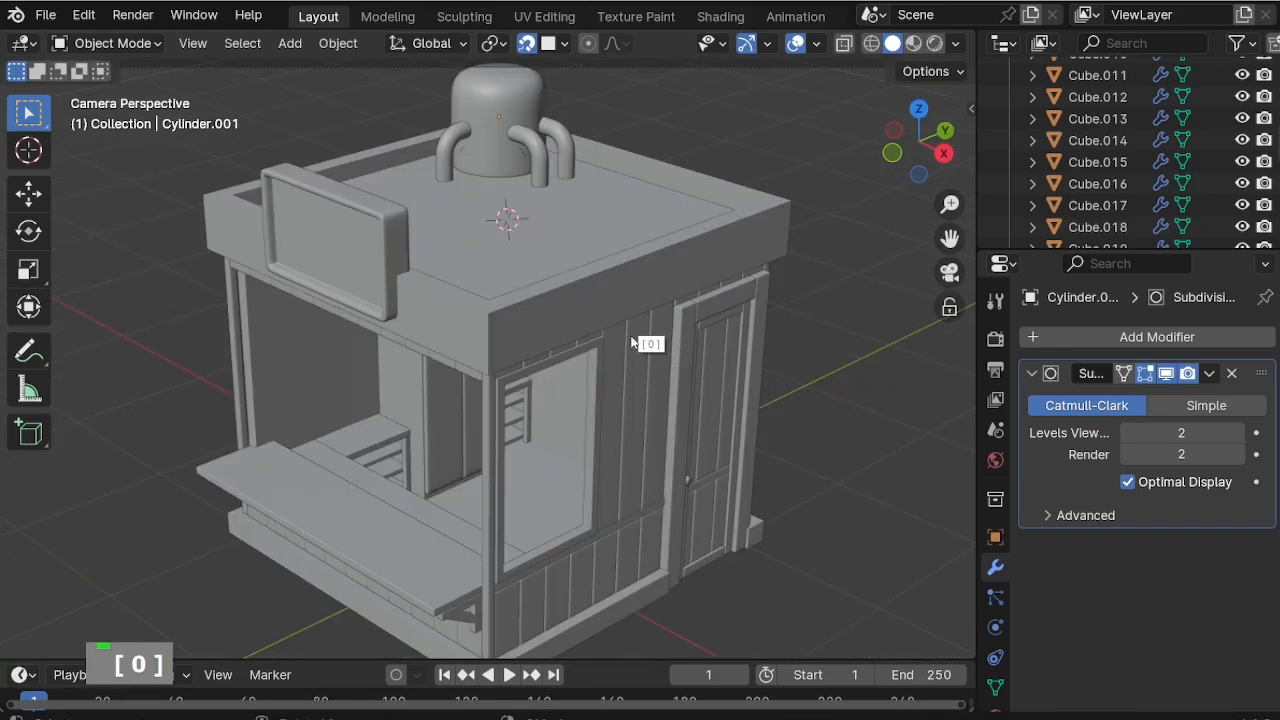
scroll(620, 395, up, 1)
scroll(681, 157, down, 1)
click(935, 321)
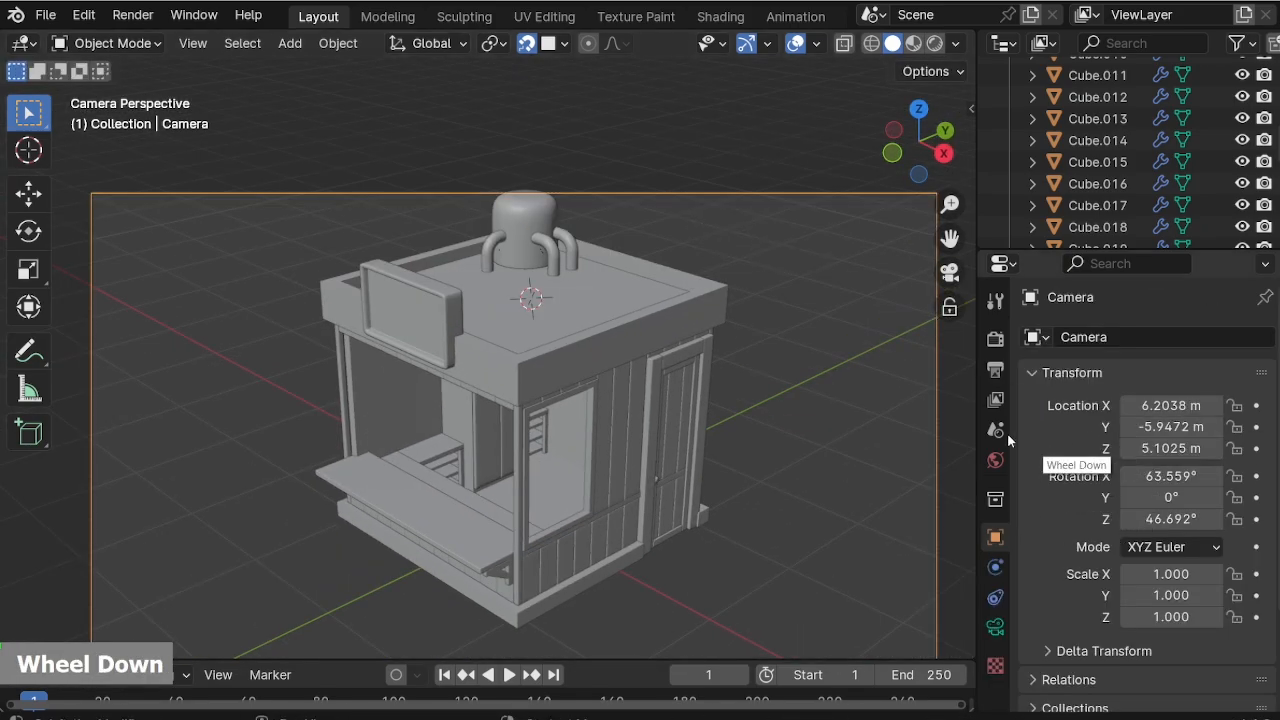
Set the render engine to Cycles on GPU Compute, with 100 maximum viewport samples.
click(995, 338)
click(1195, 337)
click(1155, 408)
click(1160, 391)
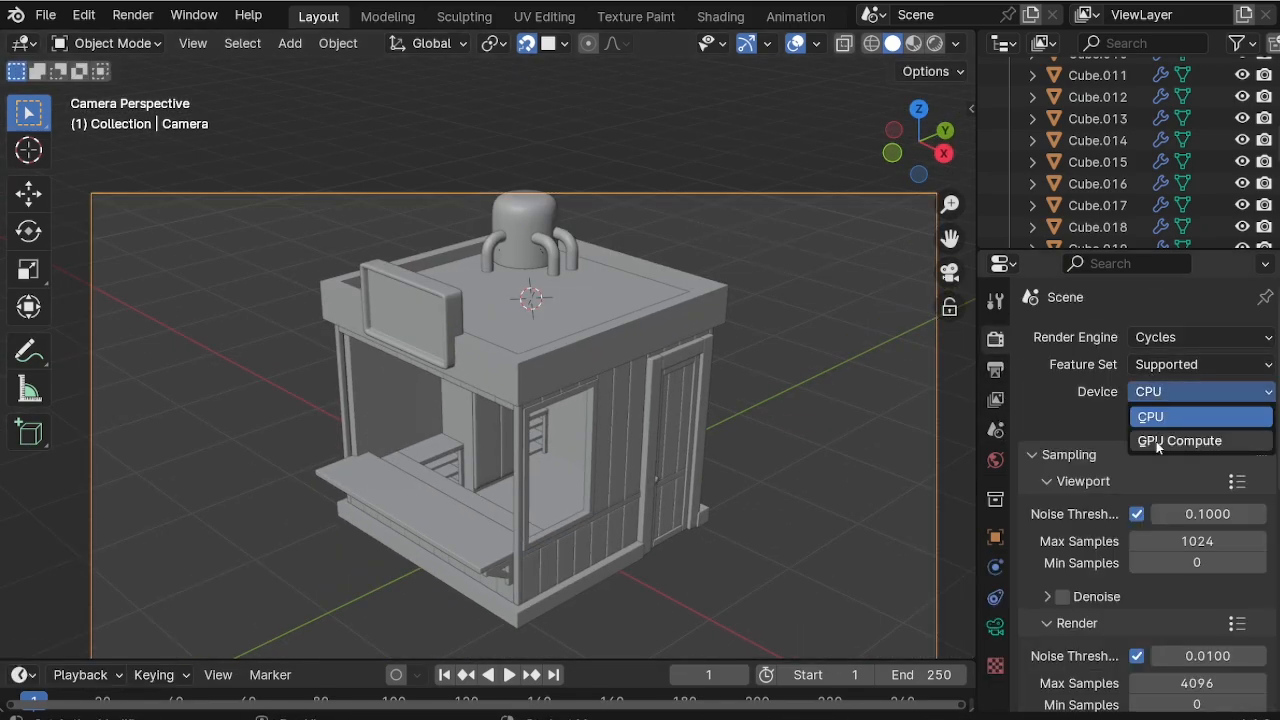
click(1158, 441)
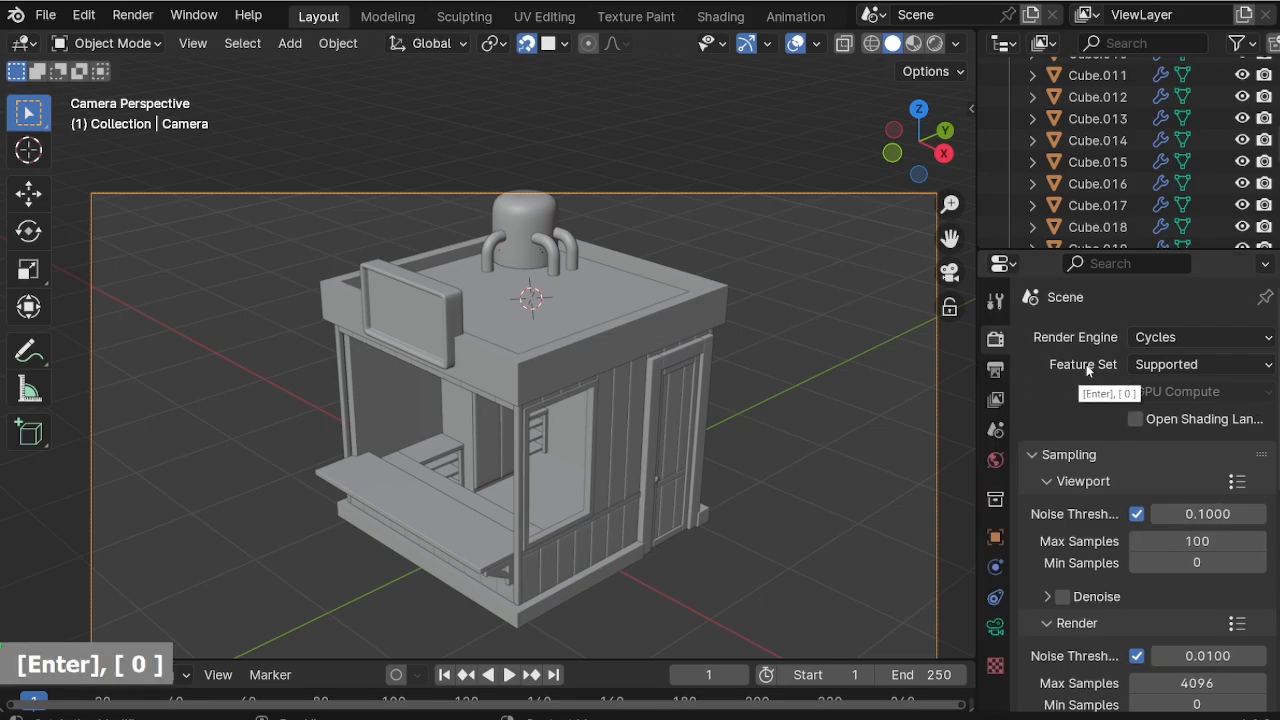
Set the output's horizontal resolution to 1080 px for a square frame.
click(995, 369)
click(1213, 364)
text(1080)
key(Return)
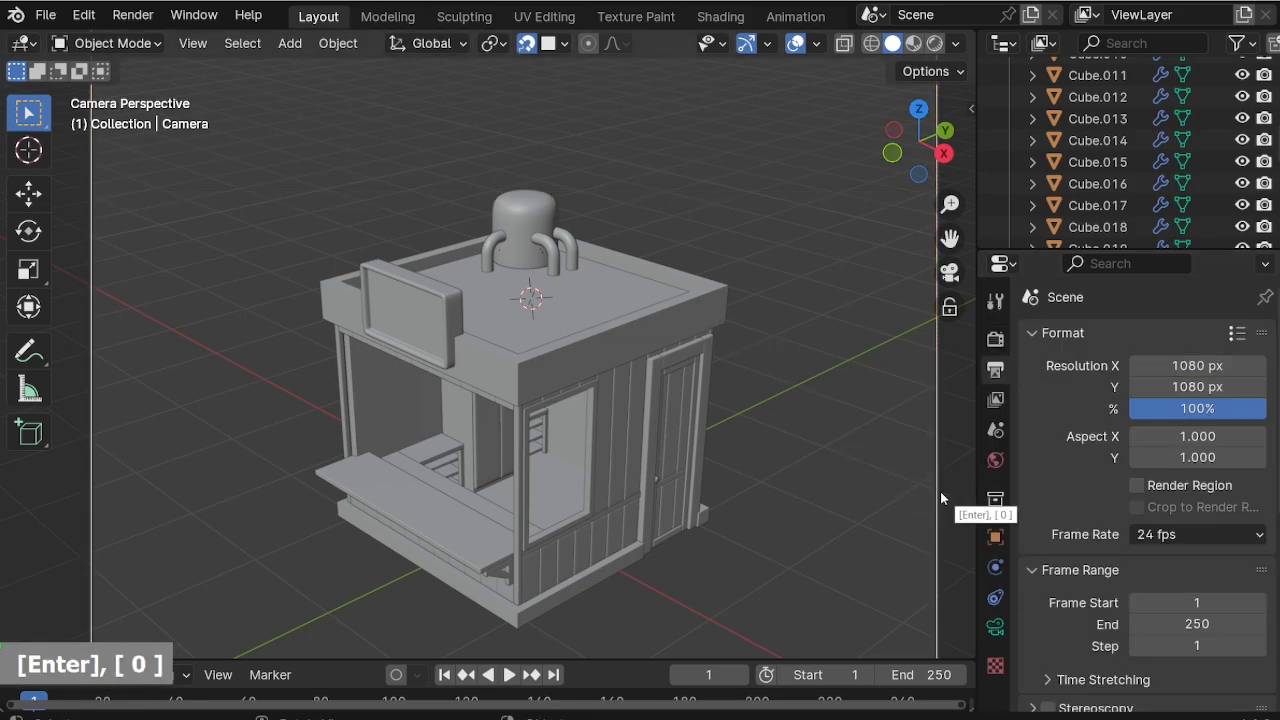
Move the camera 2 m closer to the kiosk along its view axis, disable snapping, and move it about 0.46 m closer.
scroll(937, 492, down, 1)
key(g)
middle_click(655, 452)
click(625, 377)
click(525, 45)
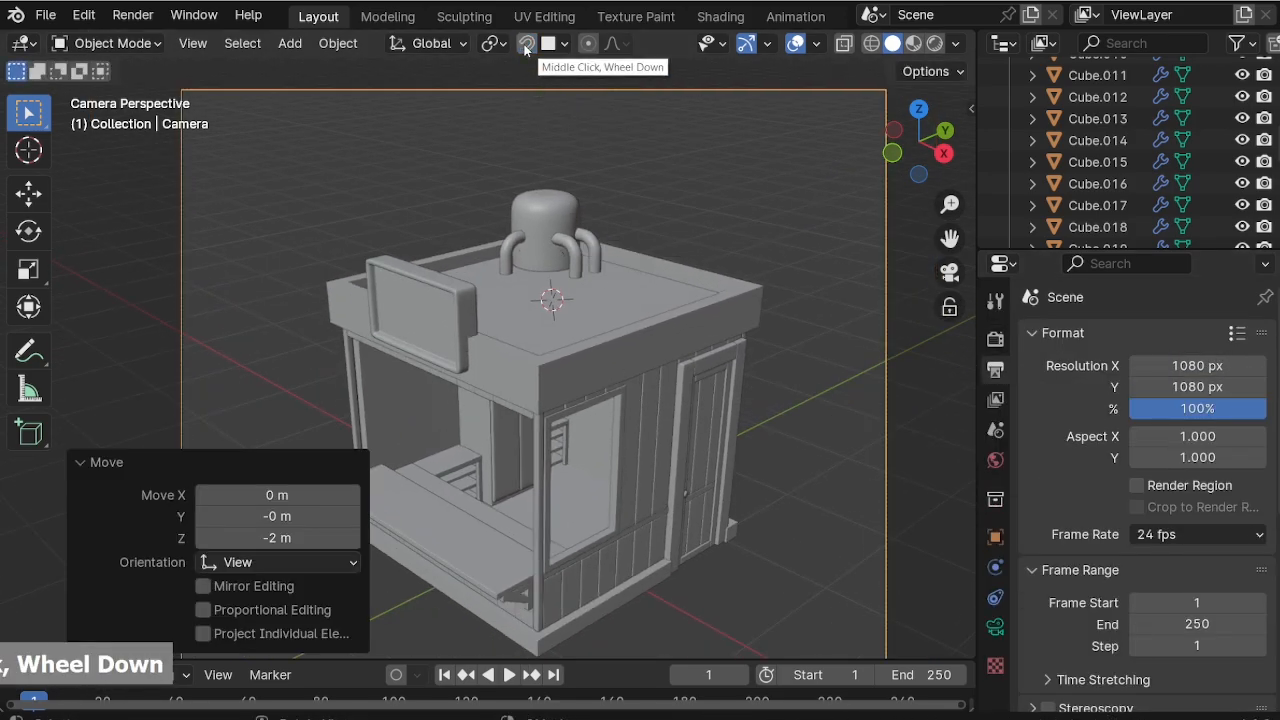
key(g)
middle_click(733, 393)
click(677, 337)
scroll(676, 343, down, 2)
scroll(727, 534, up, 2)
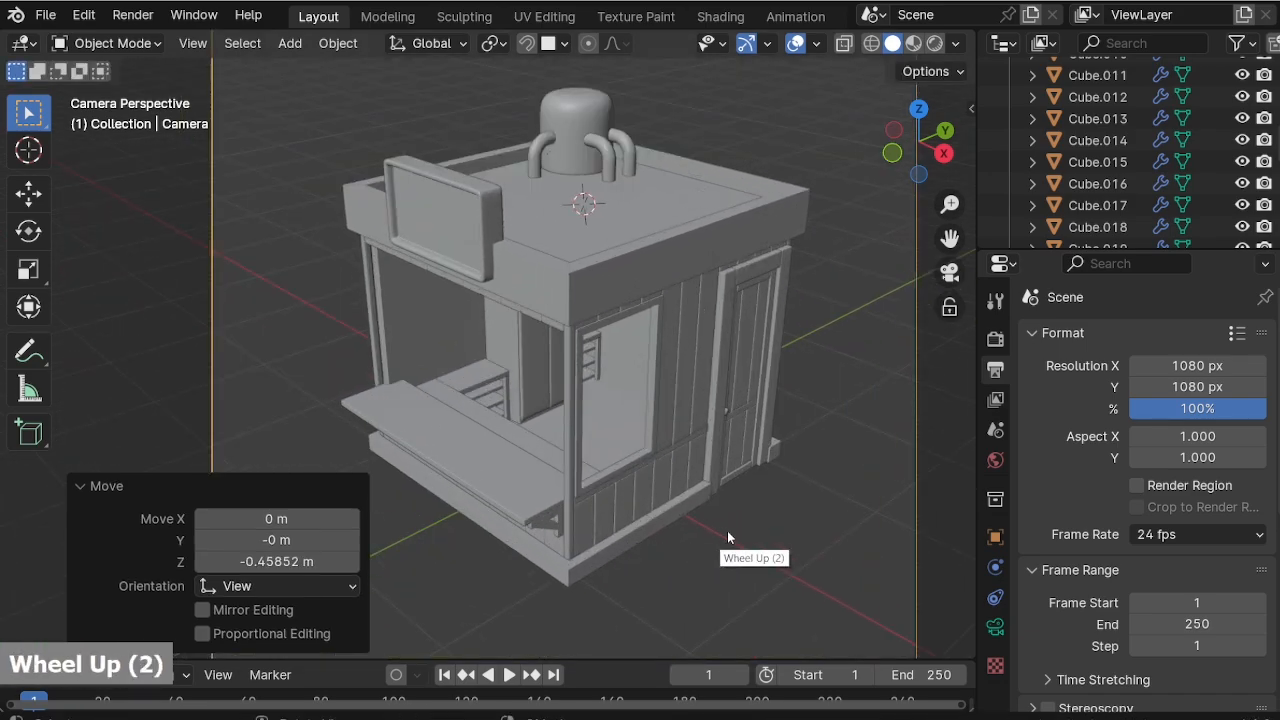
Fine-tune the camera framing by shifting it sideways and vertically and pulling it back about 0.29 m, centring the kiosk.
key(g)
middle_click(786, 517)
click(808, 474)
key(g)
click(760, 460)
scroll(712, 464, down, 2)
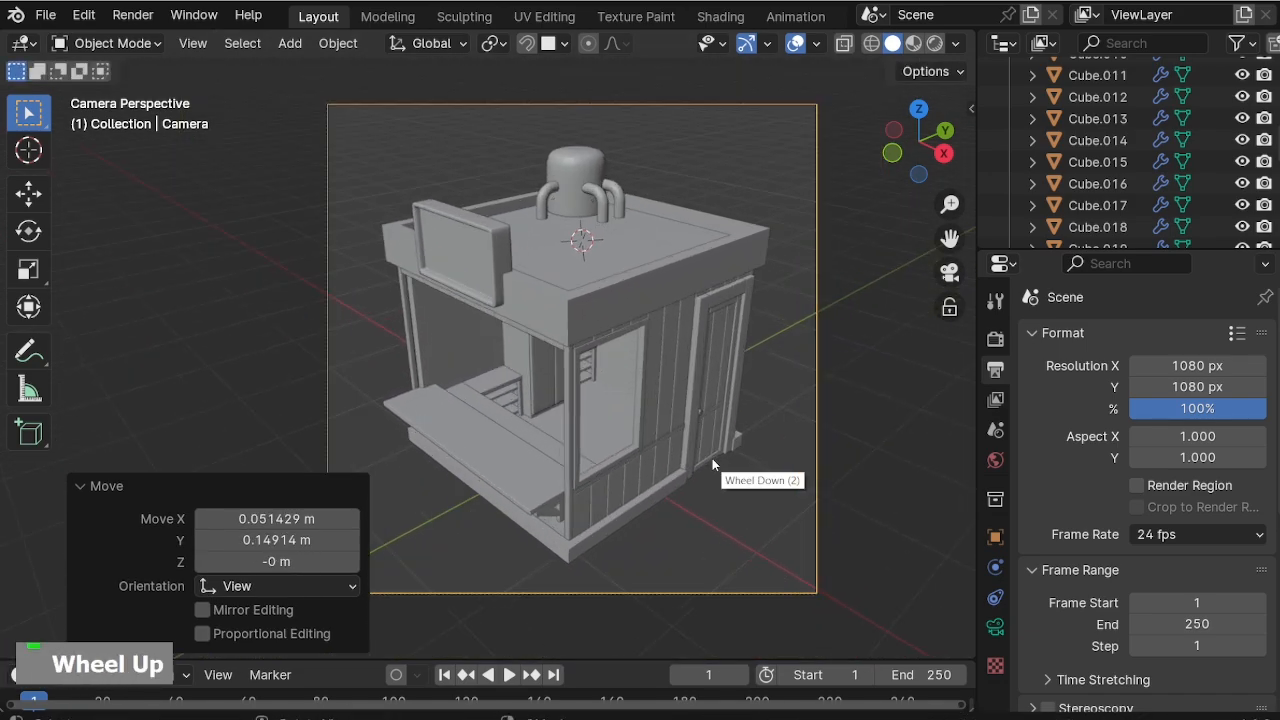
key(g)
middle_click(752, 430)
click(762, 465)
key(g)
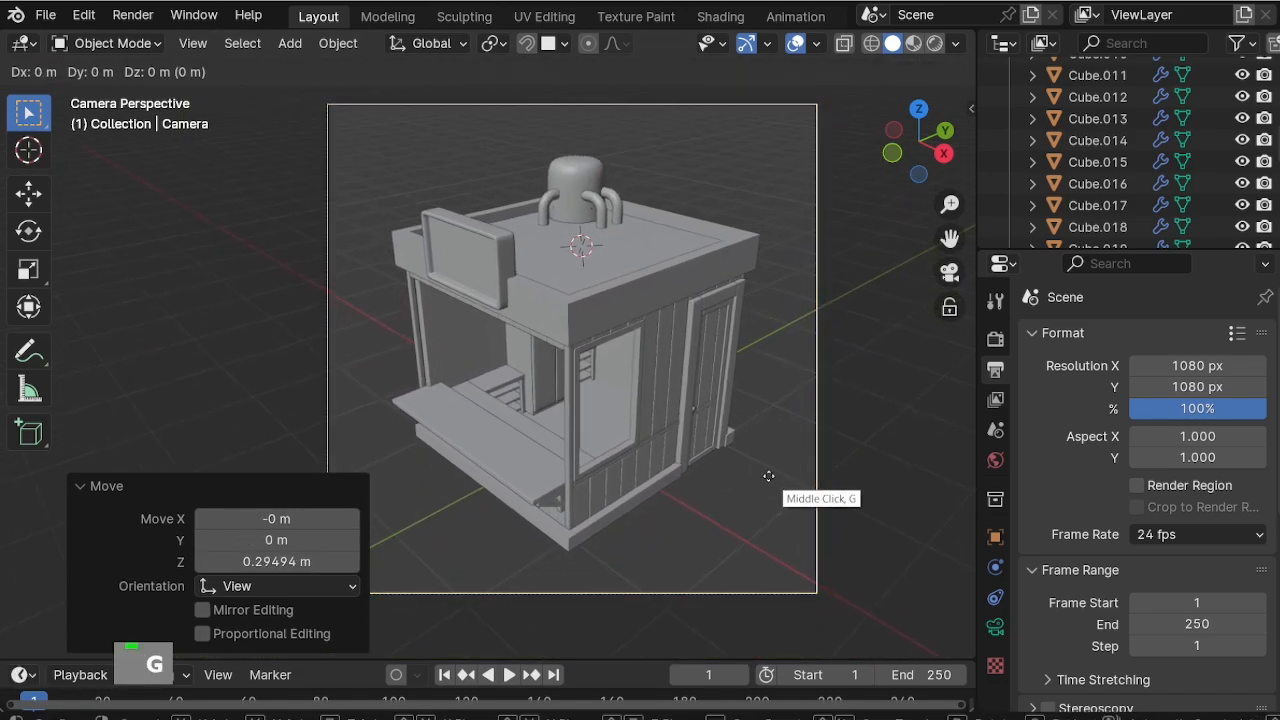
double_click(726, 397)
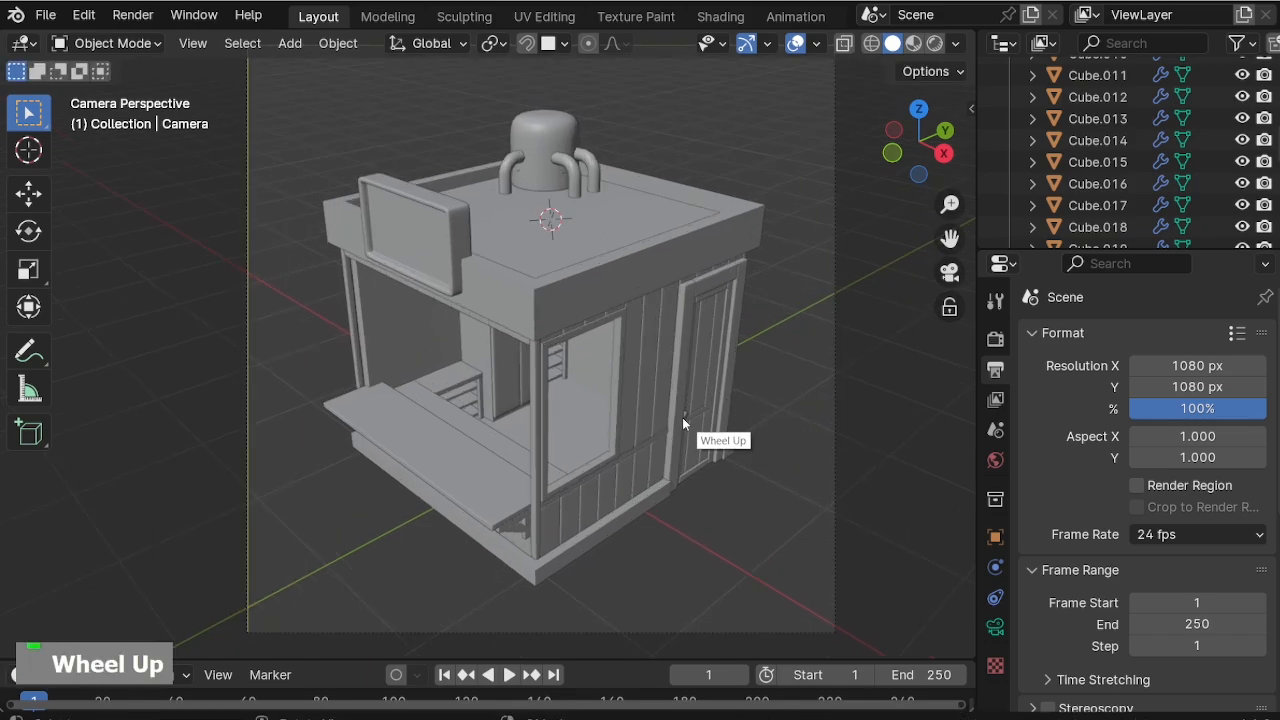
Recentre the camera framing on the kiosk and save the file.
shift+middle_drag(682, 417, 710, 472)
key(ctrl+s)
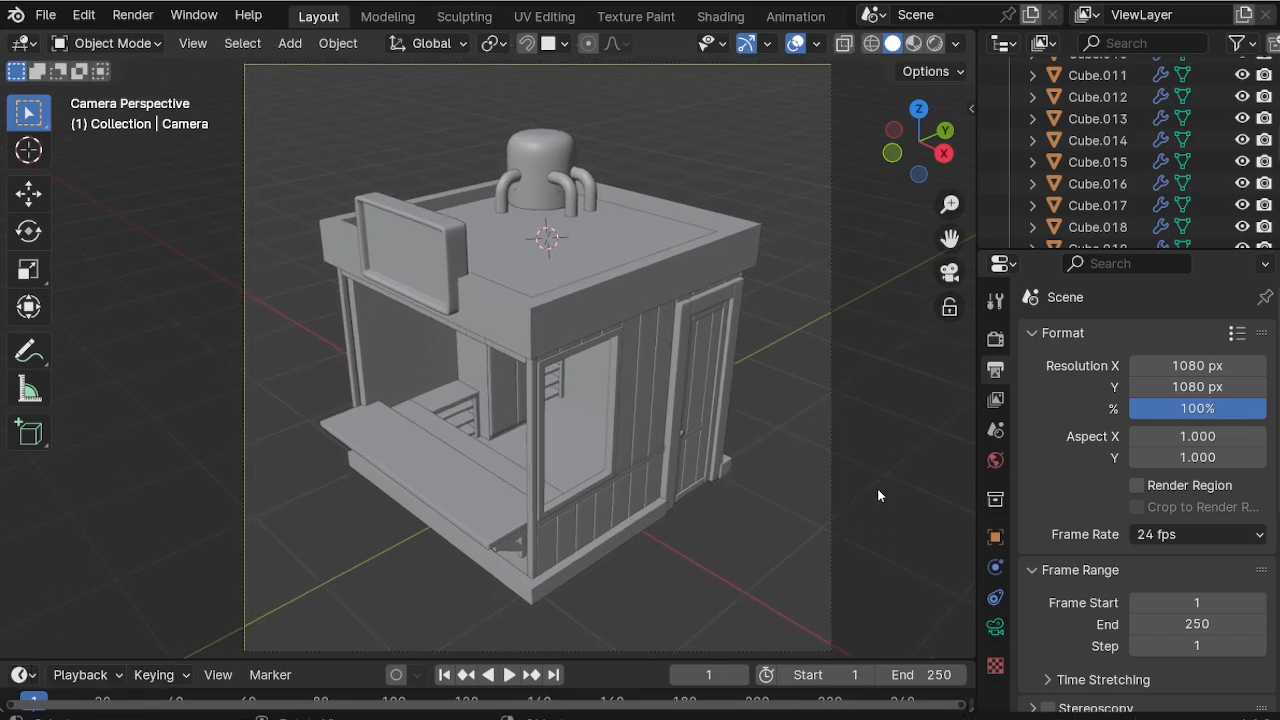
Add a 2 m cube at the 3D cursor on the kiosk roof and isolate it for mesh editing.
middle_drag(877, 495, 549, 389)
scroll(375, 350, up, 2)
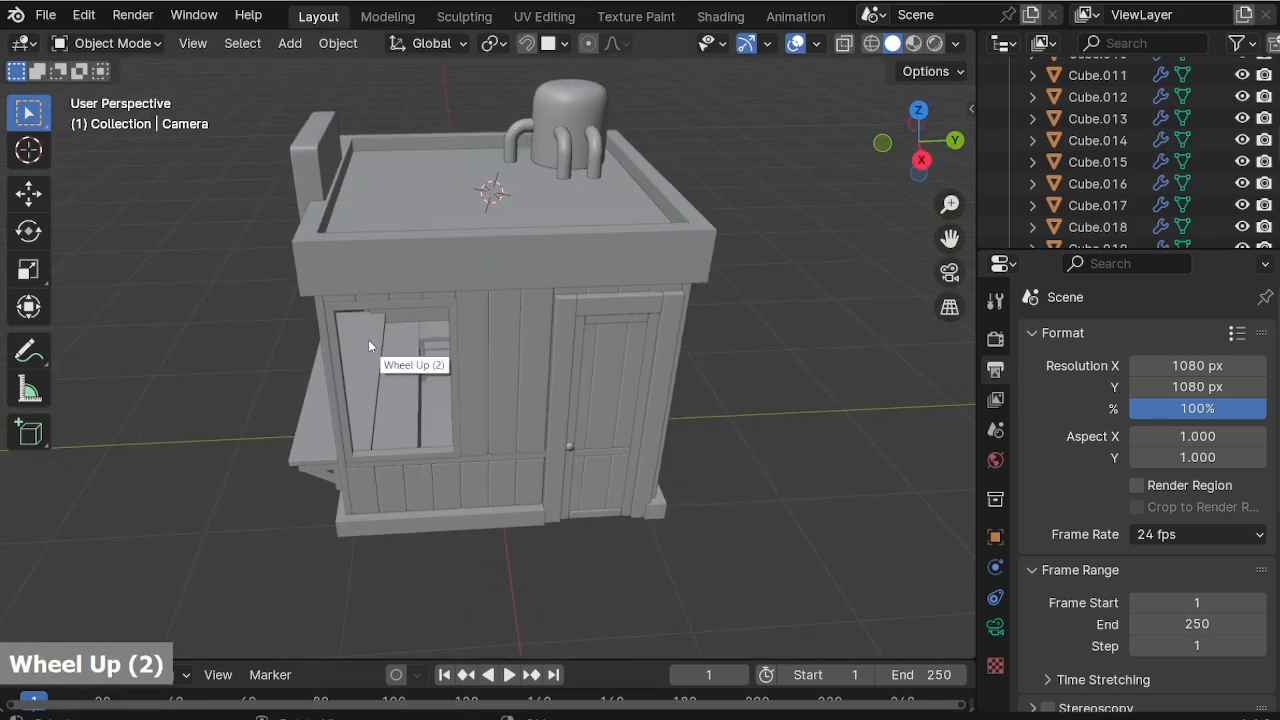
shift+middle_drag(375, 350, 517, 342)
key(shift+a)
mouse_move(600, 317)
click(676, 340)
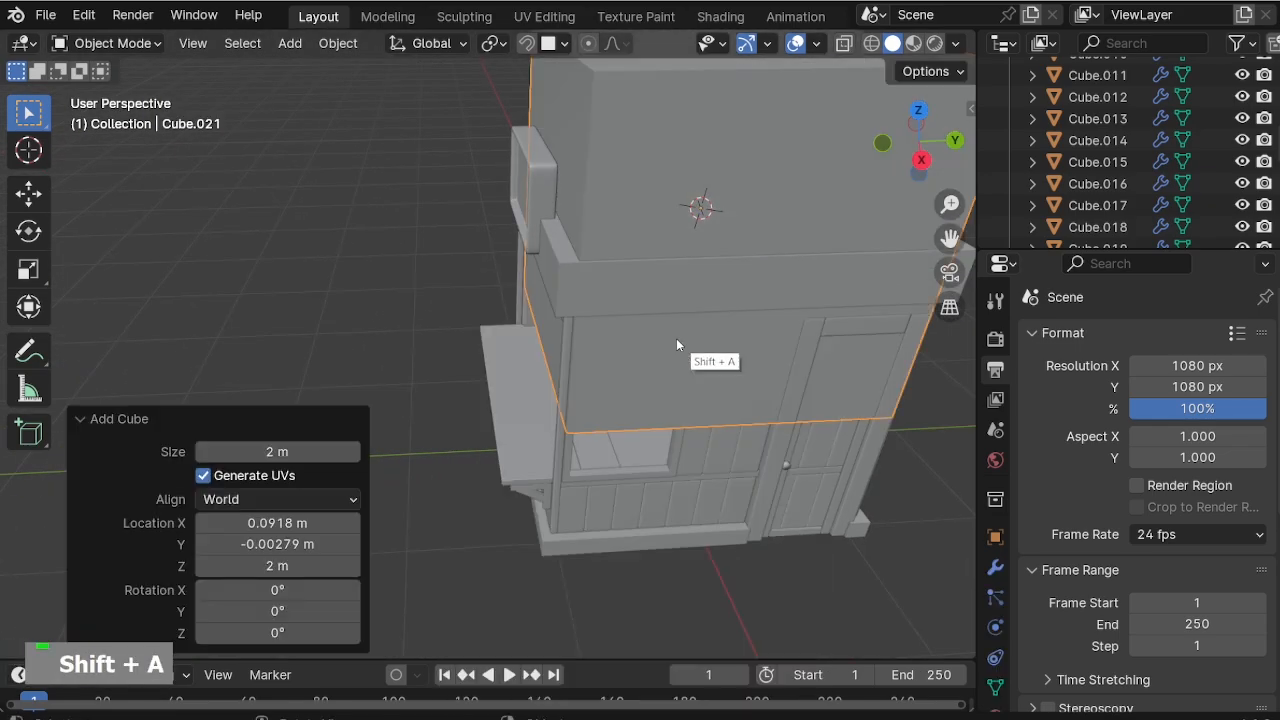
key(Tab)
scroll(705, 283, up, 2)
key(slash)
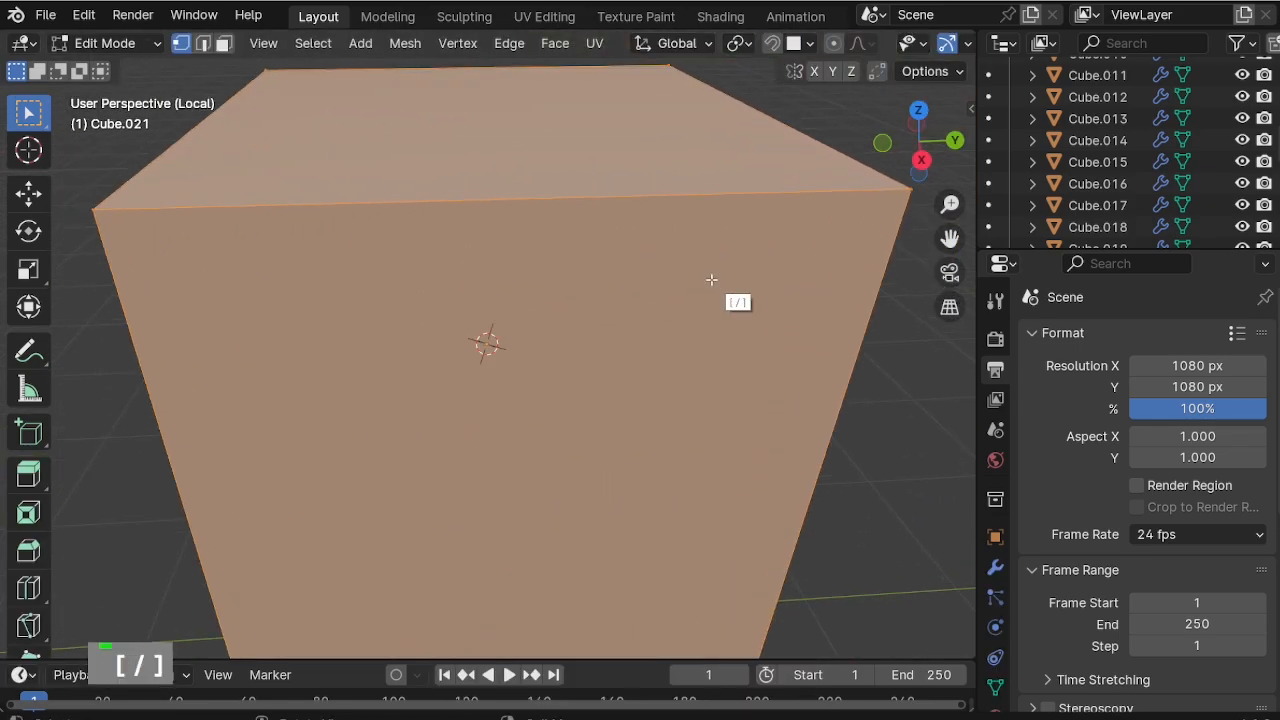
Delete all of the cube's faces except the top and front ones, and bring the rest of the scene back into view.
middle_drag(708, 282, 623, 408)
scroll(609, 363, down, 2)
key(alt+z)
key(a)
key(3)
key(alt+z)
middle_drag(600, 456, 616, 361)
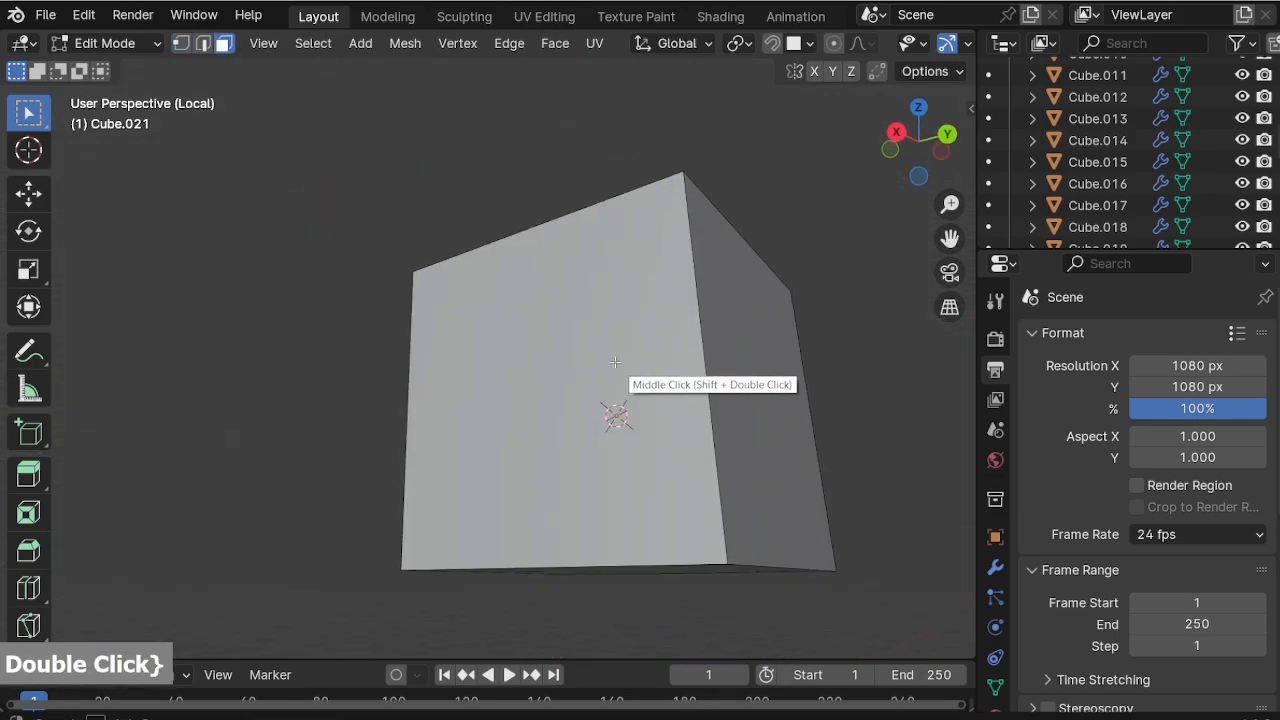
shift+click(638, 434)
shift+click(746, 457)
middle_drag(746, 457, 686, 503)
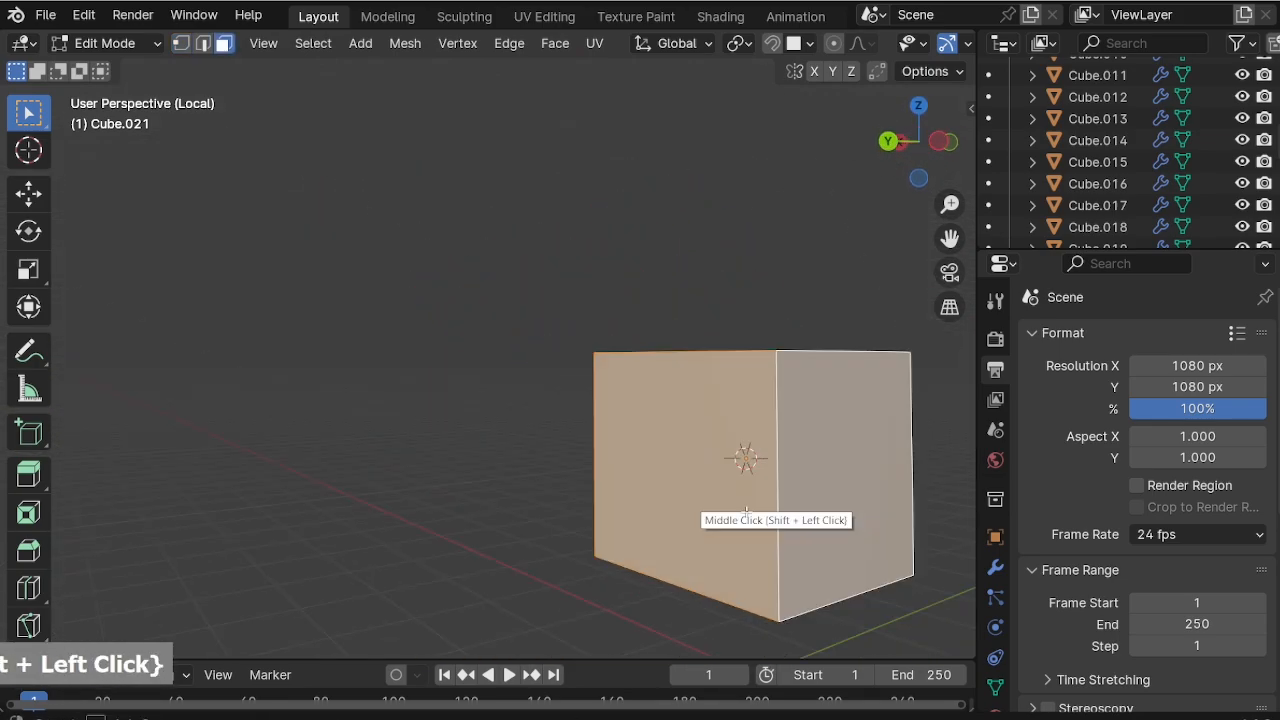
scroll(286, 513, up, 2)
middle_drag(286, 513, 370, 498)
key(x)
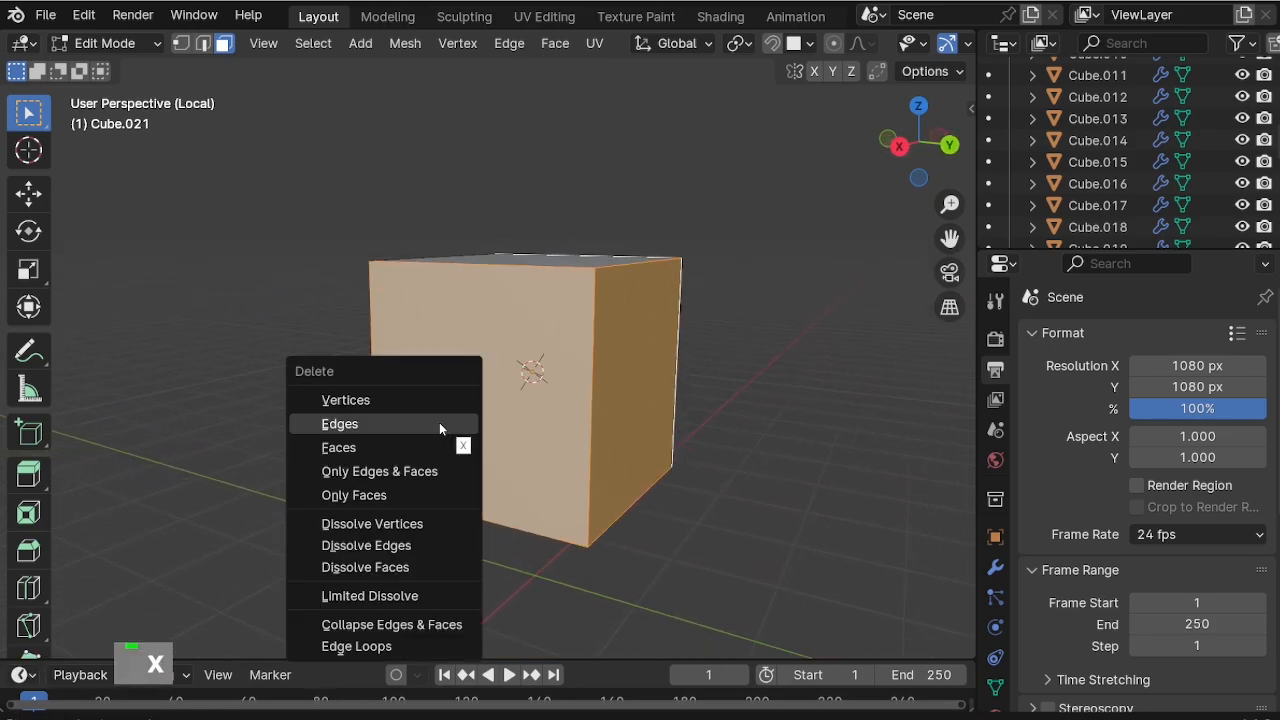
click(447, 444)
middle_drag(429, 317, 494, 421)
key(KP_Divide)
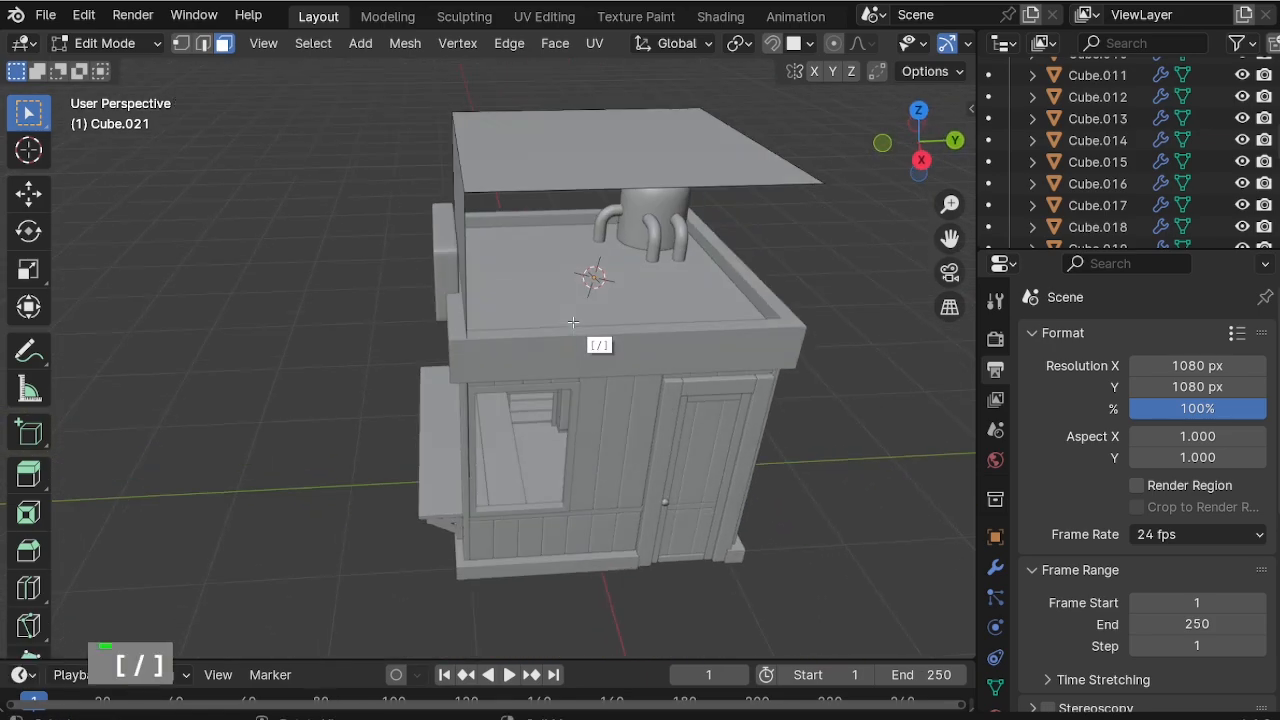
Scale the two-face awning shape down to about 0.403 in object mode.
key(Tab)
key(KP_3)
scroll(720, 497, down, 3)
key(s)
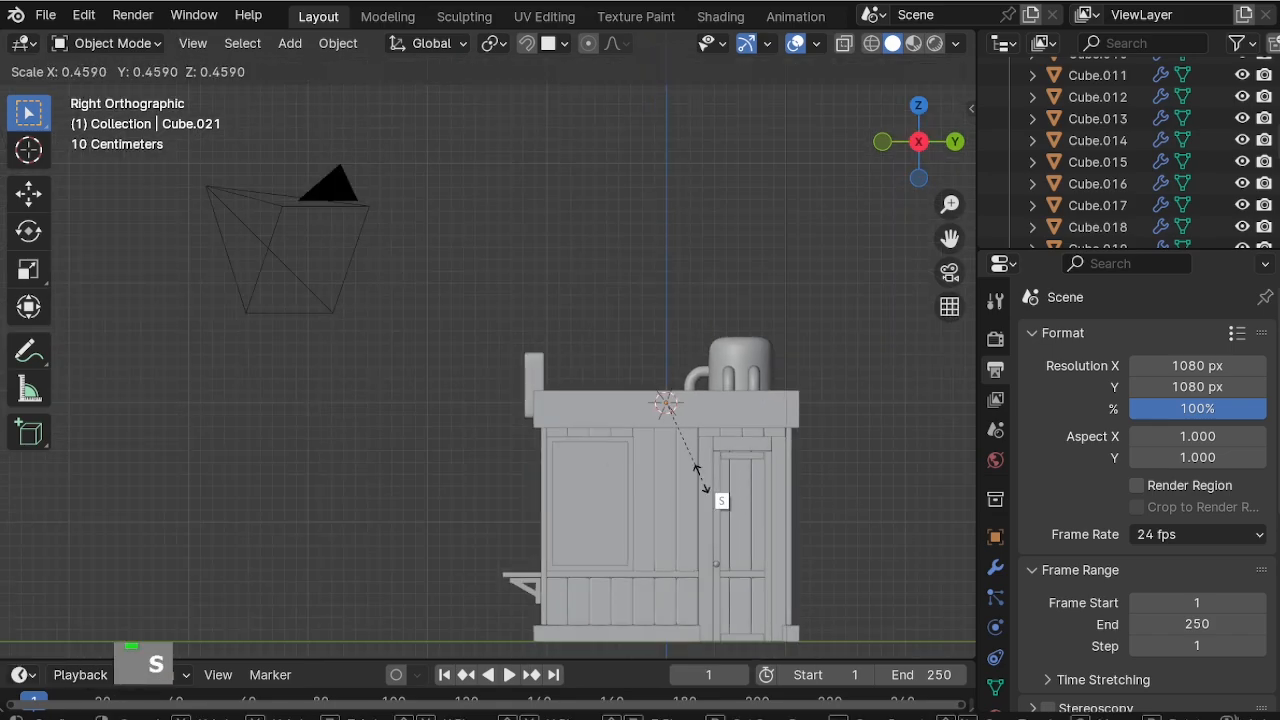
click(715, 490)
Place the awning shape in plan just outside the kiosk's front-left corner, scaling it to about 0.802.
middle_drag(715, 490, 749, 461)
key(KP_7)
key(g)
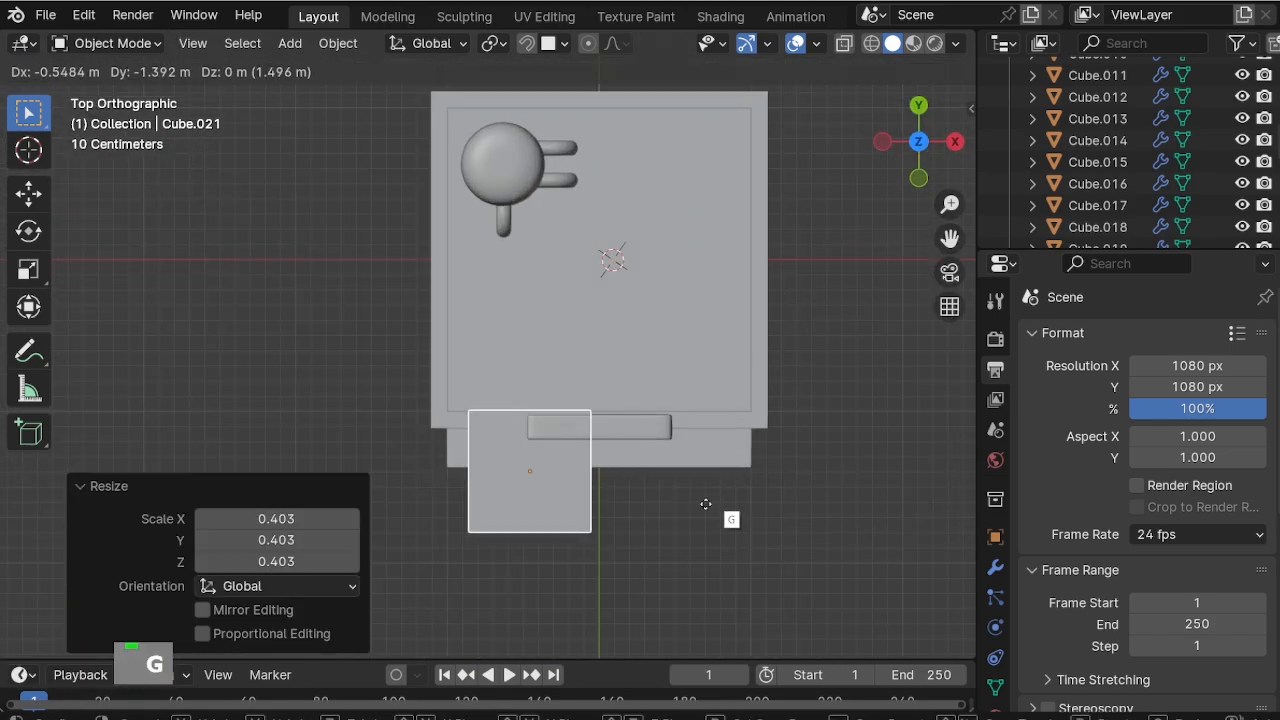
click(630, 584)
scroll(630, 584, up, 3)
key(s)
click(615, 538)
key(g)
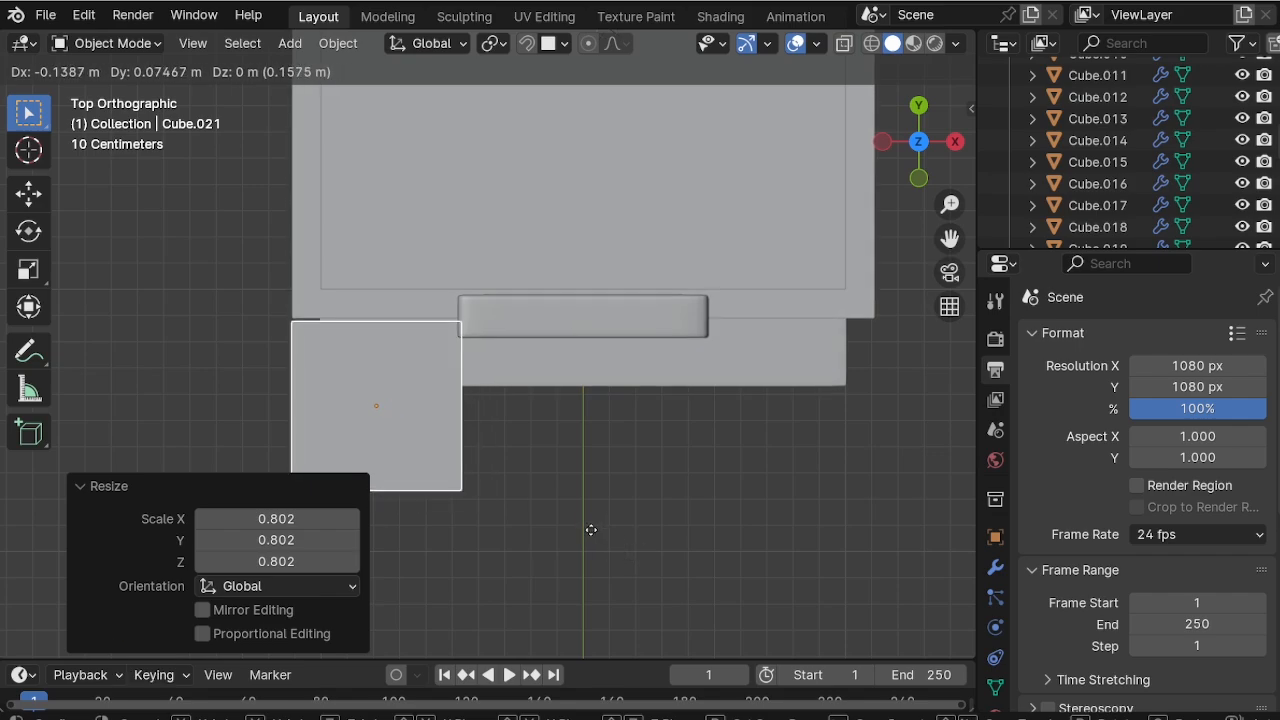
click(591, 530)
Lower the awning shape by about 0.54 m and move it about 0.09 m along Y towards the kiosk.
middle_drag(593, 528, 565, 289)
key(g)
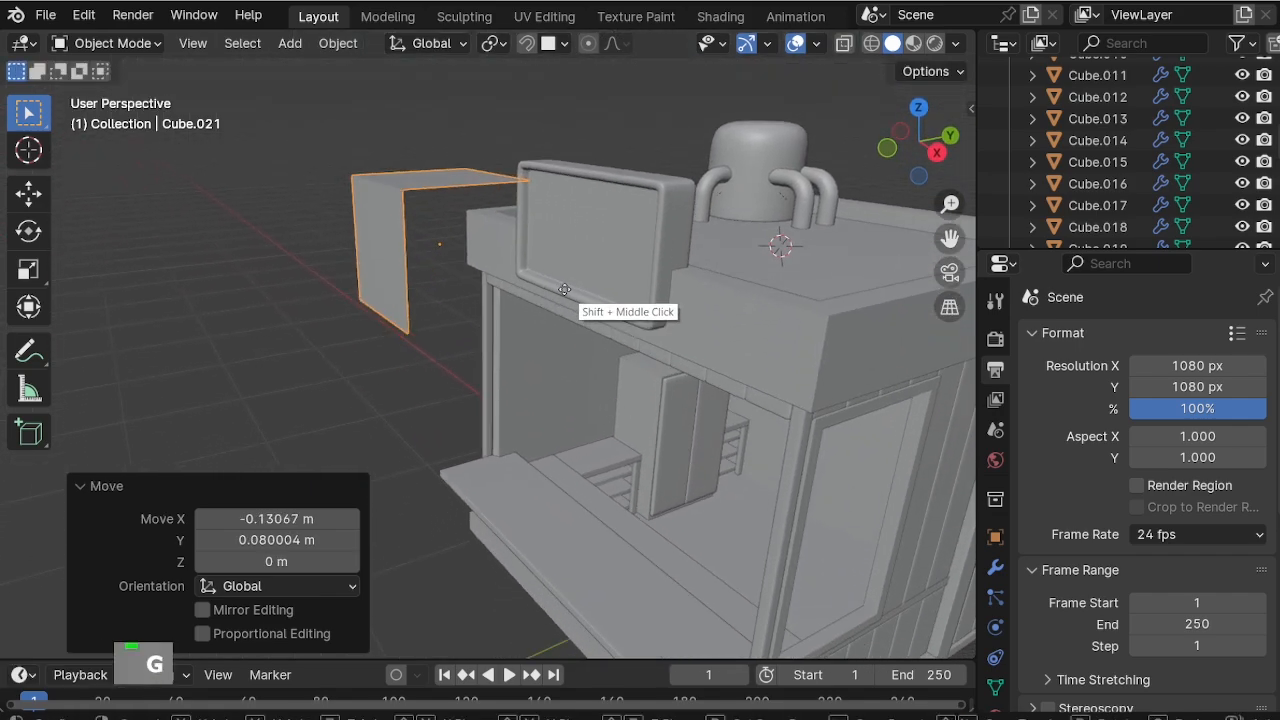
key(z)
click(569, 390)
key(g)
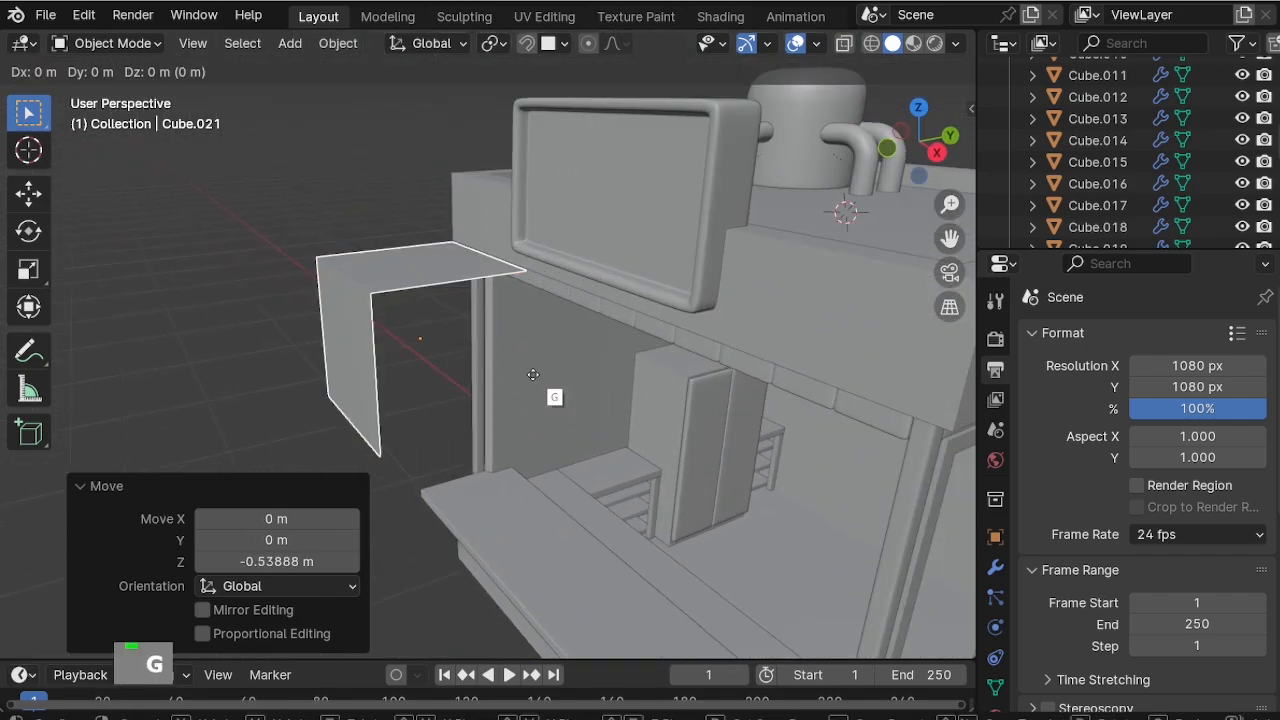
key(y)
click(553, 374)
Nudge the awning shape about 0.014 m along Y and 0.035 m down towards the underside of the roof edge.
key(KP_3)
scroll(390, 247, up, 4)
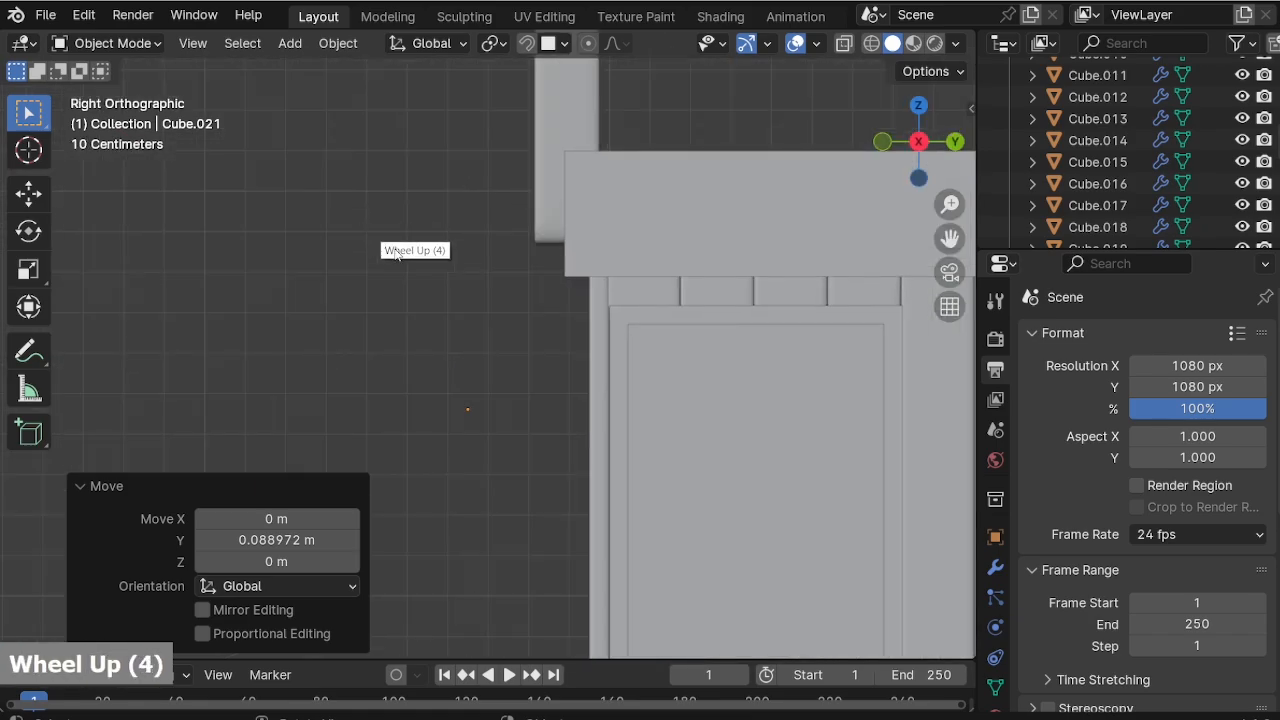
key(g)
click(552, 345)
Fine-tune the awning shape's Y position and height so its rear edge meets the wall trim under the roof.
middle_drag(552, 345, 561, 344)
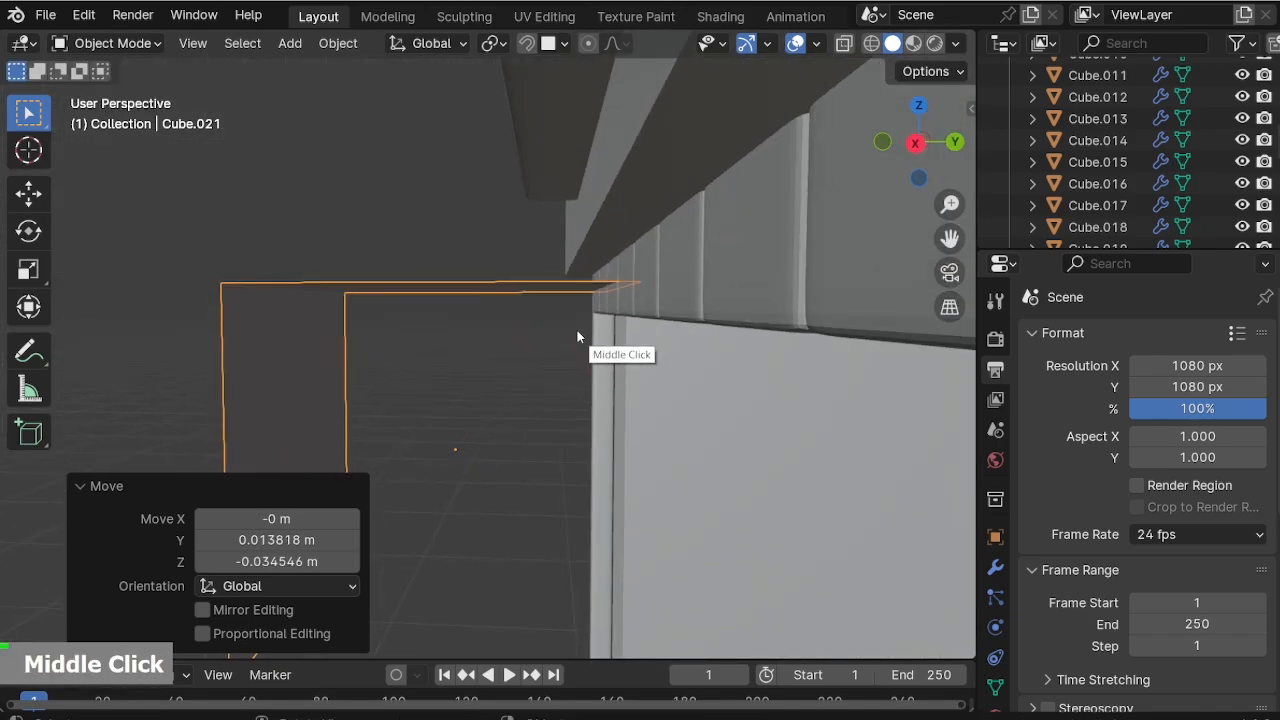
key(g)
key(y)
click(558, 335)
key(h)
key(ctrl+z)
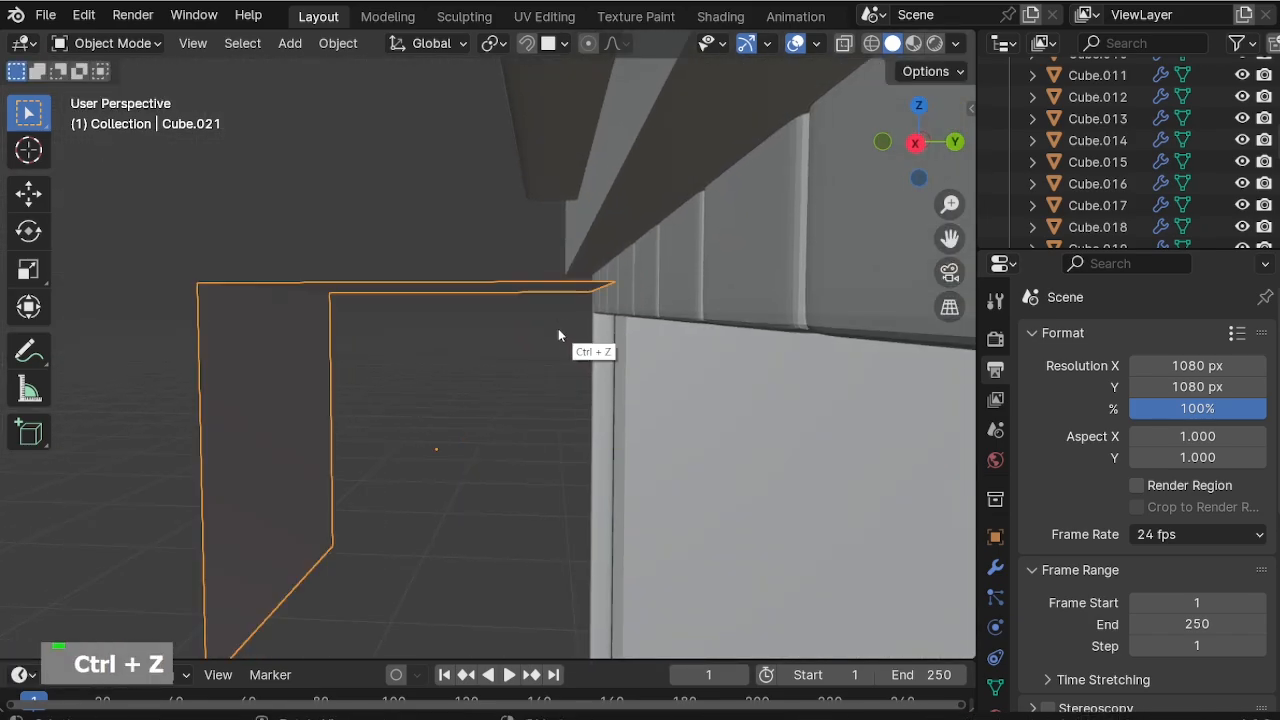
key(g)
key(z)
click(558, 309)
Slope the awning by lowering its upper front edge about 0.33 m, and raise its bottom front edge about 0.15 m.
middle_drag(558, 309, 720, 322)
scroll(608, 294, down, 1)
key(Tab)
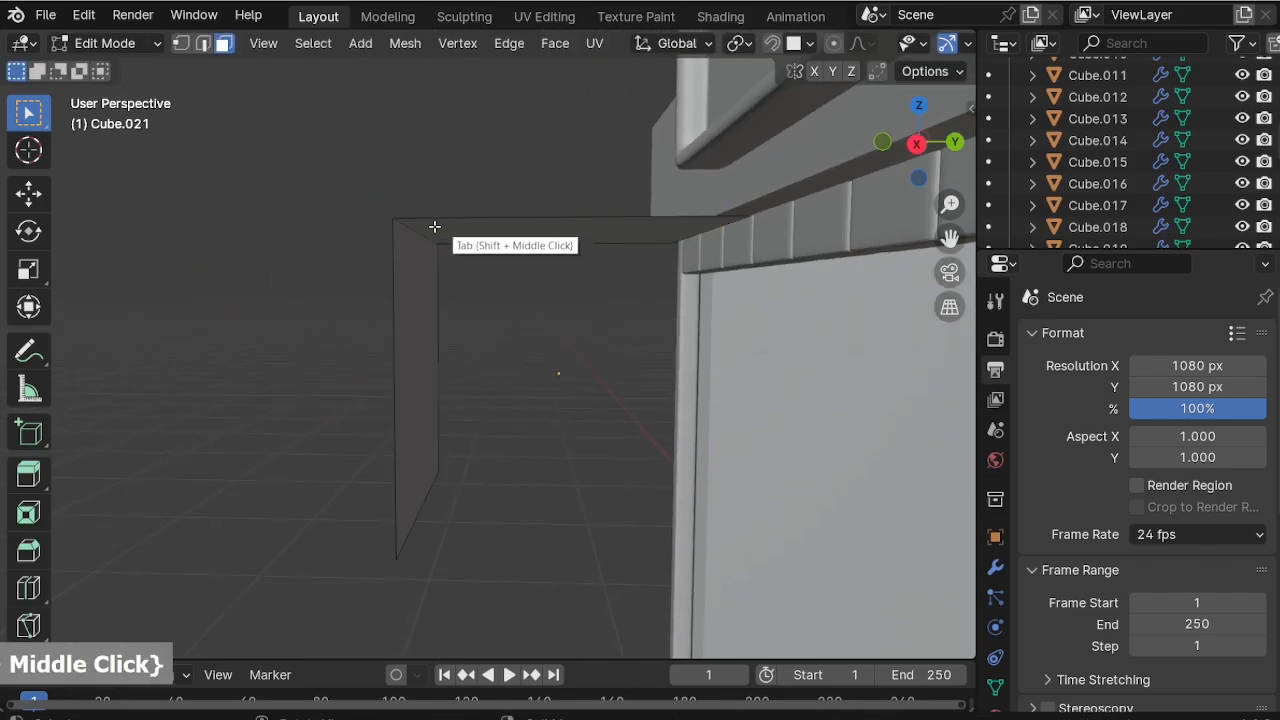
key(2)
click(429, 229)
key(g)
key(z)
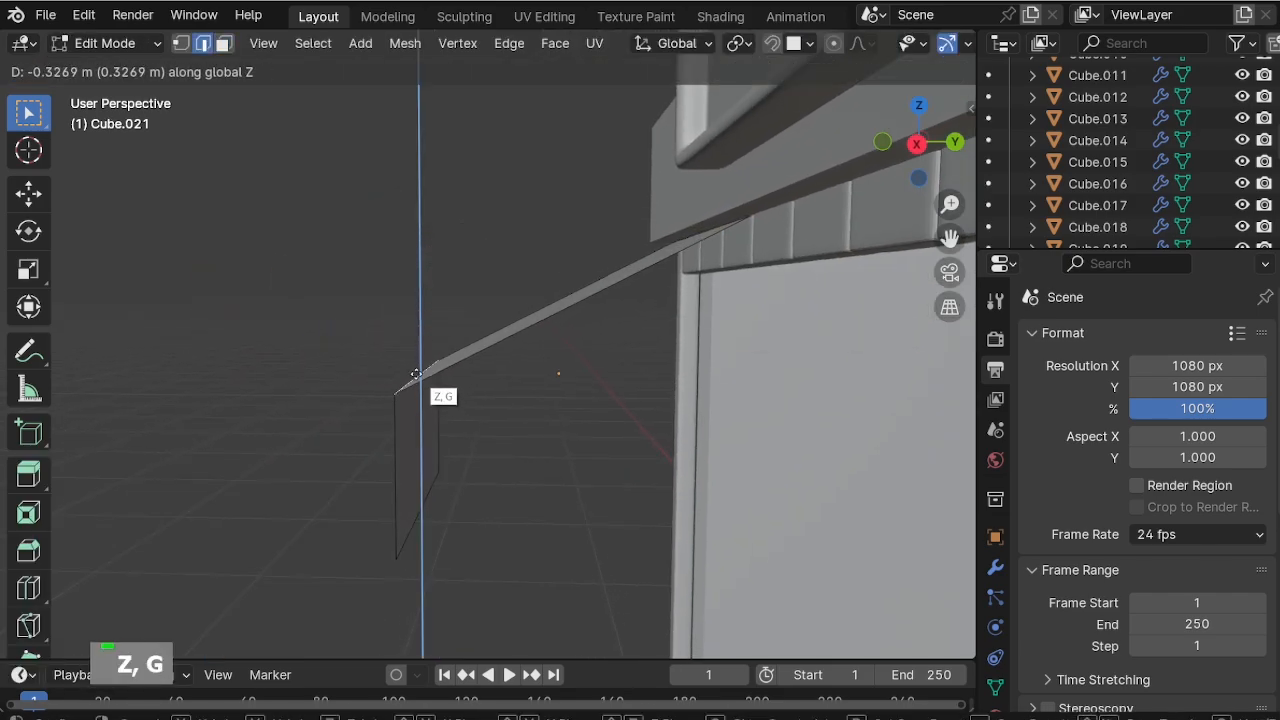
click(417, 375)
key(g)
key(z)
click(417, 395)
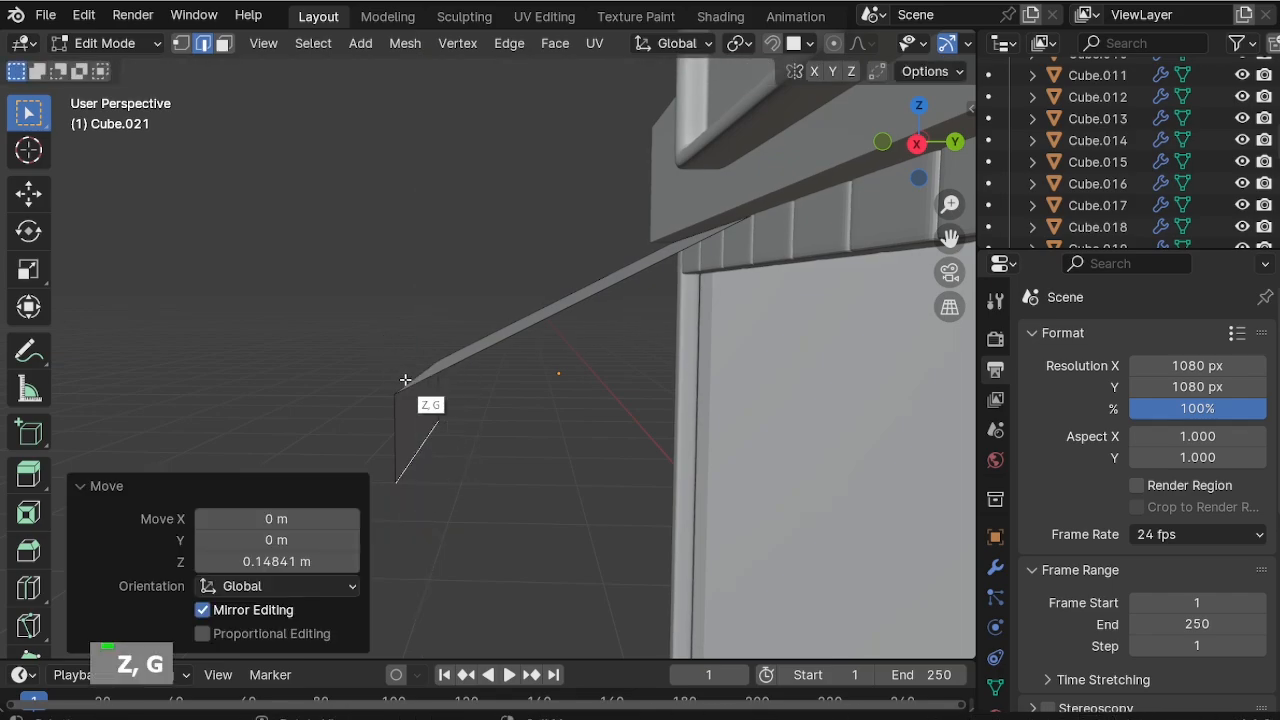
Extend the awning outward by moving both of its front edges along Y away from the kiosk.
shift+click(414, 370)
key(KP_3)
key(g)
key(y)
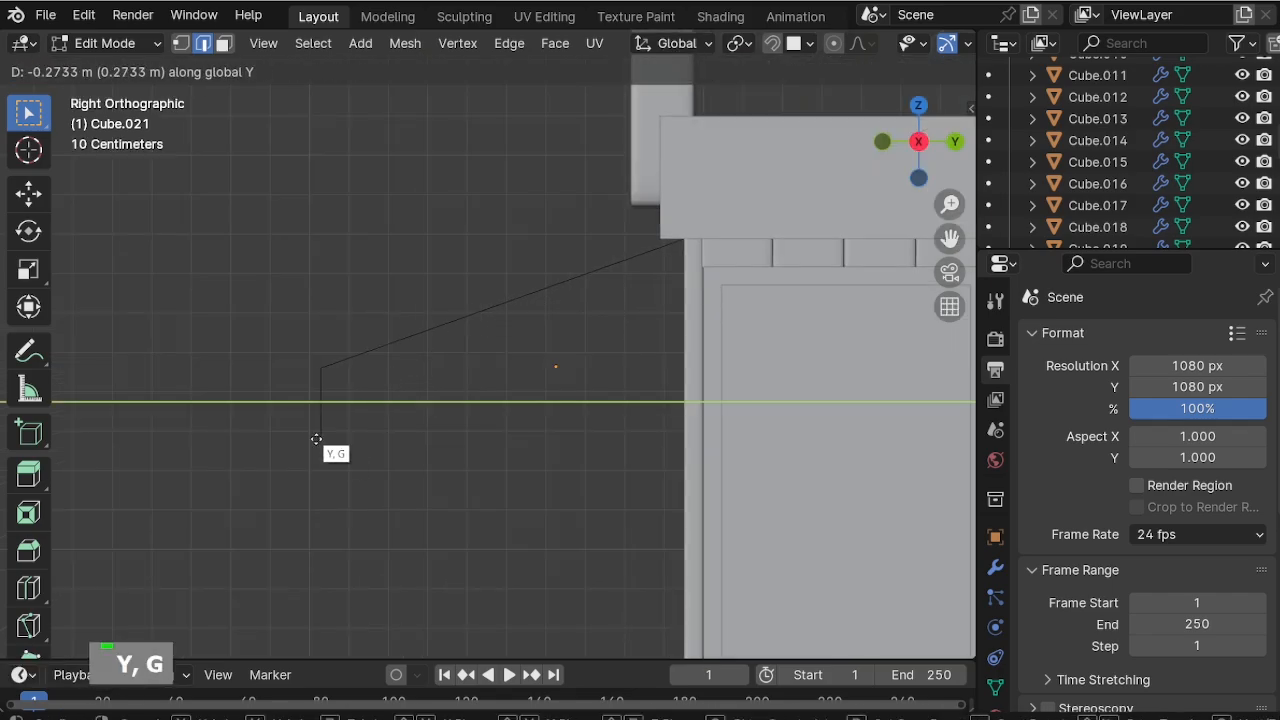
click(297, 444)
Widen the awning across the kiosk's front by moving its inner side edges about 1.55 m along X.
middle_drag(409, 314, 367, 303)
click(344, 300)
key(alt+z)
key(alt+z)
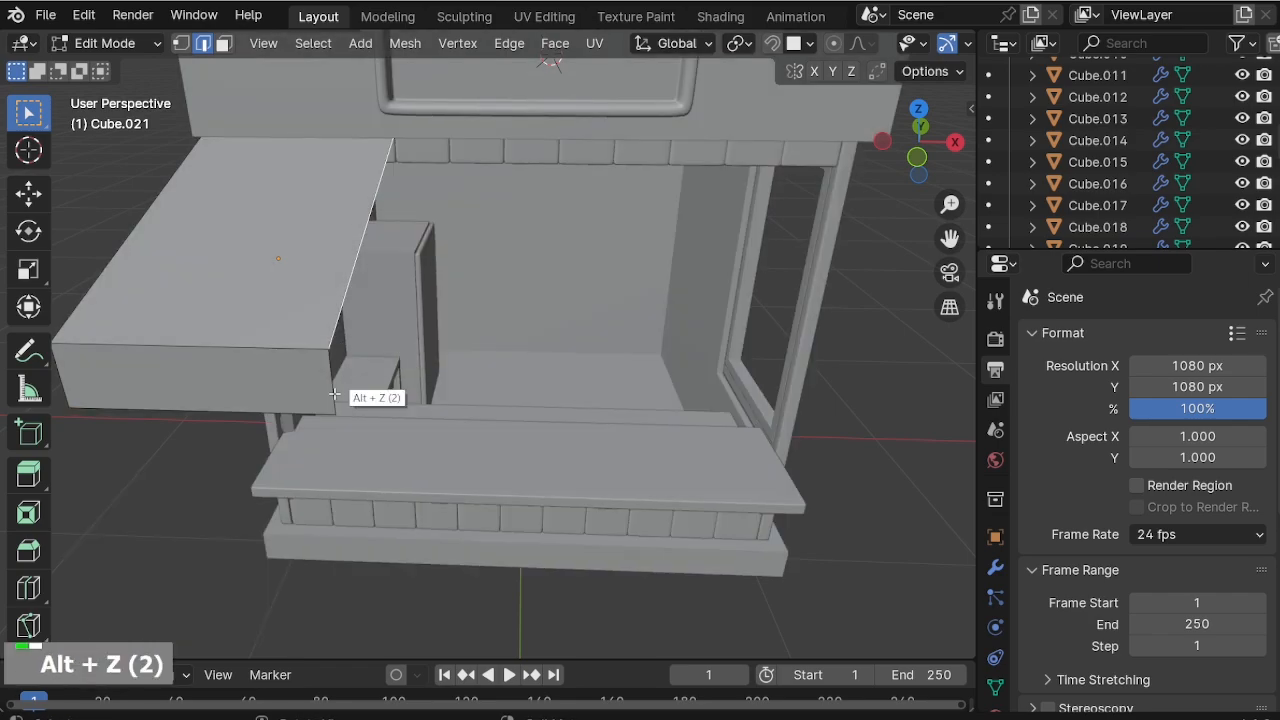
key(KP_1)
key(g)
key(x)
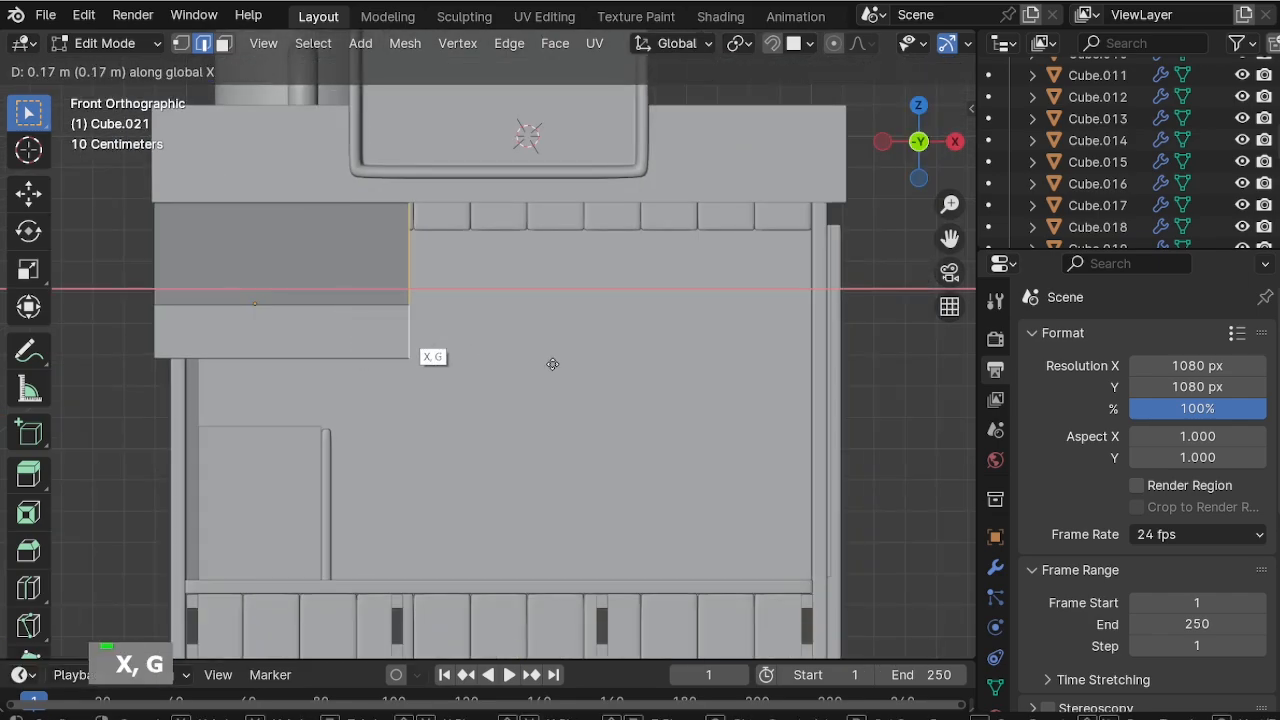
click(861, 403)
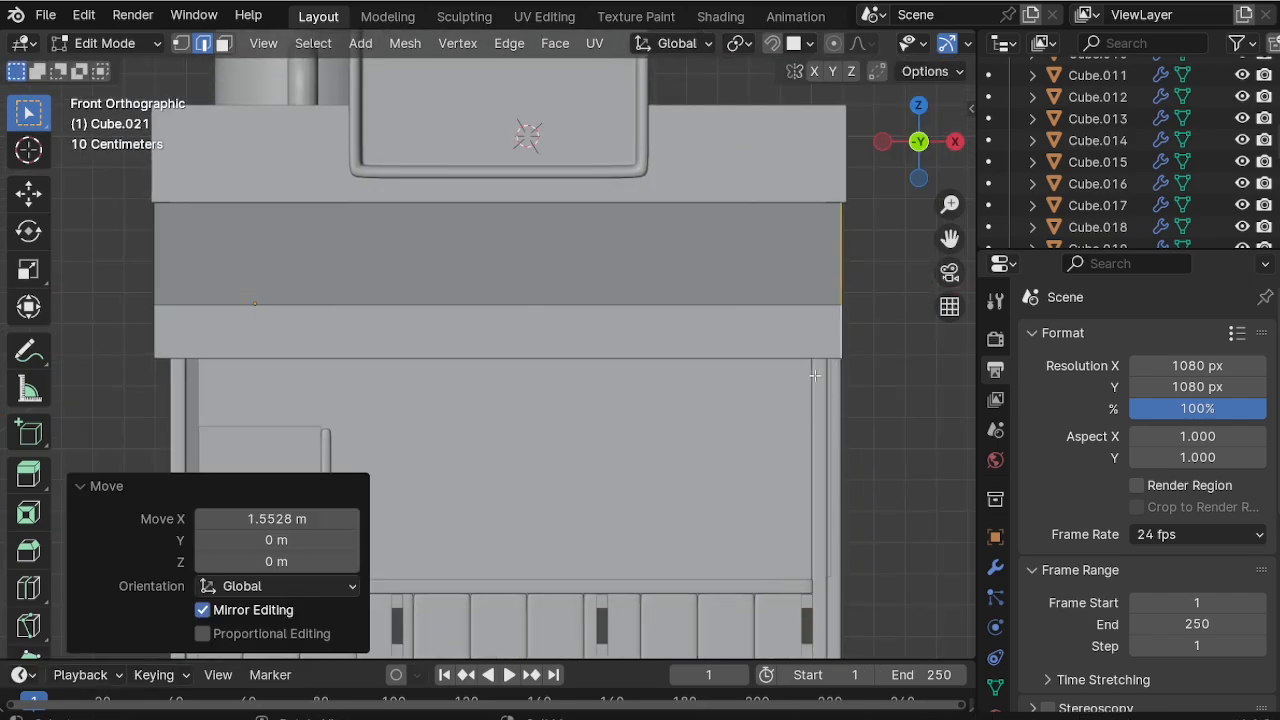
Pull the awning's front valance face about 0.3 m along Y back towards the kiosk.
middle_drag(420, 300, 366, 249)
scroll(377, 360, up, 2)
middle_drag(377, 360, 361, 340)
key(3)
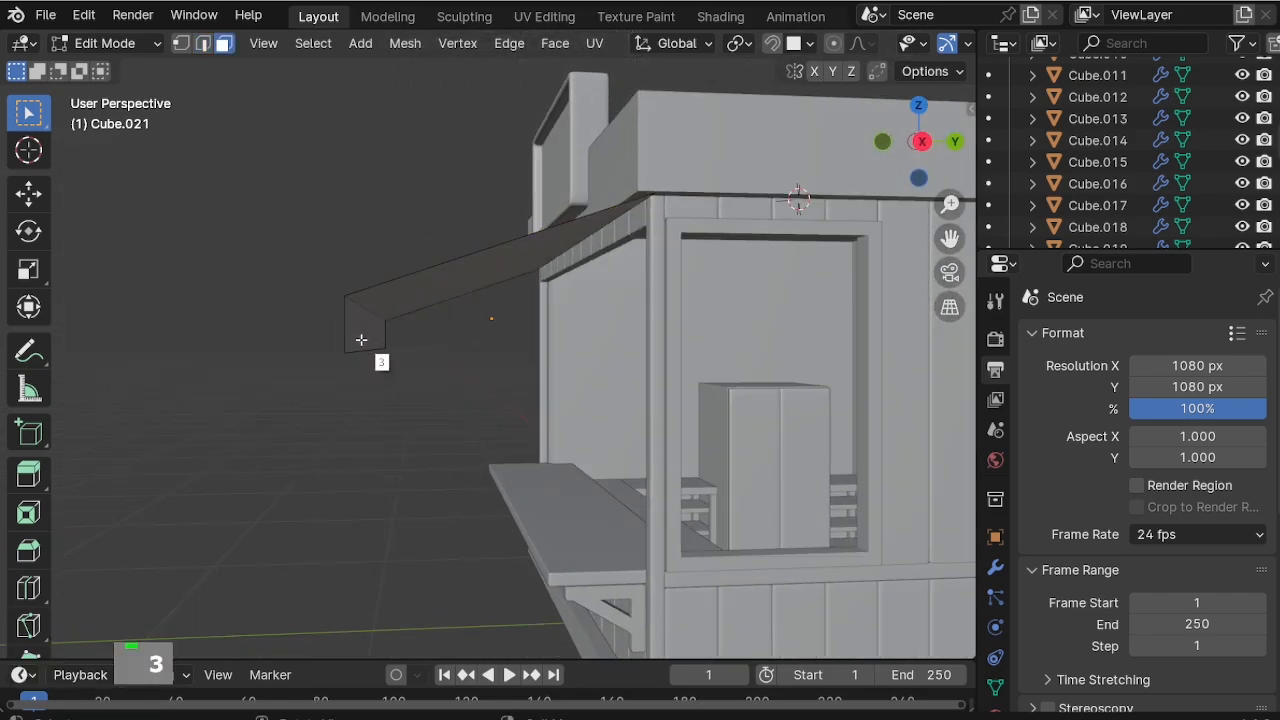
key(g)
key(y)
click(468, 318)
middle_drag(468, 318, 460, 372)
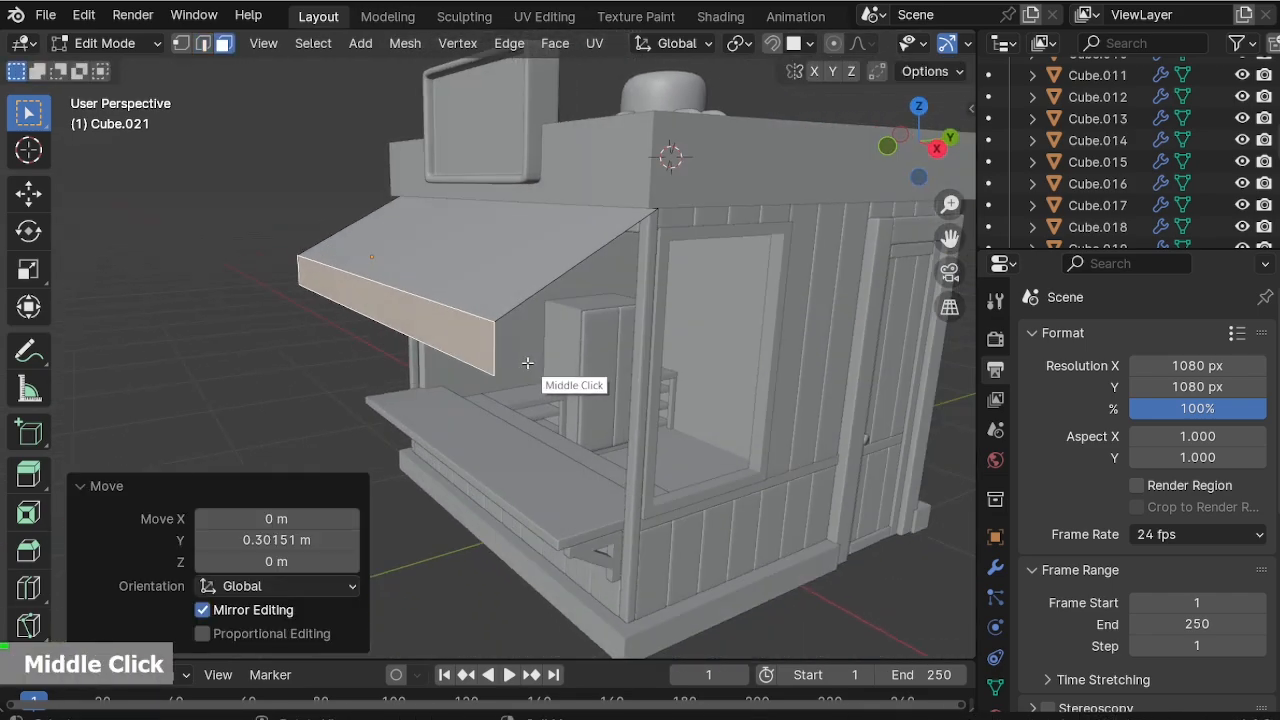
Checking the camera view, move the valance face about 0.055 m outward along Y and raise it about 0.059 m.
key(KP_0)
key(g)
key(y)
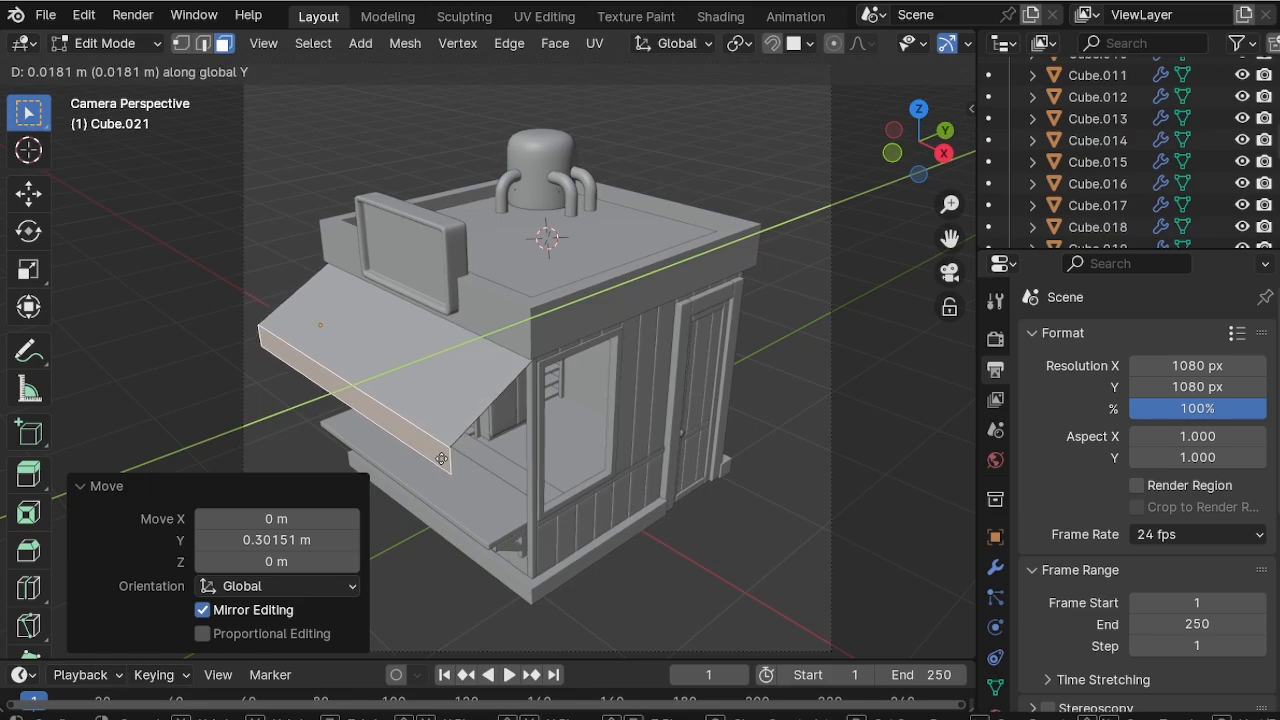
click(431, 462)
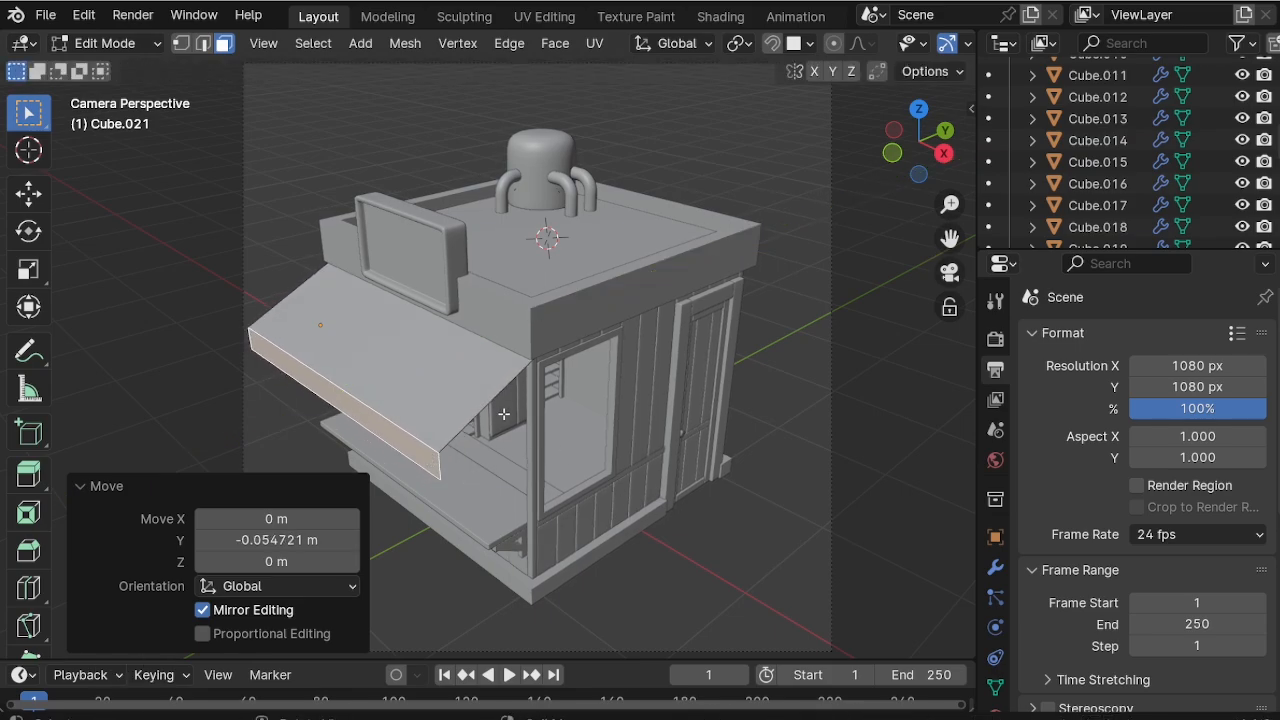
key(g)
key(z)
click(486, 446)
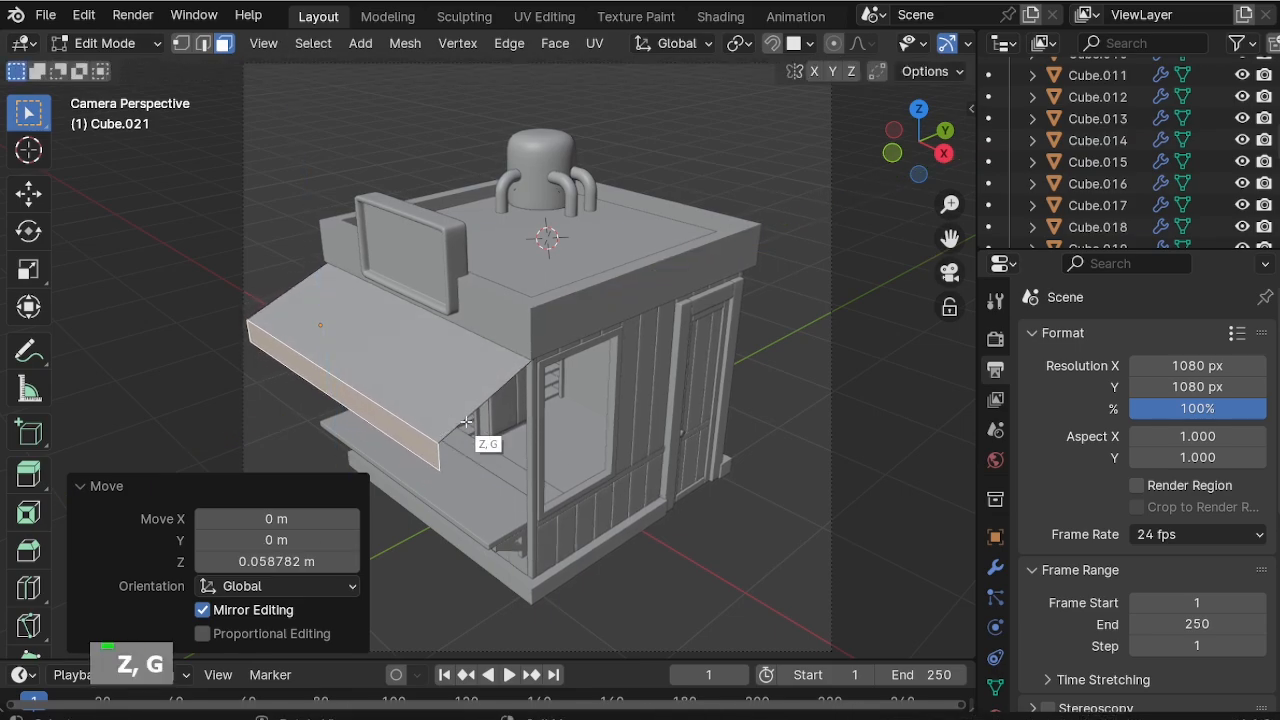
Scale the whole awning mesh to about 0.892 along X.
middle_drag(486, 446, 414, 414)
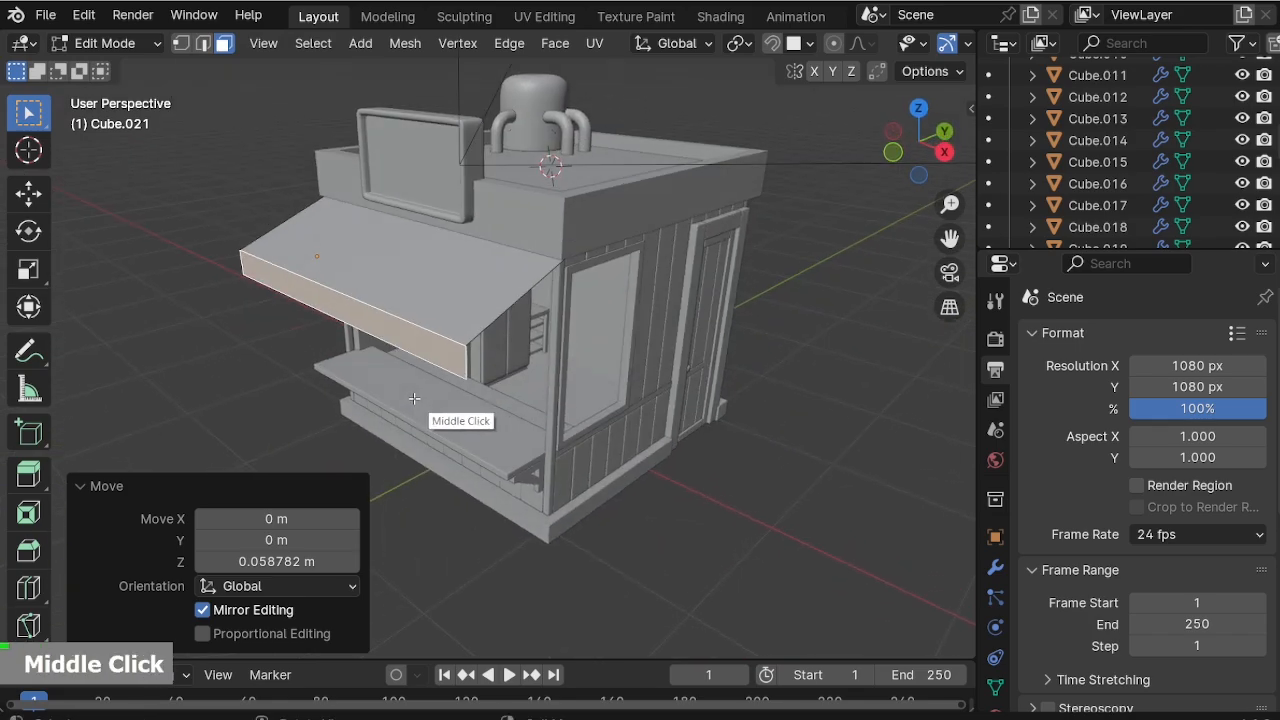
scroll(522, 320, up, 2)
key(a)
key(KP_0)
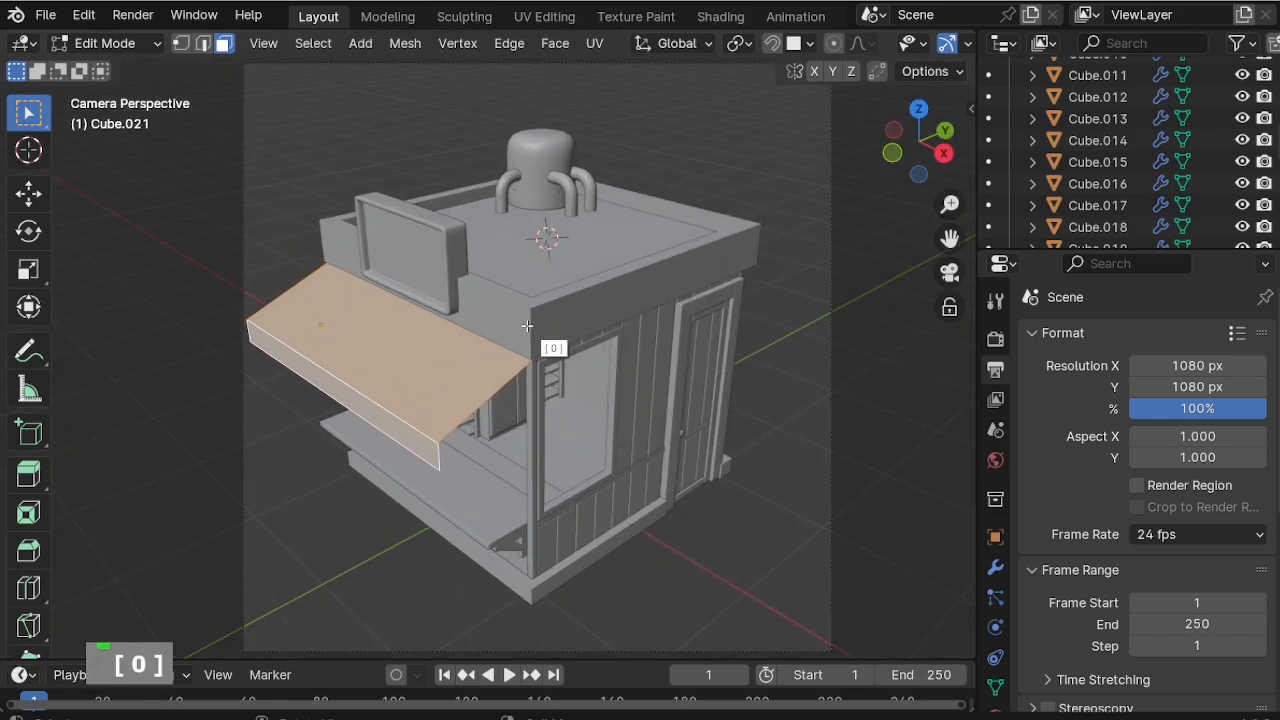
key(s)
key(x)
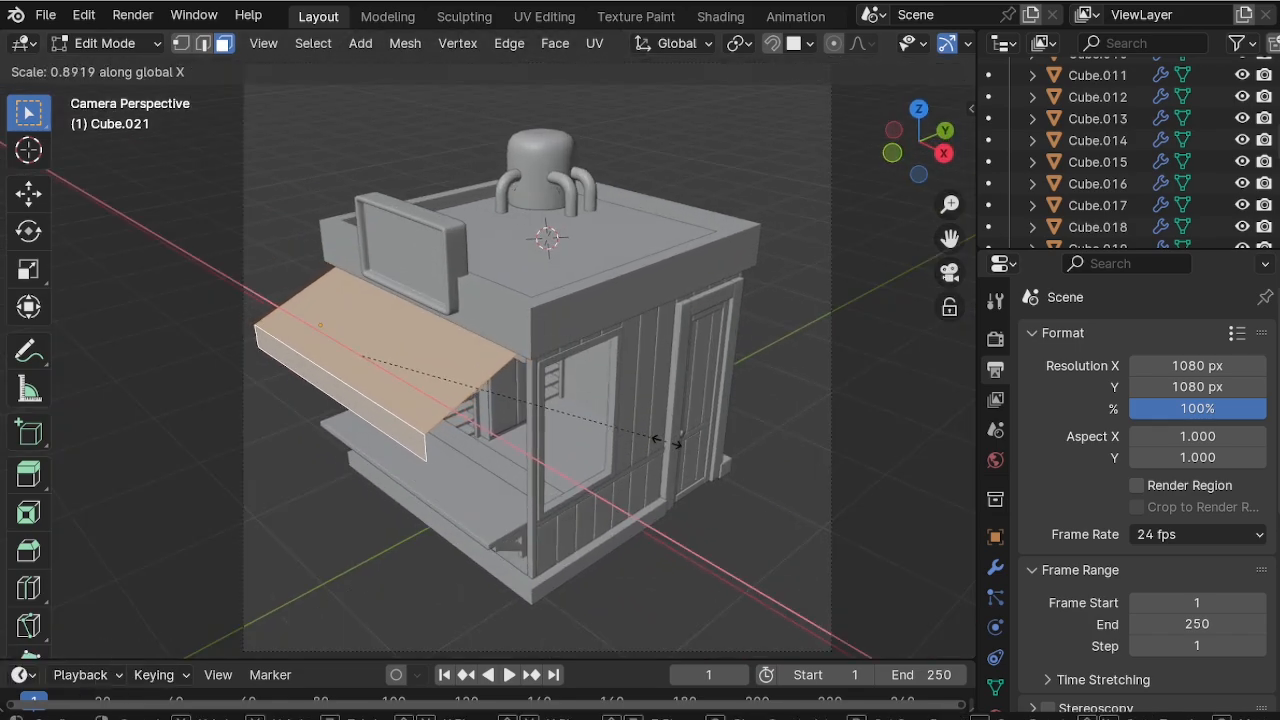
click(666, 441)
Centre the awning mesh between the kiosk's front posts along X and leave mesh editing.
key(KP_1)
scroll(720, 106, up, 5)
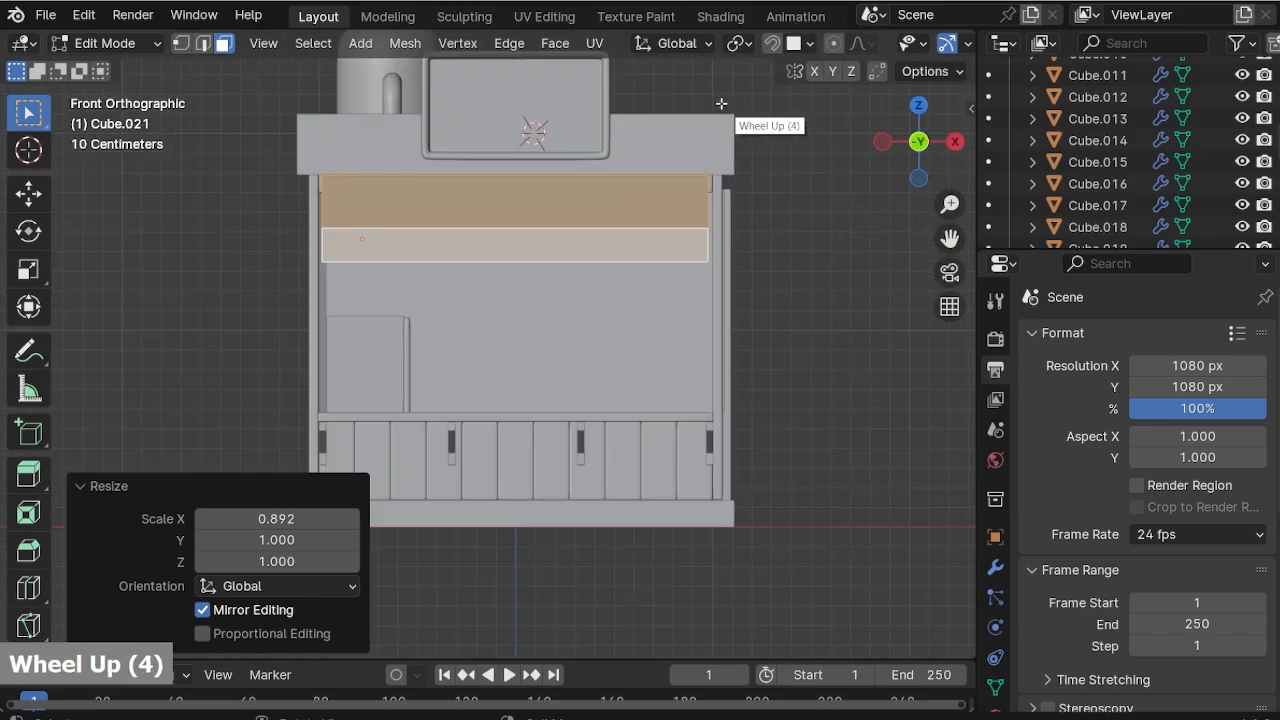
key(g)
key(x)
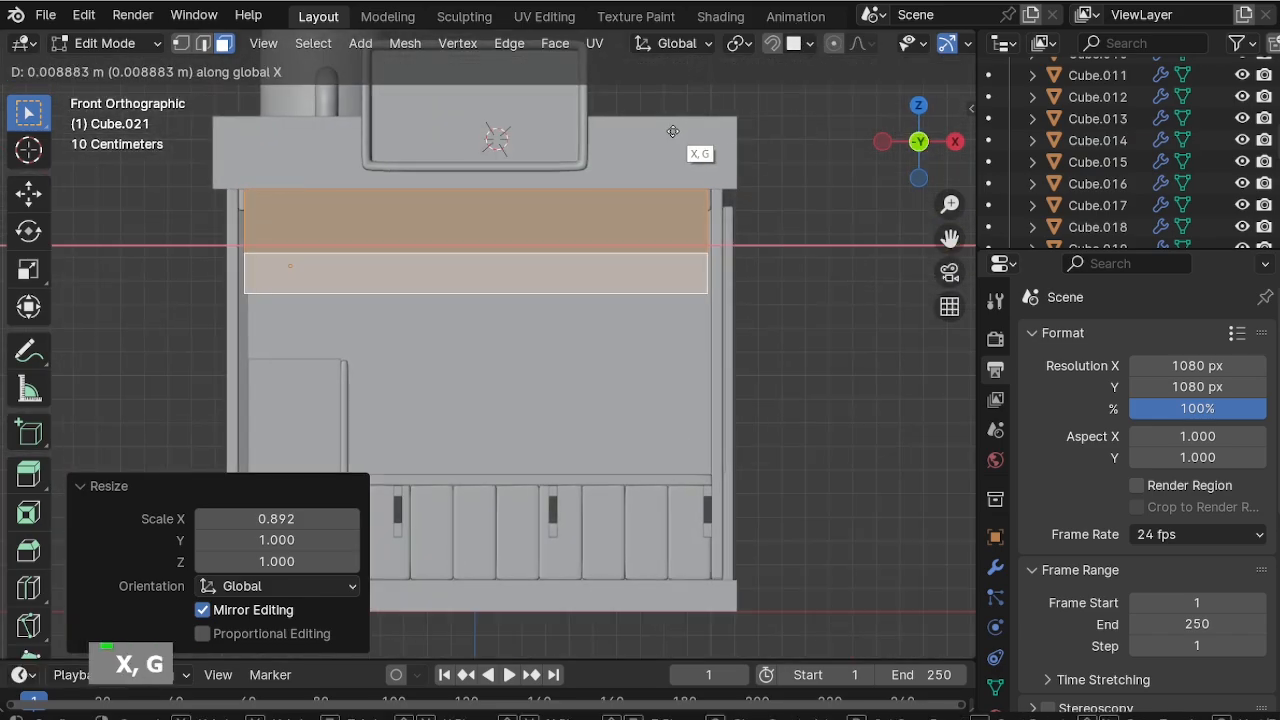
click(671, 130)
key(Tab)
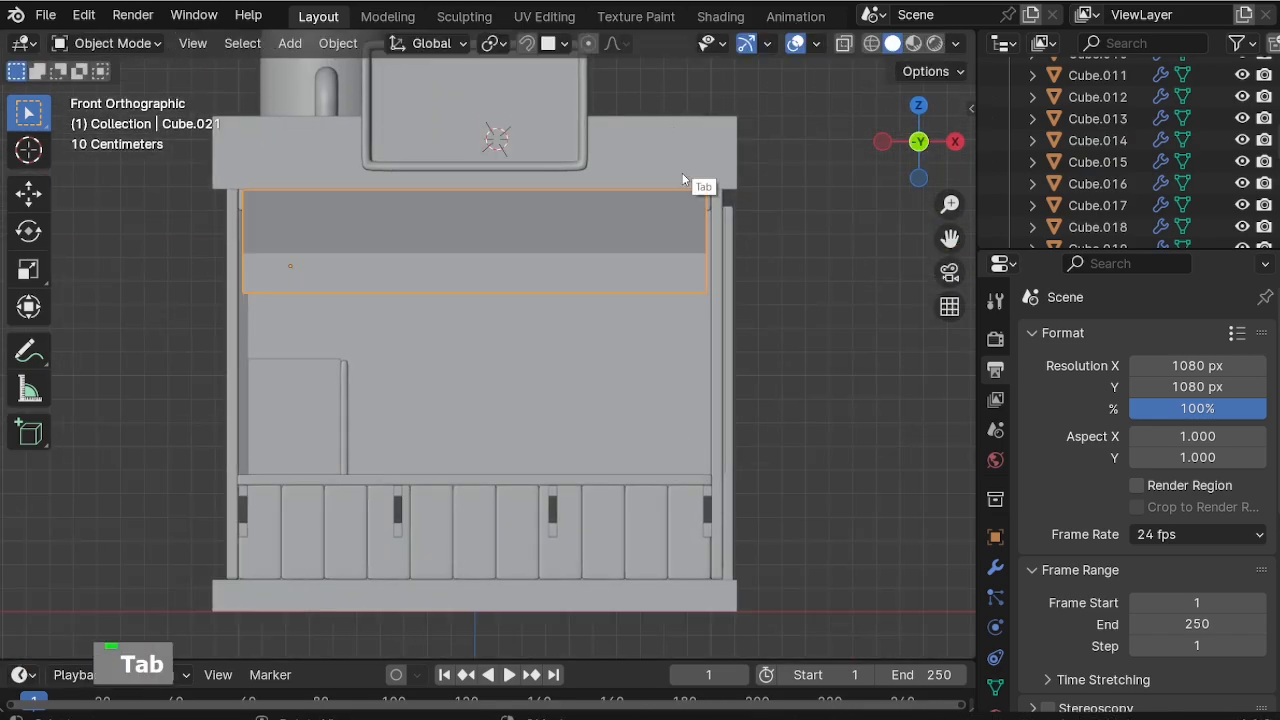
scroll(541, 272, down, 2)
middle_drag(682, 173, 624, 207)
scroll(624, 207, up, 1)
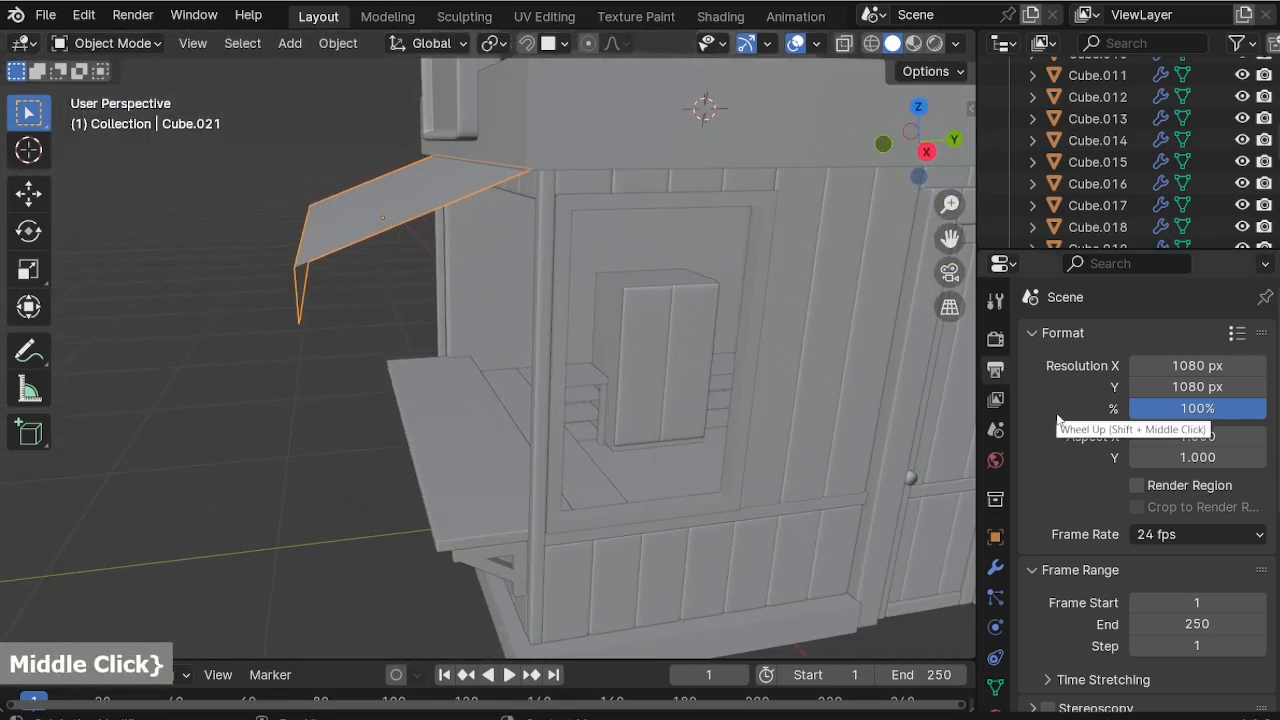
Add a Solidify modifier to the awning and raise its thickness to 0.11 m.
click(996, 567)
click(1064, 336)
click(1034, 337)
text(sol)
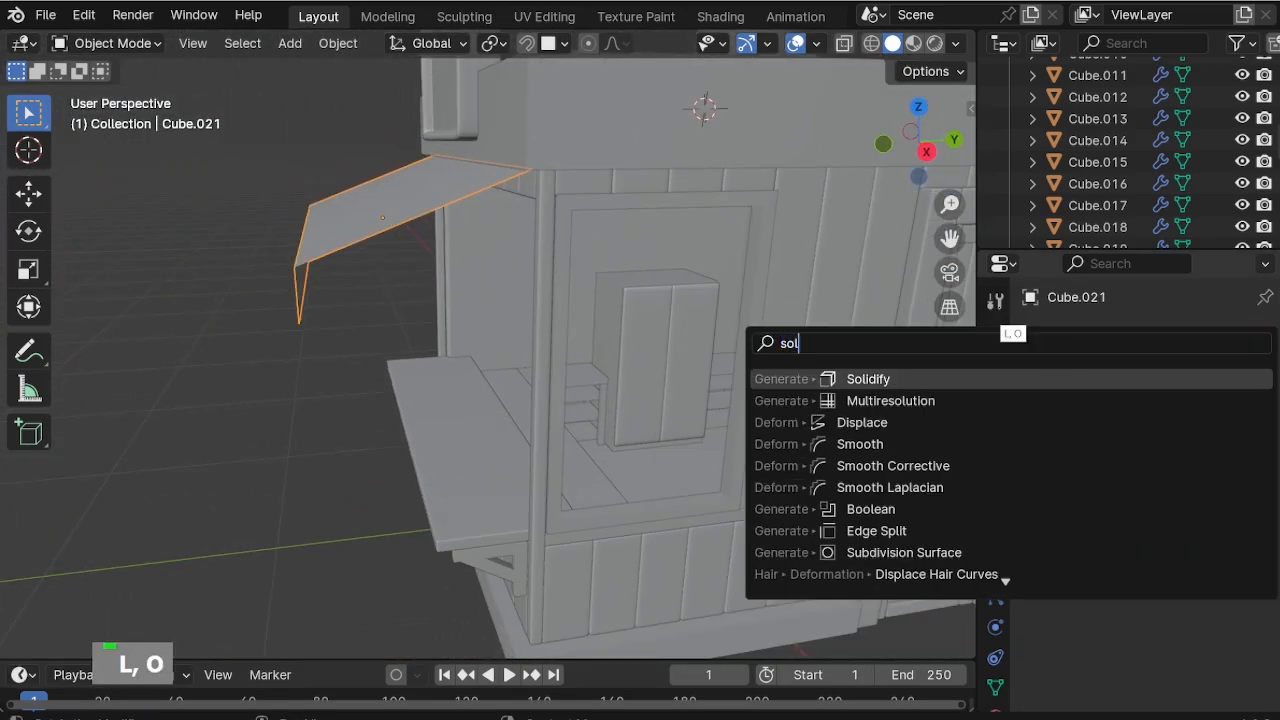
click(945, 377)
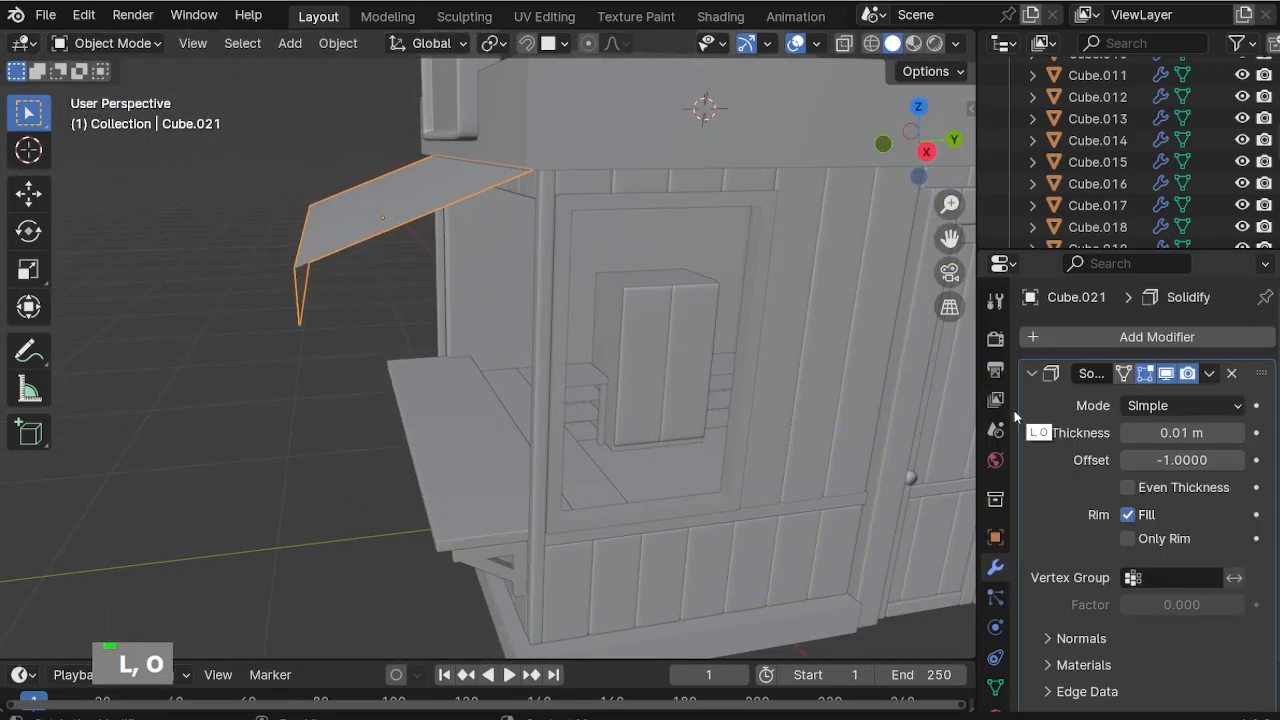
double_click(1238, 433)
double_click(1238, 433)
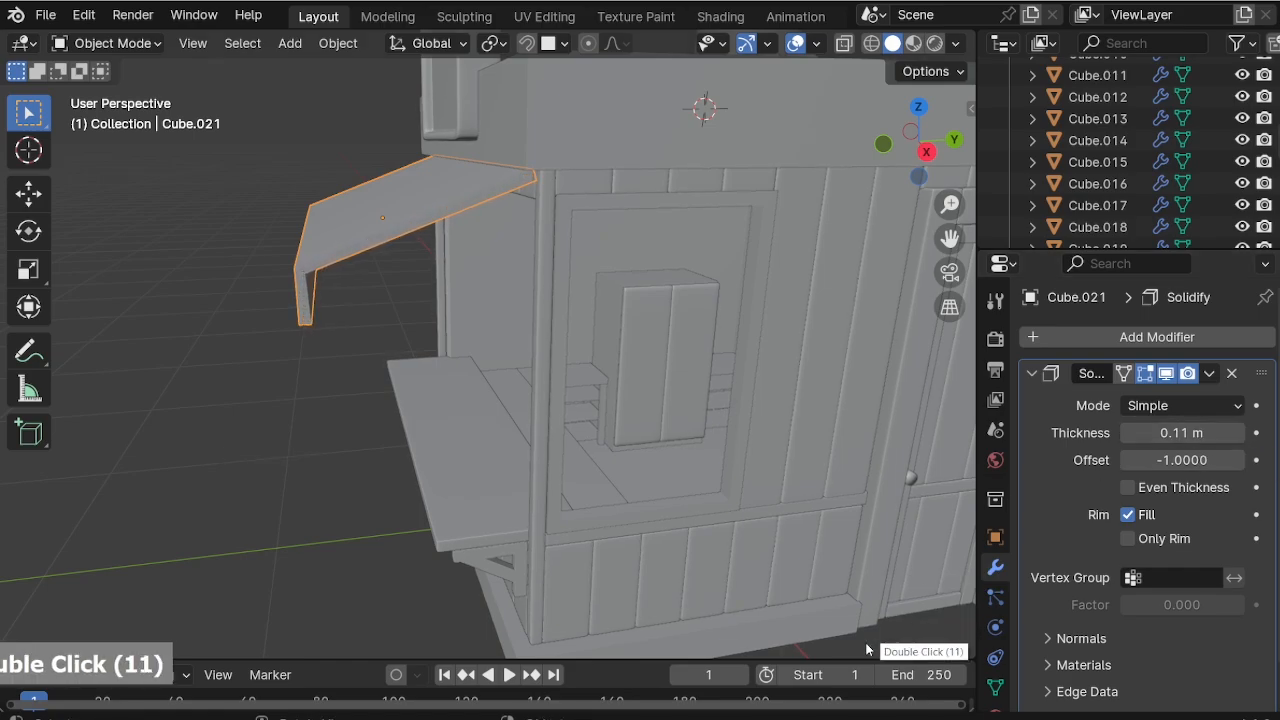
Turn on Even Thickness for the awning's Solidify modifier, set the thickness to 0.06 m and check it in the camera view.
middle_drag(868, 650, 653, 422)
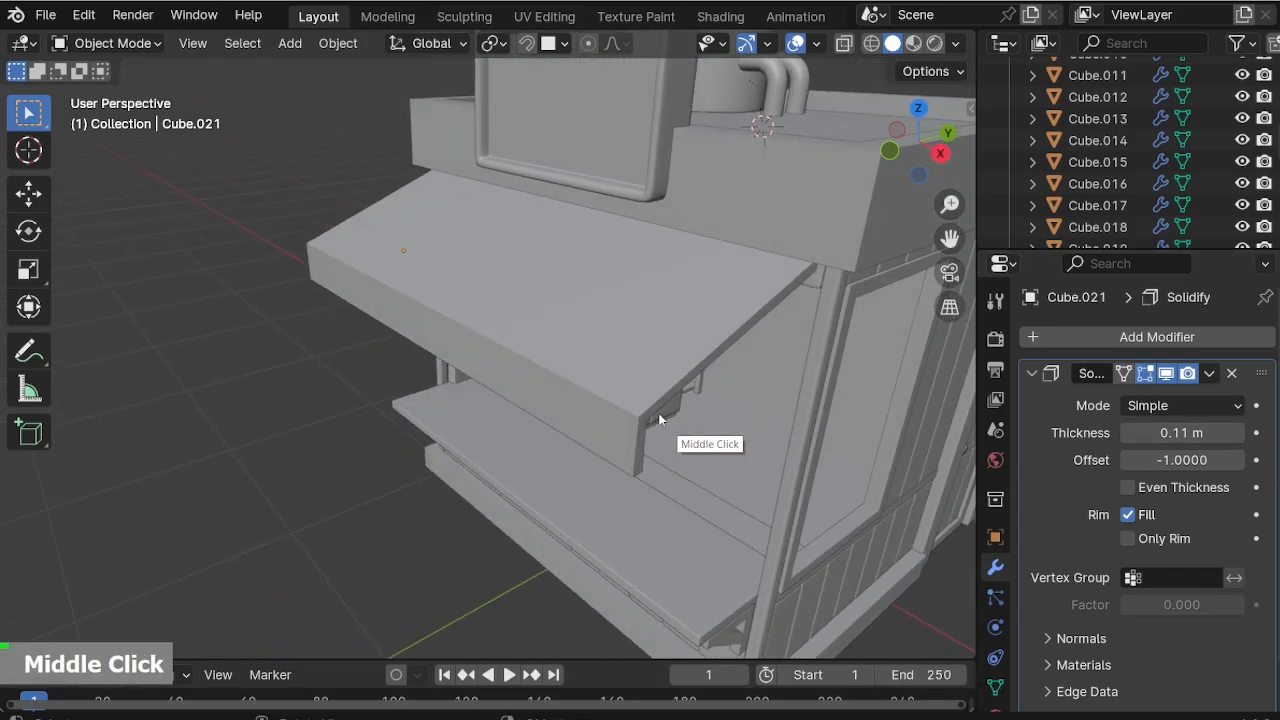
shift+middle_drag(482, 321, 375, 220)
click(480, 249)
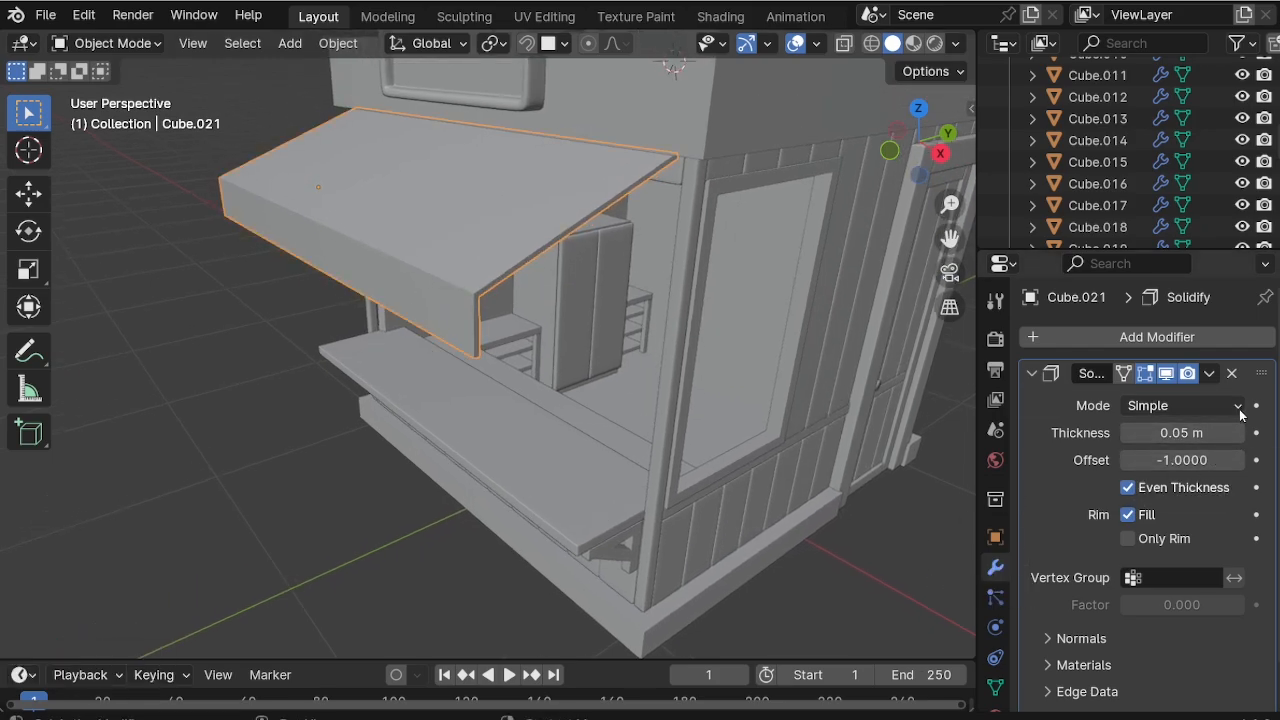
middle_drag(852, 571, 588, 447)
key(KP_0)
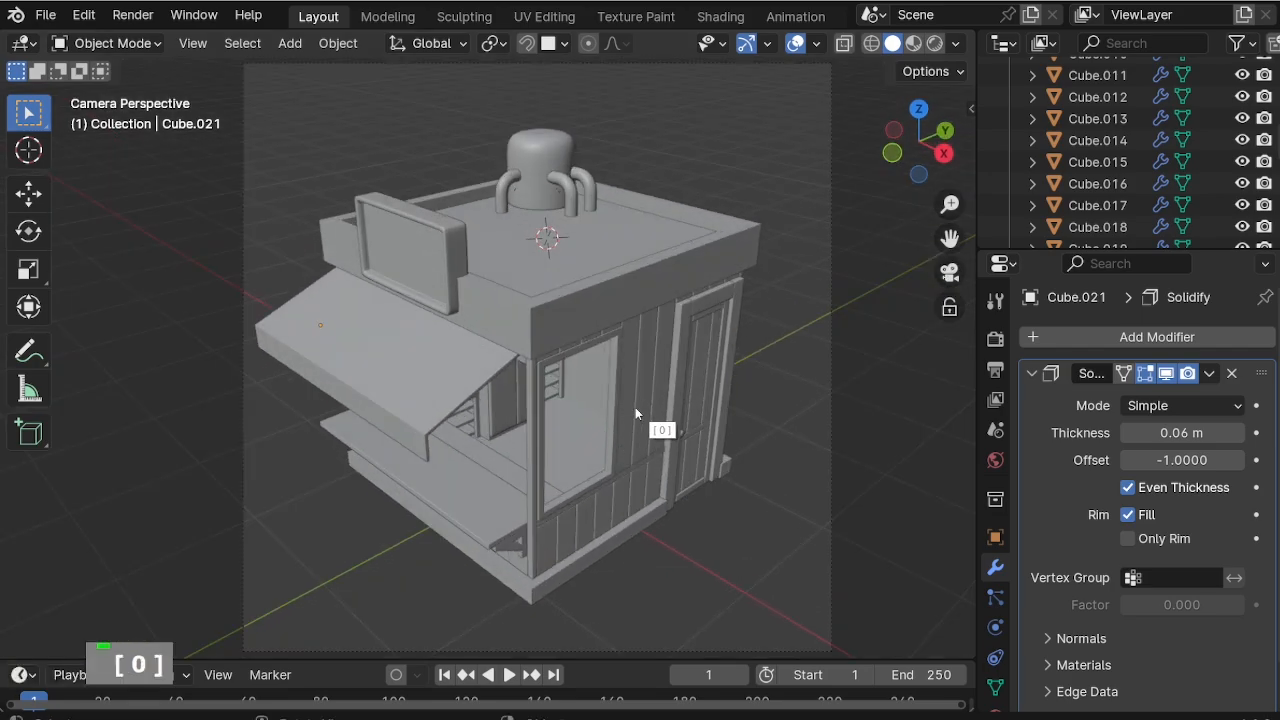
Select the camera, show its transform values in the viewport and try an X location of 3.9783 m.
middle_drag(460, 498, 462, 437)
scroll(444, 517, up, 2)
middle_drag(444, 517, 527, 456)
shift+middle_drag(527, 456, 533, 478)
scroll(533, 478, down, 1)
scroll(533, 477, down, 3)
click(665, 300)
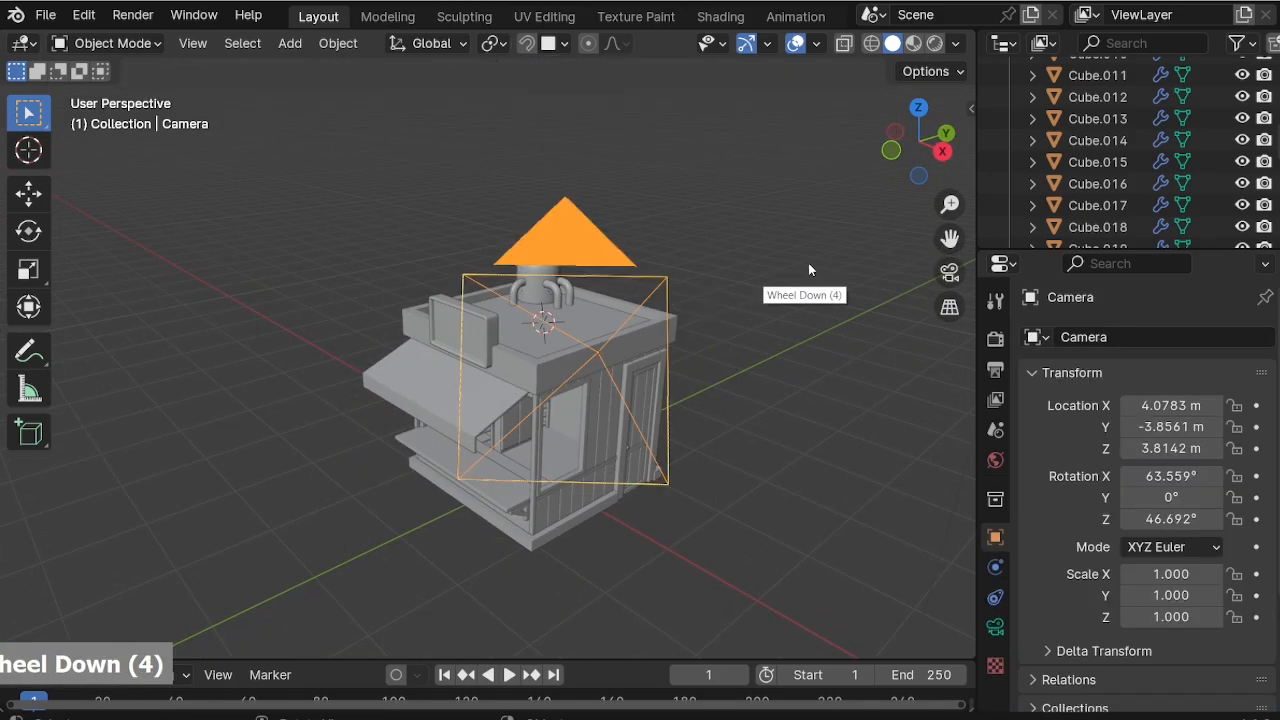
click(971, 109)
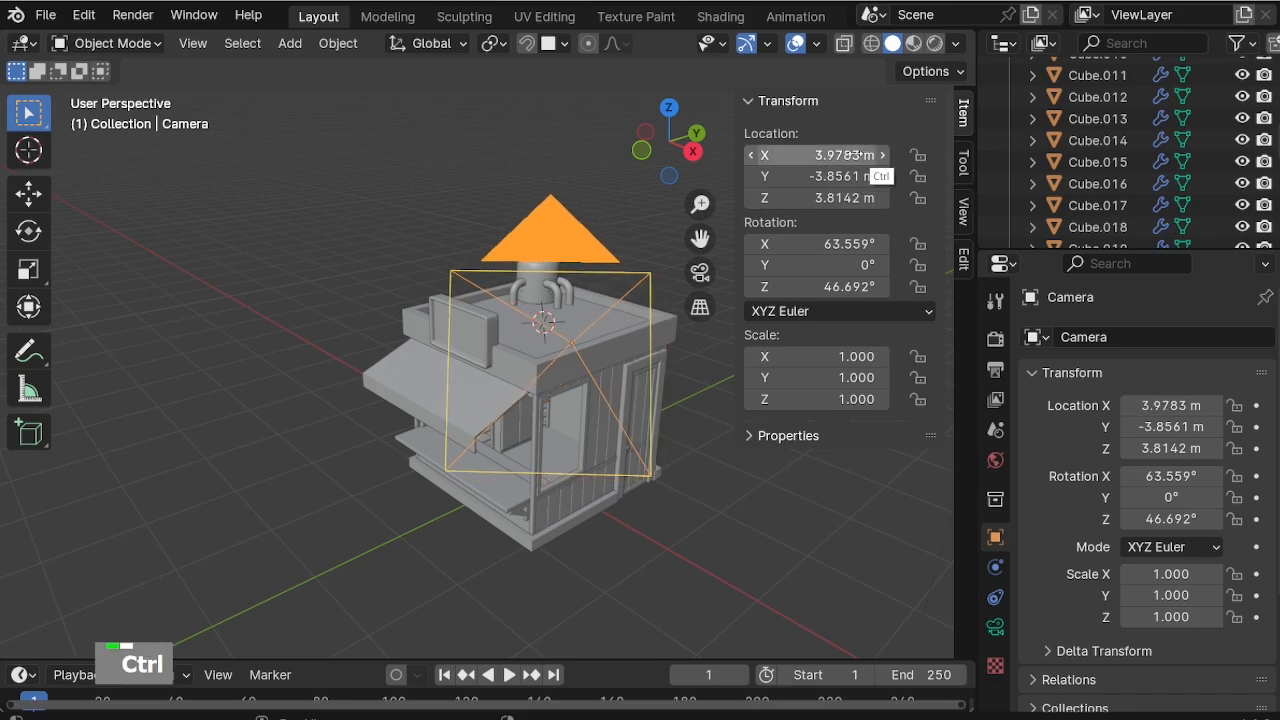
Undo the last changes to the camera's location.
key(ctrl+z)
key(ctrl+z)
key(ctrl+z)
key(ctrl+z)
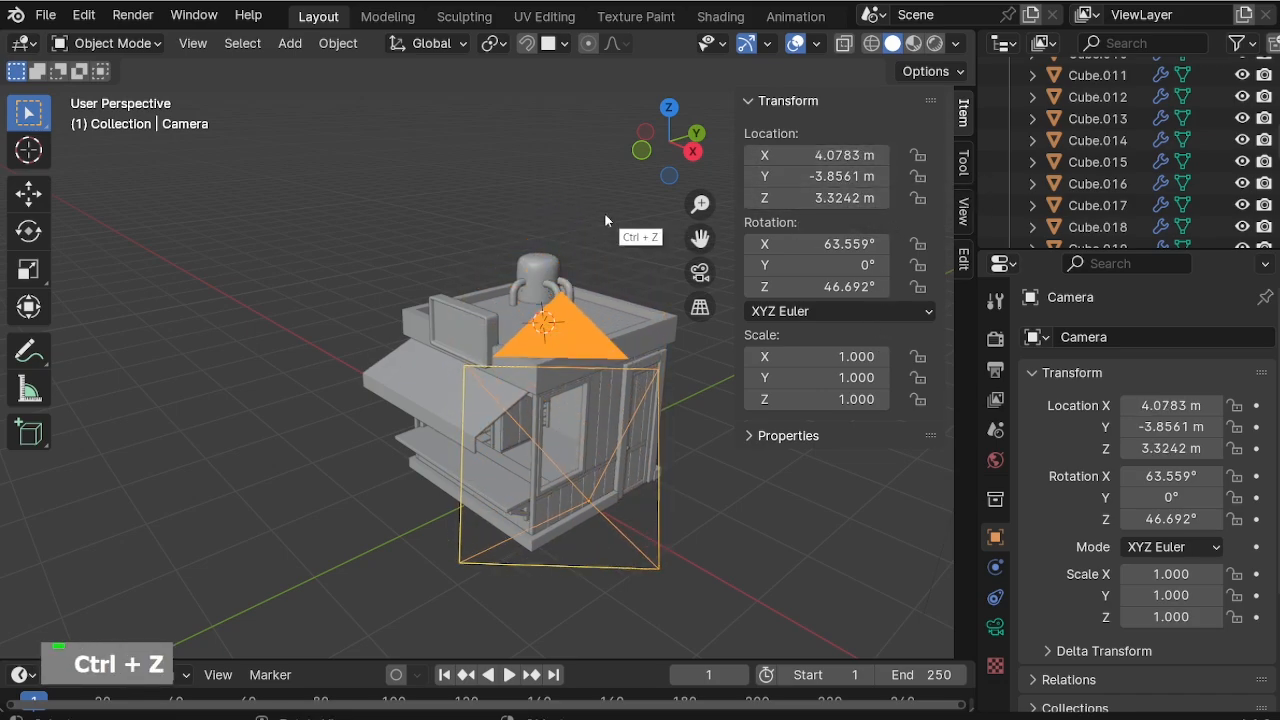
Looking through the camera, set its Z location to 3.5142 m and its X rotation to 68.559°.
key(KP_0)
mouse_move(859, 199)
mouse_down()
mouse_move(870, 202)
mouse_move(845, 198)
mouse_move(868, 198)
mouse_up()
drag(864, 285, 854, 241)
key(ctrl+z)
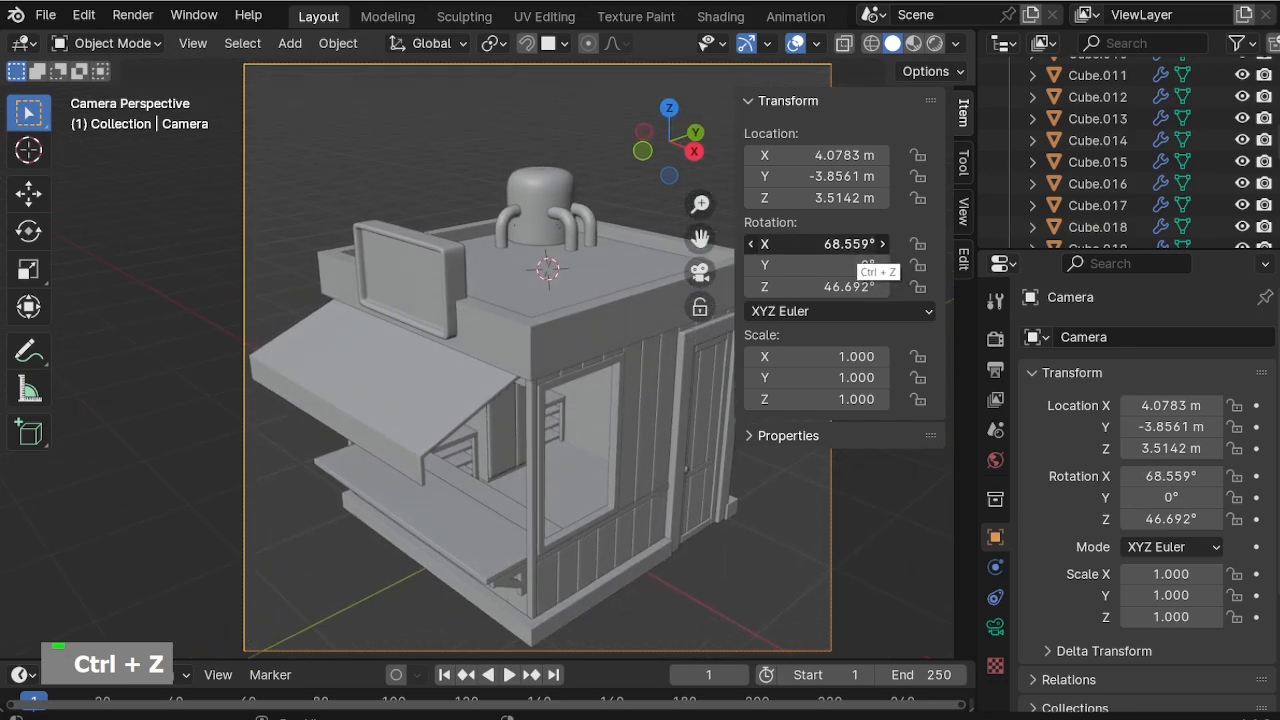
Lower the camera and shift it to about X 3.994 m, Y -3.904 m, Z 3.126 m to frame the kiosk, then hide the transform values.
drag(838, 198, 792, 198)
key(g)
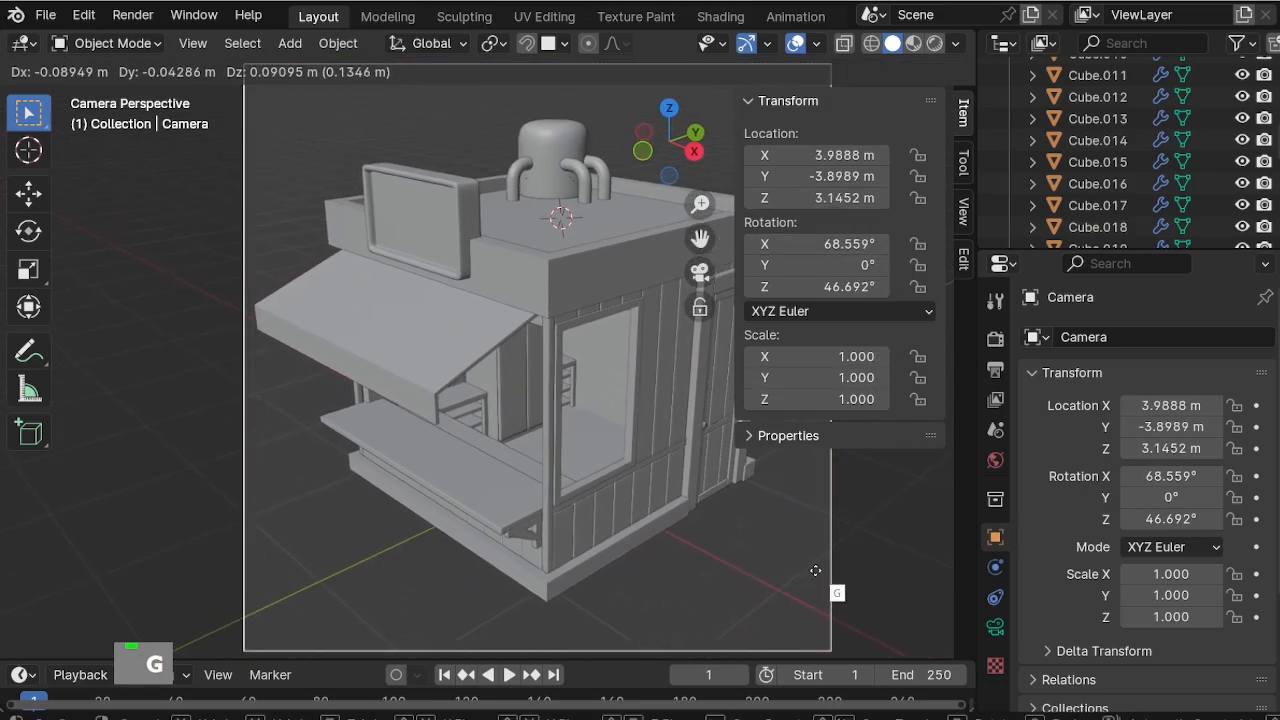
click(816, 573)
key(n)
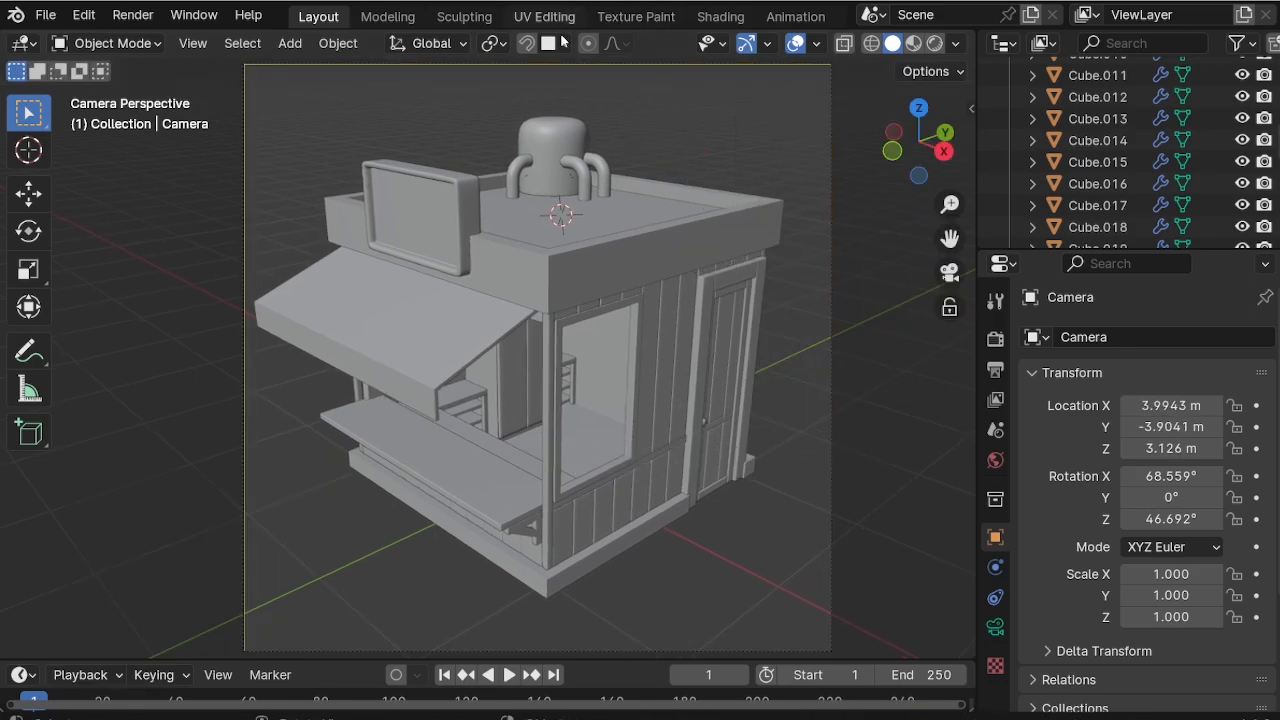
Switch to Material Preview shading and set the lower side wall panel's material base color to brown, Hue 0.048, Saturation 0.705, Value 0.294.
click(916, 44)
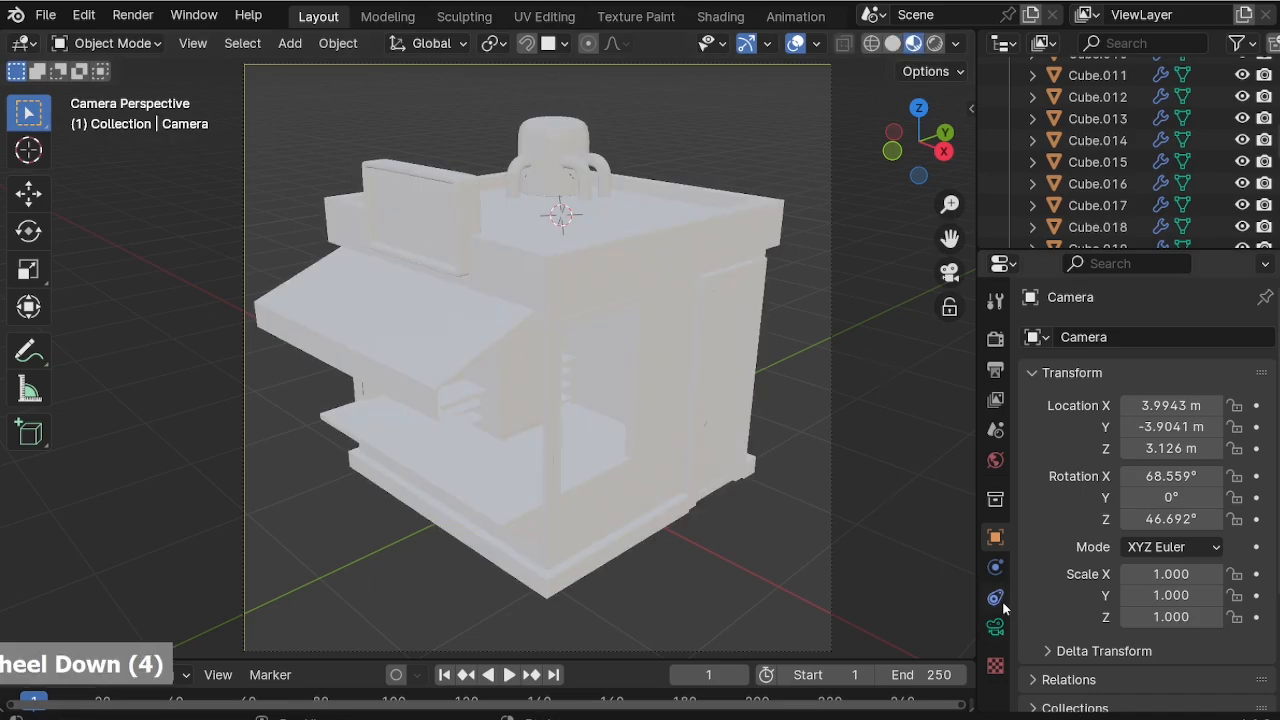
scroll(1002, 601, down, 5)
scroll(990, 640, down, 5)
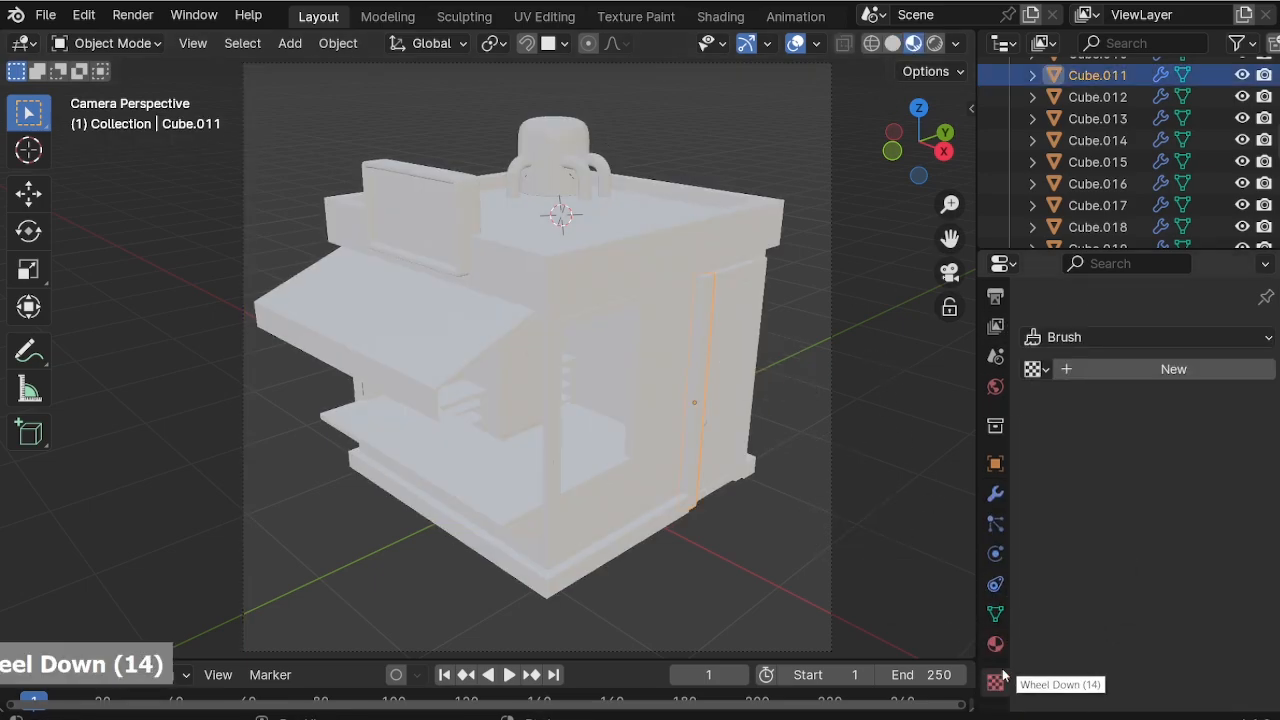
click(496, 253)
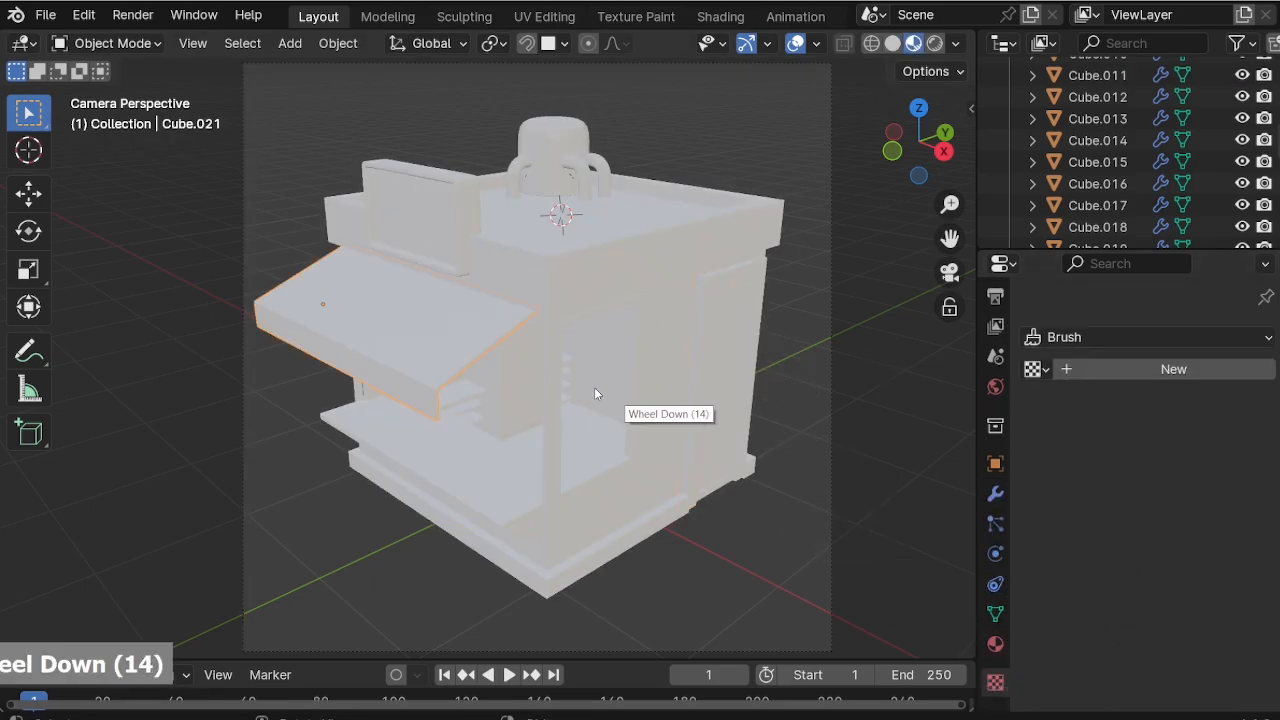
click(570, 583)
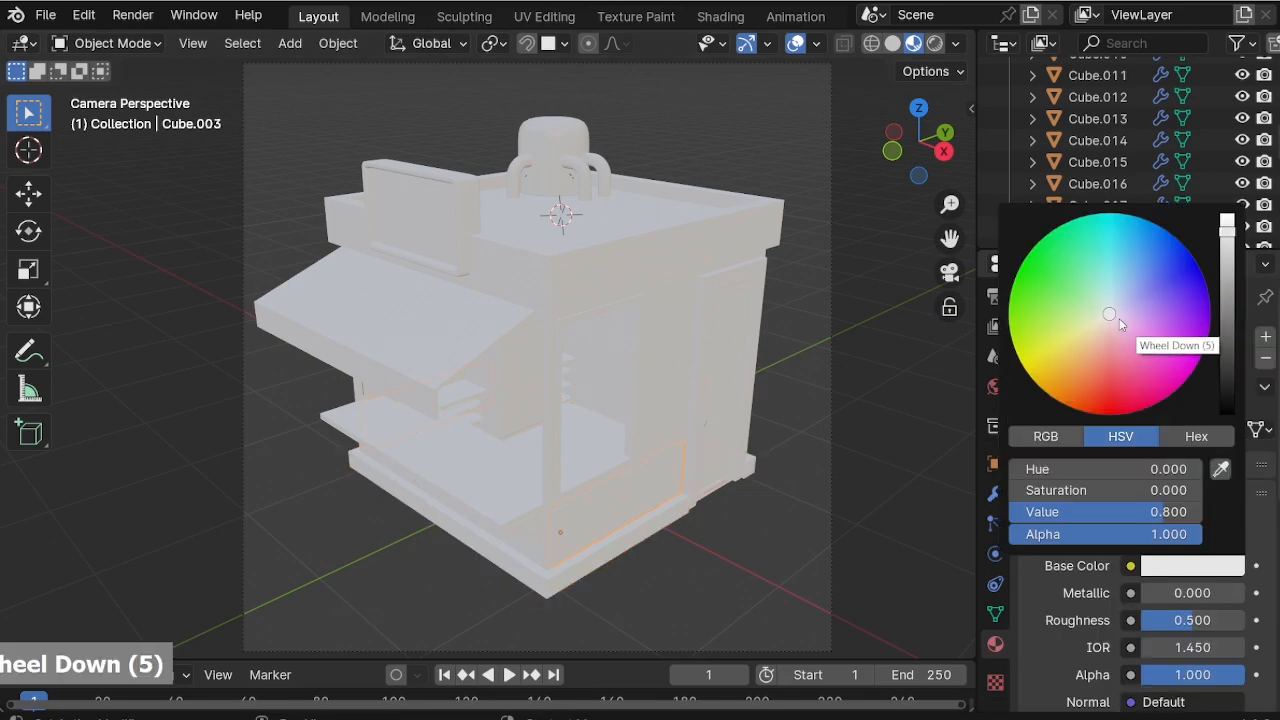
mouse_move(1113, 316)
mouse_down()
mouse_move(1103, 365)
mouse_move(1091, 357)
mouse_up()
scroll(1103, 365, down, 2)
scroll(1103, 365, down, 4)
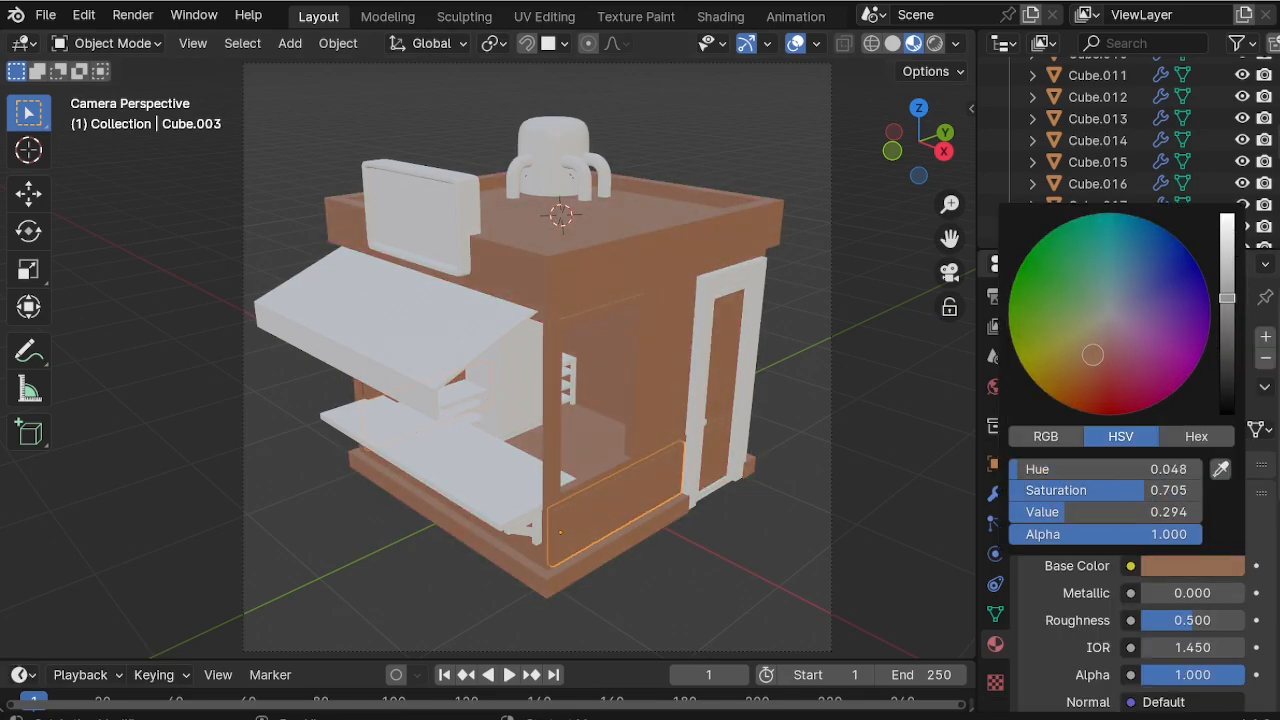
Switch the viewport to rendered shading and delete the existing point light above the kiosk.
click(935, 43)
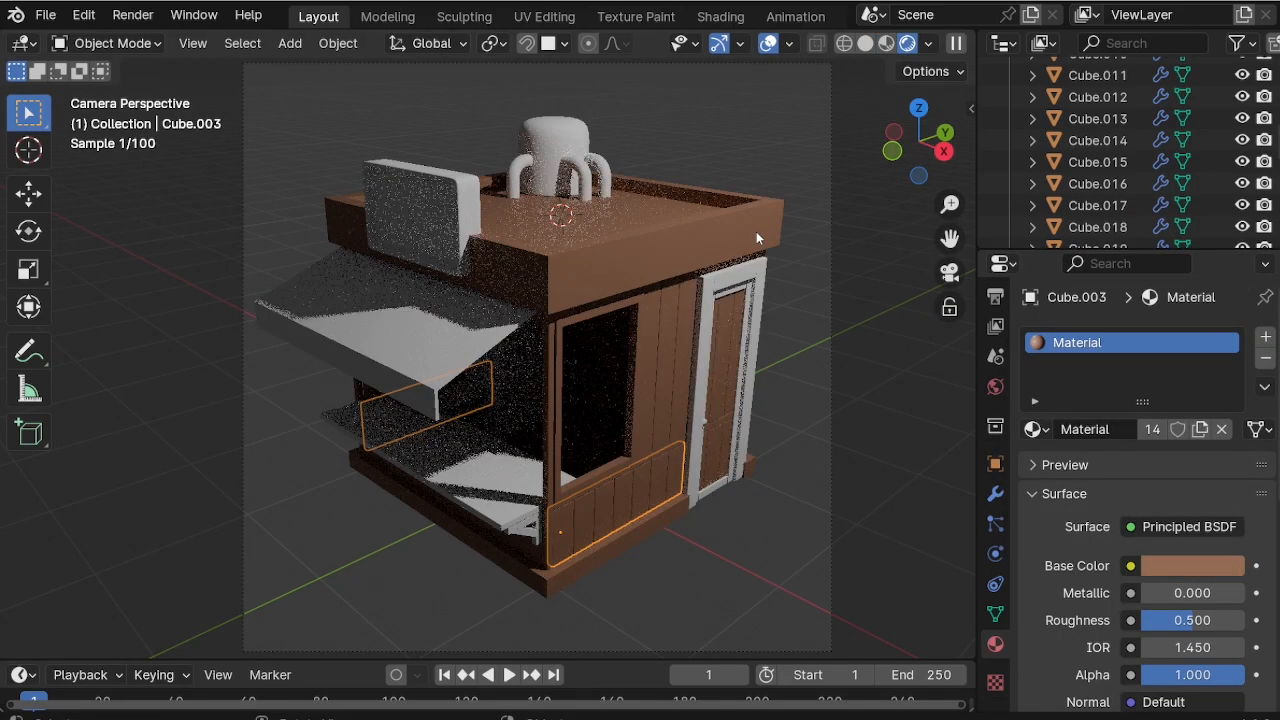
middle_click(519, 363)
scroll(519, 363, down, 2)
scroll(520, 362, down, 2)
click(825, 78)
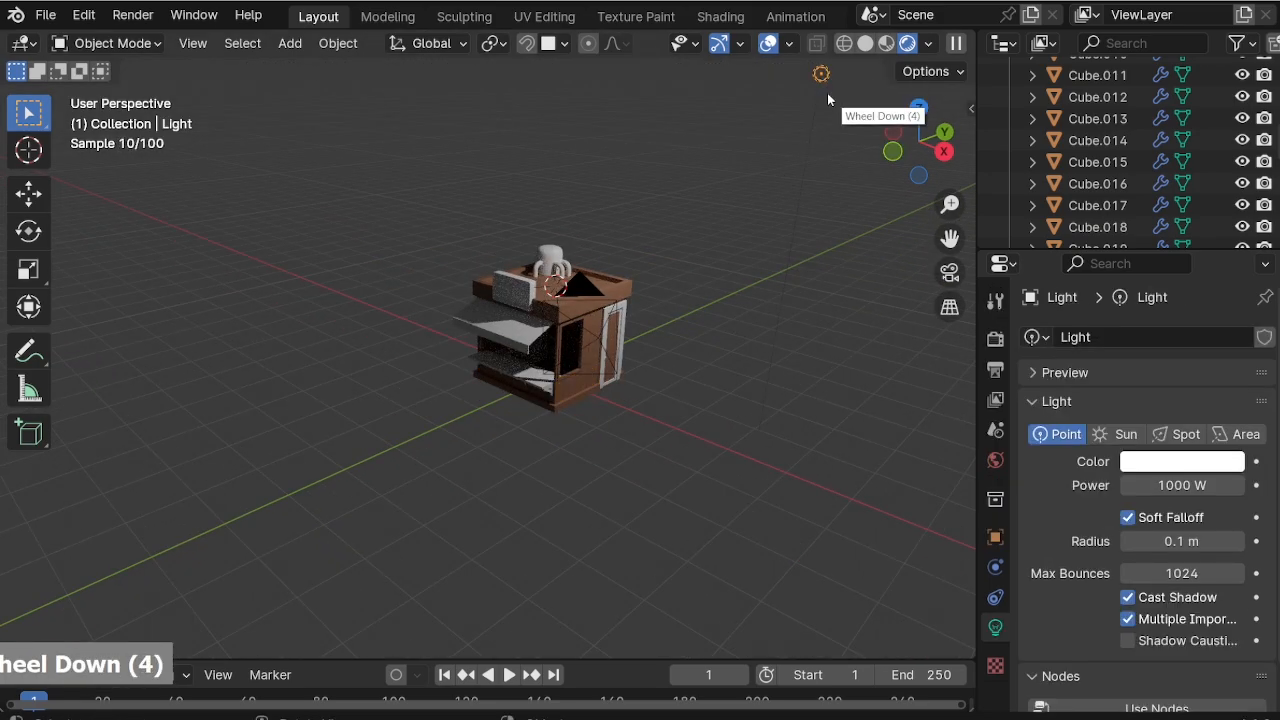
key(Delete)
Add a sun light to the scene and set its strength to 5.
scroll(542, 359, up, 4)
middle_drag(542, 359, 530, 357)
key(shift+a)
mouse_move(440, 574)
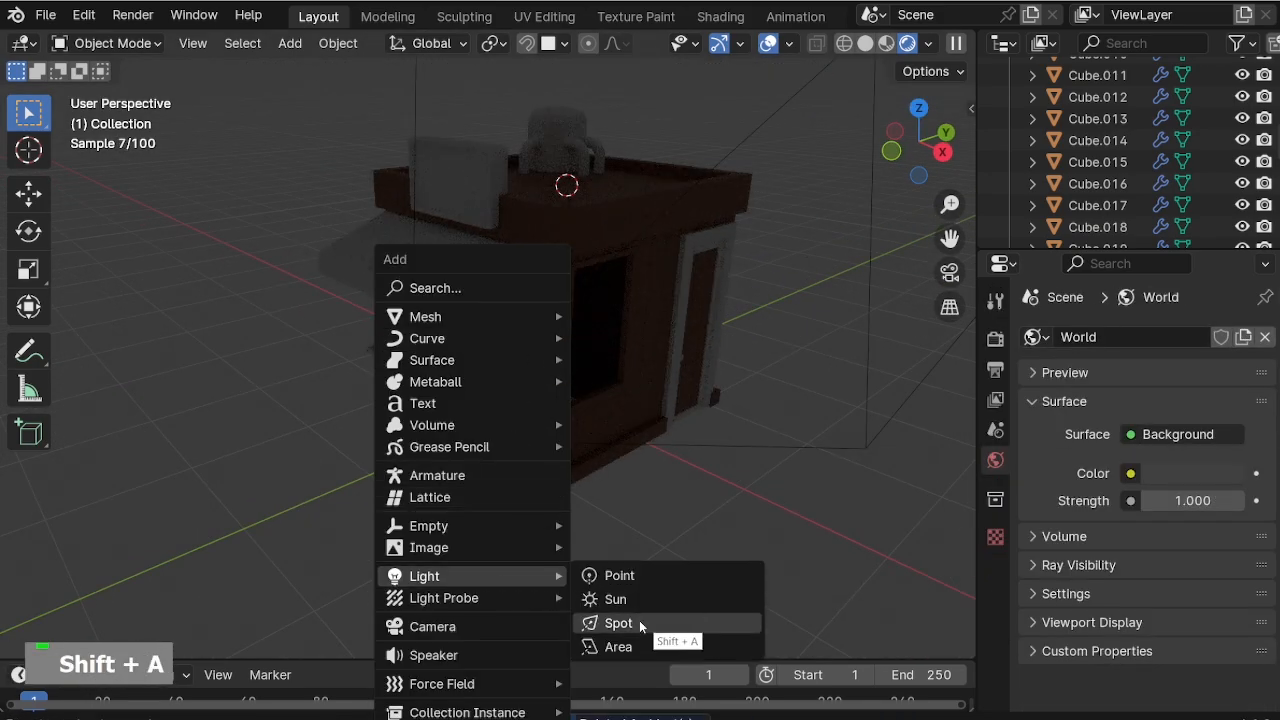
click(620, 598)
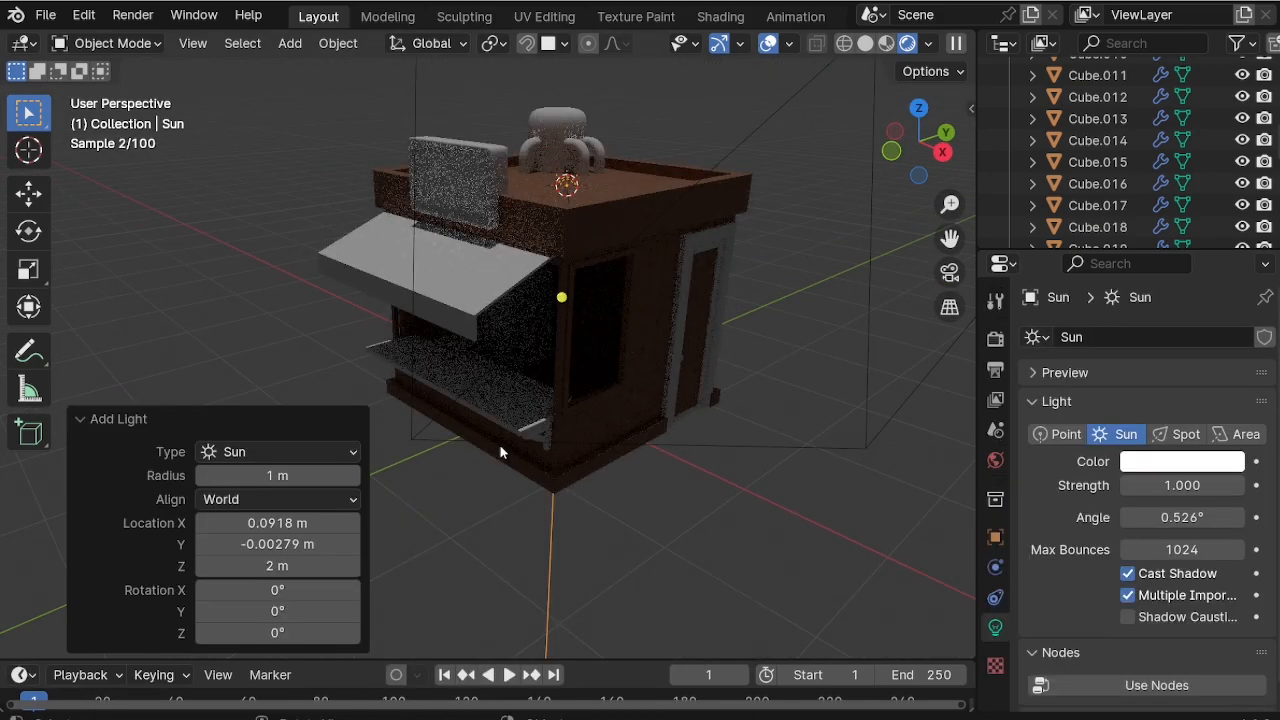
click(1182, 485)
text(5)
key(Return)
Rotate the sun light in the view toward the kiosk, including turns of about 29.2° and -64.1° from the door side.
middle_drag(563, 257, 560, 290)
key(r)
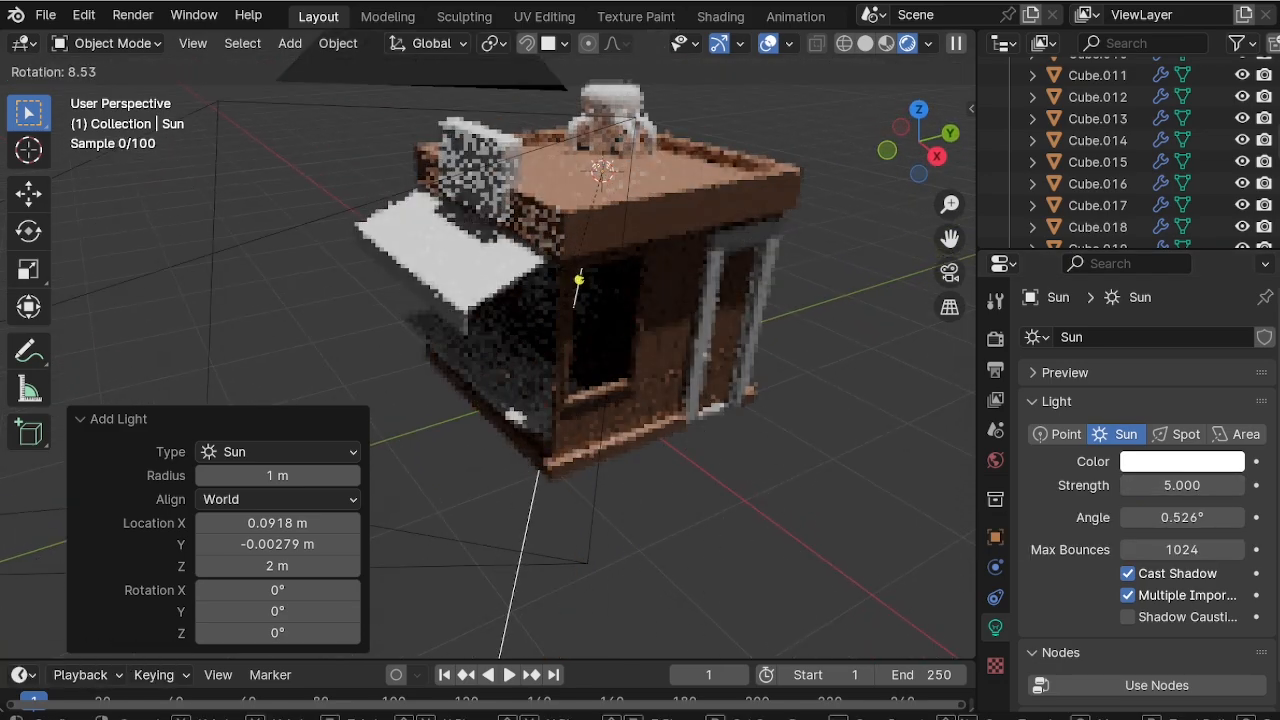
click(552, 305)
middle_drag(553, 308, 785, 310)
scroll(785, 310, down, 2)
key(r)
click(602, 365)
middle_drag(598, 352, 600, 345)
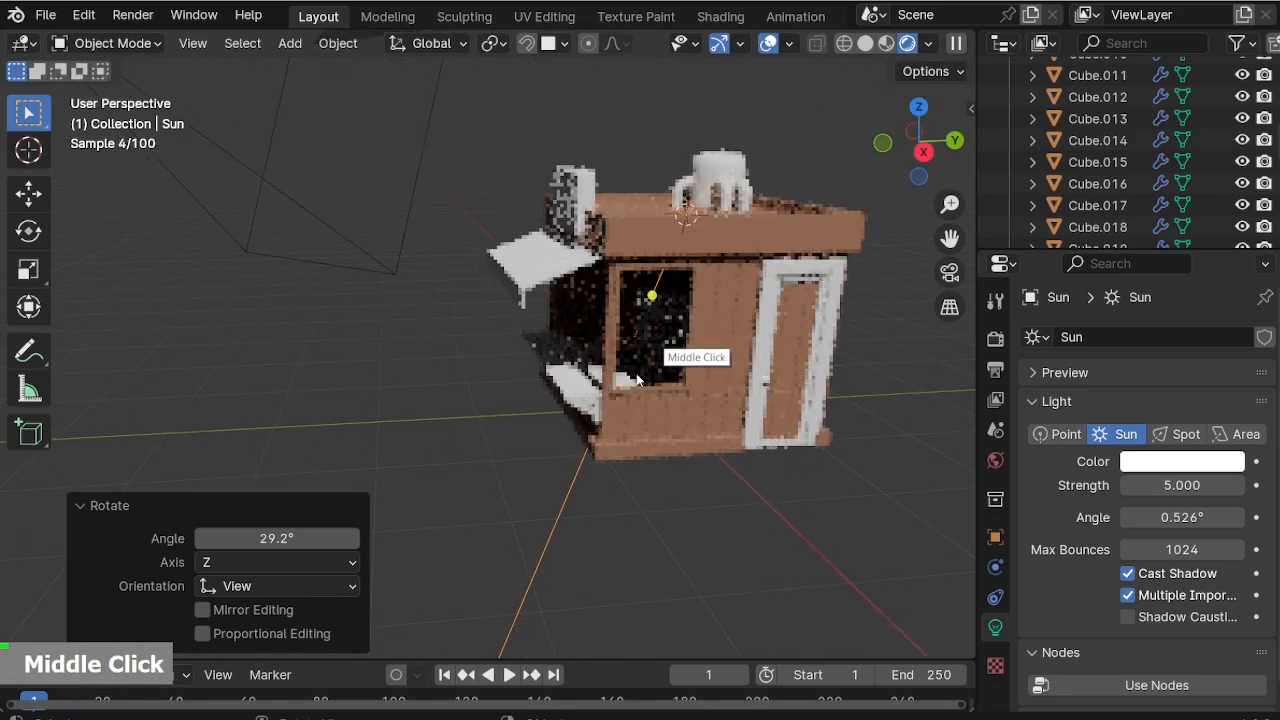
key(r)
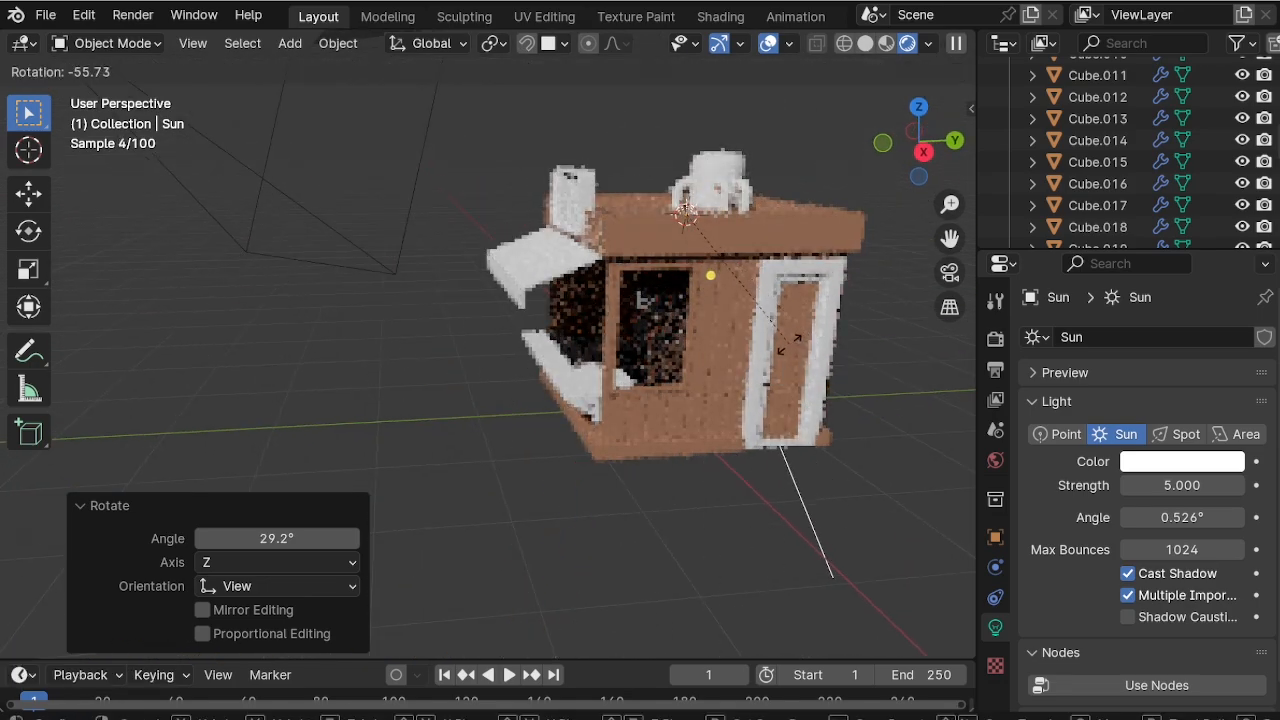
click(806, 328)
Rotate the sun light about 22.7° in the corner view, and rotate it again from the front of the kiosk.
scroll(730, 340, up, 1)
middle_drag(722, 344, 752, 410)
key(r)
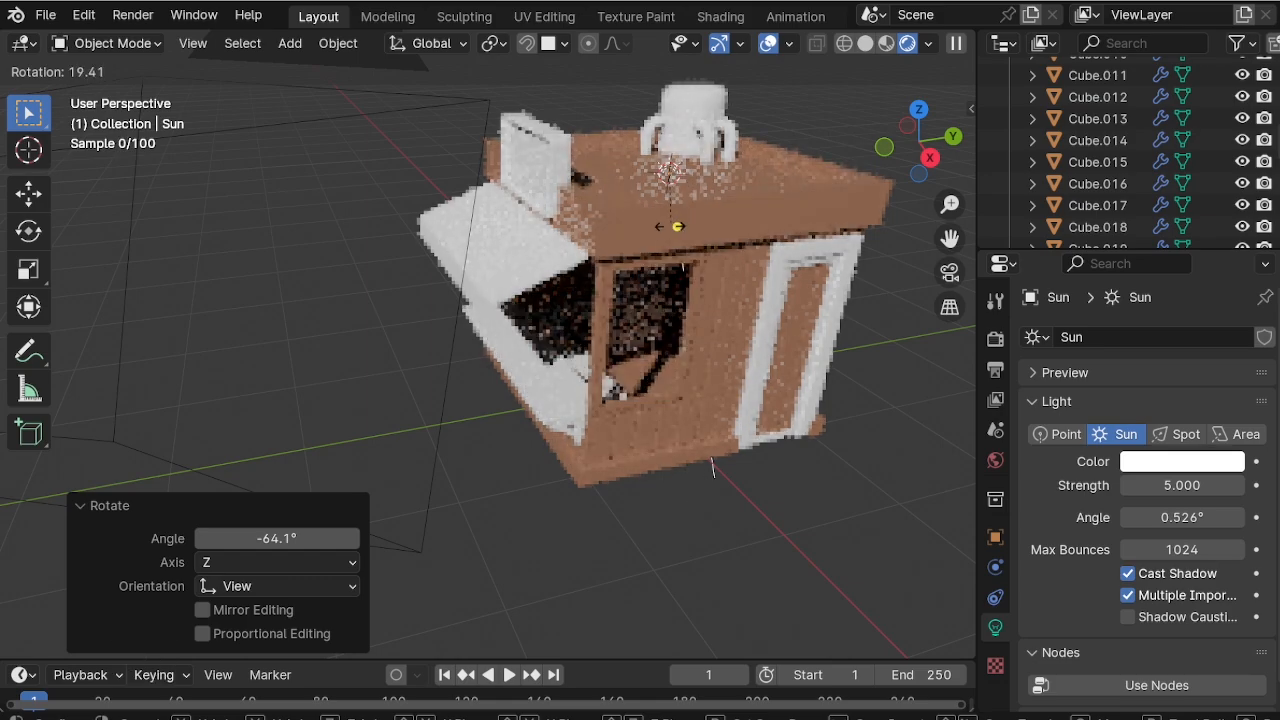
click(673, 289)
middle_drag(673, 289, 766, 320)
key(r)
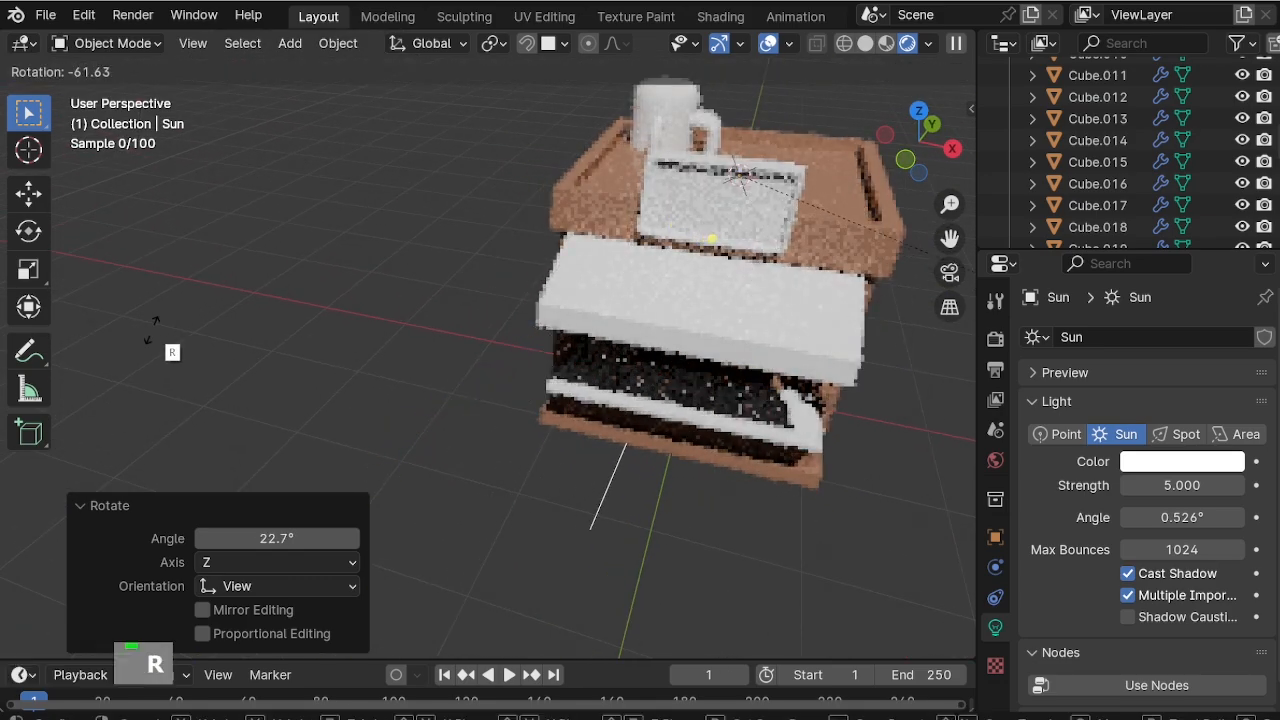
click(643, 311)
Refine the sun's direction from several sides, with turns of about 1.33° and -26.6° around the door side.
middle_drag(641, 308, 525, 310)
shift+middle_drag(627, 338, 425, 370)
middle_drag(425, 370, 557, 391)
key(r)
click(609, 443)
middle_drag(609, 443, 471, 329)
key(r)
click(592, 417)
key(r)
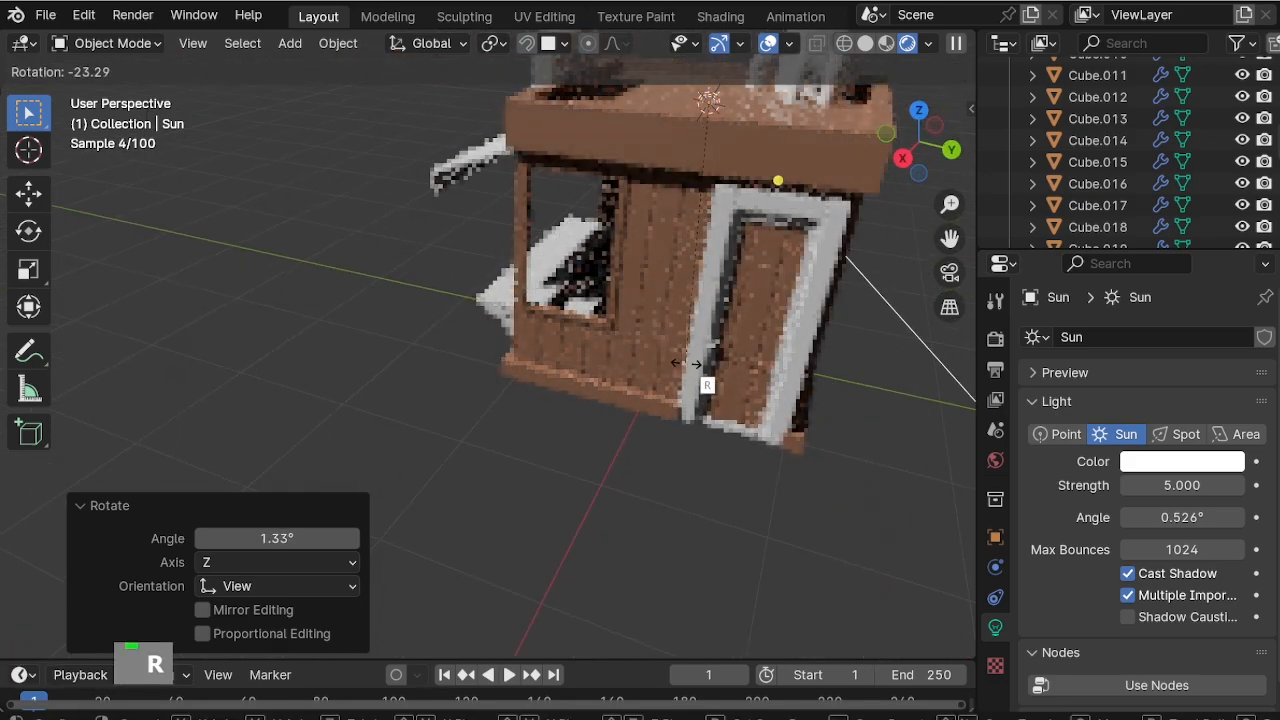
click(691, 352)
Rotate the sun about -16.6° in the front corner view to light the awning and the door wall.
middle_drag(691, 350, 795, 374)
shift+middle_drag(556, 270, 644, 398)
scroll(644, 398, up, 1)
middle_drag(644, 398, 758, 356)
key(r)
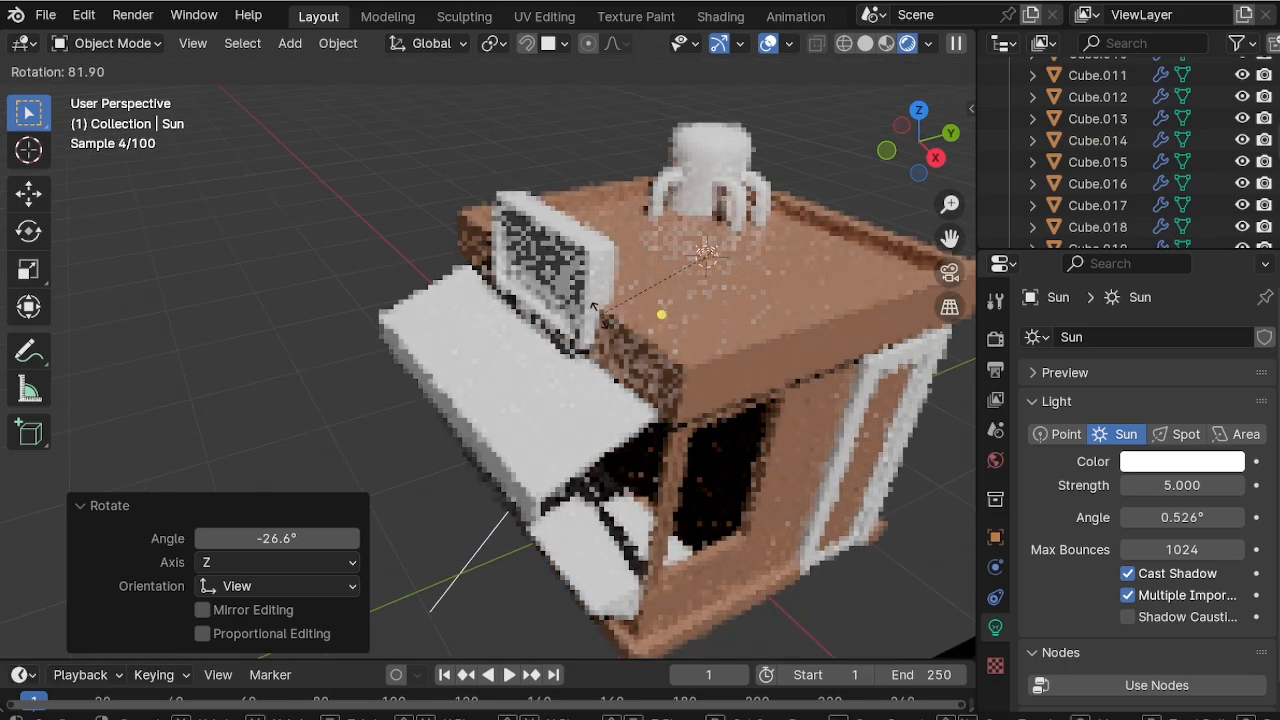
click(761, 326)
shift+middle_drag(704, 424, 652, 298)
shift+middle_drag(596, 334, 593, 379)
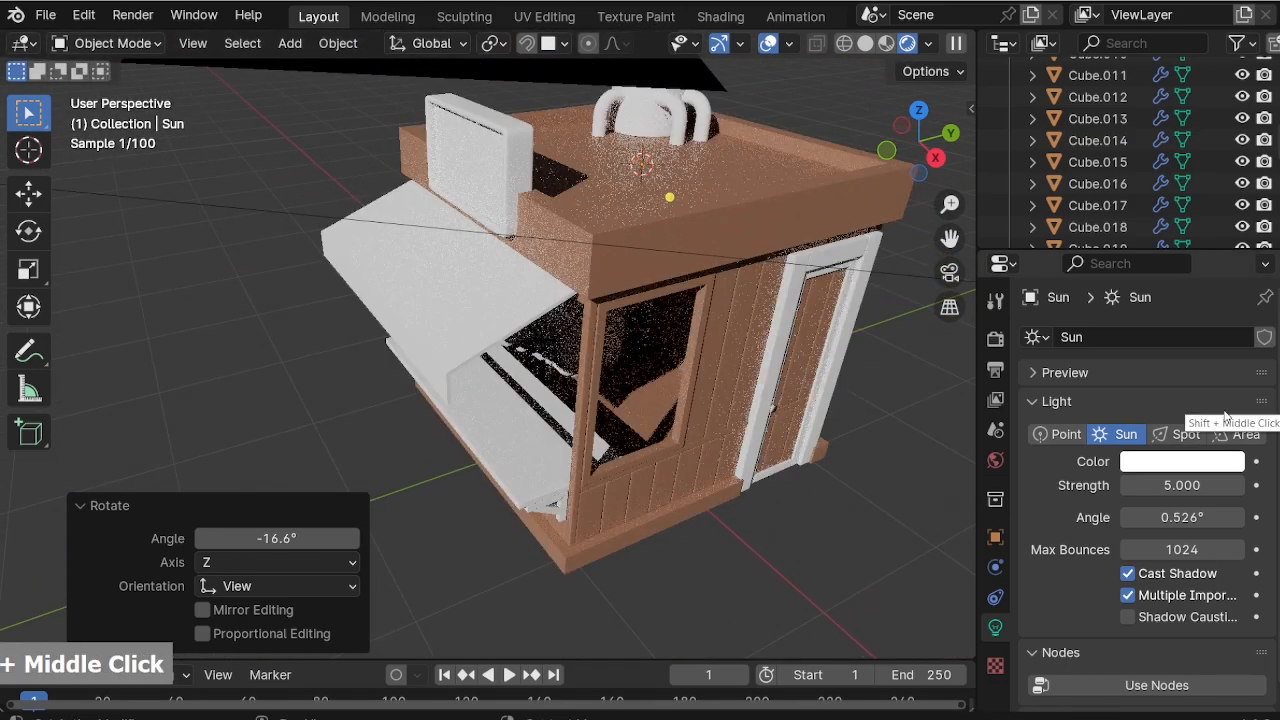
Tint the sun light warm orange with hue 0.081, saturation 0.553 and value 1.000.
click(1180, 462)
click(1091, 265)
drag(1088, 258, 1092, 257)
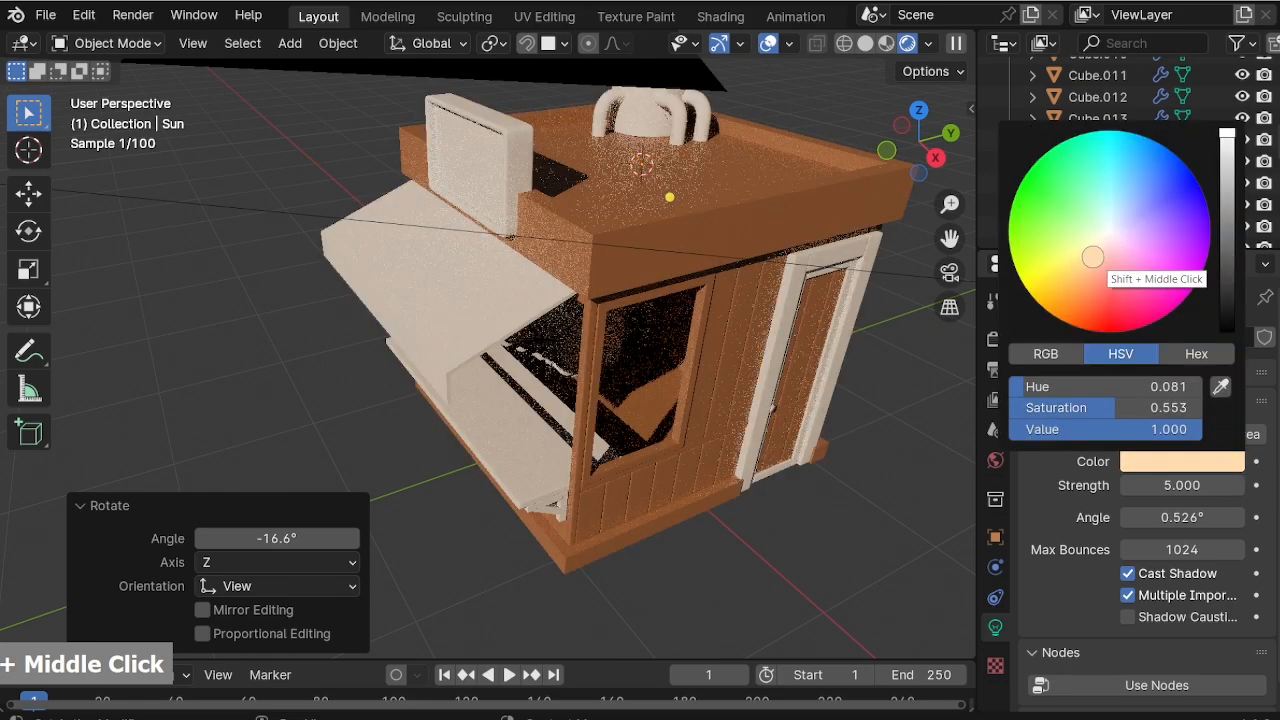
Add an area light and scale it up to about 3.228 times its size.
middle_drag(723, 363, 679, 253)
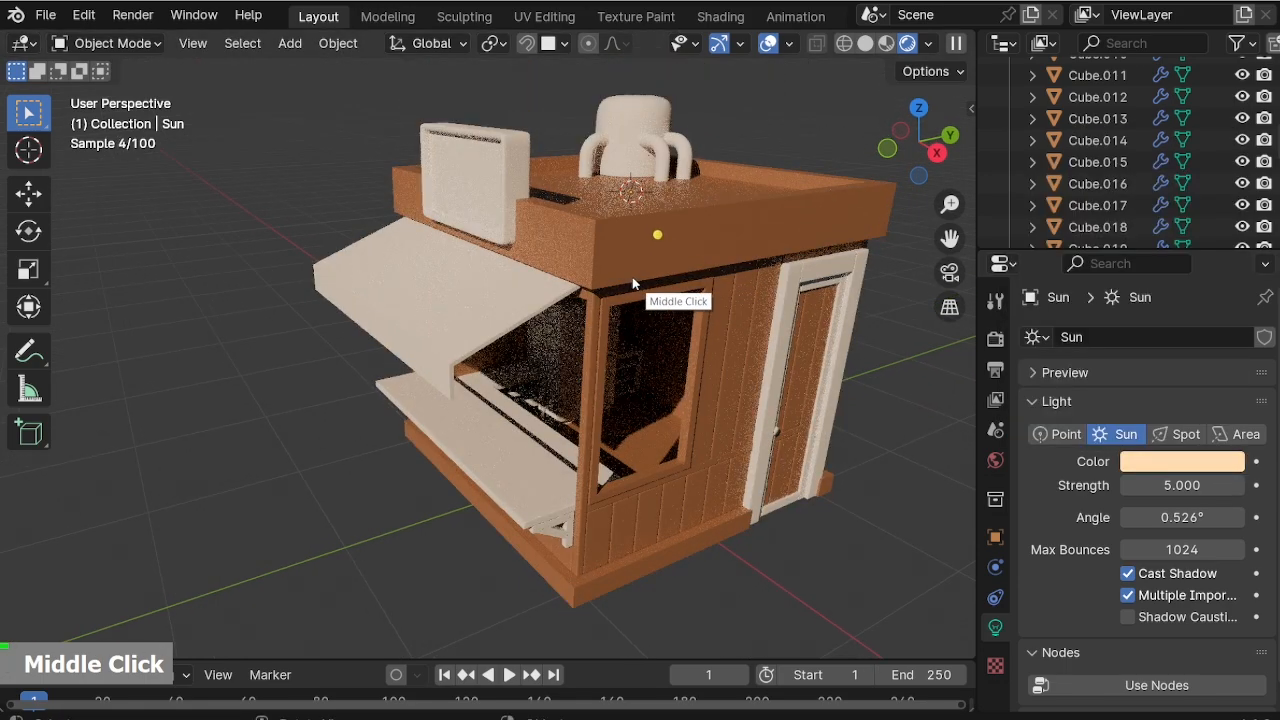
key(shift+a)
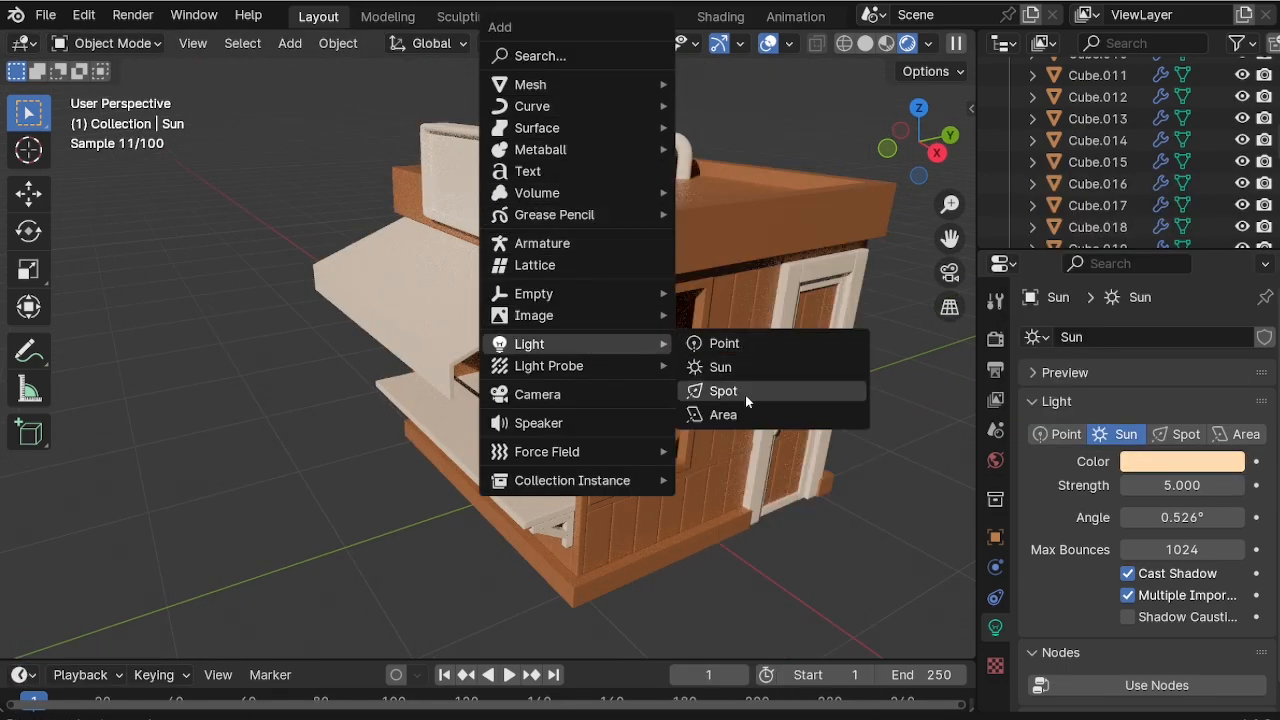
click(745, 414)
scroll(745, 414, down, 3)
key(s)
click(800, 427)
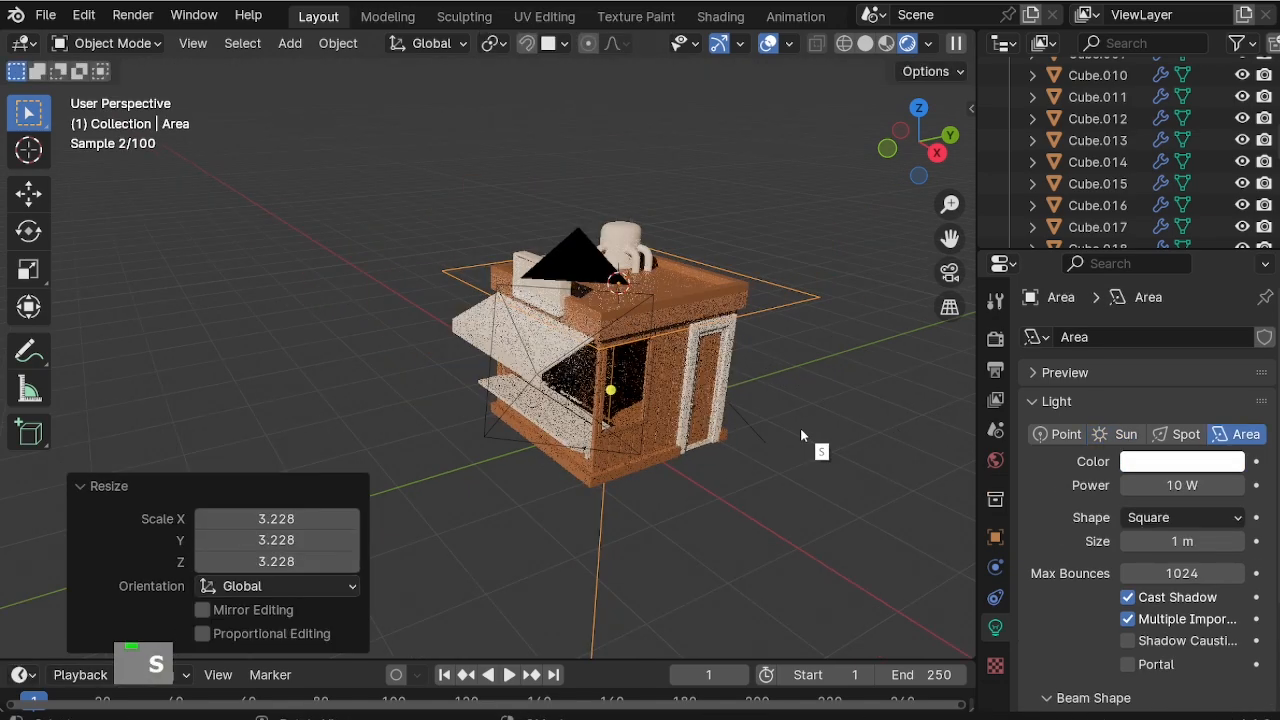
Rotate the area light -90° in the right view and move it about 3 m in front of the kiosk, slightly lower.
key(KP_3)
key(r)
key(minus)
key(9)
key(0)
key(Return)
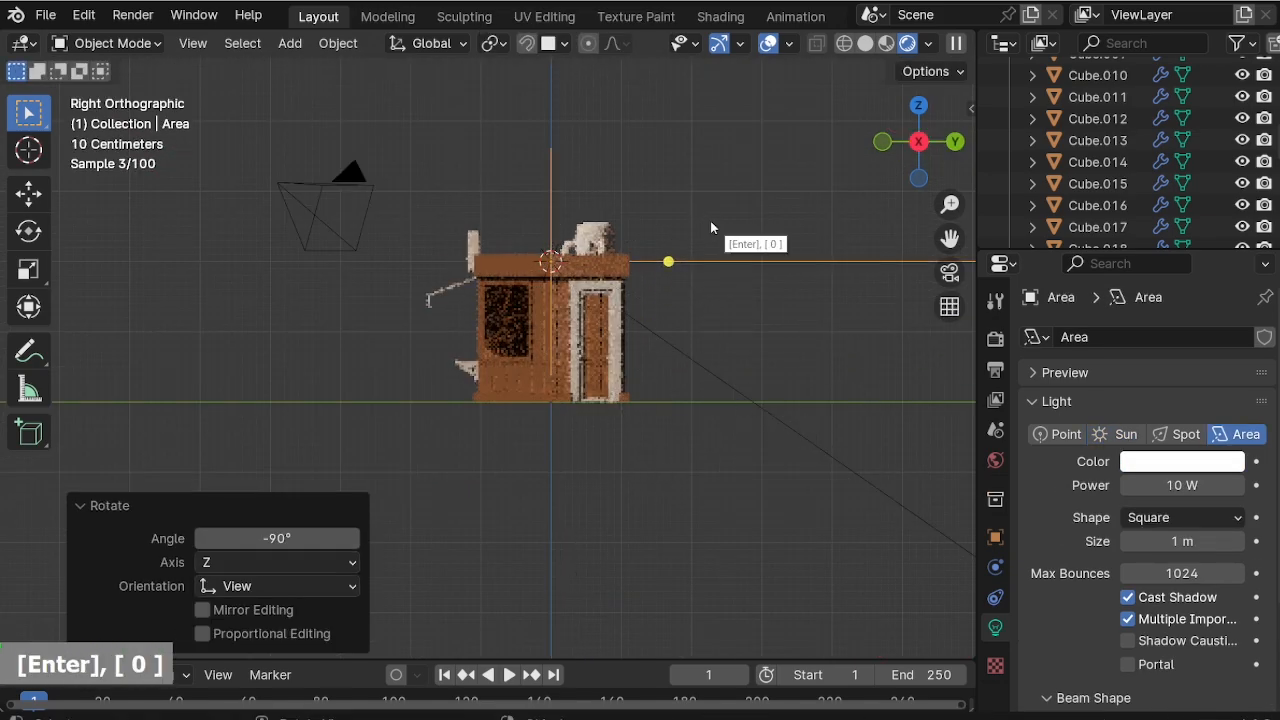
key(g)
click(500, 249)
Duplicate the area light, rotate the copy -90° in the top view and move it to face the door wall.
key(KP_7)
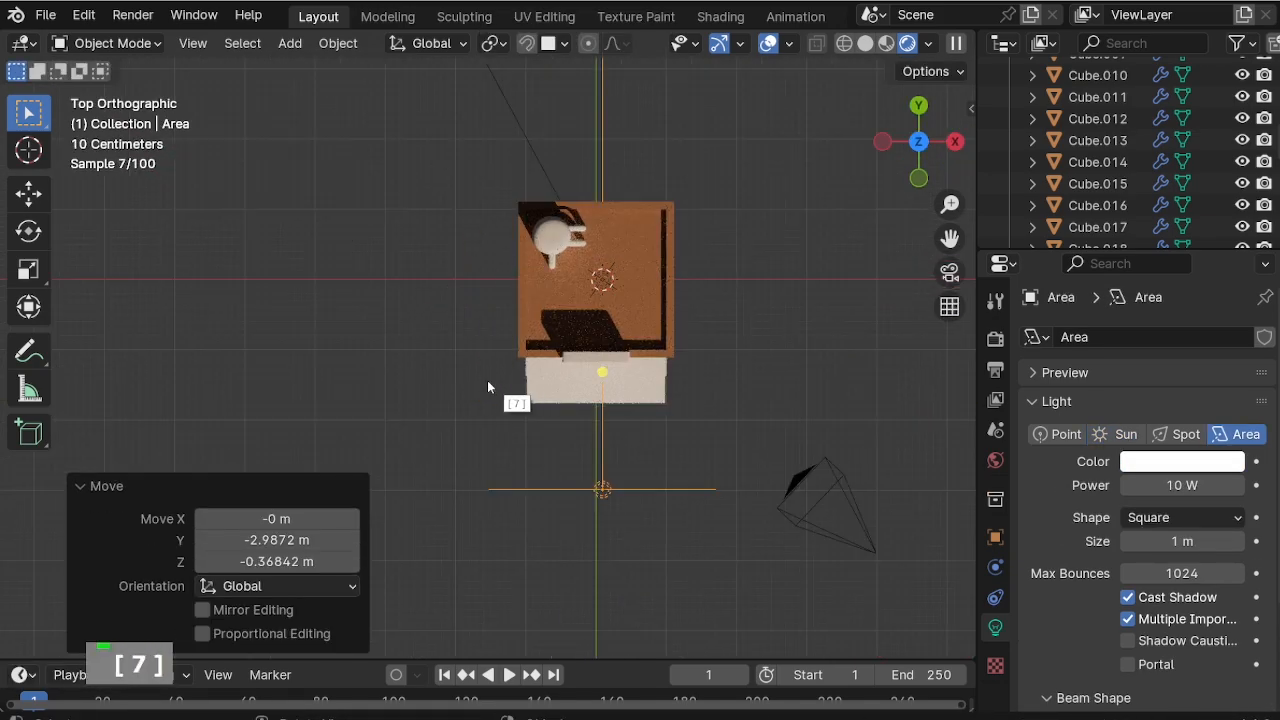
key(shift+d)
key(Escape)
key(r)
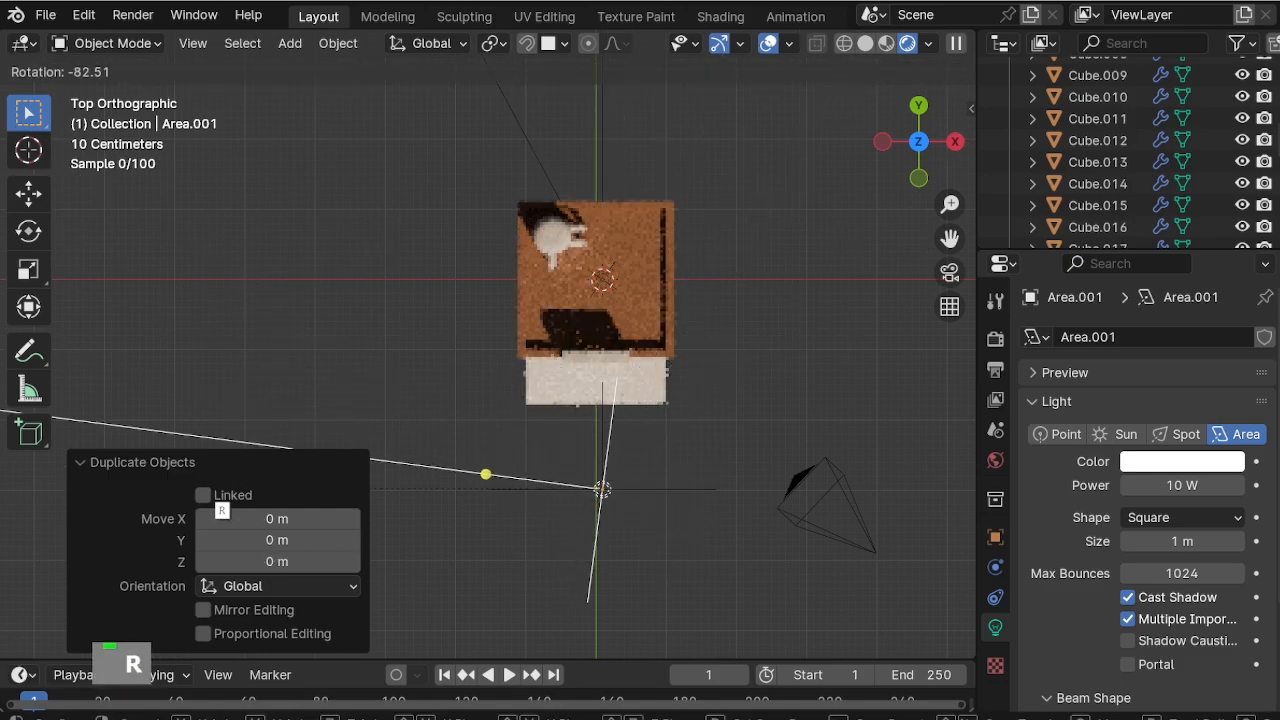
key(minus)
key(9)
key(0)
key(Return)
key(g)
key(g)
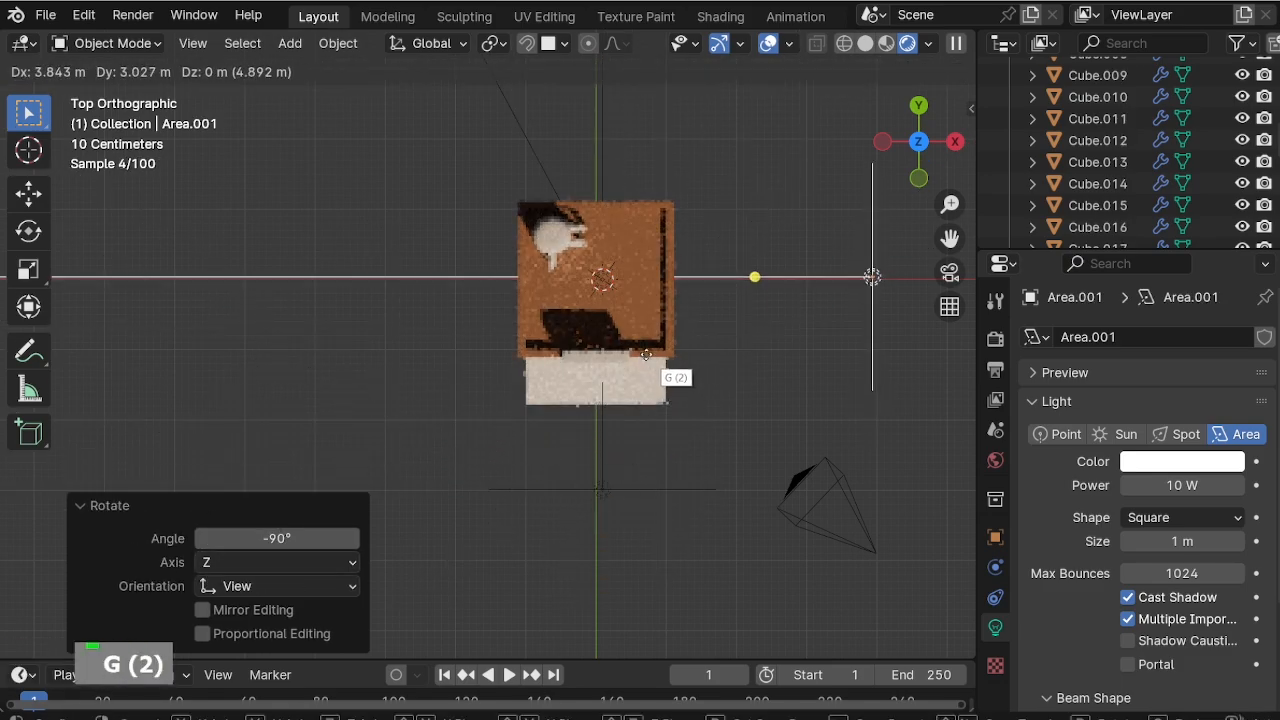
click(645, 355)
Set the power of both the side and the front area lights to 300 W.
middle_drag(645, 355, 799, 276)
scroll(799, 276, up, 2)
click(1157, 485)
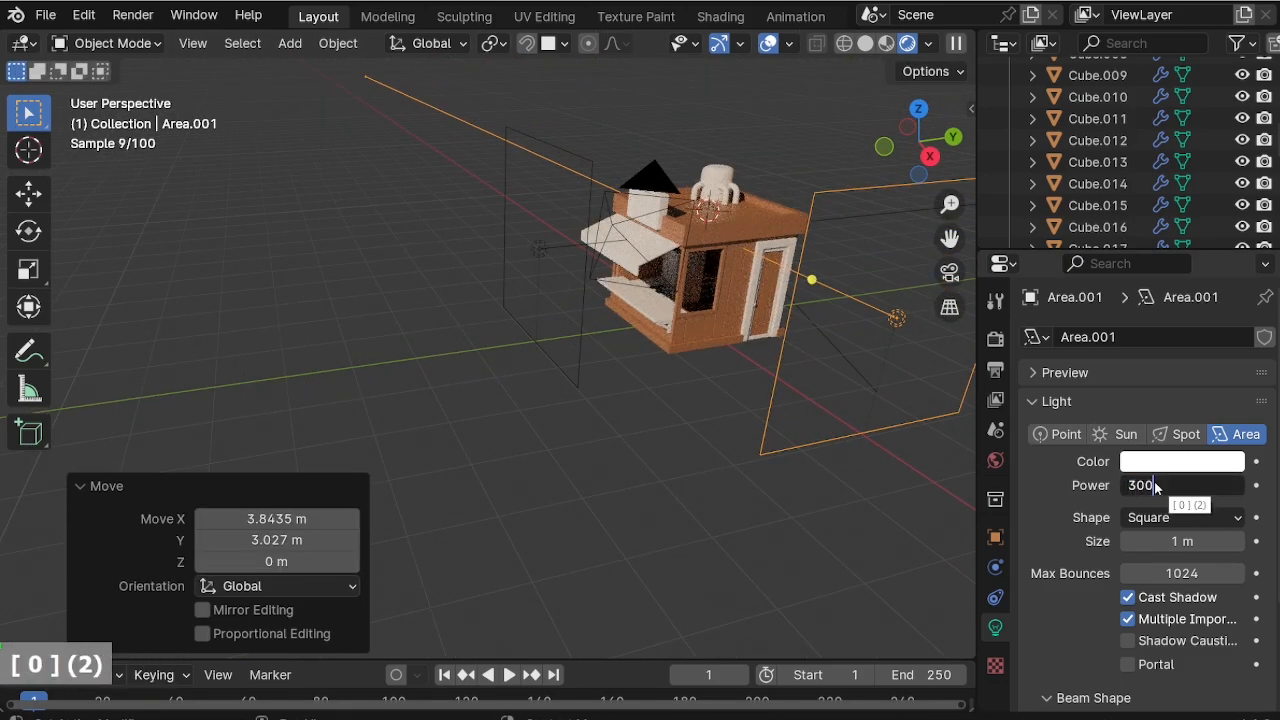
key(Return)
click(578, 376)
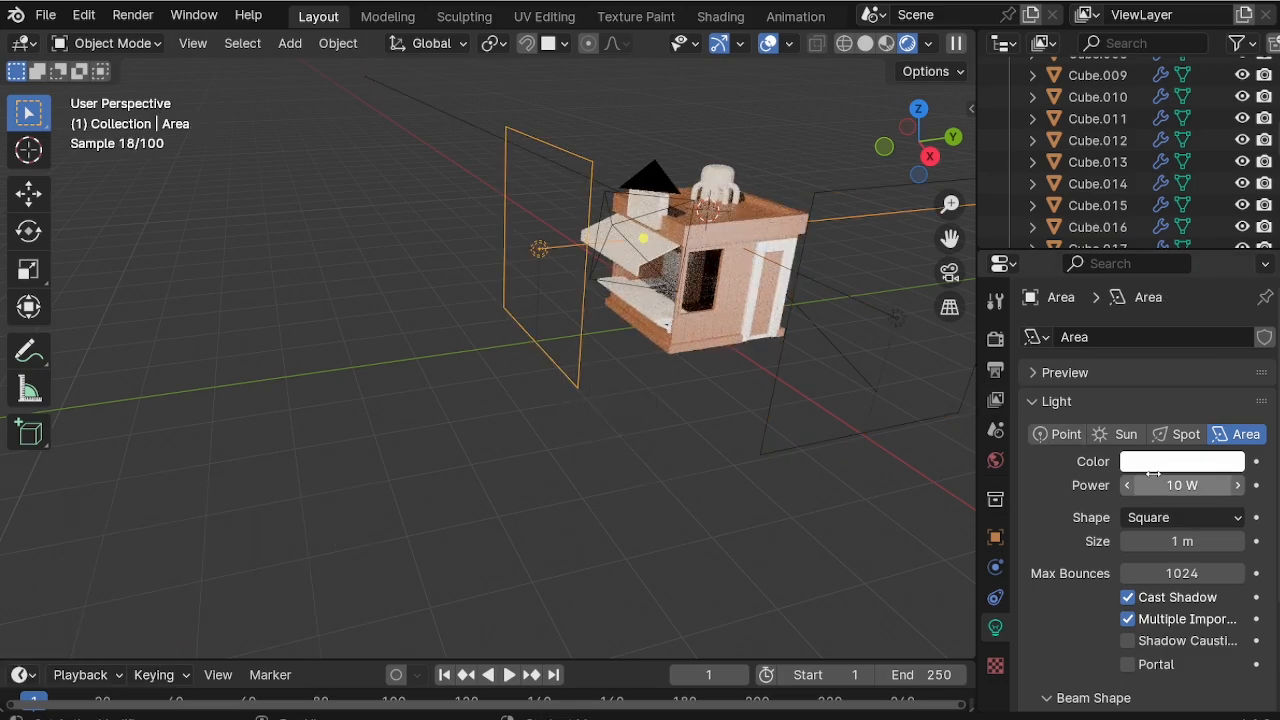
text(300)
key(Return)
scroll(541, 339, up, 2)
shift+middle_drag(663, 337, 610, 352)
scroll(520, 325, up, 1)
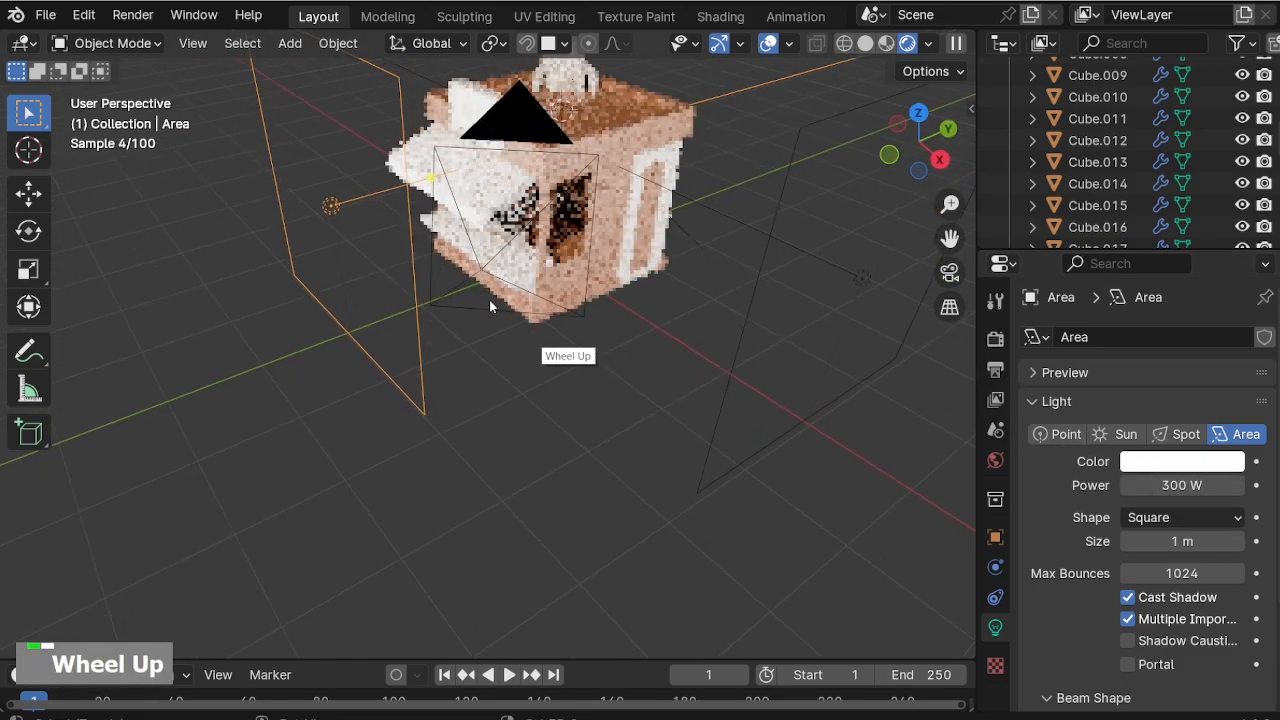
shift+middle_drag(489, 299, 519, 352)
Tint the front area light pale yellow and the side area light salmon pink.
click(1182, 461)
mouse_move(1108, 233)
mouse_down()
mouse_move(1057, 226)
mouse_move(1091, 249)
mouse_move(1105, 232)
mouse_move(1105, 268)
mouse_up()
click(802, 365)
click(1149, 460)
scroll(560, 195, up, 2)
middle_drag(560, 195, 545, 158)
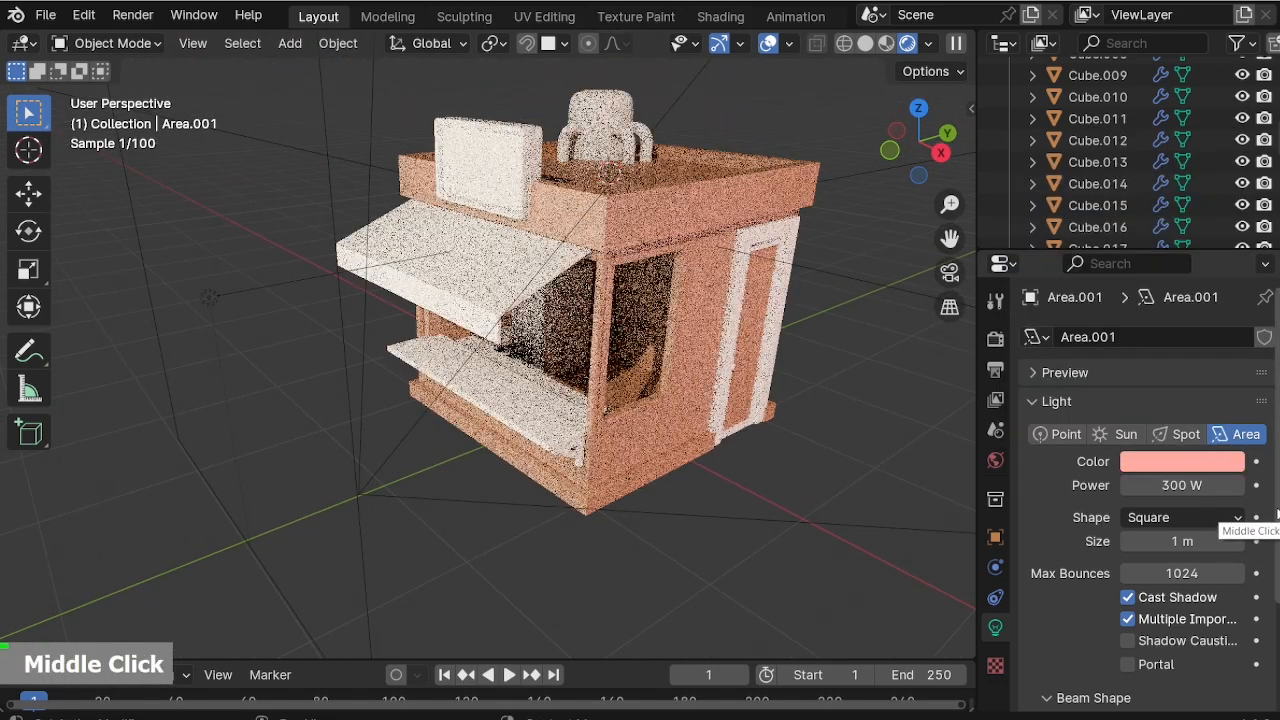
Reduce the power of the side and front area lights to 100 W each.
text(100)
key(Return)
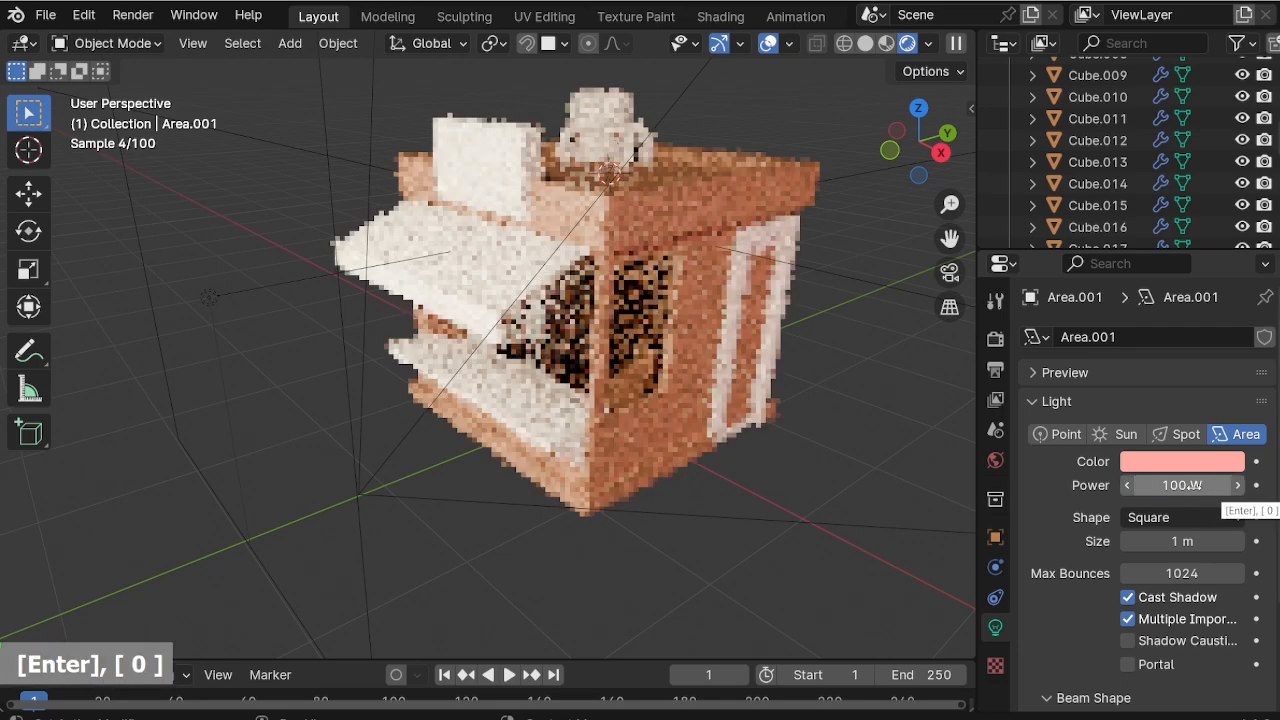
click(209, 297)
click(1182, 485)
text(100)
key(Return)
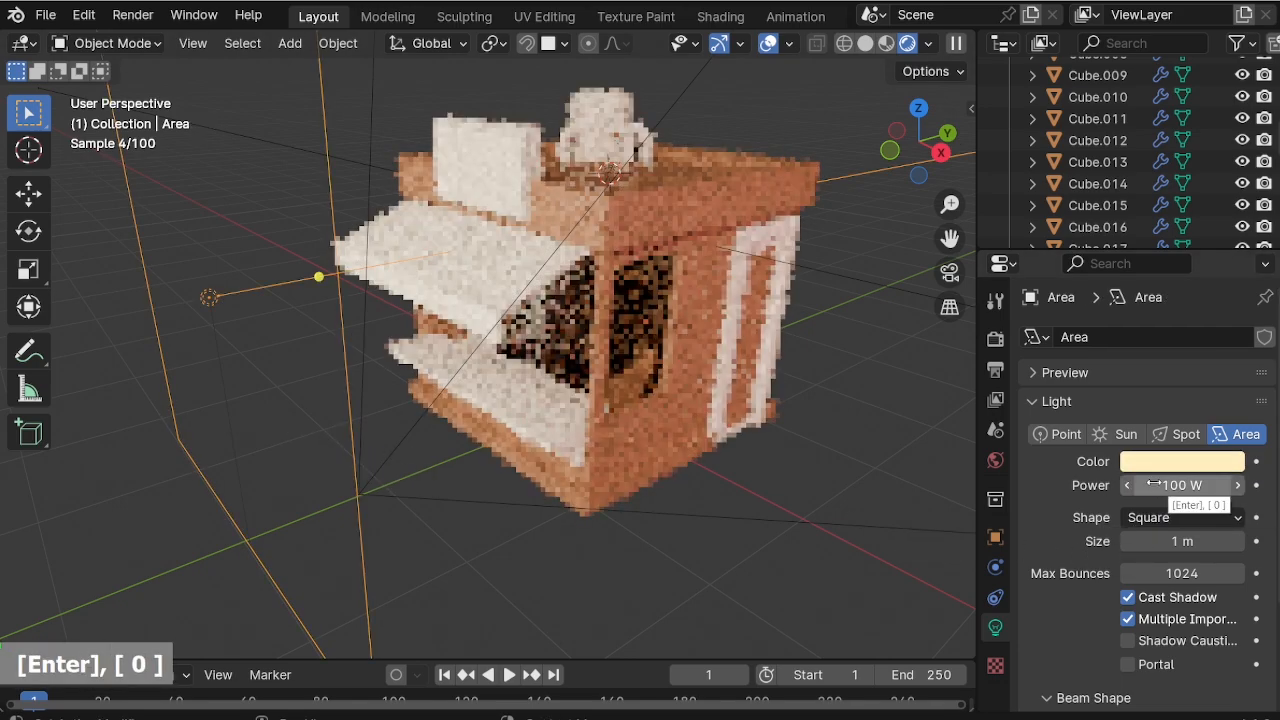
Select the wall panel beside the door and darken the base color of its brown material.
scroll(694, 248, up, 2)
click(694, 248)
click(1170, 567)
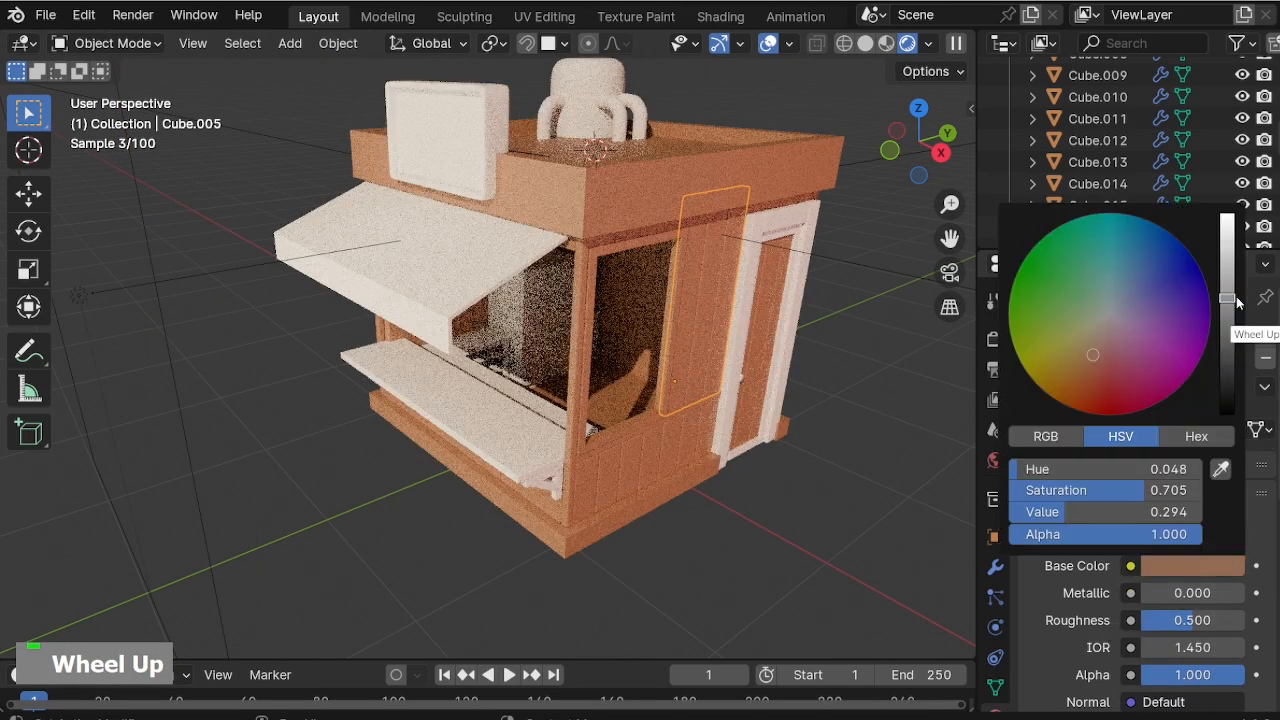
drag(1230, 297, 1228, 319)
shift+middle_drag(591, 387, 622, 430)
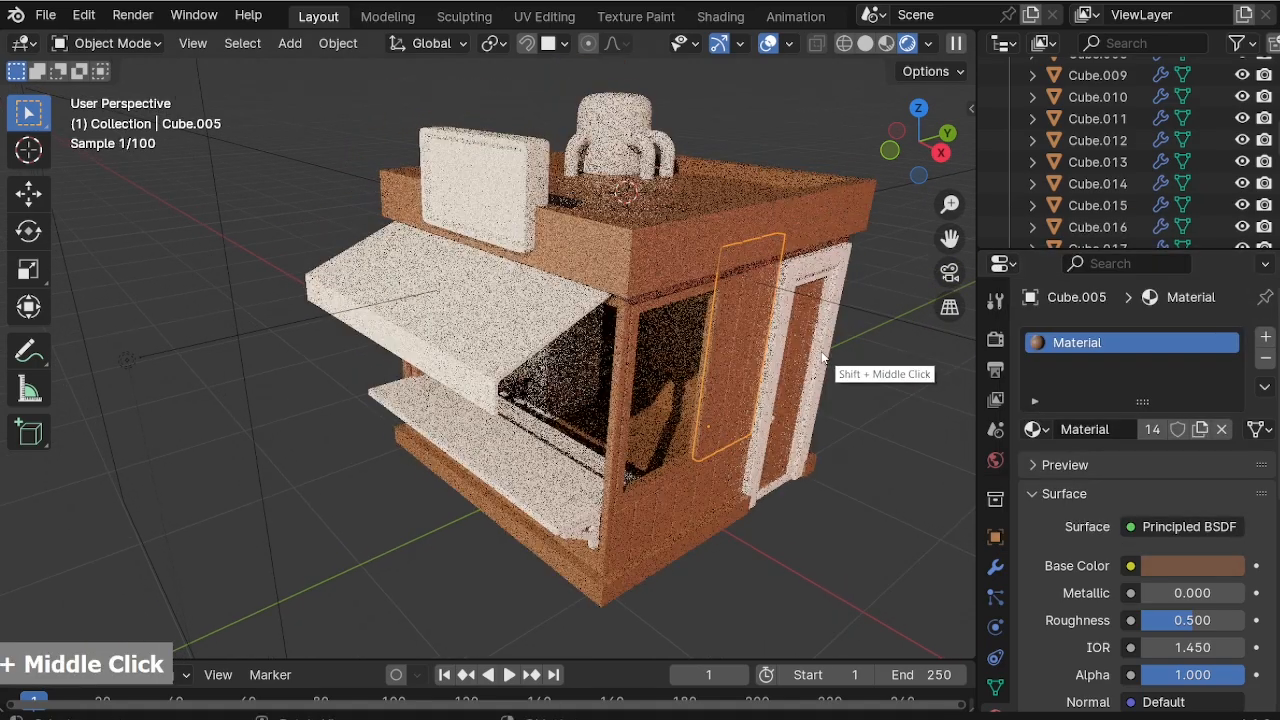
Select all the white door frame and trim pieces and link the brown wall material to them.
scroll(815, 372, up, 2)
middle_drag(750, 362, 706, 345)
click(851, 234)
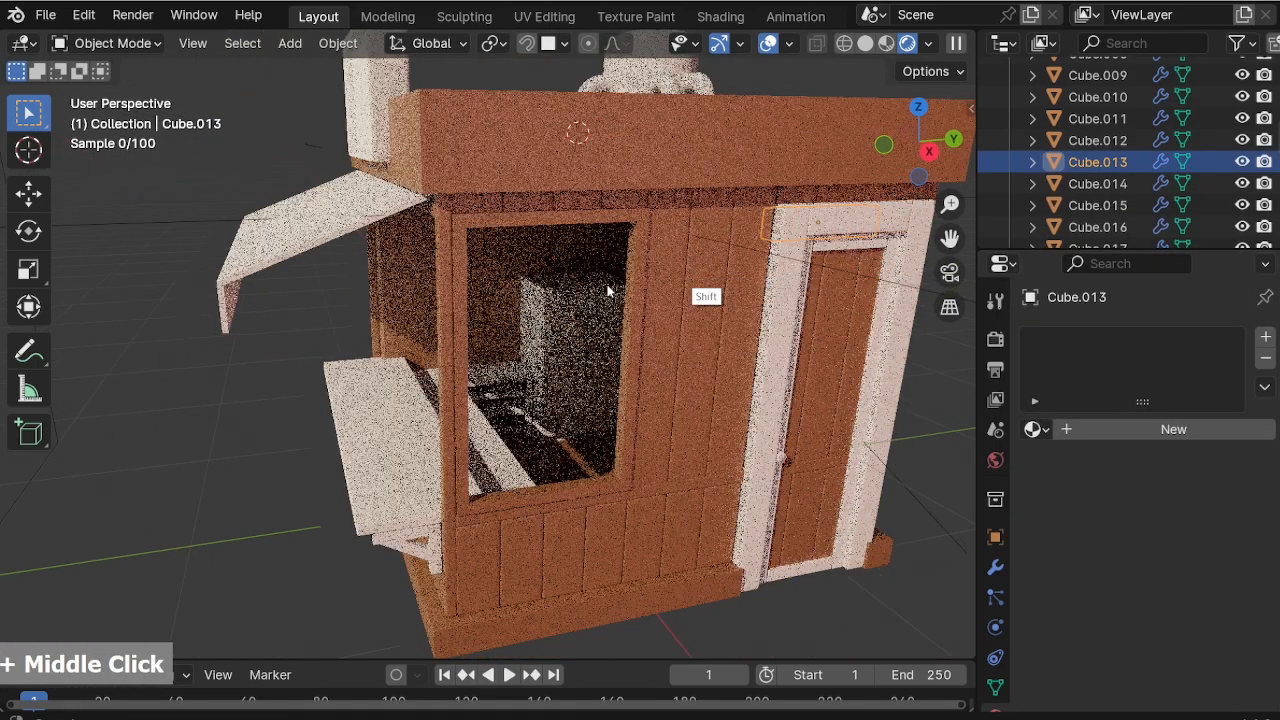
middle_drag(607, 291, 571, 394)
scroll(668, 246, up, 2)
shift+click(611, 233)
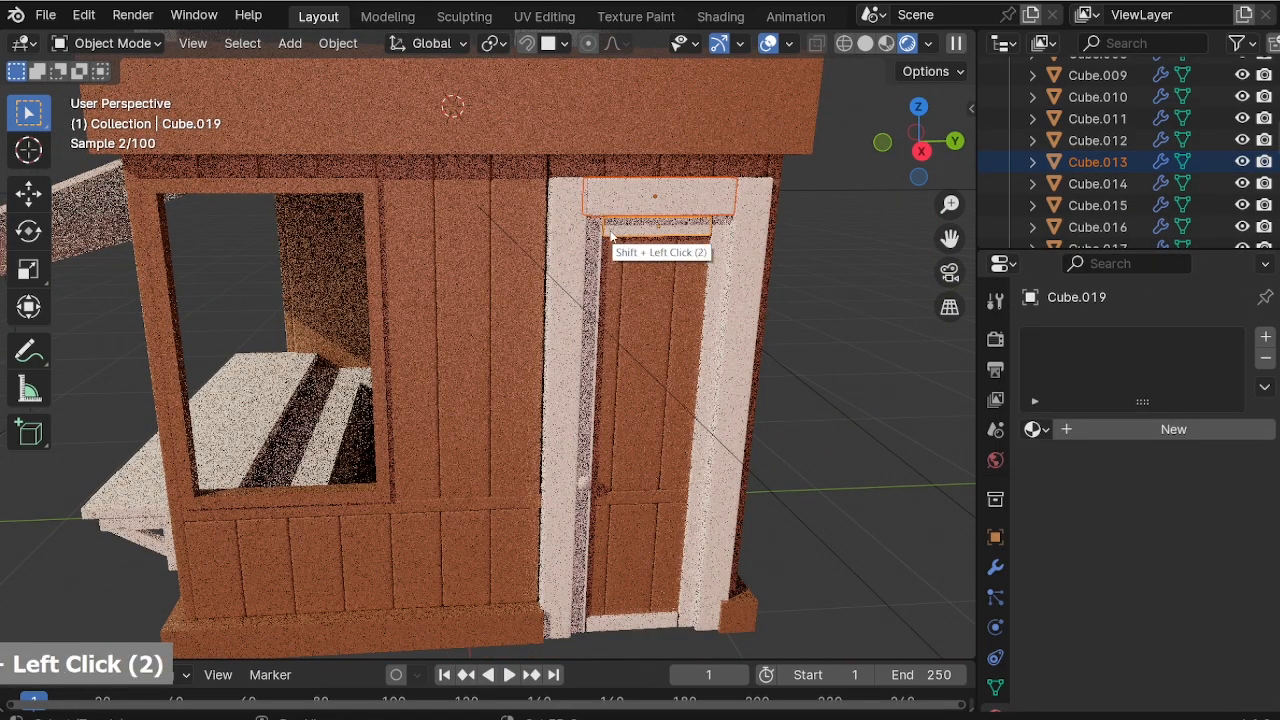
shift+click(737, 234)
shift+click(720, 293)
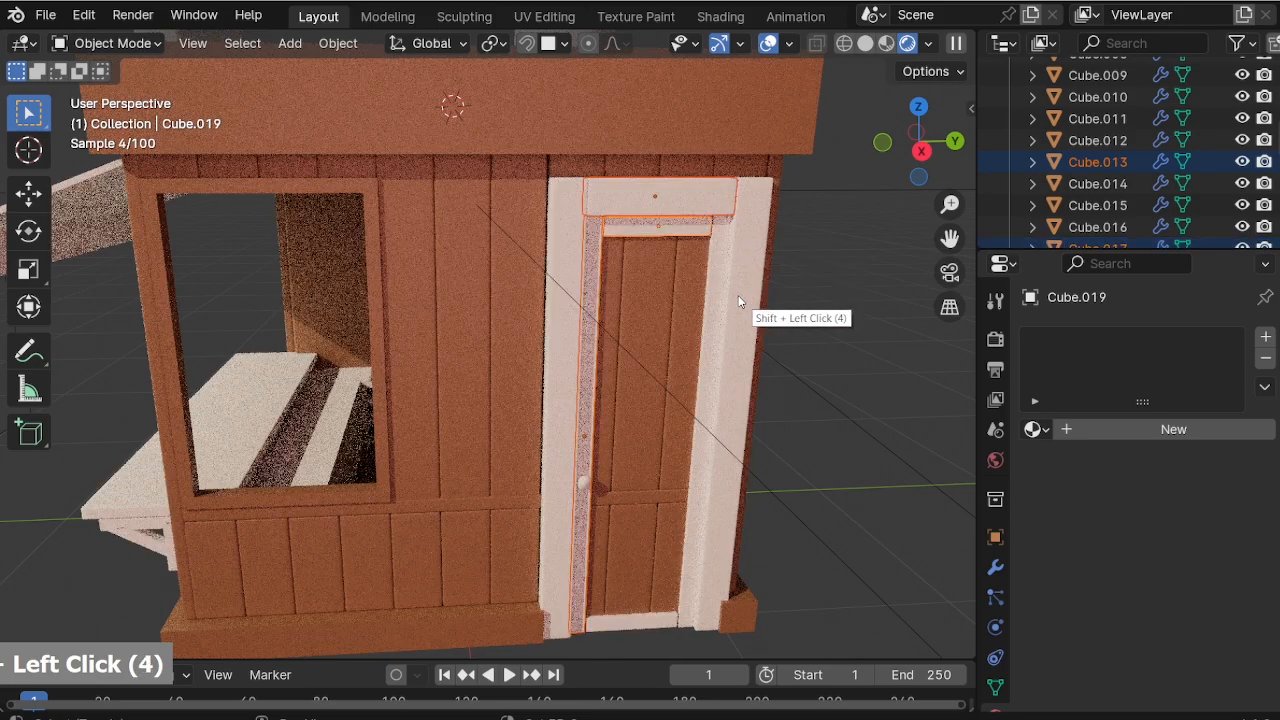
shift+click(620, 215)
shift+click(690, 212)
shift+click(735, 222)
shift+click(659, 610)
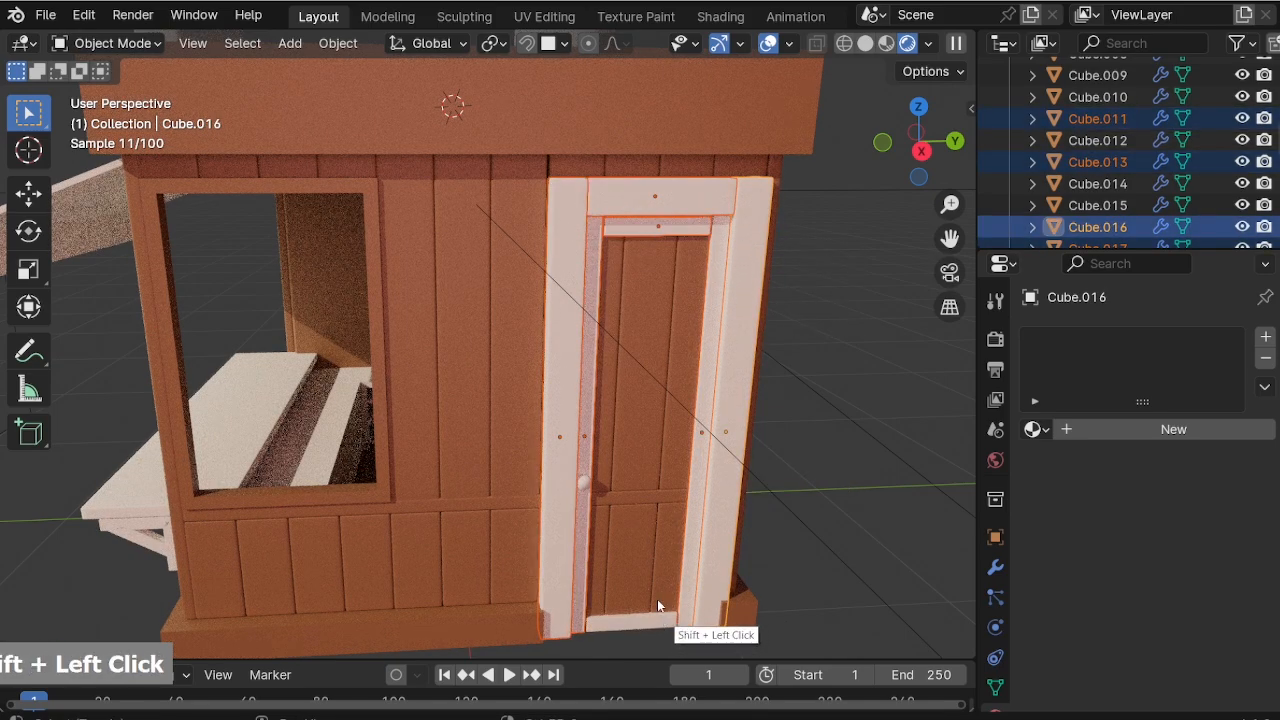
middle_drag(657, 605, 515, 520)
shift+click(513, 516)
key(ctrl+l)
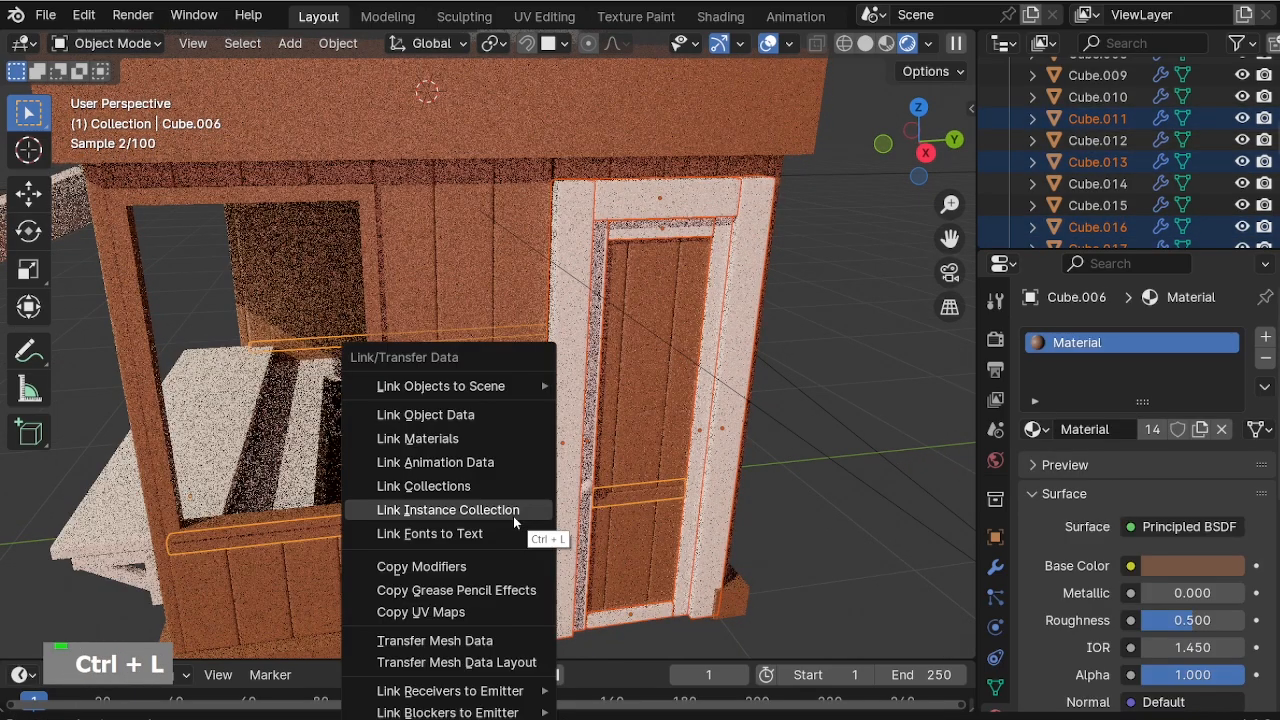
click(425, 438)
middle_drag(425, 438, 580, 472)
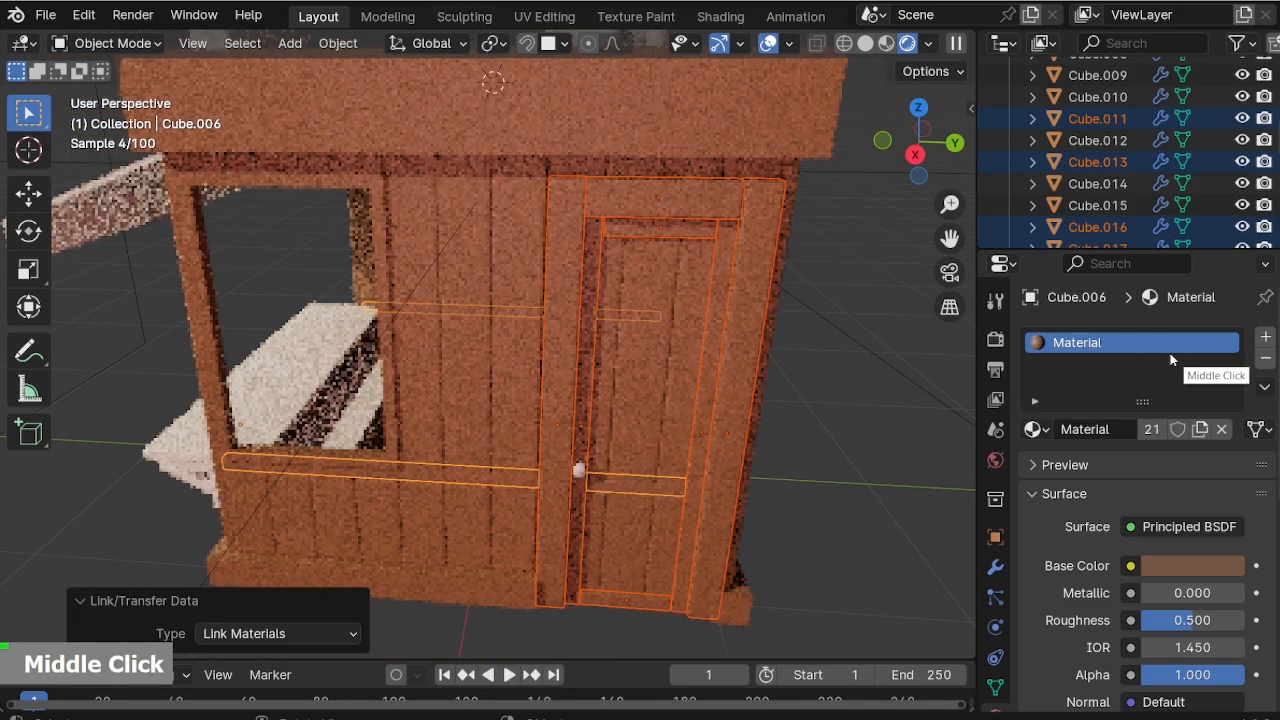
Give the door knob a new material with a near-black base color.
click(578, 468)
click(1171, 428)
click(1192, 566)
click(1225, 393)
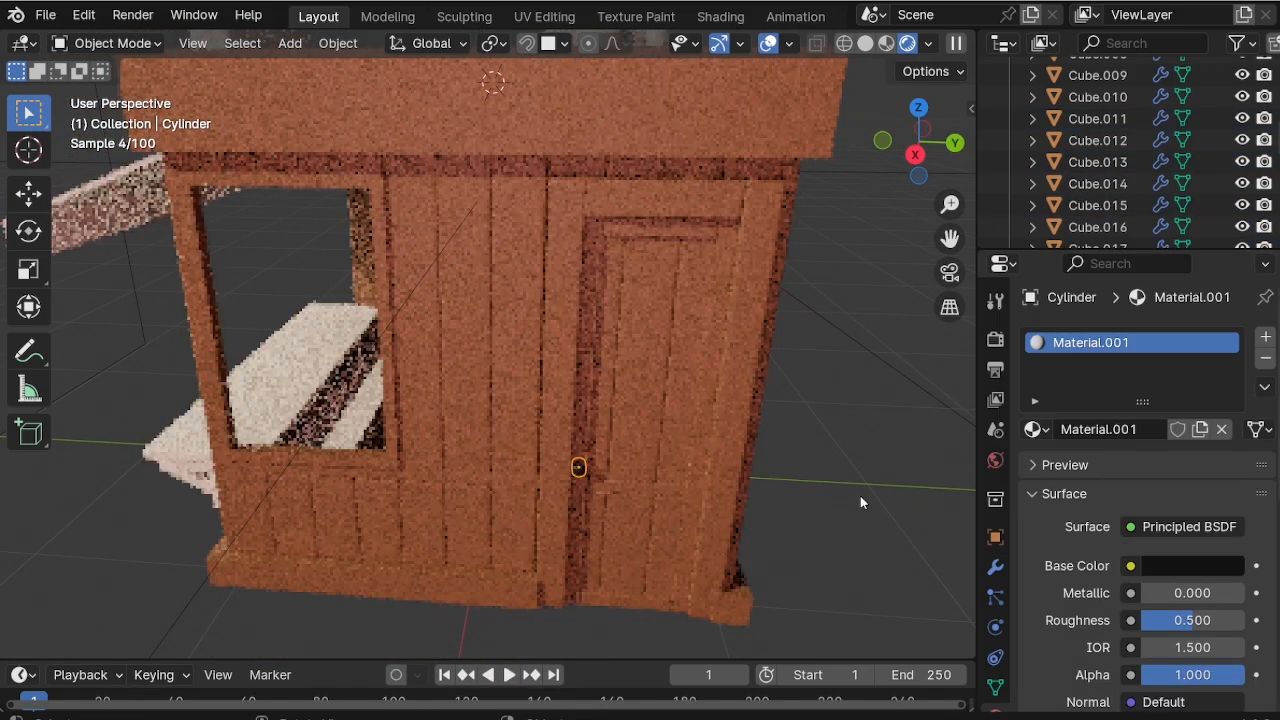
Tilt the side area light in front view, reposition it beside the kiosk, and check the lighting through the camera.
scroll(518, 397, down, 1)
middle_drag(547, 380, 545, 351)
scroll(545, 351, down, 1)
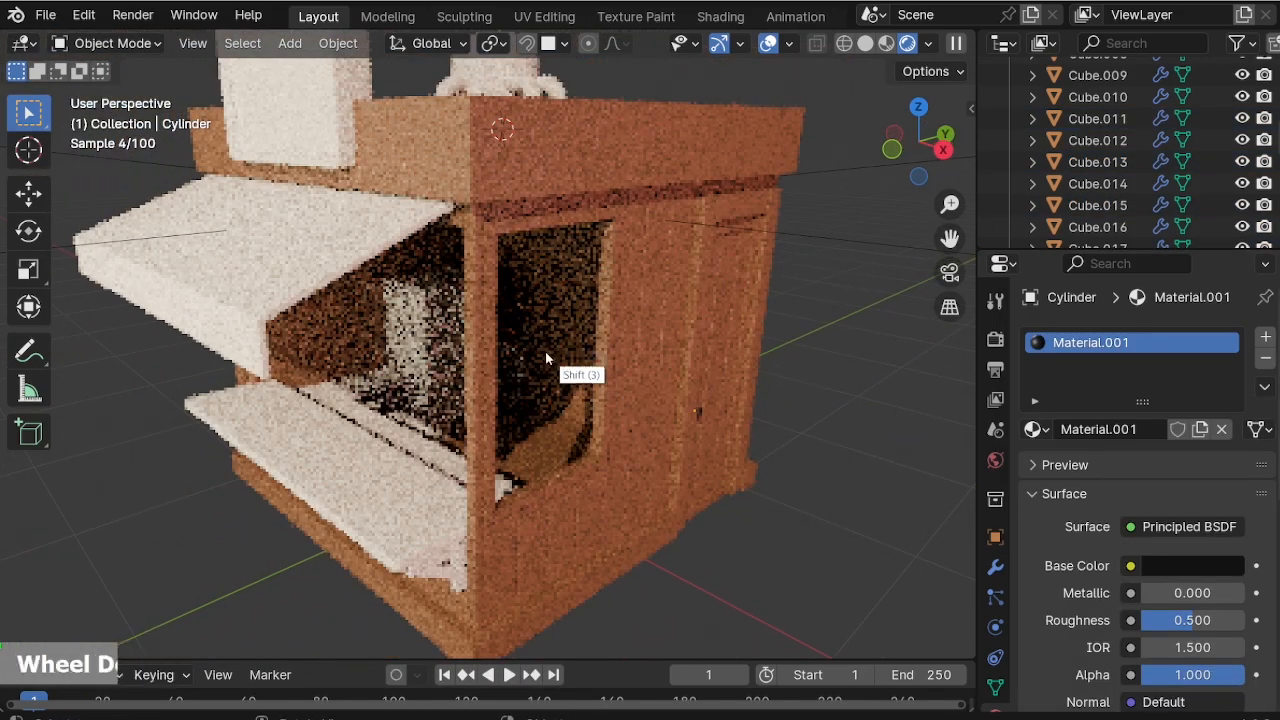
scroll(540, 357, down, 4)
key(KP_1)
click(824, 380)
key(r)
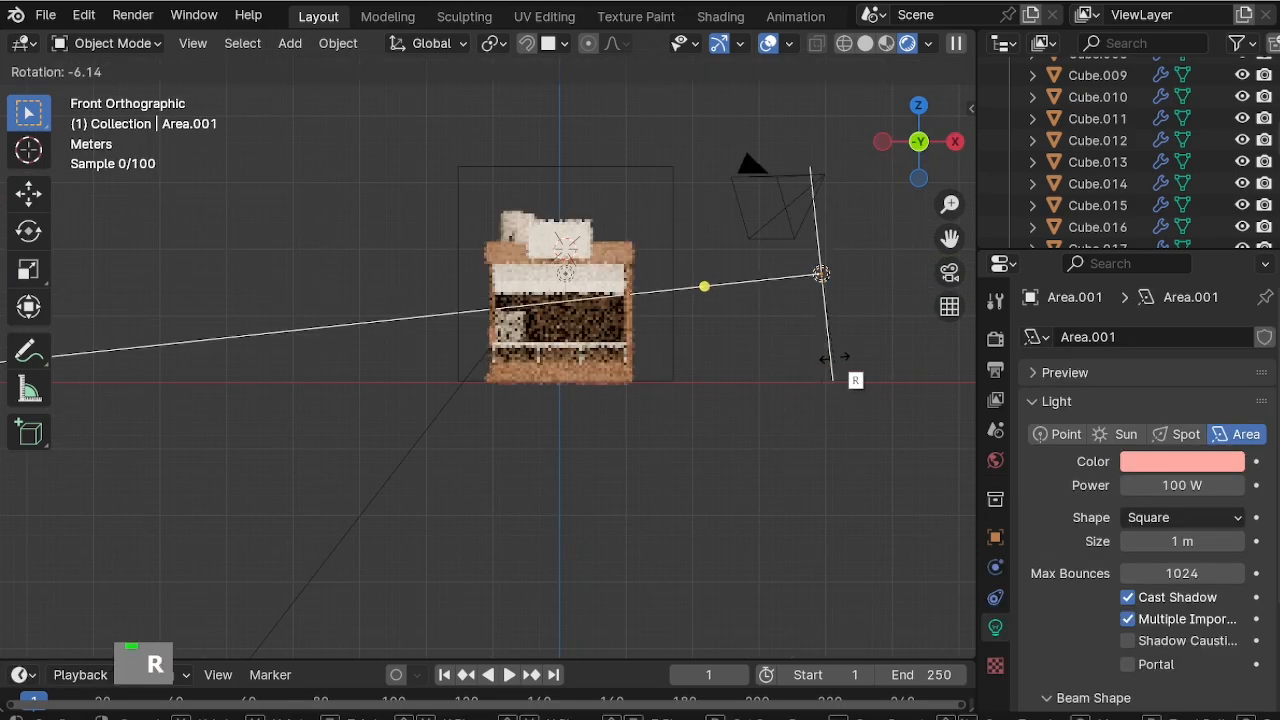
click(840, 305)
key(g)
click(645, 333)
middle_drag(645, 333, 456, 322)
scroll(551, 323, up, 4)
shift+middle_drag(551, 323, 596, 316)
key(KP_0)
scroll(580, 420, up, 2)
scroll(590, 500, down, 1)
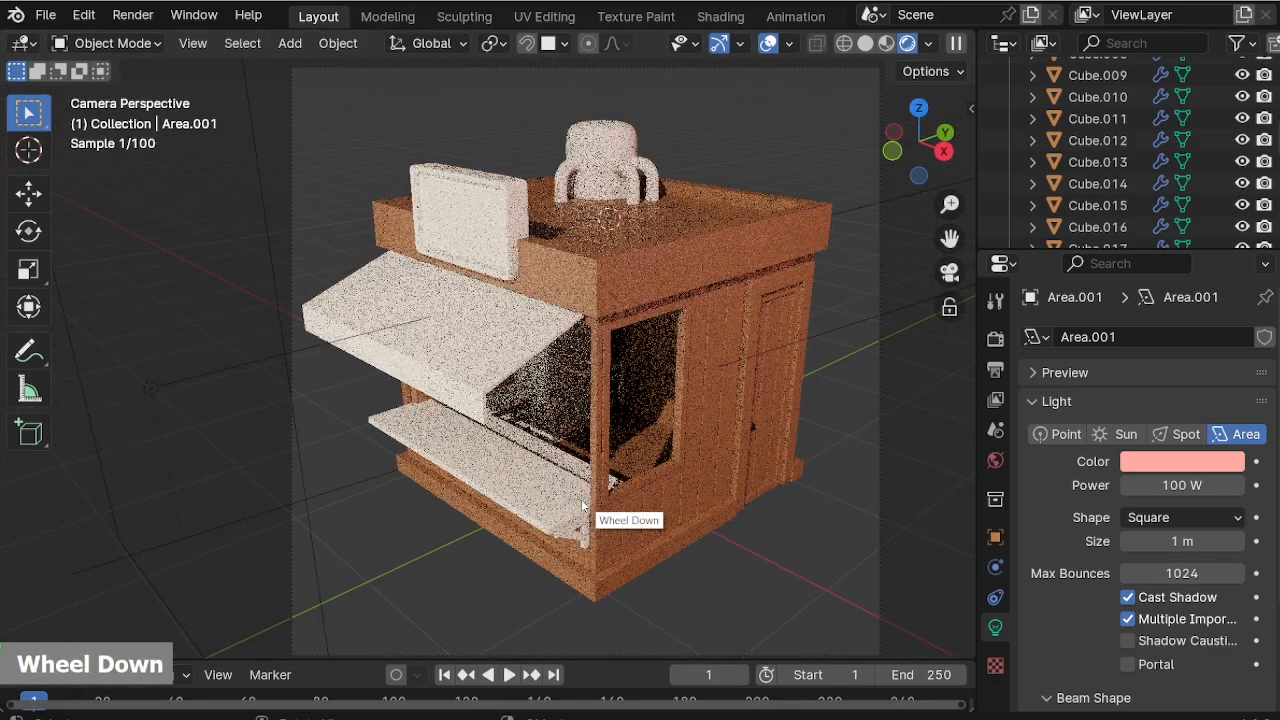
Give one curved pipe of the rooftop tank a new dark grey material with a base color value of about 0.08.
middle_drag(590, 500, 498, 440)
scroll(406, 419, up, 2)
scroll(476, 461, down, 1)
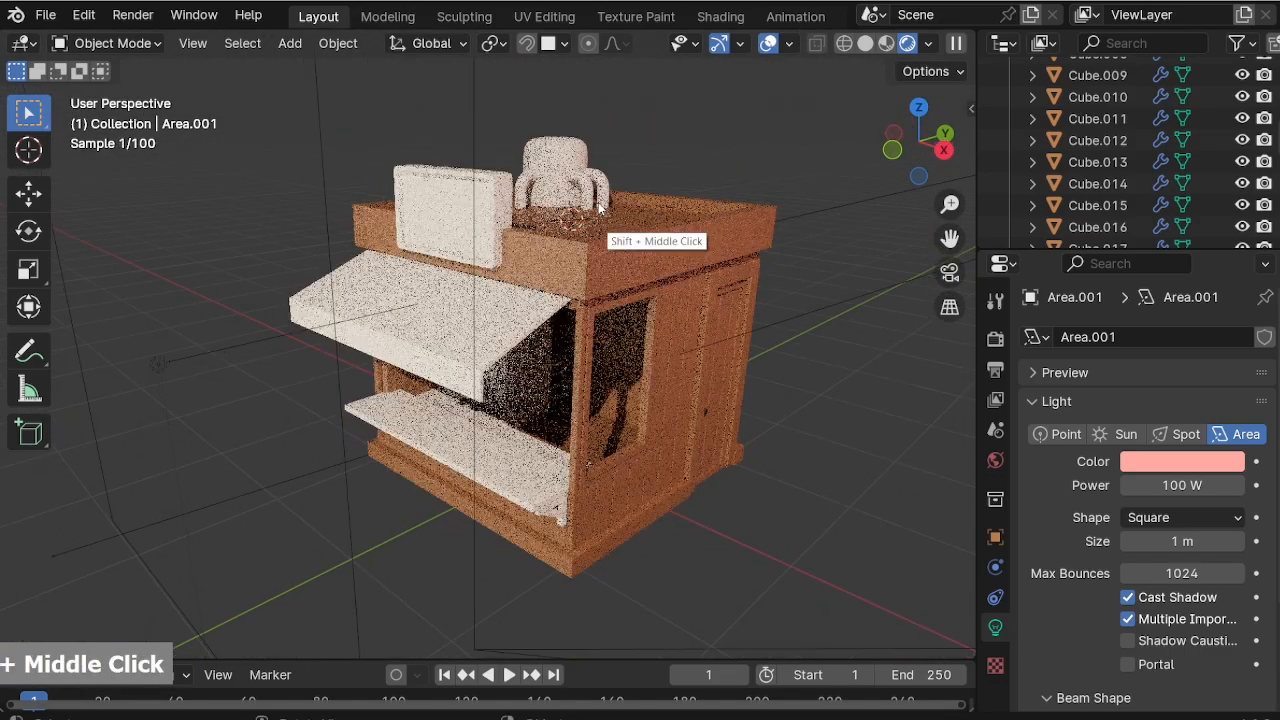
click(582, 182)
click(1120, 437)
click(1190, 566)
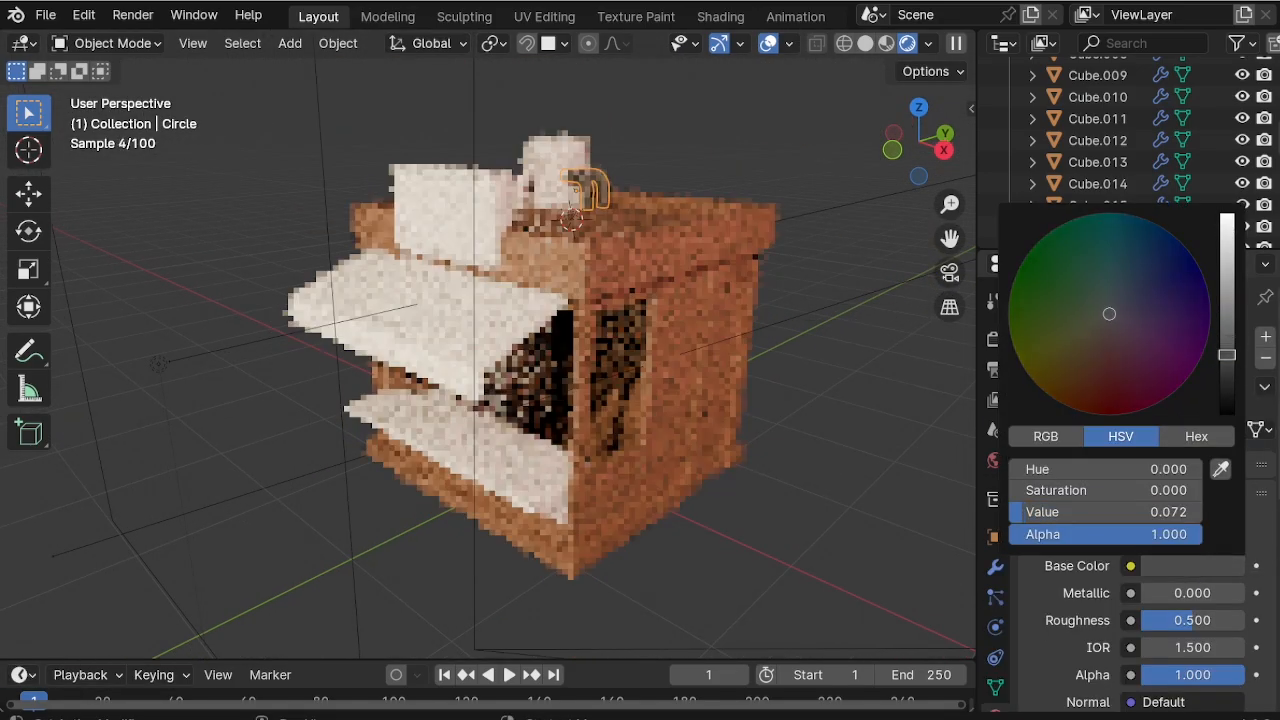
Use material preview shading and link the dark grey material to the rooftop tank and its remaining pipes.
click(886, 43)
shift+click(583, 186)
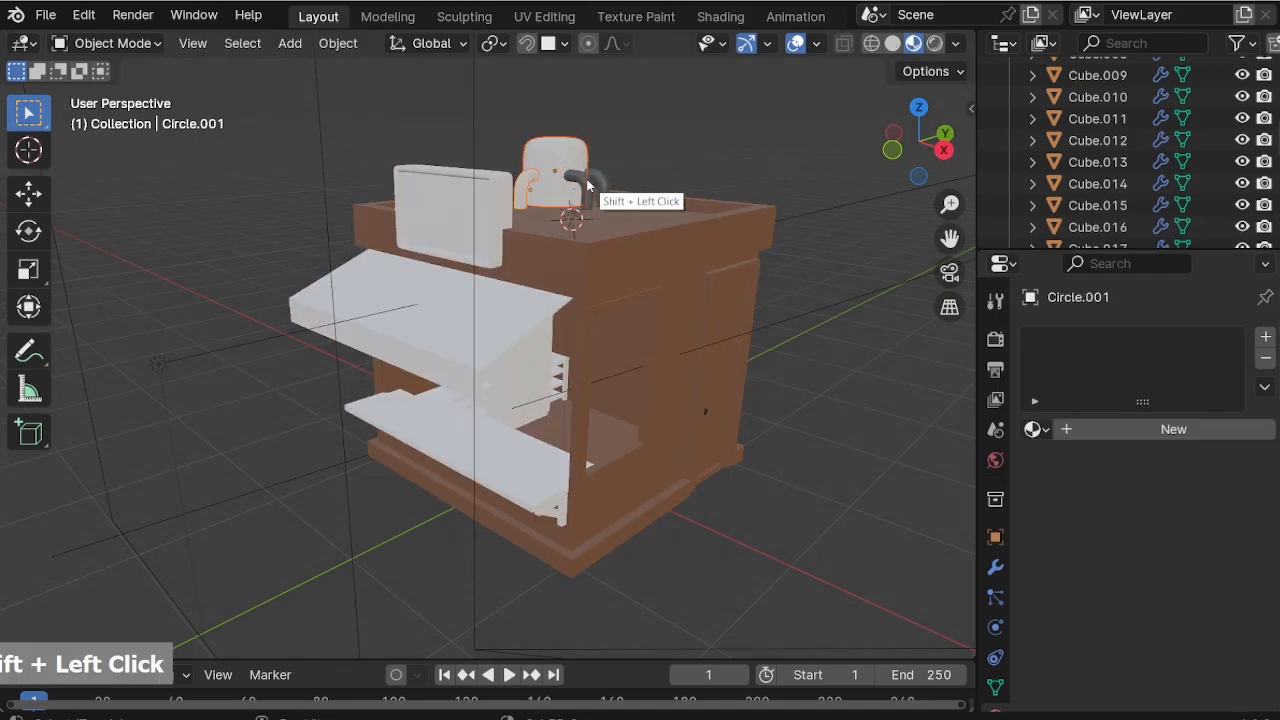
shift+click(590, 187)
key(ctrl+l)
click(587, 180)
Give the awning a new material with a red base color.
click(528, 299)
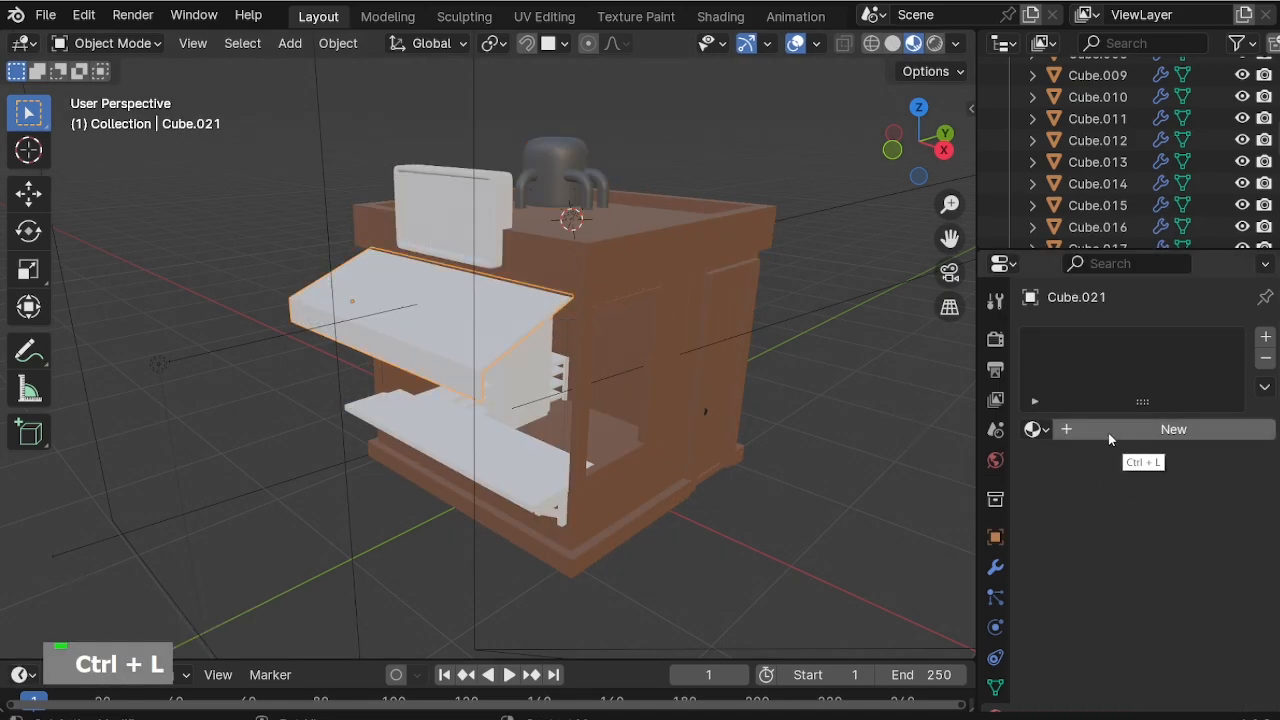
click(1120, 437)
click(1181, 566)
click(1250, 288)
Link the brown wall material to the support brackets under the front counter shelf.
click(534, 488)
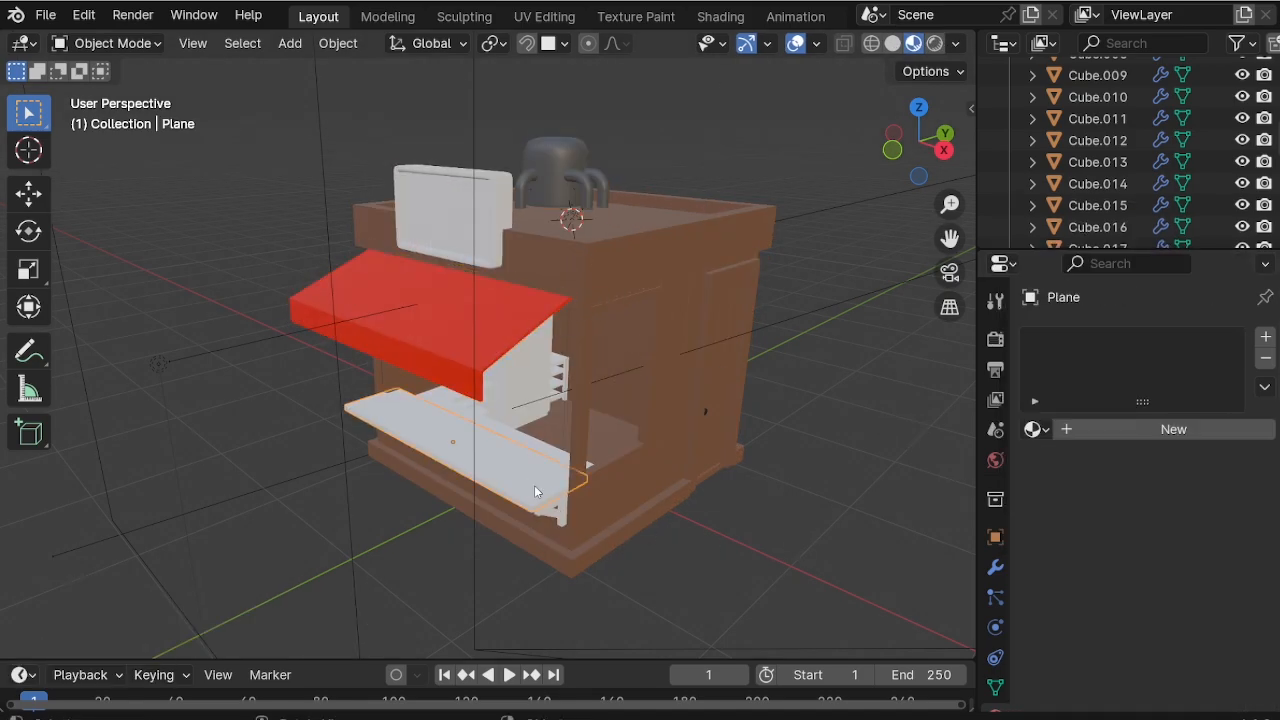
middle_drag(557, 556, 605, 534)
scroll(605, 534, up, 1)
shift+click(605, 534)
key(ctrl+l)
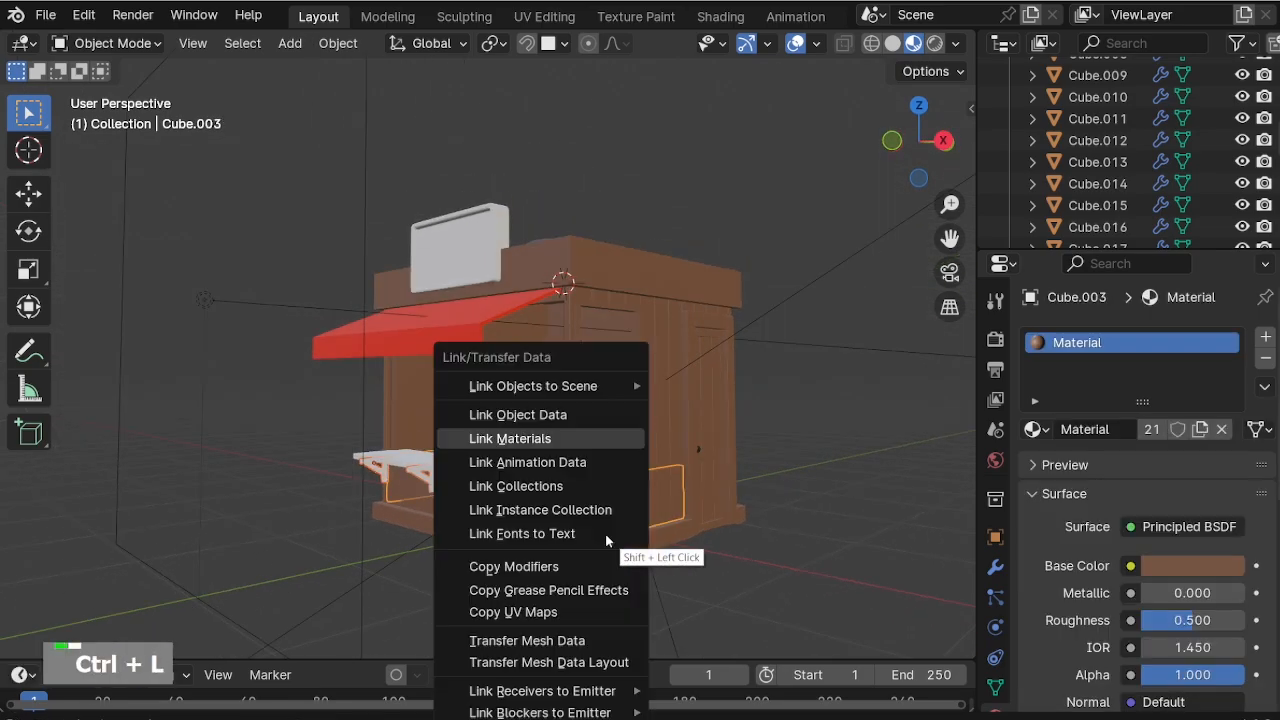
click(533, 437)
Give the interior counter a new material with a light peach base color.
middle_drag(617, 458, 555, 486)
scroll(568, 386, up, 3)
middle_drag(568, 386, 522, 422)
scroll(522, 418, up, 2)
click(336, 397)
middle_drag(528, 362, 533, 362)
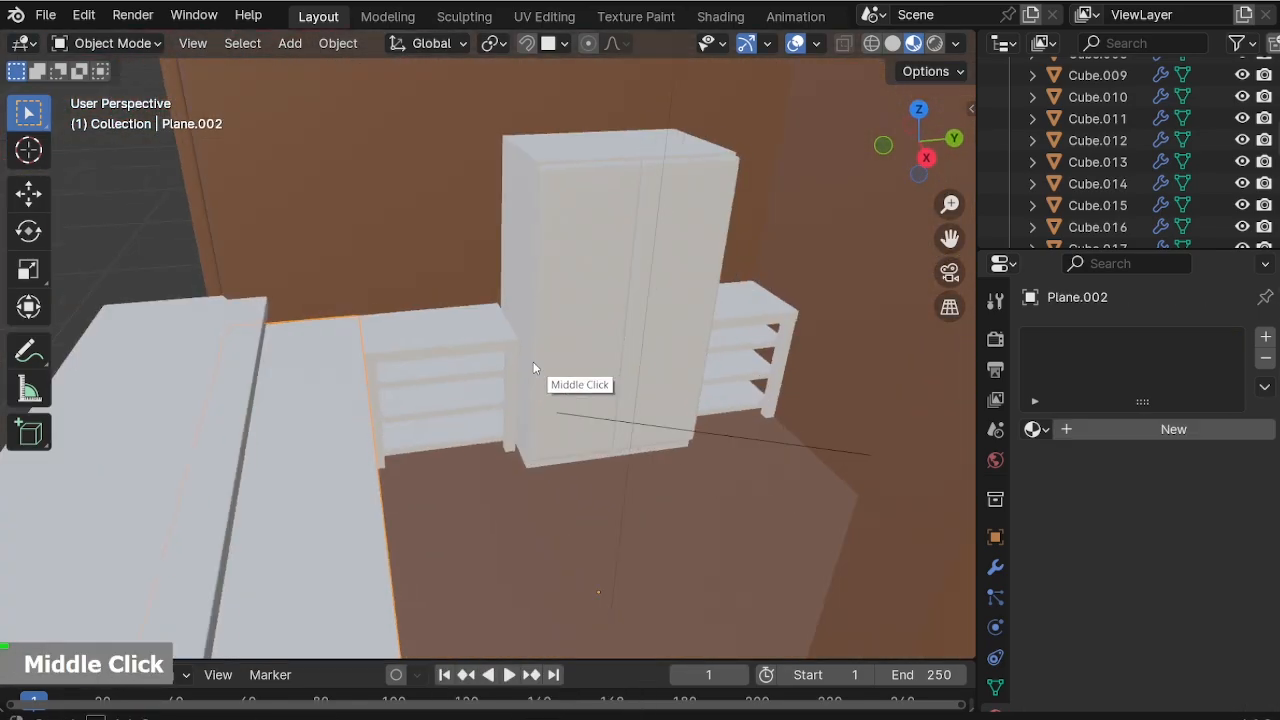
scroll(490, 342, up, 1)
click(1111, 427)
click(1190, 566)
drag(1095, 342, 1095, 359)
Link the peach counter material to the interior shelving units and the parts beneath the counter.
middle_drag(506, 371, 262, 430)
shift+click(262, 430)
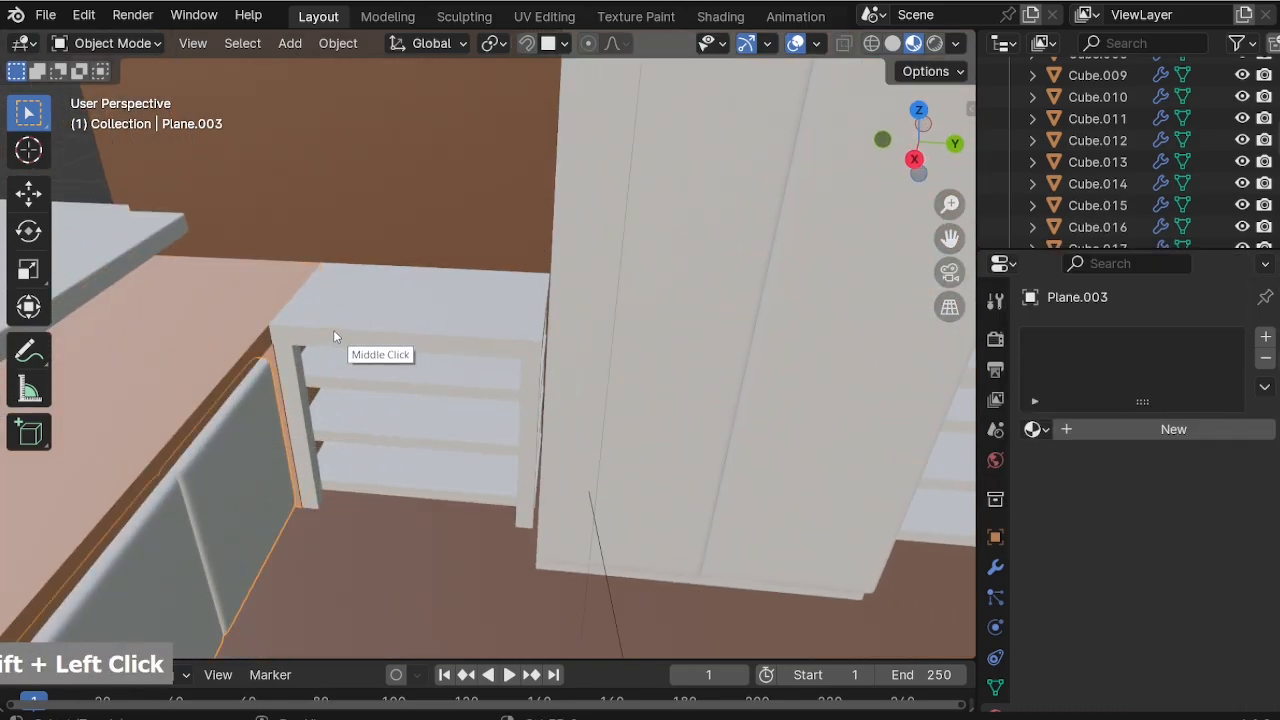
scroll(339, 374, down, 1)
shift+click(953, 498)
shift+click(207, 328)
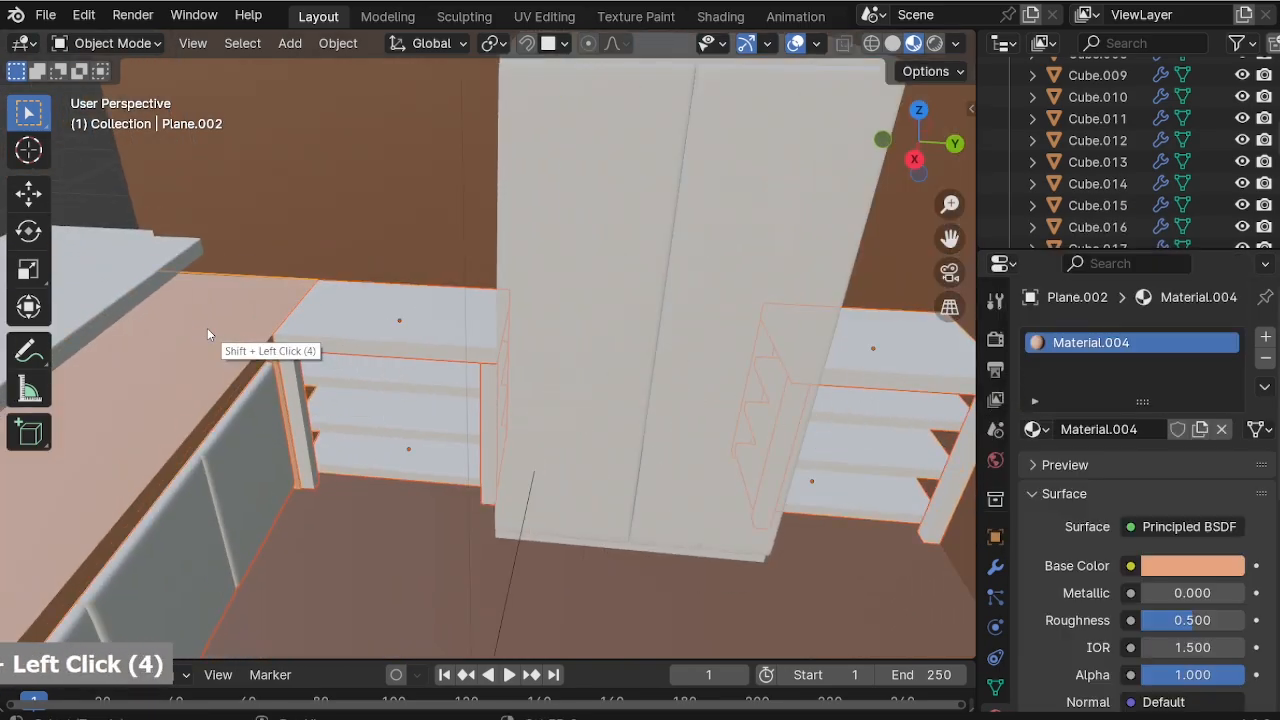
key(ctrl+l)
click(207, 328)
Give the tall cabinet's doors a new material with Metallic 1.000 and preview it in rendered shading.
middle_drag(207, 328, 575, 356)
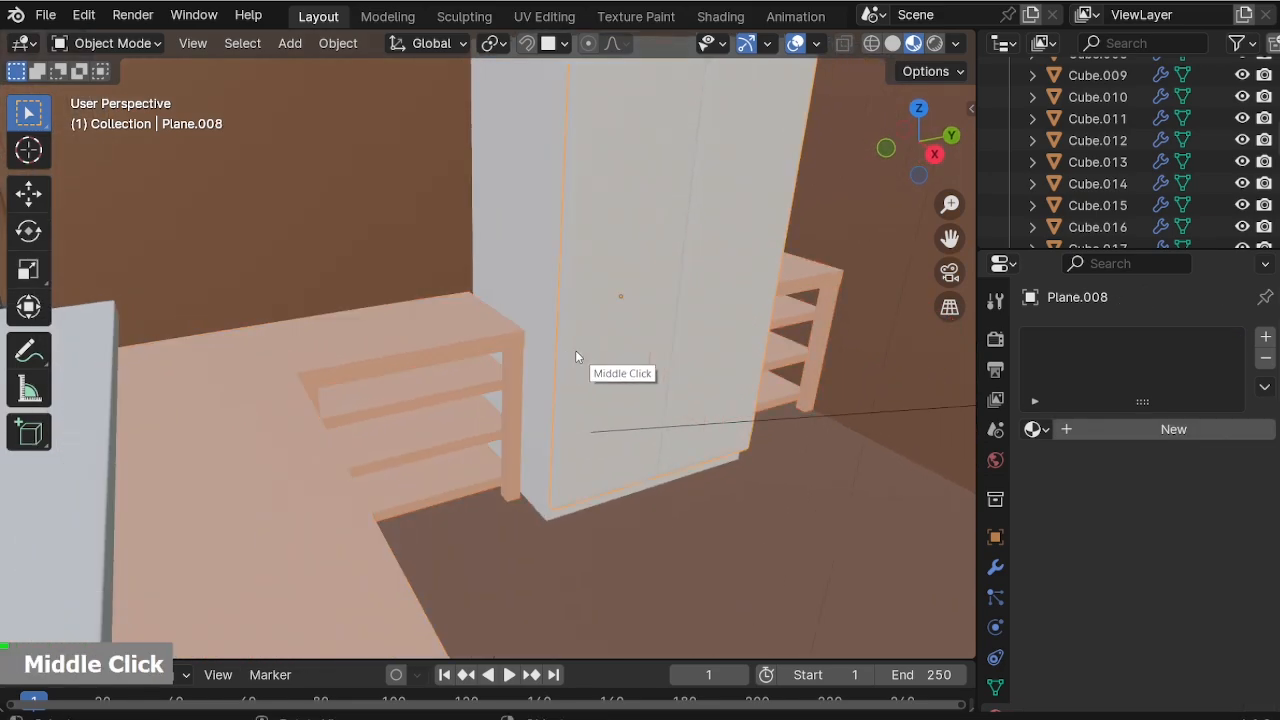
click(1090, 432)
click(1160, 565)
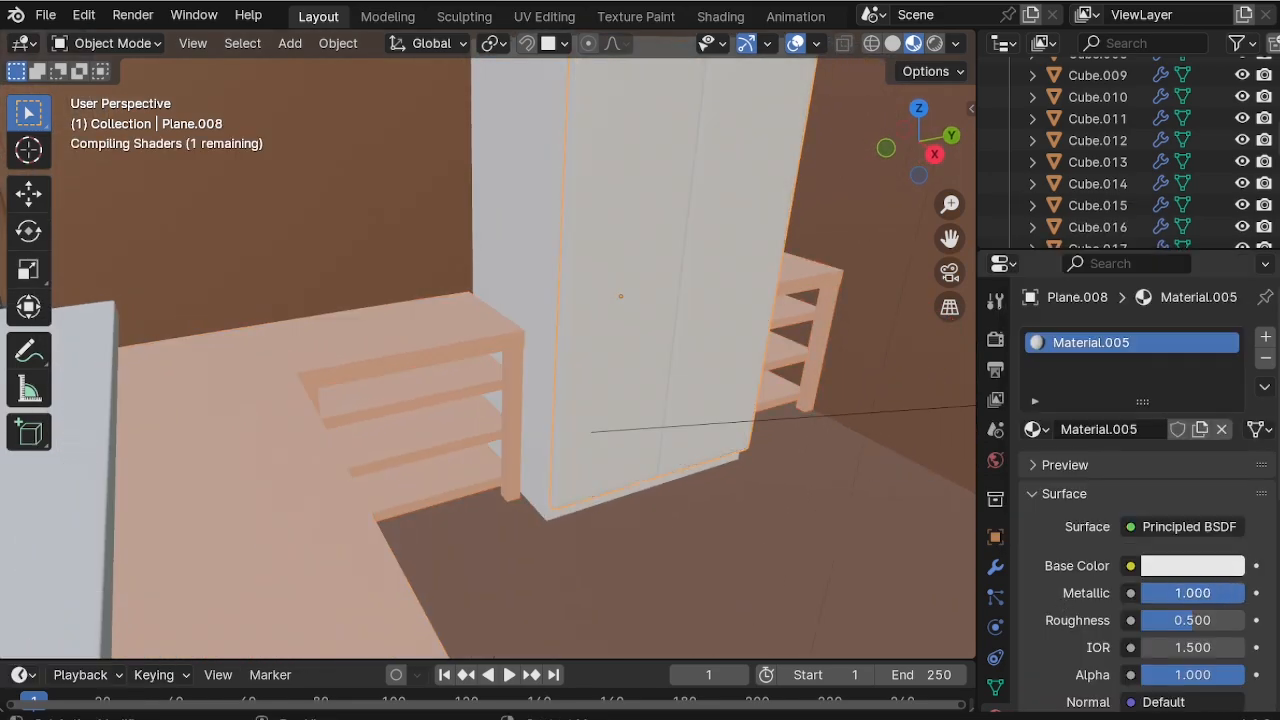
middle_drag(600, 520, 640, 540)
click(935, 43)
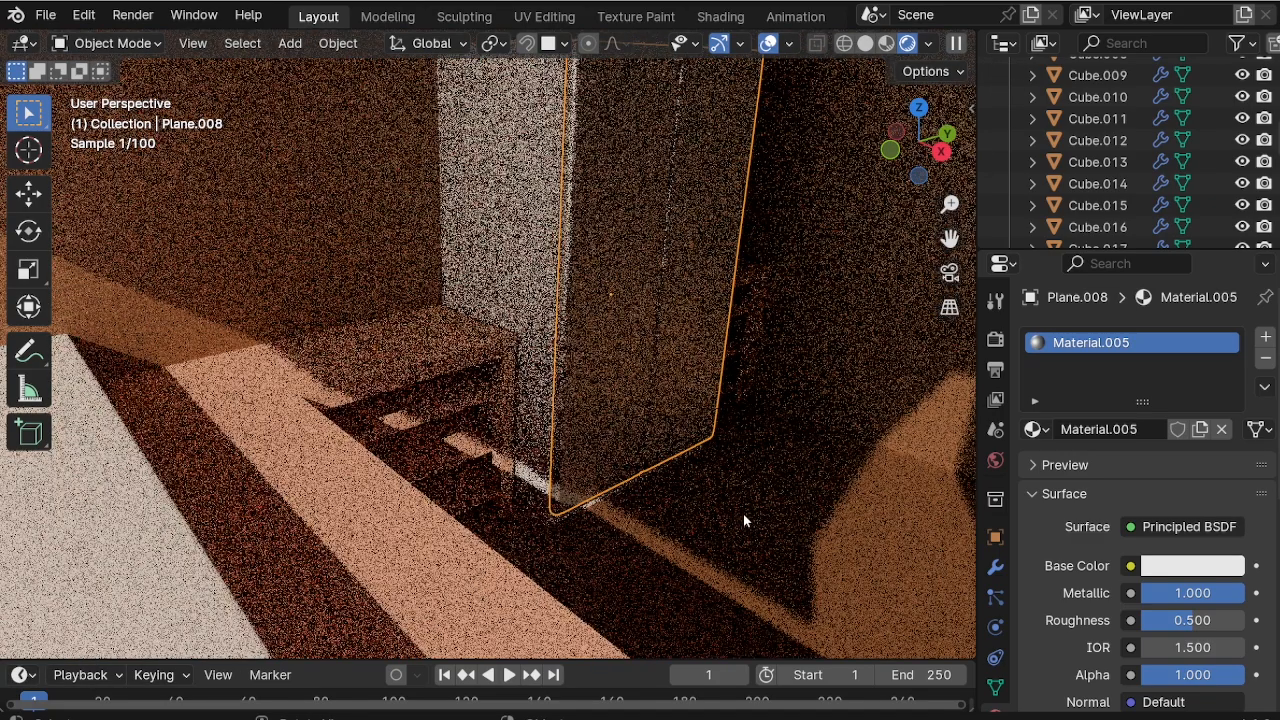
click(743, 513)
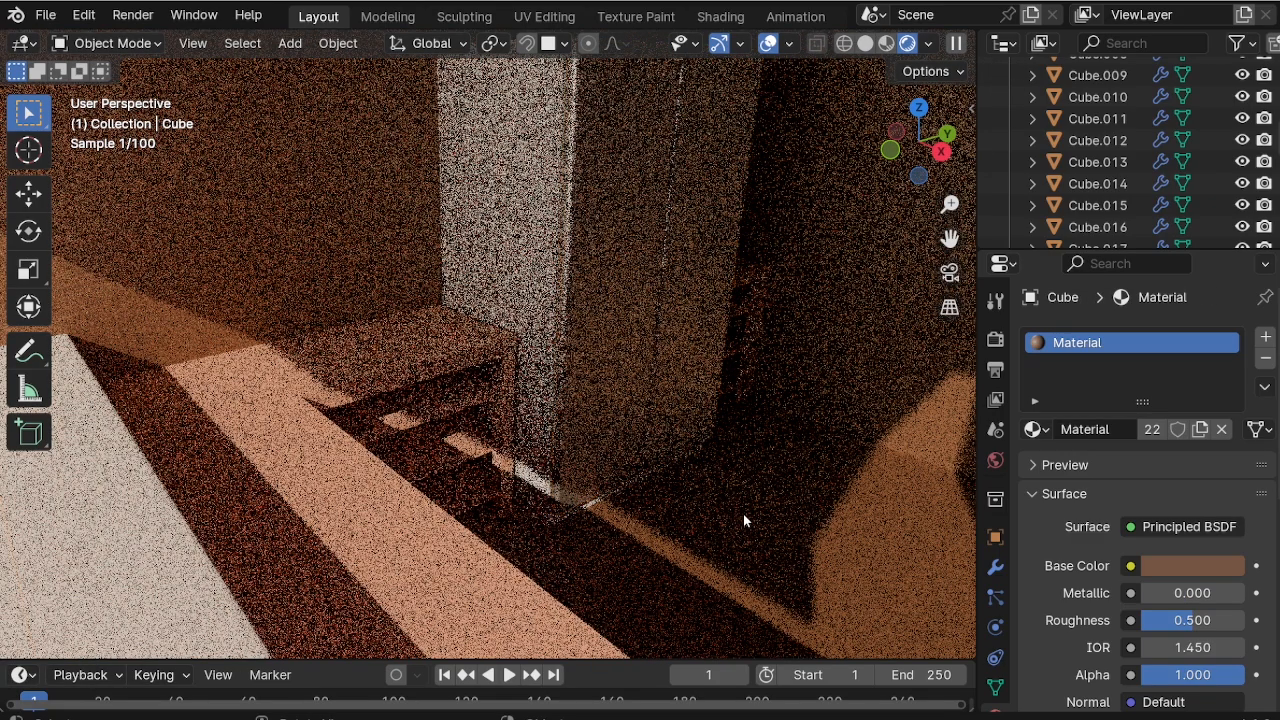
Link the metallic door material to the tall cabinet's body and check the rendered kiosk through the camera.
click(886, 43)
click(505, 209)
shift+click(605, 220)
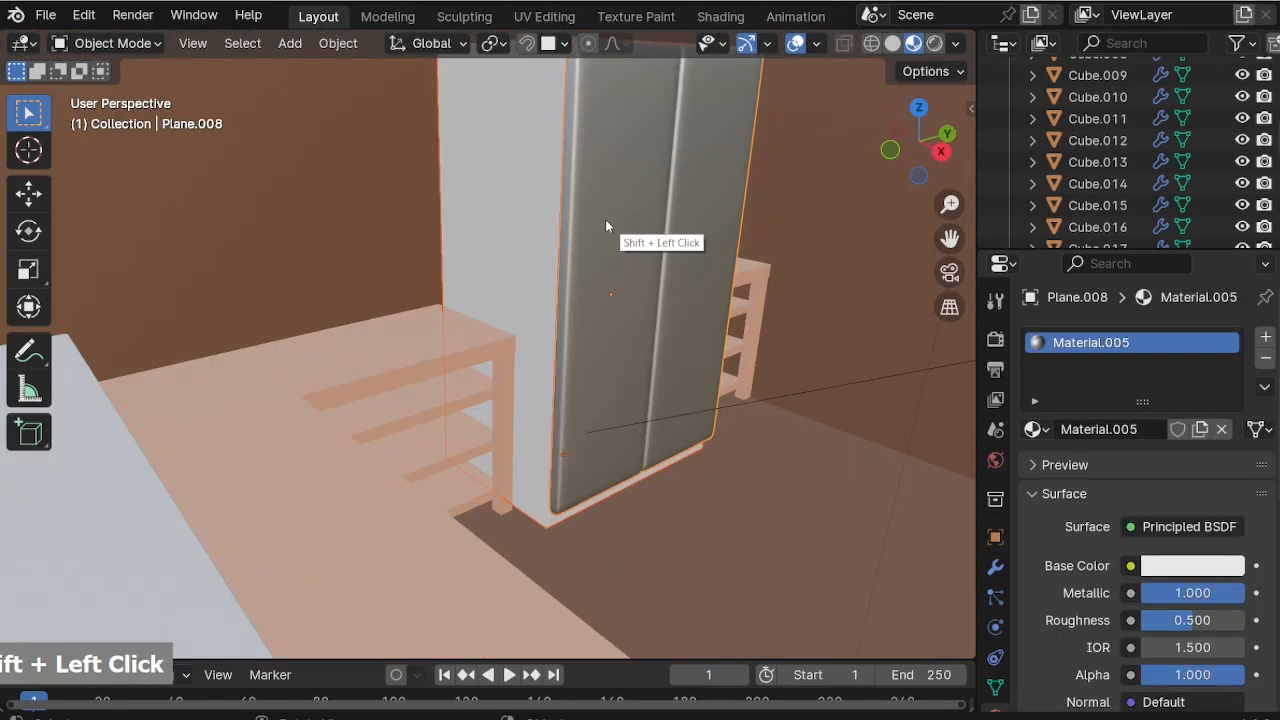
key(ctrl+l)
click(605, 221)
scroll(643, 384, down, 7)
middle_drag(643, 384, 647, 397)
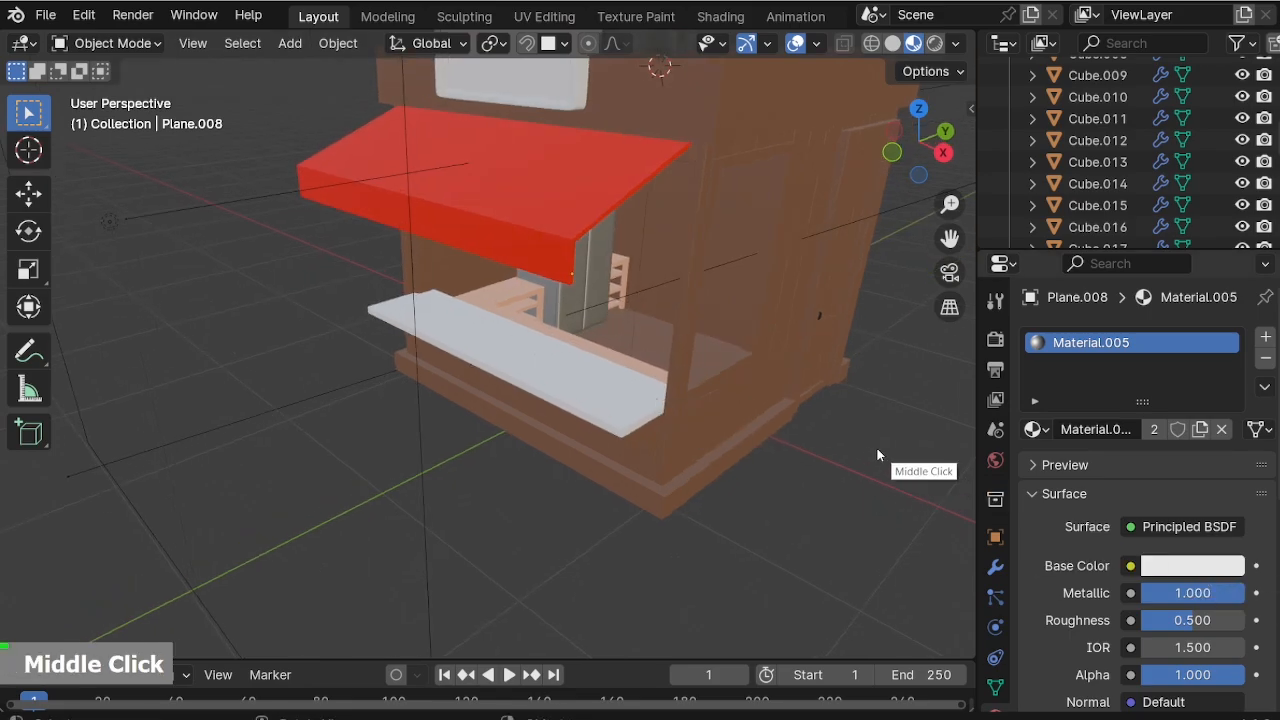
key(KP_0)
click(935, 43)
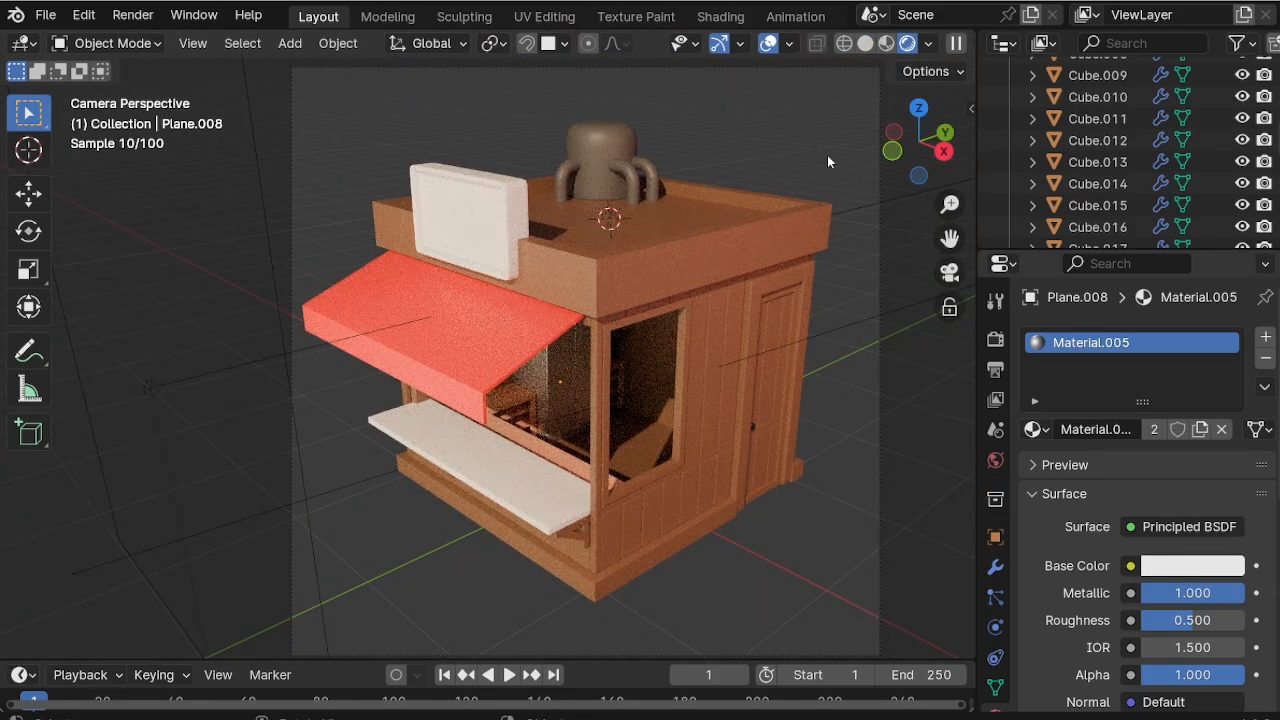
Darken the base color of the rooftop tank's grey material to near black.
click(886, 43)
click(1189, 568)
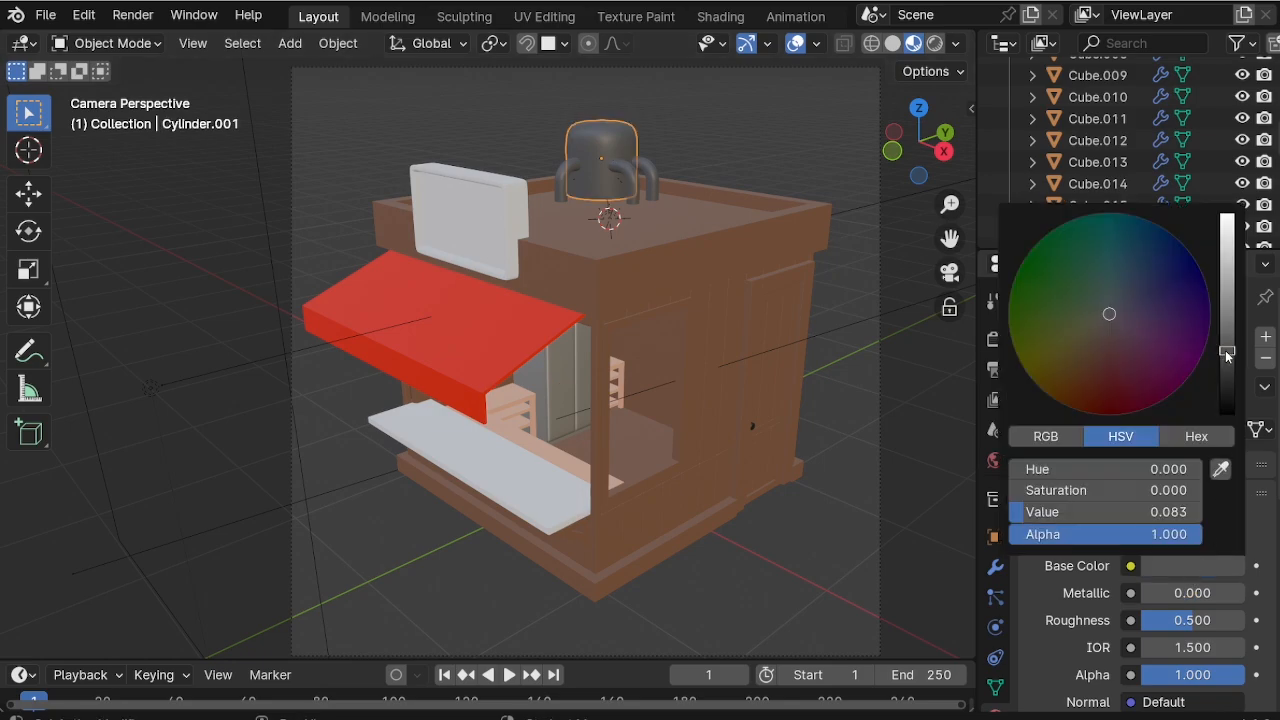
drag(1229, 356, 1229, 381)
Link the peach material from the interior counter furniture to the sign board above the awning.
click(489, 224)
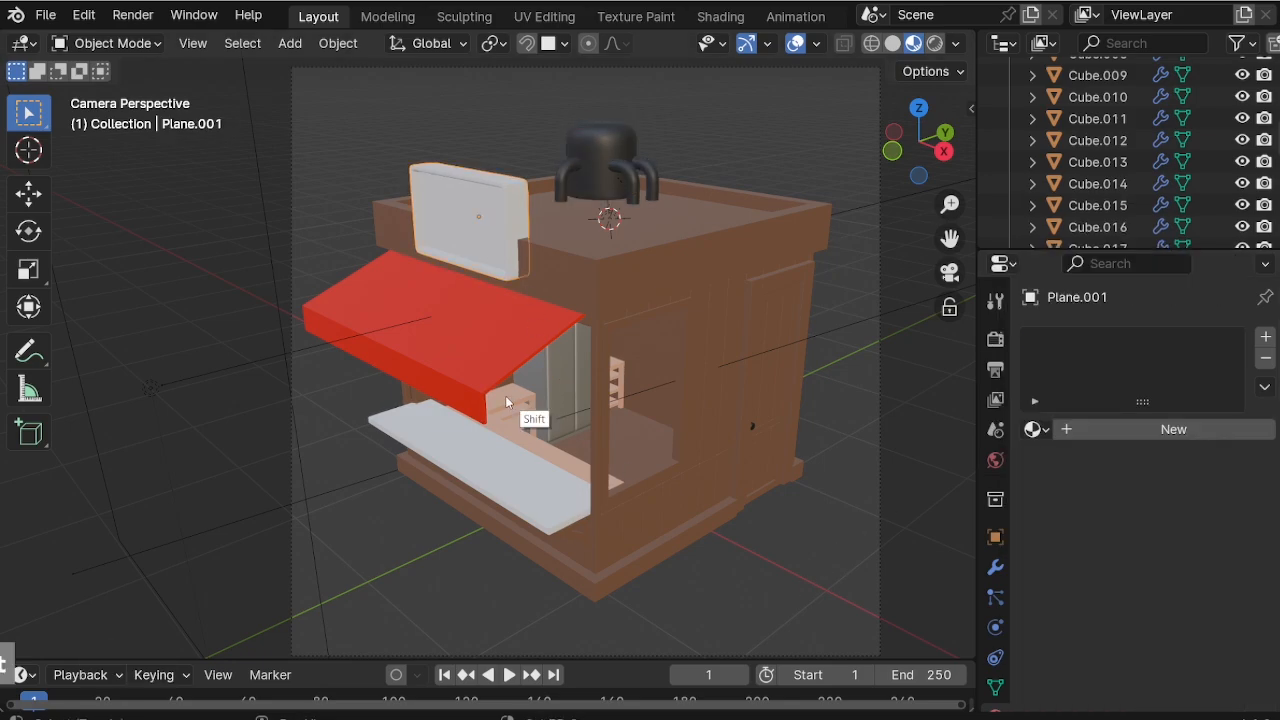
shift+click(505, 402)
key(ctrl+l)
click(505, 400)
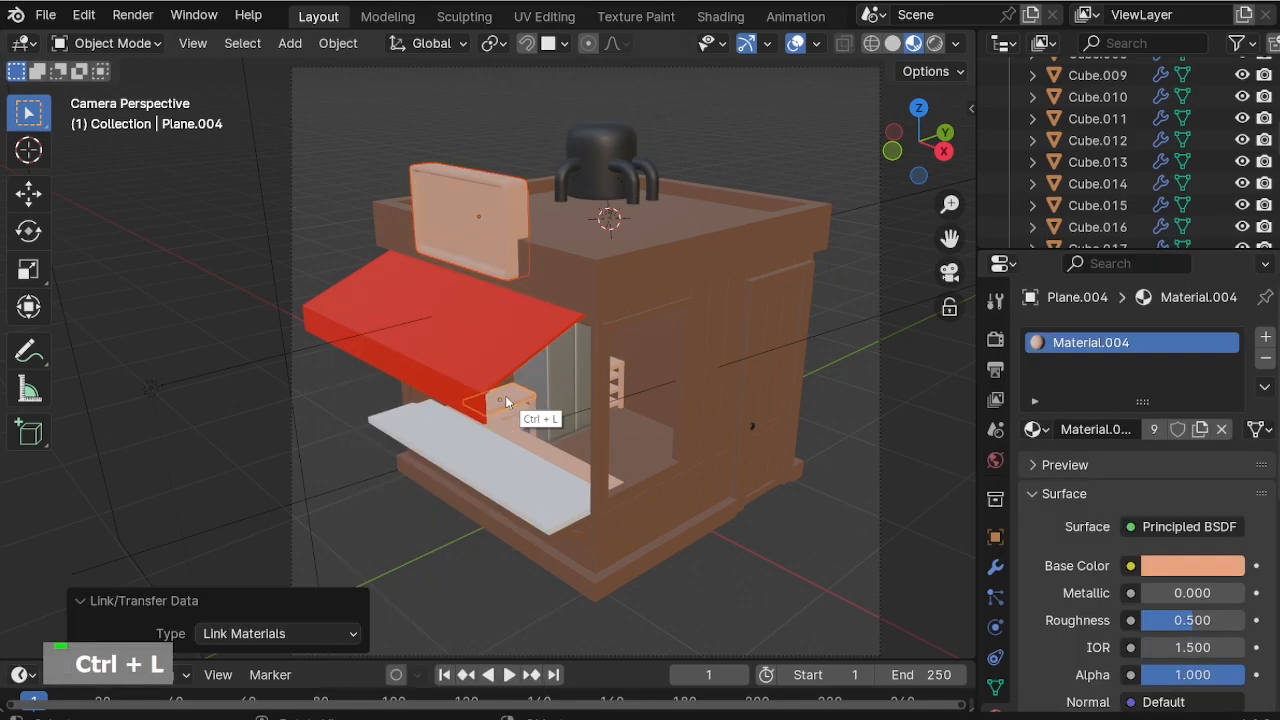
In the Shading workspace, add a Wave Texture to the awning's material and connect its color to the Base Color.
click(480, 340)
click(717, 19)
scroll(543, 517, up, 2)
middle_drag(520, 510, 697, 646)
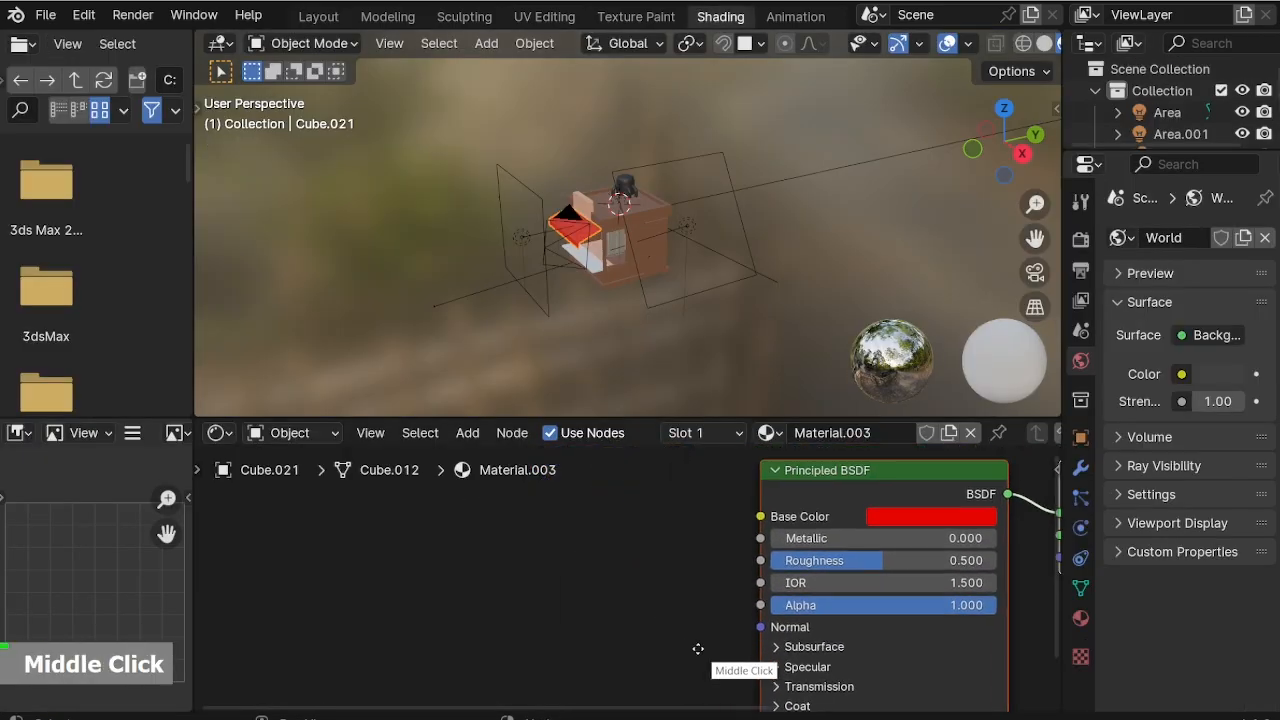
scroll(697, 646, up, 1)
scroll(596, 215, up, 8)
mouse_move(573, 298)
shift+middle_down()
mouse_move(571, 325)
mouse_move(627, 251)
shift+middle_up()
key(shift+a)
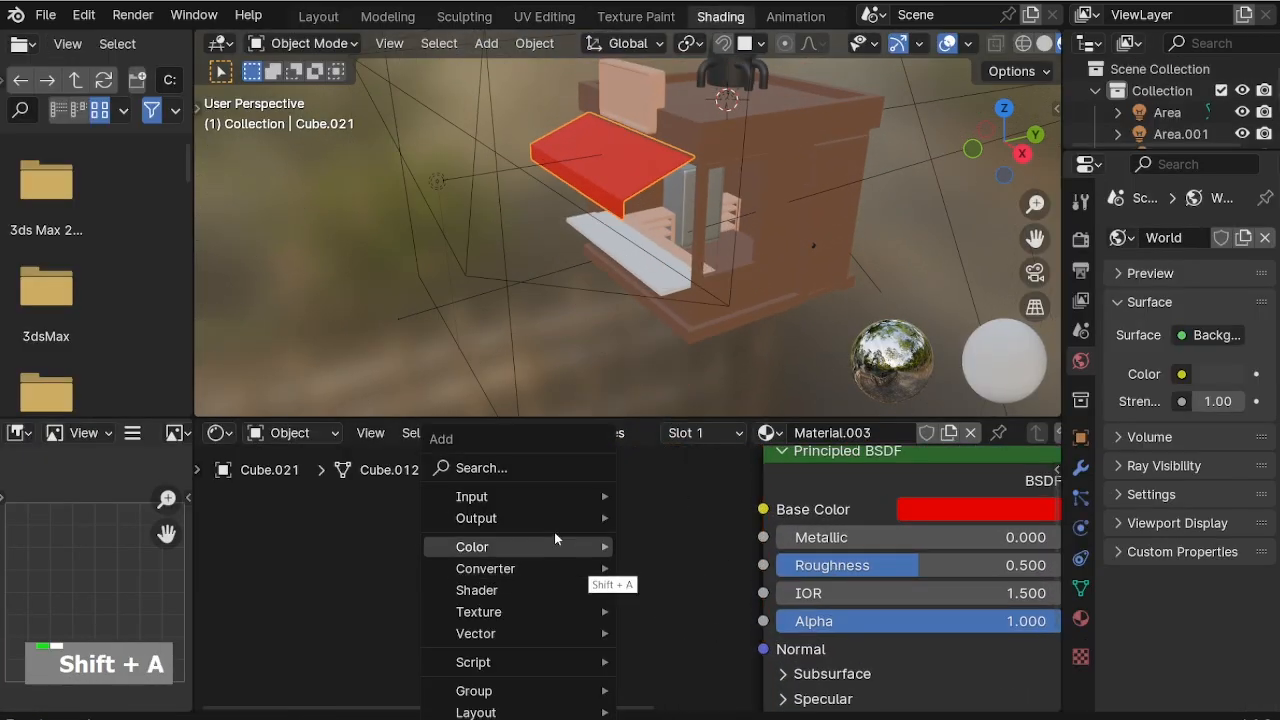
text(wave)
click(572, 520)
click(328, 485)
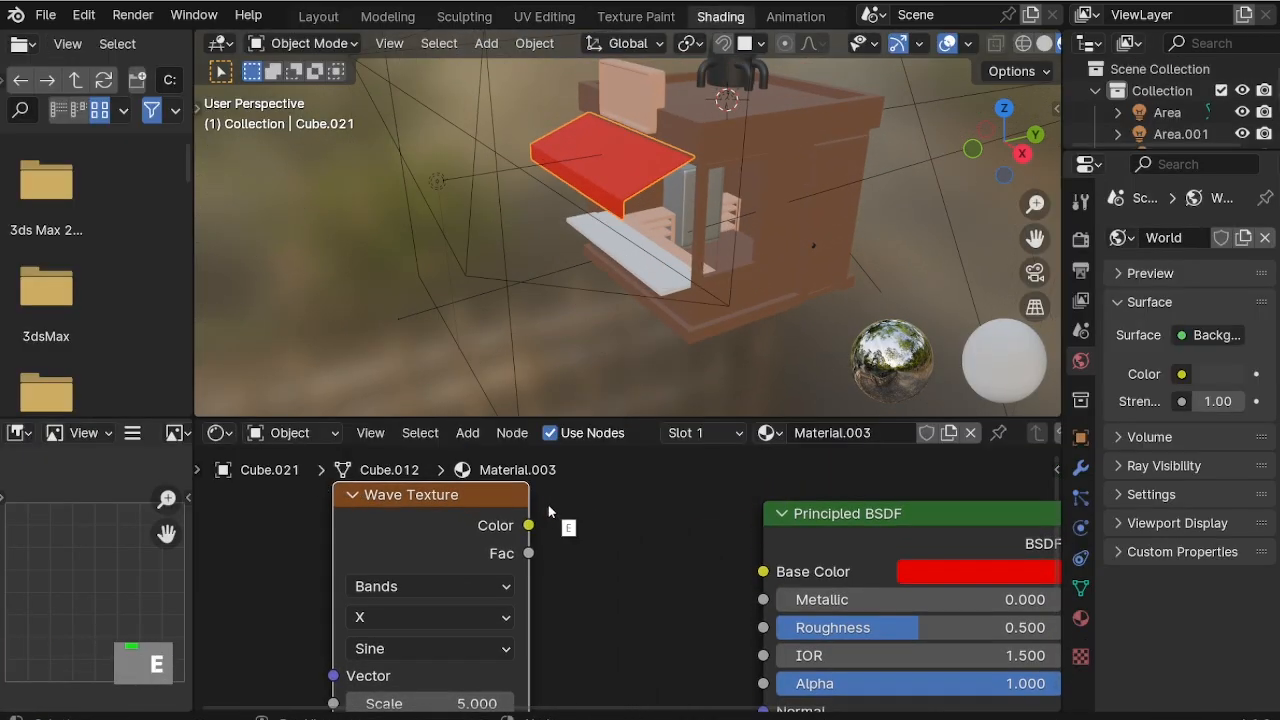
drag(744, 560, 763, 571)
Insert a Color Ramp between the Wave Texture and the shader and set its interpolation to Constant.
key(shift+a)
click(505, 466)
text(colo)
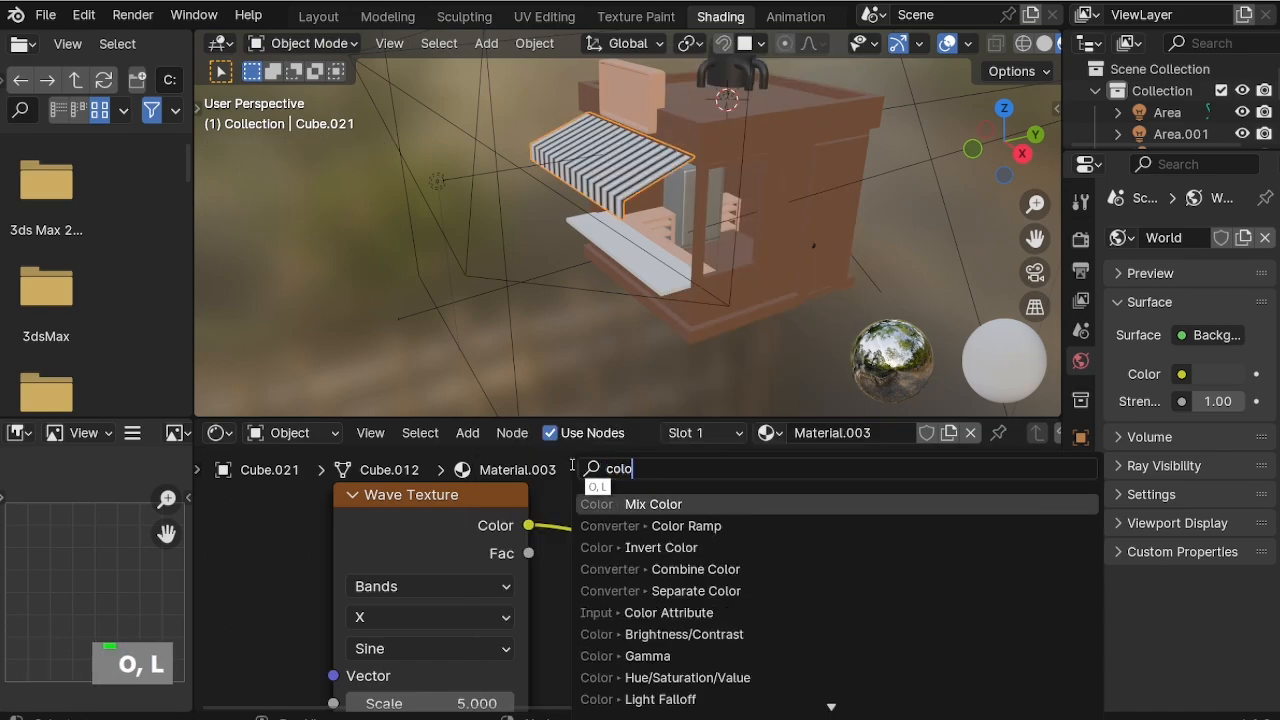
click(631, 525)
click(519, 488)
scroll(598, 528, down, 2)
shift+middle_drag(592, 631, 594, 592)
scroll(705, 560, up, 3)
click(900, 546)
click(905, 511)
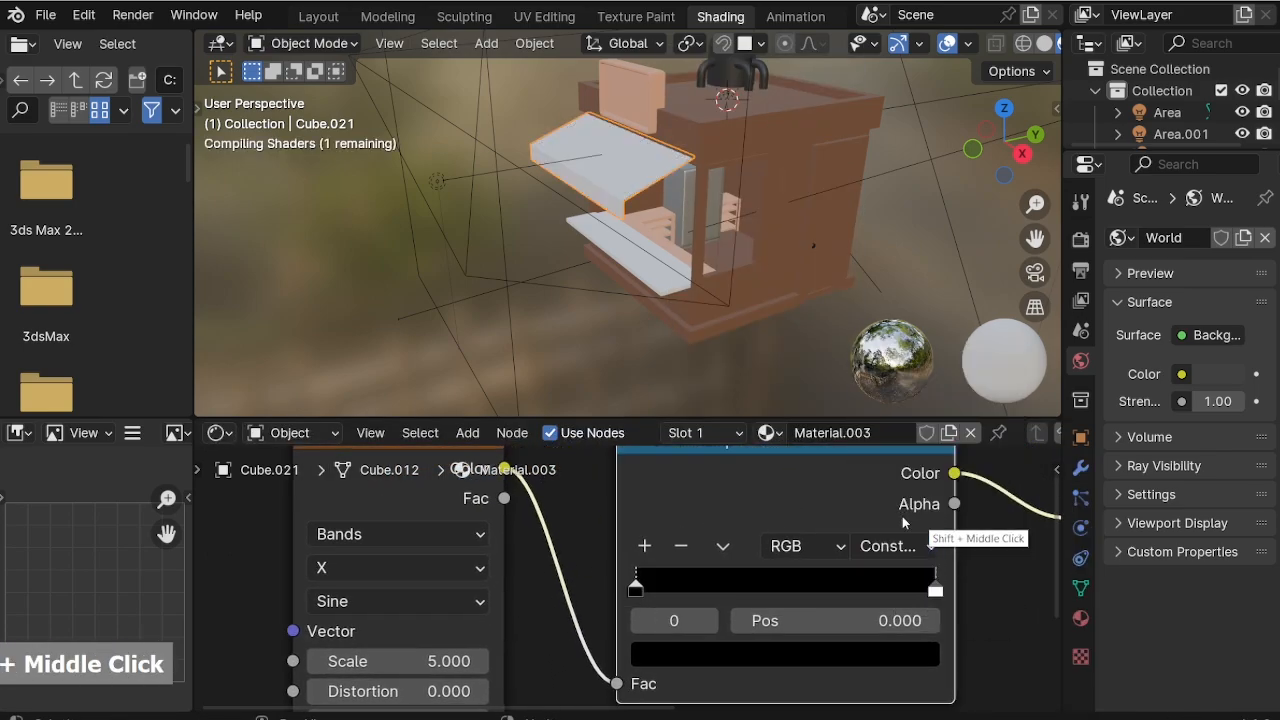
Move the ramp's white stop to position 0.465 and set the Wave Texture scale to 1.300 for wide awning stripes.
scroll(563, 155, up, 2)
shift+middle_drag(563, 155, 600, 200)
click(935, 589)
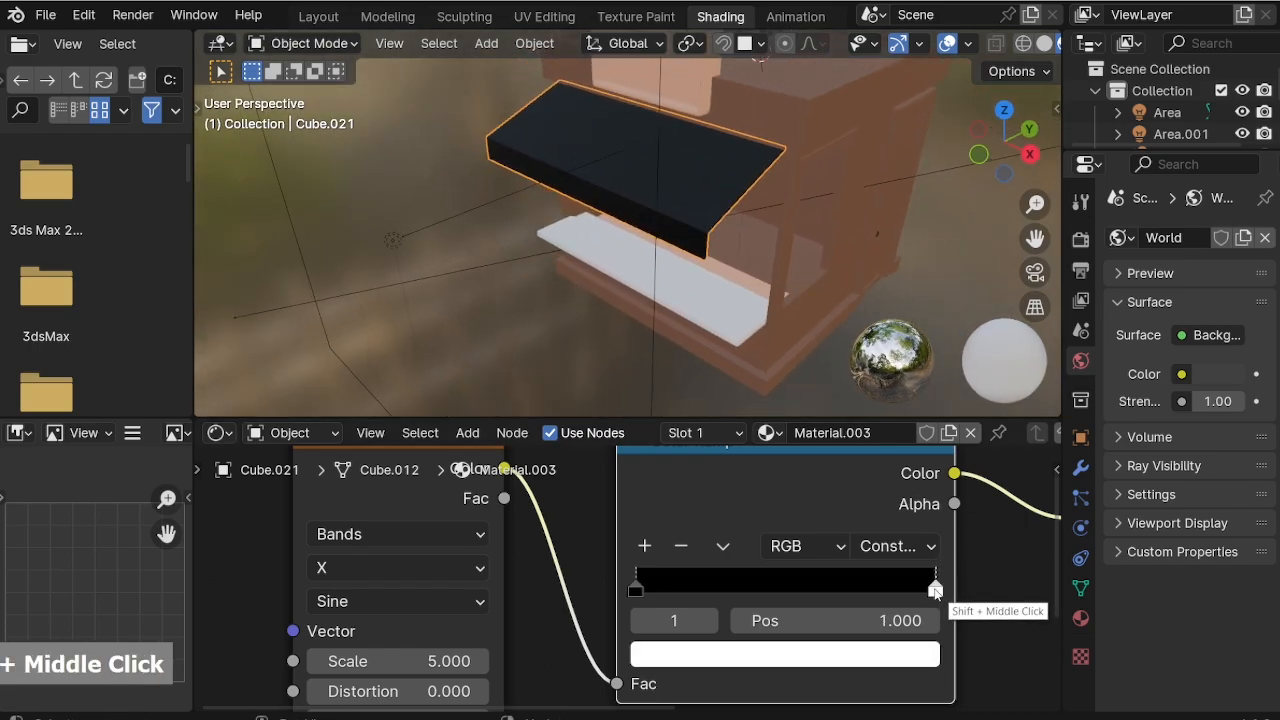
drag(935, 589, 758, 598)
shift+middle_drag(486, 625, 548, 585)
mouse_move(500, 622)
mouse_down()
mouse_move(540, 622)
mouse_move(481, 622)
mouse_up()
scroll(578, 196, up, 1)
middle_drag(578, 196, 688, 191)
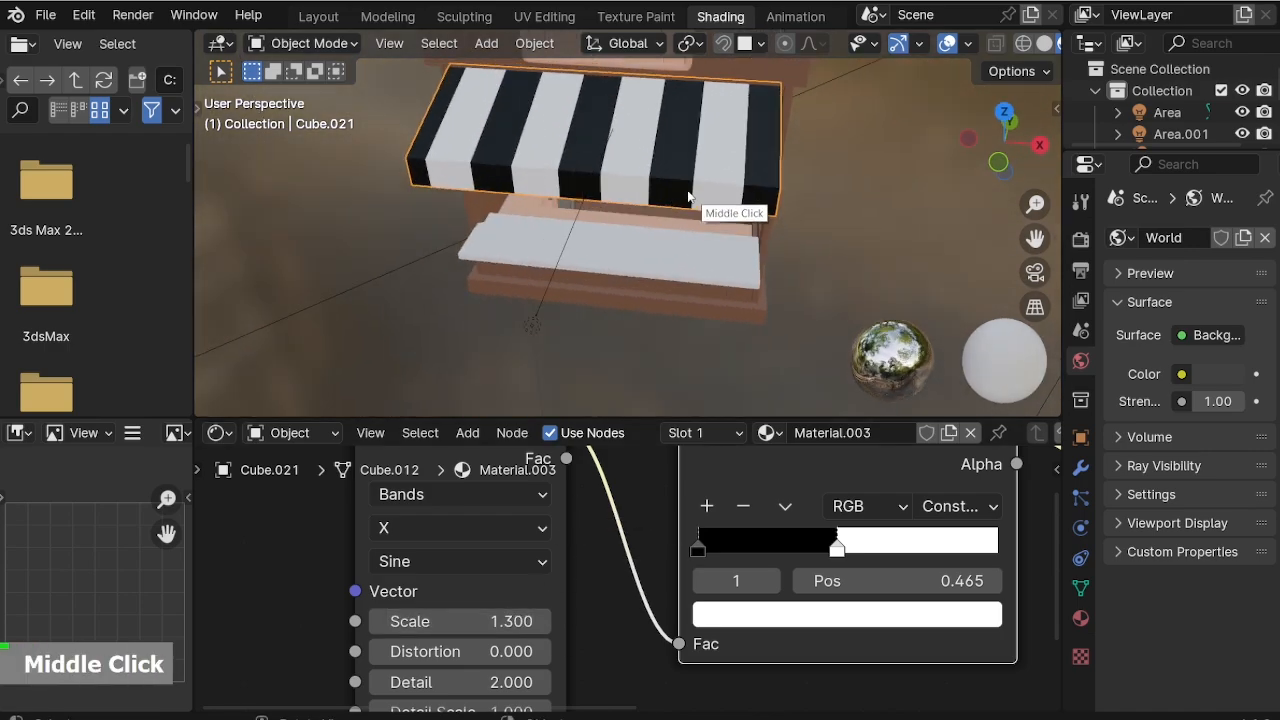
Add Texture Coordinate and Mapping nodes ahead of the awning's Wave Texture.
middle_drag(596, 538, 683, 563)
key(ctrl+t)
shift+middle_drag(479, 589, 737, 446)
Shift the awning stripes by trying several Mapping X locations, ending with 1.3 m.
drag(628, 568, 633, 570)
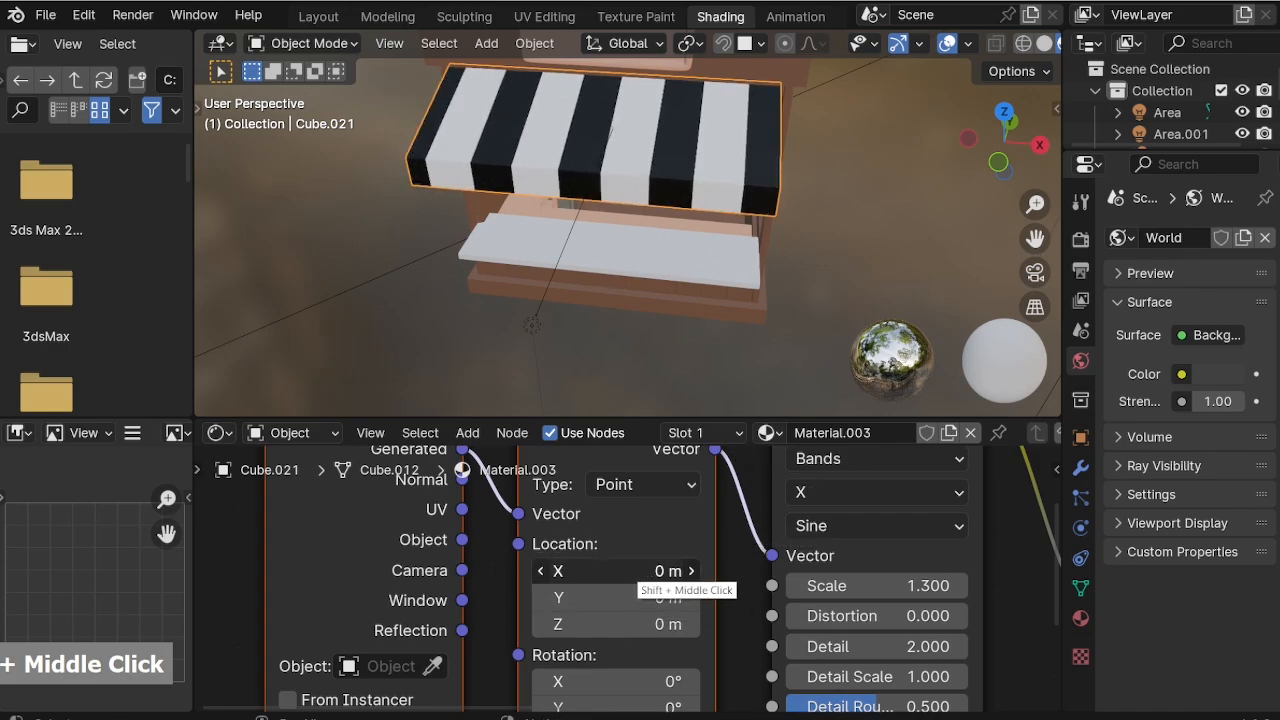
text(.5)
key(Return)
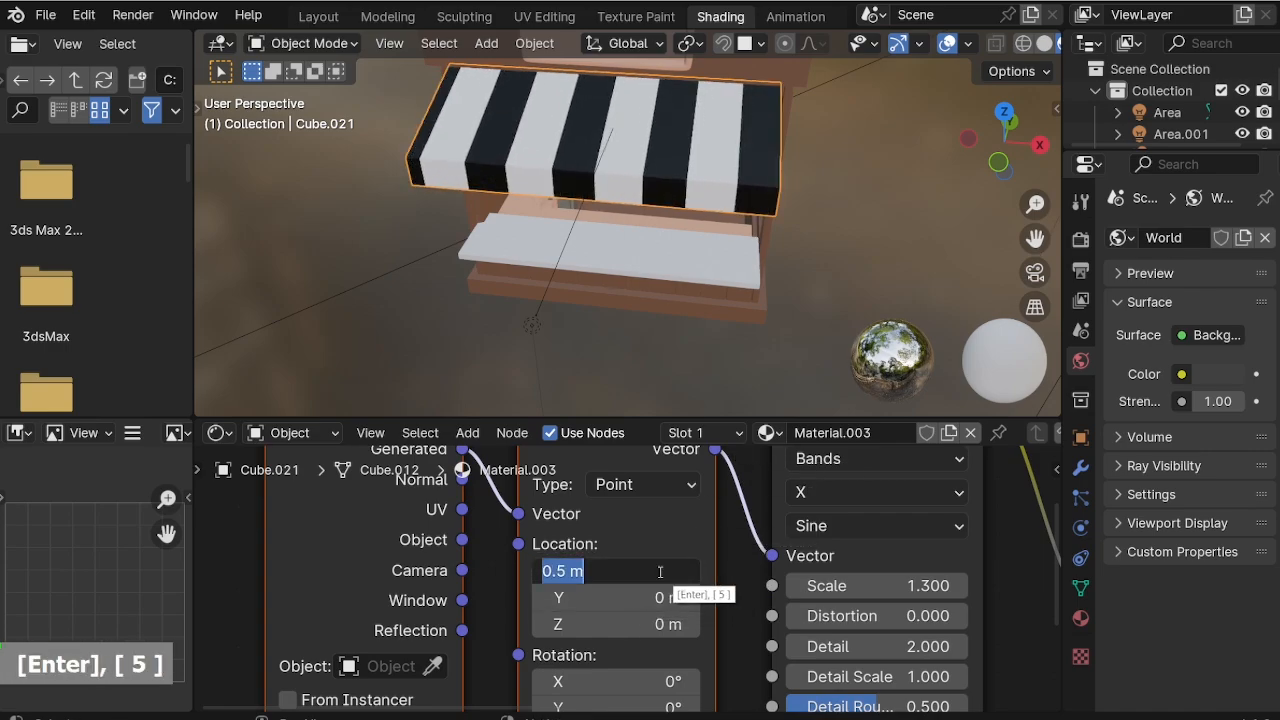
text(1)
key(Return)
text(1.5)
key(Return)
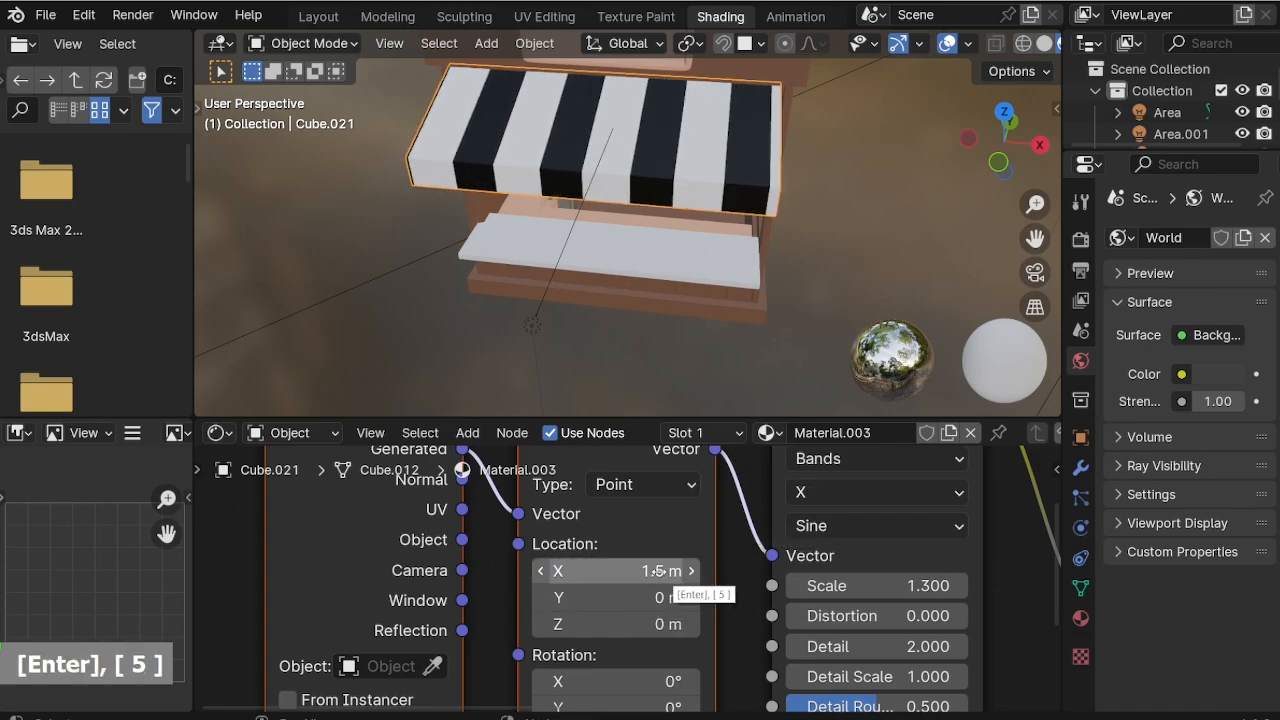
key(Return)
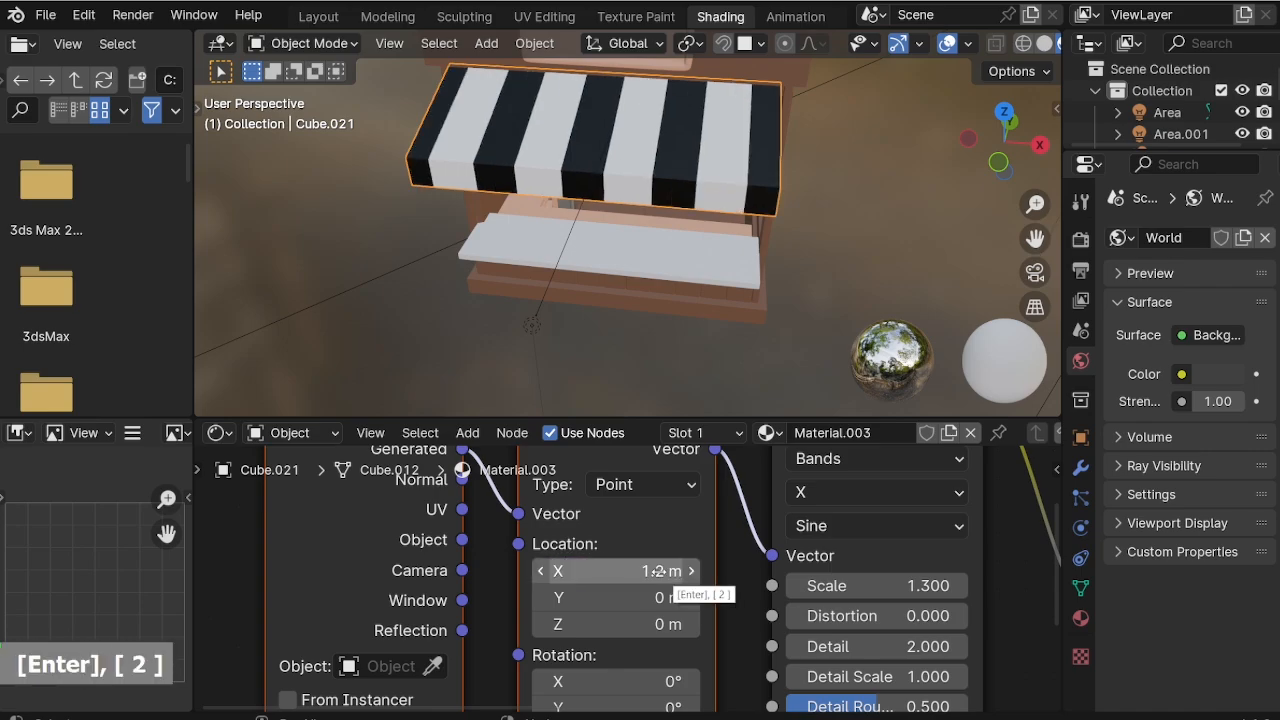
key(Return)
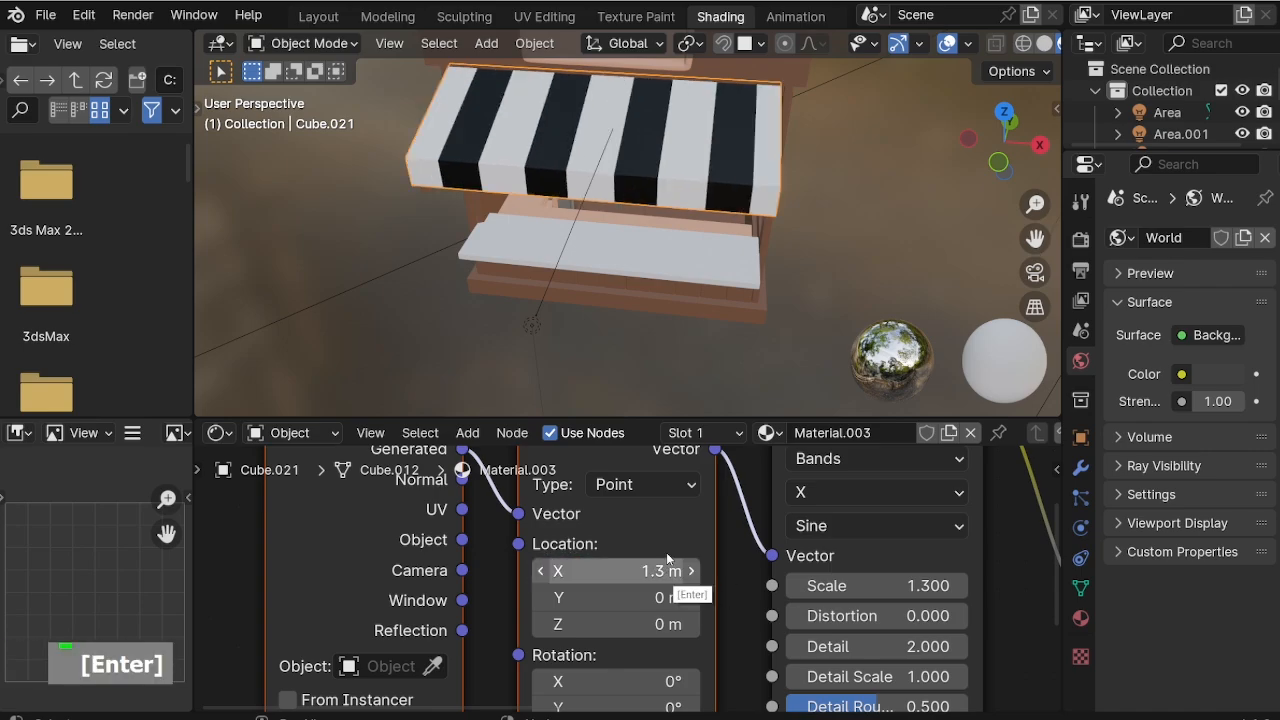
middle_drag(652, 298, 617, 282)
shift+middle_drag(660, 175, 645, 272)
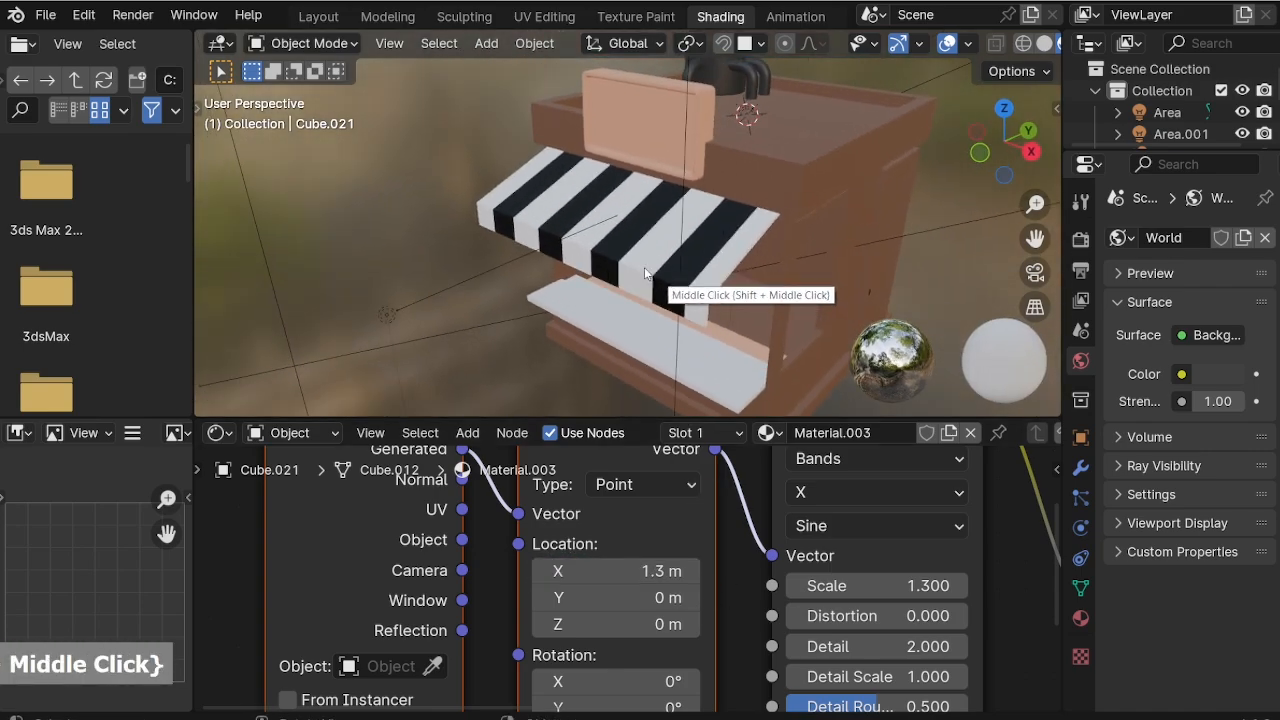
Adjust the colour of the white stop in the awning's Color Ramp, keeping it almost white.
click(337, 20)
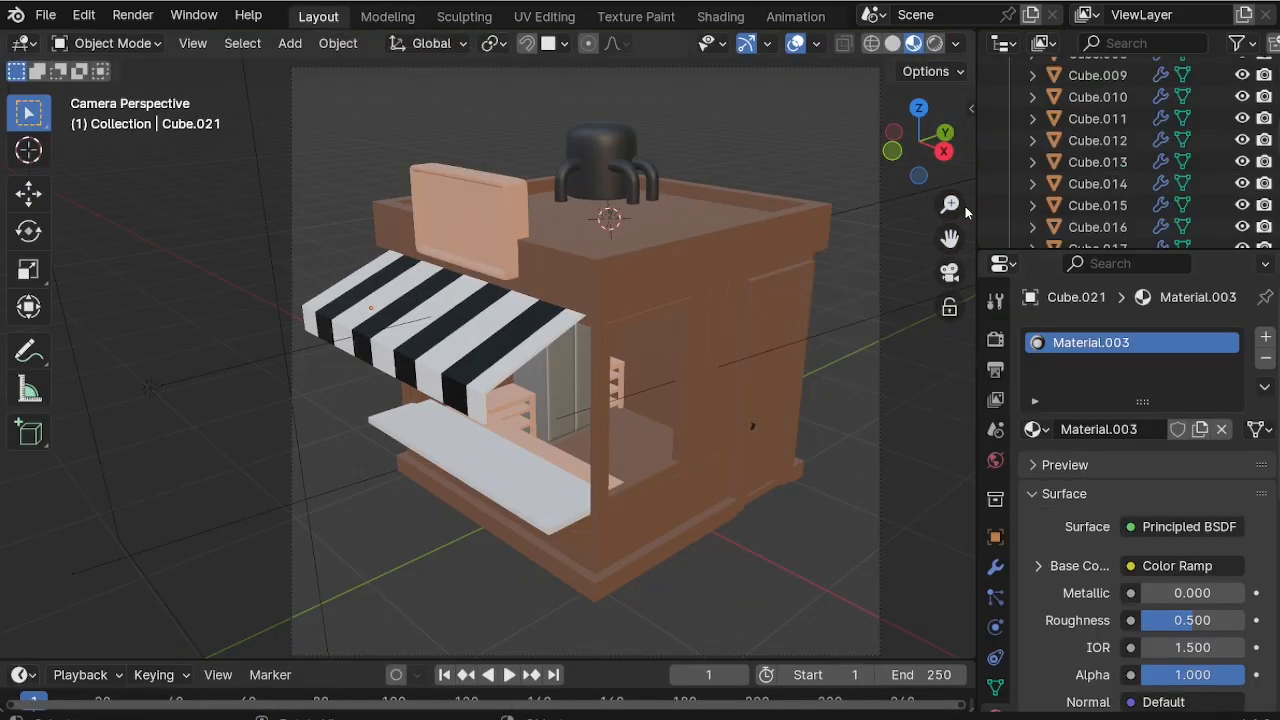
click(709, 20)
middle_drag(696, 530, 696, 630)
middle_drag(1053, 655, 499, 586)
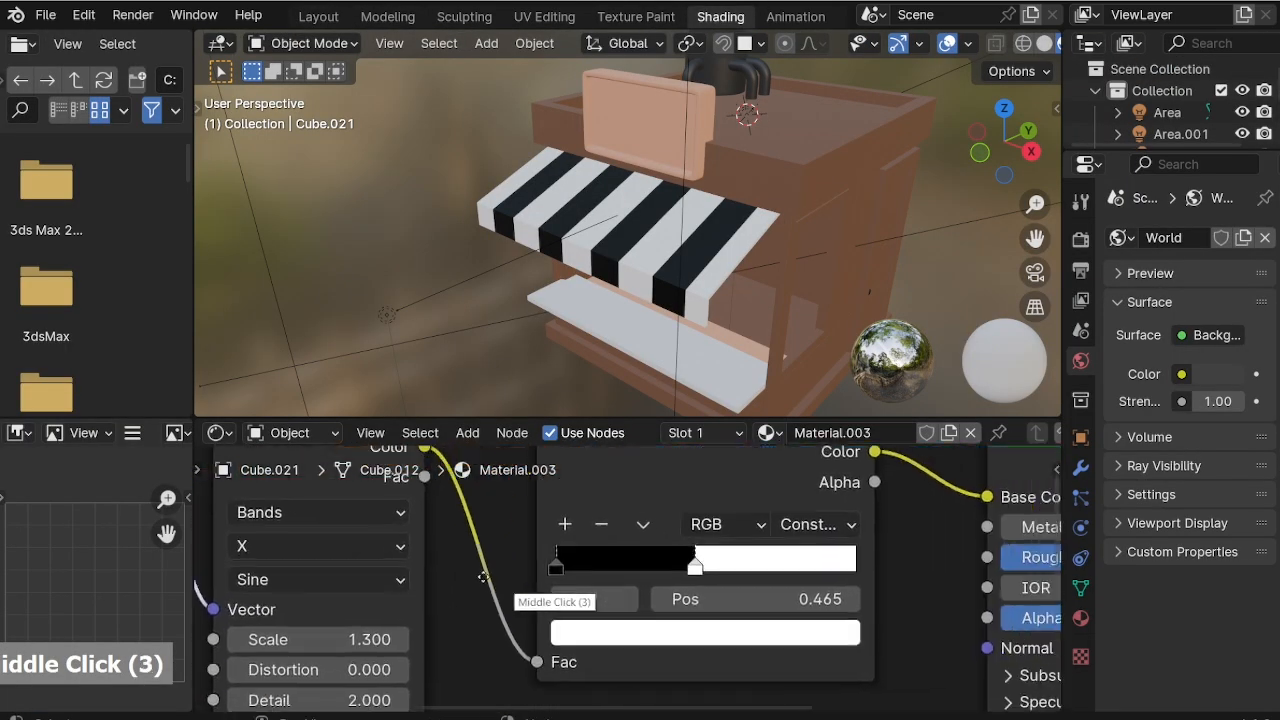
click(603, 628)
mouse_move(654, 320)
mouse_down()
mouse_move(660, 374)
mouse_move(643, 417)
mouse_move(654, 315)
mouse_up()
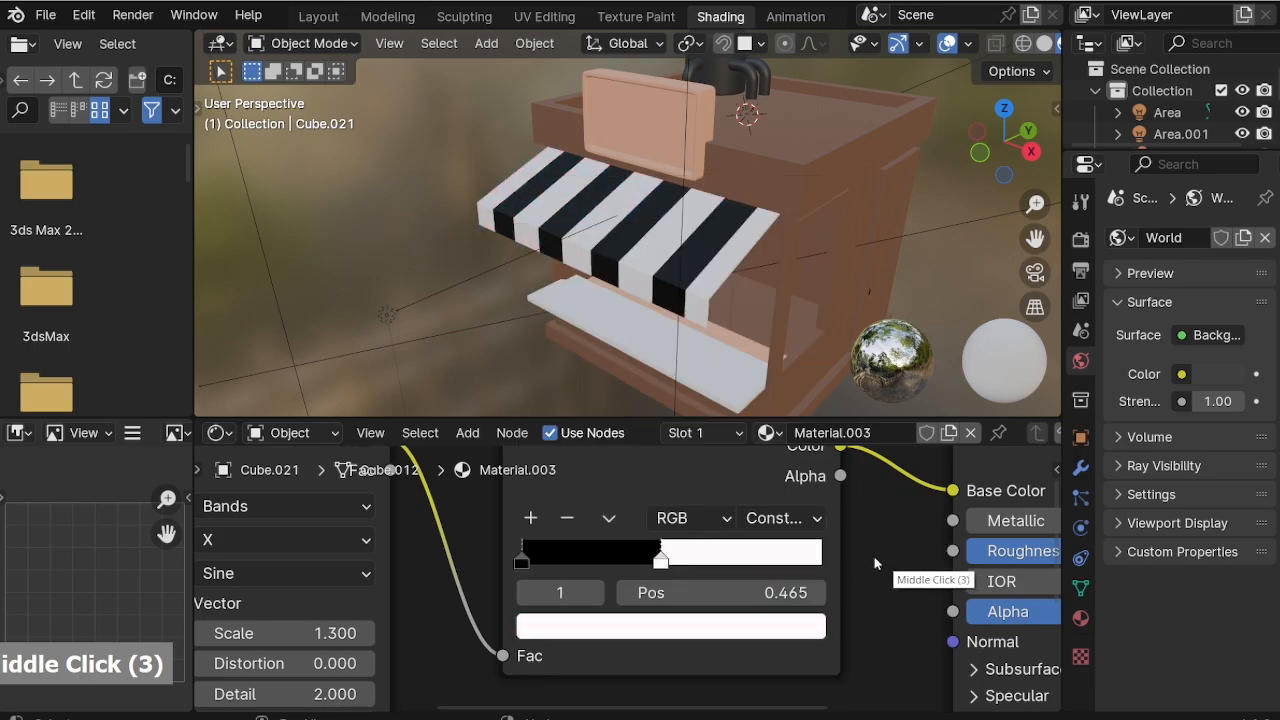
Recolour the black stop of the awning's Color Ramp to yellow with Hue 0.123, Saturation 1.000 and Value 1.000.
click(523, 561)
click(590, 626)
drag(798, 328, 799, 190)
mouse_move(656, 325)
mouse_down()
mouse_move(628, 436)
mouse_move(571, 397)
mouse_move(571, 376)
mouse_move(555, 391)
mouse_up()
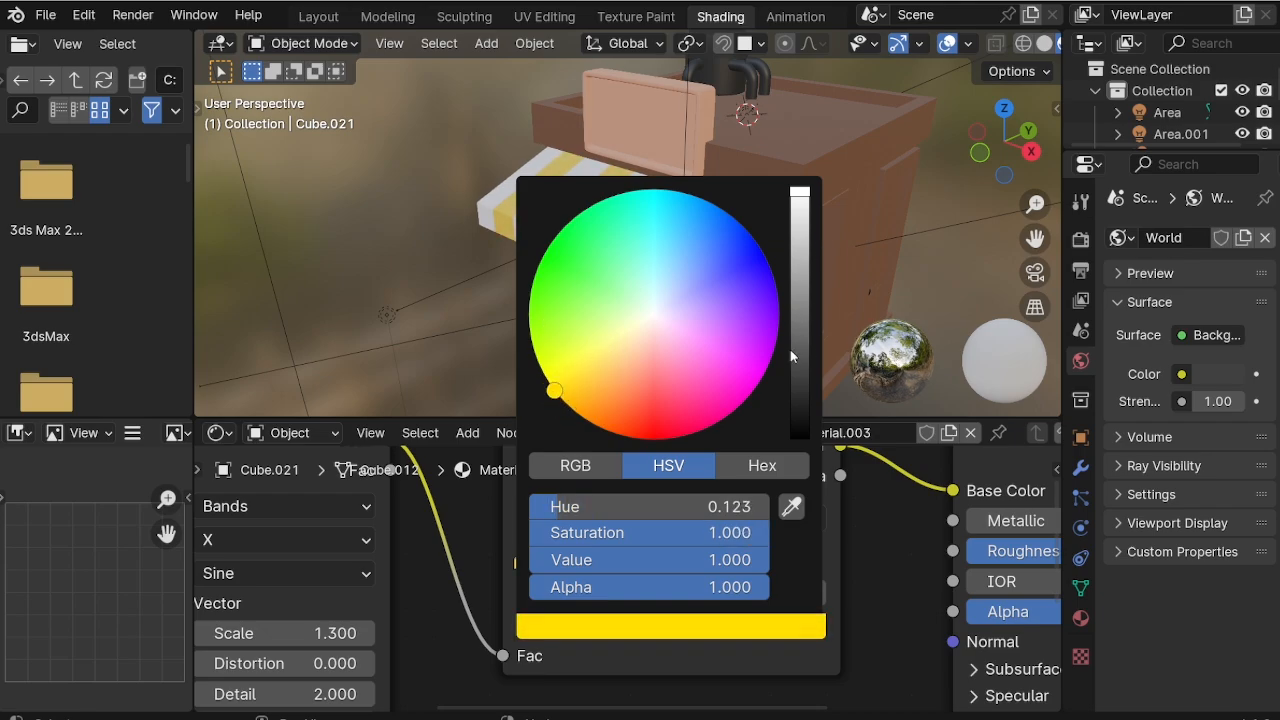
middle_drag(842, 374, 845, 311)
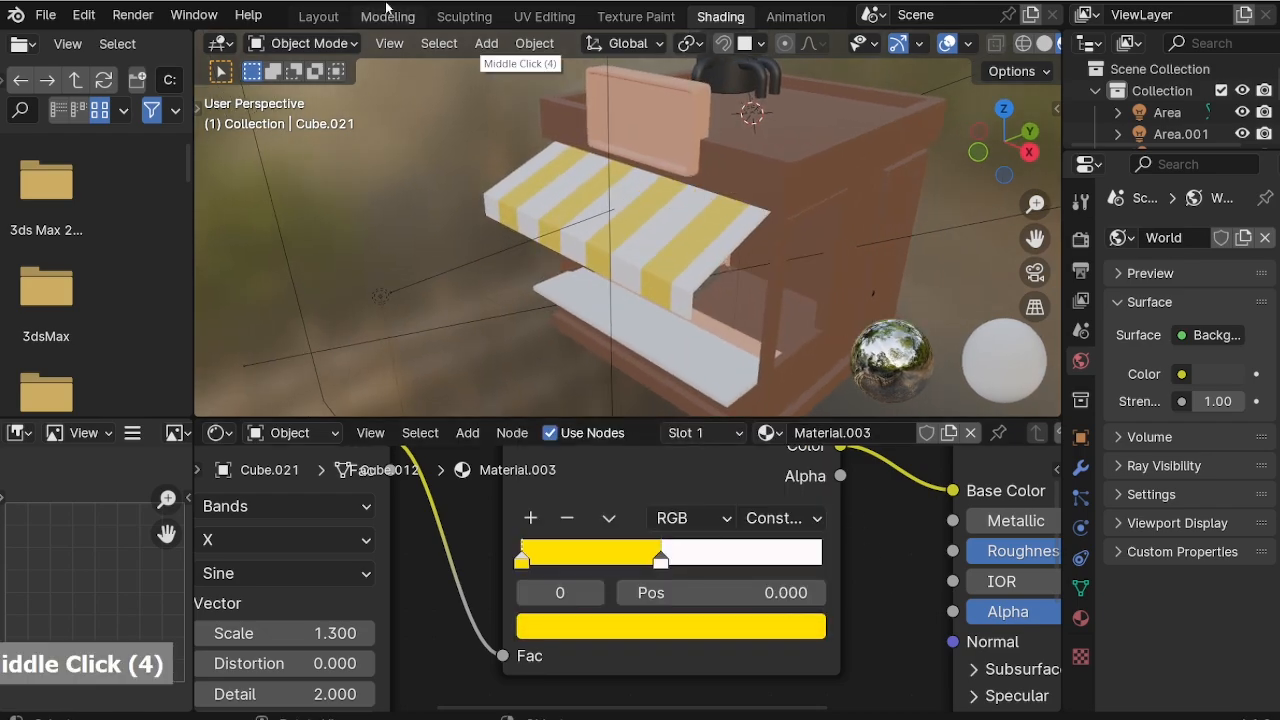
With rendered shading on, scale the area light in front of the kiosk by 0.475 and stretch it 2.864 along X.
click(329, 19)
click(935, 43)
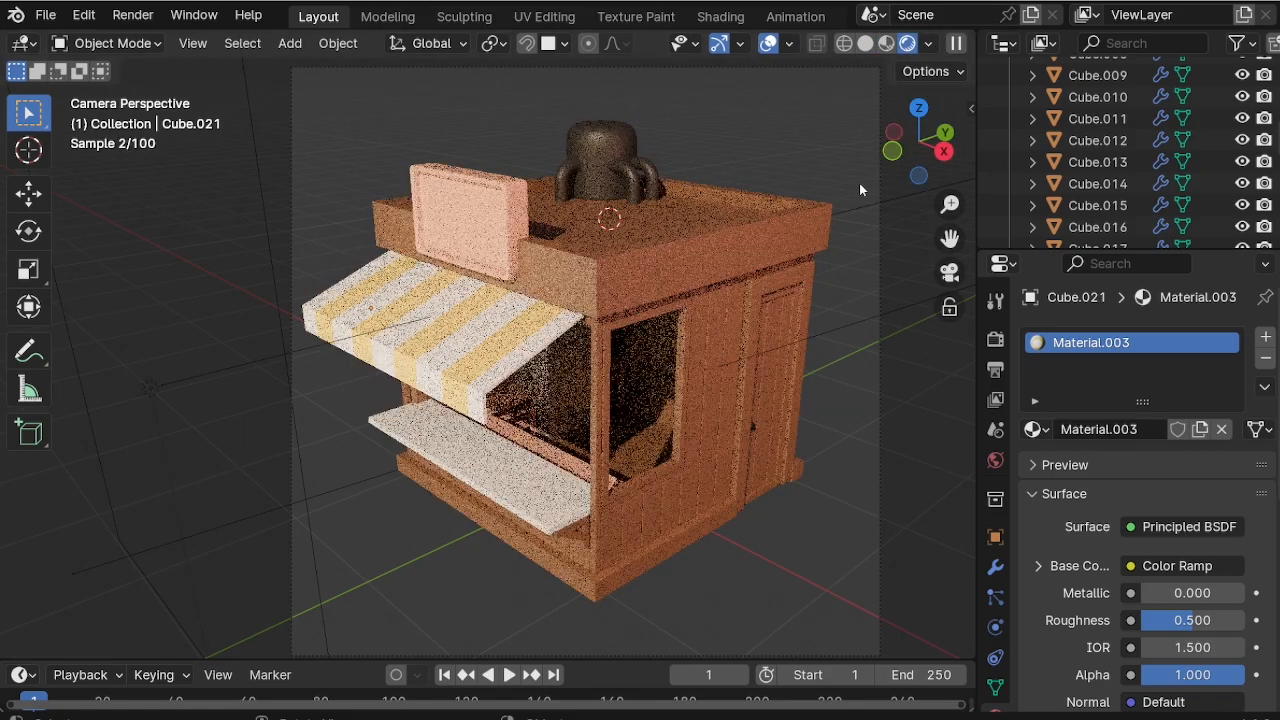
click(328, 343)
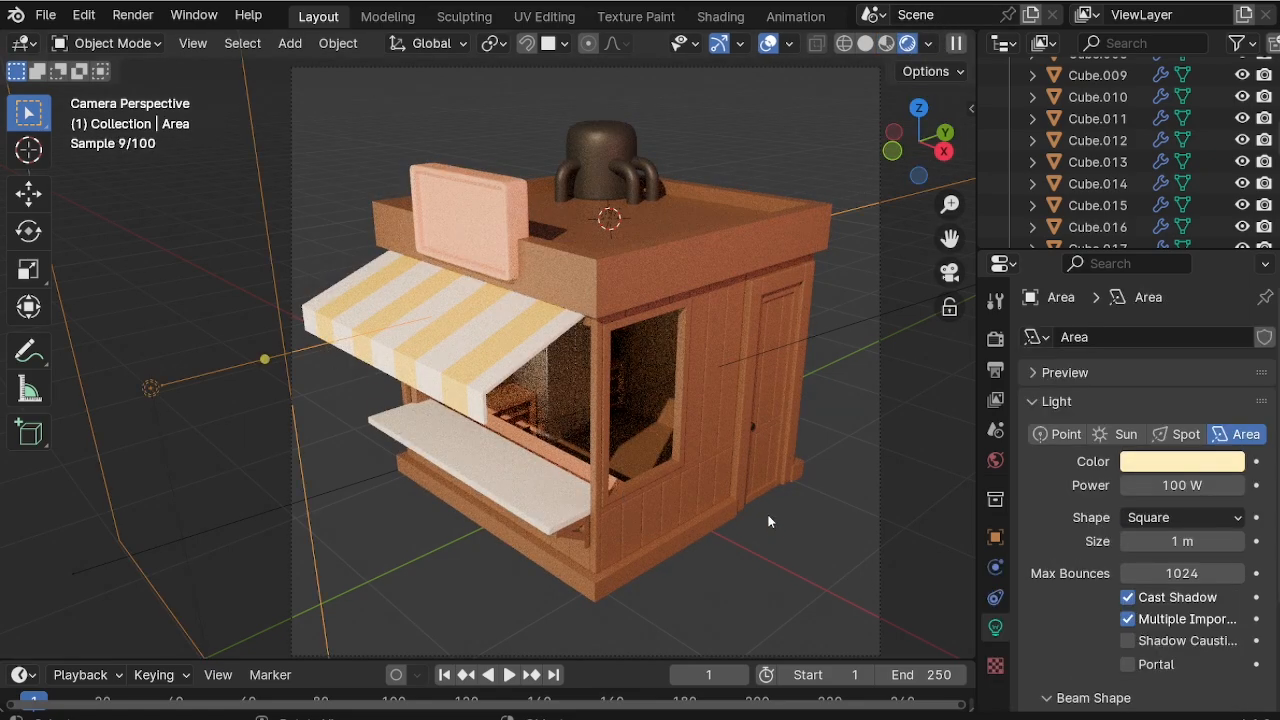
key(s)
click(352, 452)
key(s)
key(x)
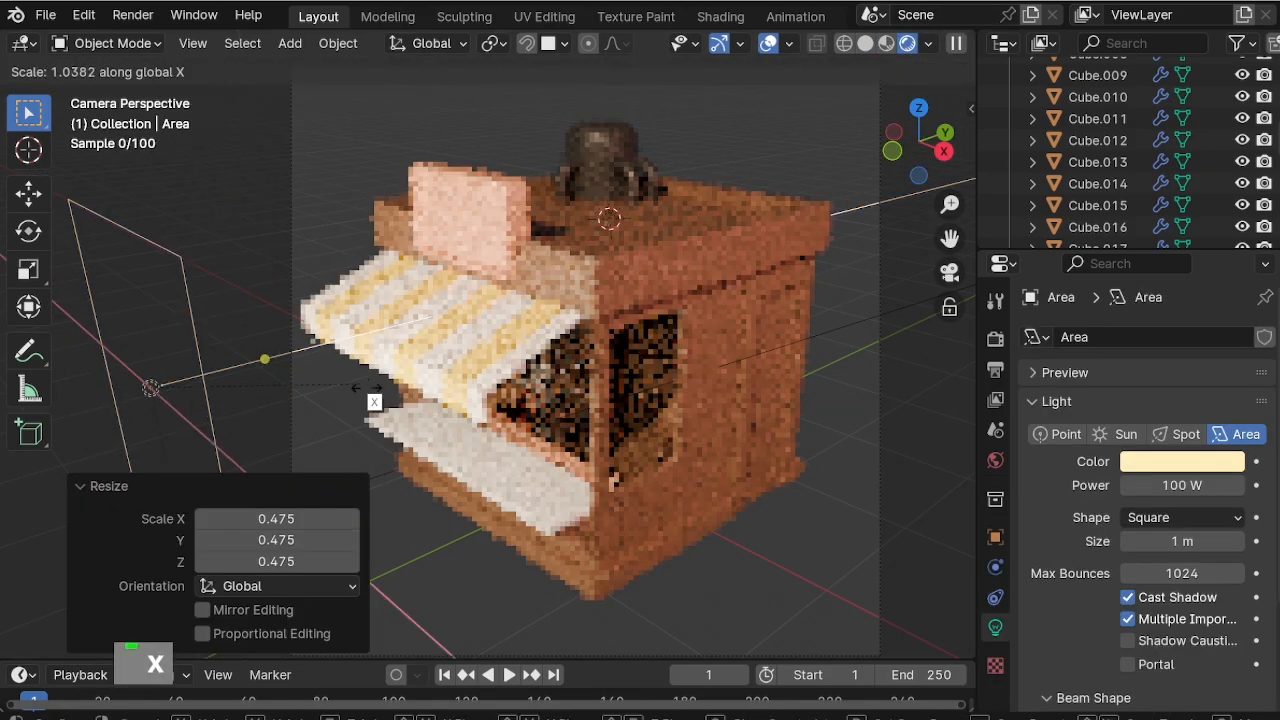
click(708, 538)
In the right side view, tilt the area light downward toward the kiosk front and raise it about 0.5 m.
key(KP_3)
scroll(710, 535, down, 2)
key(r)
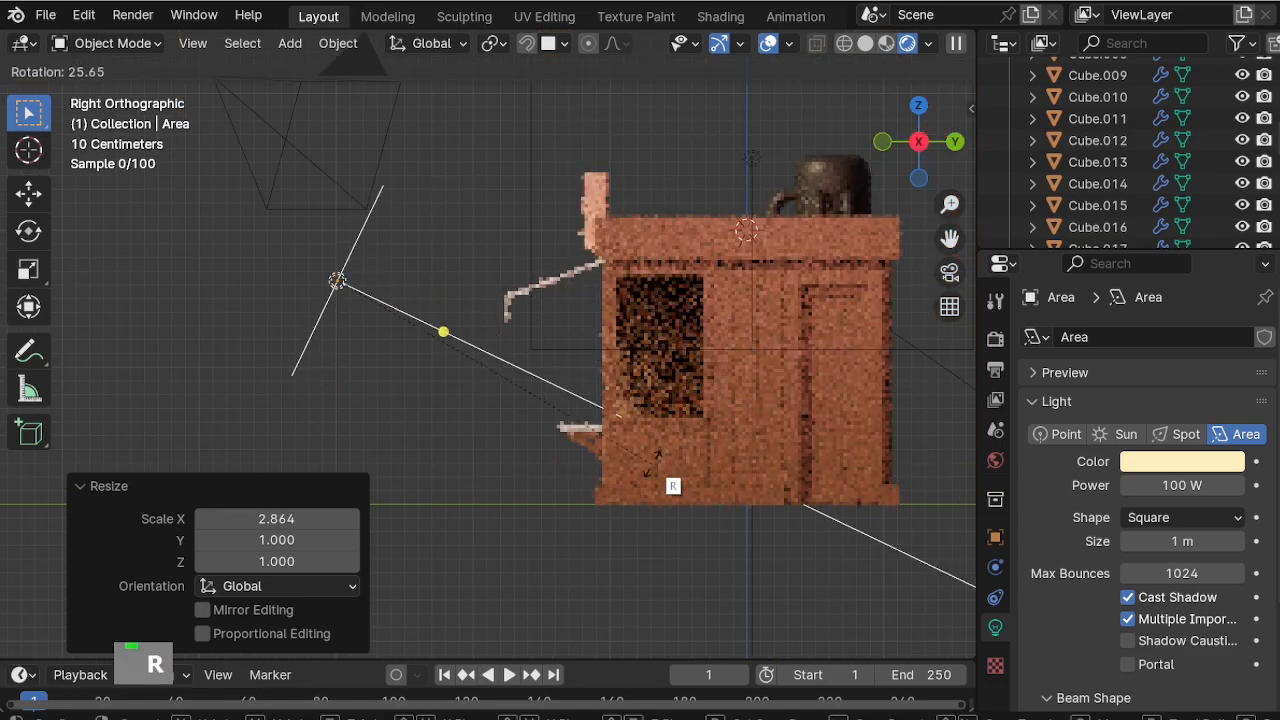
click(672, 477)
key(r)
click(631, 459)
key(g)
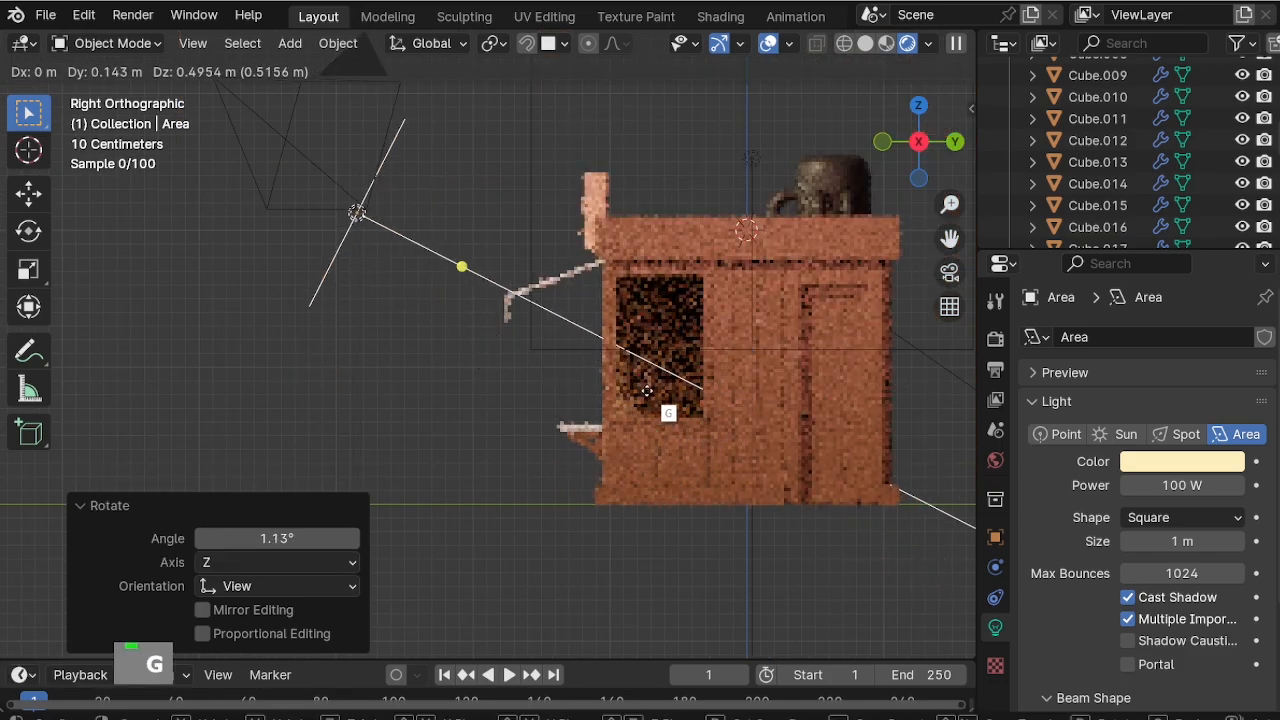
click(675, 405)
Rotate the area light -47° and move it 0.715 m in Y and -1.0265 m in Z to shine up under the awning.
key(r)
click(740, 265)
key(g)
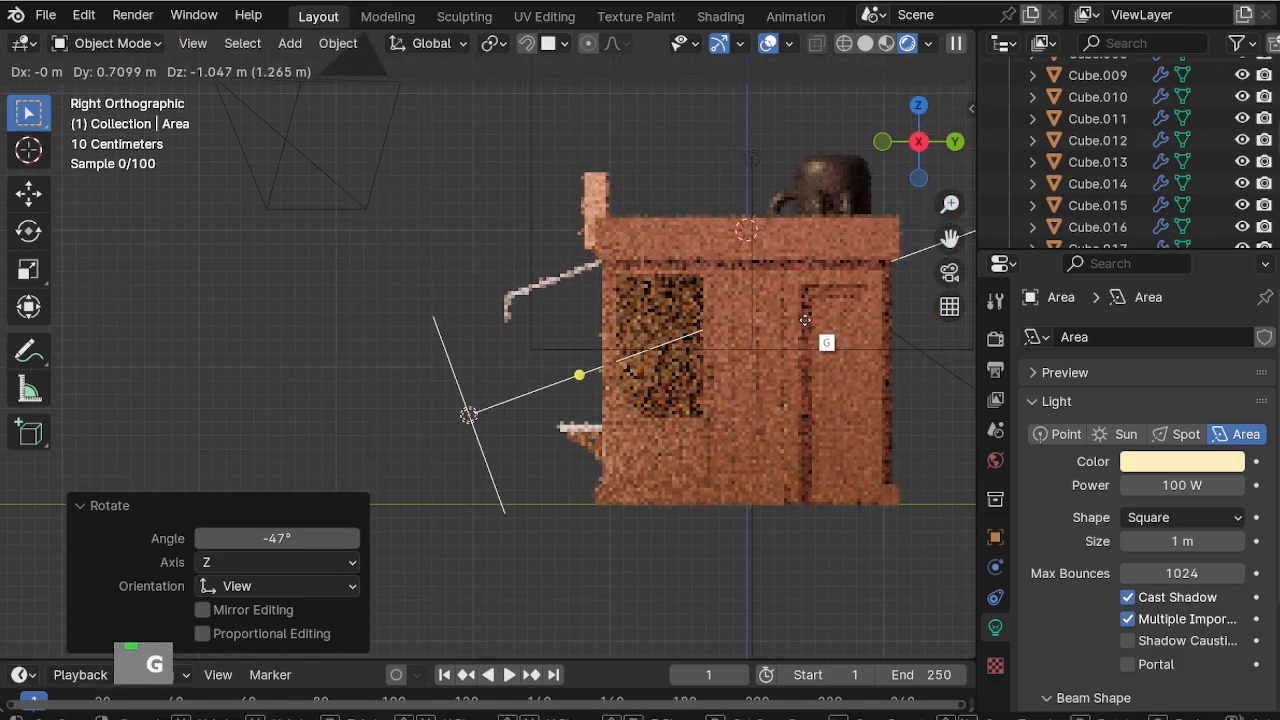
click(804, 318)
key(KP_0)
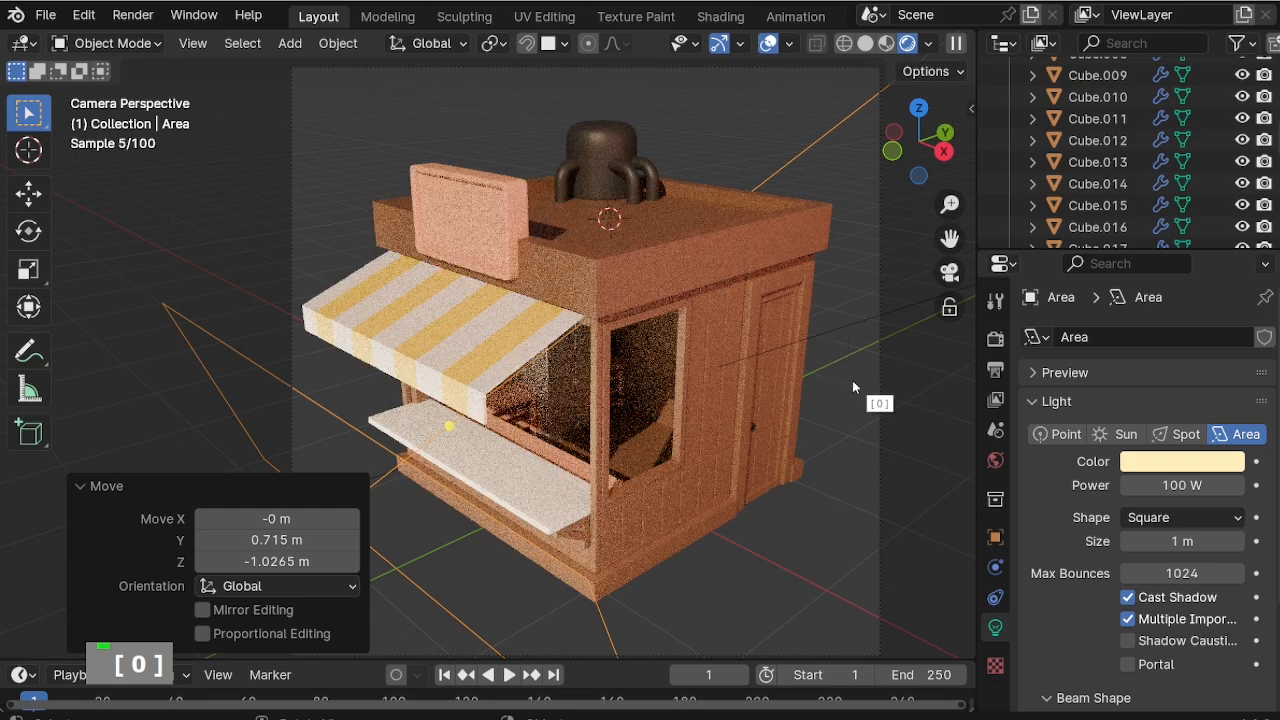
Create a new material for the counter plane under the awning and lower its roughness.
click(924, 457)
click(535, 473)
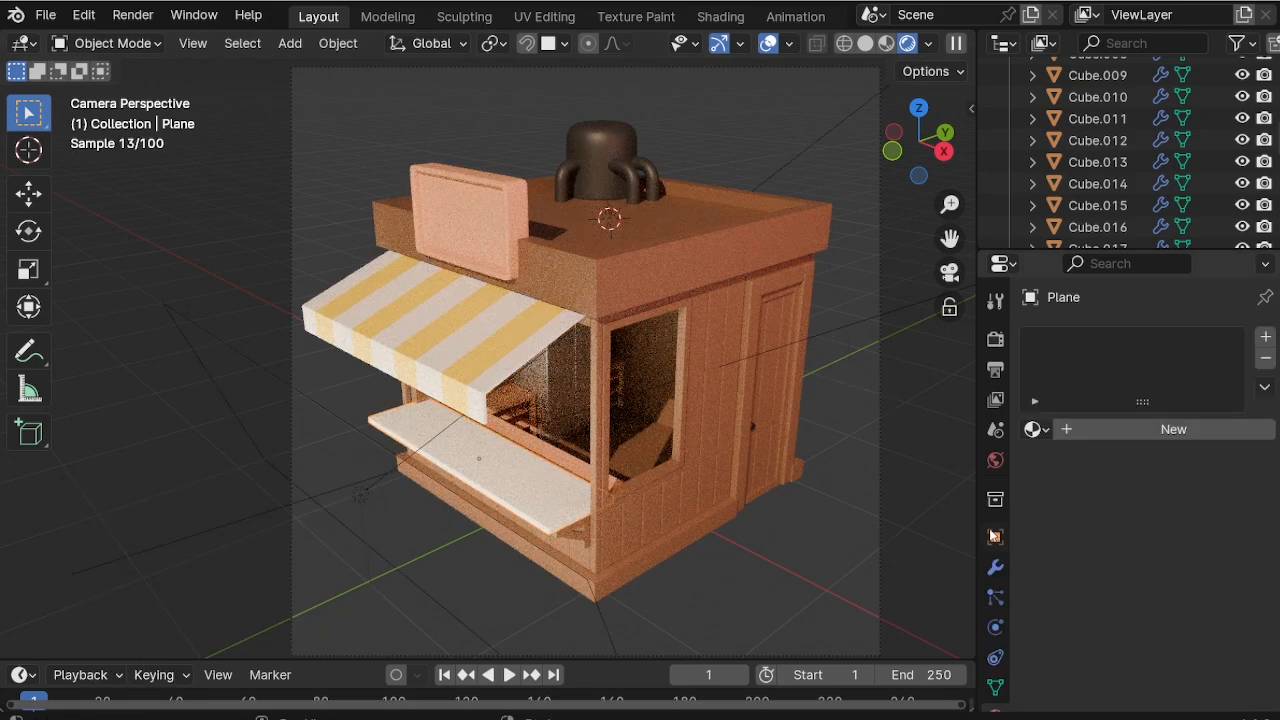
scroll(996, 640, down, 4)
click(1097, 431)
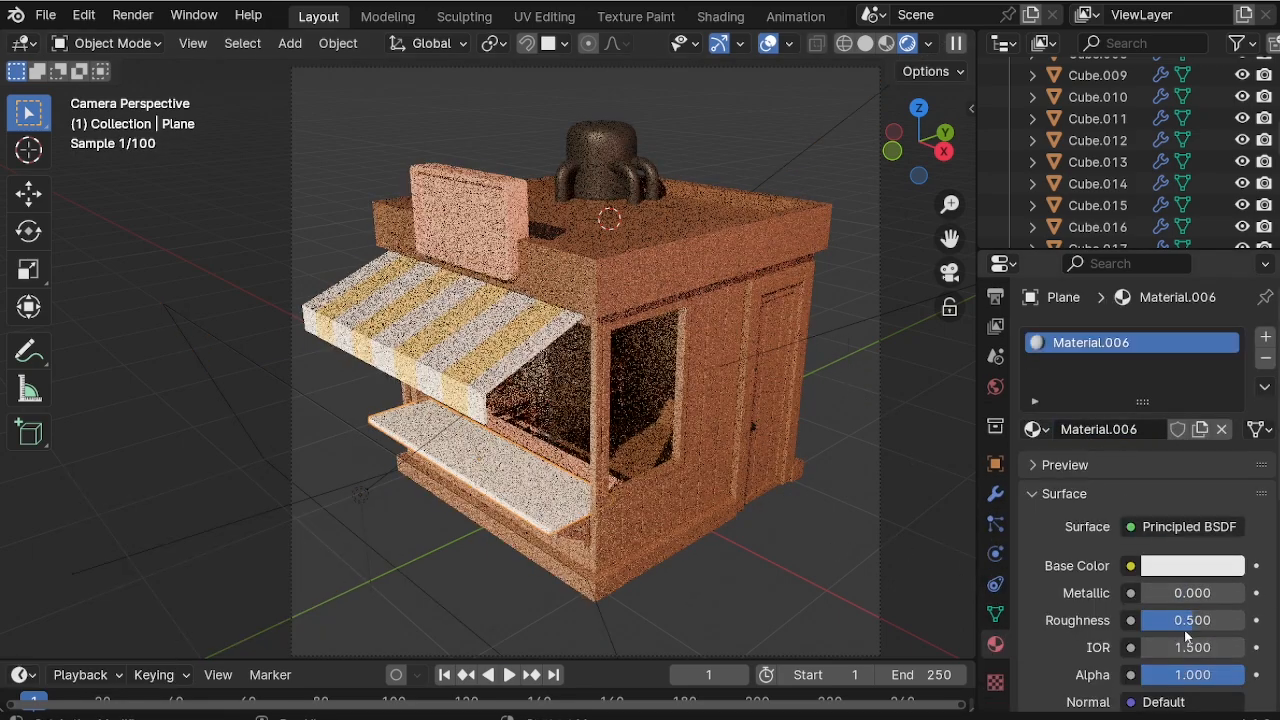
drag(1185, 624, 1146, 620)
click(726, 512)
Try a salmon-red colour on the area light in front of the kiosk.
click(508, 204)
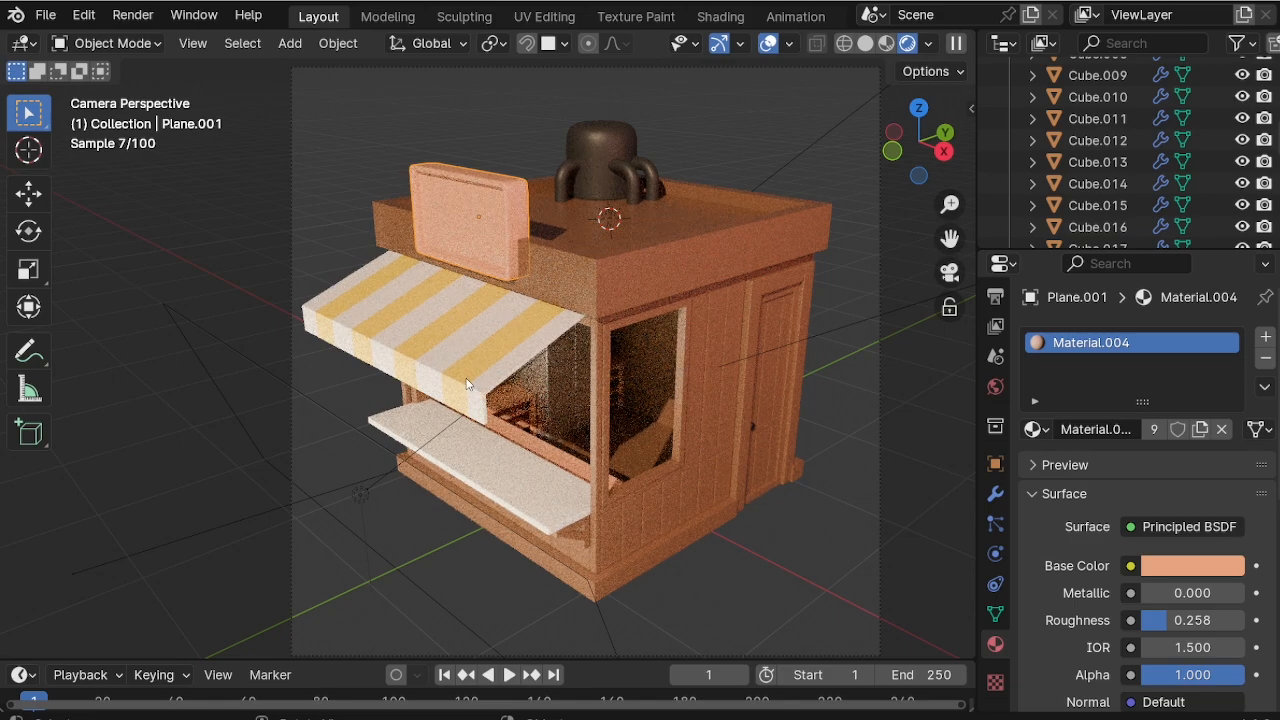
click(373, 490)
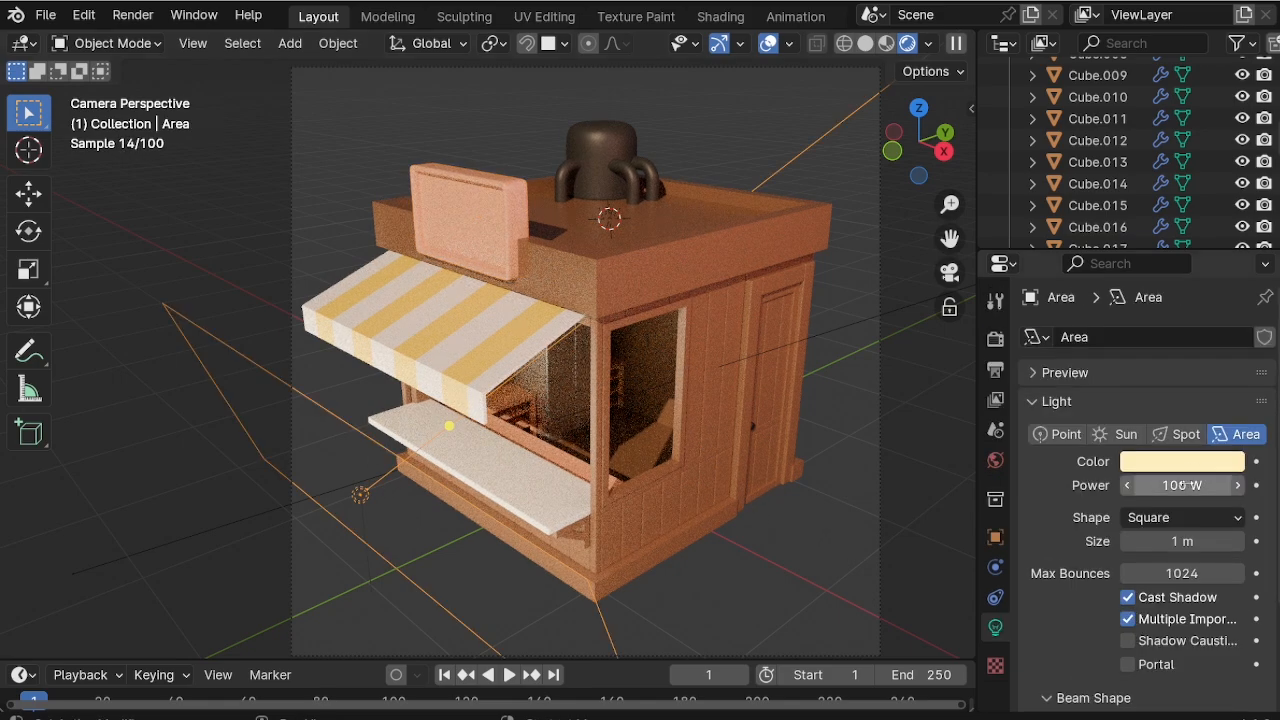
click(1182, 462)
drag(1088, 246, 1104, 299)
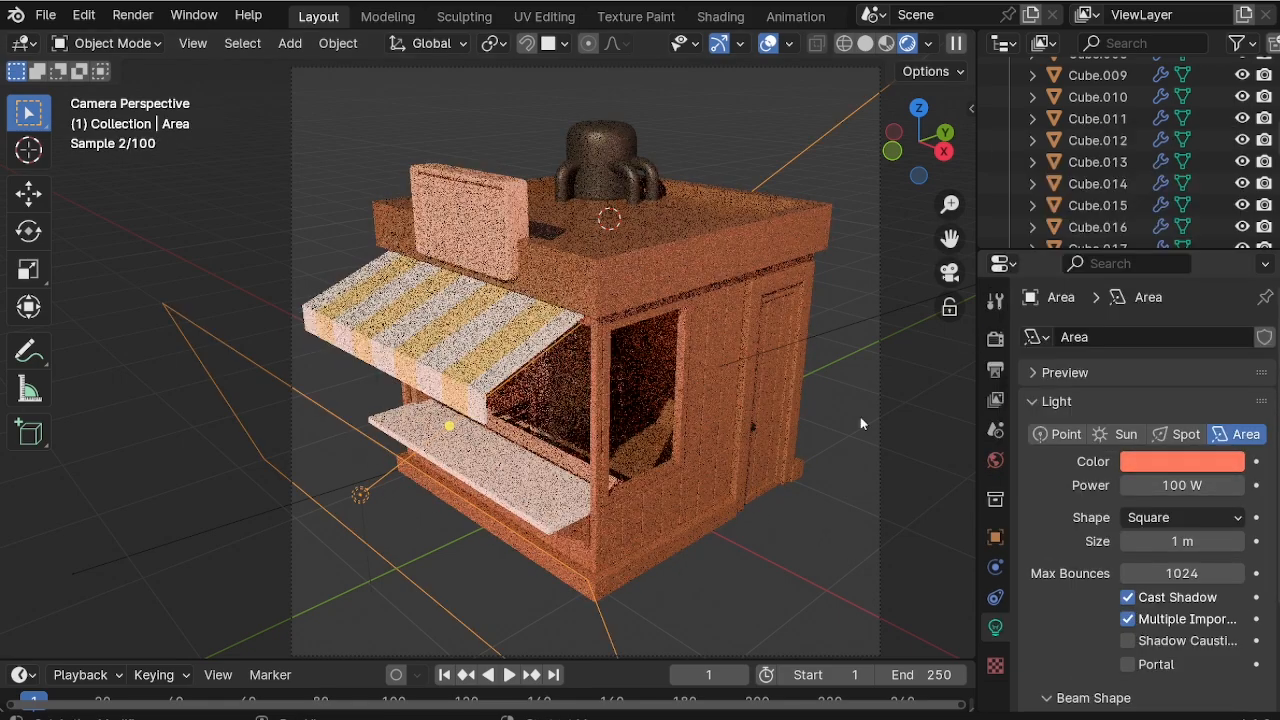
Reframe the kiosk by moving the camera -0.051428 m in X and 0.061714 m in Y along the view.
click(876, 465)
key(g)
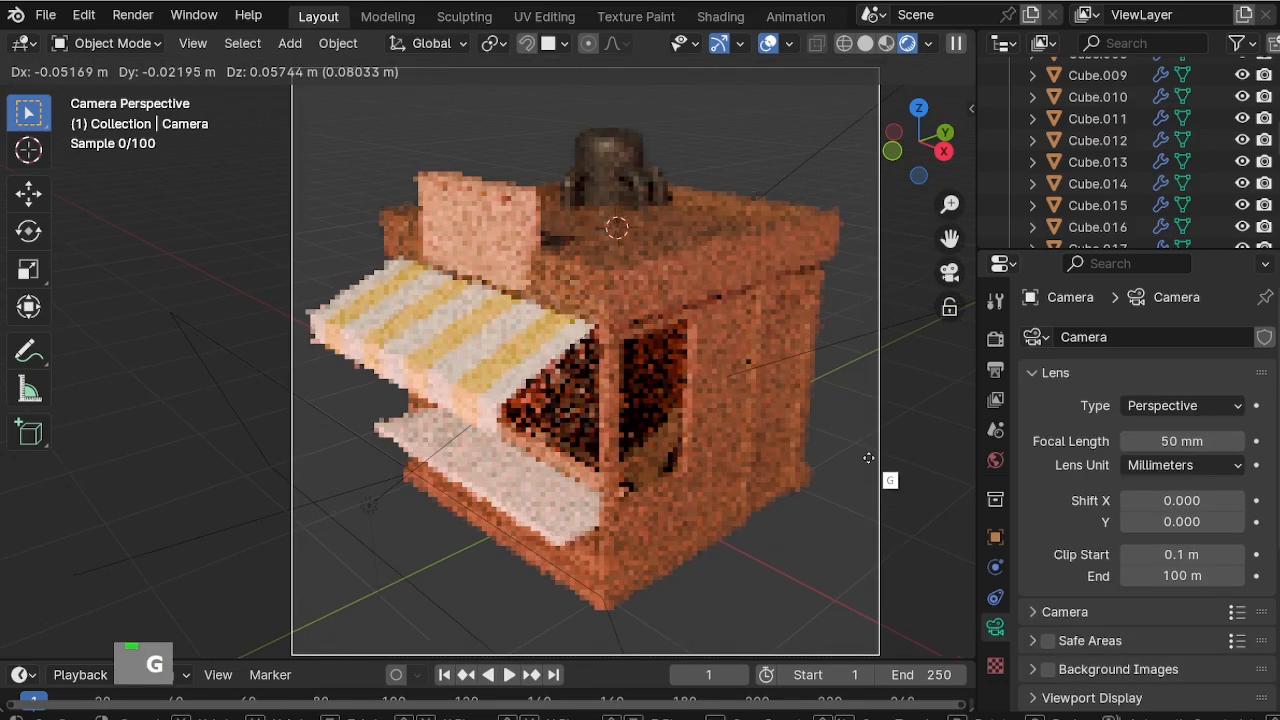
click(880, 463)
Set the light named Area to a warm light-orange colour and save the file.
scroll(1086, 172, down, 10)
scroll(1090, 200, down, 4)
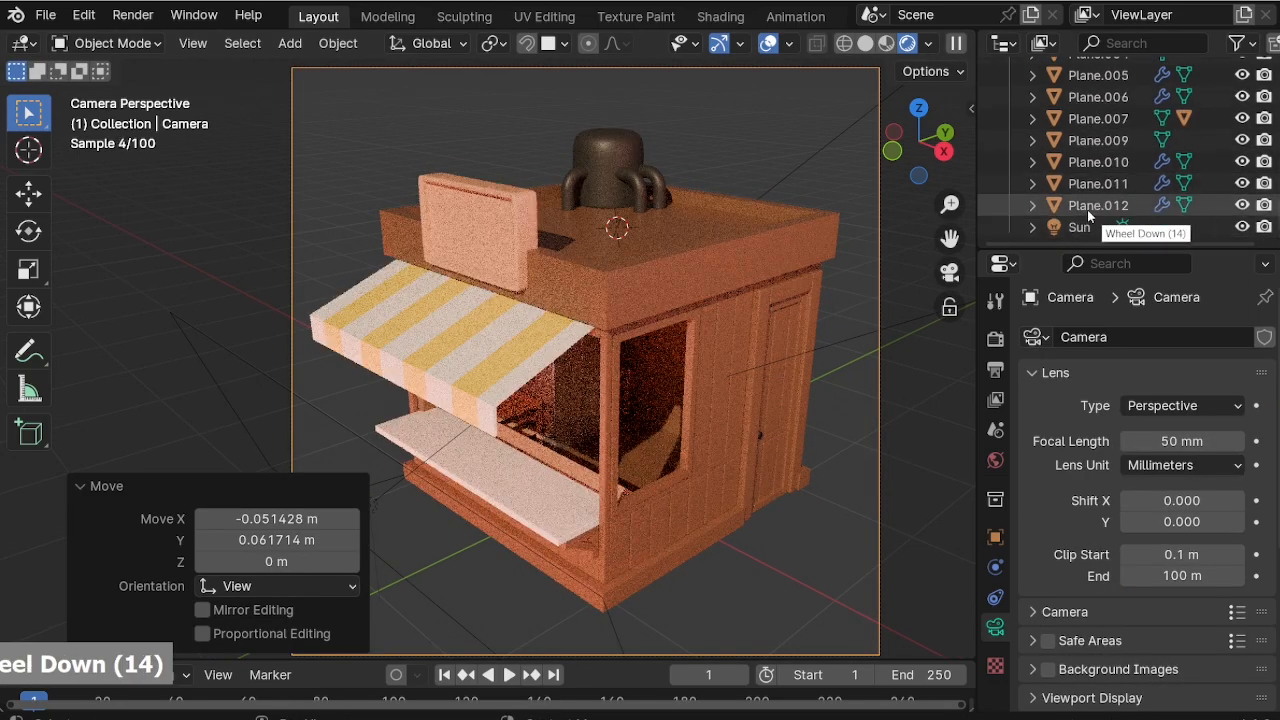
scroll(1092, 185, up, 19)
click(1082, 112)
click(1182, 459)
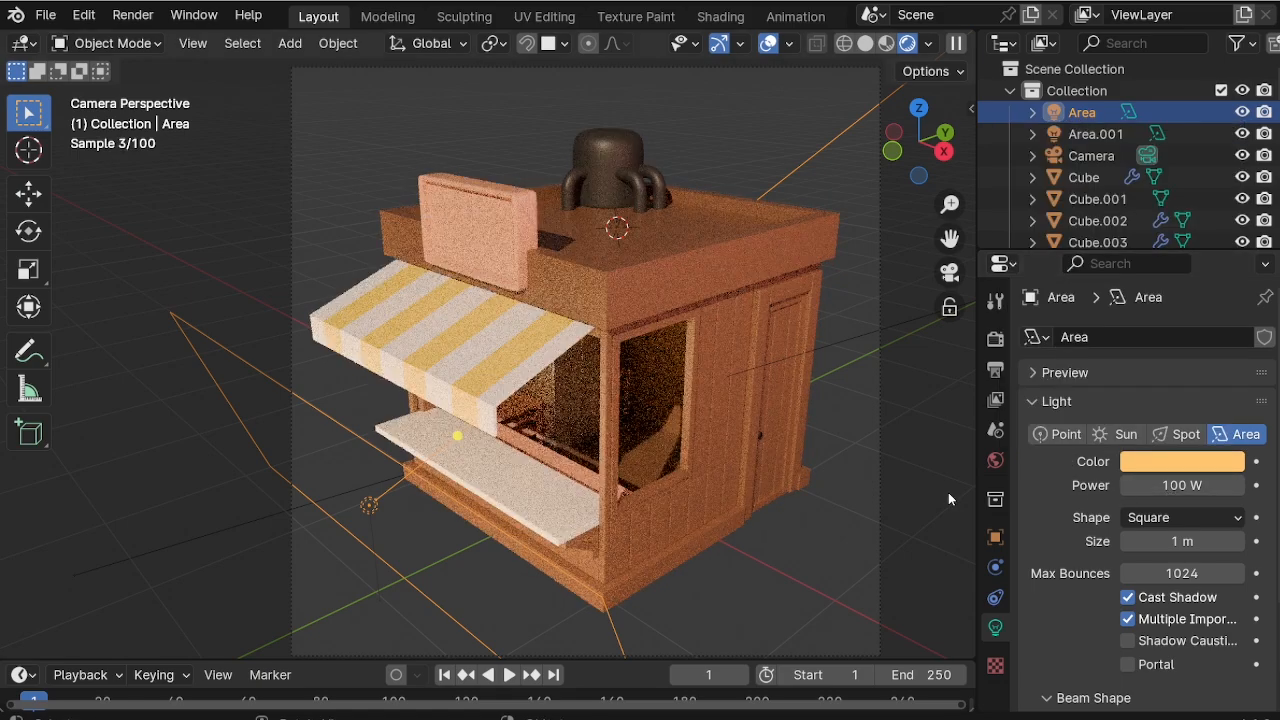
click(896, 451)
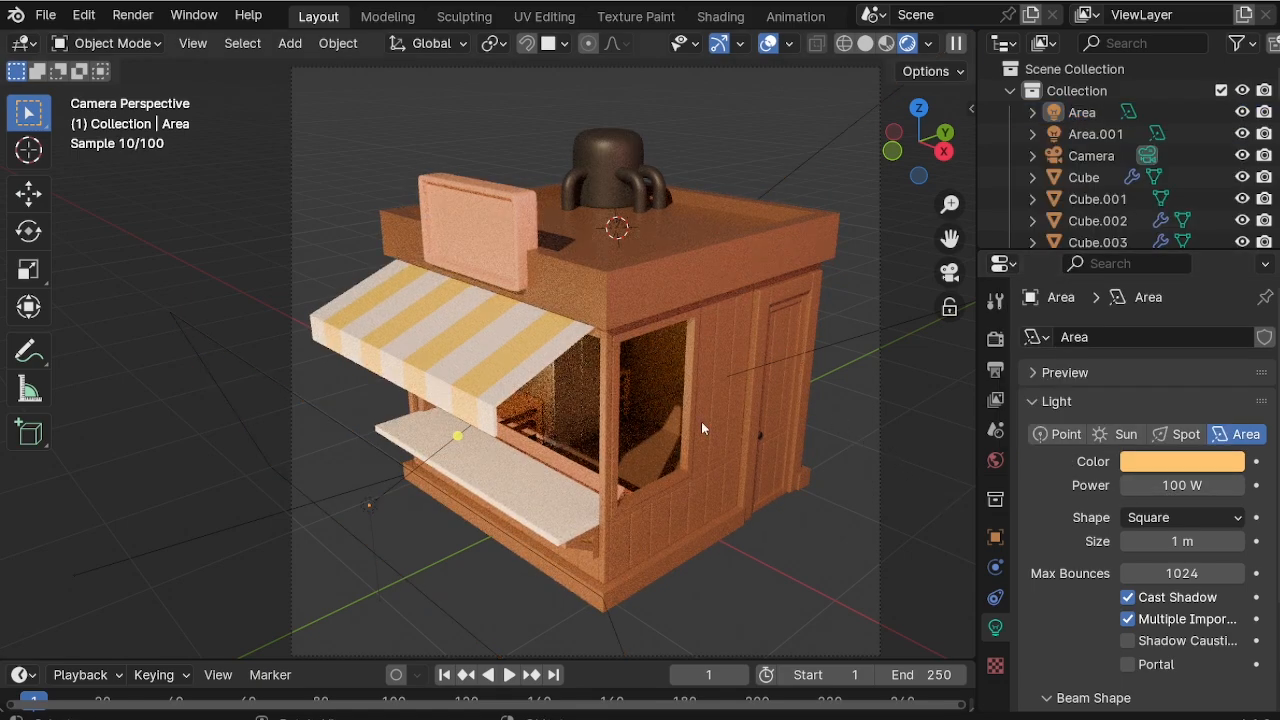
key(ctrl+s)
Add a second material slot to the sign board and assign Material.006 to its front panel faces.
click(491, 232)
key(Tab)
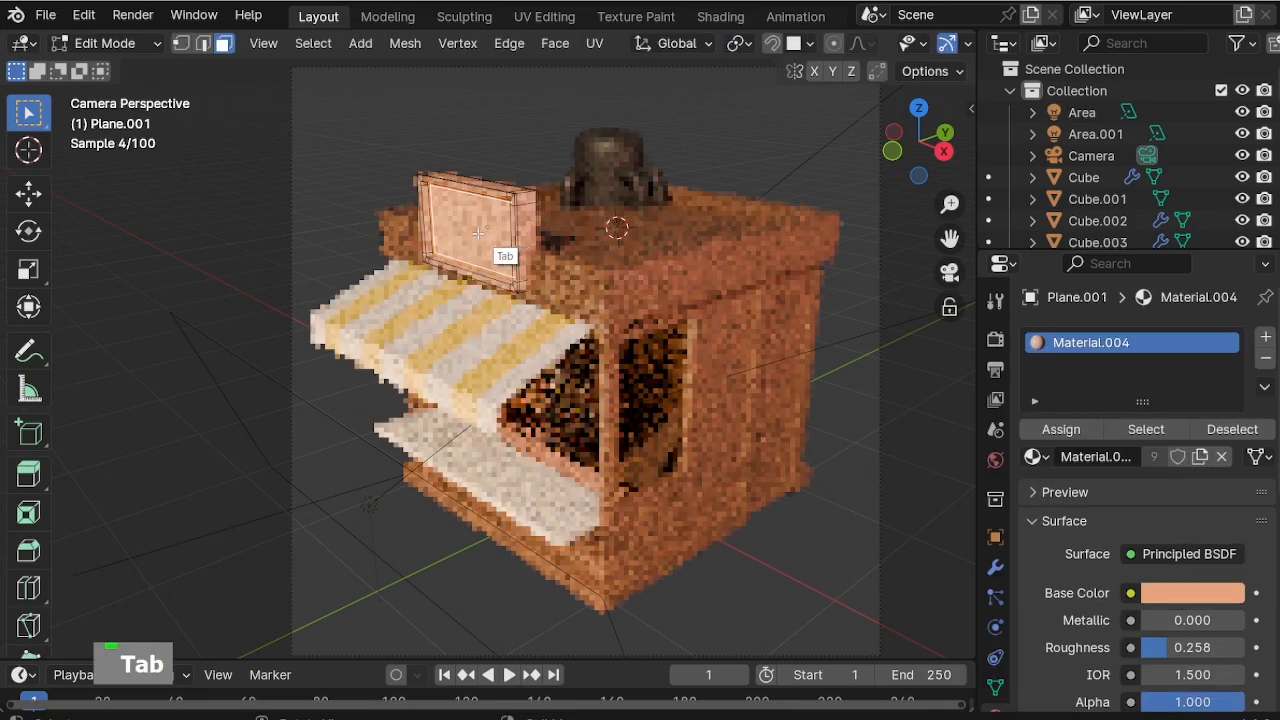
key(ctrl+KP_Add)
click(1265, 337)
click(1033, 490)
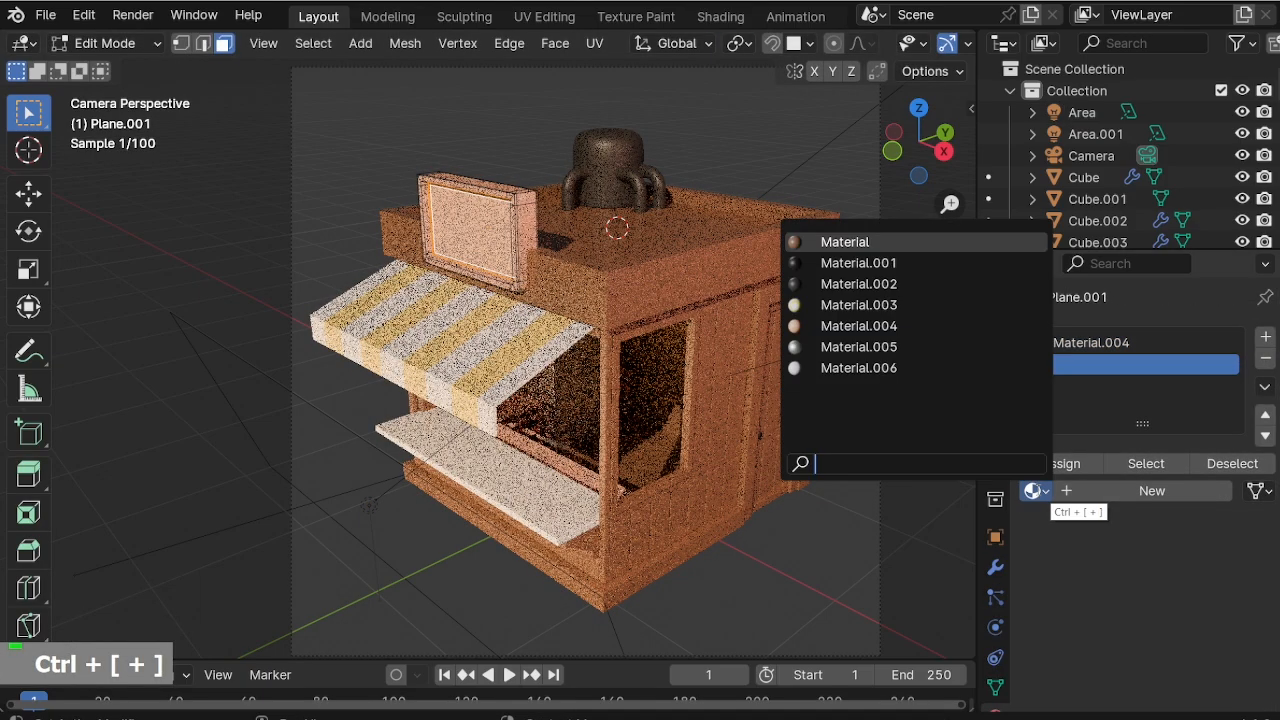
click(857, 366)
click(1061, 463)
key(Tab)
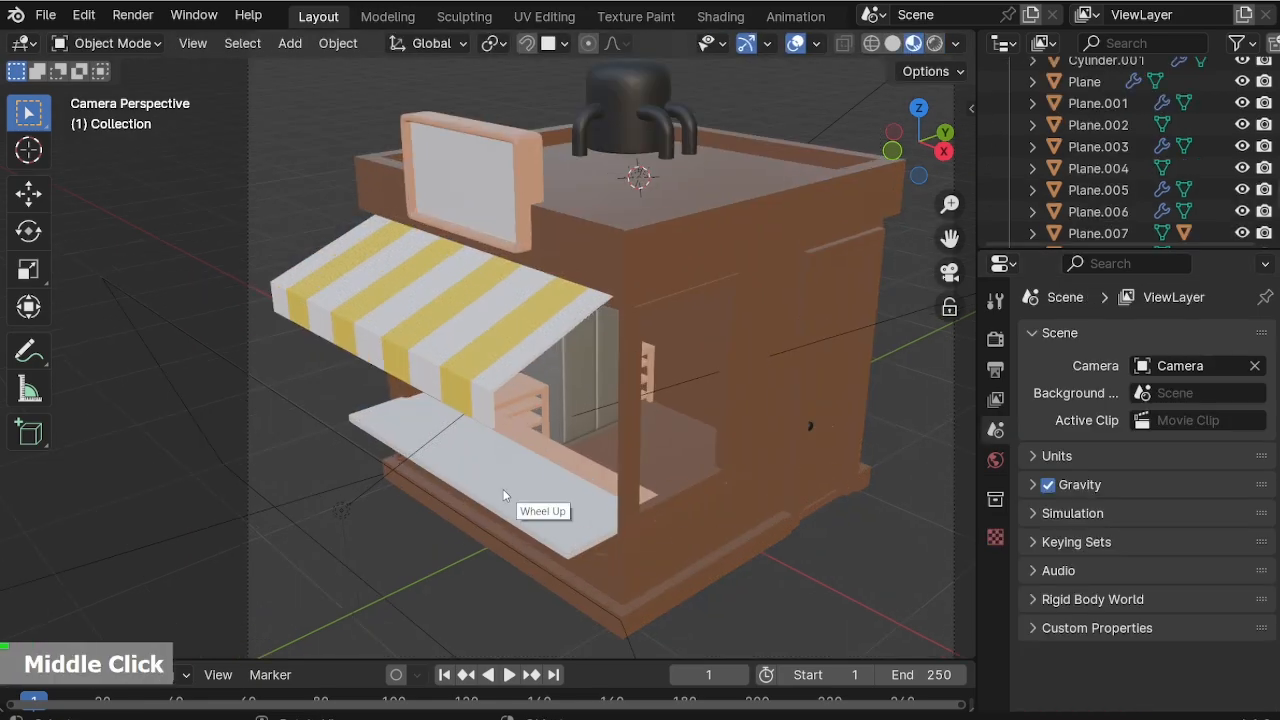
Switch to solid shading and add a 2 m plane mesh to the scene.
scroll(455, 425, up, 1)
mouse_move(520, 490)
middle_down()
mouse_move(455, 425)
mouse_move(532, 370)
middle_up()
scroll(897, 47, up, 1)
key(shift+a)
mouse_move(481, 418)
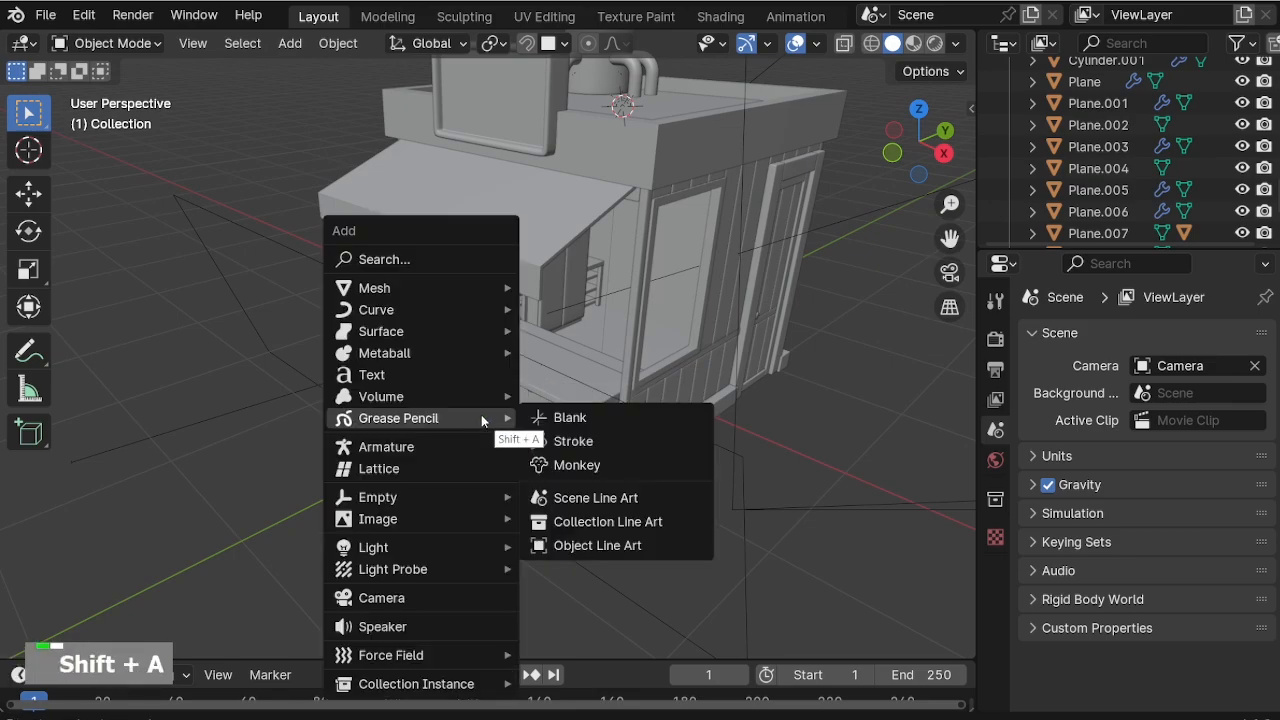
mouse_move(505, 288)
click(565, 287)
scroll(629, 262, down, 2)
scroll(525, 290, up, 2)
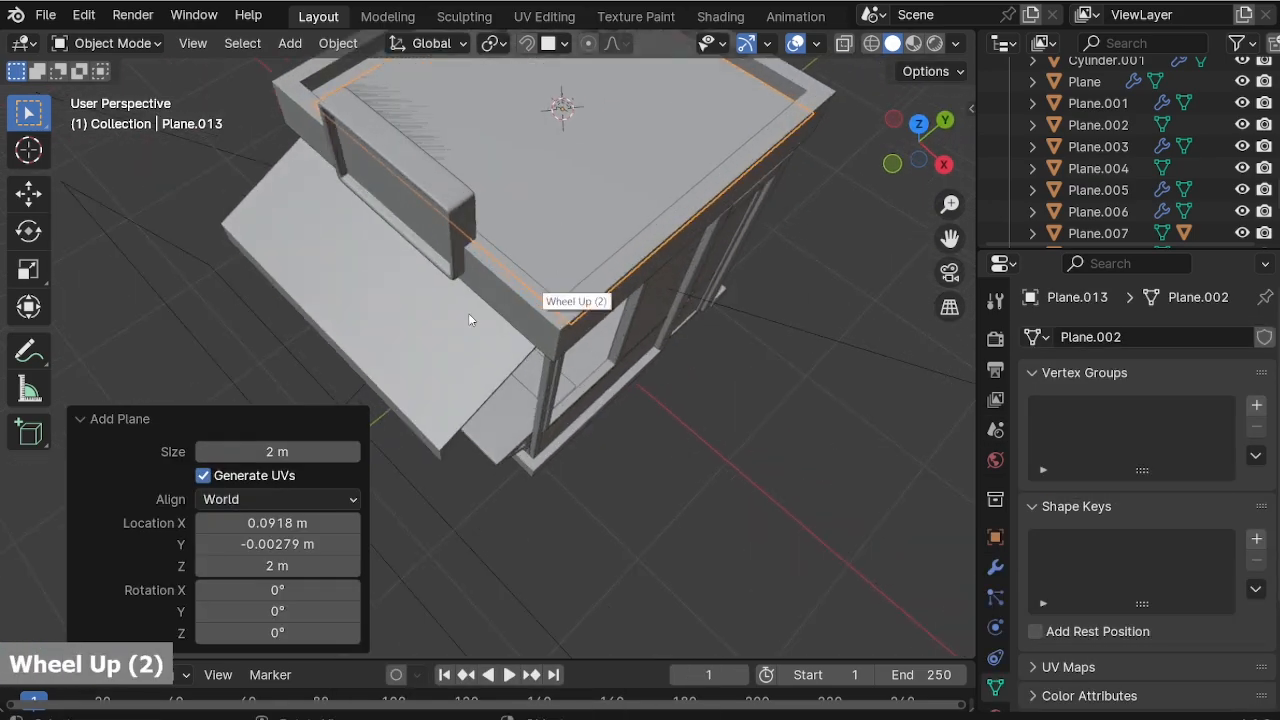
Move the new plane 2.3803 m along X beside the kiosk and scale it down.
scroll(514, 220, down, 2)
key(g)
key(x)
click(790, 445)
scroll(805, 462, up, 3)
shift+drag(735, 433, 600, 383)
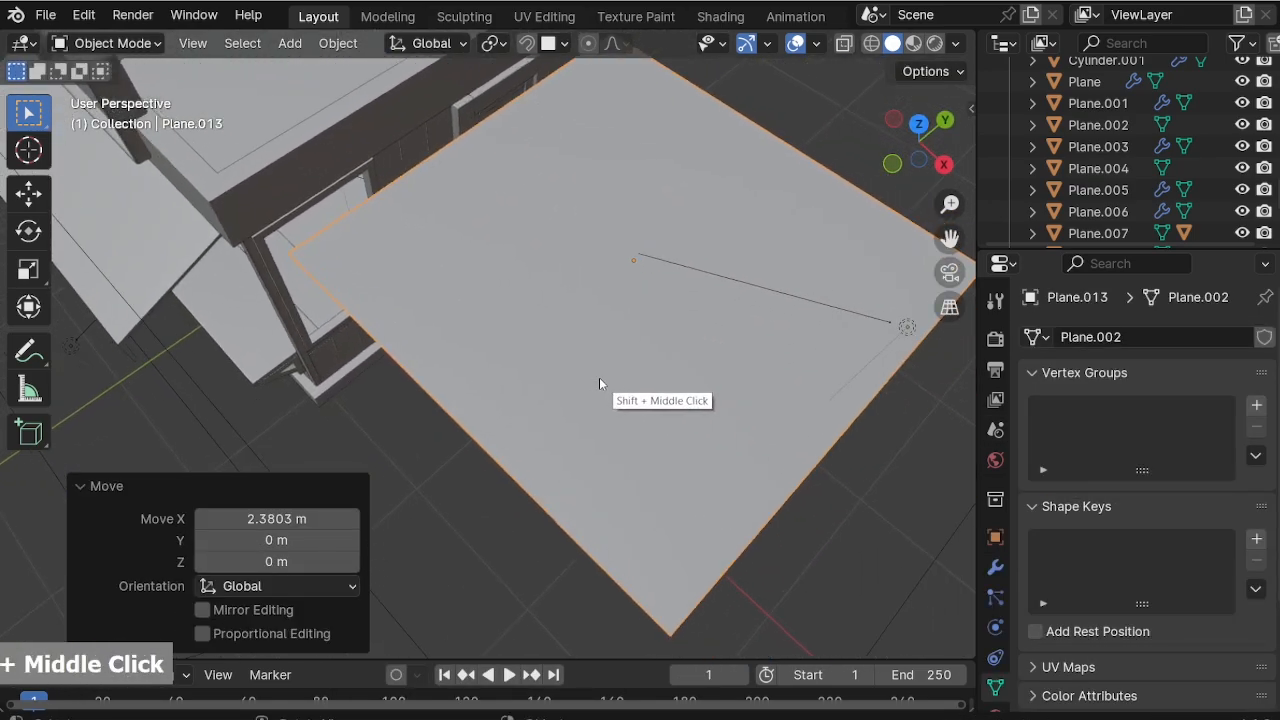
scroll(612, 390, down, 1)
key(s)
click(720, 360)
Divide the plane into a four-by-four grid with three centred loop cuts in each direction.
scroll(715, 270, up, 2)
scroll(714, 268, up, 1)
key(Tab)
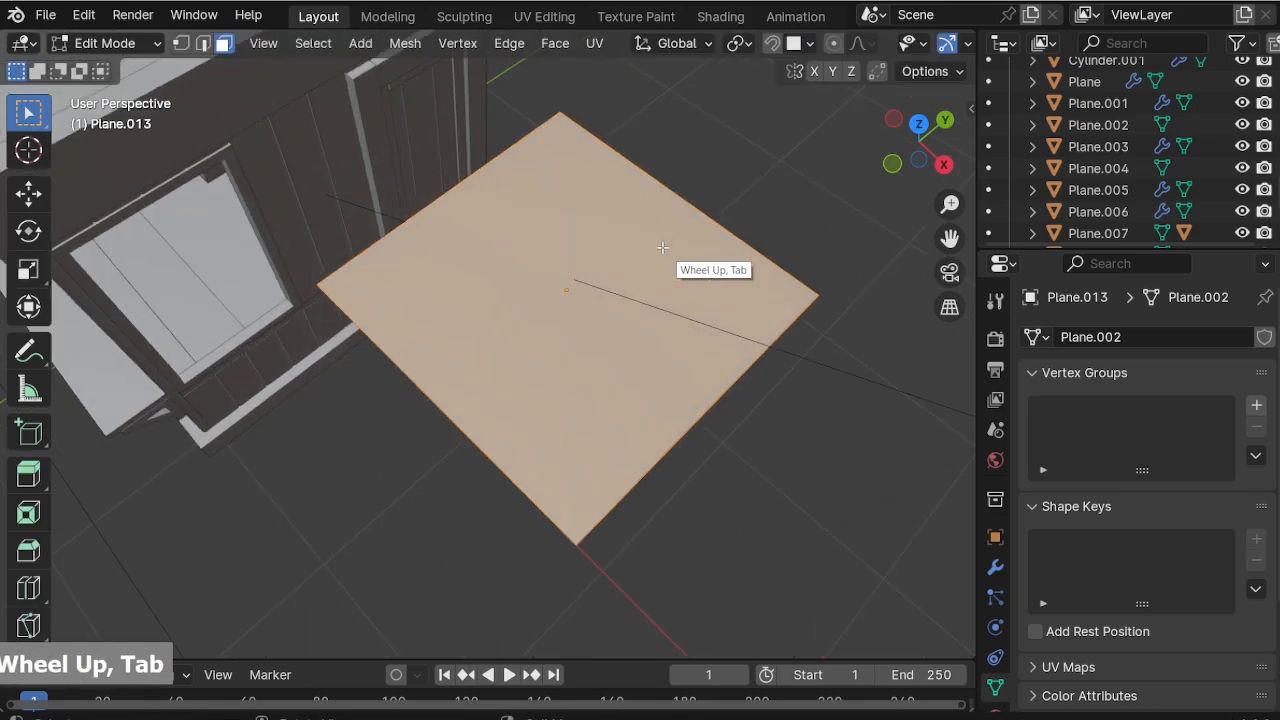
scroll(425, 209, down, 1)
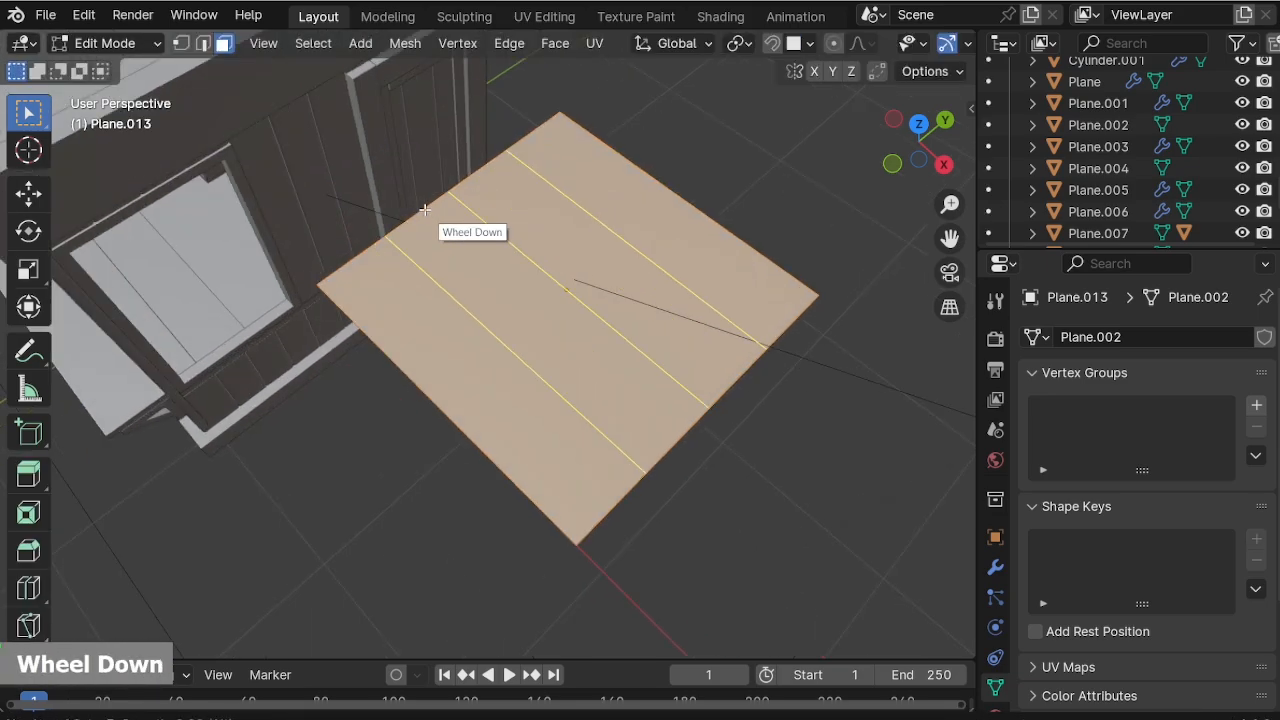
scroll(440, 228, up, 1)
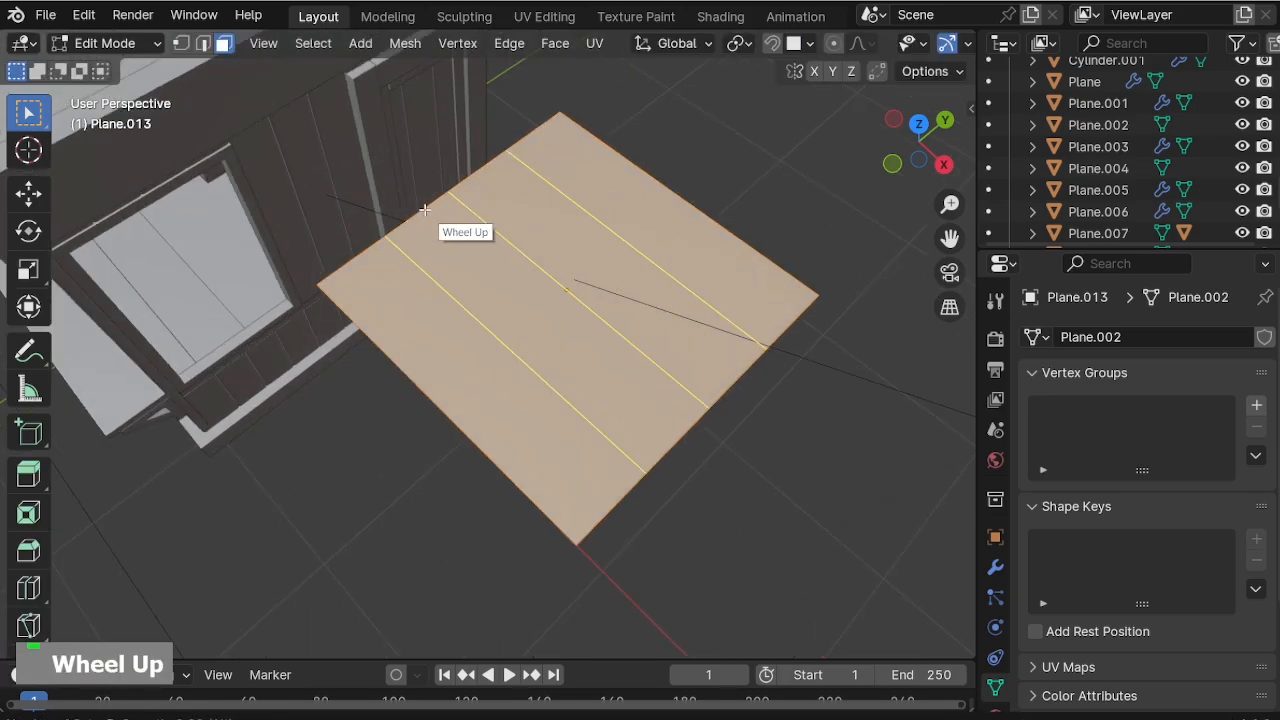
click(600, 225)
right_click(611, 223)
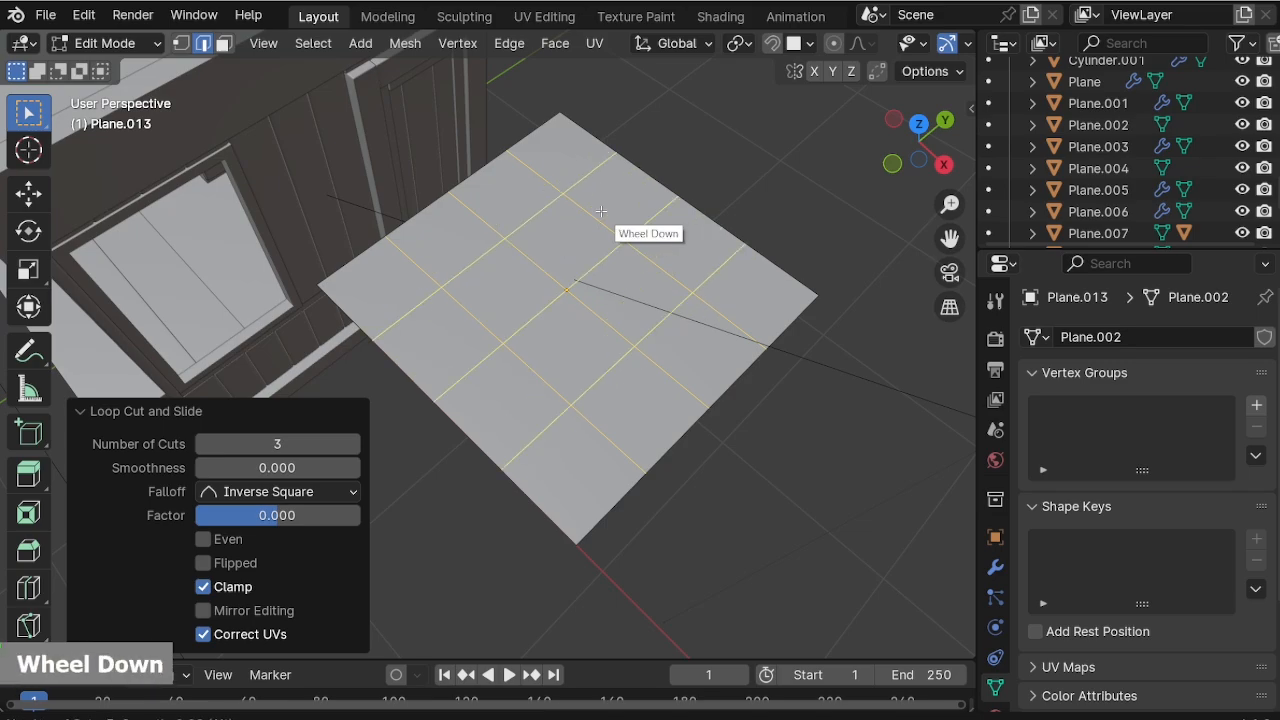
scroll(597, 469, up, 1)
Try deleting a single grid edge near the plane's front corner.
middle_drag(597, 469, 549, 434)
key(x)
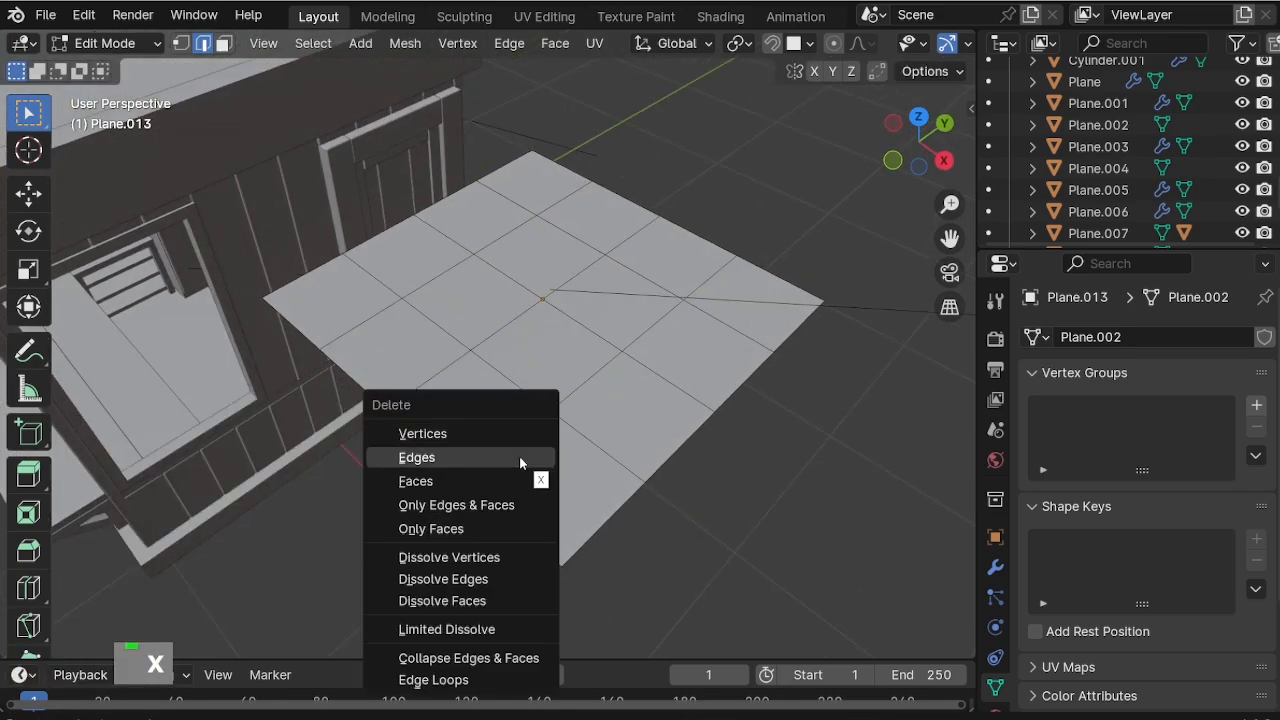
click(518, 457)
key(ctrl+z)
Dissolve single edges across the plane's grid to merge cells into a staggered pattern of square and rectangular tiles.
key(x)
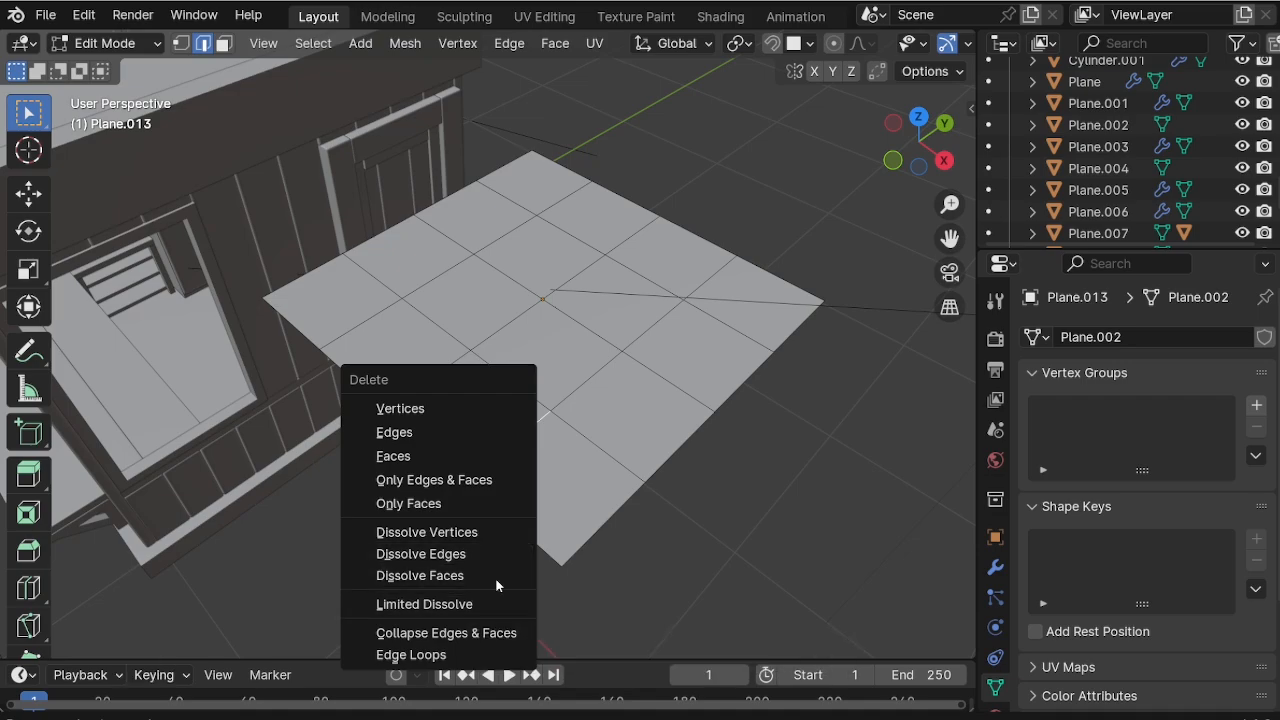
click(490, 554)
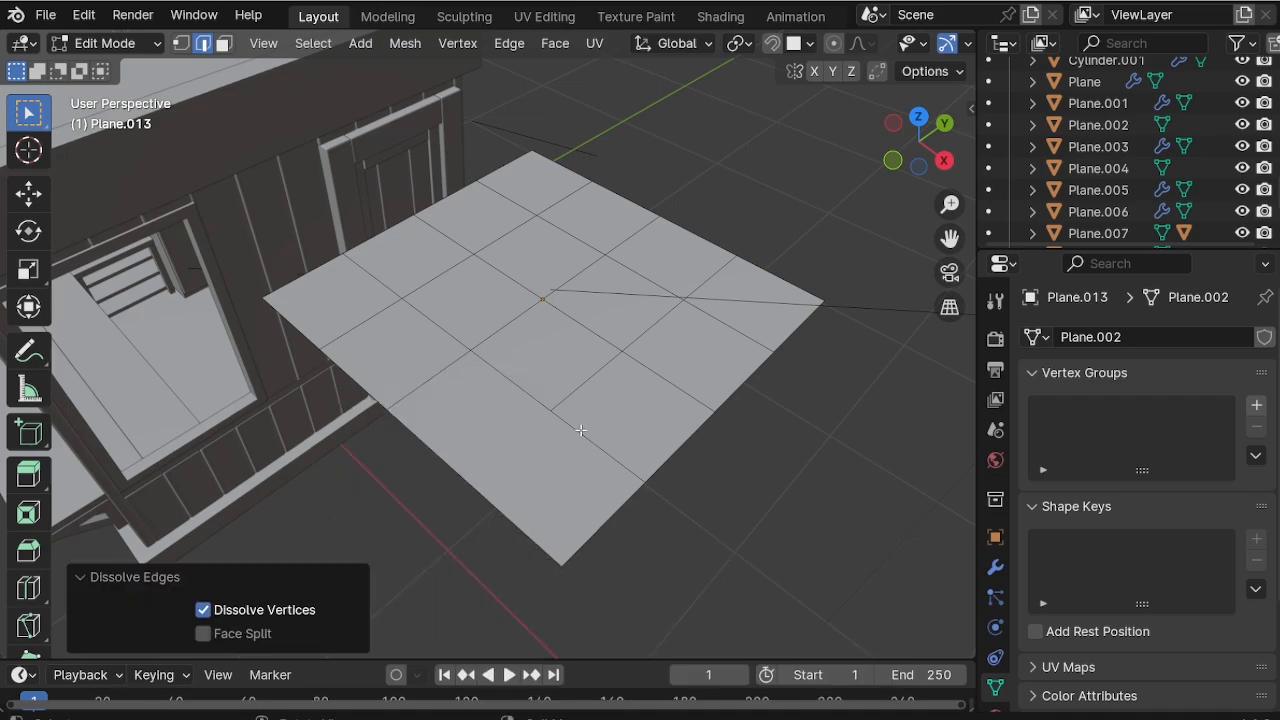
click(640, 358)
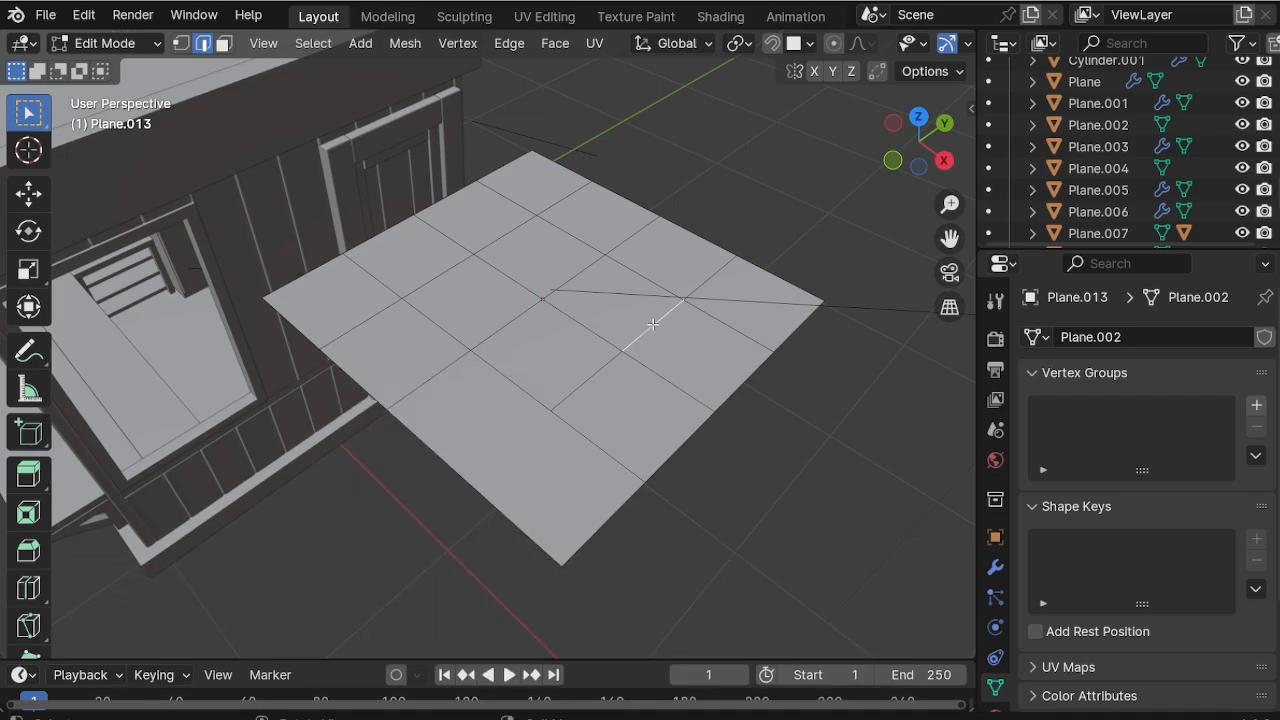
key(x)
click(650, 334)
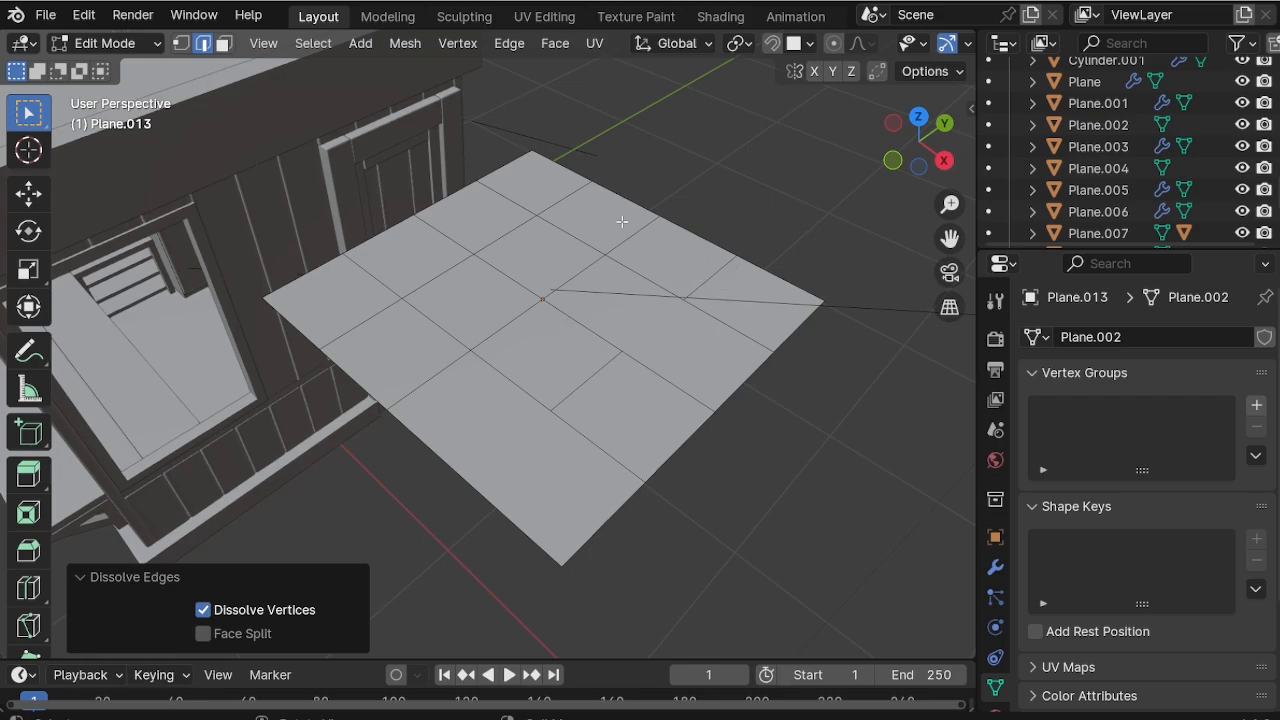
key(x)
click(531, 229)
click(507, 322)
key(x)
click(507, 318)
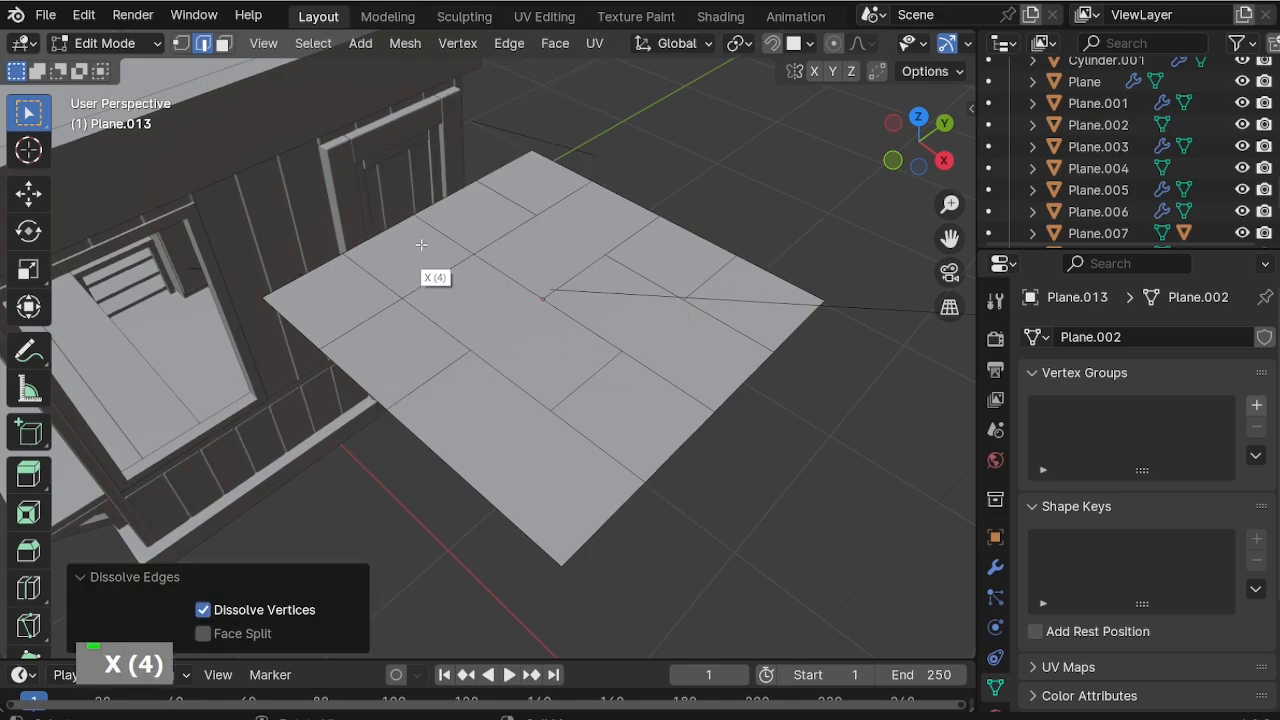
click(374, 273)
key(x)
click(385, 273)
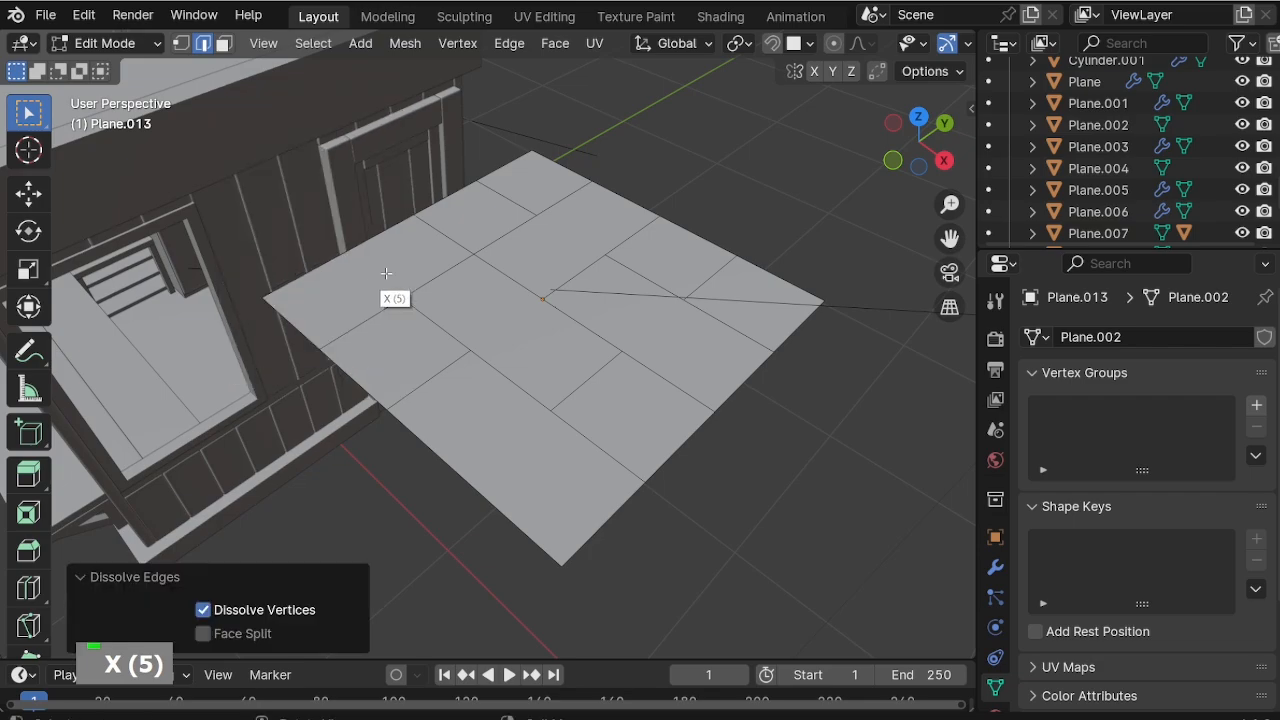
click(518, 204)
Select the whole tile mesh and inset each face individually by about 0.029 m.
middle_drag(590, 338, 651, 414)
key(a)
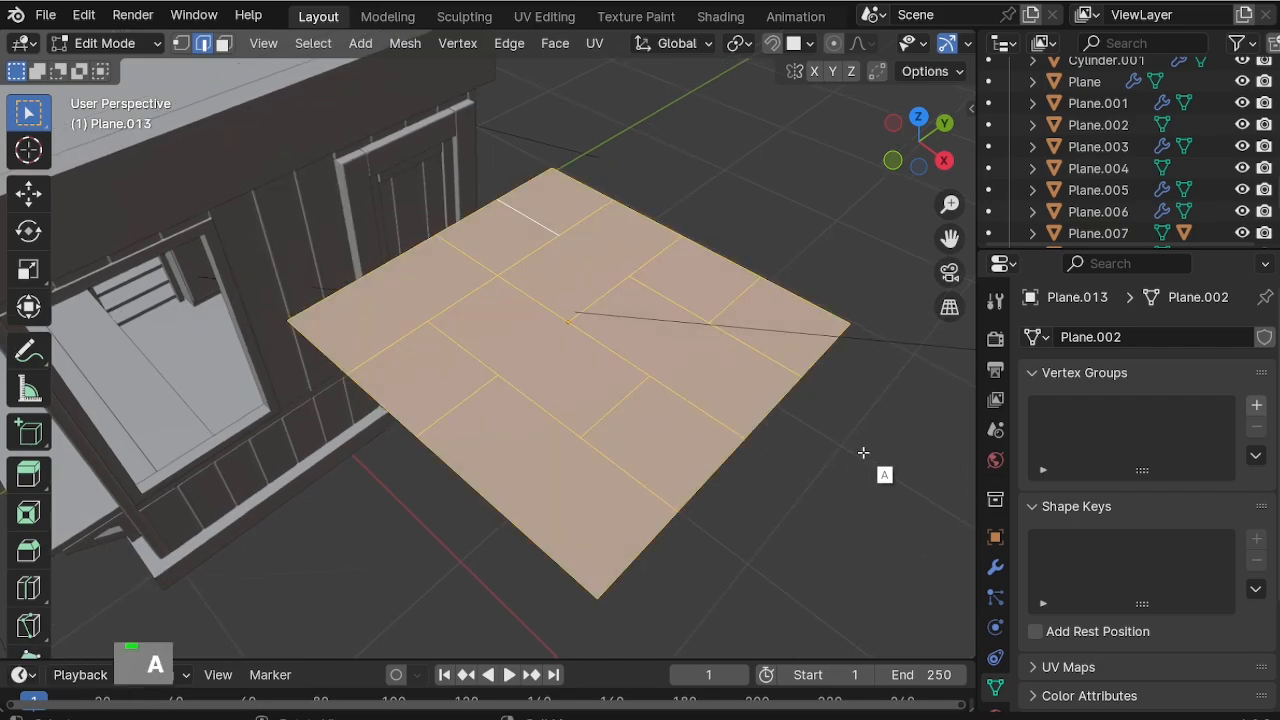
key(i)
key(i)
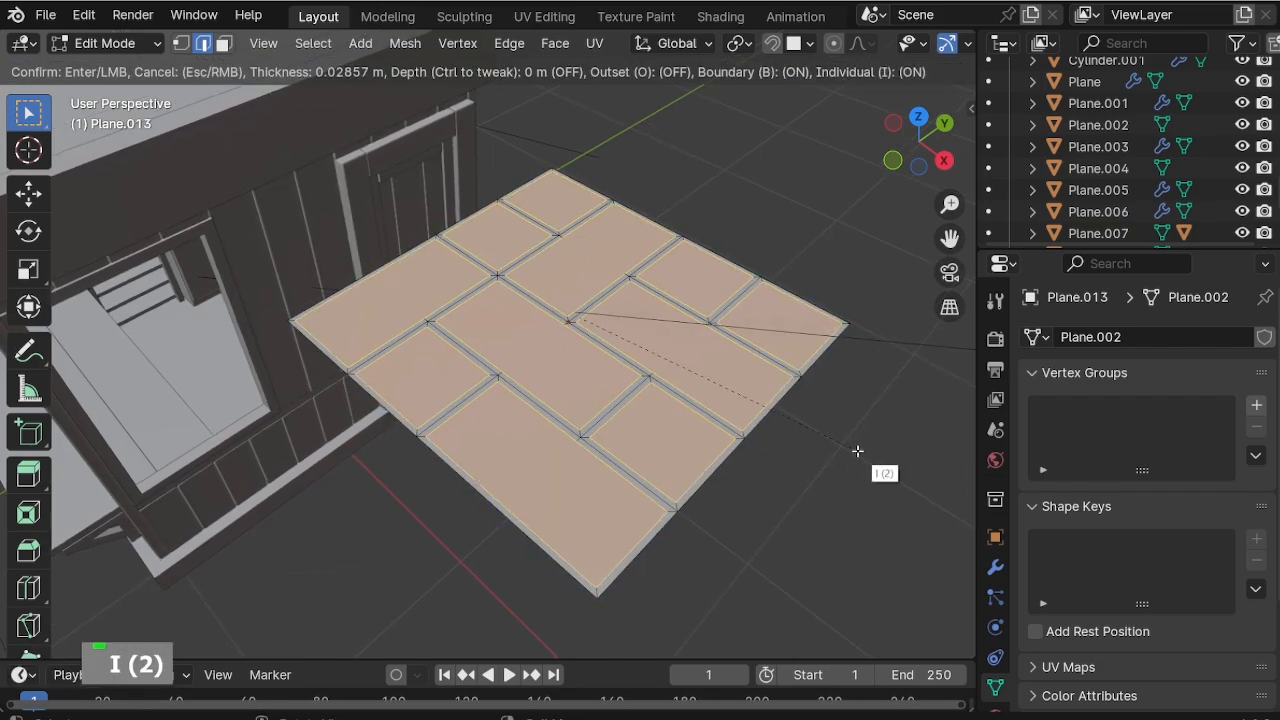
click(857, 451)
Try to delete only the faces of the inverted selection while in edge select mode.
click(313, 43)
click(330, 111)
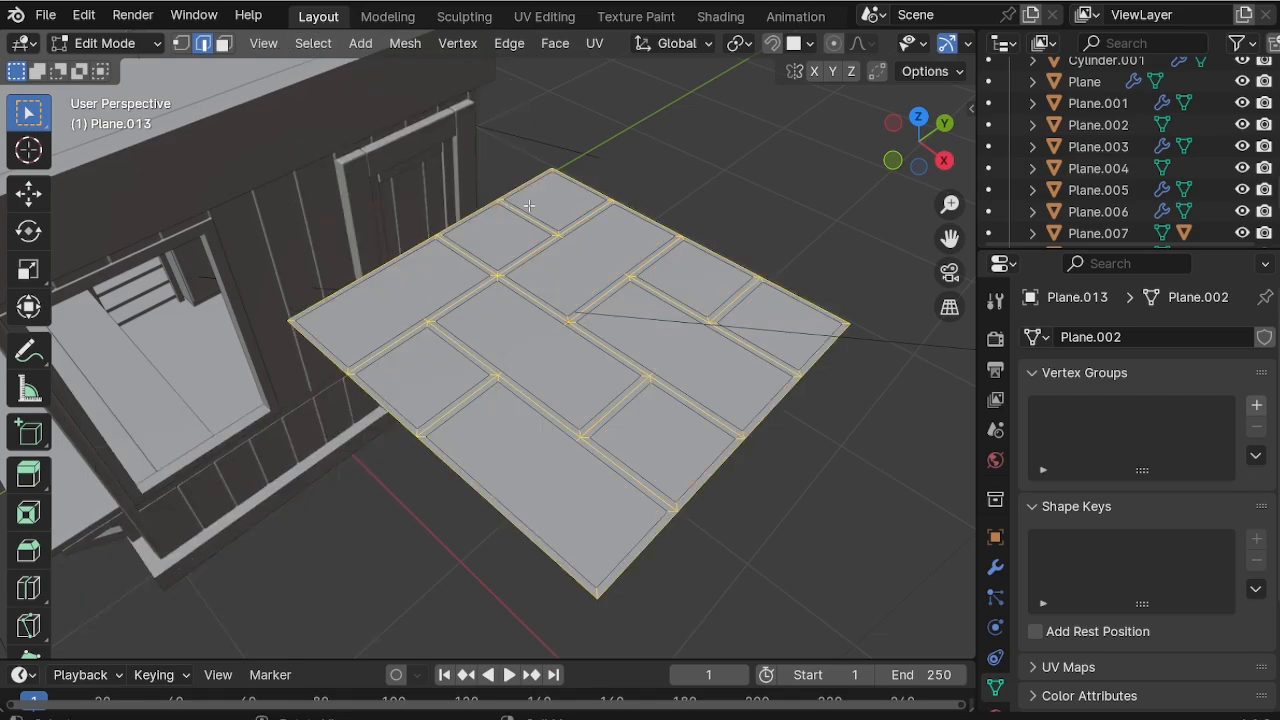
key(x)
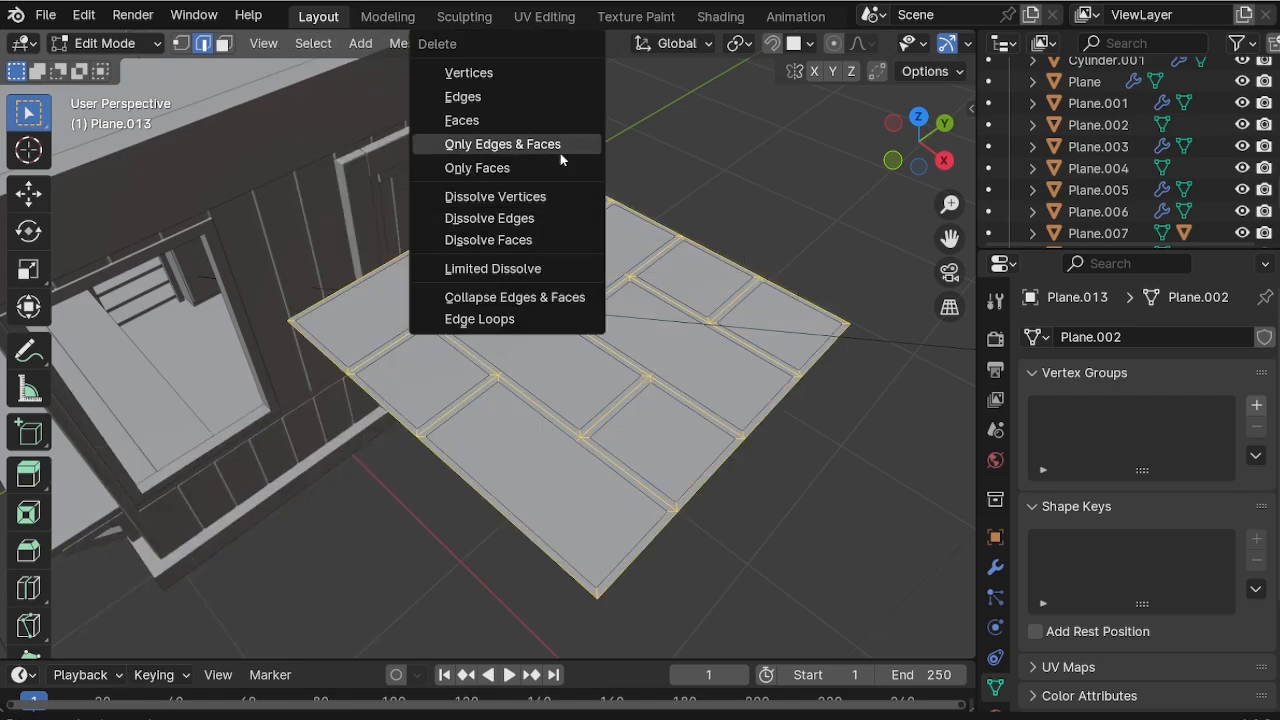
click(559, 167)
key(ctrl+z)
key(ctrl+z)
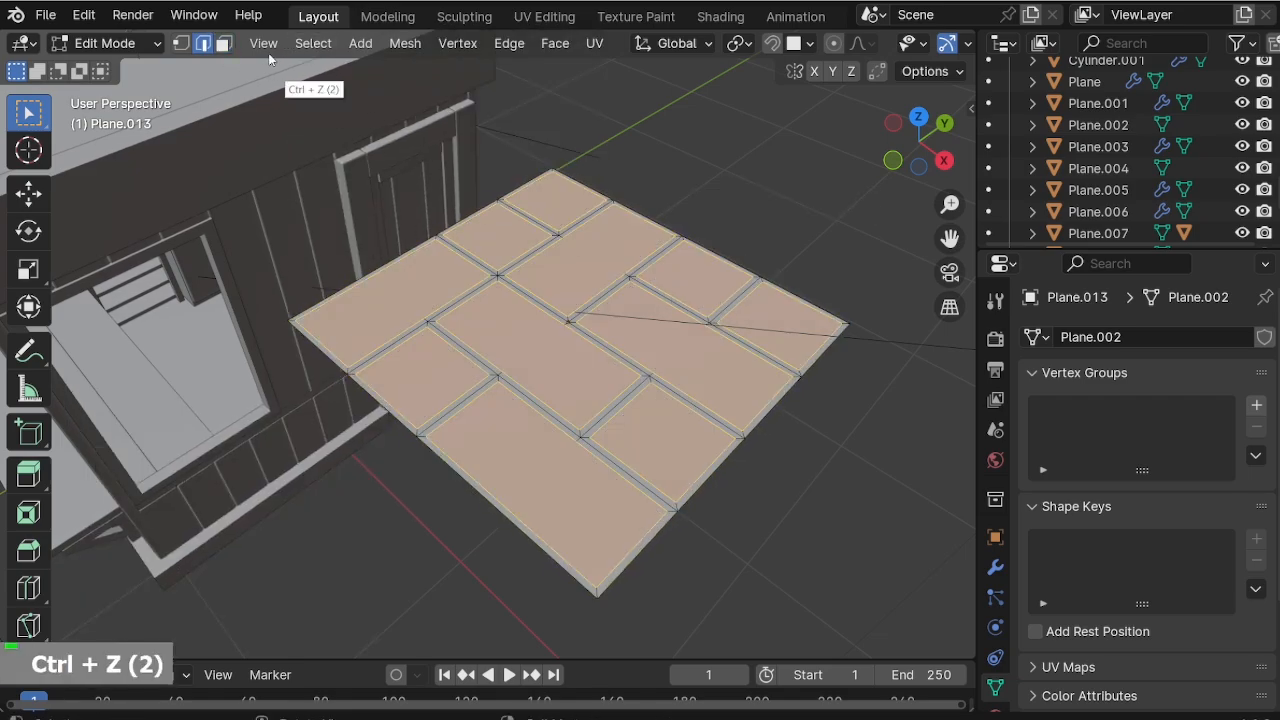
In face select mode, invert the selection and delete only the narrow border faces between the tiles.
click(313, 43)
click(330, 109)
key(x)
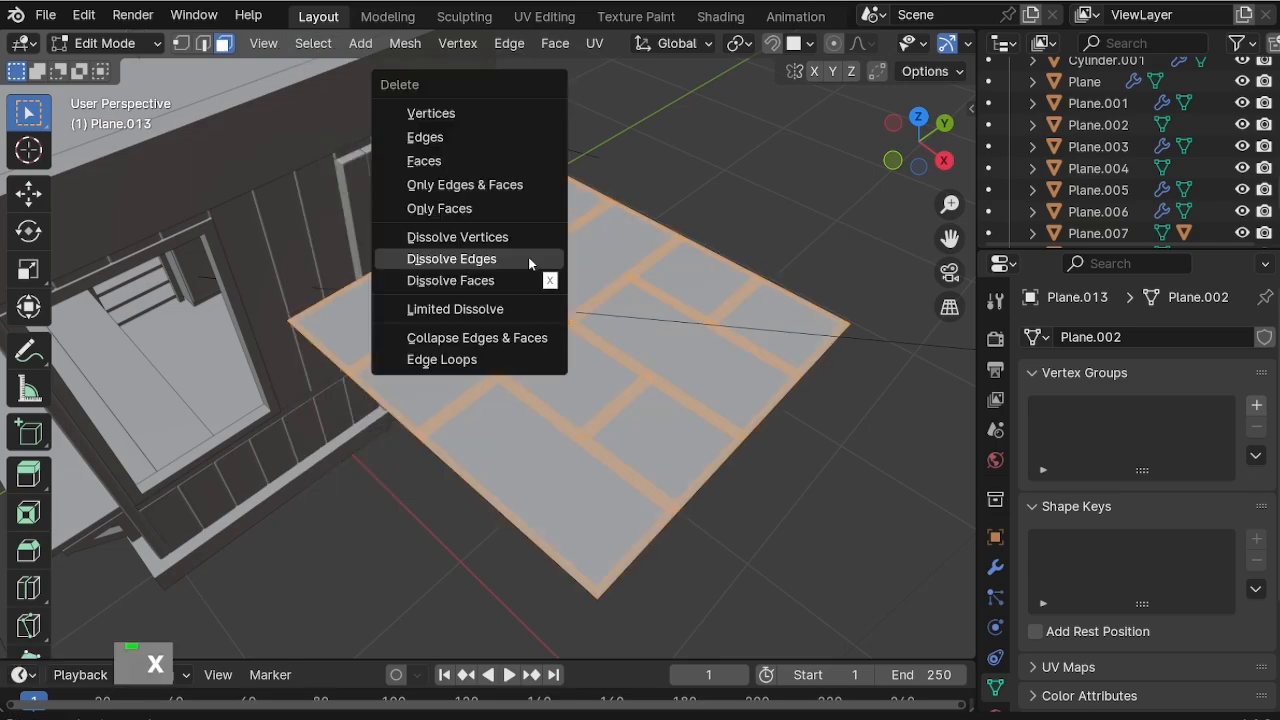
click(514, 207)
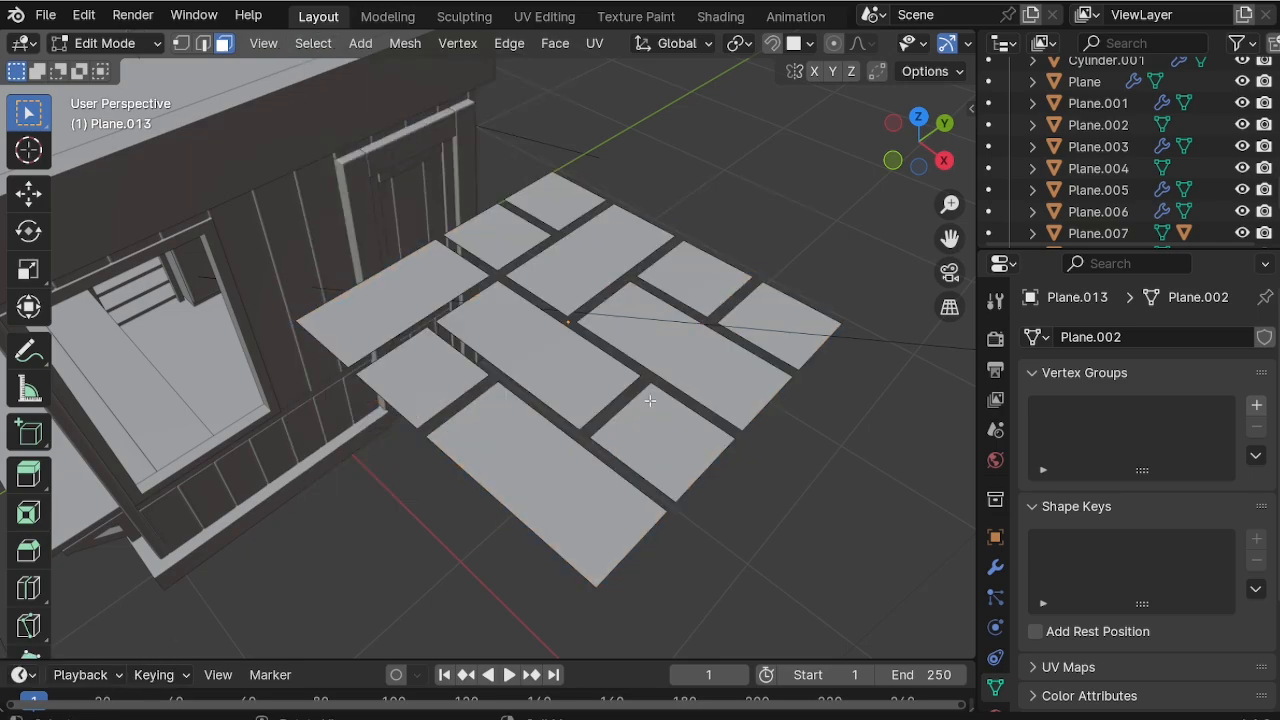
Select all tiles and extrude them upward into thick separate blocks.
middle_drag(650, 400, 639, 391)
key(a)
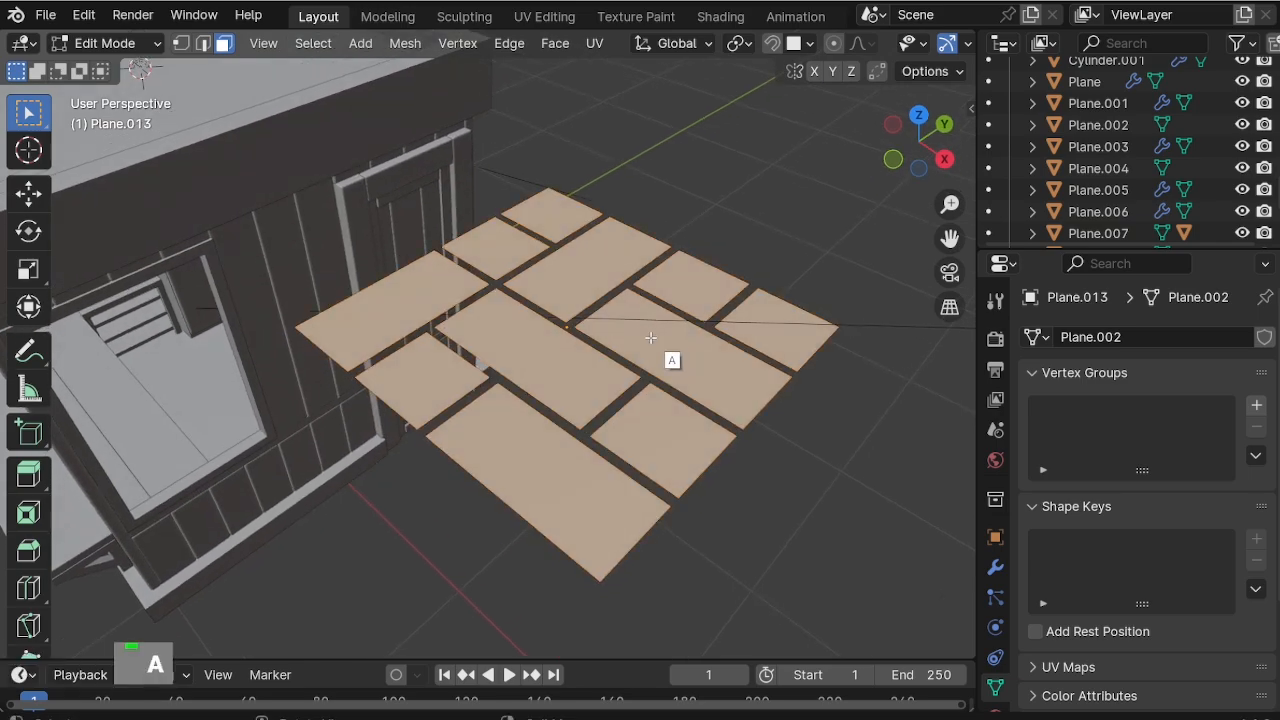
key(e)
click(666, 251)
Apply a level 2 subdivision surface to the blocks object and return to editing its mesh.
key(Tab)
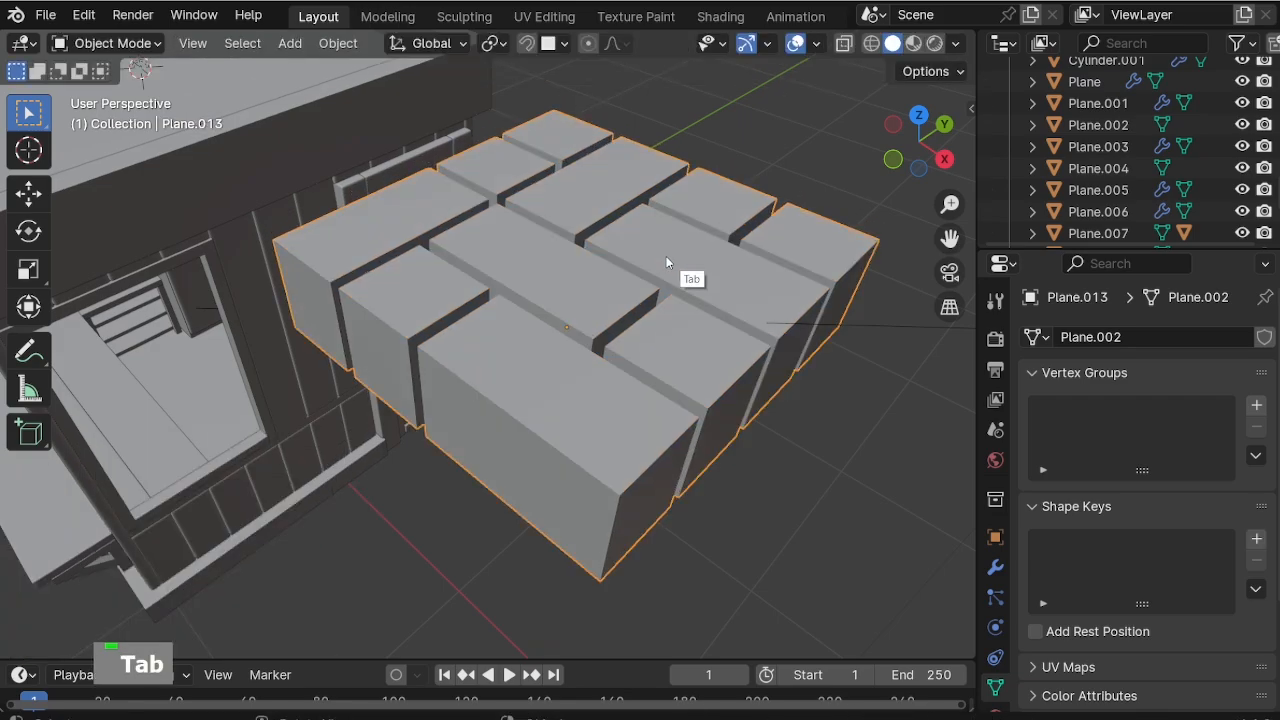
key(ctrl+2)
key(Tab)
Add two centred horizontal loop cuts to each block along the outer side facing away from the kiosk, starting with the large front block.
scroll(623, 522, up, 1)
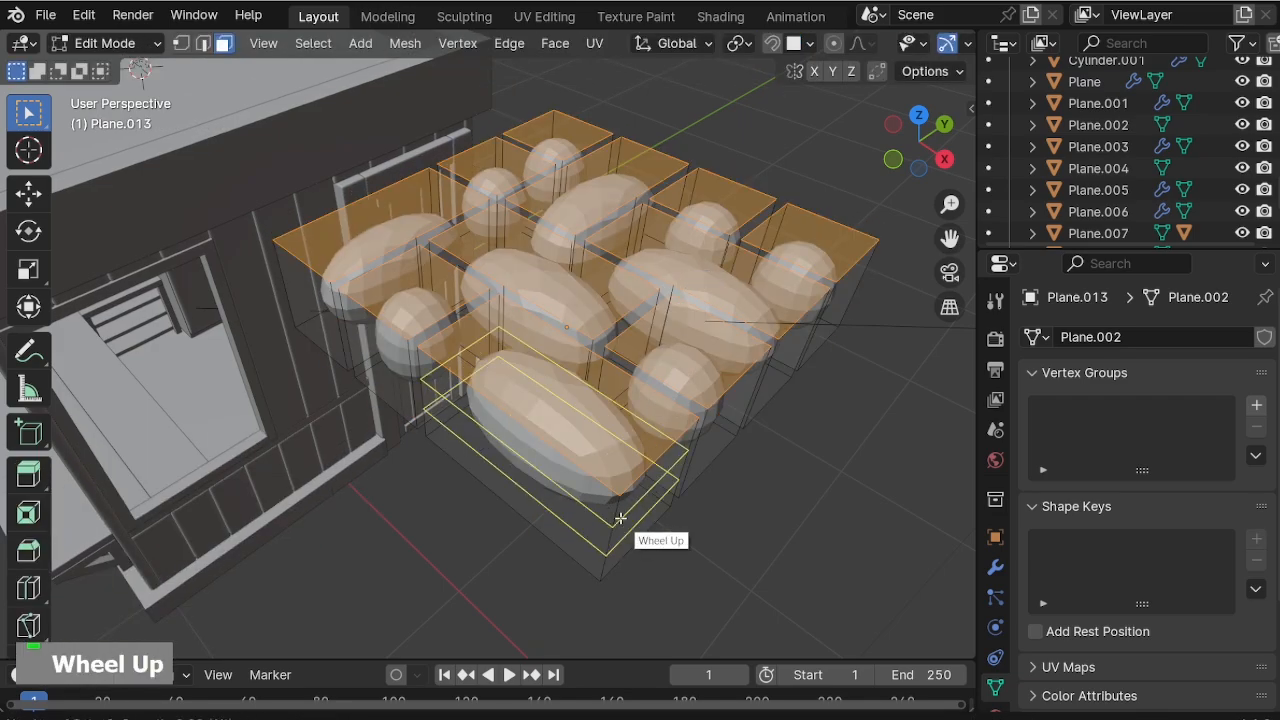
click(640, 510)
right_click(647, 505)
middle_drag(722, 442, 707, 402)
key(ctrl+r)
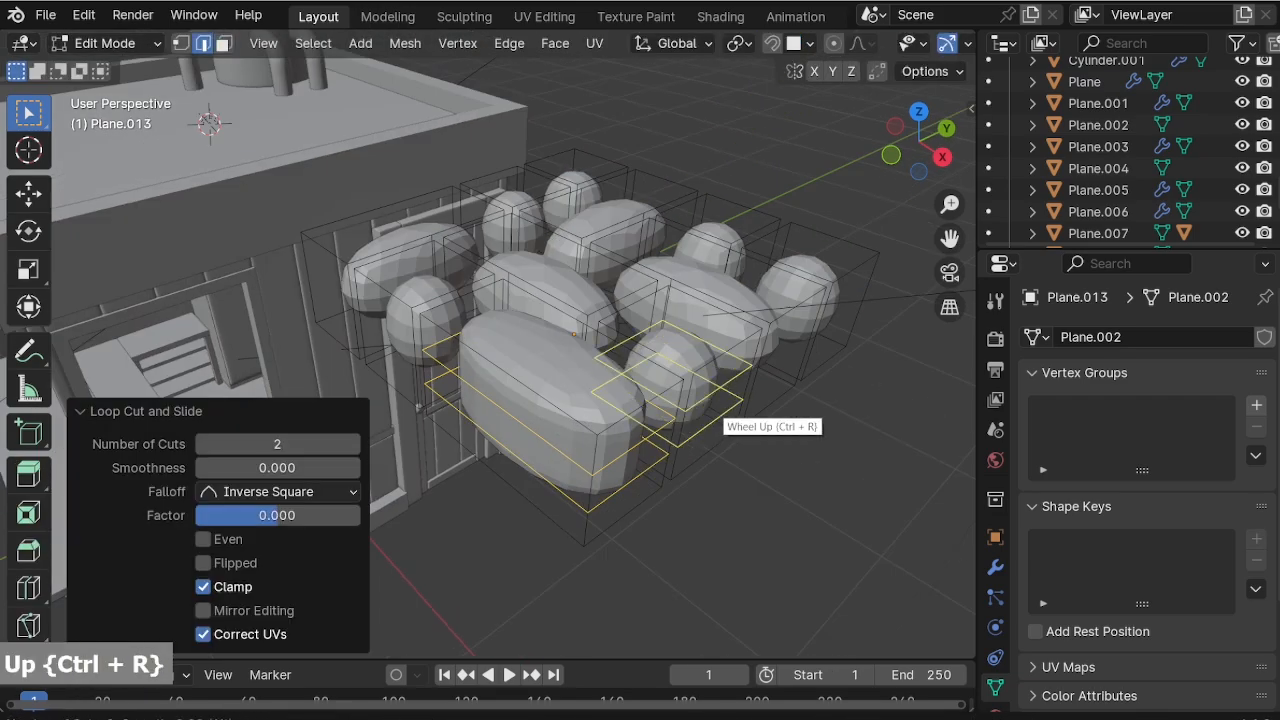
scroll(785, 365, up, 1)
click(785, 365)
right_click(790, 366)
key(ctrl+r)
scroll(854, 312, up, 1)
click(854, 312)
right_click(854, 312)
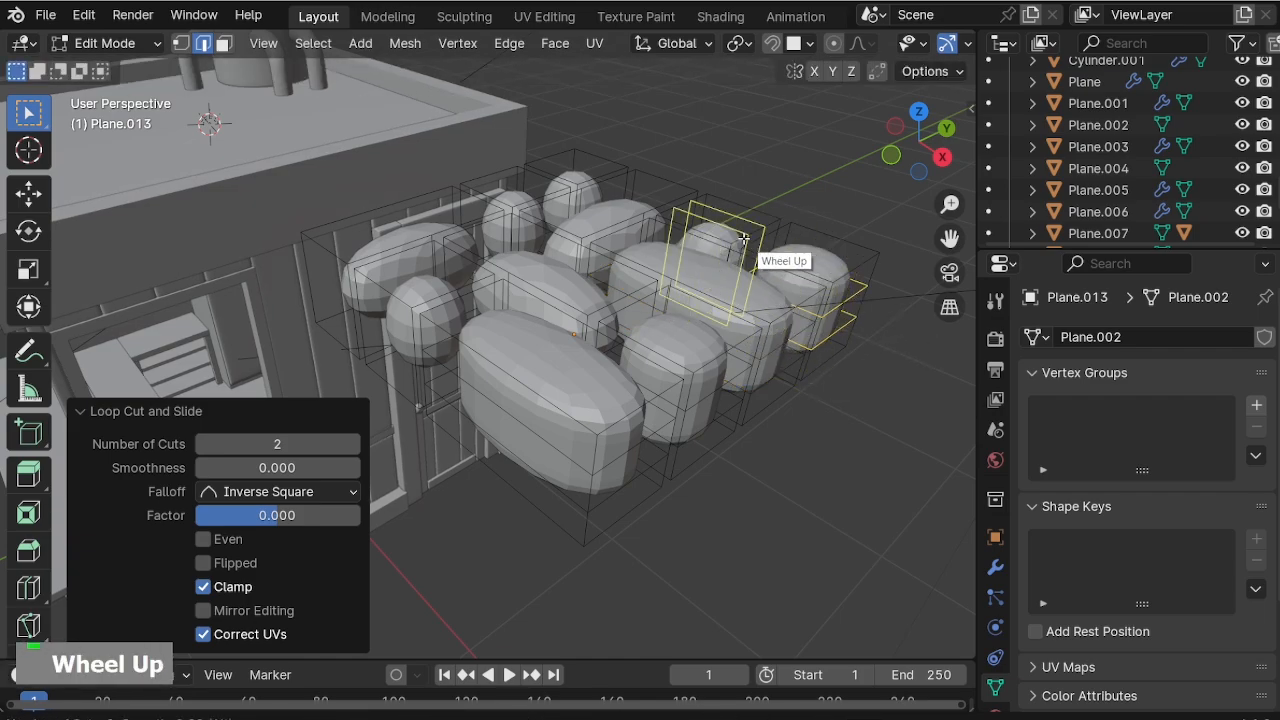
key(Escape)
Add two centred horizontal loop cuts to each remaining block in the back row, up to the corner beside the kiosk.
middle_drag(743, 238, 476, 257)
shift+middle_drag(750, 325, 578, 412)
scroll(578, 412, up, 1)
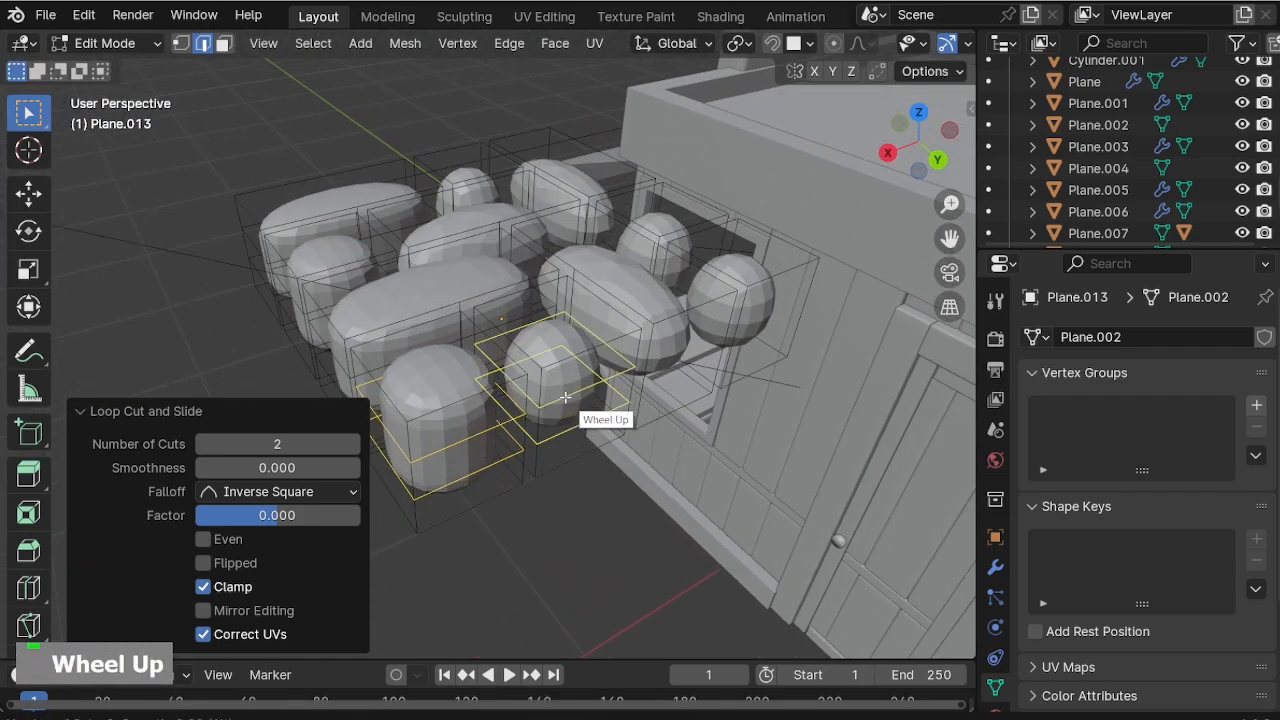
click(565, 397)
right_click(565, 397)
key(ctrl+r)
click(750, 330)
right_click(750, 330)
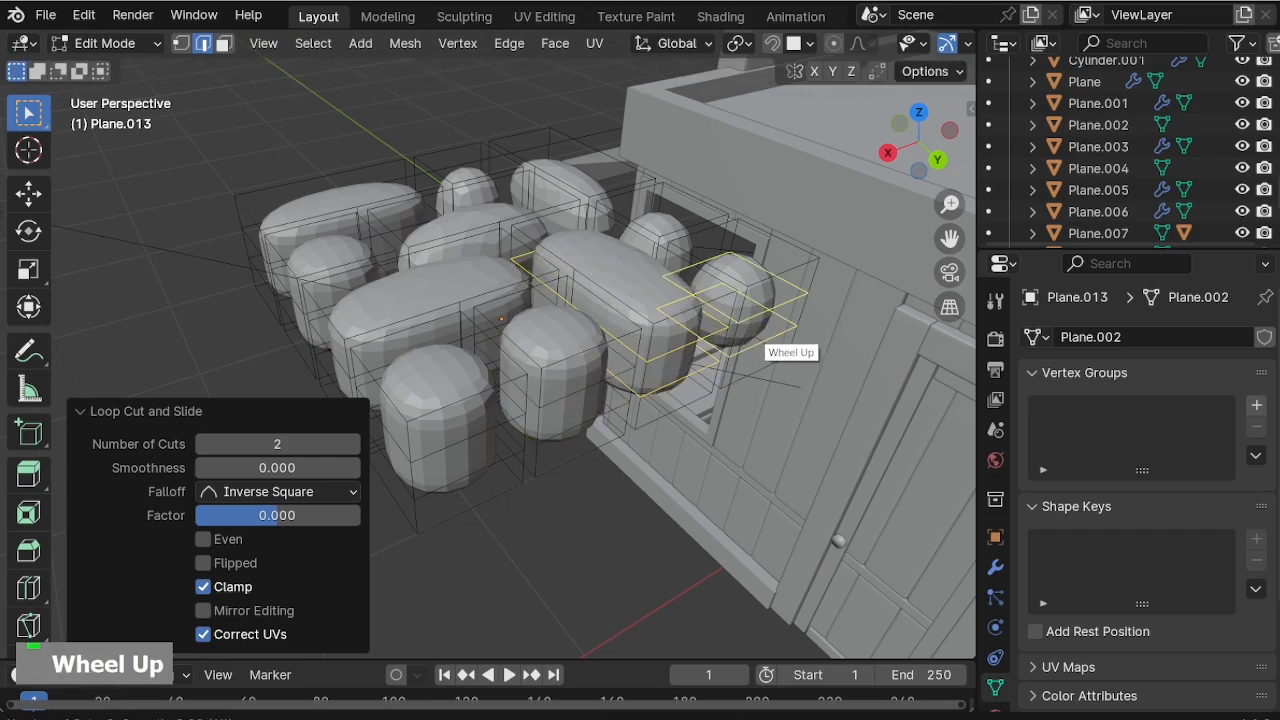
click(741, 320)
right_click(735, 315)
Add two centred horizontal loop cuts to the central long block and the remaining small and long blocks nearest the kiosk.
middle_drag(660, 238, 543, 243)
scroll(420, 210, up, 2)
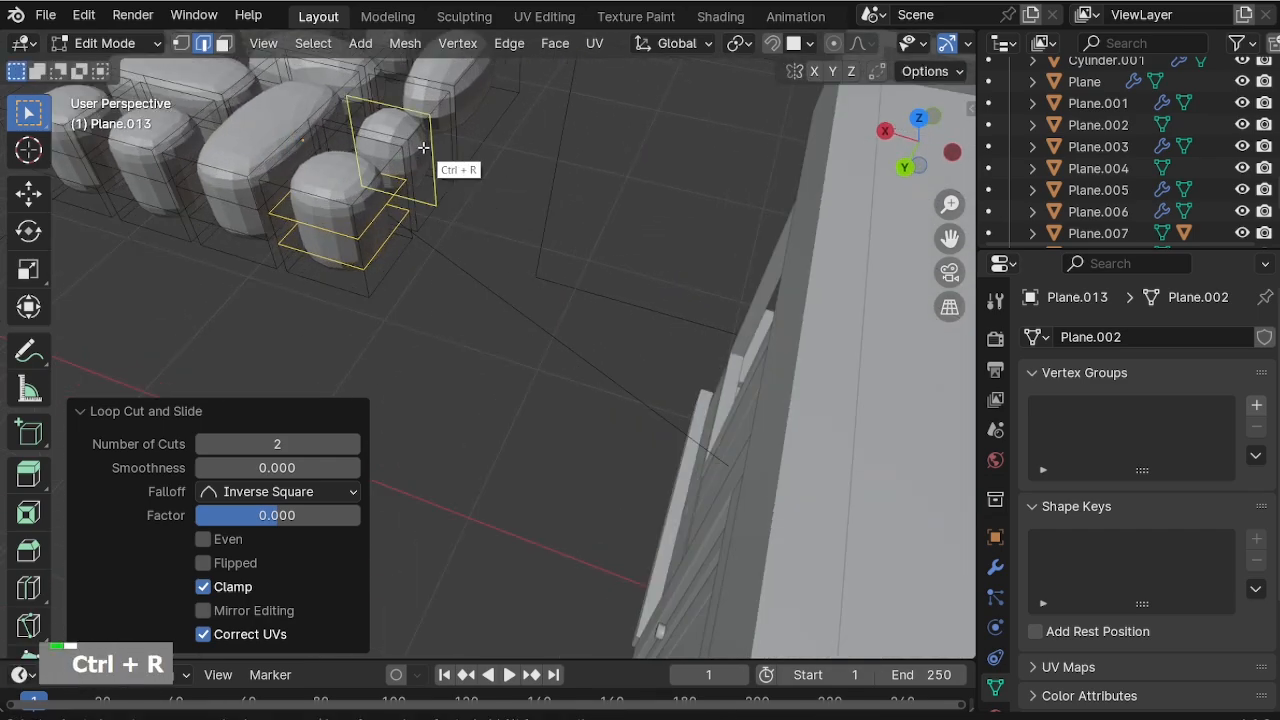
middle_drag(448, 133, 760, 250)
scroll(343, 279, down, 2)
middle_drag(343, 279, 537, 220)
scroll(537, 220, down, 1)
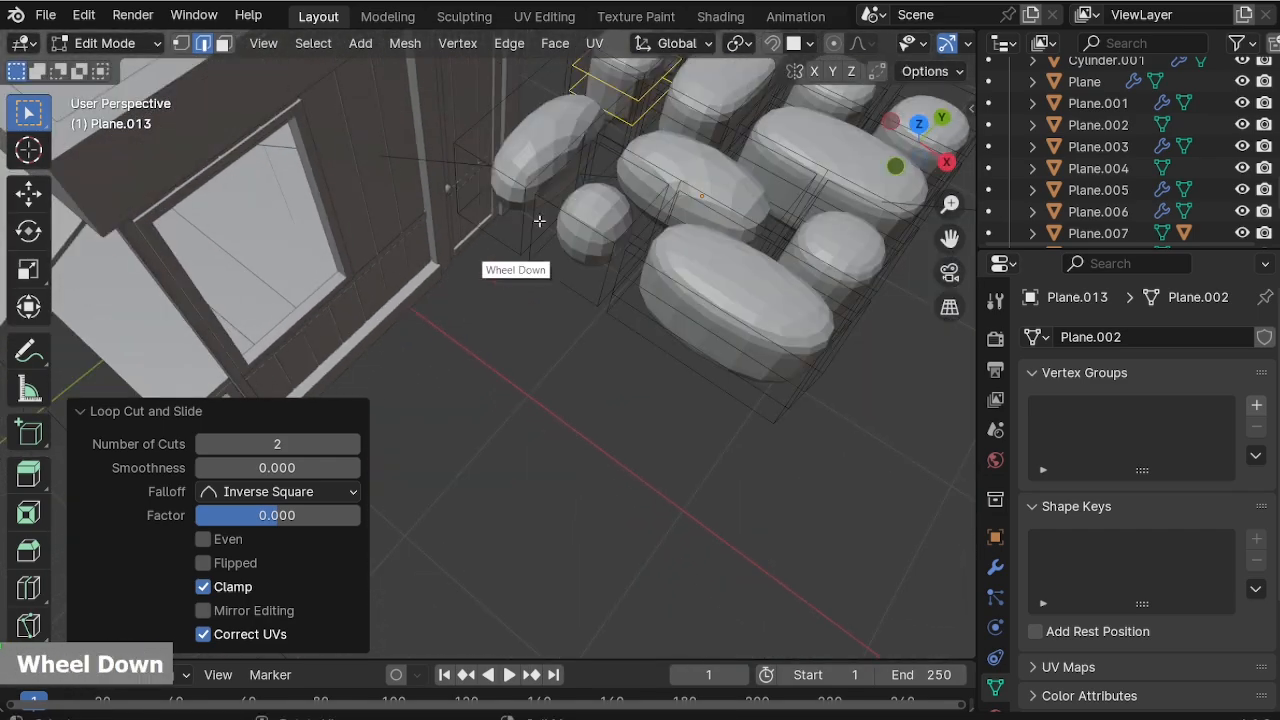
scroll(600, 200, up, 2)
shift+middle_drag(690, 150, 616, 230)
scroll(600, 255, up, 2)
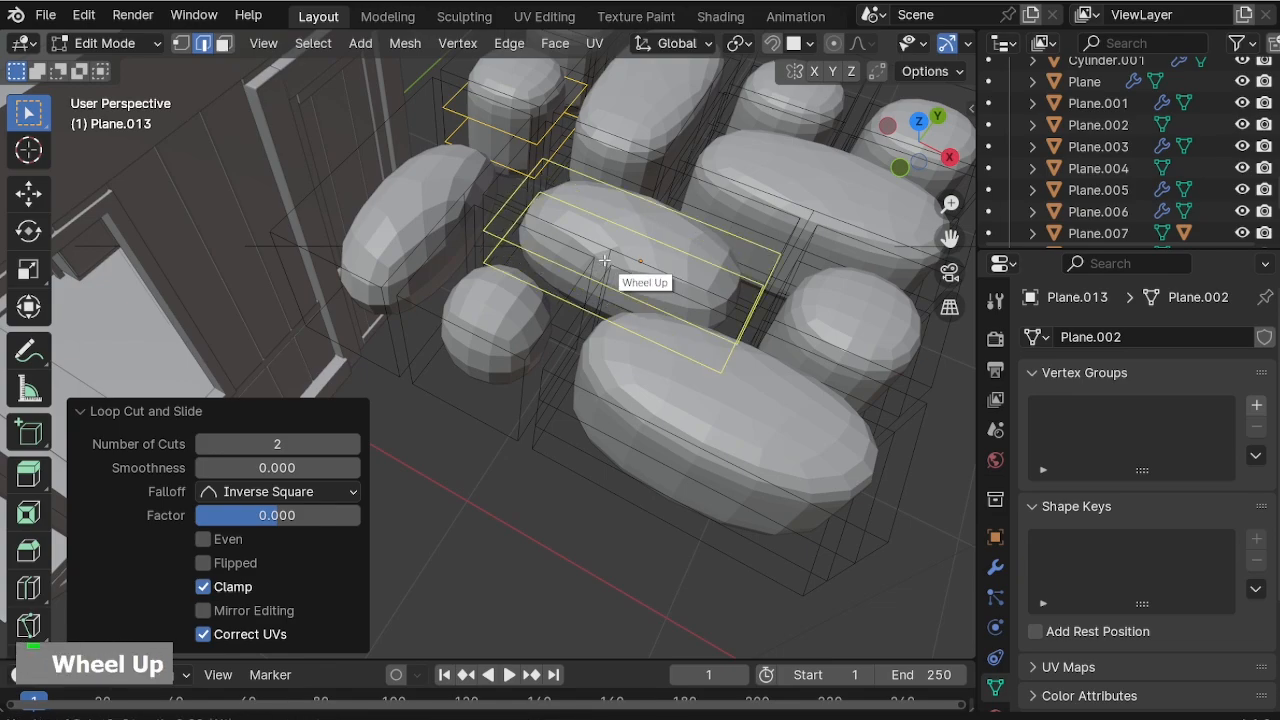
click(605, 260)
right_click(459, 357)
click(431, 357)
right_click(431, 357)
key(ctrl+r)
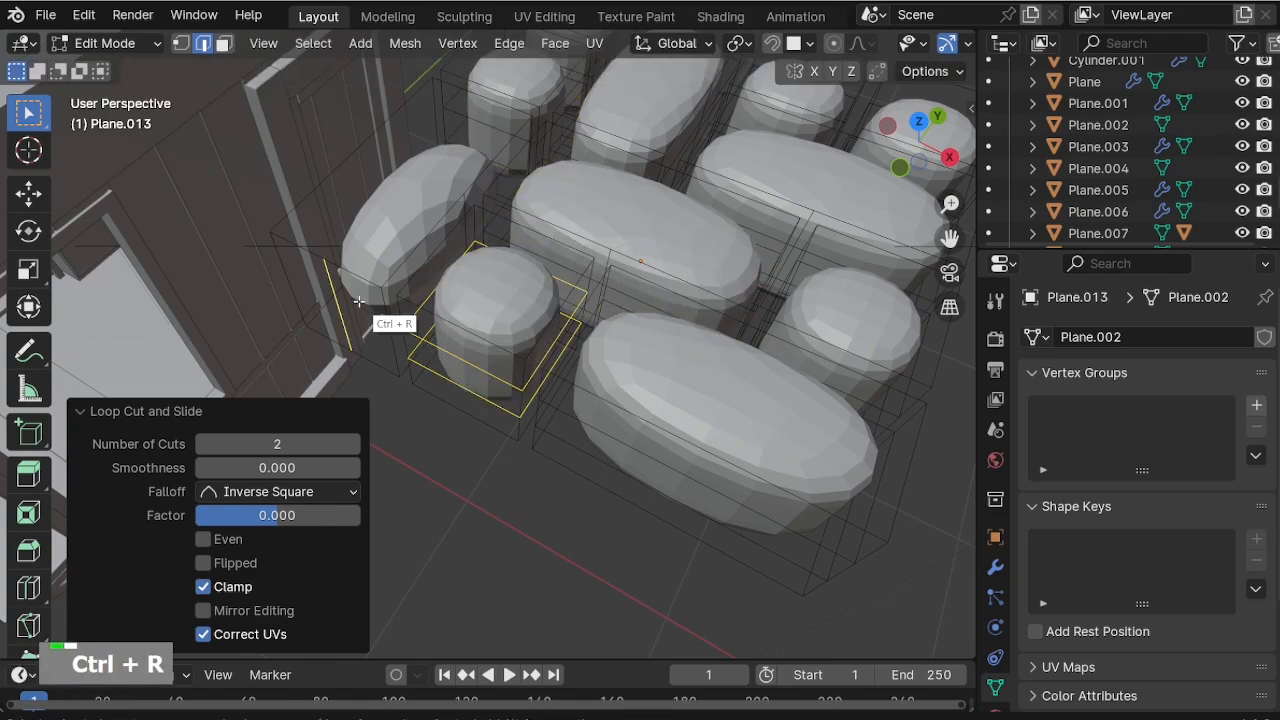
Try adding the horizontal edge loops of each block to the selection one at a time.
middle_drag(363, 310, 503, 281)
scroll(499, 389, down, 2)
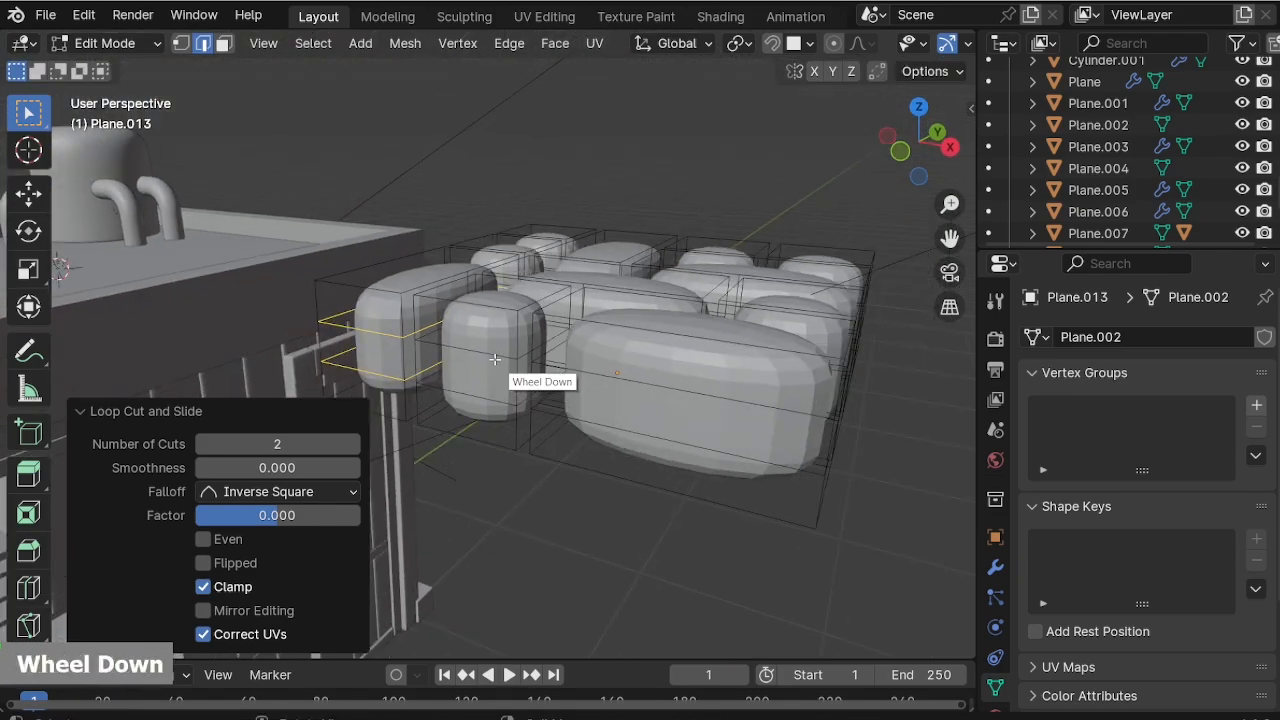
shift+click(494, 356)
shift+click(494, 356)
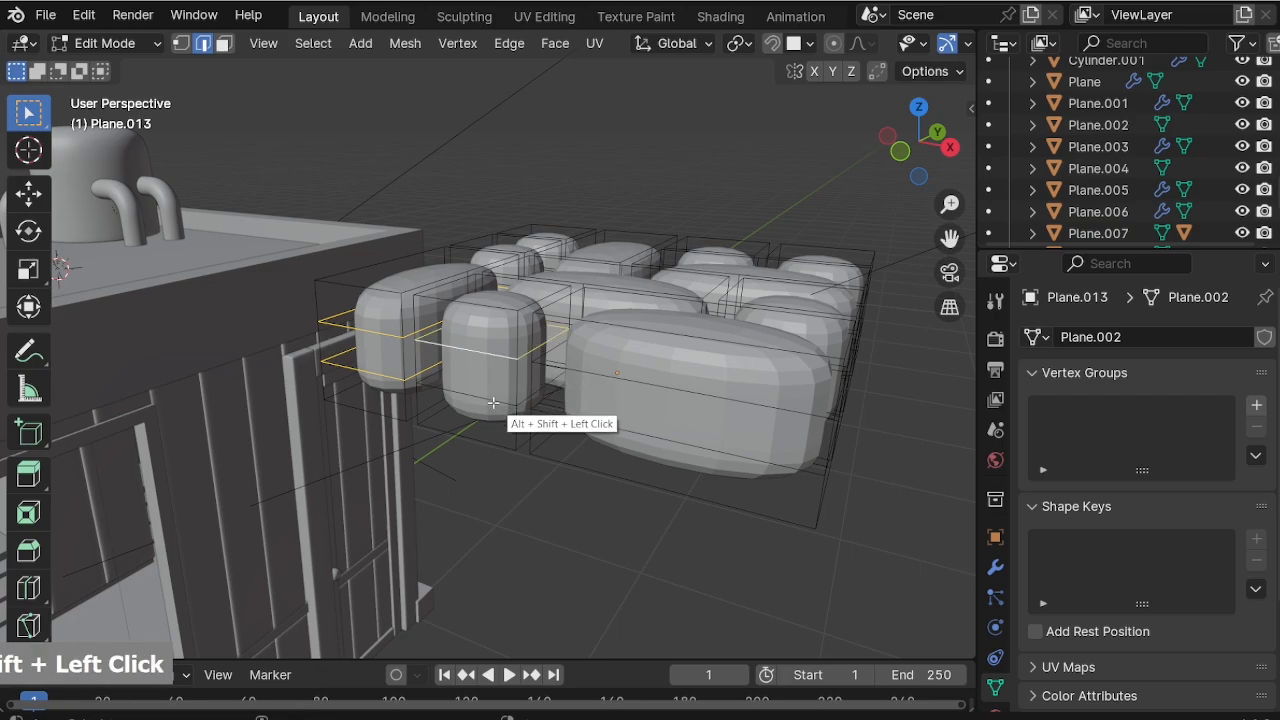
alt+shift+click(615, 420)
scroll(660, 410, down, 2)
scroll(683, 414, up, 2)
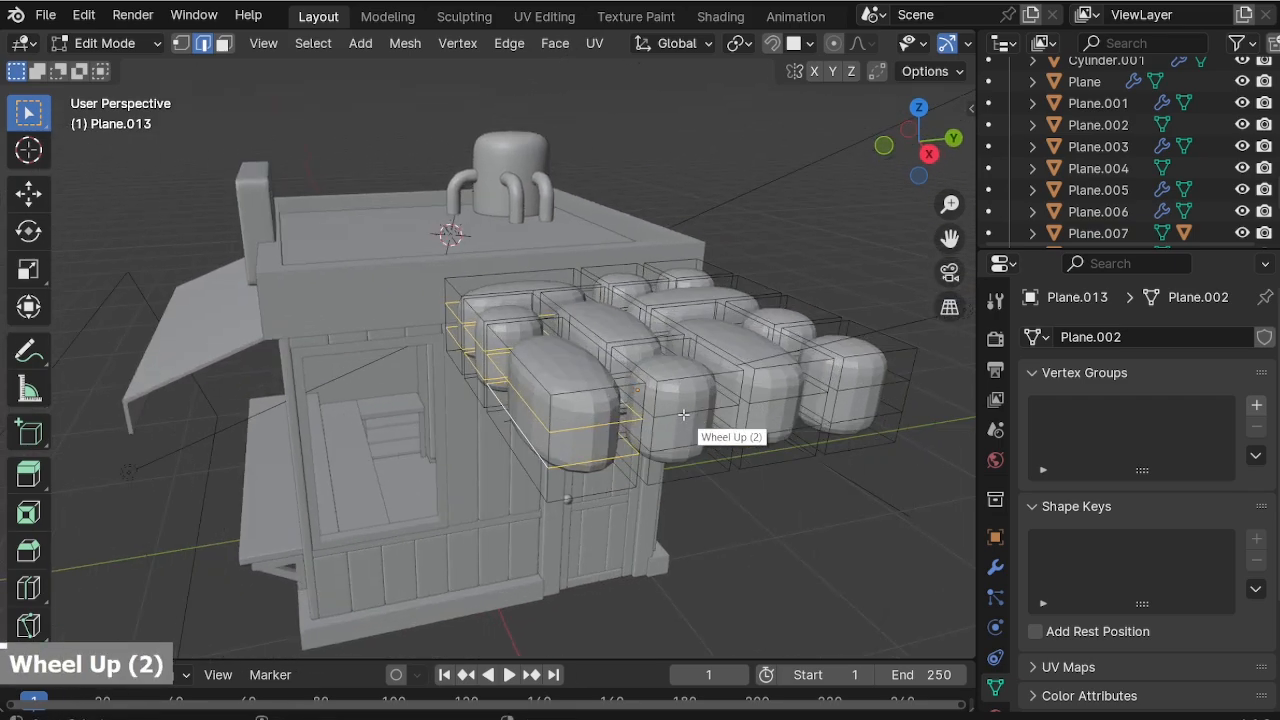
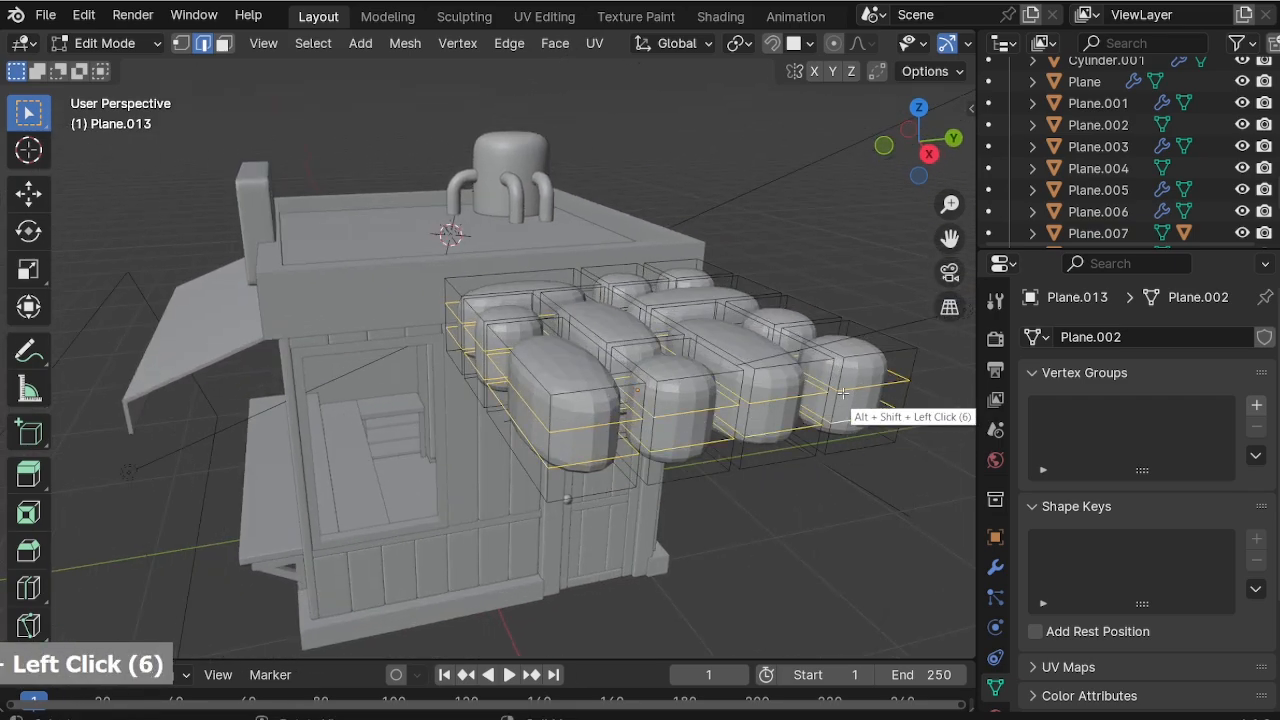
From the front view with X-ray on, box-select the upper and lower horizontal cuts across all blocks.
key(KP_1)
key(alt+z)
scroll(366, 406, up, 2)
middle_drag(366, 406, 244, 88)
scroll(745, 372, down, 1)
key(KP_1)
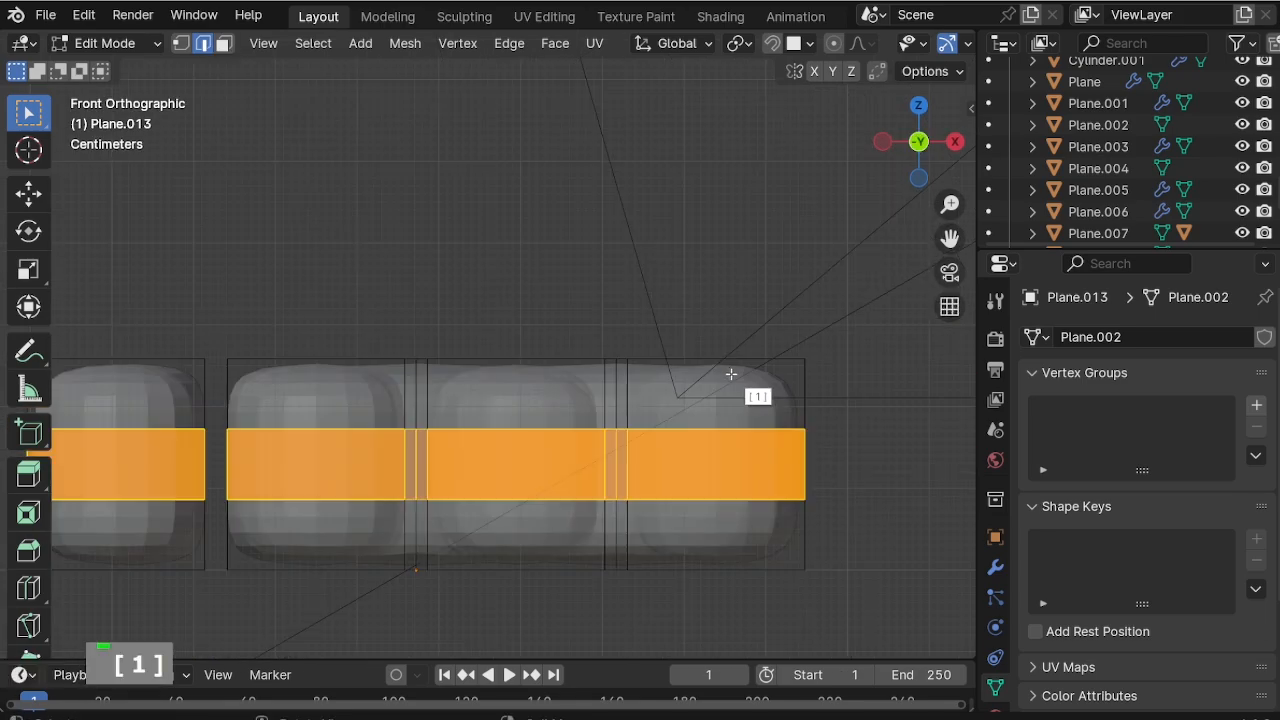
scroll(727, 512, down, 2)
drag(816, 403, 248, 434)
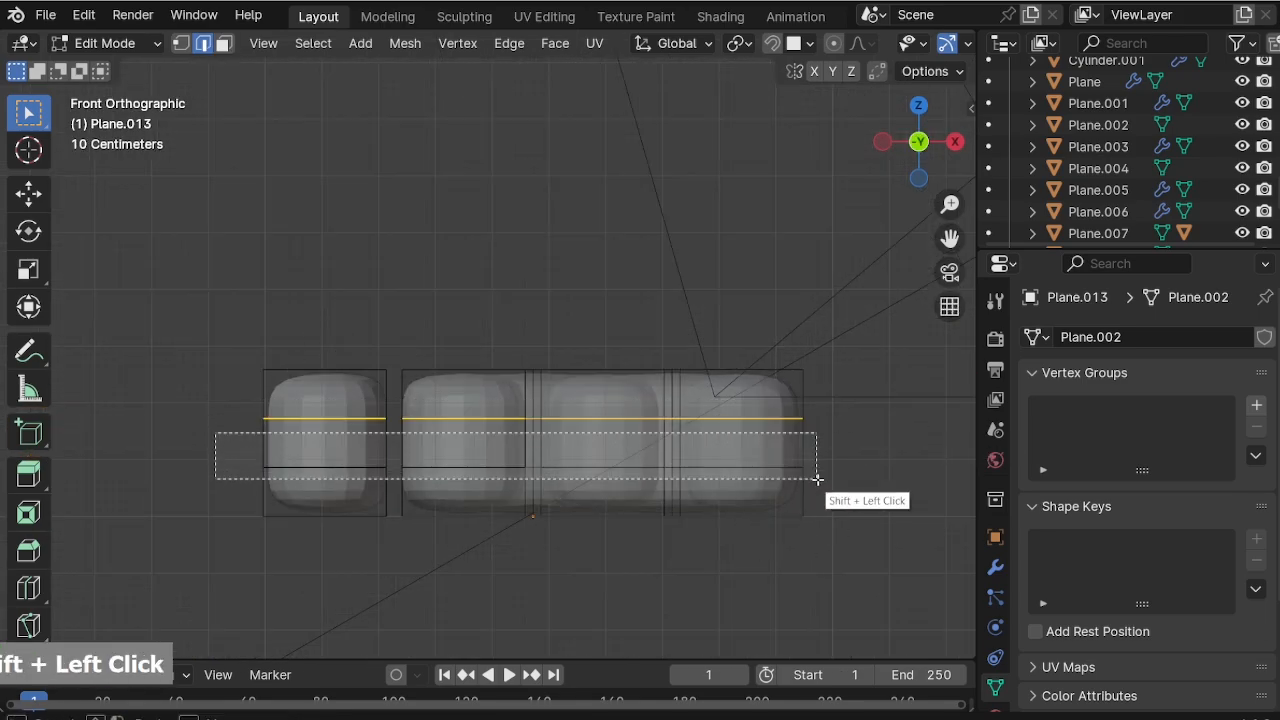
shift+drag(816, 479, 816, 479)
Turn X-ray off, scale the selected loops along Z by 2.635 and clear the selection.
middle_drag(816, 479, 686, 500)
scroll(686, 500, down, 2)
key(alt+z)
key(s)
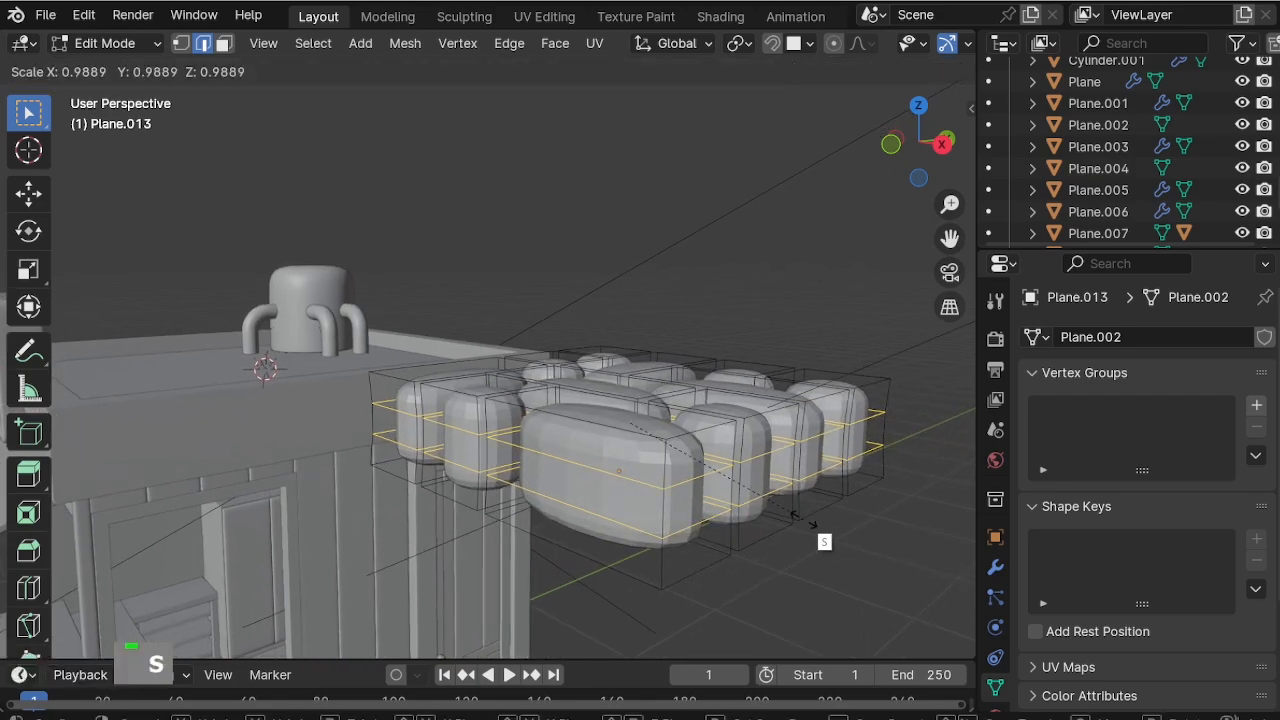
key(z)
click(174, 248)
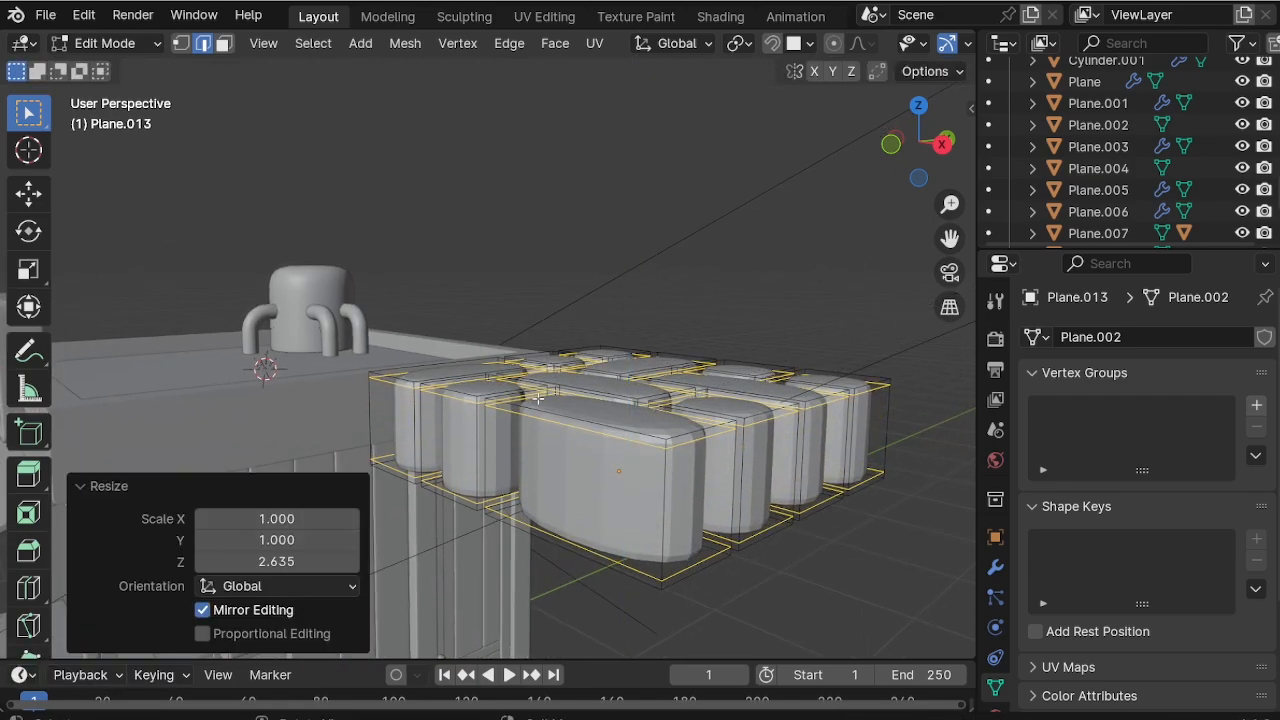
middle_drag(538, 398, 641, 509)
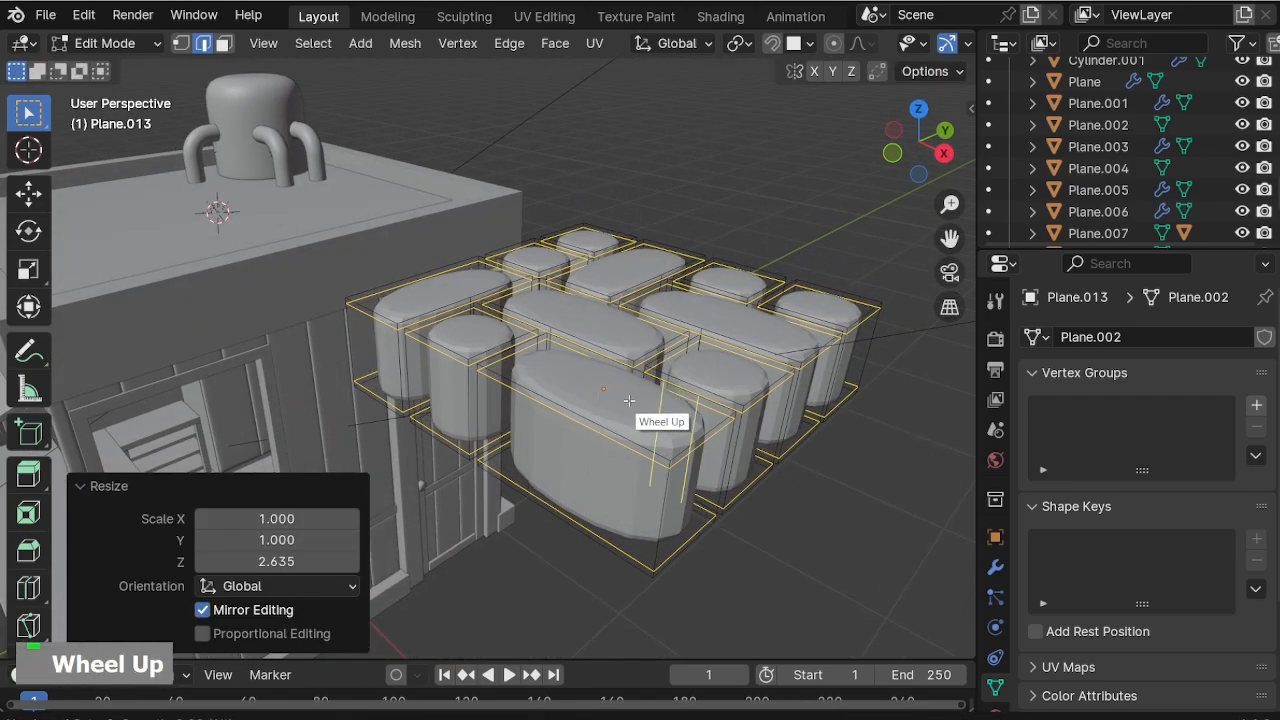
key(alt+a)
Add two centred vertical loop cuts to the long side of the large front block.
mouse_move(648, 412)
middle_down()
mouse_move(702, 422)
mouse_move(629, 418)
middle_up()
scroll(629, 418, up, 1)
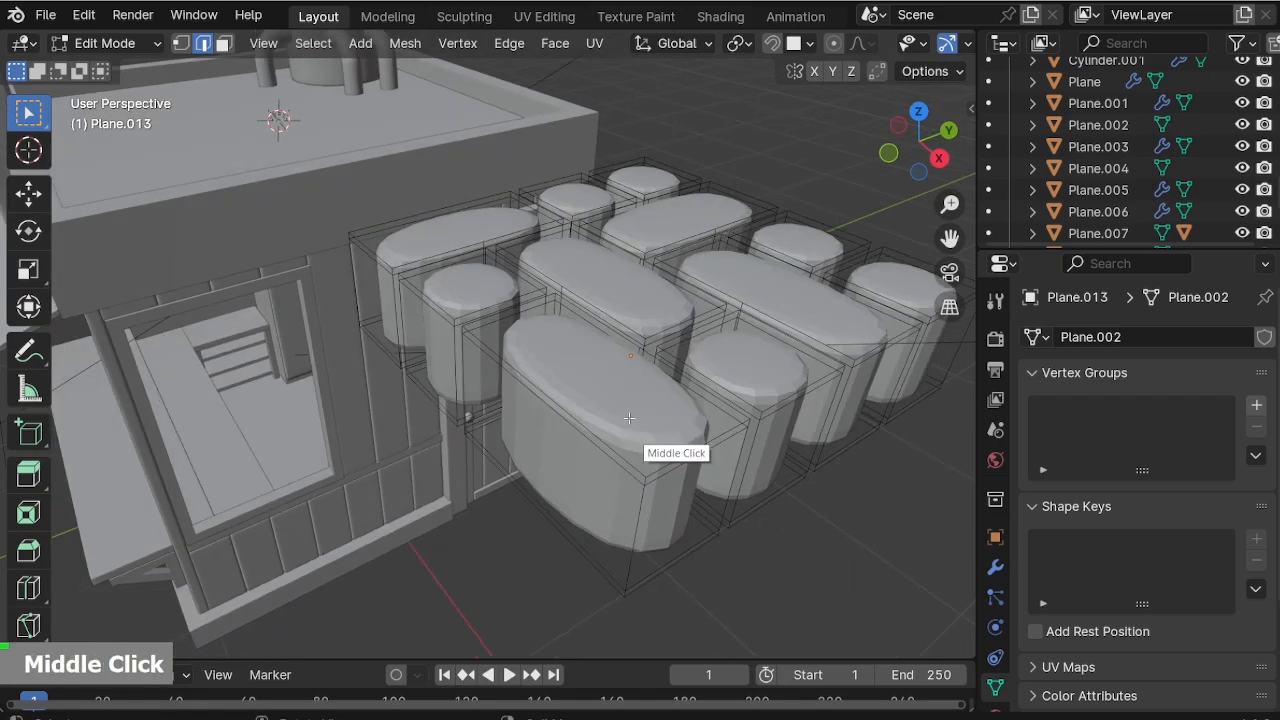
click(569, 388)
right_click(569, 388)
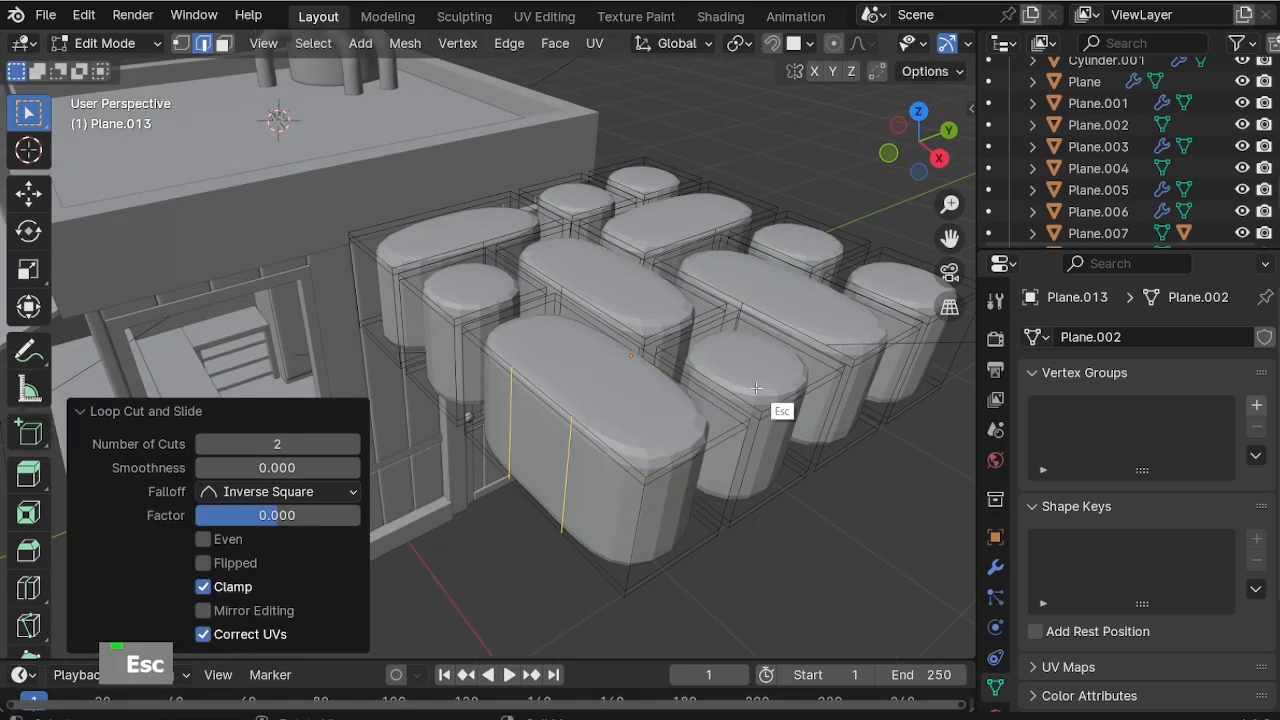
Undo the incomplete loop cuts on the large front block and dissolve the stray edge on its long inner side.
middle_drag(756, 388, 766, 357)
key(ctrl+r)
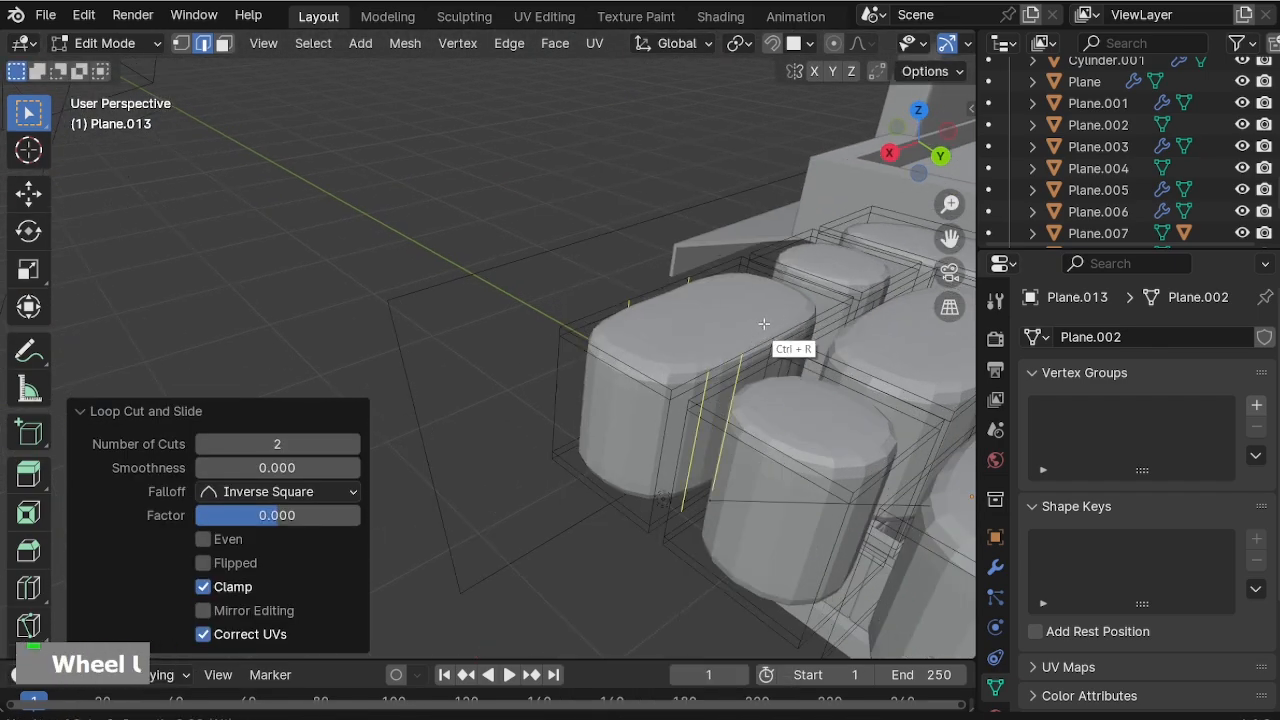
middle_drag(762, 341, 657, 389)
key(ctrl+z)
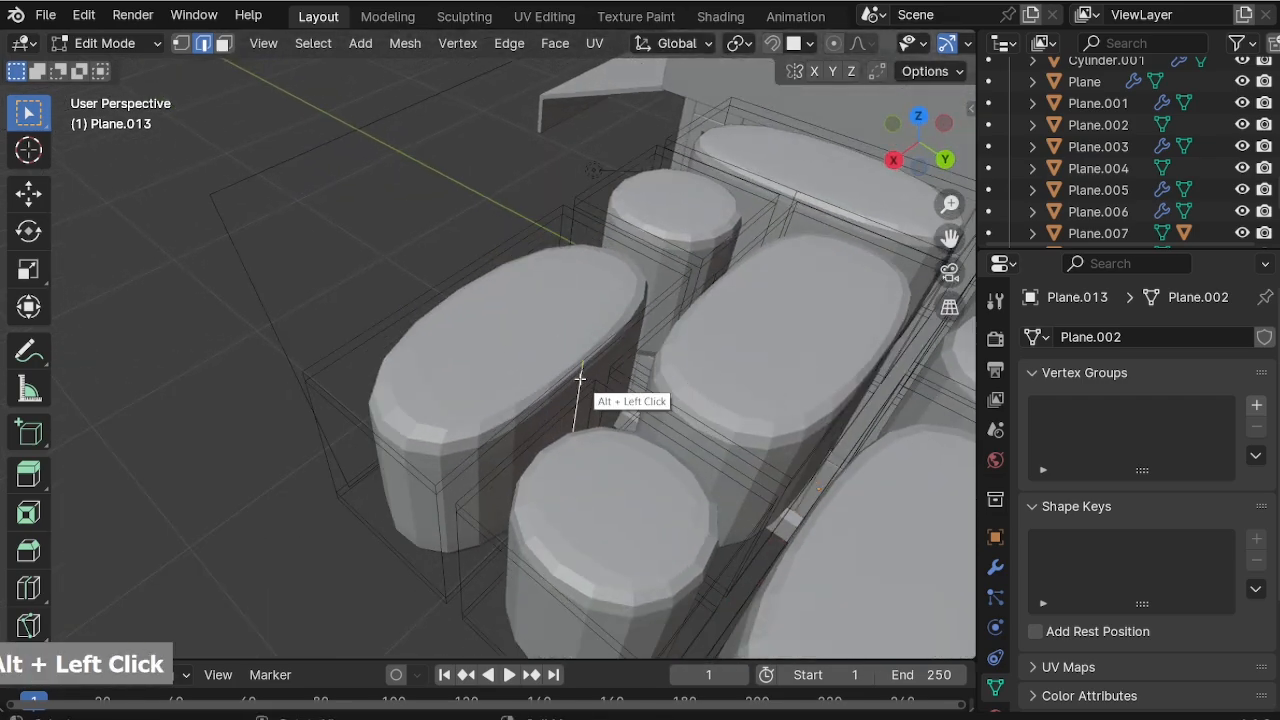
key(x)
click(570, 466)
middle_drag(600, 477, 433, 442)
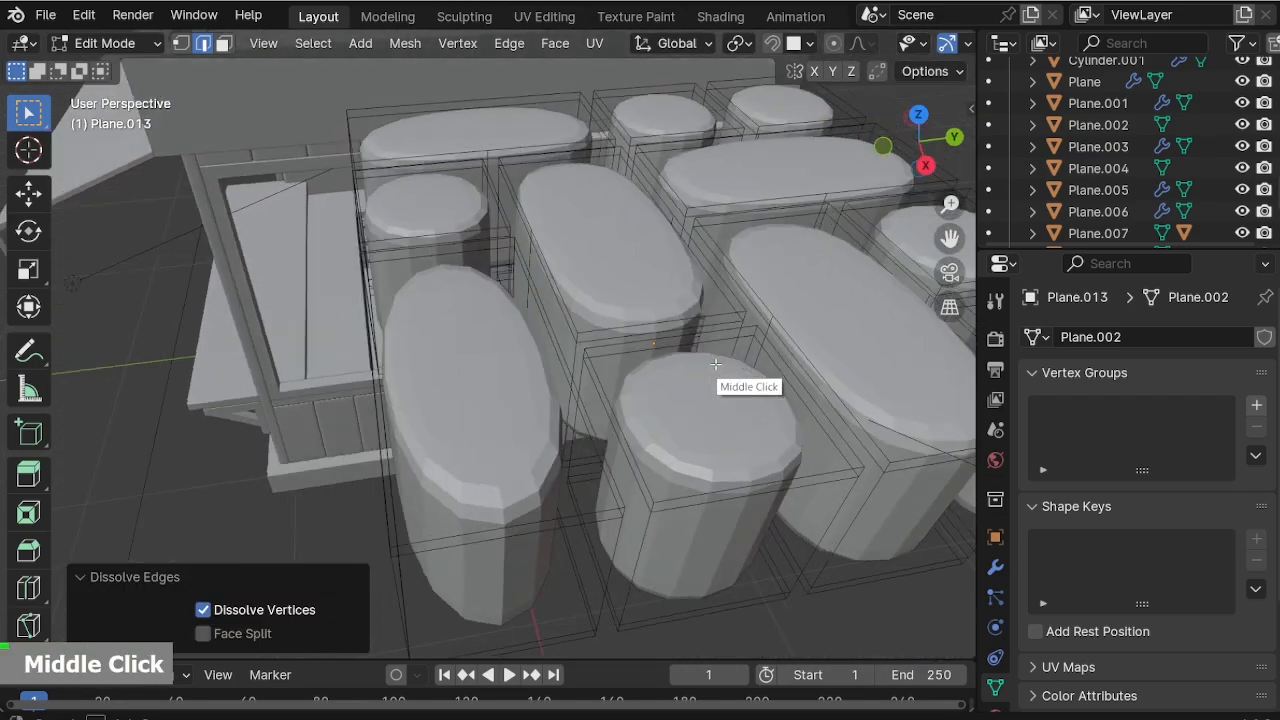
Add two centred crosswise loop cuts around the large front block and spread them toward its ends along X.
click(394, 440)
scroll(708, 424, down, 2)
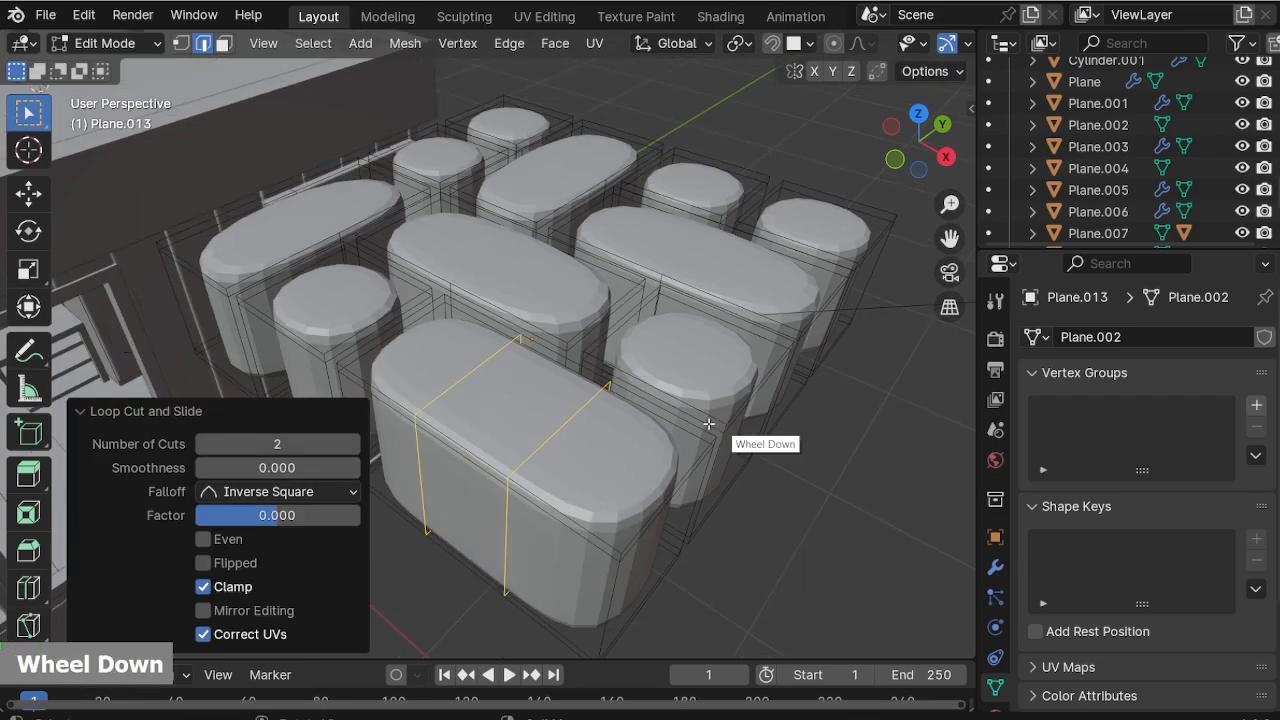
key(s)
key(x)
click(565, 468)
Add two centred loop cuts to the small block beside the large front one and scale them along X by 2.682.
shift+middle_drag(540, 440, 514, 333)
key(ctrl+r)
click(485, 341)
right_click(487, 342)
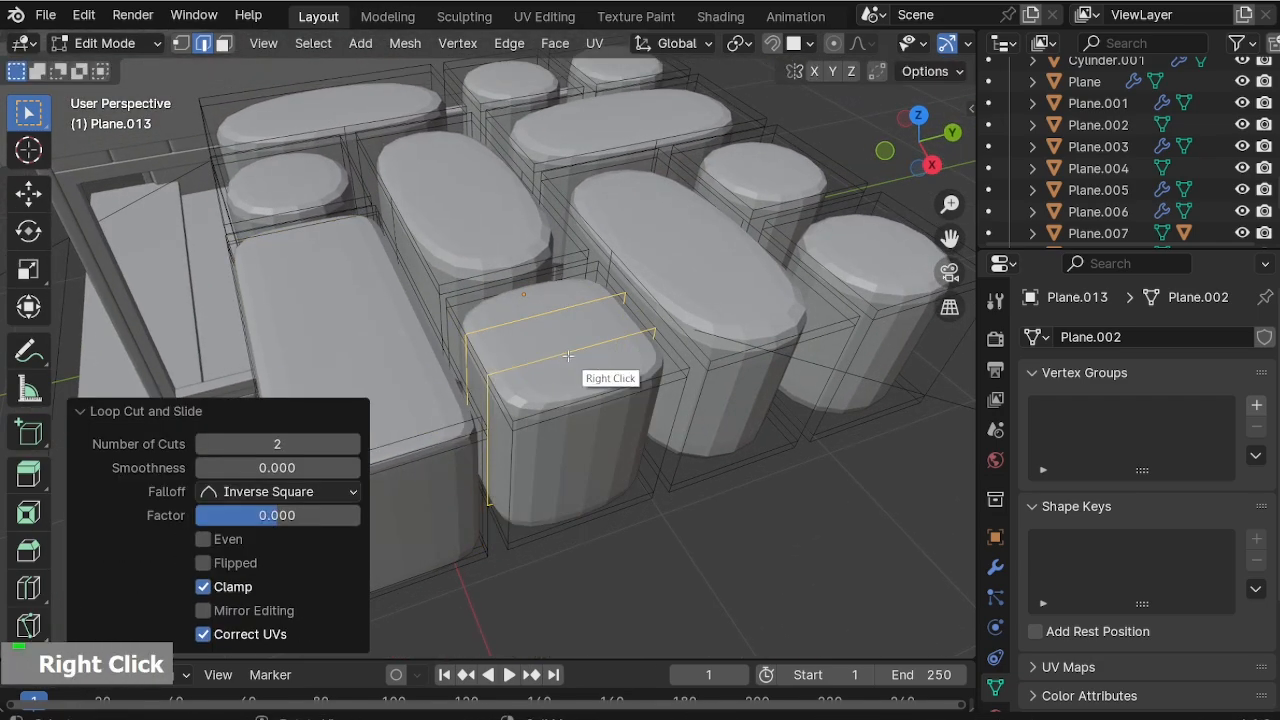
key(s)
key(x)
click(553, 351)
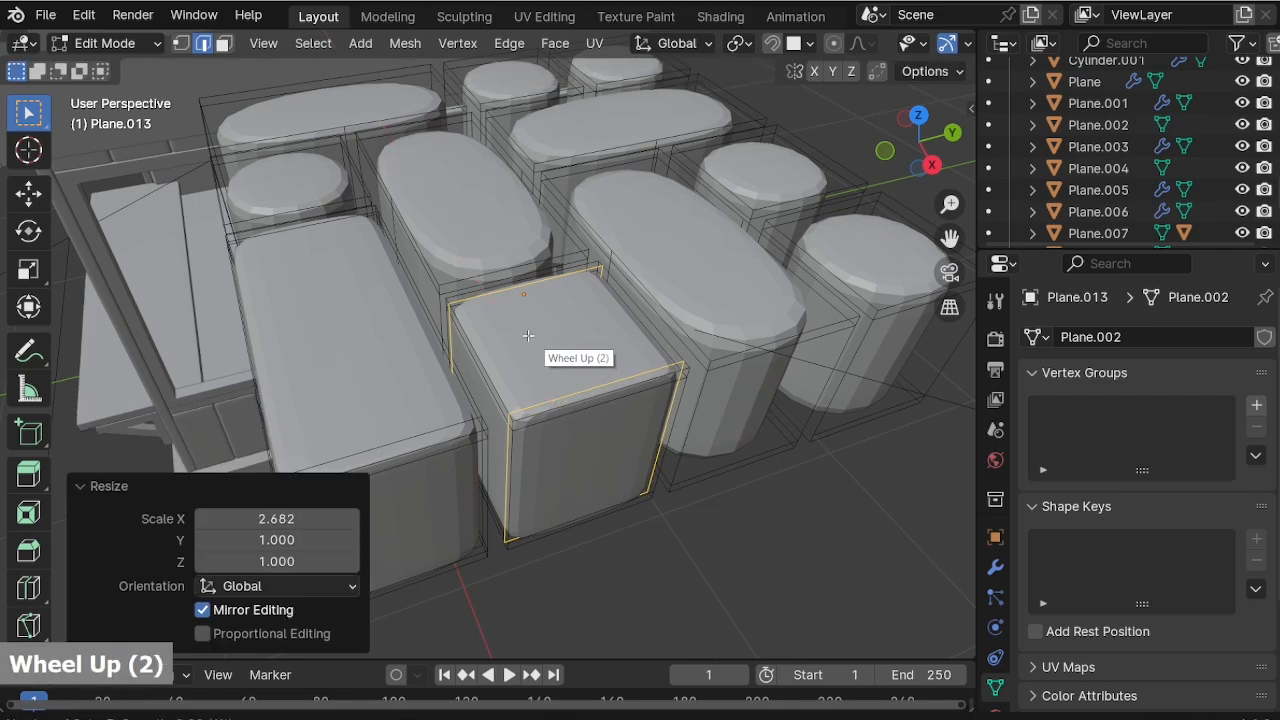
Add two perpendicular loop cuts over the same small block and scale them along Y by about 2.4.
scroll(562, 390, down, 1)
click(562, 390)
right_click(563, 390)
key(s)
key(y)
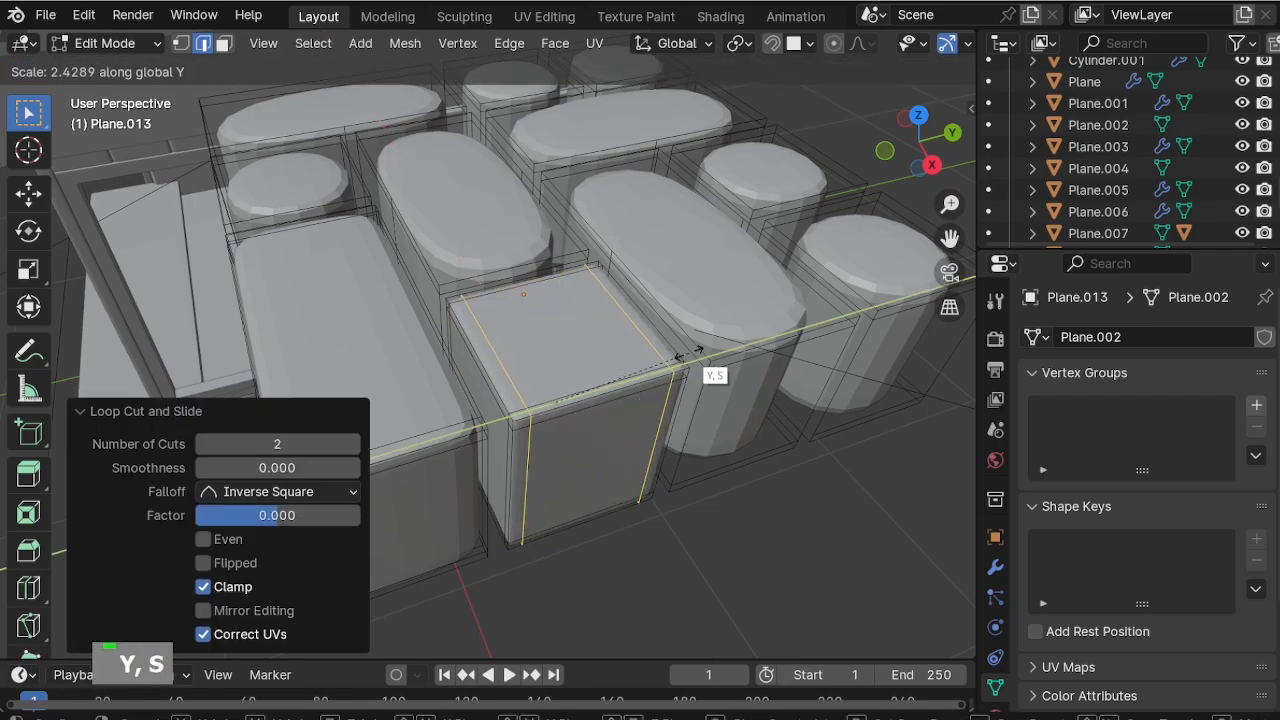
click(700, 353)
Add two centred lengthwise loop cuts to the large front block and spread them toward its long sides along Y.
click(385, 431)
right_click(385, 431)
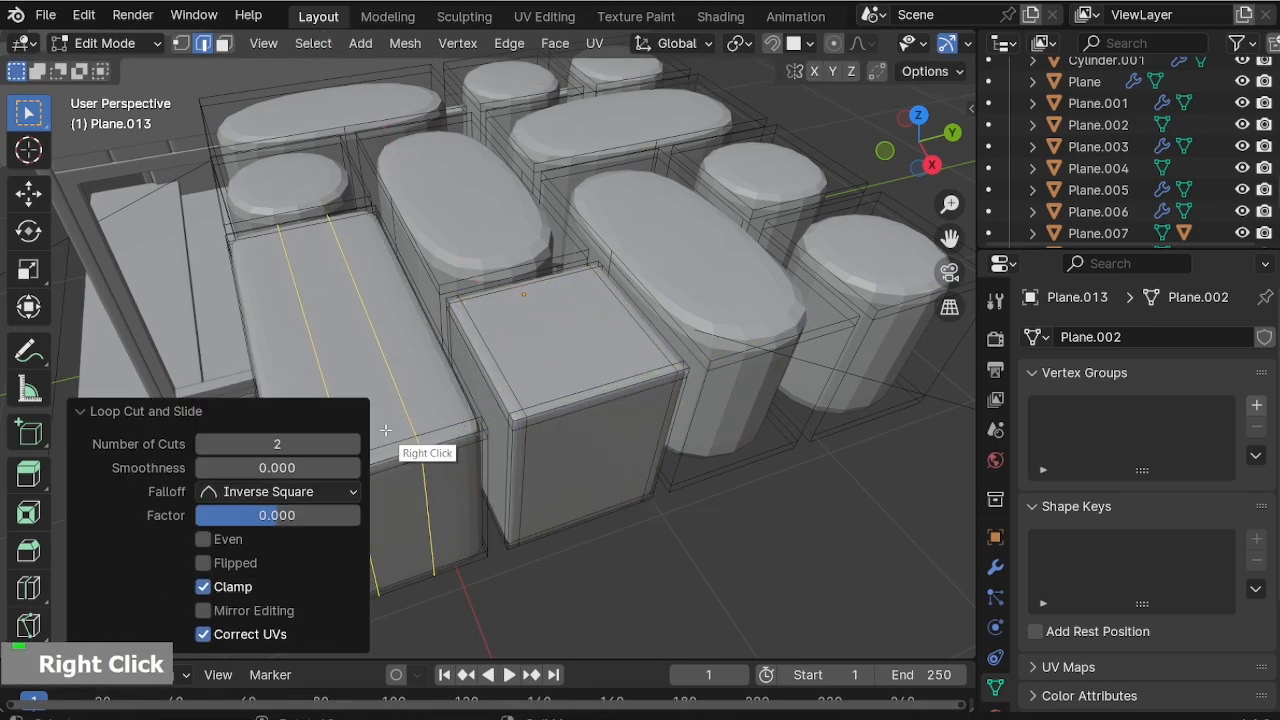
key(s)
key(y)
click(540, 398)
Dissolve the stray edge on the near long side of the oblong block next to the squared small block.
middle_drag(560, 409, 651, 389)
scroll(651, 436, up, 5)
scroll(652, 437, down, 1)
alt+click(672, 551)
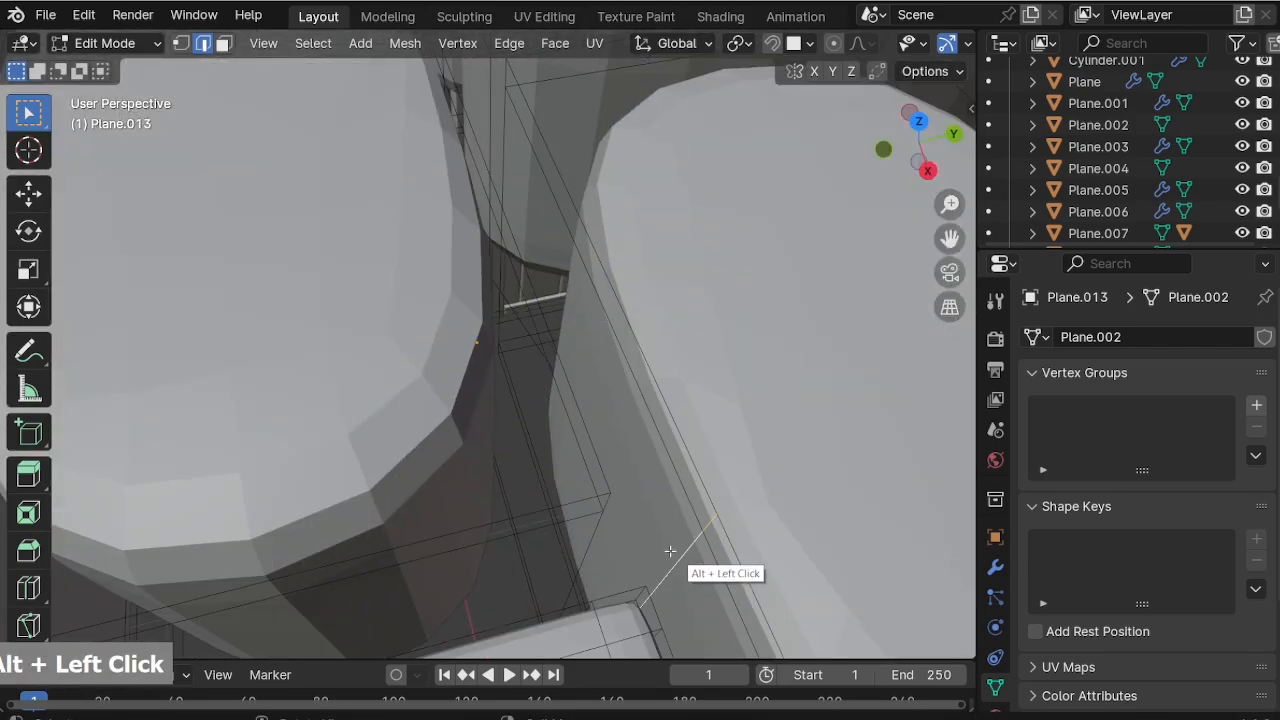
right_click(525, 386)
shift+middle_drag(671, 550, 595, 431)
key(x)
click(540, 414)
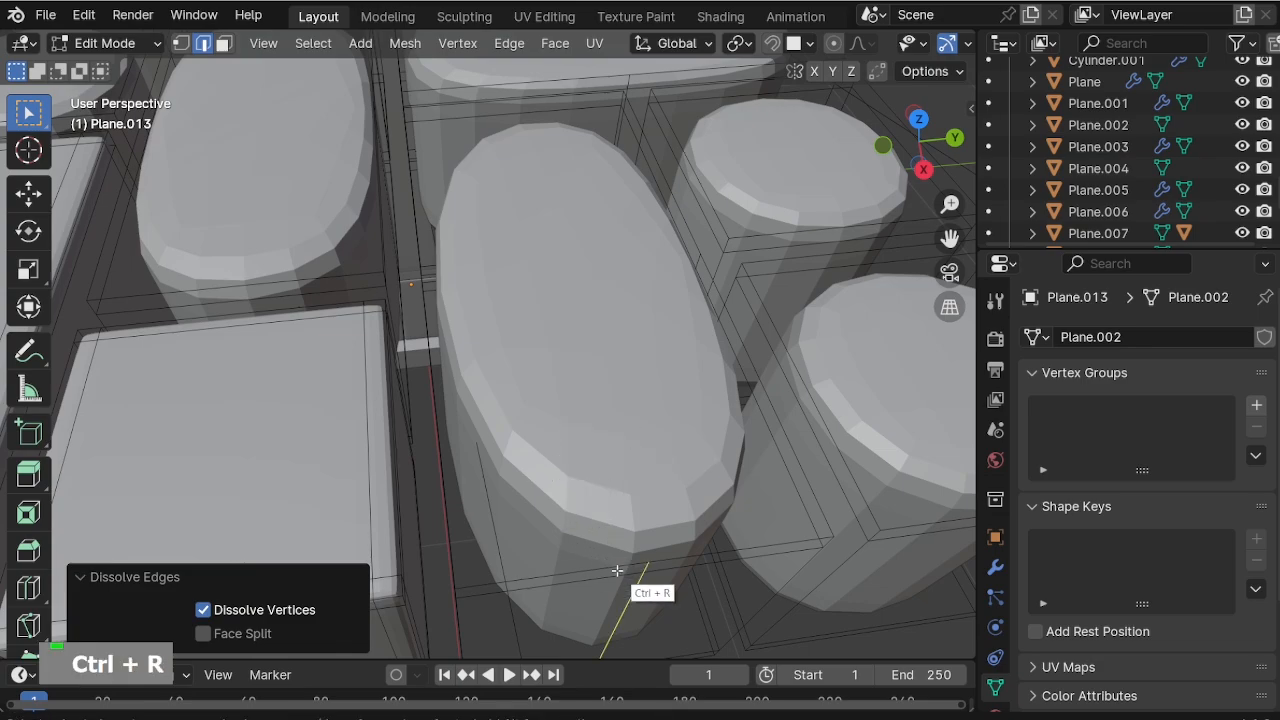
key(Escape)
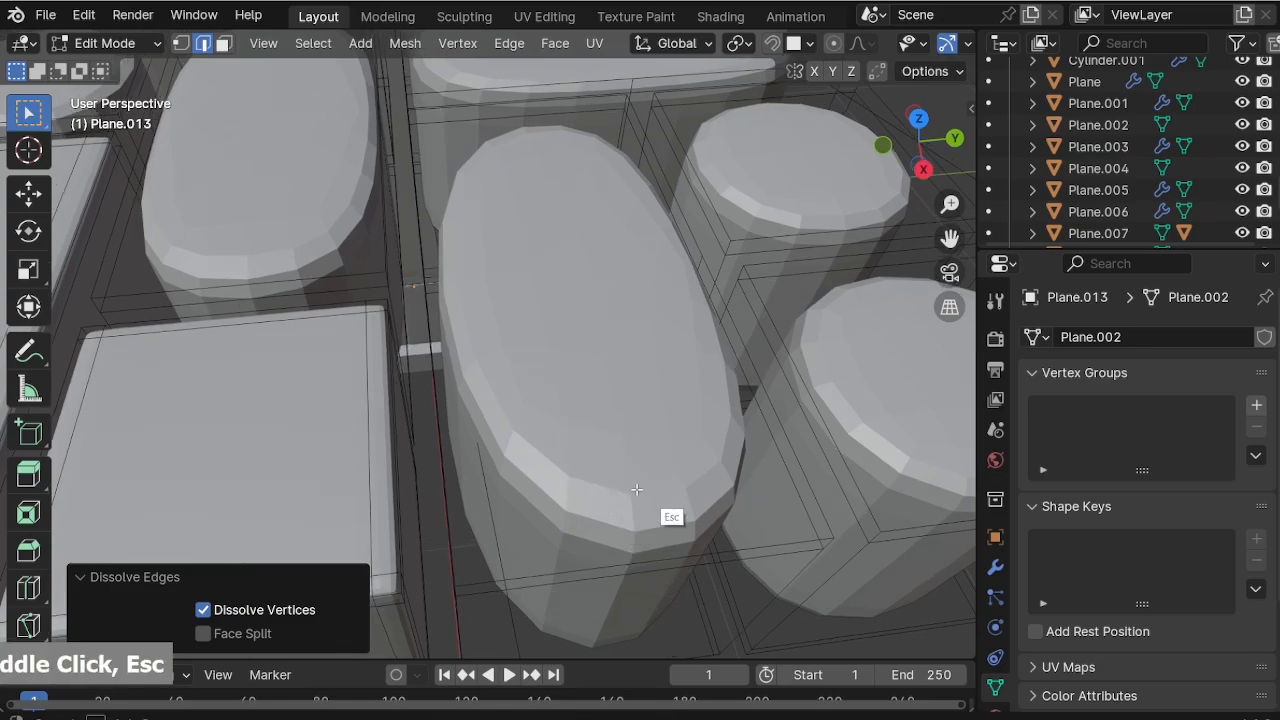
Dissolve the remaining stray edge on the opposite long side of that oblong block.
middle_drag(650, 482, 703, 222)
key(ctrl+r)
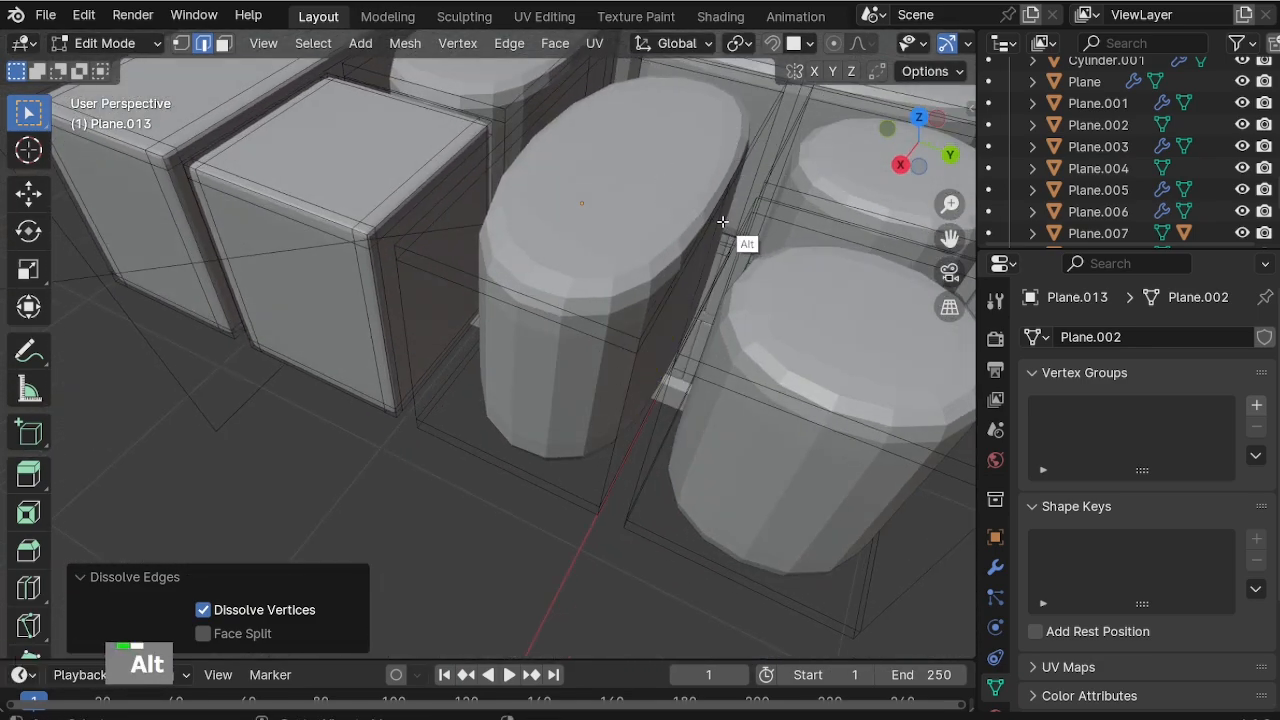
alt+click(722, 221)
key(x)
click(703, 222)
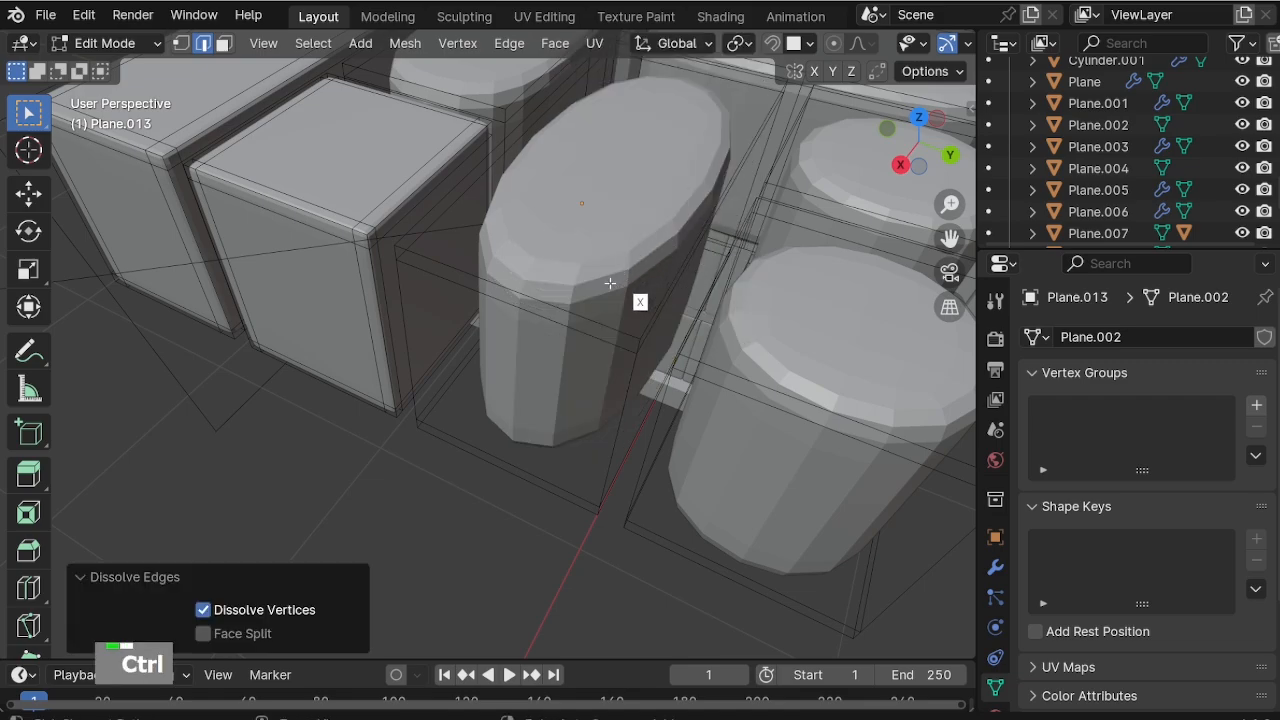
Add two centred lengthwise loop cuts to the oblong block and scale them along Y by 2.477.
key(ctrl+r)
scroll(537, 320, up, 1)
click(600, 357)
right_click(600, 357)
key(s)
key(x)
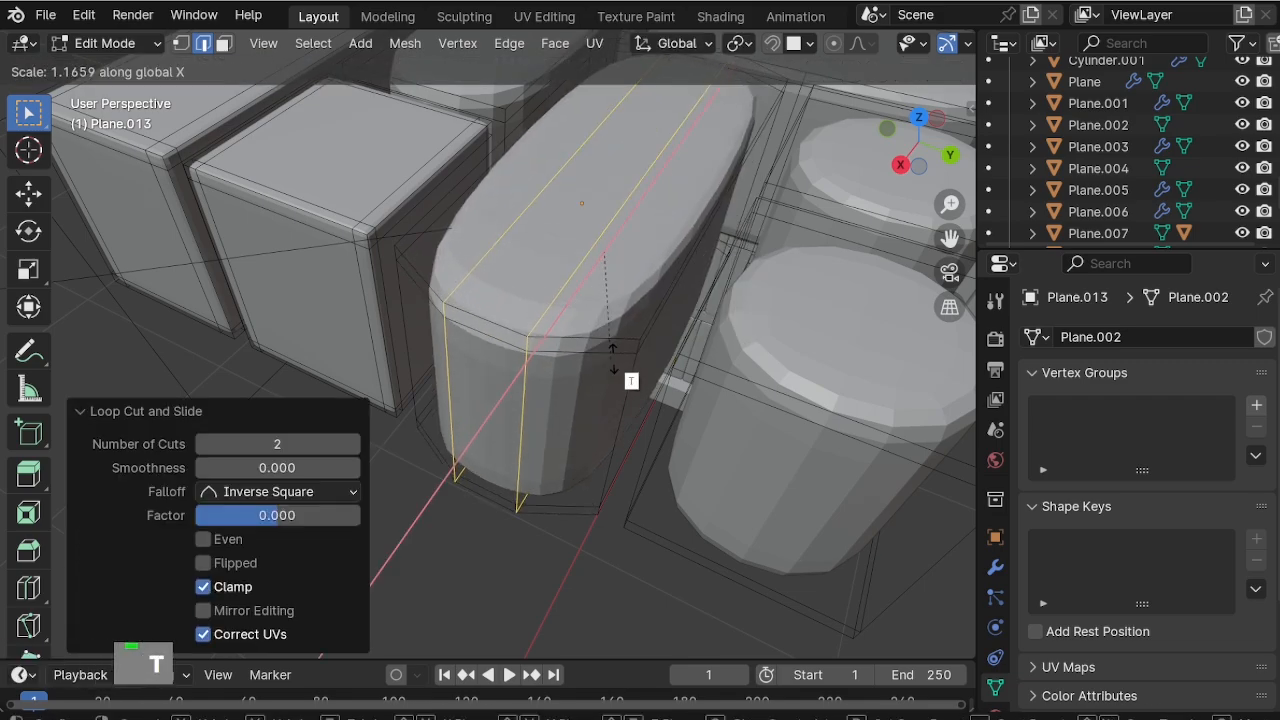
key(y)
click(772, 389)
Add two centred crosswise loop cuts to the oblong block and scale them along X by 2.719.
scroll(638, 288, down, 1)
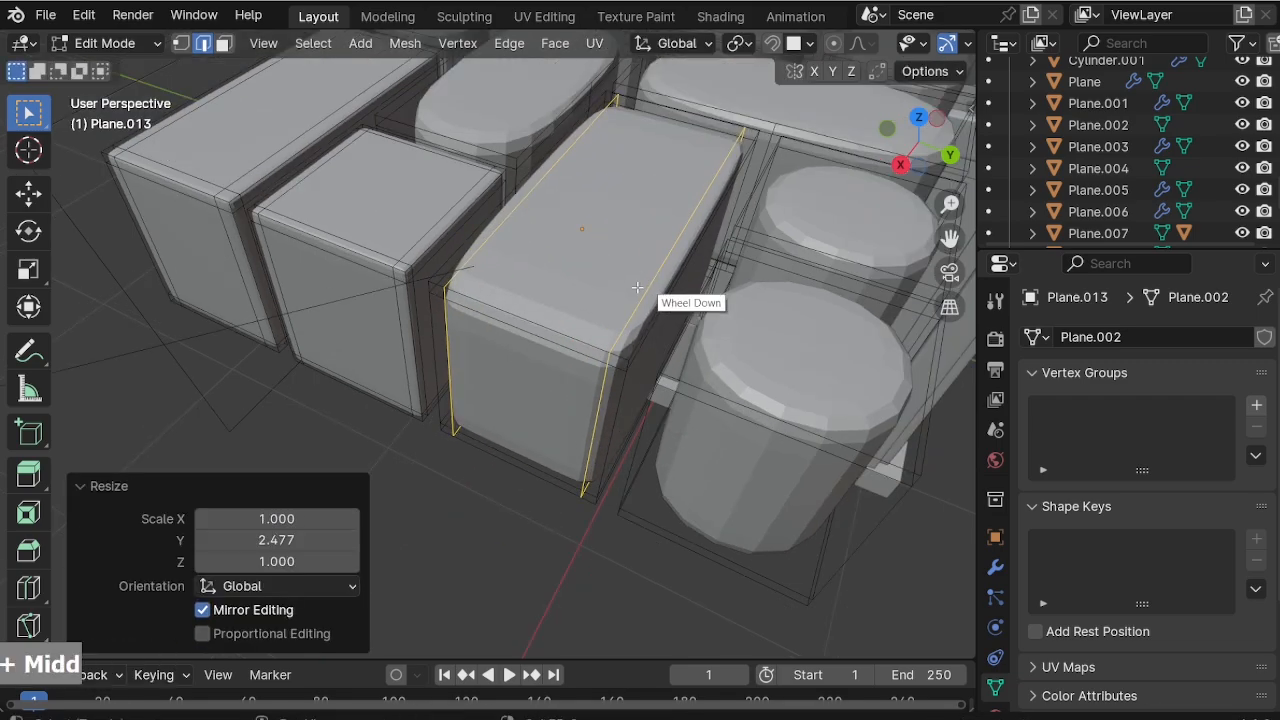
scroll(637, 287, up, 1)
key(ctrl+r)
click(655, 288)
right_click(655, 288)
key(s)
key(x)
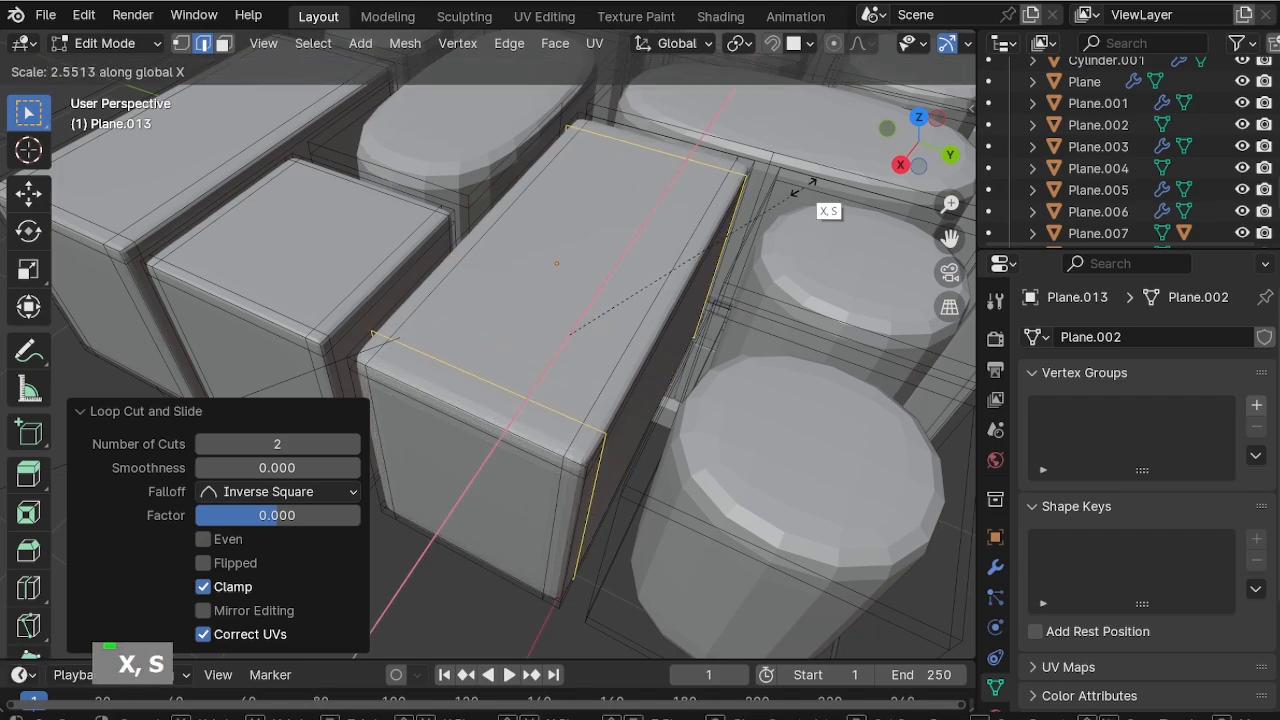
click(815, 185)
Add two loop cuts to each of the two small blocks beside the squared long block and scale both pairs along Y by 2.580.
shift+middle_drag(544, 343, 400, 362)
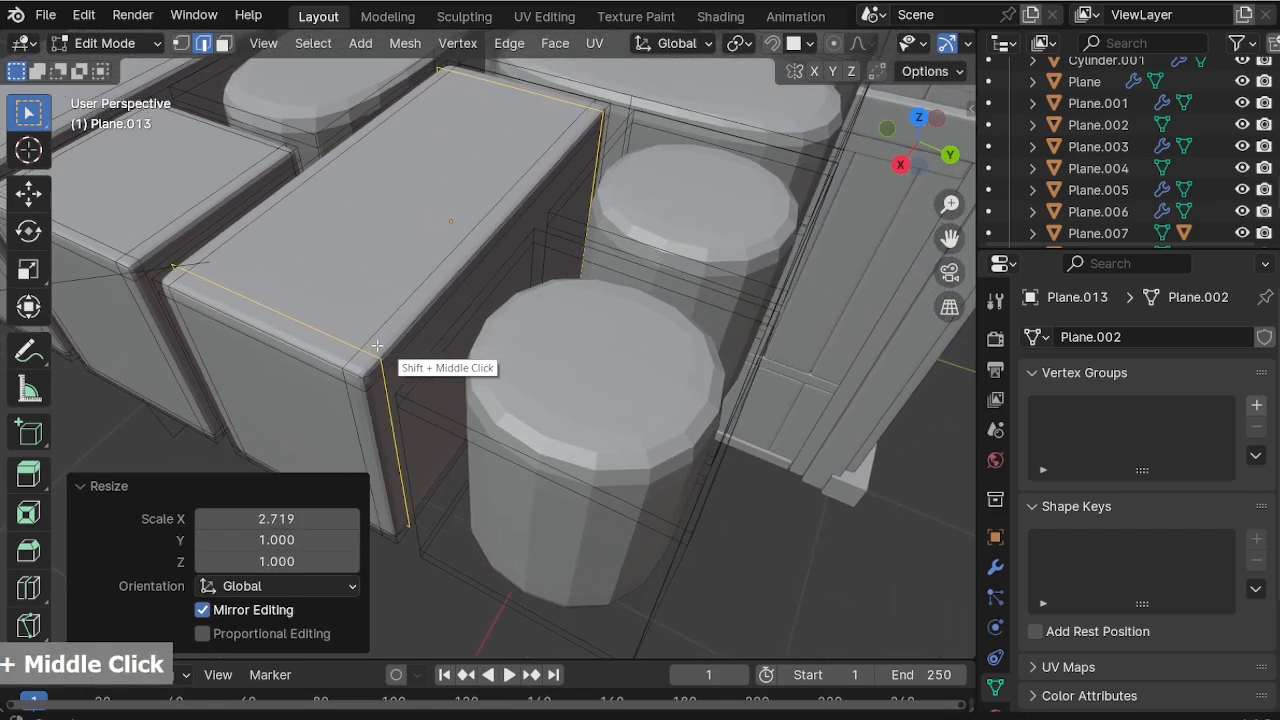
key(ctrl+r)
click(648, 282)
right_click(648, 282)
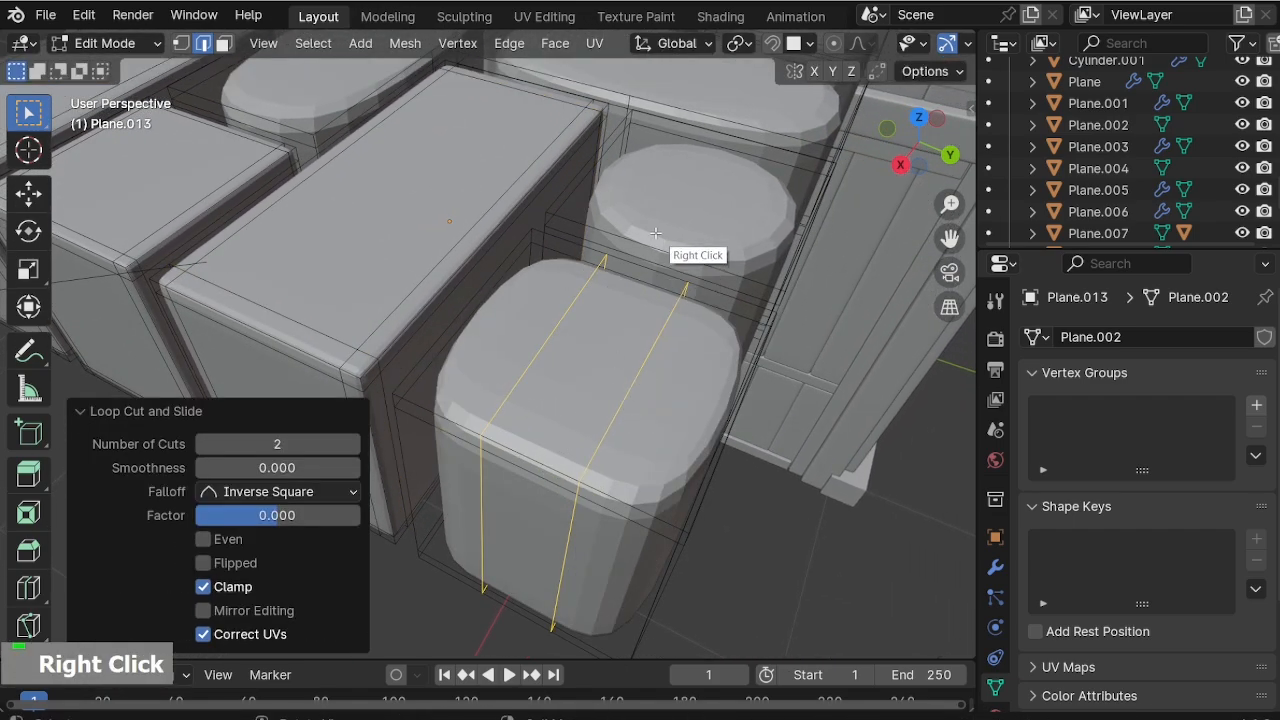
click(650, 268)
right_click(650, 270)
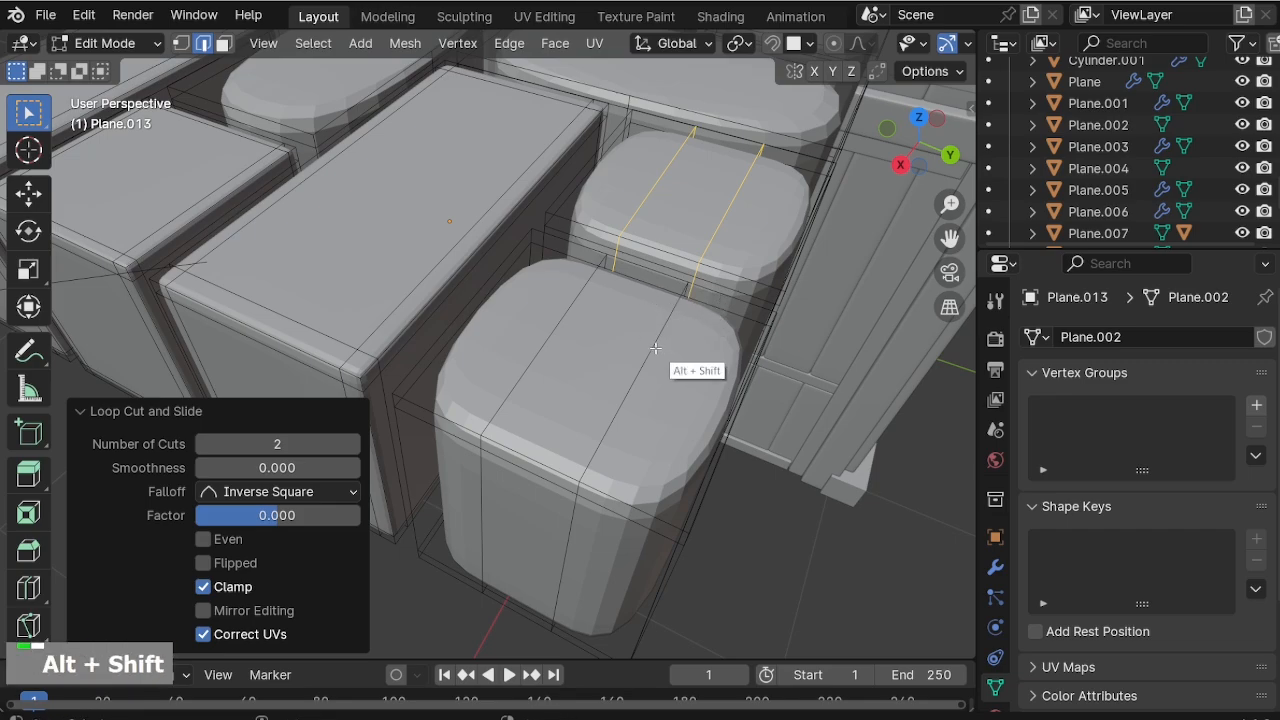
alt+shift+click(545, 345)
key(s)
key(y)
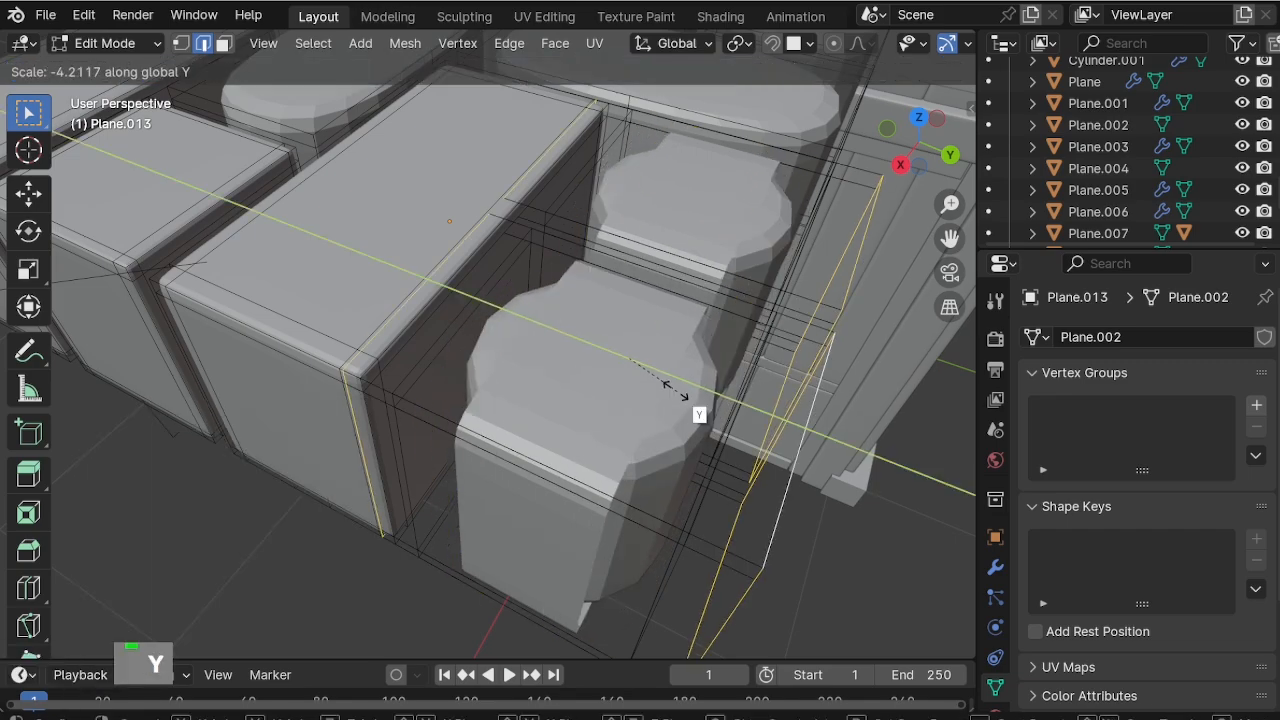
click(597, 334)
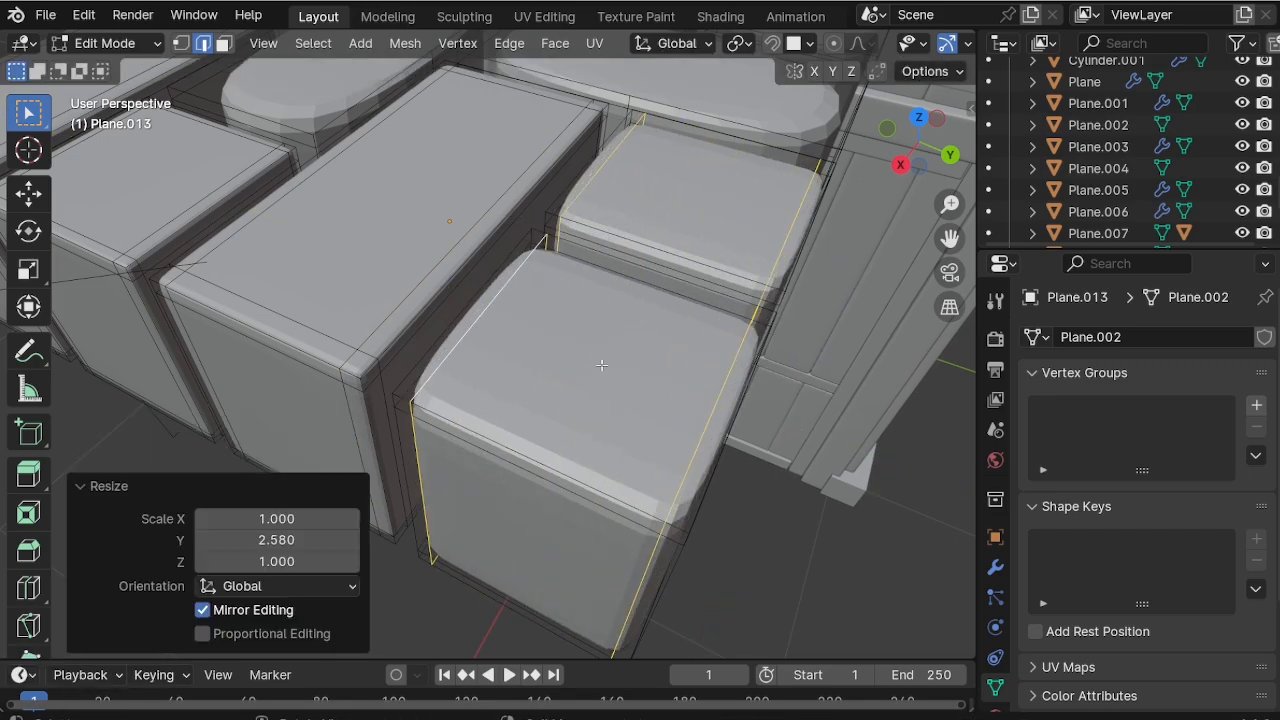
Add two centred crosswise loop cuts to the outermost of the two small blocks and scale them along X by 2.286.
middle_drag(597, 334, 535, 335)
key(ctrl+r)
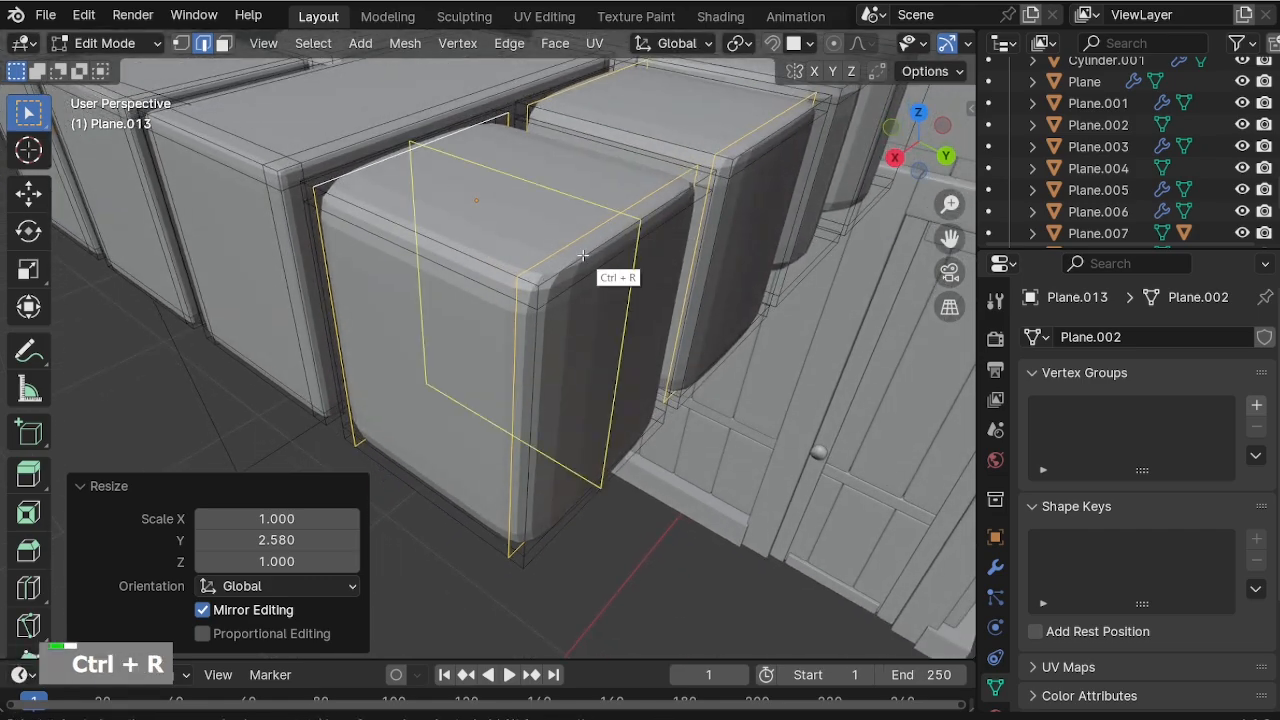
right_click(583, 256)
key(y)
key(s)
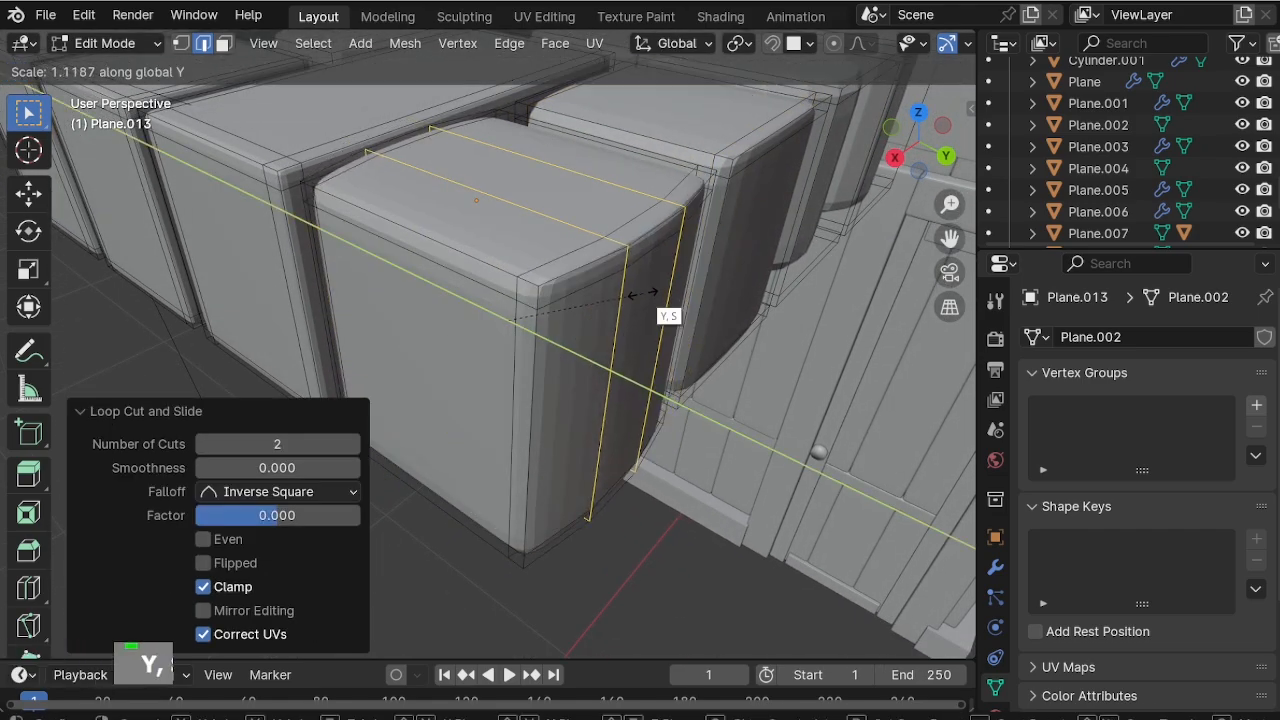
key(x)
click(771, 226)
Add two centred crosswise loop cuts to the second small block behind it and spread them along X toward its edges.
shift+middle_drag(740, 190, 654, 279)
key(ctrl+r)
scroll(651, 273, up, 1)
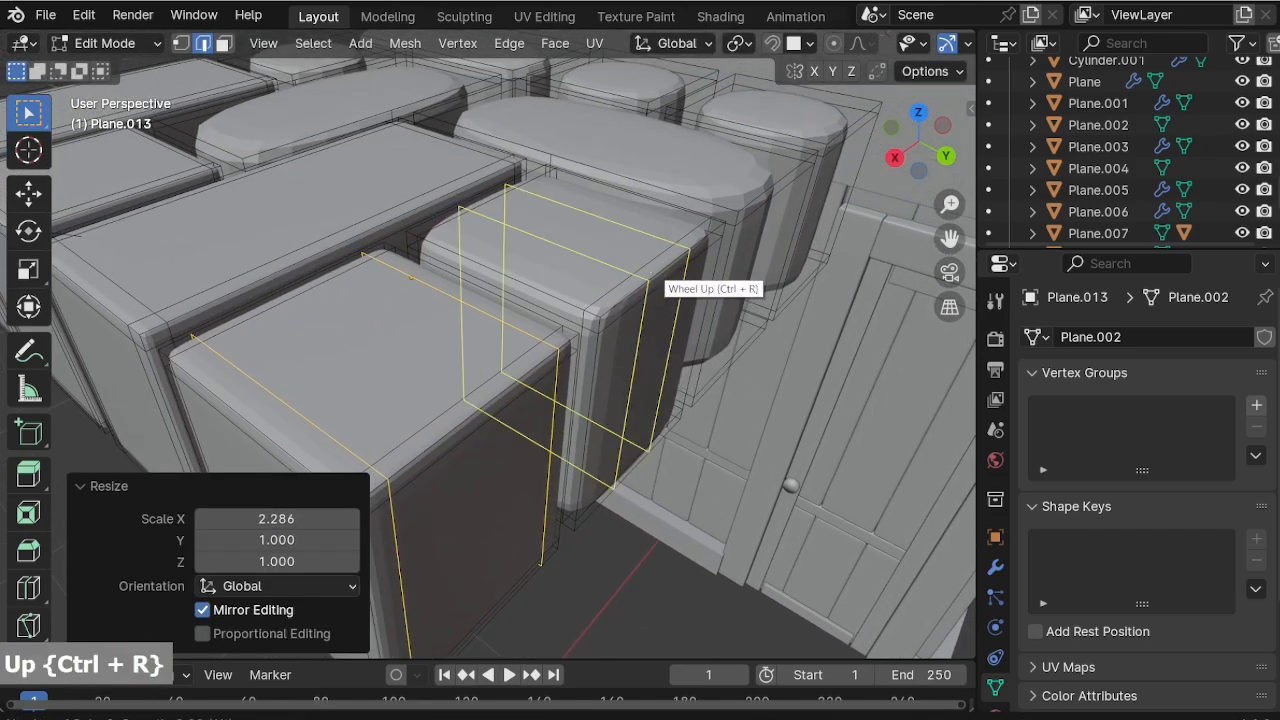
right_click(662, 285)
key(s)
key(x)
click(786, 200)
Dissolve the stray edge on the side of the next unsharpened oblong block.
middle_drag(784, 203, 718, 220)
shift+middle_drag(718, 222, 447, 247)
scroll(514, 257, up, 2)
scroll(447, 247, up, 1)
alt+click(459, 246)
middle_drag(590, 229, 426, 328)
key(x)
click(657, 262)
Add two centred lengthwise loop cuts to that oblong block and spread them along X toward its long sides.
key(ctrl+r)
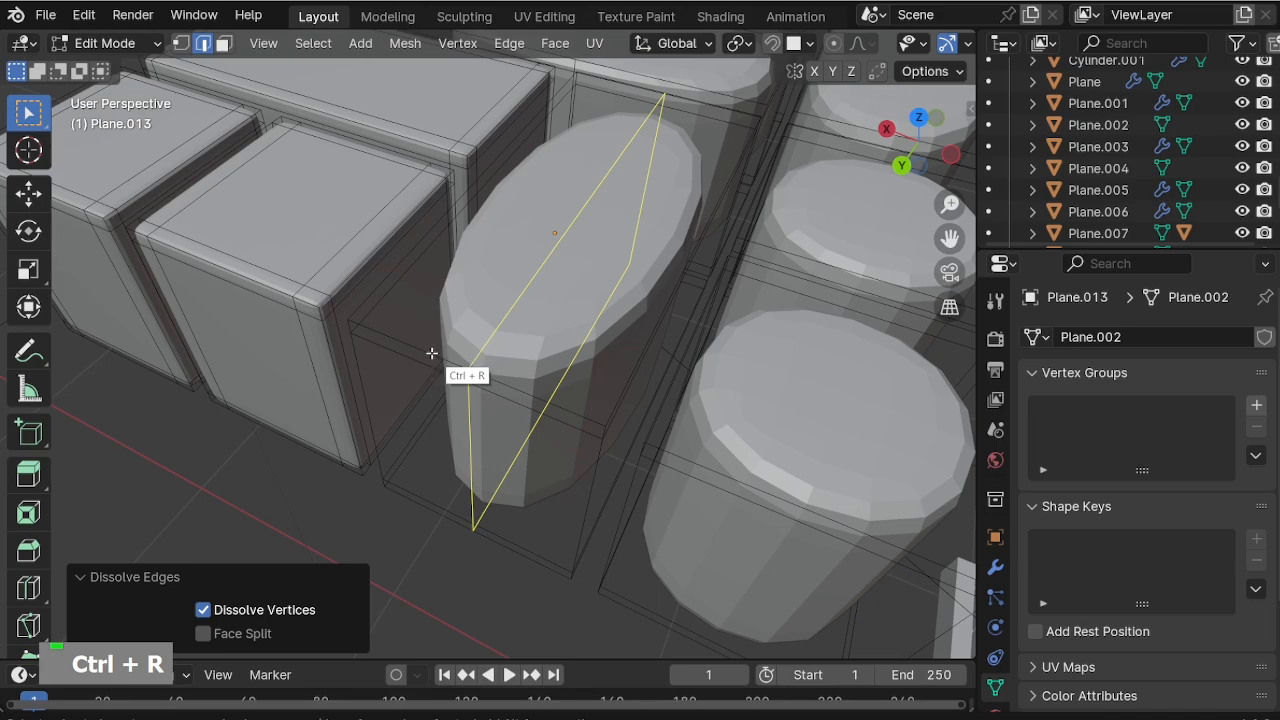
right_click(432, 353)
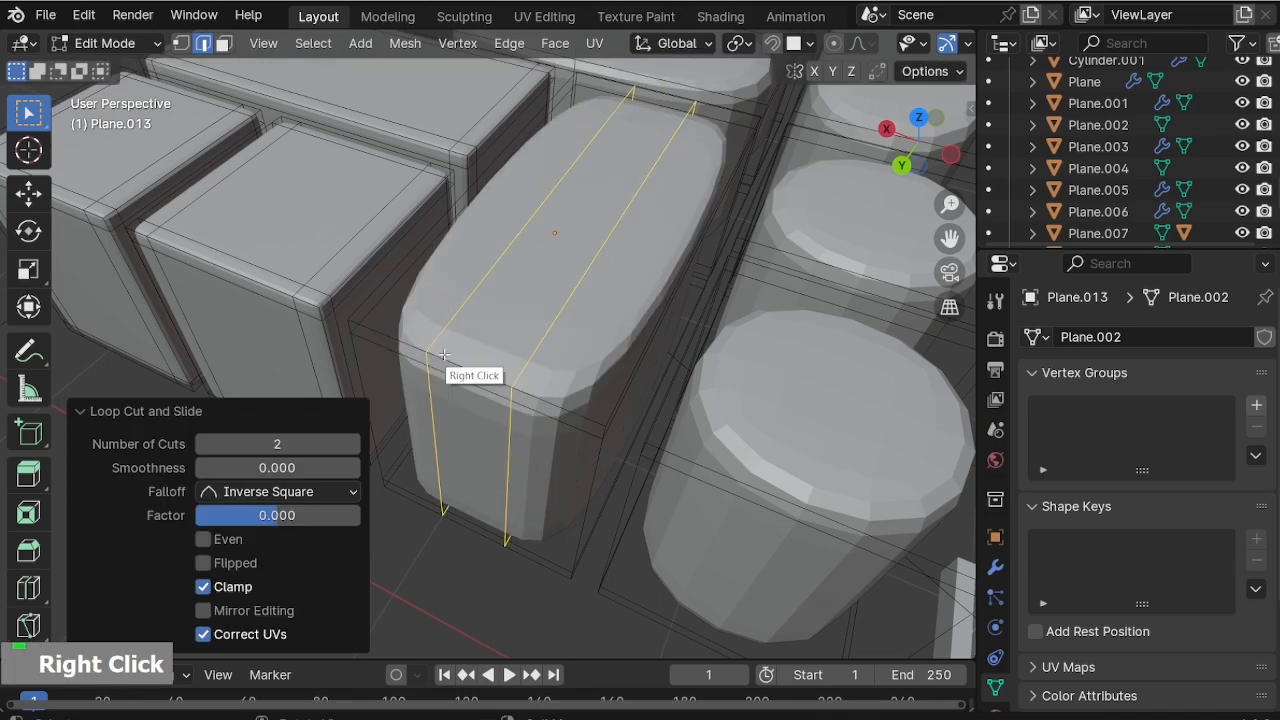
key(s)
key(x)
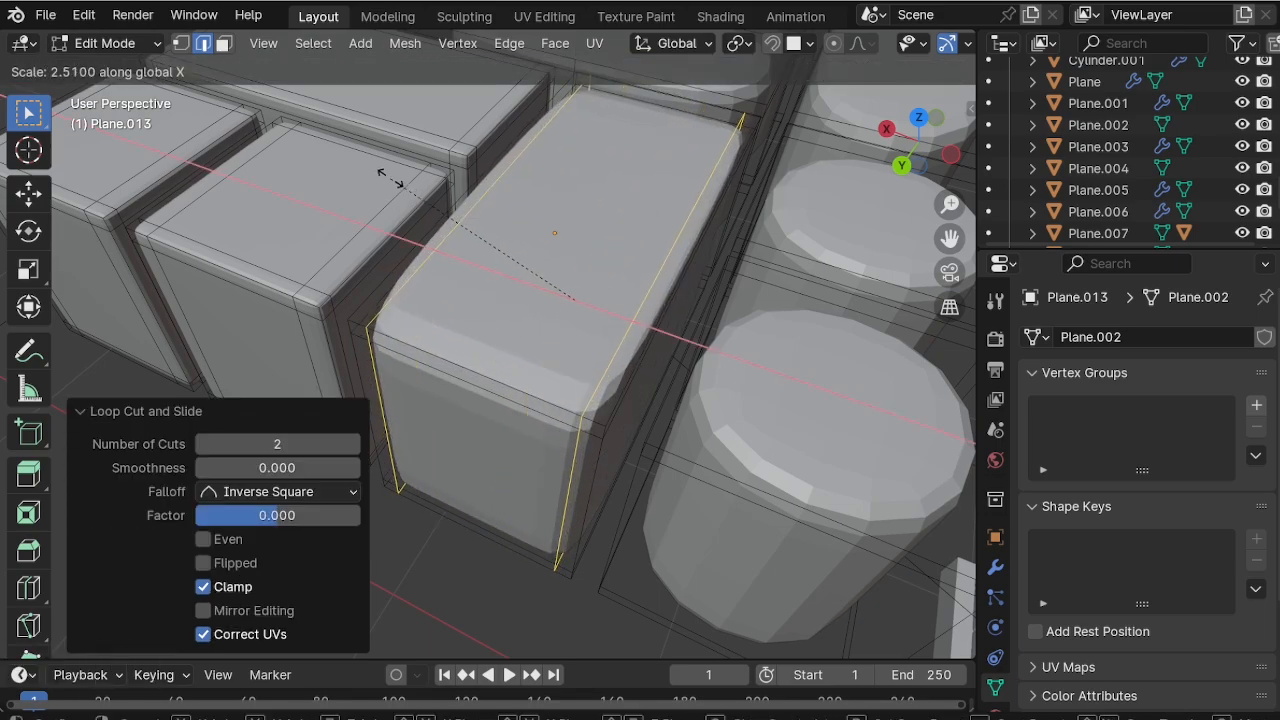
click(505, 246)
Add two centred crosswise loop cuts to the same oblong block and spread them along Y toward its ends.
scroll(655, 290, up, 1)
right_click(665, 285)
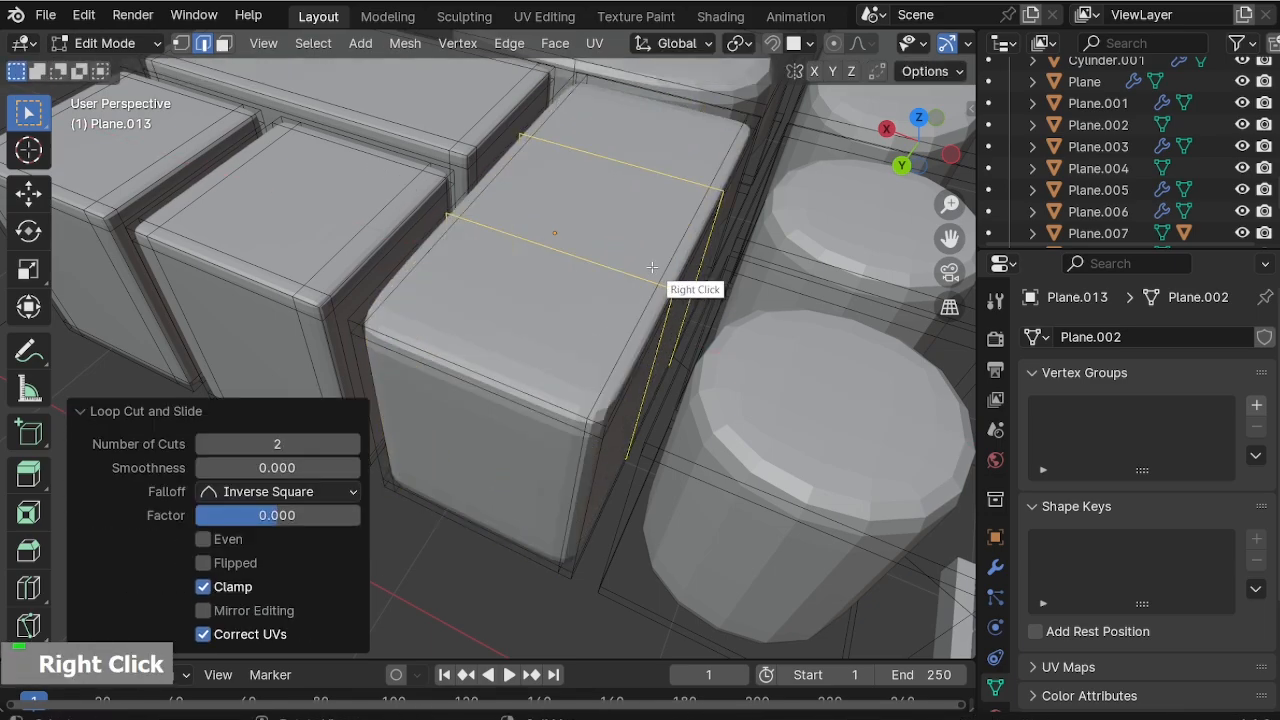
key(s)
key(y)
click(745, 135)
Add two loop cuts to each of the next two small blocks and scale both pairs along X by 2.575.
shift+middle_drag(703, 280, 513, 303)
key(ctrl+r)
right_click(619, 258)
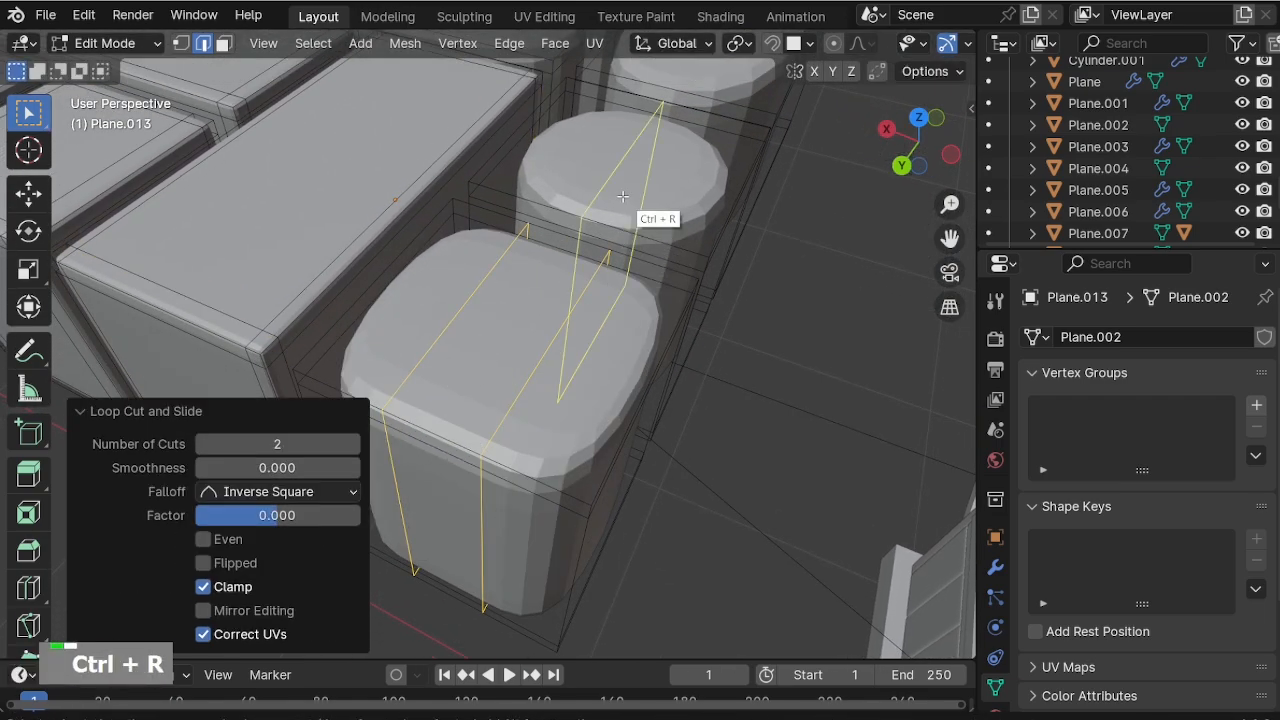
right_click(607, 252)
alt+shift+click(585, 288)
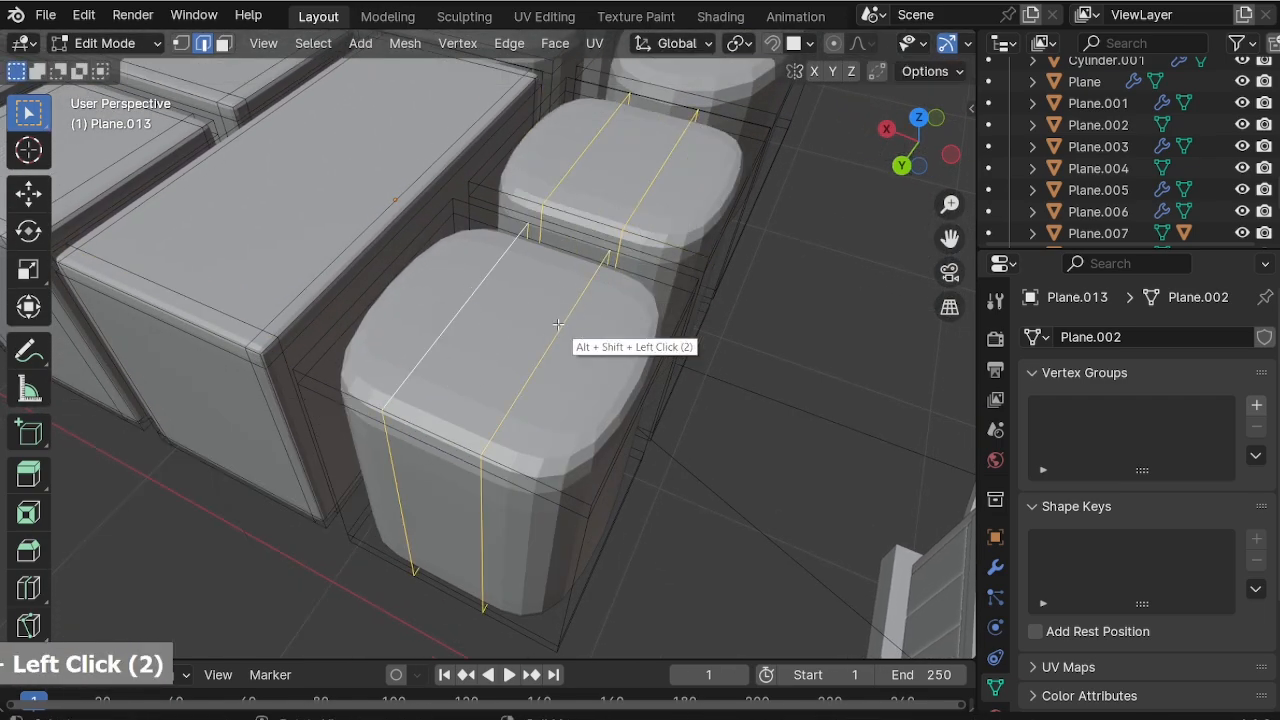
key(s)
key(x)
click(604, 356)
Add two crosswise loop cuts to the nearer of these small blocks and spread them along Y toward its edges.
key(ctrl+r)
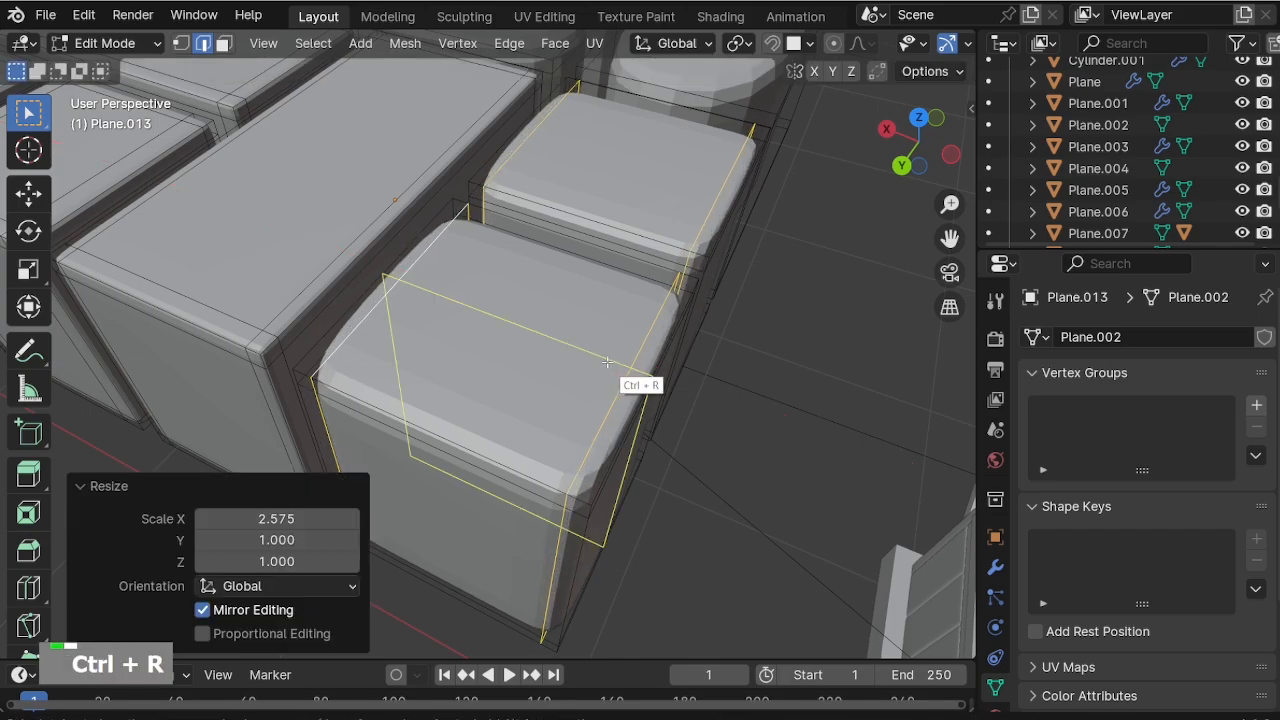
right_click(607, 362)
key(s)
key(y)
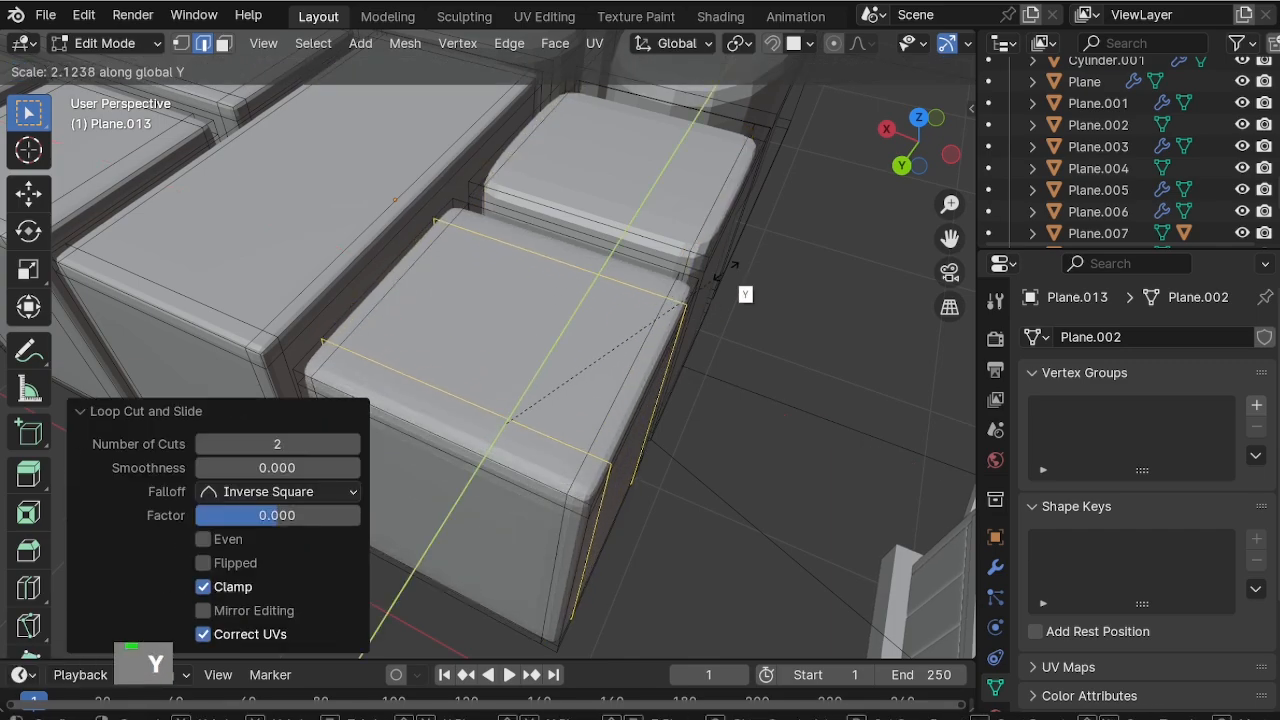
click(720, 214)
Add two crosswise loop cuts to the farther small block and spread them along Y toward its edges.
key(ctrl+r)
scroll(728, 200, up, 1)
right_click(745, 197)
key(s)
key(y)
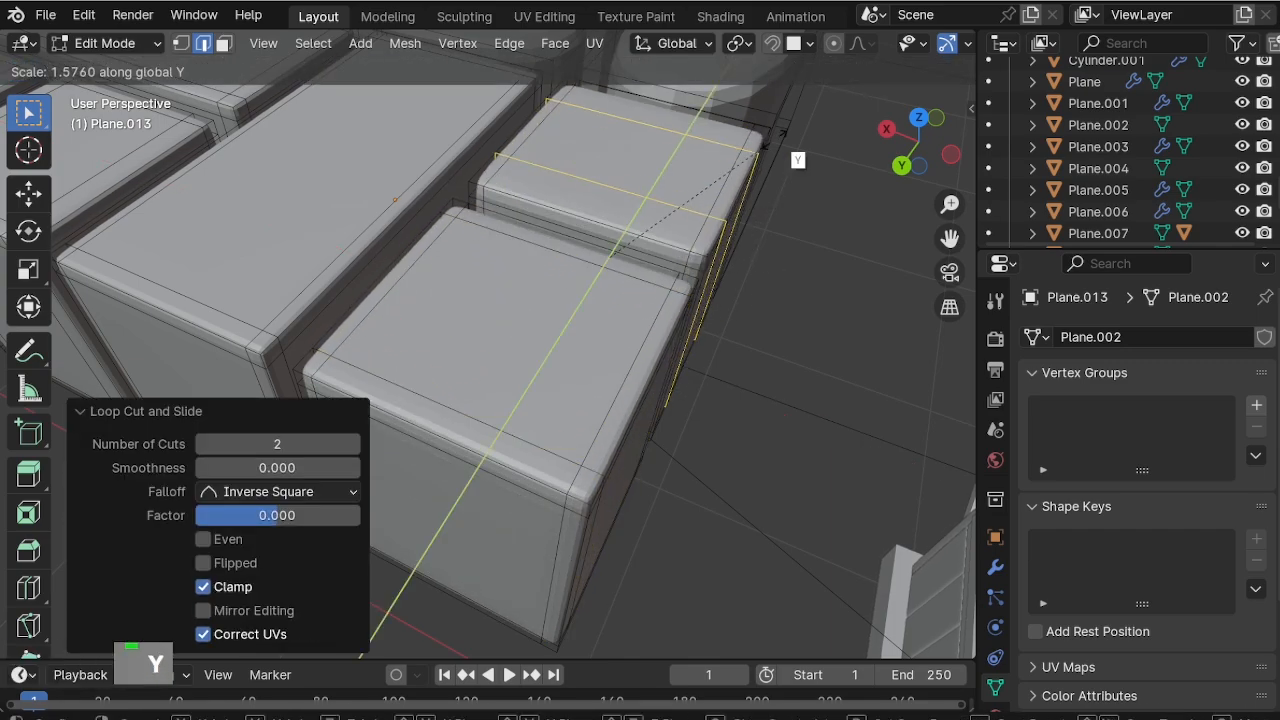
click(666, 220)
Dissolve the stray edge on the side of the rounded long block nearest the kiosk.
middle_drag(666, 220, 519, 290)
key(x)
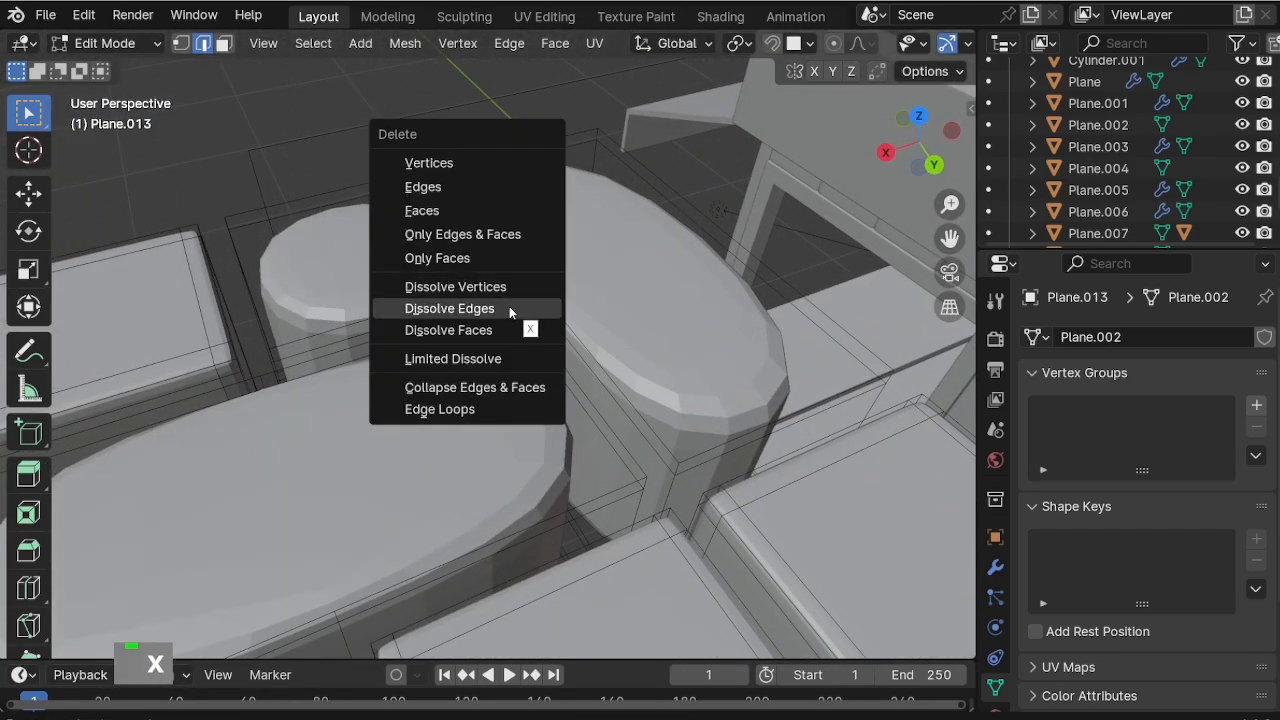
click(509, 306)
Add two crosswise loop cuts to the rounded long block nearest the kiosk and scale them along Y by 2.718.
key(ctrl+r)
scroll(522, 268, up, 2)
right_click(522, 268)
key(s)
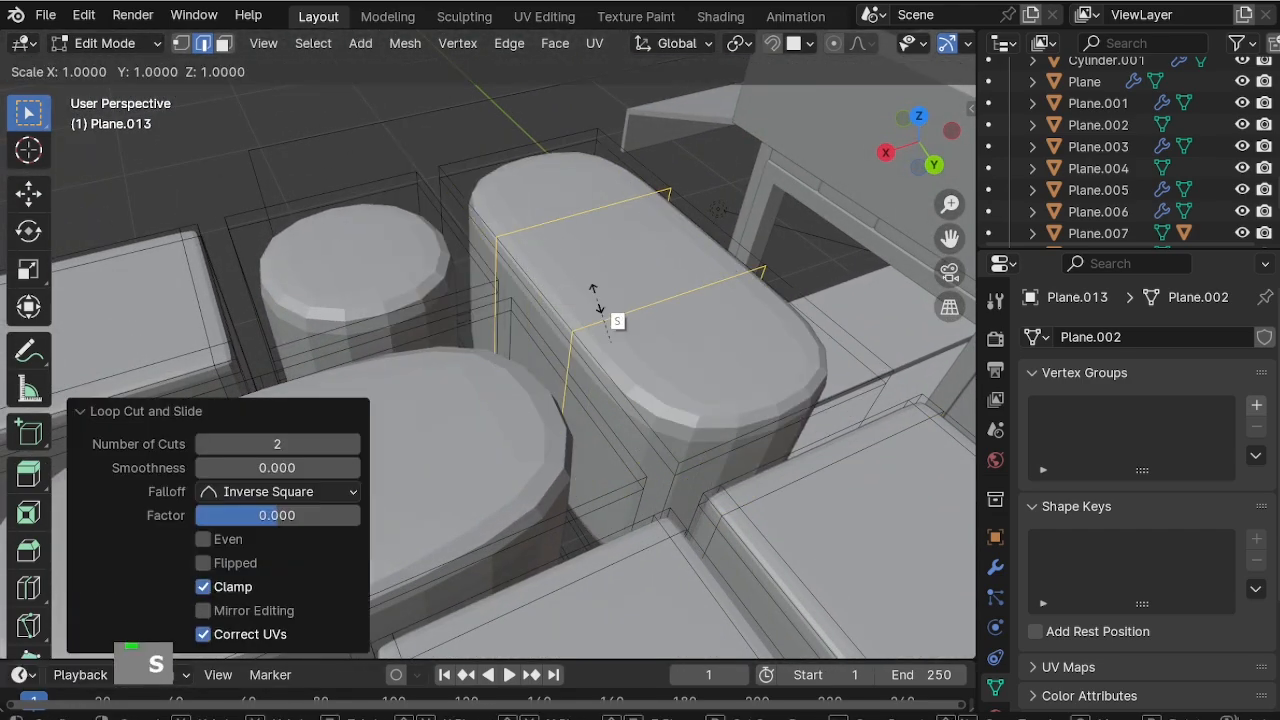
key(y)
click(566, 225)
Add two lengthwise loop cuts to the same long block and scale them along X by 2.447.
key(ctrl+r)
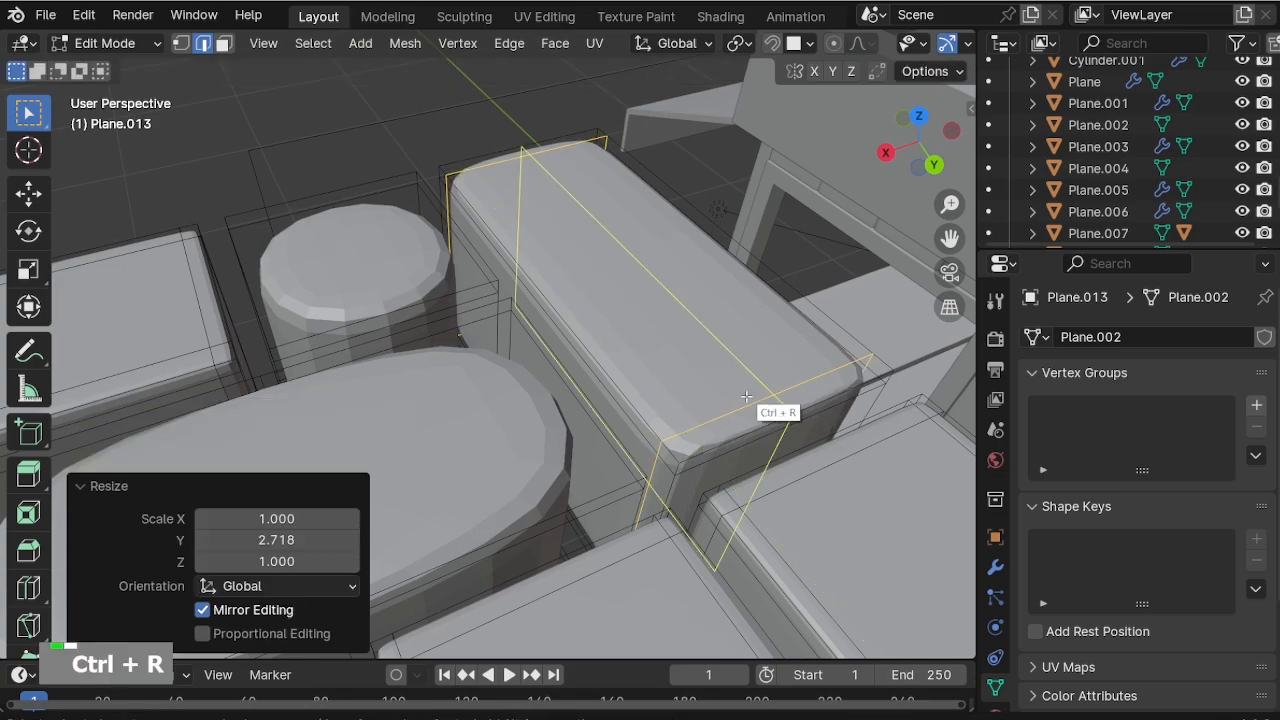
right_click(775, 395)
key(s)
key(x)
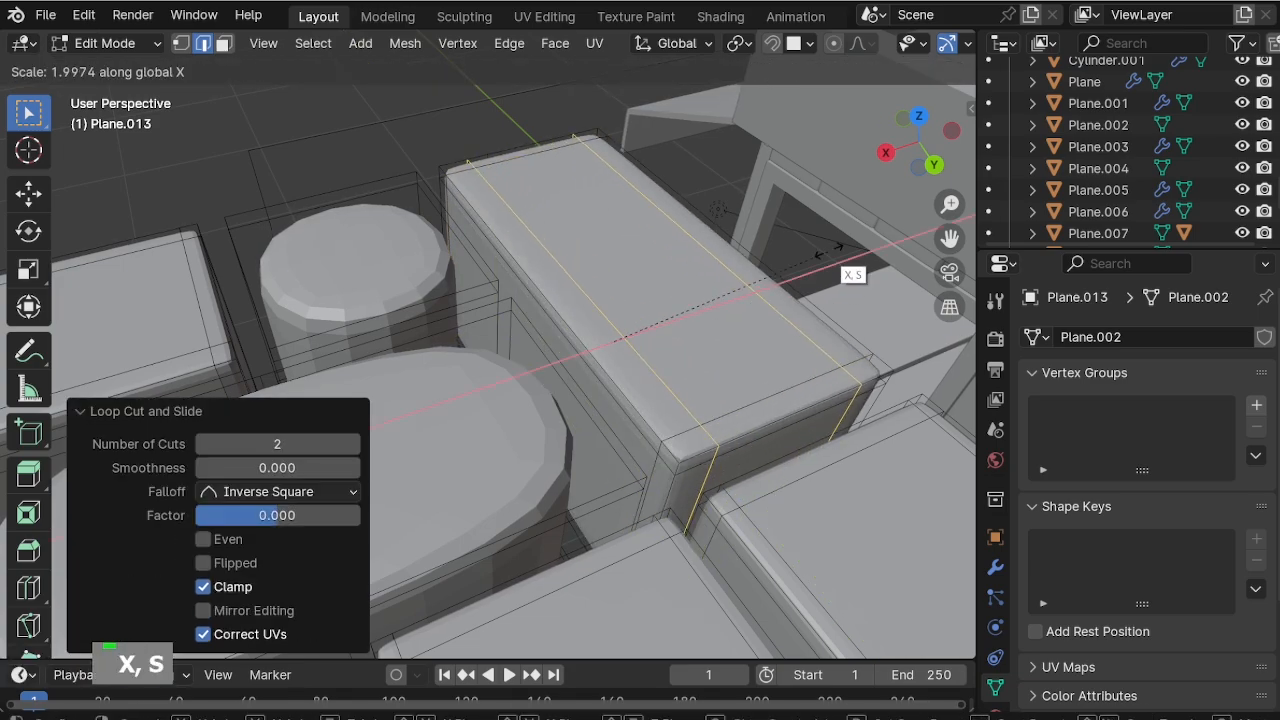
click(875, 218)
Dissolve the stray edges on the sides of the neighbouring rounded long block.
shift+middle_drag(492, 346, 768, 253)
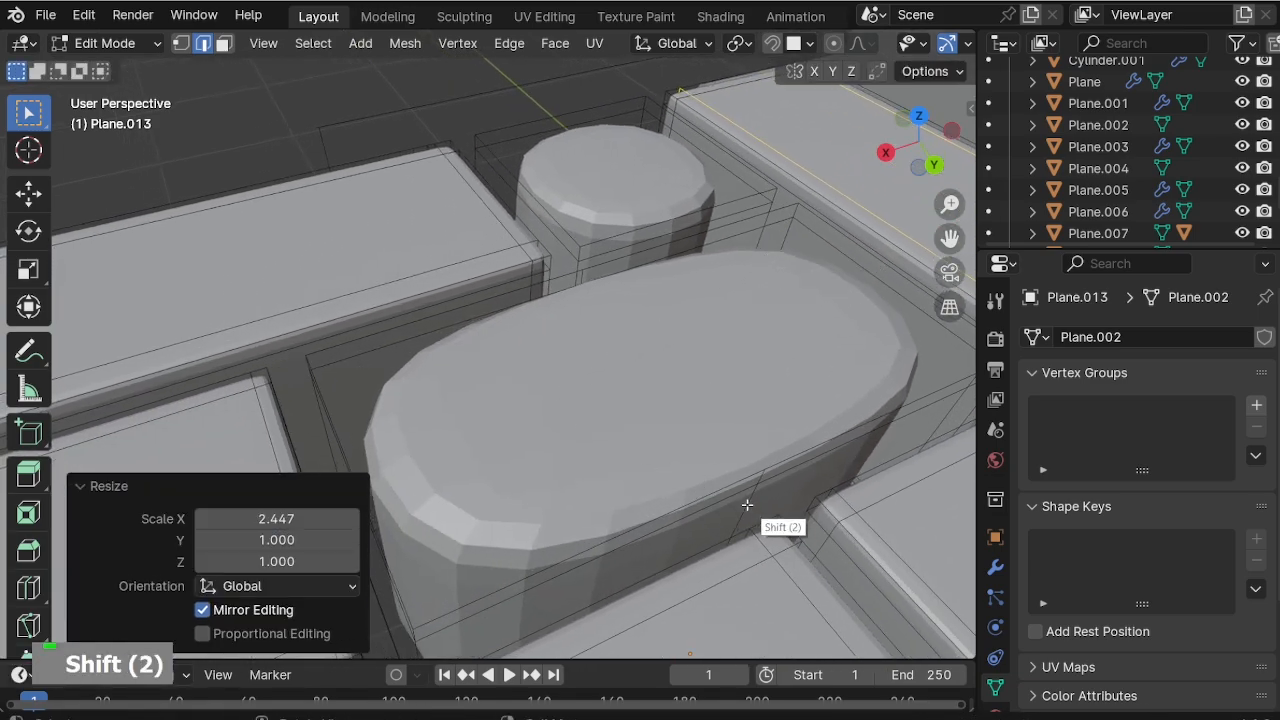
middle_drag(747, 505, 352, 305)
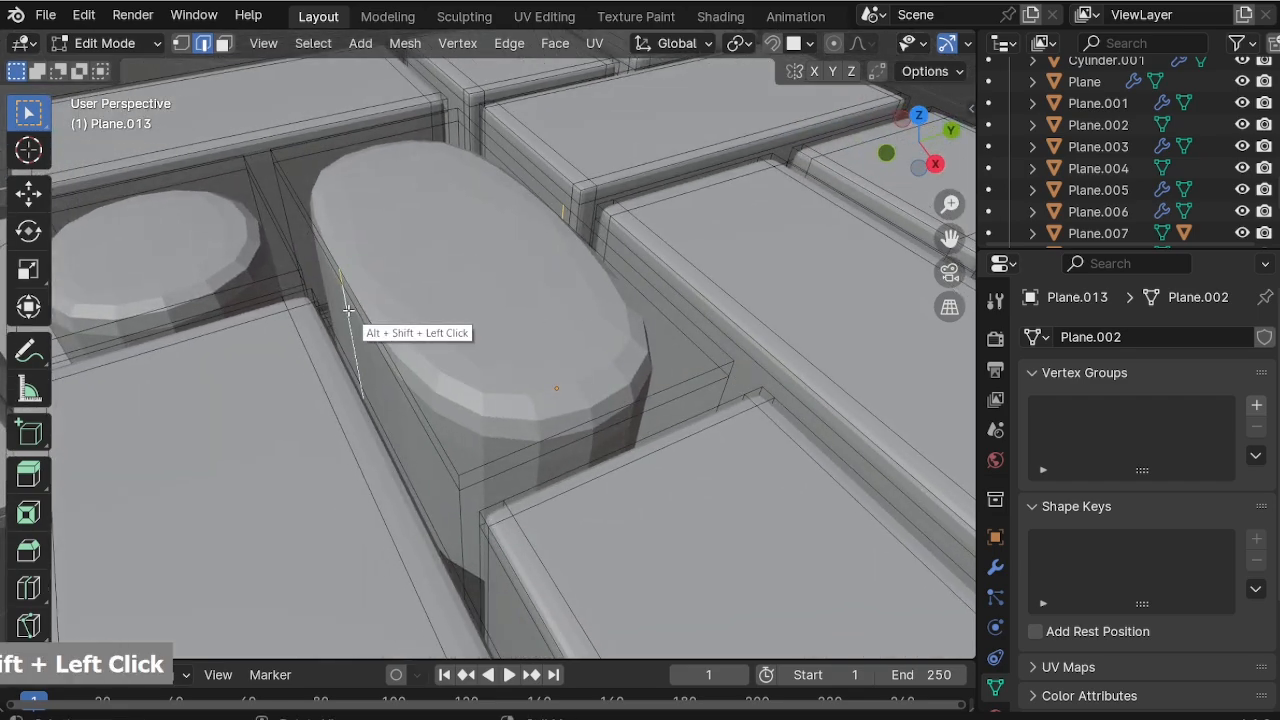
key(x)
click(418, 310)
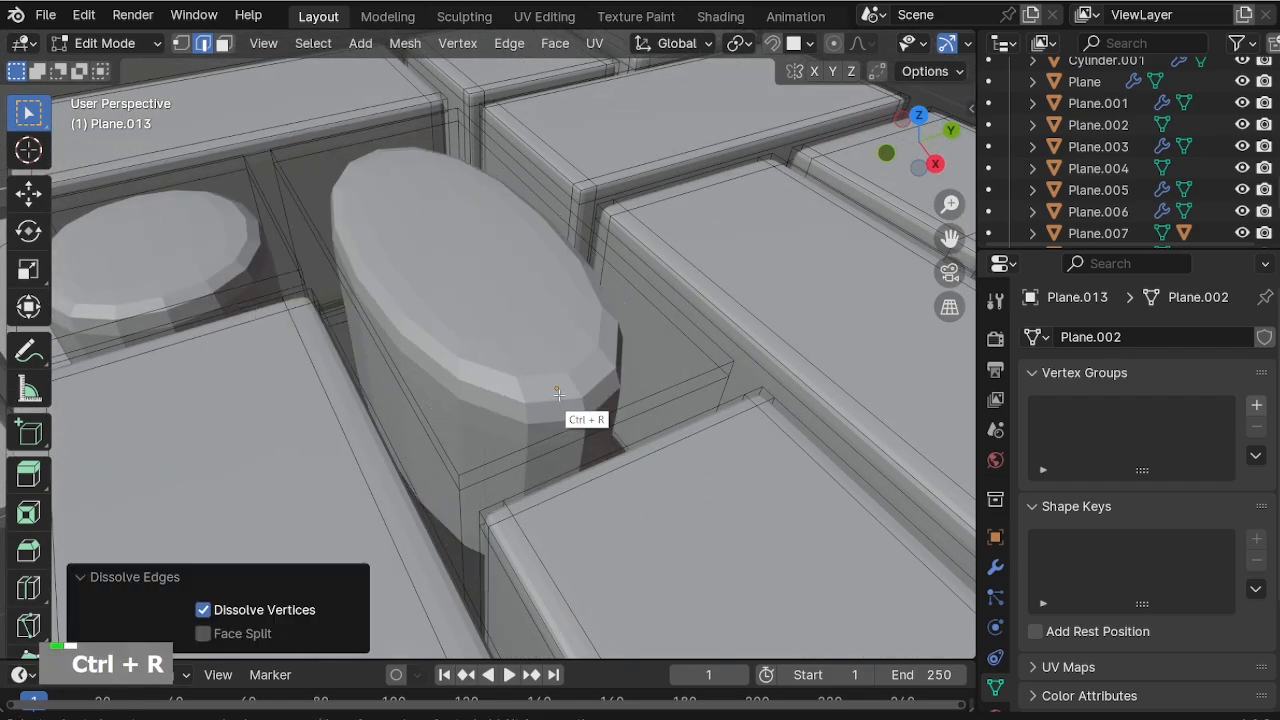
Add two lengthwise loop cuts to this rounded long block and scale them along Y by 2.649.
scroll(600, 430, up, 1)
click(560, 410)
right_click(540, 405)
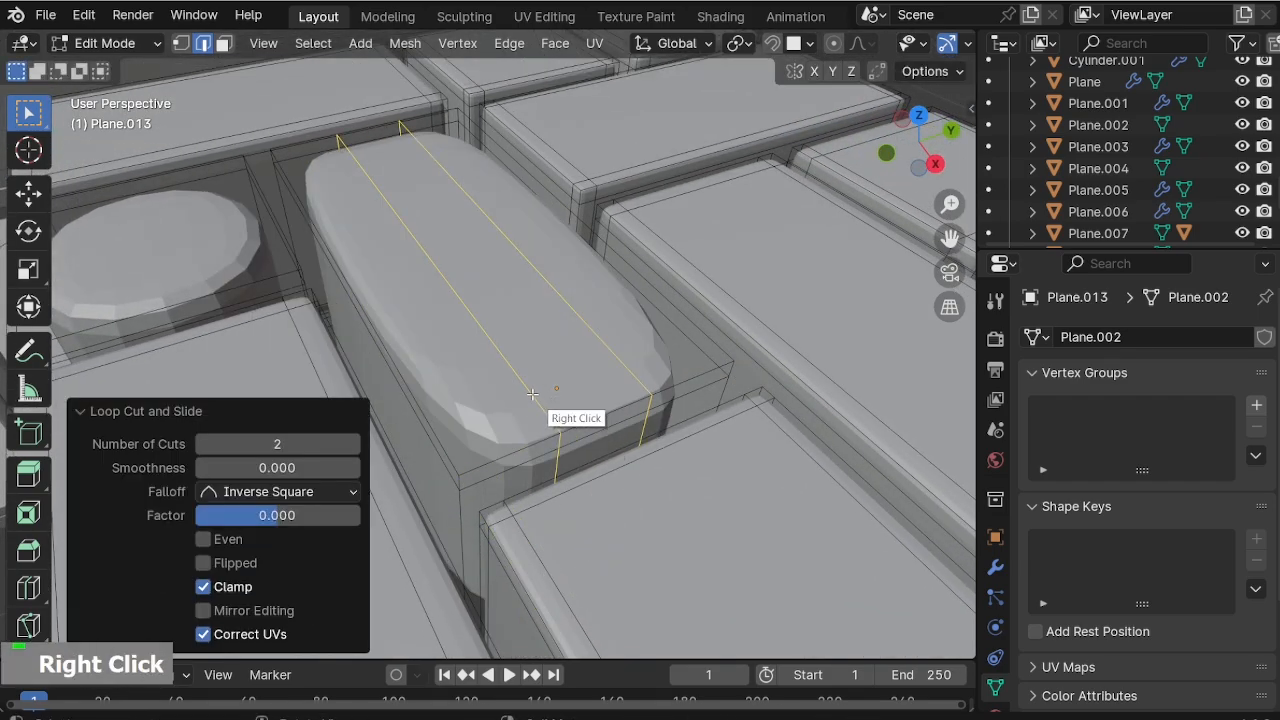
key(s)
key(x)
key(y)
click(652, 333)
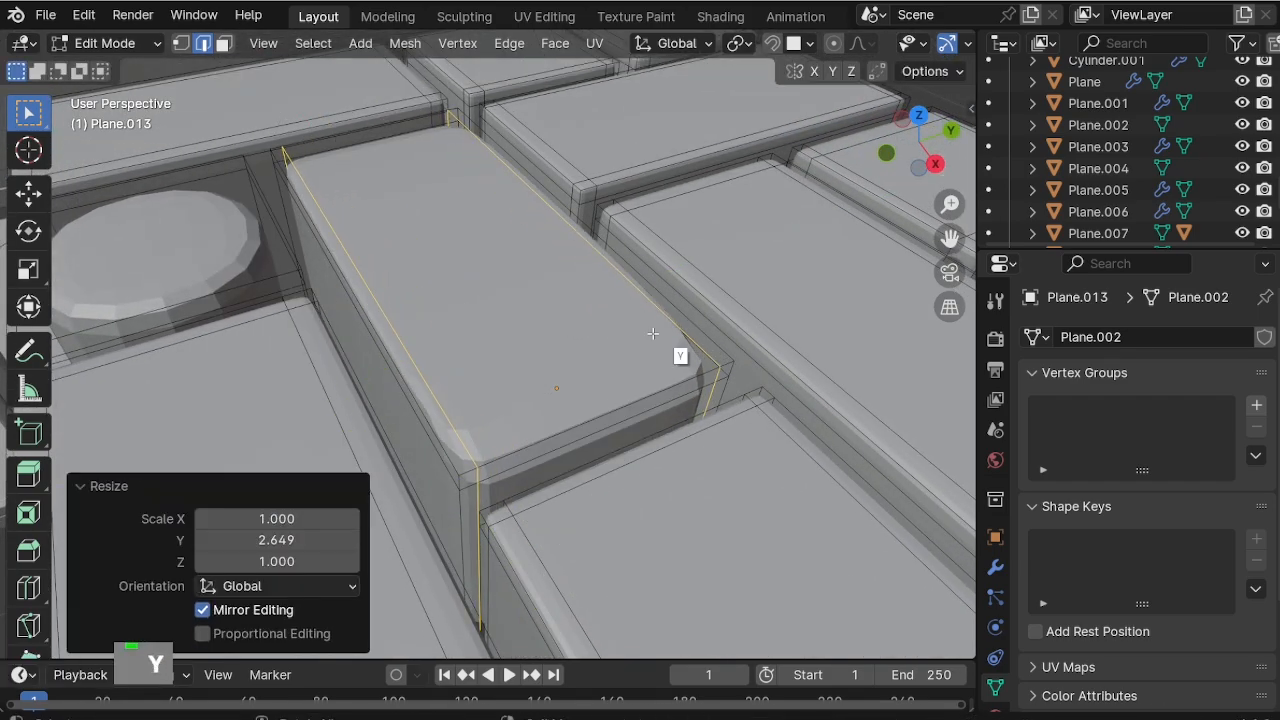
Add two crosswise loop cuts to the same long block and scale them along X by 2.725.
click(381, 270)
right_click(381, 270)
key(s)
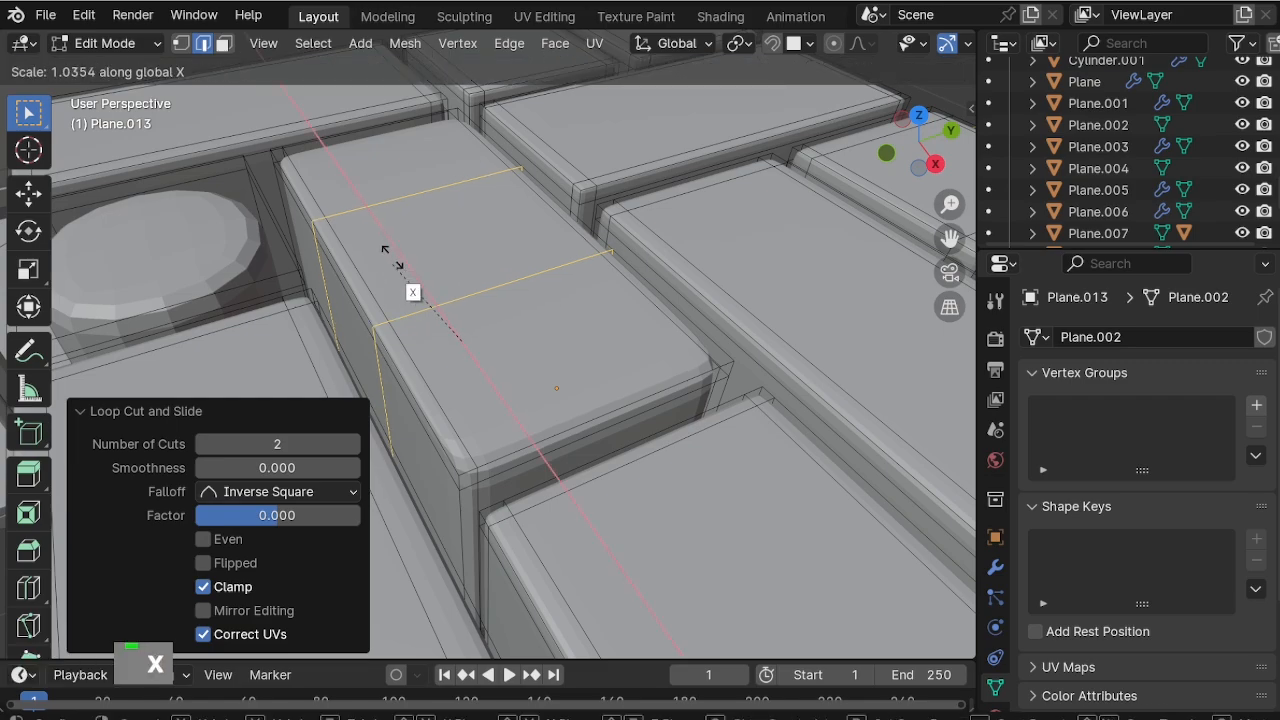
click(283, 170)
Add two loop cuts to the remaining rounded small block by the kiosk and scale them along X by 2.325.
shift+middle_drag(283, 170, 562, 290)
key(ctrl+r)
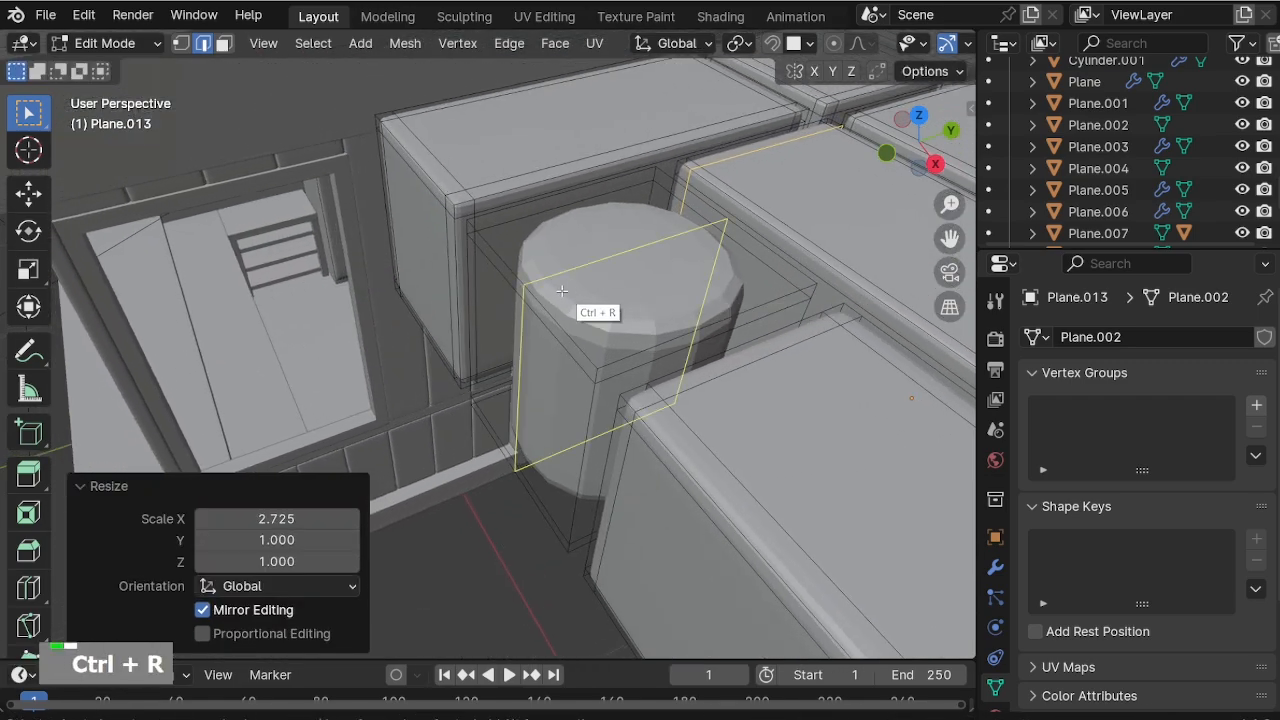
scroll(562, 290, up, 1)
click(568, 315)
right_click(568, 315)
key(s)
key(x)
click(547, 228)
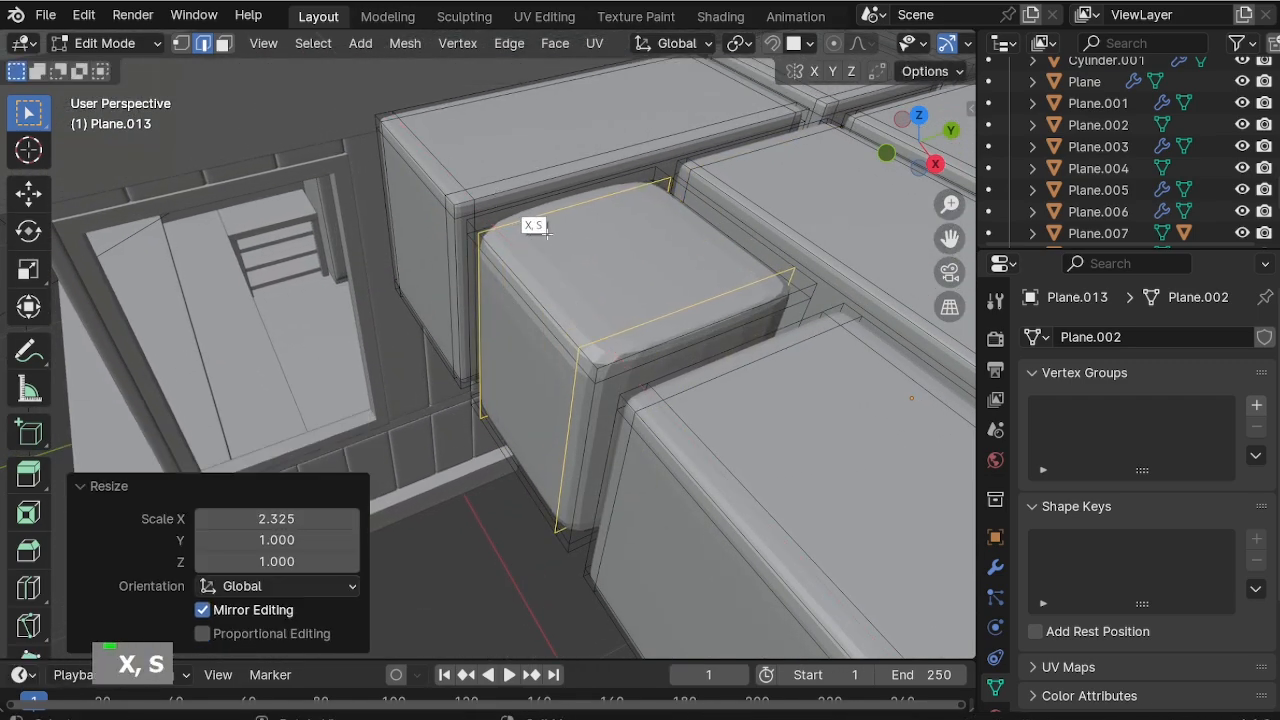
Add two perpendicular loop cuts to this small block, spread them along Y toward its edges, and return to Object Mode.
click(697, 305)
right_click(697, 305)
key(s)
key(y)
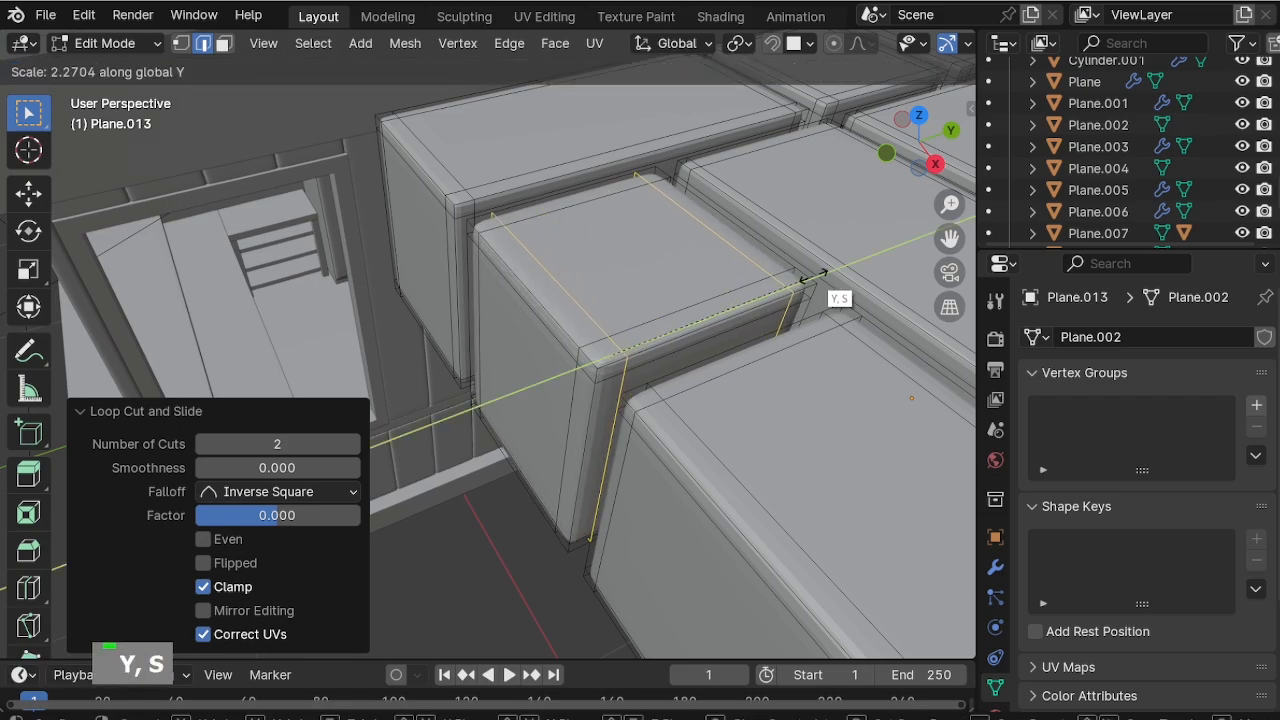
click(812, 276)
scroll(571, 314, down, 4)
key(Tab)
shift+middle_drag(661, 440, 590, 390)
scroll(635, 402, down, 2)
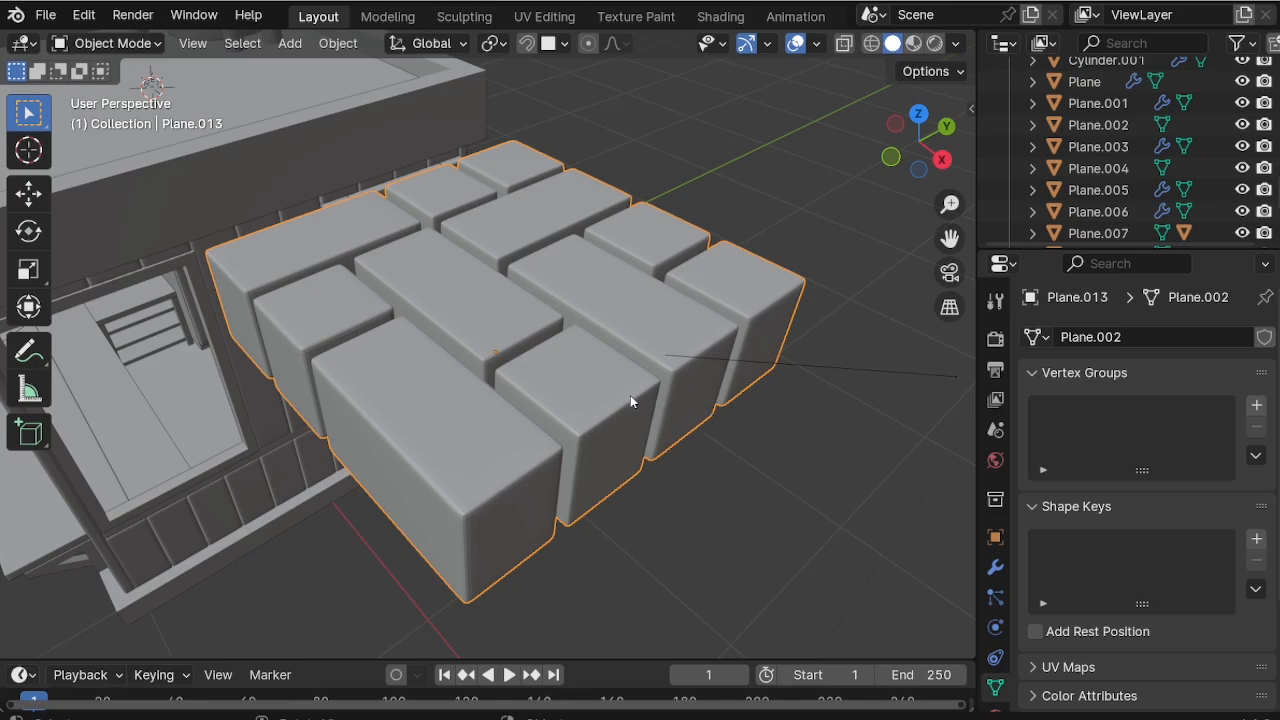
In top view, edit the paving mesh and move the seven blocks left of the right-hand column's gaps along X by 0.014637 m.
key(KP_7)
shift+middle_drag(330, 292, 555, 415)
key(Tab)
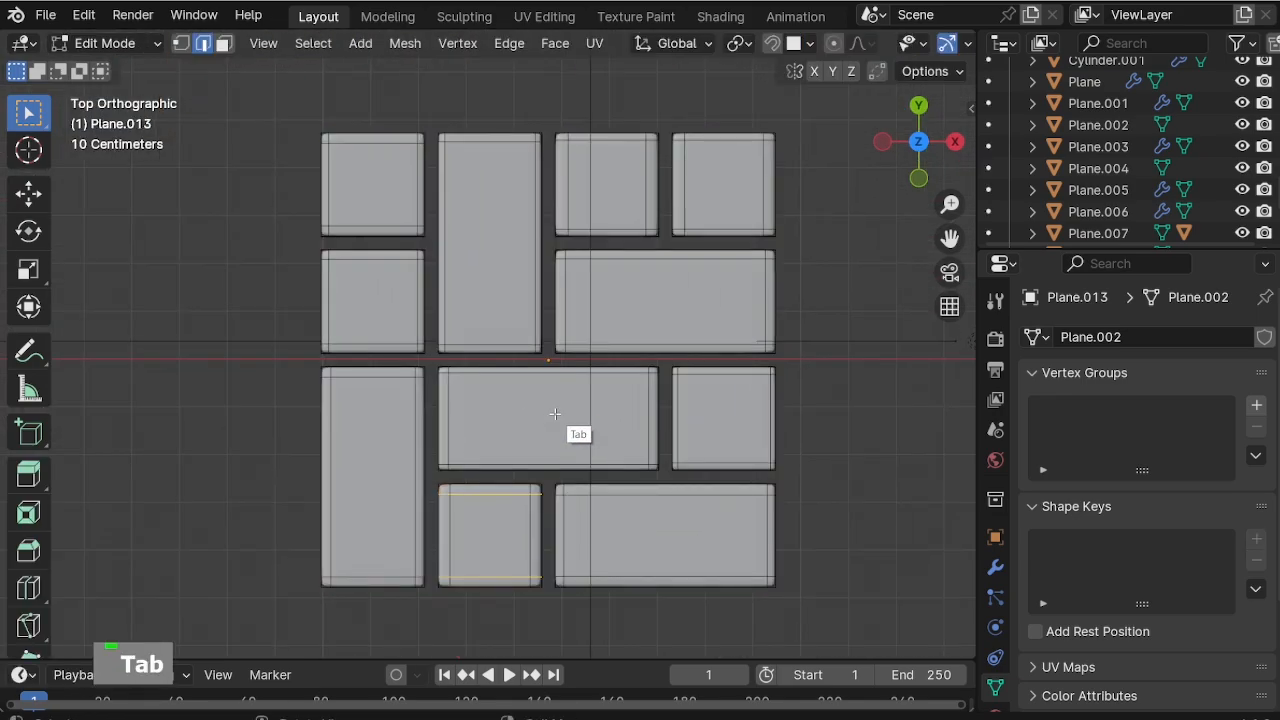
key(l)
key(l)
key(l)
key(l)
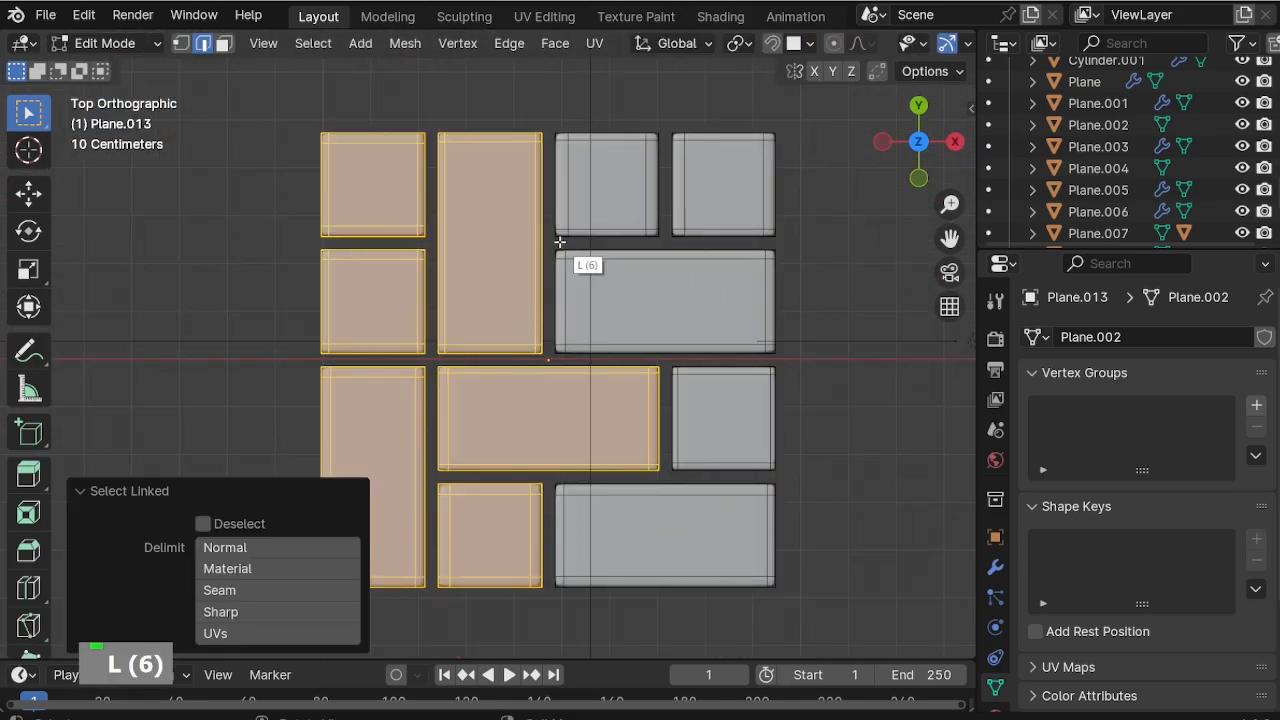
key(g)
key(x)
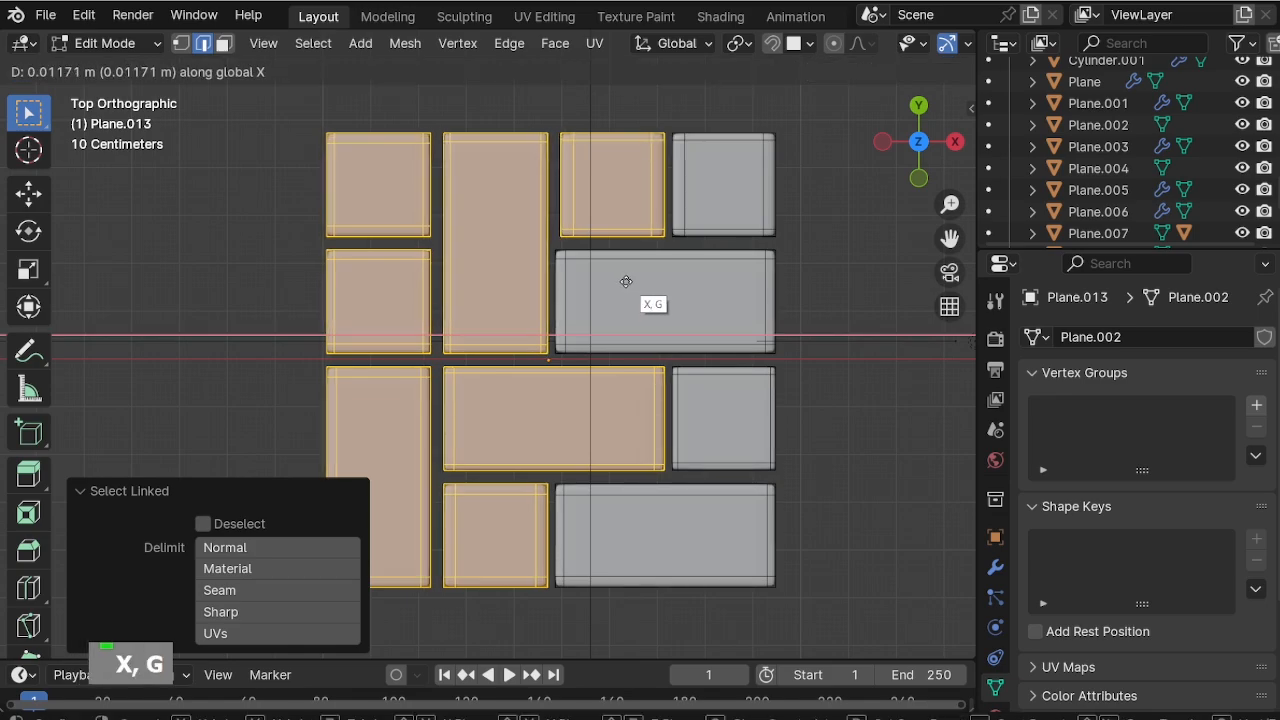
click(628, 281)
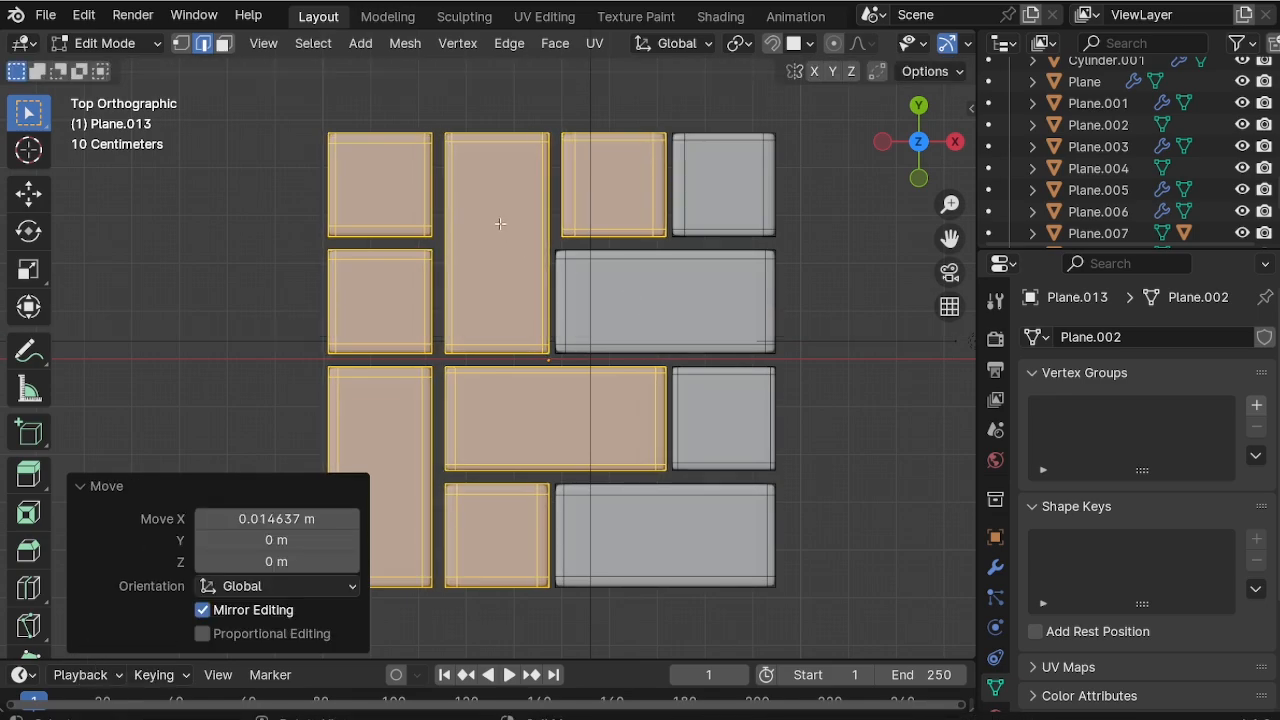
Move the tall upper block, the adjoining wide block's left end and the small bottom-row block along X by 0.004391 m.
key(alt+a)
key(l)
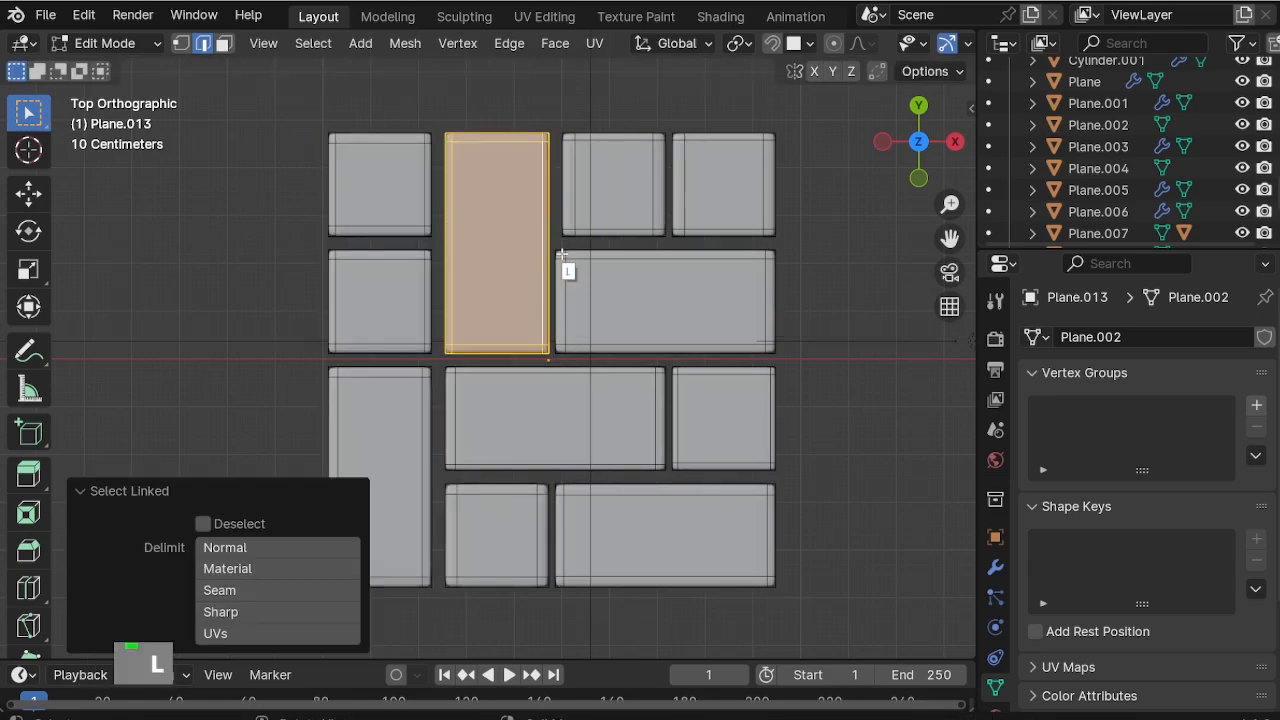
key(alt+z)
shift+click(582, 348)
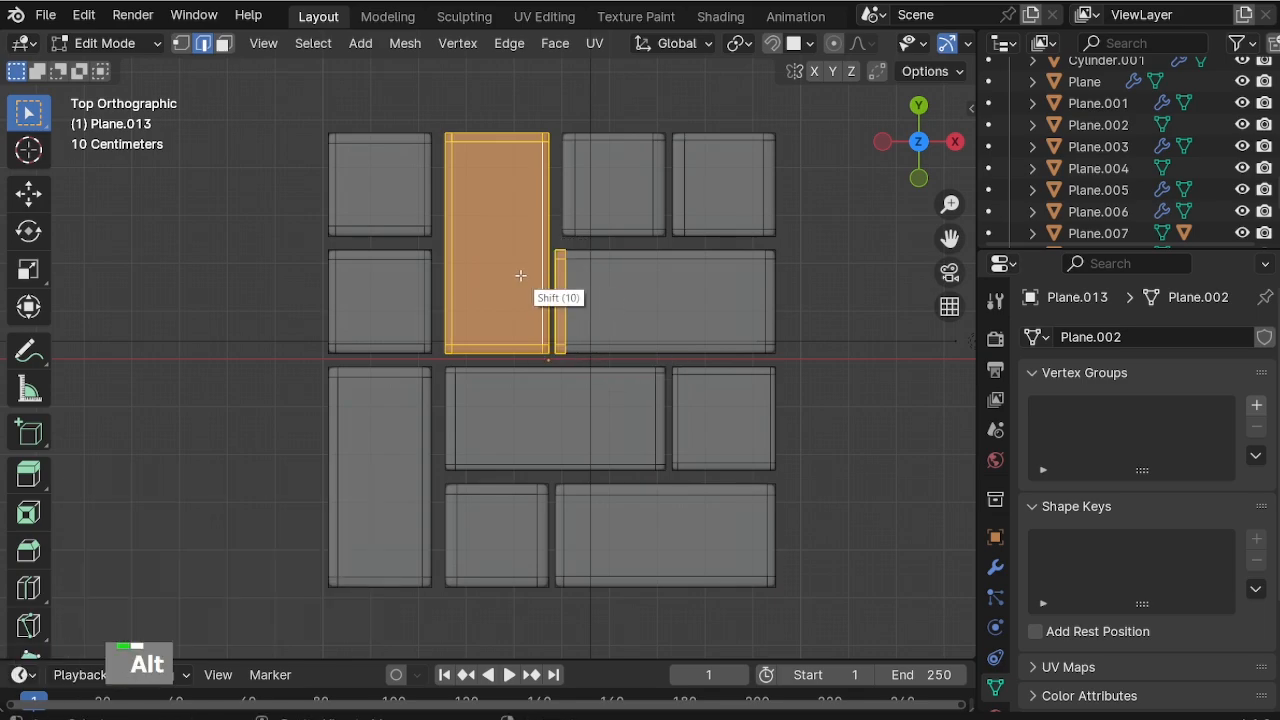
key(alt+z)
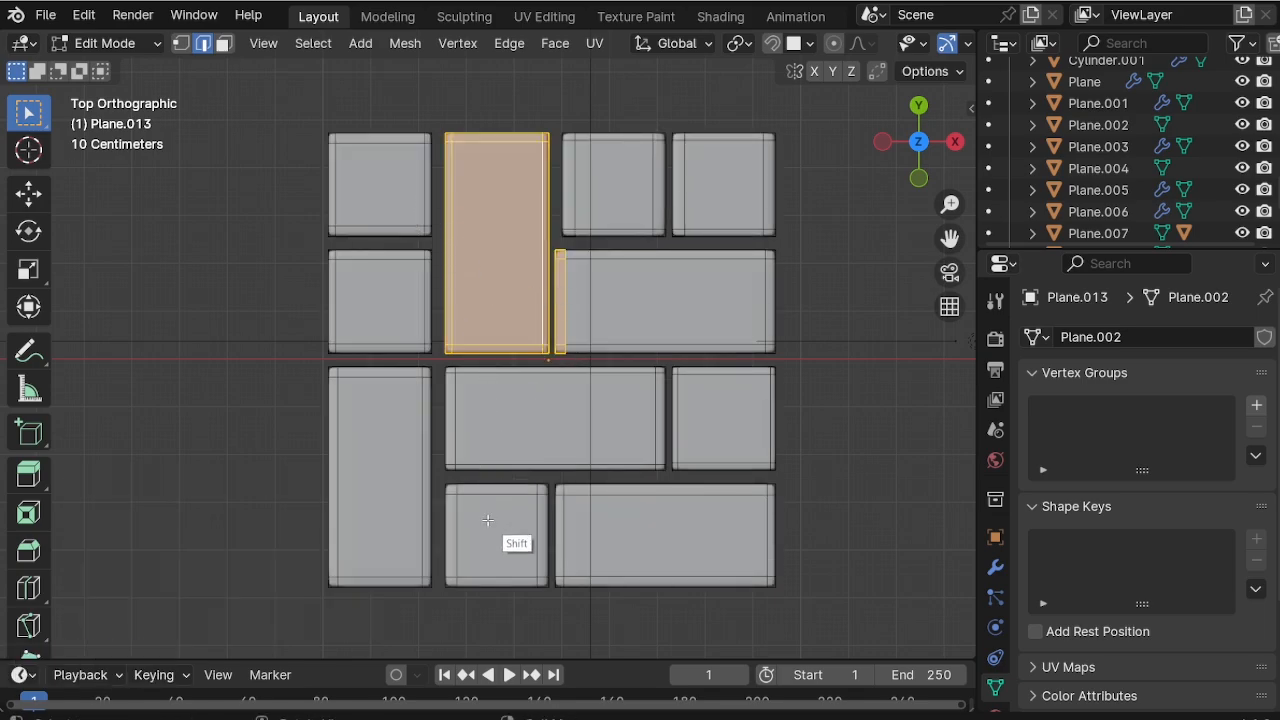
key(shift+l)
key(l)
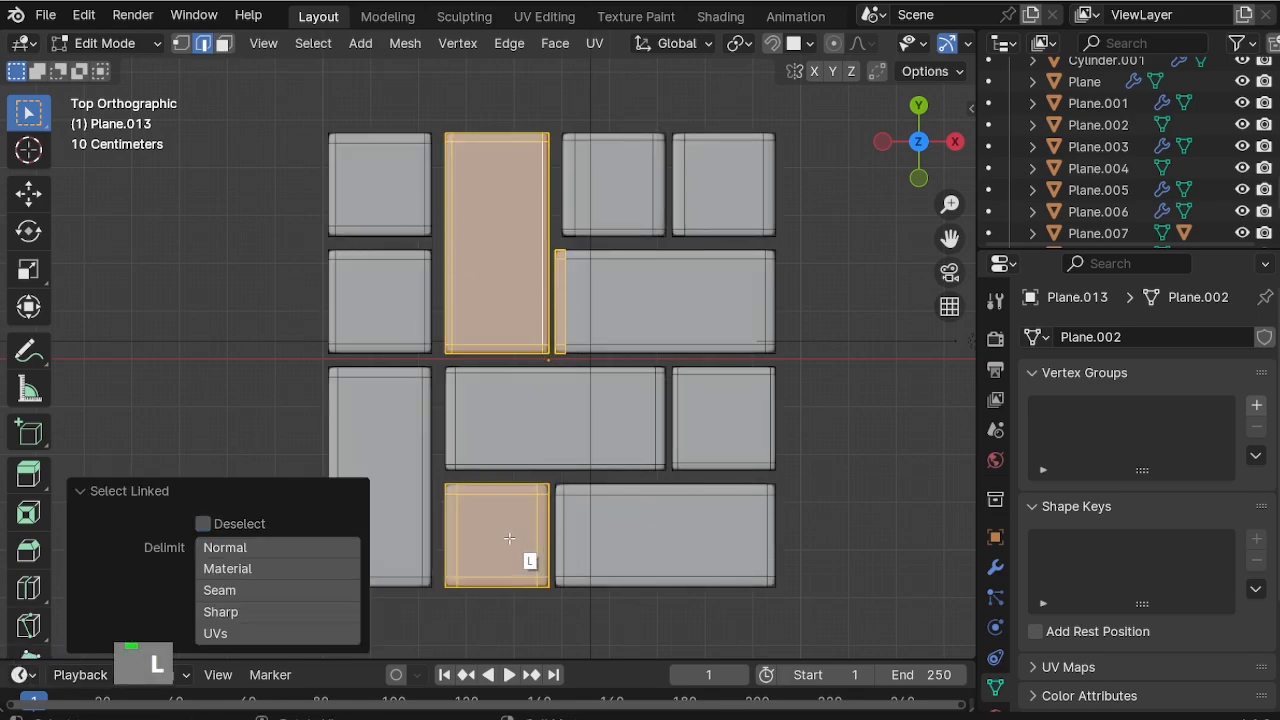
key(g)
key(x)
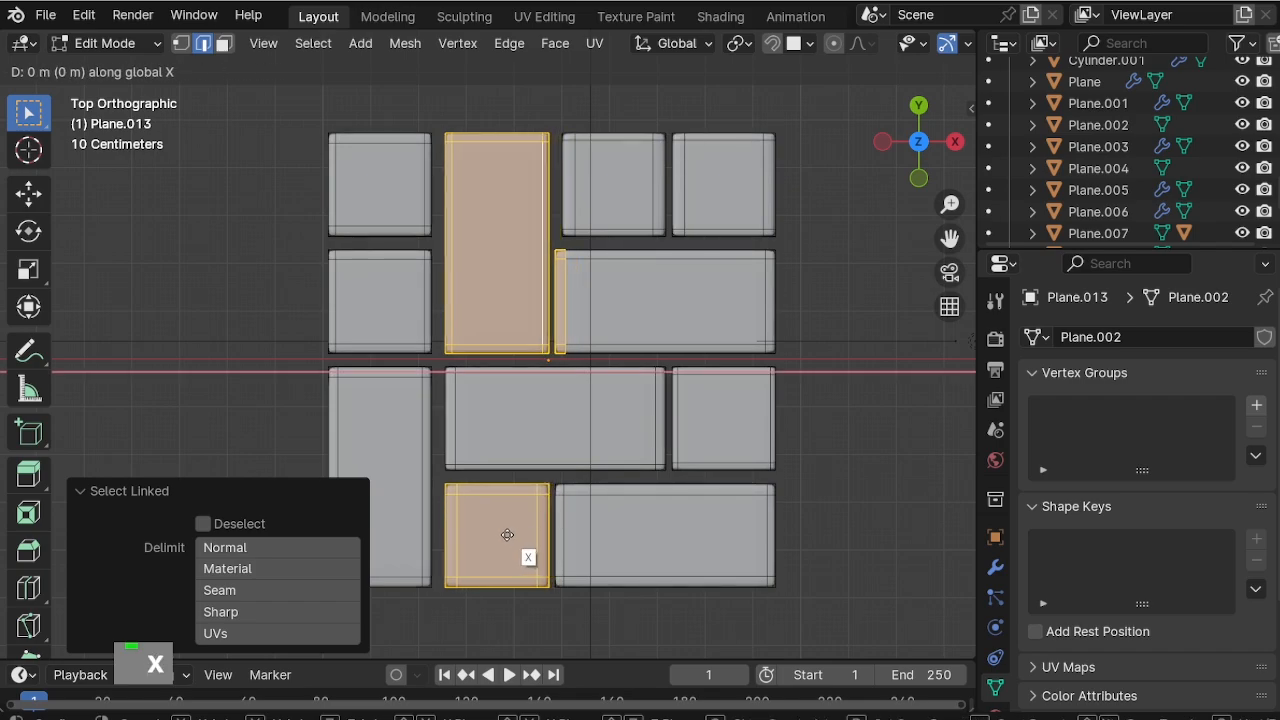
click(509, 535)
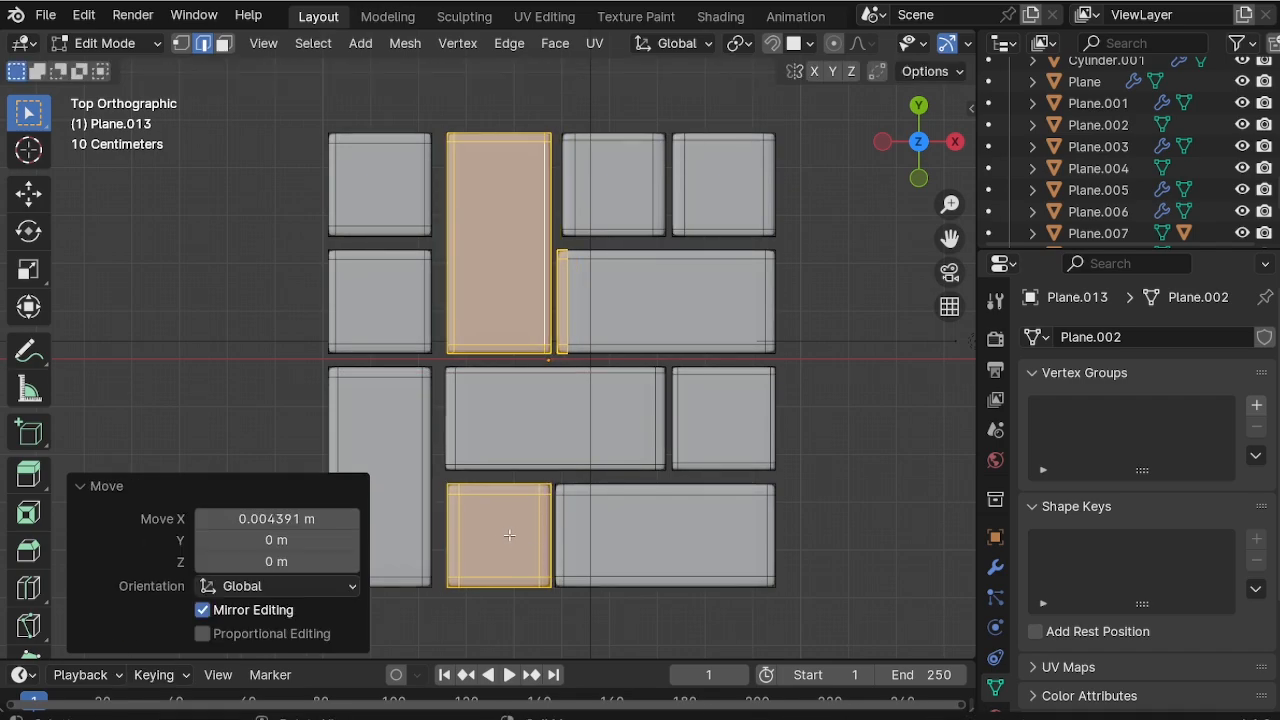
With X-ray on, select the left ends of the upper and bottom-row wide blocks and move them along X by 0.014637 m.
key(alt+z)
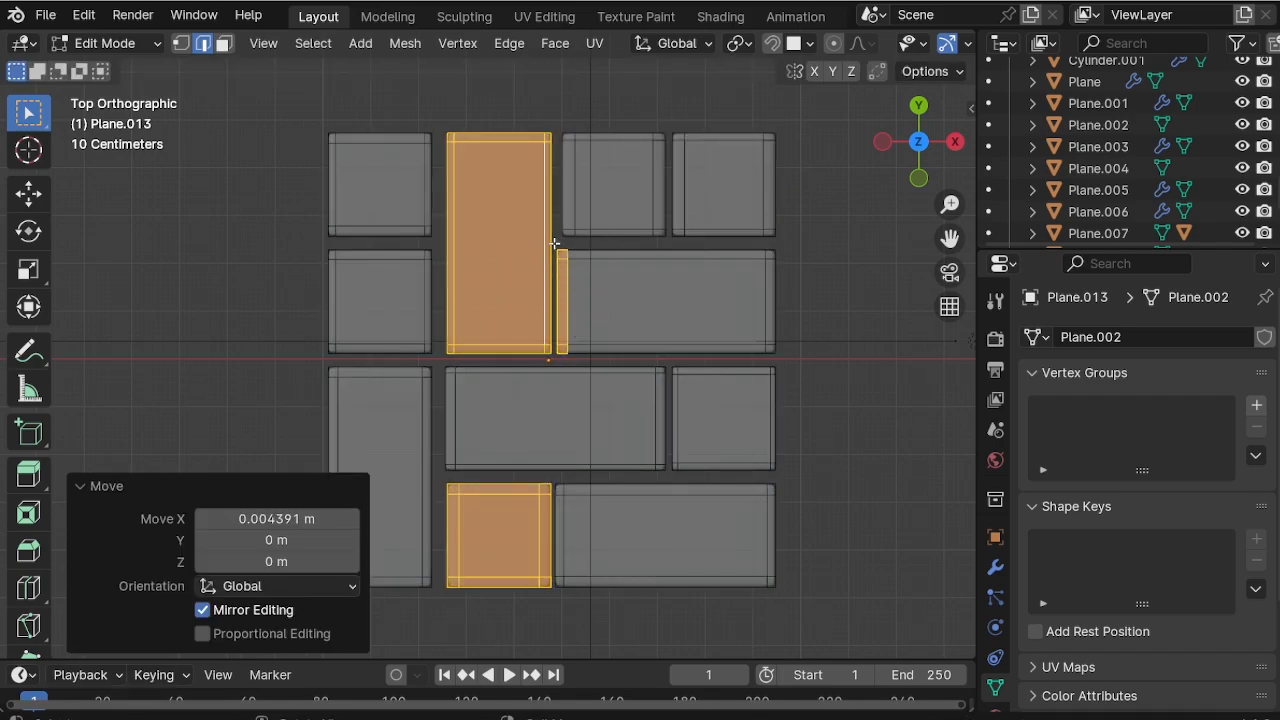
click(566, 340)
shift+click(578, 582)
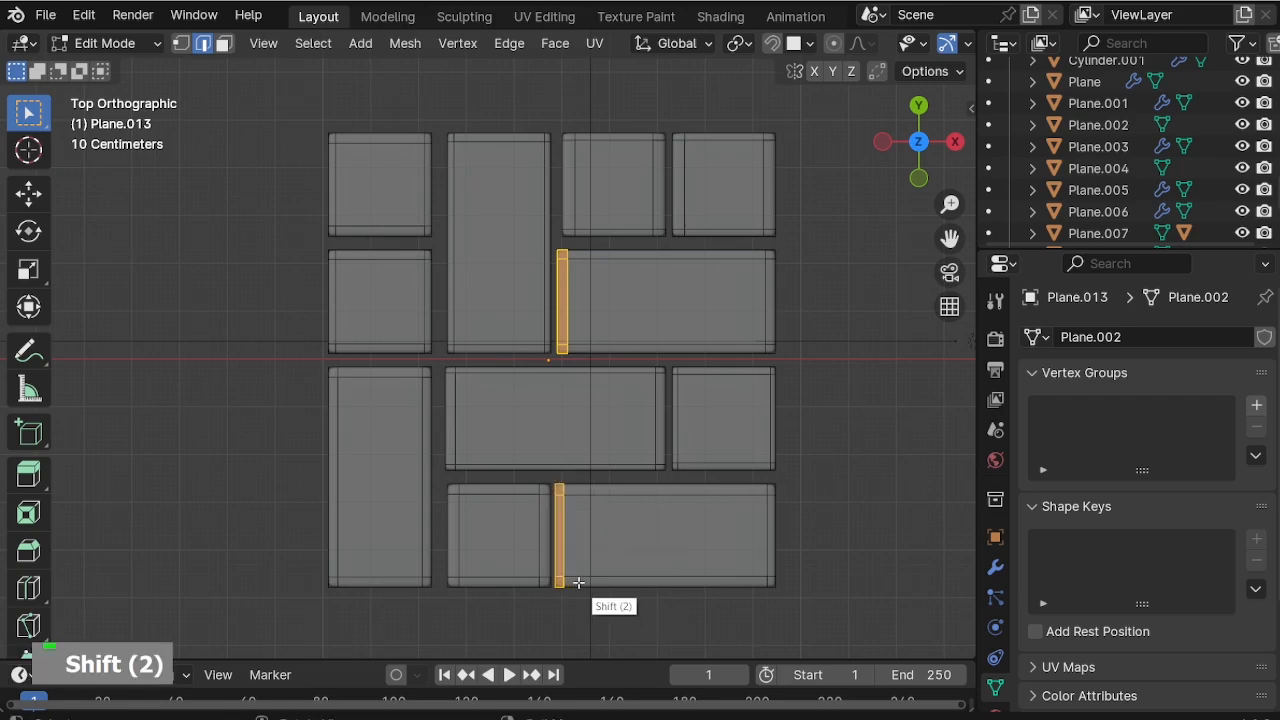
key(g)
key(x)
click(582, 516)
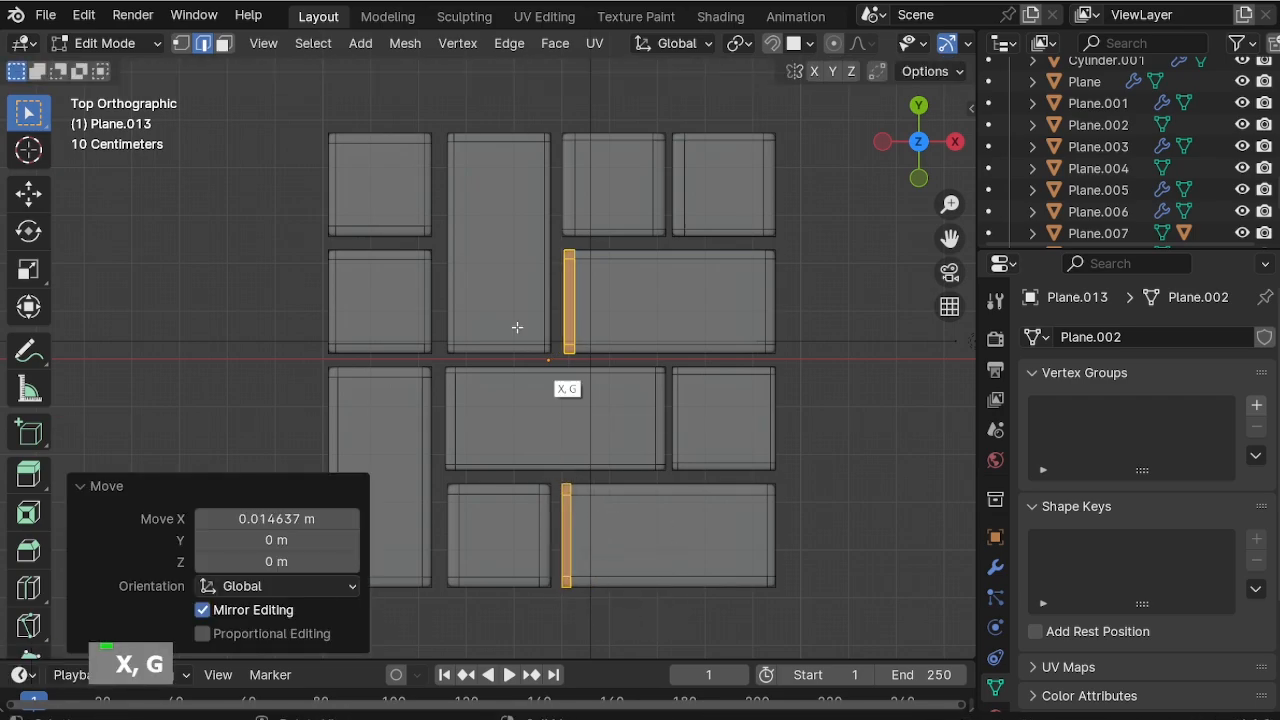
Move the tall upper block and the small bottom-row block along X by 0.010246 m.
click(500, 259)
key(l)
key(l)
key(g)
key(x)
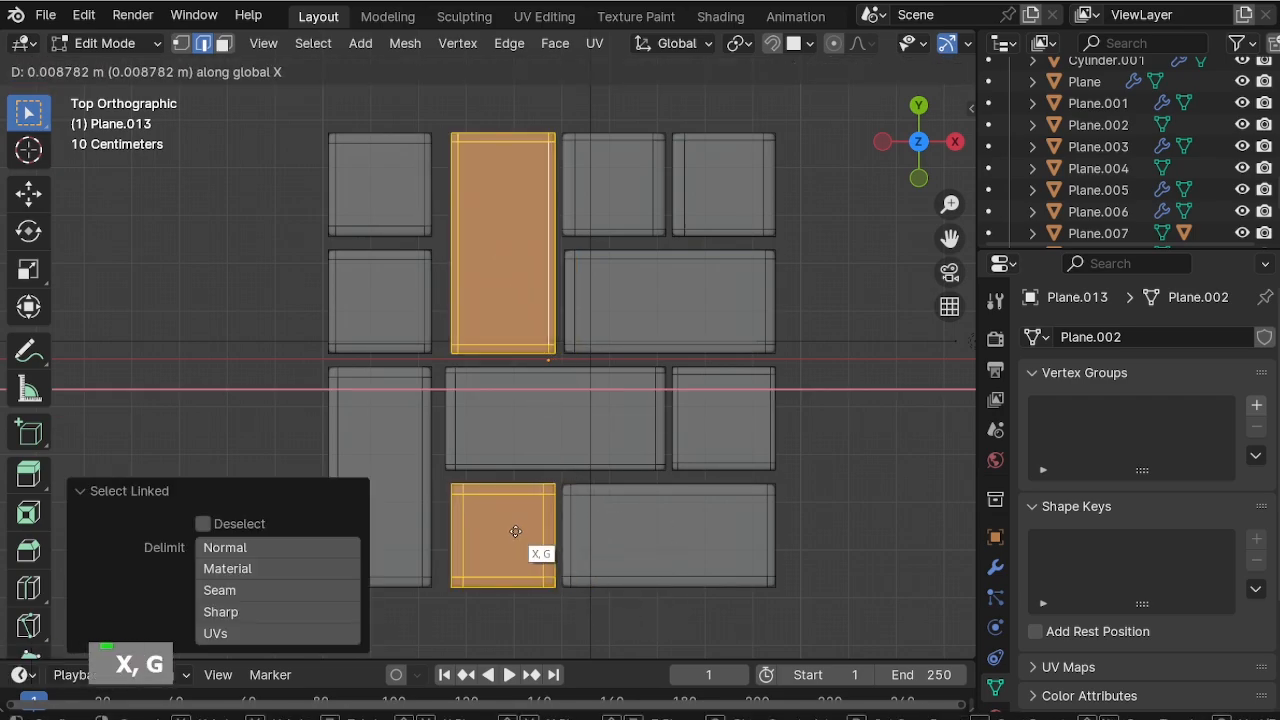
click(516, 531)
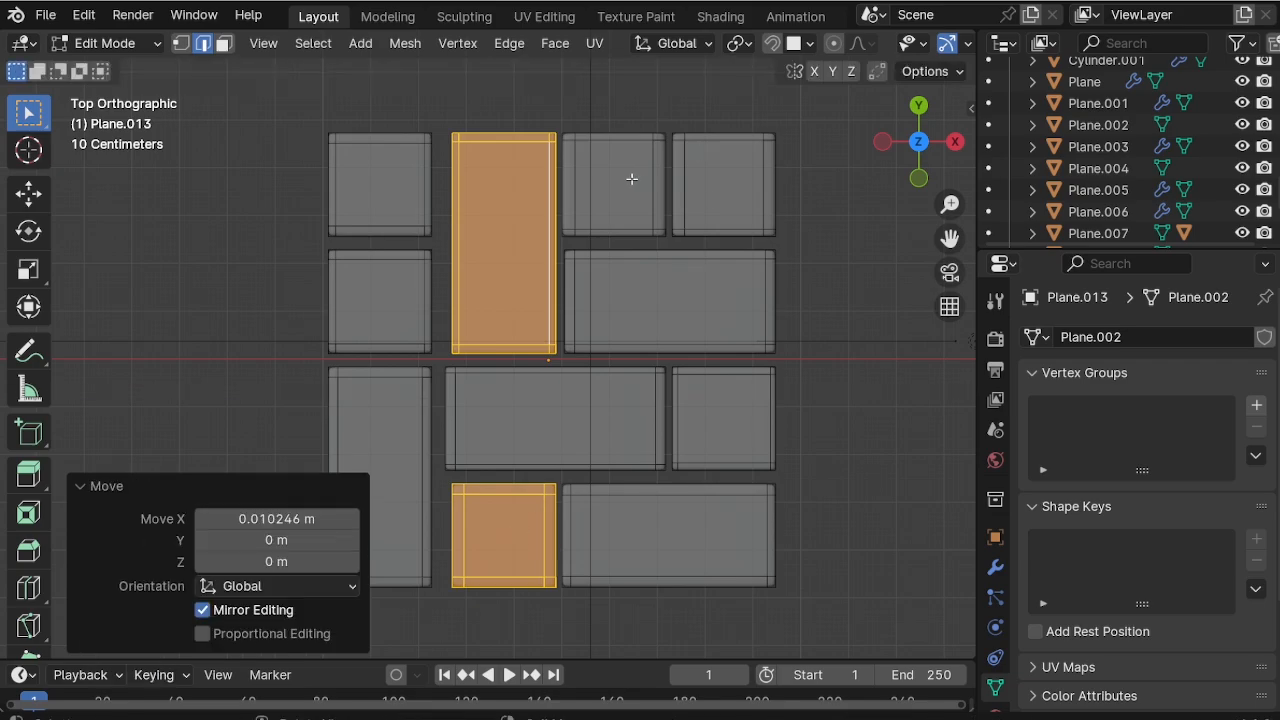
Move the three leftmost blocks along X by 0.001464 m.
key(alt+a)
key(l)
key(l)
key(l)
key(g)
key(x)
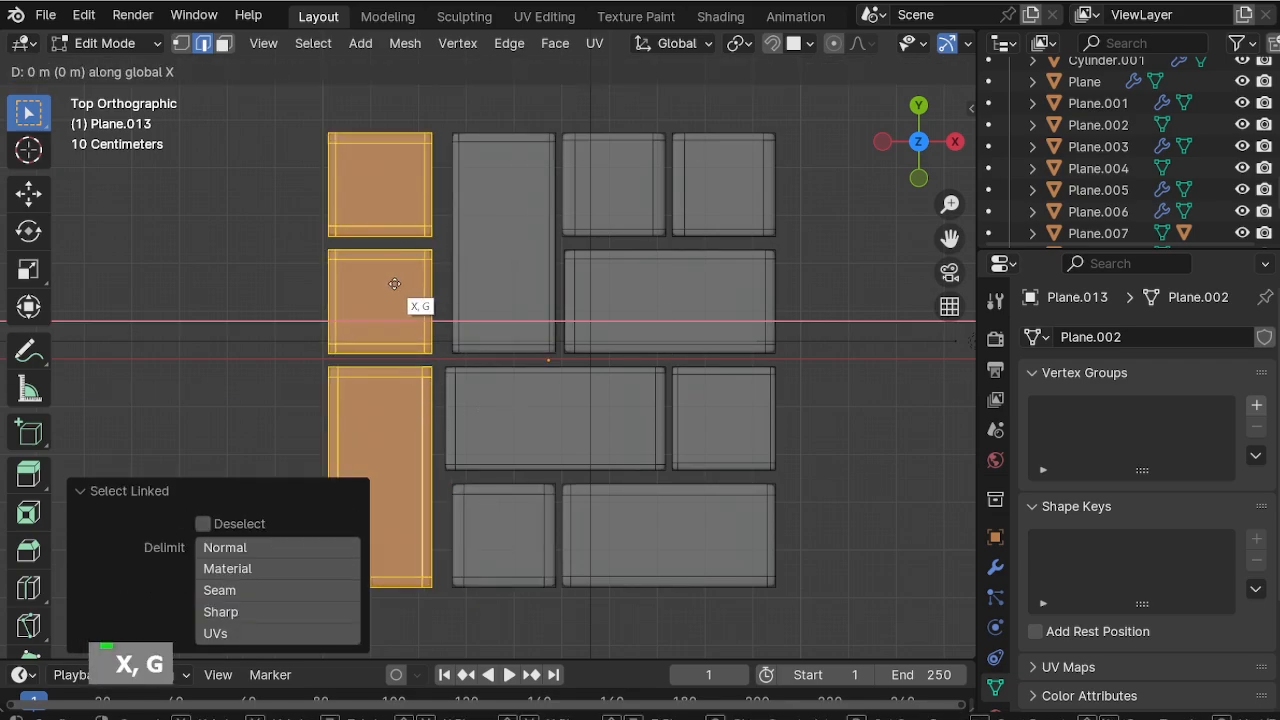
click(391, 277)
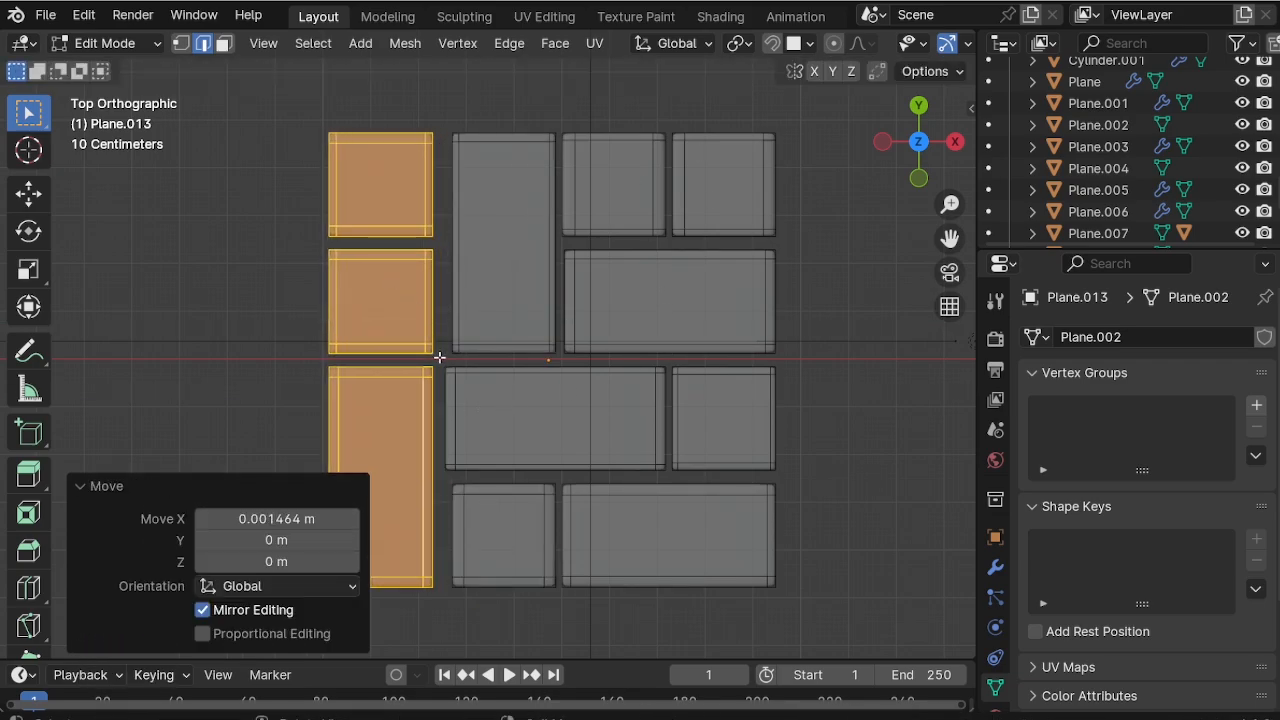
Shorten the middle wide block by moving only its left end along X by 0.016101 m.
click(465, 478)
key(g)
key(x)
click(493, 449)
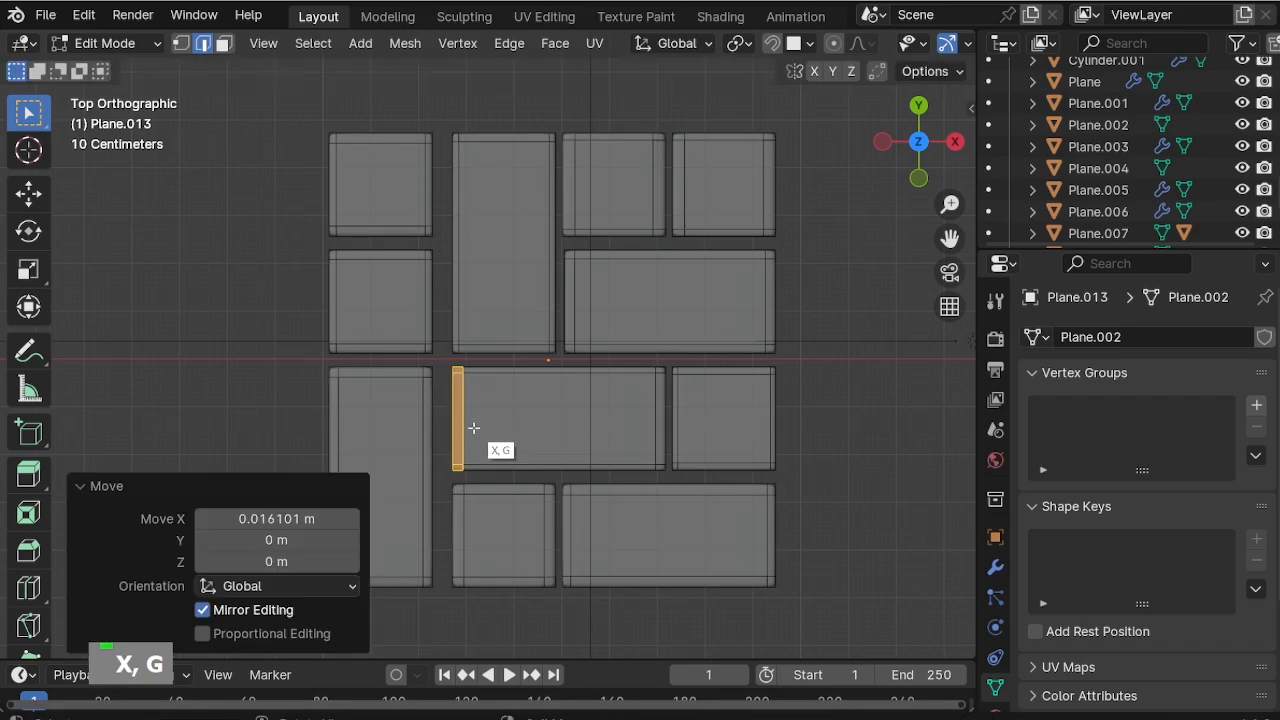
Shift the three leftmost blocks along X by about 0.025 m to narrow their gap to the neighbouring column.
key(alt+a)
key(l)
key(l)
key(l)
key(g)
key(x)
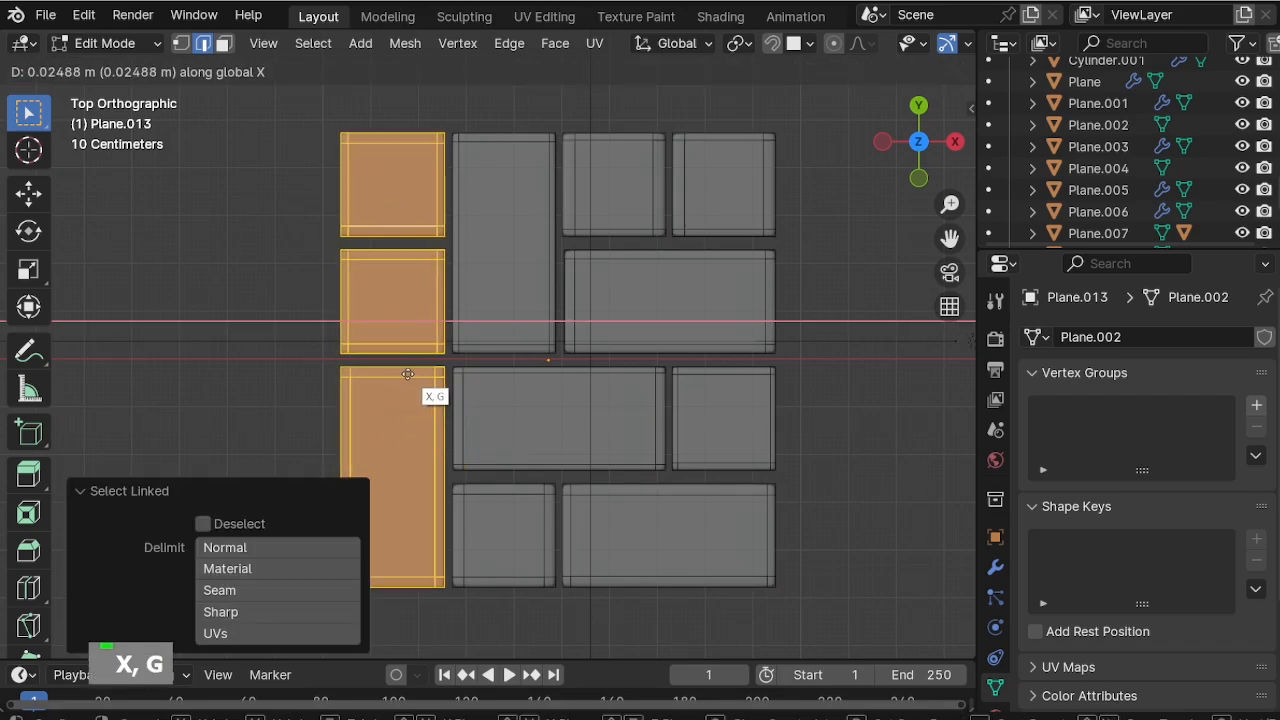
click(408, 374)
Move the eight blocks above the bottom row and the upper end of the tall lower-left block along Y by about -0.013 m.
key(alt+a)
key(l)
key(l)
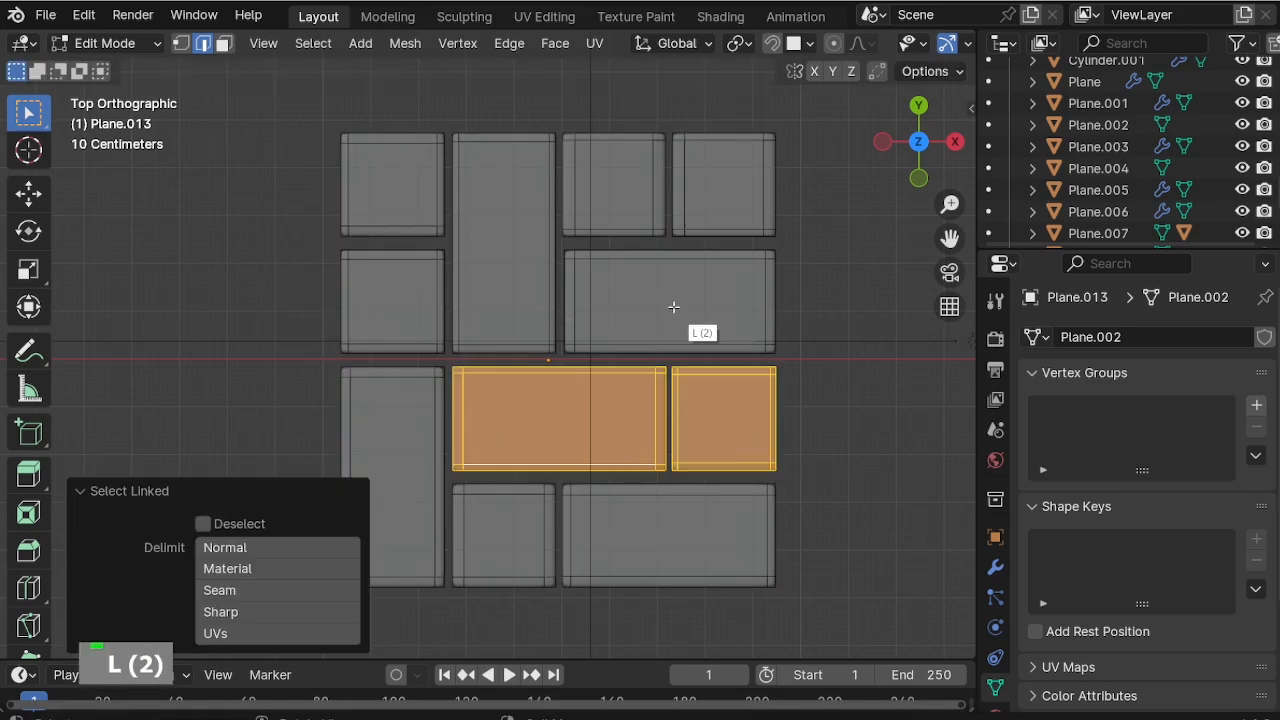
key(l)
key(l)
key(l)
key(l)
key(l)
key(l)
shift+click(420, 373)
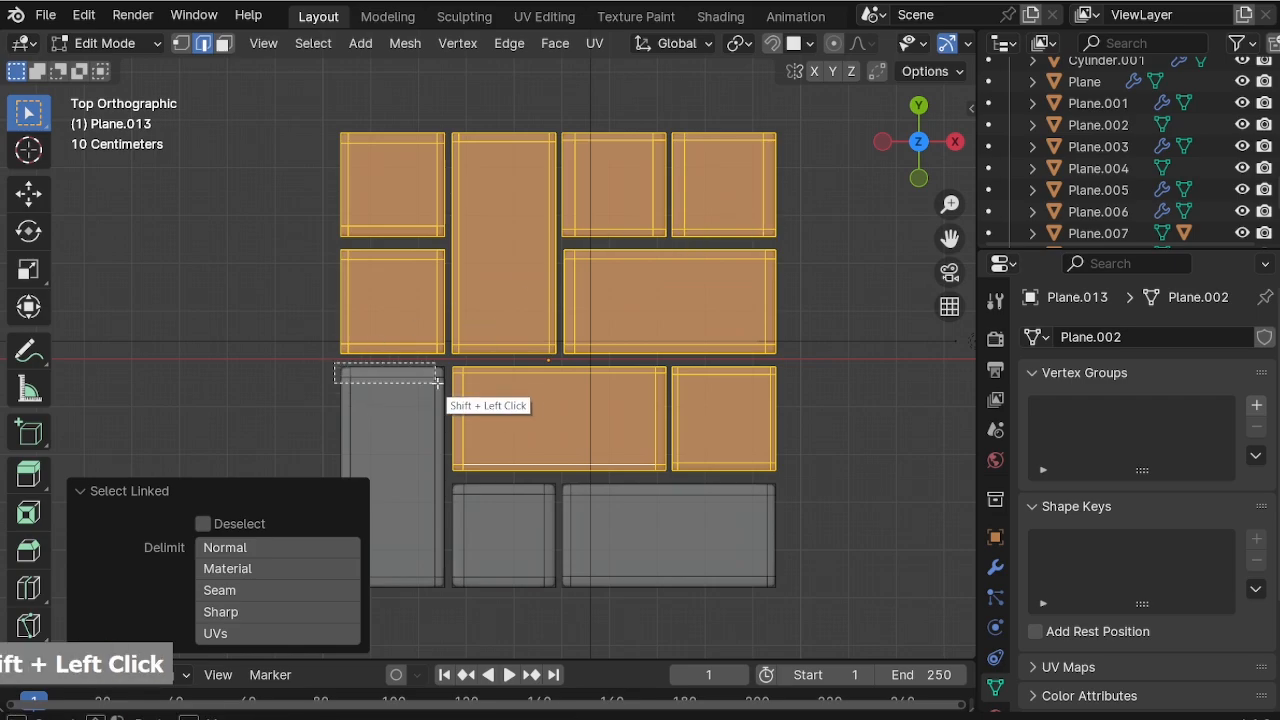
key(g)
key(y)
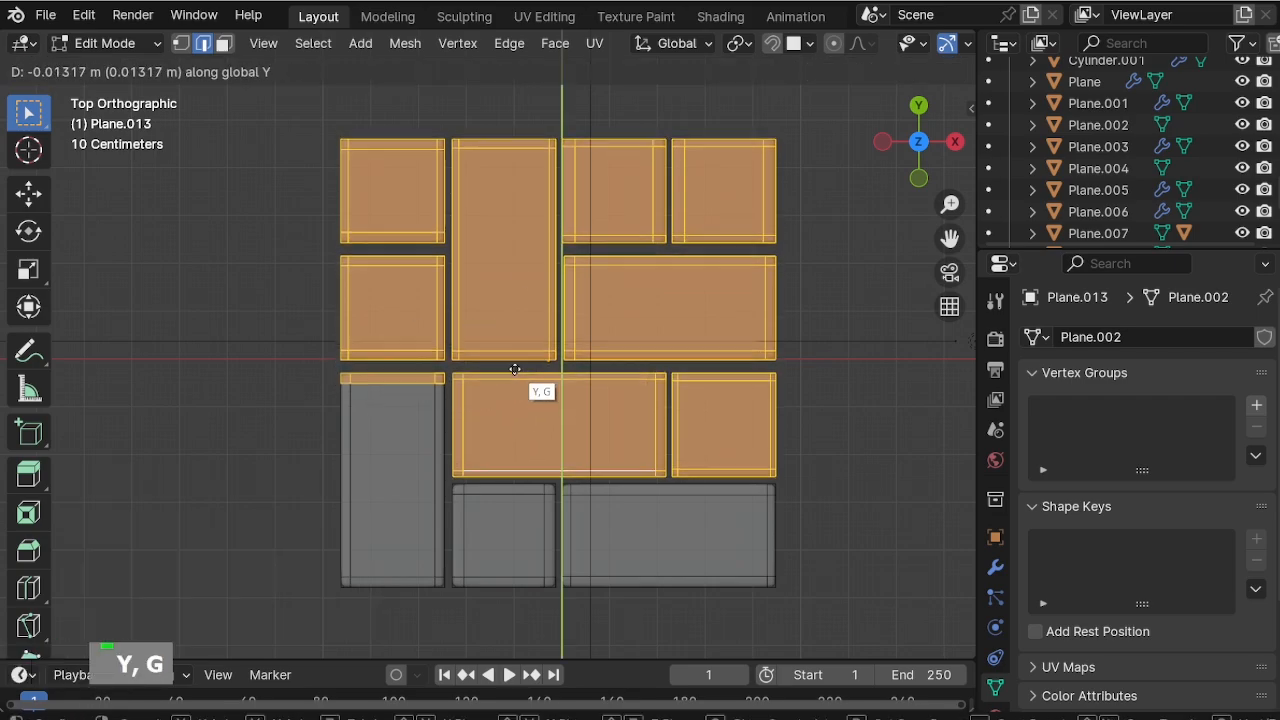
click(530, 372)
Move the three leftmost blocks along X by 0.002928 m.
key(alt+a)
key(l)
key(l)
key(l)
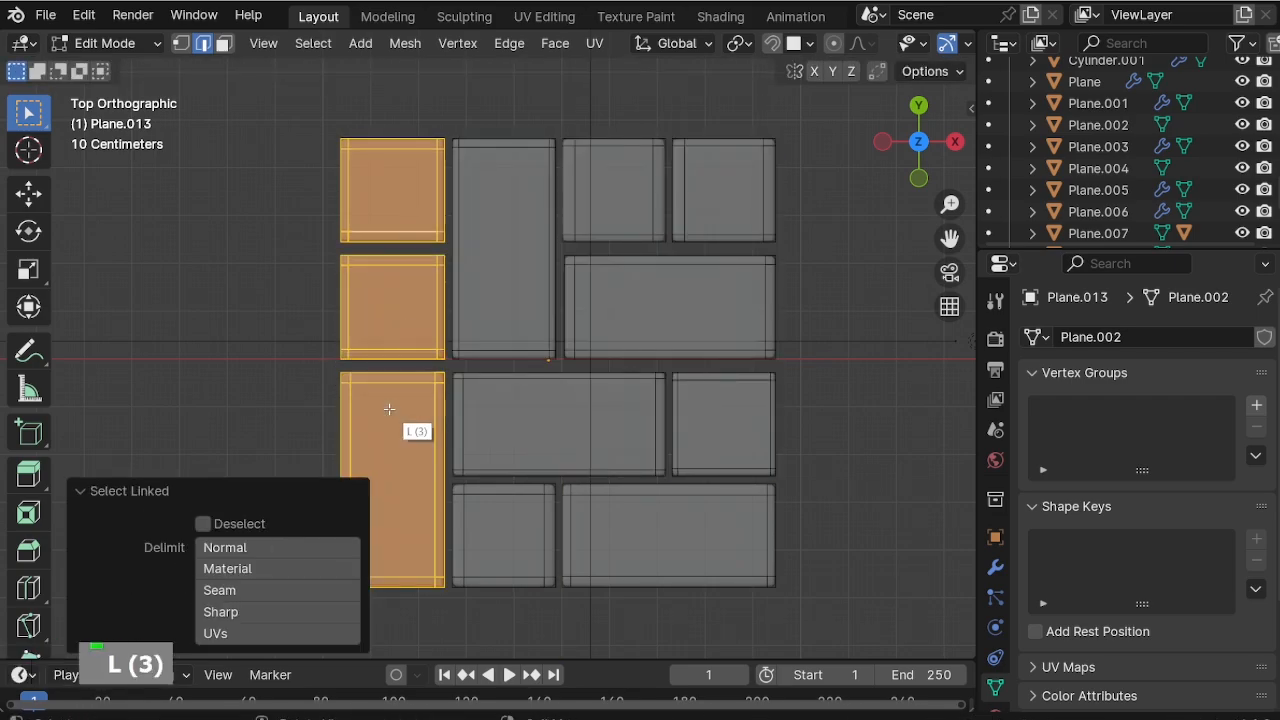
key(g)
key(x)
click(450, 406)
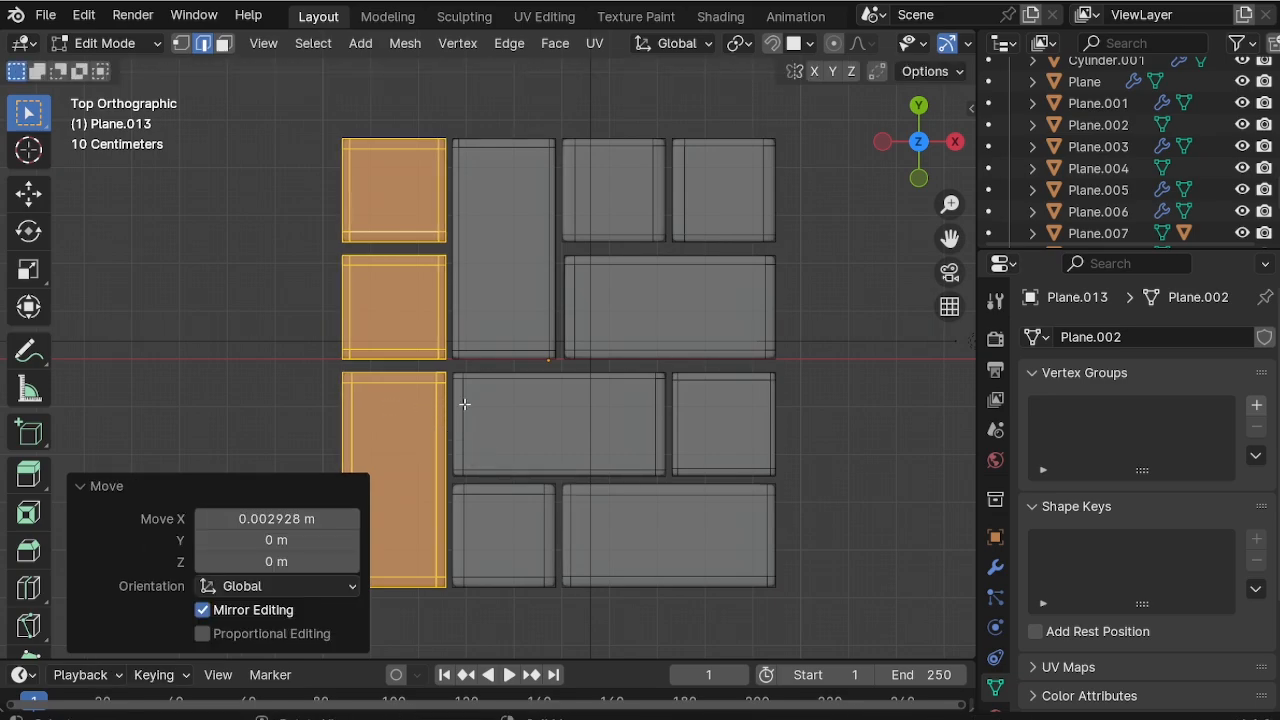
Move the six blocks of the upper two rows along Y by about -0.010 m towards the lower blocks.
key(l)
key(l)
key(alt+a)
key(l)
key(l)
key(l)
key(l)
key(l)
key(l)
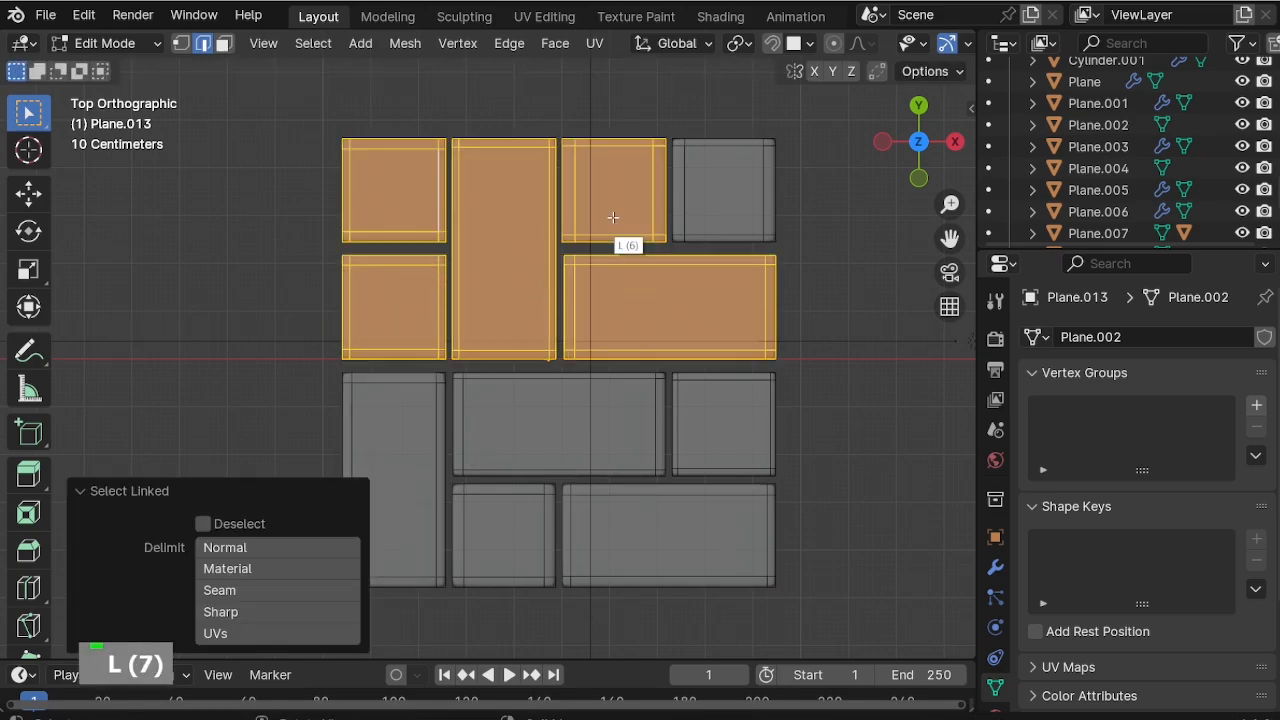
key(g)
key(y)
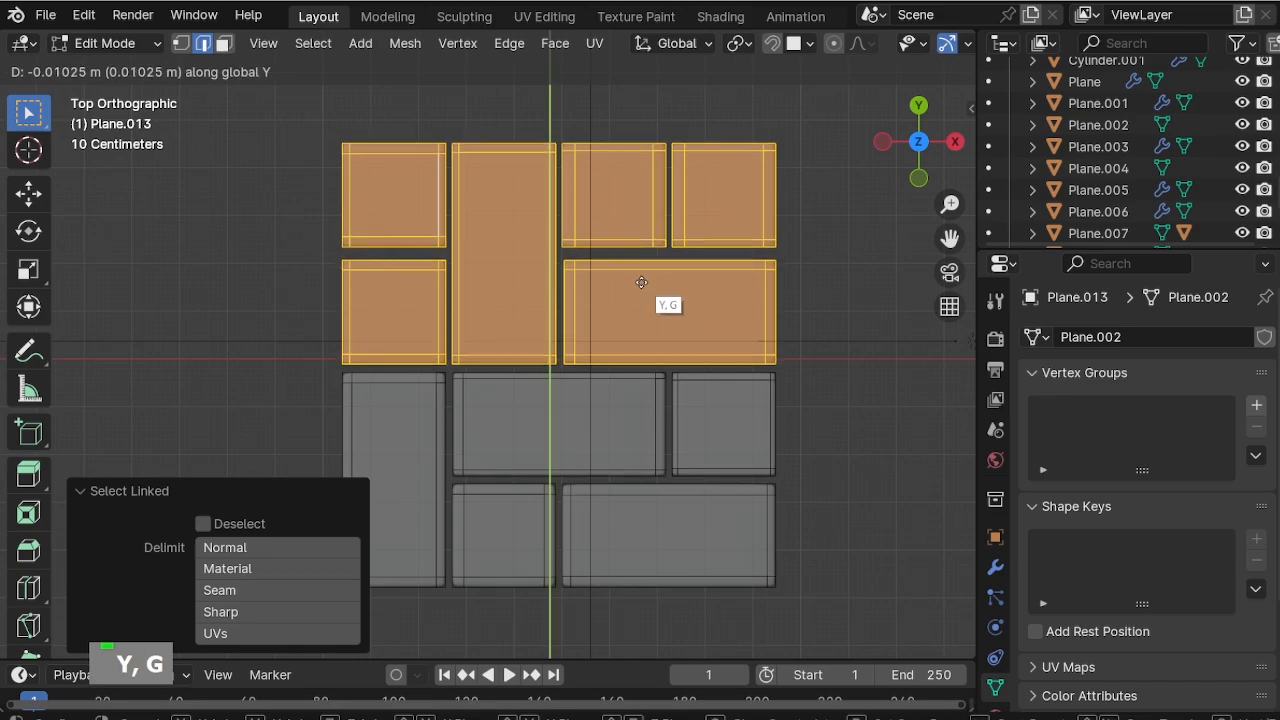
double_click(603, 179)
Move the three small top-row blocks and the tall block's upper end along Y by -0.013174 m.
key(l)
key(l)
key(l)
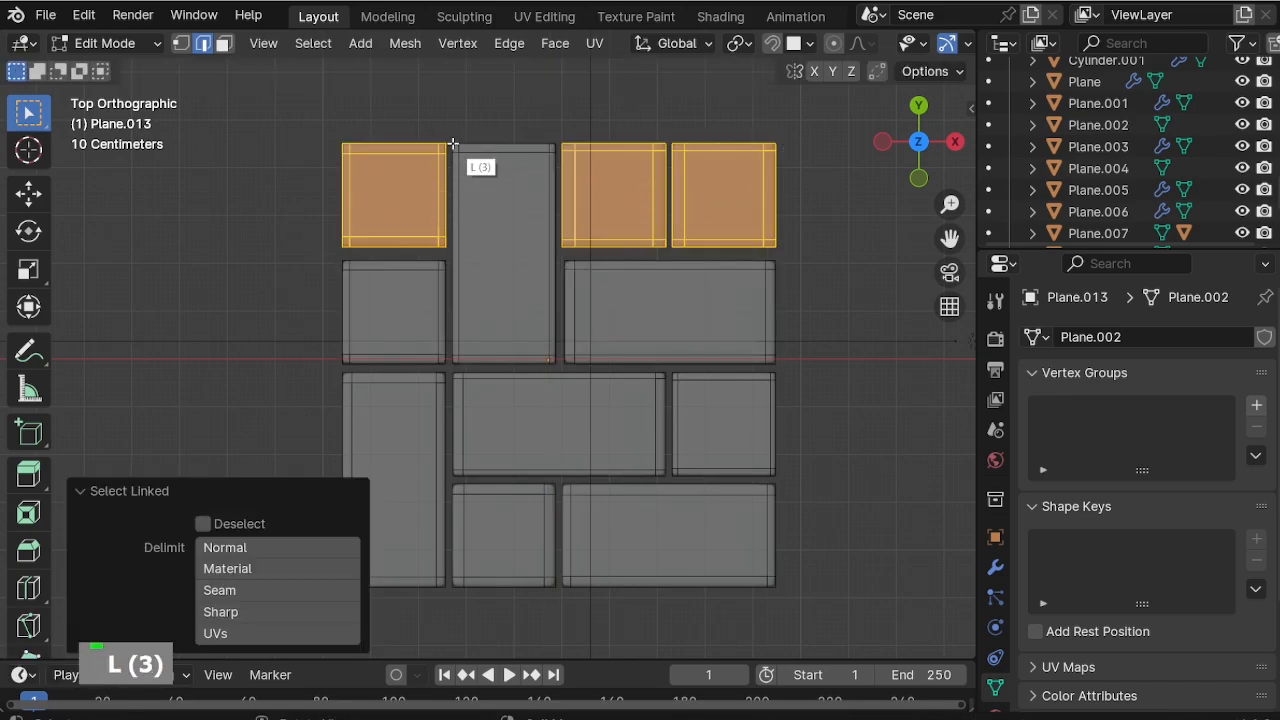
shift+click(505, 148)
key(g)
key(y)
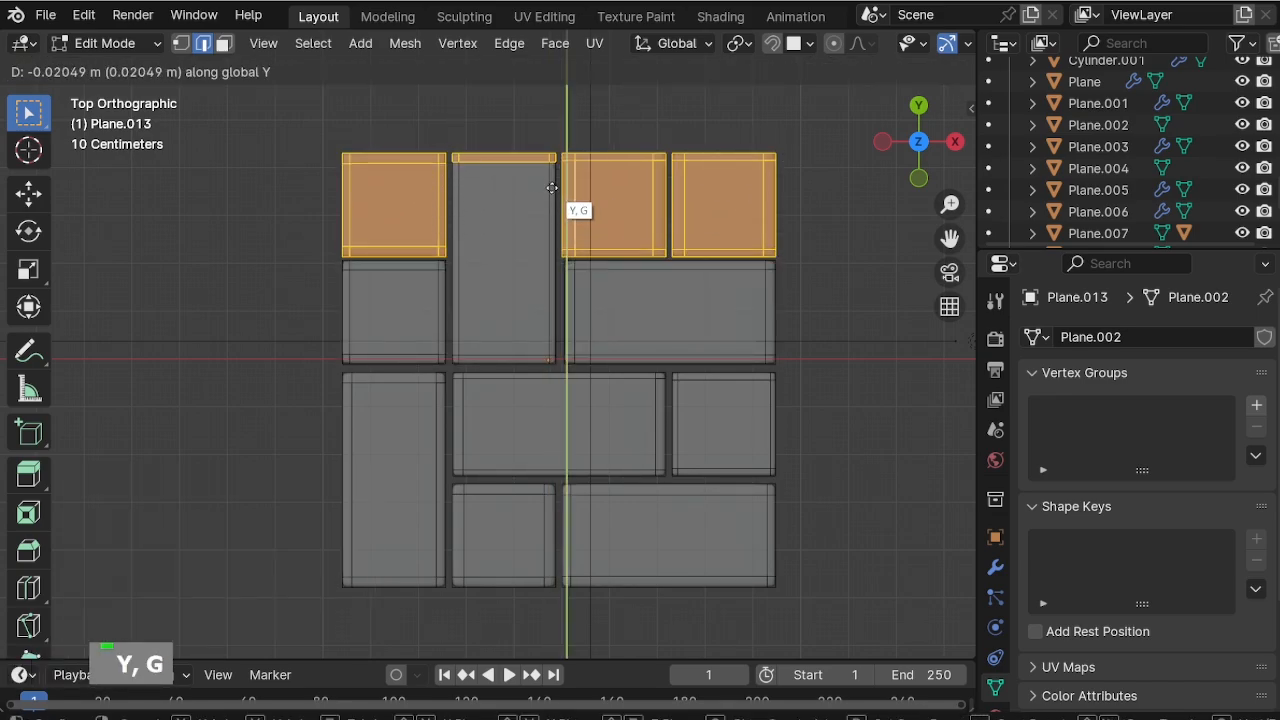
click(551, 184)
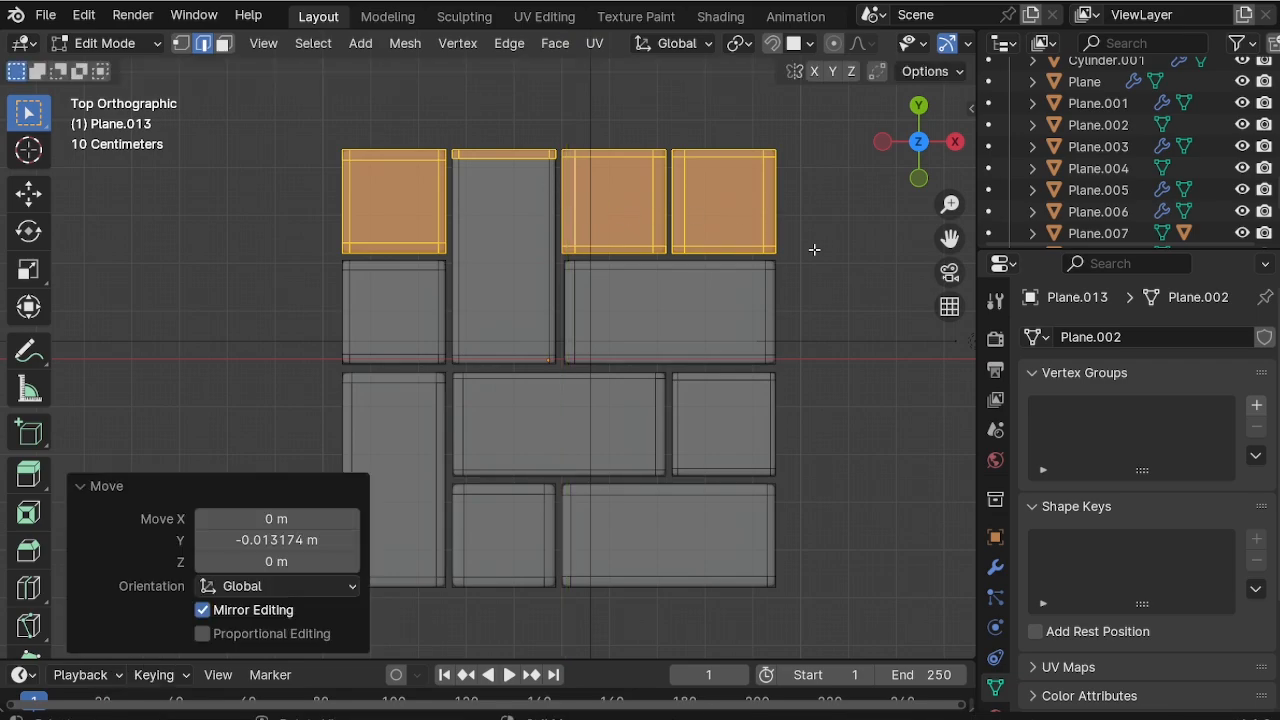
Extend the left end of the second-row wide block slightly along X towards the tall block.
drag(561, 260, 580, 367)
scroll(591, 297, up, 2)
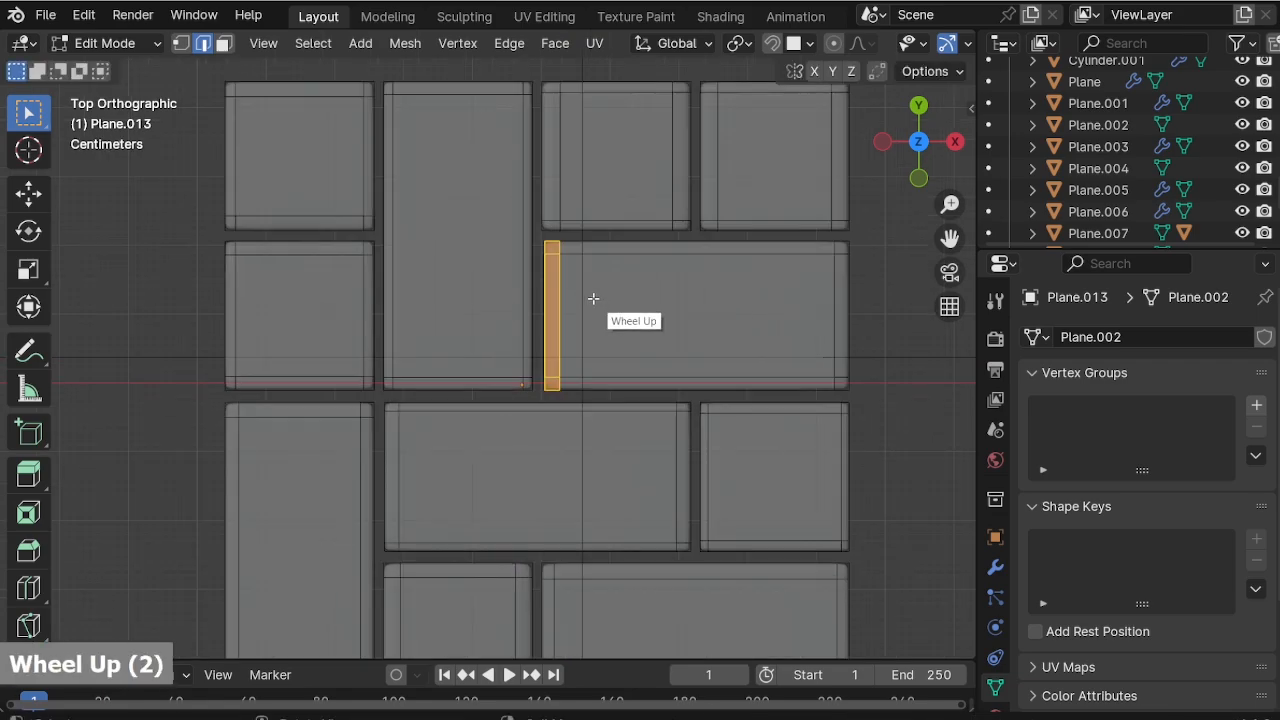
key(g)
key(x)
click(567, 289)
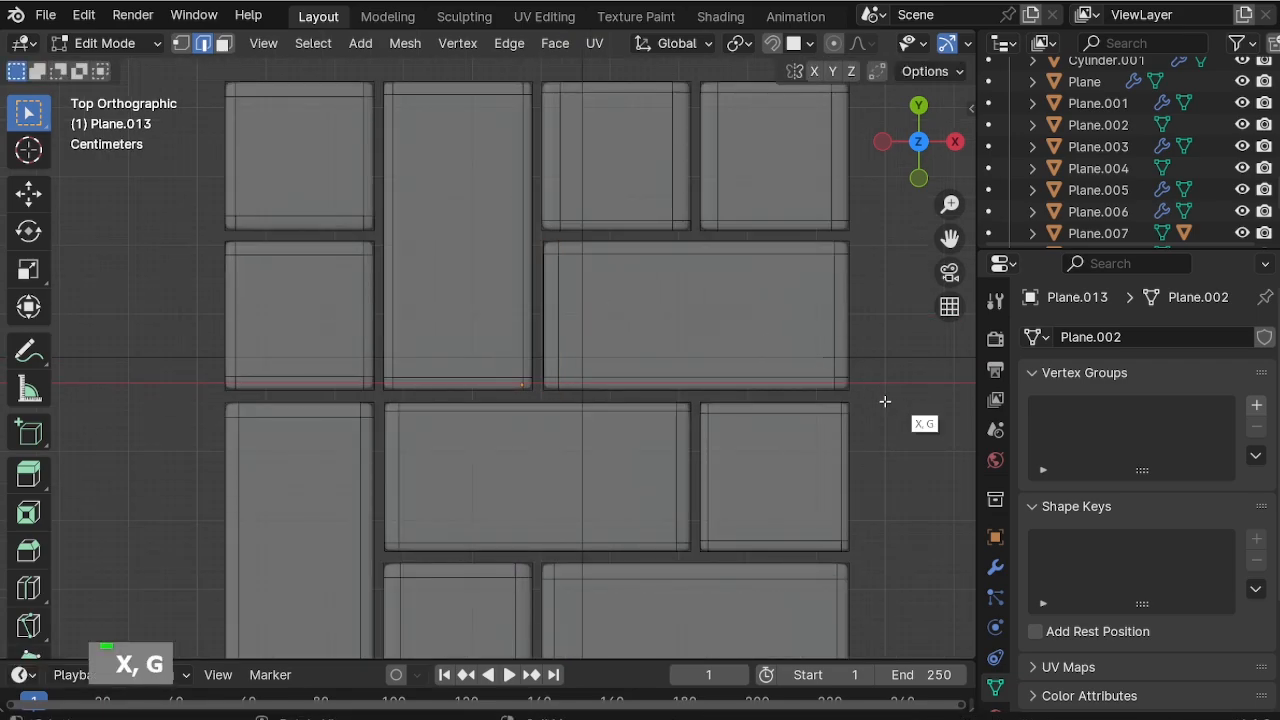
scroll(759, 350, down, 2)
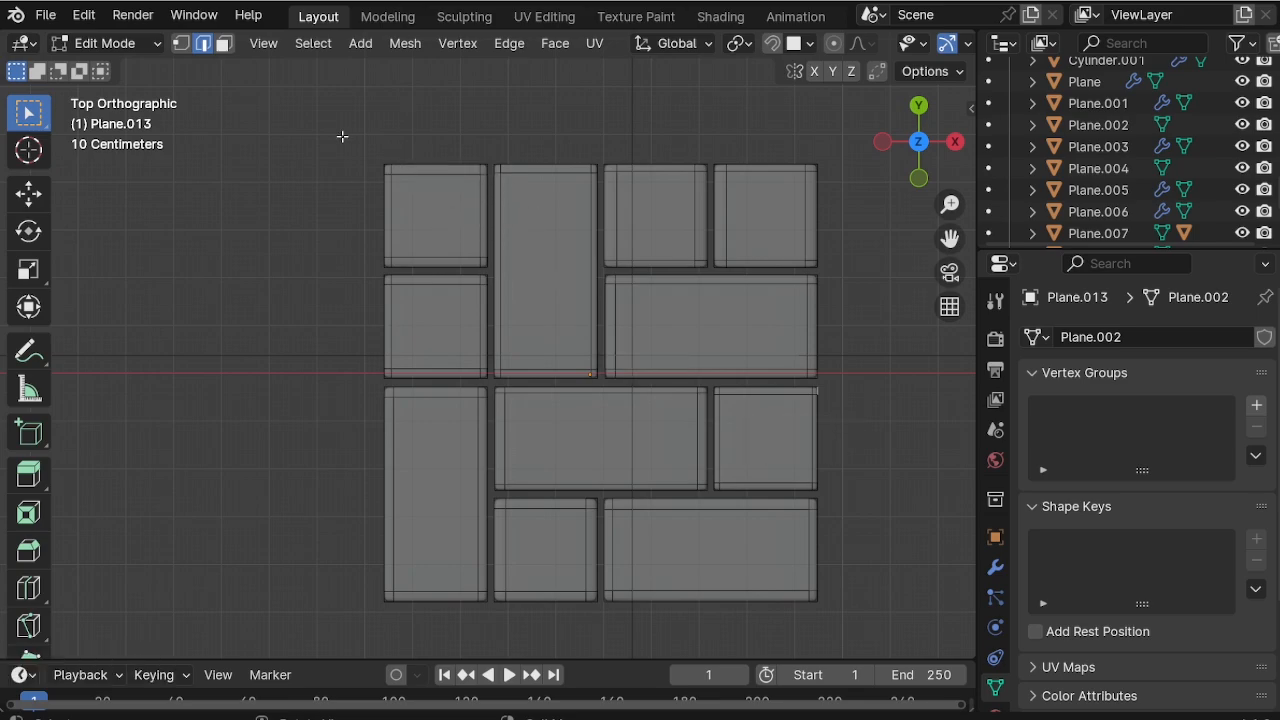
Move all blocks of the upper two rows along Y by about -0.007 m to narrow the middle gap.
drag(342, 127, 858, 374)
key(g)
key(y)
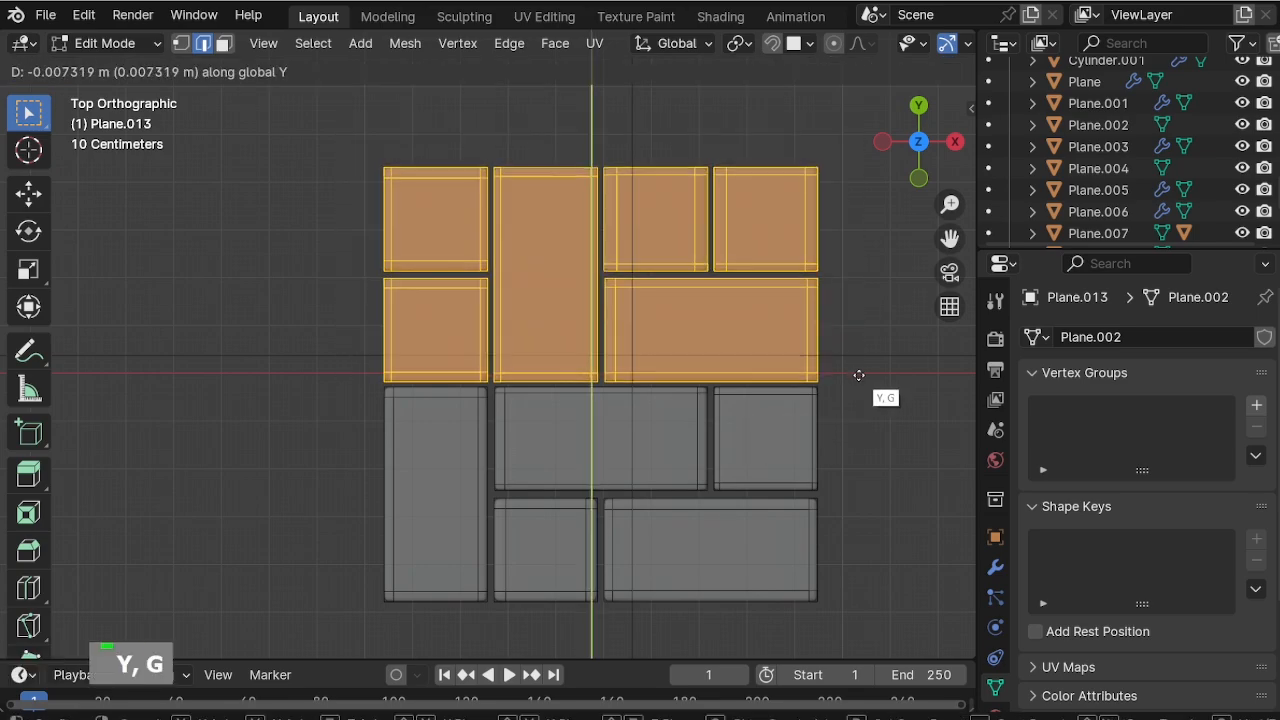
double_click(839, 407)
scroll(568, 211, up, 1)
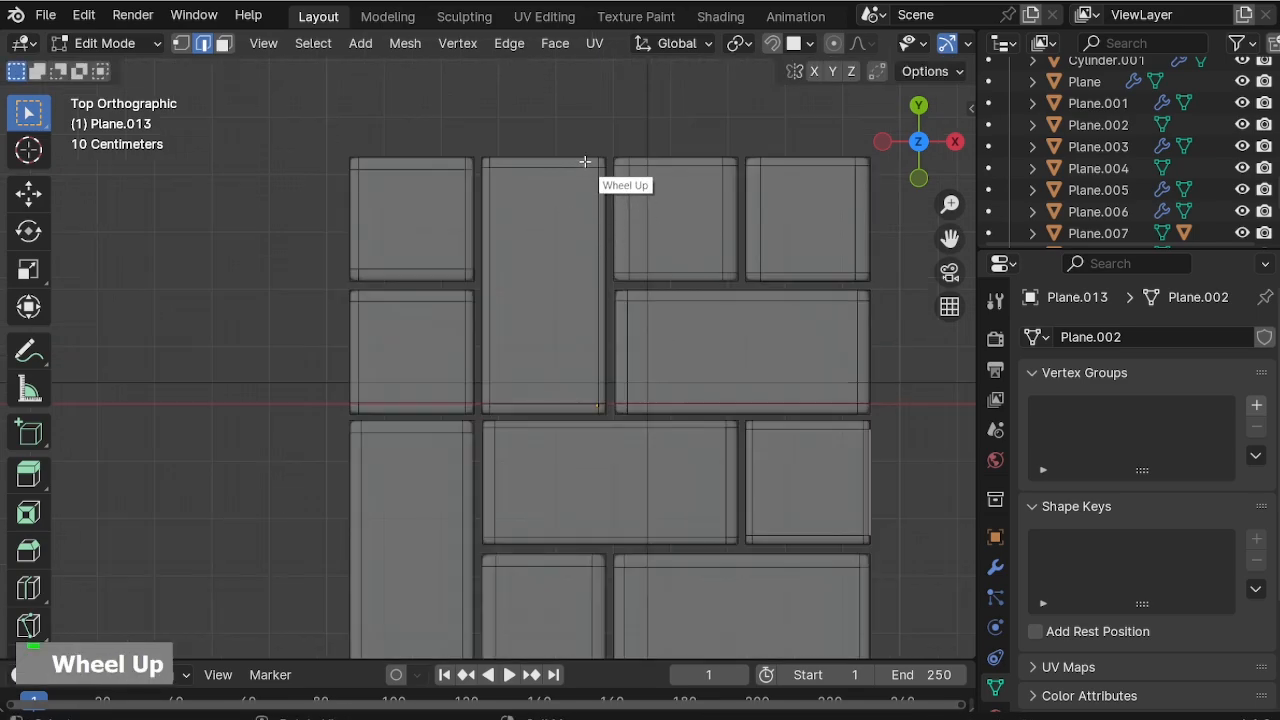
Extend the left ends of the top-row small block and the wide block below it along X towards the tall block.
drag(612, 140, 635, 402)
scroll(660, 357, up, 2)
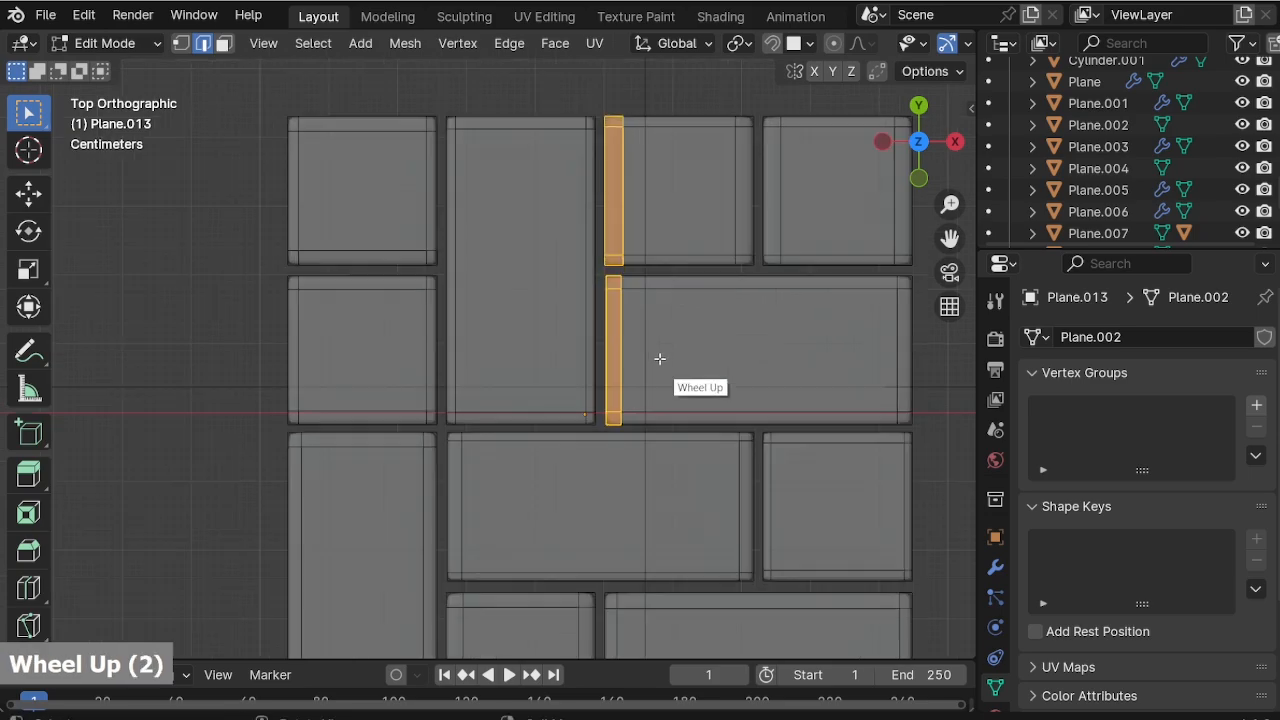
key(g)
key(x)
click(680, 371)
scroll(791, 377, down, 2)
scroll(600, 235, down, 1)
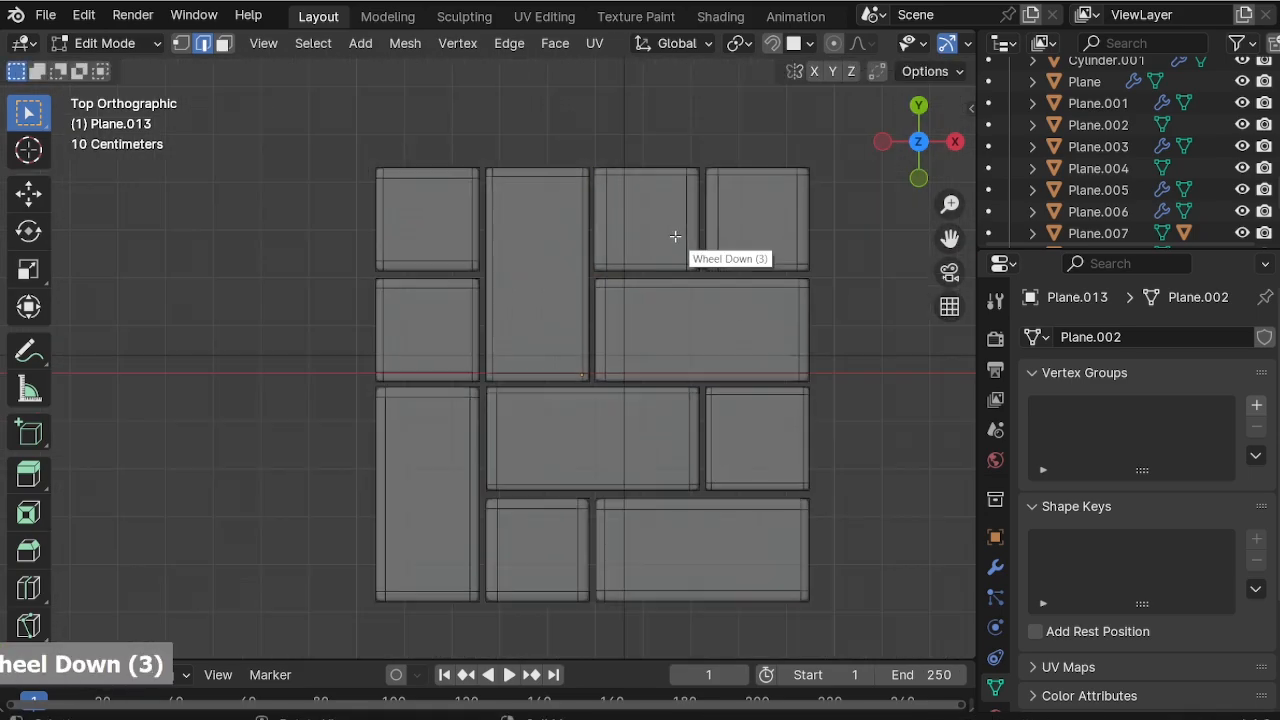
Leave Edit Mode, turn off X-ray, and lower the paving patch along Z below the kiosk.
key(Tab)
middle_drag(600, 235, 596, 292)
key(alt+z)
scroll(590, 413, down, 3)
shift+middle_drag(590, 415, 779, 238)
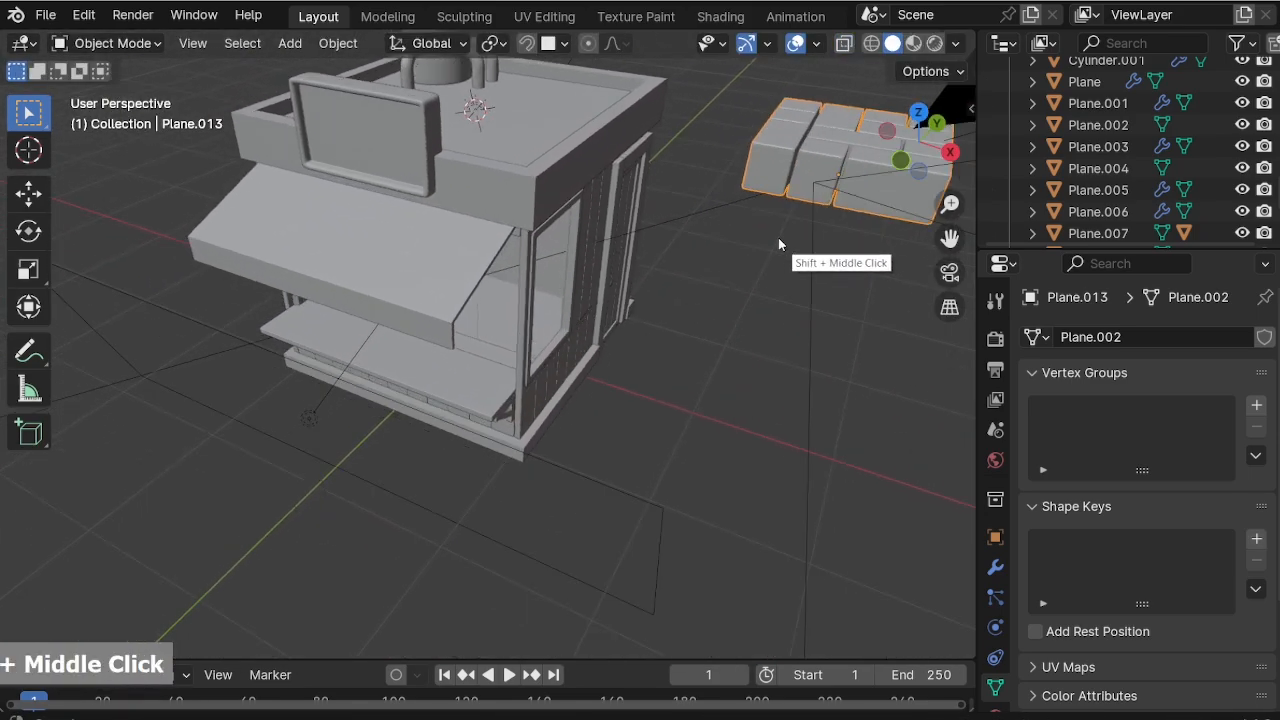
key(g)
key(z)
click(670, 583)
Move the paving patch along X by -1.9351 m so it lies below the kiosk.
scroll(558, 479, up, 2)
middle_drag(558, 479, 585, 300)
shift+middle_drag(585, 300, 735, 350)
shift+middle_drag(735, 350, 837, 441)
key(g)
key(x)
click(537, 386)
scroll(537, 386, up, 2)
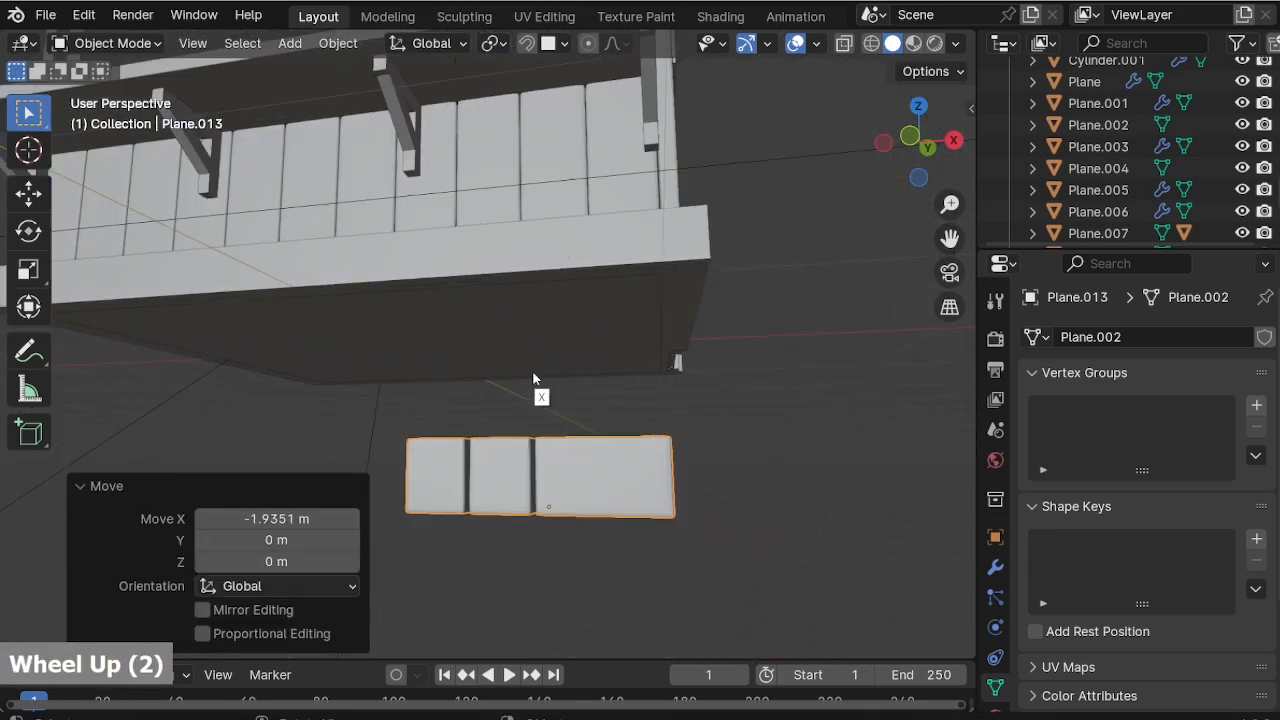
Raise the paving patch along Z by 0.39744 m towards the kiosk's underside.
middle_drag(537, 386, 521, 346)
key(g)
key(z)
key(Escape)
key(g)
key(z)
click(443, 272)
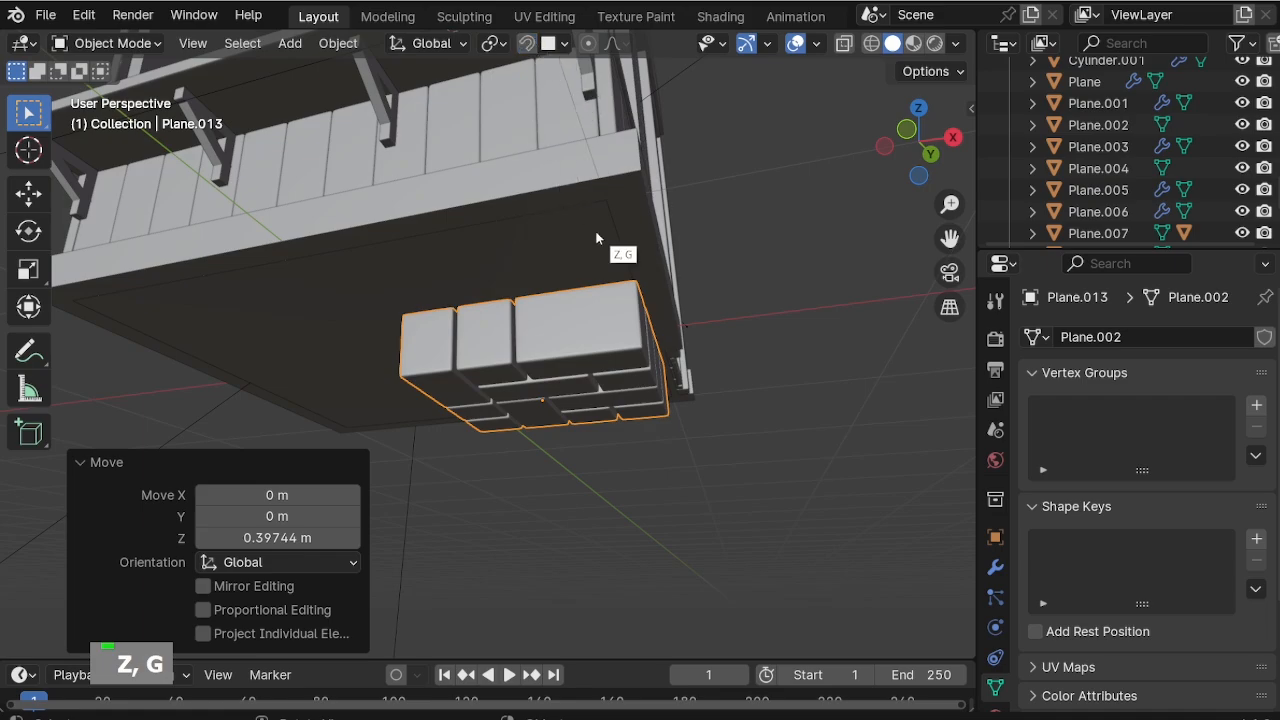
From the bottom view, move the paving patch by 0.44523 m in X and -0.90518 m in Y to the kiosk's front corner.
key(KP_7)
key(KP_9)
scroll(568, 388, down, 2)
key(g)
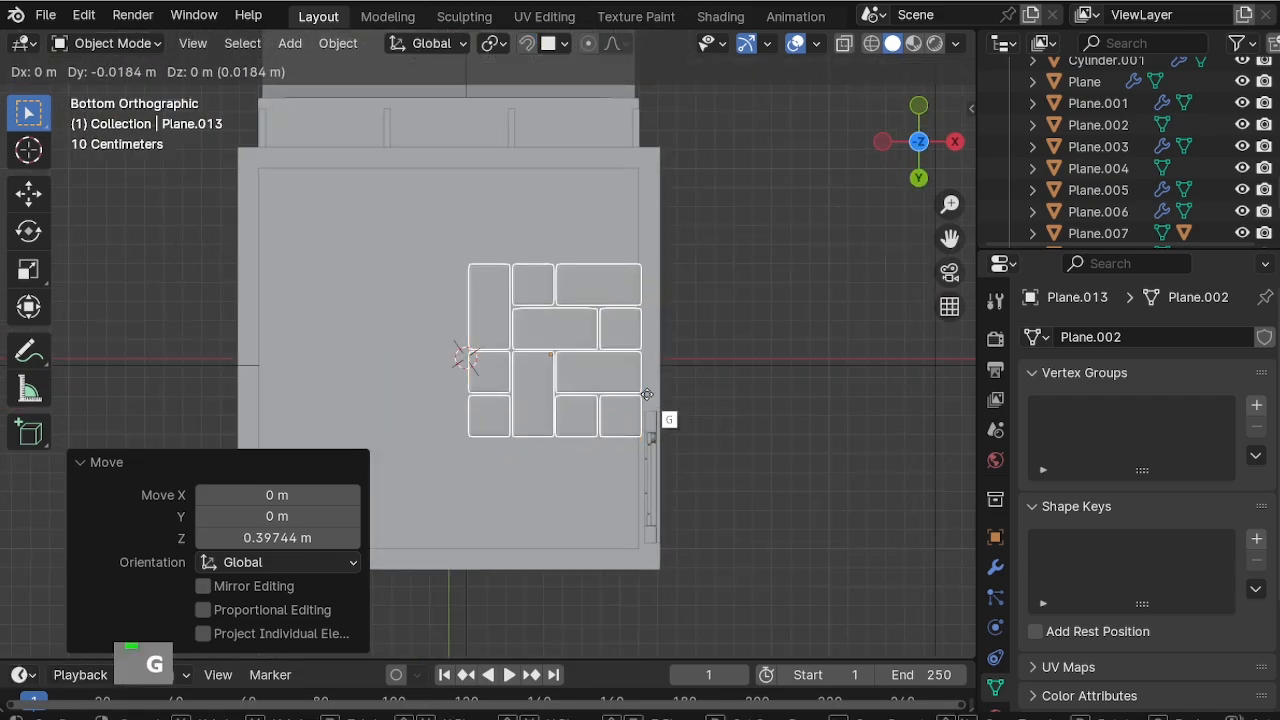
click(735, 230)
scroll(655, 205, up, 3)
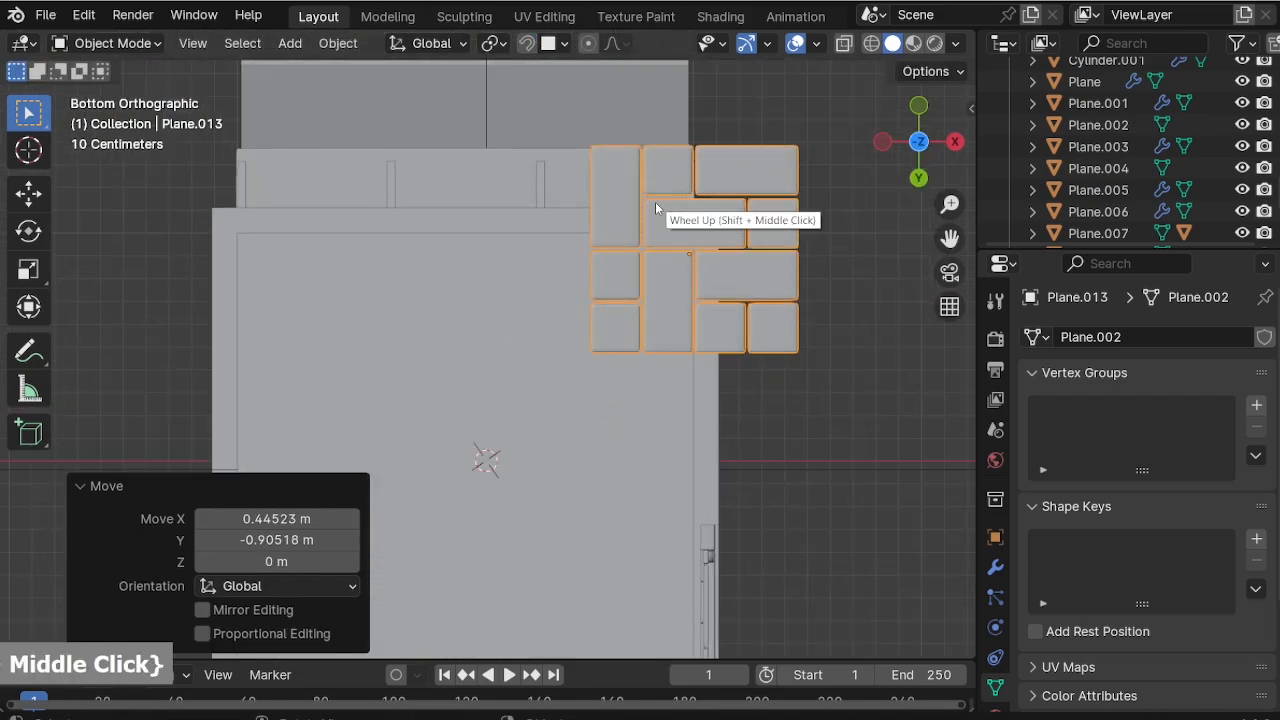
Try a linked duplicate of the paving patch offset about -0.93 m along X, and delete it.
key(alt+d)
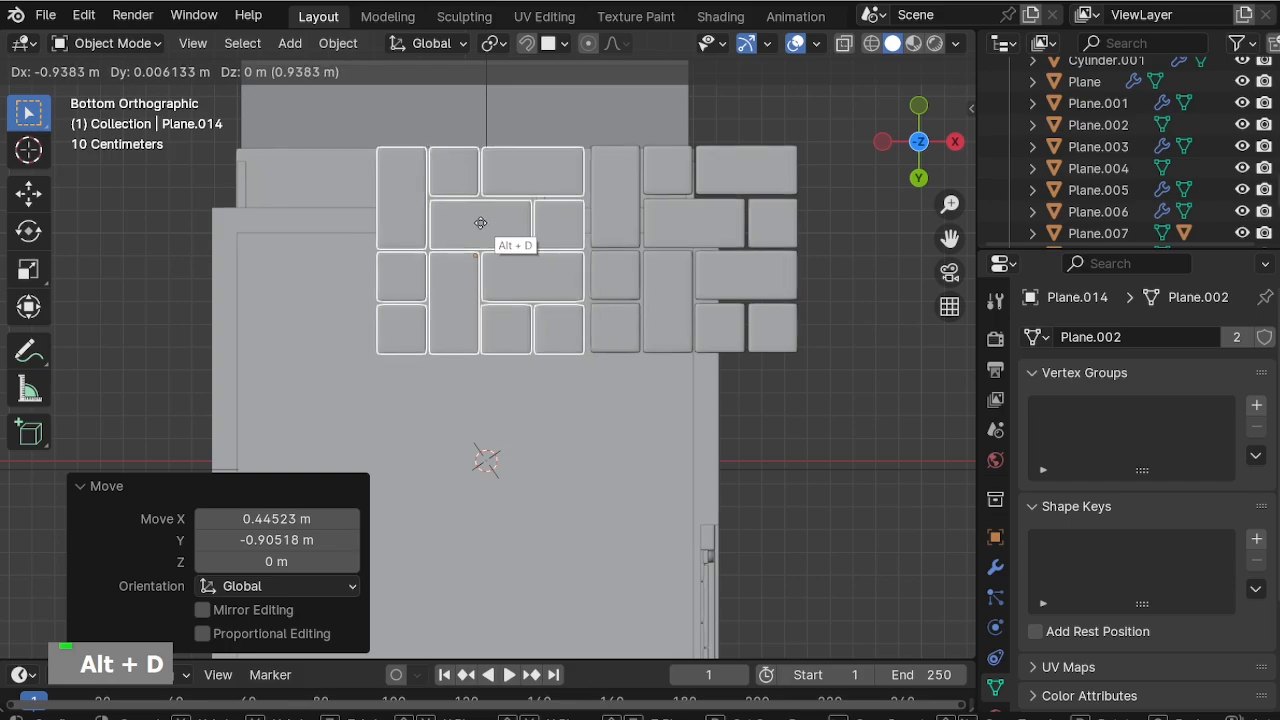
key(x)
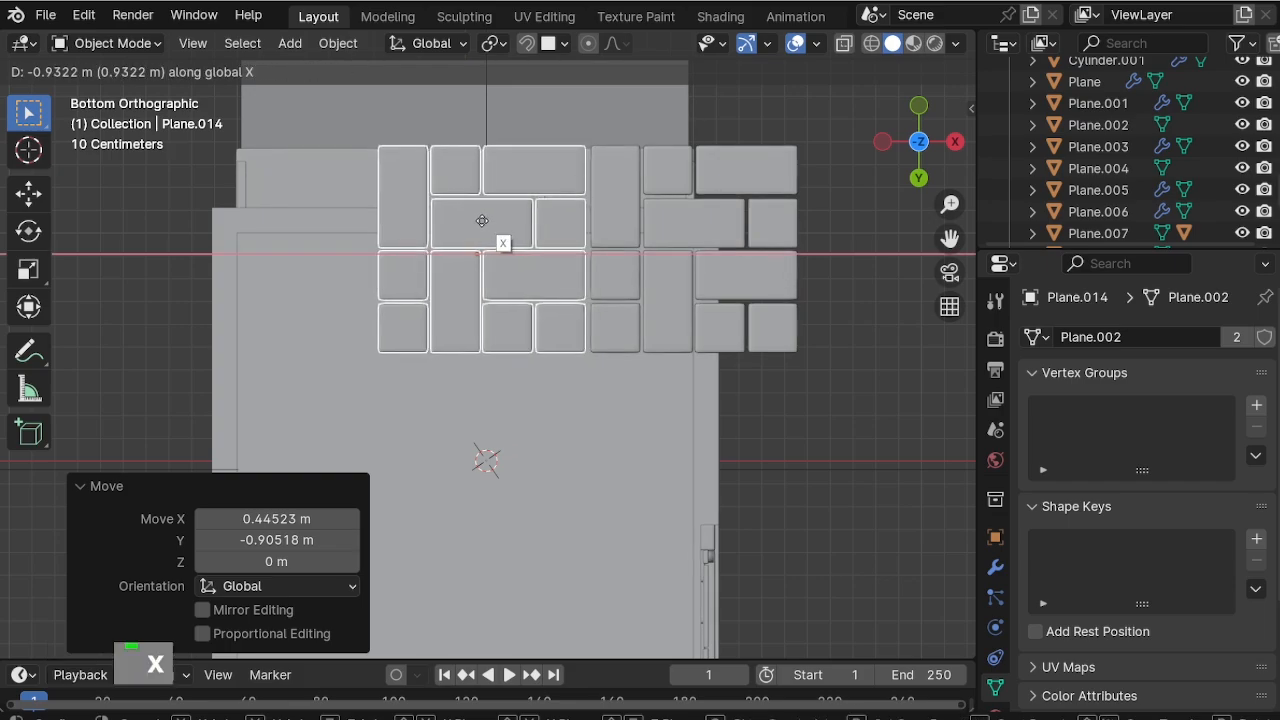
double_click(506, 243)
scroll(634, 200, up, 2)
click(634, 202)
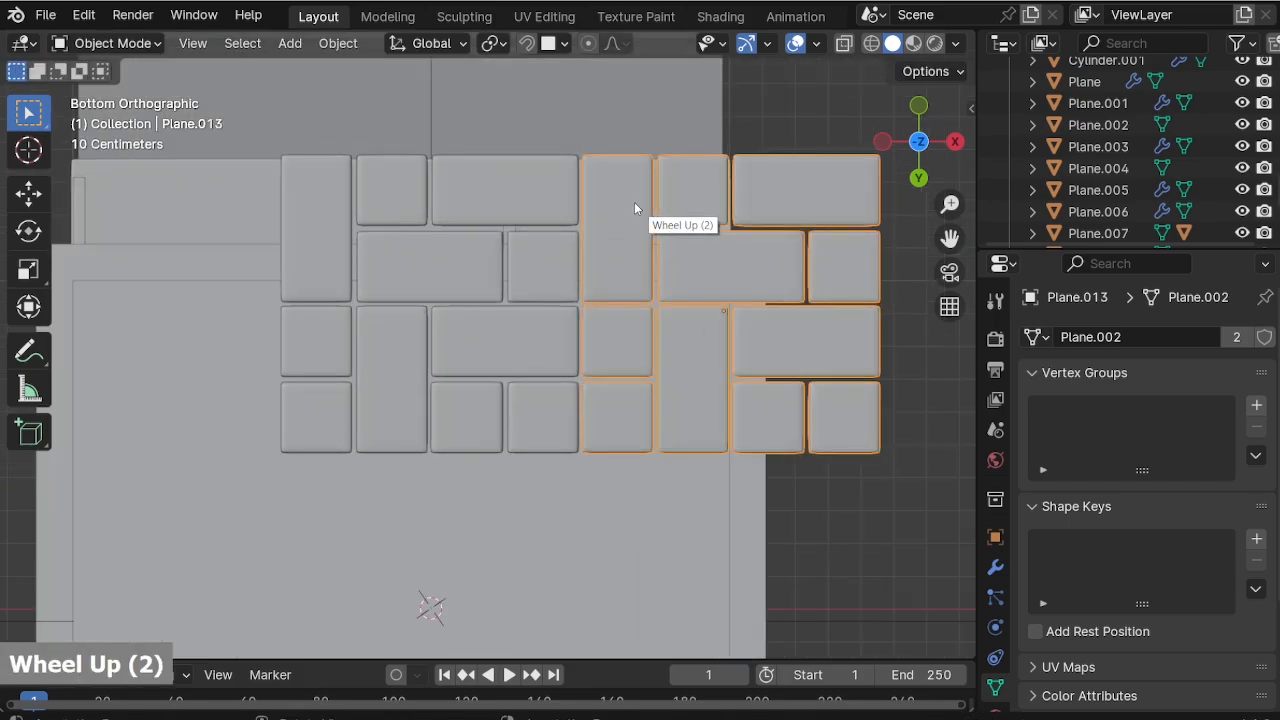
click(503, 232)
key(Delete)
Add an Array modifier to the paving patch and set its relative offset X factor to -1.
click(612, 250)
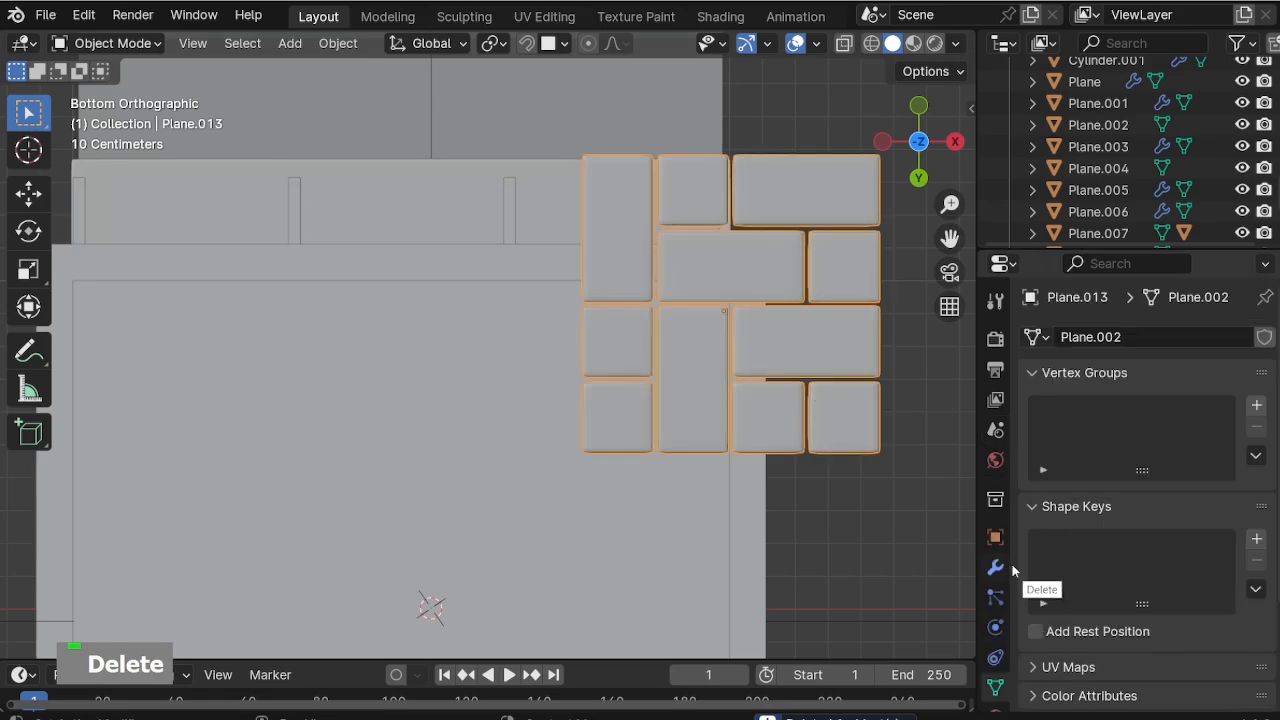
click(996, 567)
click(1136, 335)
text(ar)
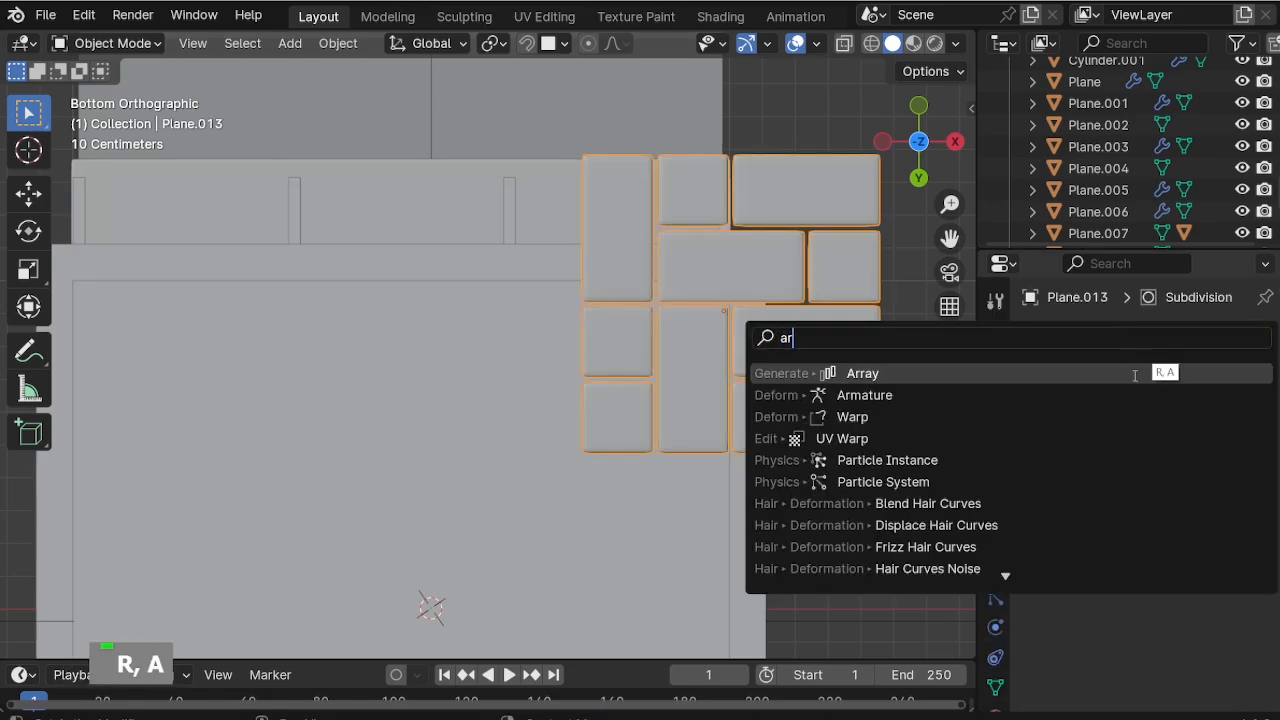
click(1135, 373)
scroll(890, 390, down, 4)
scroll(1091, 485, down, 3)
click(1181, 560)
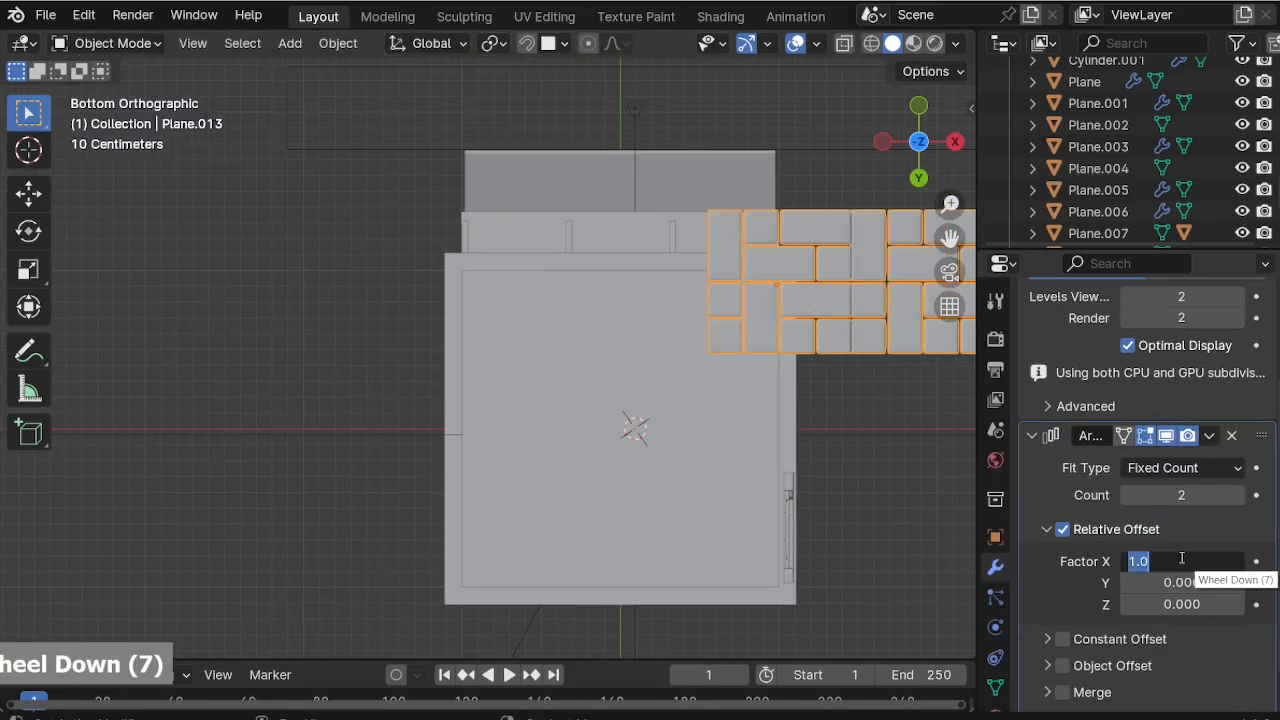
text(-1)
key(Return)
scroll(794, 260, up, 2)
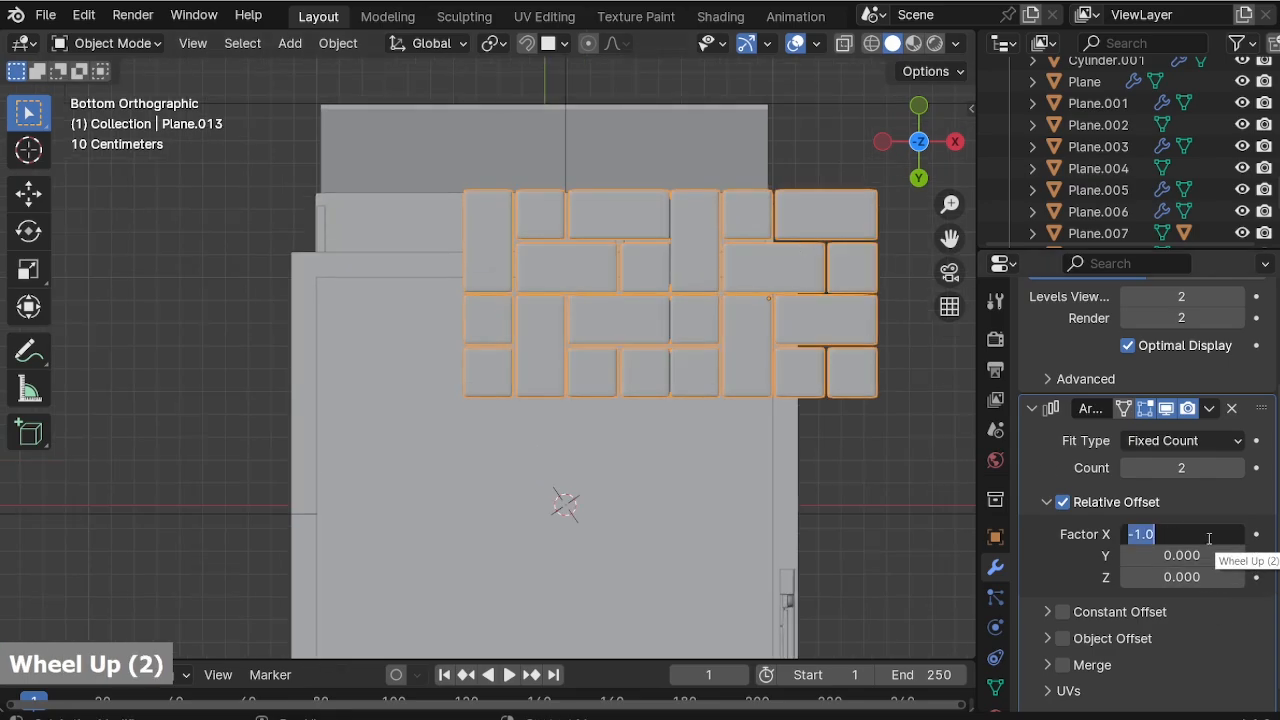
Refine the array's relative offset X factor, trying -1.05 and settling on -1.02.
text(-1.05)
key(Return)
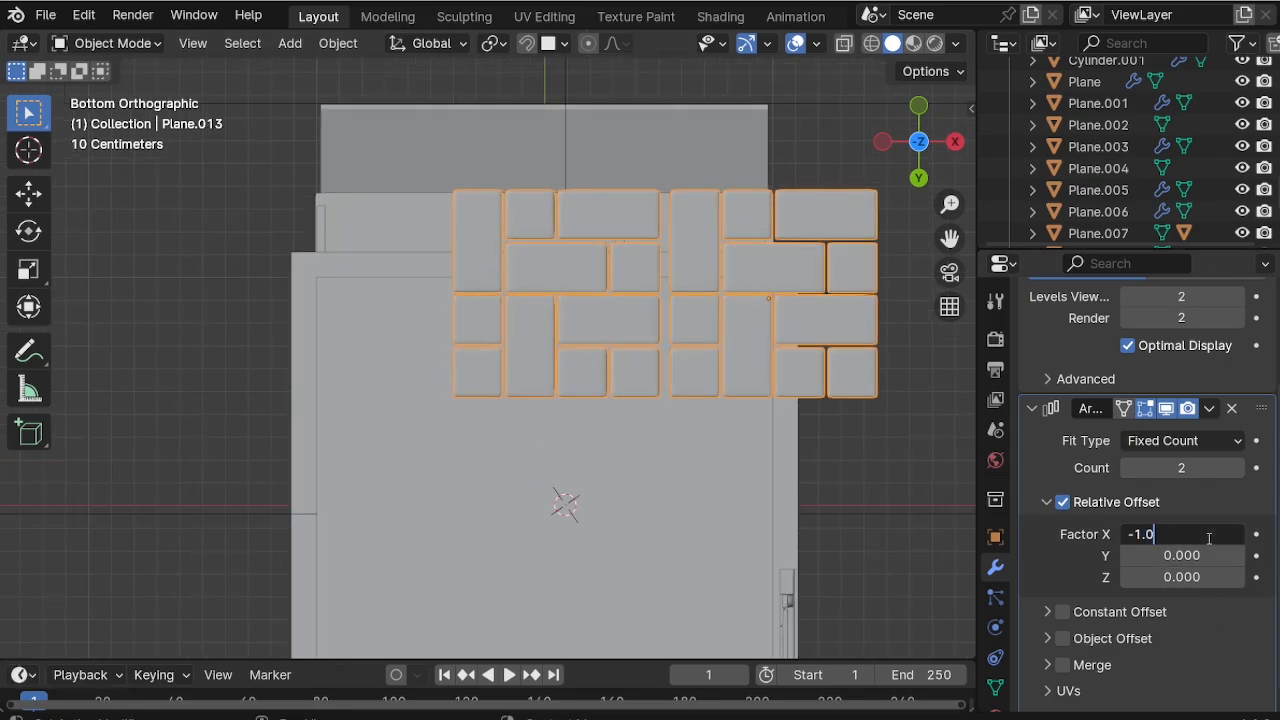
text(2)
key(Return)
scroll(792, 336, up, 2)
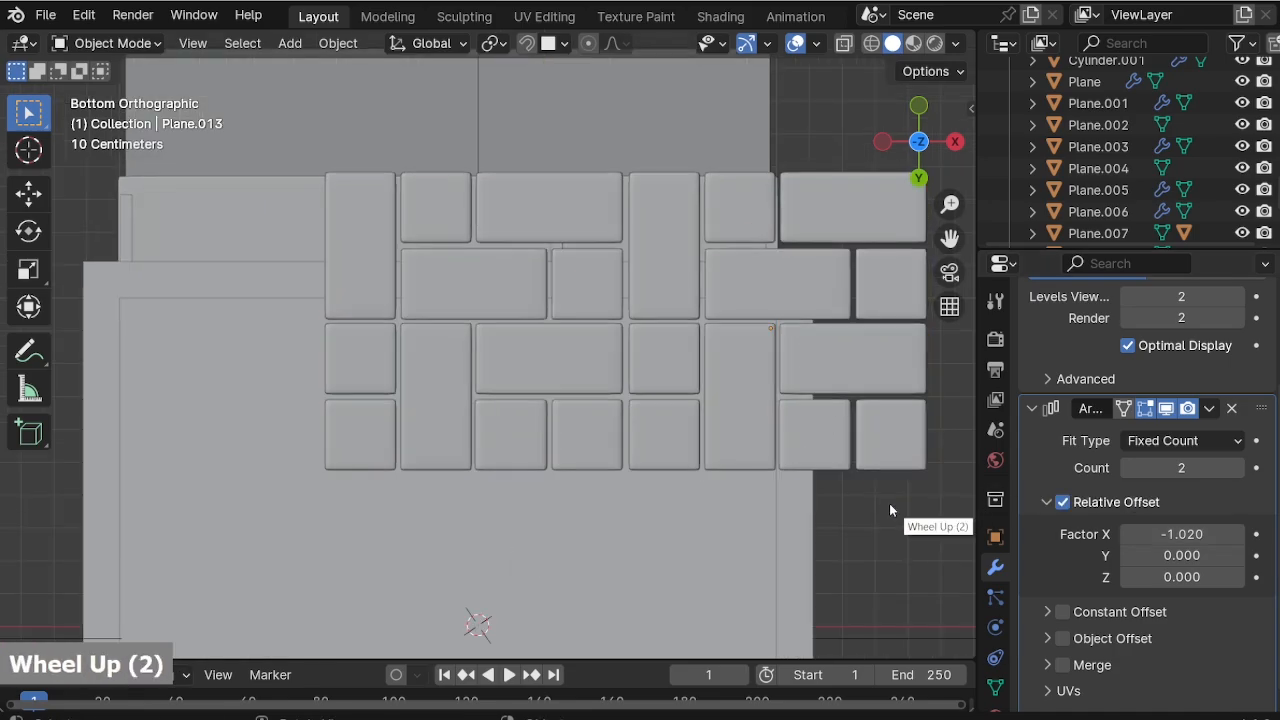
Set the array's count to 4 so the paving spans the kiosk's width.
scroll(822, 360, down, 1)
double_click(1239, 468)
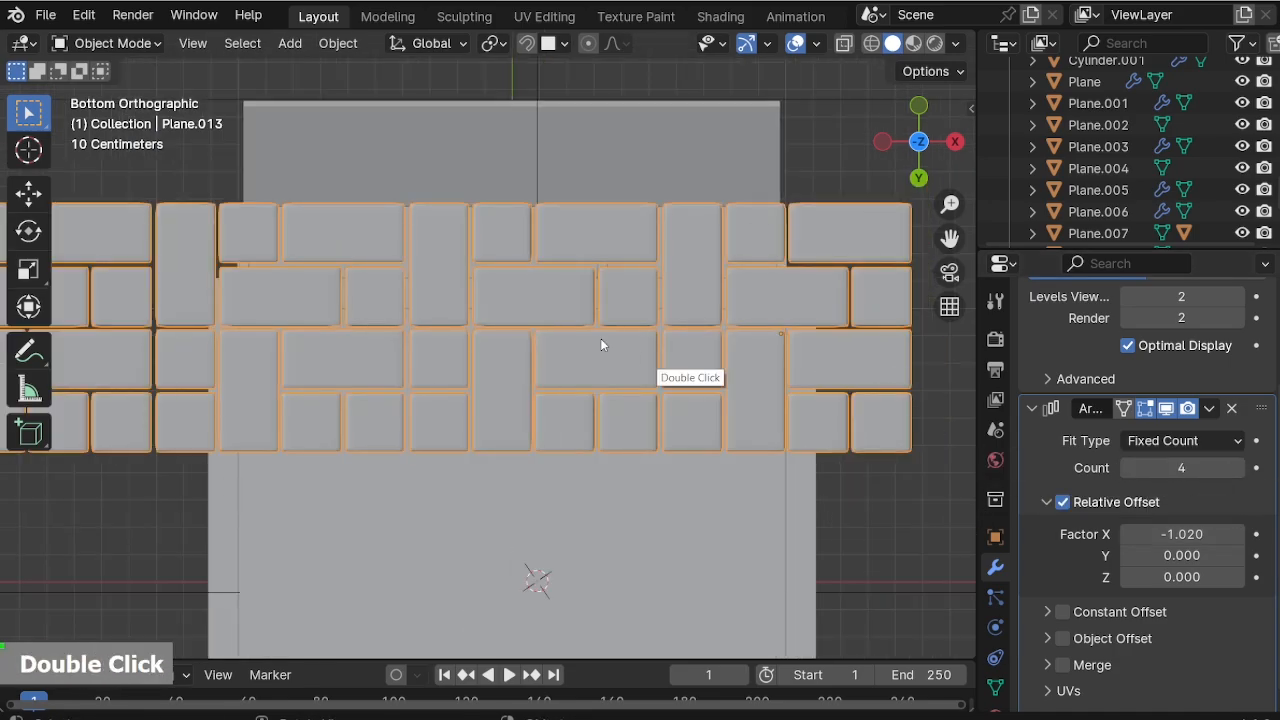
scroll(600, 338, down, 2)
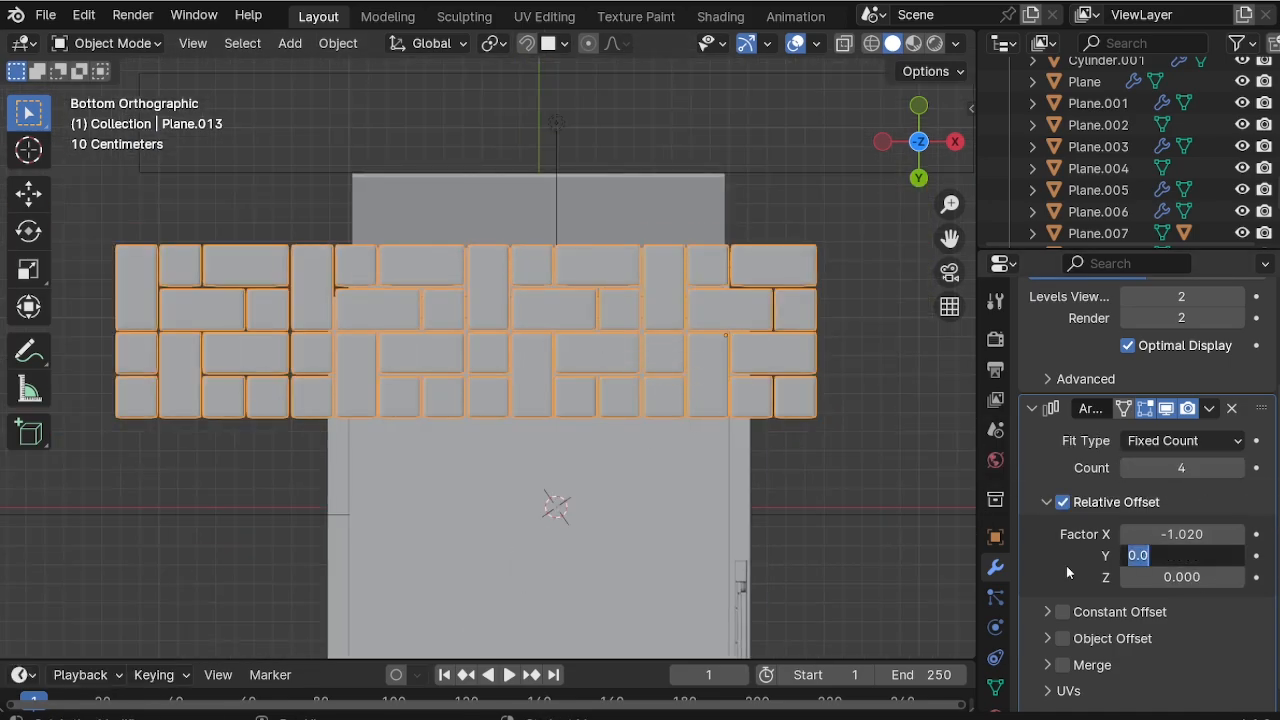
Add a second Array modifier to the paving patch.
scroll(1066, 420, up, 2)
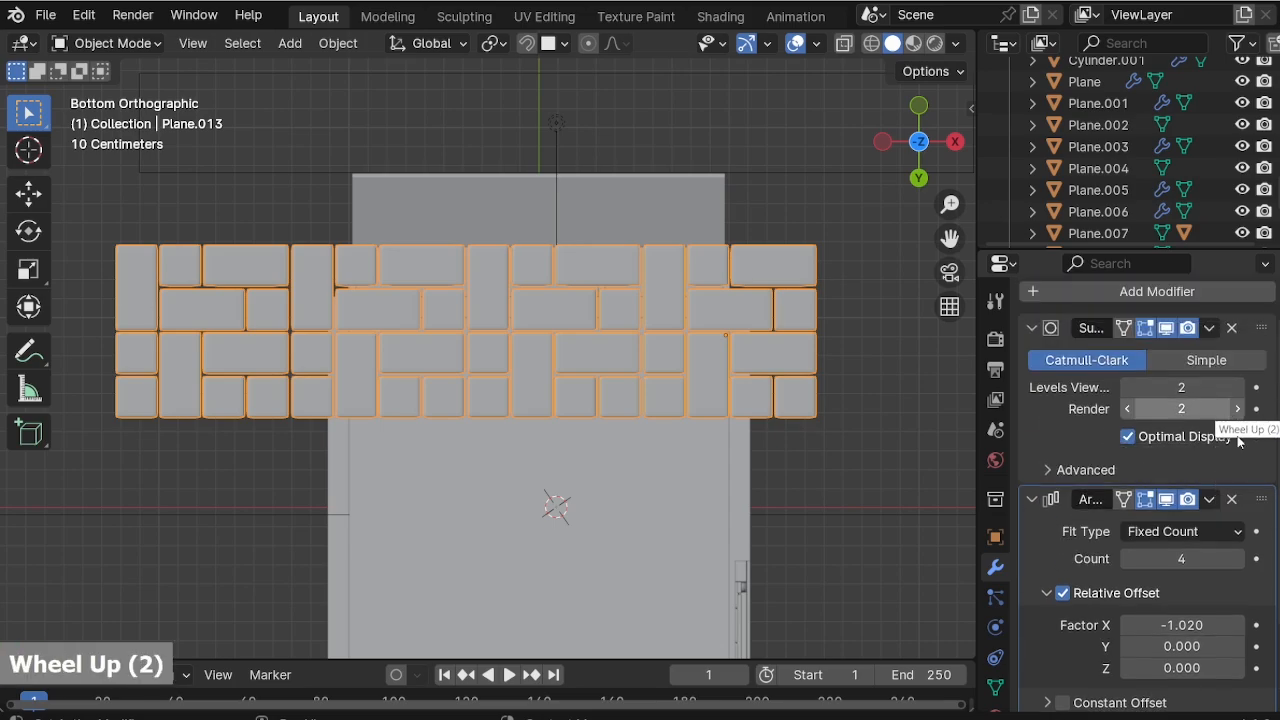
click(1068, 291)
click(1068, 291)
text(a)
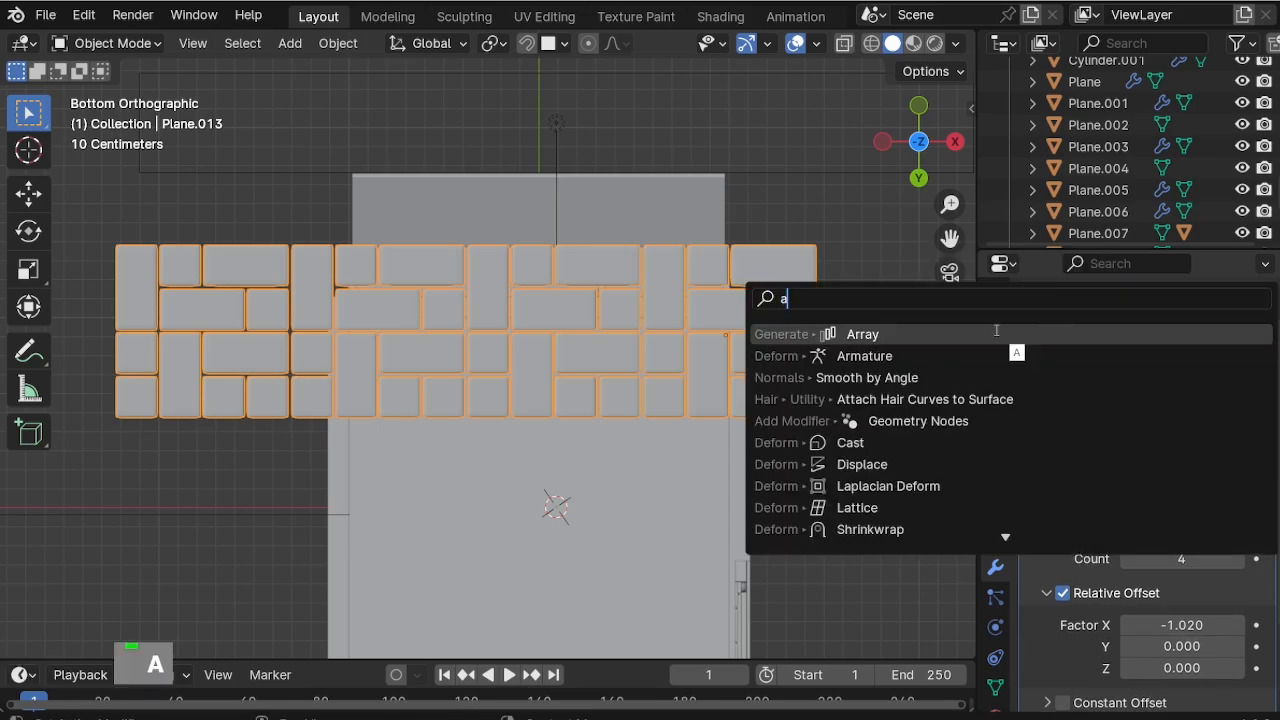
key(Return)
Set the second array's relative offset to -1.02 on Y, copied from the first array, and 0 on X.
click(1180, 624)
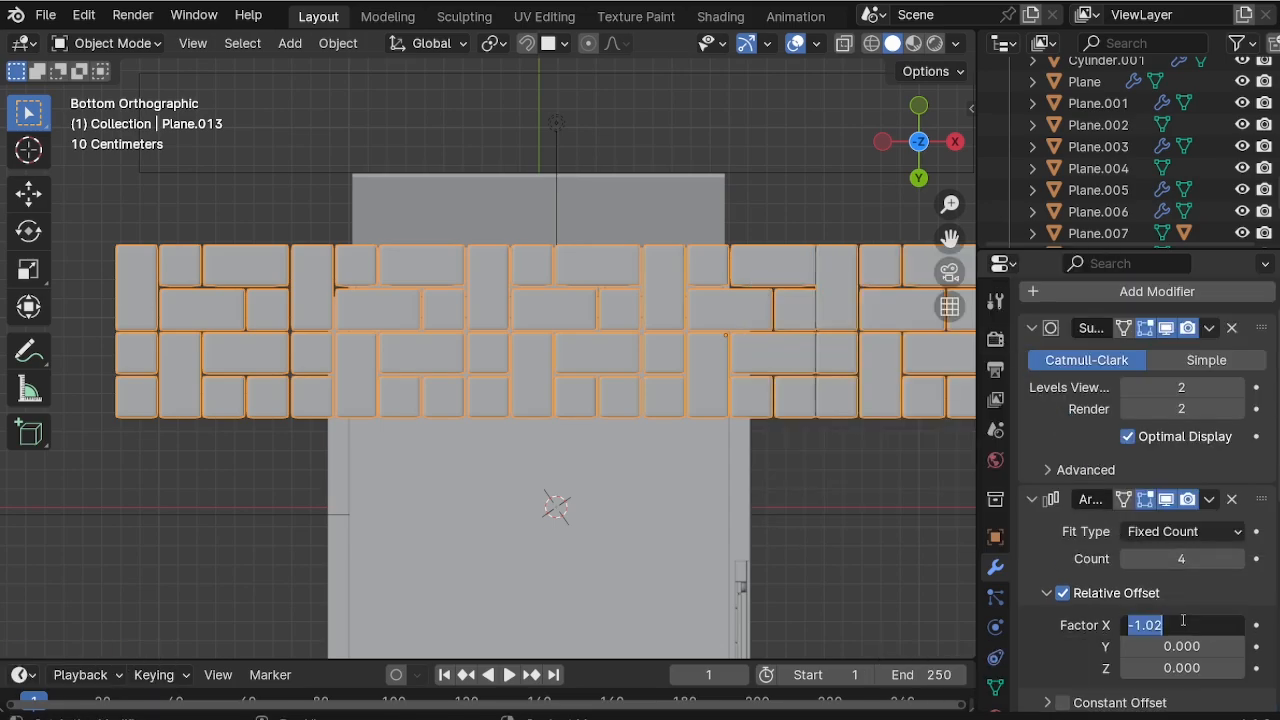
key(ctrl+x)
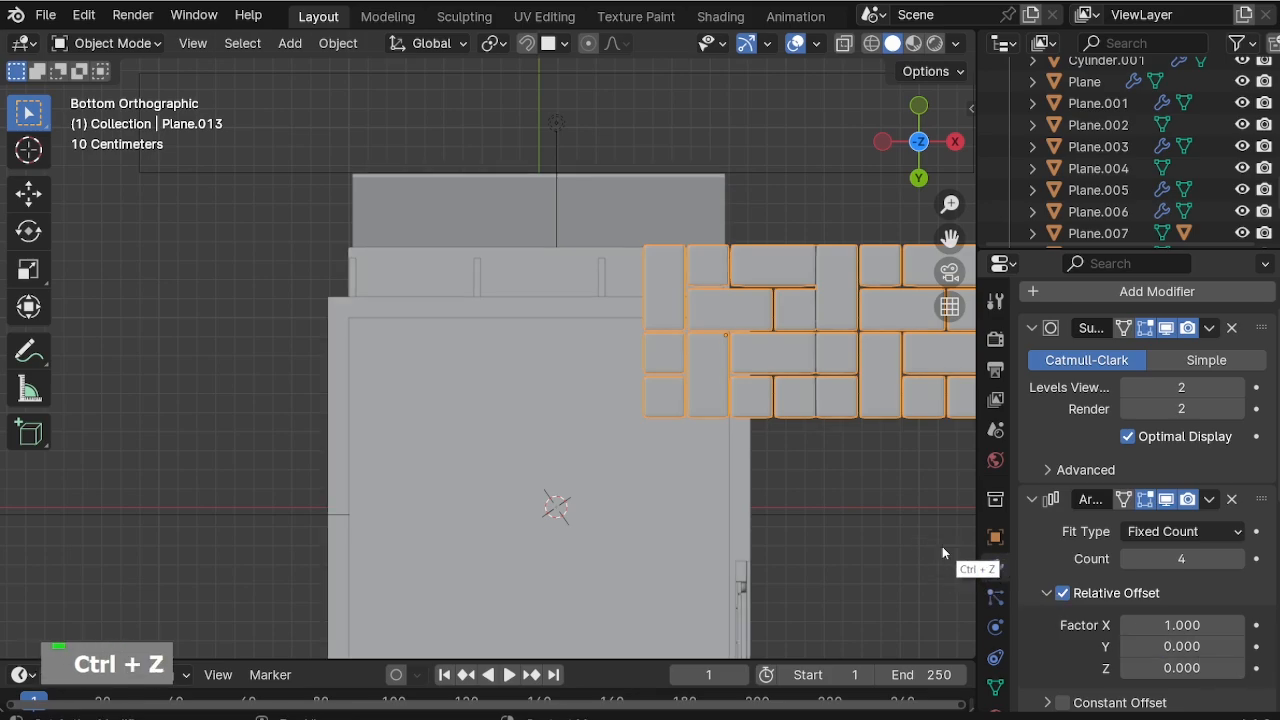
key(ctrl+z)
scroll(1160, 560, down, 11)
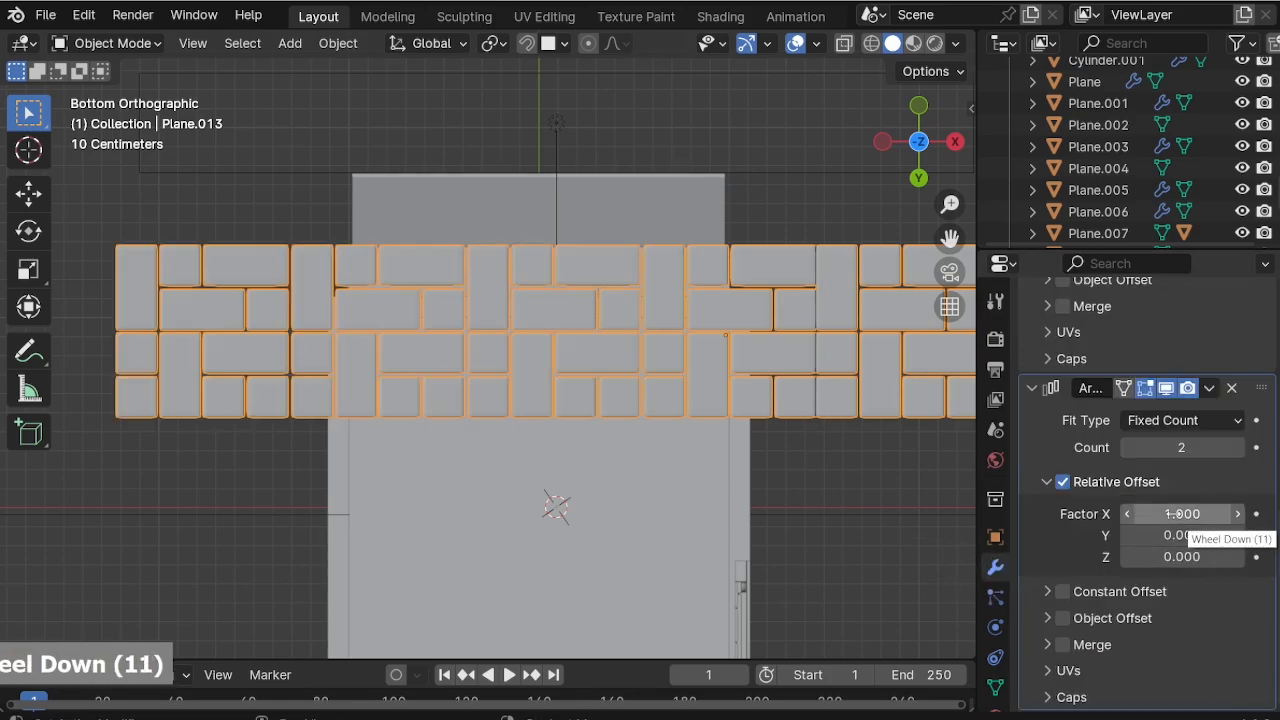
click(1177, 535)
key(ctrl+v)
click(1182, 514)
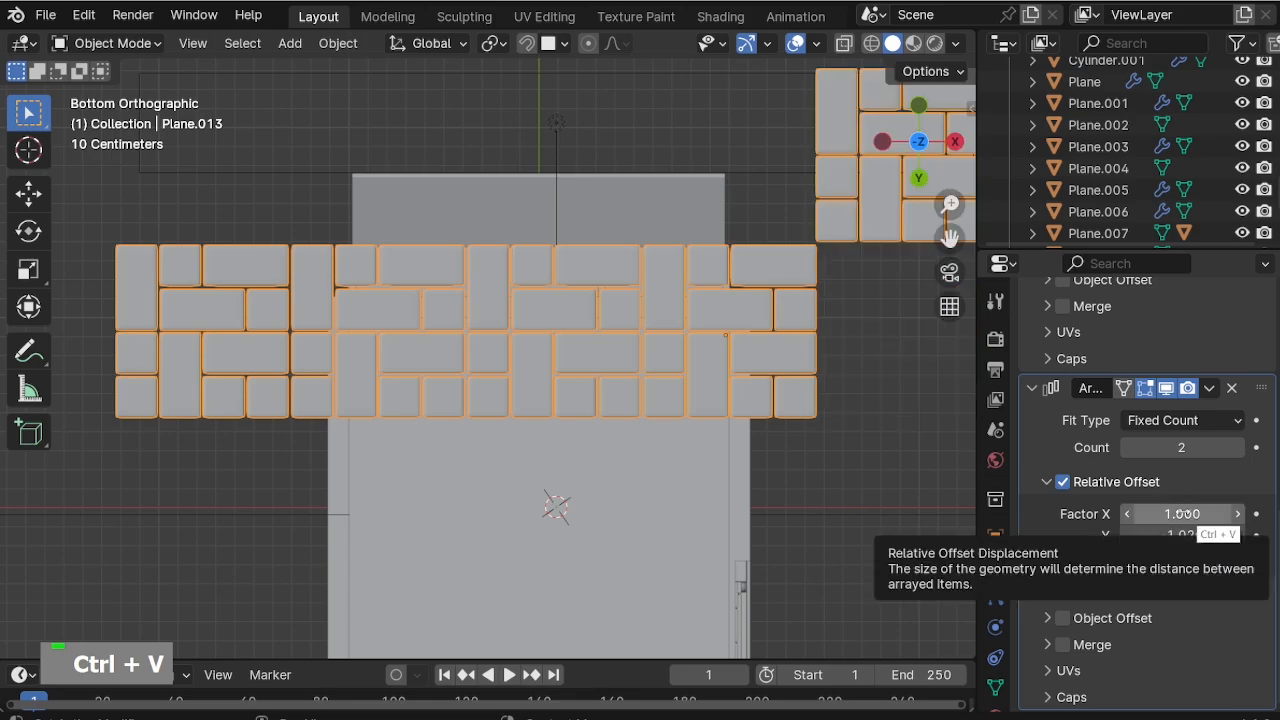
text(0)
key(Return)
Set the second array's count to 3 and move the paving about 1.64 m along Y, viewed from below.
scroll(883, 470, down, 2)
middle_drag(862, 511, 863, 503)
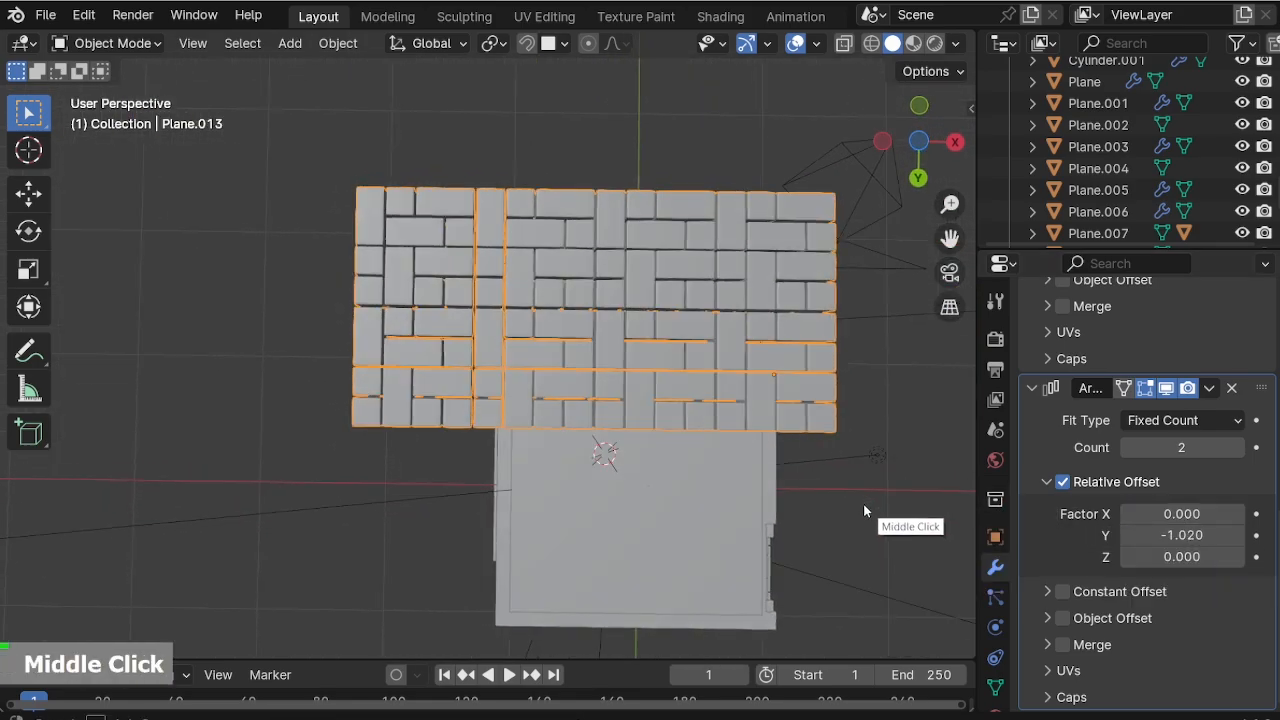
key(KP_1)
key(KP_7)
key(KP_9)
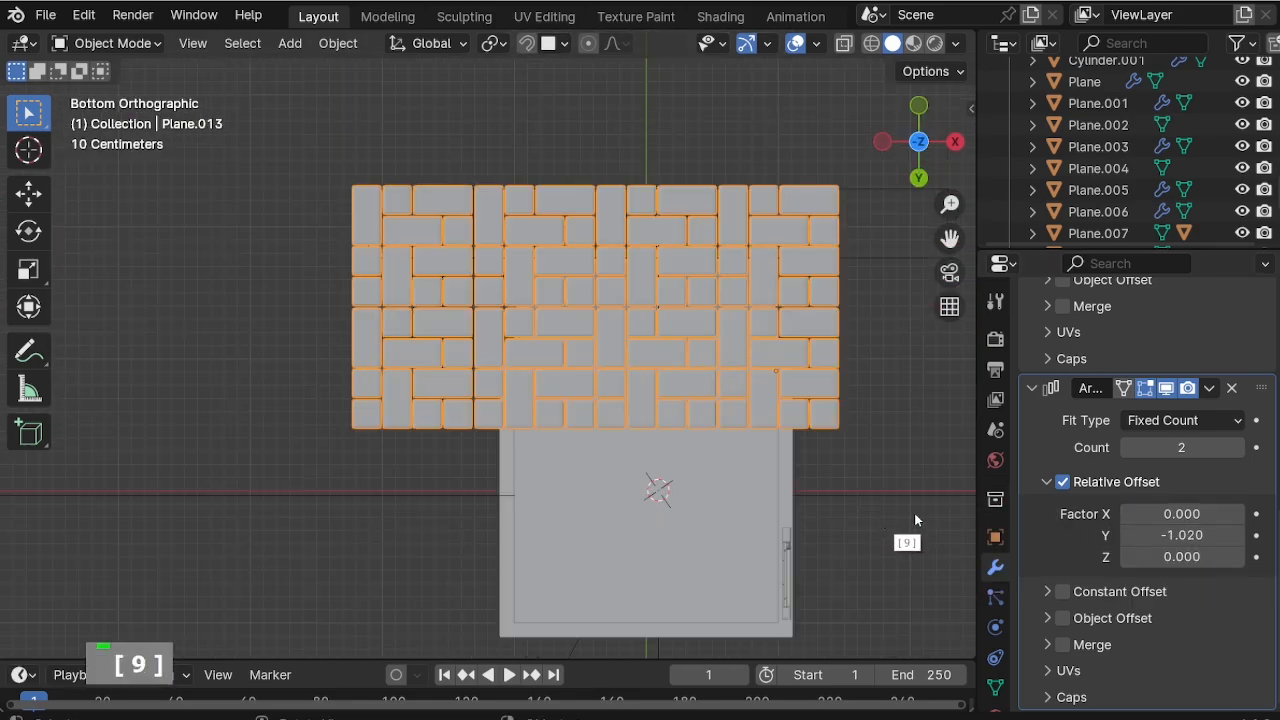
click(1236, 447)
key(g)
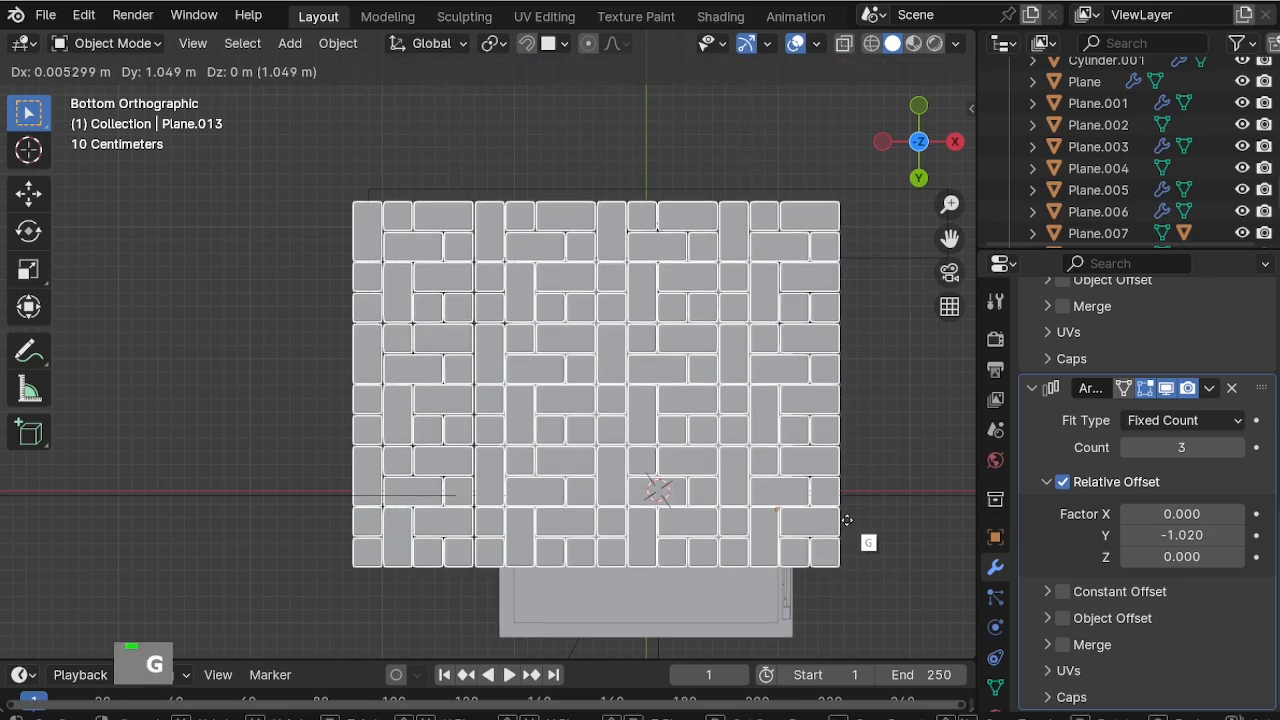
key(y)
click(846, 609)
Turn on X-ray and move the paving about 0.4 m along X to centre it under the kiosk.
key(alt+z)
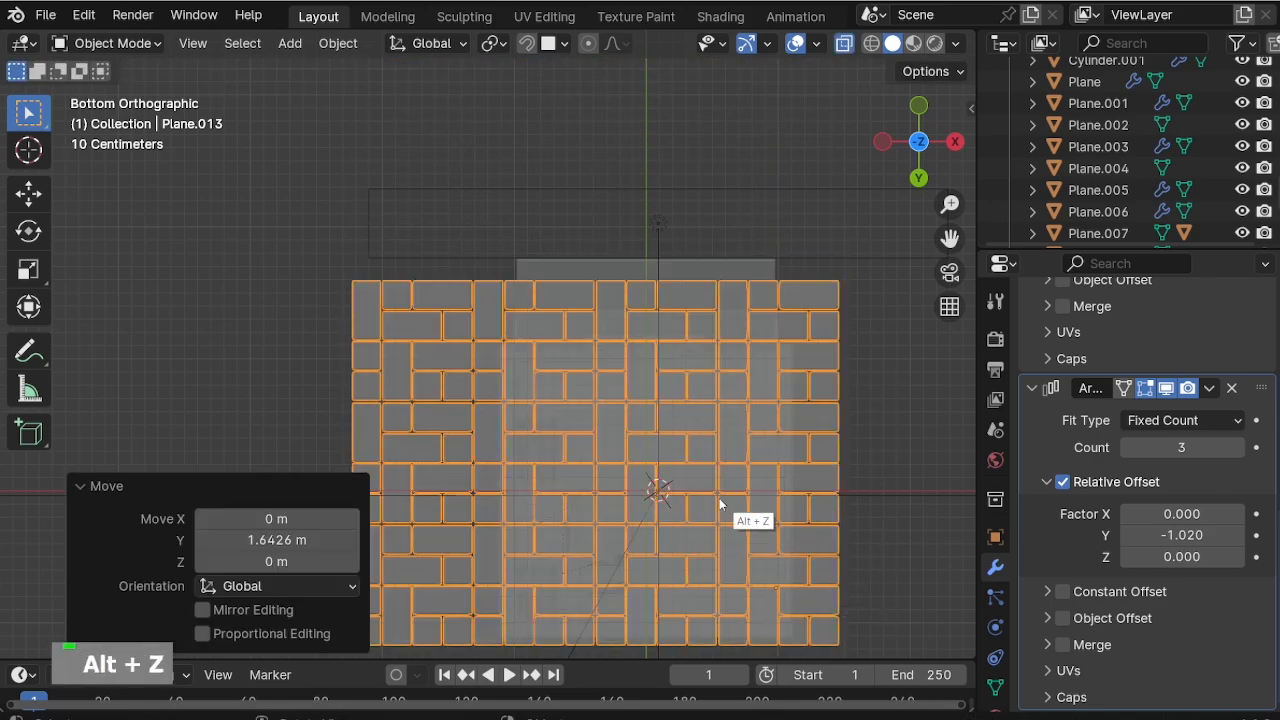
key(g)
key(x)
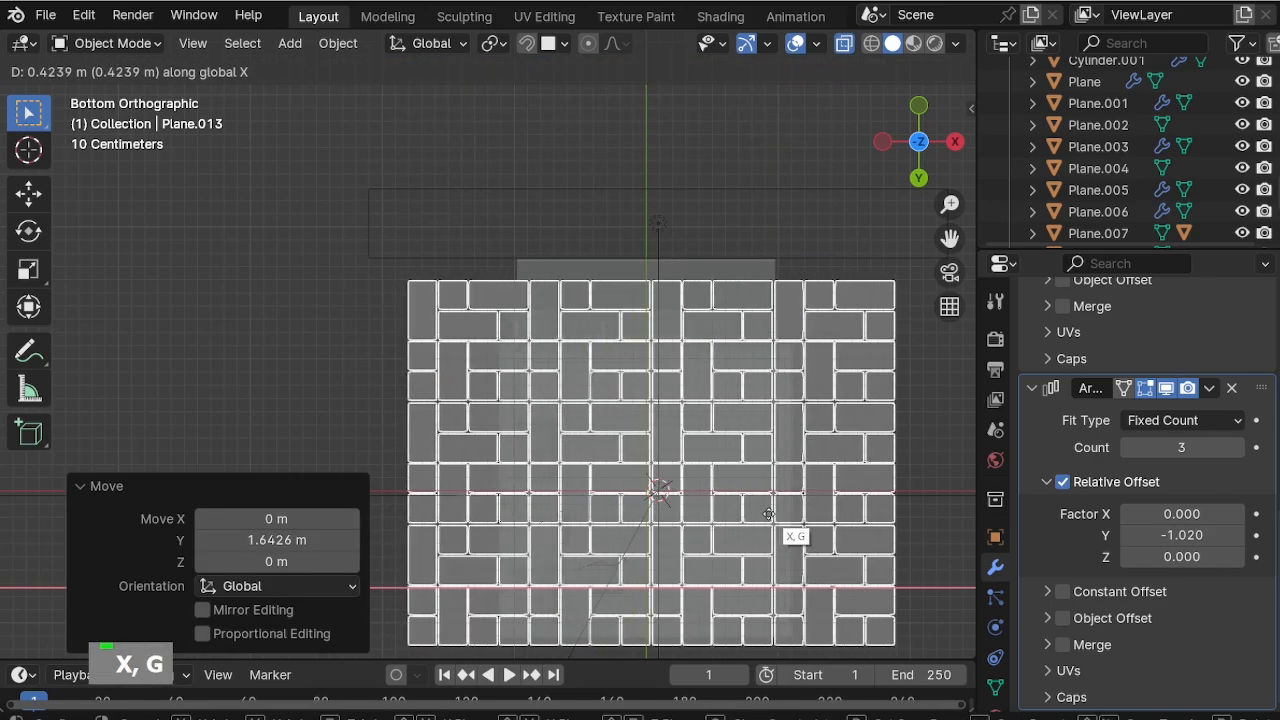
click(763, 514)
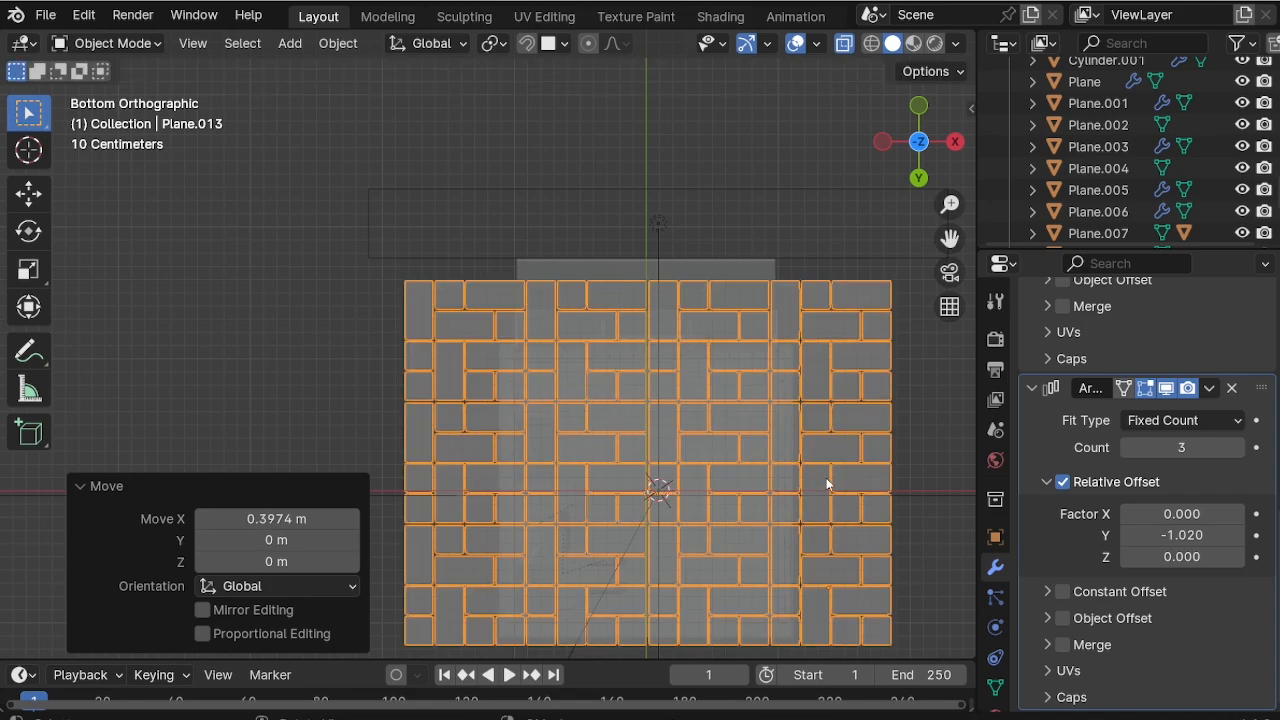
Set the second array's count to 4 and move the paving about 0.47 m along Y.
click(1237, 447)
scroll(731, 351, down, 1)
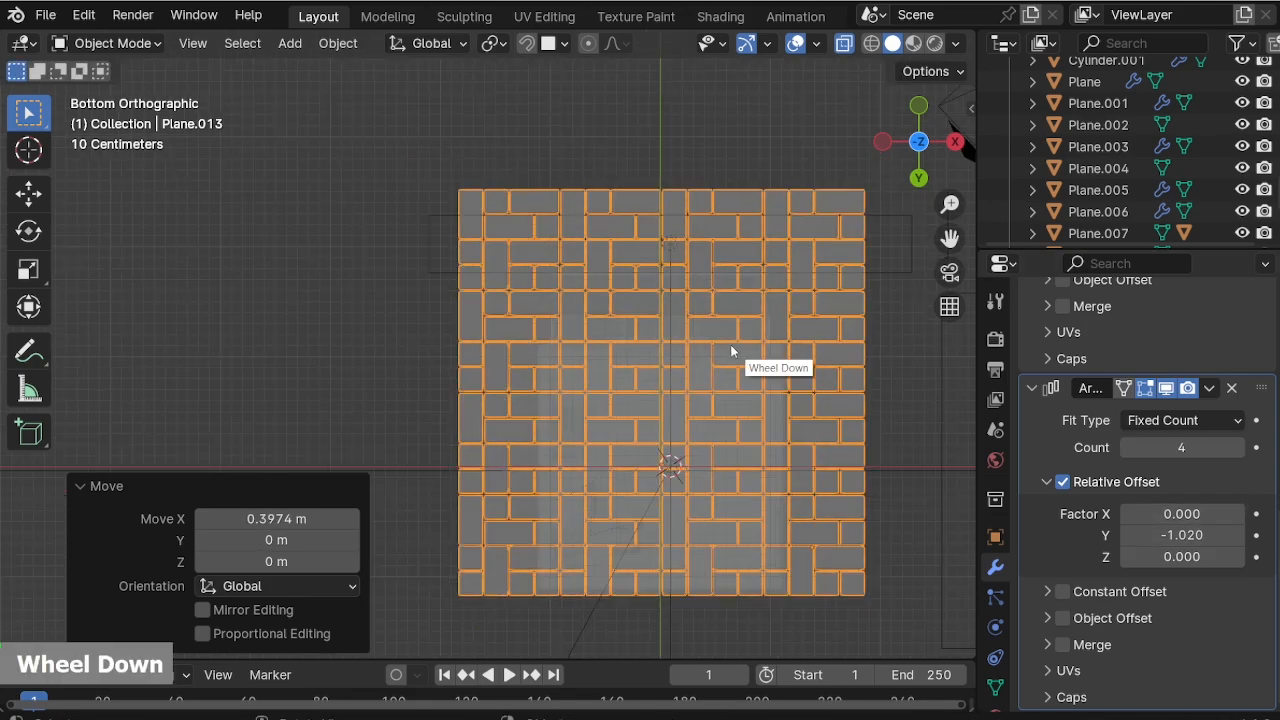
key(g)
key(y)
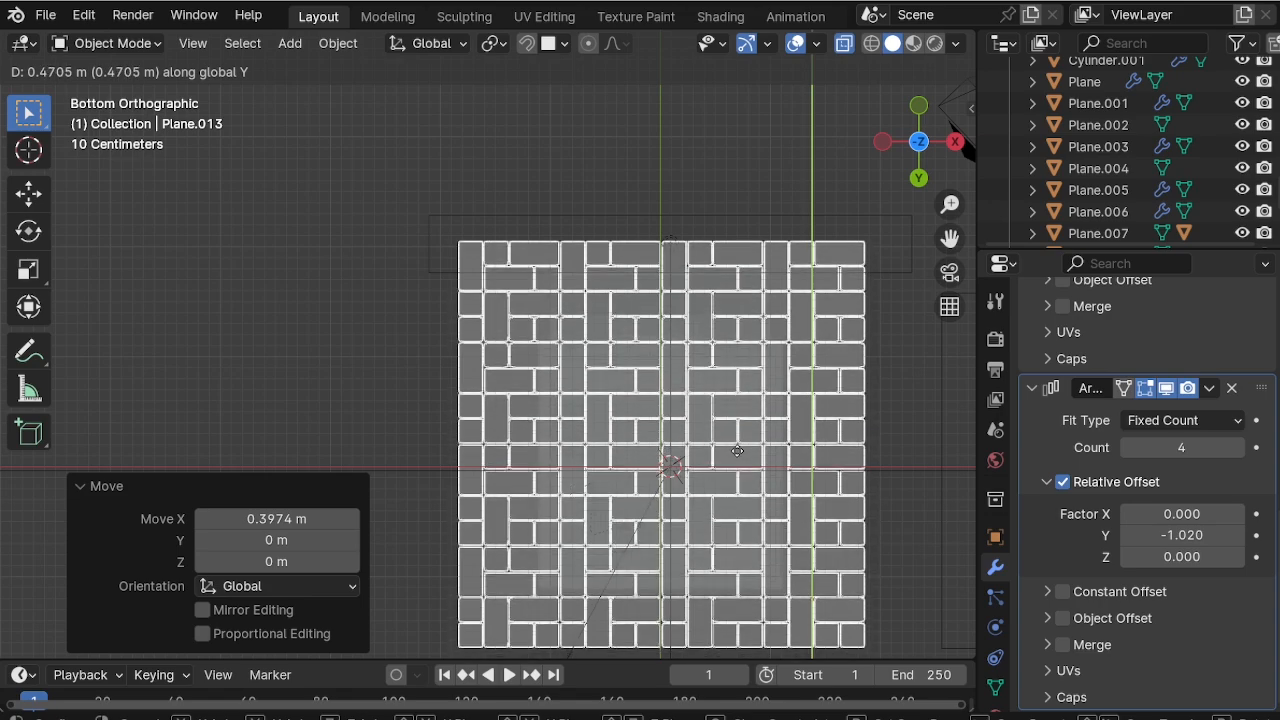
click(737, 451)
Turn off X-ray, look through the camera, and move it about 1.49 m back, shifting it to frame the whole paved base.
click(902, 451)
middle_drag(902, 451, 632, 592)
key(alt+z)
scroll(632, 592, down, 1)
key(KP_0)
scroll(644, 388, down, 2)
shift+middle_drag(673, 468, 649, 413)
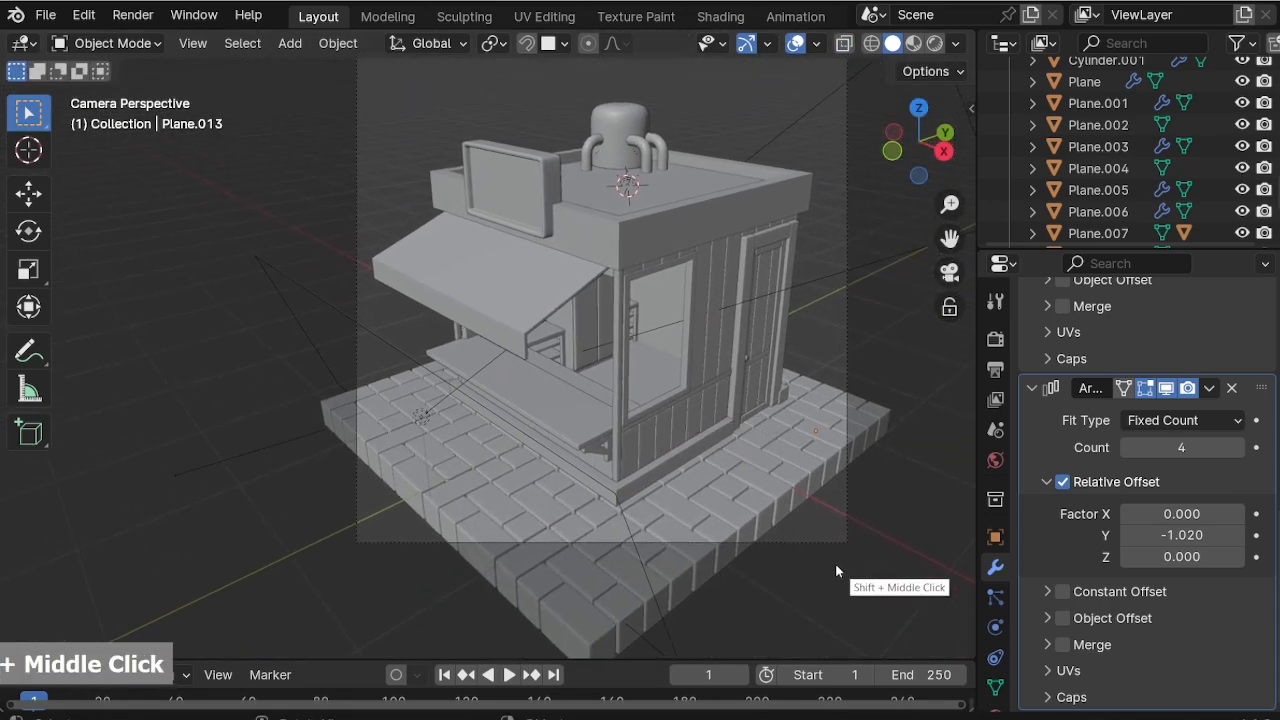
click(811, 541)
key(g)
middle_click(811, 543)
click(811, 558)
key(g)
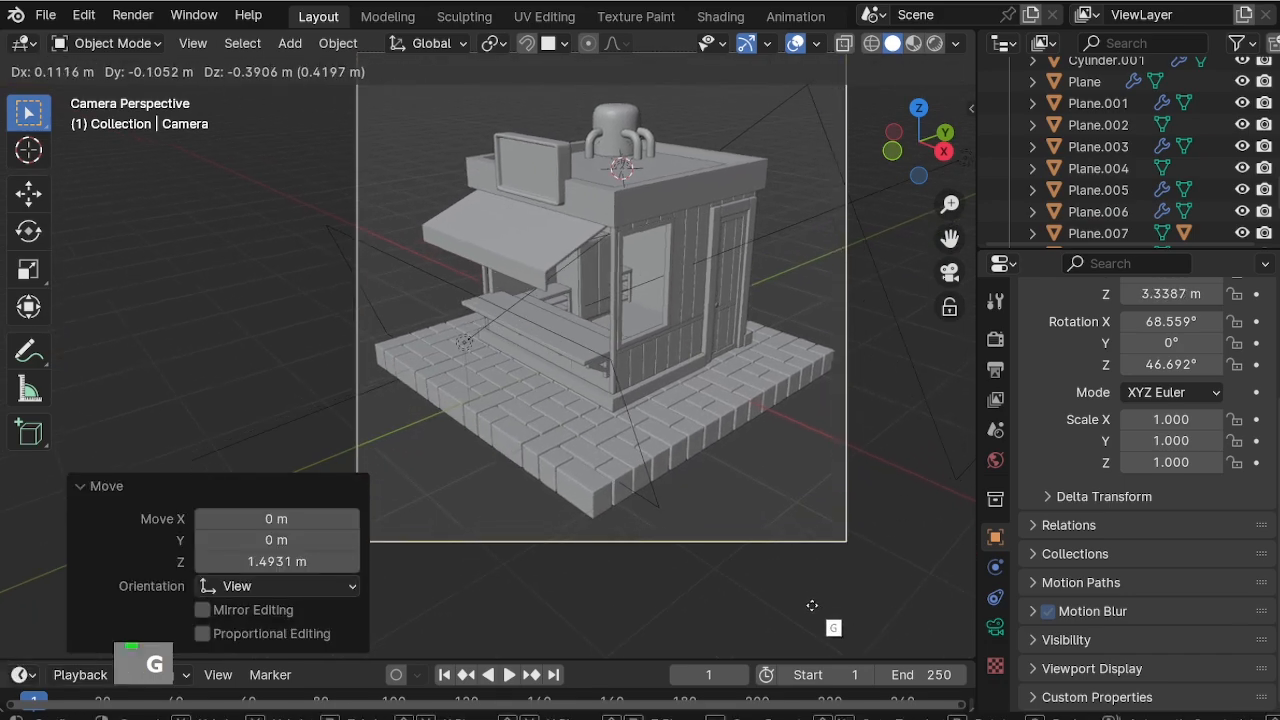
click(811, 612)
Refine the camera framing by moving it about 0.056 m forward along its view axis and shifting it slightly.
middle_drag(831, 531, 800, 500)
key(KP_0)
shift+middle_drag(700, 464, 790, 417)
key(g)
middle_click(828, 470)
click(823, 459)
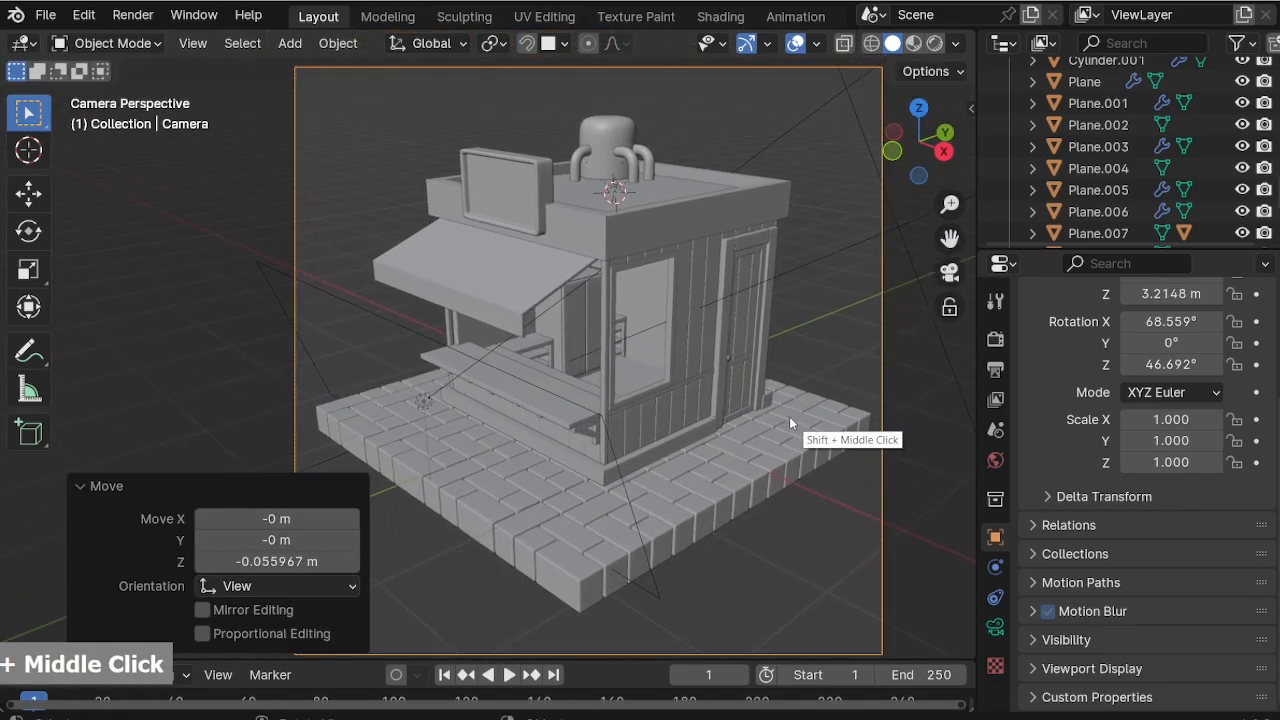
key(g)
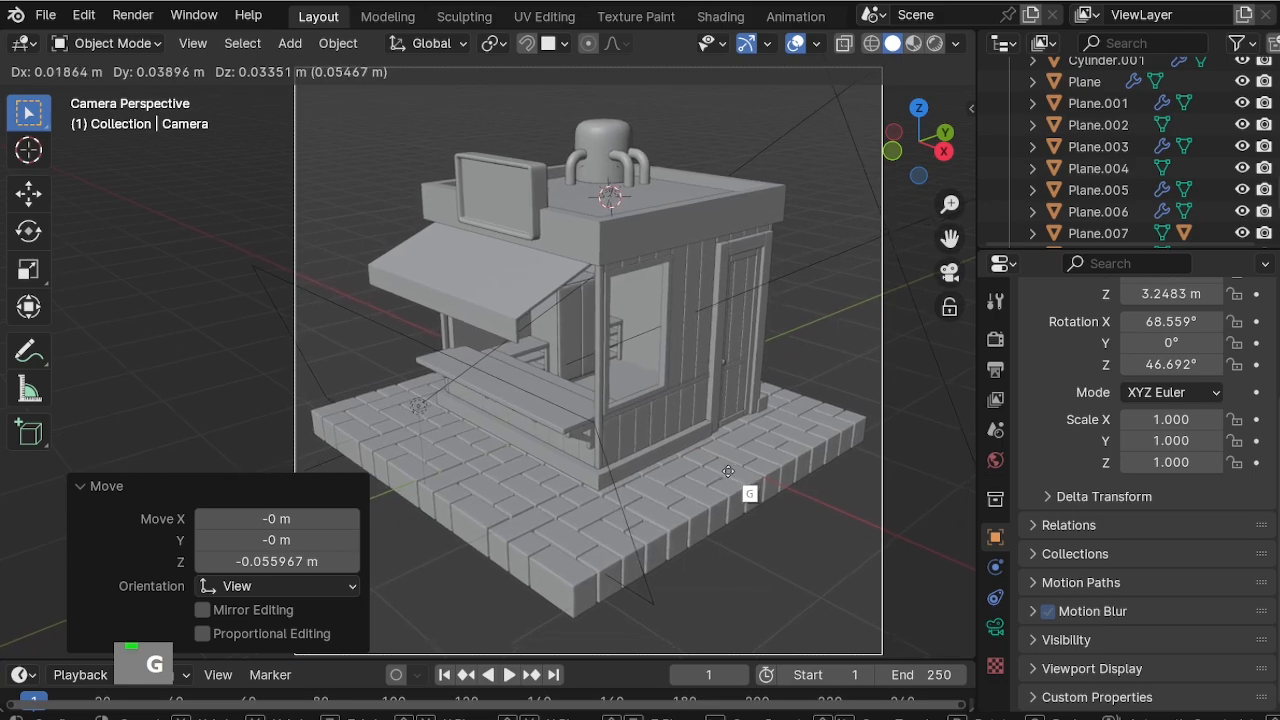
click(946, 545)
Switch to rendered shading and give the paving a new material with a dark grey base colour.
click(945, 385)
click(934, 43)
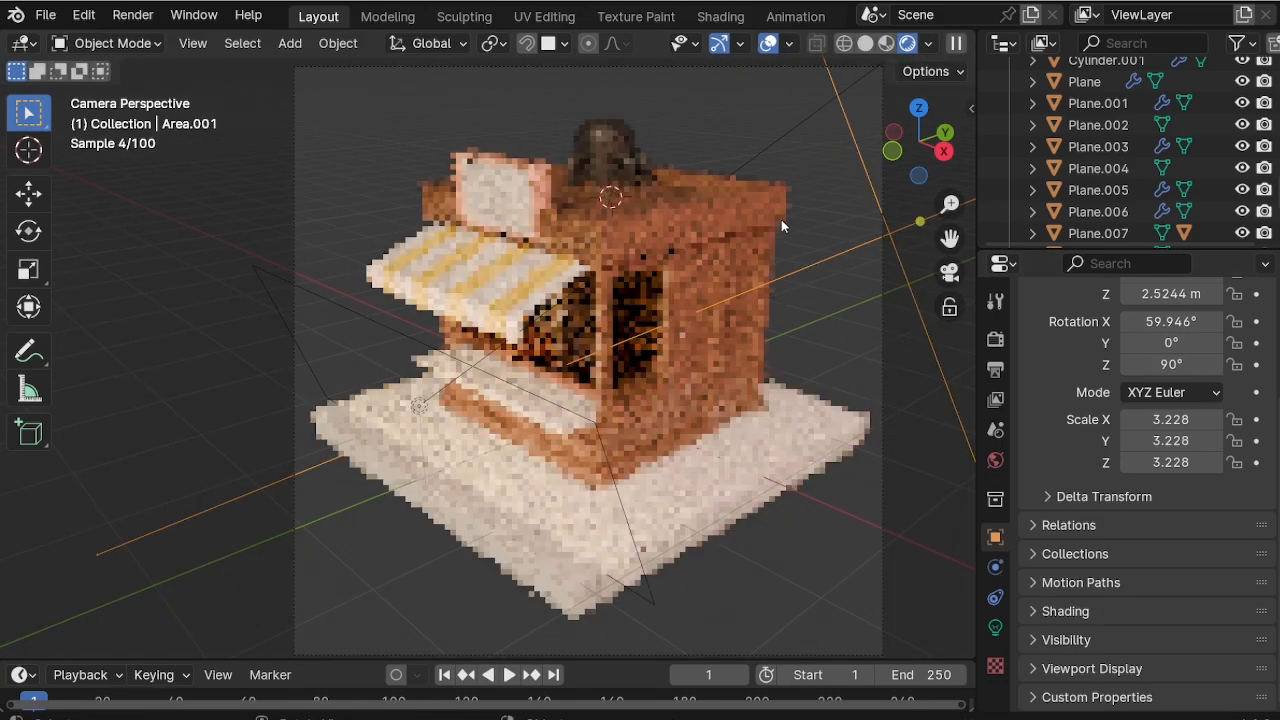
click(713, 470)
scroll(995, 620, down, 5)
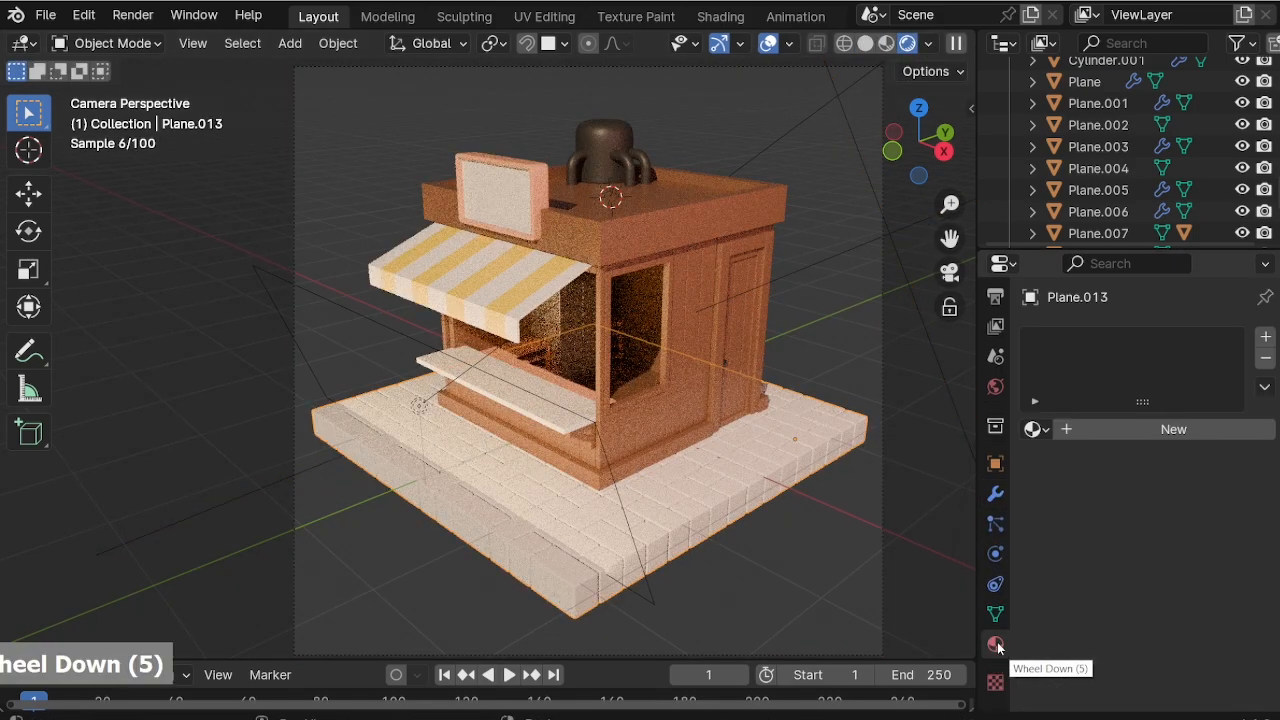
click(1136, 430)
click(1190, 565)
drag(1227, 234, 1226, 345)
click(892, 518)
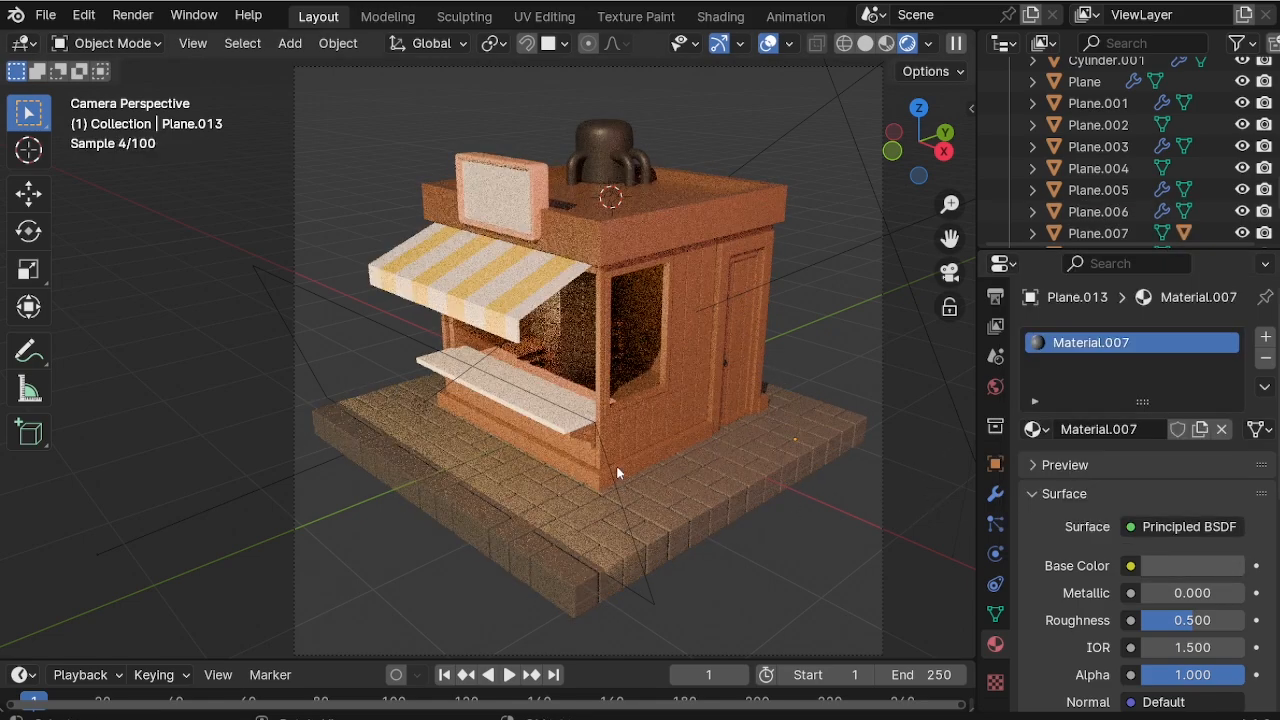
Set the colour of the area light in front of the kiosk to a pale warm cream.
click(619, 489)
click(1178, 467)
mouse_move(1092, 258)
mouse_down()
mouse_move(1092, 238)
mouse_move(1101, 246)
mouse_up()
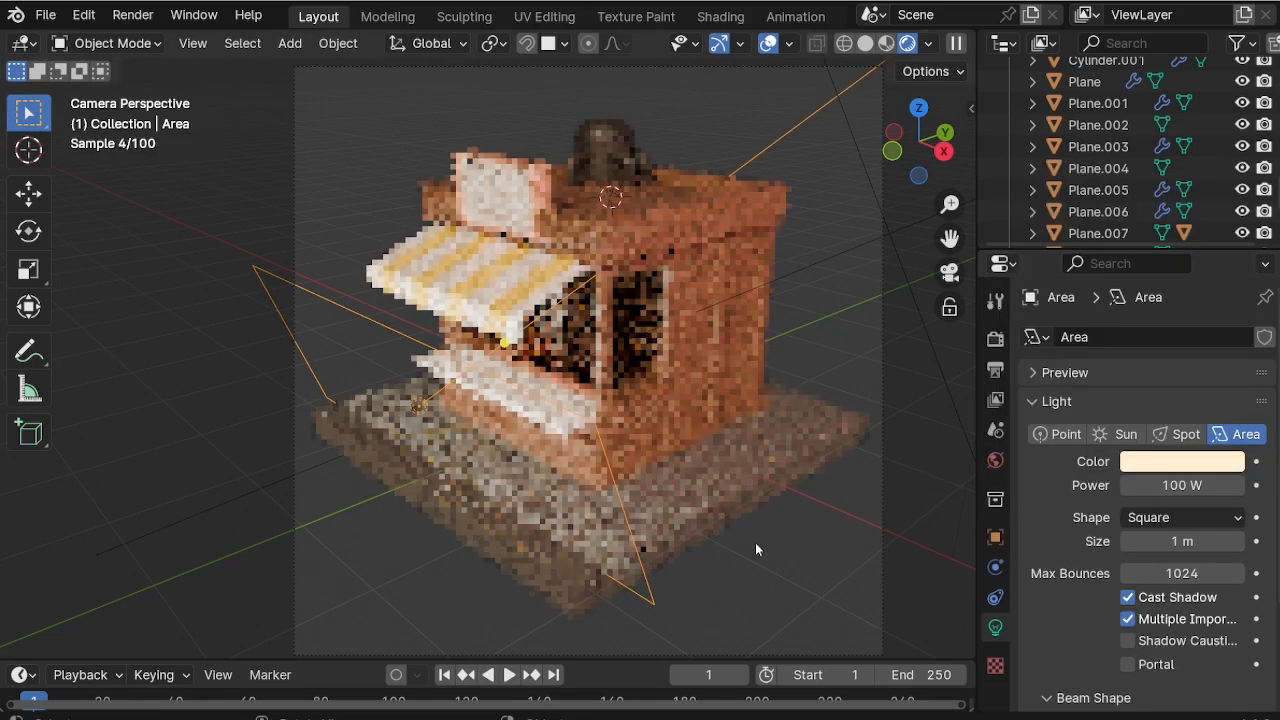
click(755, 542)
Set the other area light's colour to a very pale pink with hue 0.028 and saturation 0.203.
click(847, 134)
click(1182, 461)
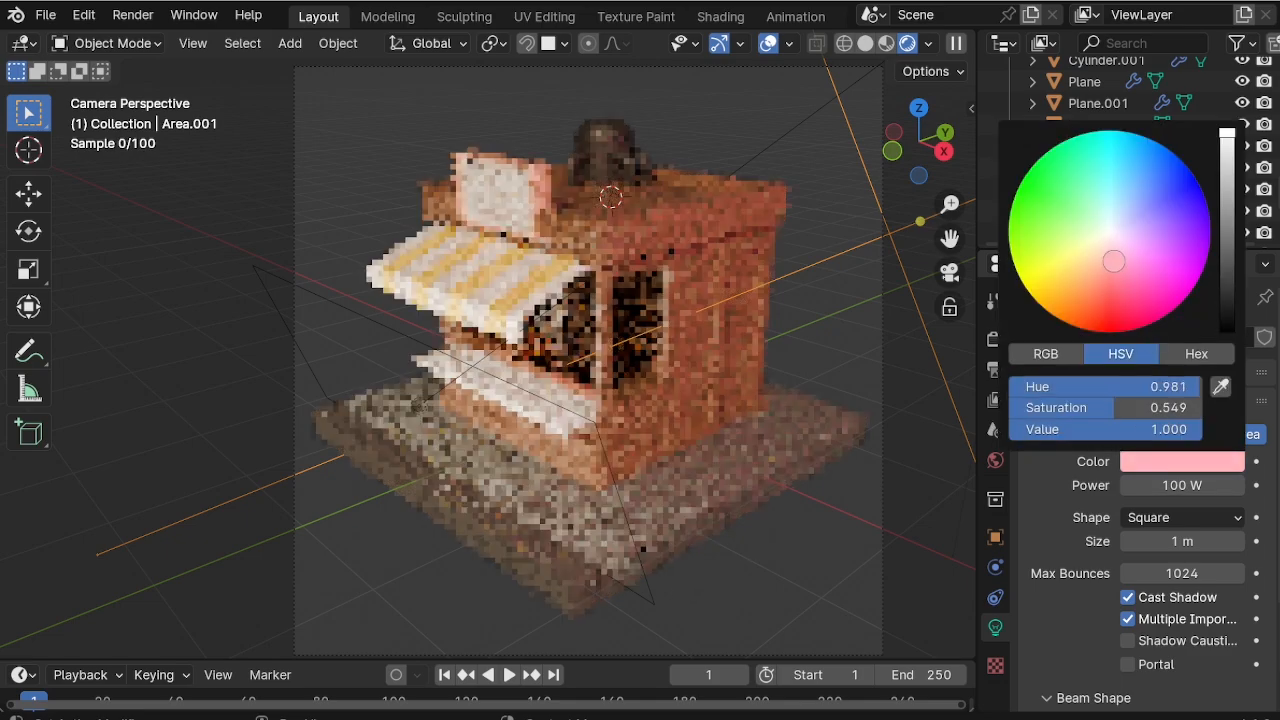
click(1155, 245)
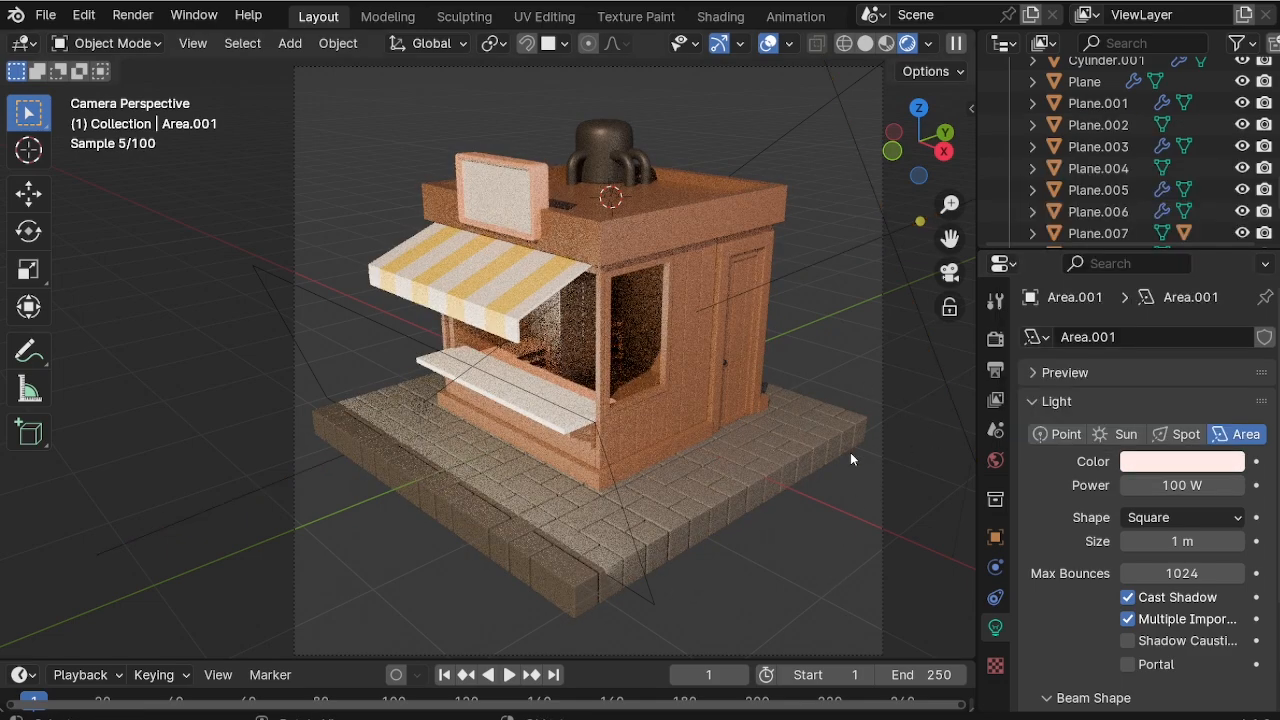
Move the front area light along Y, farther away from the kiosk's counter side.
click(638, 548)
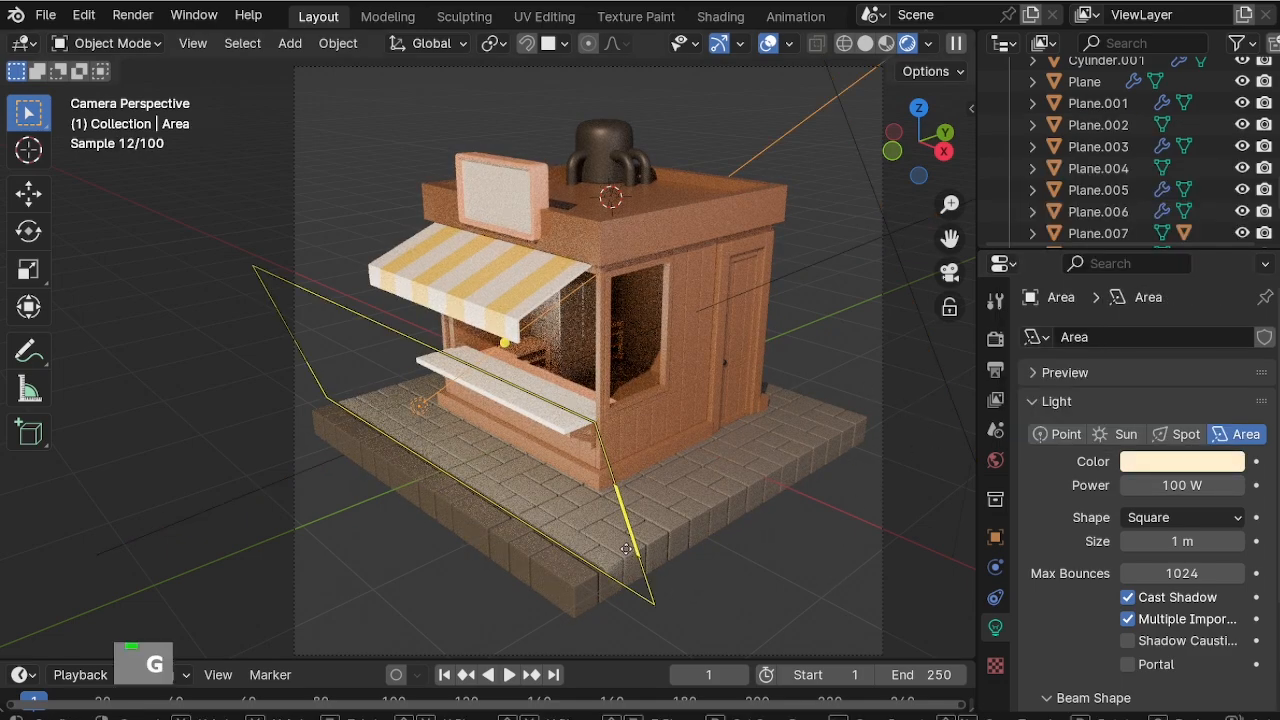
key(y)
click(737, 611)
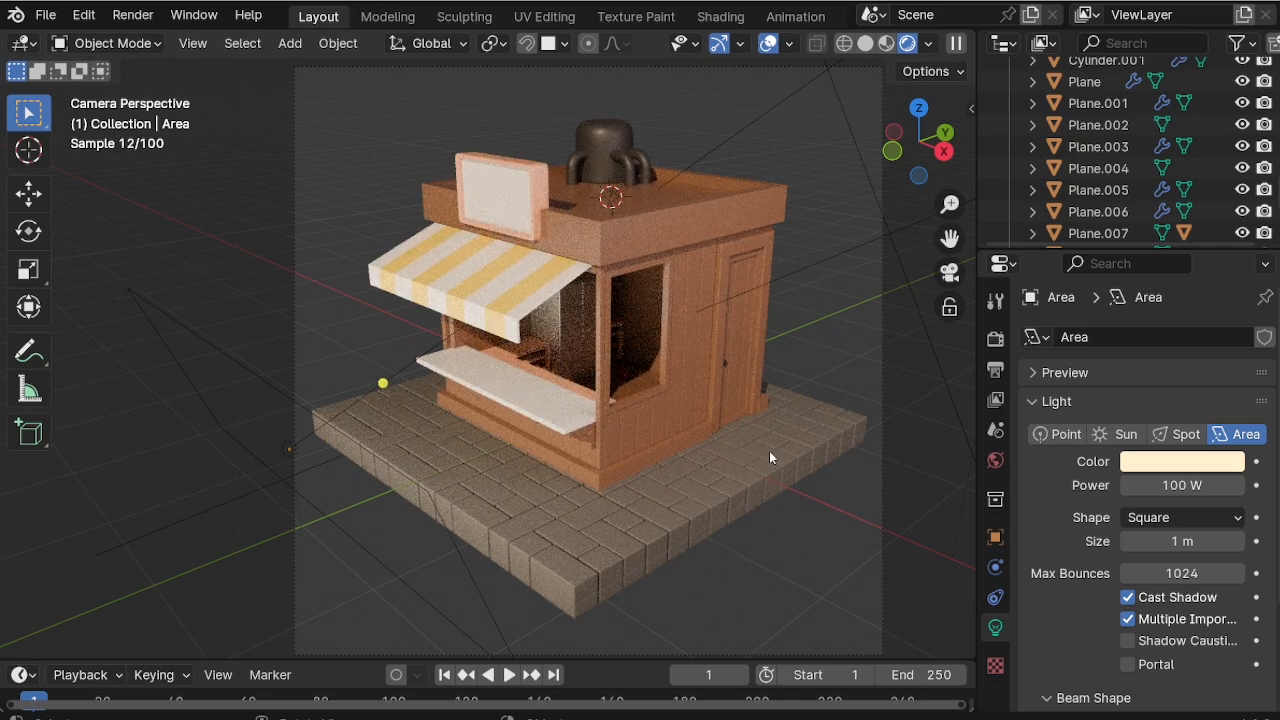
Adjust the brightness of the kiosk walls' base colour, trying a dark brown and settling on a lighter orange-brown.
click(704, 424)
click(1172, 564)
drag(1228, 312, 1227, 365)
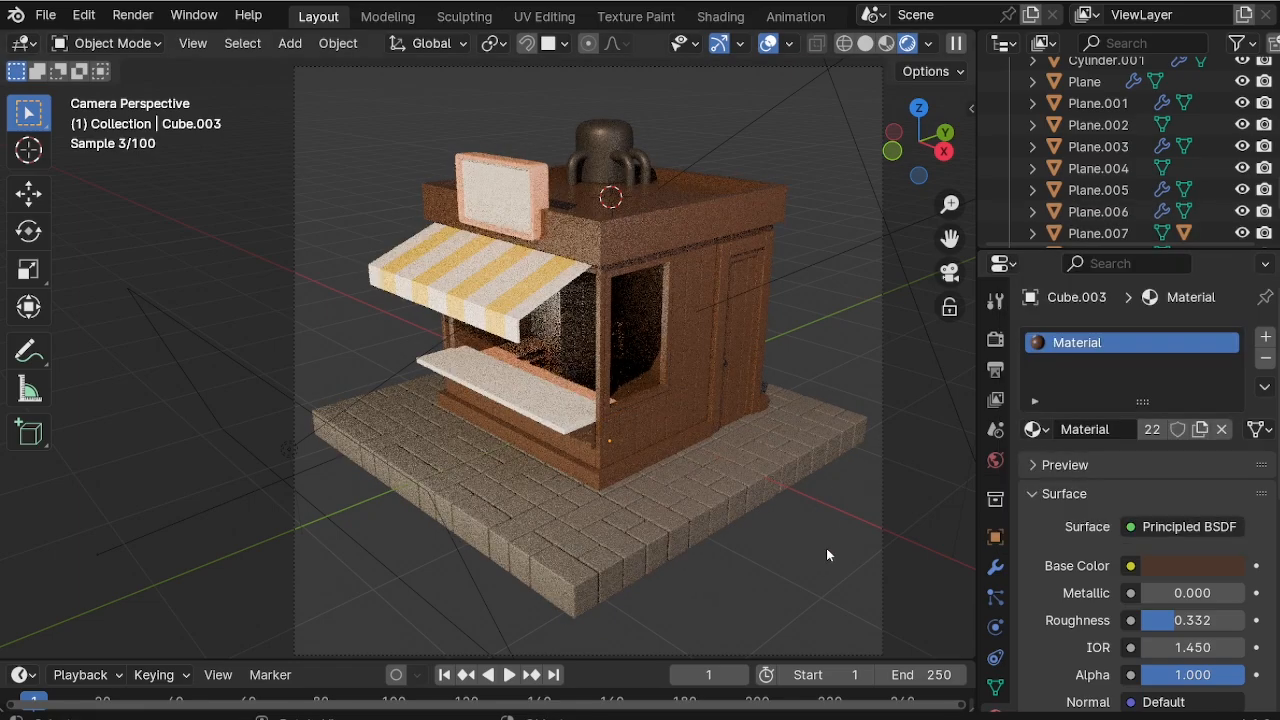
click(1178, 568)
drag(1228, 354, 1228, 315)
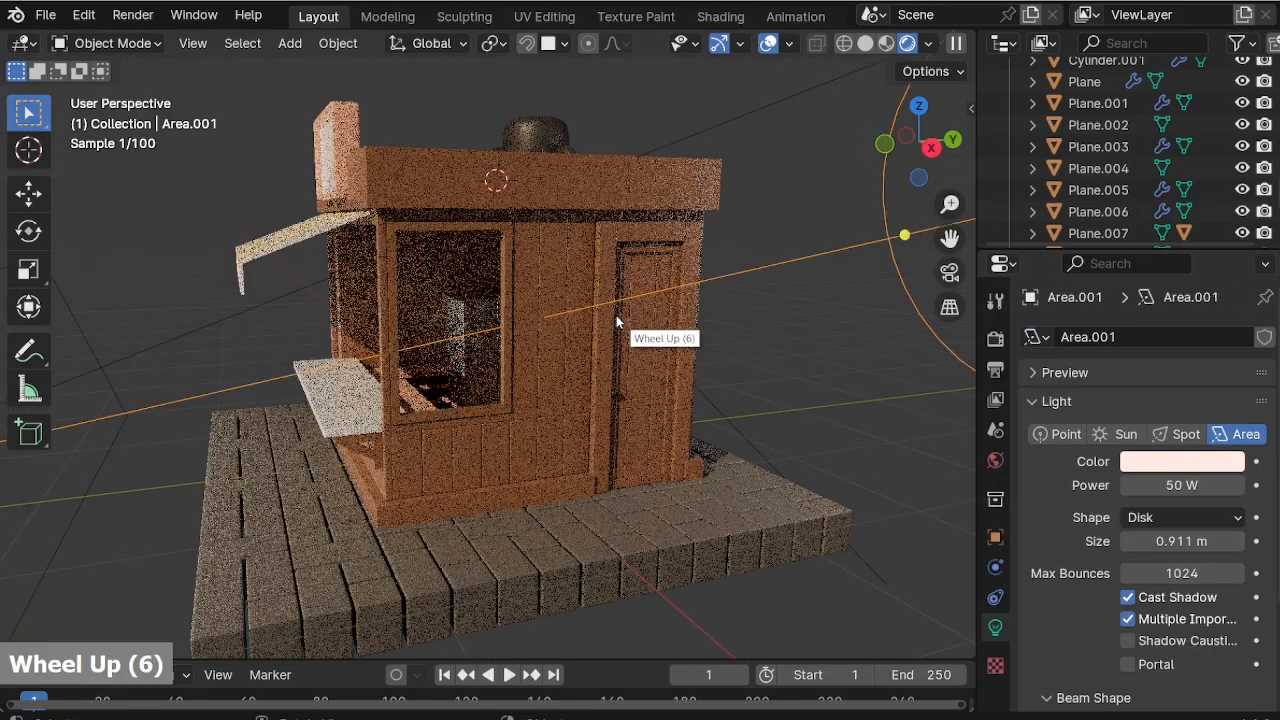
In the right view, move the disk area light closer to the kiosk, rotate it, and shift it about 0.54 m along Y.
scroll(616, 315, up, 2)
middle_drag(616, 315, 561, 405)
key(KP_3)
scroll(557, 400, down, 4)
key(g)
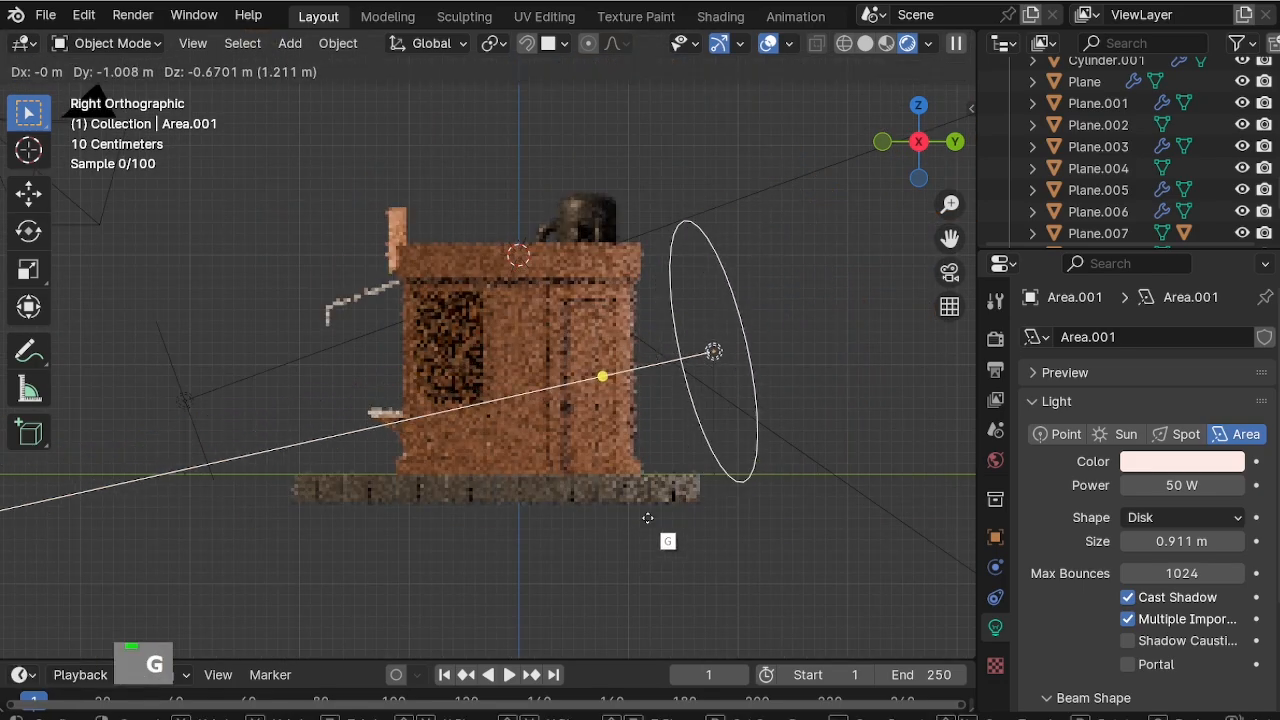
click(668, 535)
key(r)
click(789, 446)
key(g)
click(838, 432)
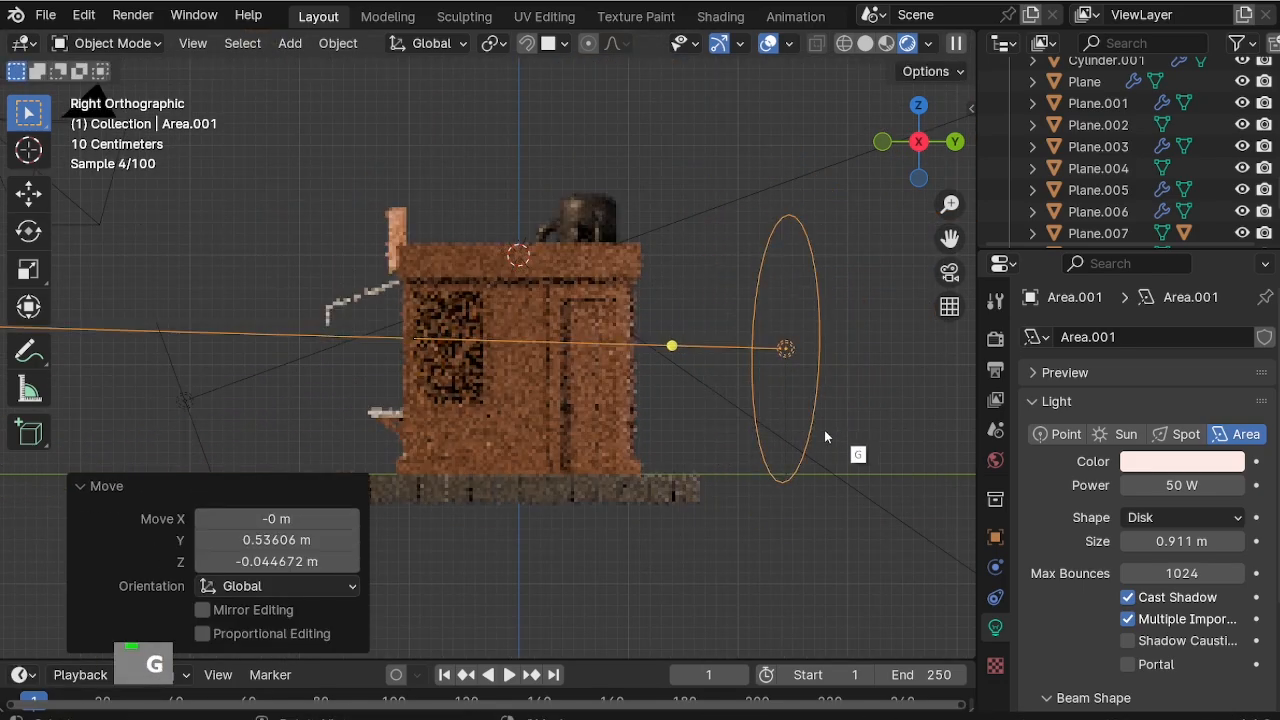
Rotate the disk area light again in the right view and raise it about 0.22 m.
key(r)
click(649, 527)
key(g)
click(649, 501)
In the top view, rotate the disk area light slightly and move it about -0.16 m along Y.
key(KP_7)
key(r)
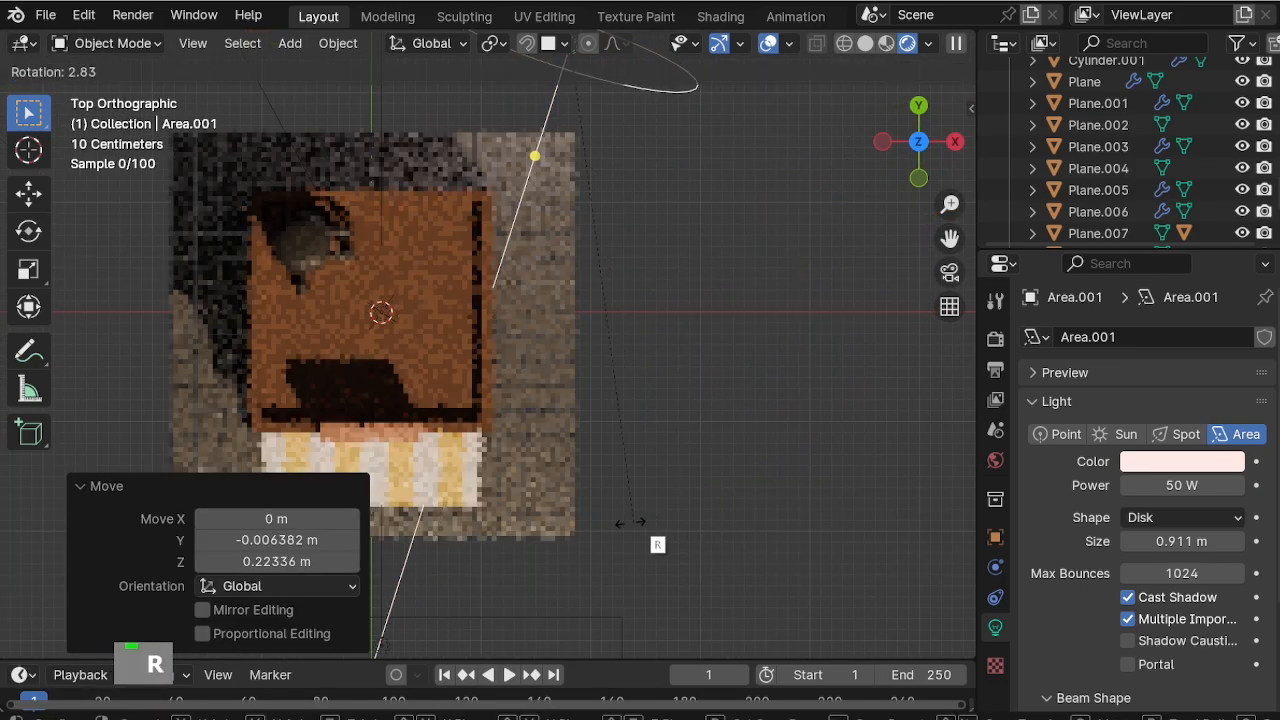
click(648, 550)
key(g)
click(640, 551)
key(KP_0)
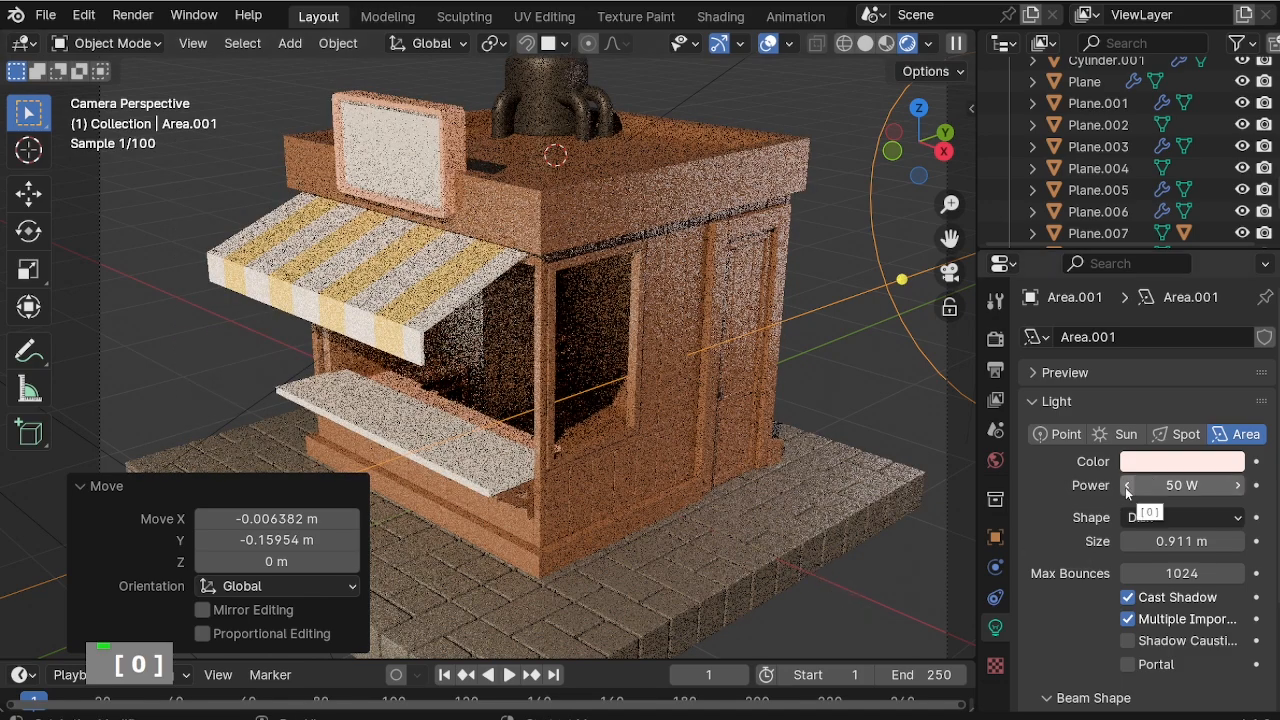
Set the disk area light's power to 20 W.
click(1125, 487)
text(20)
key(Return)
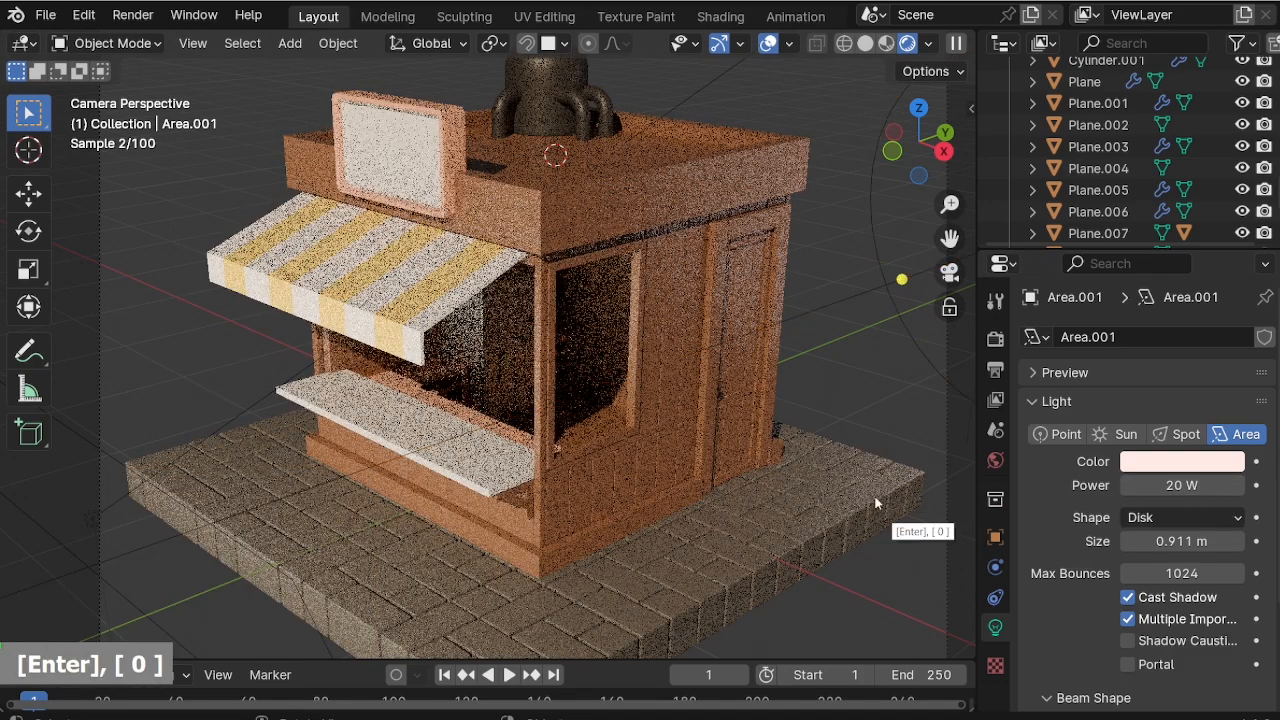
Change the disk area light's color from pale pink to a warm yellow-orange.
scroll(765, 372, down, 2)
scroll(790, 452, up, 1)
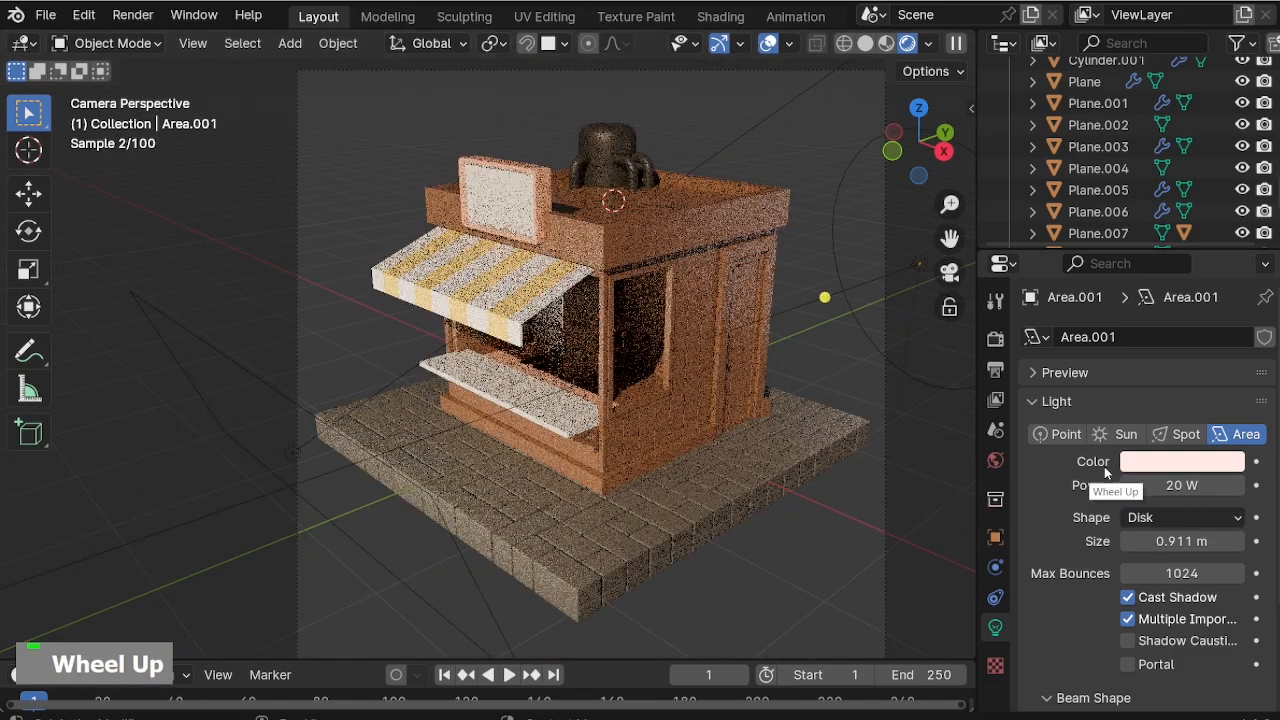
click(1130, 461)
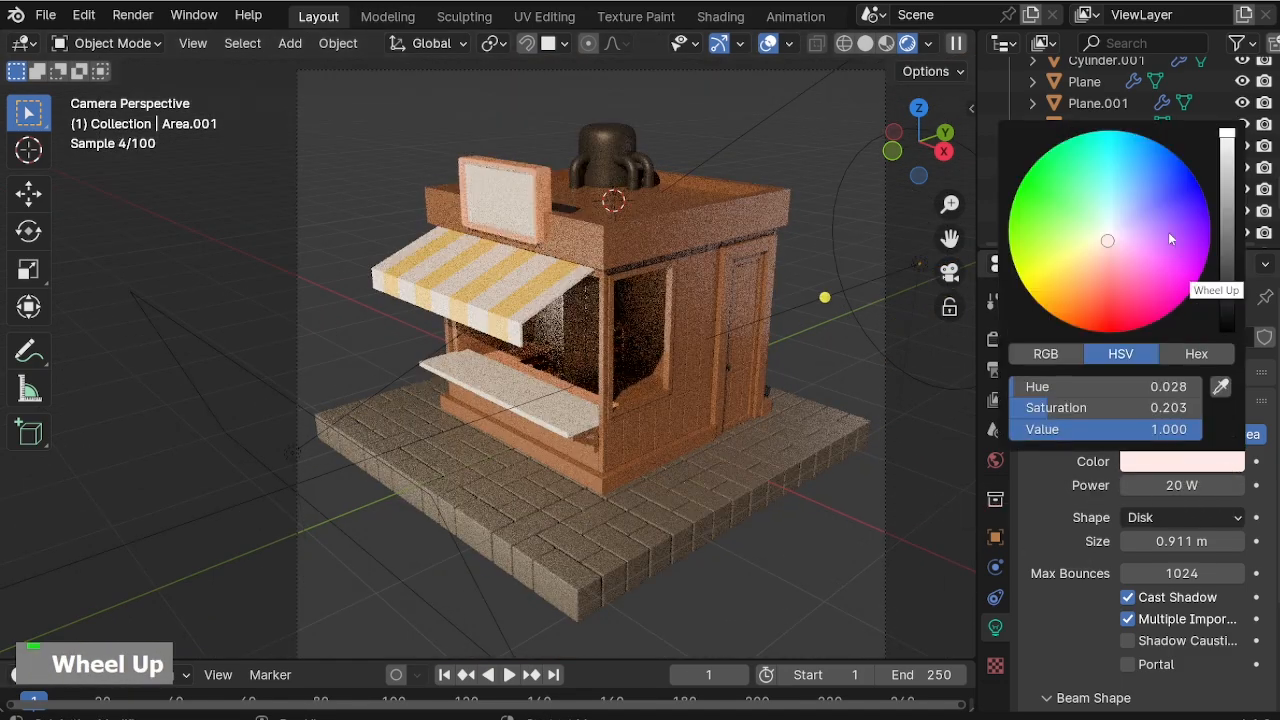
click(1090, 267)
mouse_move(1076, 266)
mouse_down()
mouse_move(1069, 280)
mouse_move(1079, 268)
mouse_up()
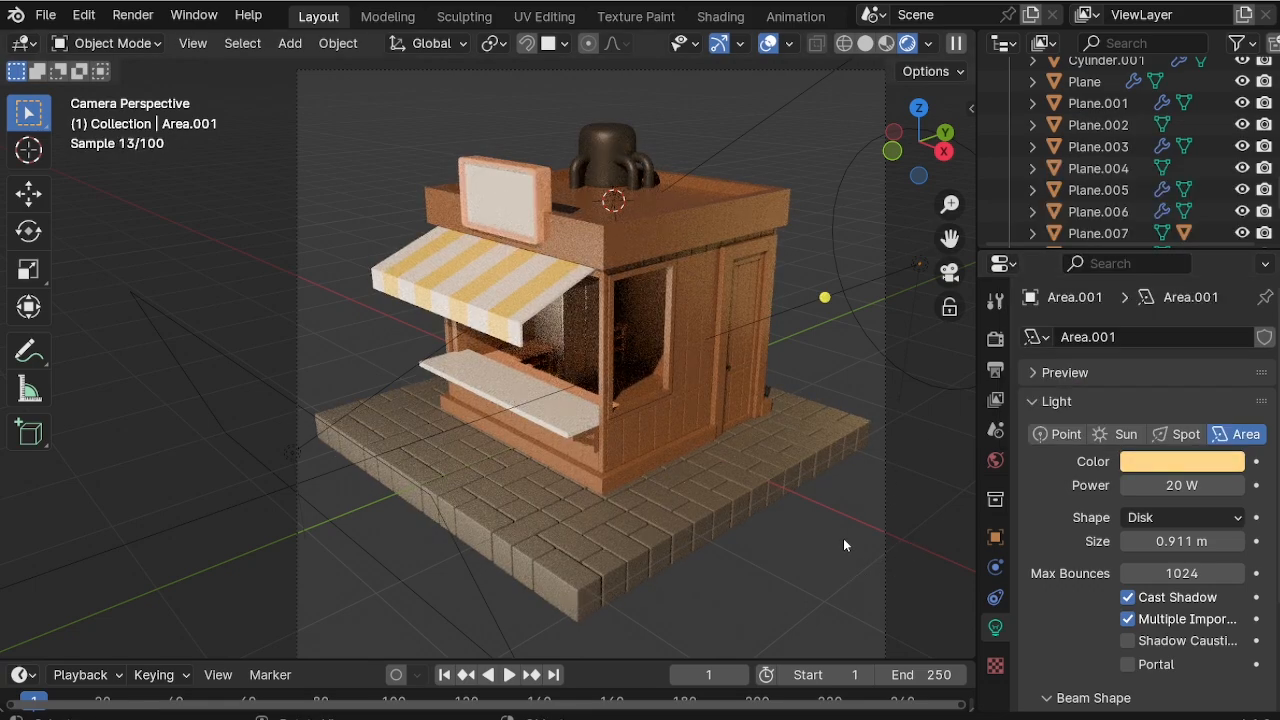
In the top view, rotate the disk area light about 129° and move it about 0.63 m along X and -4.9 m along Y.
click(852, 306)
key(KP_7)
scroll(853, 307, down, 1)
key(r)
click(394, 209)
key(g)
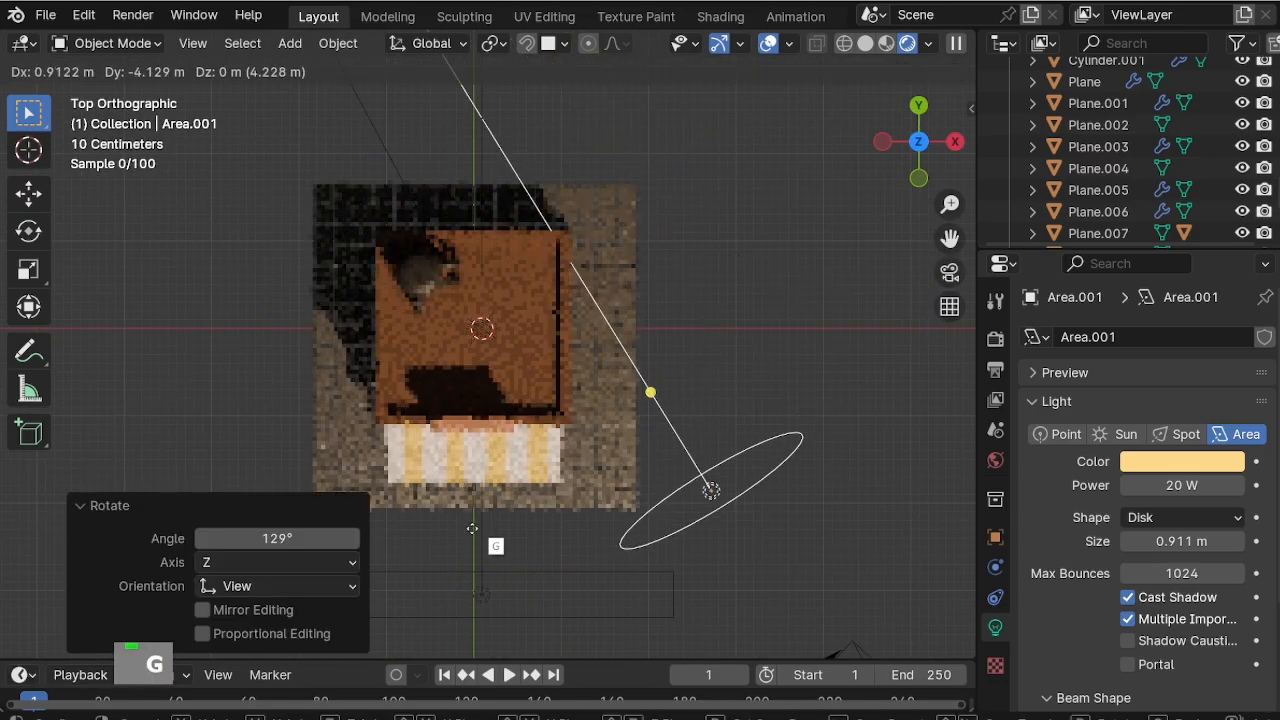
click(468, 556)
key(KP_0)
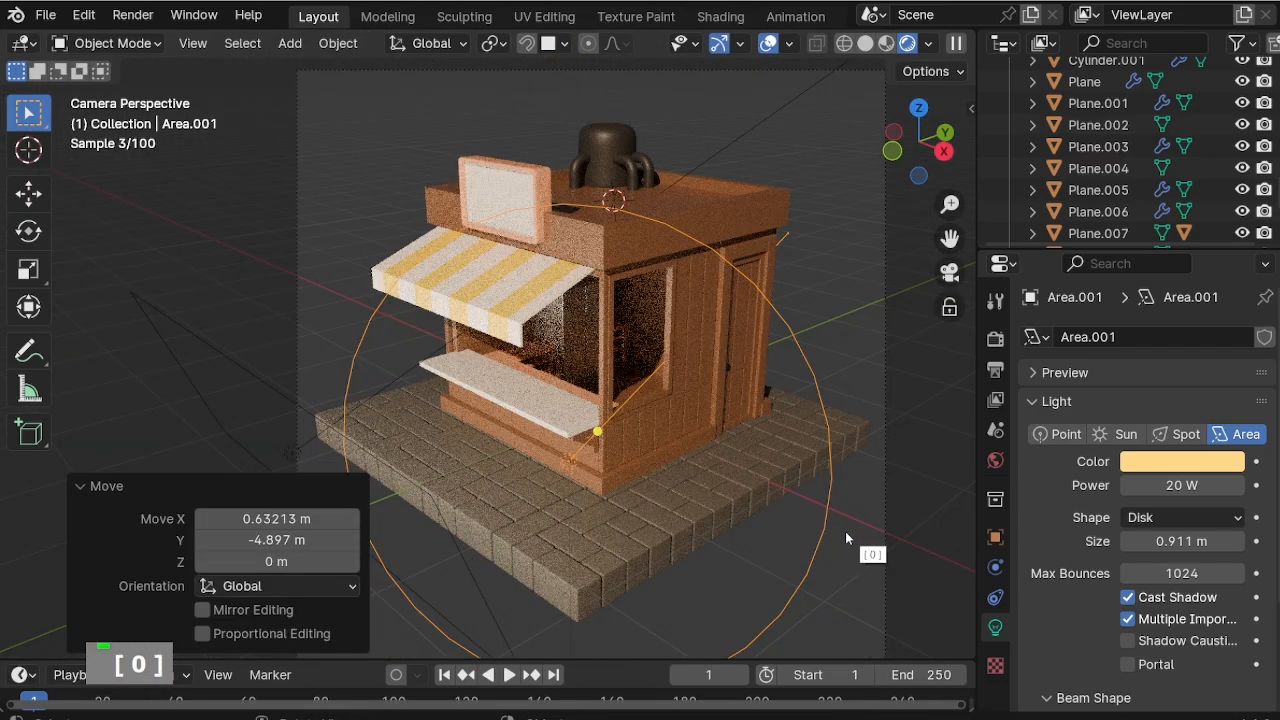
In the camera view, fine-tune the disk area light's rotation around Z and shift it about -0.42 m along X.
click(845, 531)
key(r)
key(z)
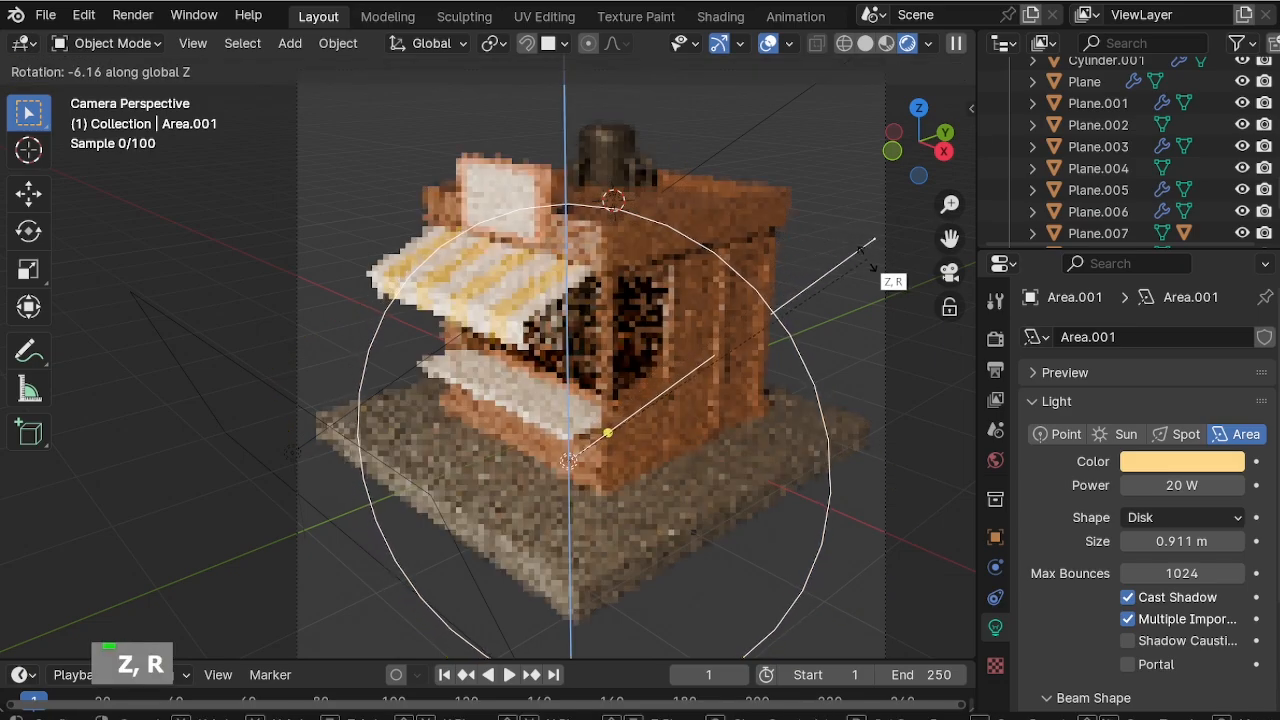
click(855, 265)
key(g)
key(x)
click(835, 283)
key(r)
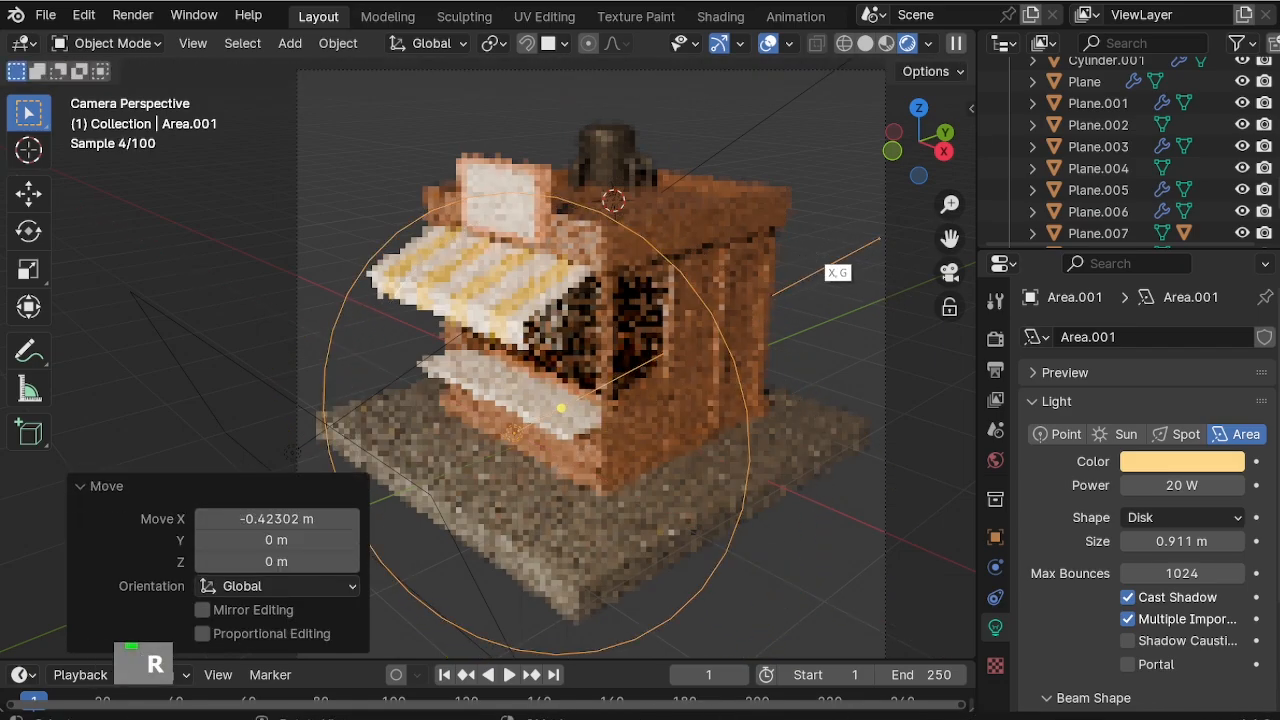
key(z)
double_click(858, 308)
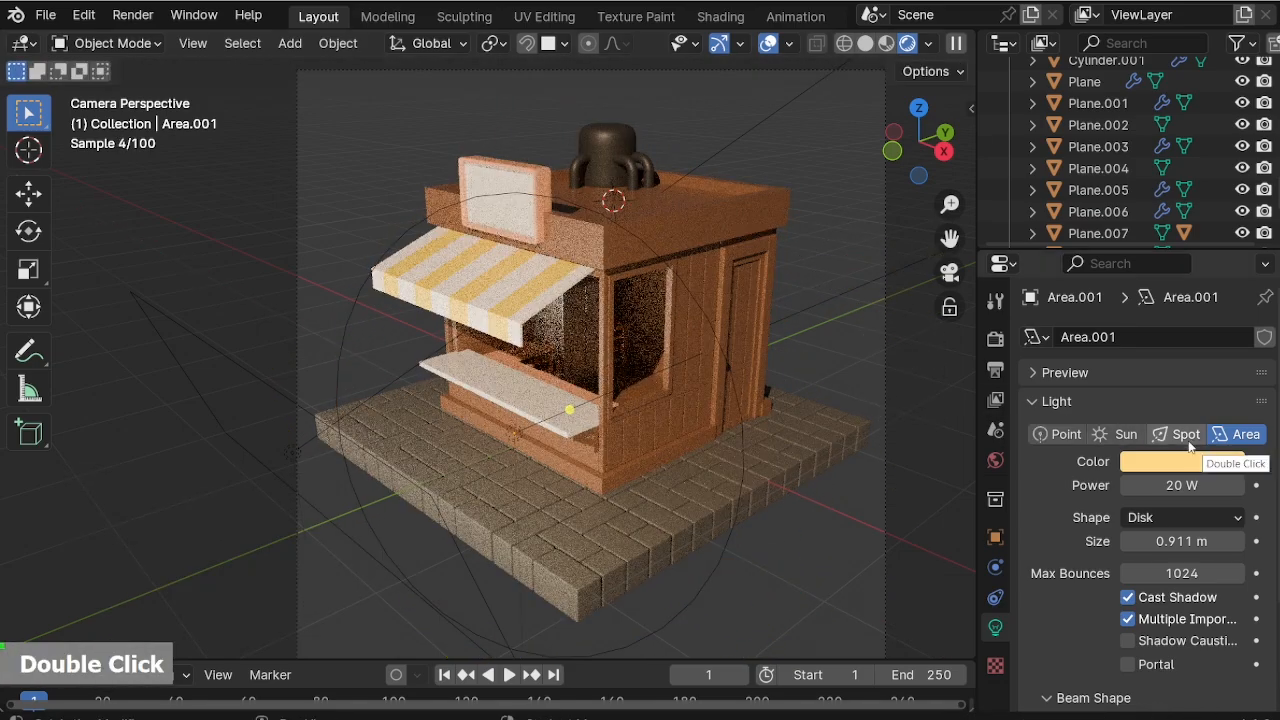
Set the disk area light's power to 30 W.
click(1181, 485)
text(30)
key(Return)
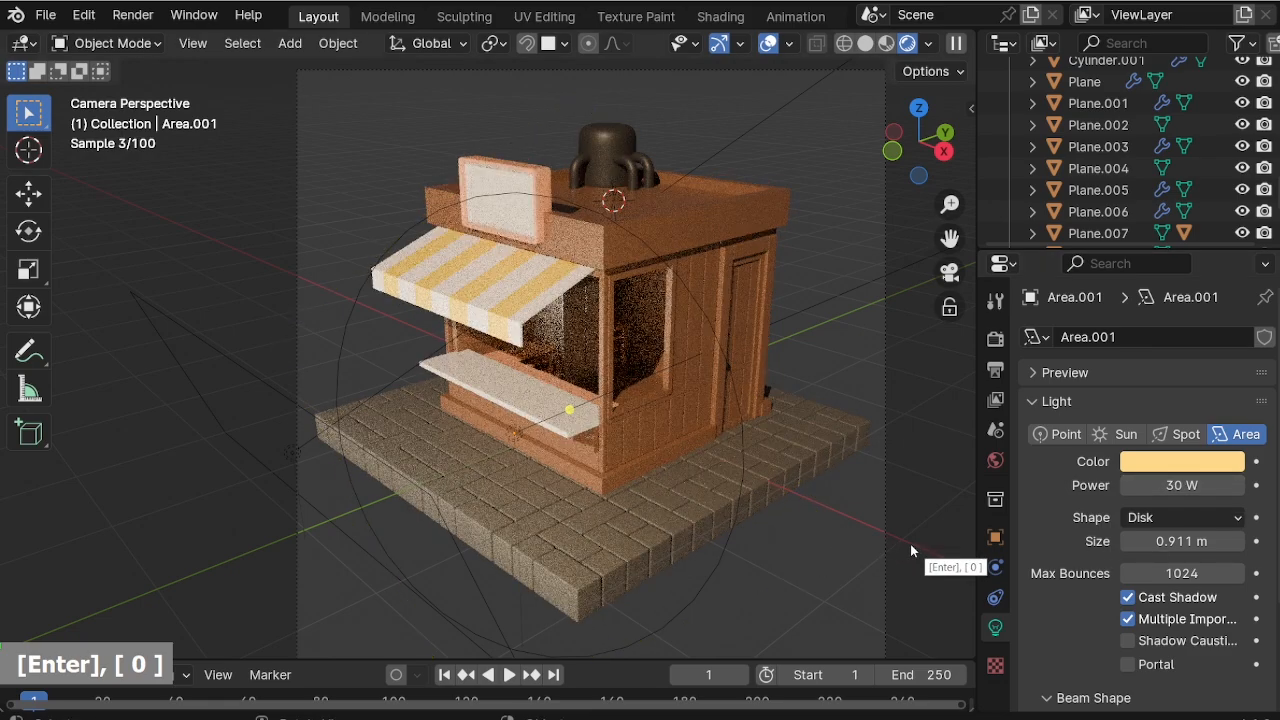
Duplicate the disk area light, rotate the copy about -105° in the top view, and move it beside the kiosk's door wall.
click(743, 439)
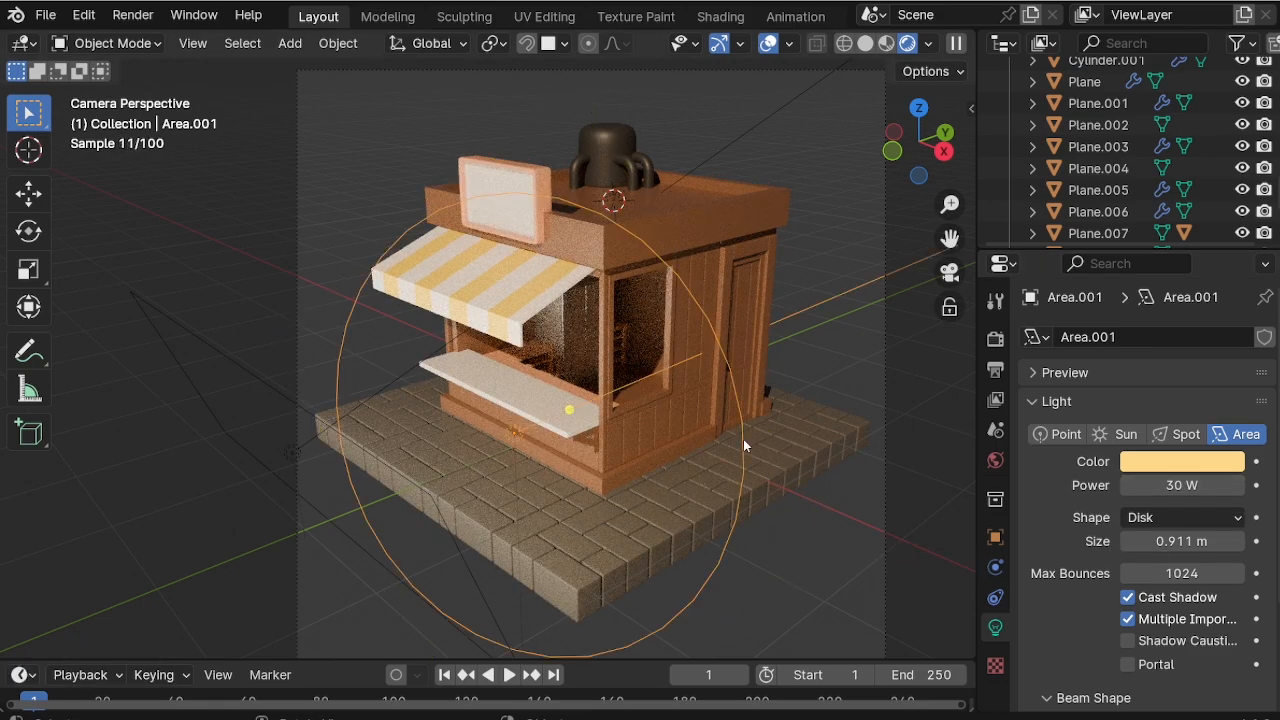
key(KP_7)
key(shift+d)
right_click(717, 376)
key(r)
click(507, 598)
key(g)
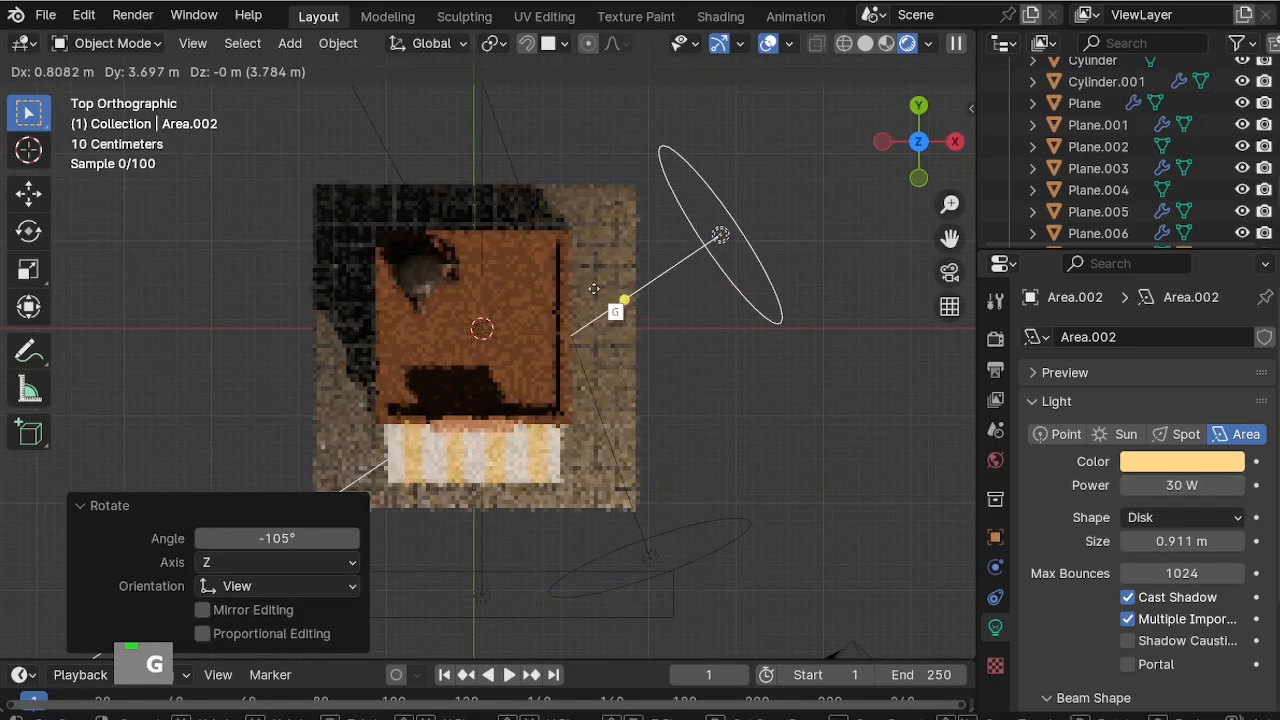
click(505, 232)
Rotate the duplicated disk light again in the top view and move it about 0.58 m along Y.
key(r)
click(784, 337)
key(g)
click(777, 280)
key(KP_0)
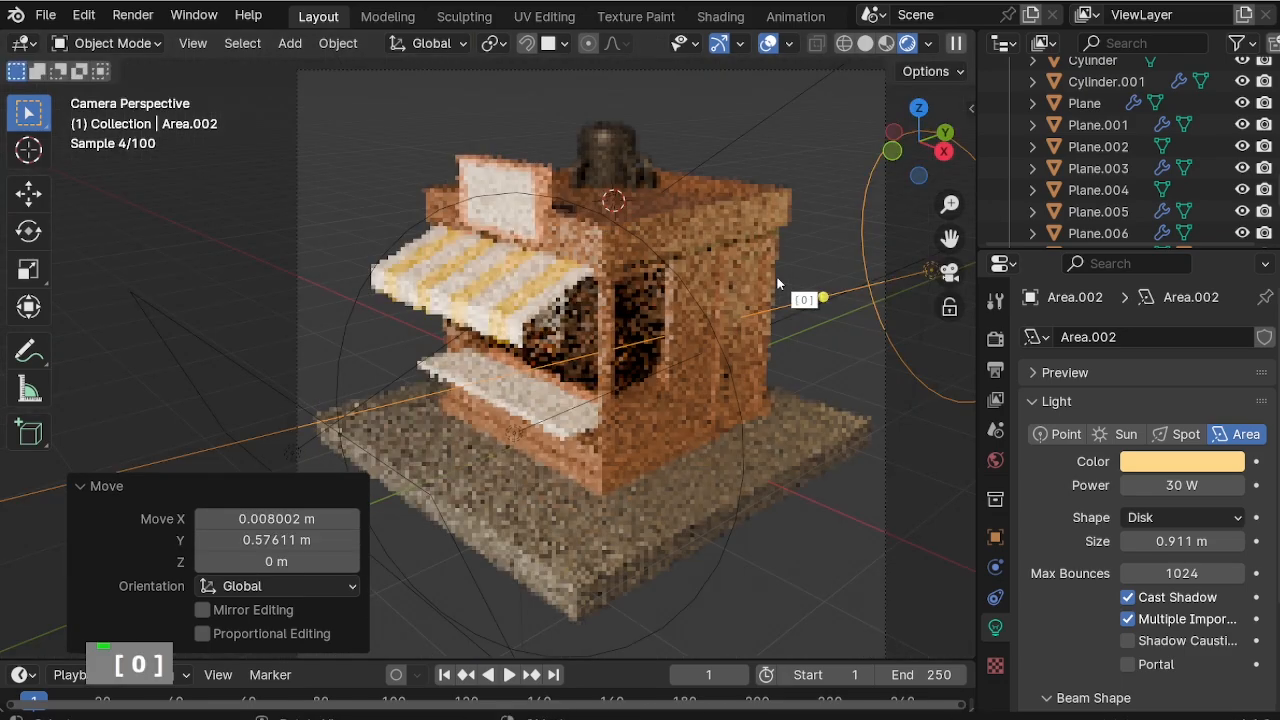
Try 10 W for the duplicated disk light's power, and set it to 20 W.
click(1214, 493)
text(1)
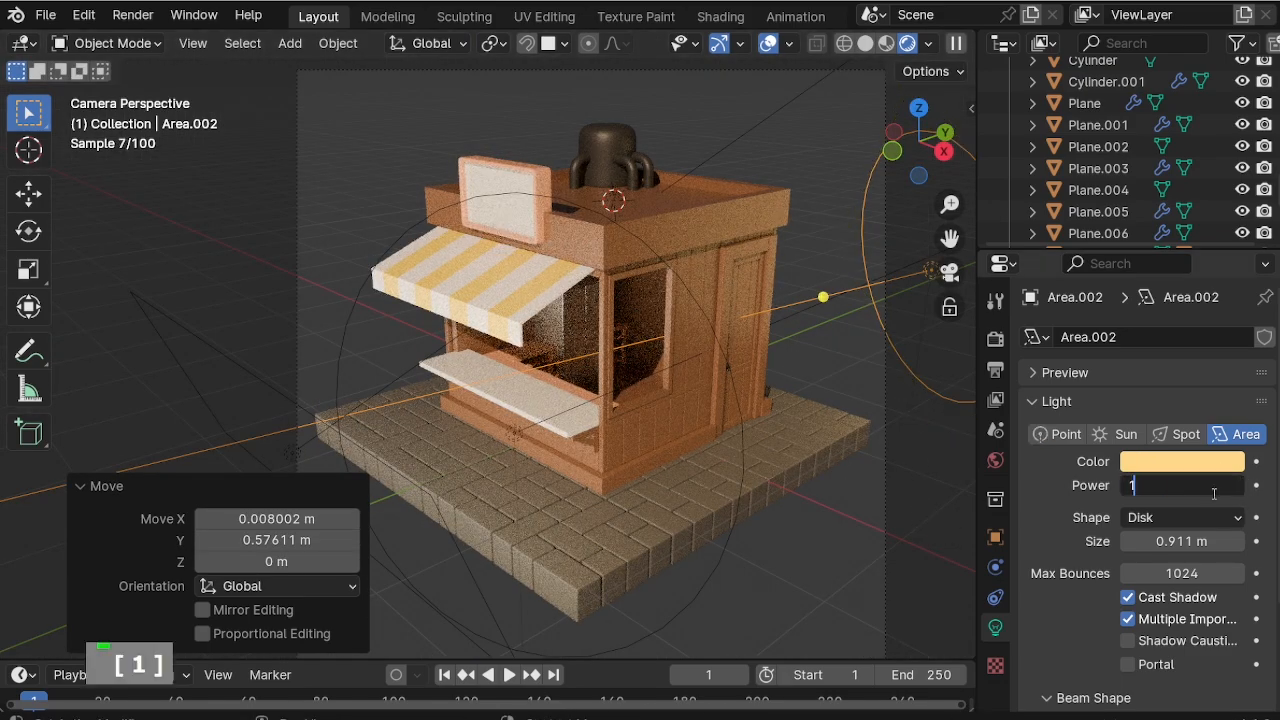
text(0)
key(Return)
click(1182, 485)
text(20)
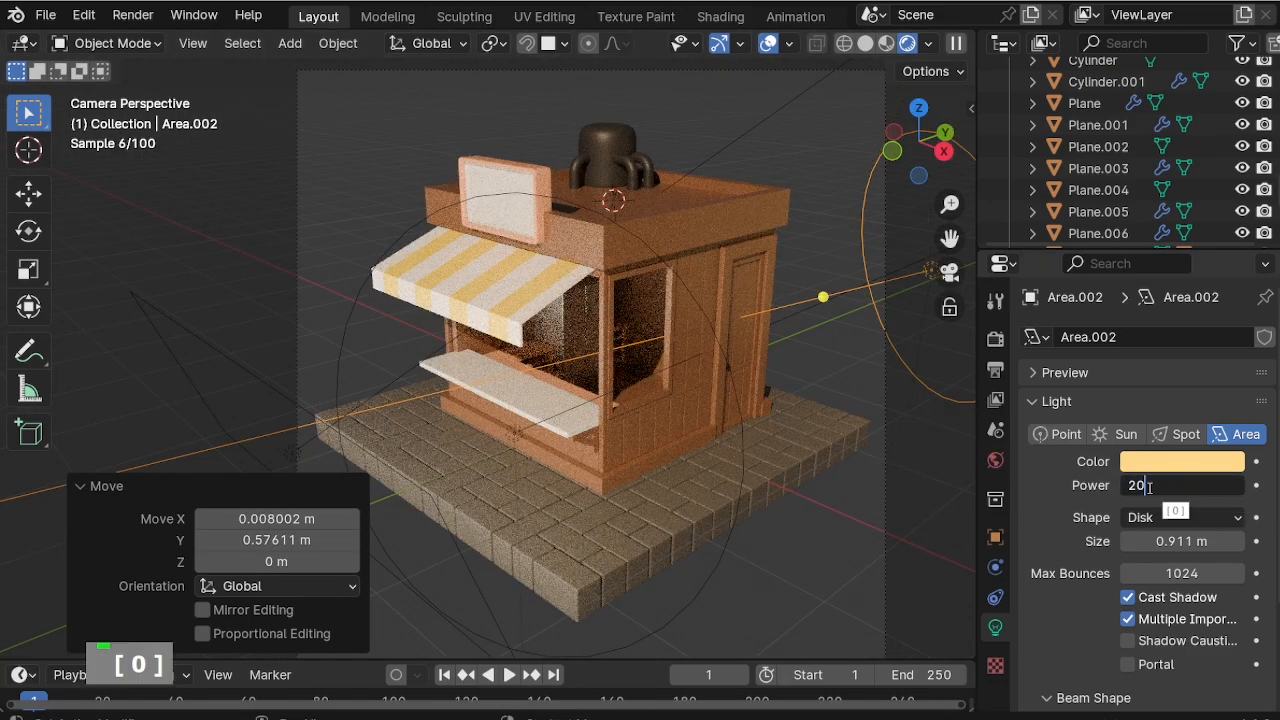
key(Return)
Tint the duplicated disk light light orange and delete it.
click(1182, 461)
drag(1103, 253, 1088, 270)
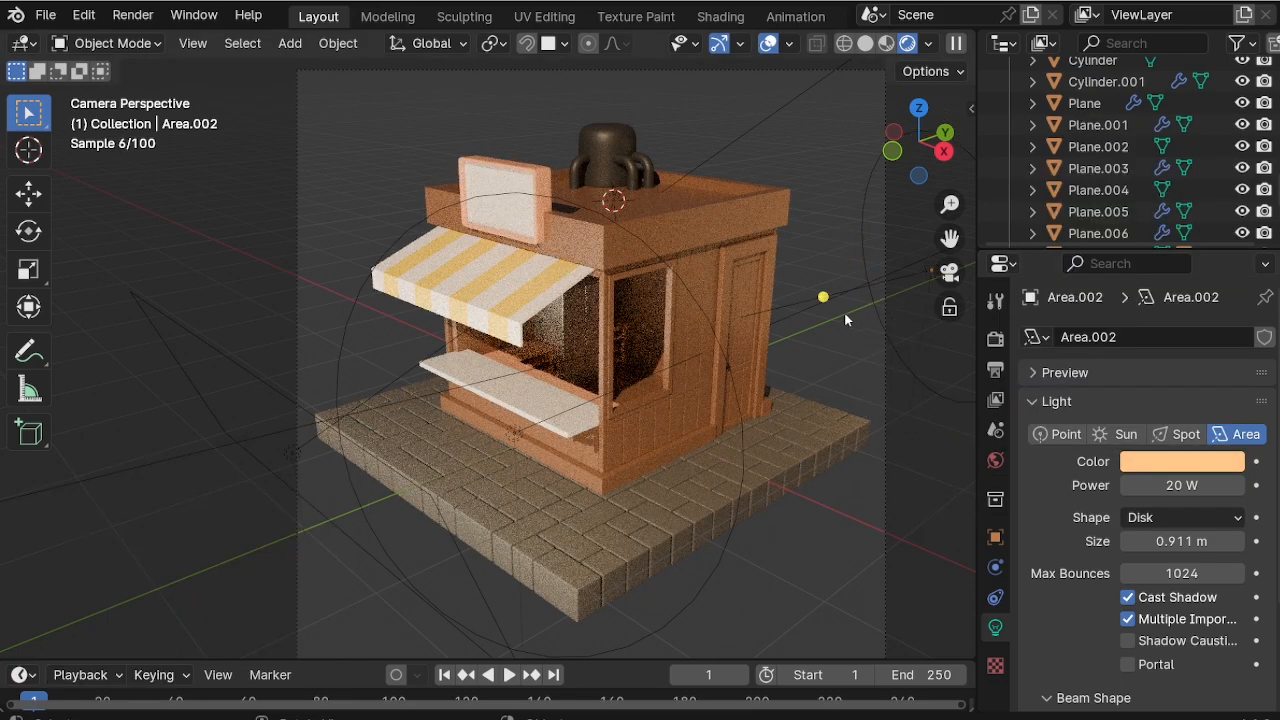
key(Delete)
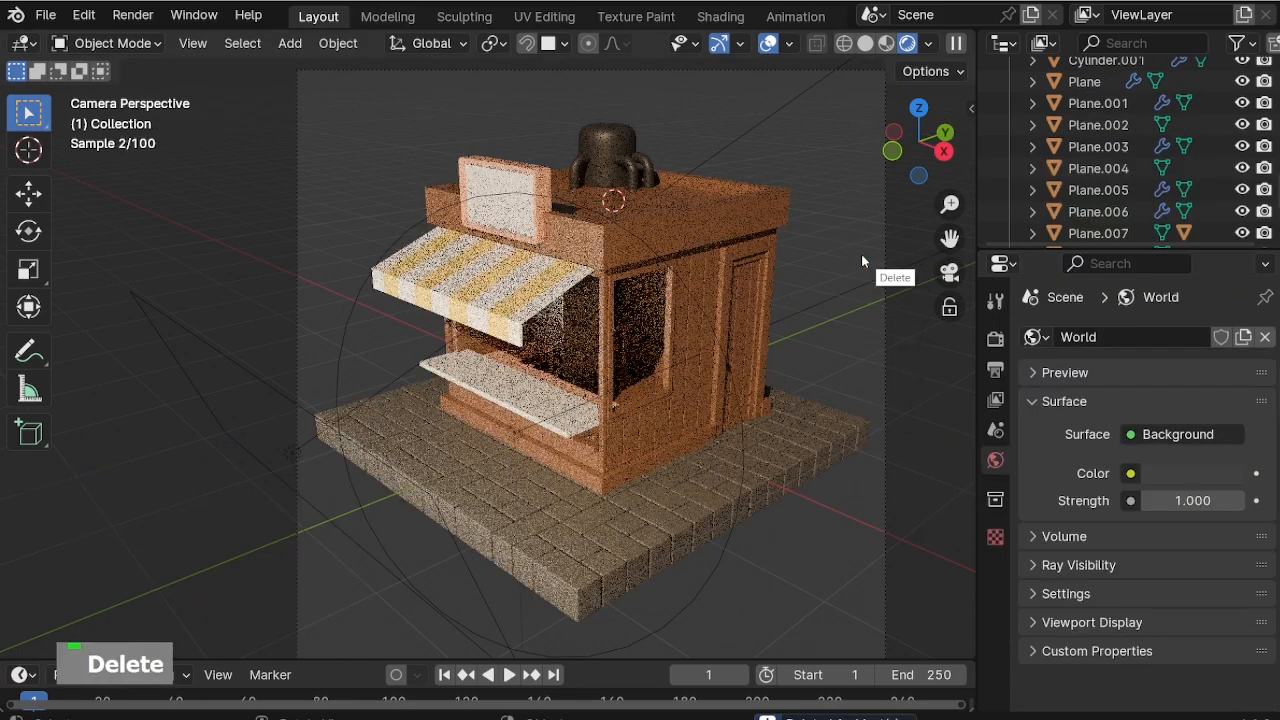
In the top view, rotate the remaining disk light about -13.6° and move it about 0.34 m along both X and Y.
click(742, 431)
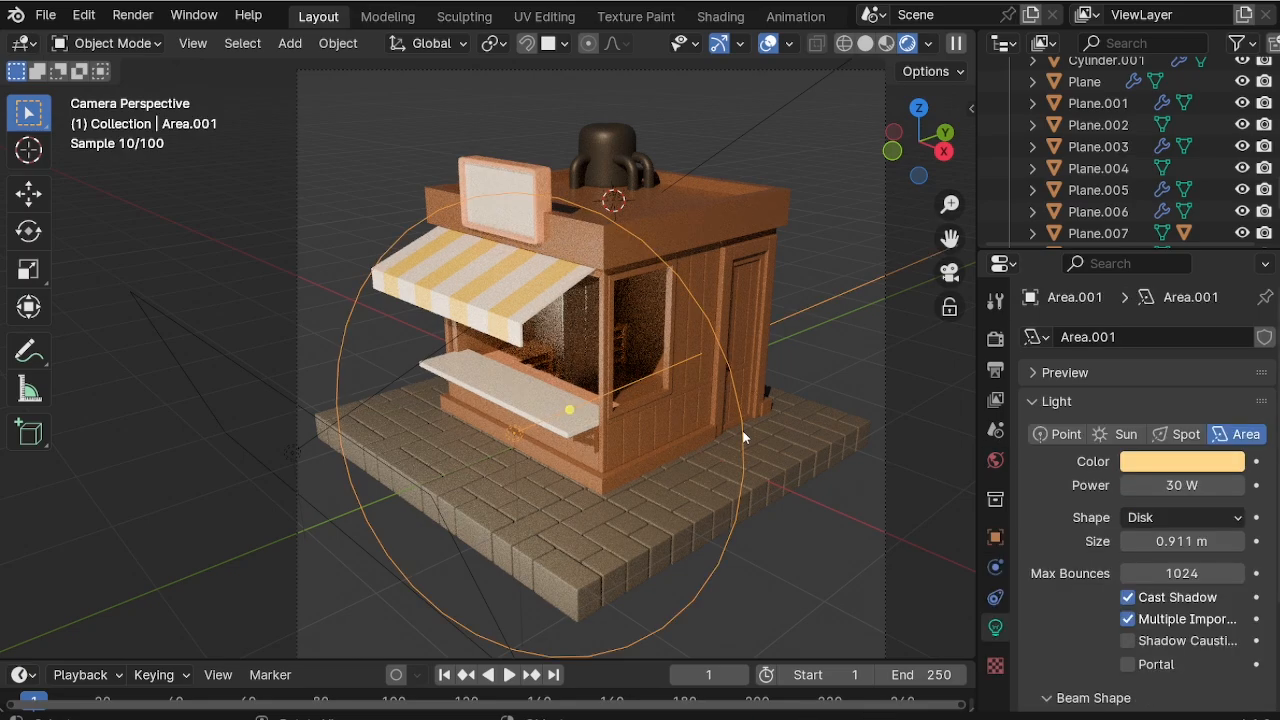
key(KP_7)
key(r)
click(738, 387)
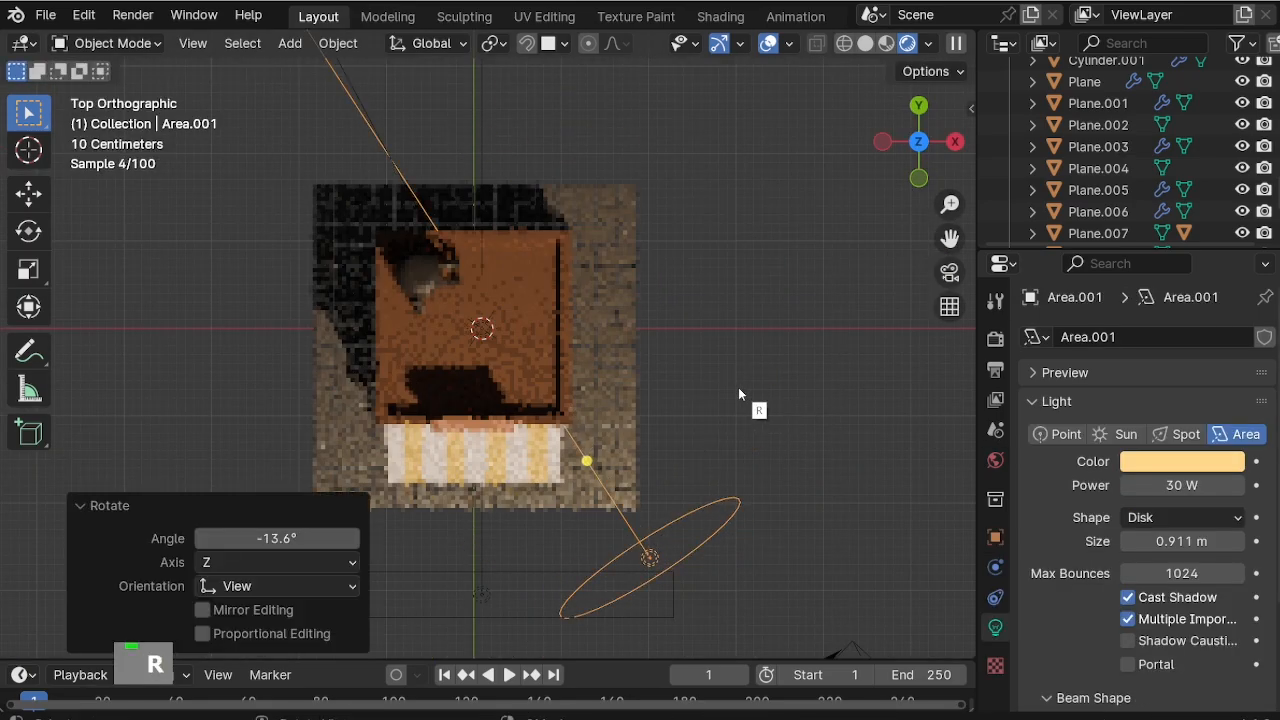
key(g)
click(768, 395)
key(KP_0)
Soften the disk light's color to a paler warm yellow with hue 0.101 and saturation 0.566.
scroll(758, 397, up, 6)
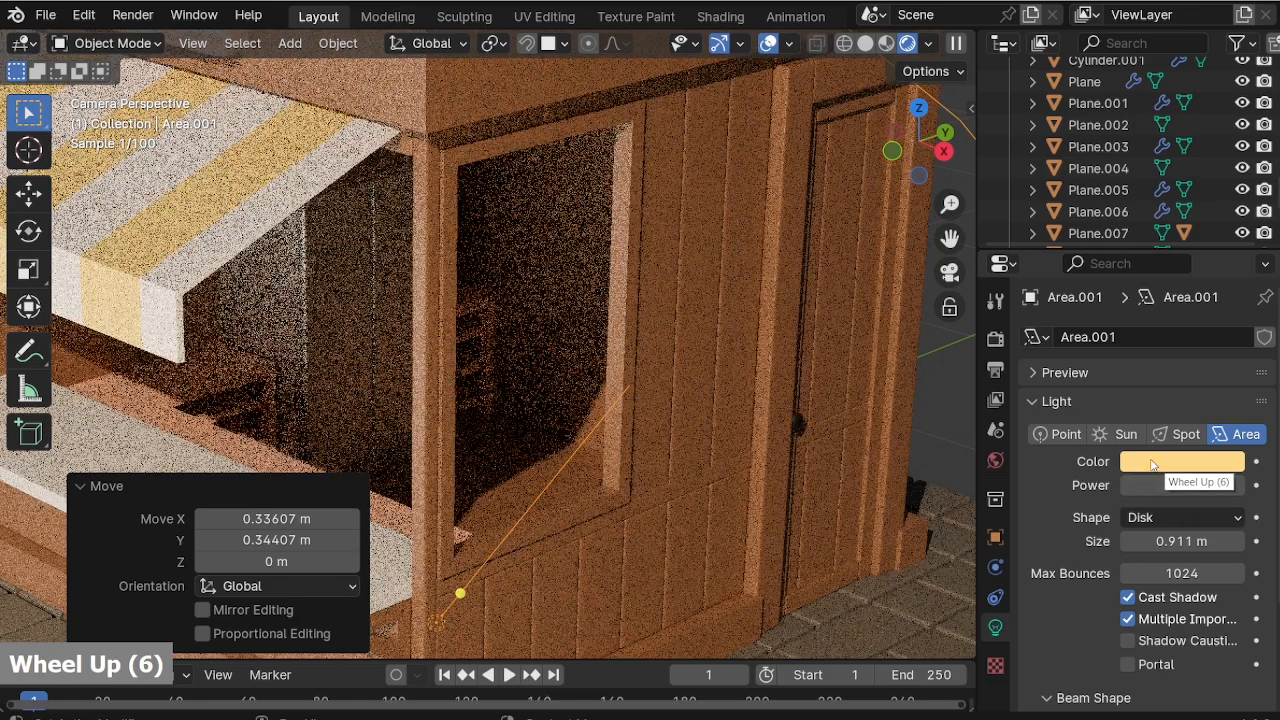
click(1148, 463)
drag(1098, 254, 1102, 247)
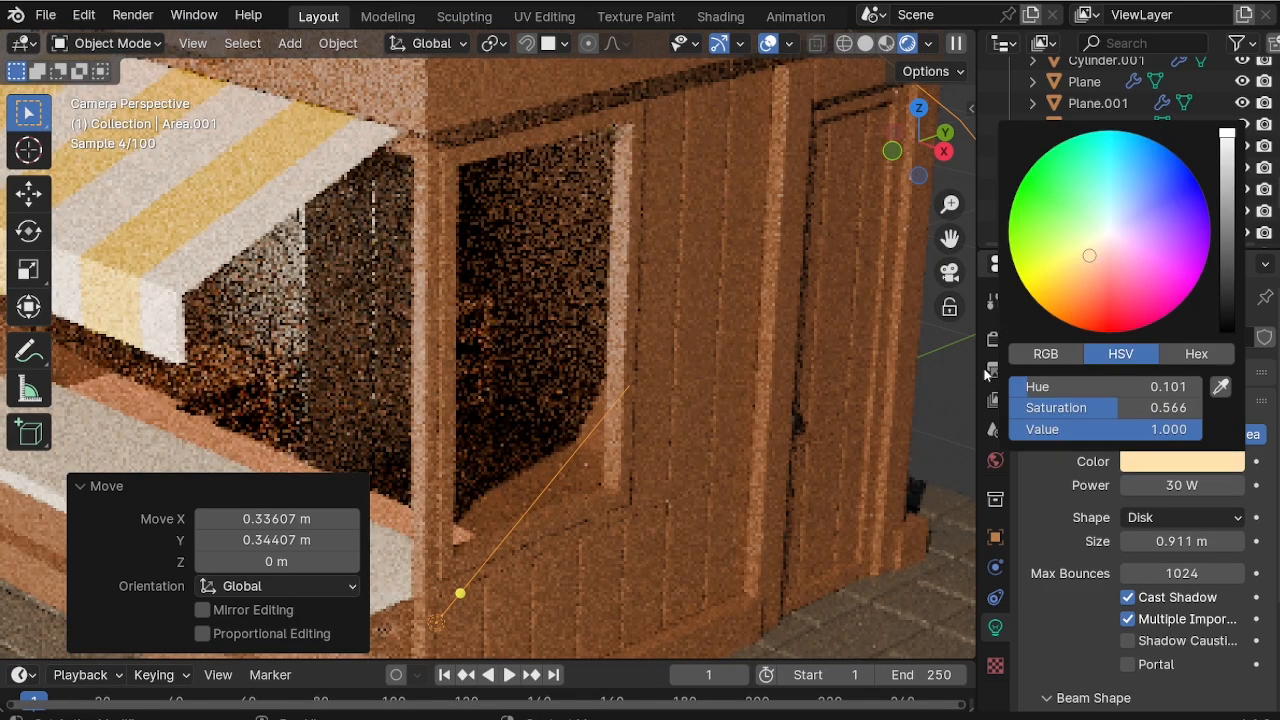
Examine the kiosk's lighting from another angle, up close, and through the camera.
middle_drag(884, 376, 874, 407)
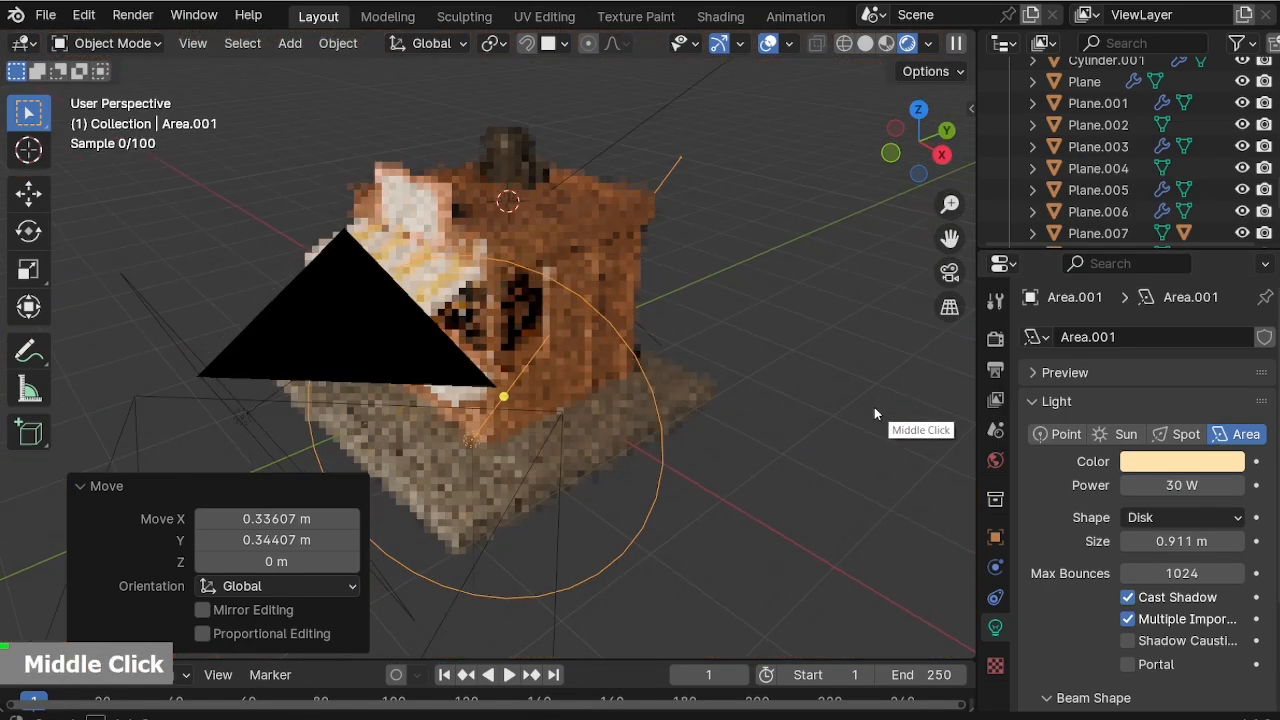
scroll(471, 396, up, 2)
scroll(397, 475, up, 1)
scroll(560, 400, up, 2)
key(KP_0)
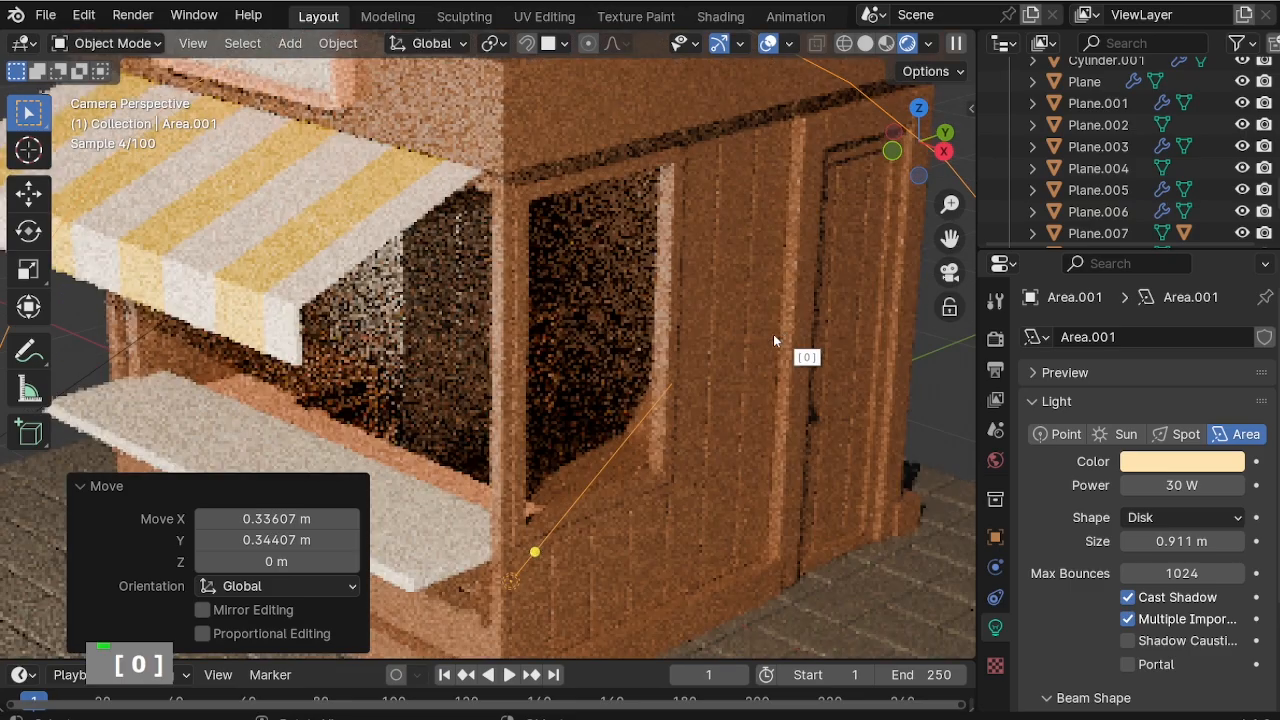
scroll(860, 368, up, 1)
scroll(880, 373, down, 1)
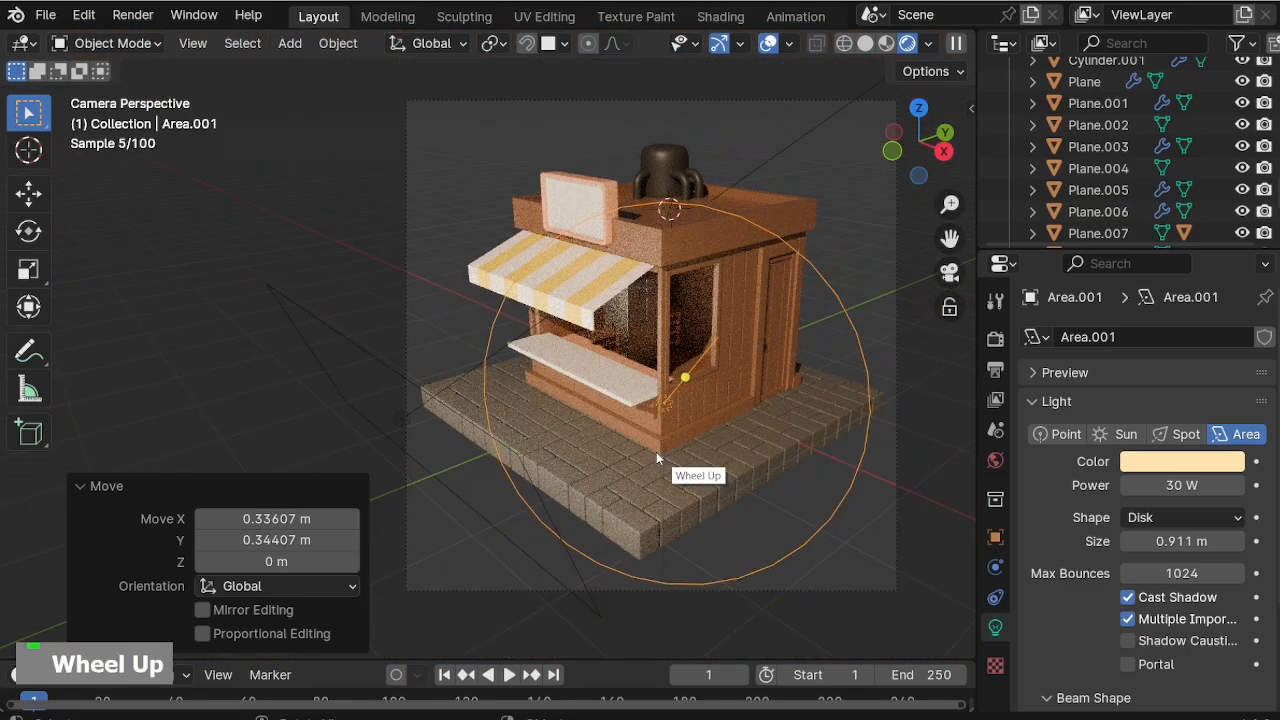
scroll(785, 445, up, 2)
Add a plane, lower it along Z beneath the paved base, and scale it up by about 8.74.
key(shift+a)
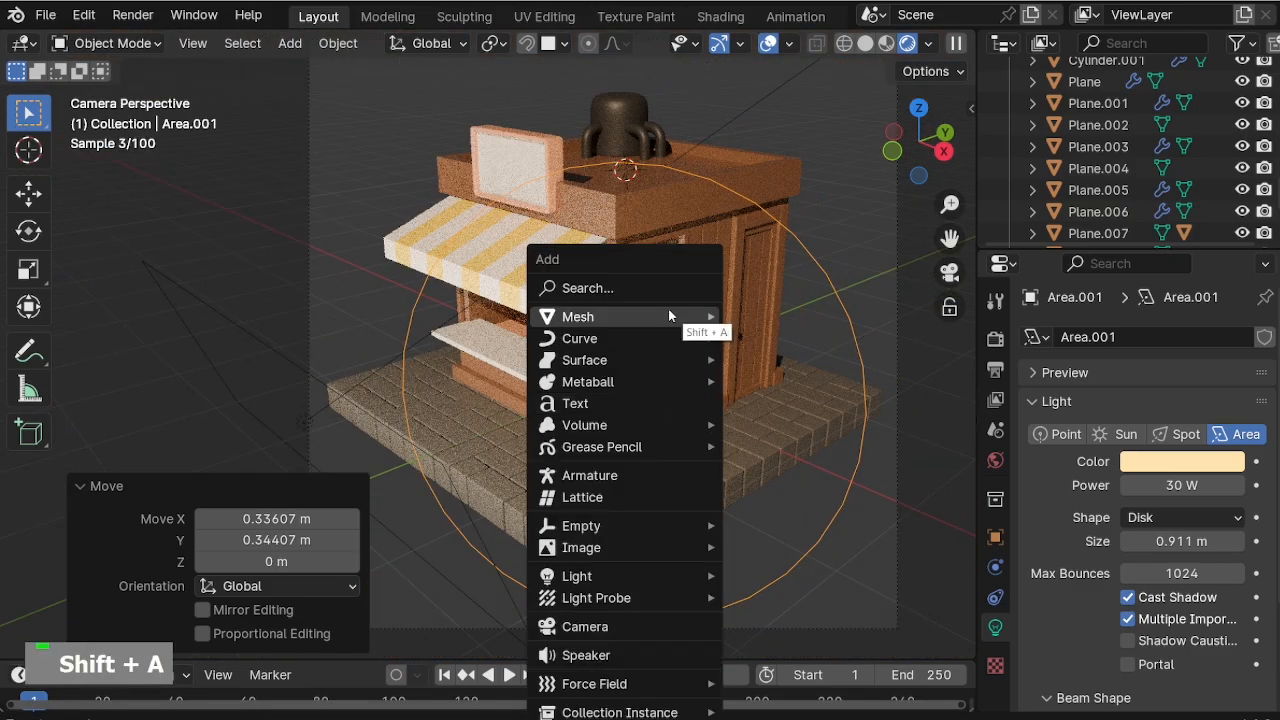
click(590, 318)
key(g)
key(z)
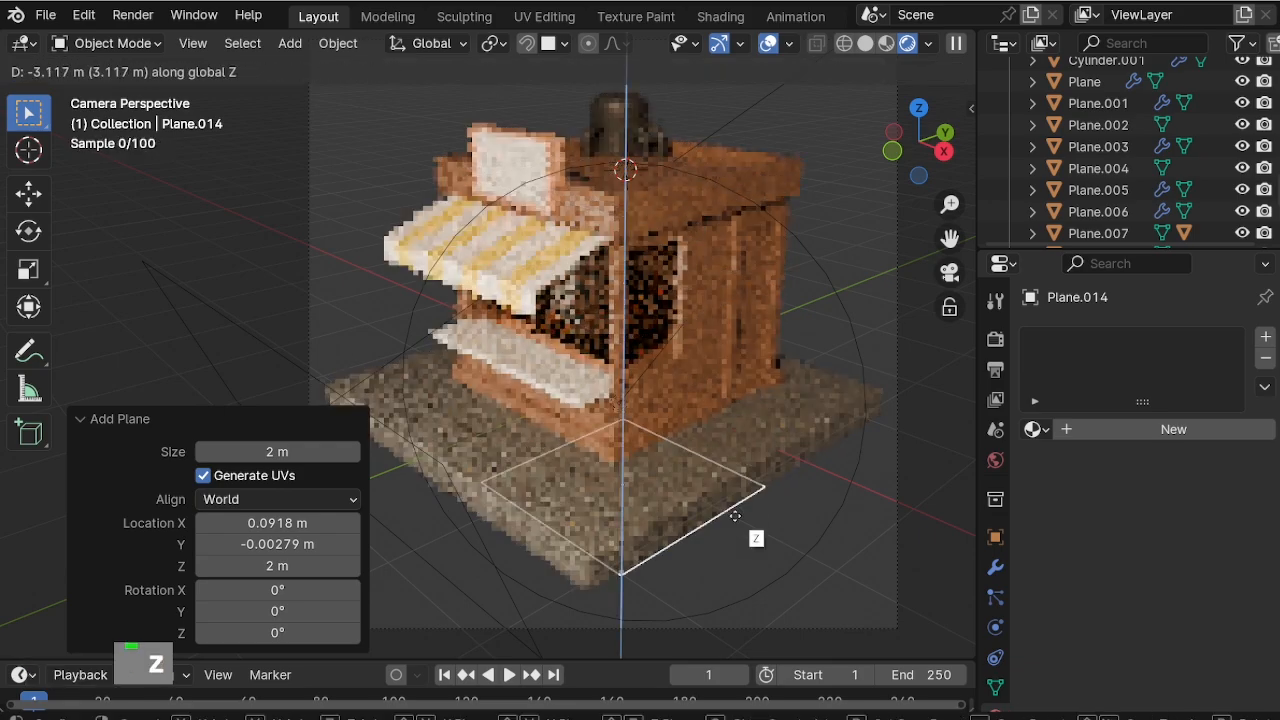
click(754, 534)
key(s)
click(595, 443)
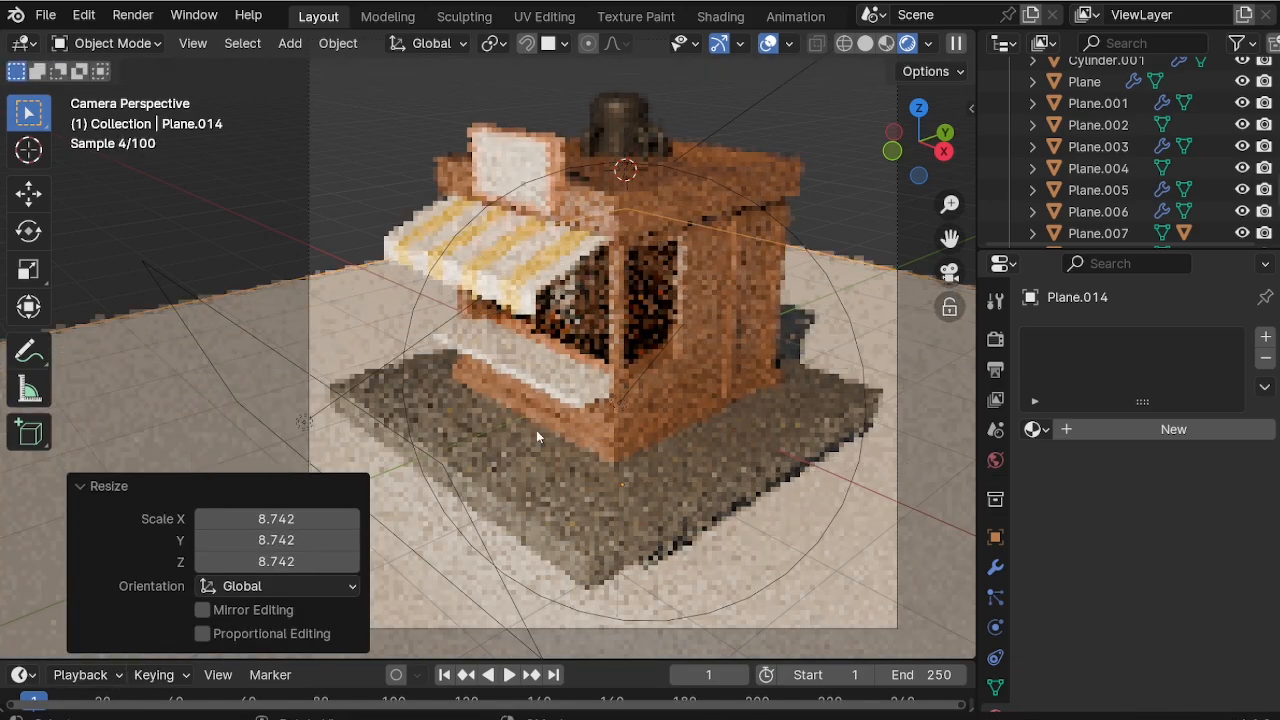
Raise the ground plane about 0.18 m and another 0.65 m along Z to meet the underside of the paved base.
key(g)
key(z)
click(611, 416)
key(KP_1)
key(g)
key(z)
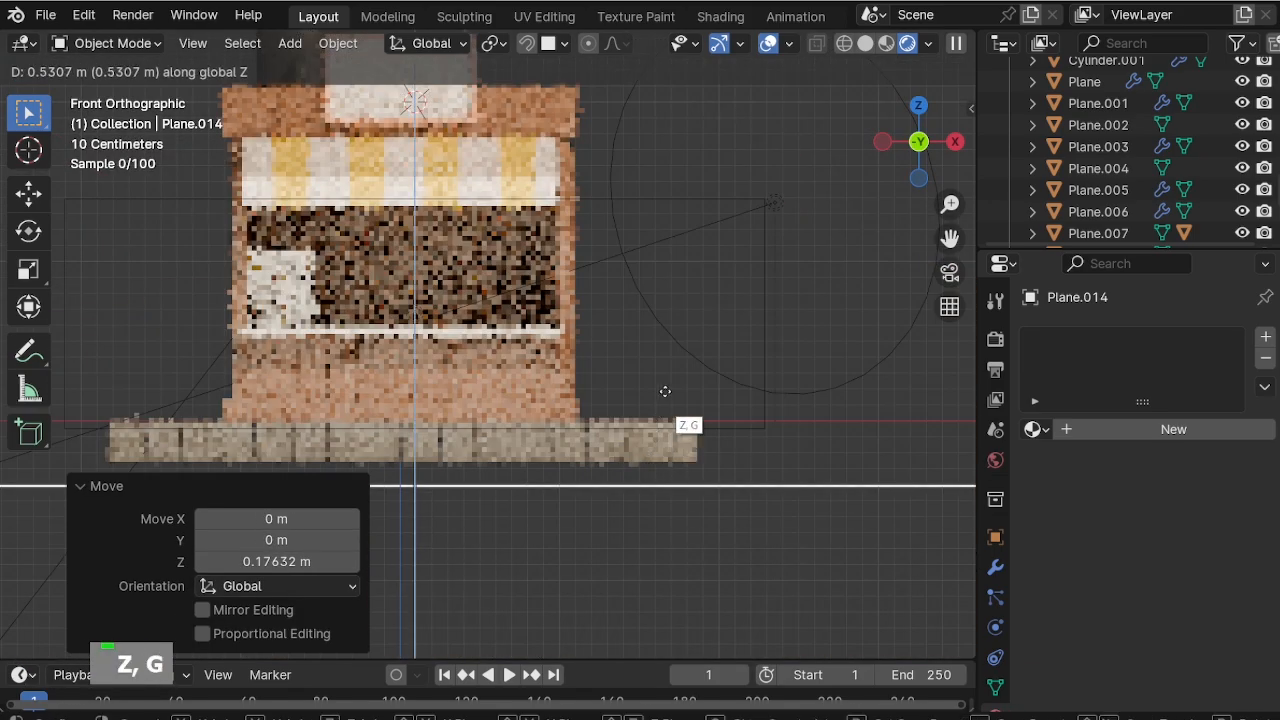
click(668, 377)
key(KP_0)
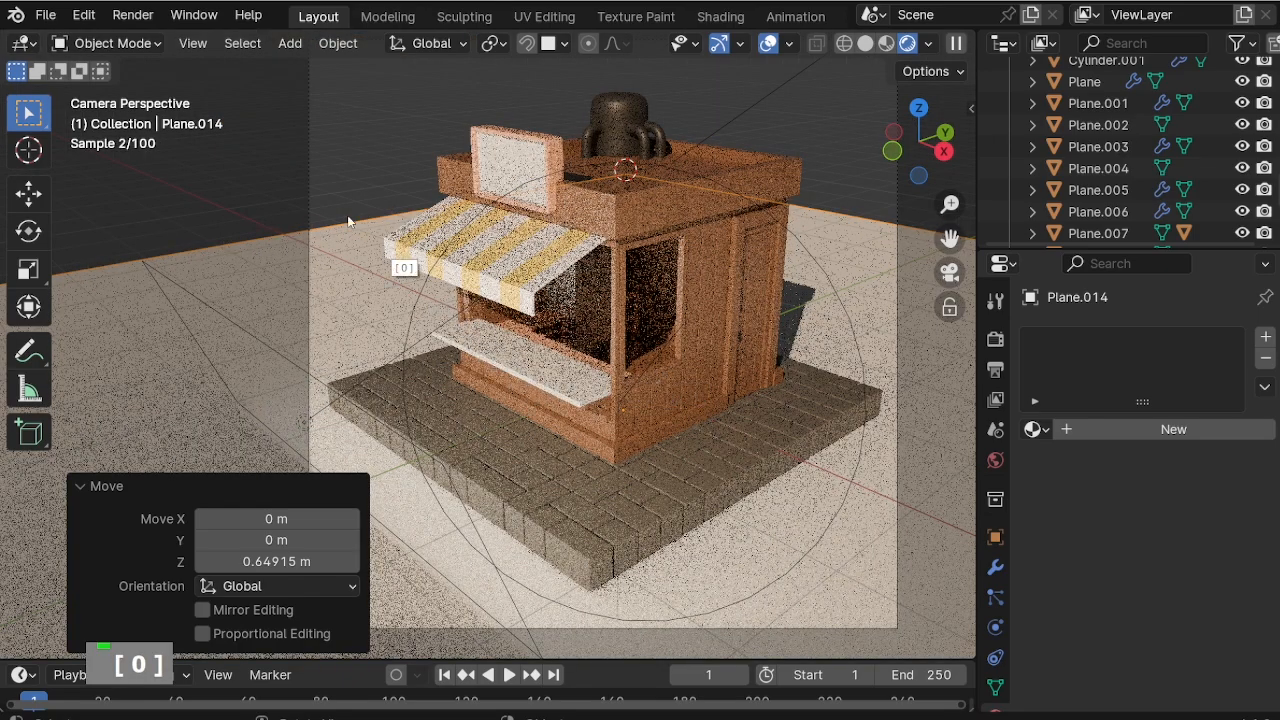
Extrude the ground plane's two far edges upward along Z to form backdrop walls behind the kiosk.
key(Tab)
shift+click(841, 211)
key(e)
key(z)
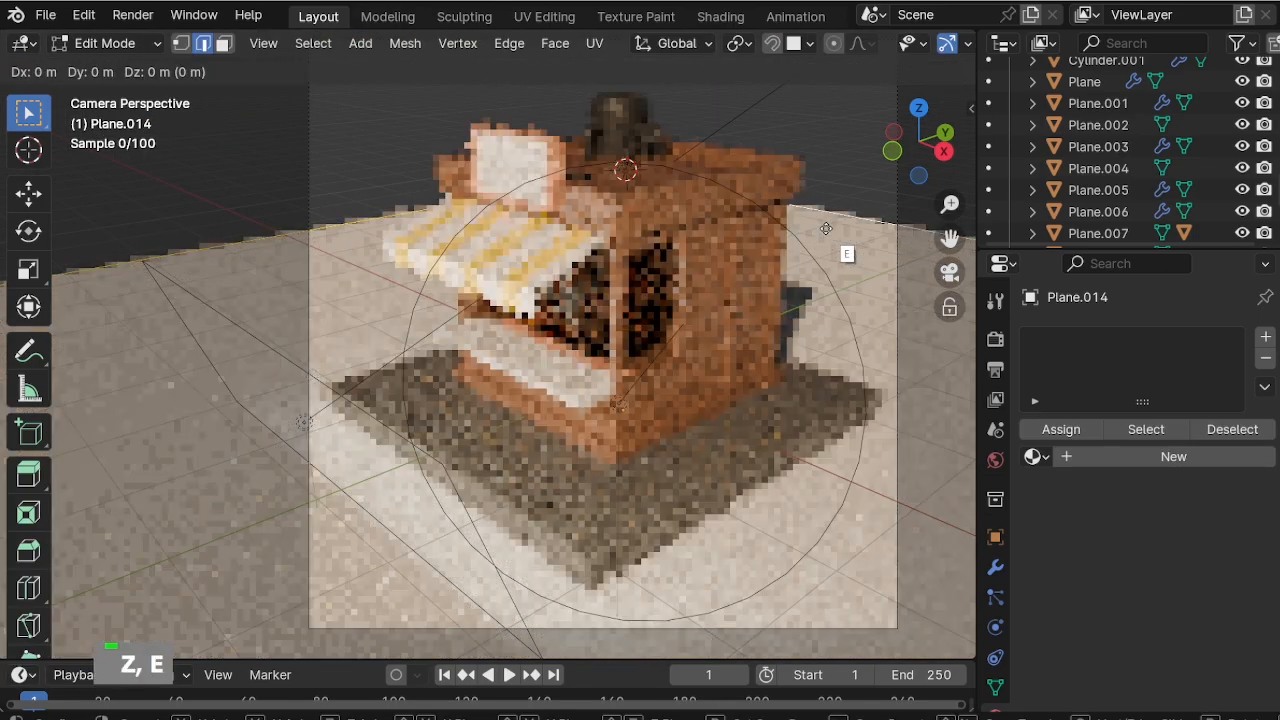
click(841, 614)
key(Tab)
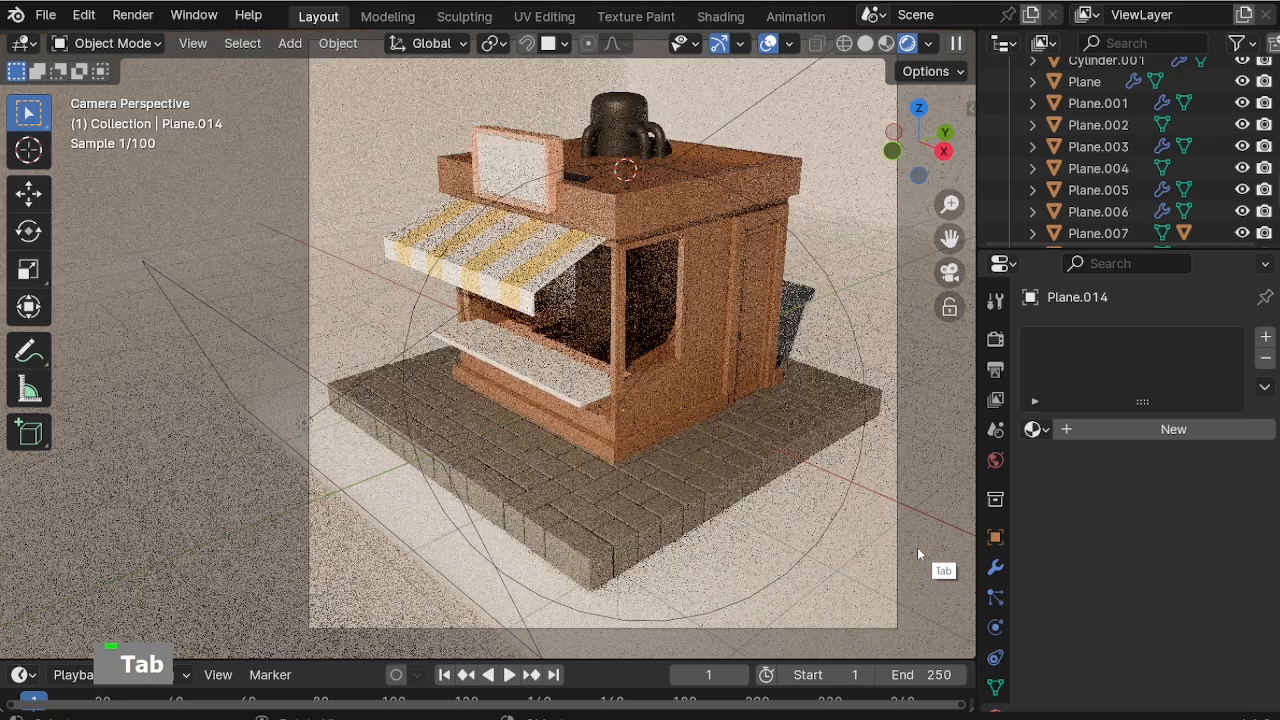
Move the 100 W square area light about -0.93 m along Y, away from the kiosk.
click(414, 550)
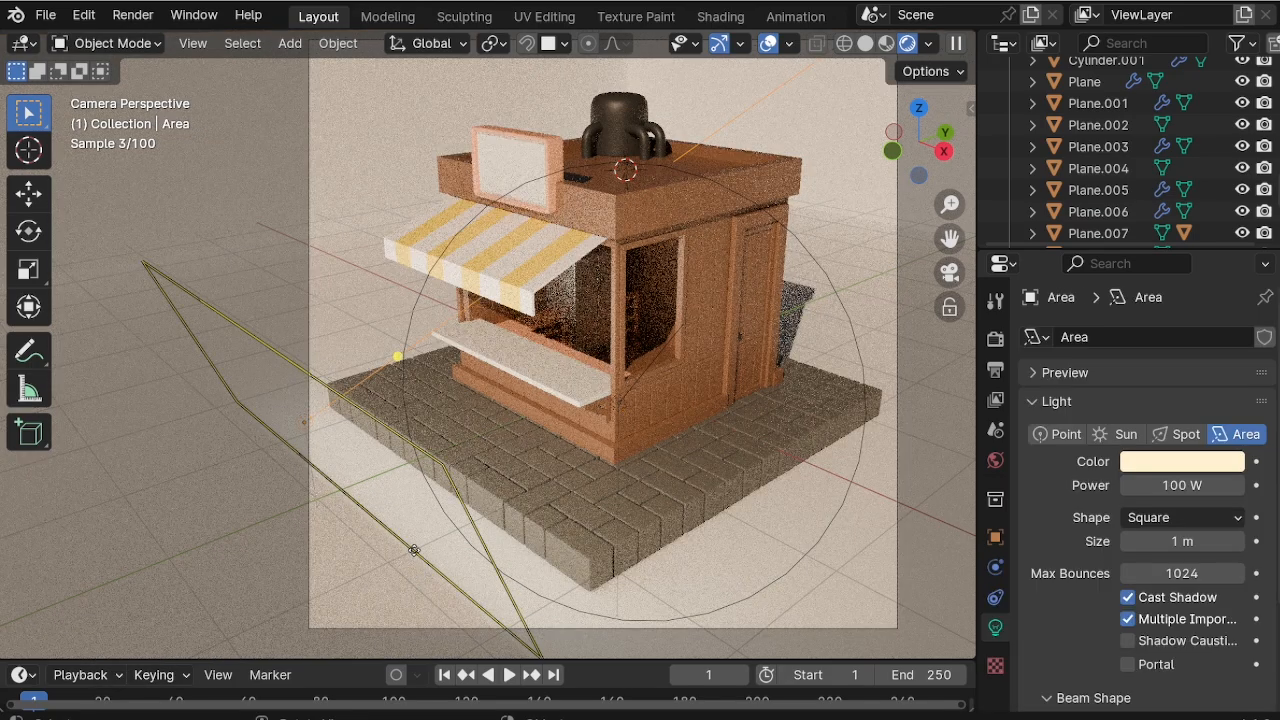
key(g)
key(y)
click(856, 545)
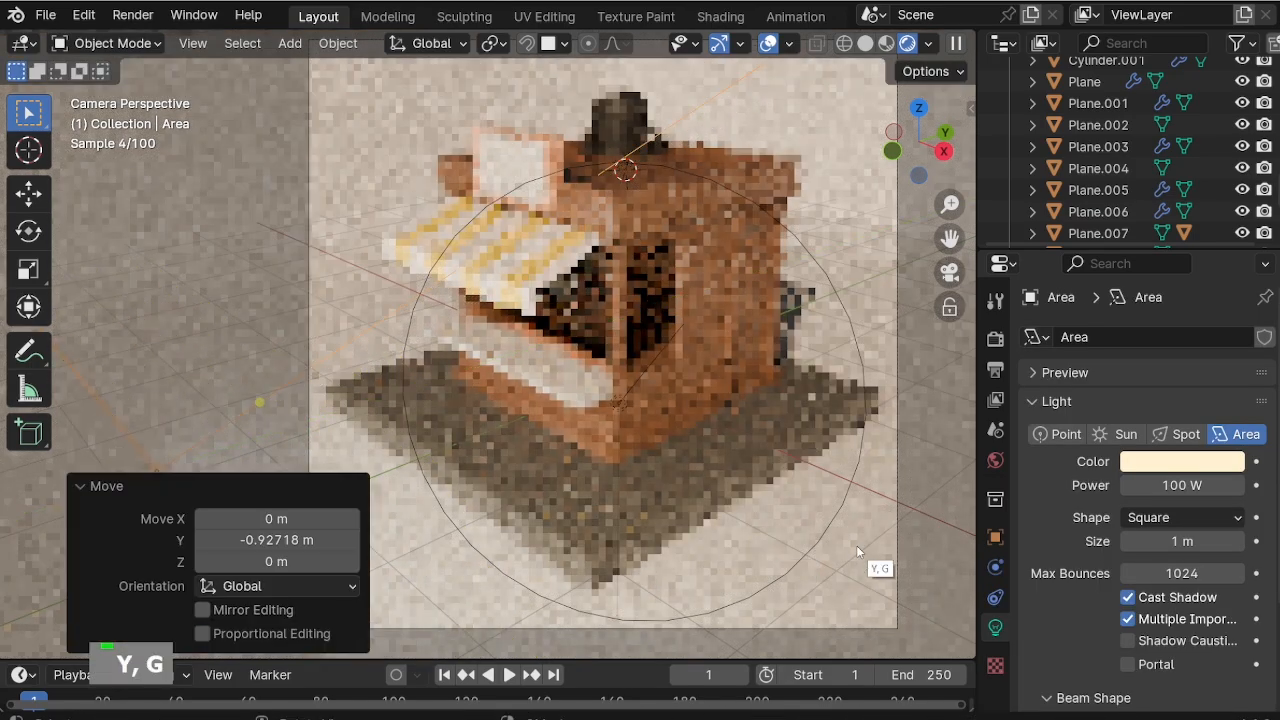
click(926, 552)
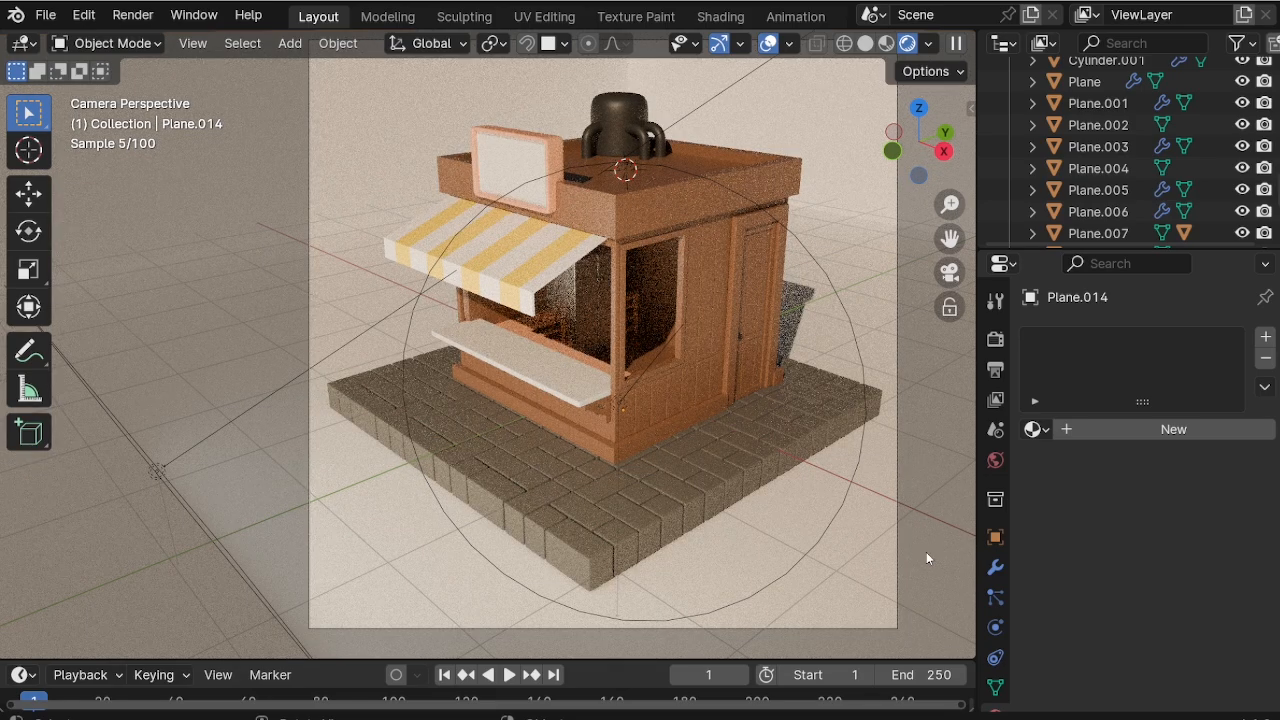
Add a spot light inside the kiosk and change its type to Area.
key(shift+a)
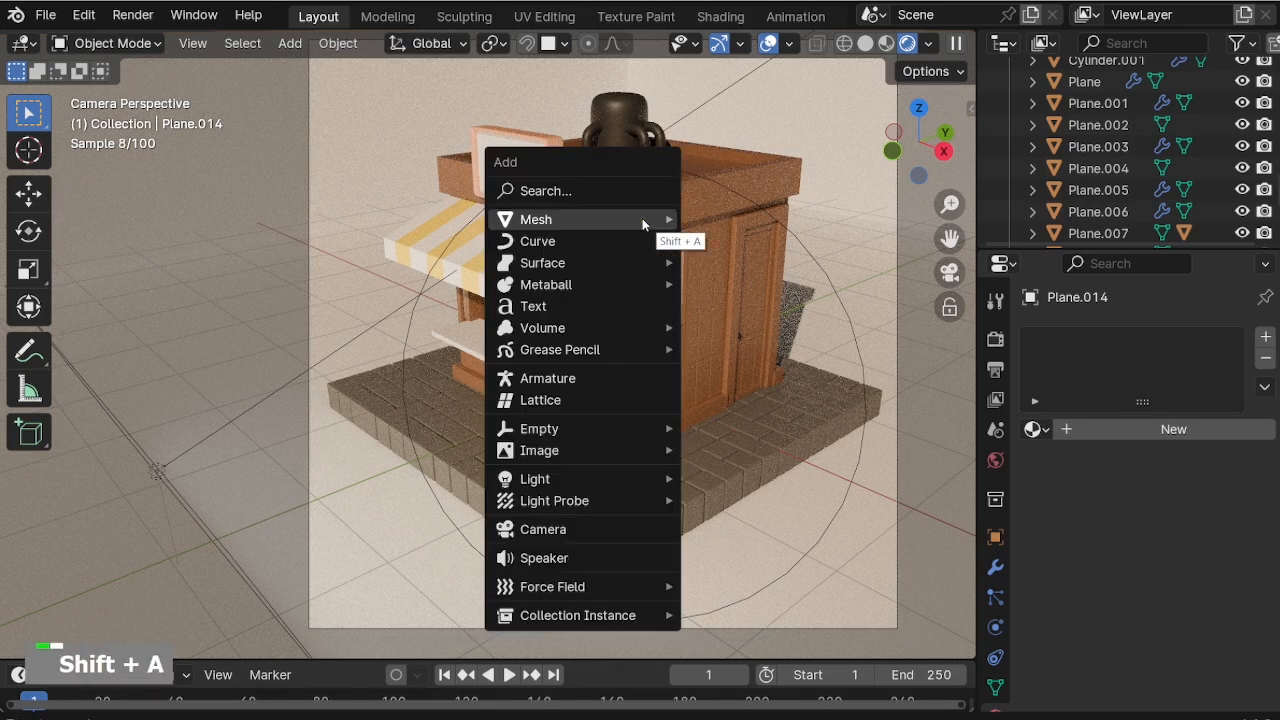
mouse_move(600, 479)
click(729, 526)
click(1240, 434)
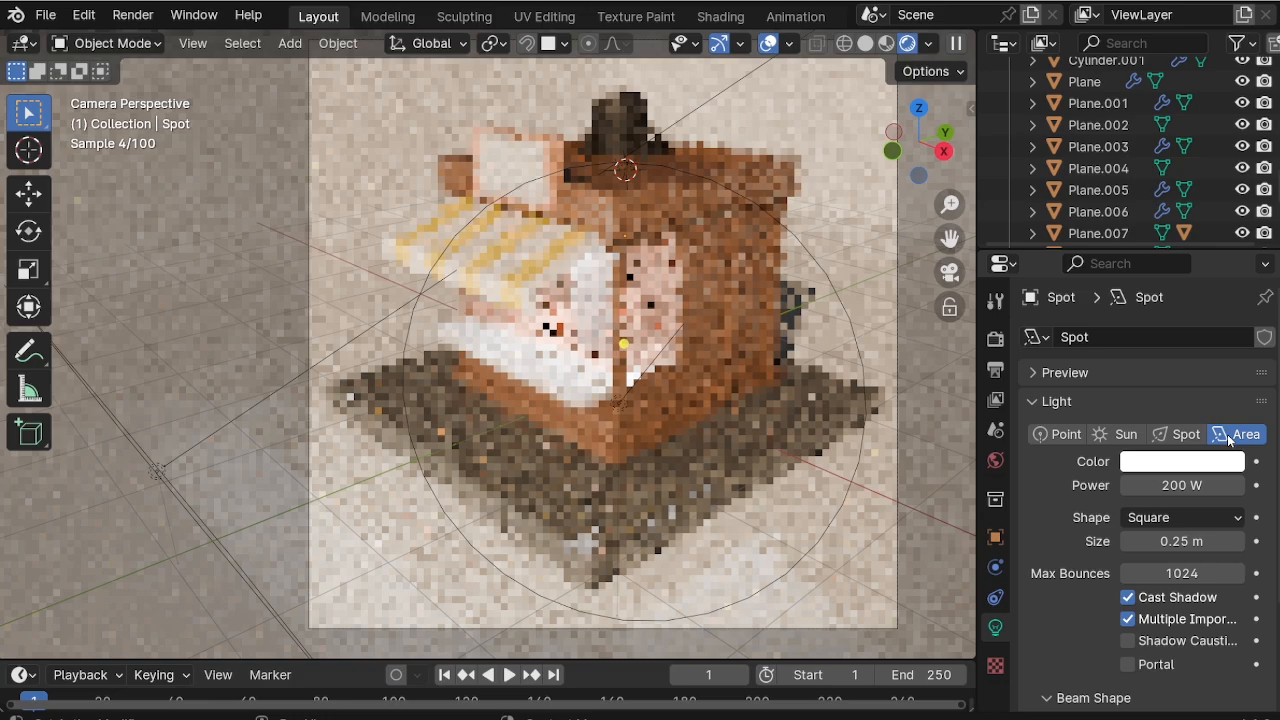
Set the power of the new area light inside the kiosk to 20 W.
click(1188, 486)
text(100)
key(Return)
click(1187, 488)
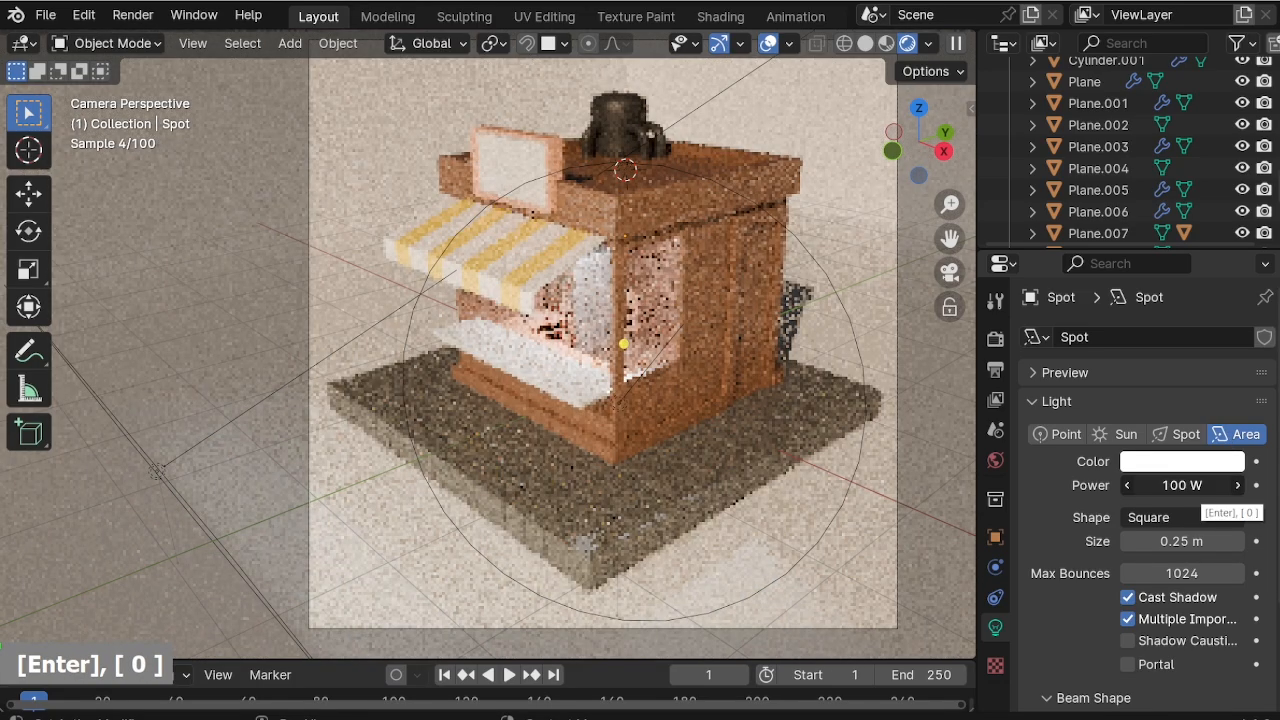
text(20)
key(Return)
Raise the 20 W area light about 0.11 m along Z in front view and scale it down to about 0.1.
key(KP_1)
key(g)
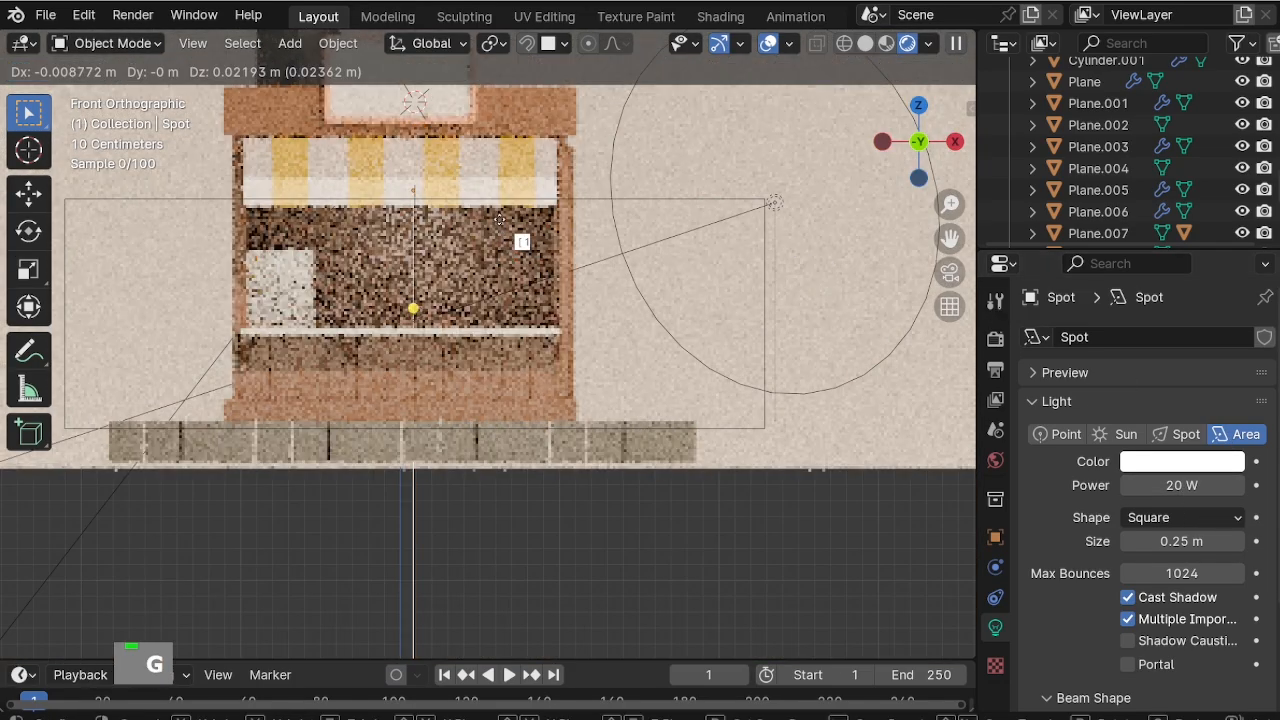
key(z)
click(522, 225)
key(s)
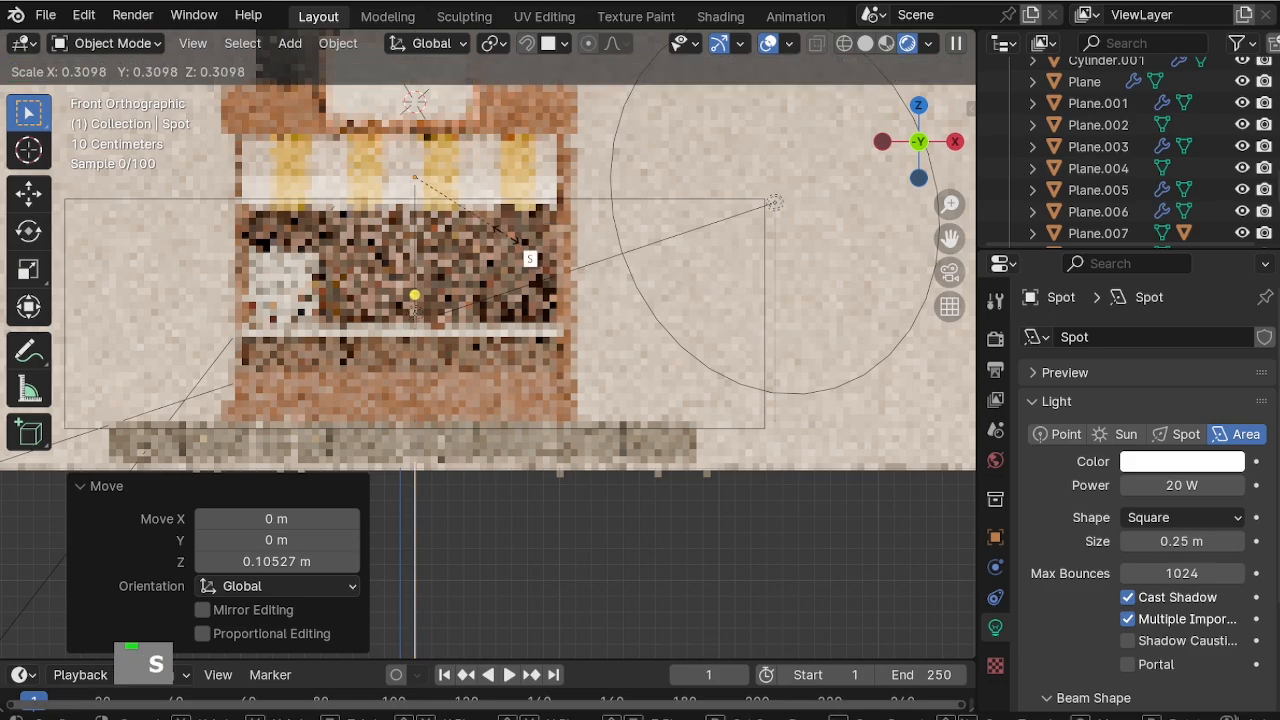
click(455, 205)
Change the shape of the kiosk's interior area light to Disk.
click(1172, 517)
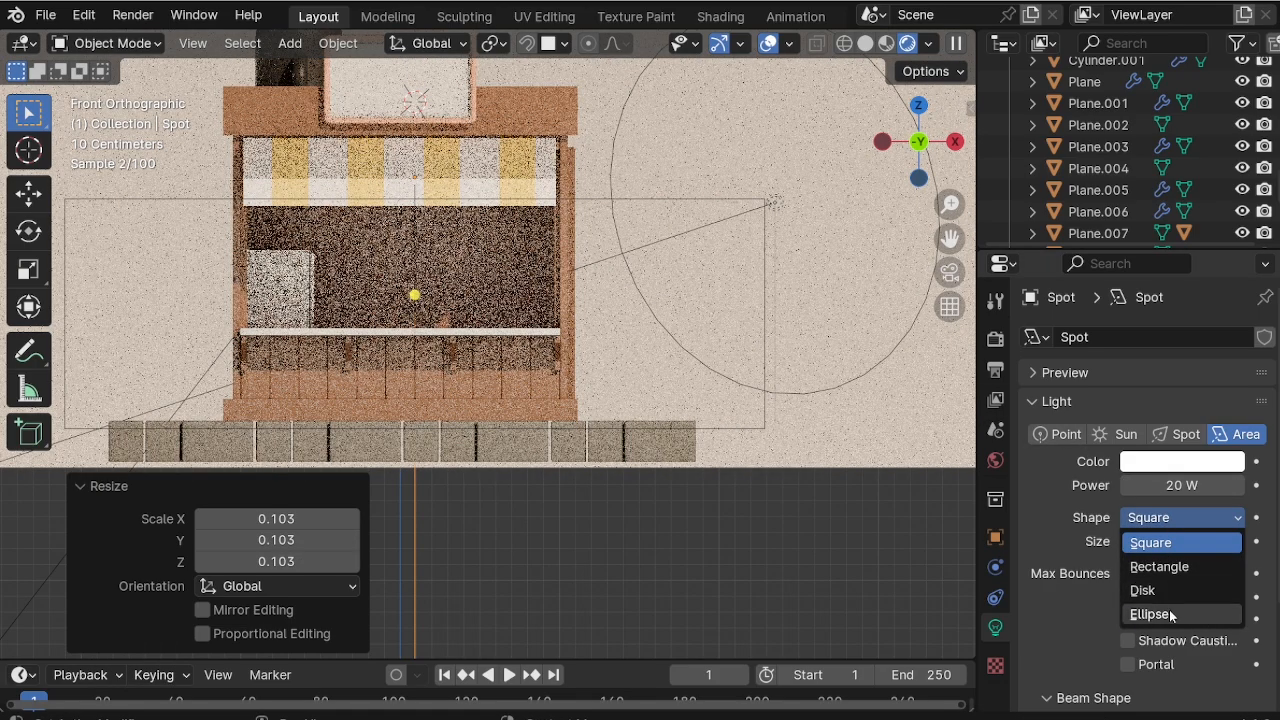
click(1172, 615)
click(1183, 517)
click(1142, 590)
Scale the interior disk light up by a factor of about 71.9 in material preview shading.
mouse_move(460, 335)
middle_down()
mouse_move(377, 331)
mouse_move(385, 340)
middle_up()
click(886, 43)
scroll(551, 120, up, 2)
middle_drag(551, 120, 691, 134)
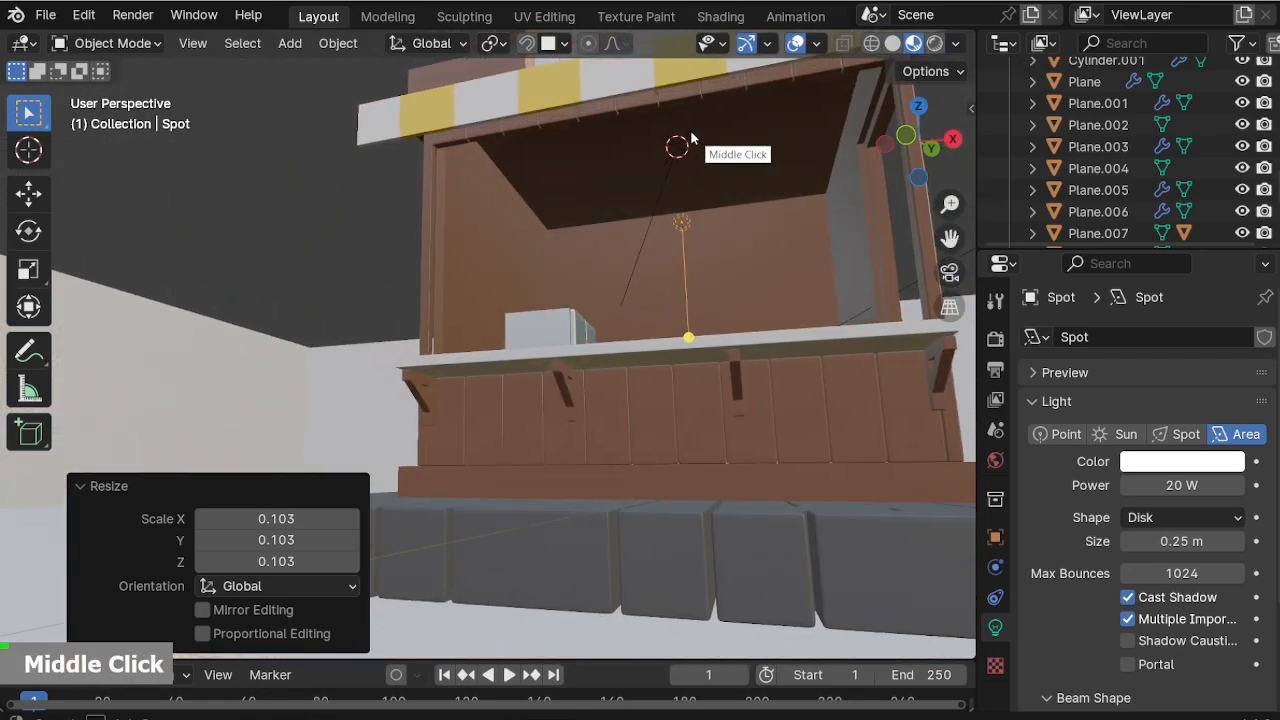
key(s)
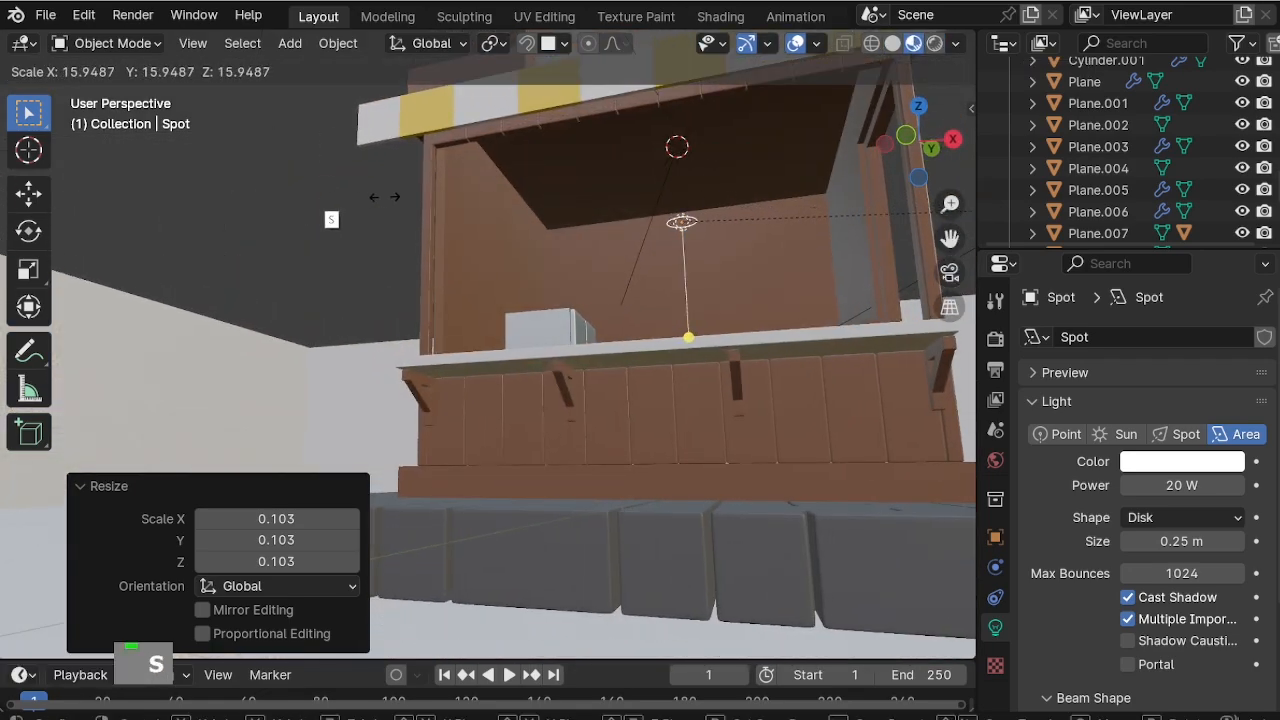
click(766, 354)
Raise the interior disk light about 0.36 m along Z toward the kiosk ceiling.
key(g)
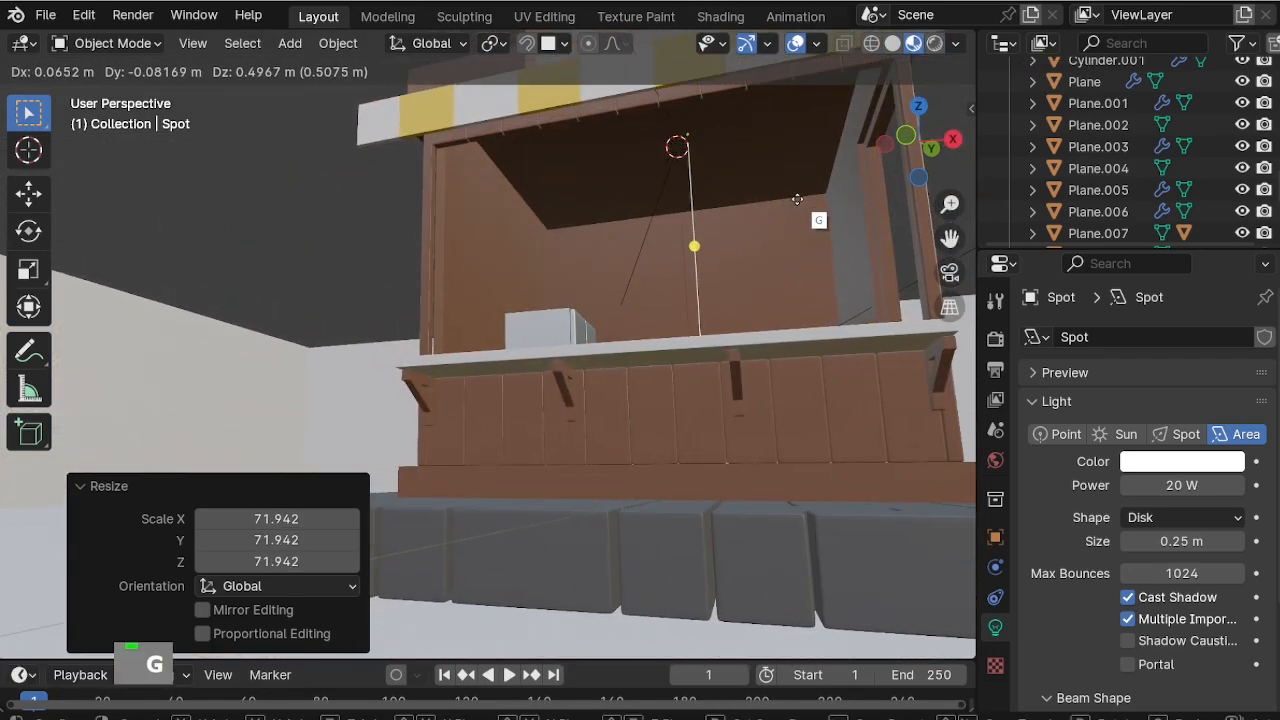
key(z)
click(776, 228)
Show the camera view in rendered shading and switch the render engine from Cycles to EEVEE.
key(KP_0)
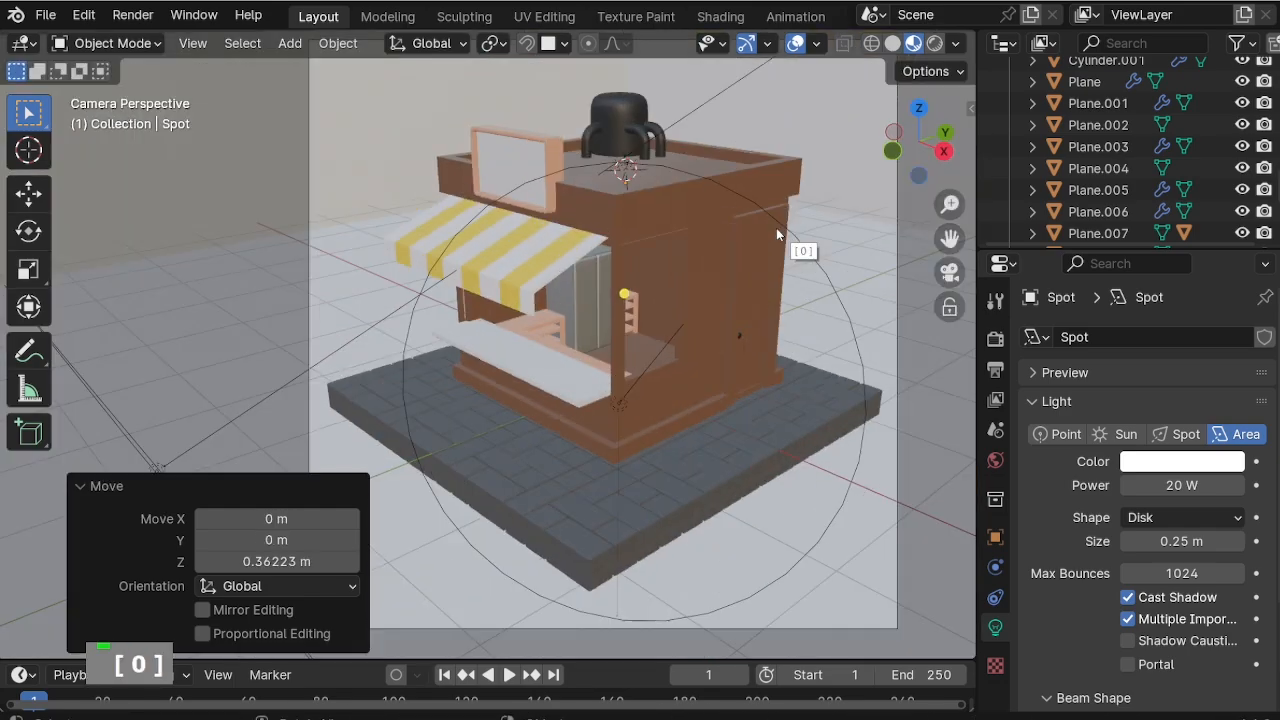
click(934, 43)
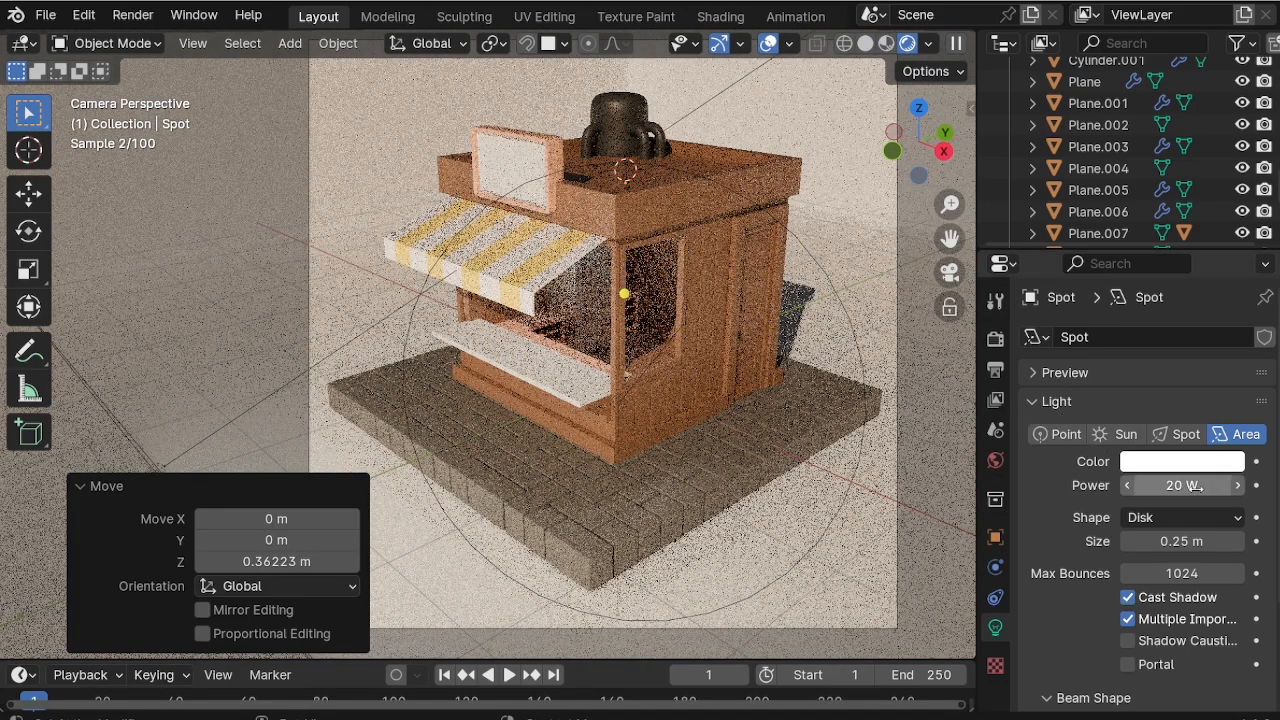
click(915, 484)
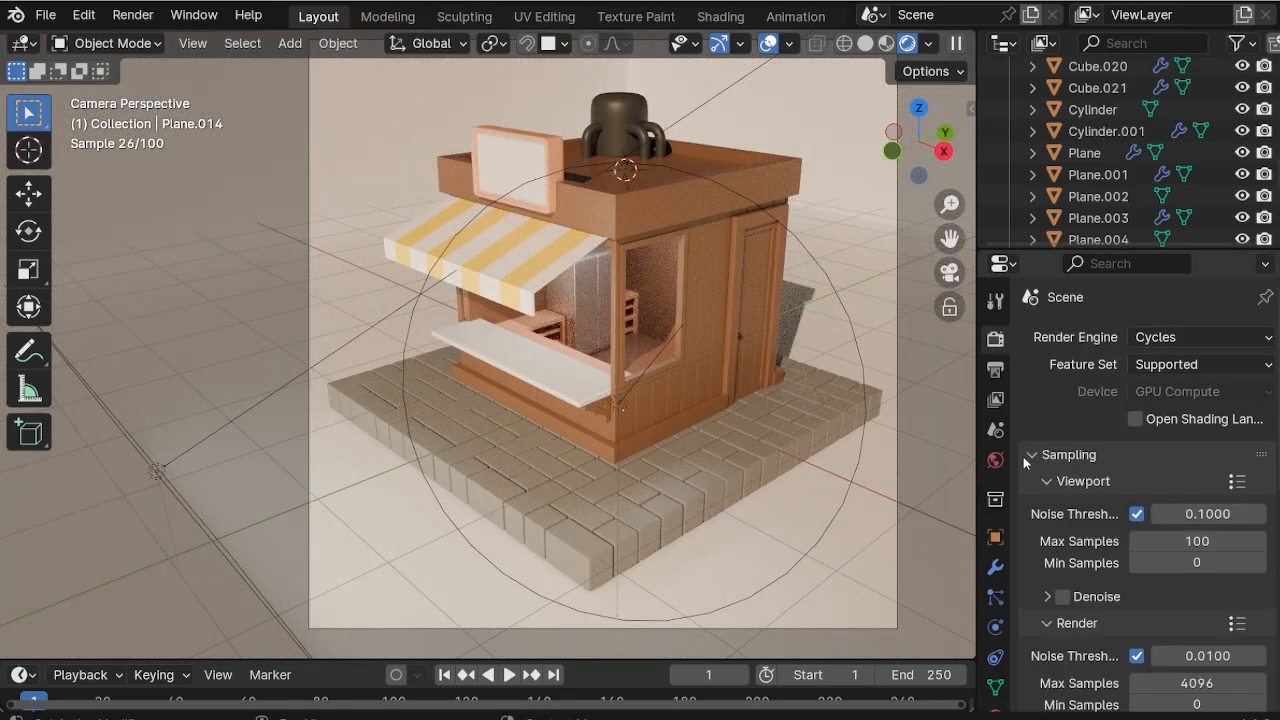
click(1160, 337)
click(1160, 363)
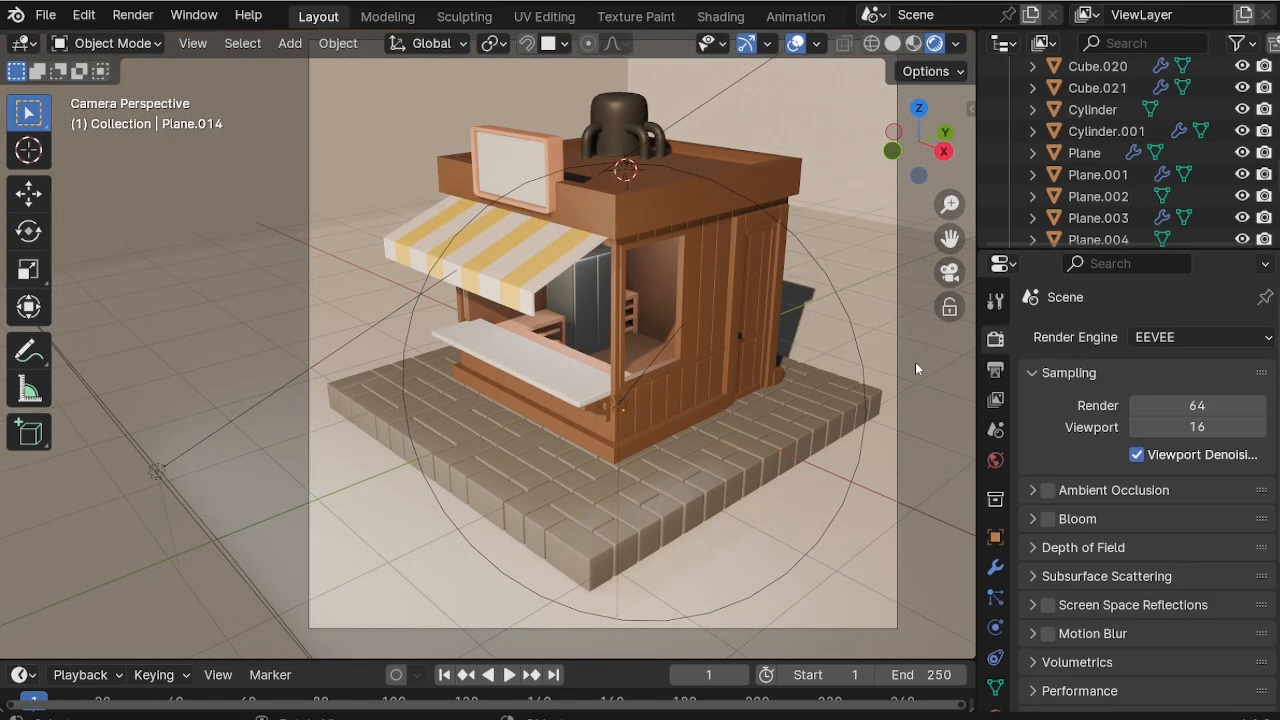
Add a Grease Pencil Scene Line Art object to outline the whole scene.
key(shift+a)
mouse_move(700, 309)
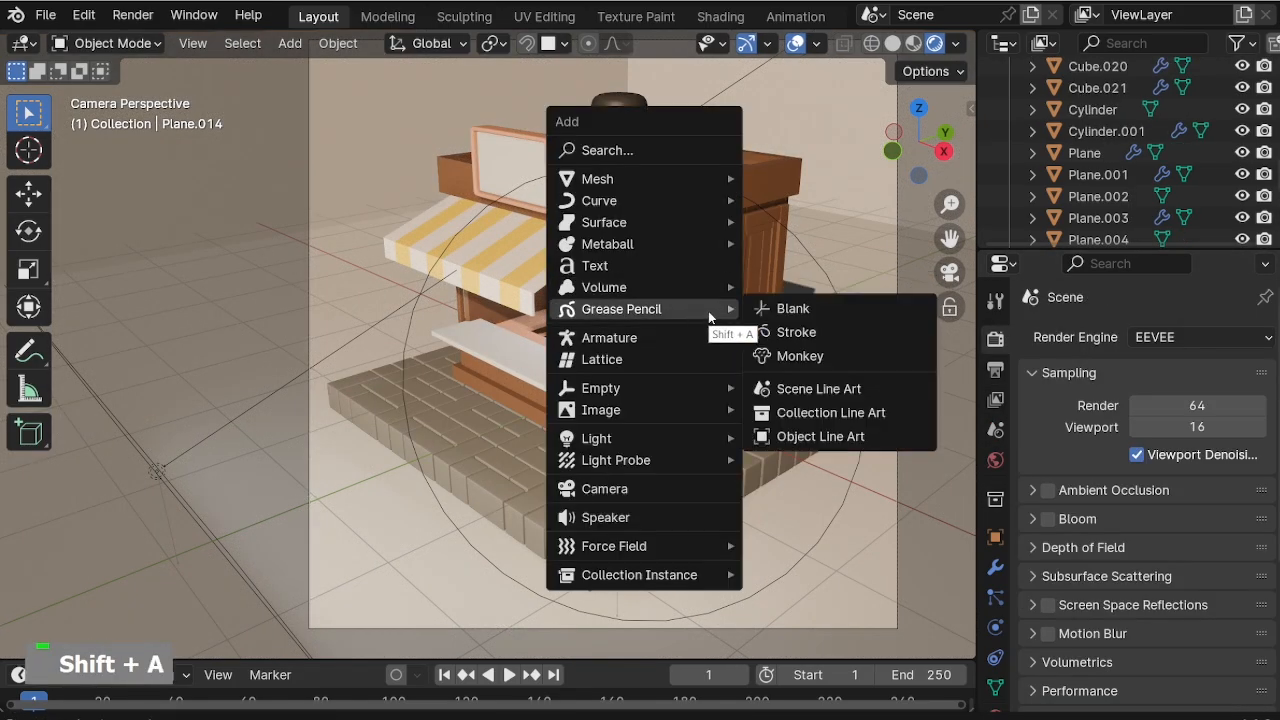
click(811, 390)
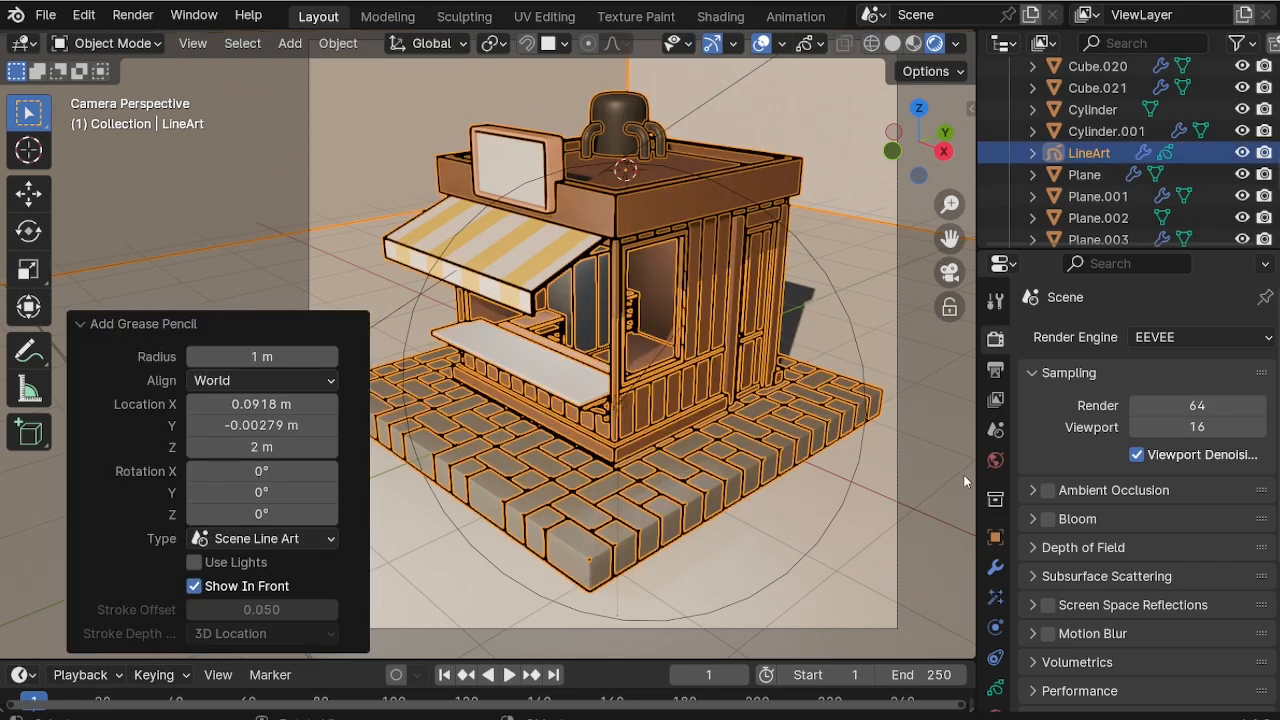
Set the line art's stroke thickness scale to 0.3.
scroll(1000, 640, down, 3)
scroll(1060, 640, down, 14)
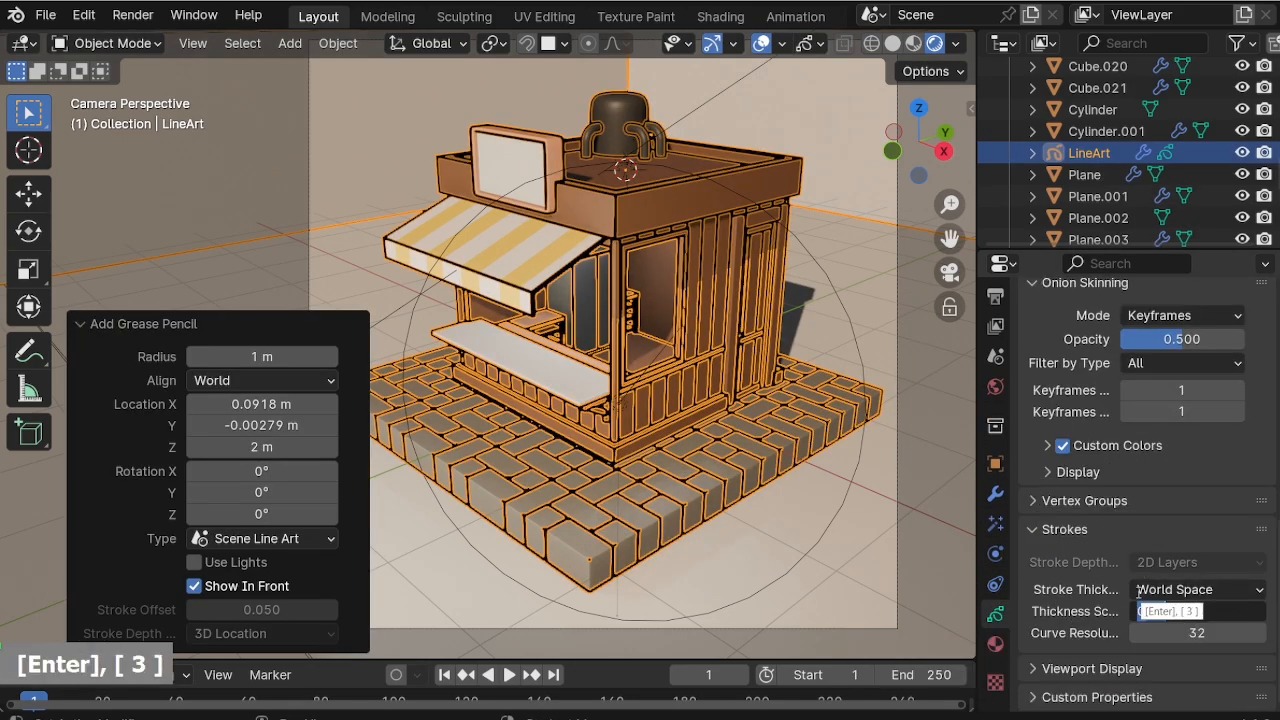
text(0.3)
key(Return)
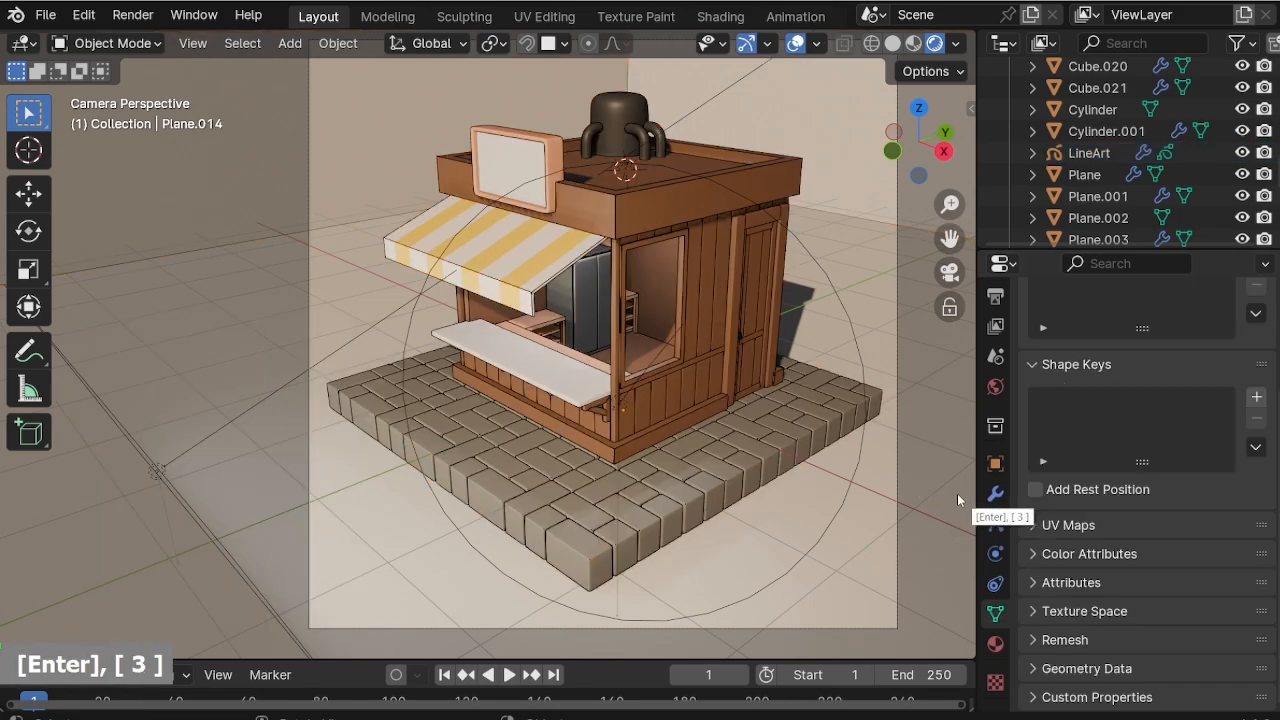
Lighten the base color of the dark rooftop cylinder's material to an off-white.
click(637, 120)
click(995, 644)
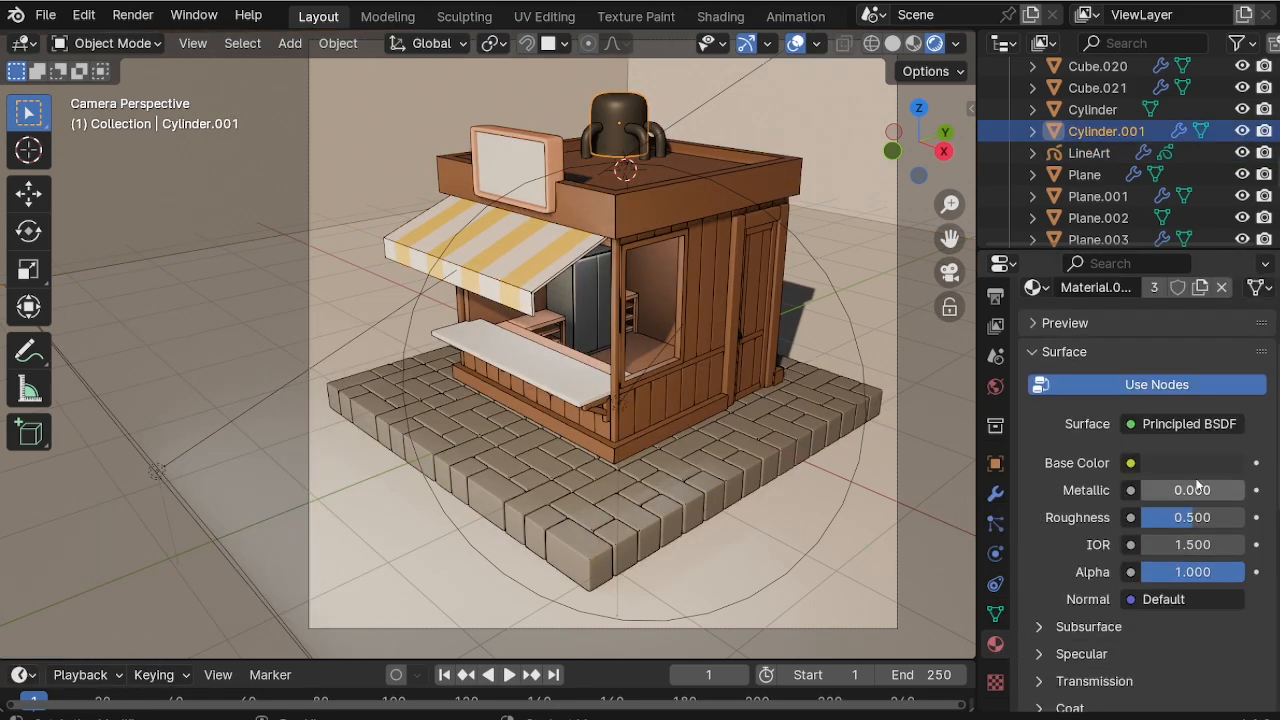
click(1192, 463)
drag(1227, 251, 1227, 163)
click(866, 296)
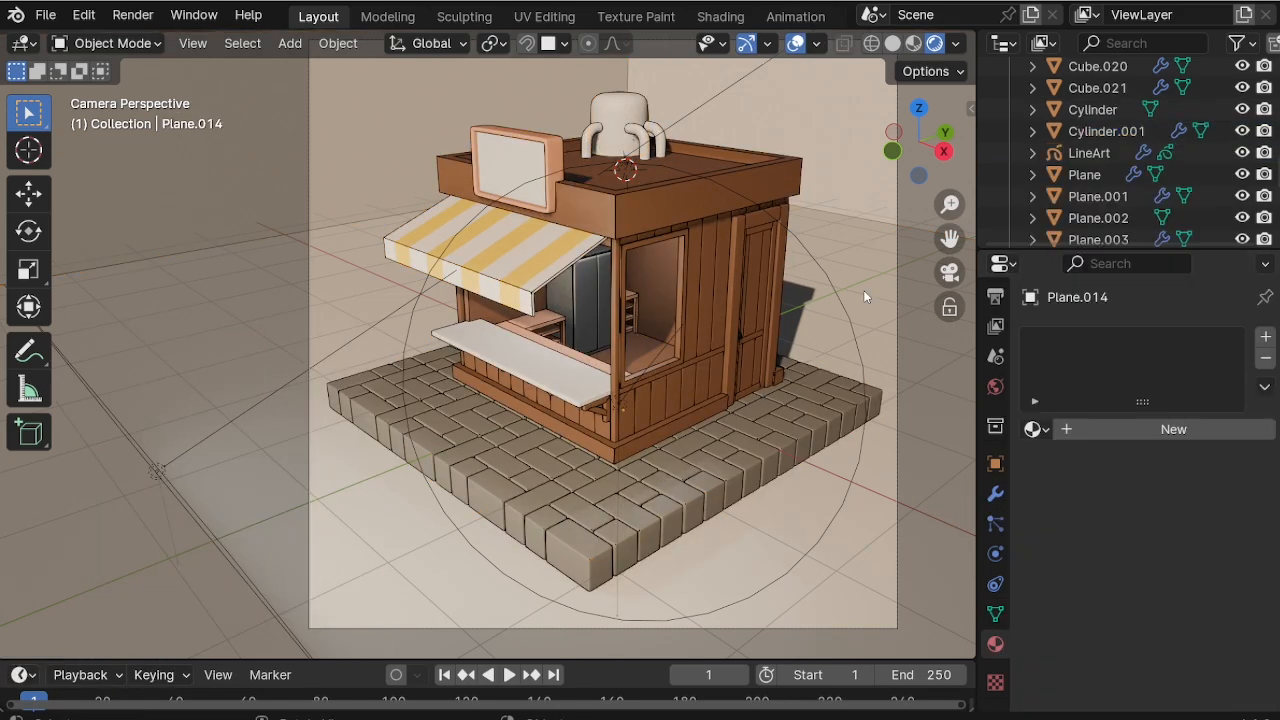